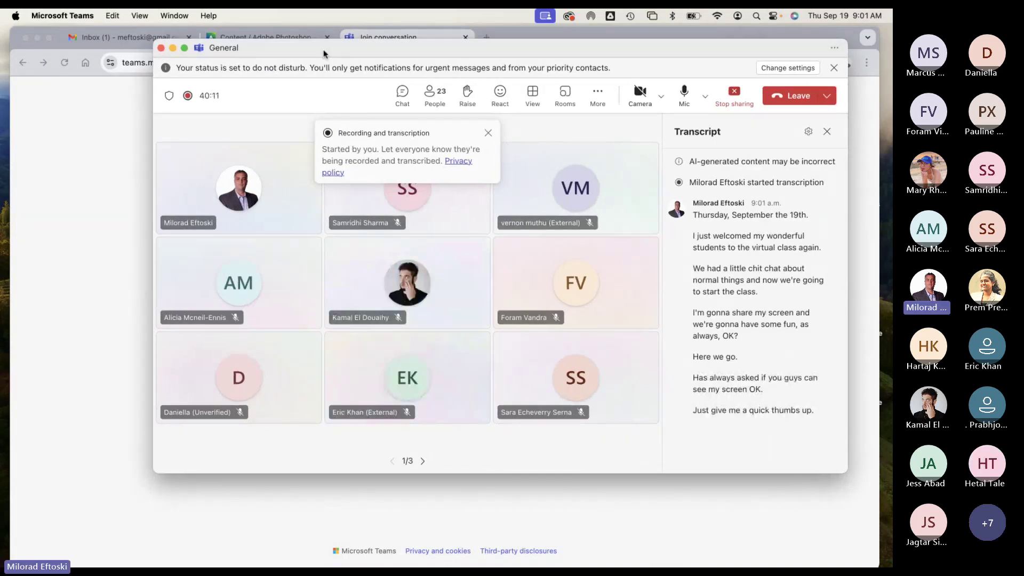
# Step: Minimize the Teams meeting window and switch to the Adobe Photoshop course tab in Chrome
pyautogui.moveTo(323, 53); pyautogui.dragTo(272, 71)
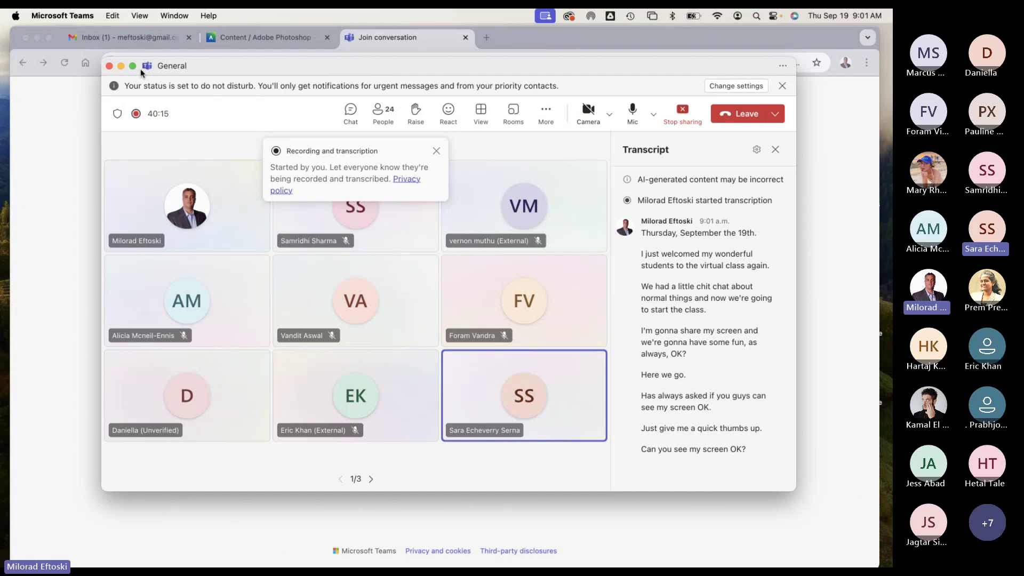
pyautogui.click(121, 65)
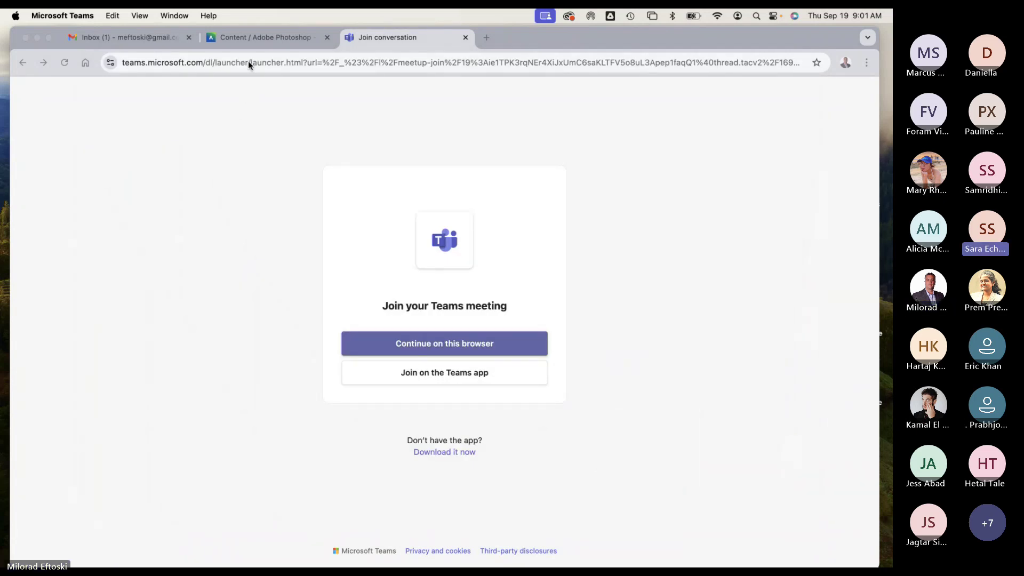
pyautogui.click(273, 37)
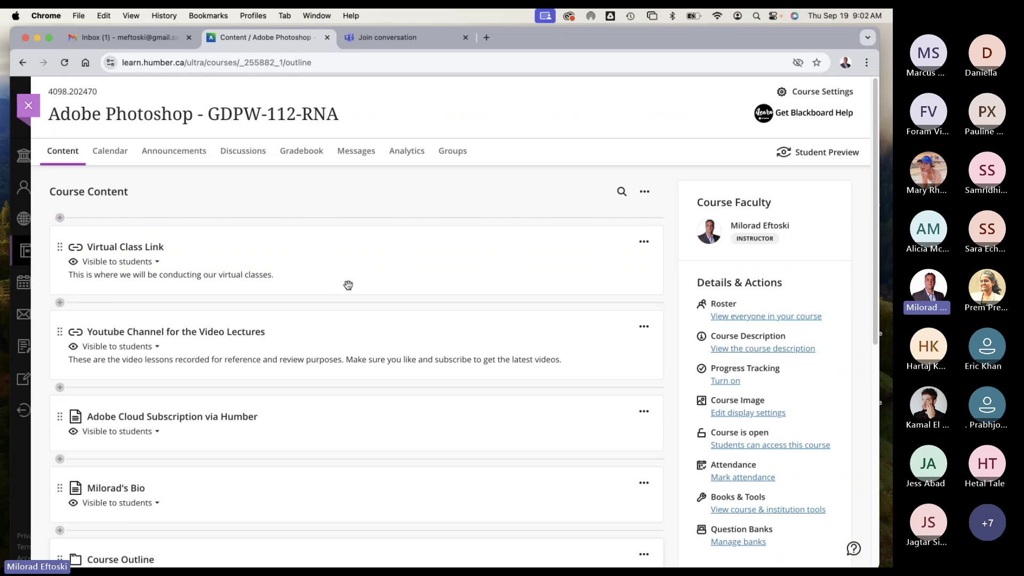
# Step: Scroll through the GDPW-112-RNA course content, then go to the course Calendar
pyautogui.scroll(-3, 335, 288)
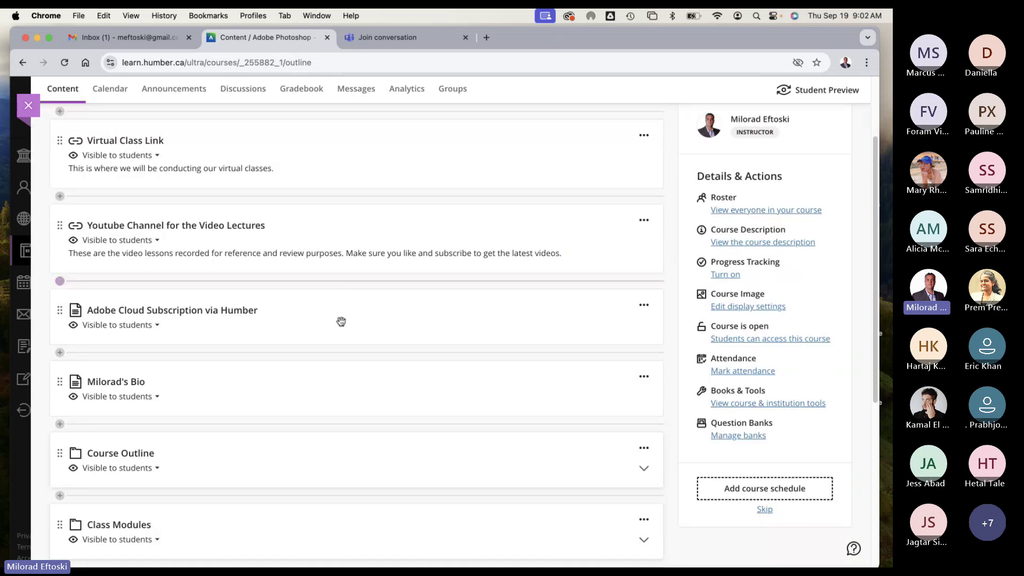
pyautogui.scroll(-2, 311, 385)
pyautogui.scroll(5, 307, 381)
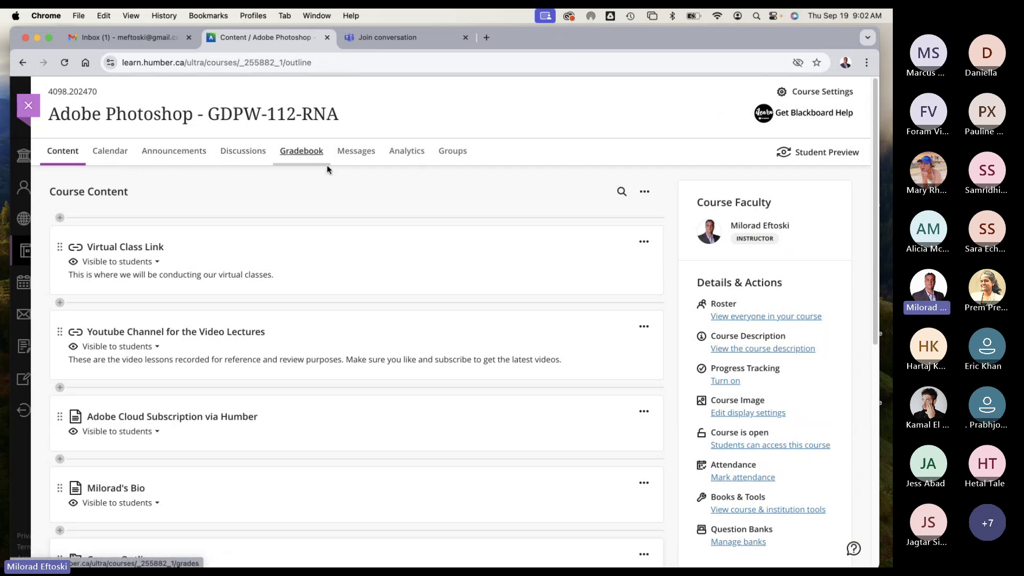
pyautogui.click(110, 156)
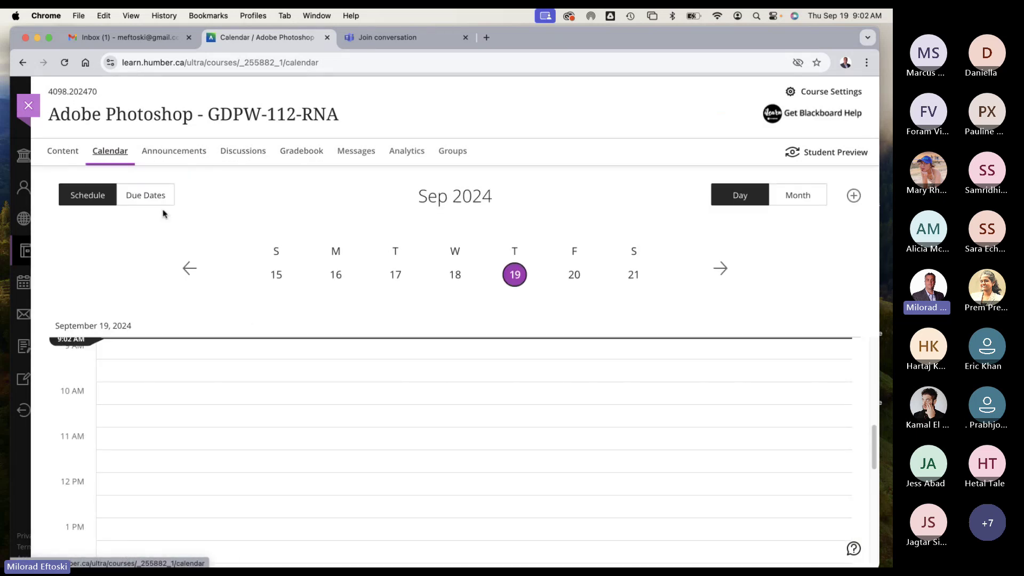
# Step: Switch the course calendar from Schedule to the Due Dates list
pyautogui.click(143, 199)
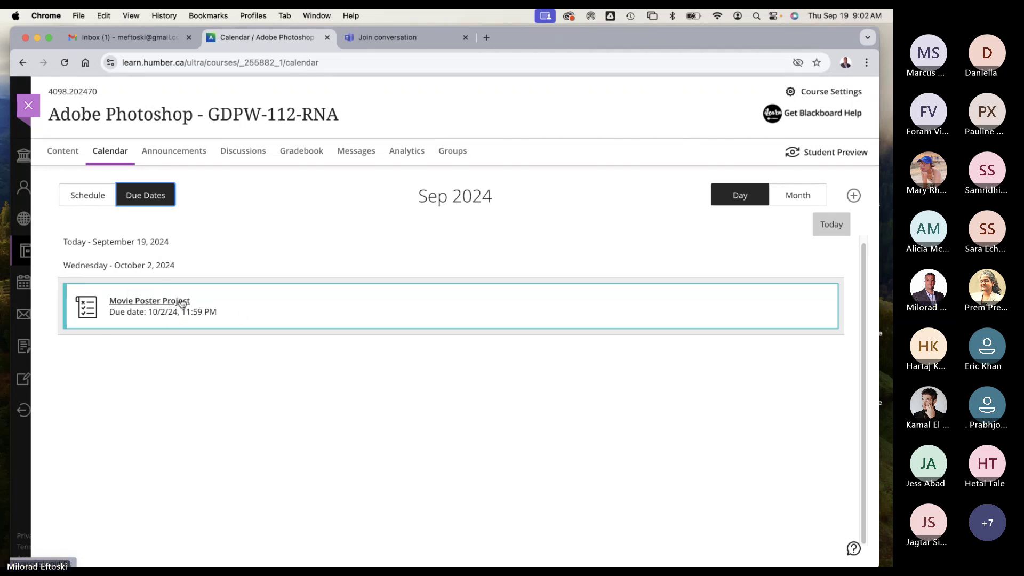
# Step: Open the Movie Poster Project and highlight 'event', 'future', Adobe Photoshop and Adobe Illustrator in its description
pyautogui.click(182, 302)
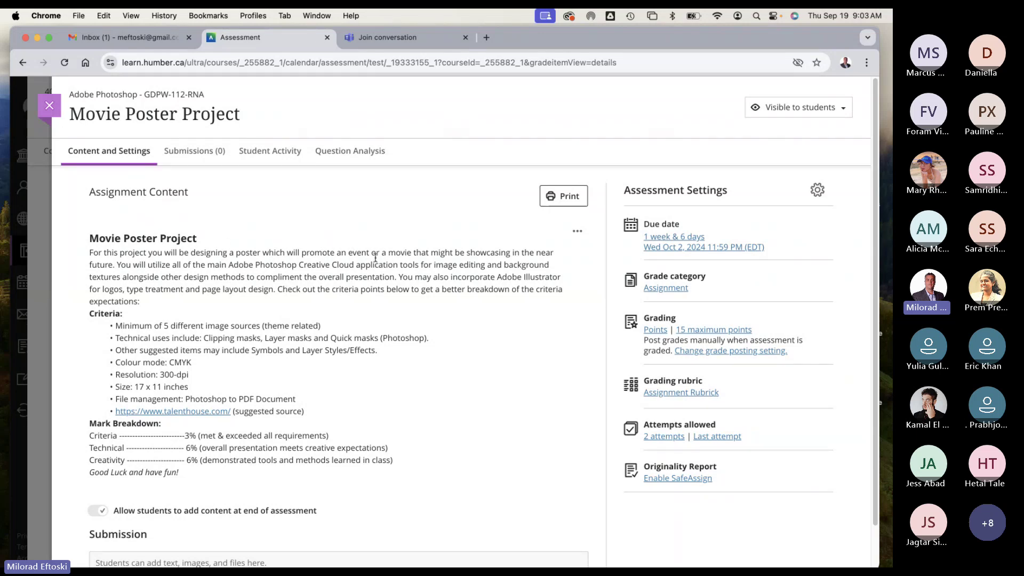
pyautogui.doubleClick(356, 254)
pyautogui.doubleClick(102, 265)
pyautogui.moveTo(230, 265); pyautogui.dragTo(310, 265)
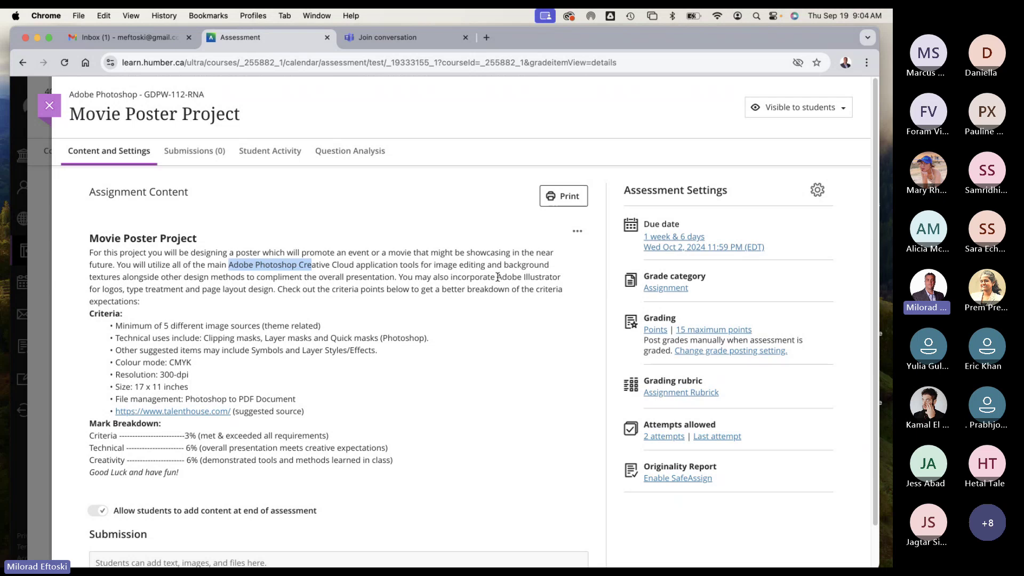
pyautogui.moveTo(496, 276); pyautogui.dragTo(560, 276)
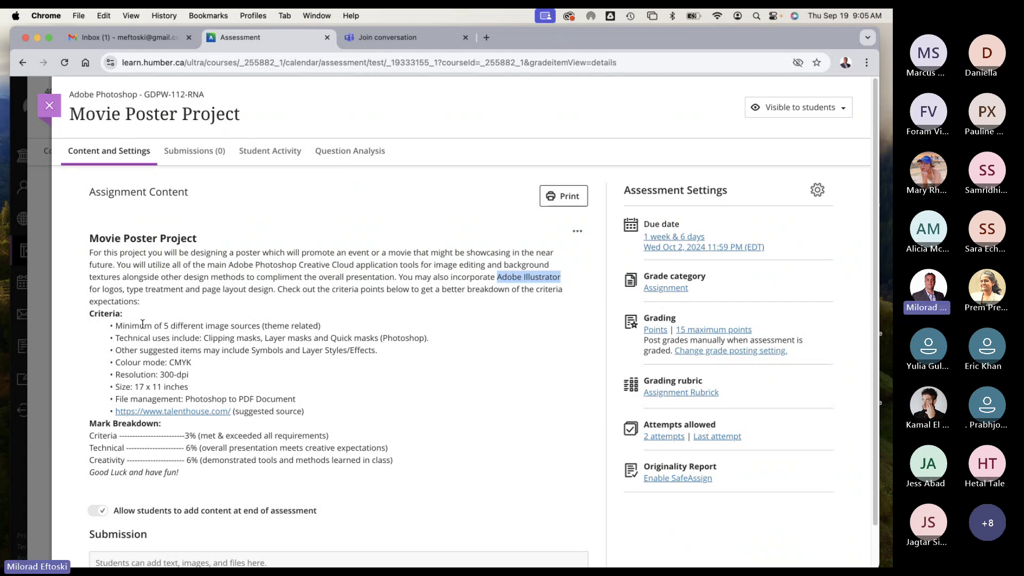
pyautogui.tripleClick(181, 324)
pyautogui.click(182, 324)
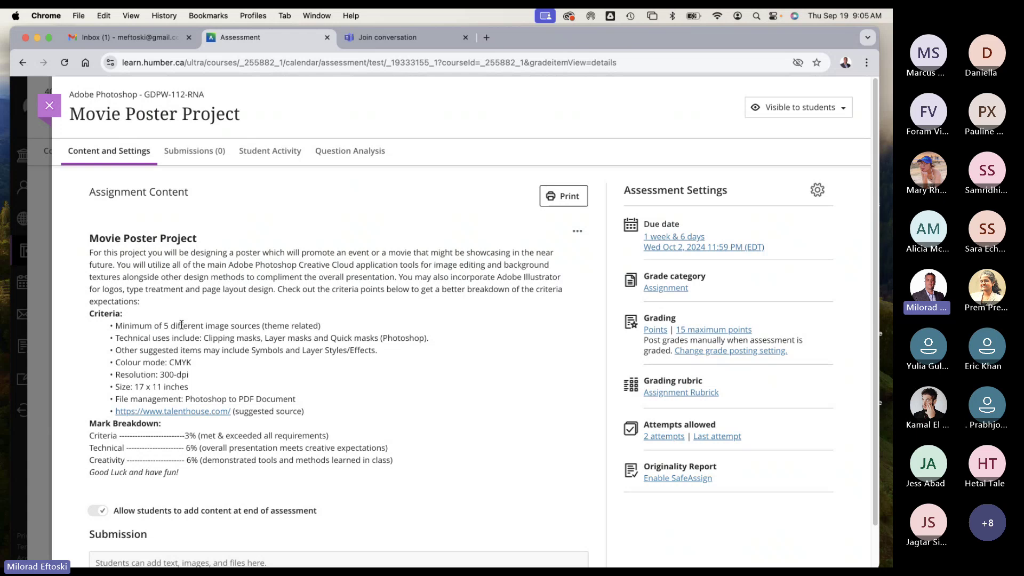
pyautogui.tripleClick(181, 324)
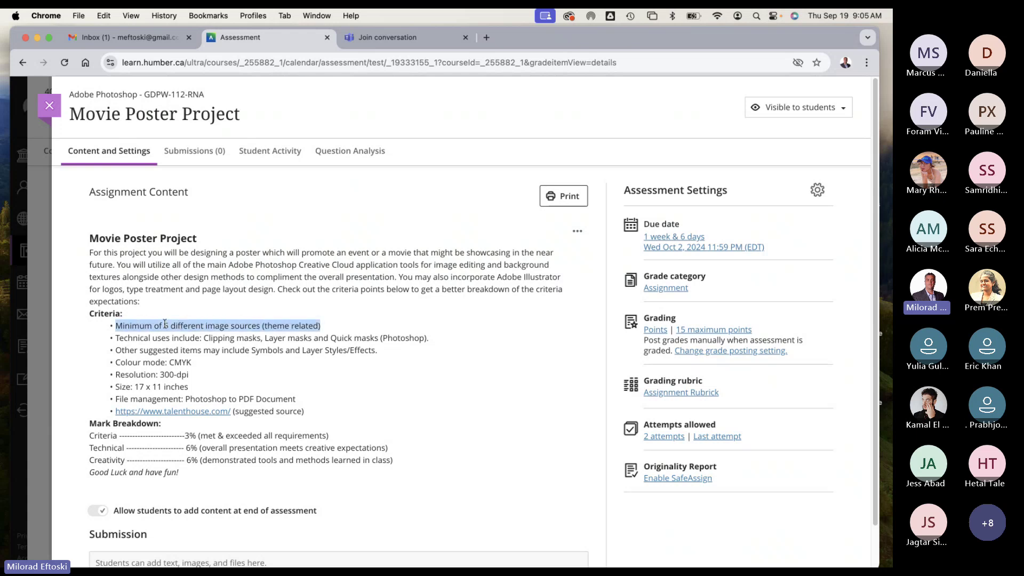
pyautogui.click(192, 327)
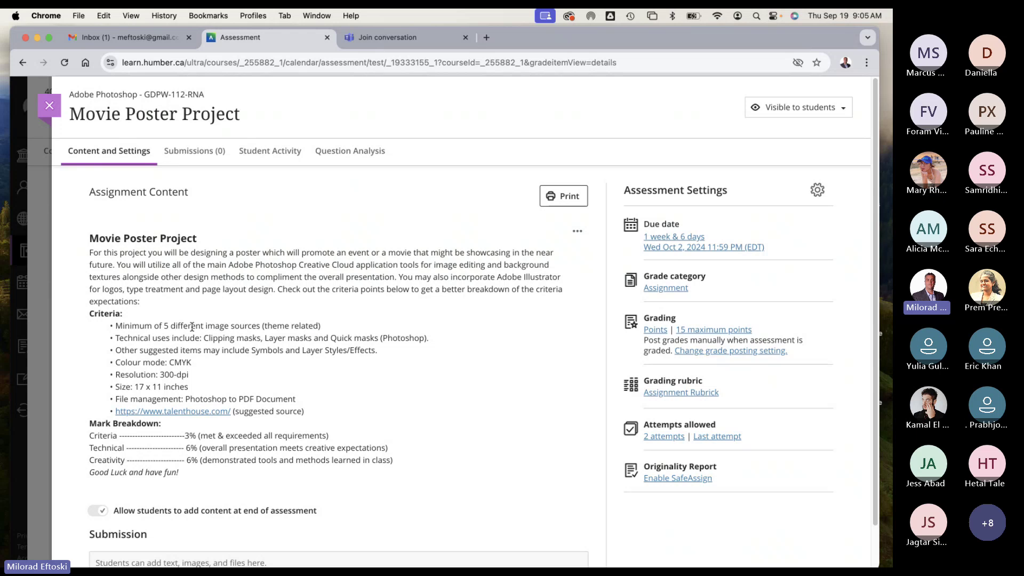
pyautogui.moveTo(203, 338); pyautogui.dragTo(265, 340)
pyautogui.click(221, 340)
pyautogui.moveTo(203, 339); pyautogui.dragTo(378, 342)
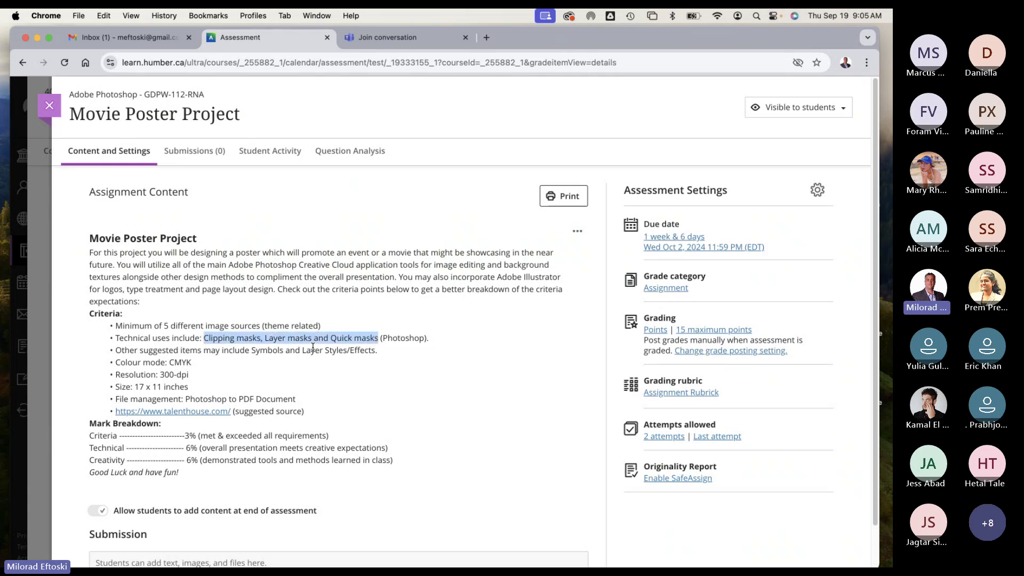
pyautogui.moveTo(265, 338); pyautogui.dragTo(377, 338)
pyautogui.click(228, 341)
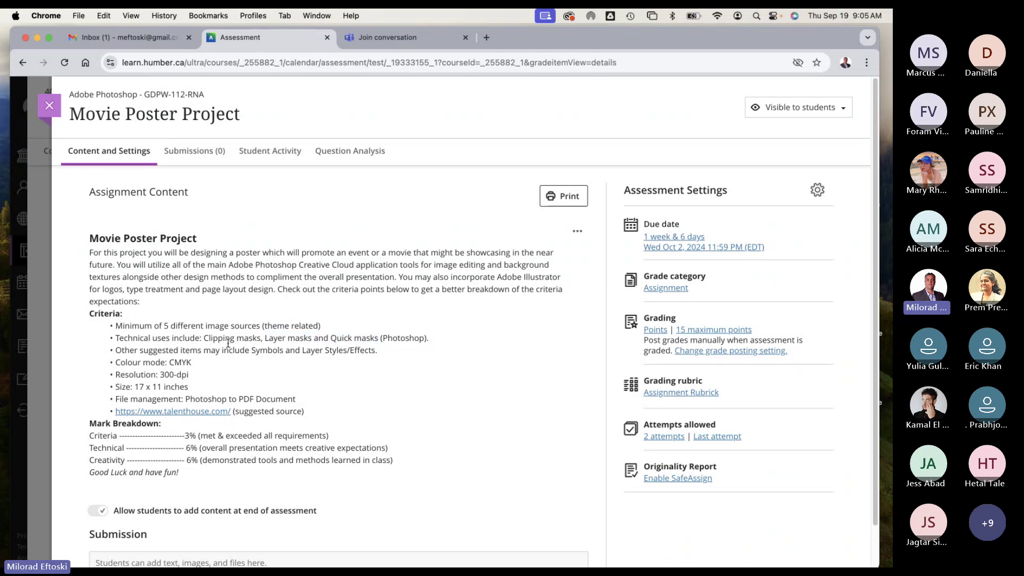
pyautogui.moveTo(204, 338); pyautogui.dragTo(261, 338)
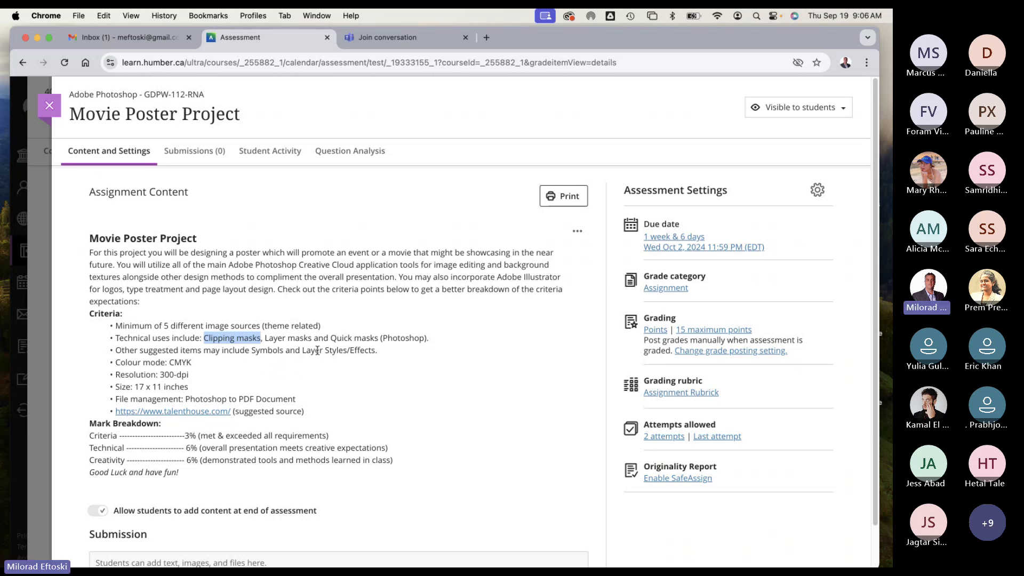
pyautogui.moveTo(376, 350); pyautogui.dragTo(325, 351)
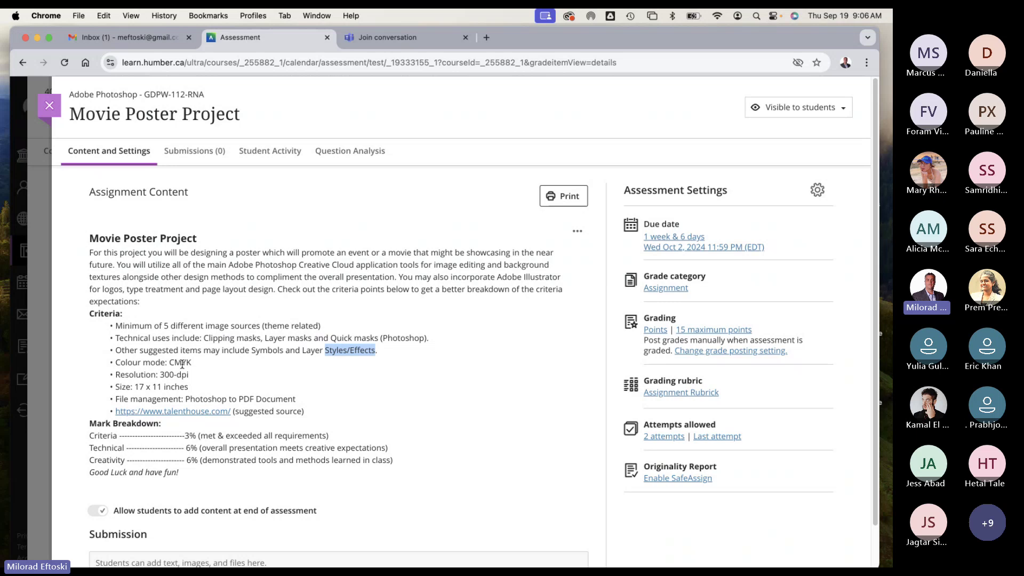
pyautogui.doubleClick(182, 363)
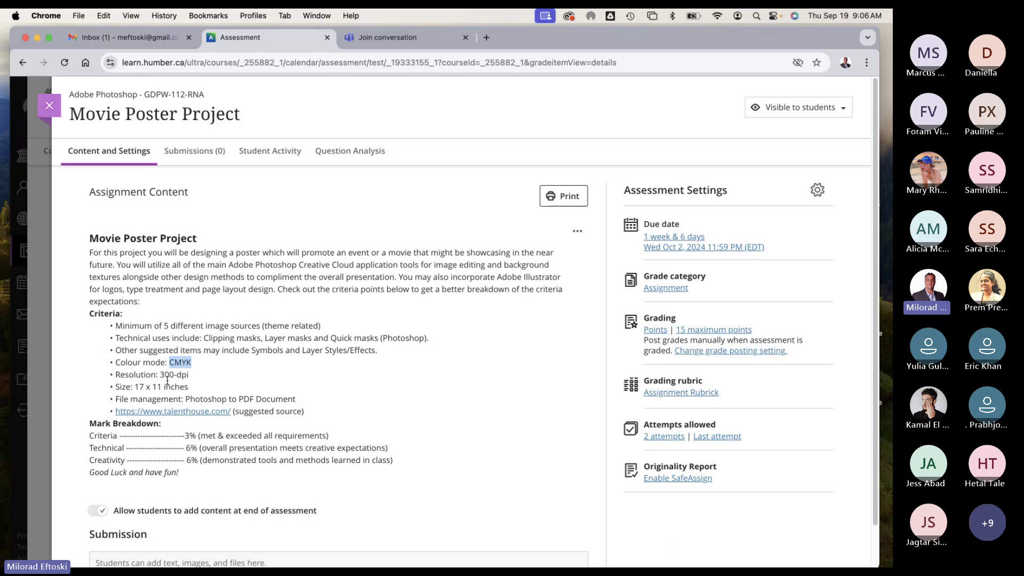
pyautogui.doubleClick(167, 375)
pyautogui.moveTo(135, 386); pyautogui.dragTo(161, 387)
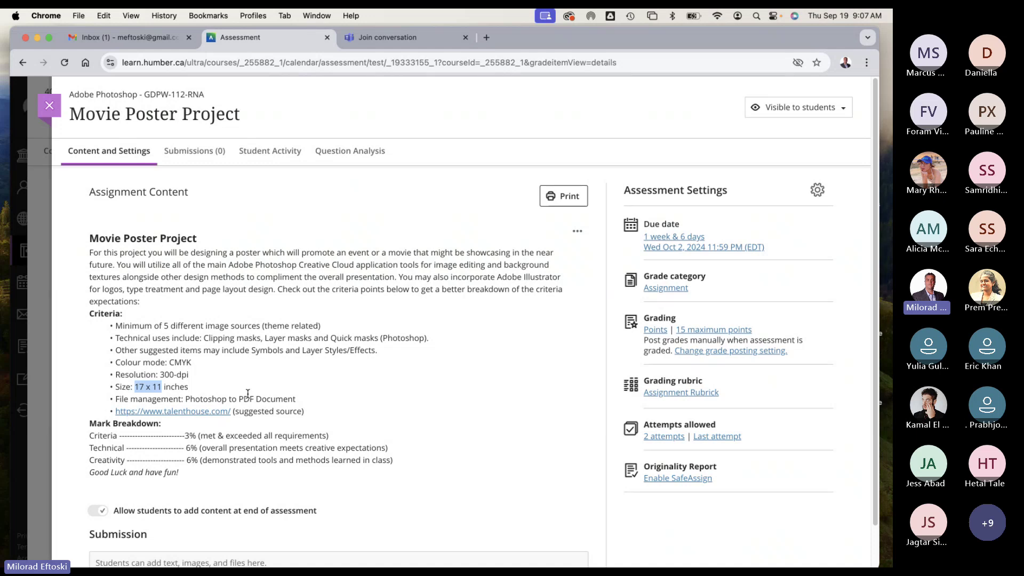
pyautogui.click(136, 386)
pyautogui.moveTo(134, 386); pyautogui.dragTo(161, 386)
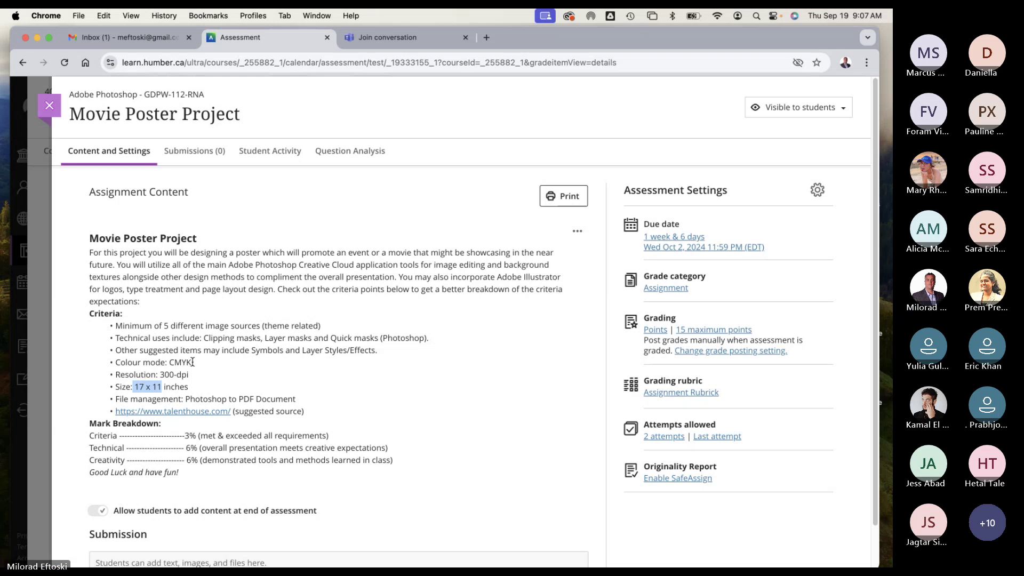
pyautogui.doubleClick(167, 375)
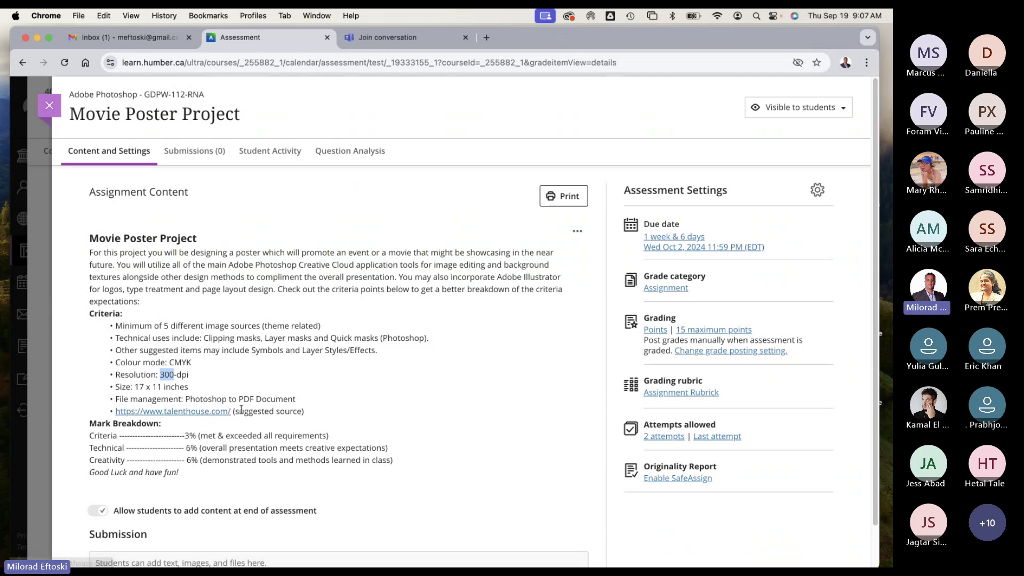
pyautogui.click(200, 398)
# Step: Mark and clear the opening Criteria lines, then scroll through the assessment details
pyautogui.moveTo(122, 326); pyautogui.dragTo(207, 400)
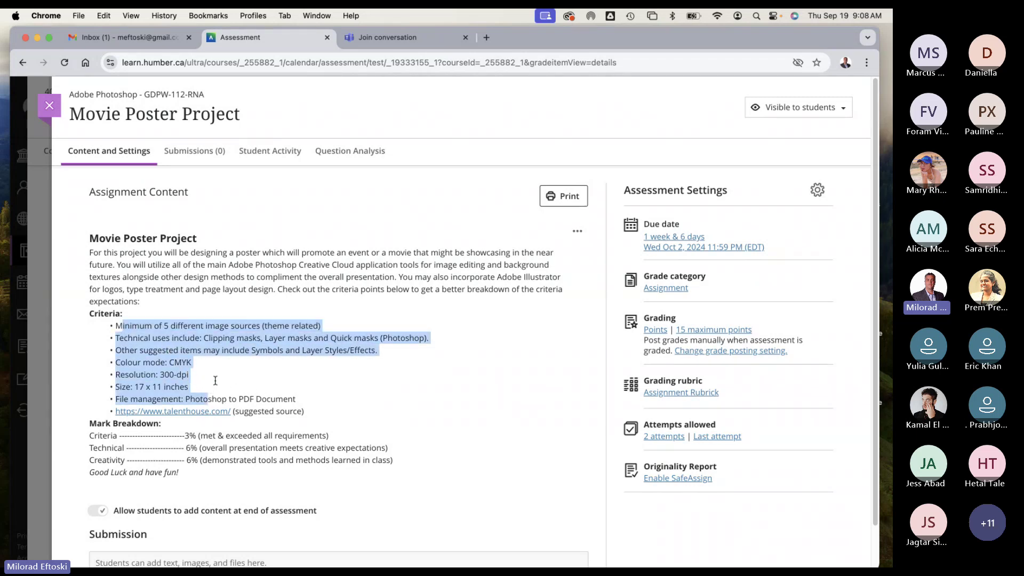
pyautogui.click(215, 380)
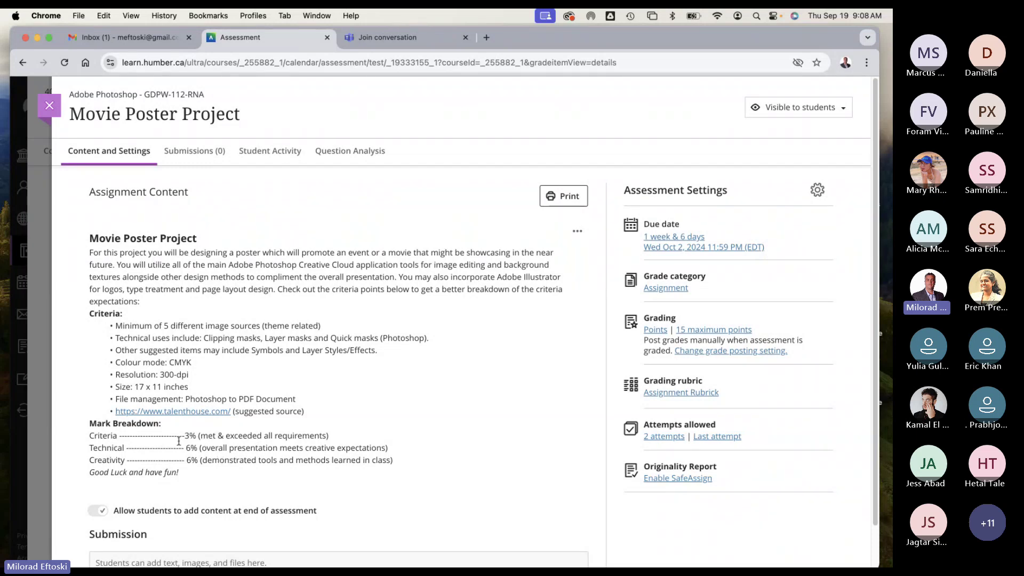
pyautogui.scroll(-2, 281, 464)
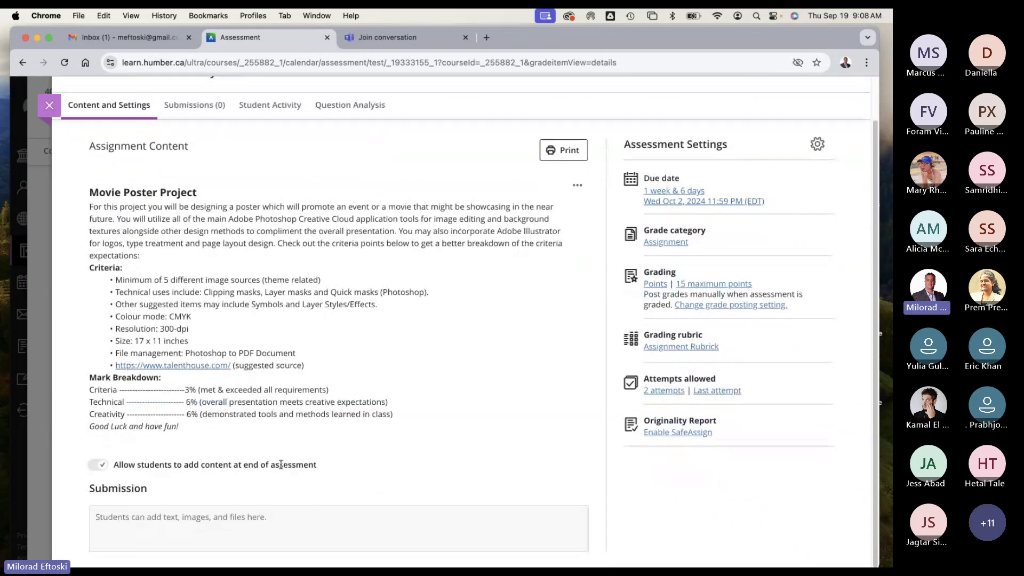
pyautogui.scroll(1, 280, 463)
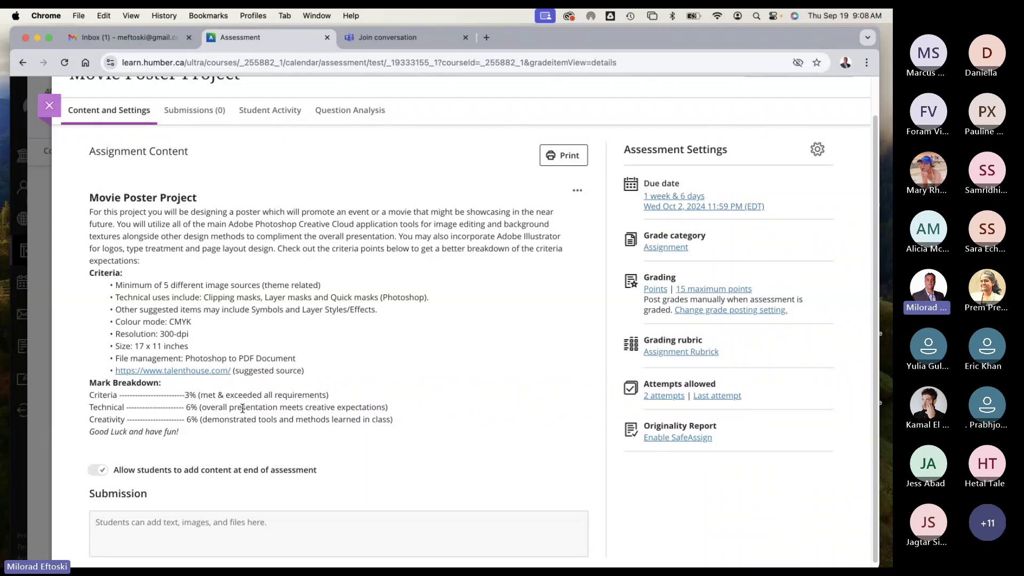
pyautogui.scroll(-1, 303, 435)
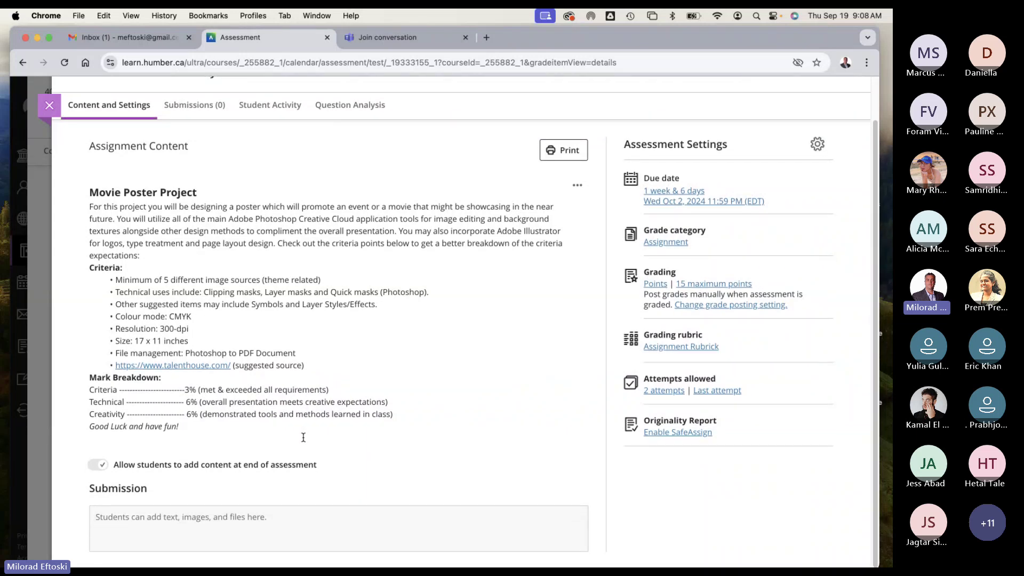
pyautogui.scroll(3, 303, 437)
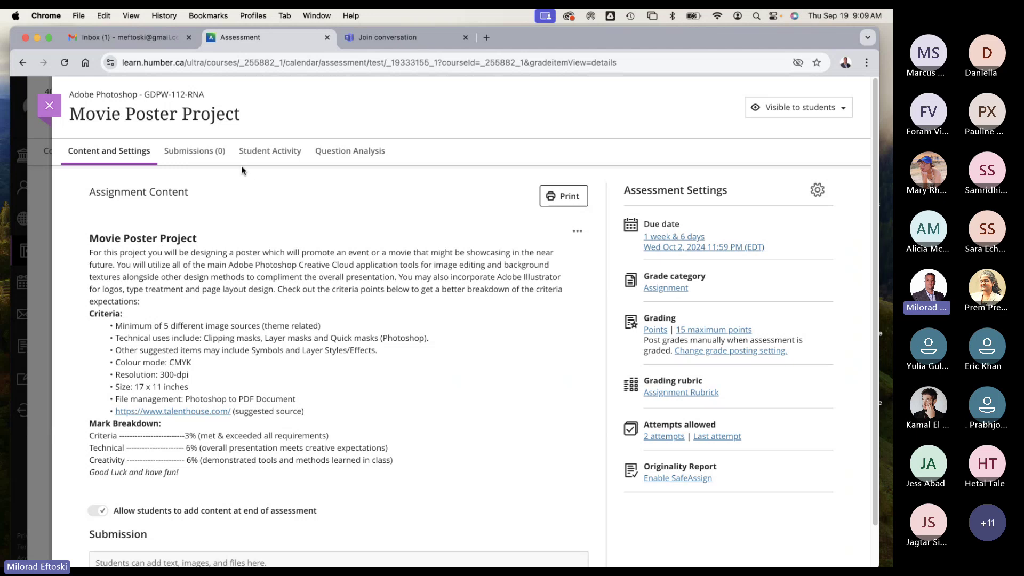
# Step: Close the assessment details panel and minimize the Teams meeting window
pyautogui.click(51, 108)
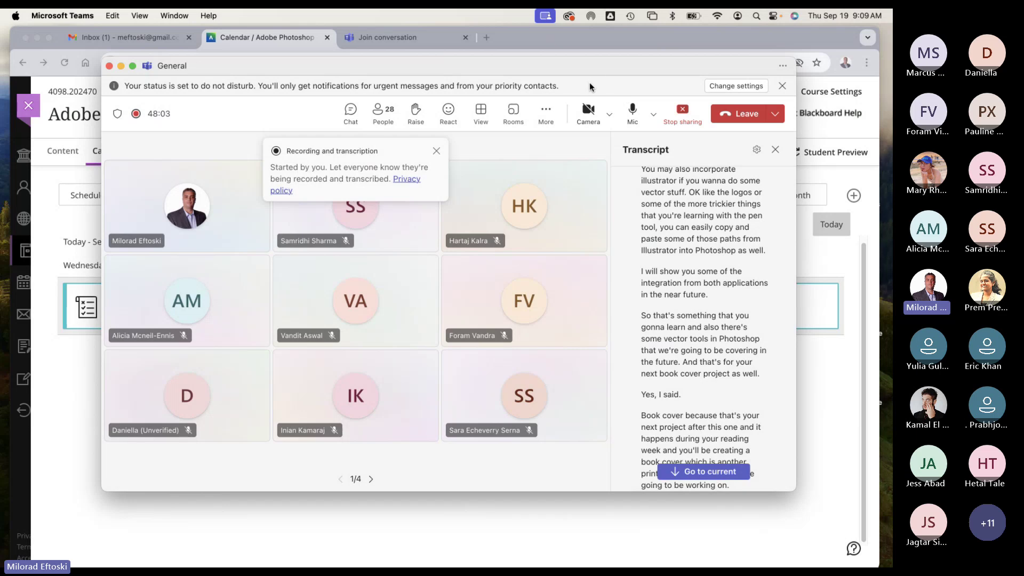
pyautogui.moveTo(578, 71); pyautogui.dragTo(587, 80)
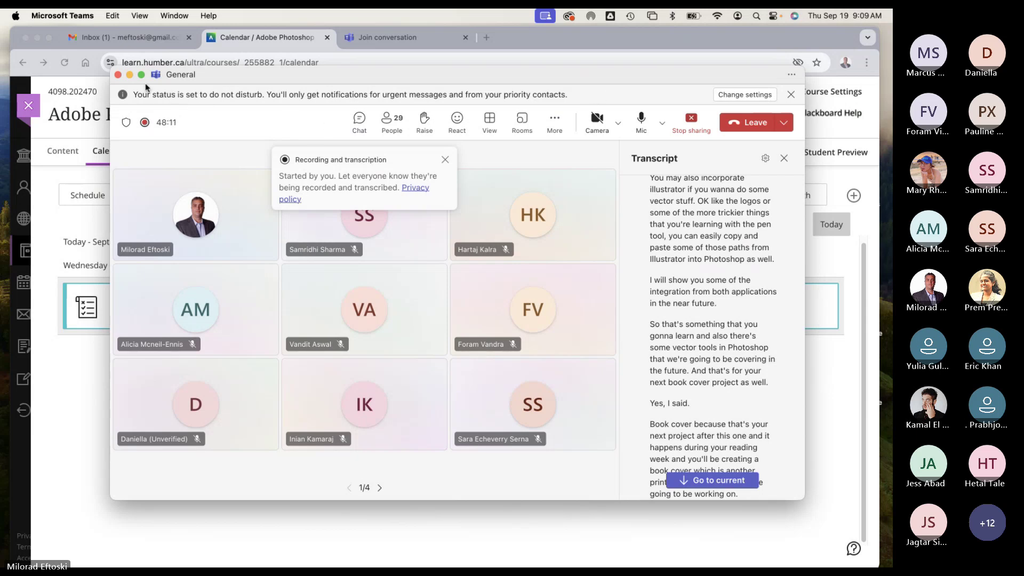
pyautogui.click(130, 75)
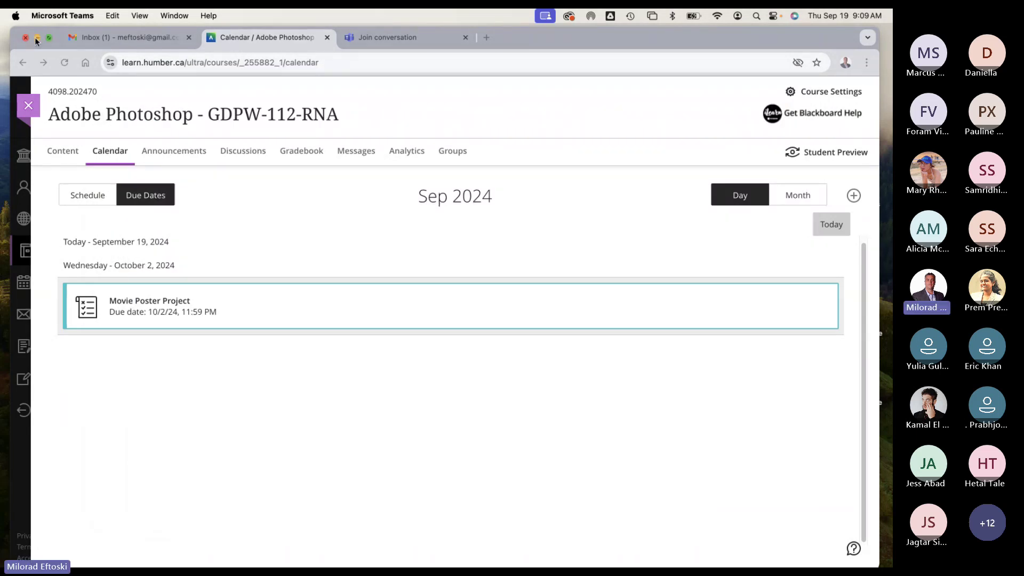
# Step: Minimize Chrome and open the Humber > Fall 2024 > GDPW folders in Finder
pyautogui.click(36, 38)
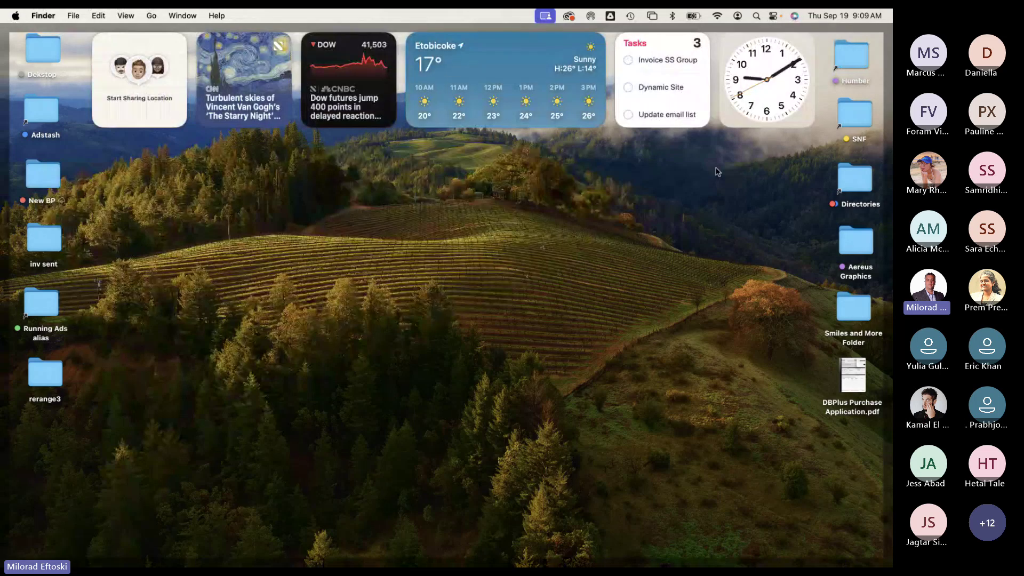
pyautogui.click(852, 58)
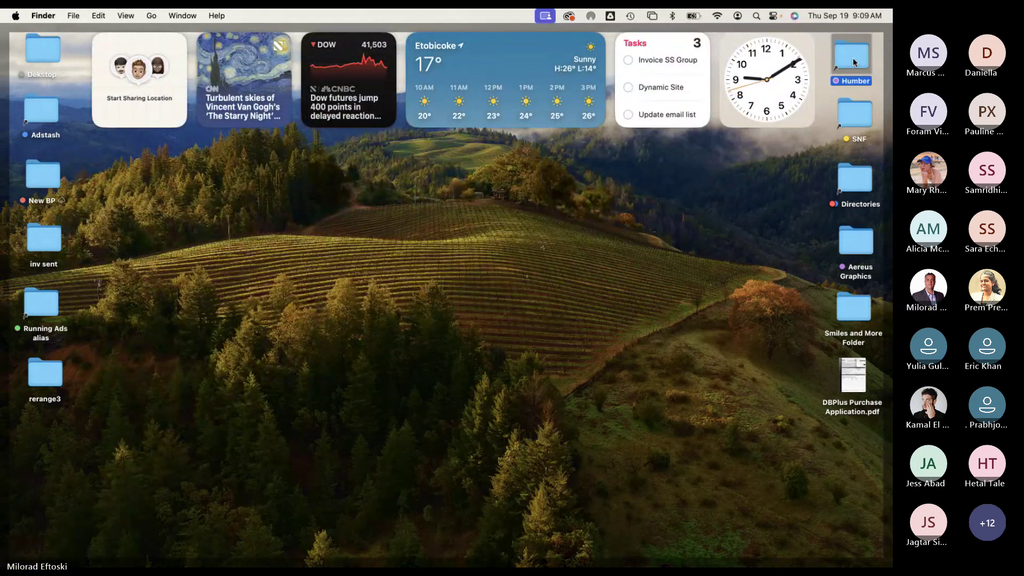
pyautogui.doubleClick(853, 57)
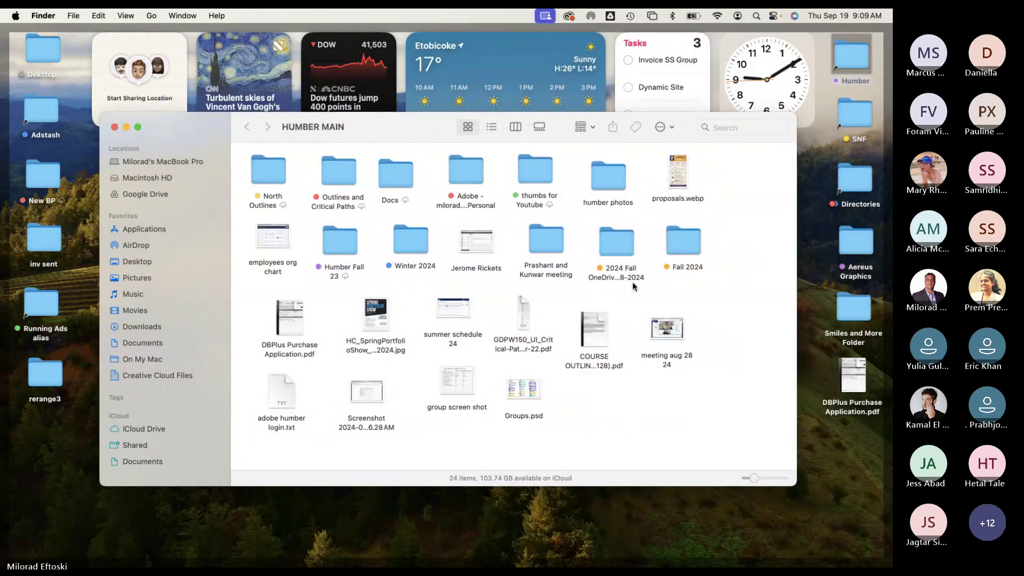
pyautogui.doubleClick(674, 242)
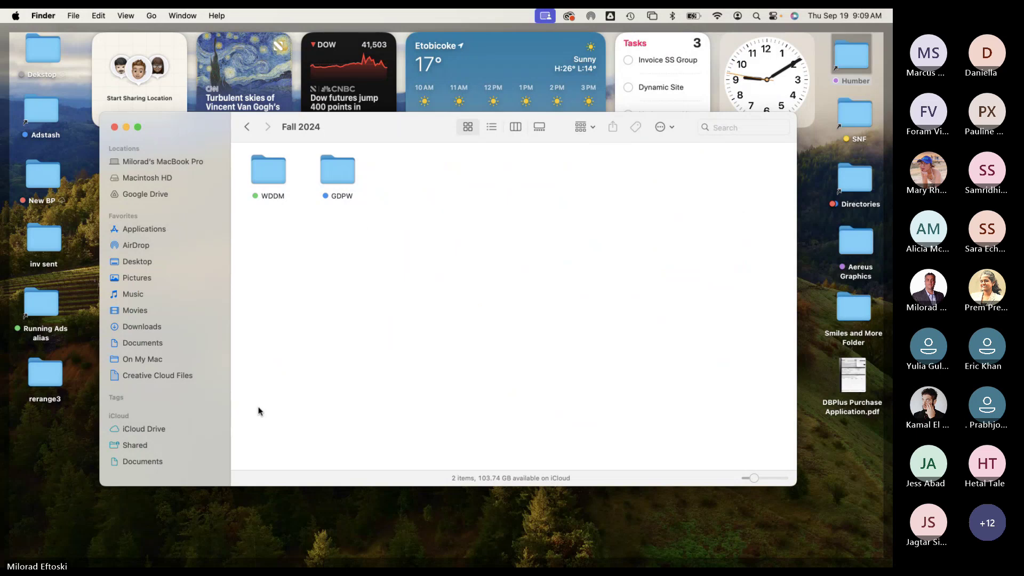
pyautogui.click(31, 552)
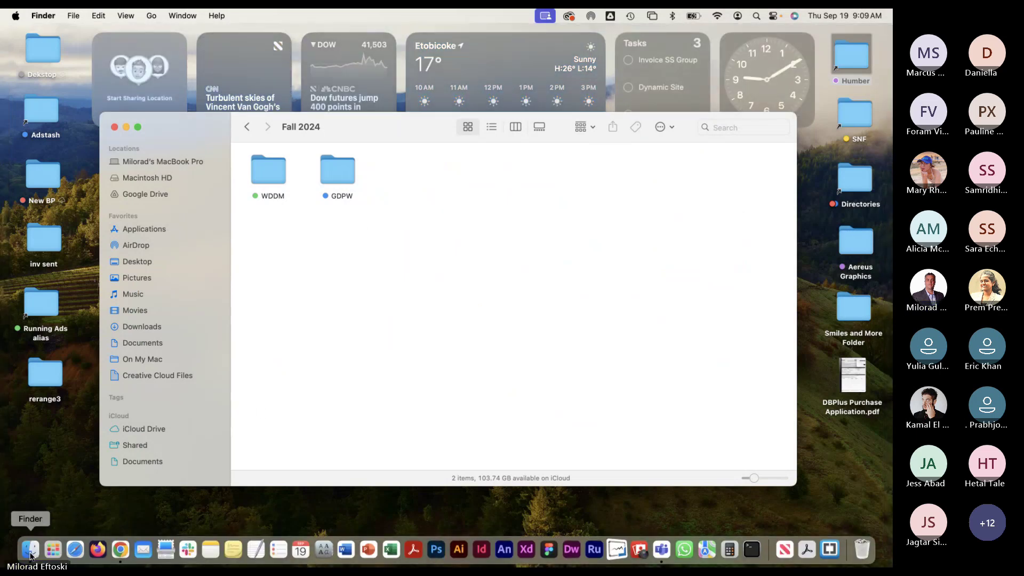
pyautogui.click(333, 179)
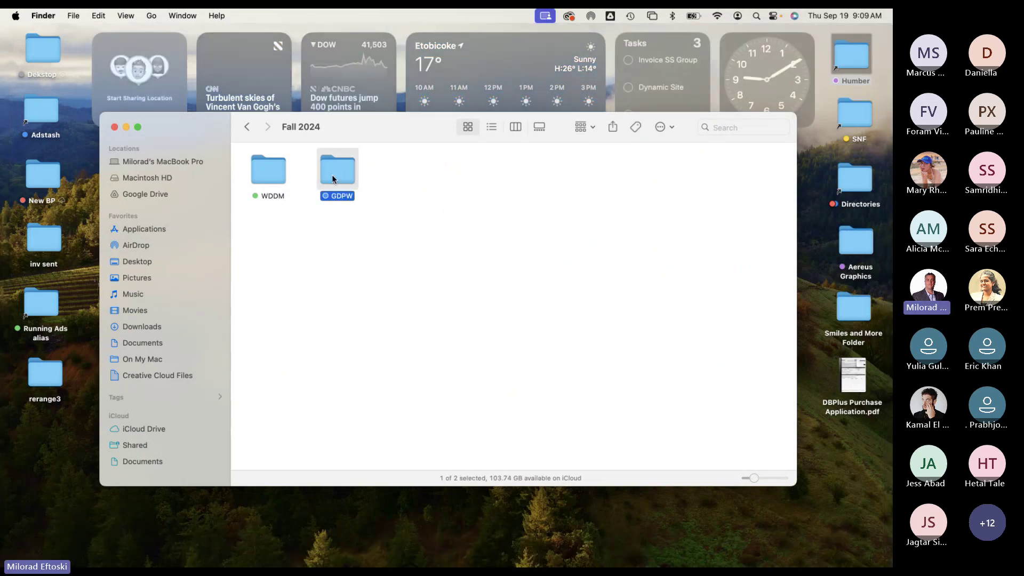
pyautogui.doubleClick(333, 179)
# Step: Back out to HUMBER MAIN, check Winter 2024, then open Humber Fall 23 > Photoshop
pyautogui.click(247, 127)
pyautogui.click(247, 126)
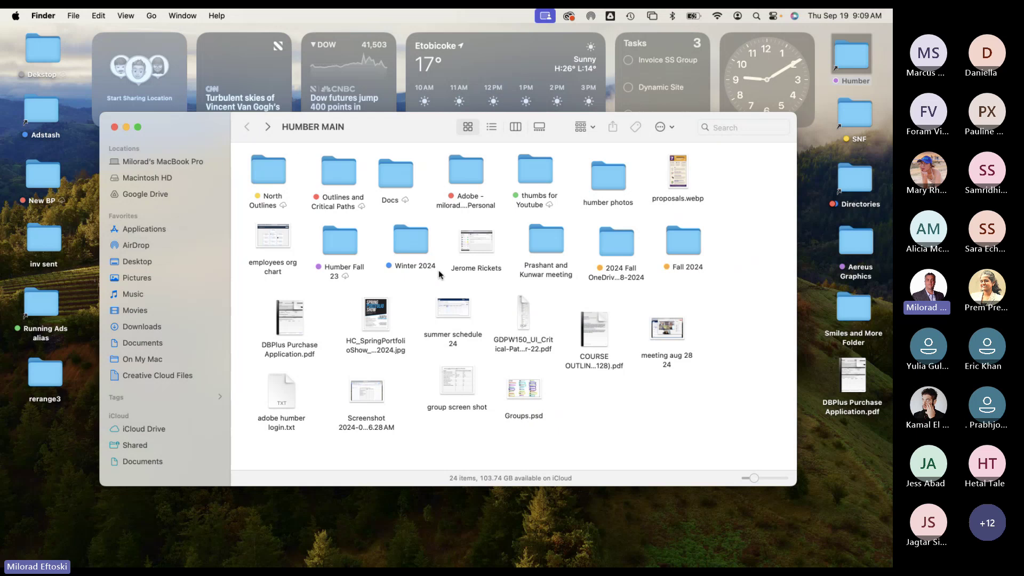
pyautogui.doubleClick(407, 246)
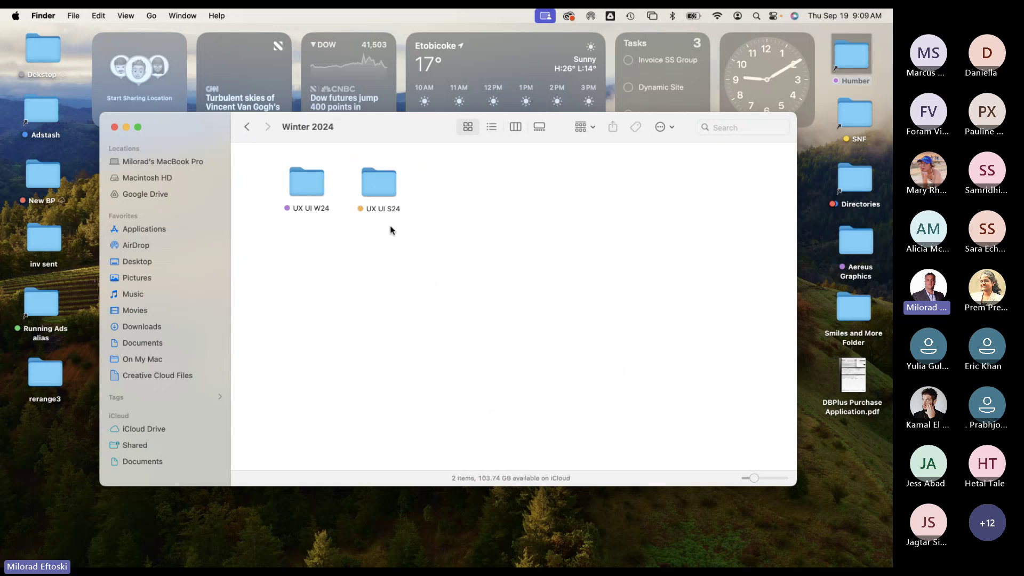
pyautogui.click(247, 126)
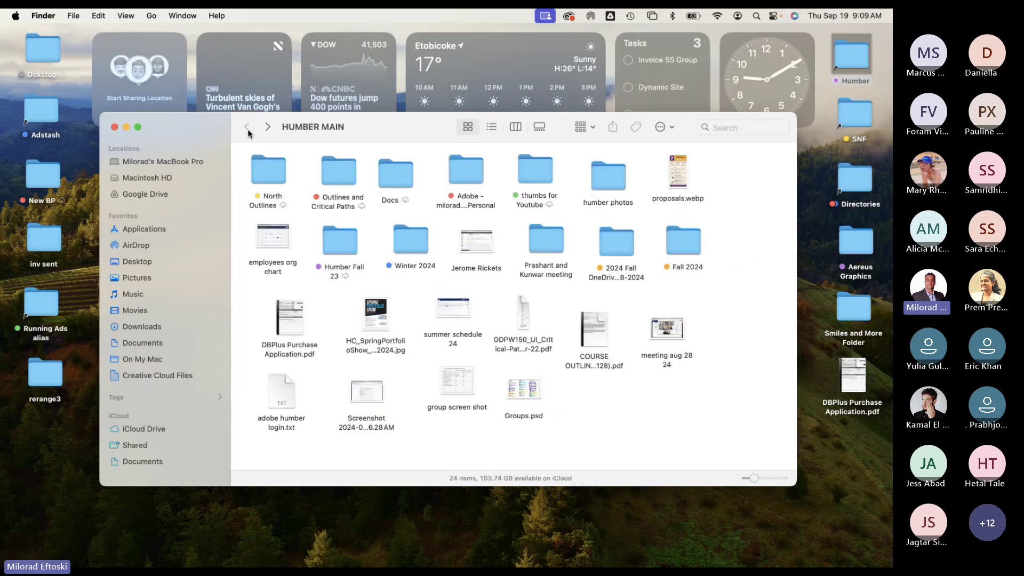
pyautogui.doubleClick(346, 240)
pyautogui.click(335, 184)
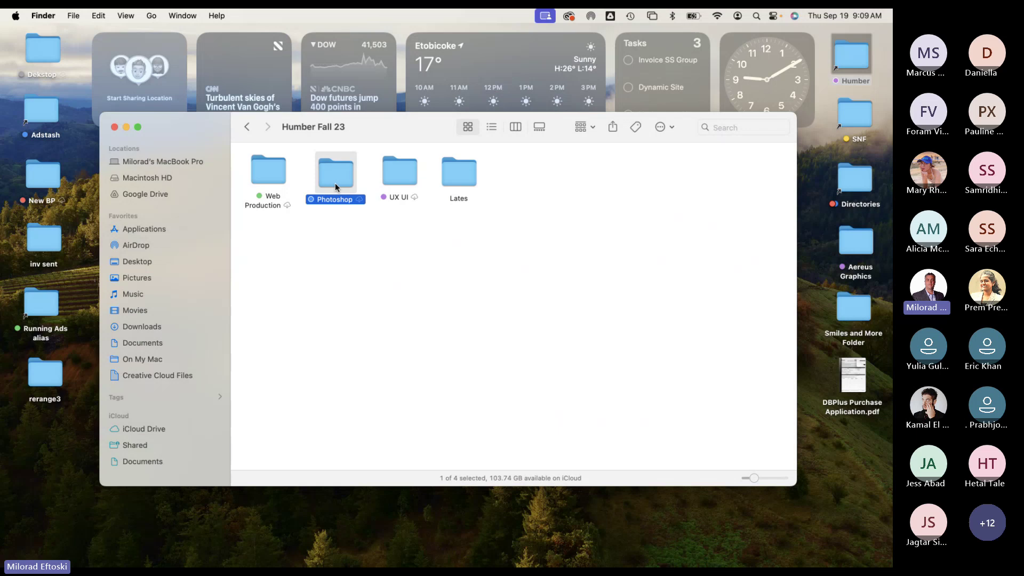
pyautogui.doubleClick(335, 184)
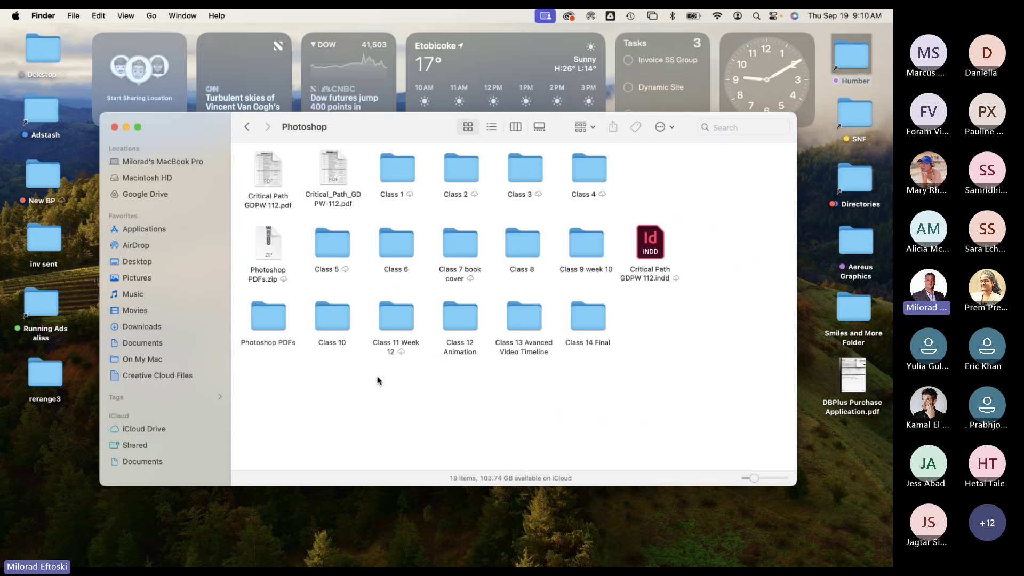
# Step: Return to HUMBER MAIN, revisit Winter 2024, and close the Finder window
pyautogui.click(246, 128)
pyautogui.click(246, 128)
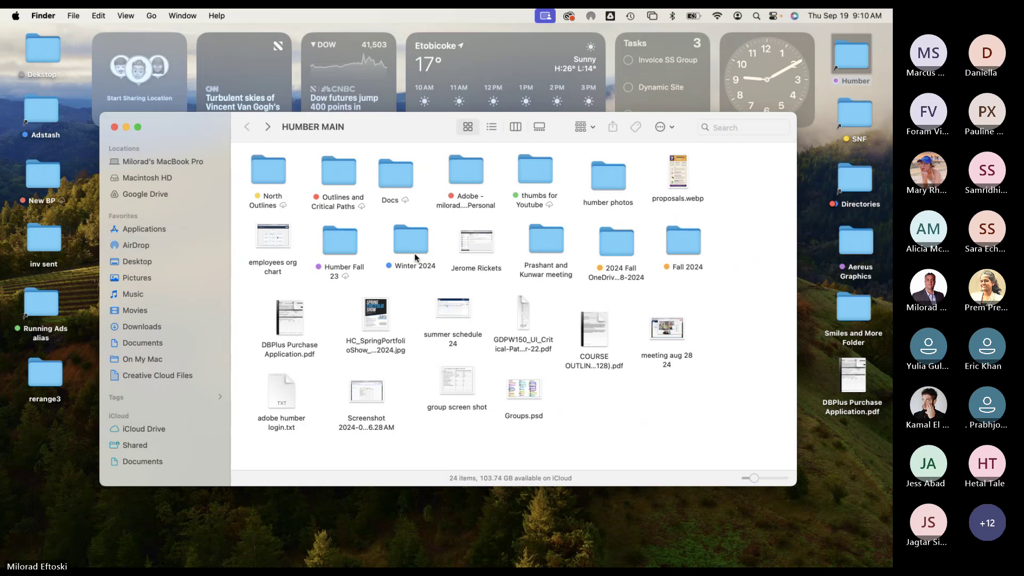
pyautogui.doubleClick(406, 238)
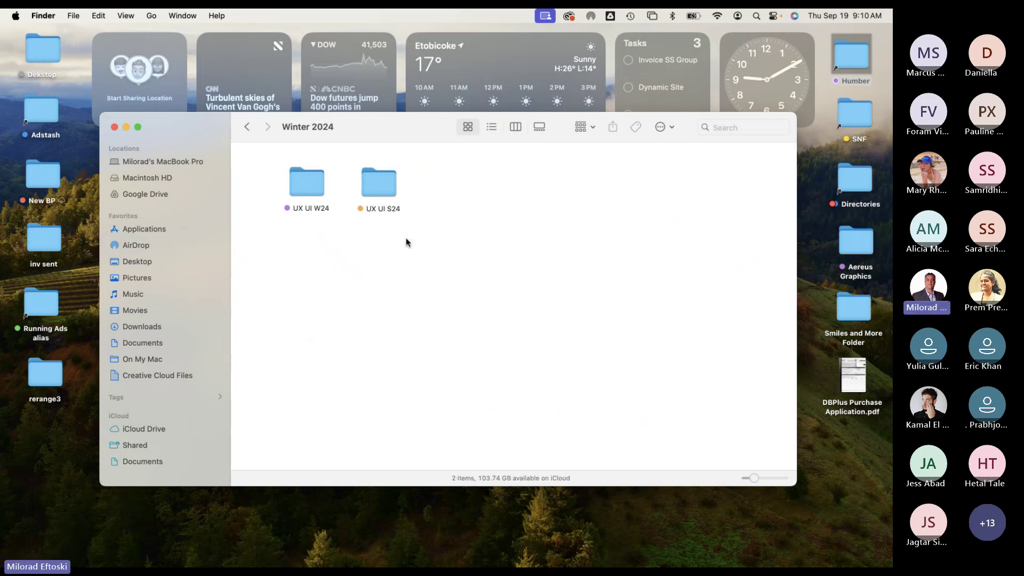
pyautogui.click(247, 127)
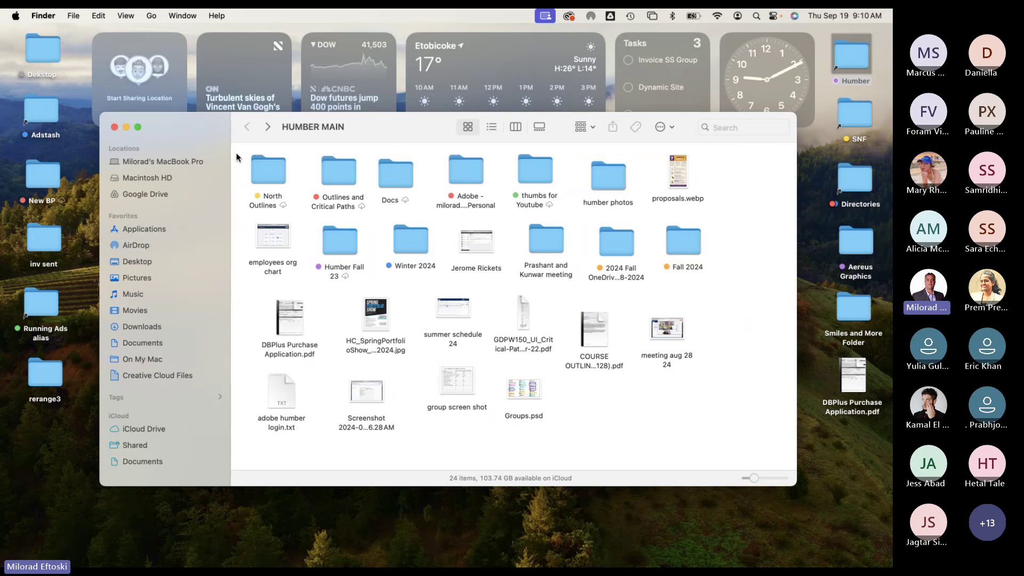
pyautogui.click(114, 127)
# Step: Search Google for 'popular movie posters' in Chrome and show the Images results
pyautogui.click(120, 549)
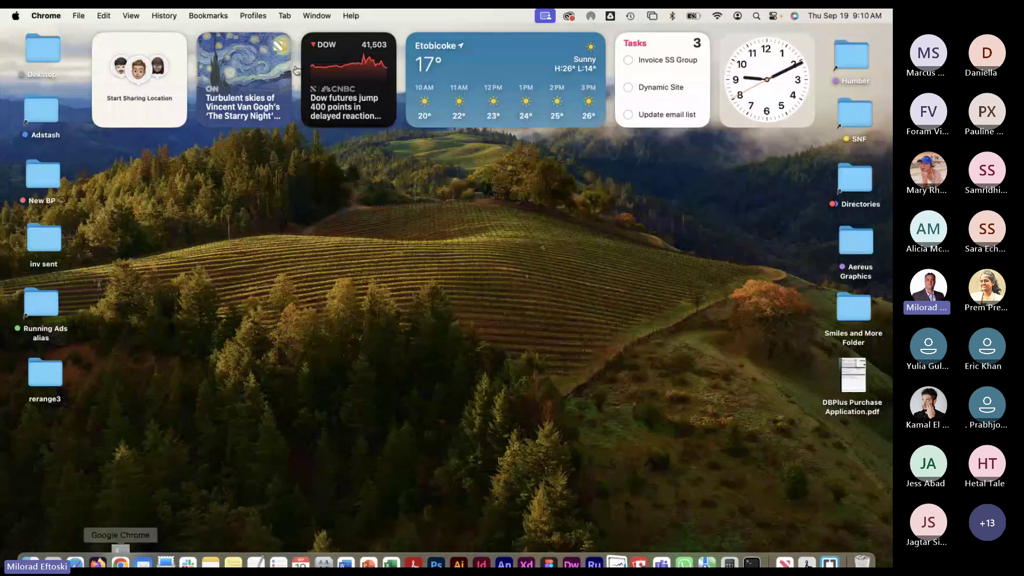
pyautogui.click(351, 36)
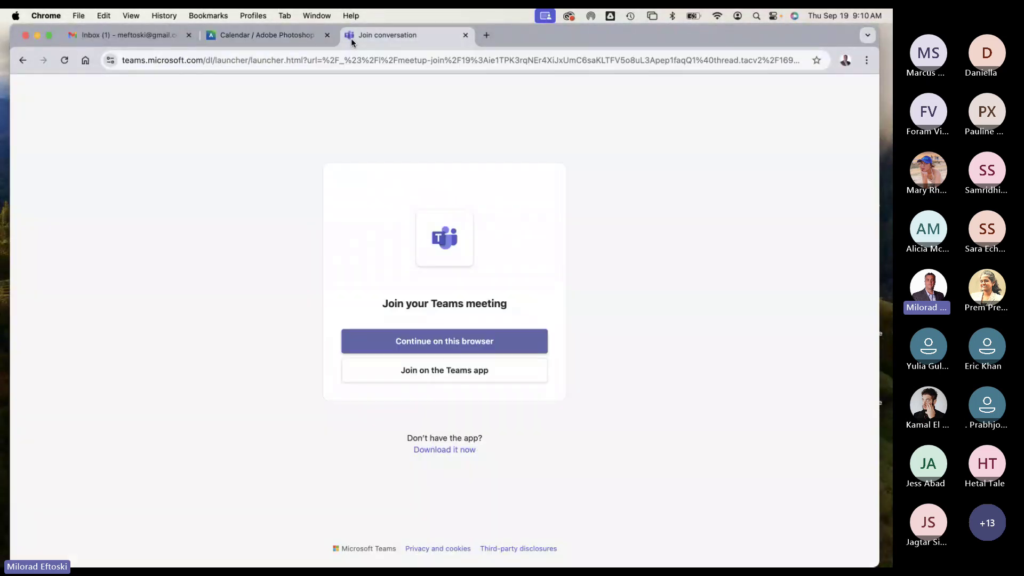
pyautogui.click(295, 61)
pyautogui.write('po')
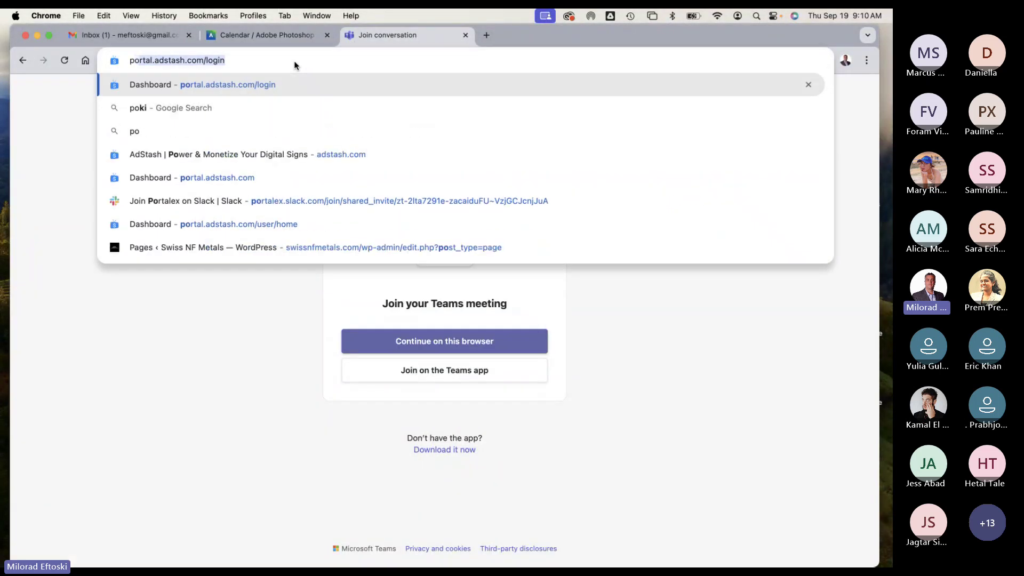
pyautogui.write('pular movie ')
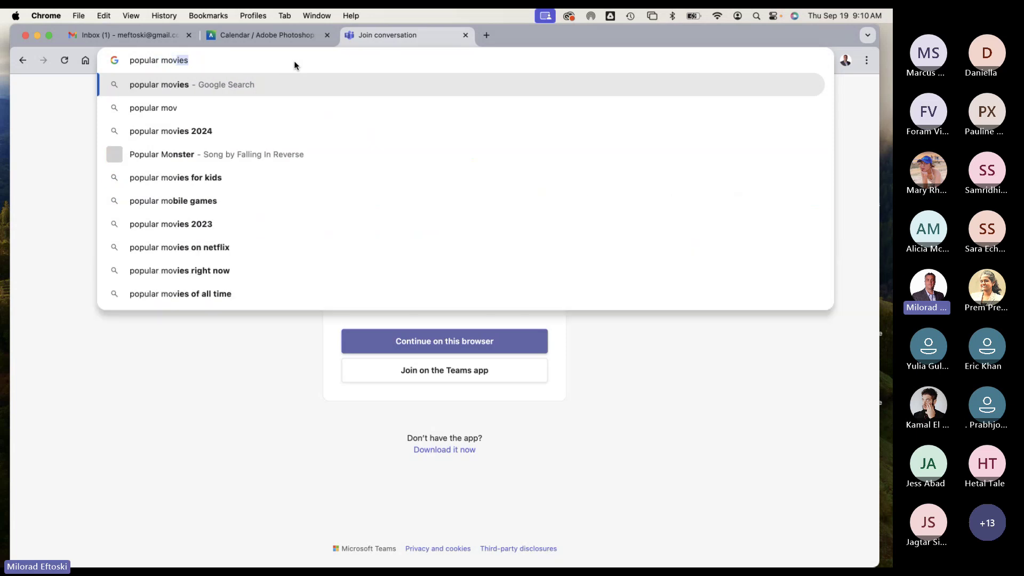
pyautogui.write('posters')
pyautogui.press('Return')
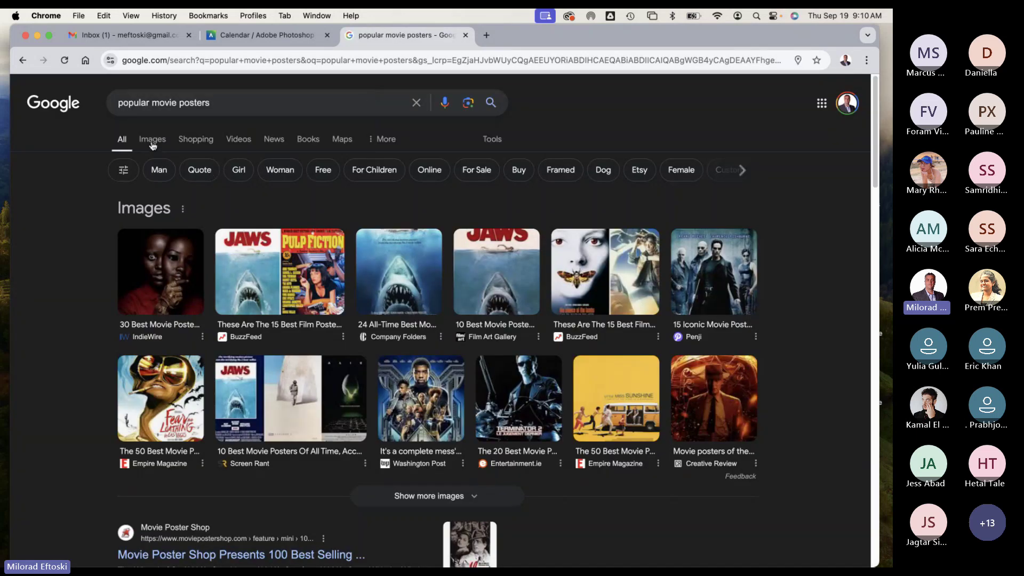
pyautogui.click(152, 140)
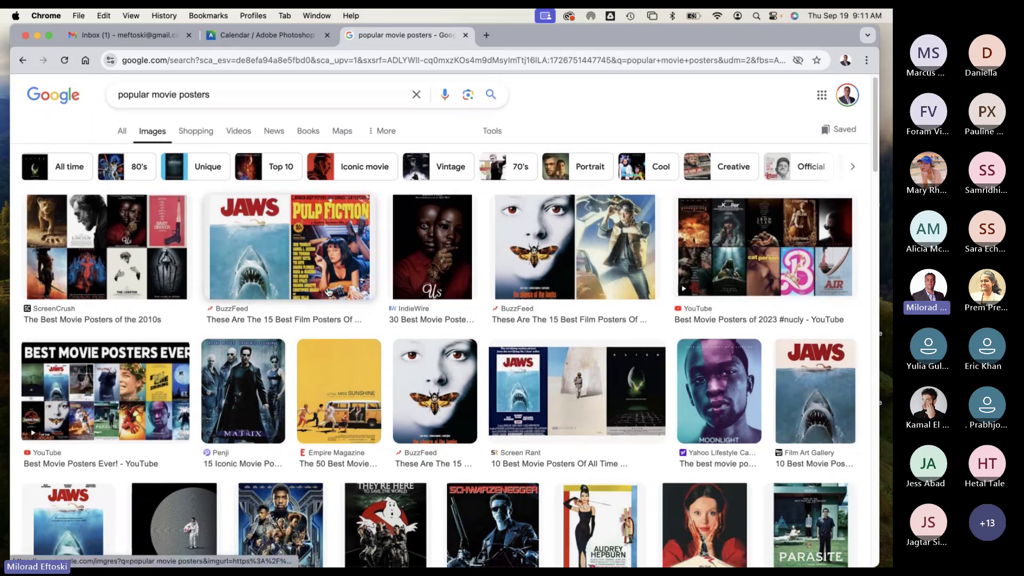
# Step: Preview the Black Panther, Ghostbusters and Tron/Blade Runner collage poster results
pyautogui.scroll(-3, 314, 288)
pyautogui.scroll(-1, 318, 283)
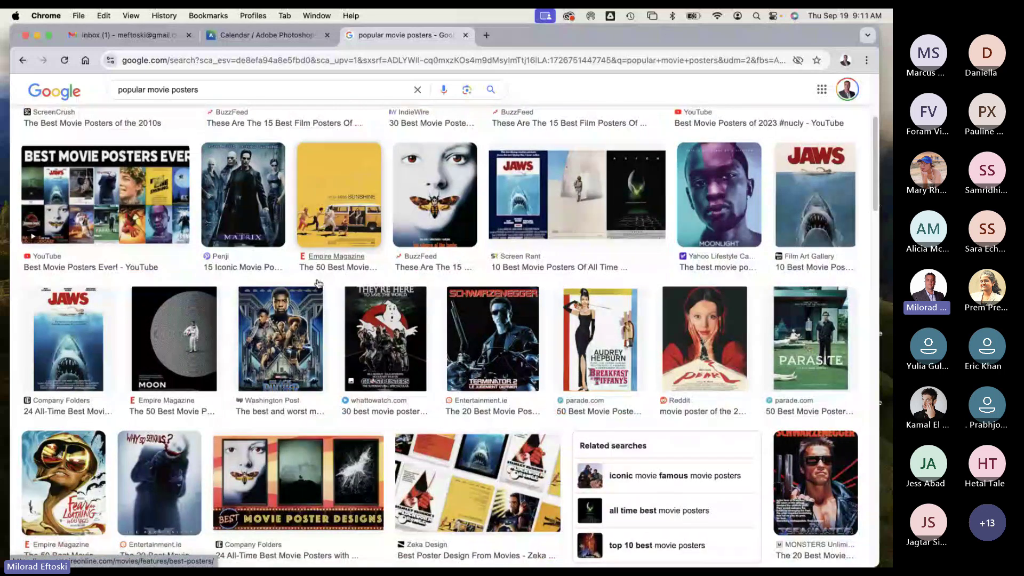
pyautogui.click(278, 325)
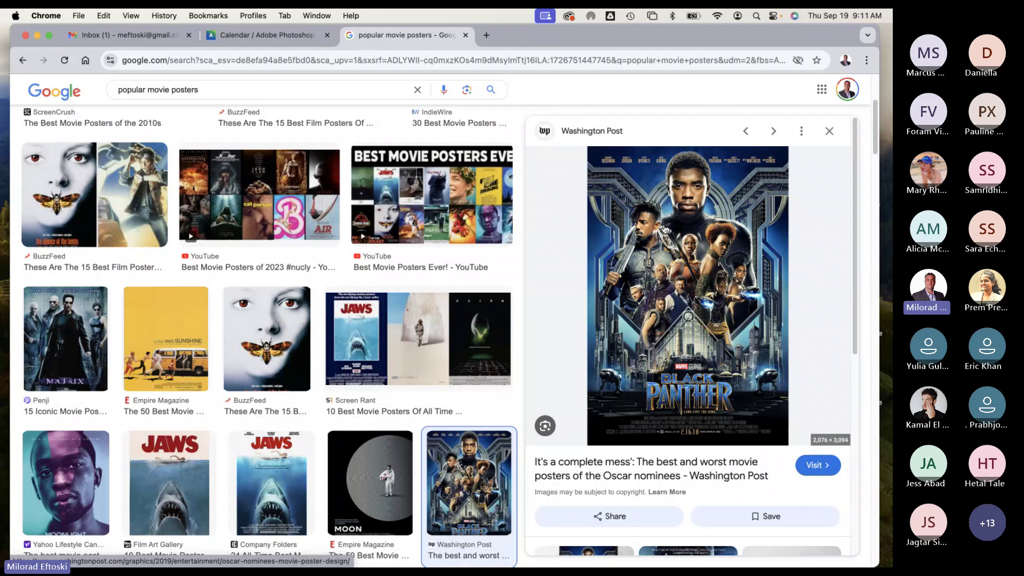
pyautogui.hscroll(-3, 544, 268)
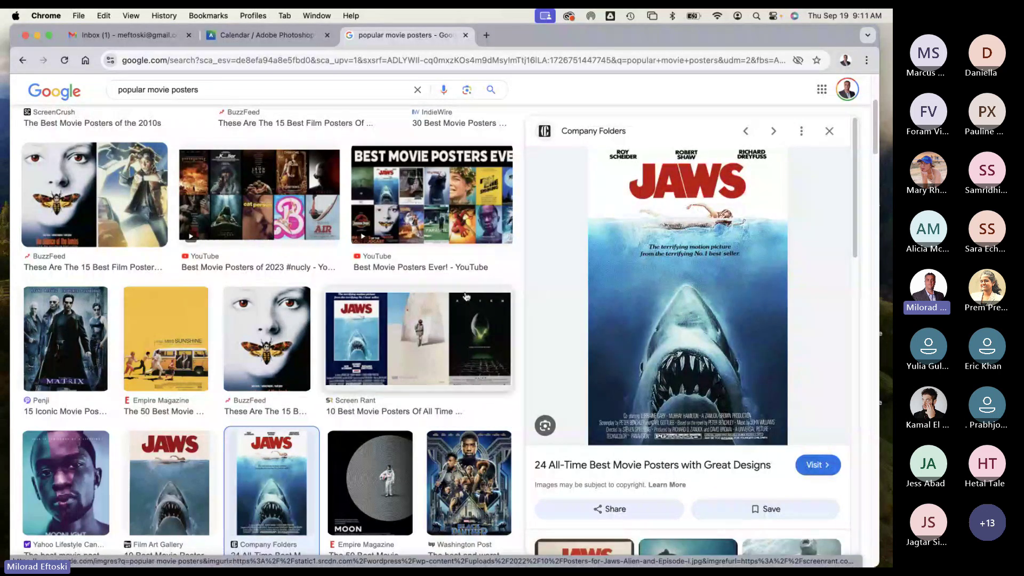
pyautogui.scroll(-3, 455, 297)
pyautogui.scroll(-1, 455, 297)
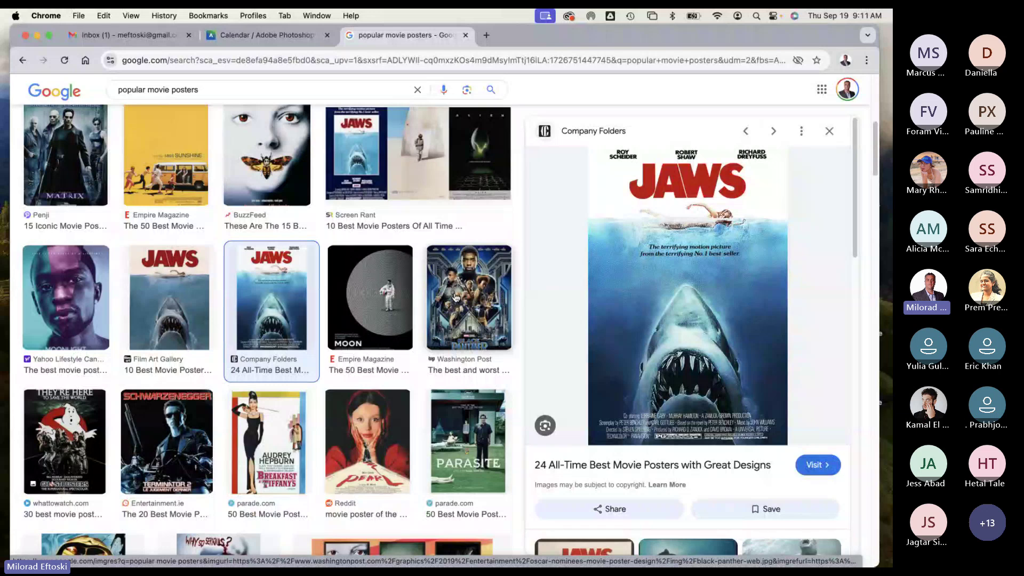
pyautogui.scroll(-1, 455, 297)
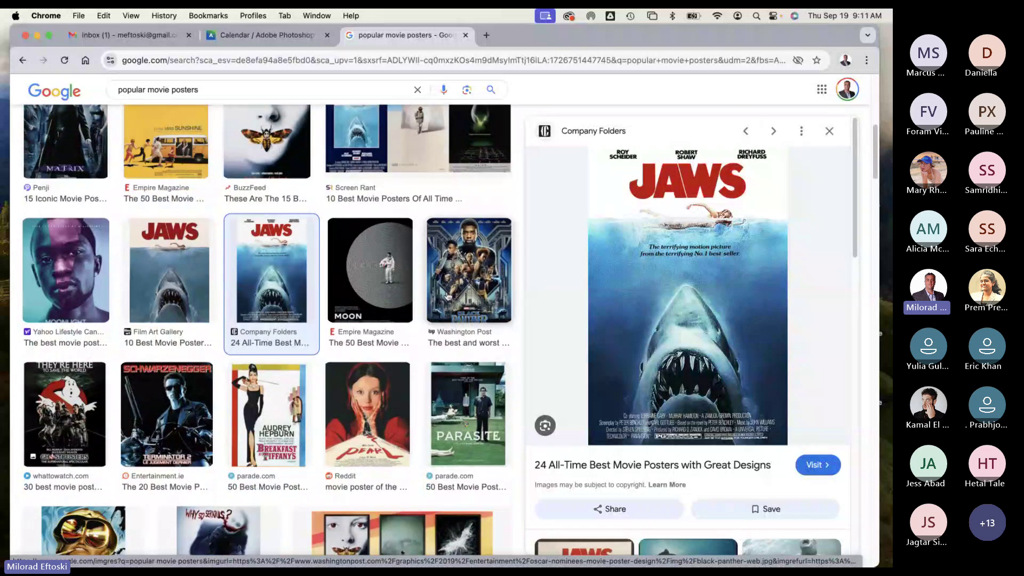
pyautogui.scroll(-1, 361, 335)
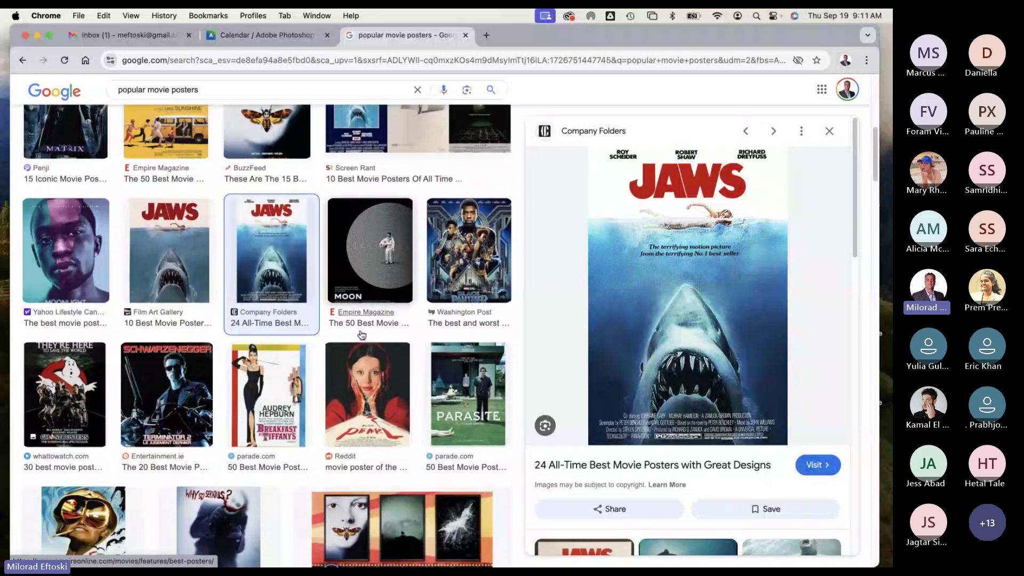
pyautogui.click(64, 395)
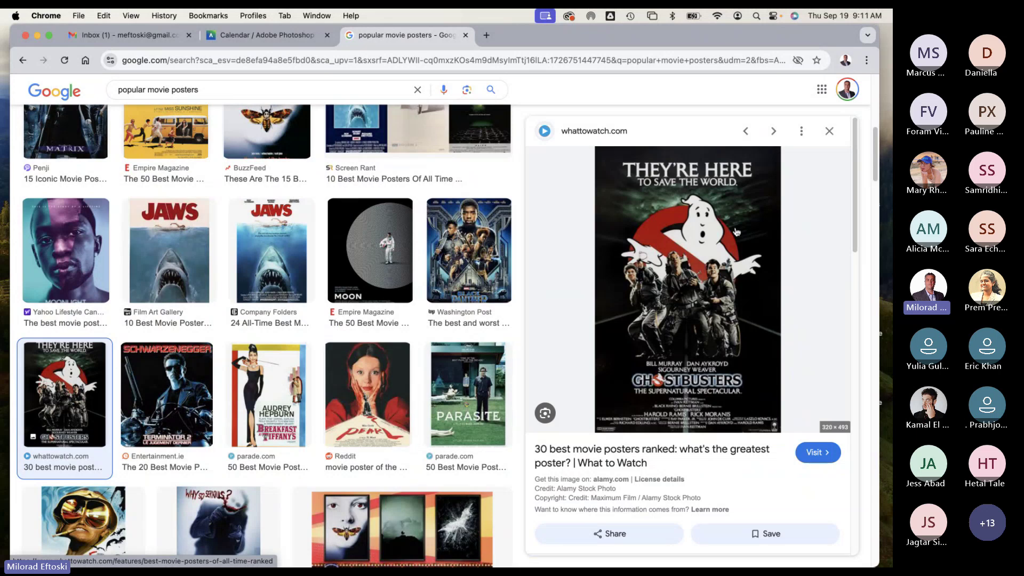
pyautogui.scroll(-5, 373, 395)
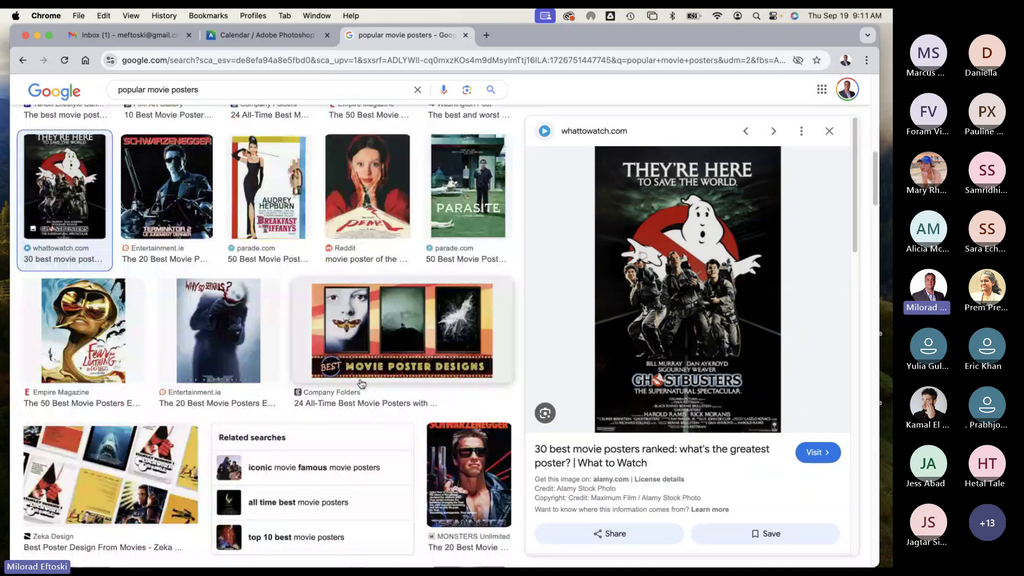
pyautogui.scroll(-8, 361, 383)
pyautogui.scroll(-1, 361, 389)
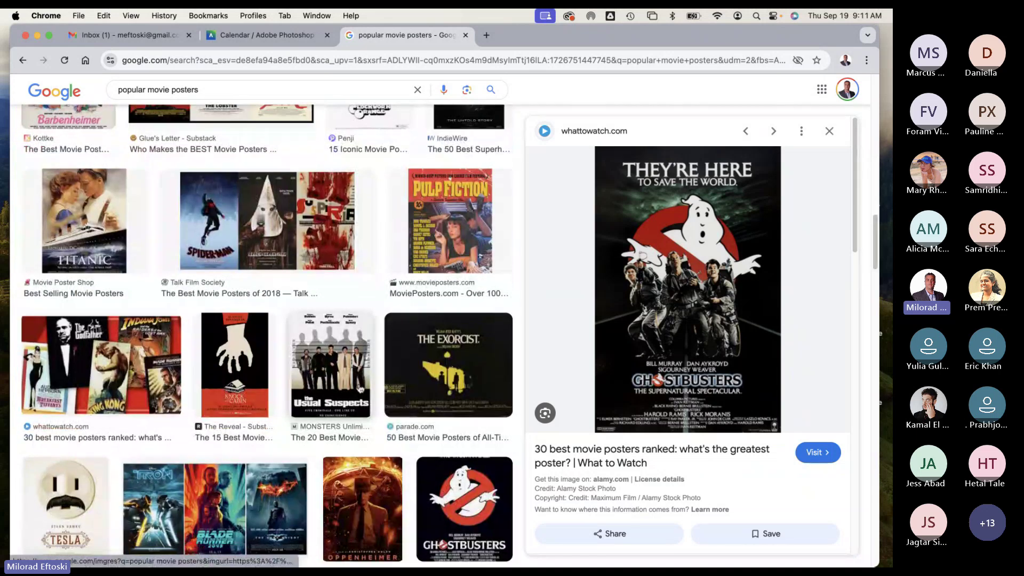
pyautogui.scroll(-3, 150, 395)
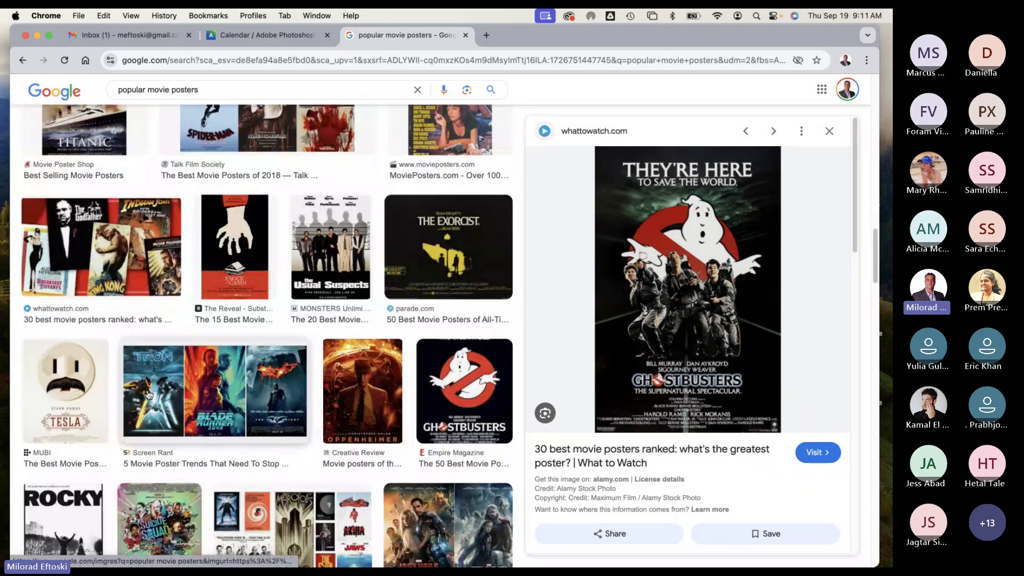
pyautogui.click(150, 395)
# Step: Preview Blade Runner 2049, open Screen Rant's poster trends article in a new tab, and return to results
pyautogui.scroll(-3, 610, 328)
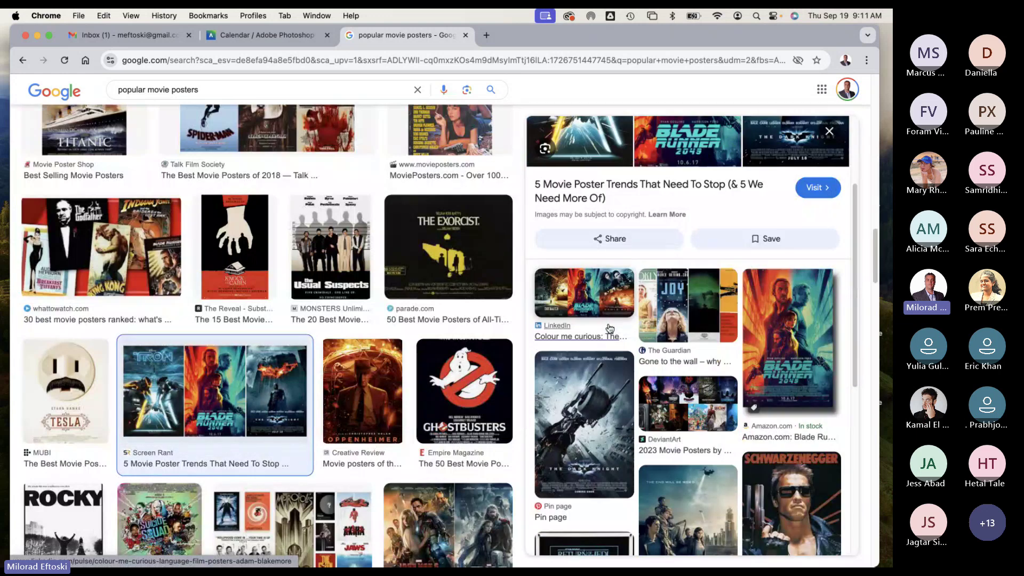
pyautogui.scroll(-2, 610, 328)
pyautogui.click(746, 283)
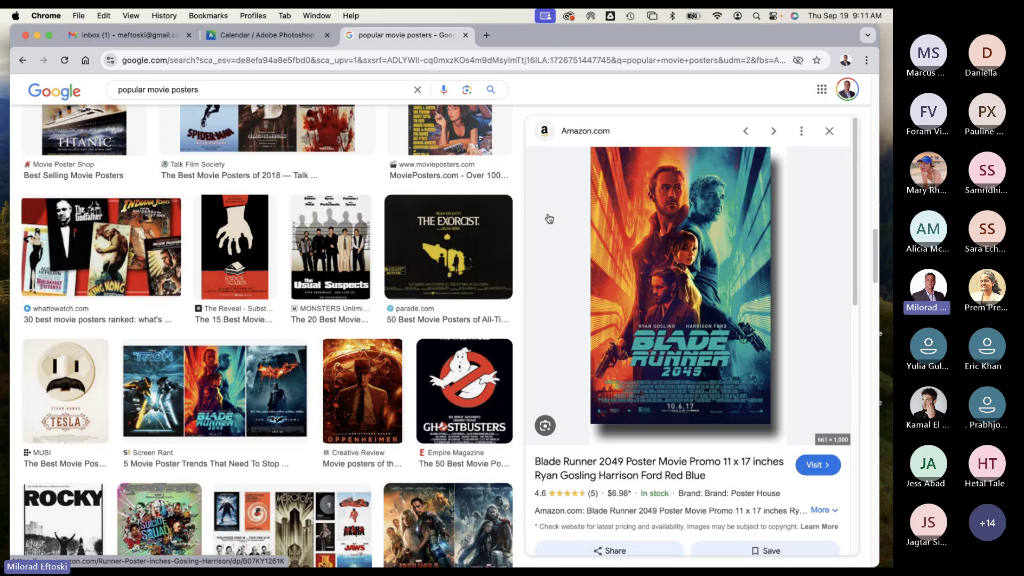
pyautogui.click(306, 366)
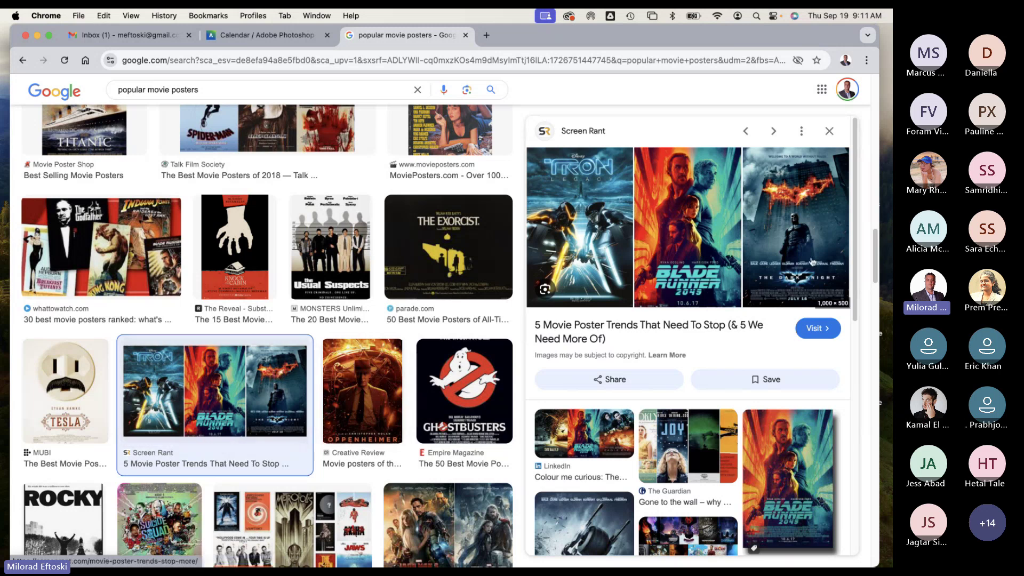
pyautogui.click(803, 329)
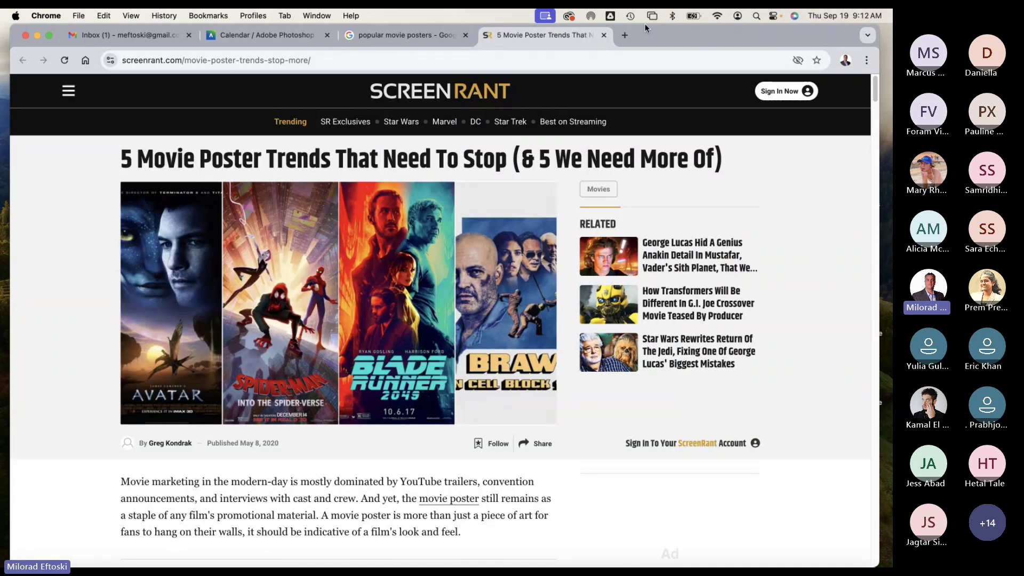
pyautogui.moveTo(674, 32); pyautogui.dragTo(679, 65)
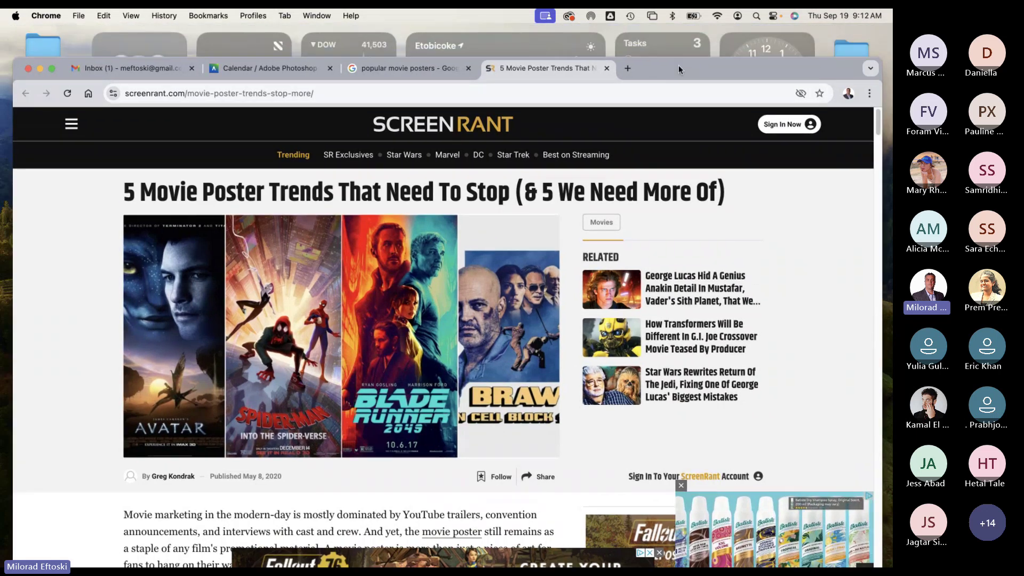
pyautogui.click(449, 69)
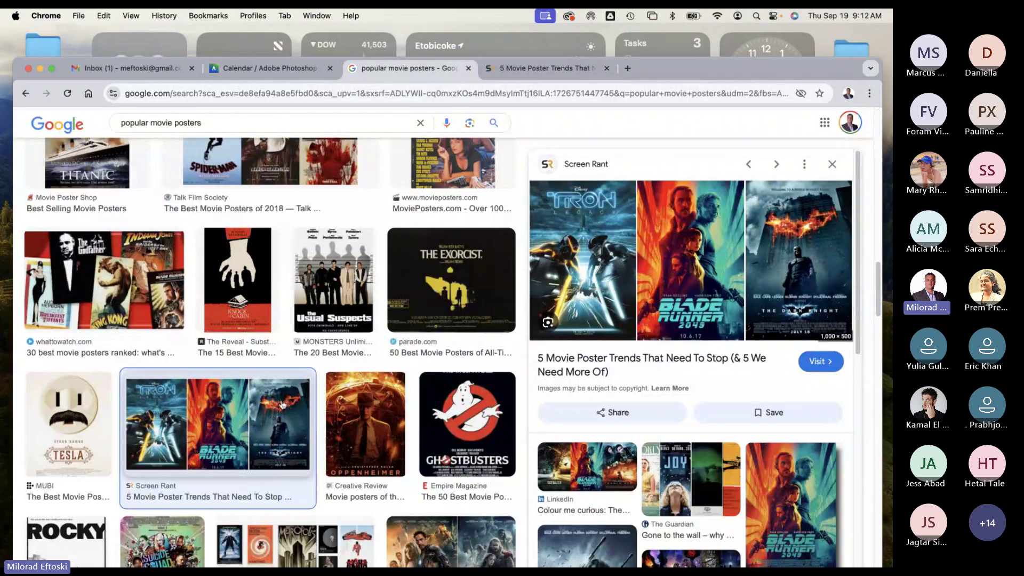
# Step: Preview the Oppenheimer, The Usual Suspects and Suicide Squad posters
pyautogui.click(365, 422)
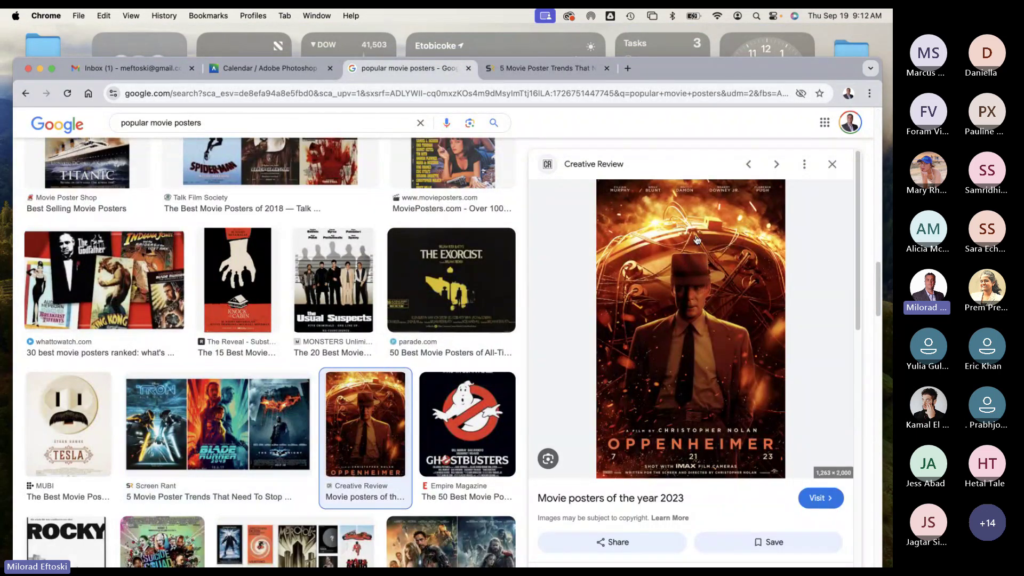
pyautogui.moveTo(668, 64); pyautogui.dragTo(665, 37)
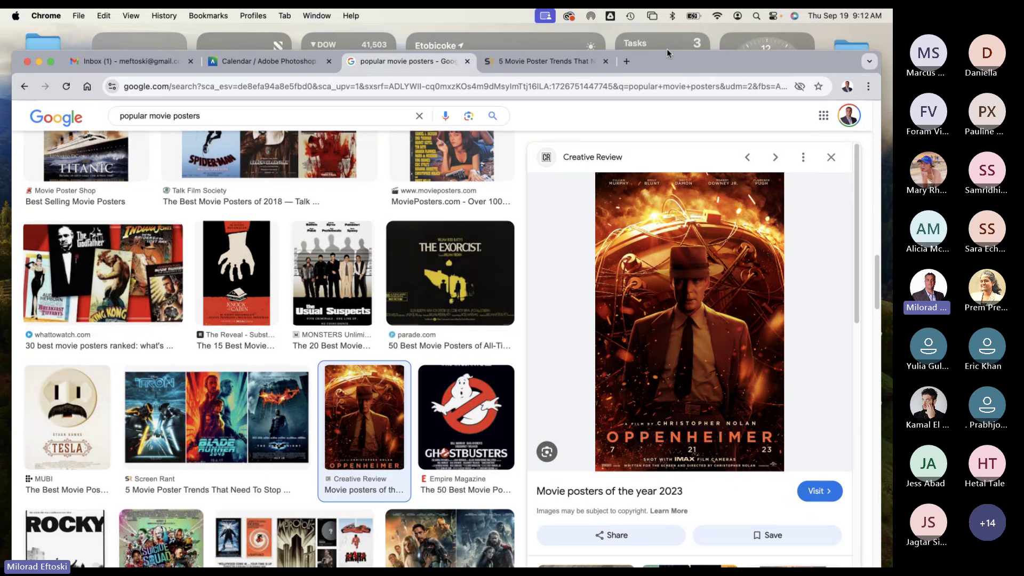
pyautogui.scroll(-4, 558, 283)
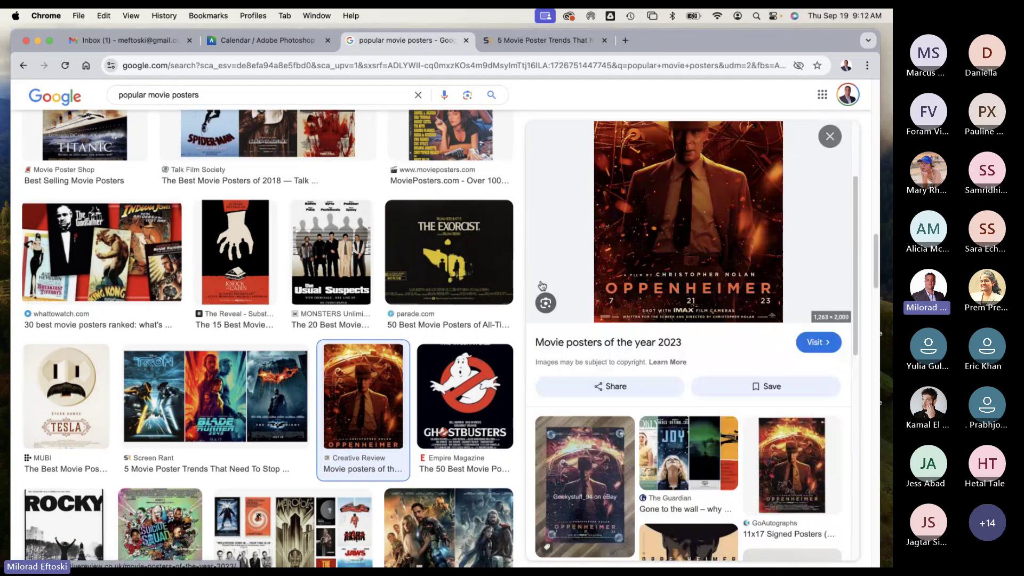
pyautogui.scroll(4, 539, 282)
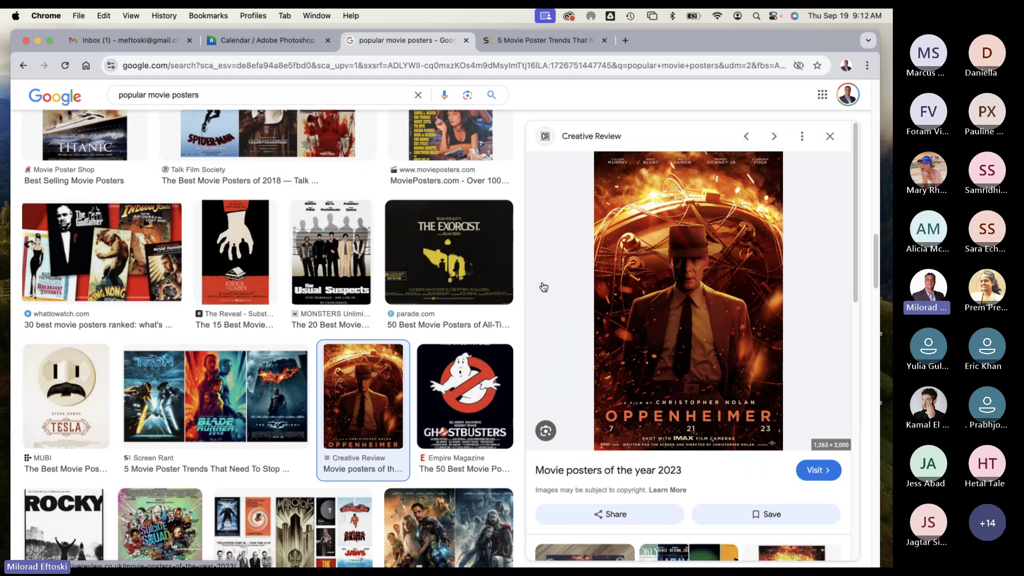
pyautogui.click(343, 267)
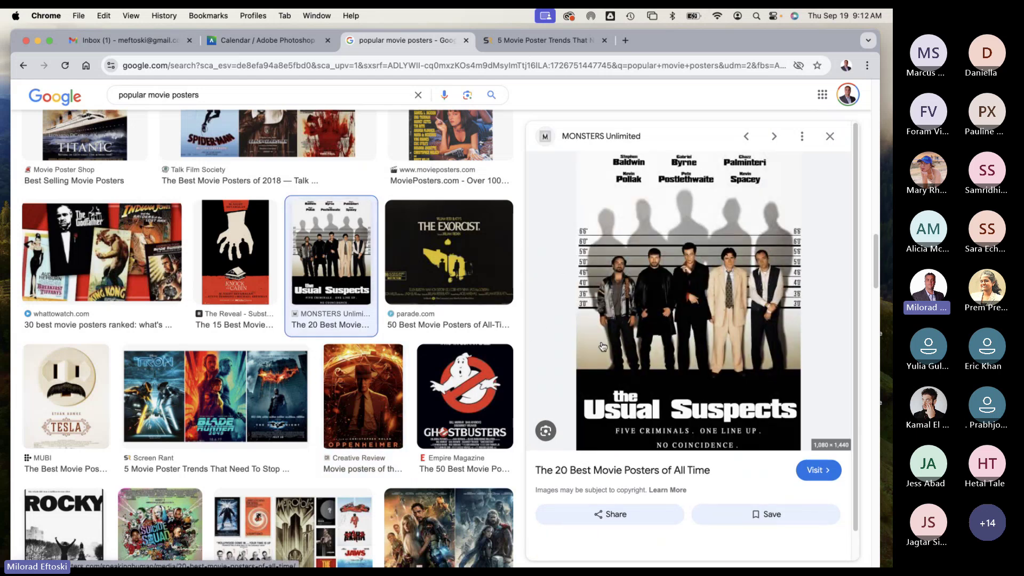
pyautogui.scroll(-3, 503, 382)
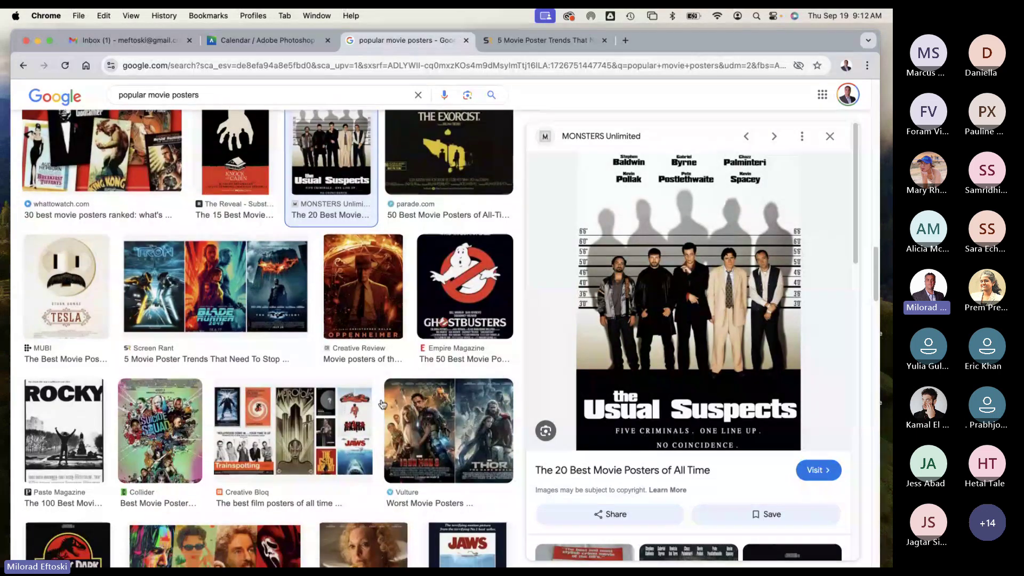
pyautogui.click(160, 429)
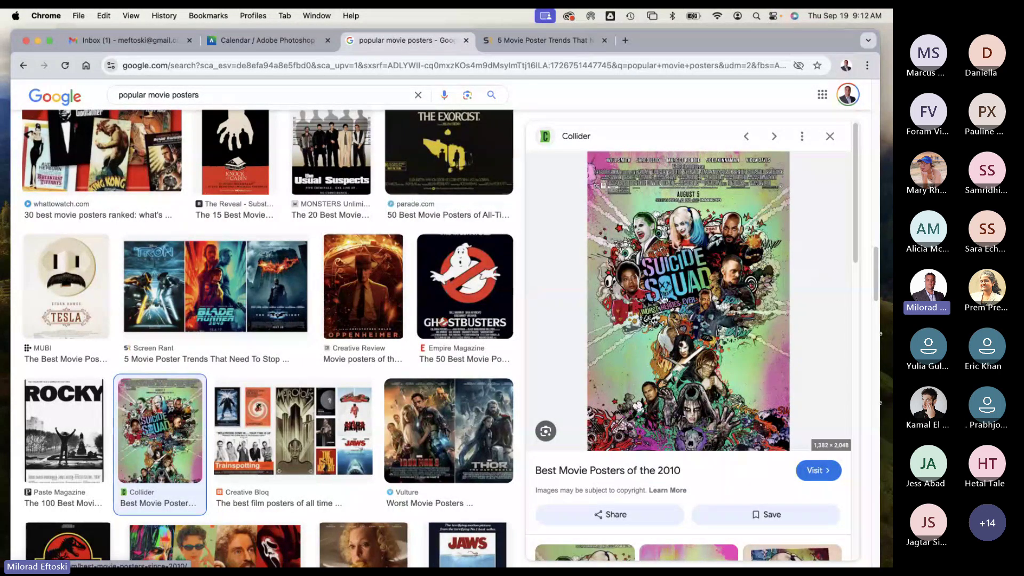
# Step: Preview the Iron Man 3/Thor and Jurassic Park posters, then Collider's Suicide Squad poster again
pyautogui.scroll(-1, 694, 275)
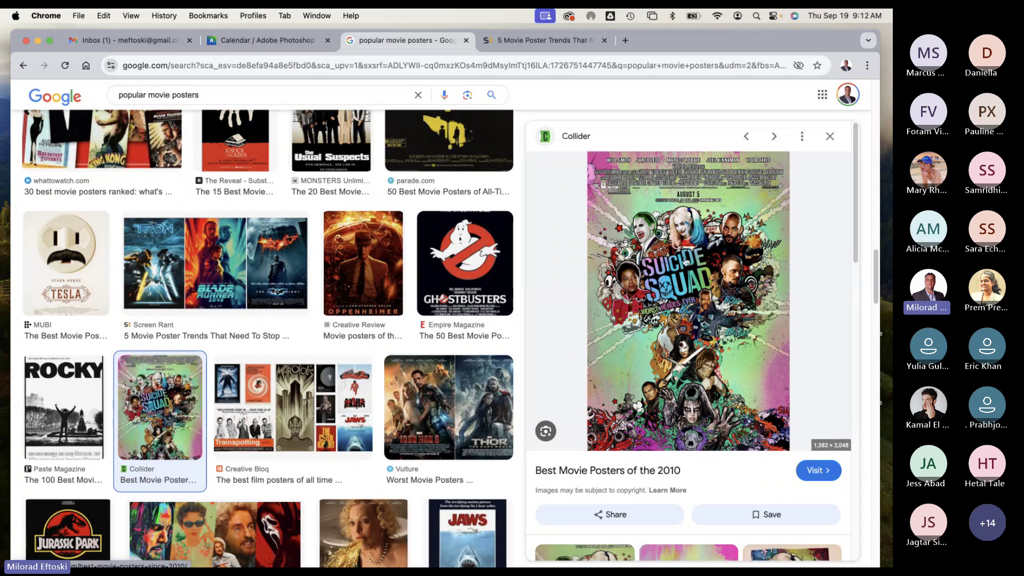
pyautogui.scroll(-1, 479, 361)
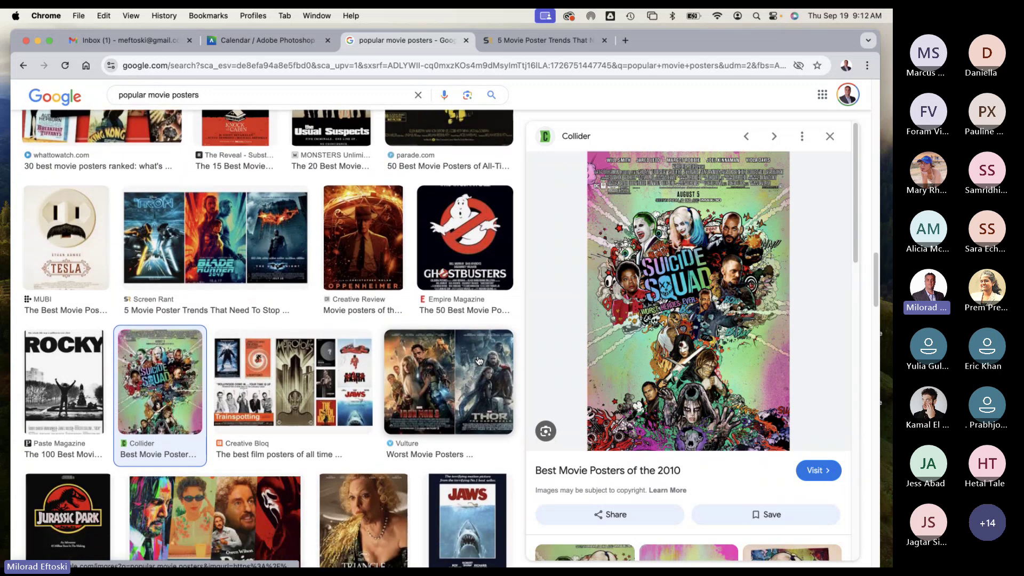
pyautogui.scroll(-3, 478, 361)
pyautogui.click(478, 357)
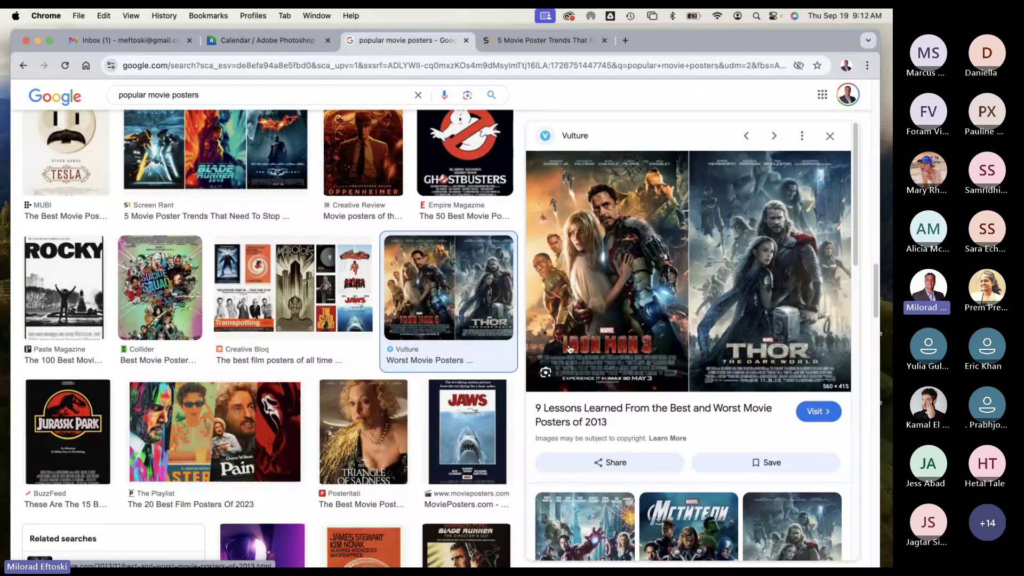
pyautogui.scroll(-5, 568, 353)
pyautogui.scroll(5, 568, 353)
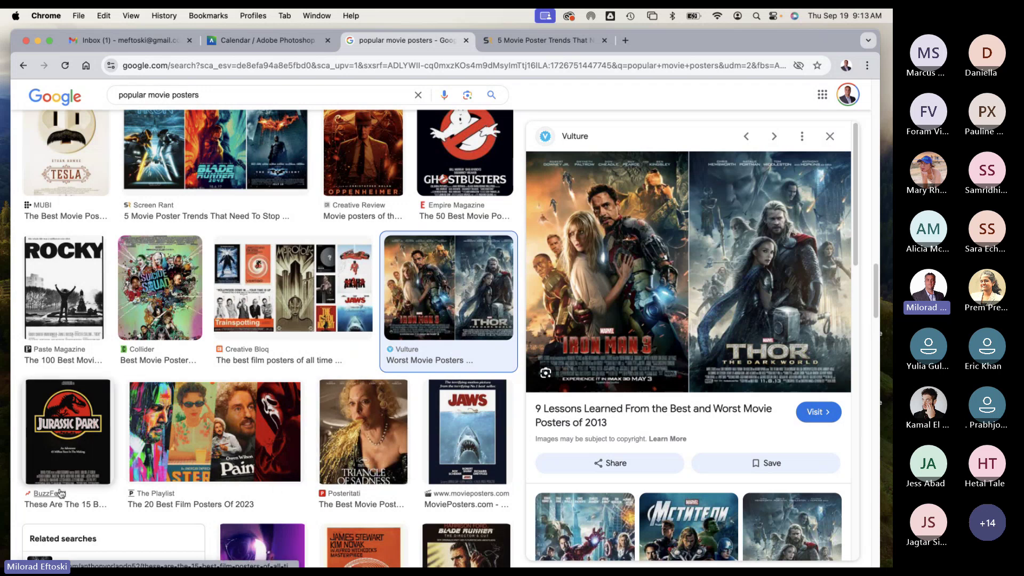
pyautogui.click(67, 429)
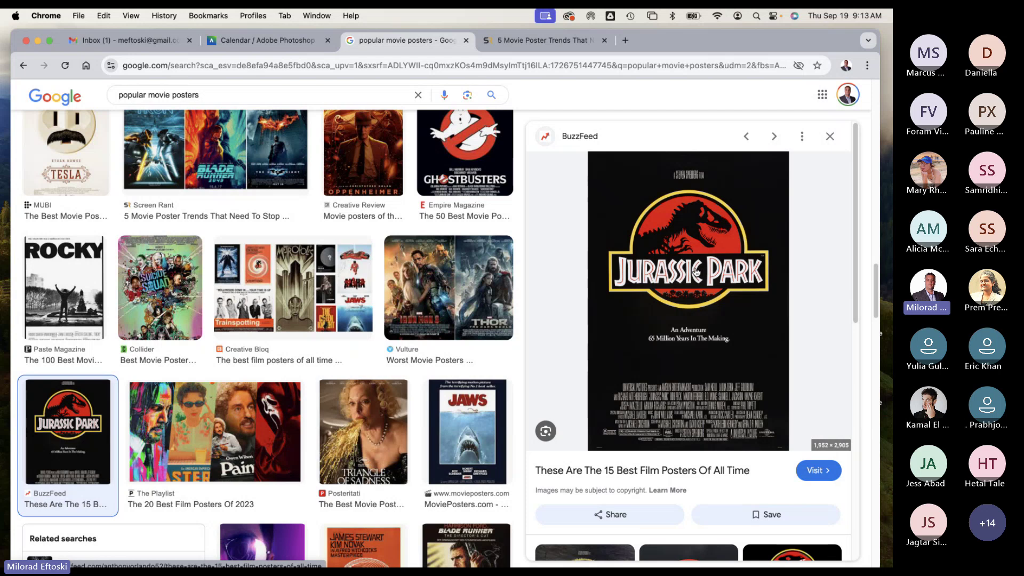
pyautogui.click(177, 305)
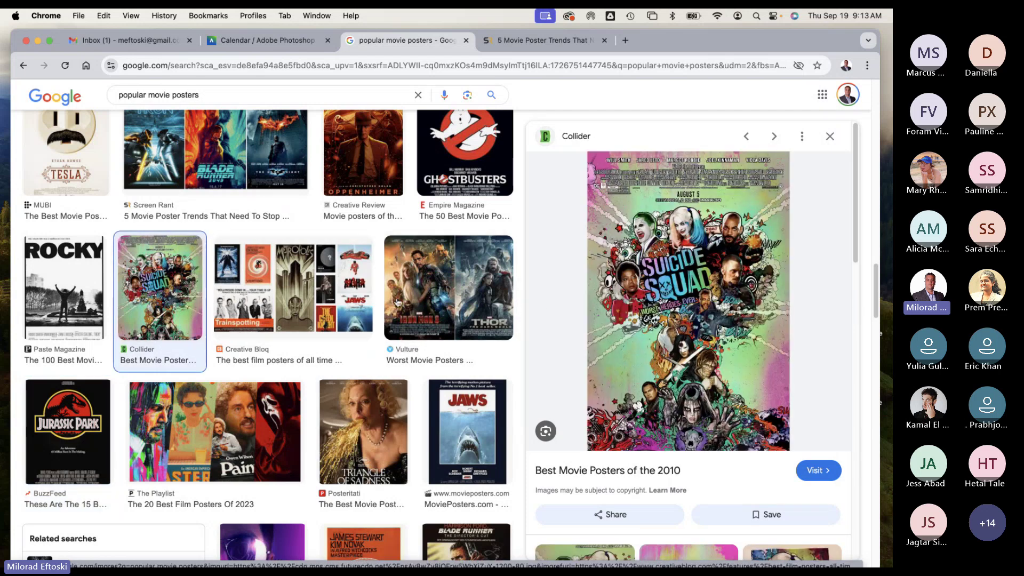
pyautogui.scroll(-7, 373, 310)
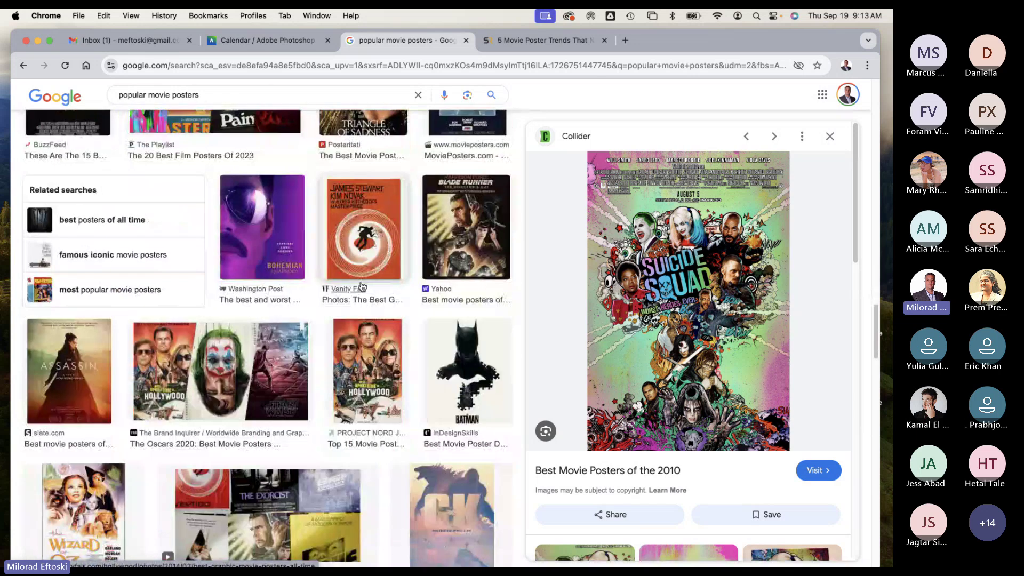
# Step: Preview the Assassin, Oscars 2020, Hollywood, Catching Fire, 127 Hours and Avengers Endgame poster results
pyautogui.click(63, 357)
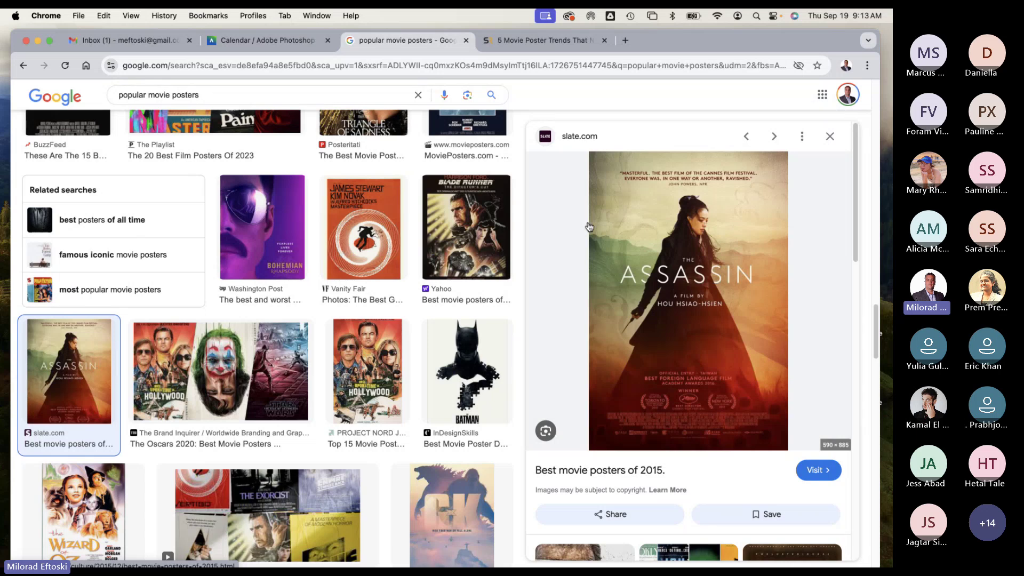
pyautogui.click(218, 361)
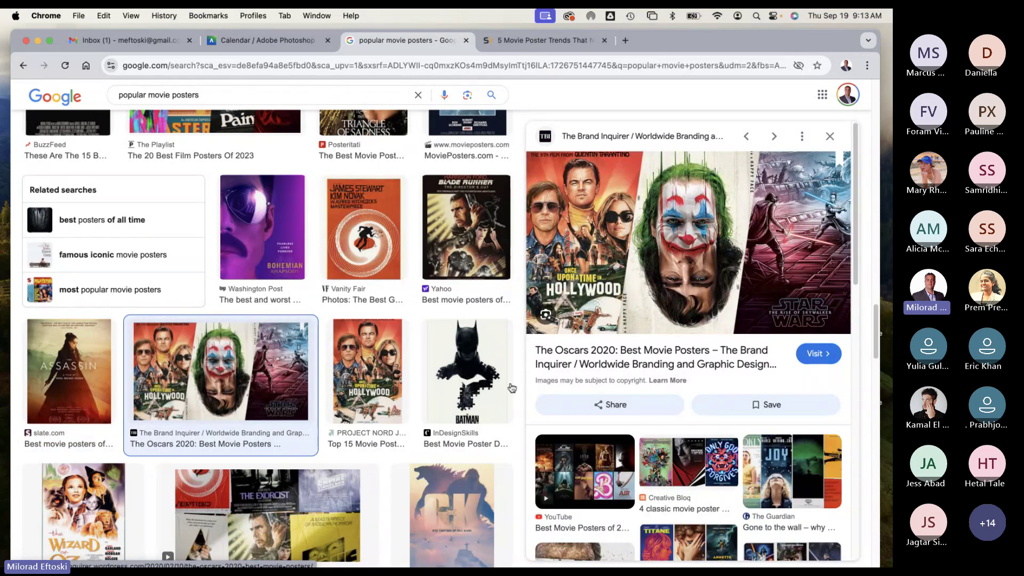
pyautogui.scroll(-3, 453, 389)
pyautogui.click(368, 298)
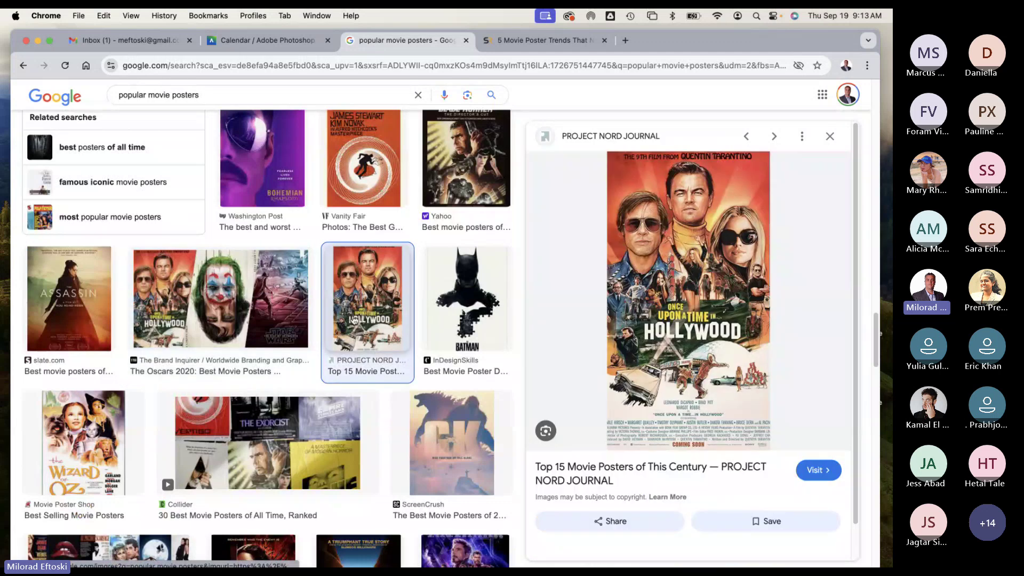
pyautogui.scroll(-5, 491, 315)
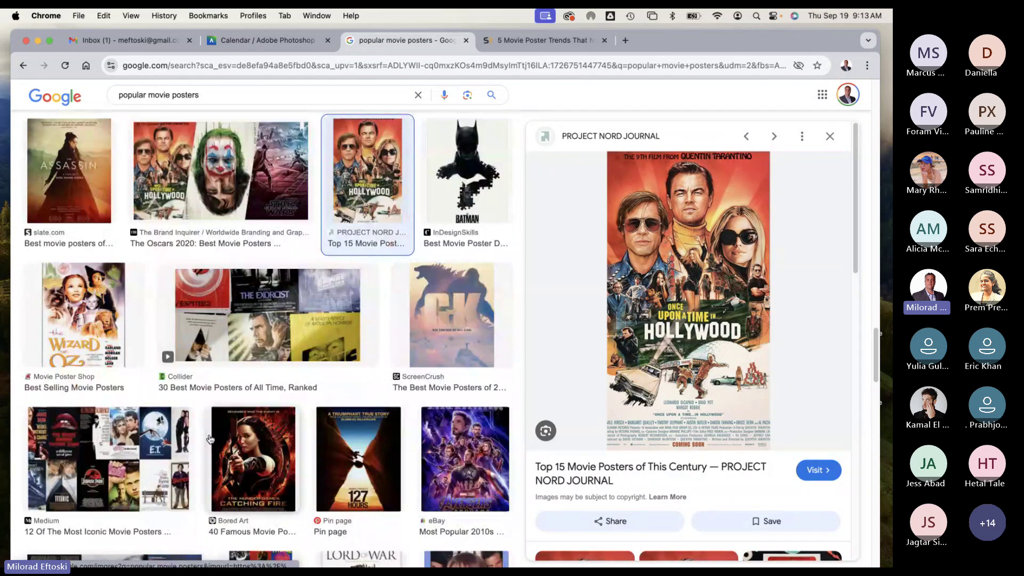
pyautogui.click(268, 443)
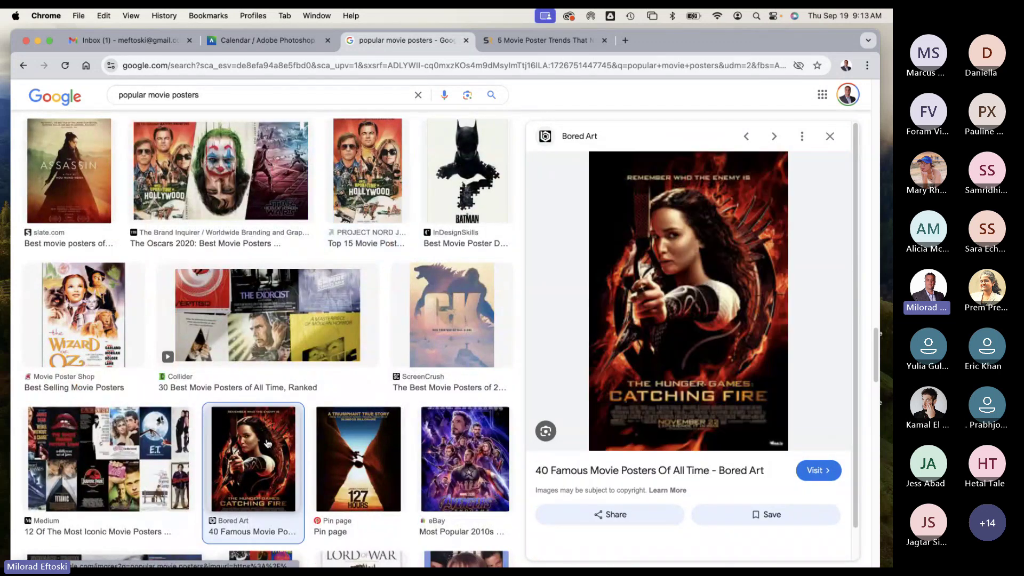
pyautogui.click(355, 443)
pyautogui.click(459, 459)
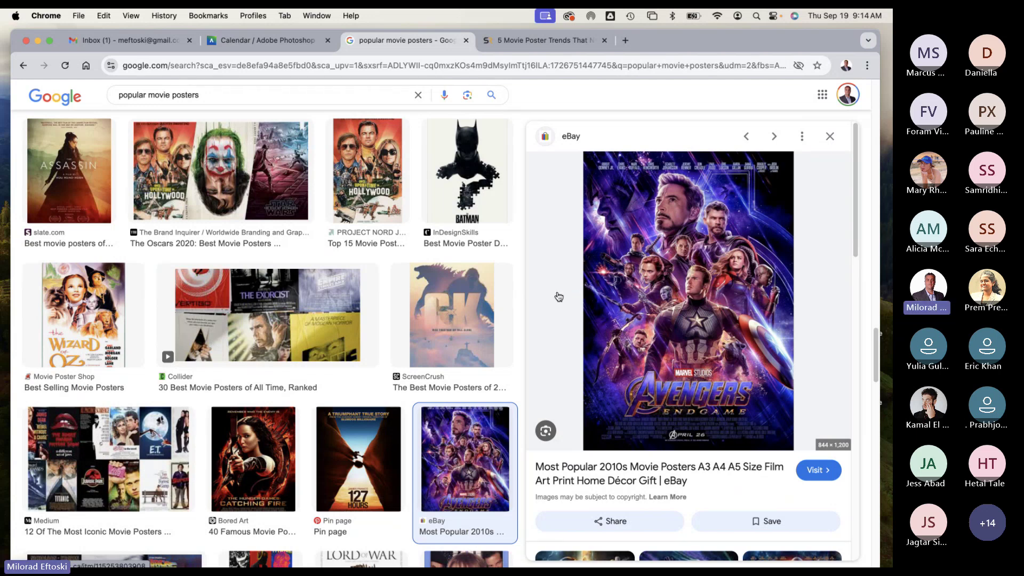
pyautogui.scroll(-5, 569, 313)
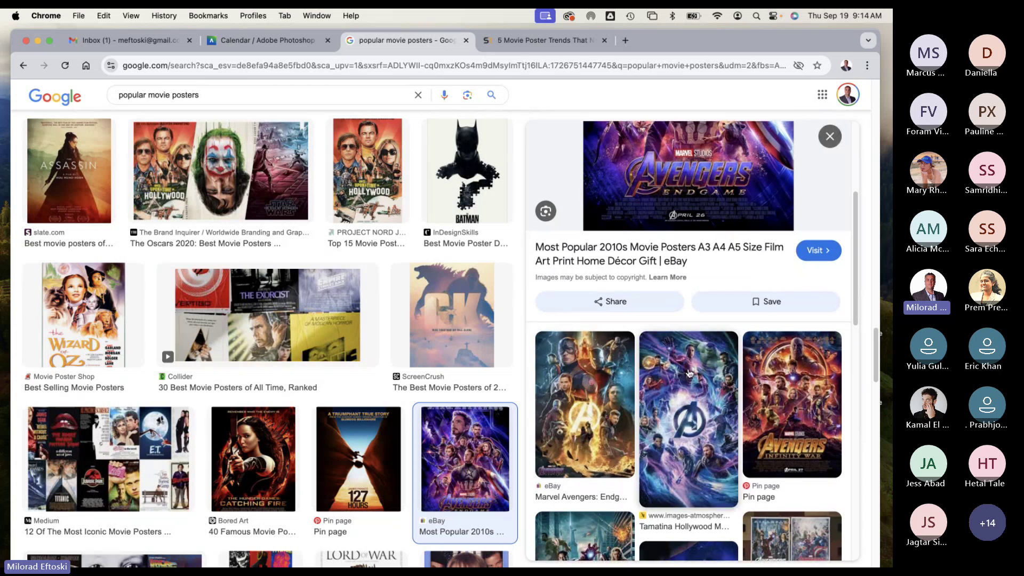
pyautogui.scroll(-5, 689, 373)
pyautogui.scroll(10, 685, 373)
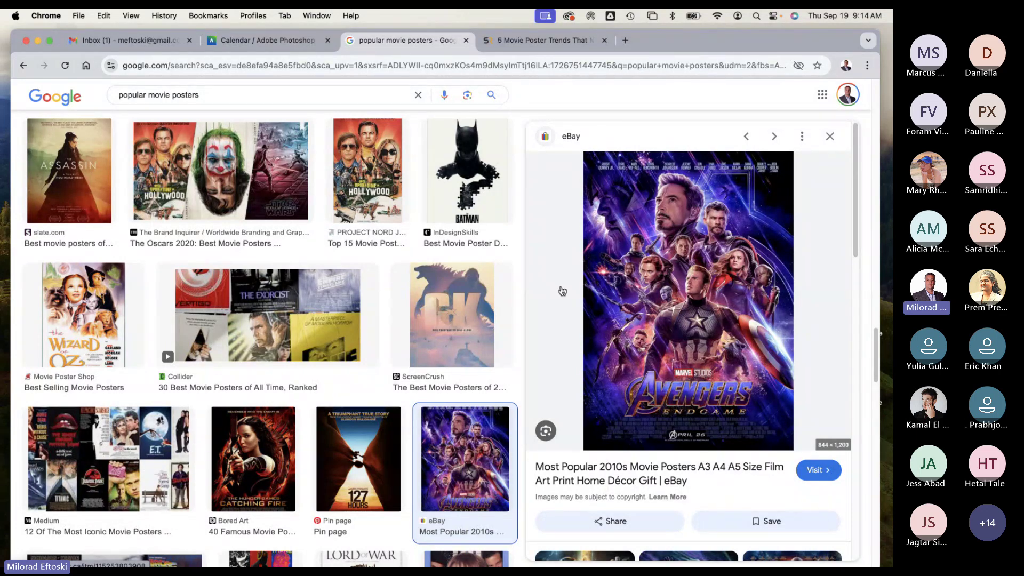
# Step: Open BuzzFeed's best film posters article from its Silence of the Lambs result, then close it
pyautogui.scroll(-10, 452, 288)
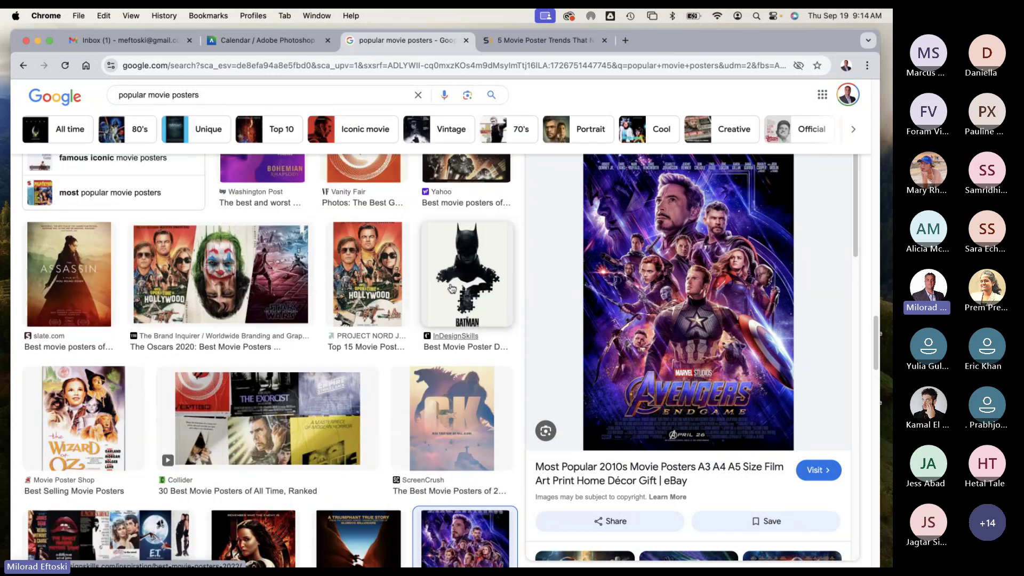
pyautogui.scroll(-10, 438, 295)
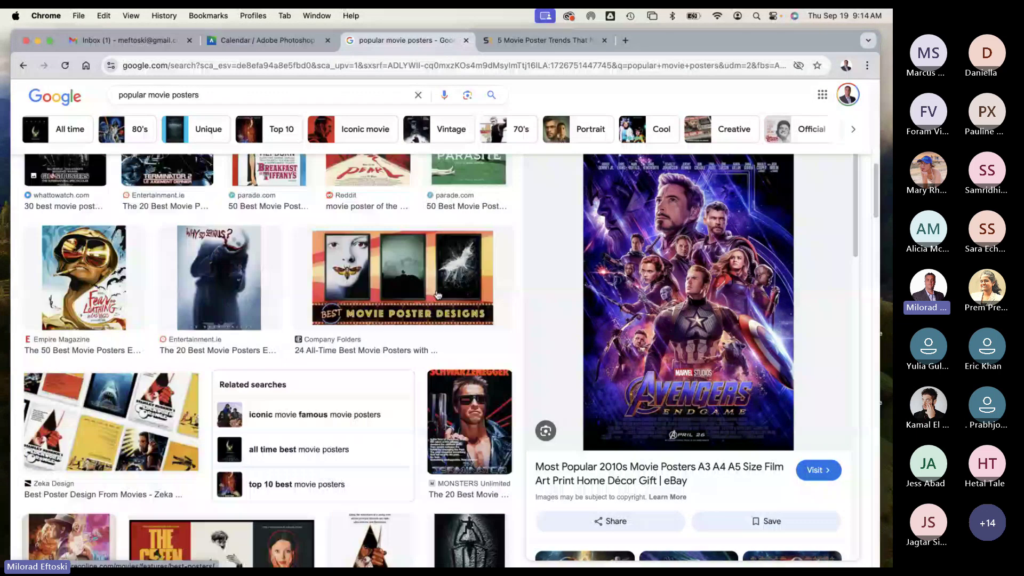
pyautogui.scroll(3, 438, 296)
pyautogui.scroll(8, 437, 295)
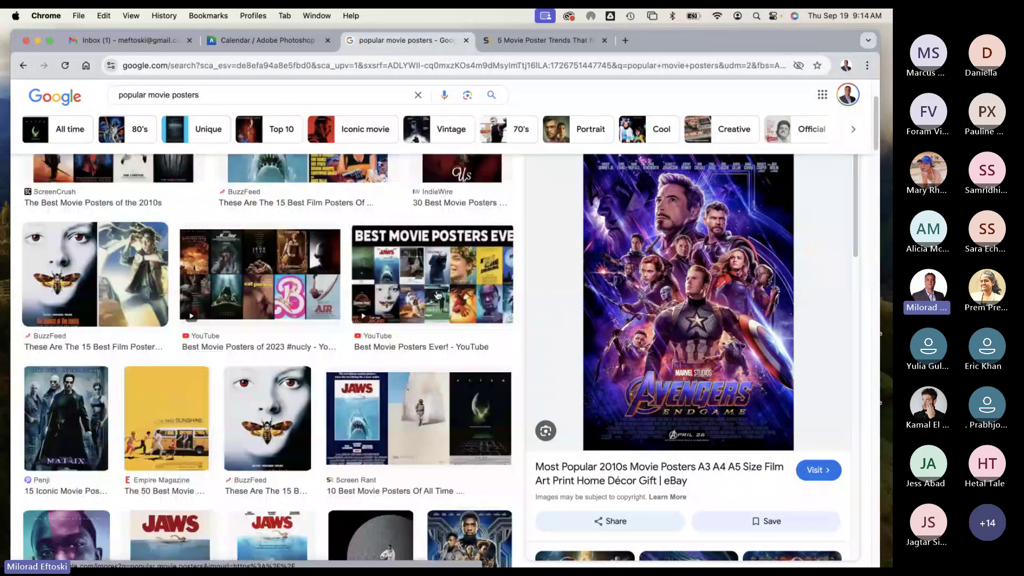
pyautogui.scroll(-3, 437, 295)
pyautogui.scroll(6, 438, 295)
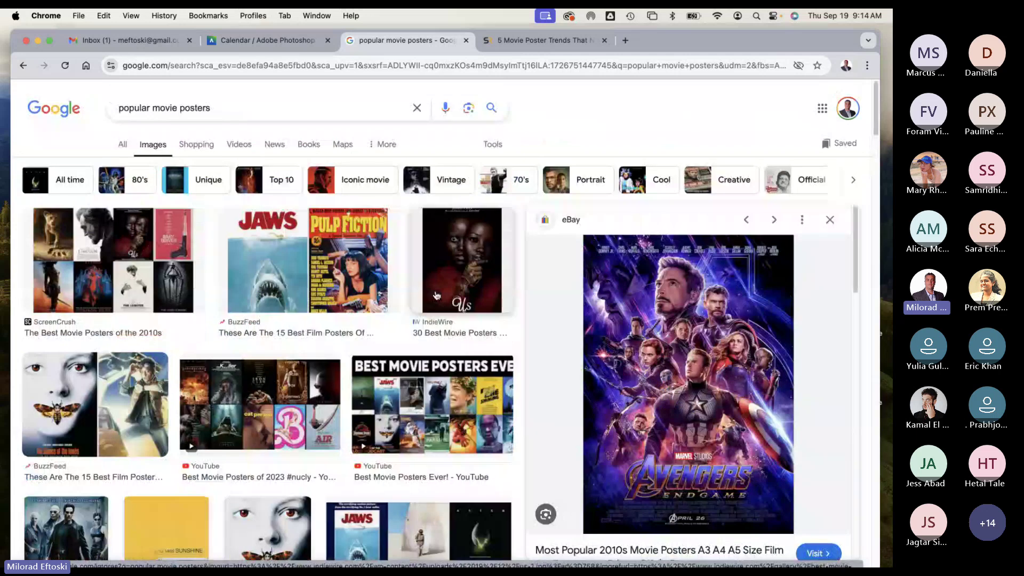
pyautogui.click(136, 403)
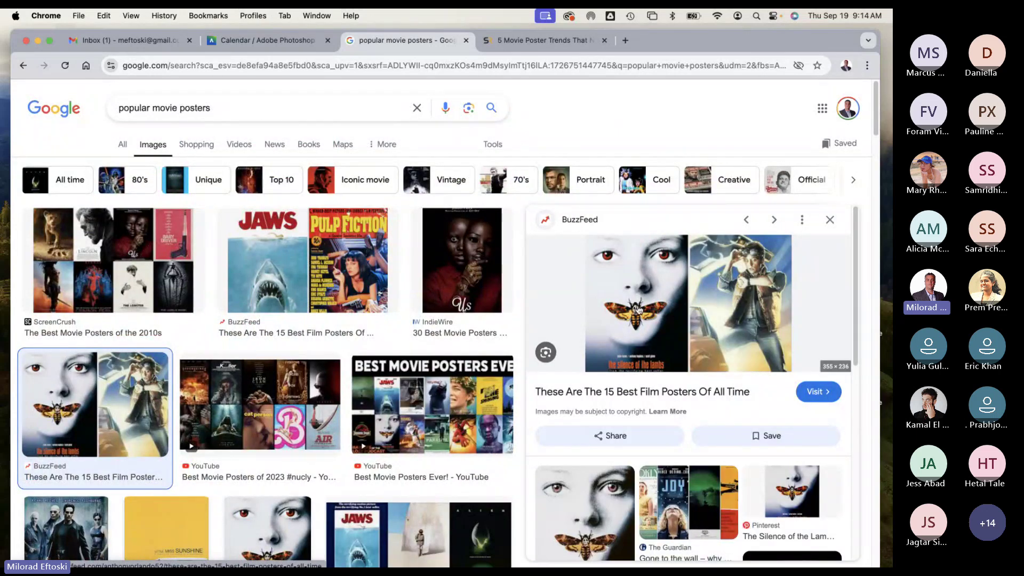
pyautogui.click(638, 309)
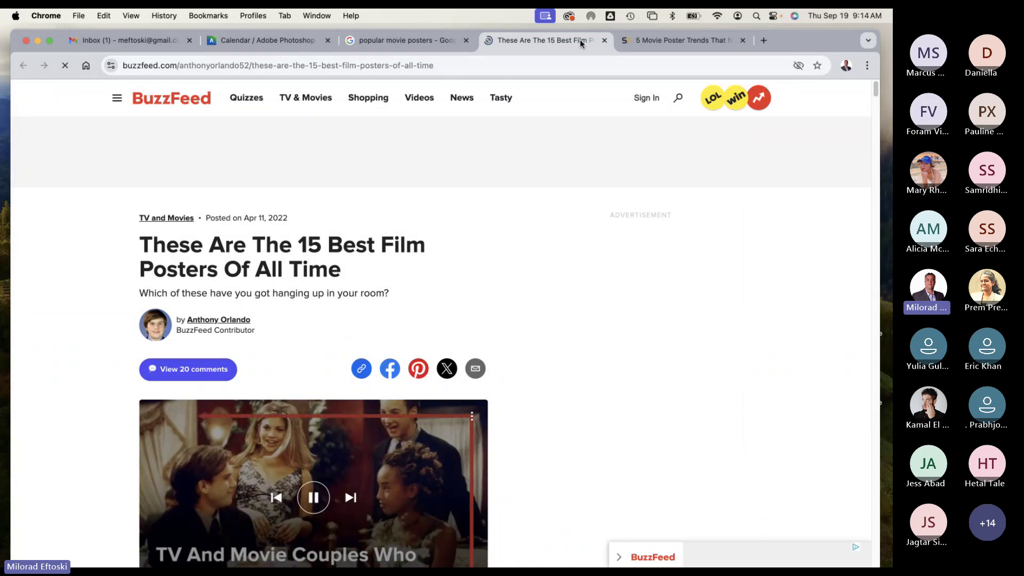
pyautogui.press('super+w')
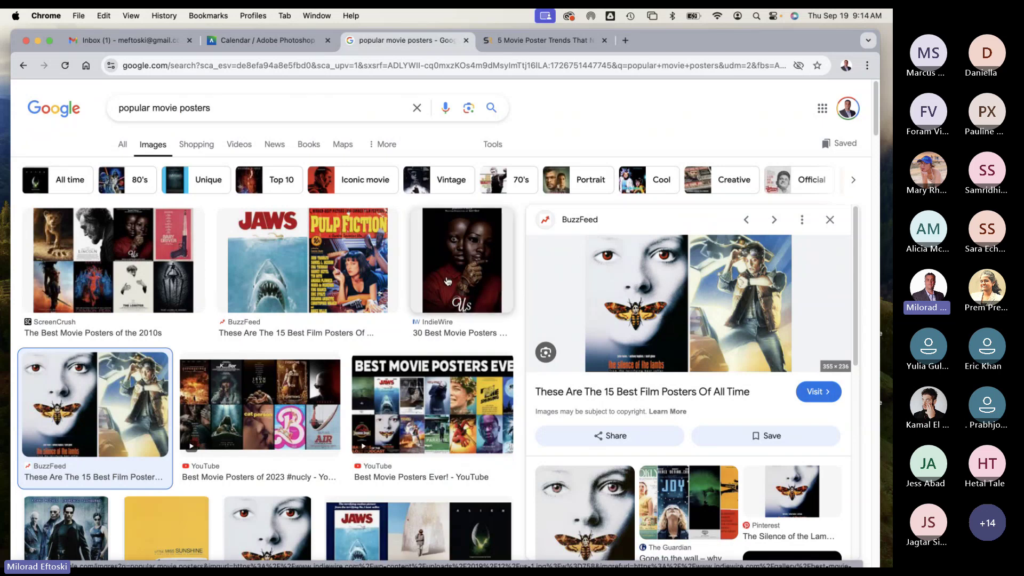
# Step: Preview the Washington Post's Black Panther poster result
pyautogui.scroll(-10, 397, 295)
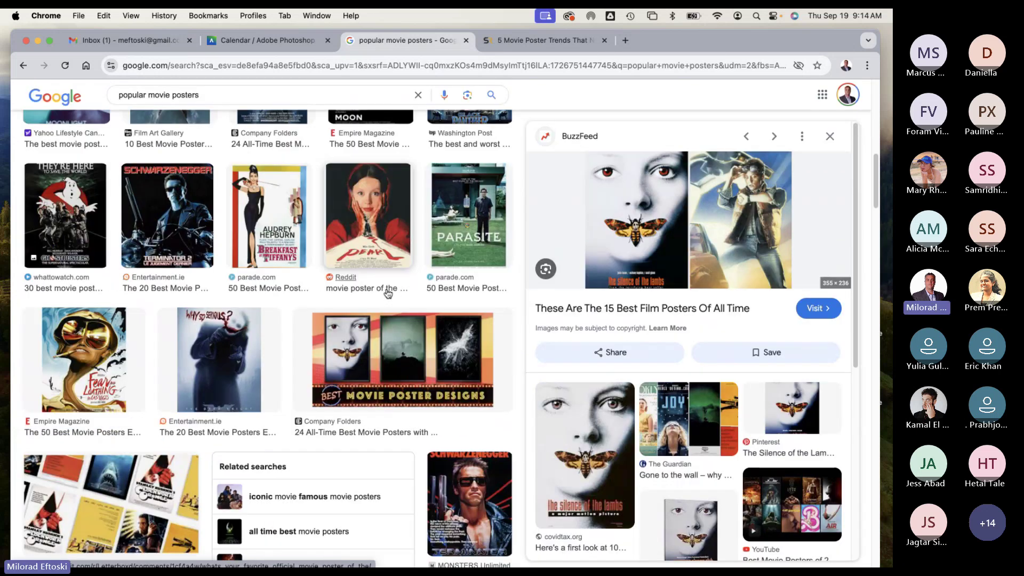
pyautogui.scroll(4, 387, 294)
pyautogui.click(468, 245)
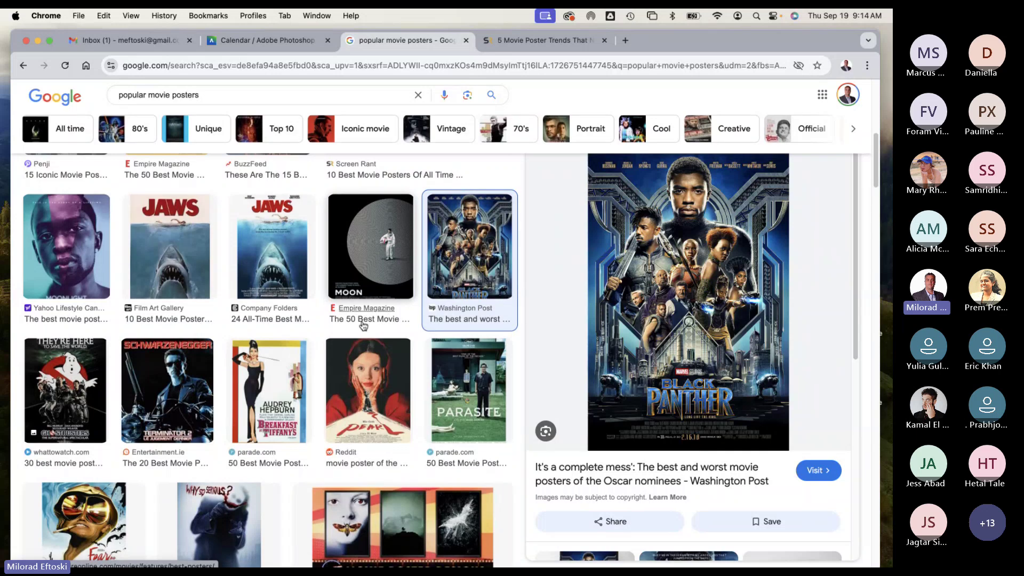
pyautogui.scroll(15, 363, 325)
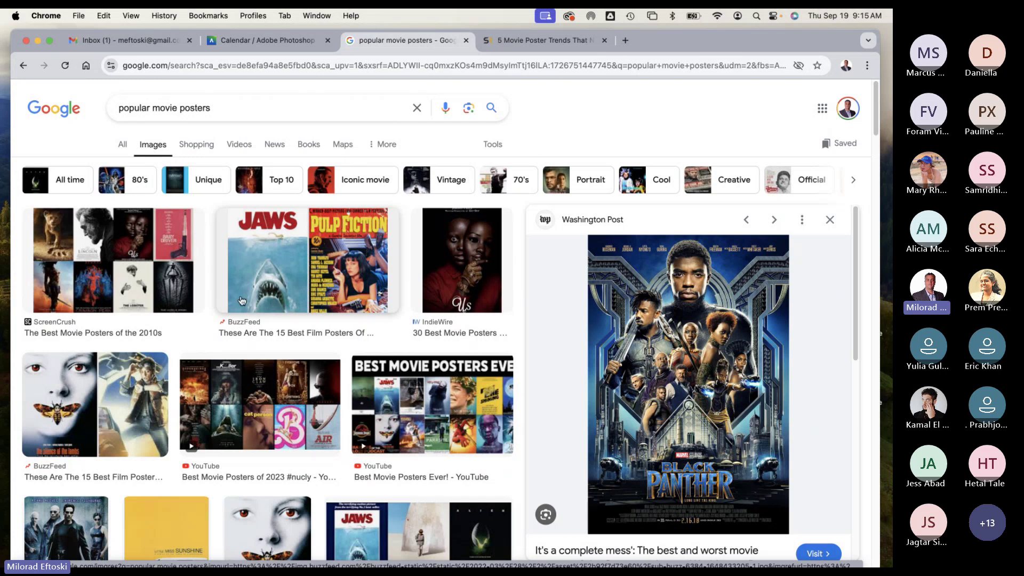
# Step: Minimise and restore the browser, then go to the Blackboard course content outline
pyautogui.click(38, 43)
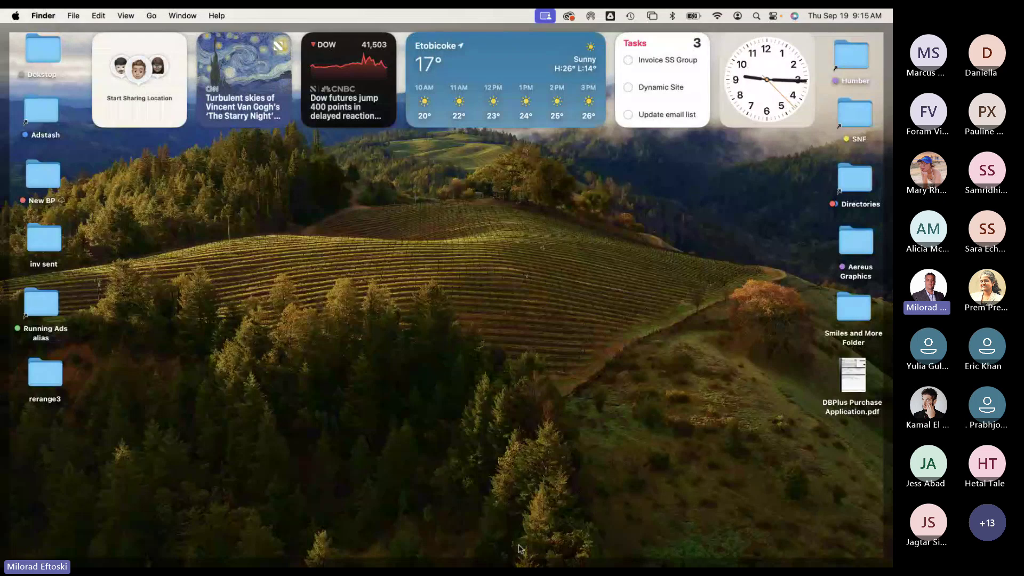
pyautogui.moveTo(520, 565)
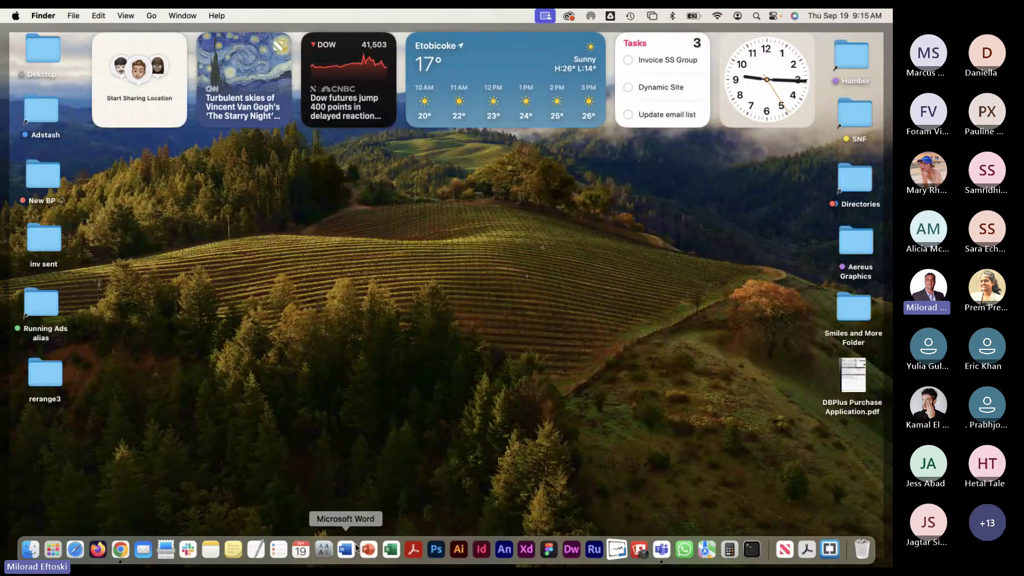
pyautogui.click(123, 555)
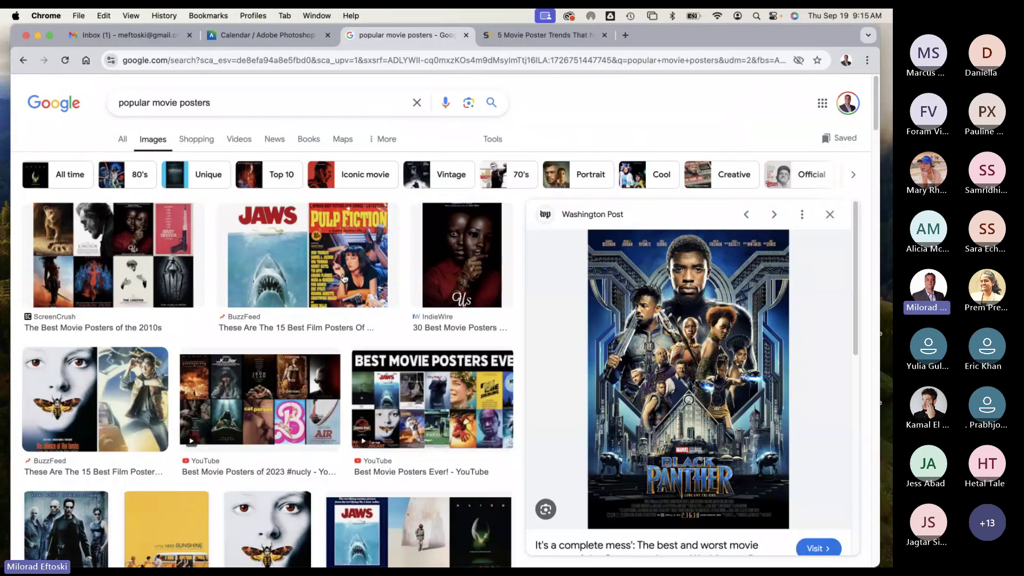
pyautogui.click(253, 37)
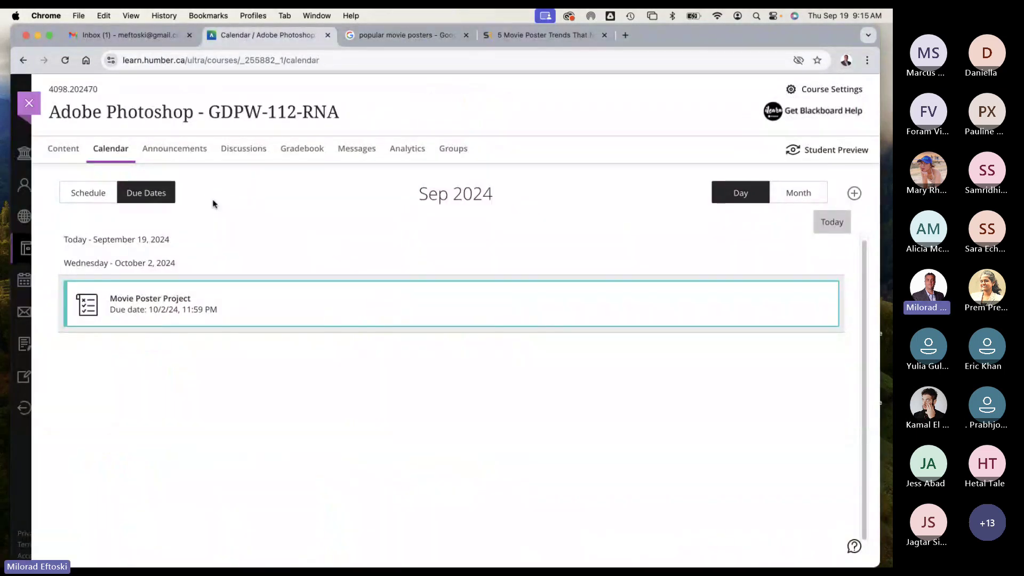
pyautogui.click(71, 155)
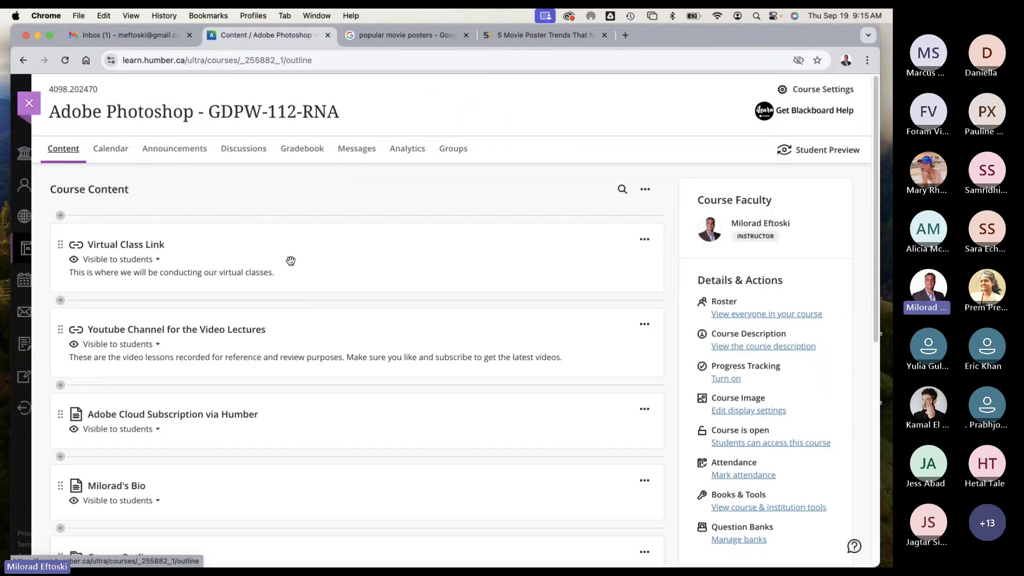
# Step: Expand Class Modules and Module 03, expand then collapse Module 02, and minimise the browser
pyautogui.scroll(-5, 379, 317)
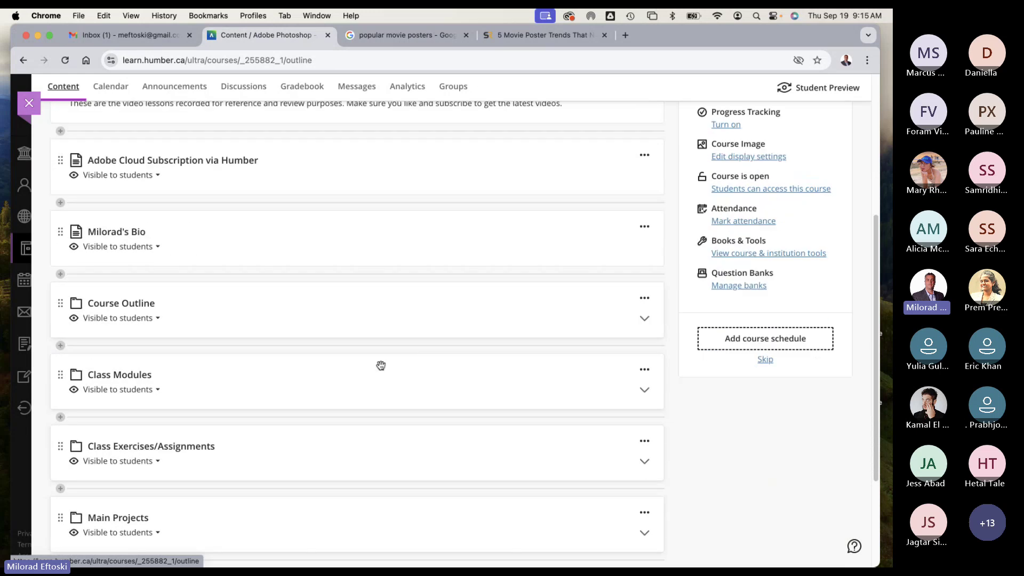
pyautogui.click(378, 384)
pyautogui.scroll(-3, 382, 379)
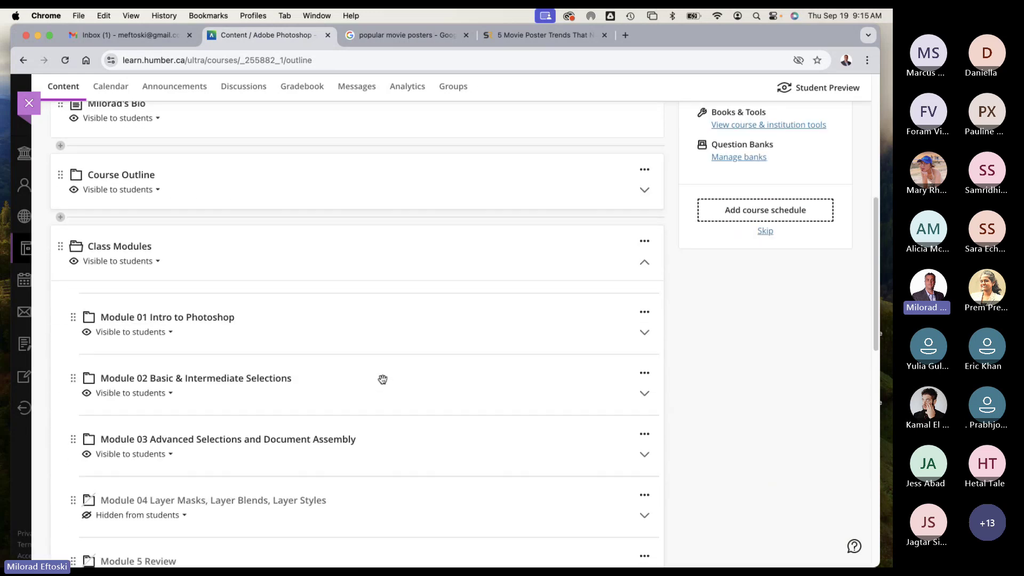
pyautogui.scroll(-1, 382, 379)
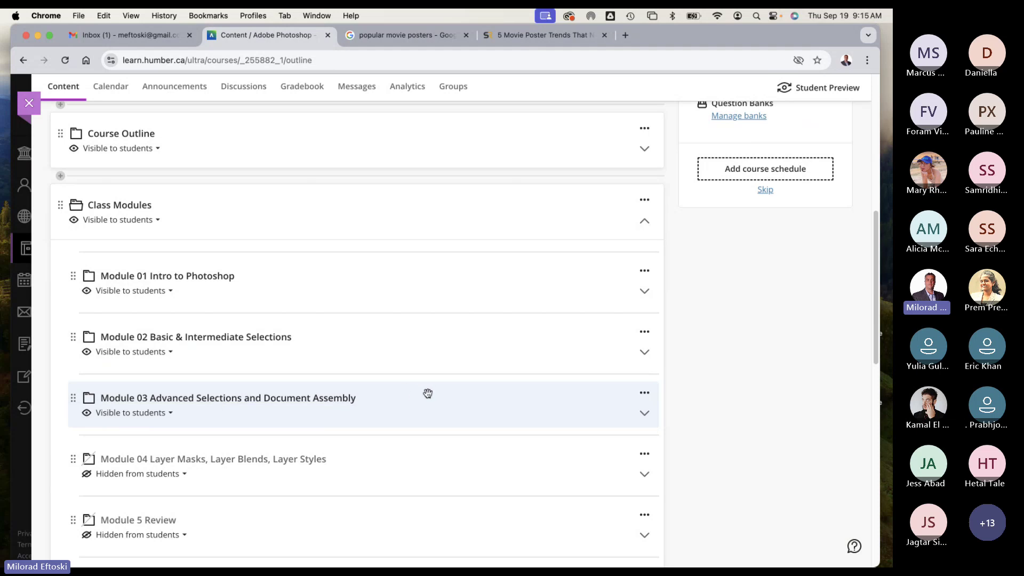
pyautogui.click(410, 400)
pyautogui.scroll(-2, 411, 400)
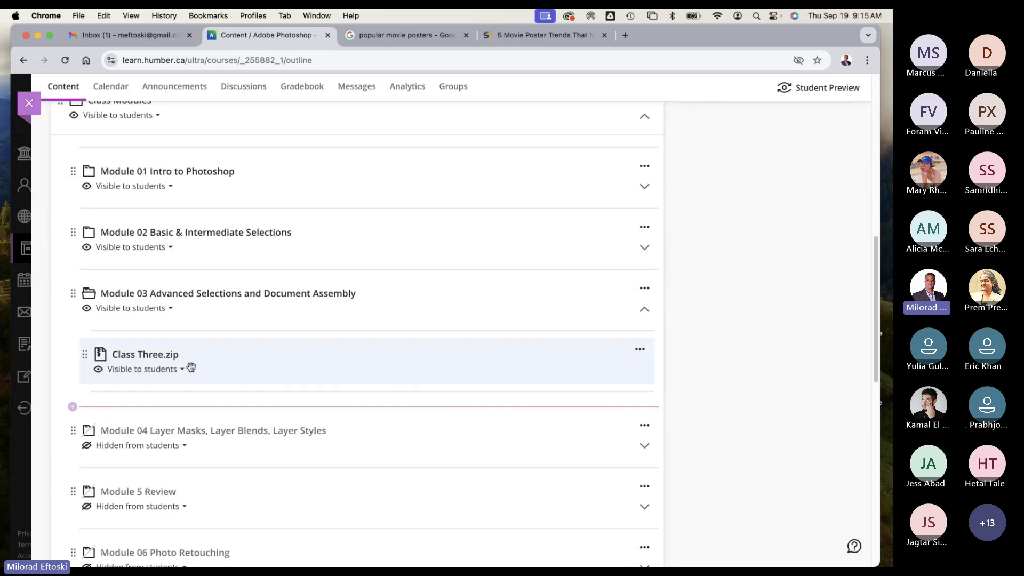
pyautogui.click(329, 247)
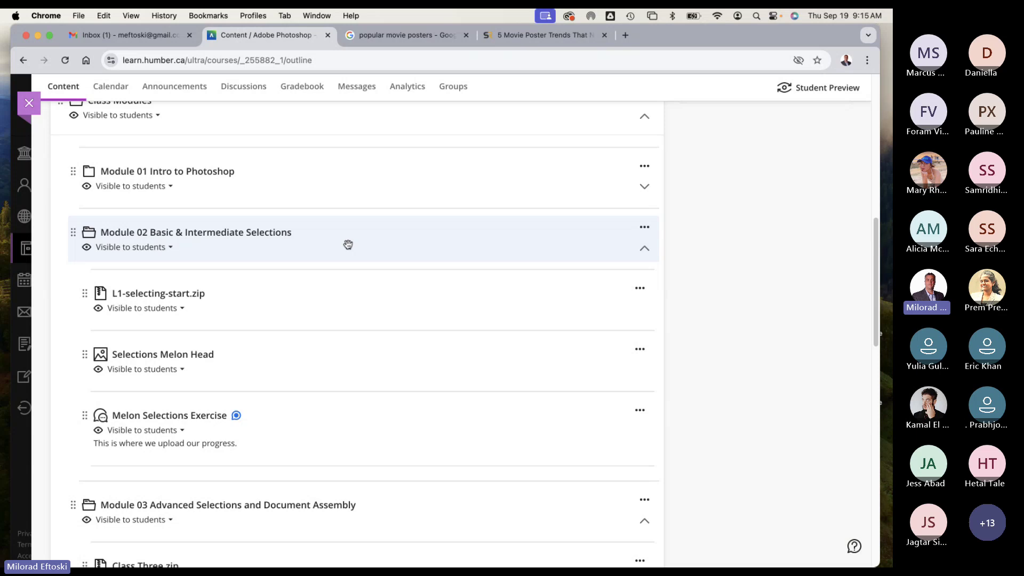
pyautogui.click(347, 245)
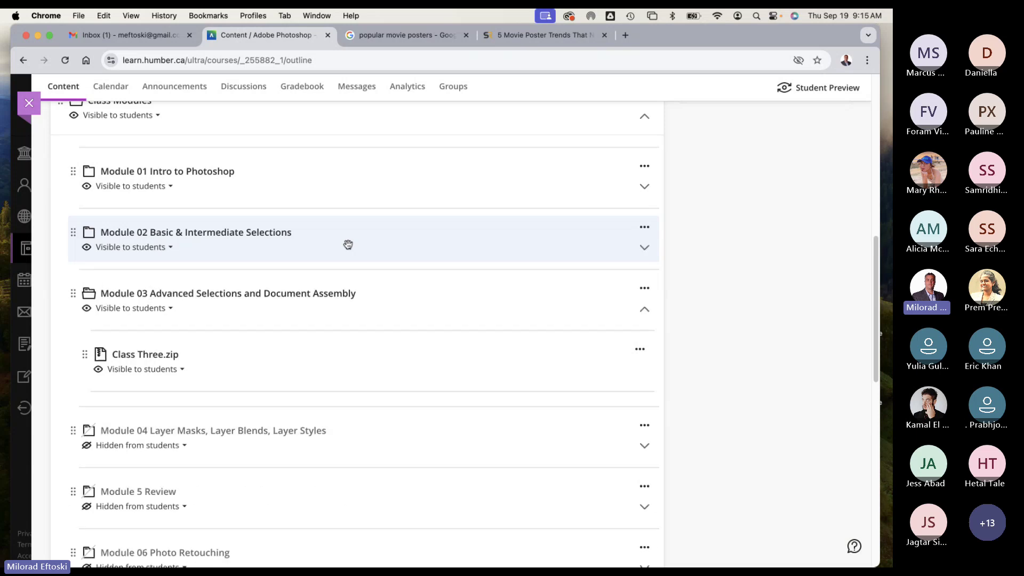
pyautogui.click(37, 36)
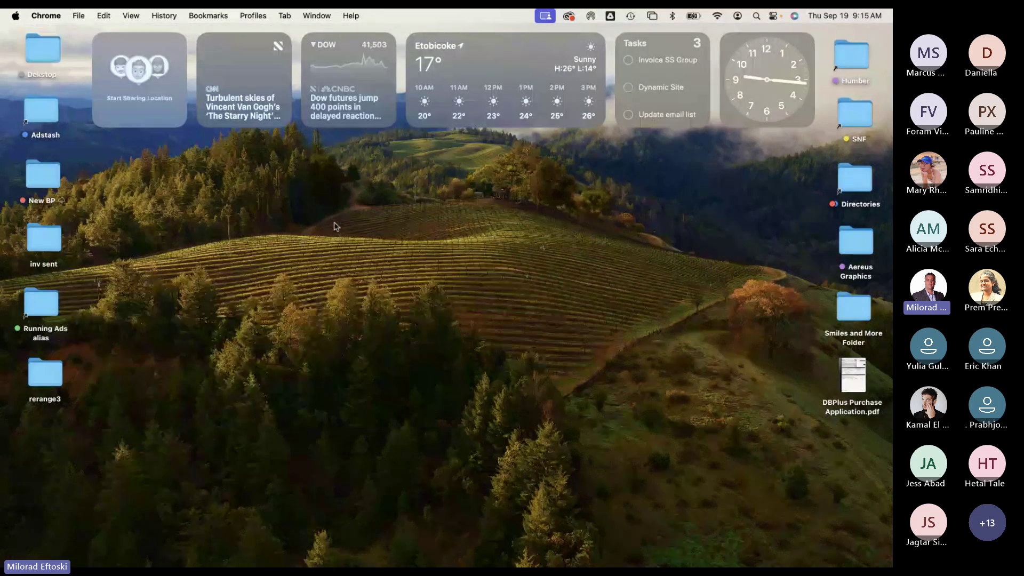
# Step: Browse Humber > Fall 2024 > GDPW > Class 2 and Quick Look selecting_finished copy.png
pyautogui.click(852, 56)
pyautogui.doubleClick(852, 56)
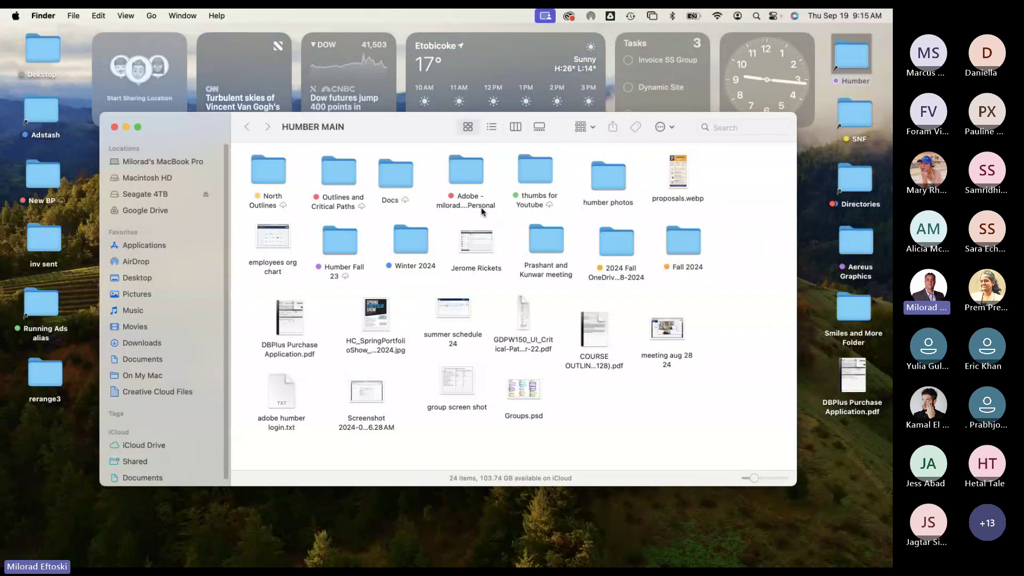
pyautogui.doubleClick(685, 243)
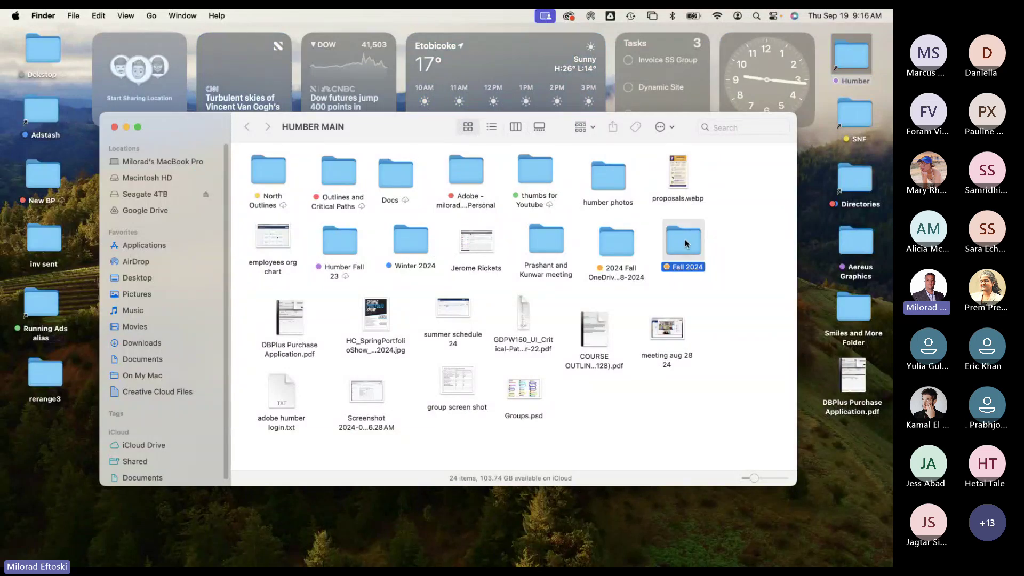
pyautogui.doubleClick(347, 172)
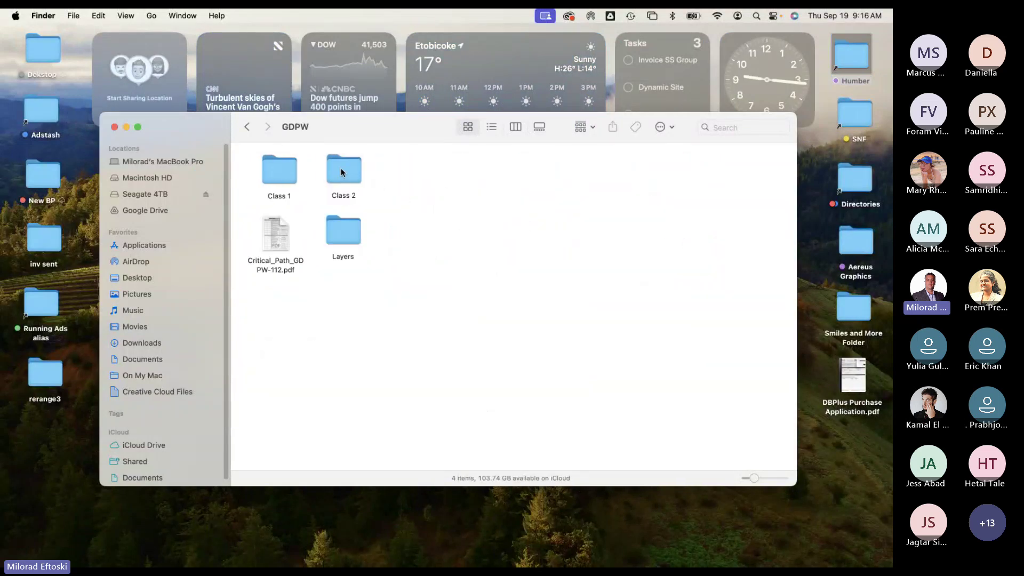
pyautogui.doubleClick(342, 179)
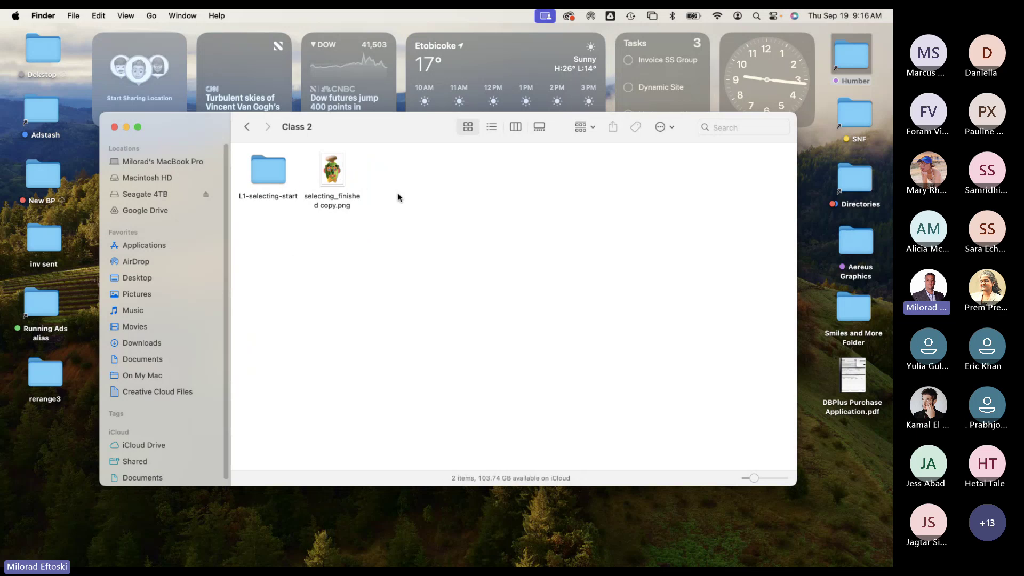
pyautogui.click(336, 180)
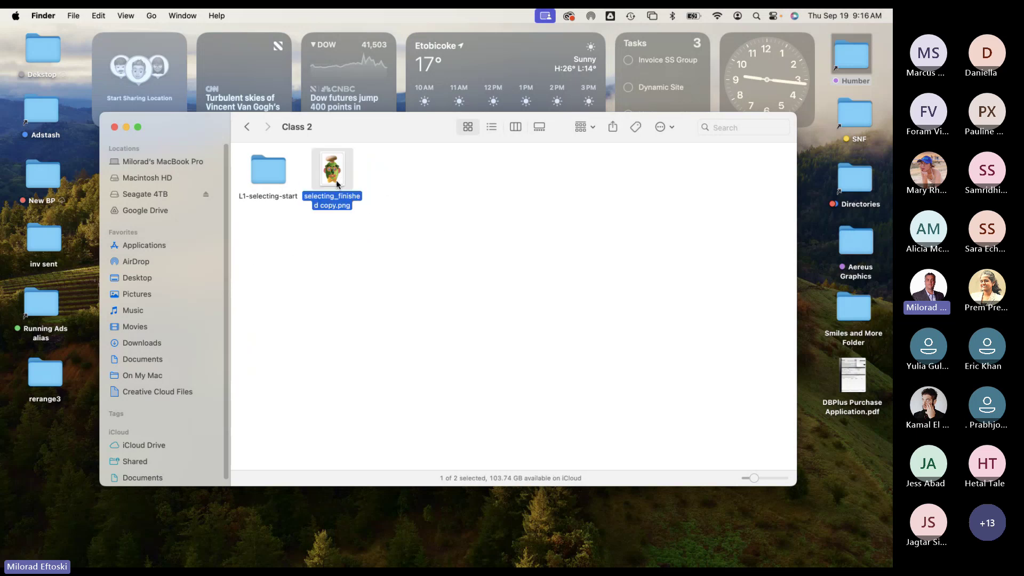
pyautogui.press('space')
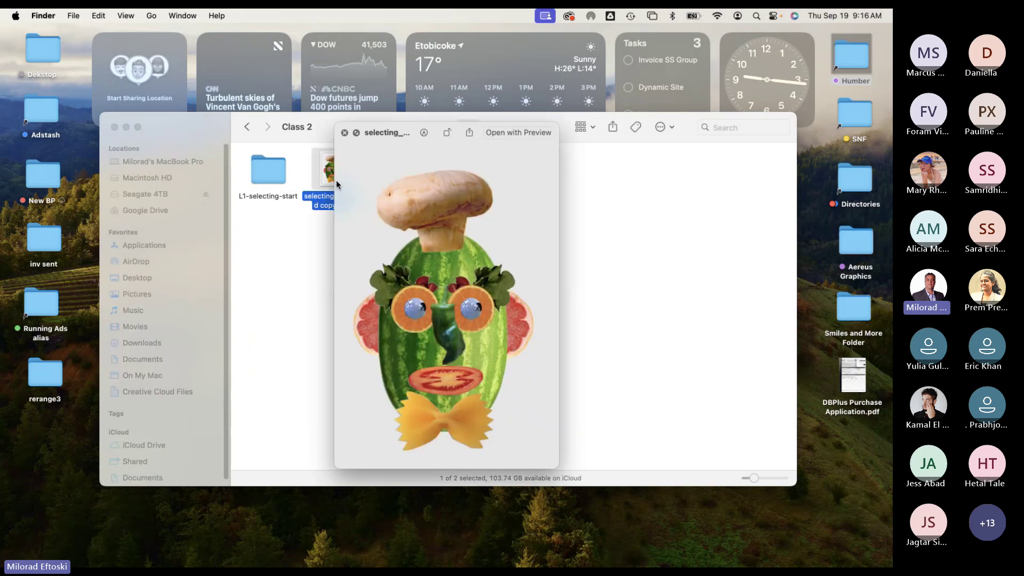
pyautogui.click(344, 132)
# Step: In L1-selecting-start, Quick Look selecting_start.psd and selecting_finished.psd, then select cc_selections_outline.pdf
pyautogui.doubleClick(271, 158)
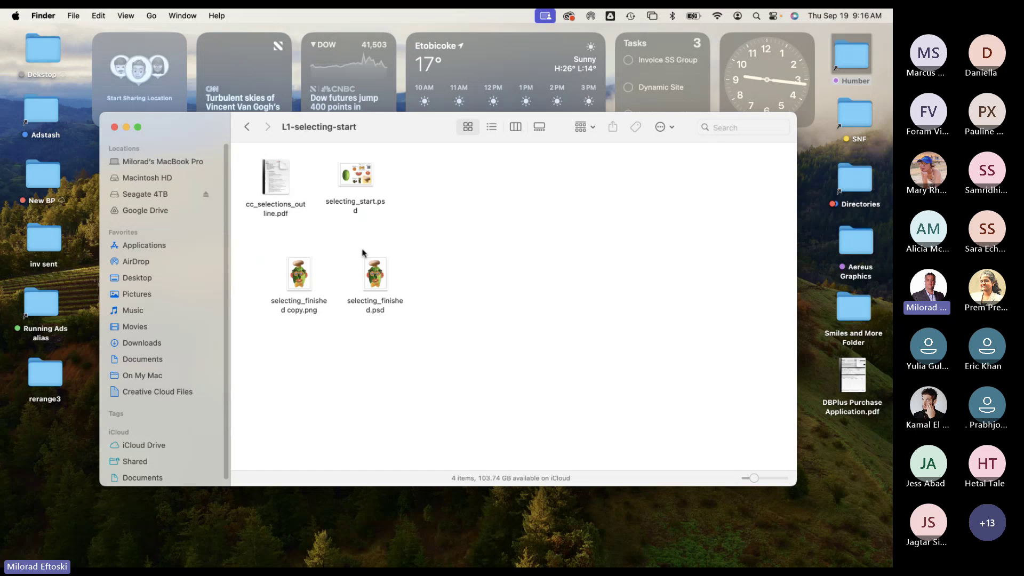
pyautogui.click(277, 178)
pyautogui.click(345, 173)
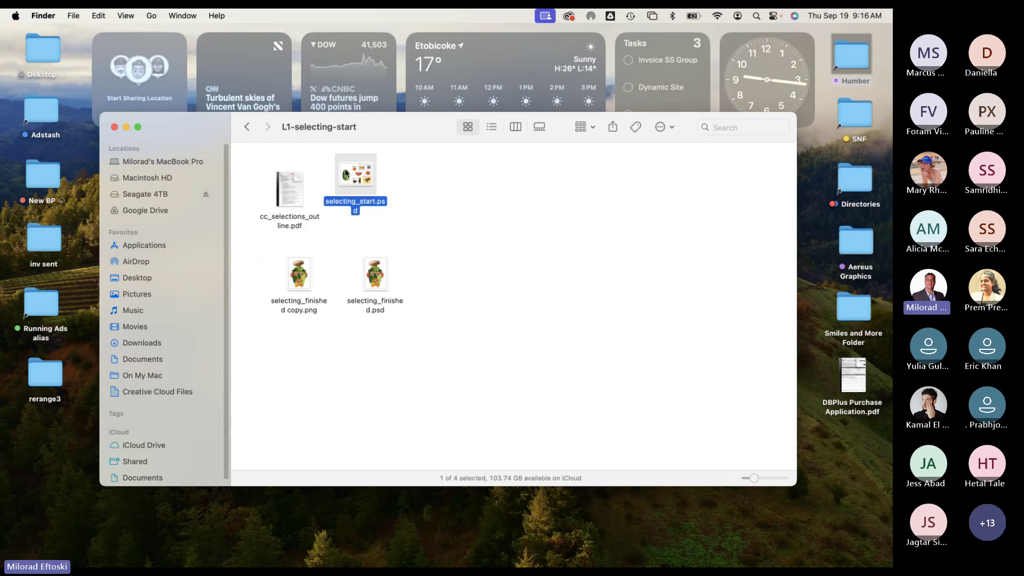
pyautogui.press('space')
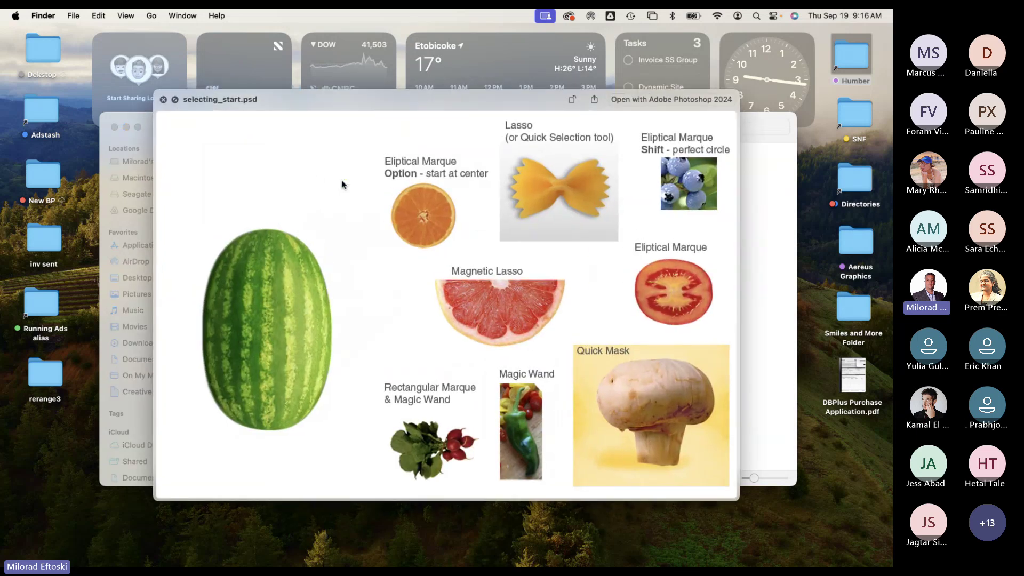
pyautogui.press('space')
pyautogui.click(381, 277)
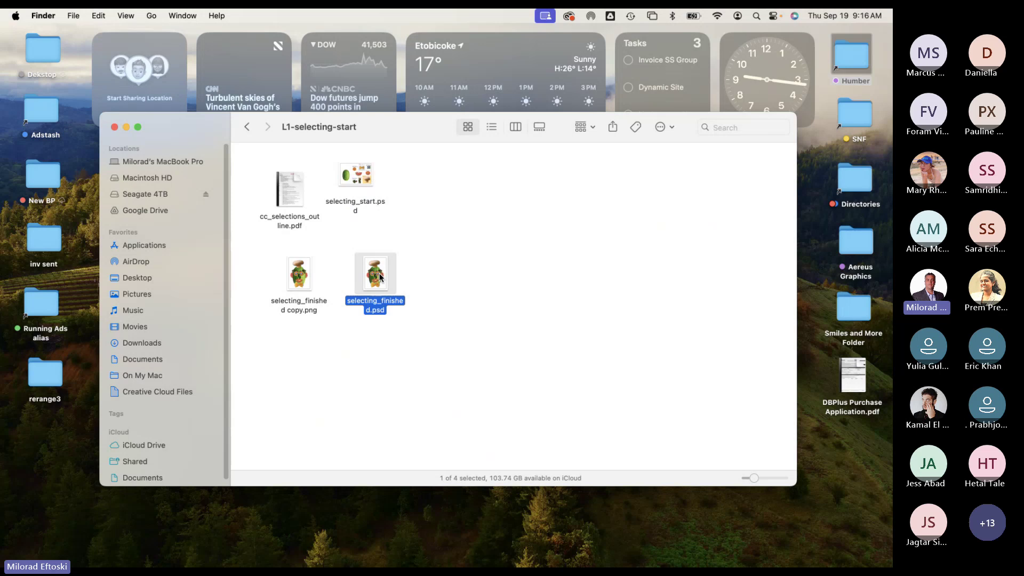
pyautogui.press('space')
pyautogui.press('space')
pyautogui.click(468, 222)
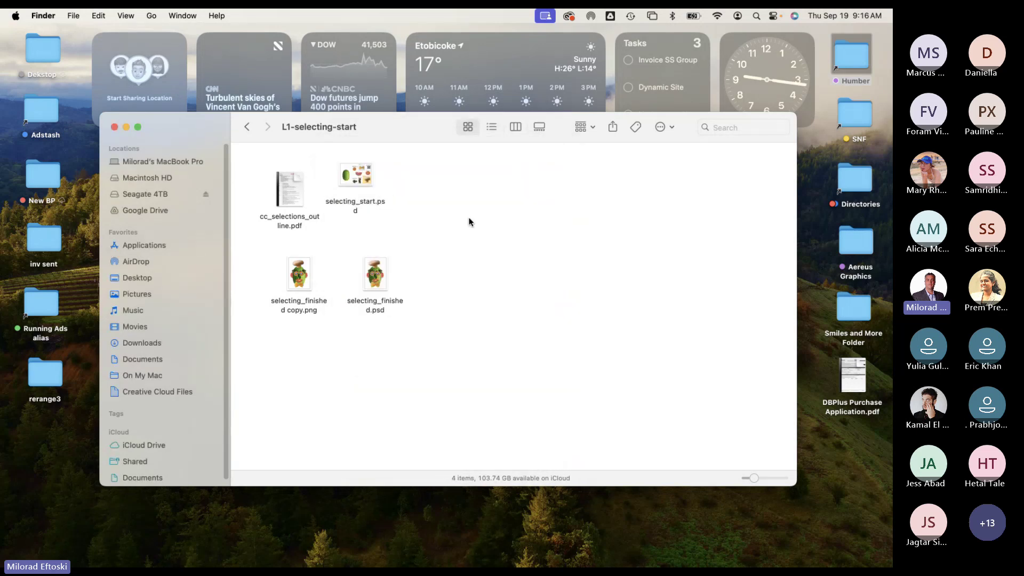
pyautogui.click(294, 186)
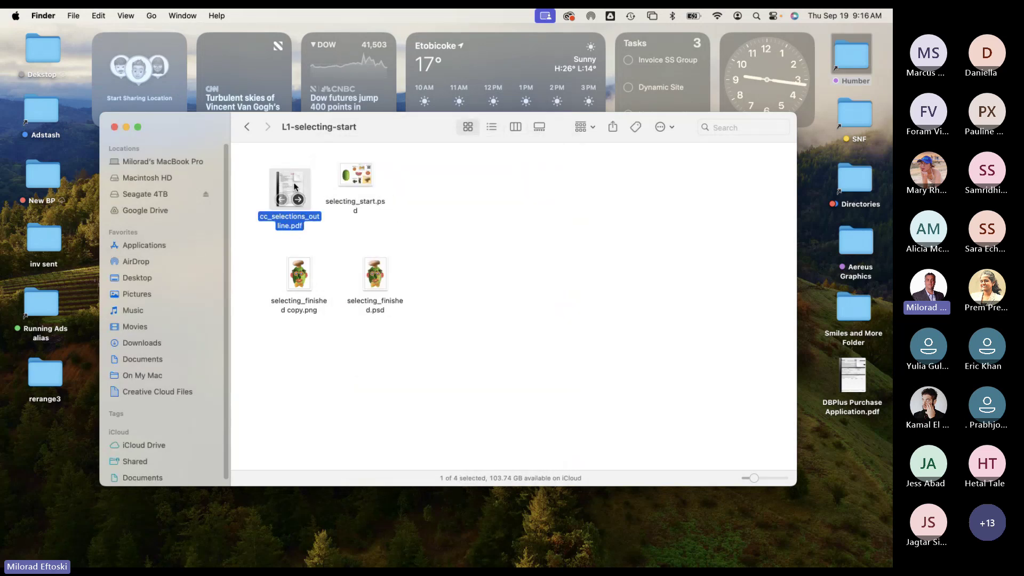
# Step: Read through the cc_selections_outline.pdf Quick Look preview, then close it
pyautogui.press('space')
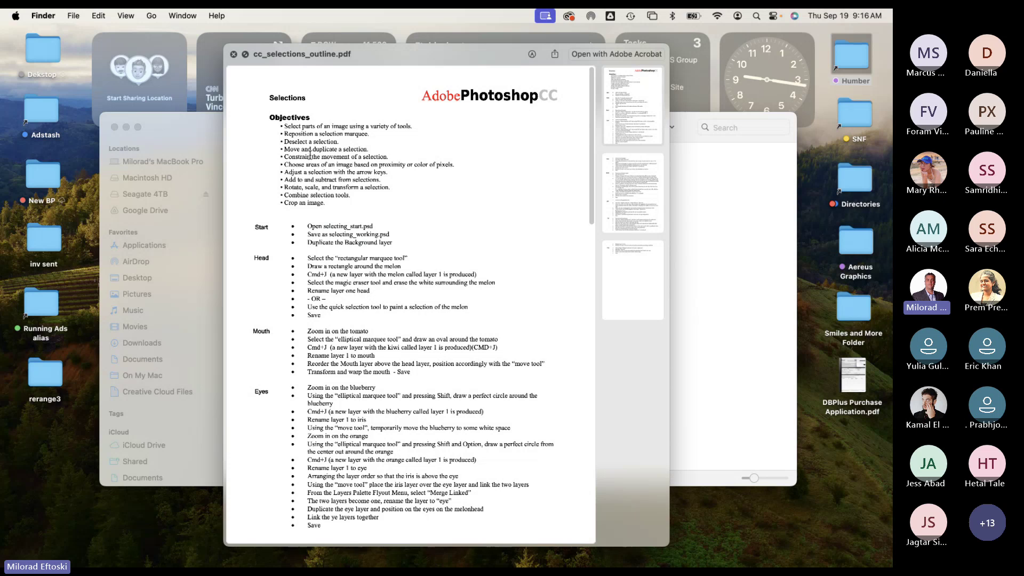
pyautogui.moveTo(330, 61); pyautogui.dragTo(506, 55)
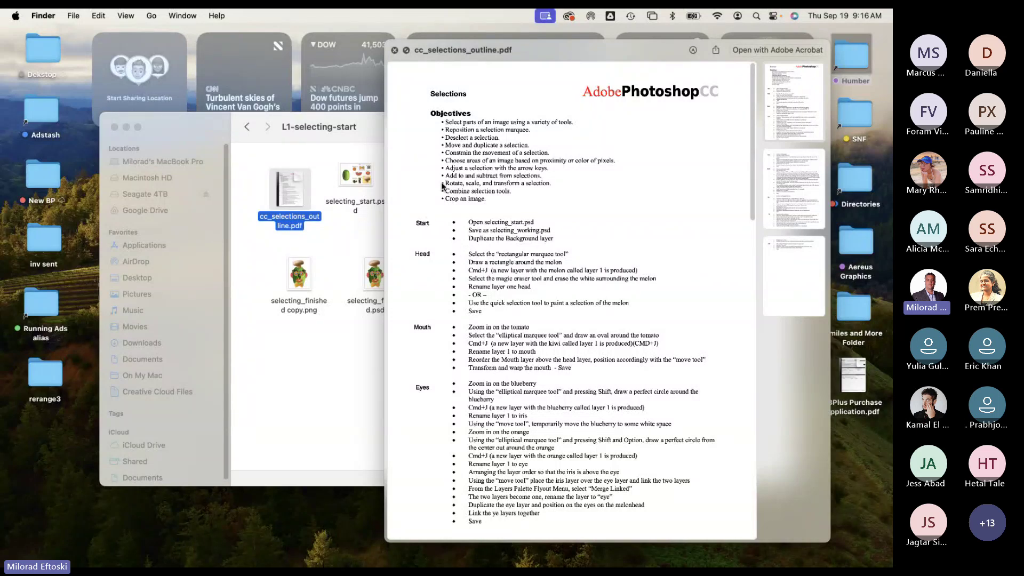
pyautogui.scroll(-10, 538, 287)
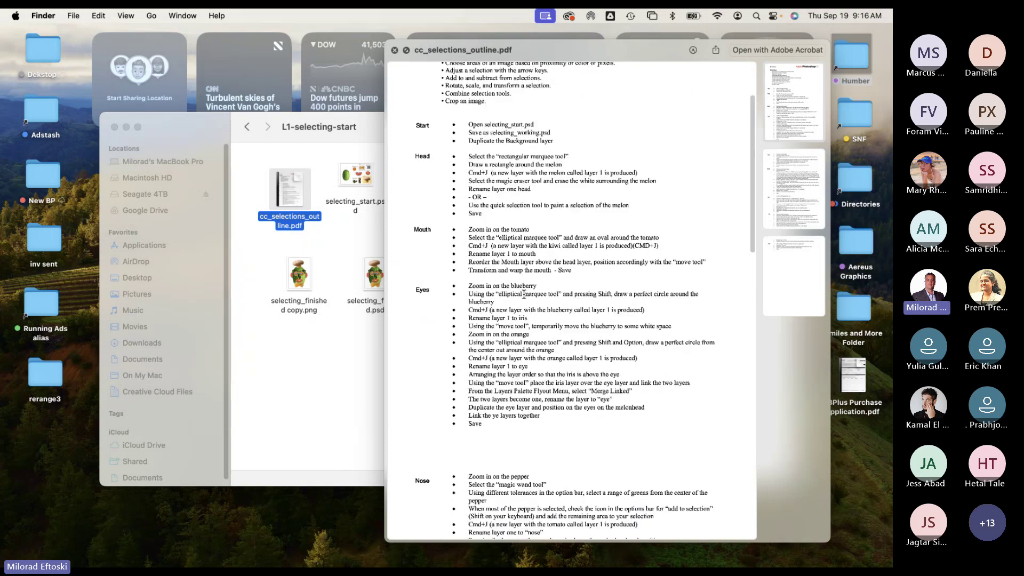
pyautogui.scroll(-20, 523, 297)
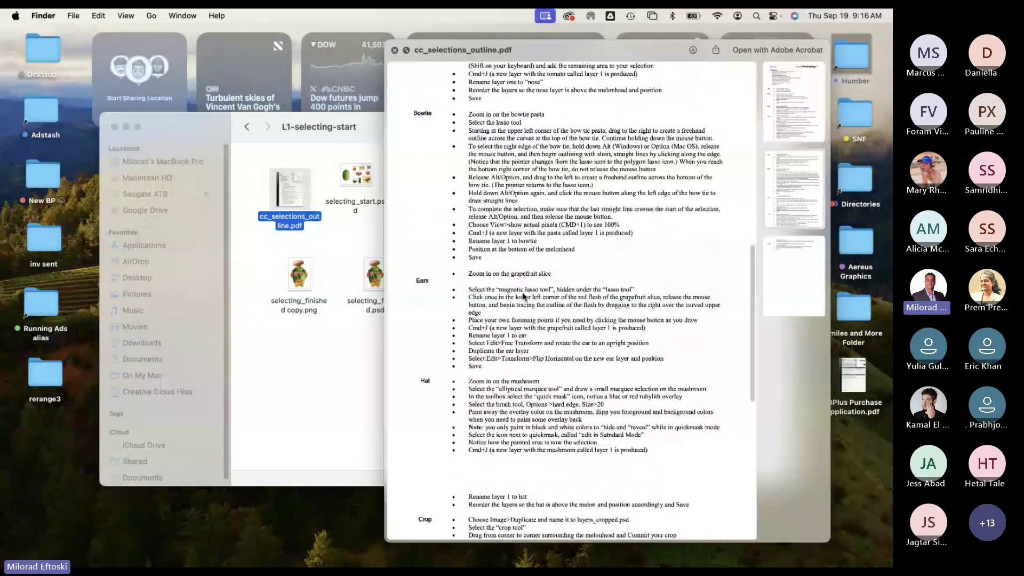
pyautogui.press('Home')
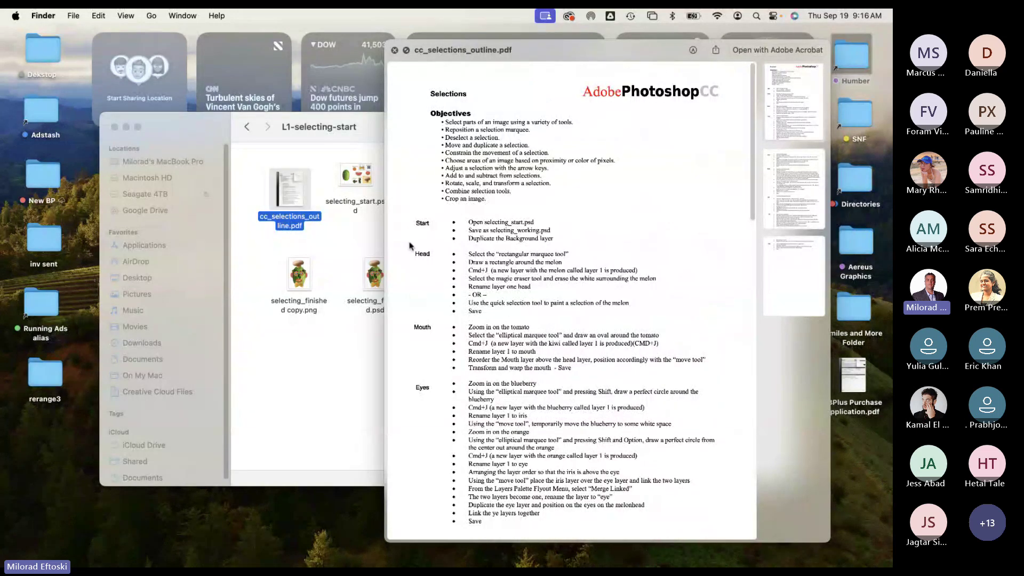
pyautogui.click(394, 51)
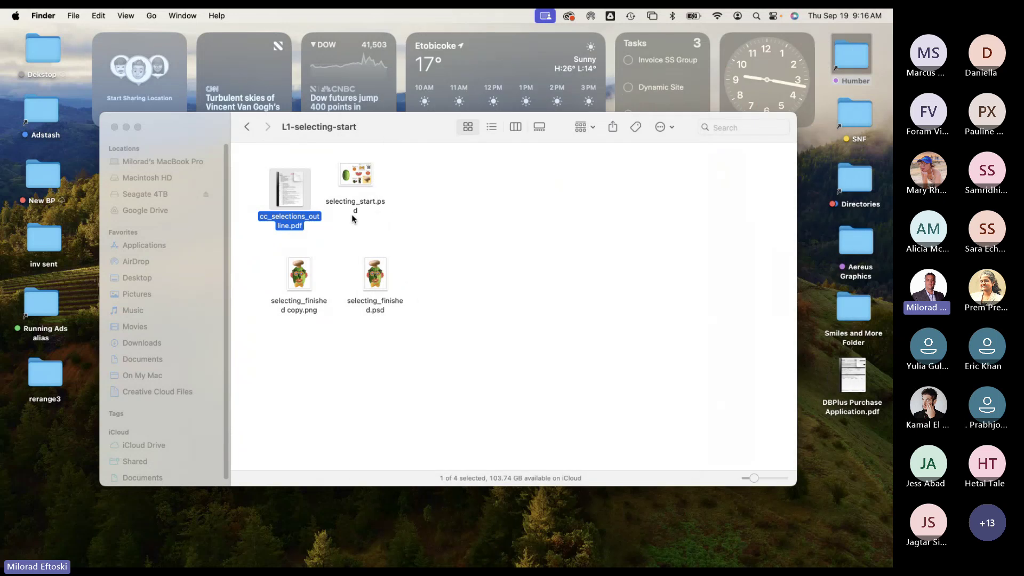
pyautogui.click(354, 215)
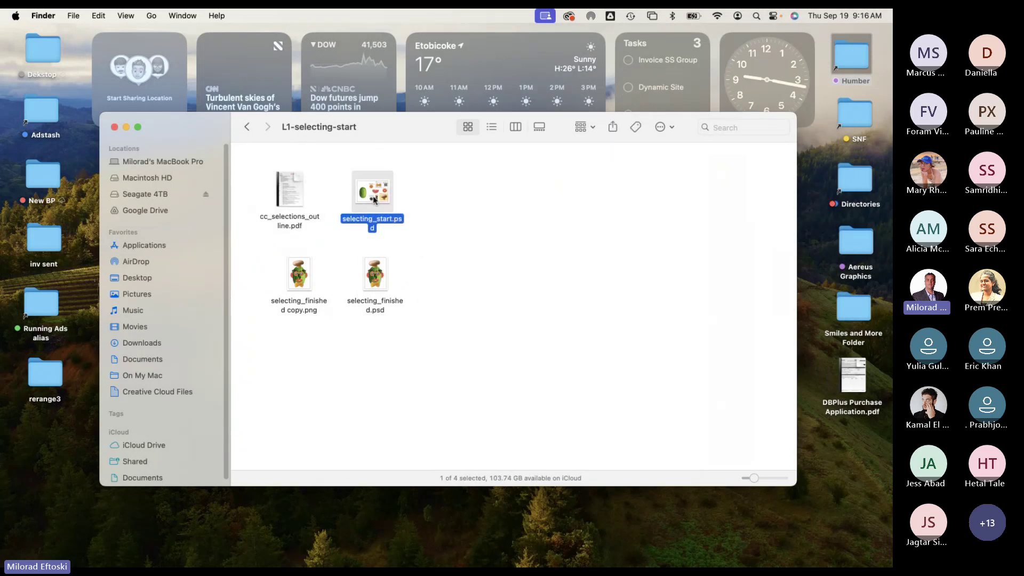
# Step: Go back up to the GDPW folder, resize the window narrower and taller, and close it
pyautogui.click(248, 128)
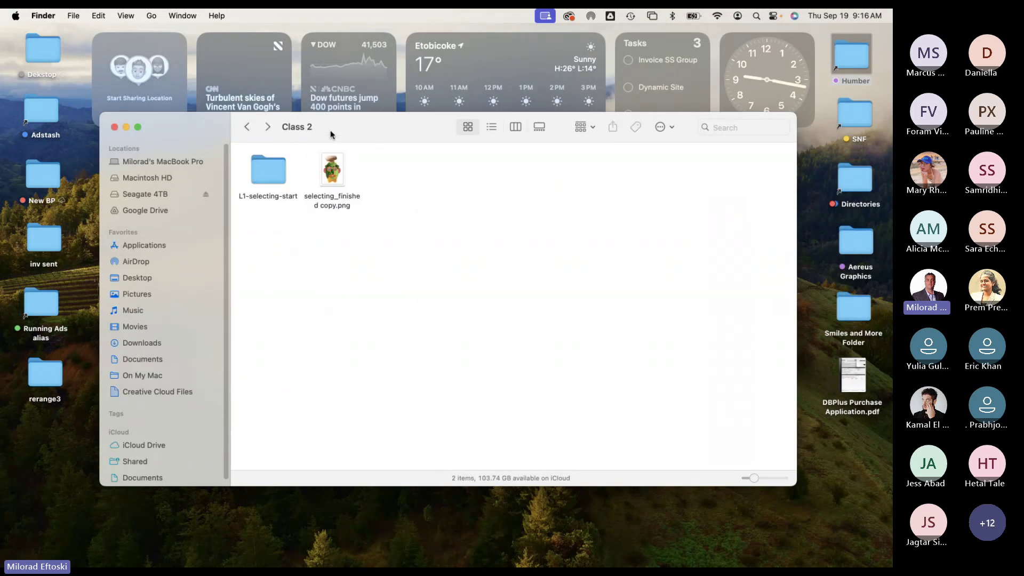
pyautogui.click(247, 127)
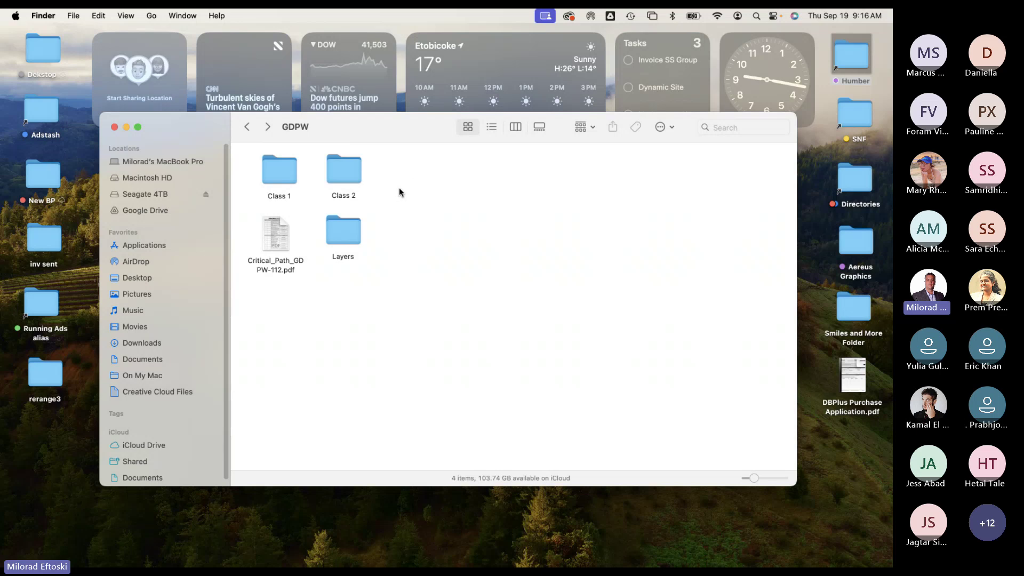
pyautogui.moveTo(394, 137); pyautogui.dragTo(398, 138)
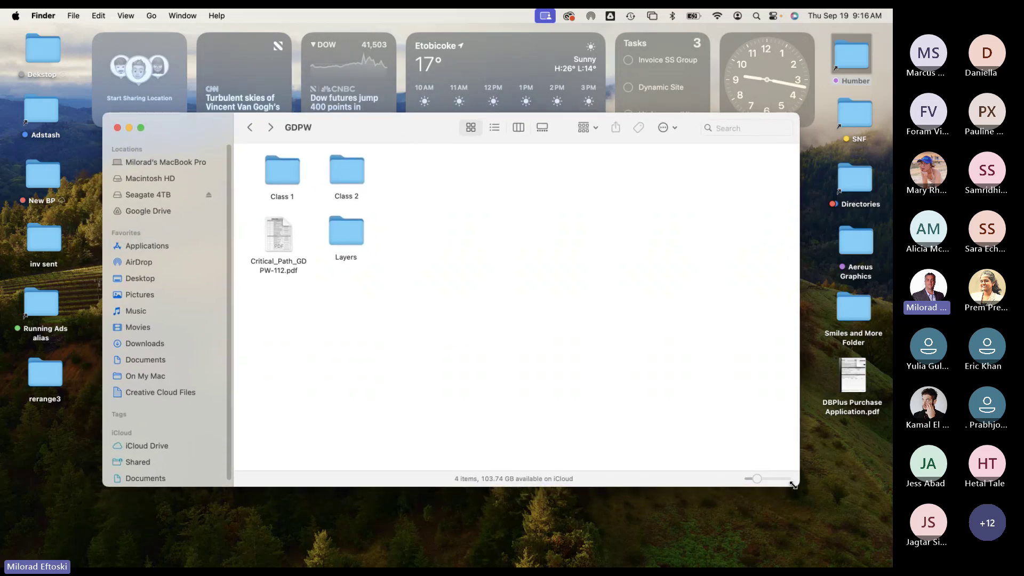
pyautogui.moveTo(798, 485); pyautogui.dragTo(677, 529)
pyautogui.moveTo(413, 135); pyautogui.dragTo(445, 128)
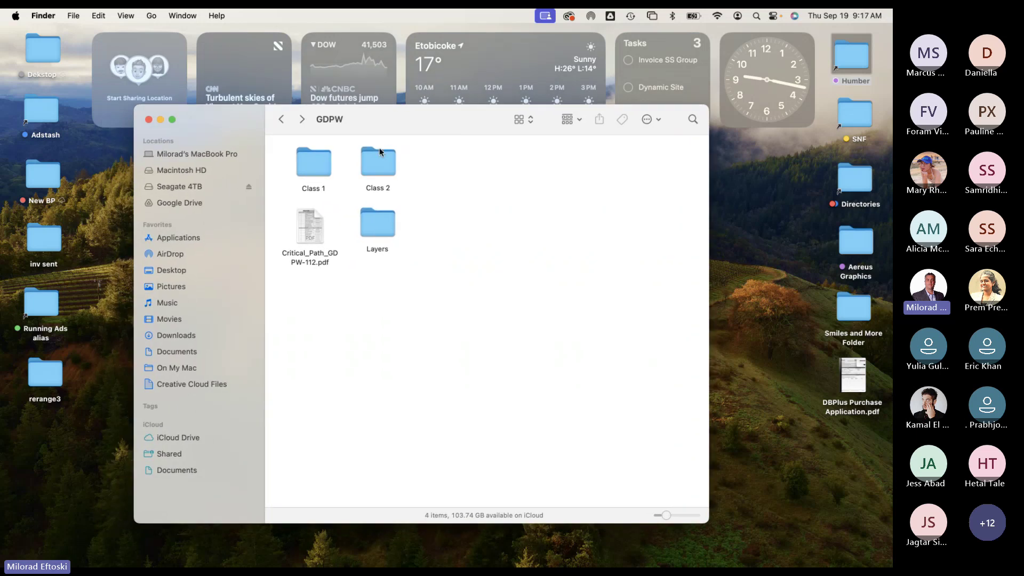
pyautogui.click(148, 119)
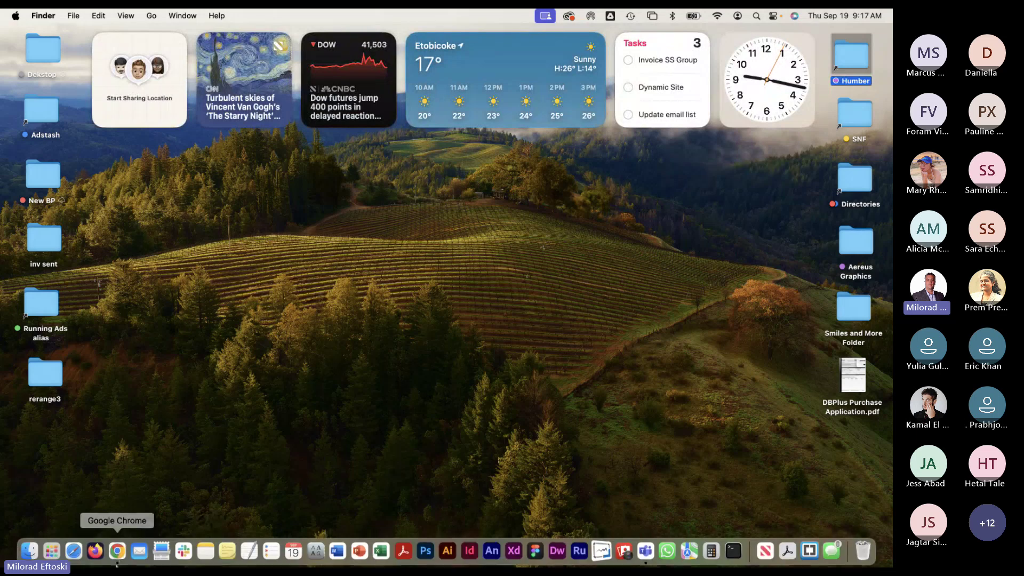
# Step: Restore the course site and save Module 03's Class Three.zip to the Desktop
pyautogui.click(117, 560)
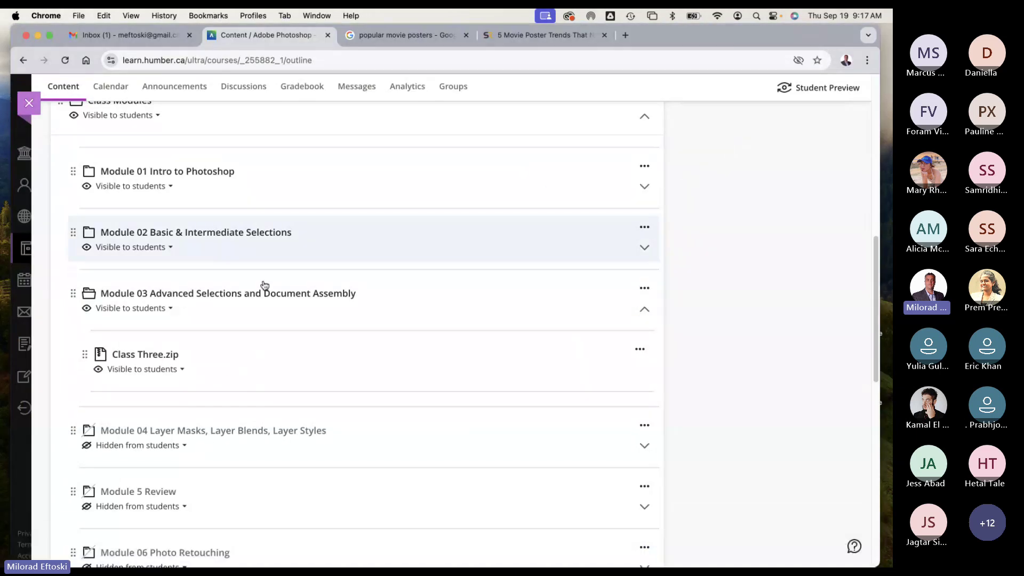
pyautogui.click(149, 356)
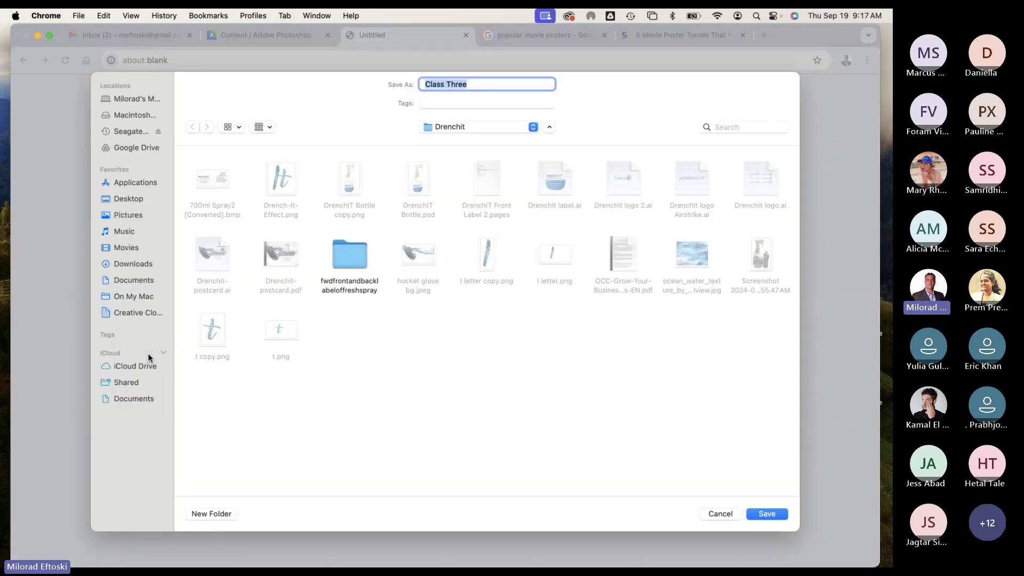
pyautogui.click(767, 514)
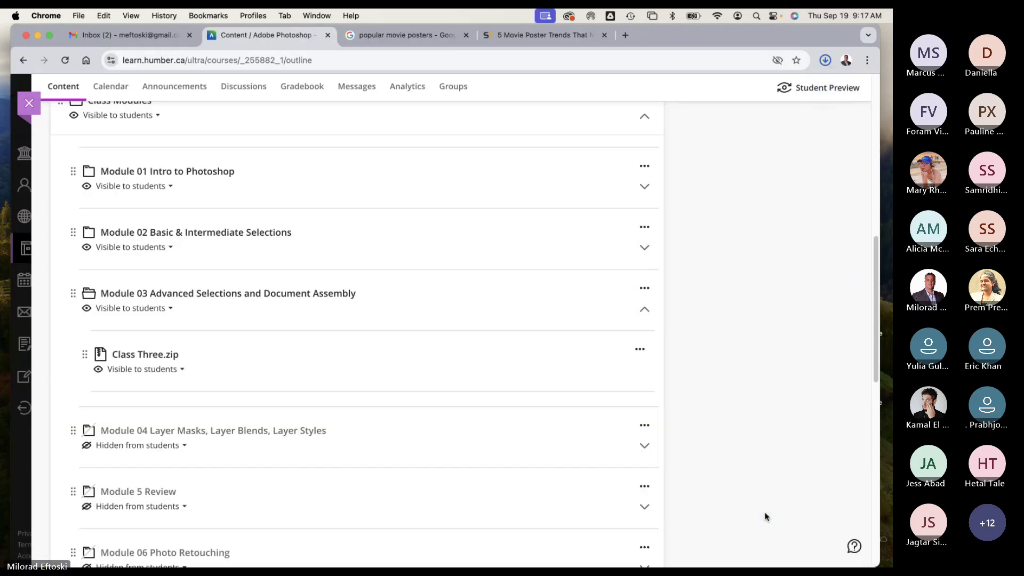
# Step: Extract Class Three.zip on the desktop, open the Class Three folder, then its L2-cutouts folder
pyautogui.click(37, 36)
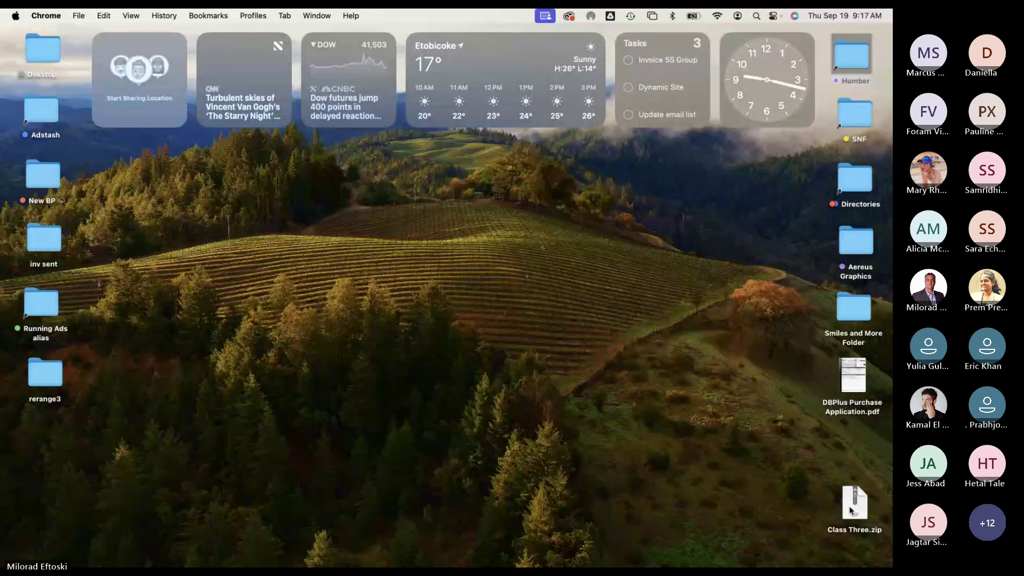
pyautogui.moveTo(853, 509); pyautogui.dragTo(785, 176)
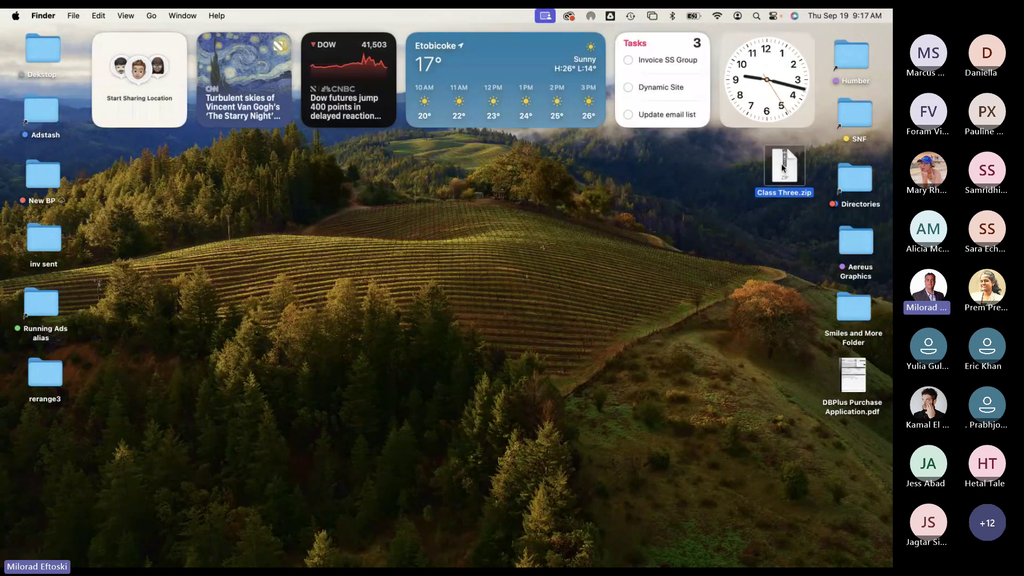
pyautogui.doubleClick(784, 172)
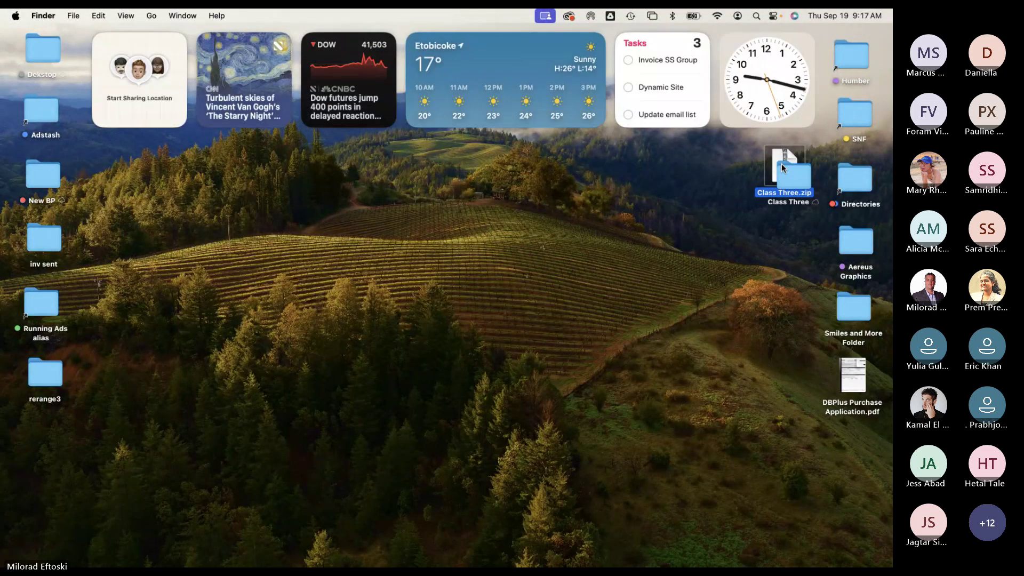
pyautogui.moveTo(792, 177); pyautogui.dragTo(799, 233)
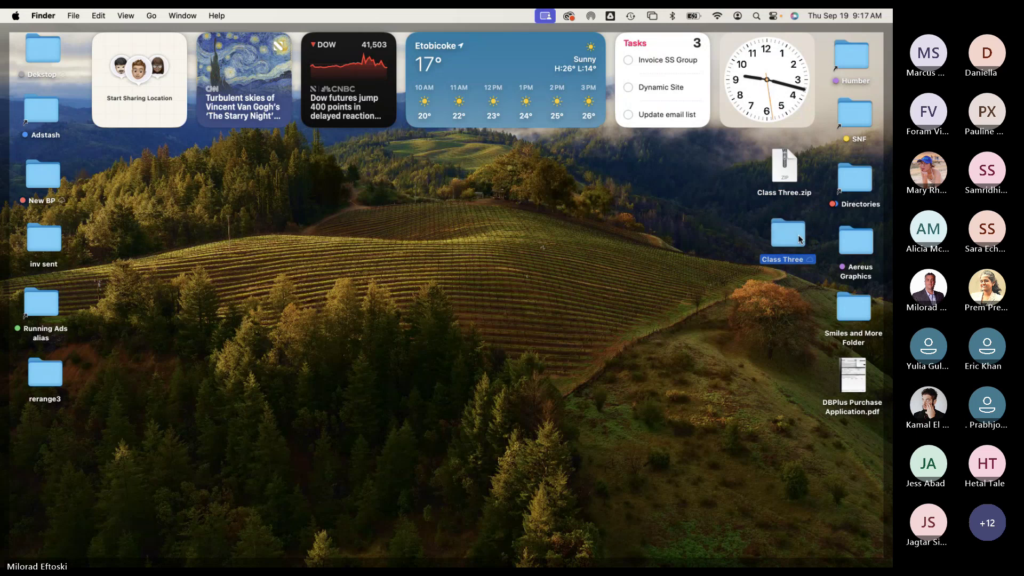
pyautogui.doubleClick(788, 233)
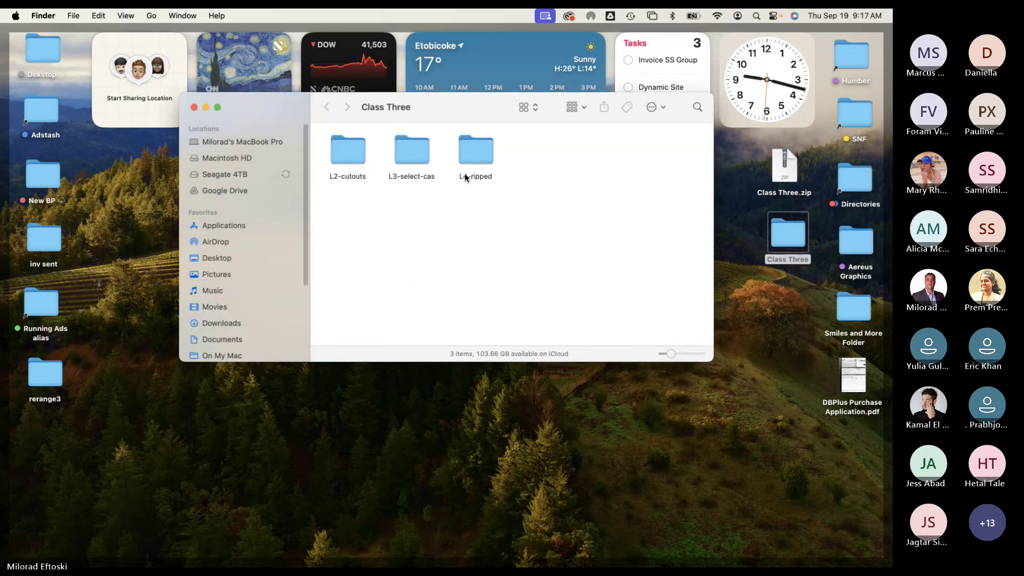
pyautogui.moveTo(361, 122); pyautogui.dragTo(397, 250)
pyautogui.doubleClick(361, 208)
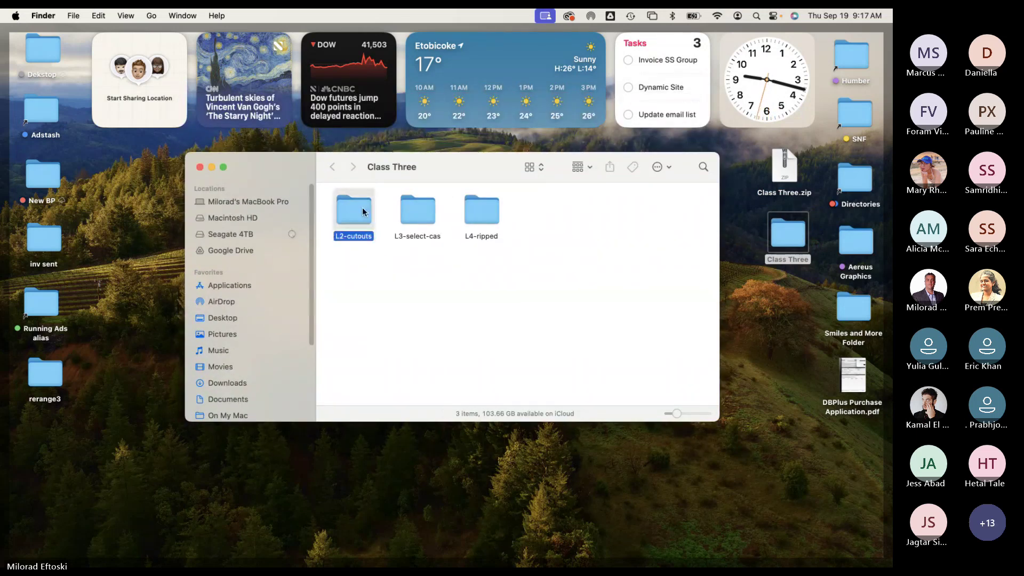
# Step: Look into the L3-select-cas folder, then open the L4-ripped folder
pyautogui.click(336, 169)
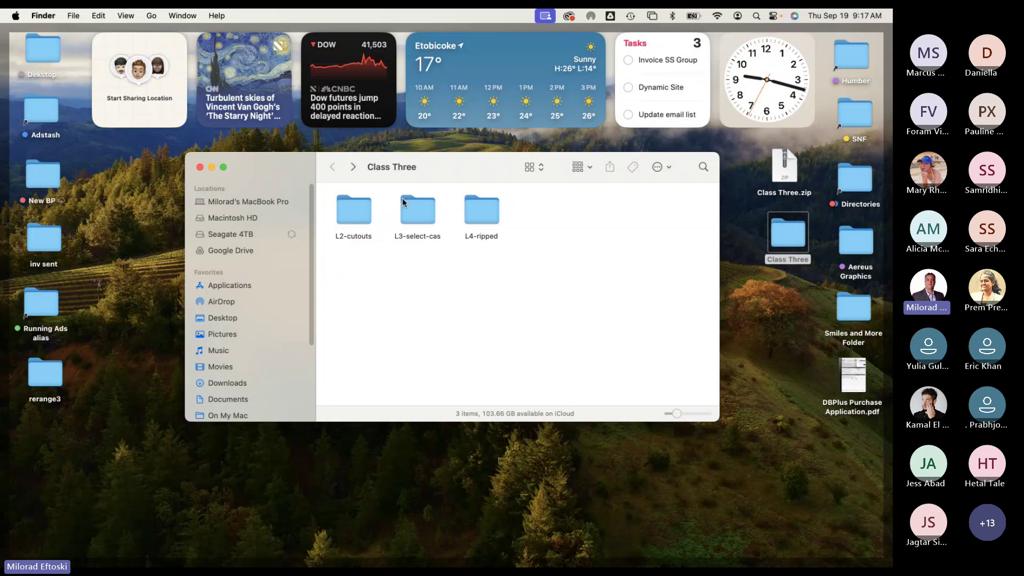
pyautogui.doubleClick(416, 208)
pyautogui.click(332, 167)
pyautogui.doubleClick(478, 210)
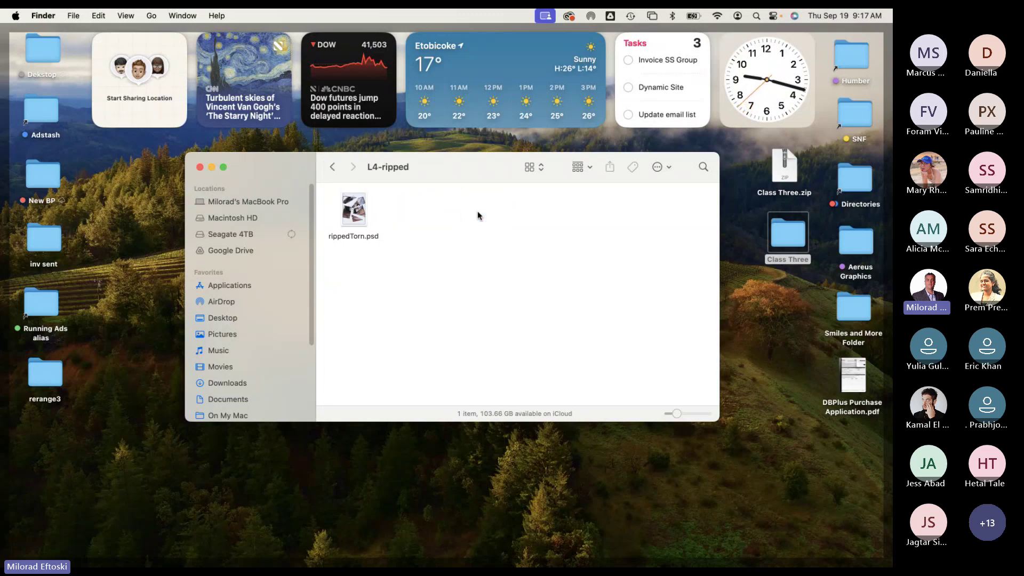
pyautogui.press('super+bracketleft')
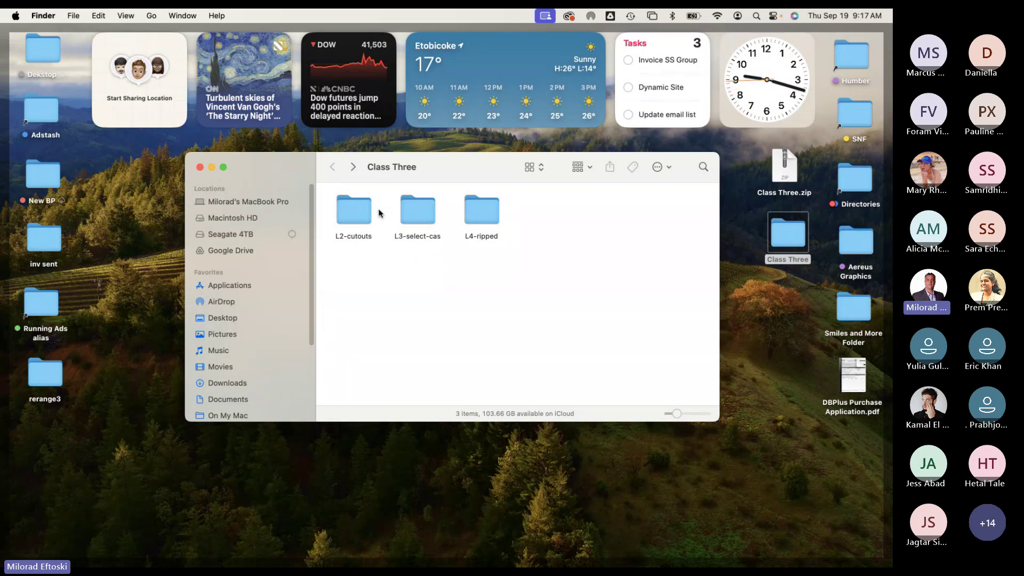
pyautogui.doubleClick(472, 213)
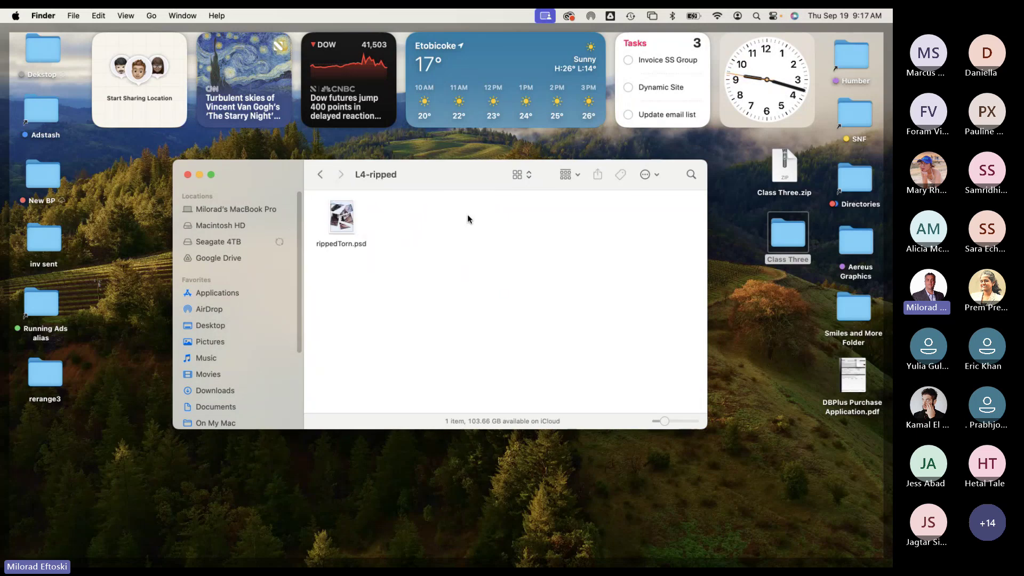
# Step: Quick Look the torn-photo collage rippedTorn.psd twice, then clear the selection
pyautogui.click(340, 214)
pyautogui.press('space')
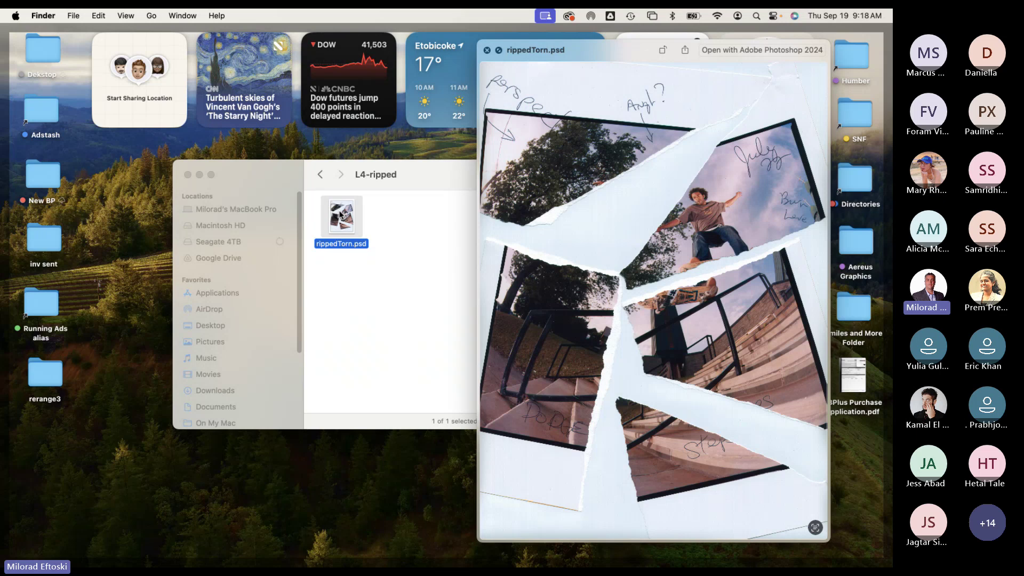
pyautogui.click(486, 49)
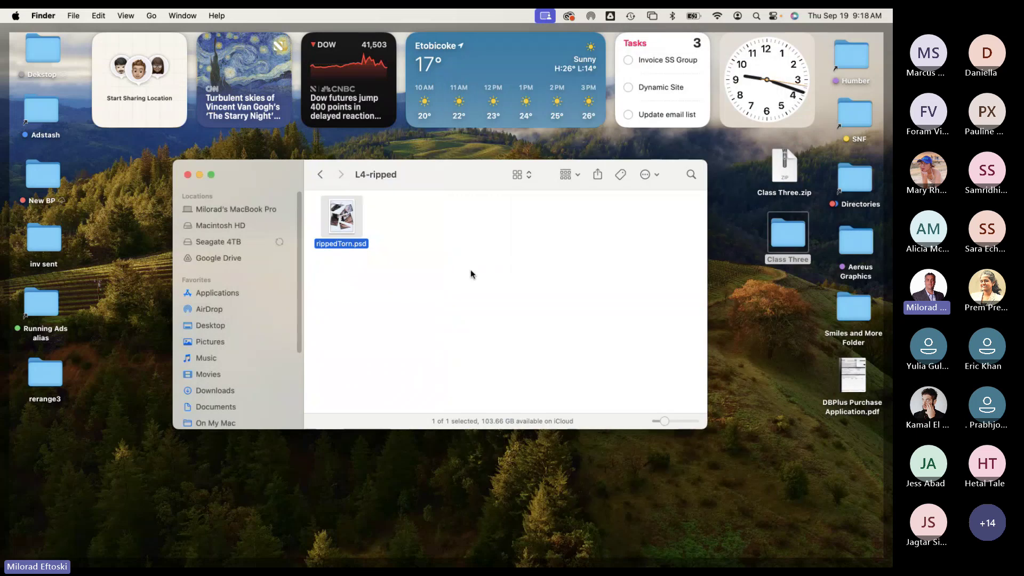
pyautogui.click(470, 270)
pyautogui.click(342, 219)
pyautogui.press('space')
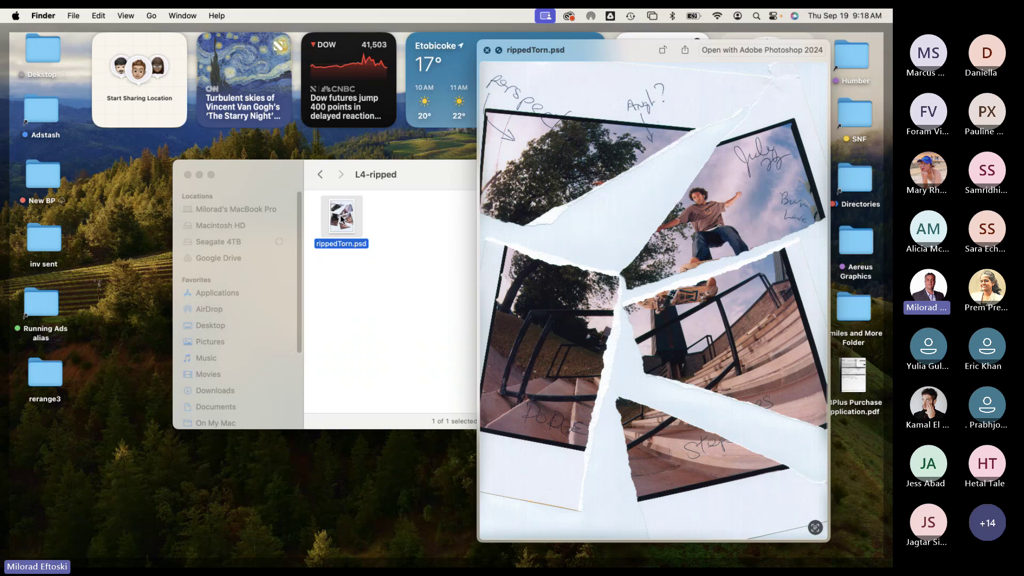
pyautogui.press('space')
pyautogui.click(389, 244)
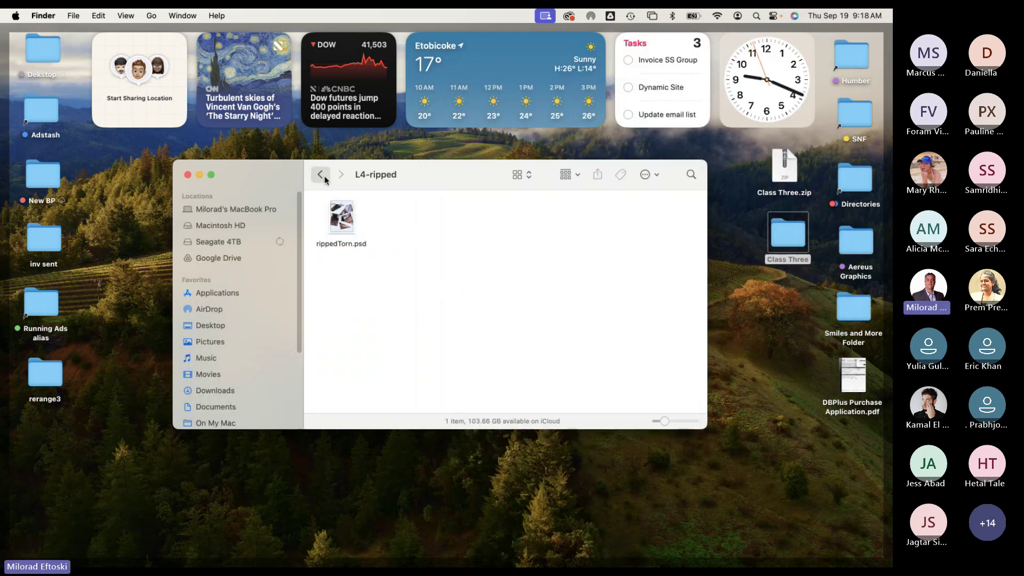
# Step: Open L2-cutouts and read cc-cutouts.pdf, highlighting its selecting and masking steps
pyautogui.click(320, 174)
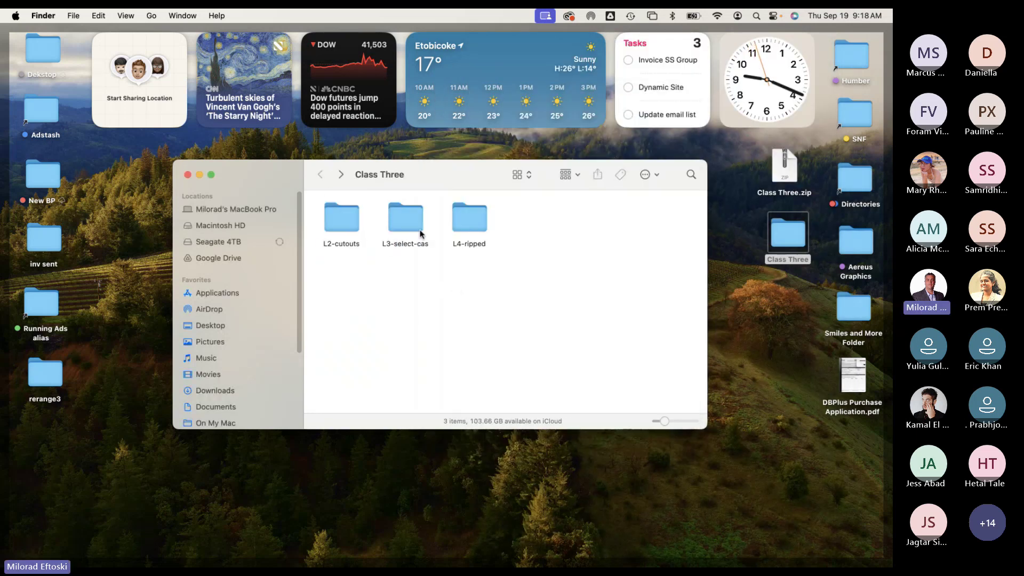
pyautogui.click(335, 231)
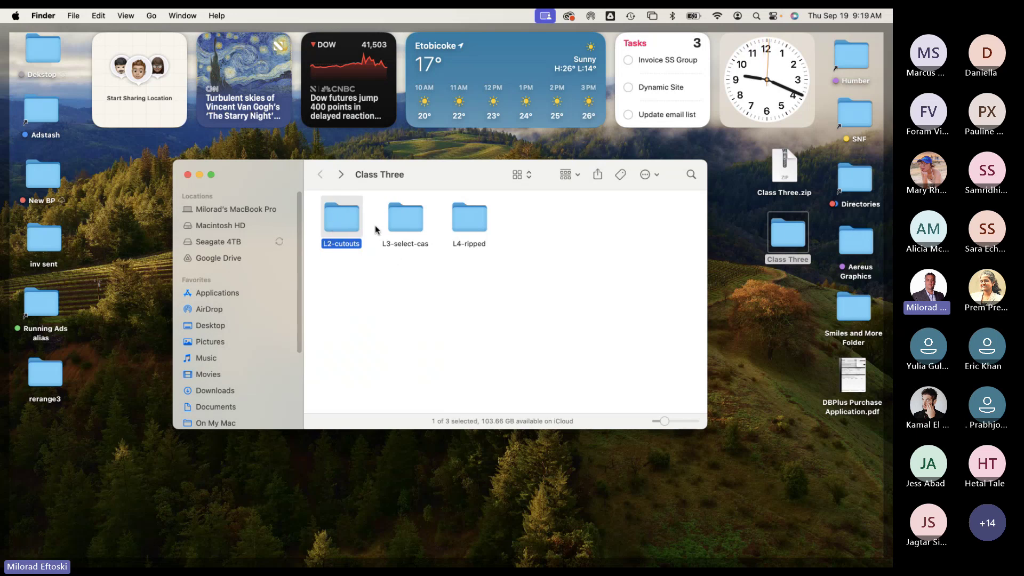
pyautogui.doubleClick(341, 220)
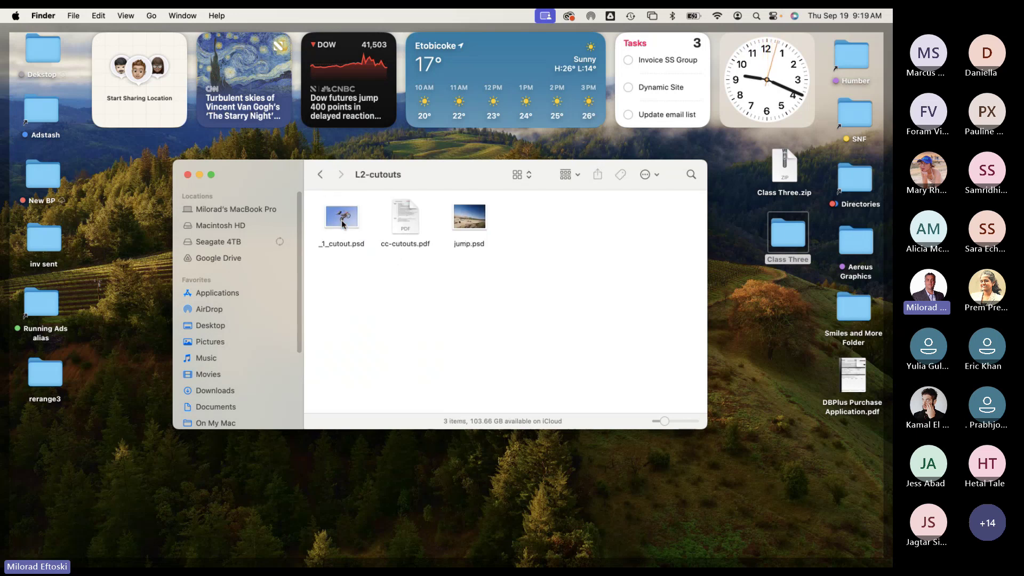
pyautogui.click(400, 218)
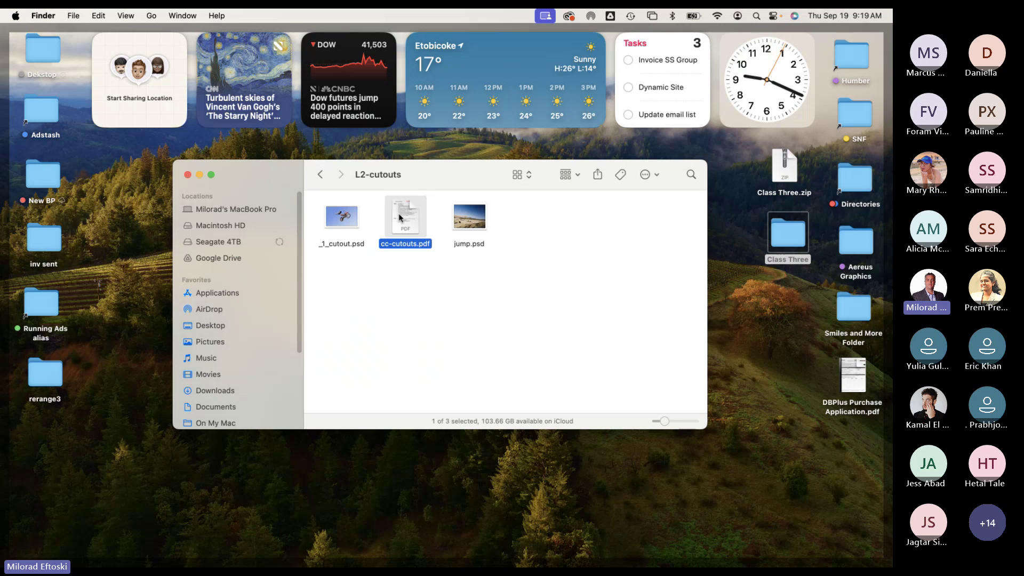
pyautogui.press('space')
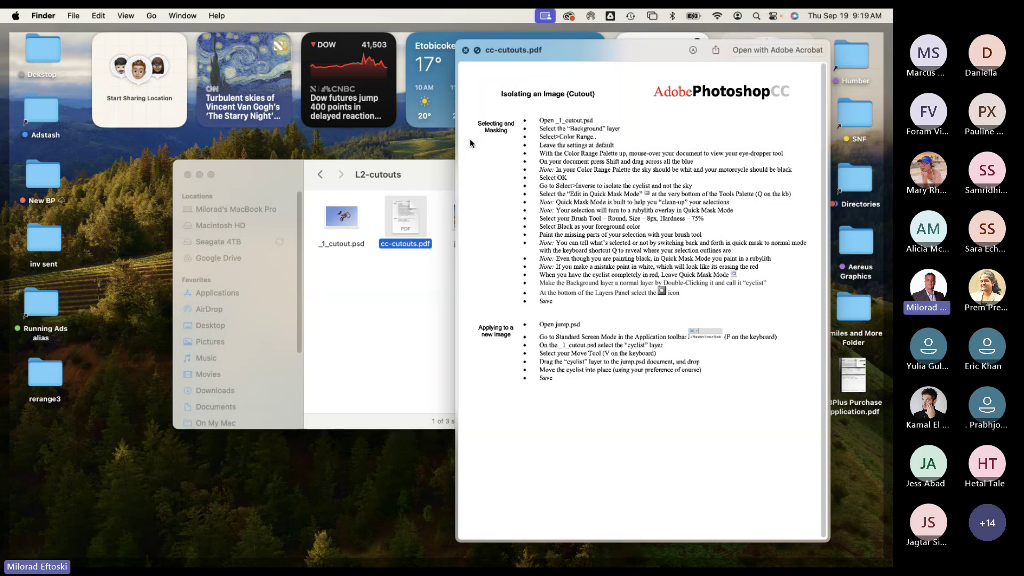
pyautogui.moveTo(539, 136)
pyautogui.mouseDown()
pyautogui.moveTo(579, 151)
pyautogui.moveTo(629, 226)
pyautogui.mouseUp()
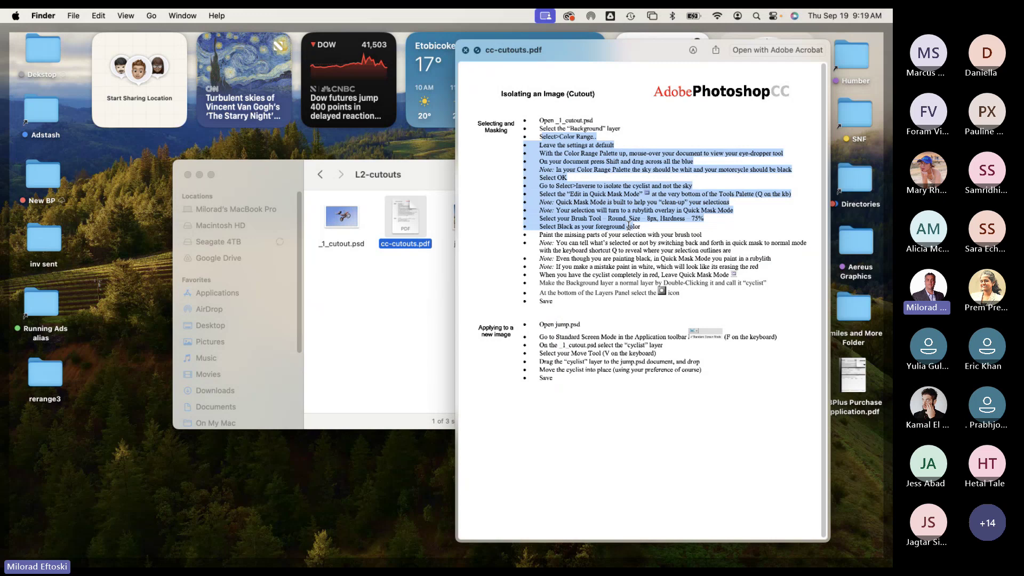
pyautogui.press('space')
# Step: Quick Look the jump.psd construction-site image, then clear the selection
pyautogui.click(543, 320)
pyautogui.click(478, 228)
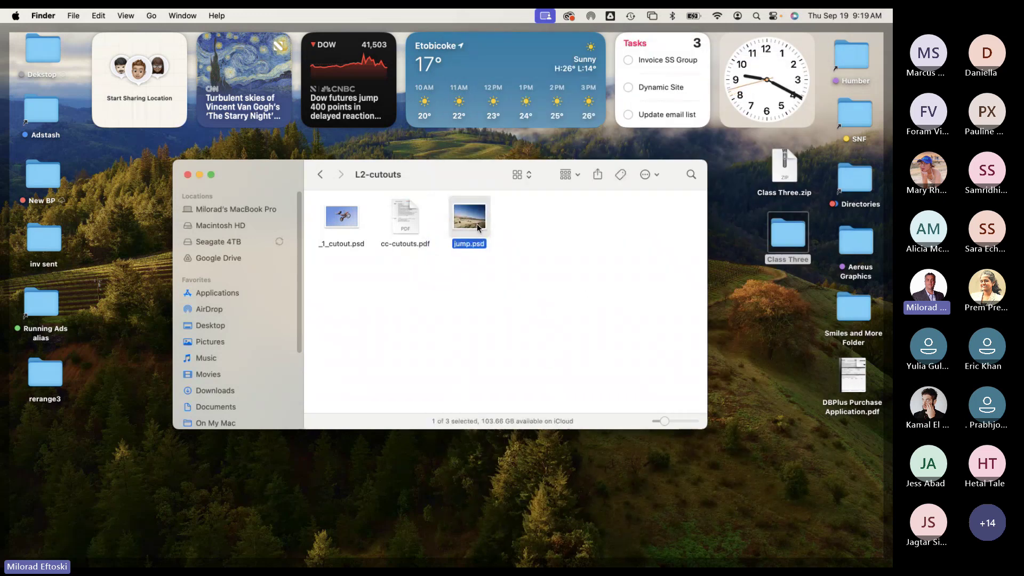
pyautogui.press('space')
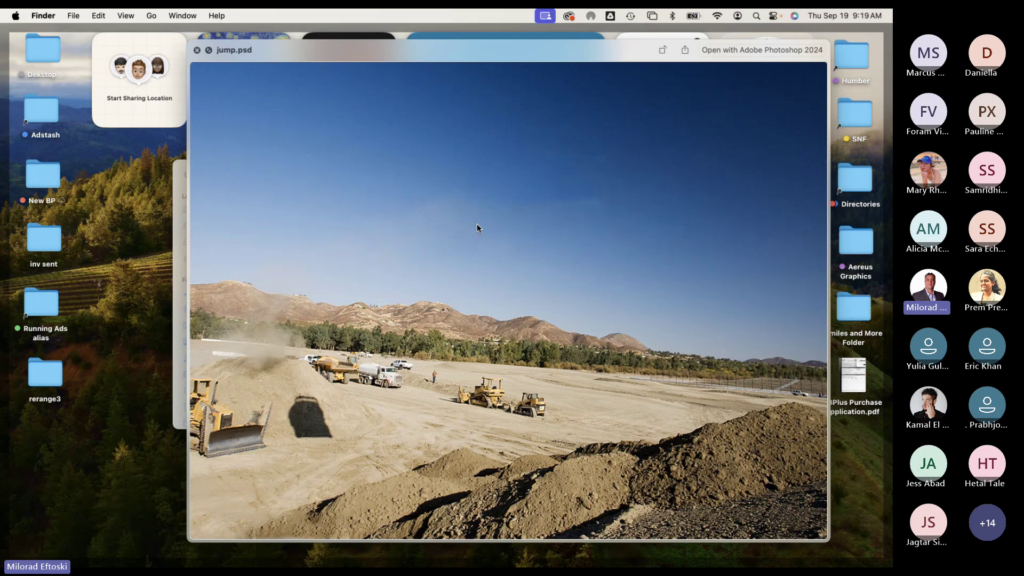
pyautogui.press('space')
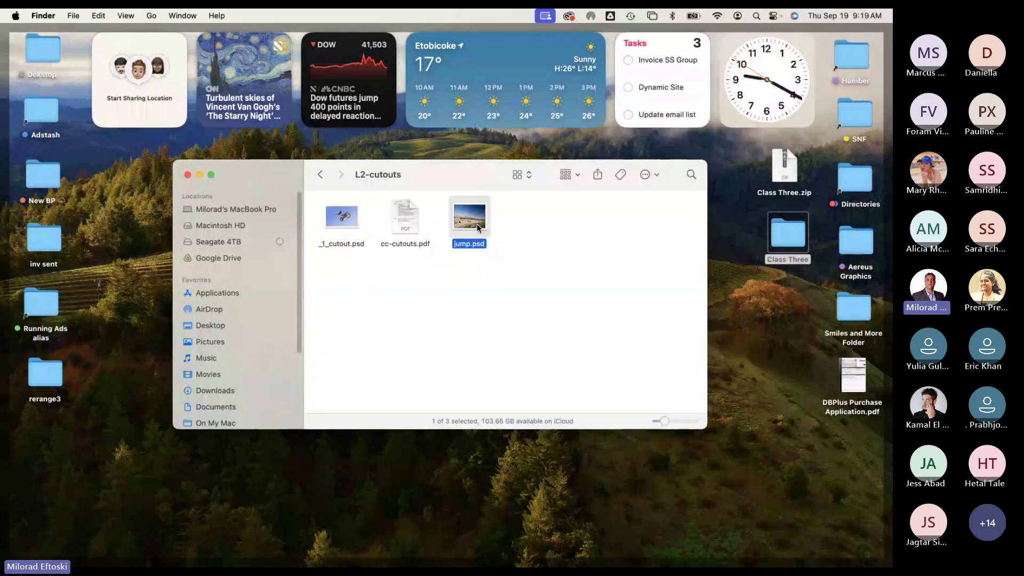
pyautogui.click(445, 267)
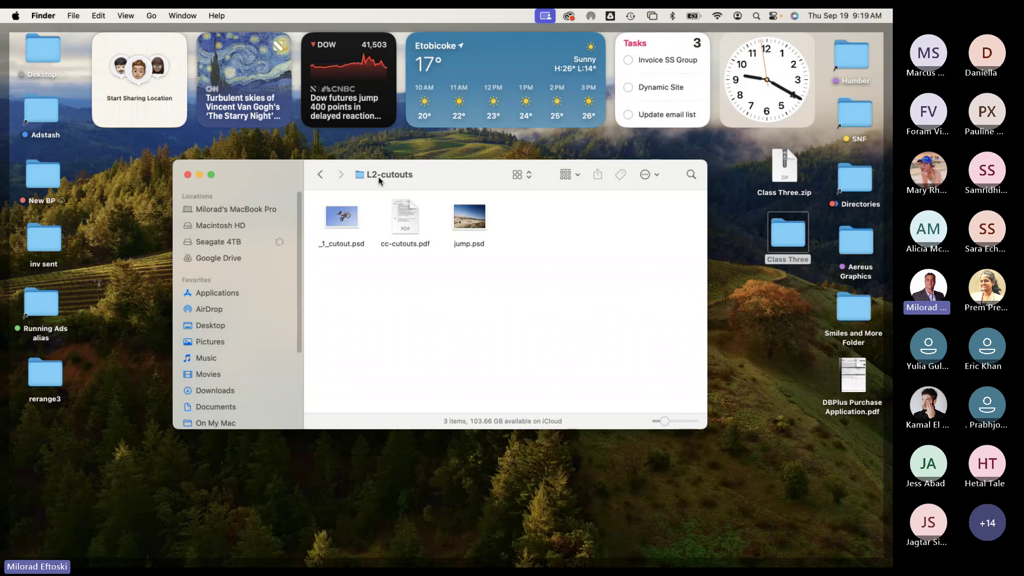
# Step: Open L3-select-cas and Quick Look the _1_select-cas.psd image
pyautogui.click(320, 175)
pyautogui.doubleClick(404, 216)
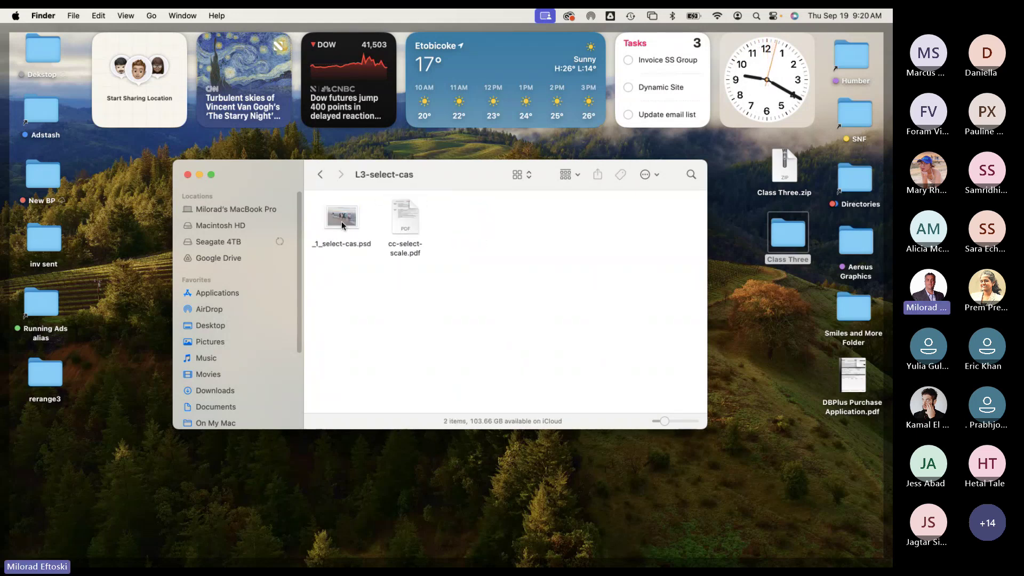
pyautogui.click(339, 218)
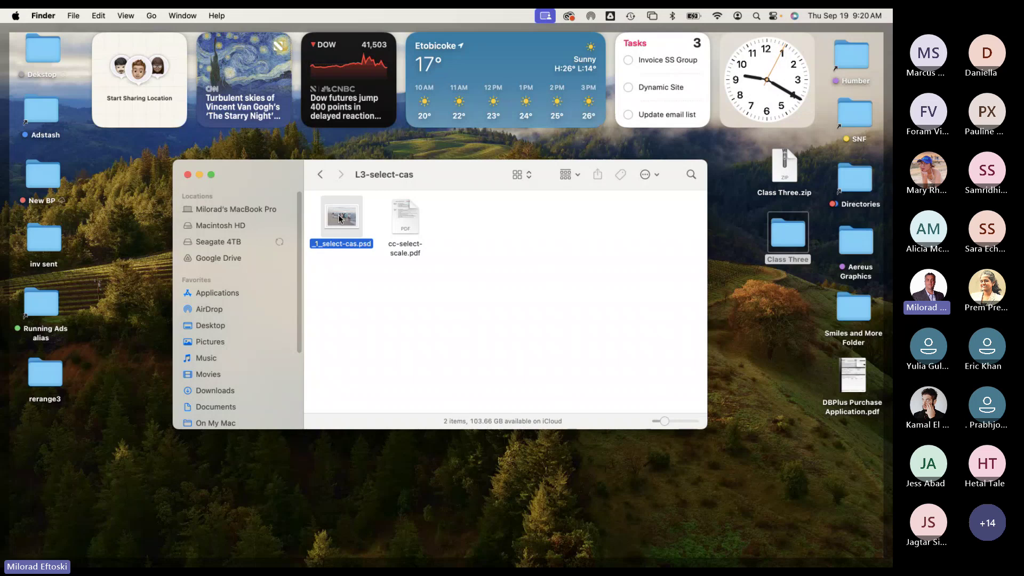
pyautogui.press('space')
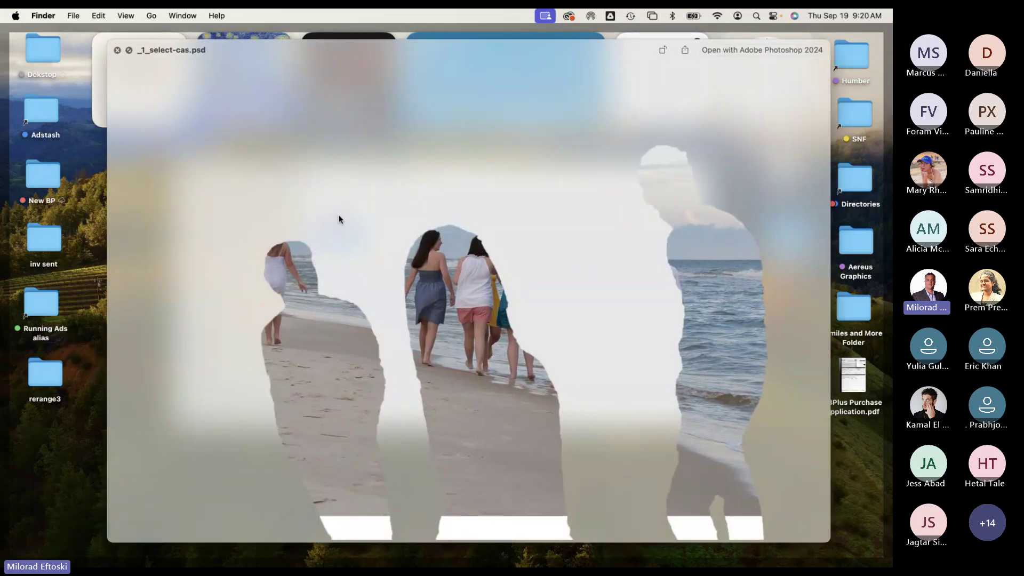
pyautogui.press('space')
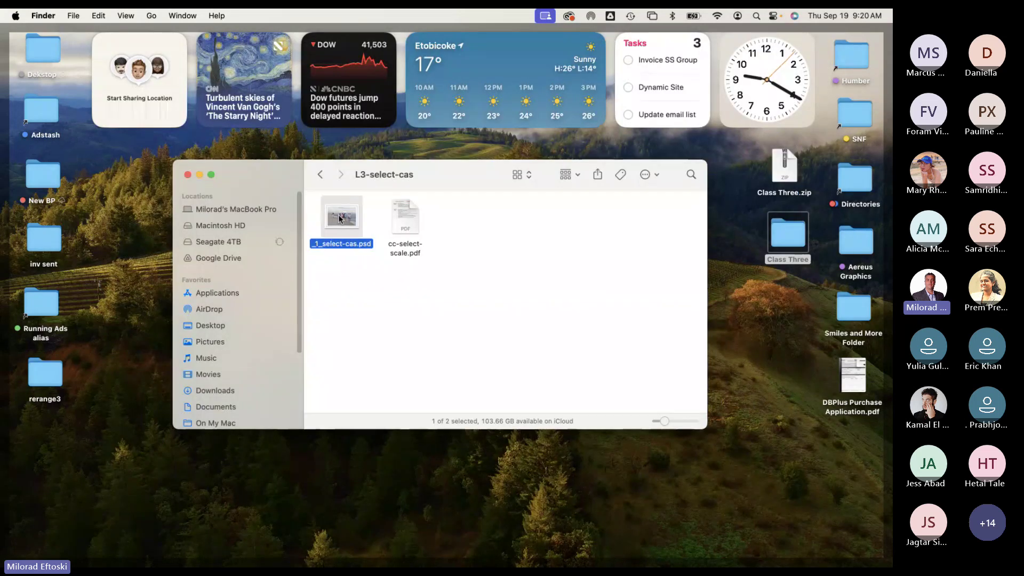
# Step: Read the cc-select-scale.pdf instructions, select both files, then go back to Class Three
pyautogui.click(403, 219)
pyautogui.press('space')
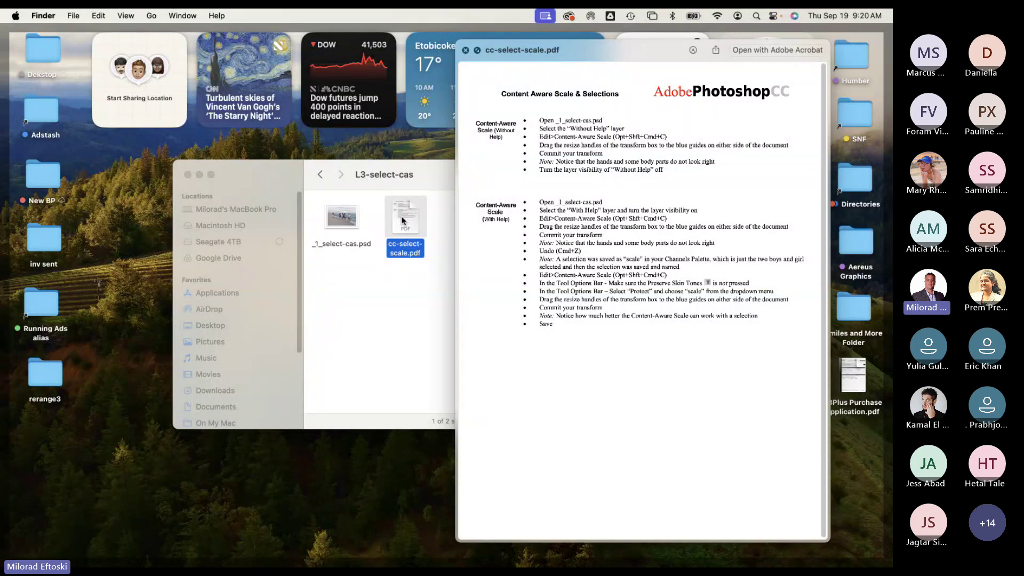
pyautogui.press('space')
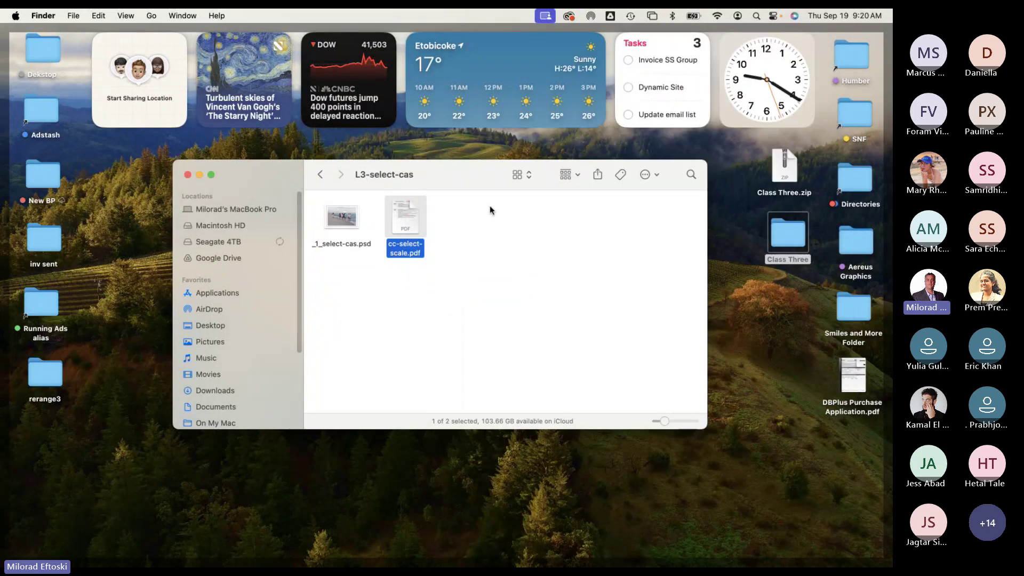
pyautogui.click(490, 210)
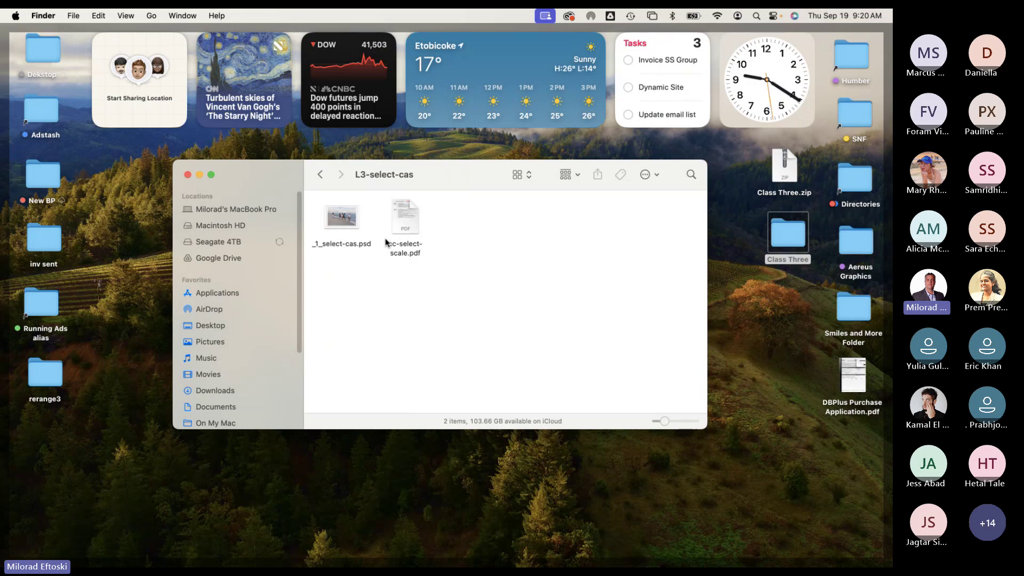
pyautogui.moveTo(423, 264); pyautogui.dragTo(314, 196)
pyautogui.click(320, 174)
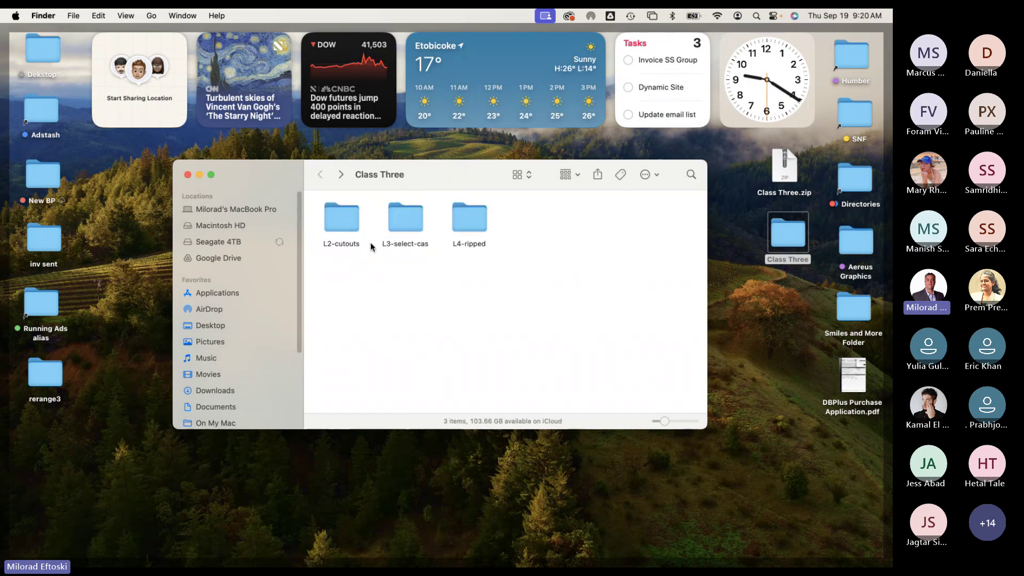
# Step: Select and then deselect the three lesson folders in the Finder window
pyautogui.press('super+a')
pyautogui.click(414, 278)
pyautogui.moveTo(405, 184); pyautogui.dragTo(408, 185)
pyautogui.moveTo(485, 268); pyautogui.dragTo(338, 222)
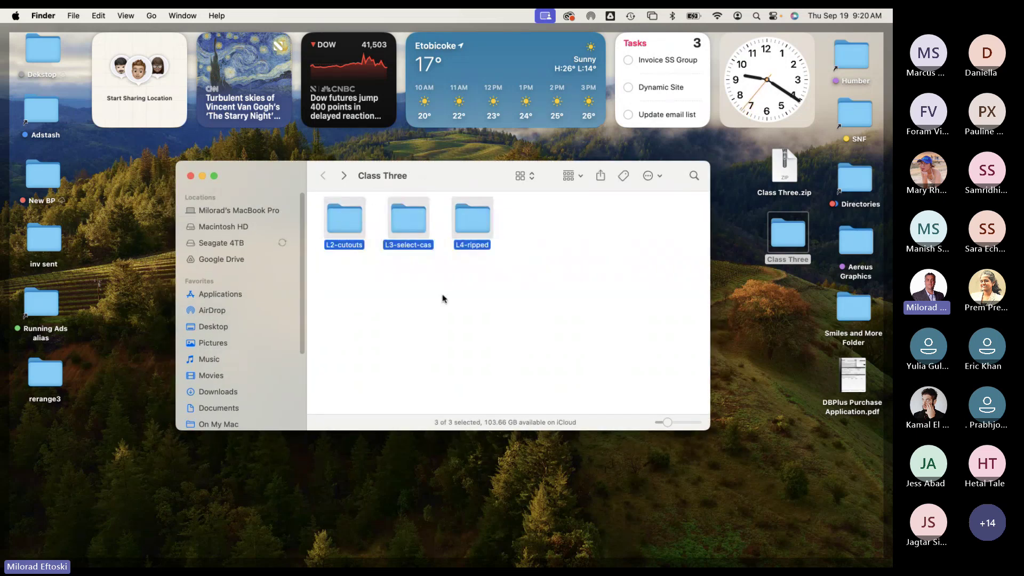
pyautogui.click(441, 297)
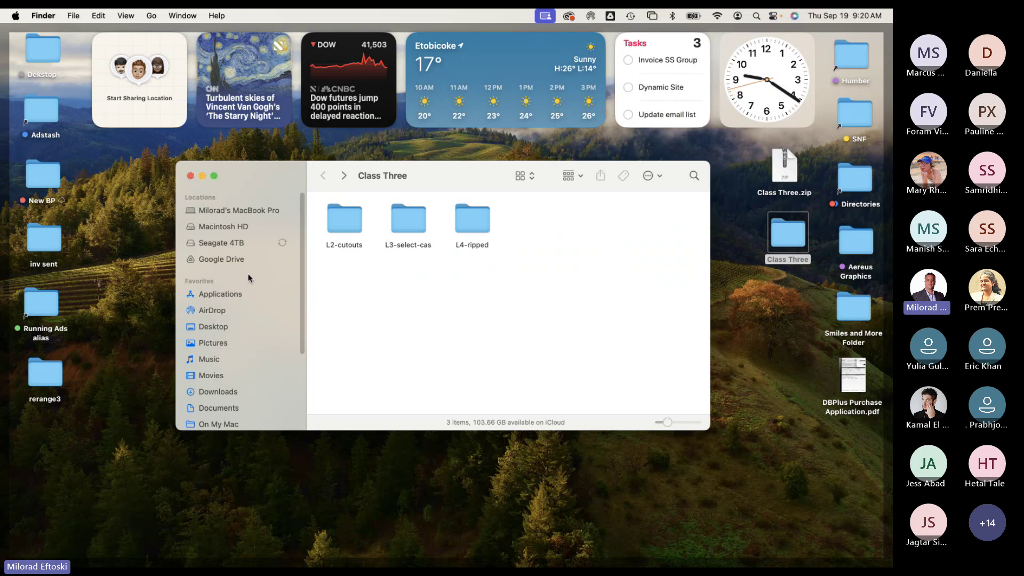
# Step: View the Seagate 4TB backups, check Time Machine progress, then close the Finder window
pyautogui.click(226, 243)
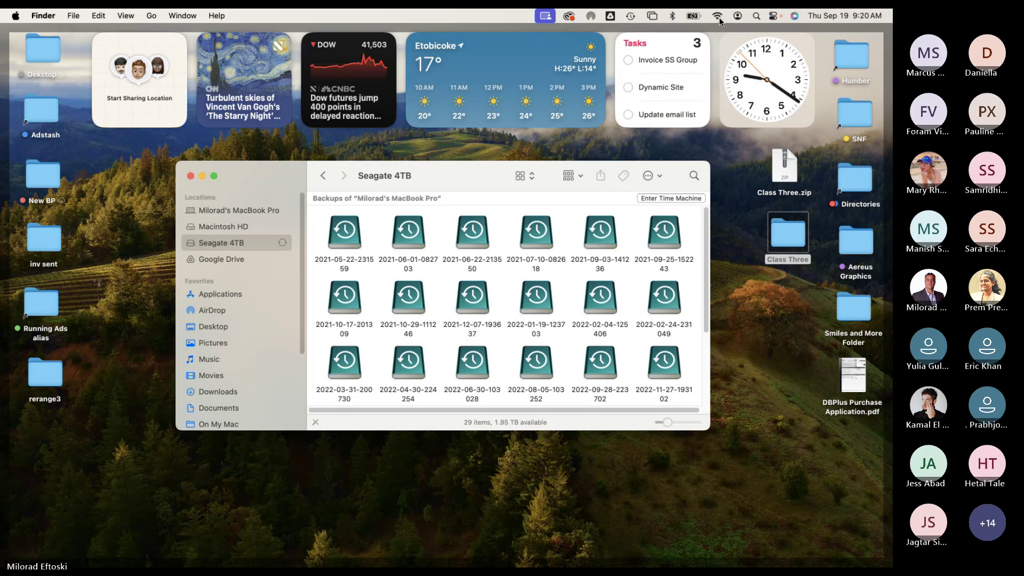
pyautogui.click(632, 15)
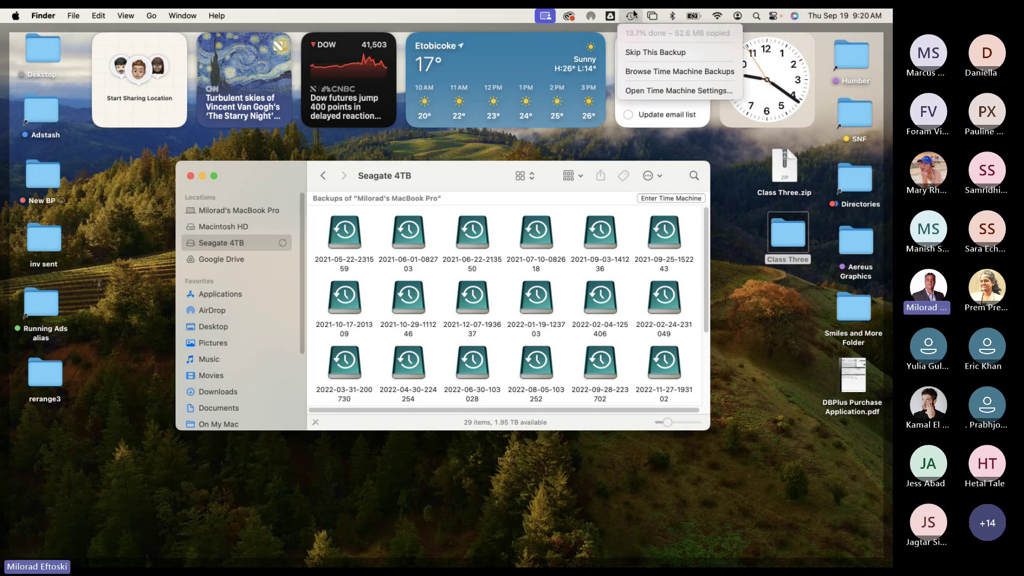
pyautogui.click(633, 15)
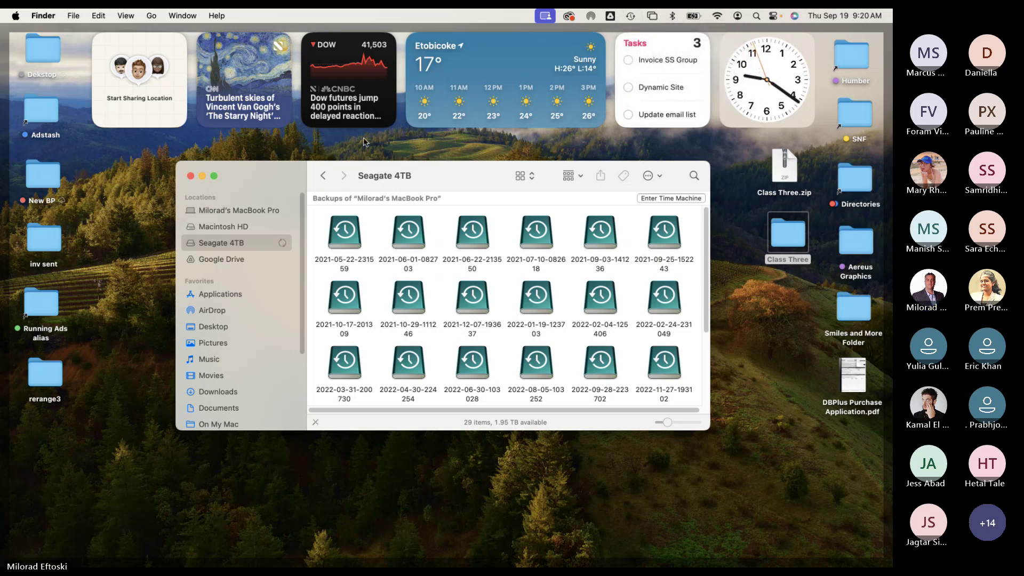
pyautogui.click(191, 176)
pyautogui.click(348, 237)
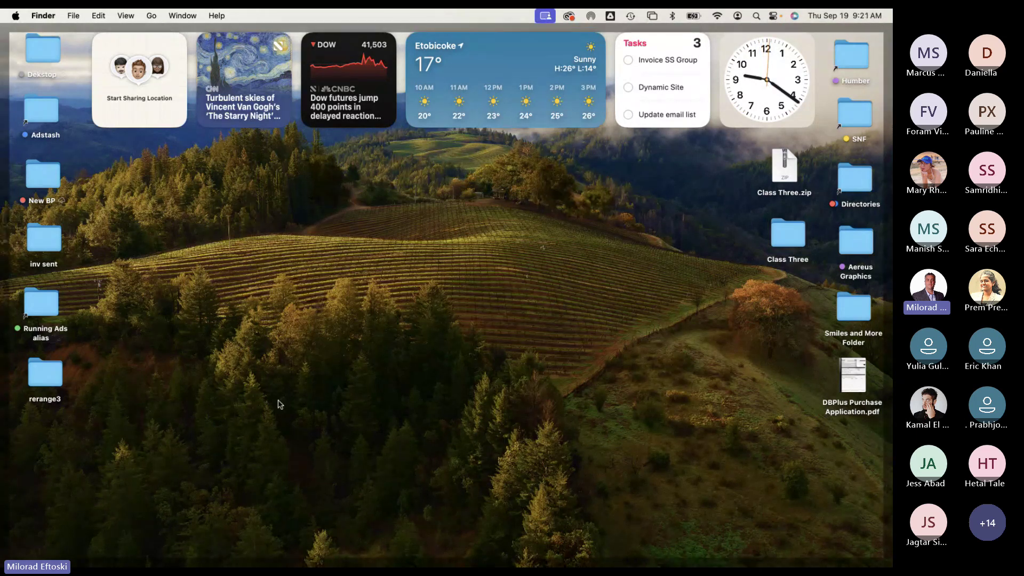
# Step: Restore the Chrome course outline, then bring up the Teams General channel posts
pyautogui.moveTo(230, 564)
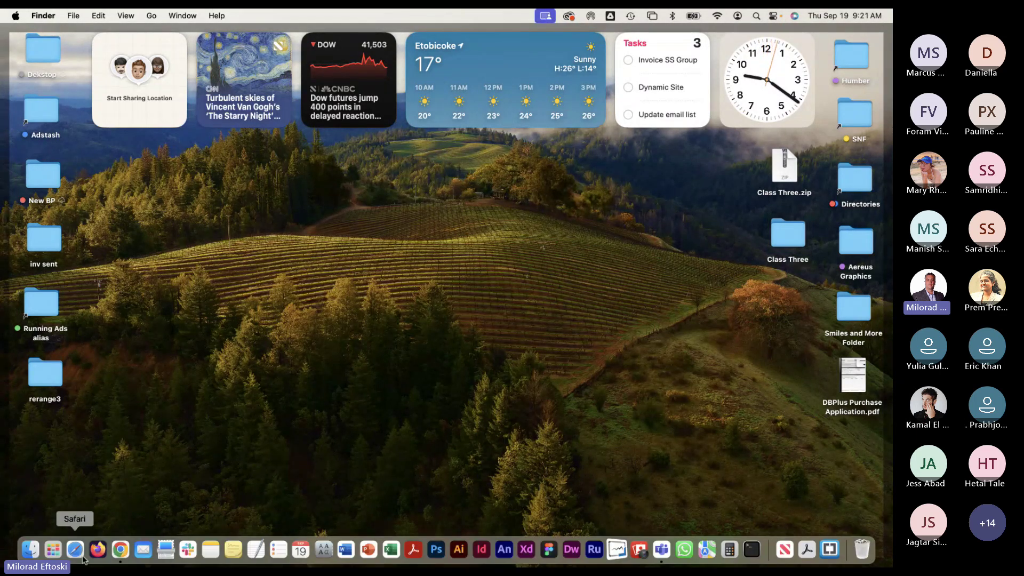
pyautogui.click(120, 549)
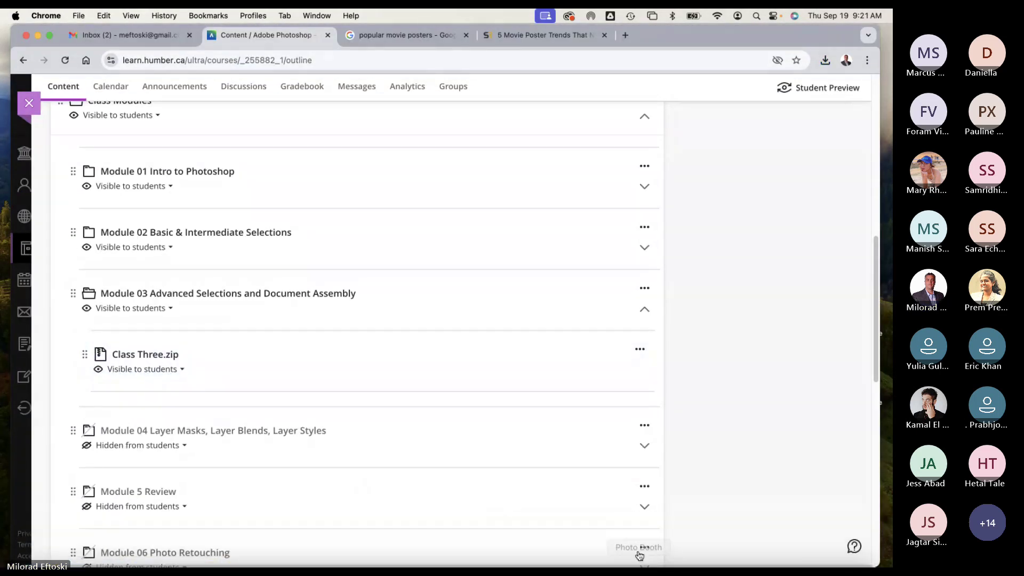
pyautogui.click(664, 552)
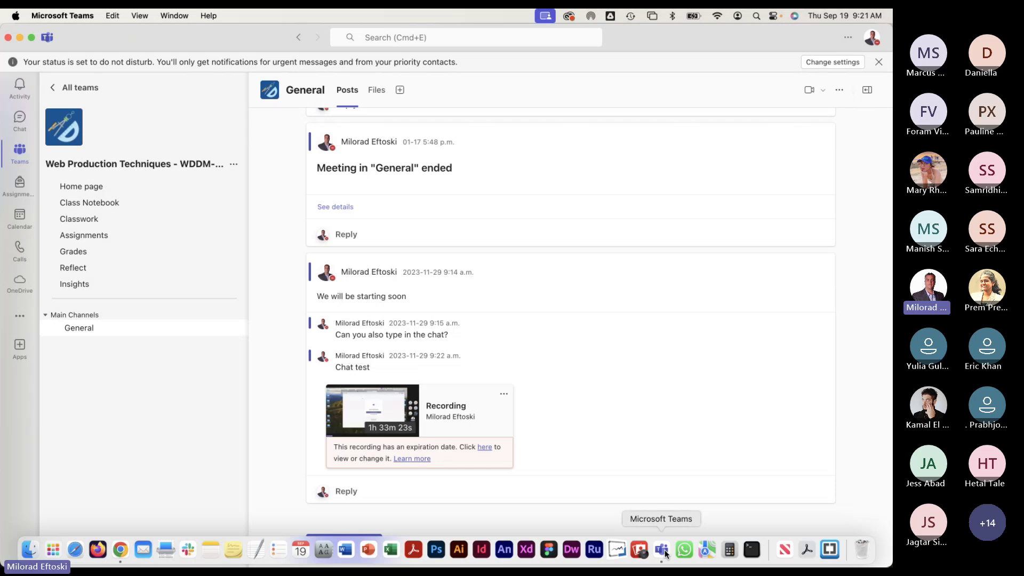
# Step: Bring up the General meeting window, then minimize it and the main Teams window
pyautogui.click(168, 16)
pyautogui.click(183, 173)
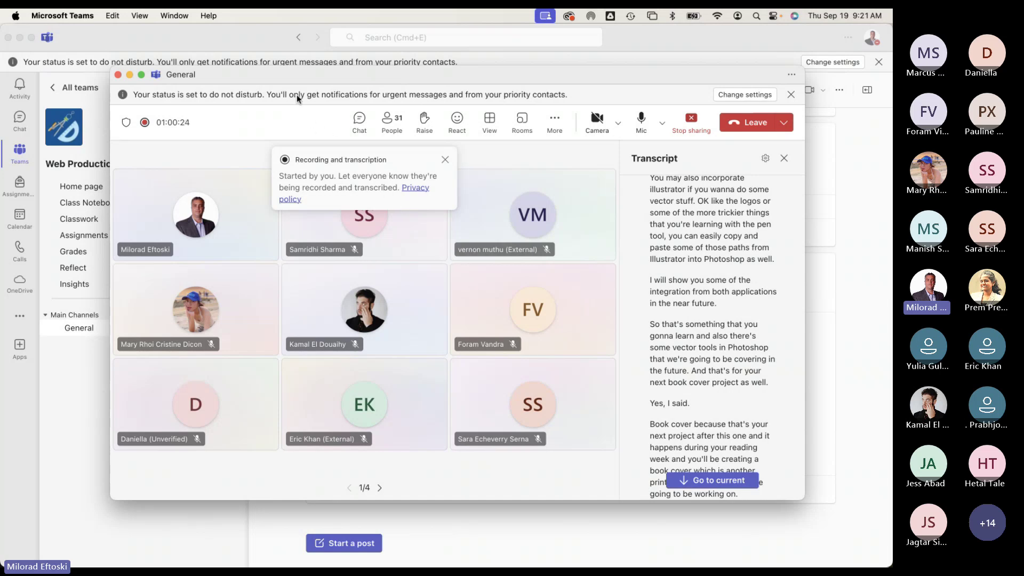
pyautogui.moveTo(266, 75); pyautogui.dragTo(260, 62)
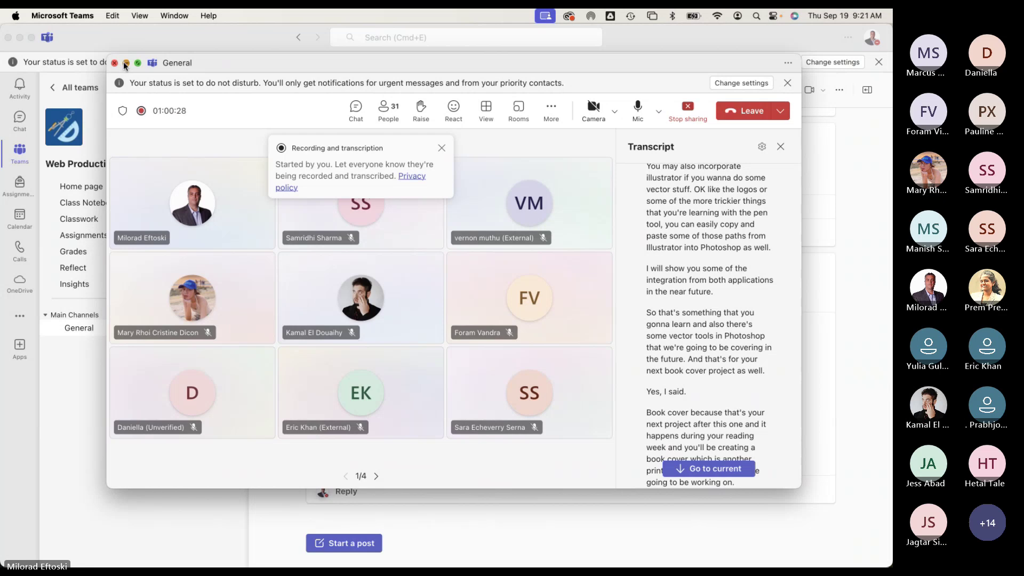
pyautogui.click(123, 61)
pyautogui.click(21, 36)
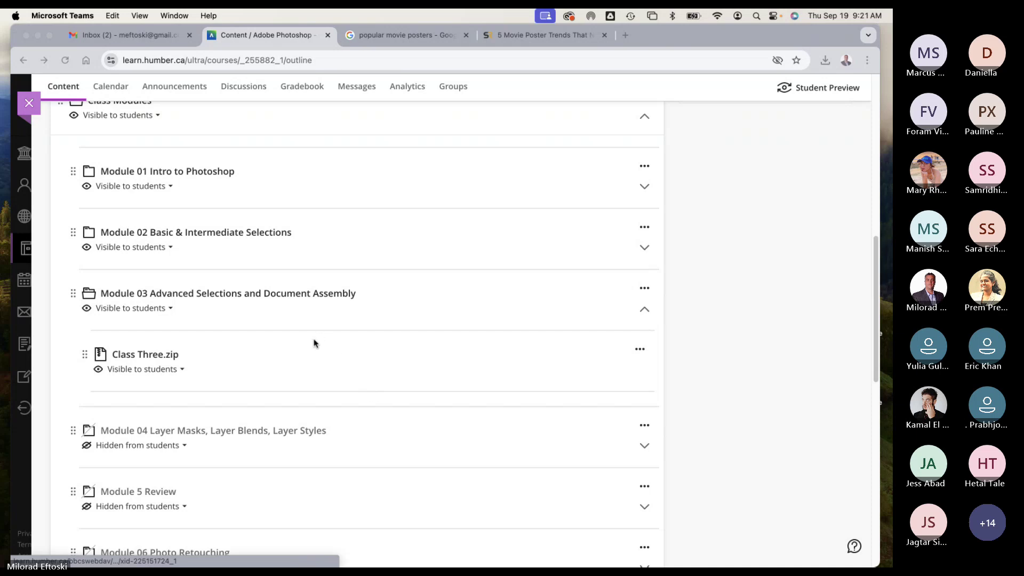
# Step: Expand Class Exercises/Assignments, make Photo Restoration visible to students, and open its page
pyautogui.scroll(-15, 395, 370)
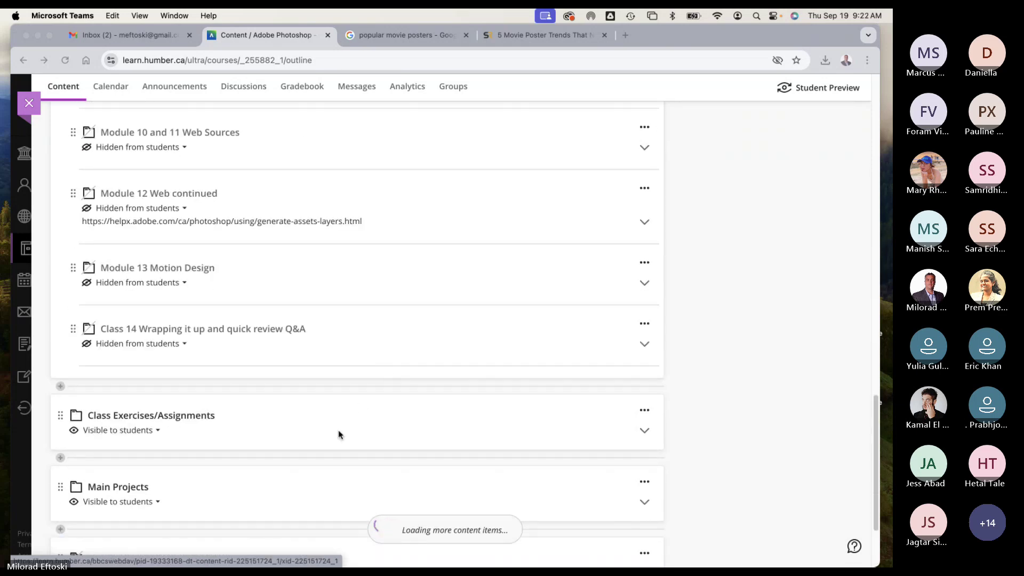
pyautogui.click(336, 424)
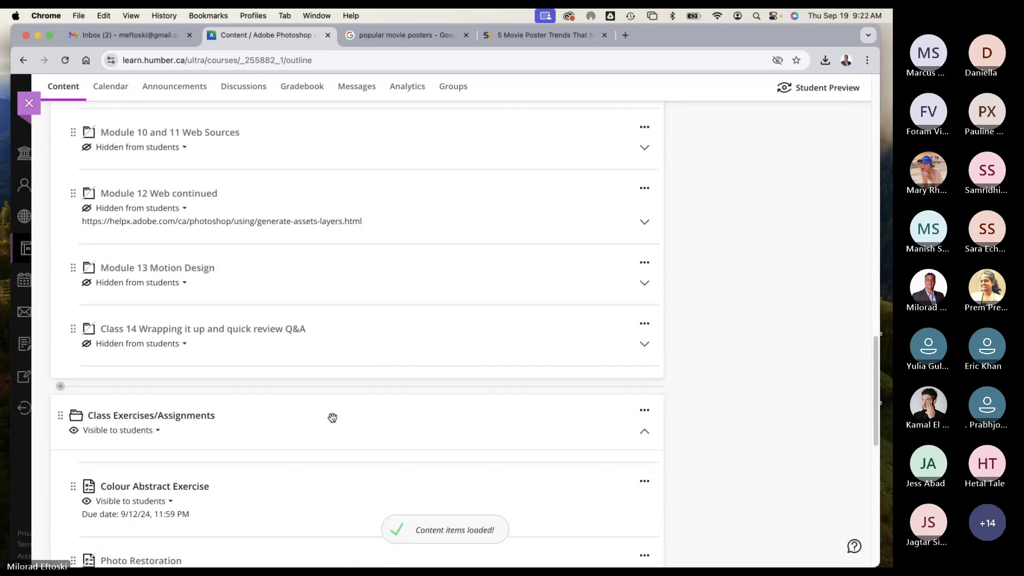
pyautogui.scroll(-3, 332, 448)
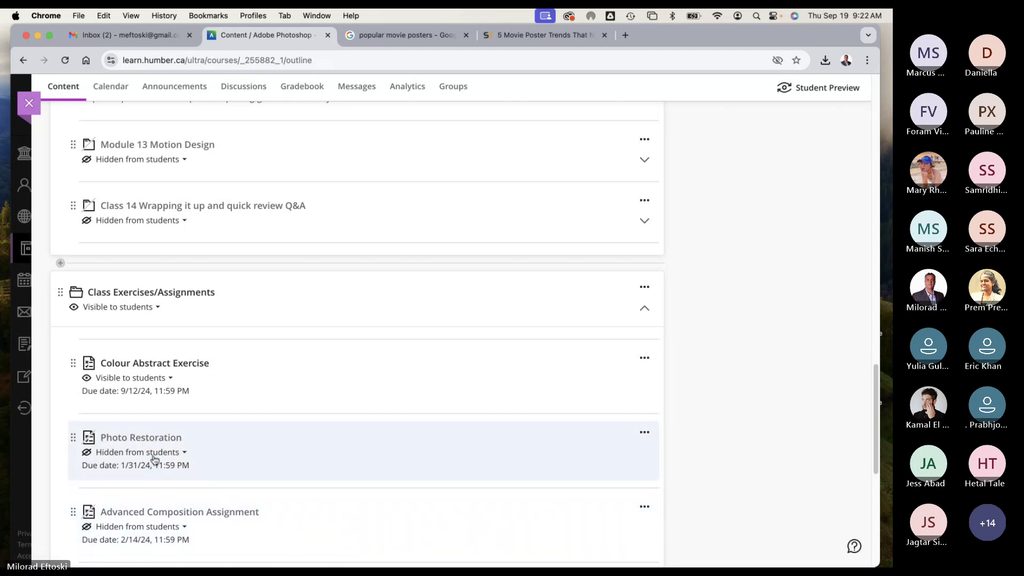
pyautogui.click(156, 453)
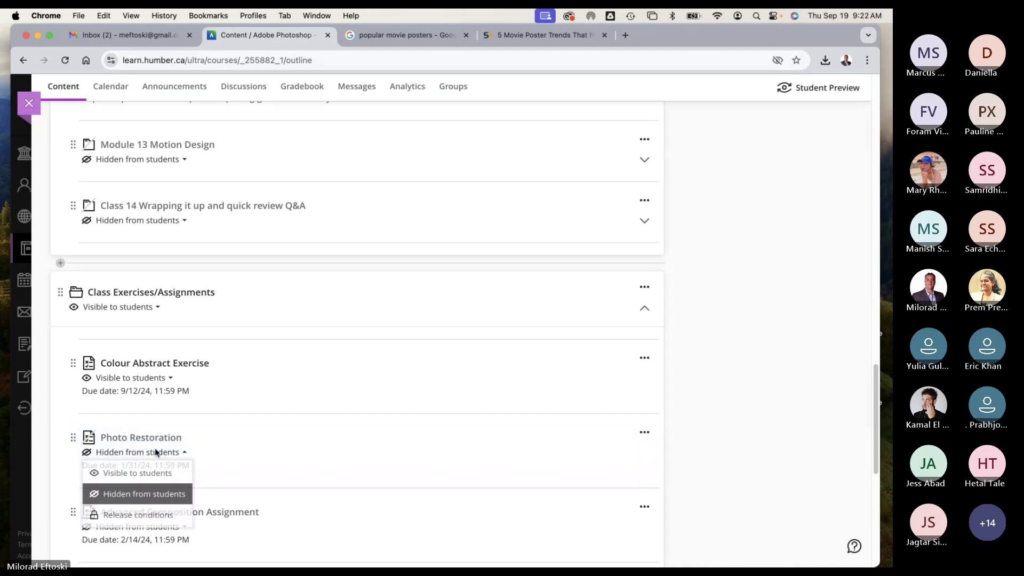
pyautogui.click(145, 476)
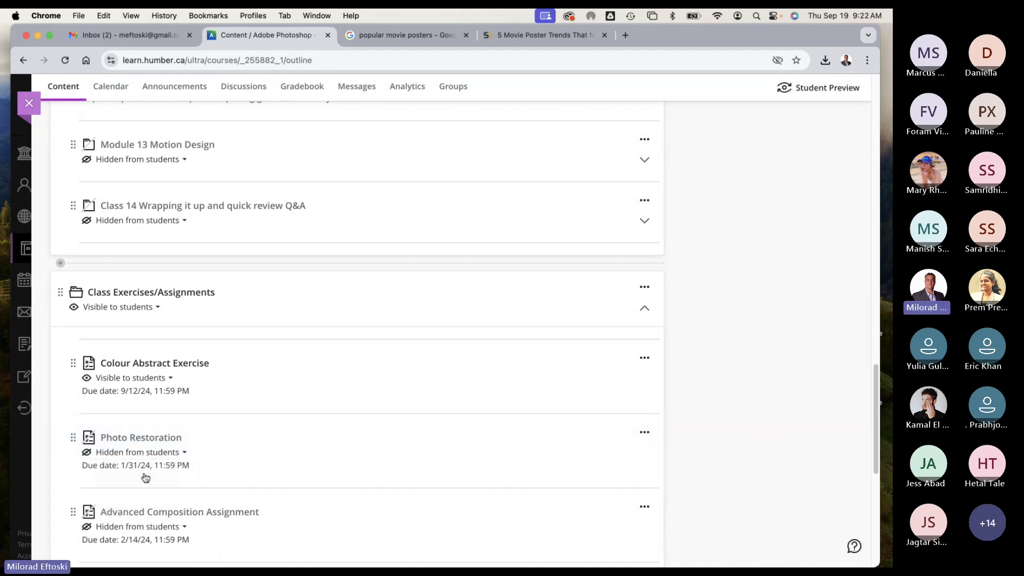
pyautogui.click(147, 438)
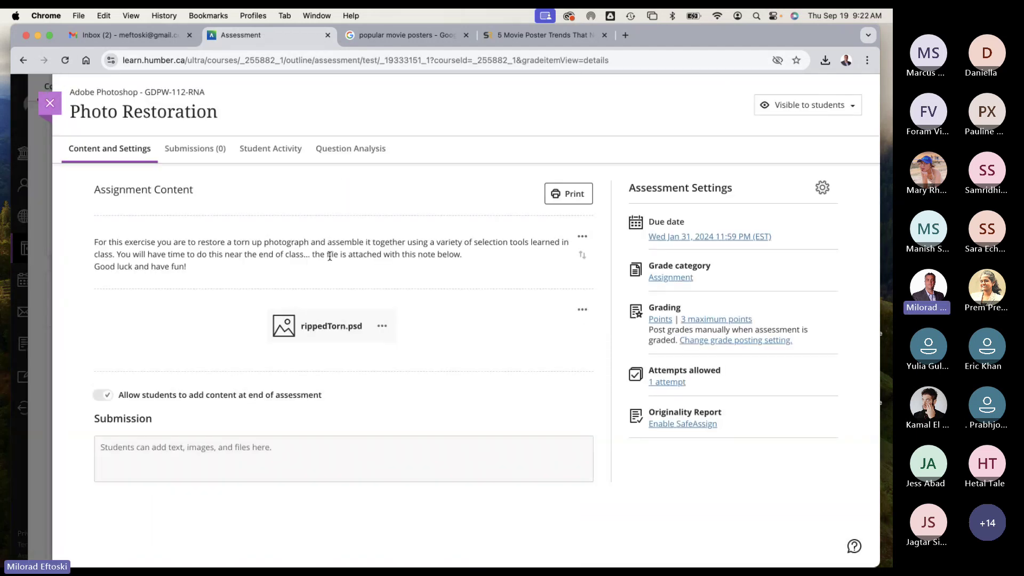
# Step: Pick Thursday, September 26, 2024 as the due date in the date picker
pyautogui.click(676, 238)
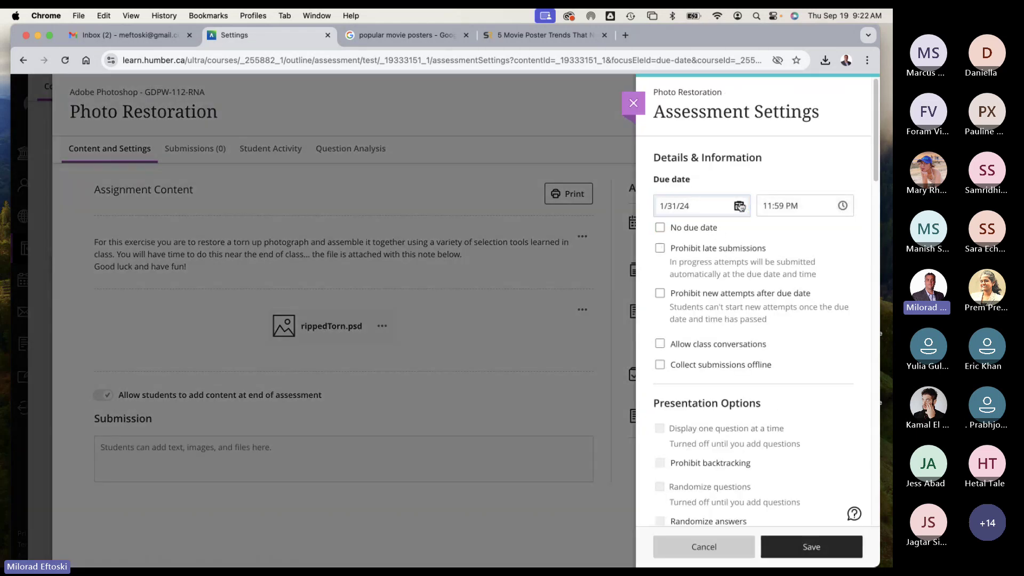
pyautogui.click(746, 240)
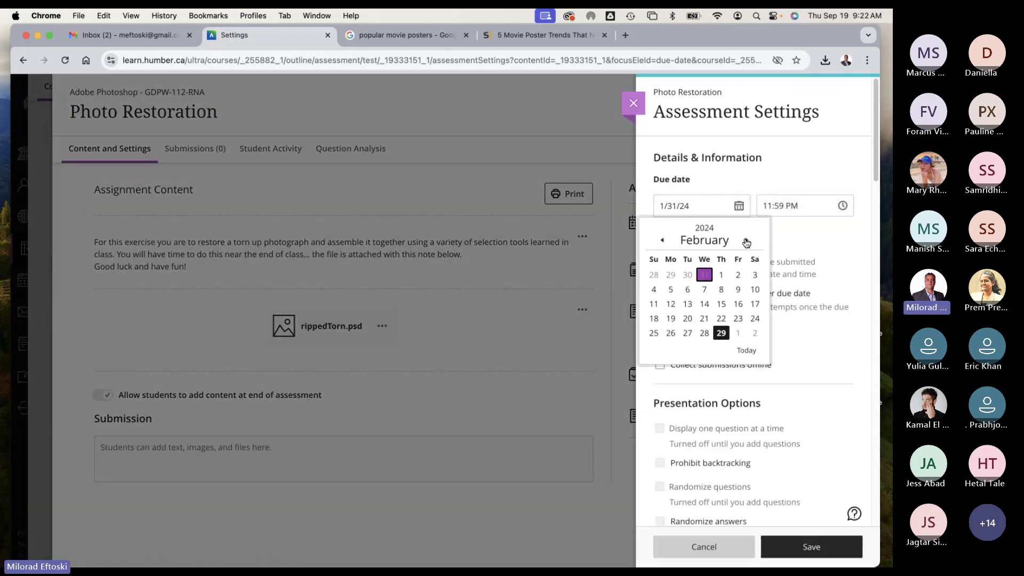
pyautogui.click(746, 240)
pyautogui.click(746, 240)
pyautogui.click(746, 241)
pyautogui.click(746, 241)
pyautogui.click(746, 241)
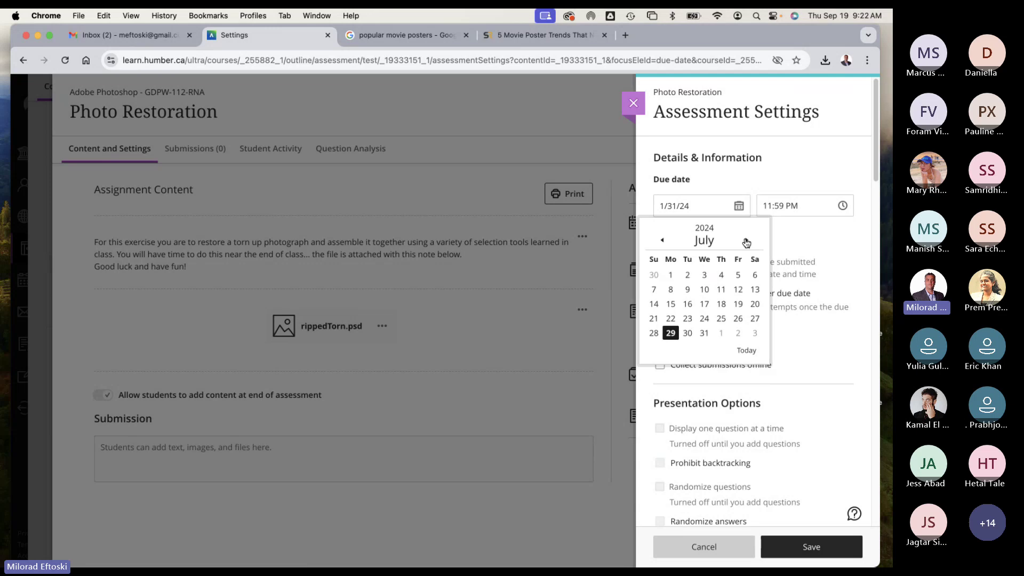
pyautogui.click(746, 241)
pyautogui.click(746, 240)
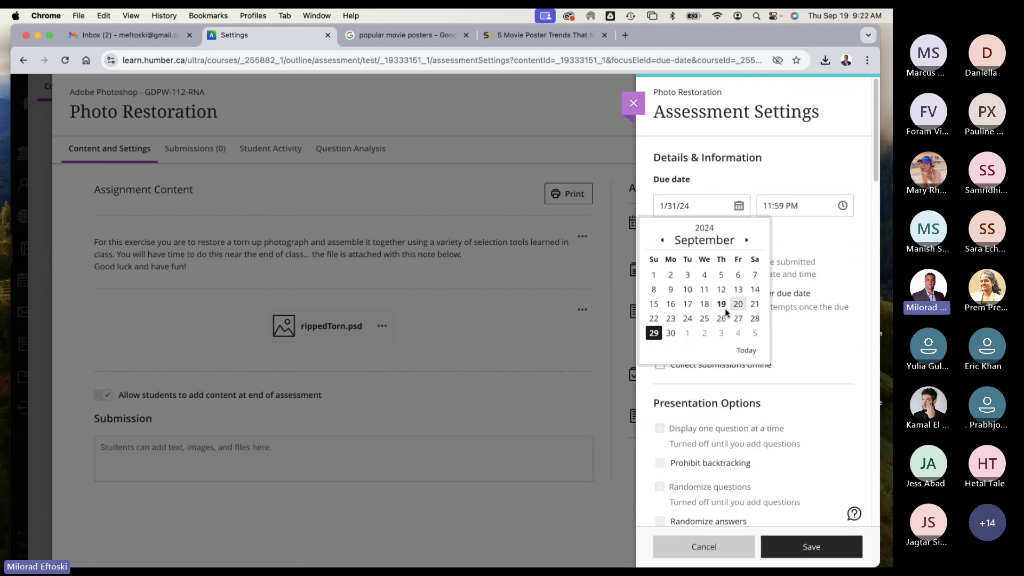
pyautogui.click(646, 337)
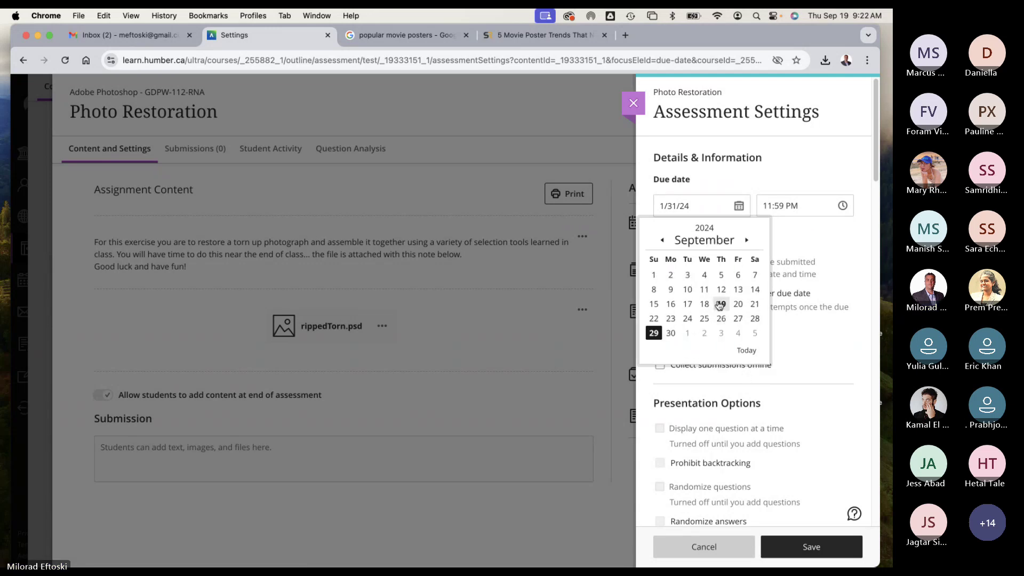
pyautogui.click(721, 319)
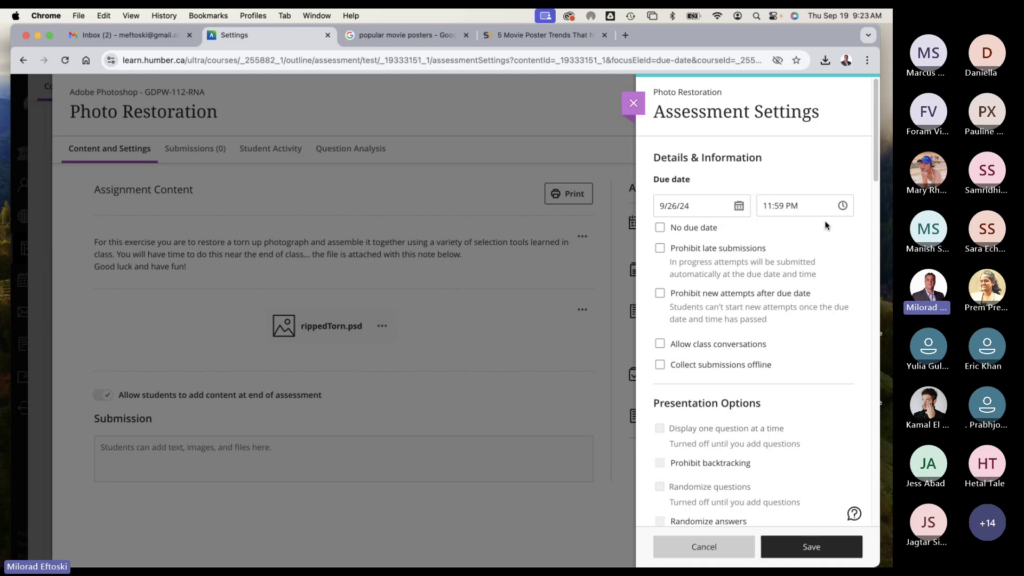
# Step: Save the assessment settings and confirm the due date change
pyautogui.scroll(-5, 778, 353)
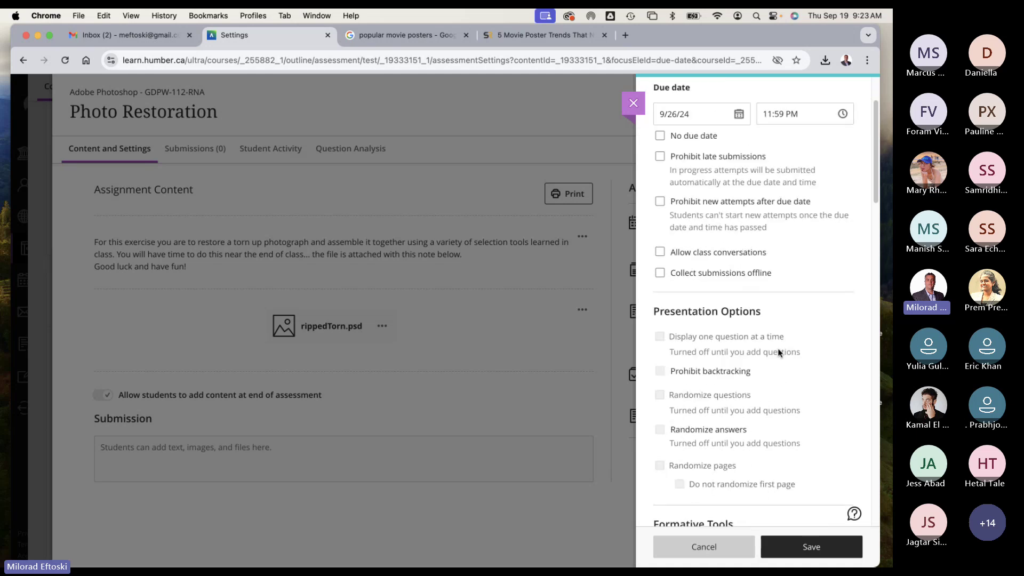
pyautogui.scroll(-4, 778, 352)
pyautogui.scroll(-5, 757, 364)
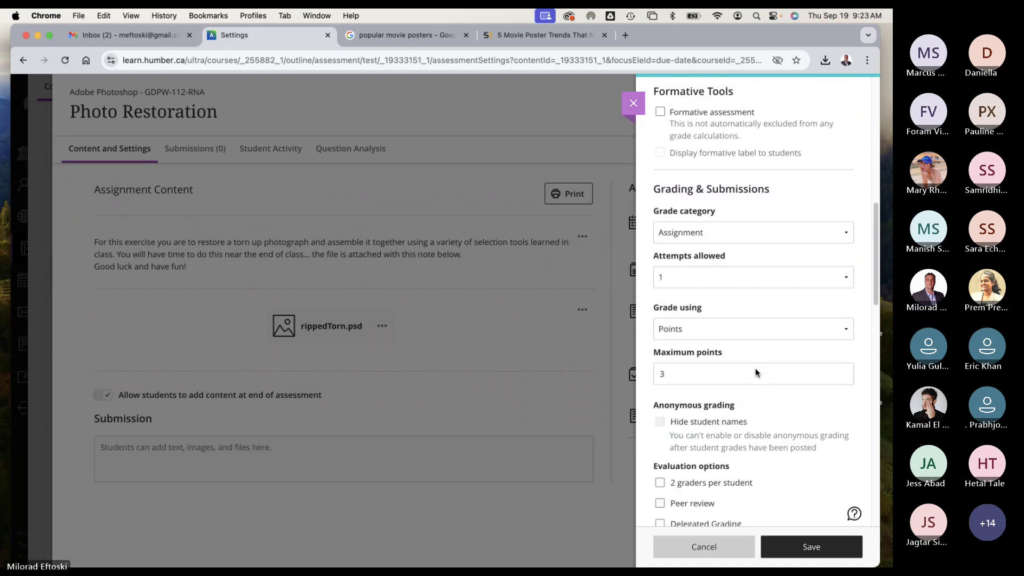
pyautogui.click(808, 541)
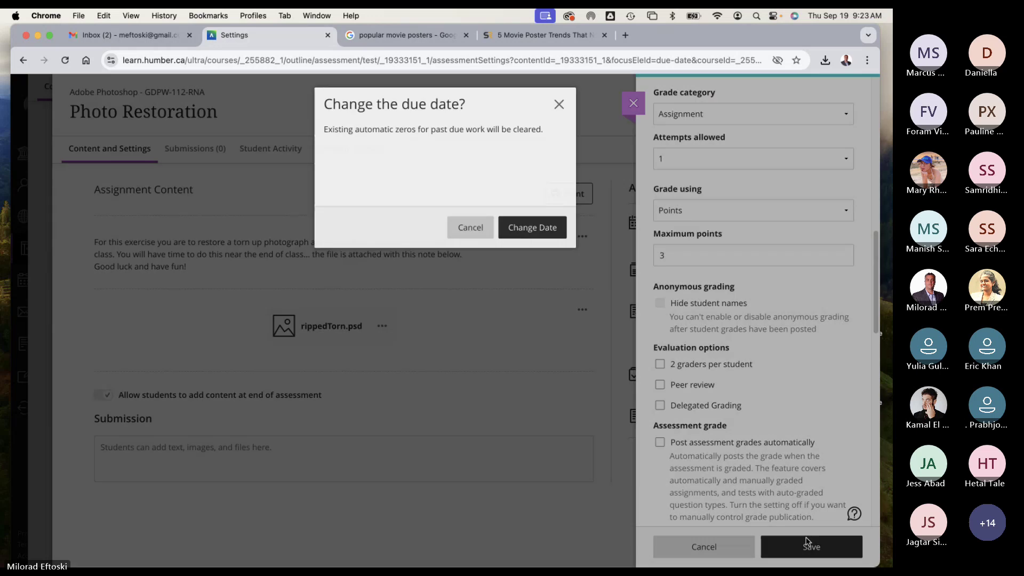
pyautogui.click(541, 232)
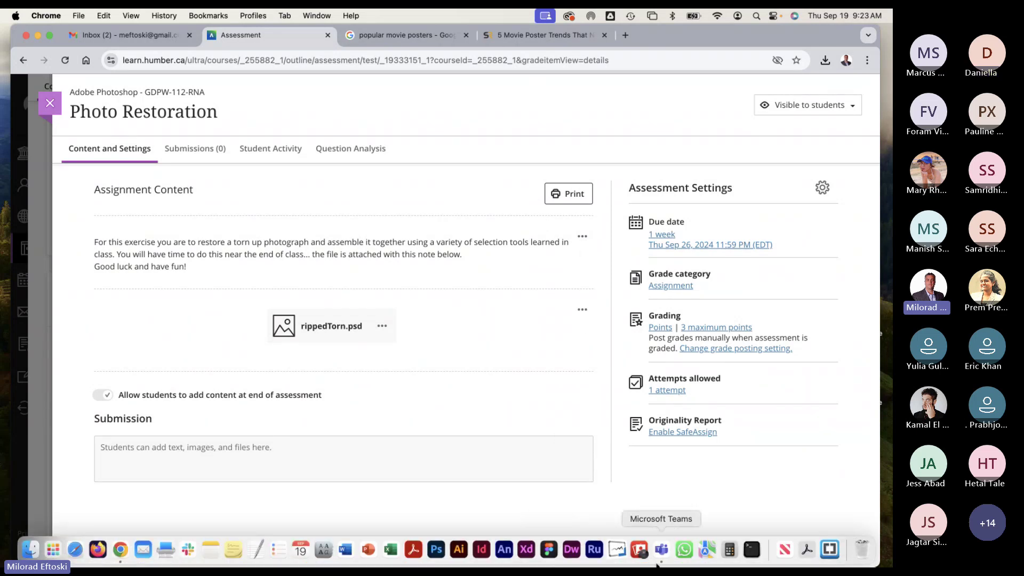
pyautogui.click(660, 557)
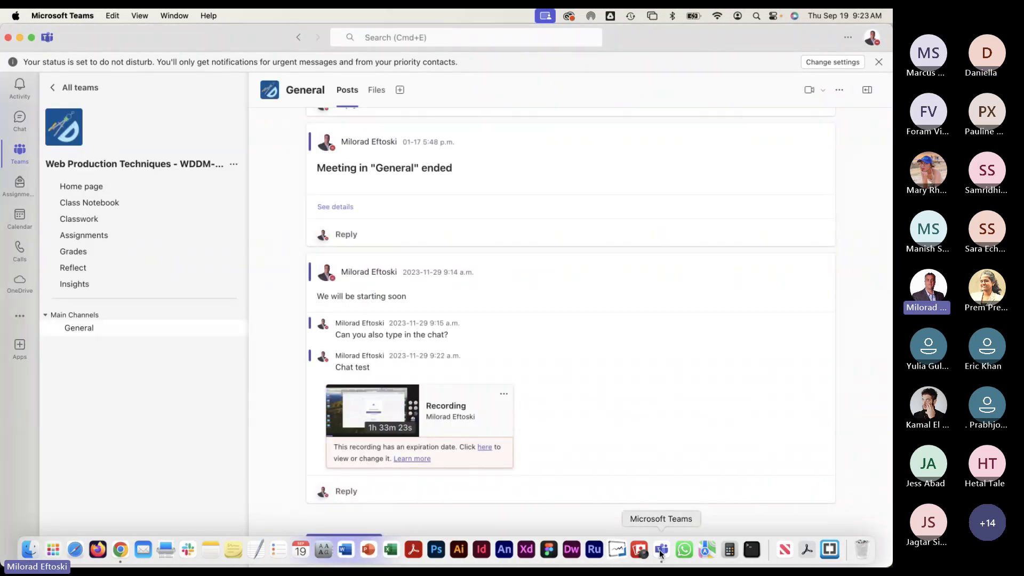
pyautogui.click(174, 16)
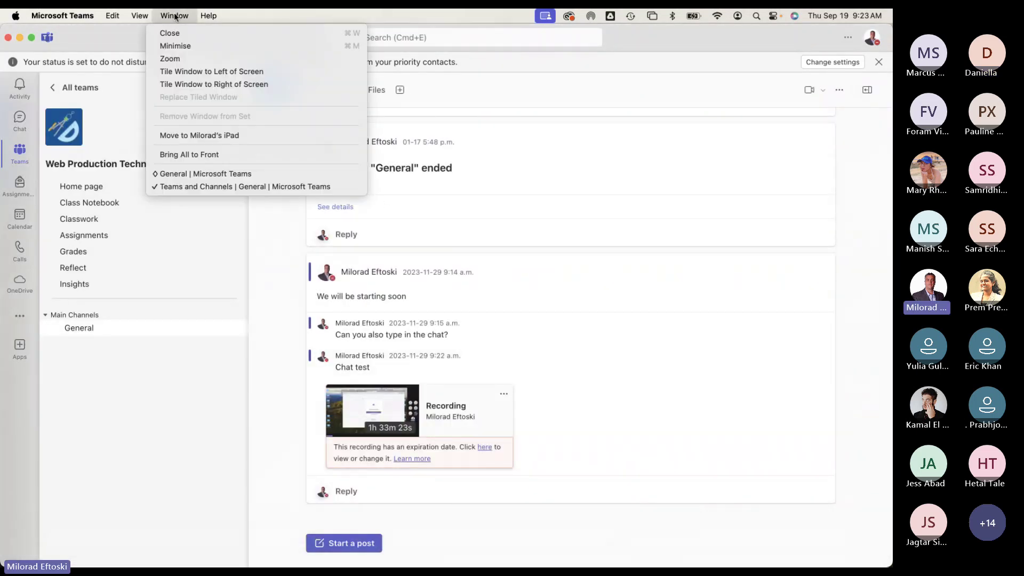
pyautogui.click(206, 174)
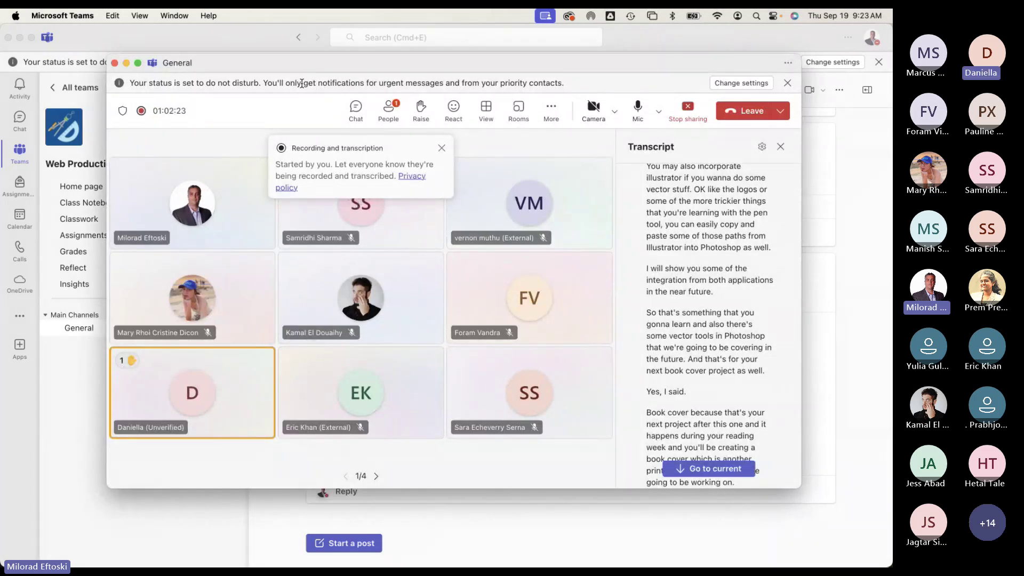
pyautogui.moveTo(296, 66); pyautogui.dragTo(314, 59)
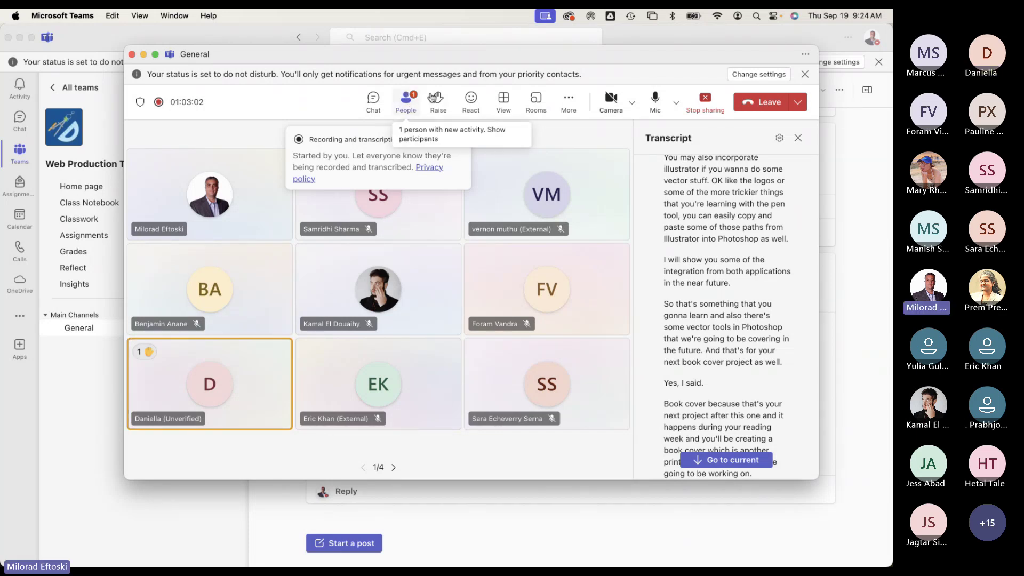
pyautogui.click(407, 103)
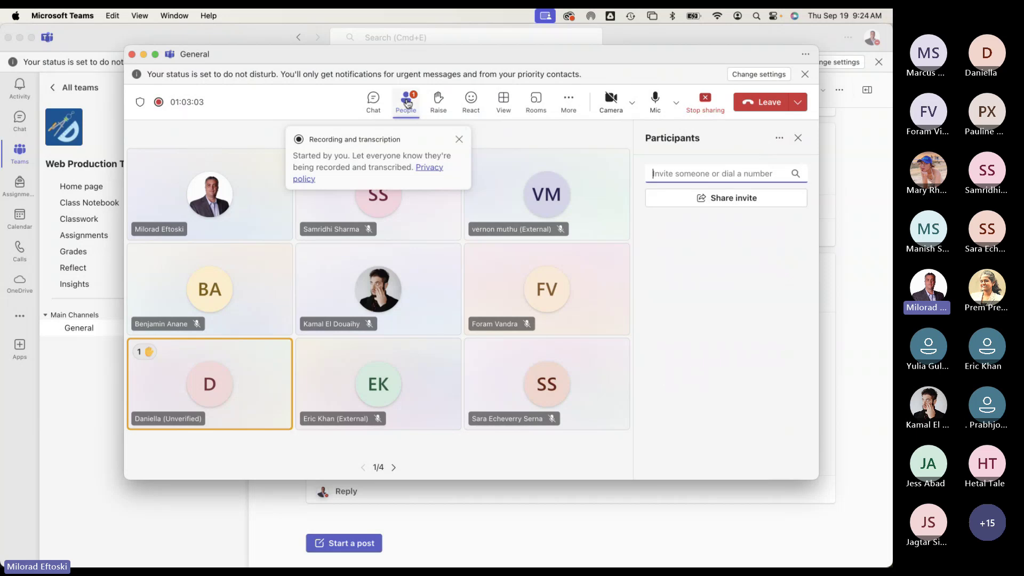
pyautogui.click(143, 54)
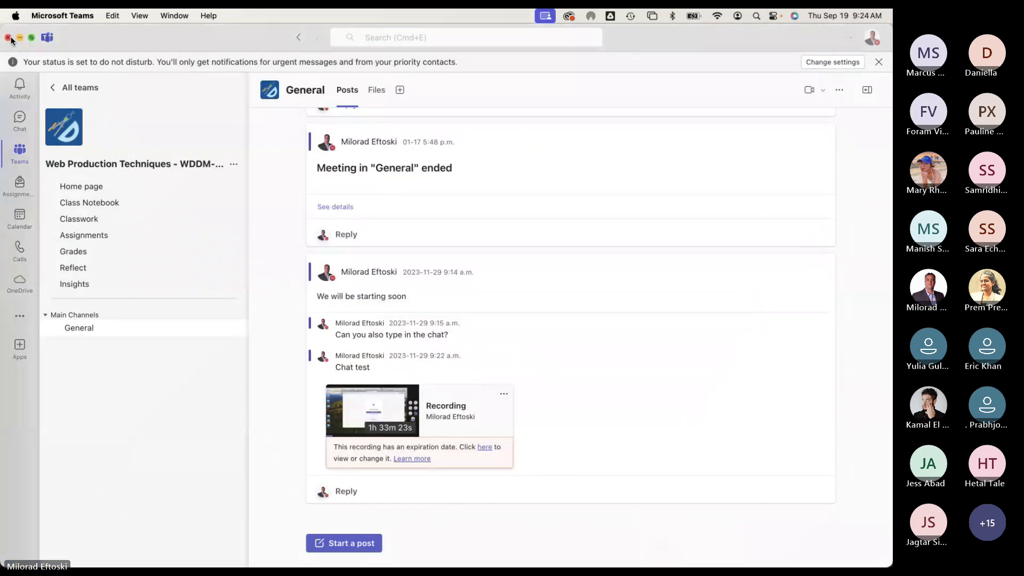
pyautogui.click(9, 38)
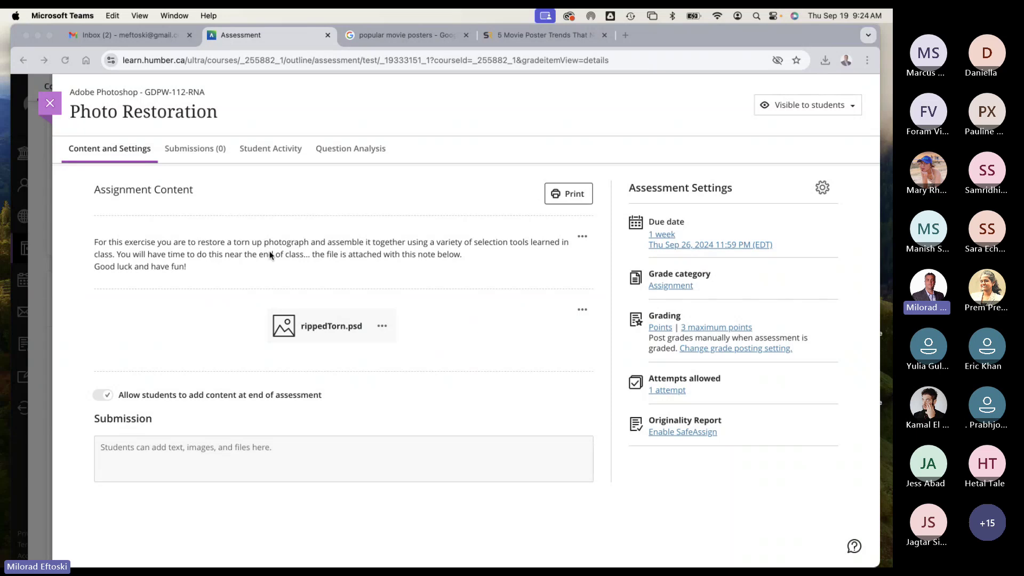
# Step: Highlight 'restore' and 'the end of class.' in the assignment instructions
pyautogui.doubleClick(228, 242)
pyautogui.doubleClick(213, 243)
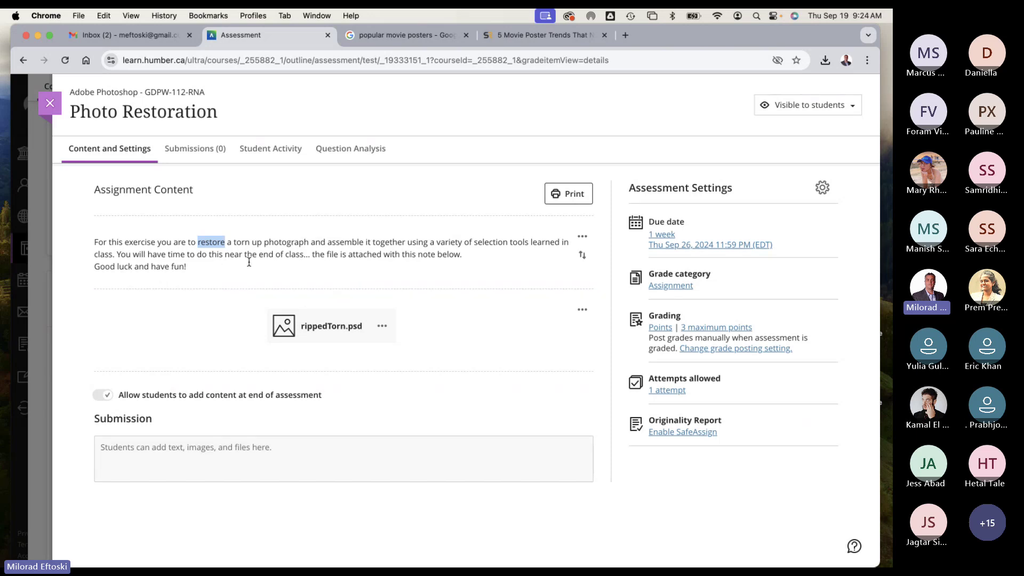
pyautogui.moveTo(308, 256); pyautogui.dragTo(243, 255)
pyautogui.click(389, 254)
# Step: Download rippedTorn.psd from its attachment options and save it to the Desktop
pyautogui.doubleClick(332, 325)
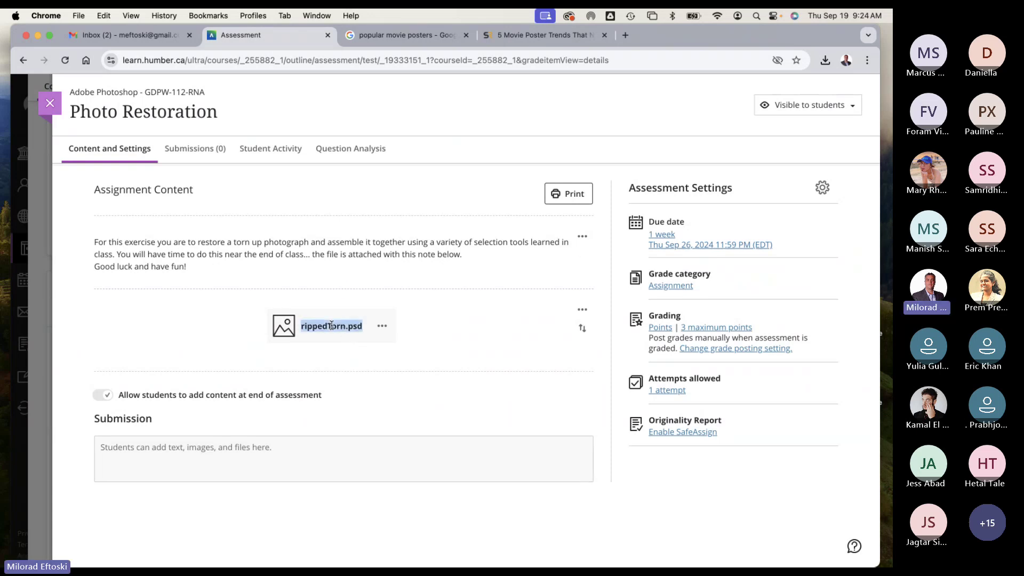
pyautogui.click(344, 290)
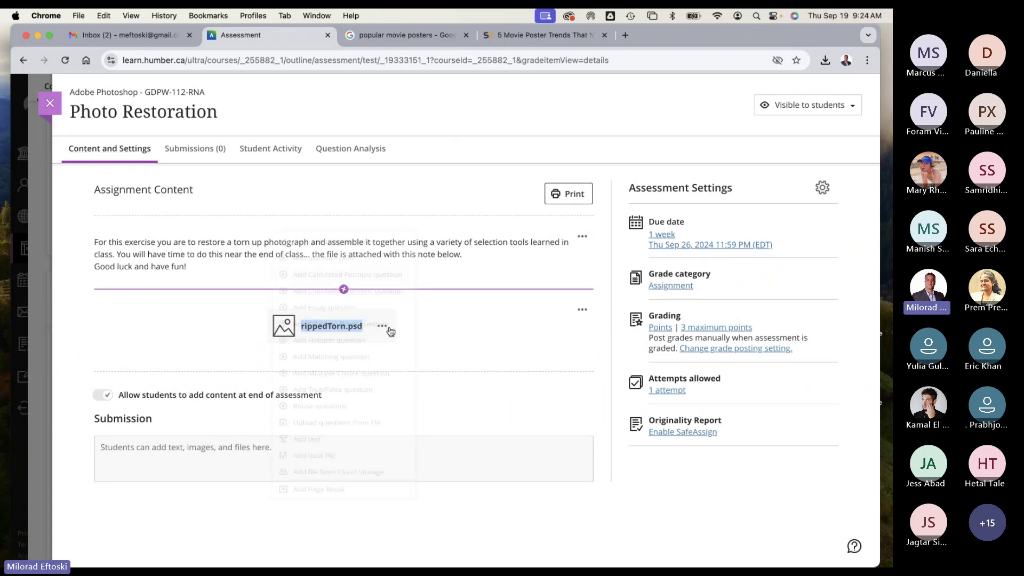
pyautogui.click(464, 331)
pyautogui.click(382, 326)
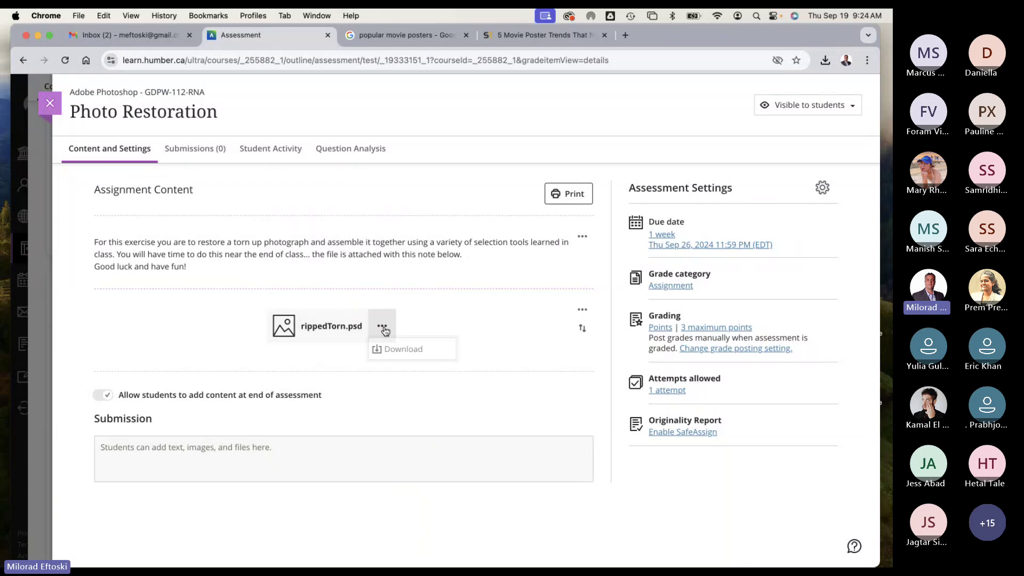
pyautogui.click(403, 351)
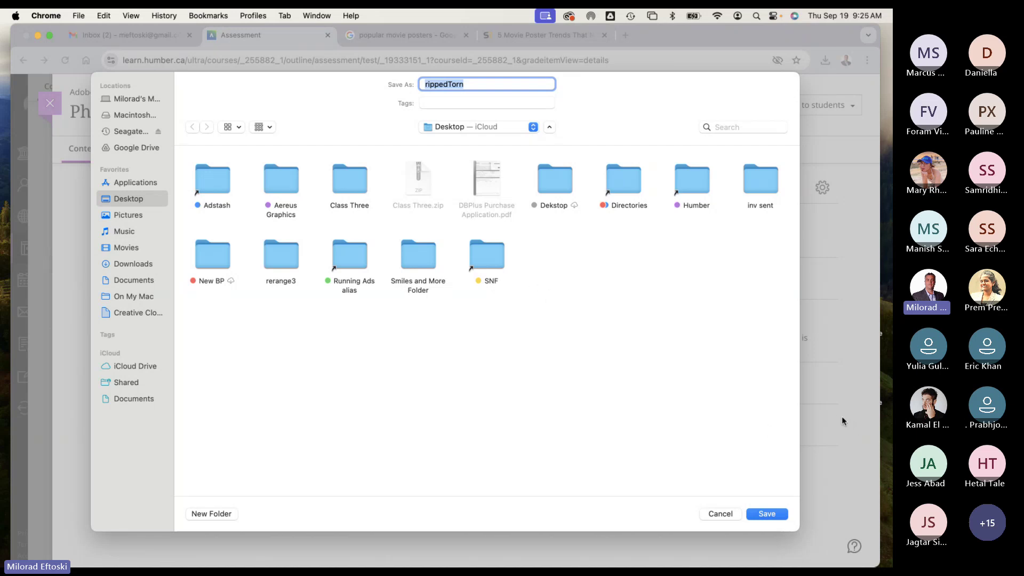
pyautogui.click(767, 513)
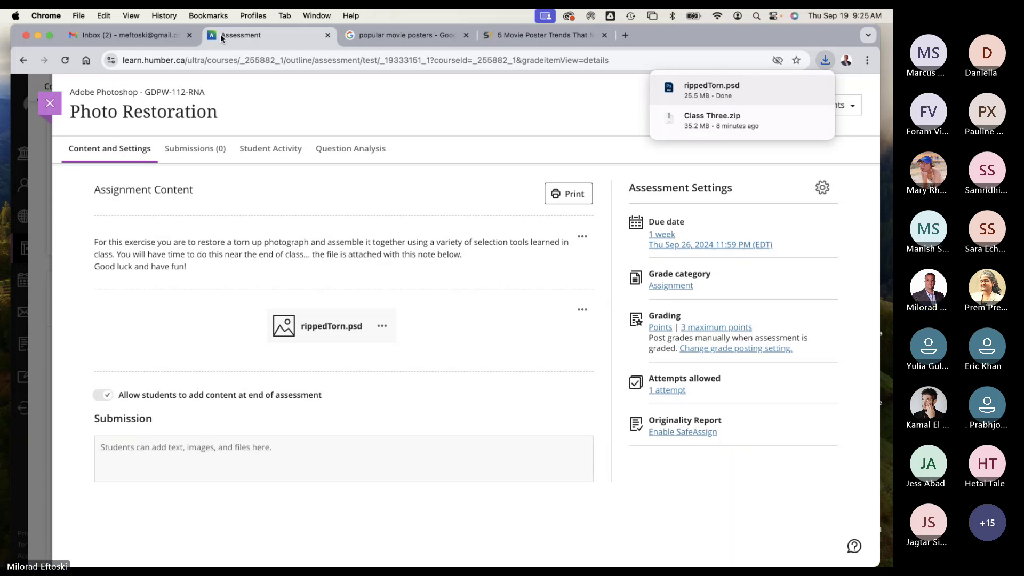
# Step: Close the assignment view and show the course calendar's Due Dates list
pyautogui.click(50, 104)
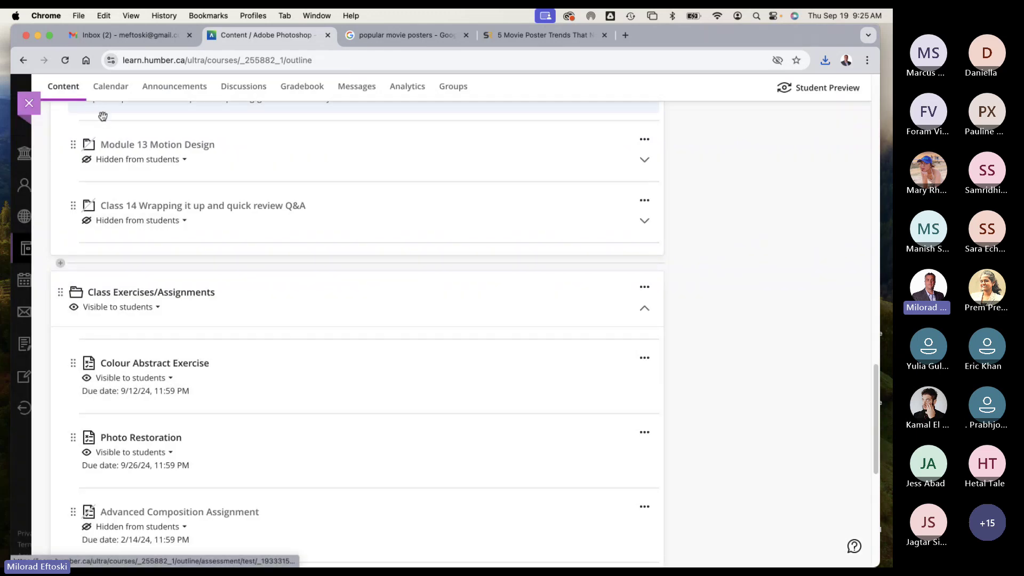
pyautogui.scroll(10, 217, 139)
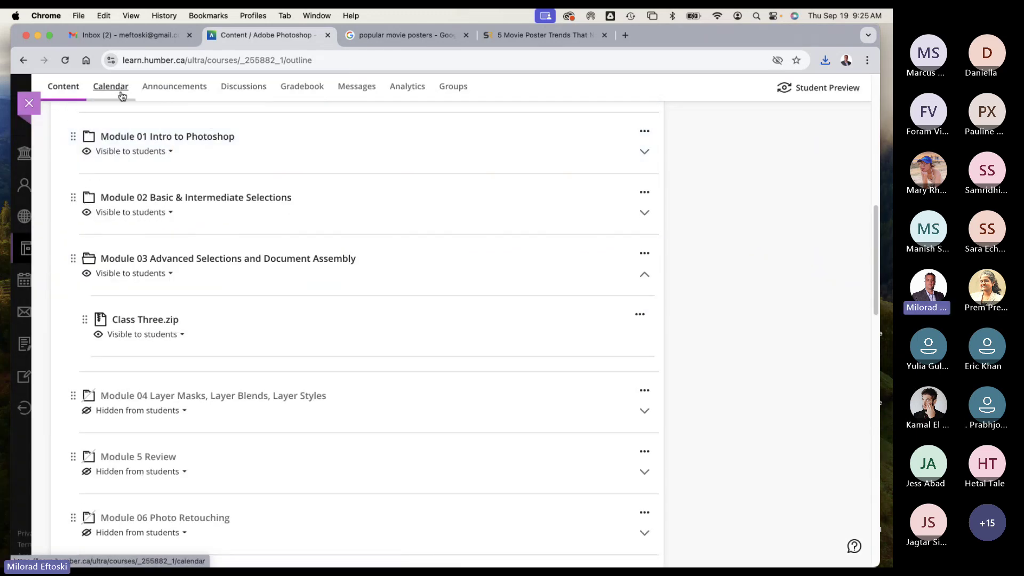
pyautogui.click(120, 94)
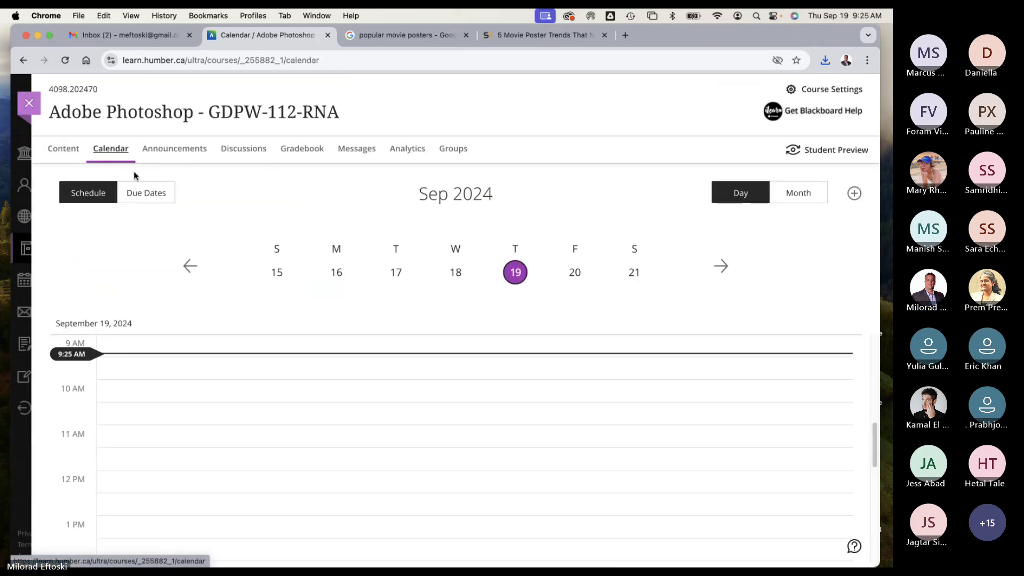
pyautogui.click(142, 191)
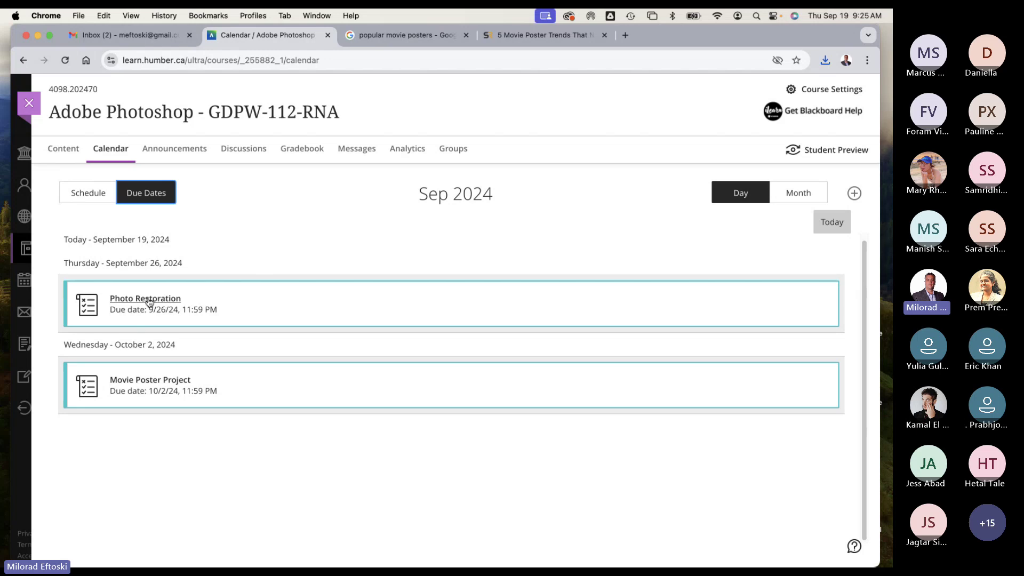
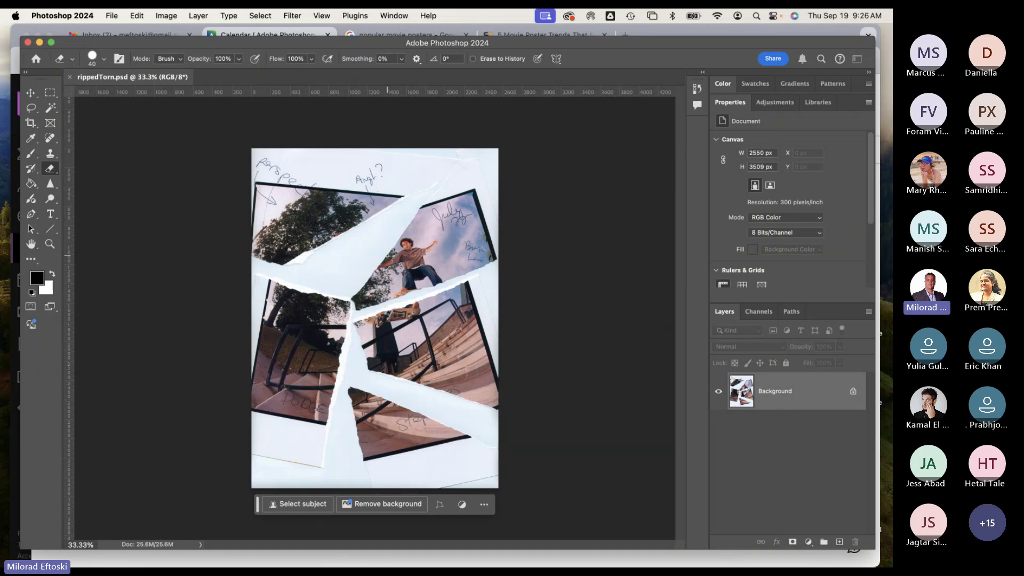
# Step: Close rippedTorn.psd, then minimise Photoshop and Chrome to reveal the desktop
pyautogui.click(70, 76)
pyautogui.click(40, 43)
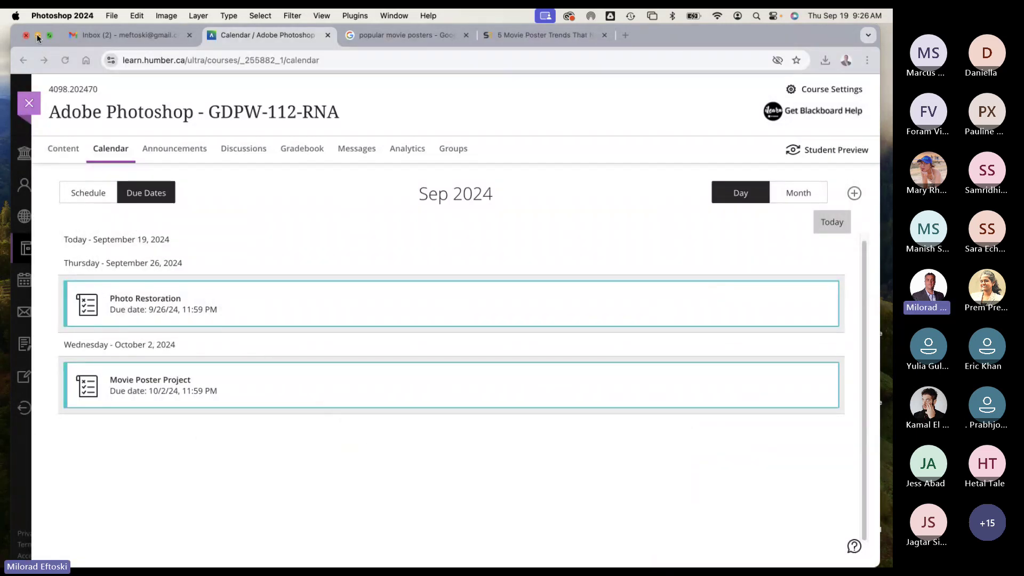
pyautogui.click(37, 35)
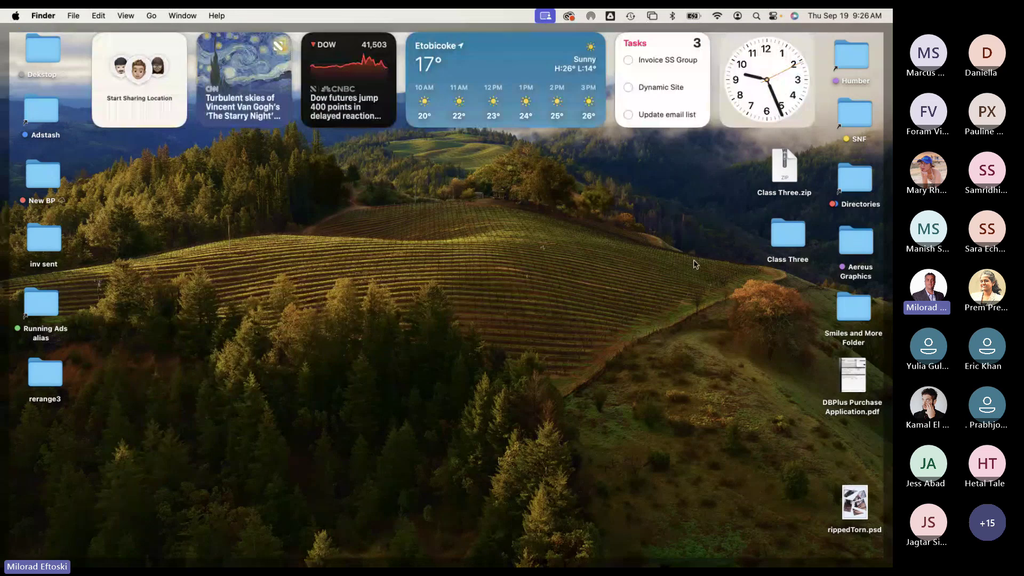
# Step: Open and close the Class Three folder, then tidy the desktop icons
pyautogui.doubleClick(775, 245)
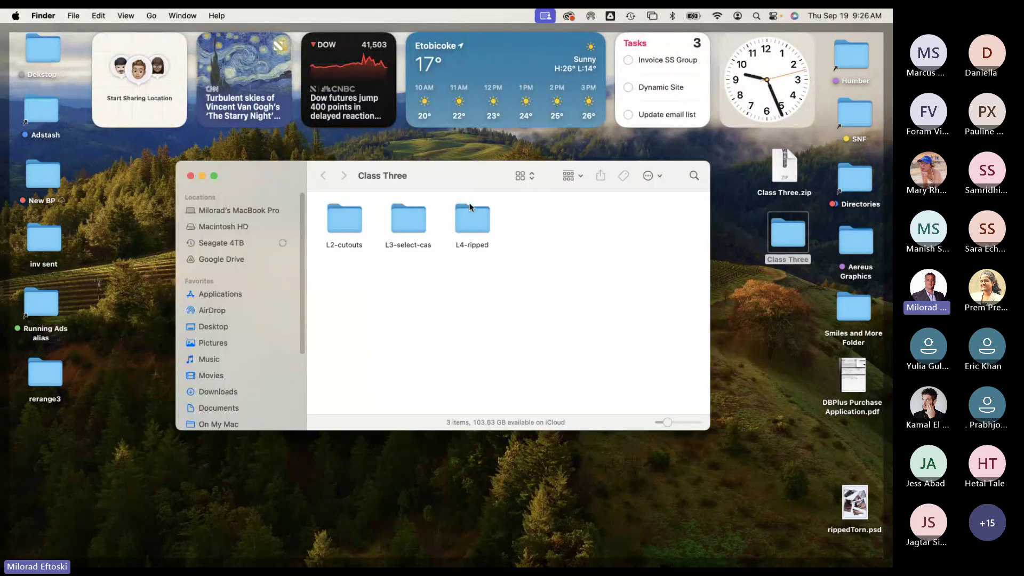
pyautogui.moveTo(457, 182); pyautogui.dragTo(432, 185)
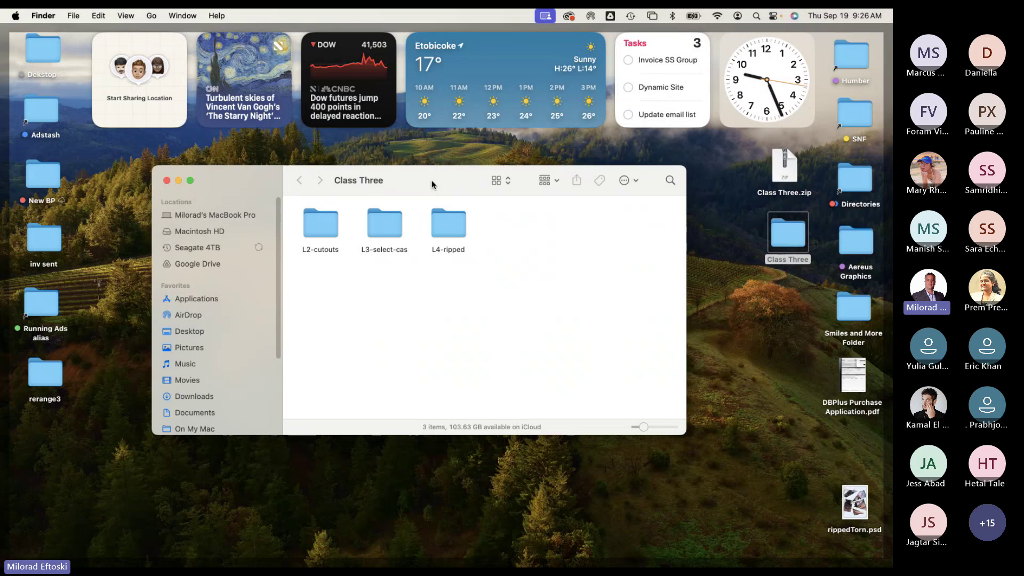
pyautogui.click(167, 180)
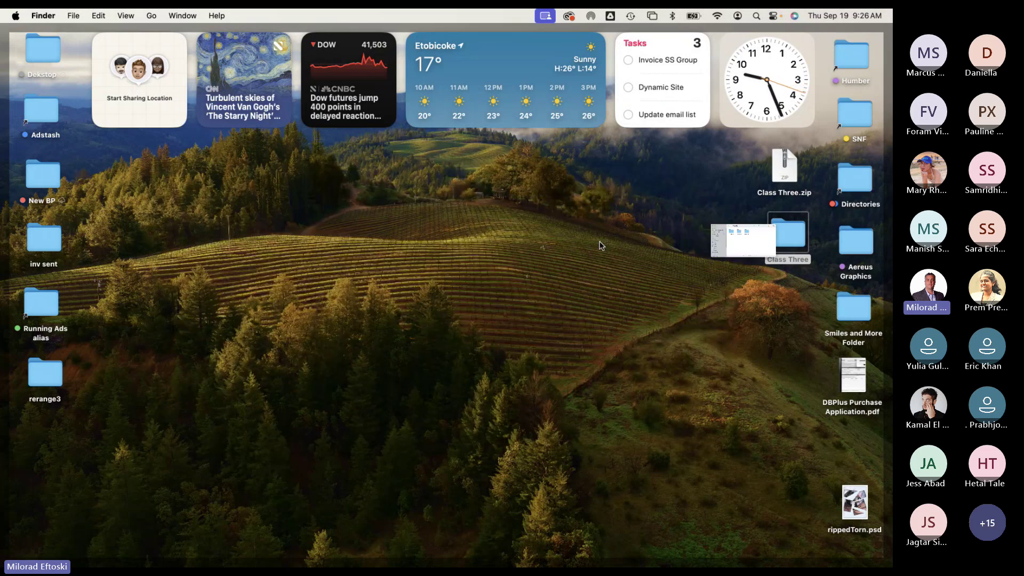
pyautogui.click(783, 174)
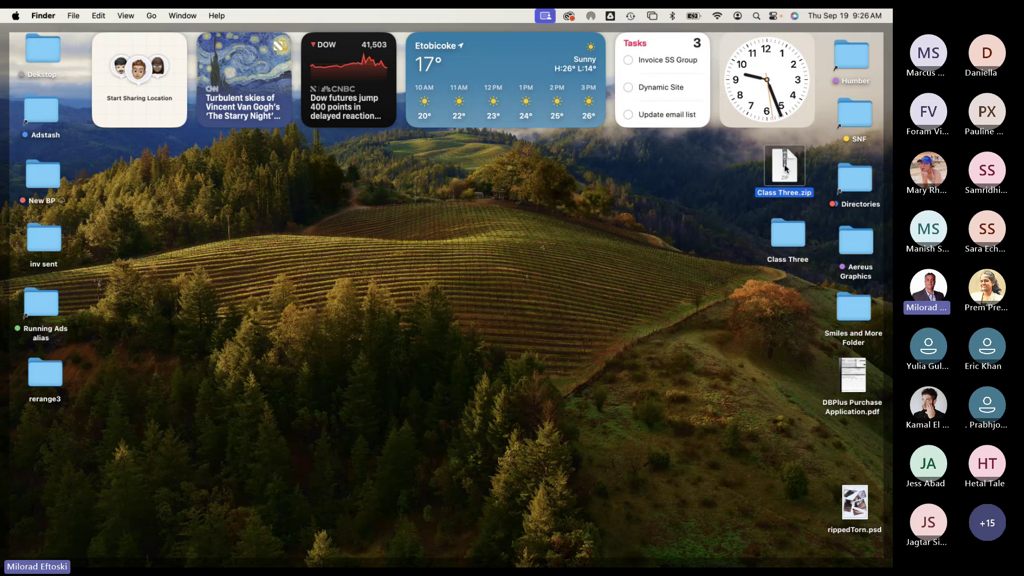
pyautogui.click(746, 176)
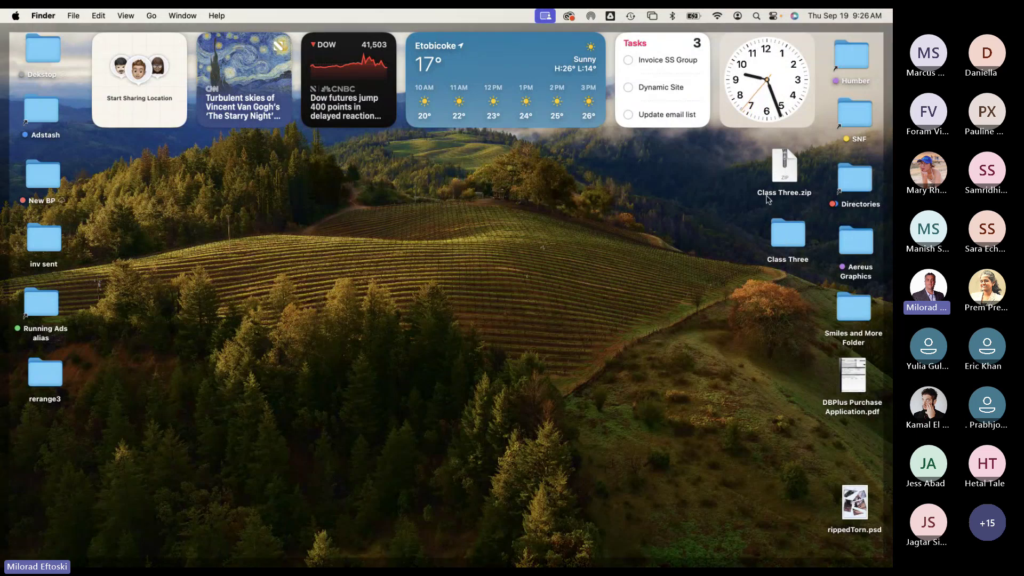
pyautogui.click(780, 175)
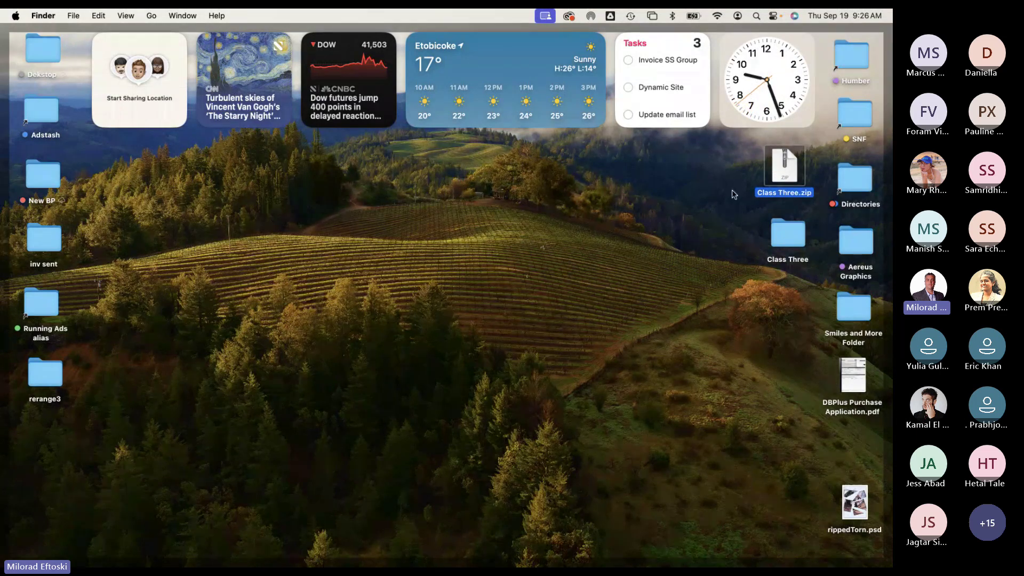
pyautogui.moveTo(787, 251)
pyautogui.mouseDown()
pyautogui.moveTo(777, 258)
pyautogui.moveTo(784, 236)
pyautogui.mouseUp()
pyautogui.click(784, 170)
pyautogui.click(726, 199)
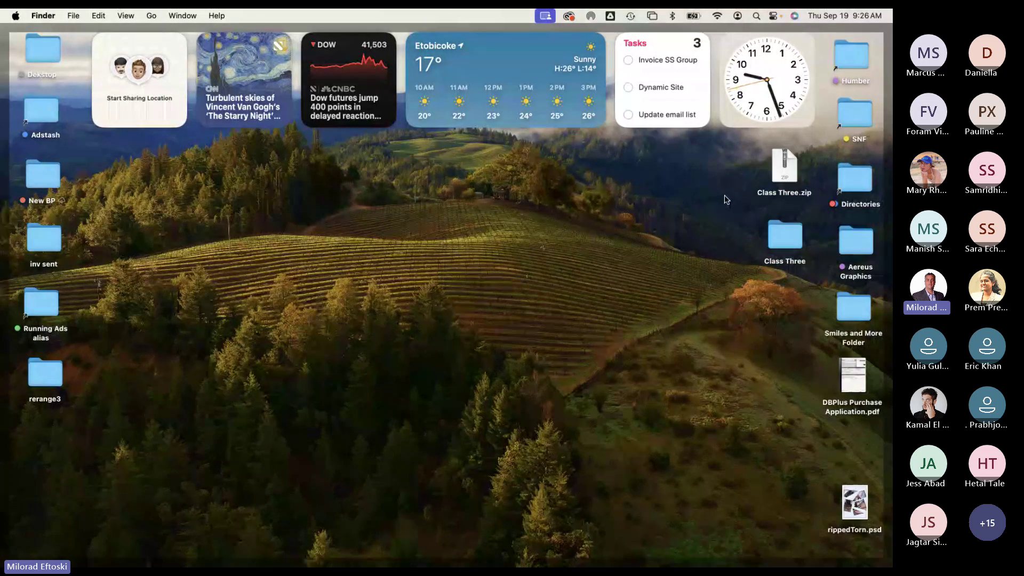
# Step: Trash Class Three.zip, move the Class Three folder into its spot, and preview rippedTorn.psd
pyautogui.click(777, 165)
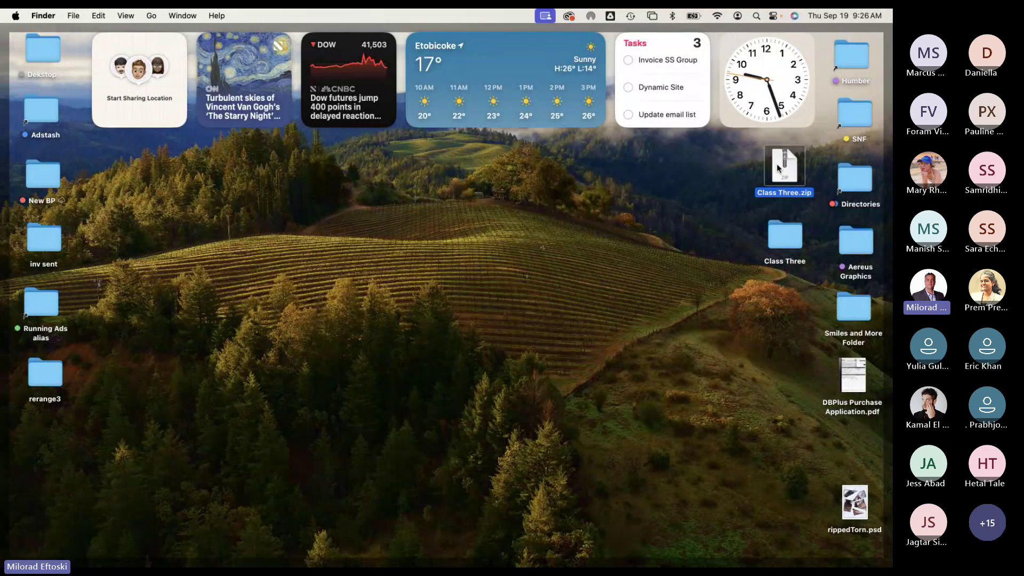
pyautogui.moveTo(776, 164); pyautogui.dragTo(865, 545)
pyautogui.moveTo(783, 230); pyautogui.dragTo(784, 166)
pyautogui.moveTo(854, 502); pyautogui.dragTo(790, 238)
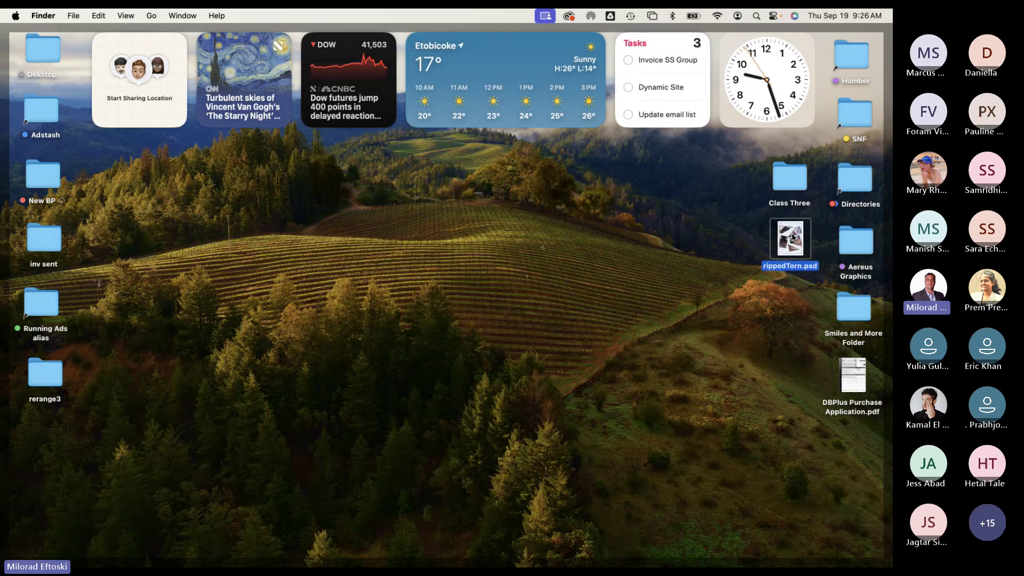
pyautogui.press('space')
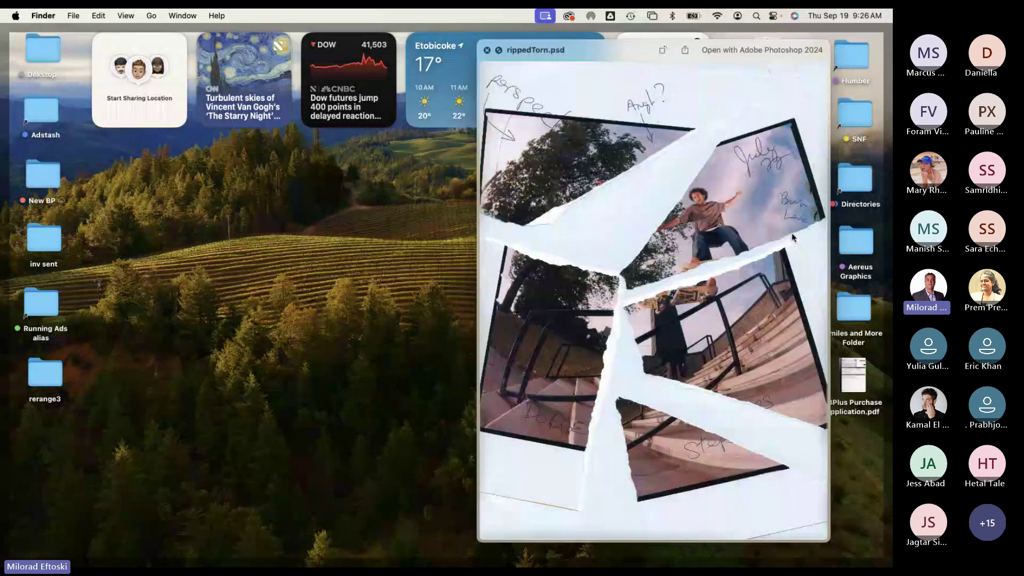
pyautogui.press('space')
# Step: Open Class Three > L2-cutouts and select the cc-cutouts.pdf handout
pyautogui.click(788, 178)
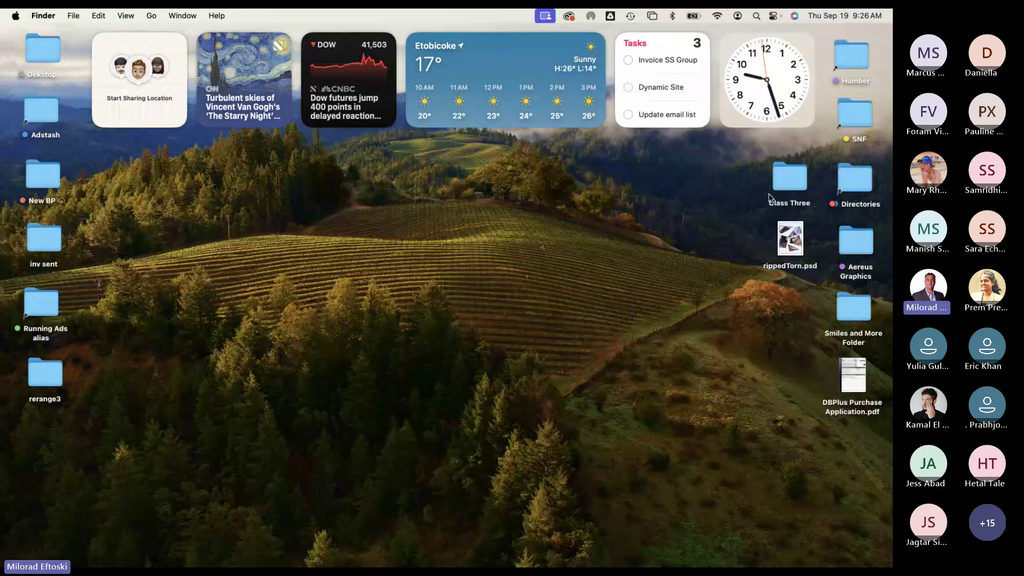
pyautogui.doubleClick(788, 178)
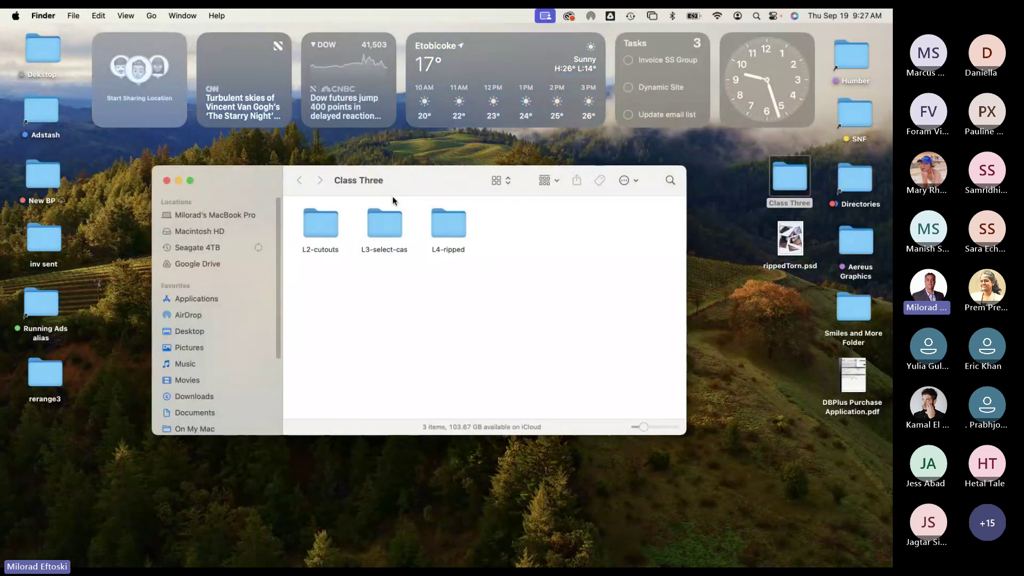
pyautogui.moveTo(429, 173); pyautogui.dragTo(424, 187)
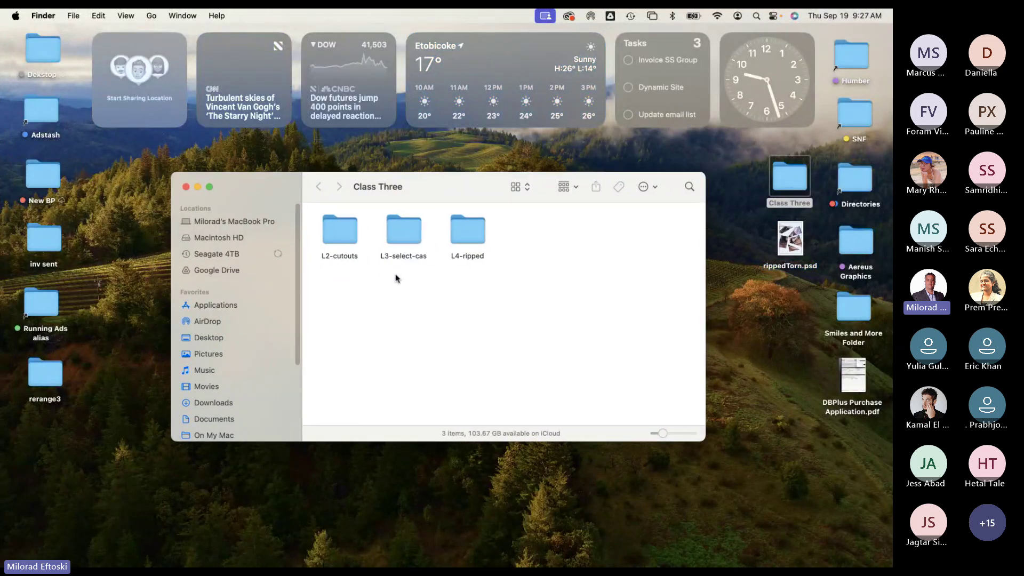
pyautogui.doubleClick(339, 236)
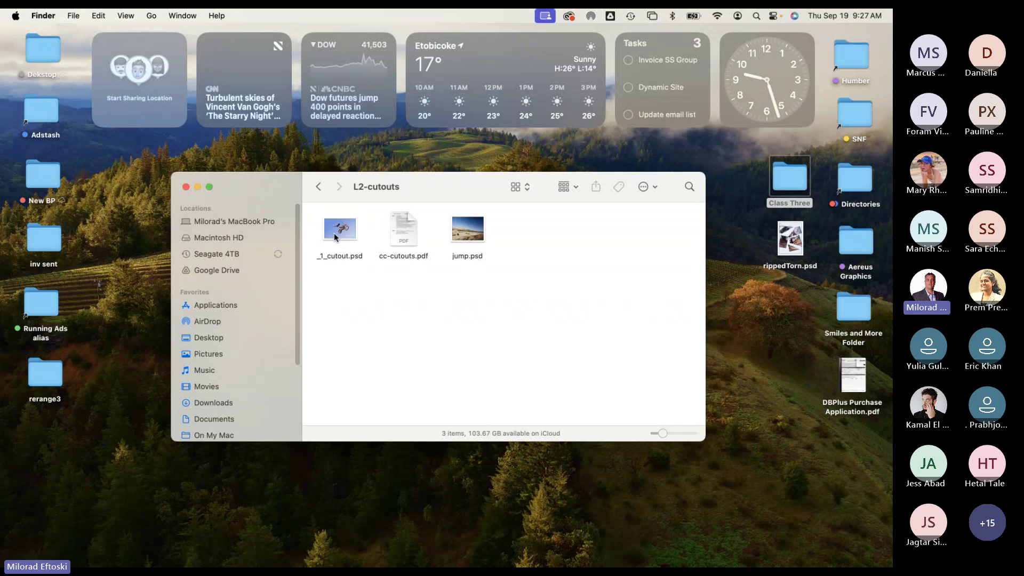
pyautogui.click(407, 231)
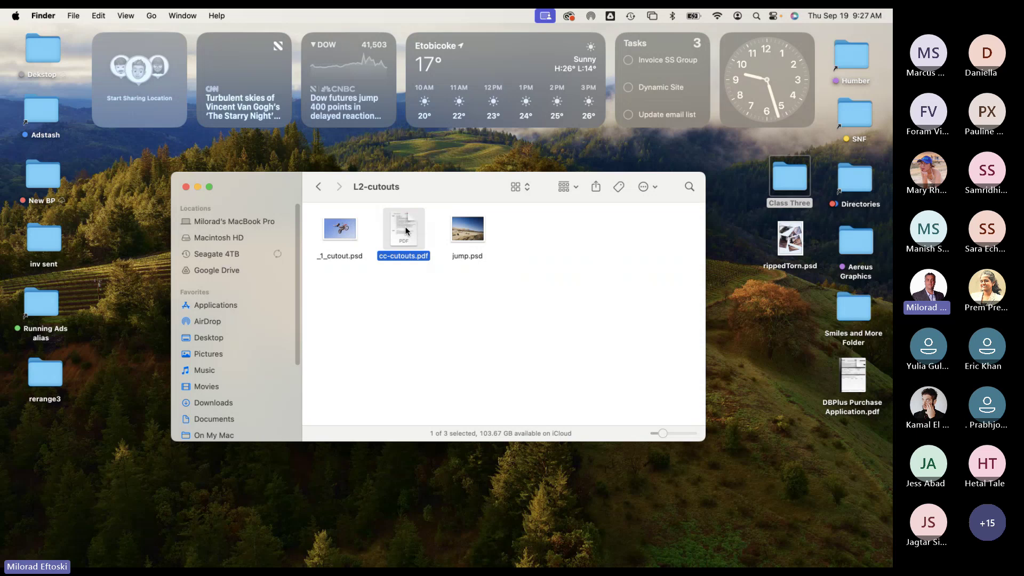
# Step: Open cc-cutouts.pdf in Acrobat and read through the Isolating an Image (Cutout) steps
pyautogui.doubleClick(406, 231)
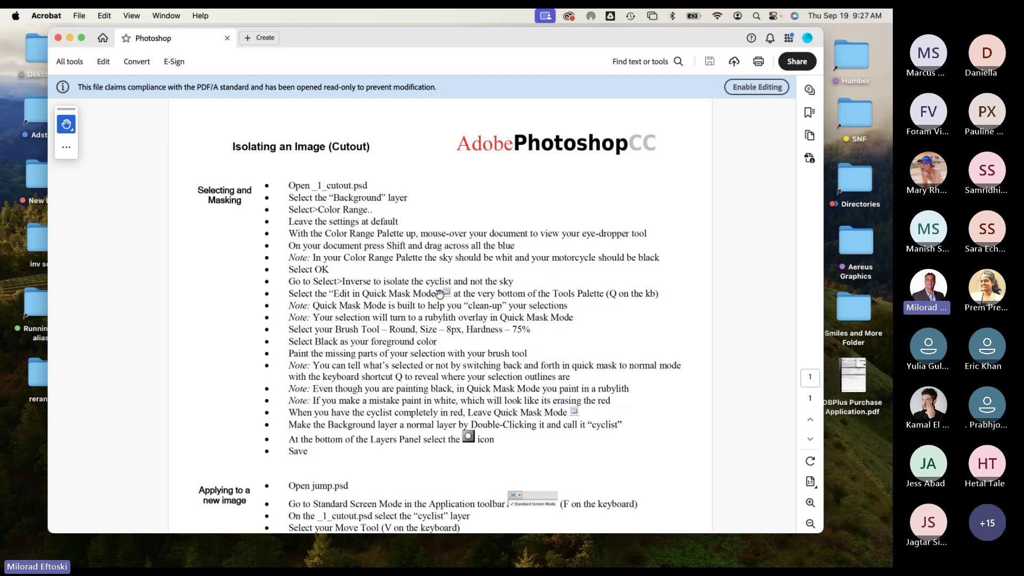
pyautogui.scroll(-2, 495, 339)
pyautogui.scroll(-5, 494, 339)
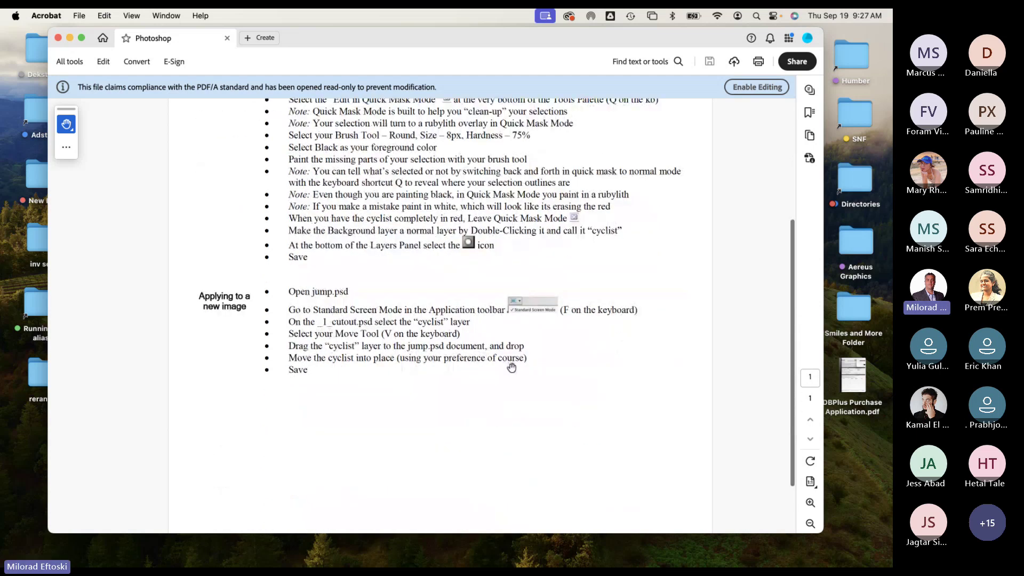
pyautogui.scroll(3, 431, 255)
pyautogui.scroll(2, 444, 363)
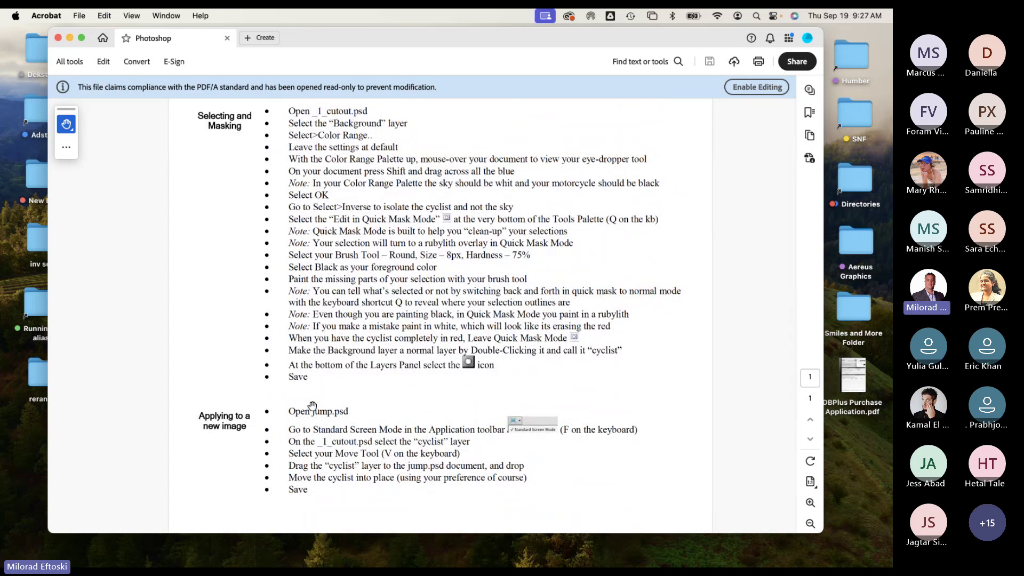
pyautogui.scroll(3, 314, 282)
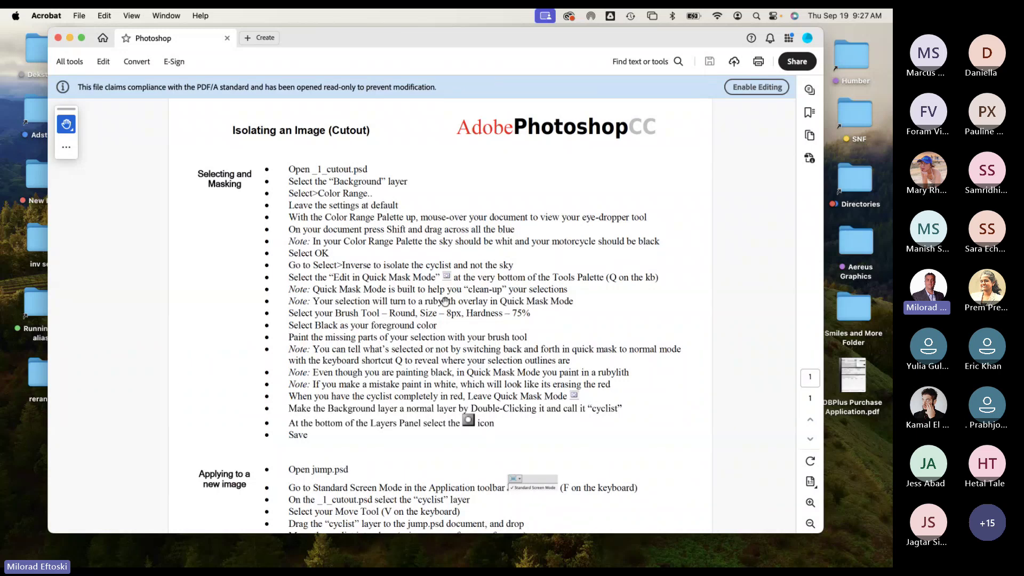
pyautogui.scroll(-1, 445, 301)
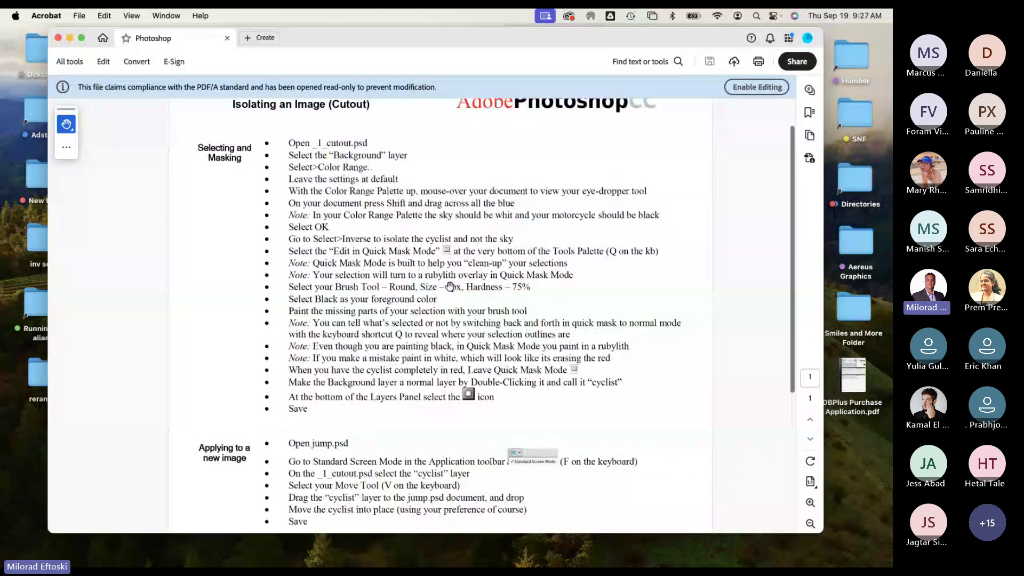
pyautogui.scroll(1, 434, 276)
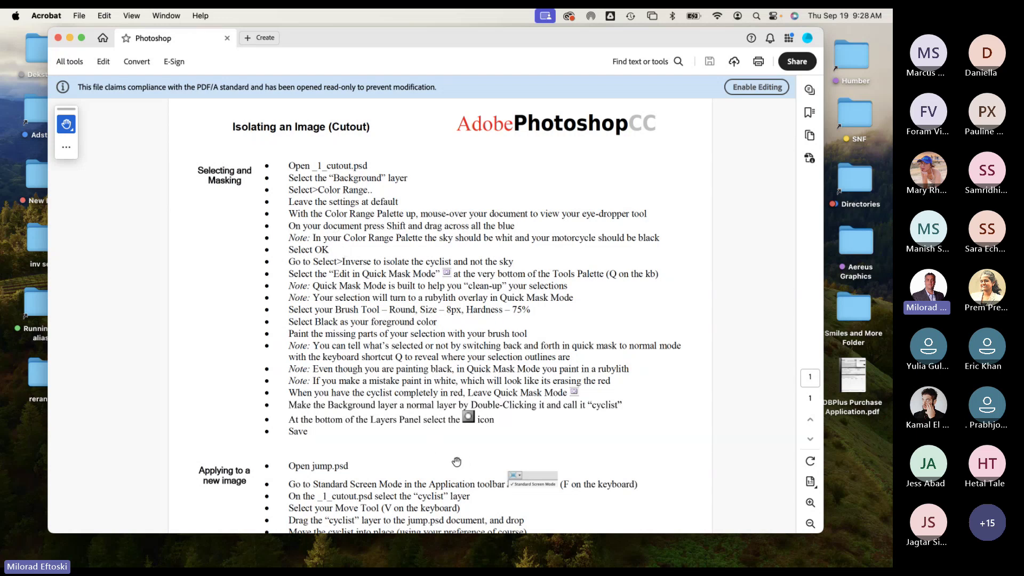
pyautogui.scroll(-2, 454, 384)
pyautogui.scroll(-3, 454, 385)
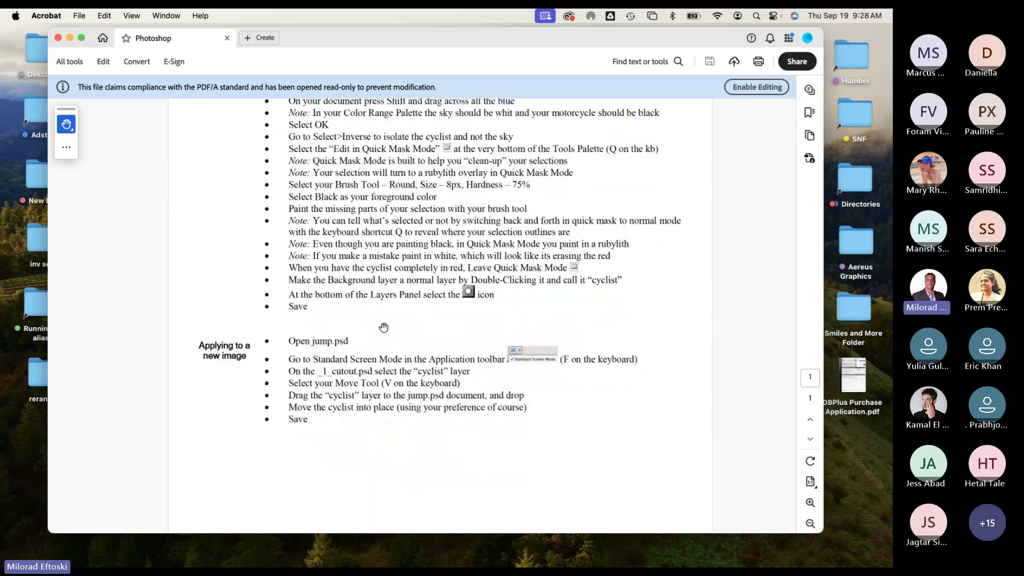
pyautogui.scroll(2, 376, 329)
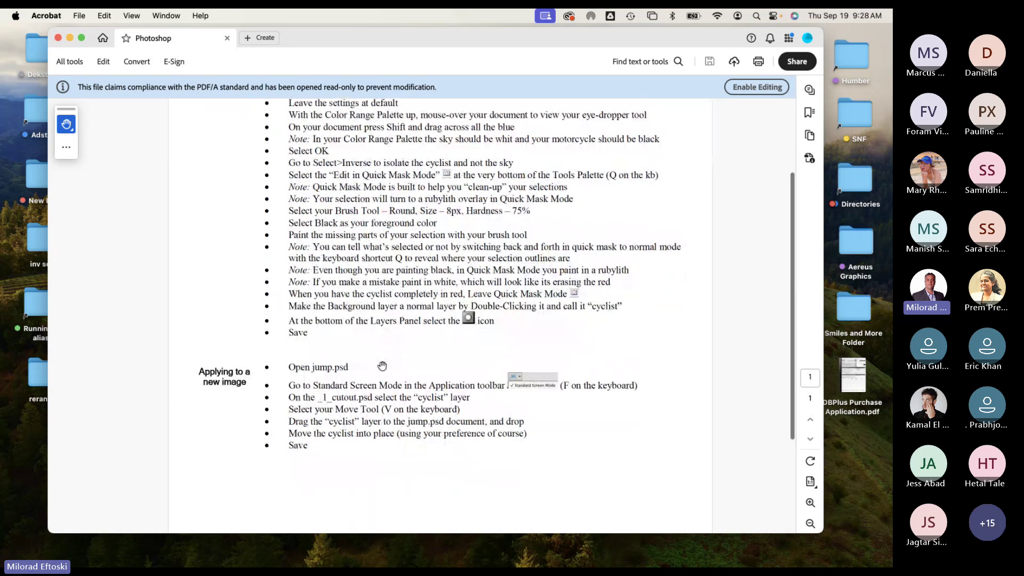
pyautogui.scroll(5, 379, 360)
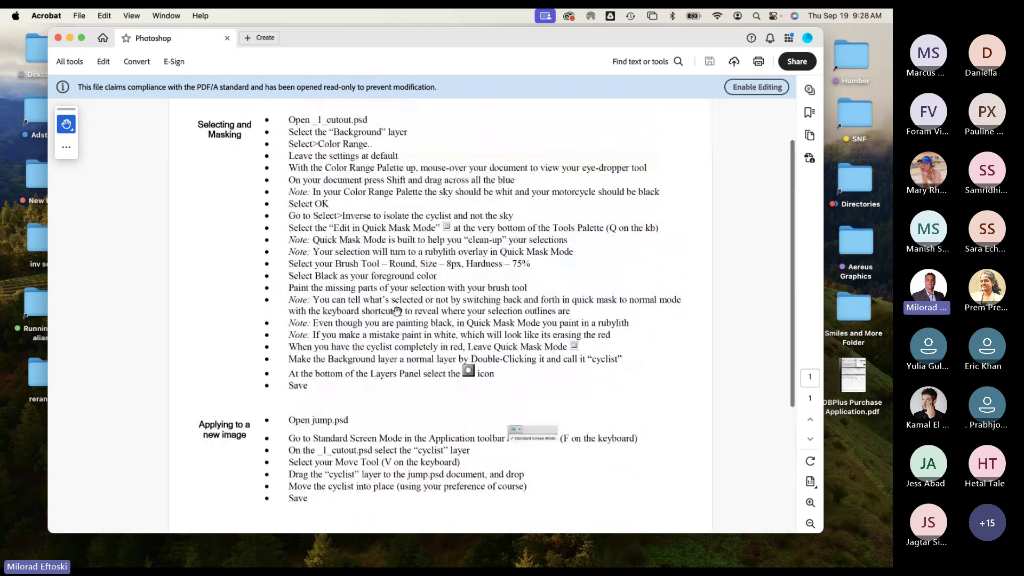
pyautogui.scroll(-2, 393, 373)
pyautogui.scroll(2, 381, 221)
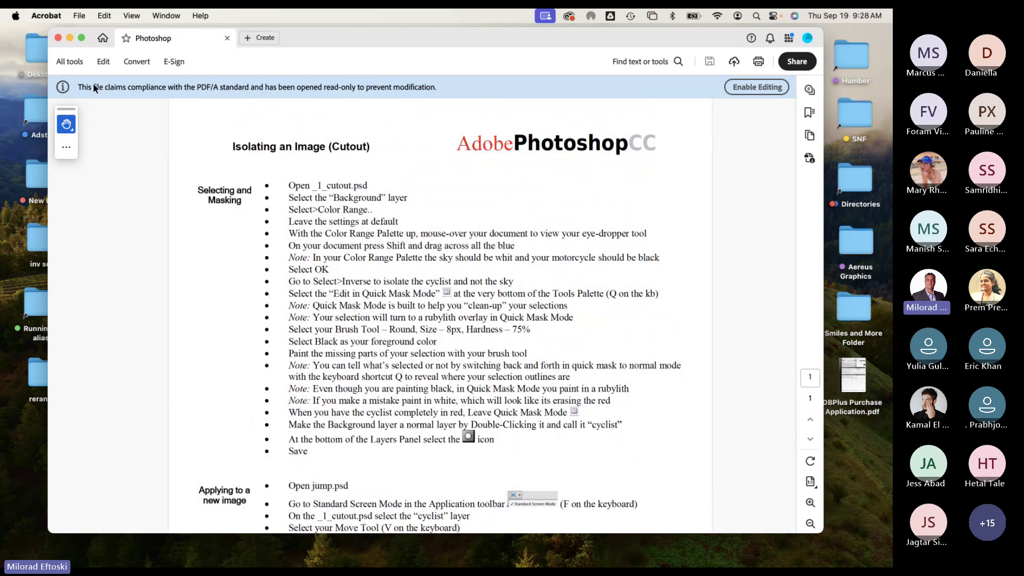
# Step: Close the handout, open _1_cutout.psd from L2-cutouts in Photoshop, then minimise Photoshop
pyautogui.click(58, 38)
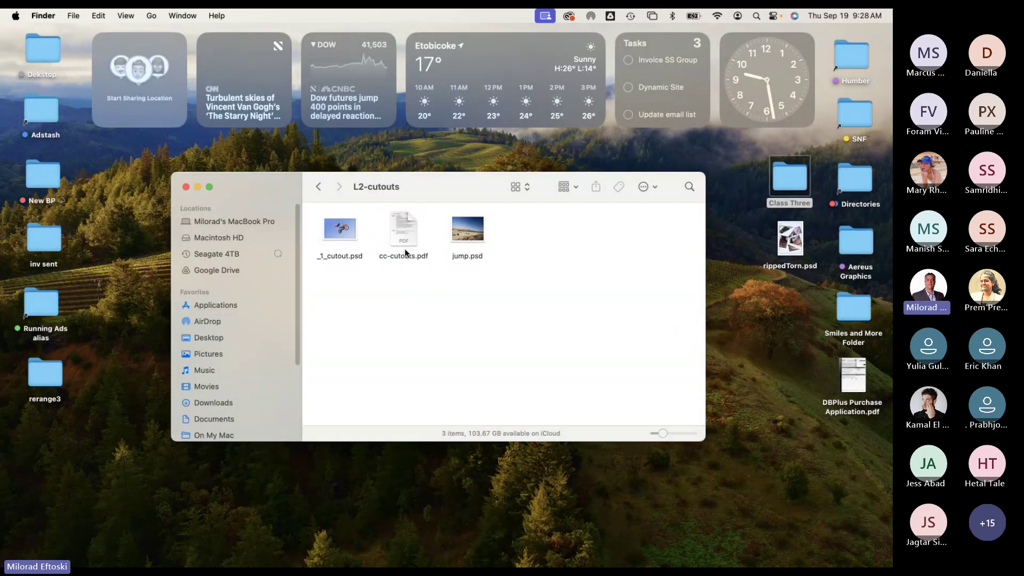
pyautogui.click(341, 230)
pyautogui.click(475, 234)
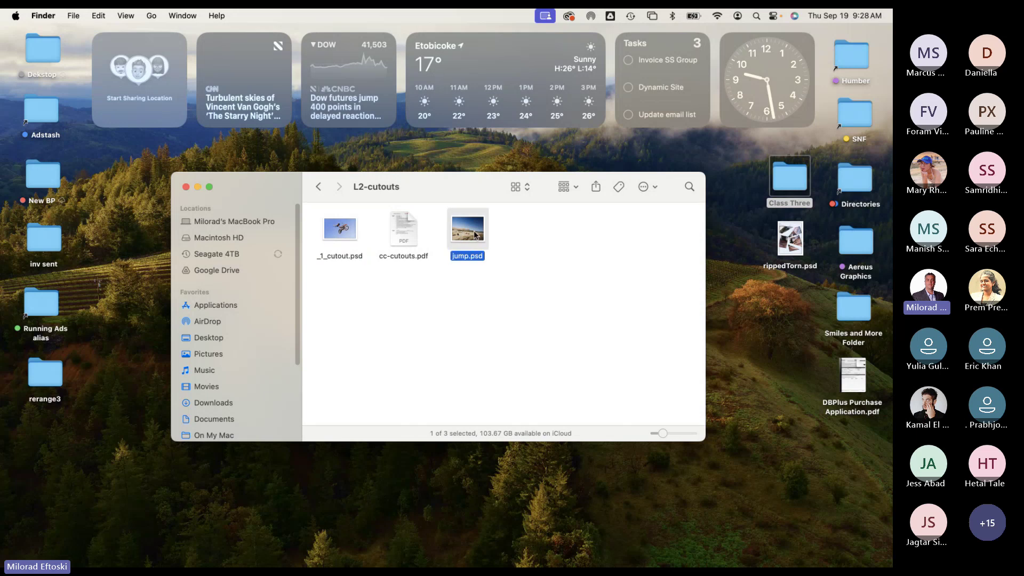
pyautogui.click(430, 288)
pyautogui.click(360, 260)
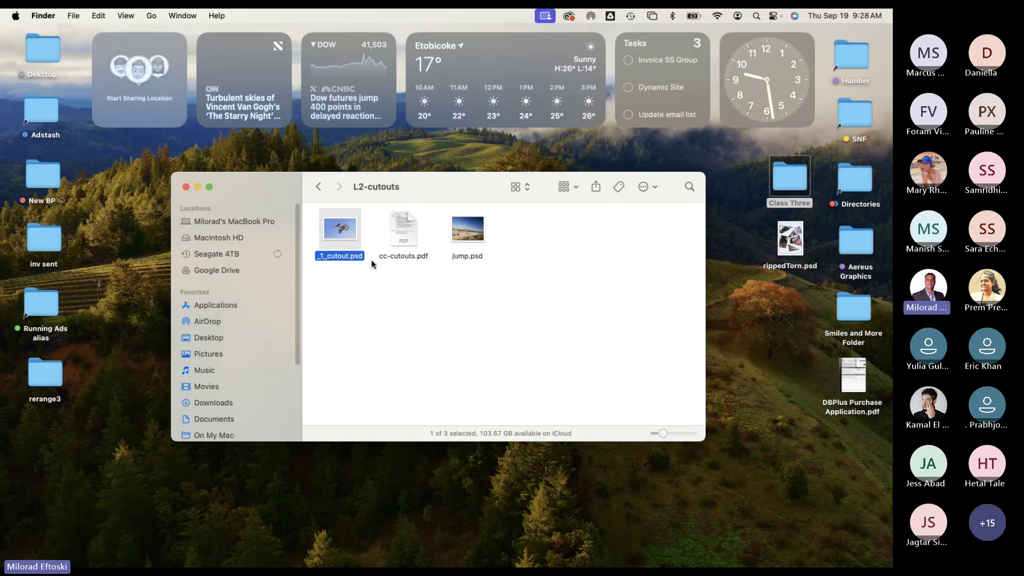
pyautogui.click(472, 237)
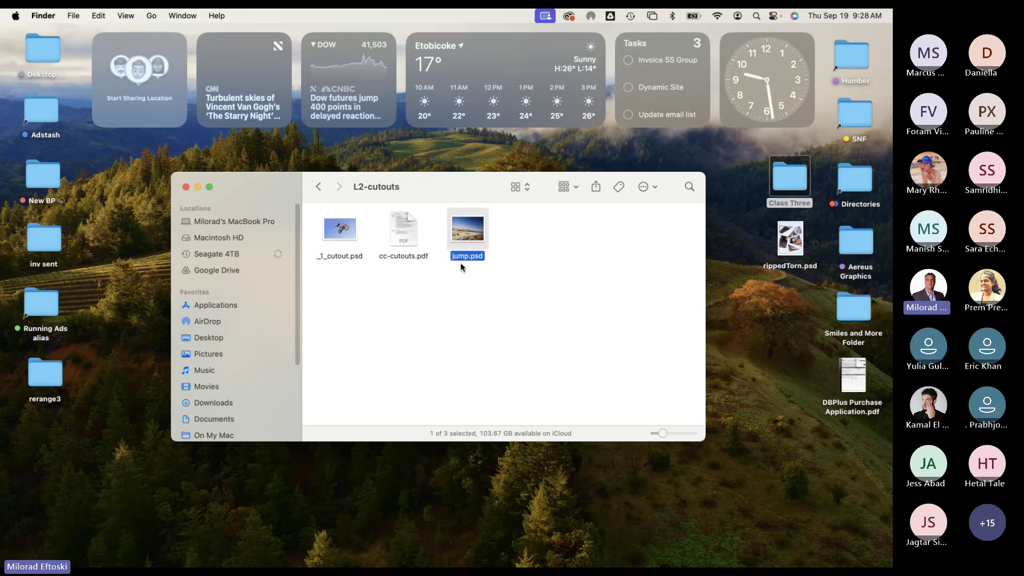
pyautogui.click(516, 279)
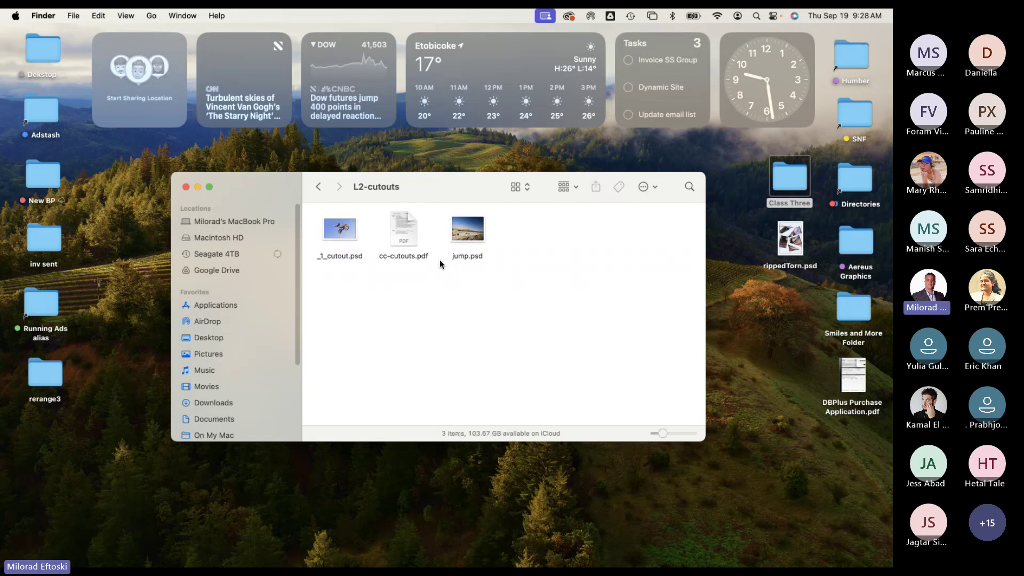
pyautogui.doubleClick(343, 230)
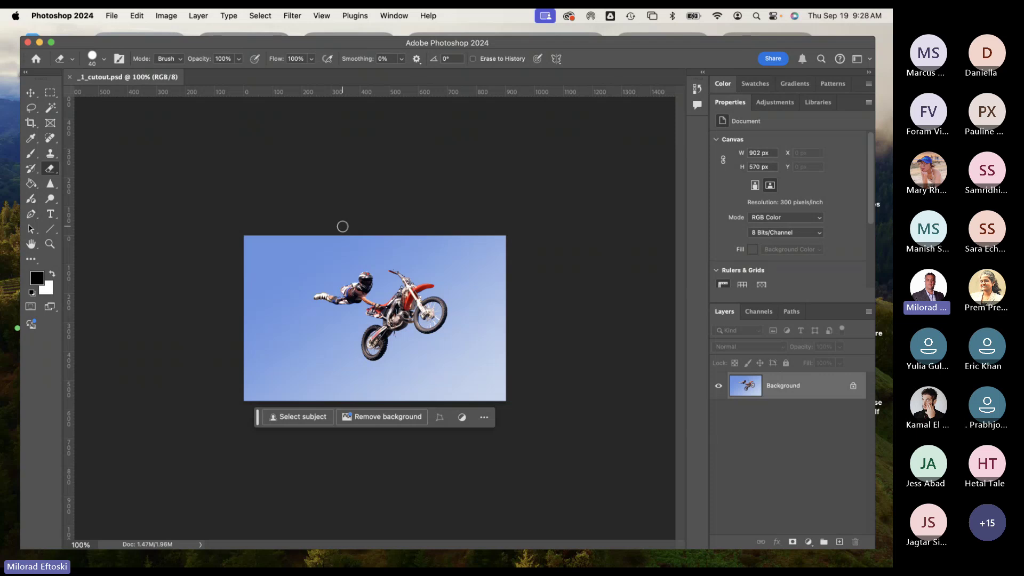
pyautogui.click(39, 42)
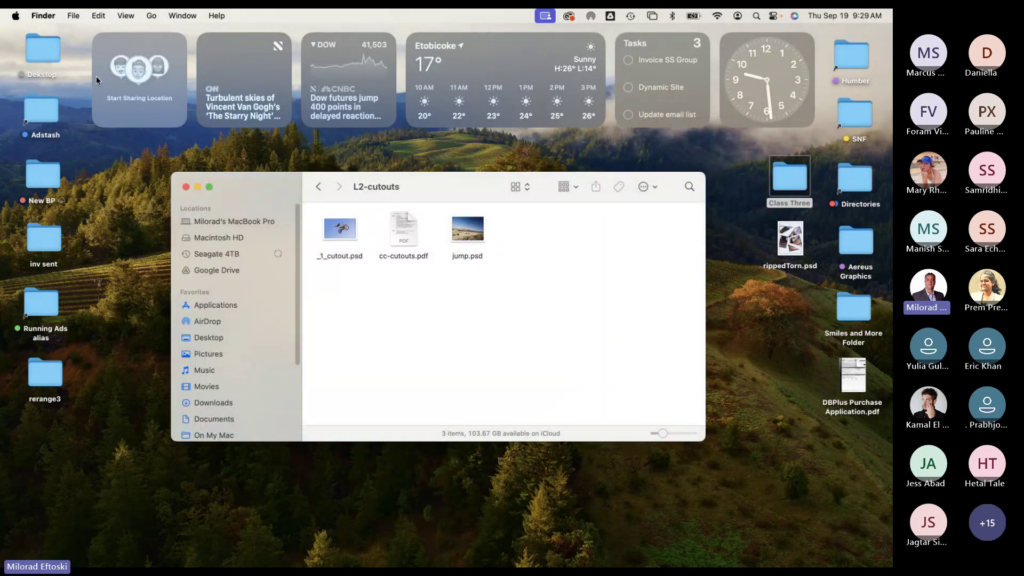
# Step: Open Dekstop > Drenchit and preview the ocean water texture image in Preview
pyautogui.doubleClick(44, 49)
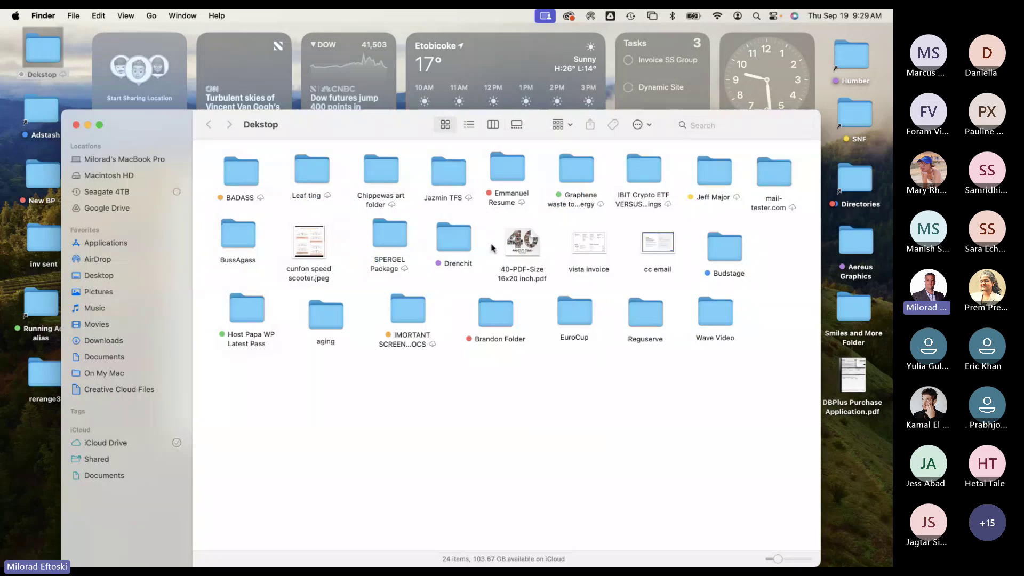
pyautogui.doubleClick(453, 250)
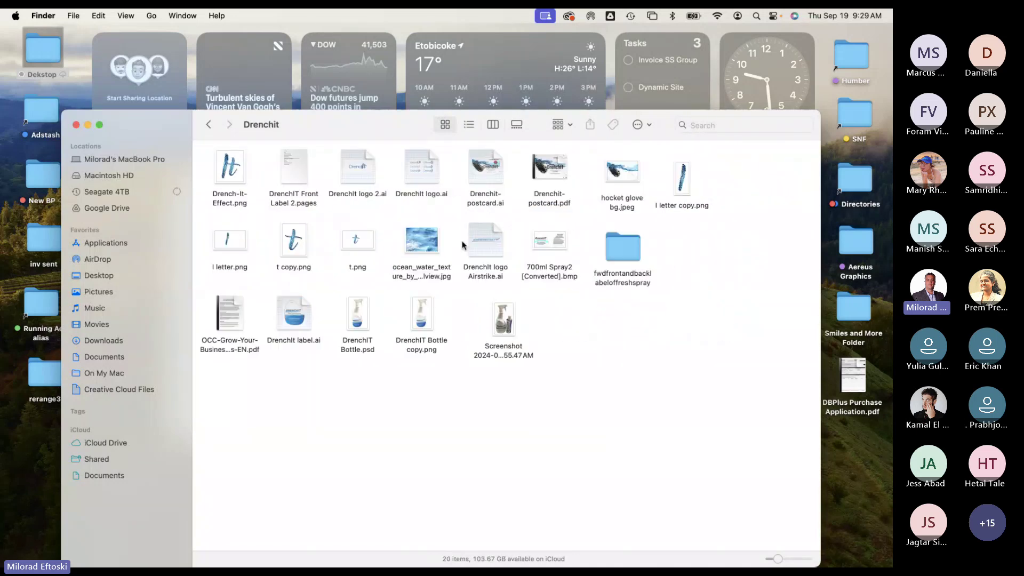
pyautogui.doubleClick(421, 238)
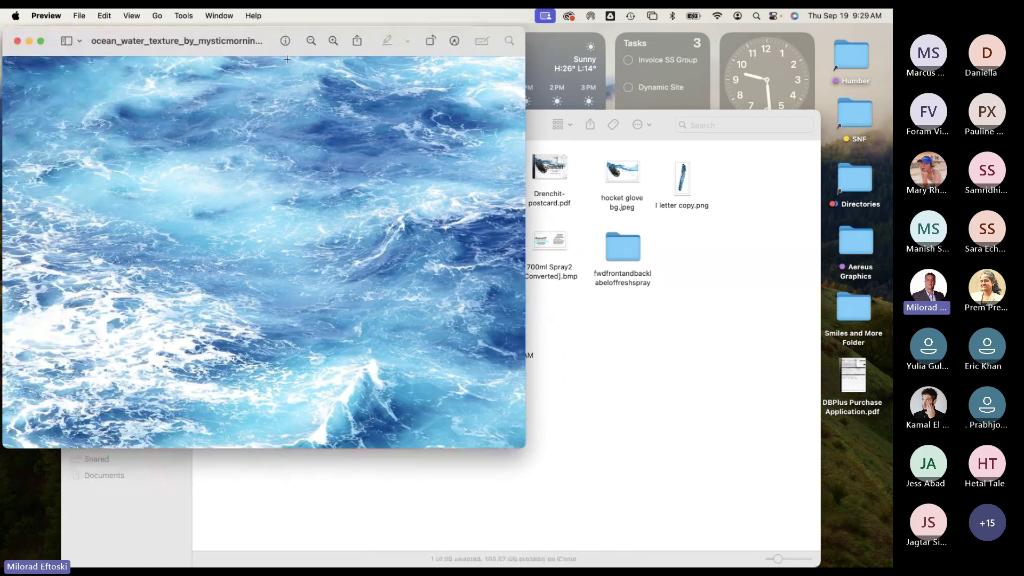
pyautogui.moveTo(237, 52); pyautogui.dragTo(359, 78)
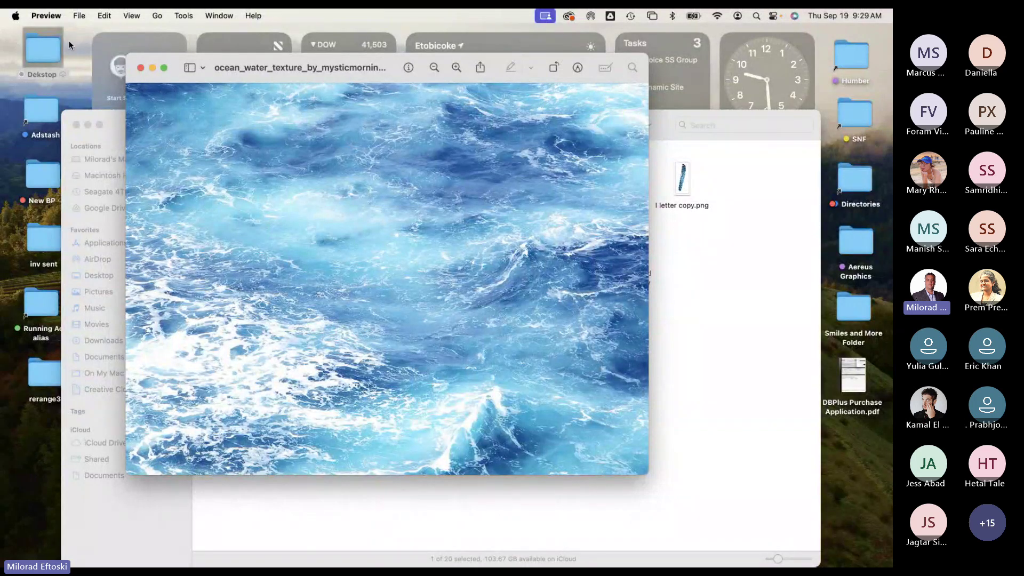
pyautogui.click(46, 15)
pyautogui.click(46, 14)
pyautogui.moveTo(191, 82); pyautogui.dragTo(187, 86)
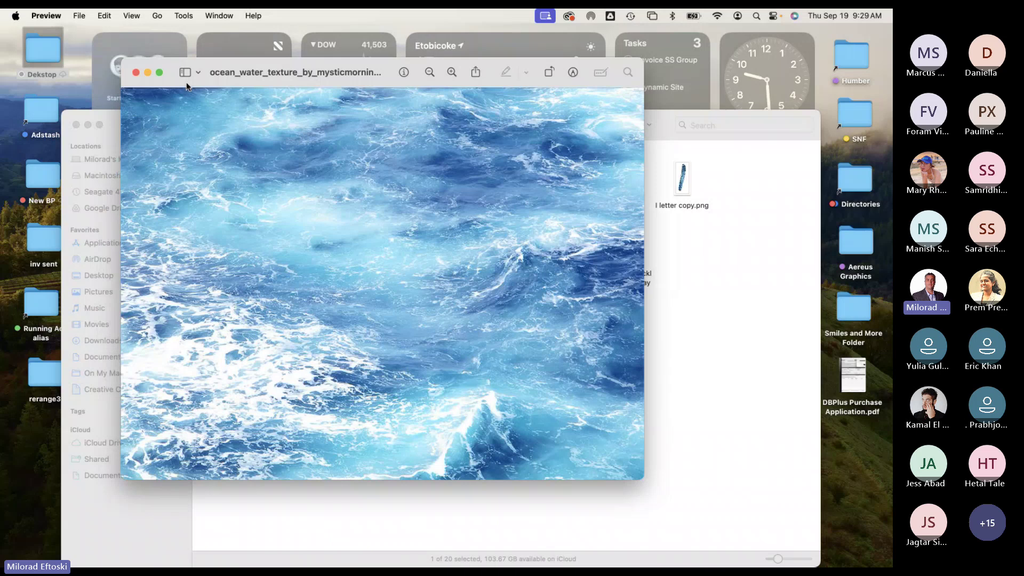
pyautogui.click(136, 73)
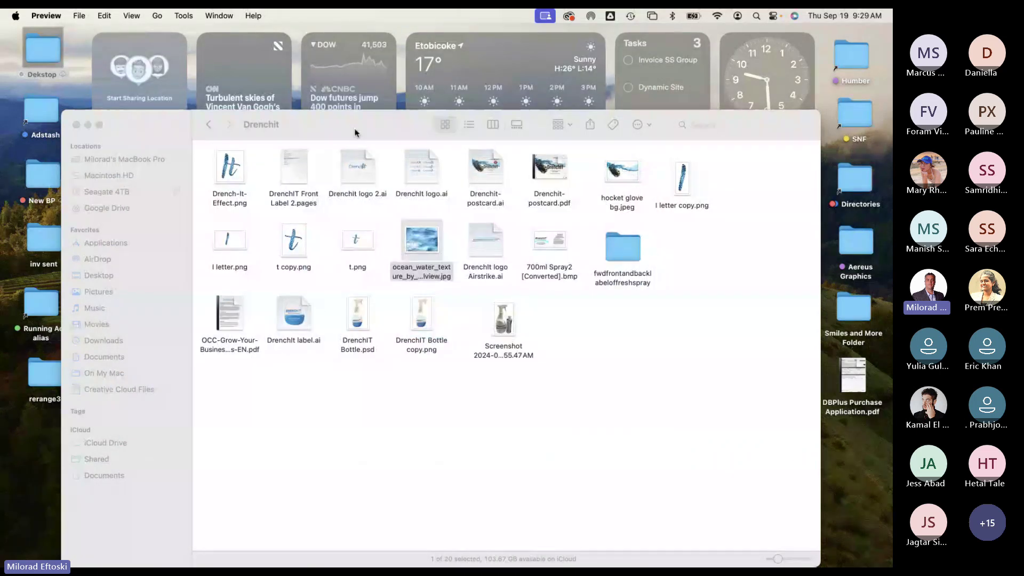
# Step: Open the ocean water texture jpg with Adobe Photoshop 2024
pyautogui.moveTo(355, 131); pyautogui.dragTo(360, 88)
pyautogui.click(477, 377)
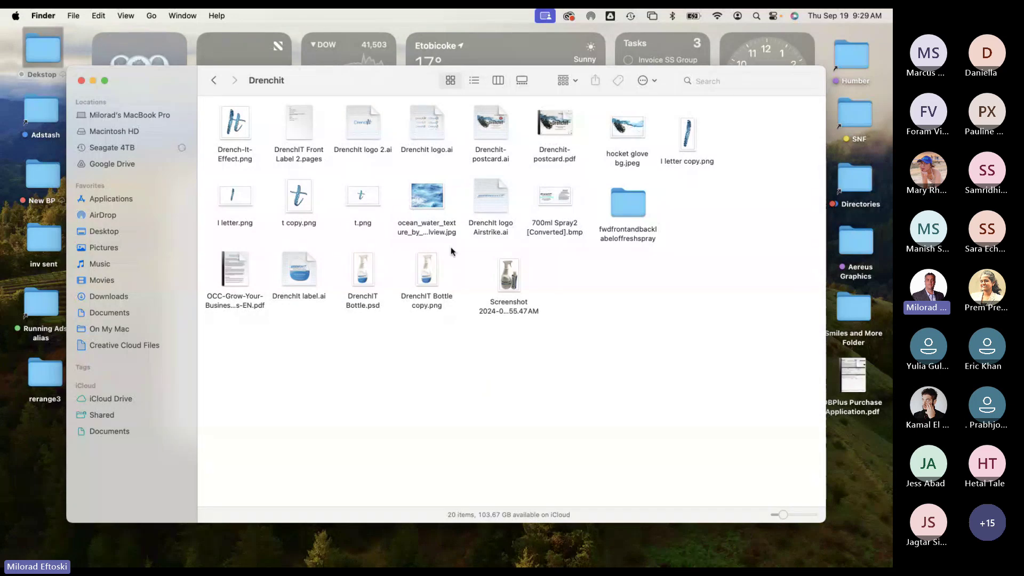
pyautogui.rightClick(431, 204)
pyautogui.moveTo(450, 220)
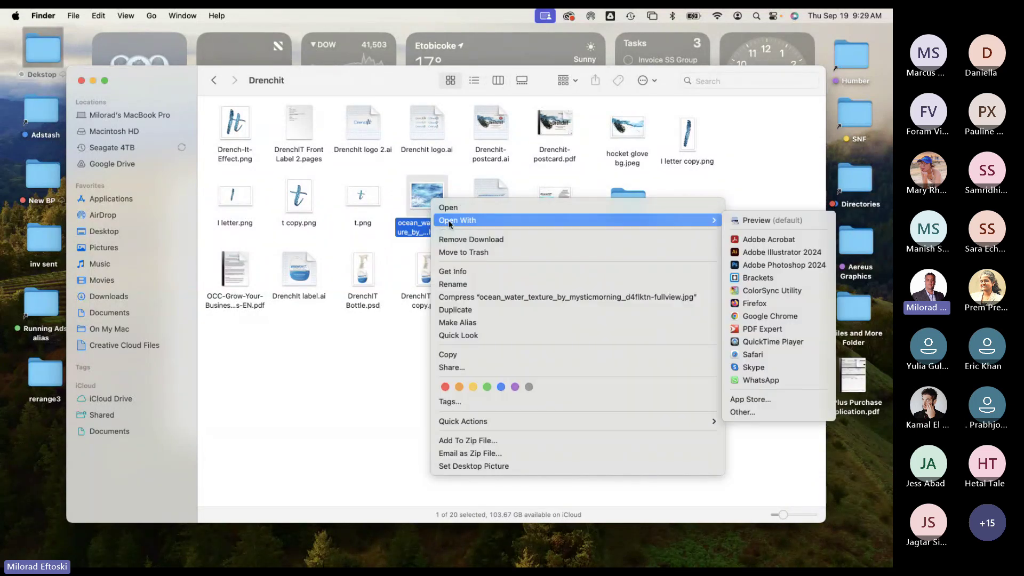
pyautogui.click(743, 268)
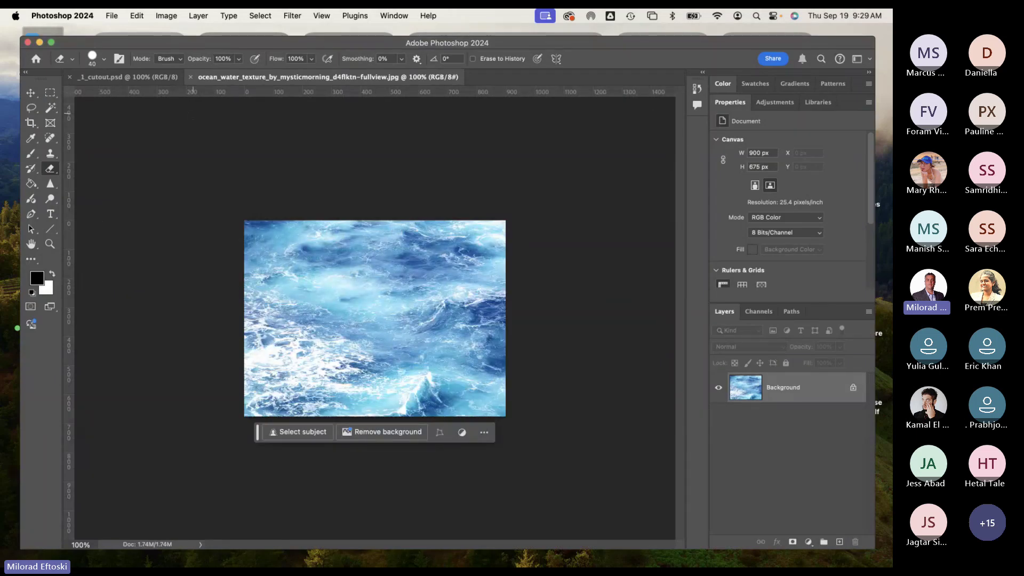
# Step: Close the ocean water texture, zoom _1_cutout.psd to 200%, and minimise Photoshop
pyautogui.click(191, 78)
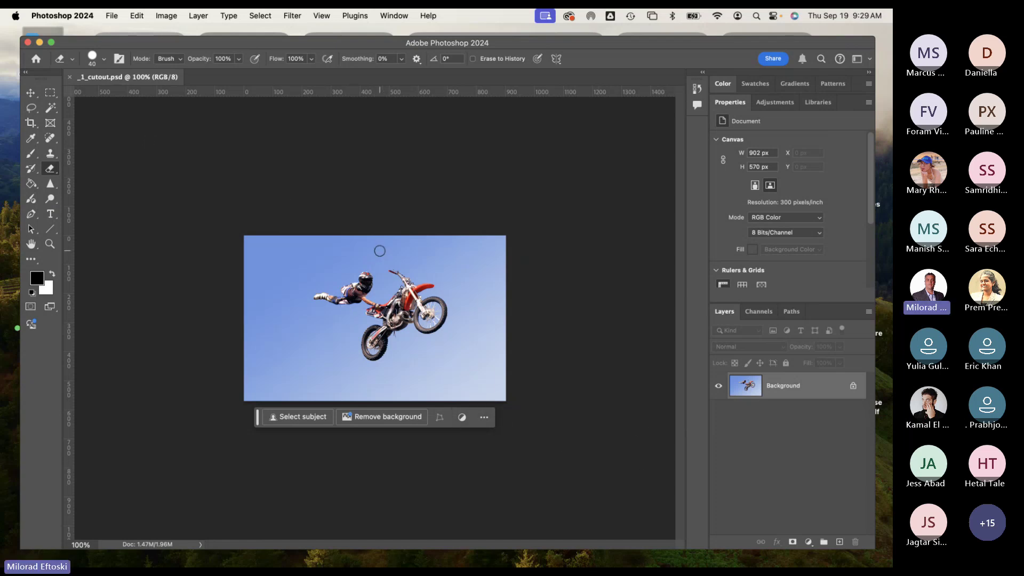
pyautogui.press('super+equal')
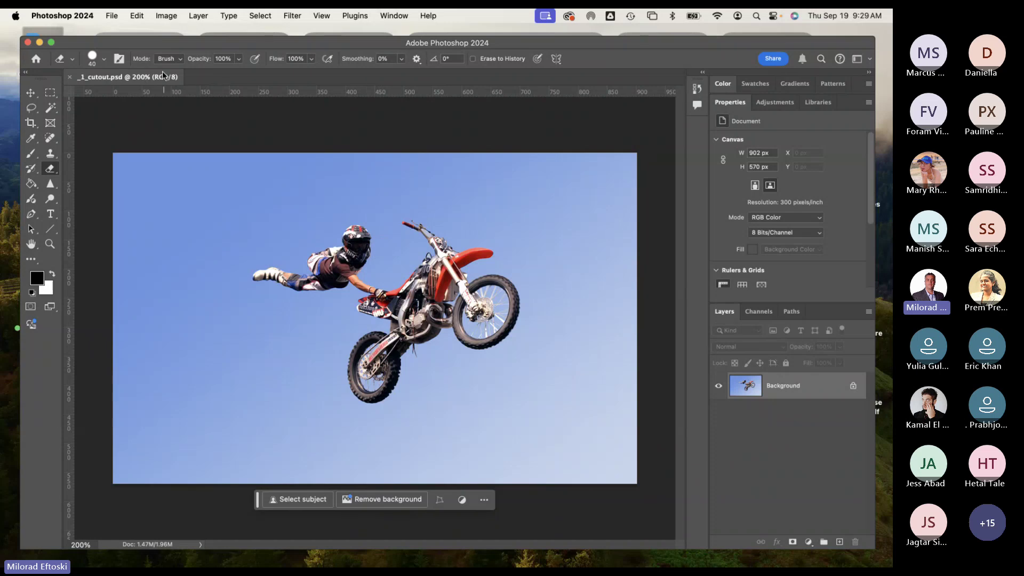
pyautogui.click(39, 43)
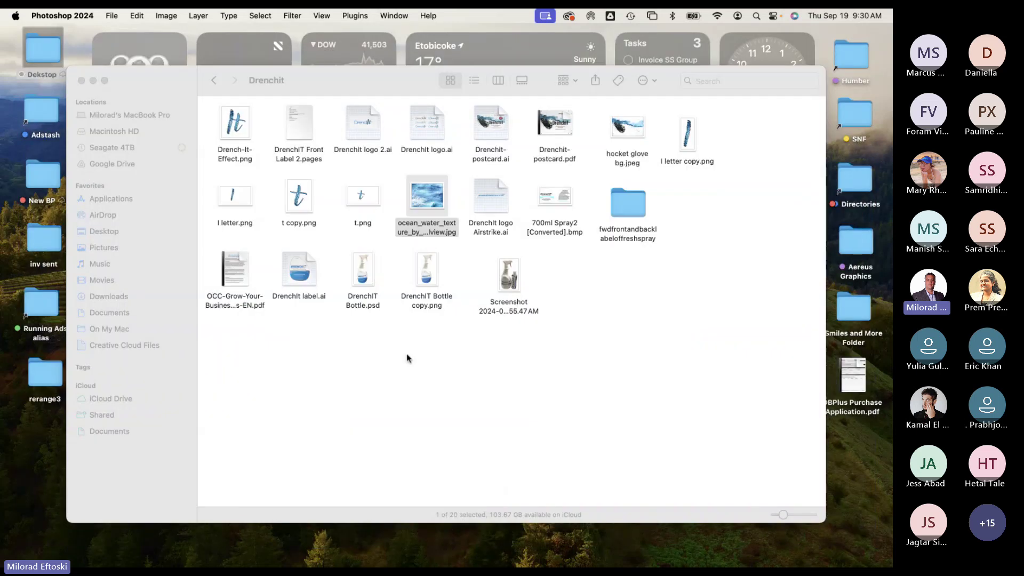
# Step: Close the Dekstop window and open jump.psd from L2-cutouts with Adobe Photoshop 2024
pyautogui.click(213, 81)
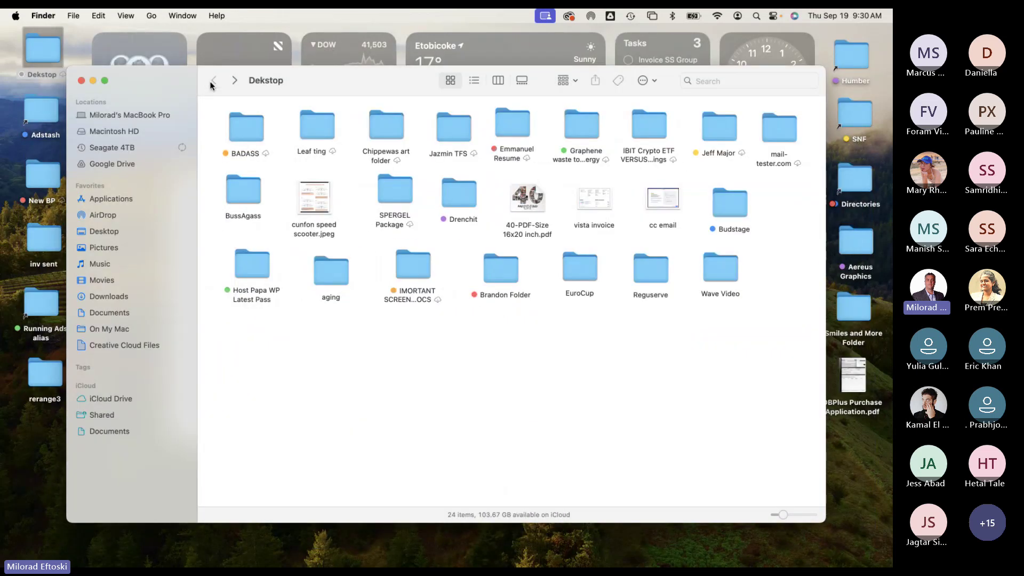
pyautogui.click(82, 80)
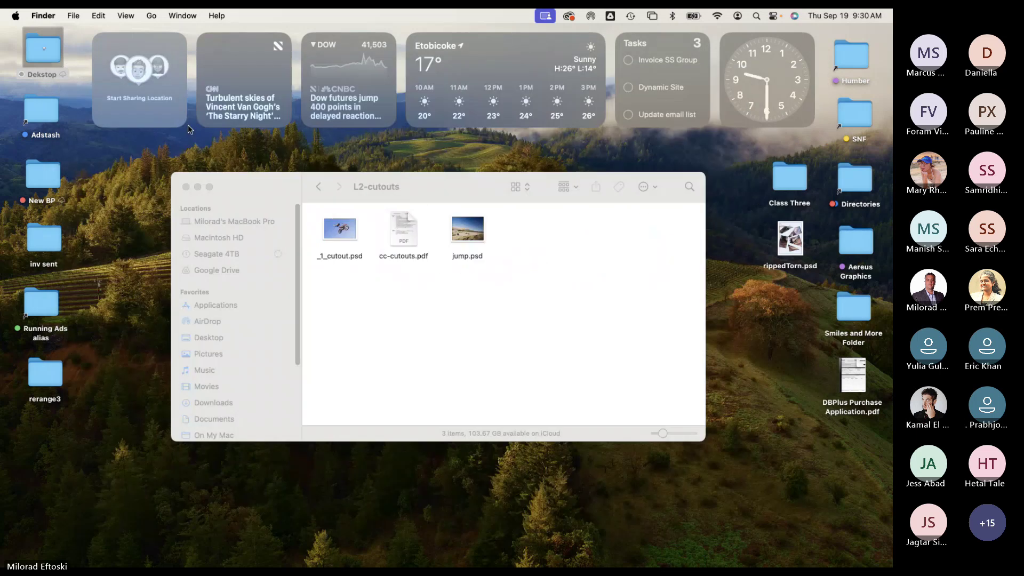
pyautogui.click(474, 231)
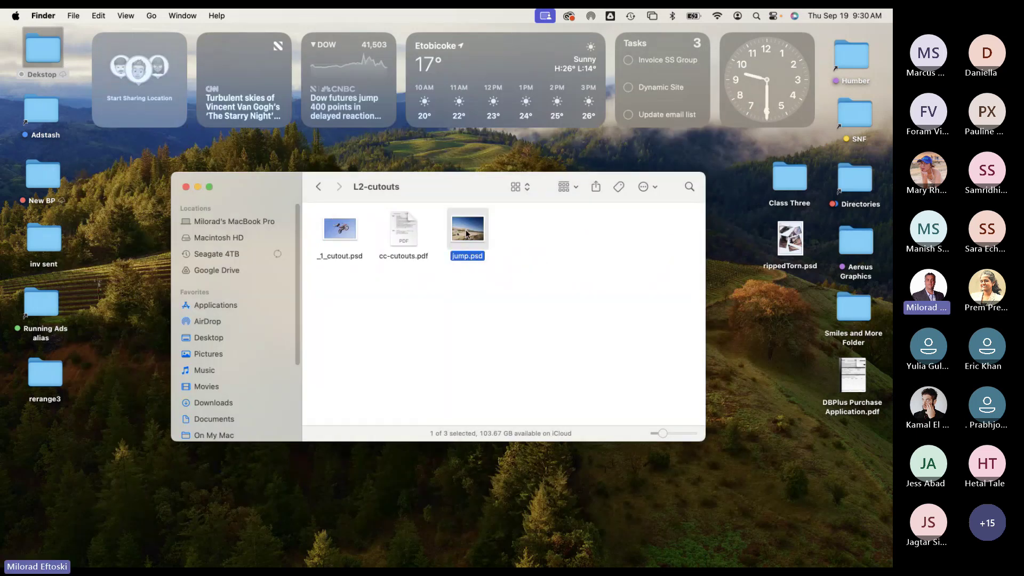
pyautogui.rightClick(467, 233)
pyautogui.moveTo(534, 250)
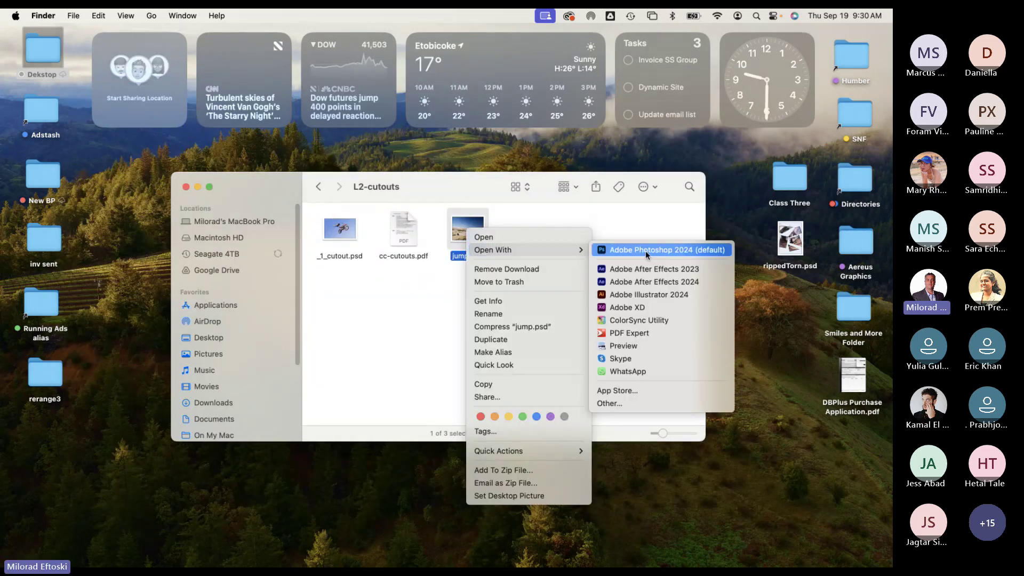
pyautogui.click(634, 251)
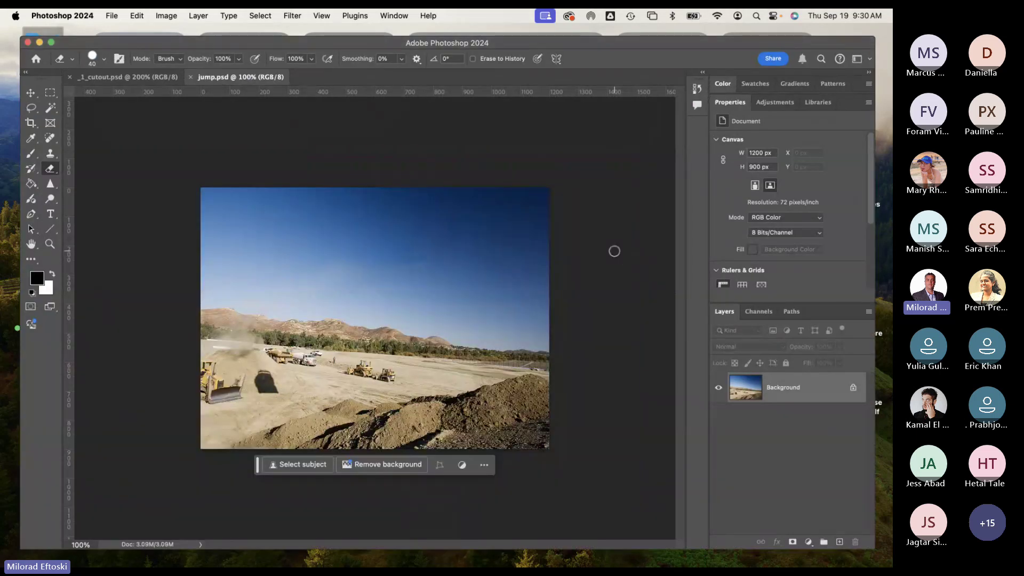
# Step: Switch back and forth between the _1_cutout.psd and jump.psd tabs
pyautogui.scroll(3, 614, 251)
pyautogui.scroll(-3, 615, 251)
pyautogui.click(140, 79)
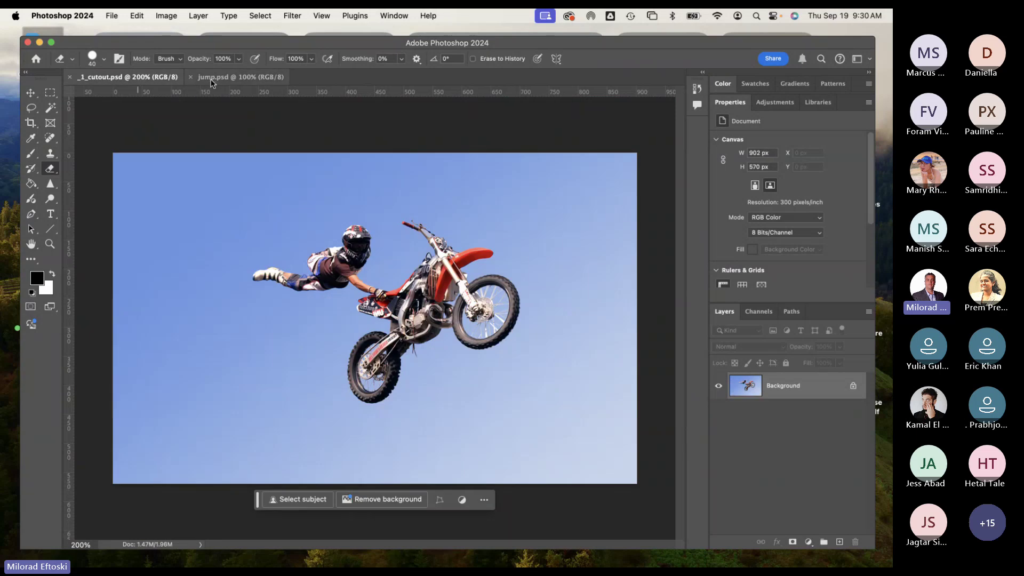
pyautogui.click(211, 78)
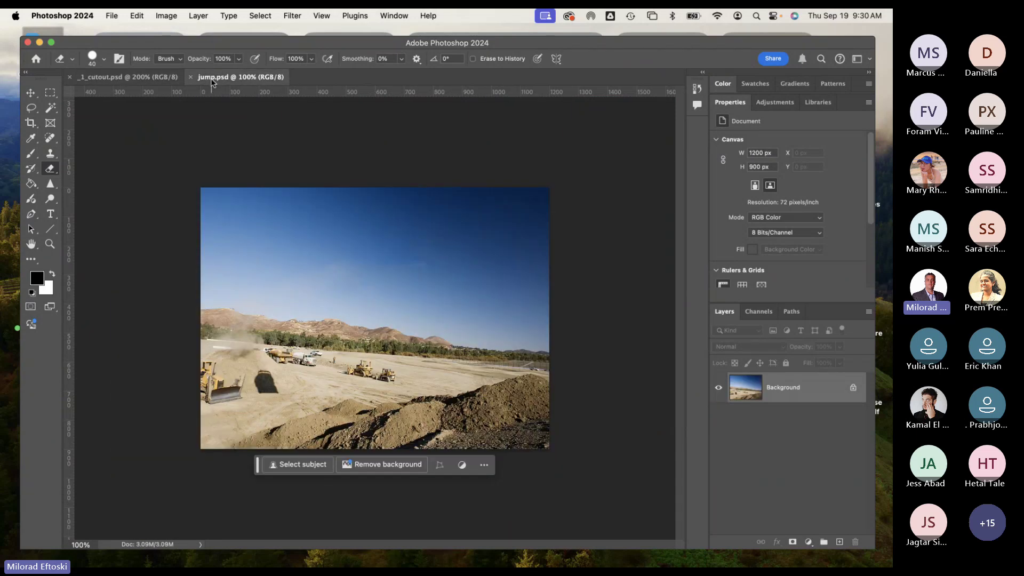
pyautogui.hotkey('ctrl', 'Tab')
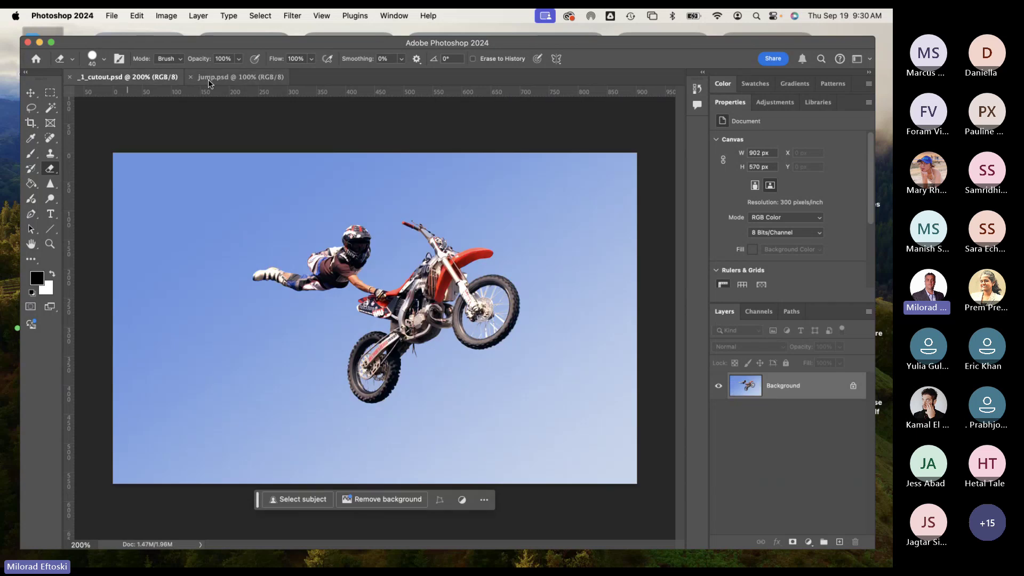
pyautogui.click(212, 80)
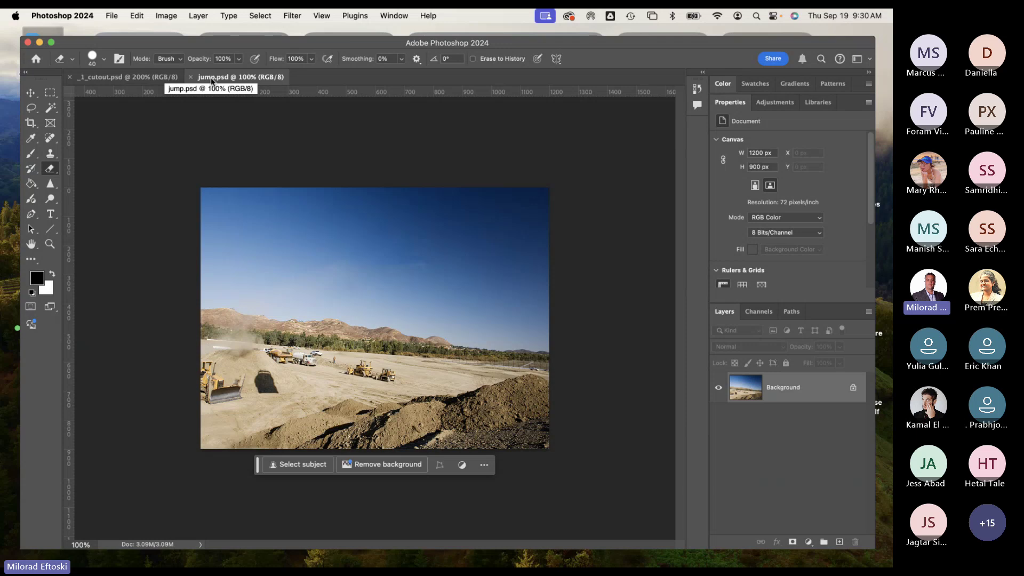
# Step: Float jump.psd and _1_cutout.psd as separate windows, then redock _1_cutout.psd
pyautogui.moveTo(216, 43); pyautogui.dragTo(207, 38)
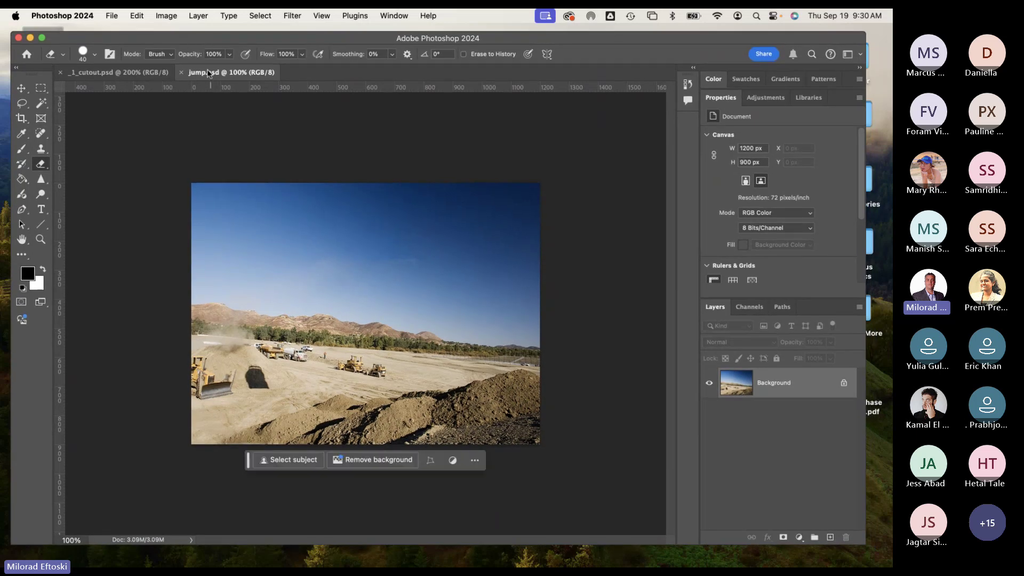
pyautogui.moveTo(208, 73); pyautogui.dragTo(547, 109)
pyautogui.moveTo(128, 73); pyautogui.dragTo(155, 147)
pyautogui.click(508, 113)
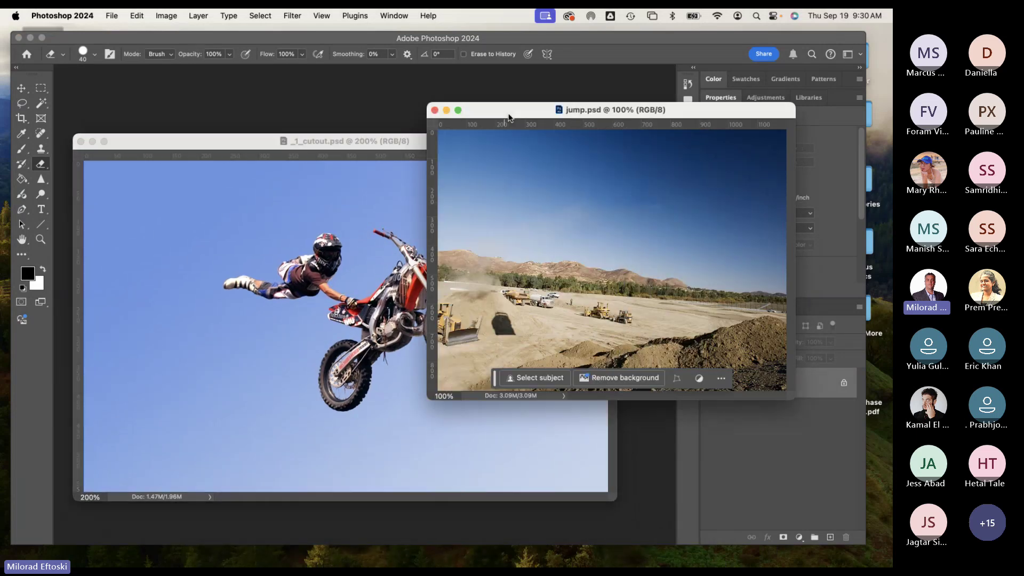
pyautogui.moveTo(509, 118); pyautogui.dragTo(533, 106)
pyautogui.moveTo(235, 148); pyautogui.dragTo(239, 138)
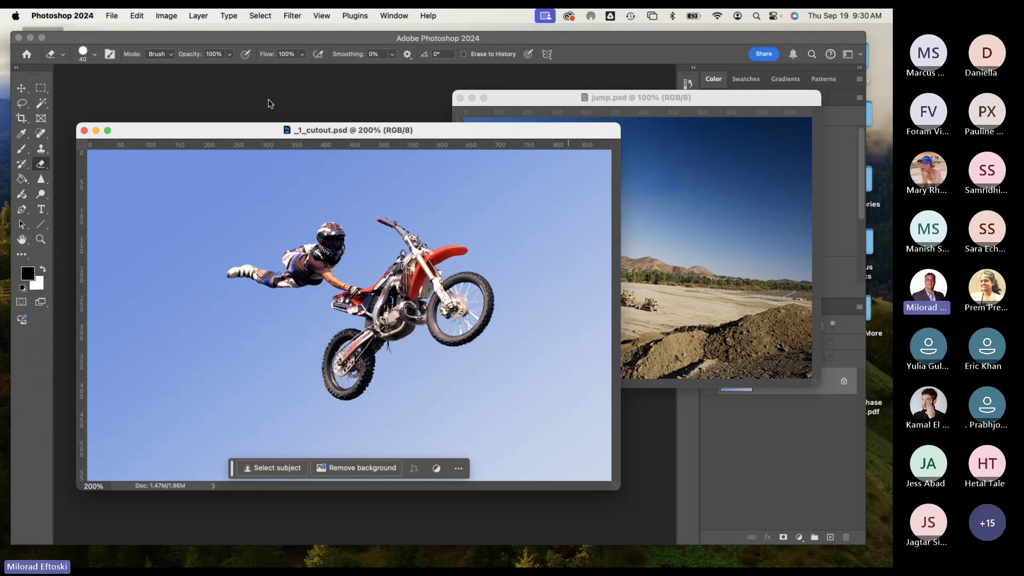
pyautogui.moveTo(239, 134); pyautogui.dragTo(237, 69)
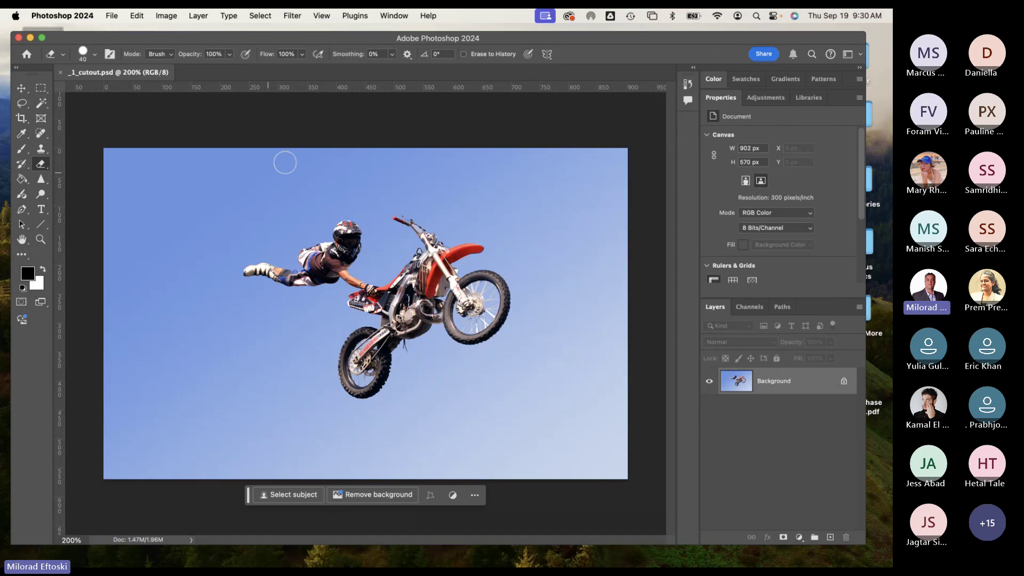
pyautogui.moveTo(184, 37)
pyautogui.mouseDown()
pyautogui.moveTo(205, 34)
pyautogui.moveTo(185, 42)
pyautogui.mouseUp()
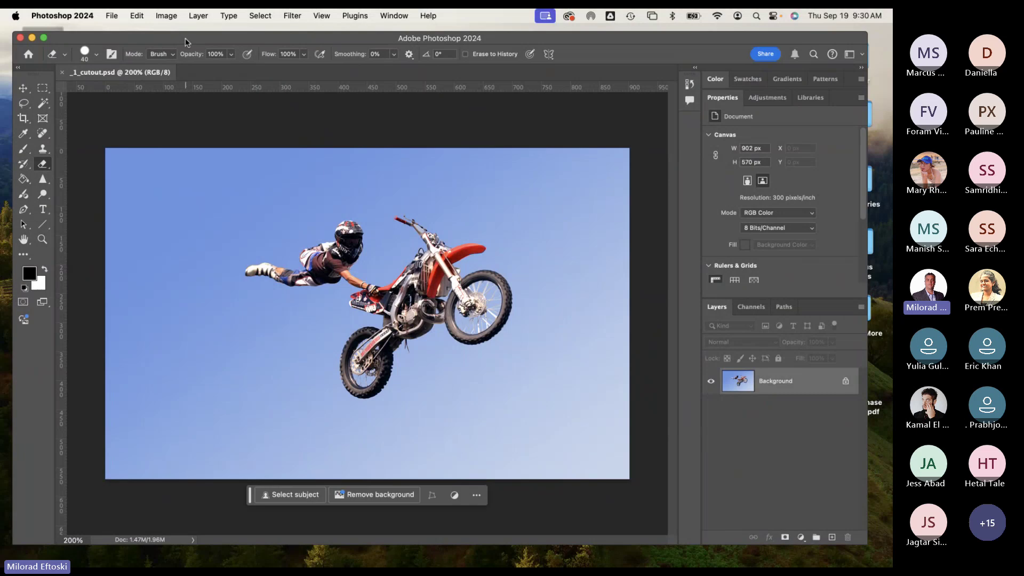
# Step: Bring jump.psd forward from the Window menu, dock it as a tab, and compare both documents
pyautogui.click(388, 14)
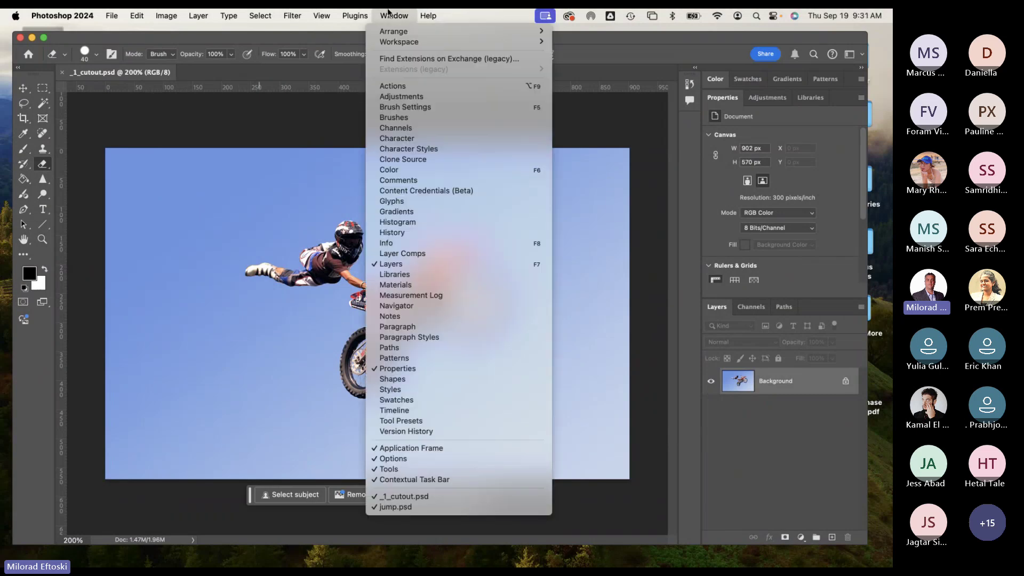
pyautogui.click(425, 506)
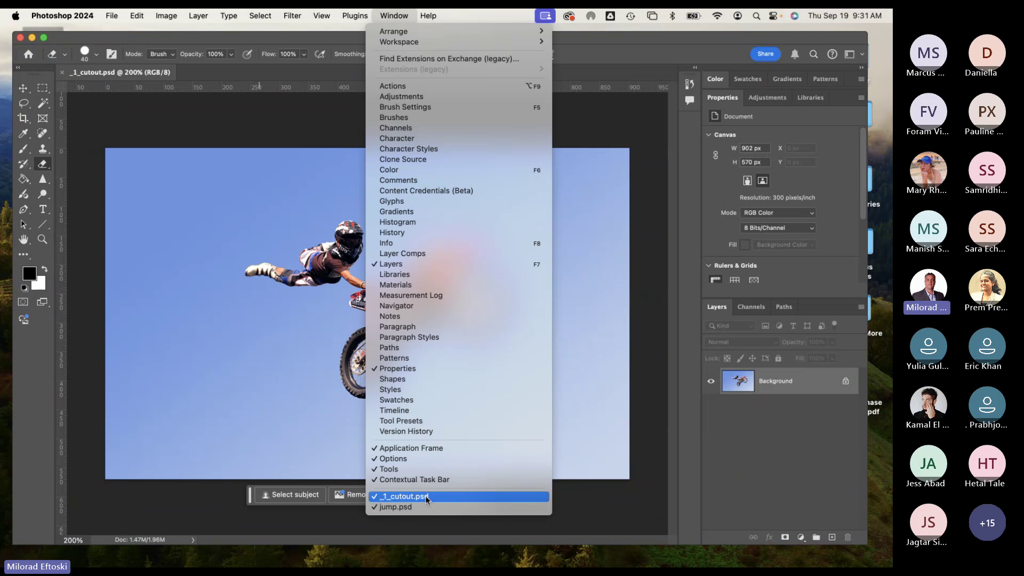
pyautogui.click(392, 15)
pyautogui.click(400, 506)
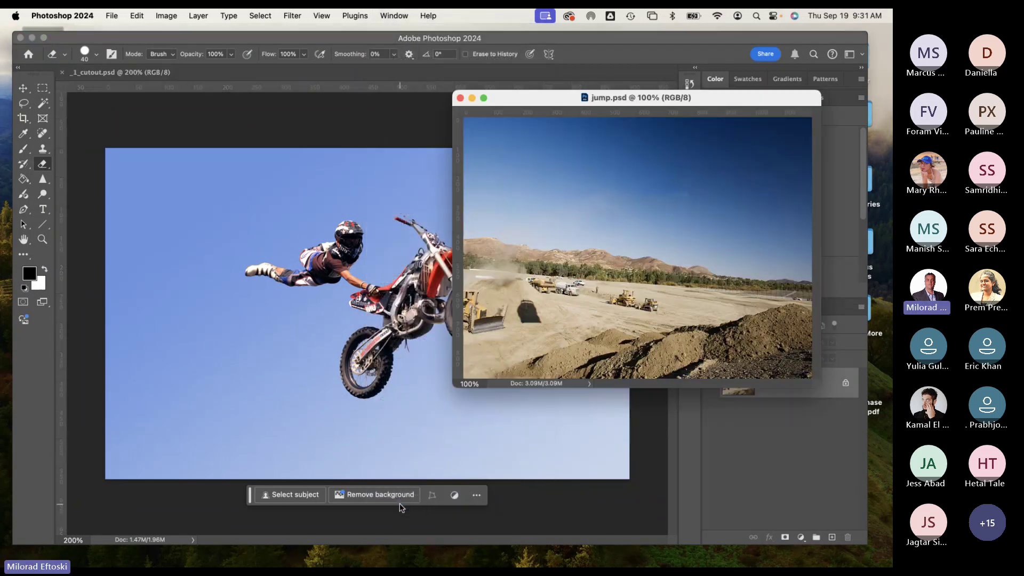
pyautogui.moveTo(541, 101); pyautogui.dragTo(282, 76)
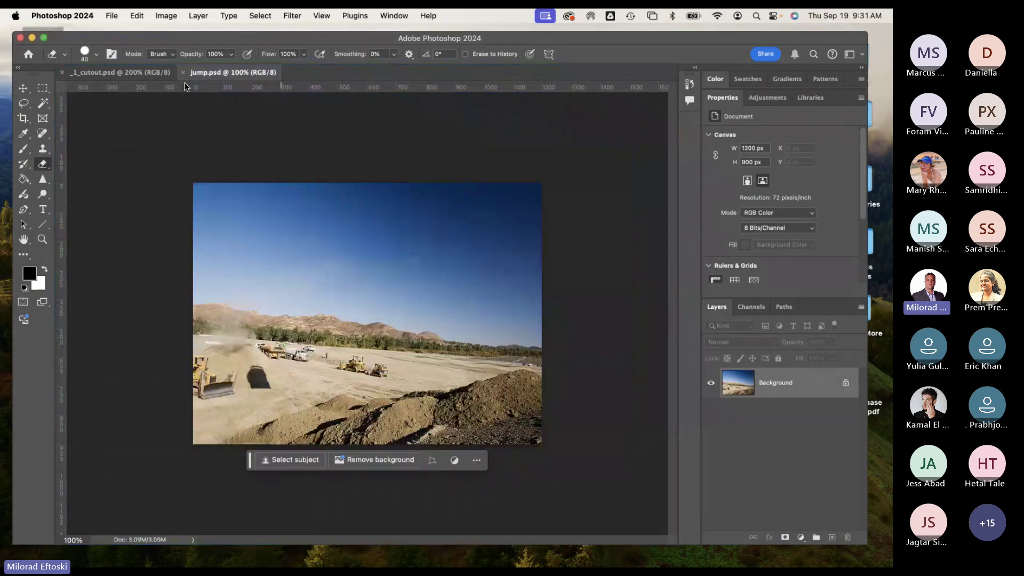
pyautogui.click(120, 72)
pyautogui.click(225, 75)
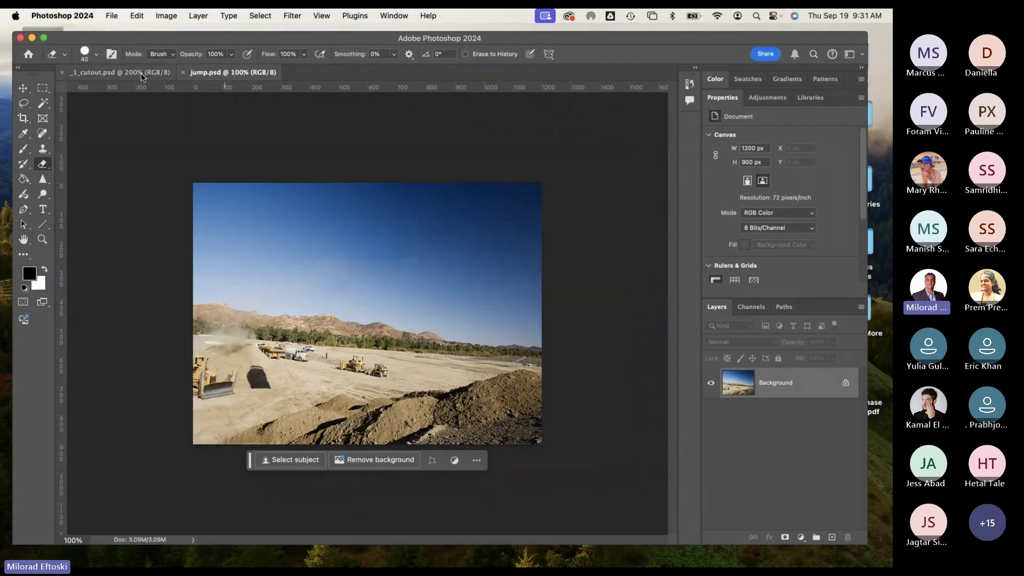
pyautogui.click(120, 72)
pyautogui.click(212, 75)
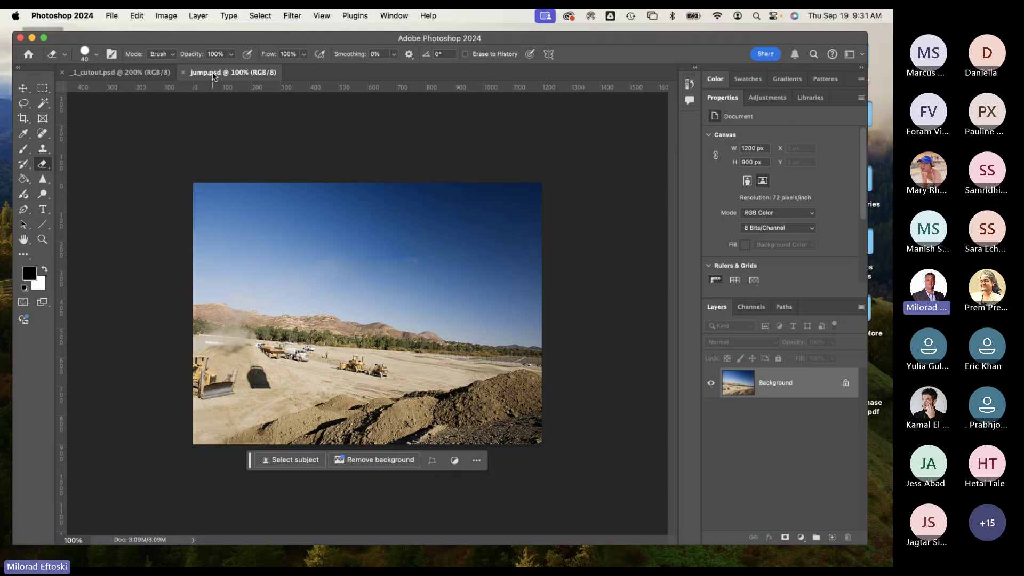
# Step: Drag jump.psd out into a floating window and bring the rider cutout to the front
pyautogui.click(393, 16)
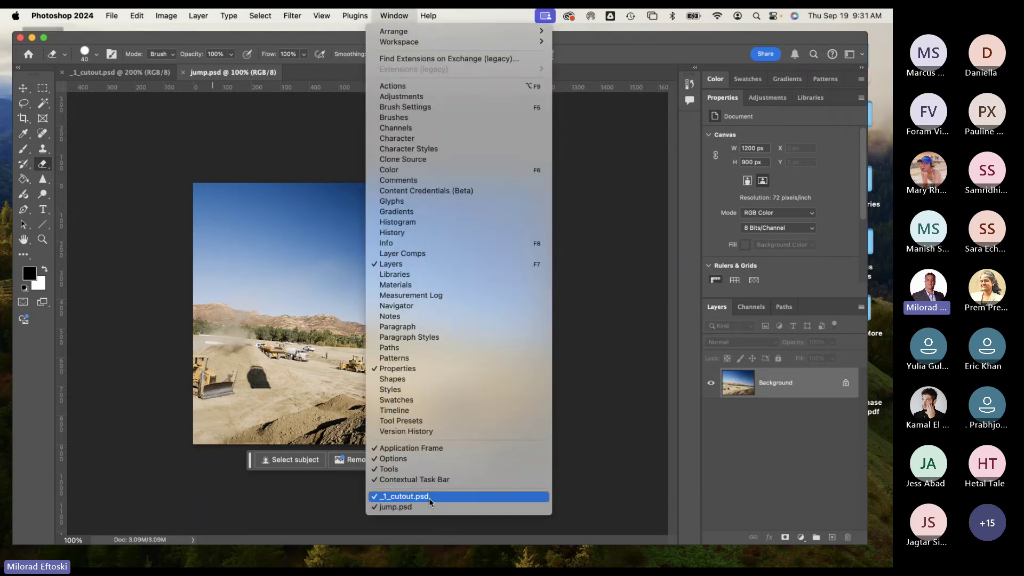
pyautogui.click(213, 72)
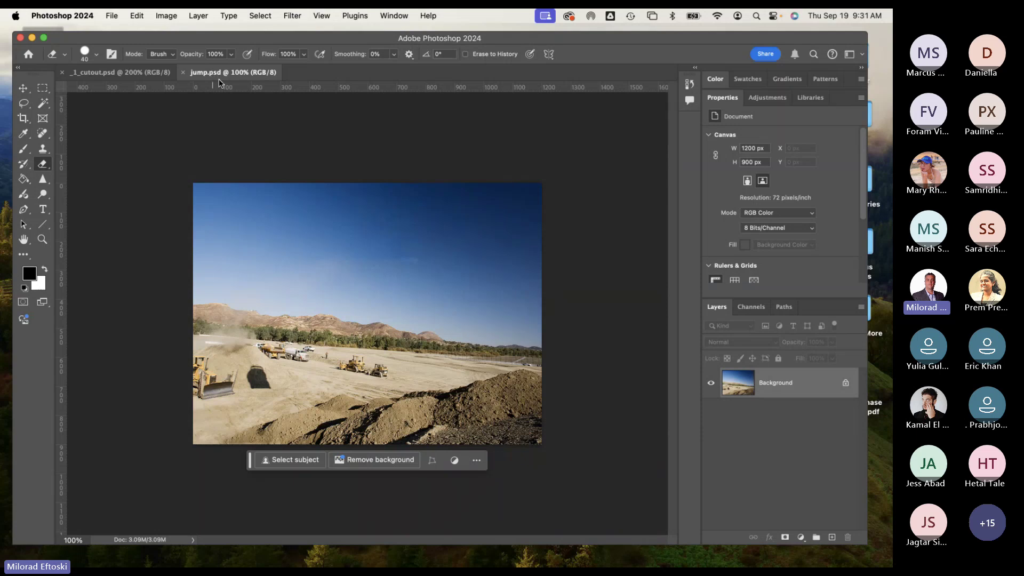
pyautogui.moveTo(218, 78); pyautogui.dragTo(488, 119)
pyautogui.click(243, 42)
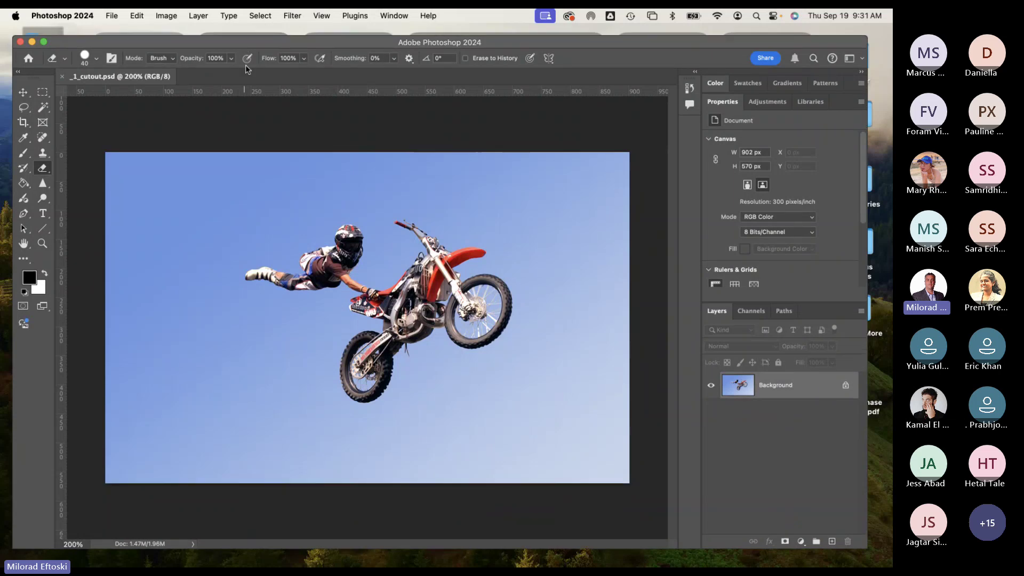
# Step: Pick jump.psd from the Window menu, dock it beside _1_cutout.psd, then return to the cutout
pyautogui.moveTo(243, 41)
pyautogui.mouseDown()
pyautogui.moveTo(249, 377)
pyautogui.moveTo(256, 221)
pyautogui.moveTo(256, 243)
pyautogui.moveTo(245, 42)
pyautogui.mouseUp()
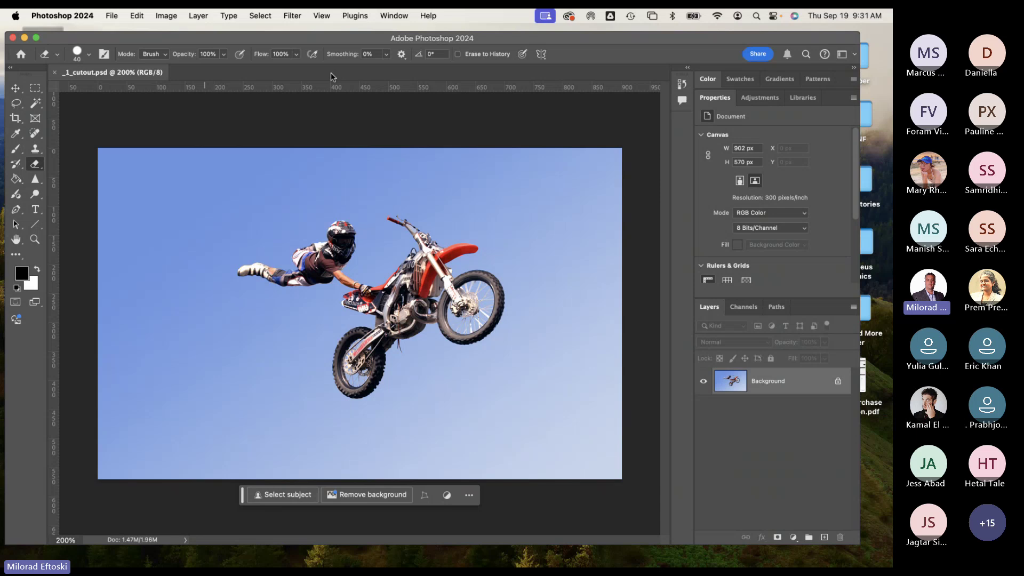
pyautogui.click(393, 15)
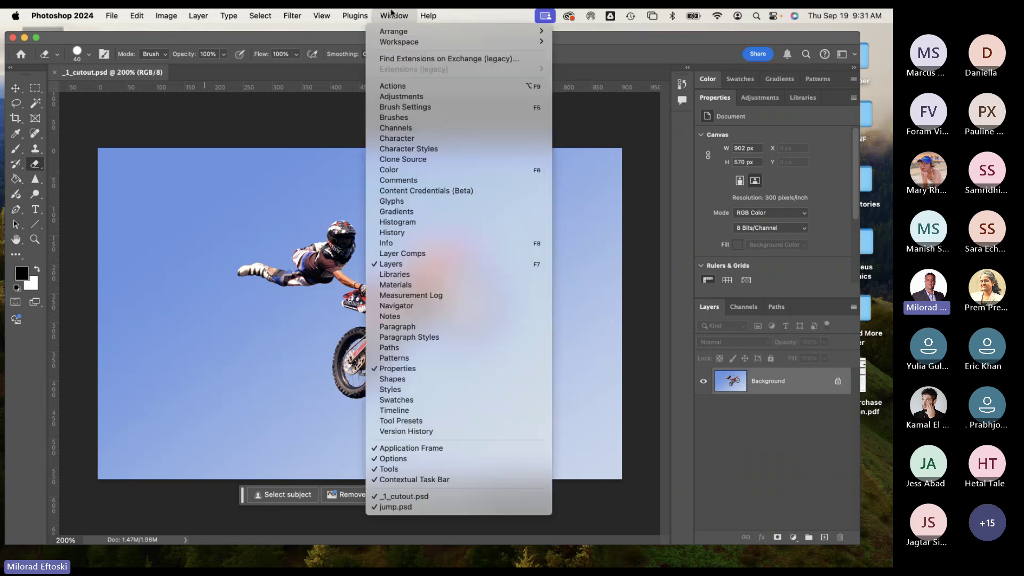
pyautogui.click(432, 496)
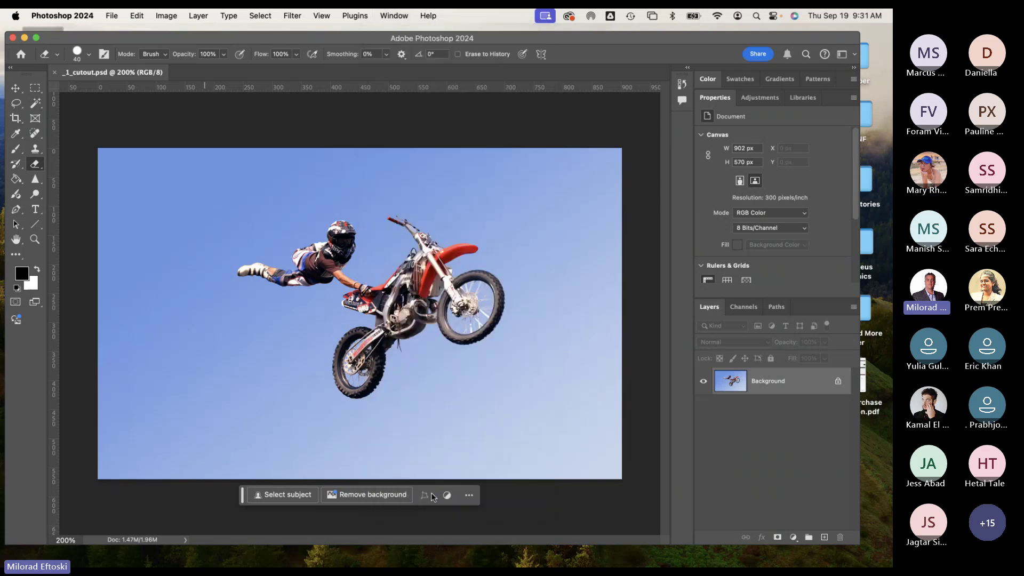
pyautogui.click(393, 18)
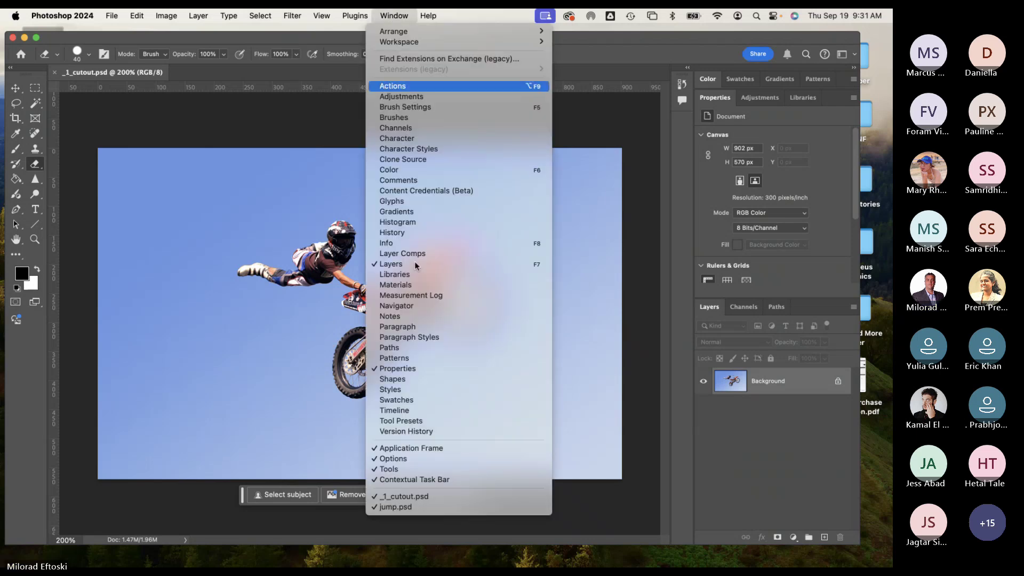
pyautogui.click(418, 507)
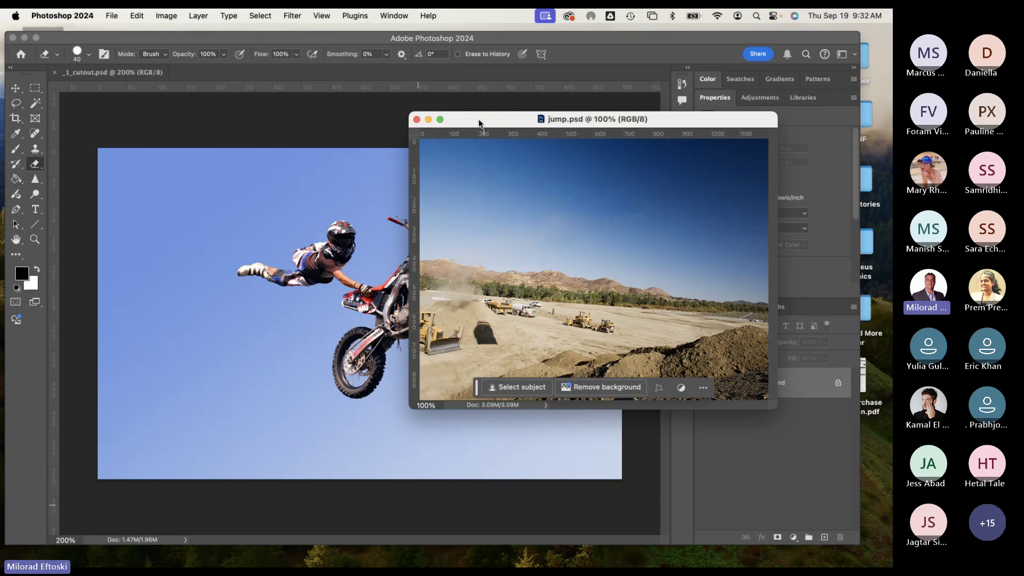
pyautogui.moveTo(479, 124); pyautogui.dragTo(251, 78)
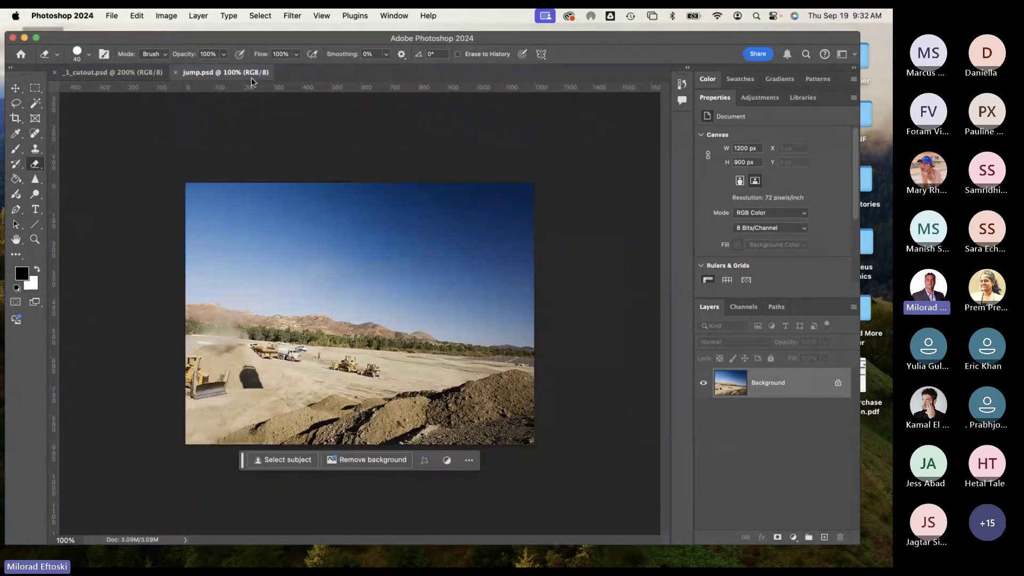
pyautogui.click(117, 71)
pyautogui.click(198, 75)
pyautogui.click(101, 73)
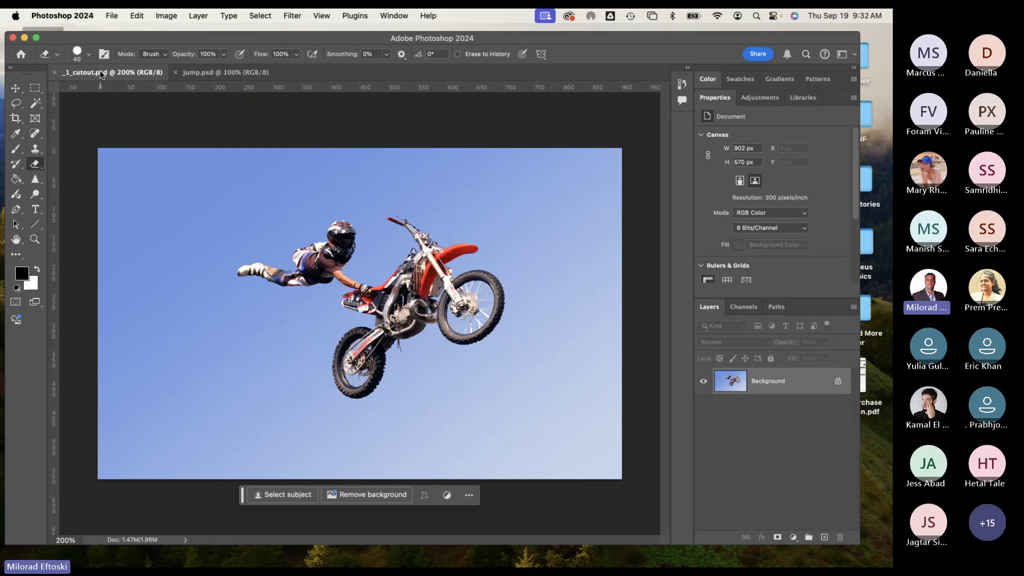
# Step: Zoom to 400% on the bike's front wheel, then back out to the full image and open the Select menu
pyautogui.press('super+equal')
pyautogui.press('super+equal')
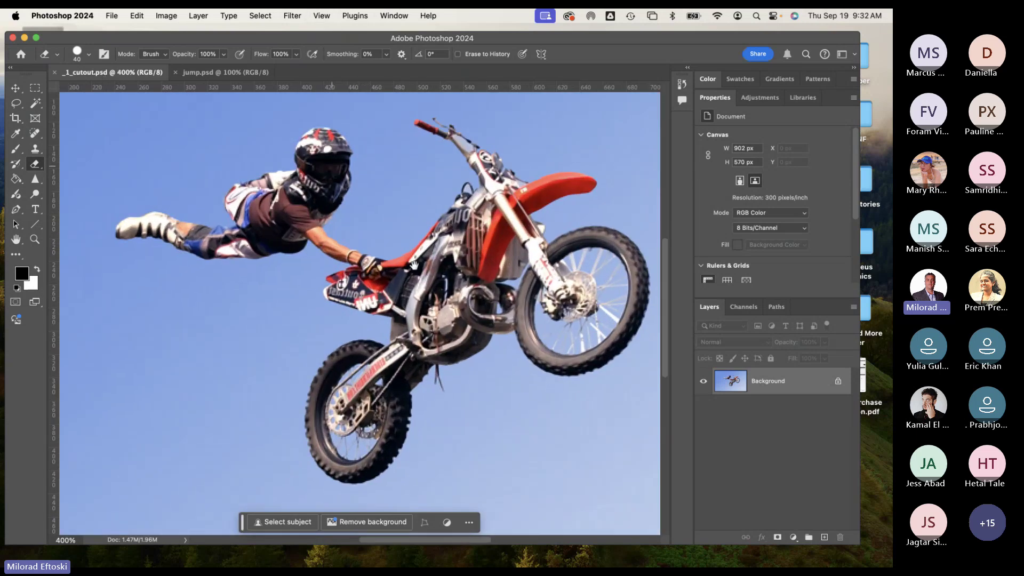
pyautogui.moveTo(408, 363)
pyautogui.mouseDown()
pyautogui.moveTo(354, 329)
pyautogui.moveTo(278, 329)
pyautogui.mouseUp()
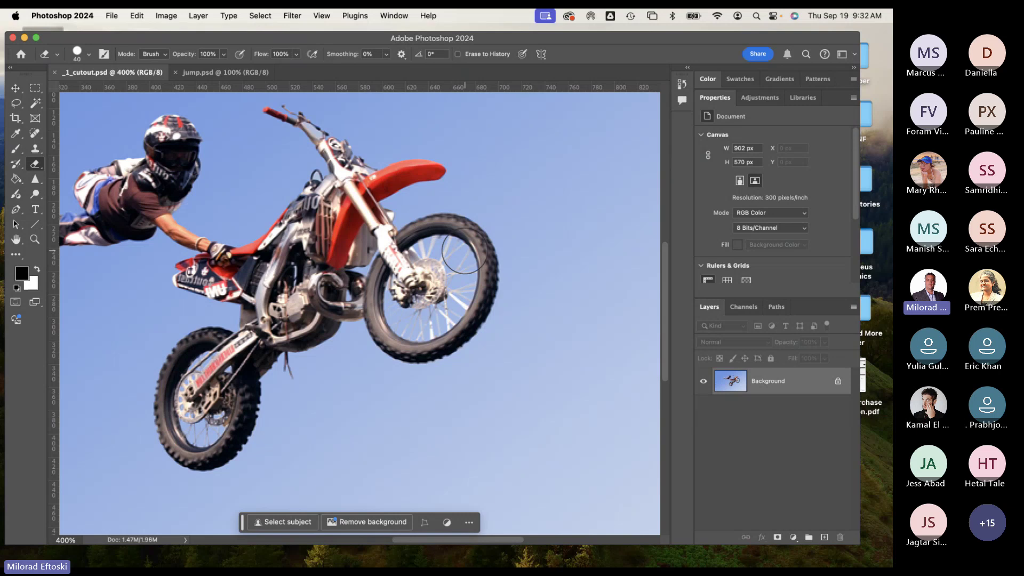
pyautogui.press('super+minus')
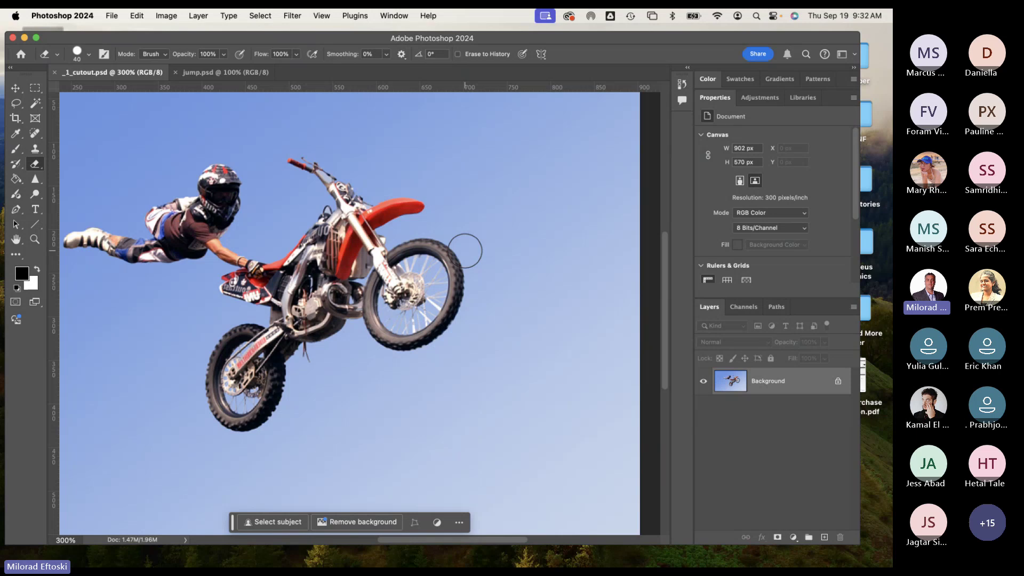
pyautogui.press('super+minus')
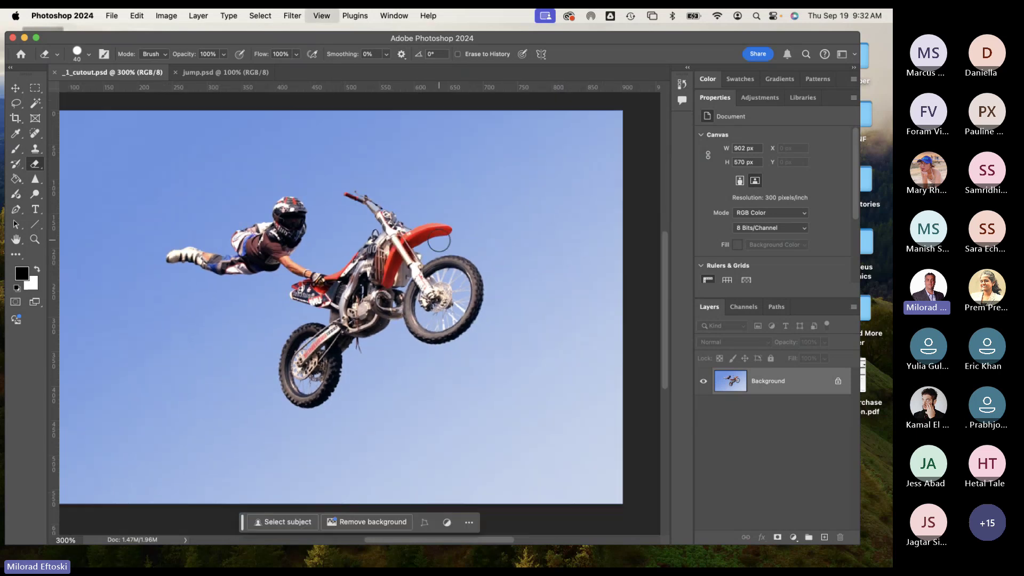
pyautogui.click(259, 15)
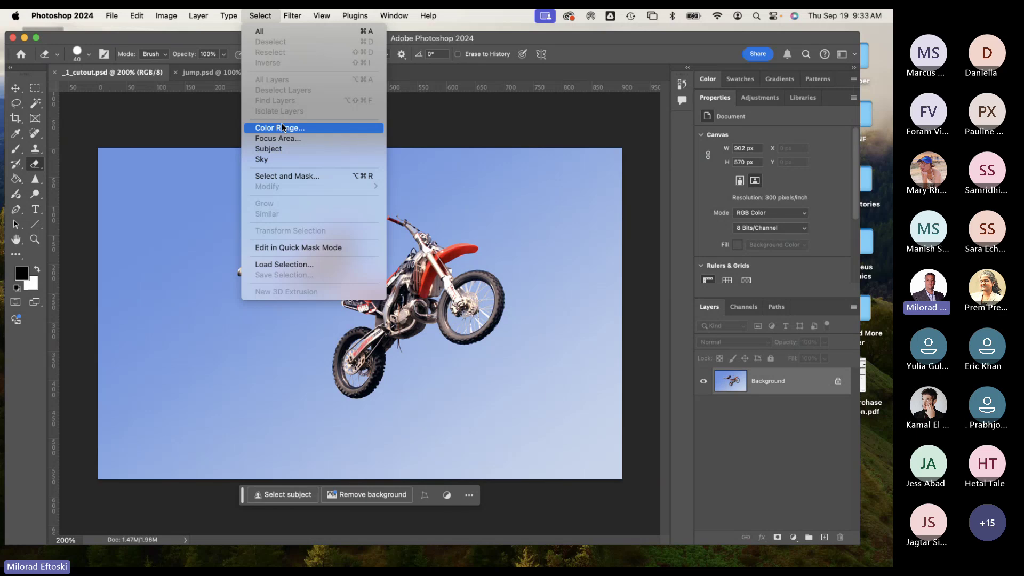
# Step: Open Color Range (Sampled Colors, Fuzziness 40) and move its dialog to the canvas's right side
pyautogui.click(283, 128)
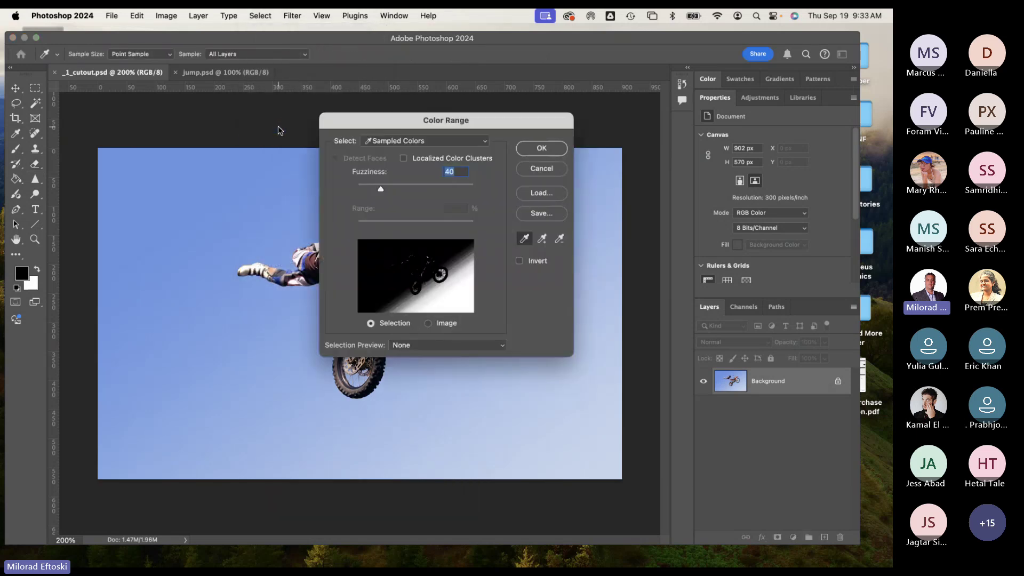
pyautogui.moveTo(371, 129); pyautogui.dragTo(502, 134)
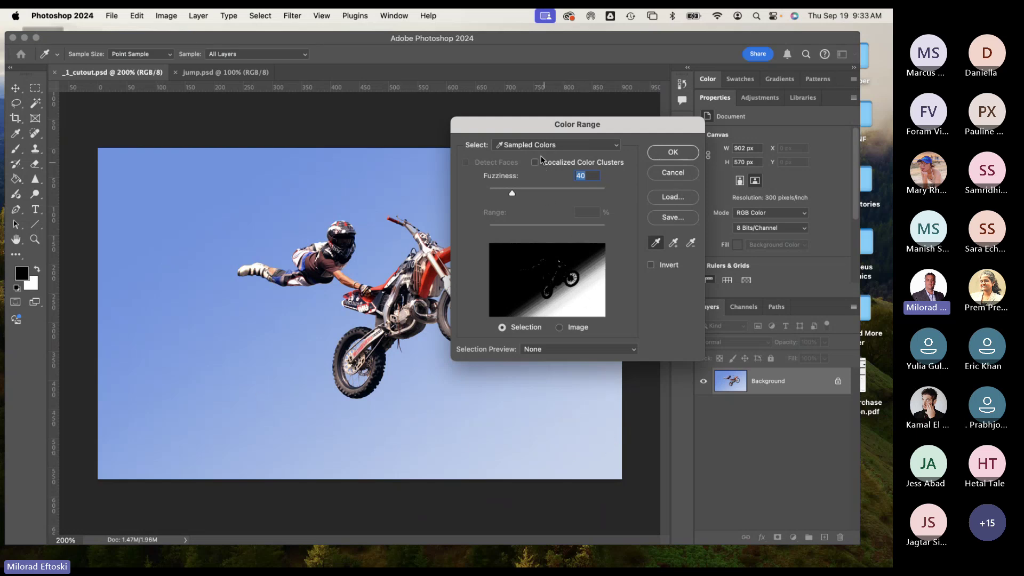
pyautogui.moveTo(513, 127); pyautogui.dragTo(593, 120)
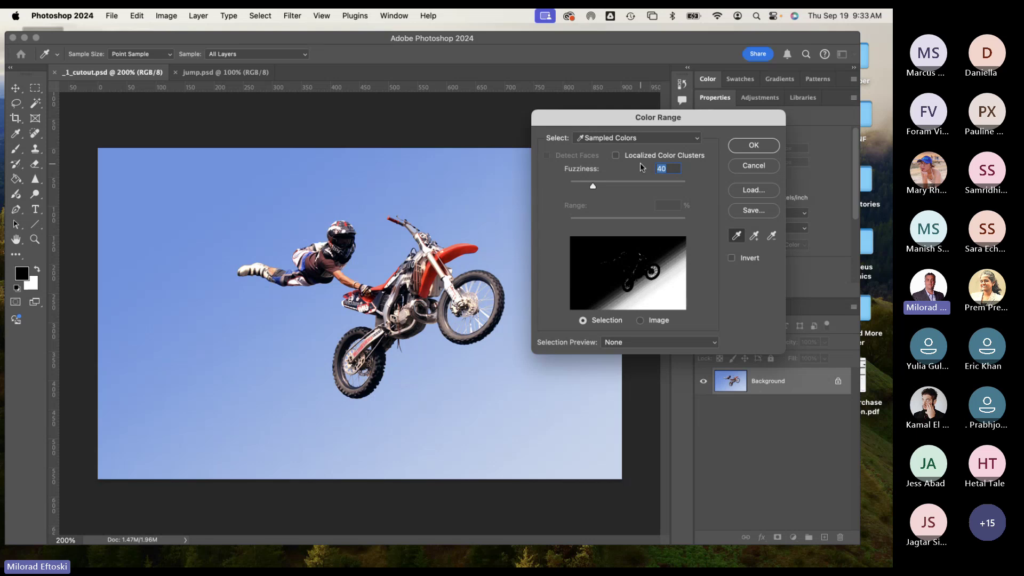
pyautogui.moveTo(603, 118); pyautogui.dragTo(602, 122)
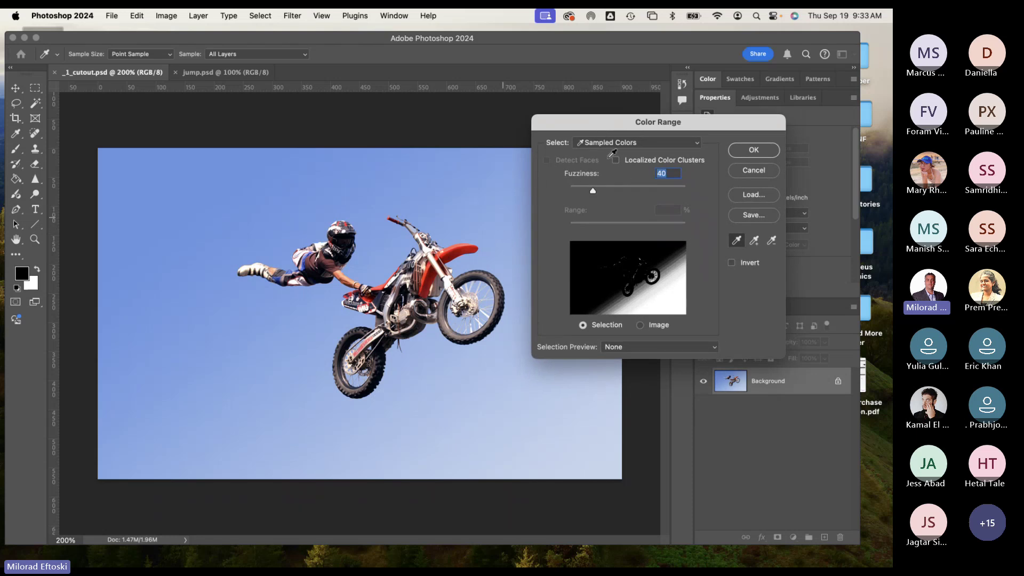
pyautogui.click(632, 143)
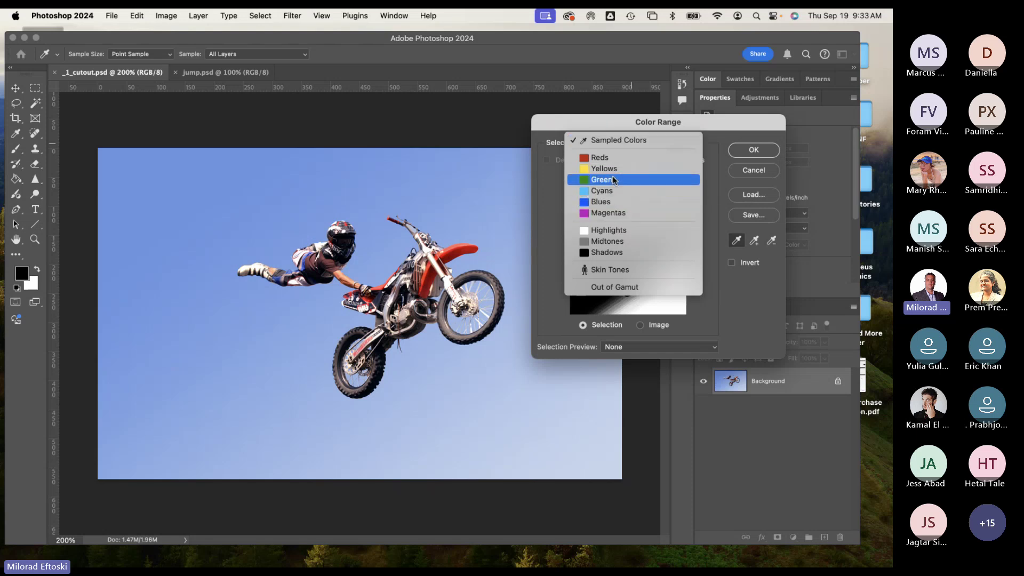
pyautogui.click(604, 180)
pyautogui.click(613, 140)
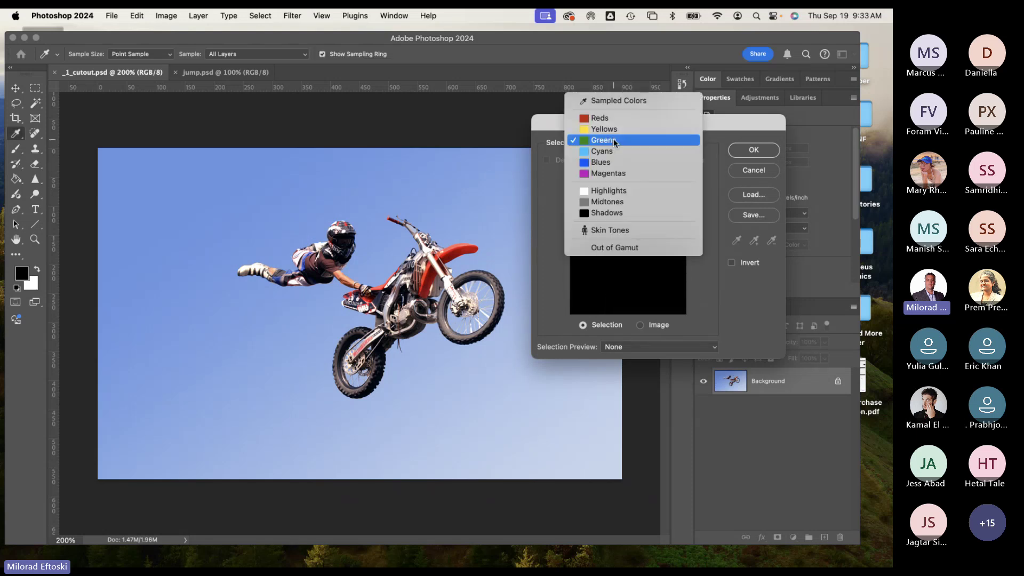
pyautogui.click(613, 166)
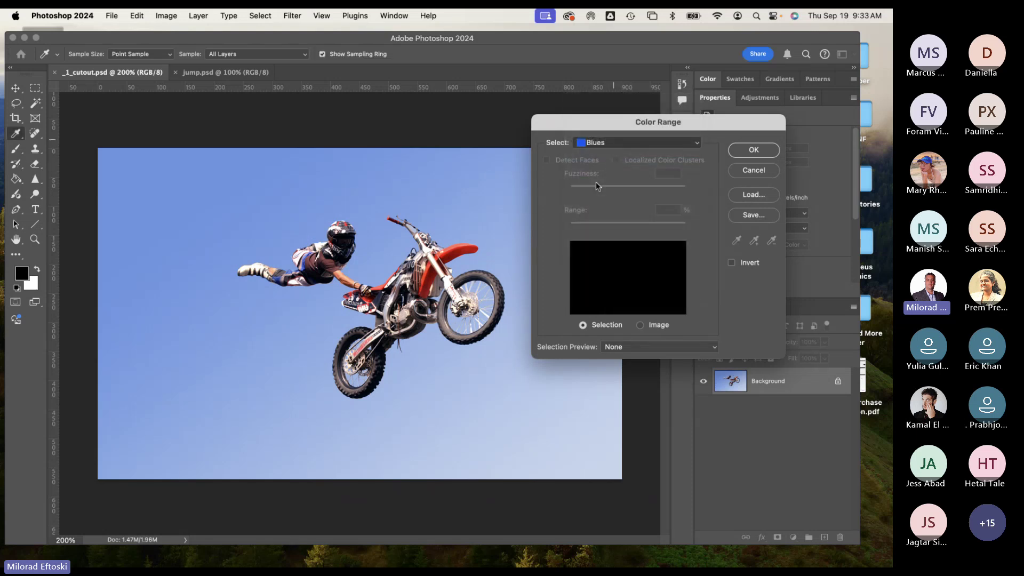
pyautogui.click(610, 142)
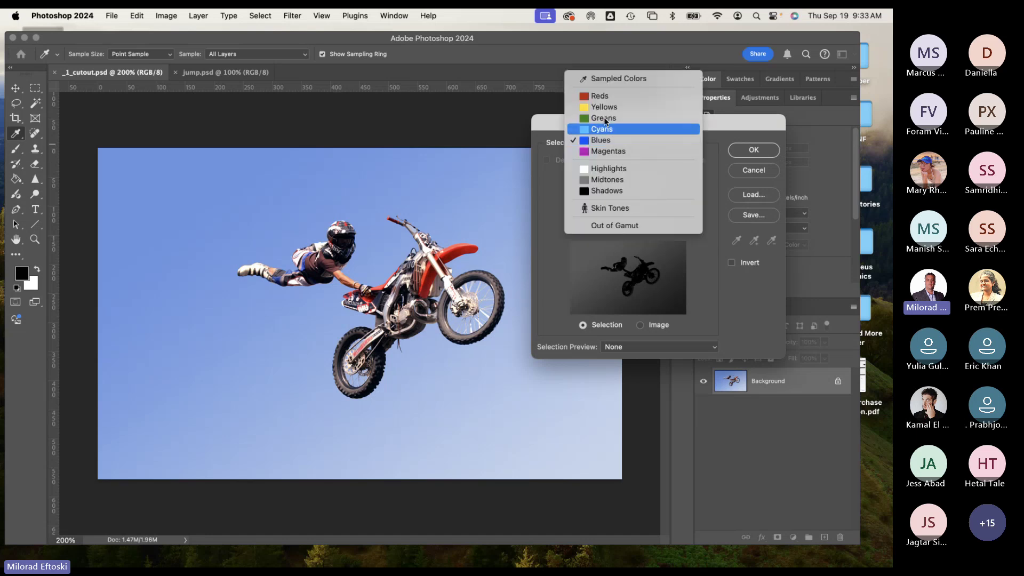
pyautogui.click(619, 78)
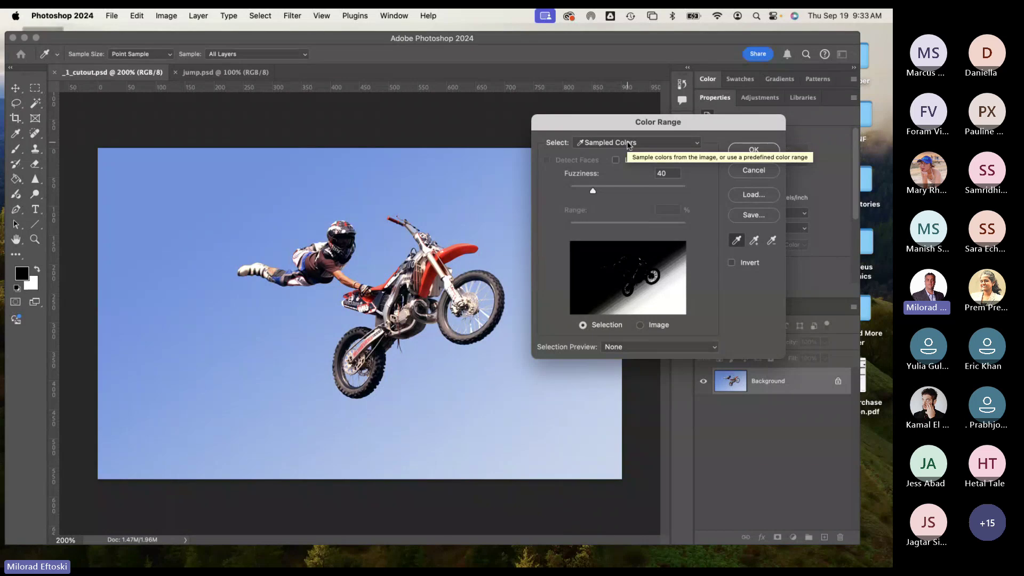
# Step: Uncheck Localized Color Clusters at Fuzziness 40 and shift the Color Range dialog aside
pyautogui.click(654, 174)
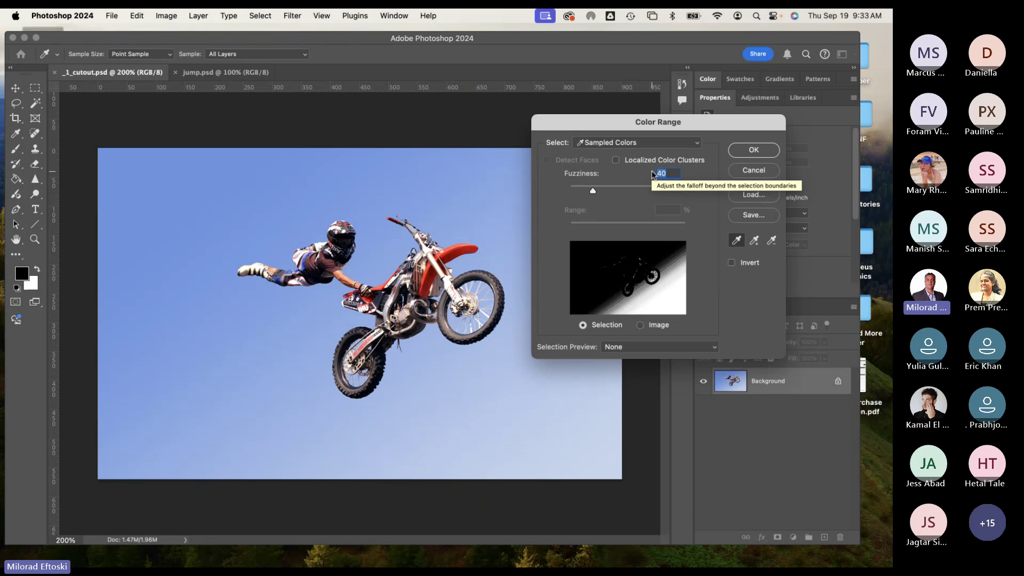
pyautogui.click(615, 160)
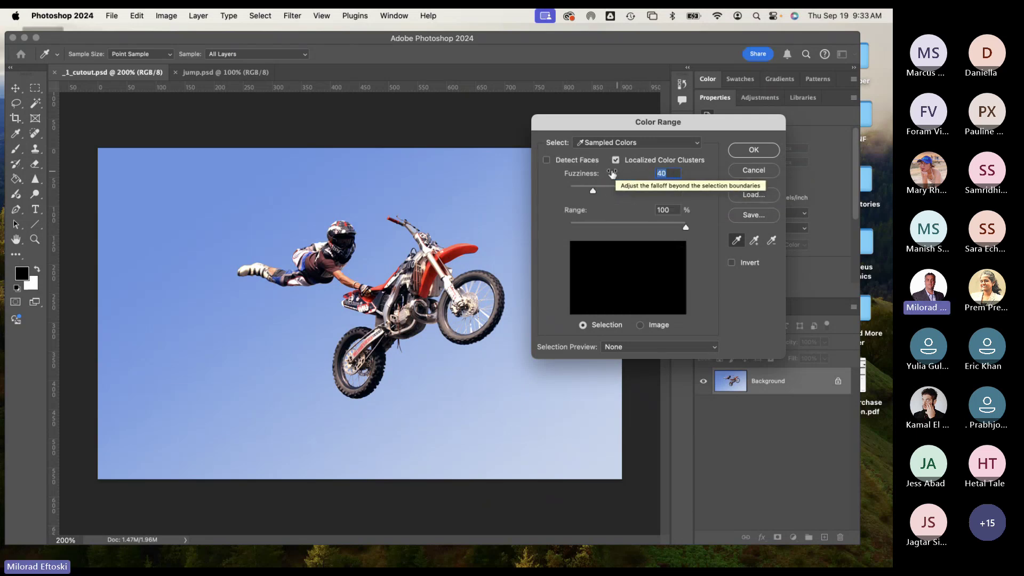
pyautogui.click(617, 161)
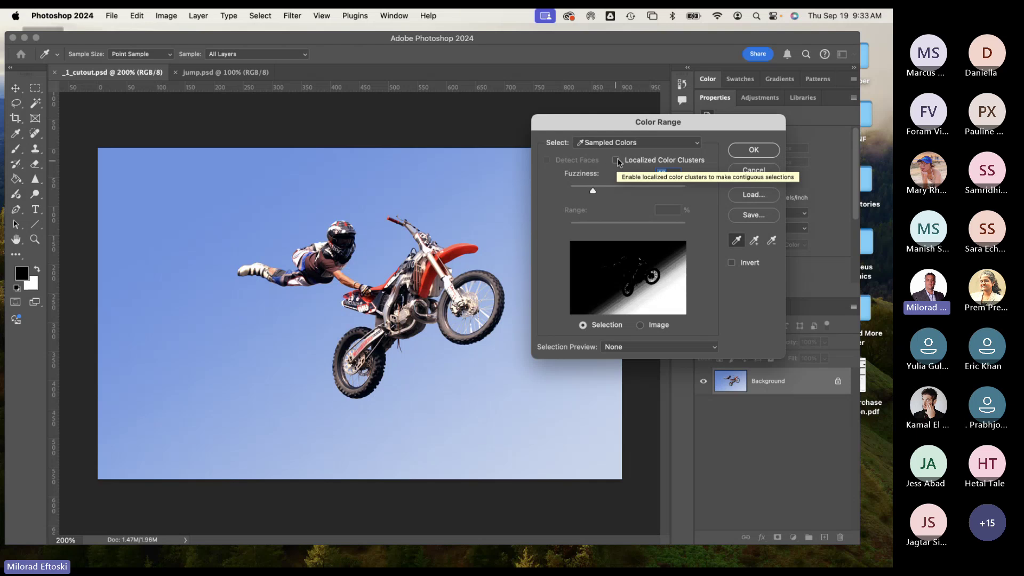
pyautogui.click(617, 161)
pyautogui.click(617, 161)
pyautogui.click(617, 161)
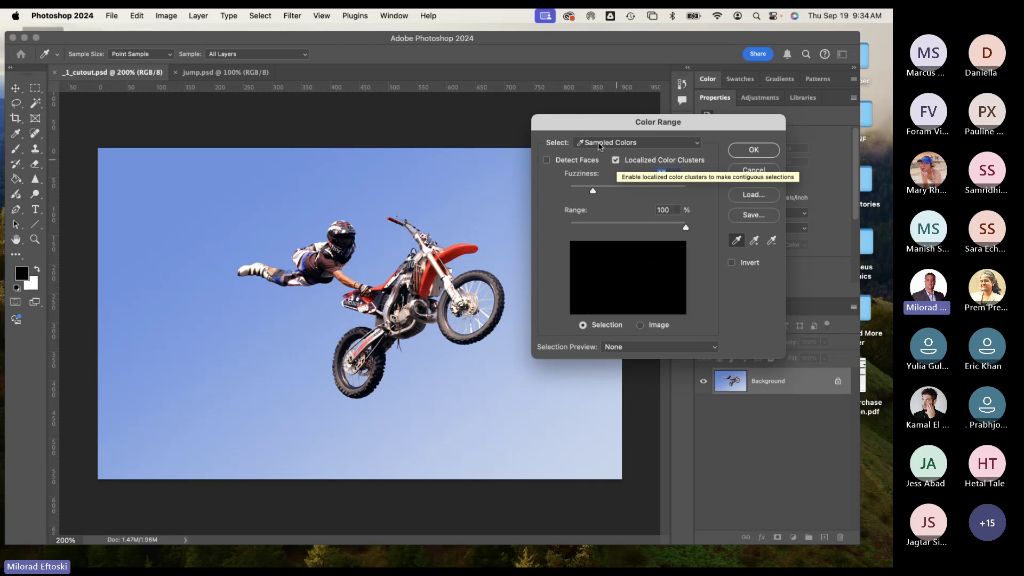
pyautogui.click(616, 160)
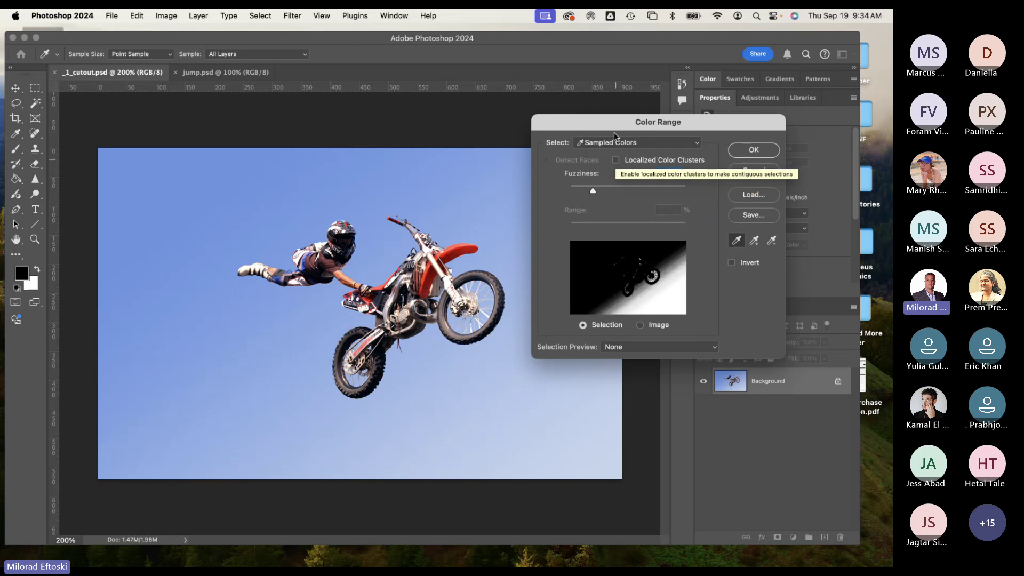
pyautogui.moveTo(612, 129)
pyautogui.mouseDown()
pyautogui.moveTo(629, 120)
pyautogui.moveTo(623, 127)
pyautogui.mouseUp()
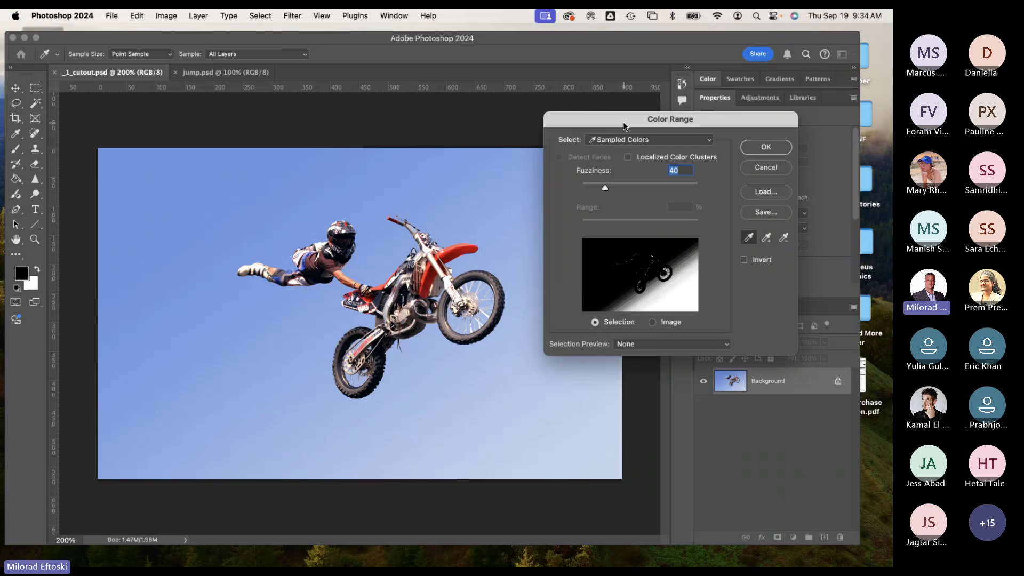
pyautogui.moveTo(602, 134); pyautogui.dragTo(610, 129)
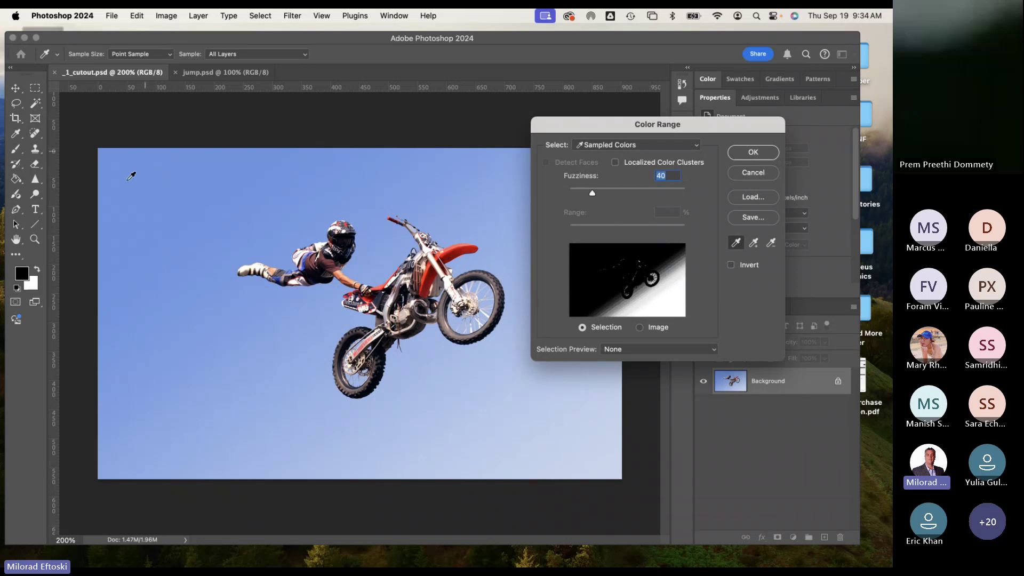
pyautogui.moveTo(587, 121)
pyautogui.mouseDown()
pyautogui.moveTo(607, 97)
pyautogui.moveTo(588, 115)
pyautogui.mouseUp()
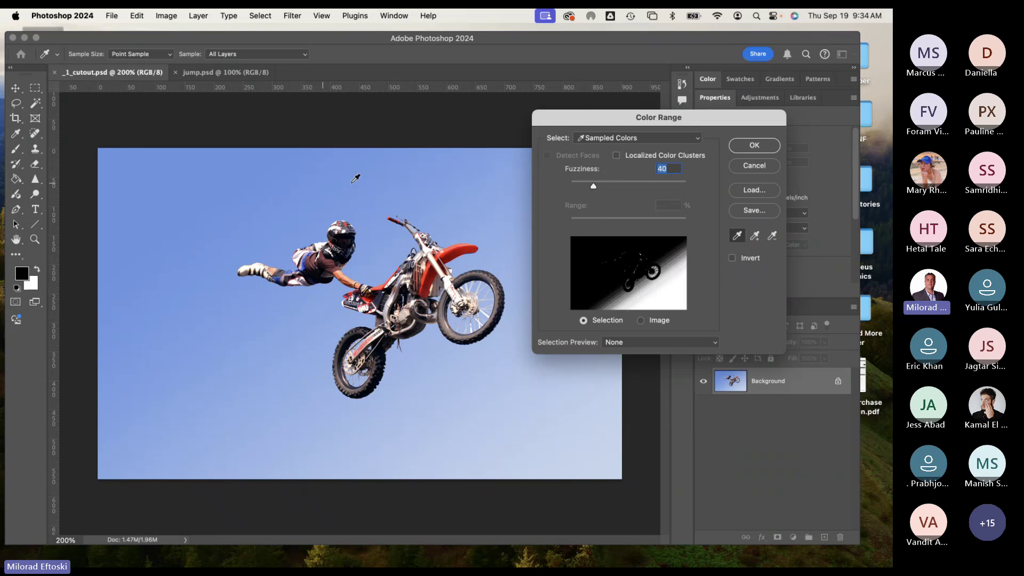
# Step: Sample the red fender, then sample several spots across the blue sky with the eyedropper
pyautogui.click(467, 243)
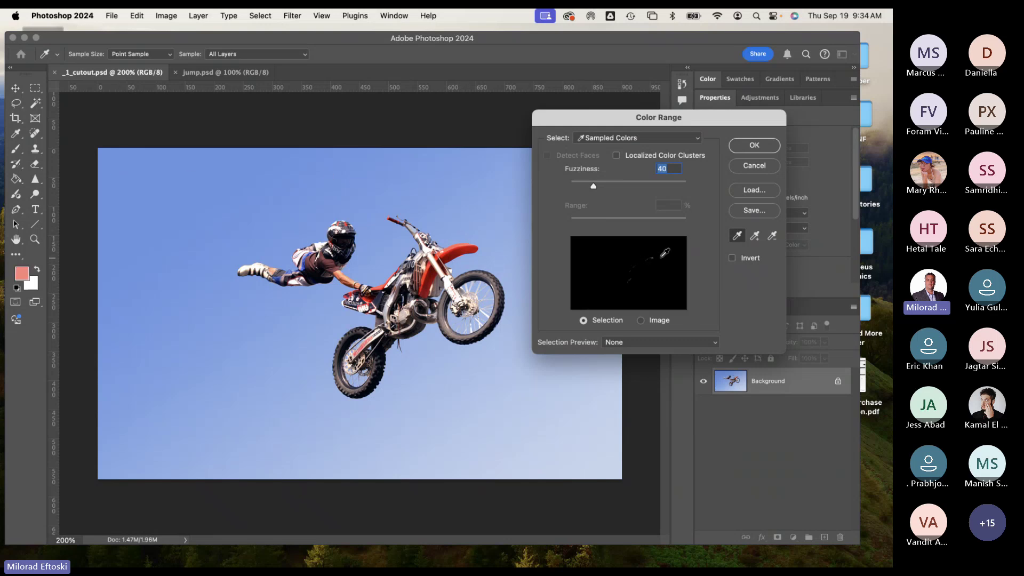
pyautogui.click(472, 244)
pyautogui.click(467, 246)
pyautogui.click(462, 247)
pyautogui.click(435, 186)
pyautogui.click(293, 184)
pyautogui.click(358, 415)
pyautogui.click(292, 411)
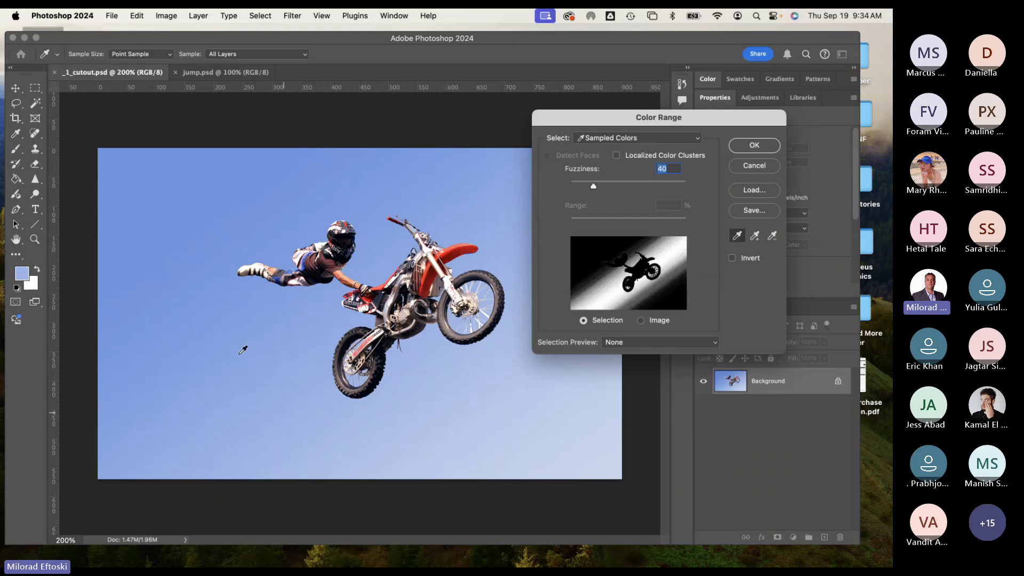
pyautogui.click(196, 301)
pyautogui.click(183, 225)
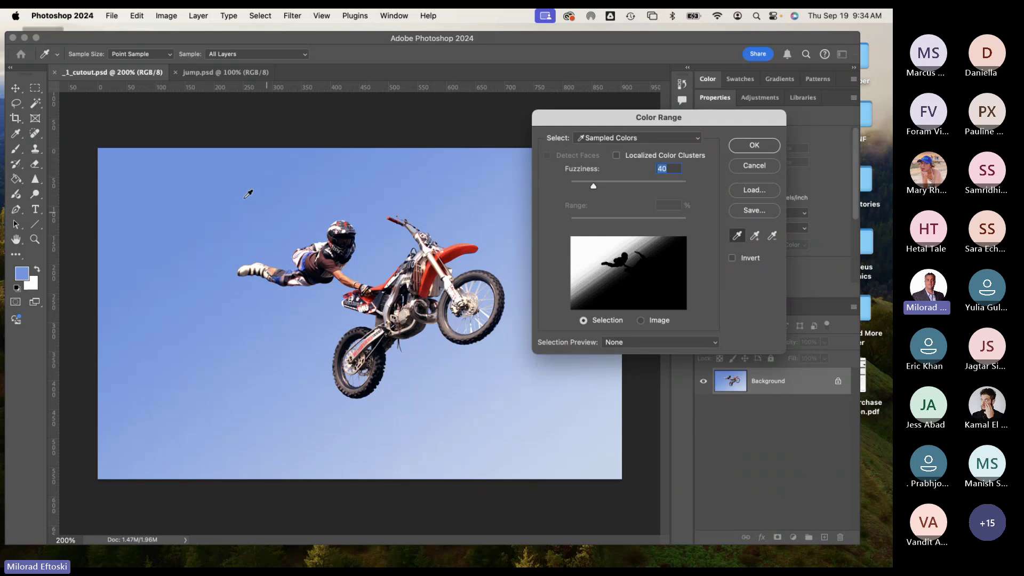
pyautogui.click(130, 168)
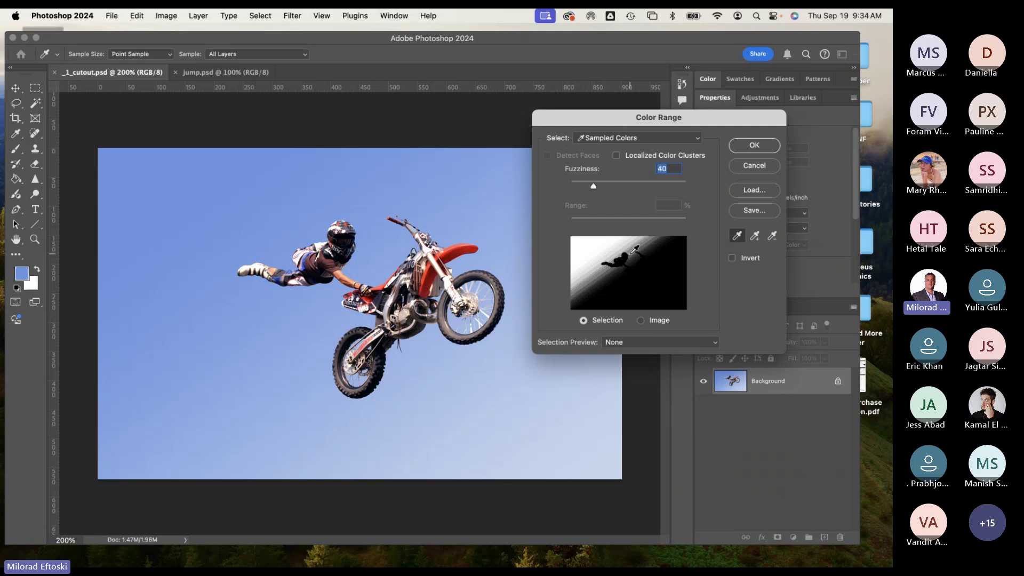
# Step: Compare the Image and Selection previews, then sample the upper-left, lower and lower-right sky
pyautogui.click(641, 321)
pyautogui.click(611, 320)
pyautogui.click(641, 321)
pyautogui.click(606, 320)
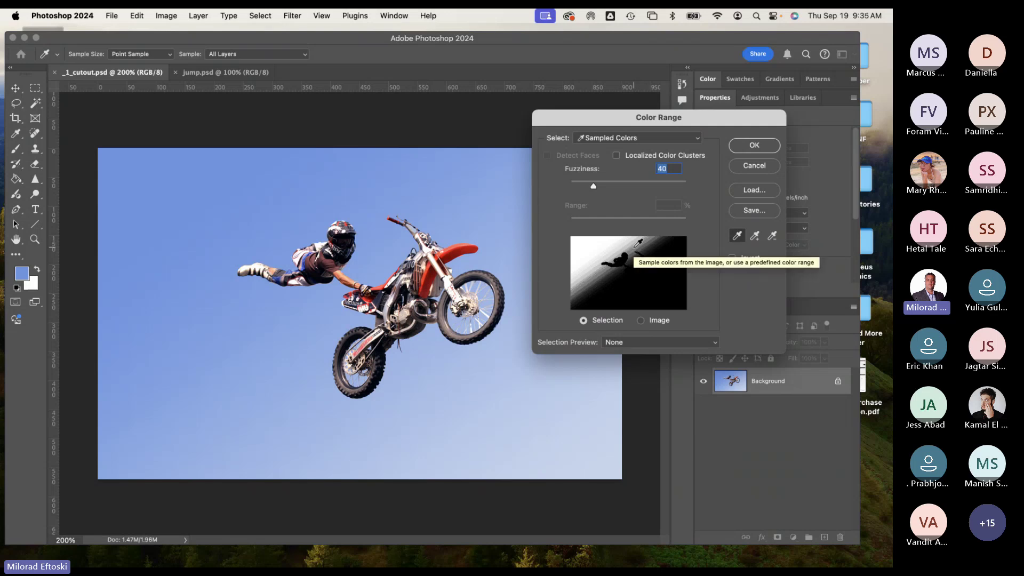
pyautogui.click(137, 186)
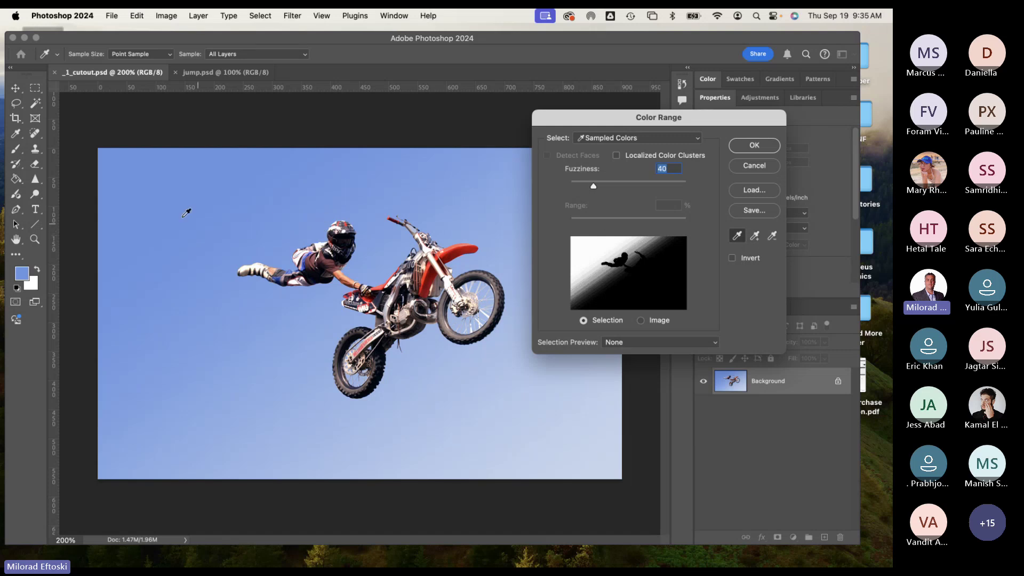
pyautogui.click(145, 200)
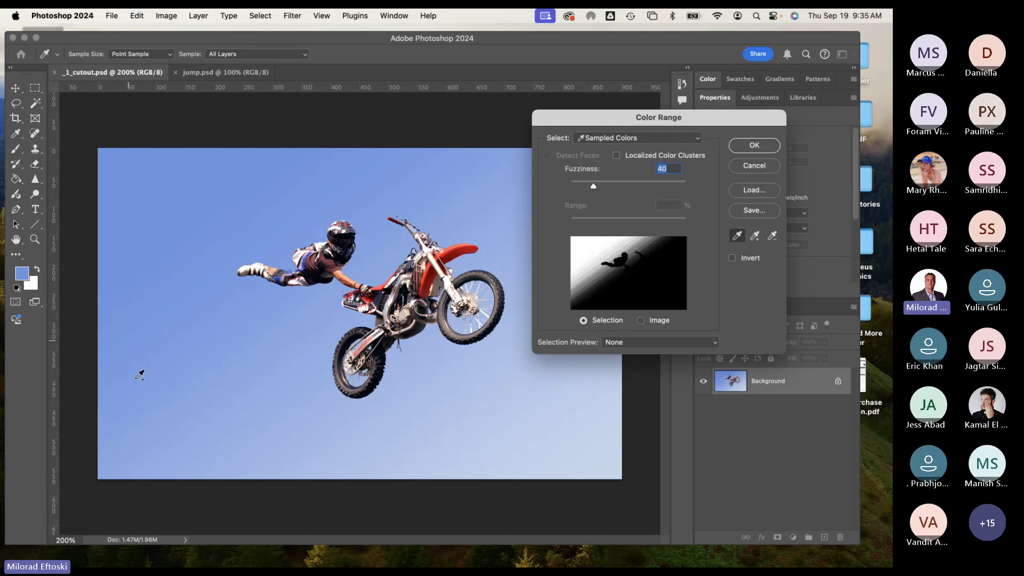
pyautogui.click(150, 431)
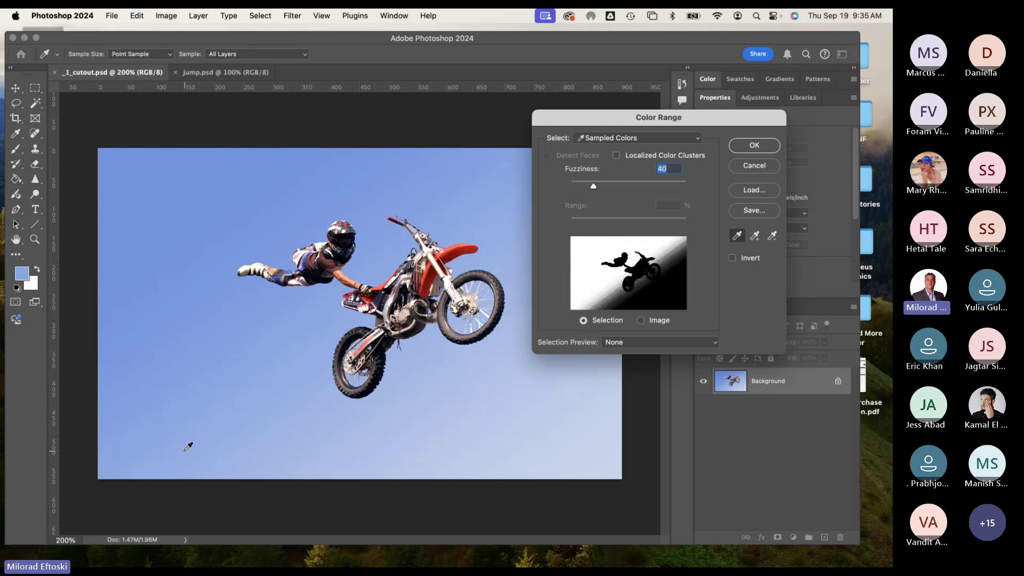
pyautogui.keyDown('shift'); pyautogui.click(329, 455); pyautogui.keyUp('shift')
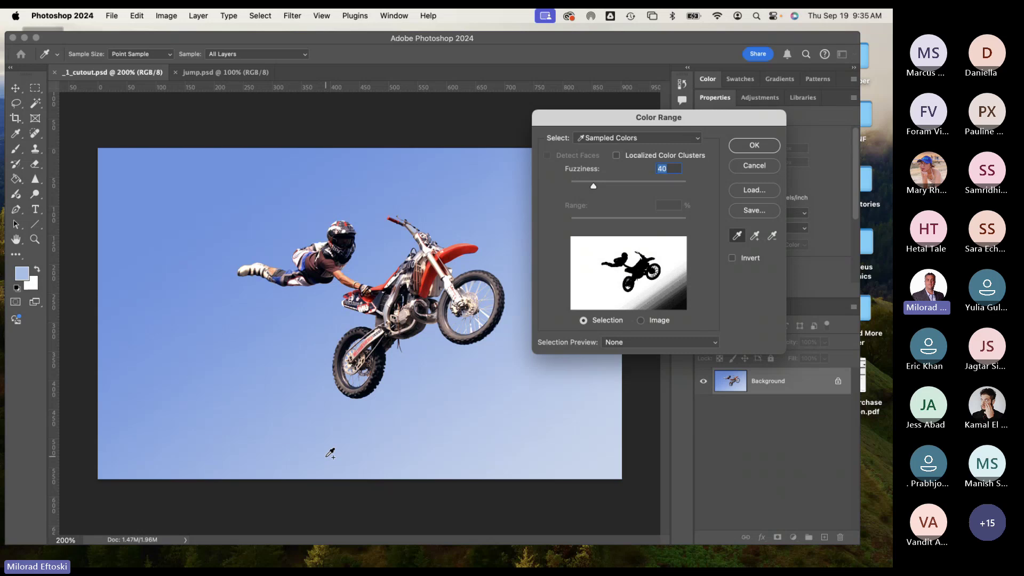
pyautogui.keyDown('shift'); pyautogui.click(601, 463); pyautogui.keyUp('shift')
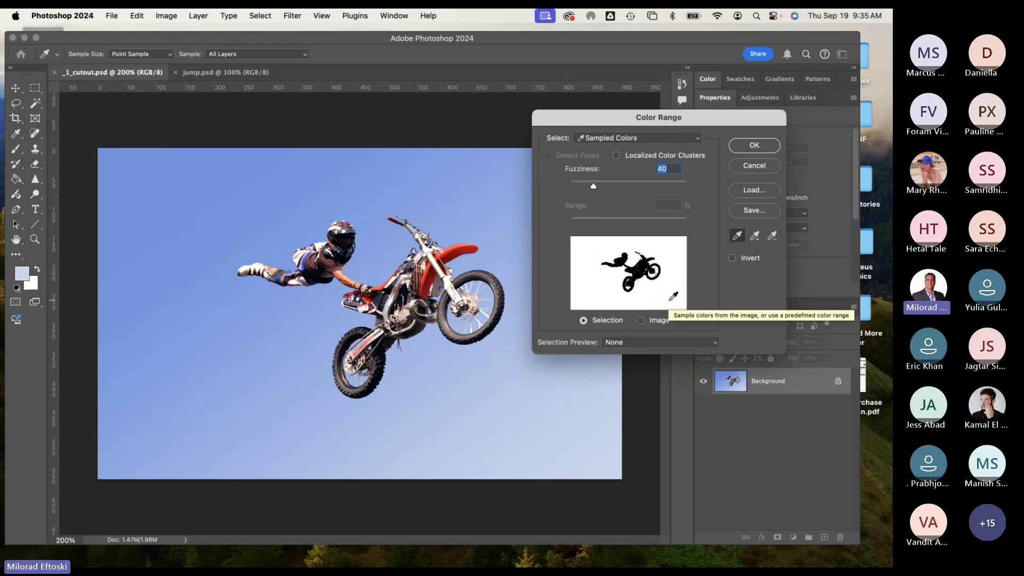
pyautogui.click(732, 259)
pyautogui.click(733, 259)
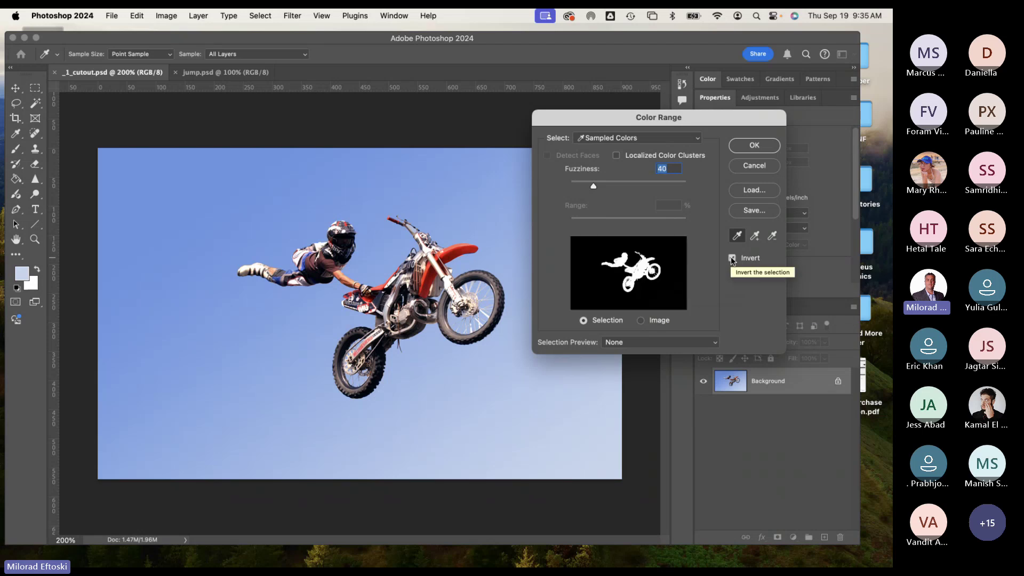
pyautogui.click(732, 259)
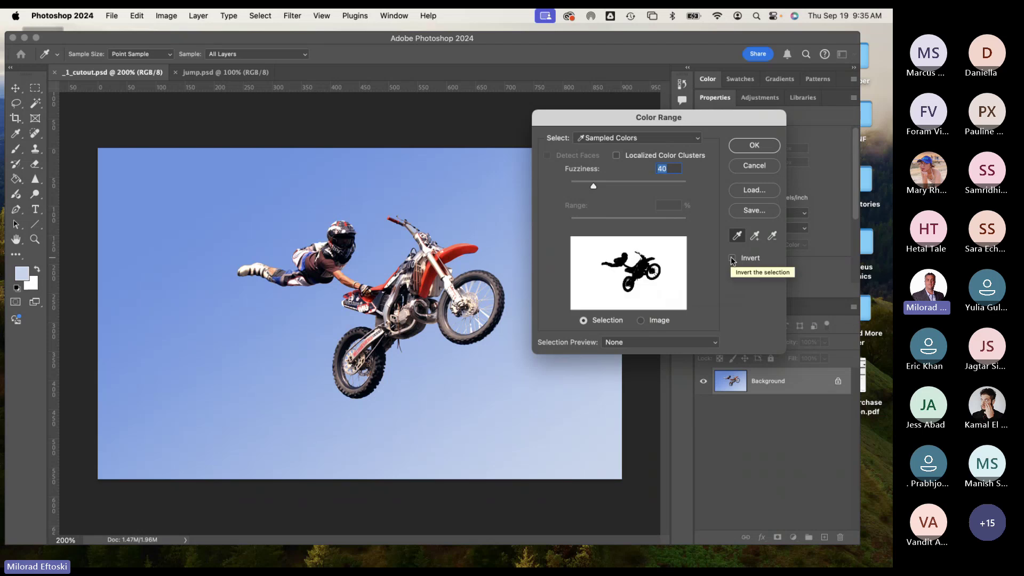
pyautogui.click(732, 258)
pyautogui.click(732, 258)
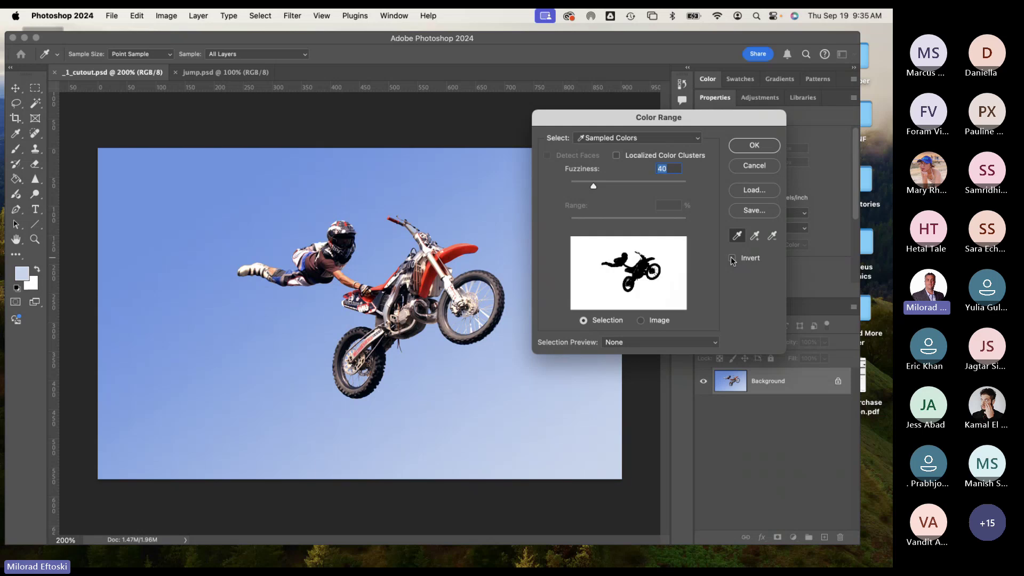
pyautogui.click(732, 258)
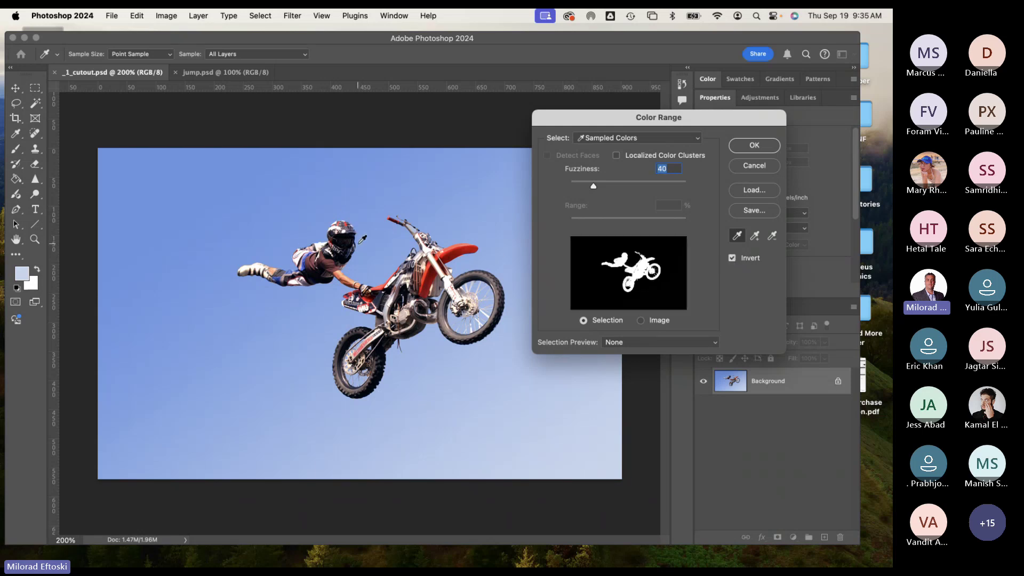
pyautogui.click(732, 258)
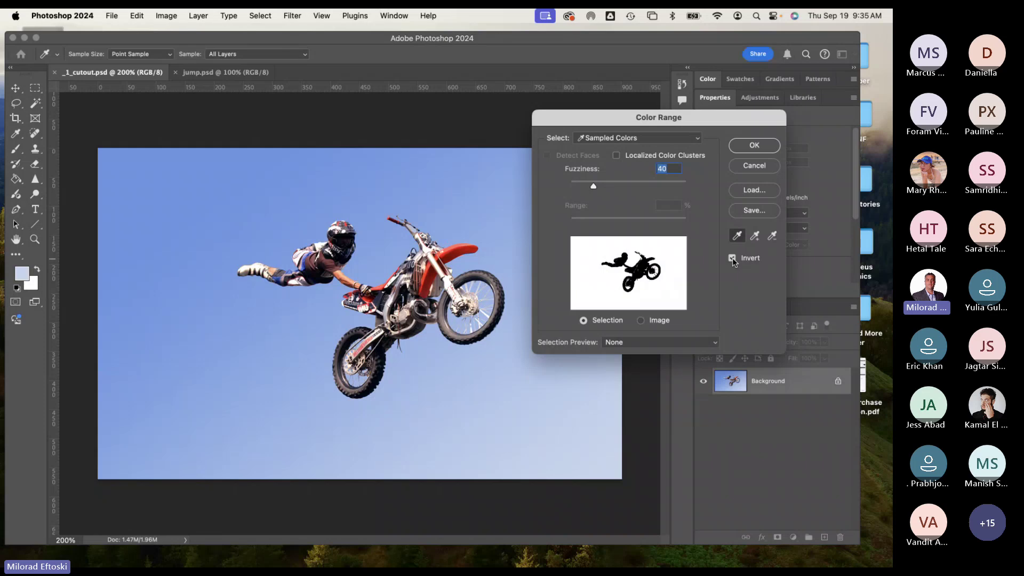
pyautogui.click(732, 258)
pyautogui.click(732, 258)
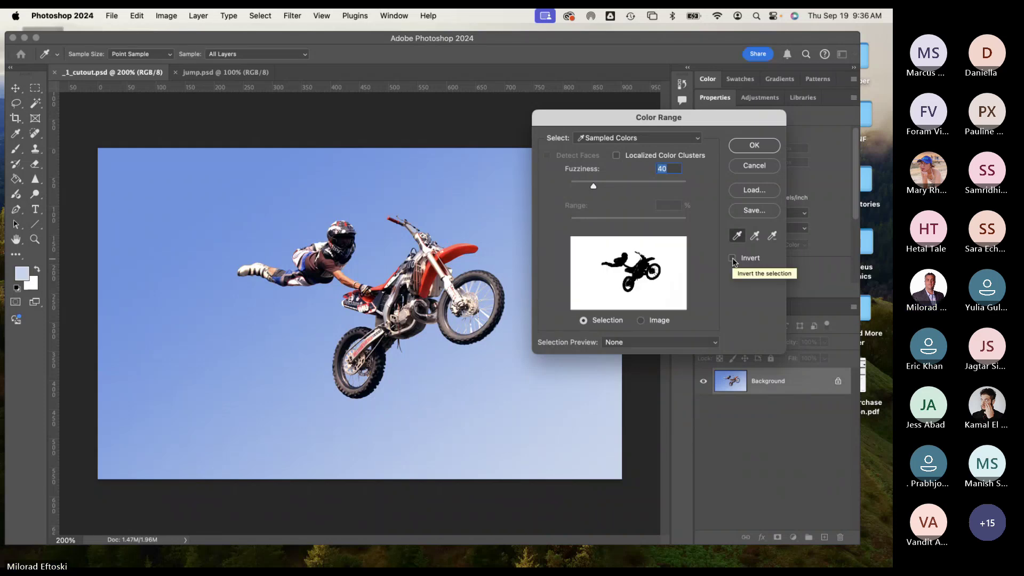
pyautogui.click(732, 258)
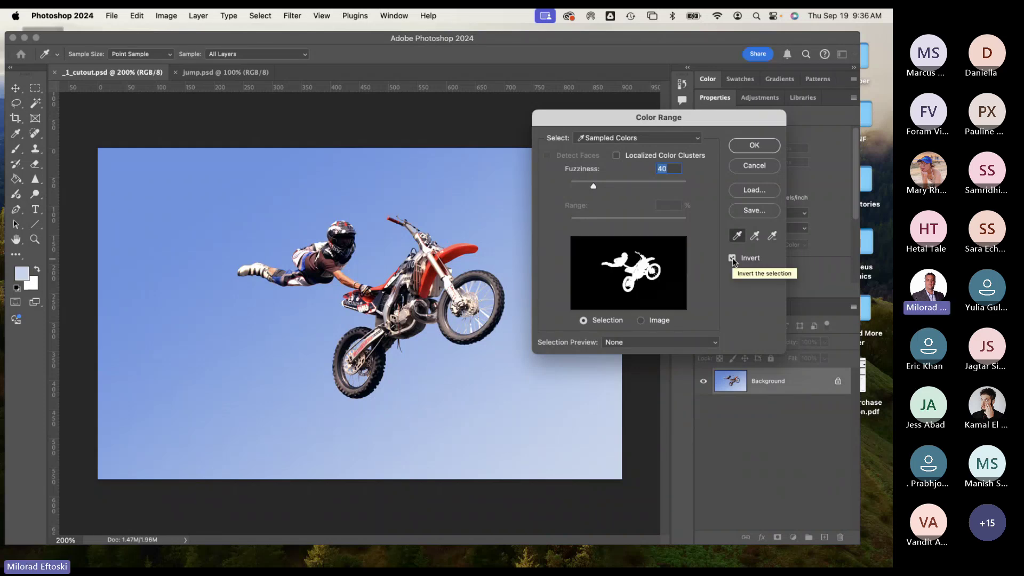
pyautogui.click(732, 258)
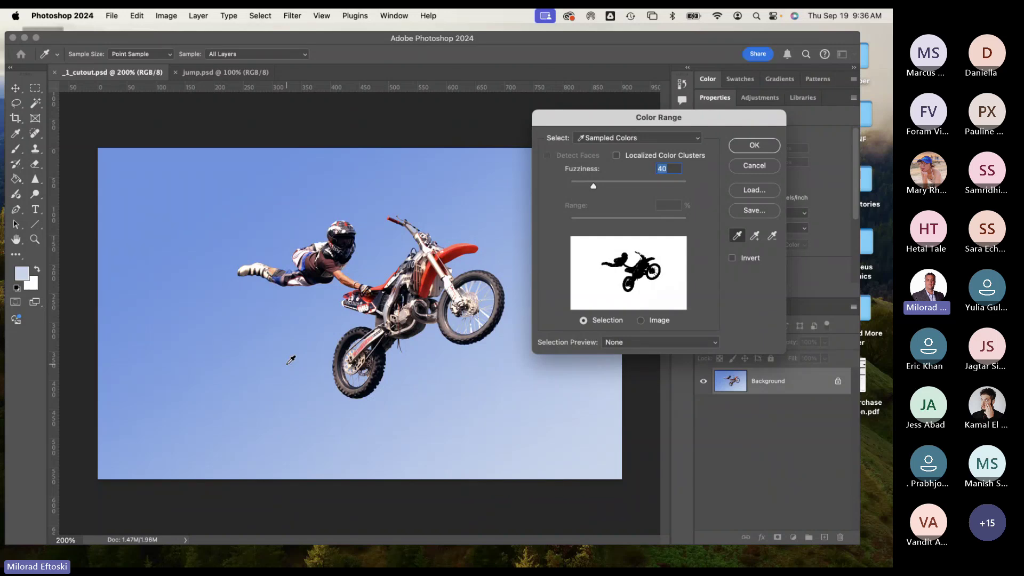
# Step: Confirm the Color Range dialog with OK to apply the sky selection
pyautogui.click(754, 145)
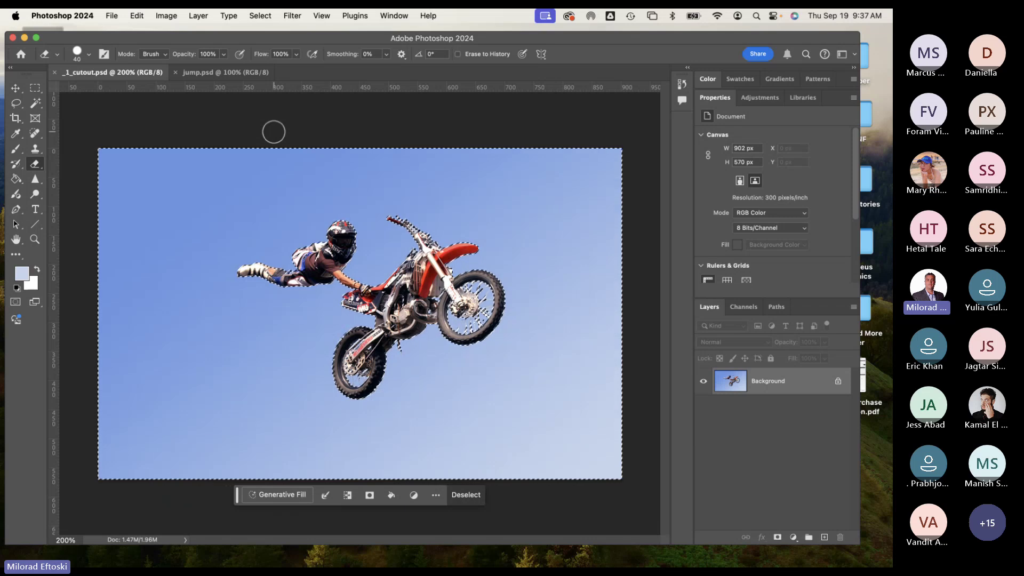
# Step: Zoom in and out to check the sky selection's edges, then open the Select menu
pyautogui.press('super+plus')
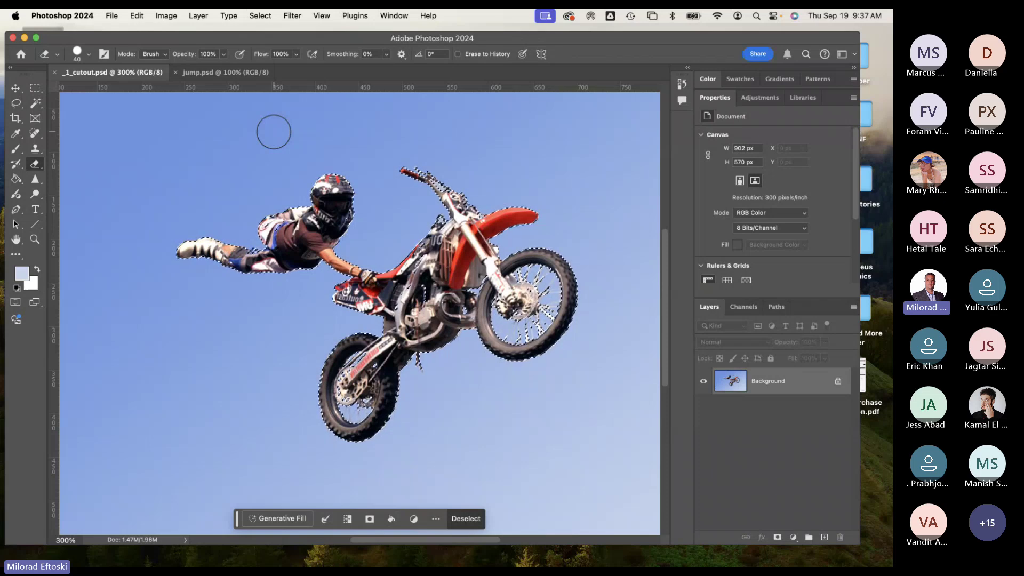
pyautogui.press('super+minus')
pyautogui.press('super+equal')
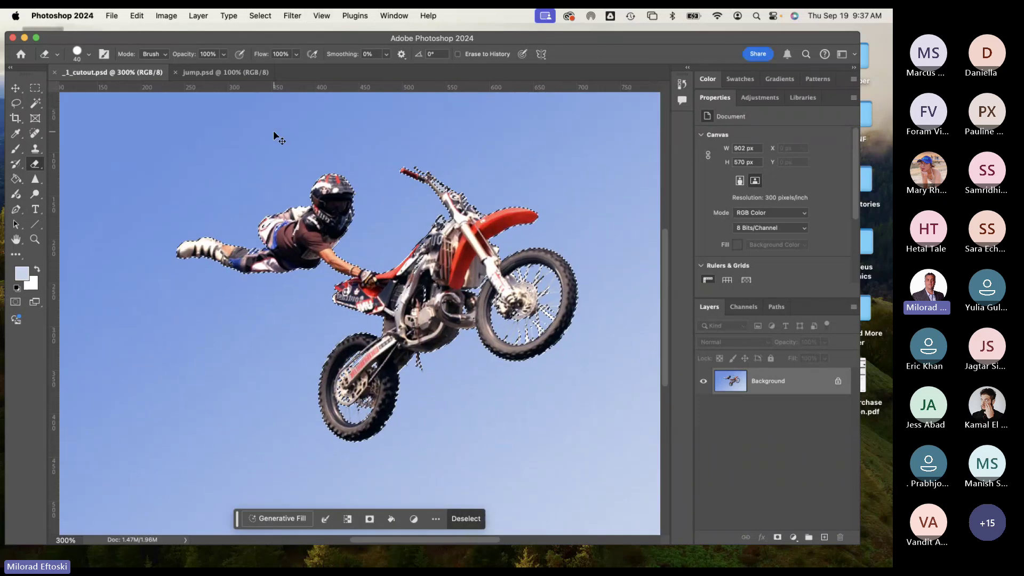
pyautogui.press('super+minus')
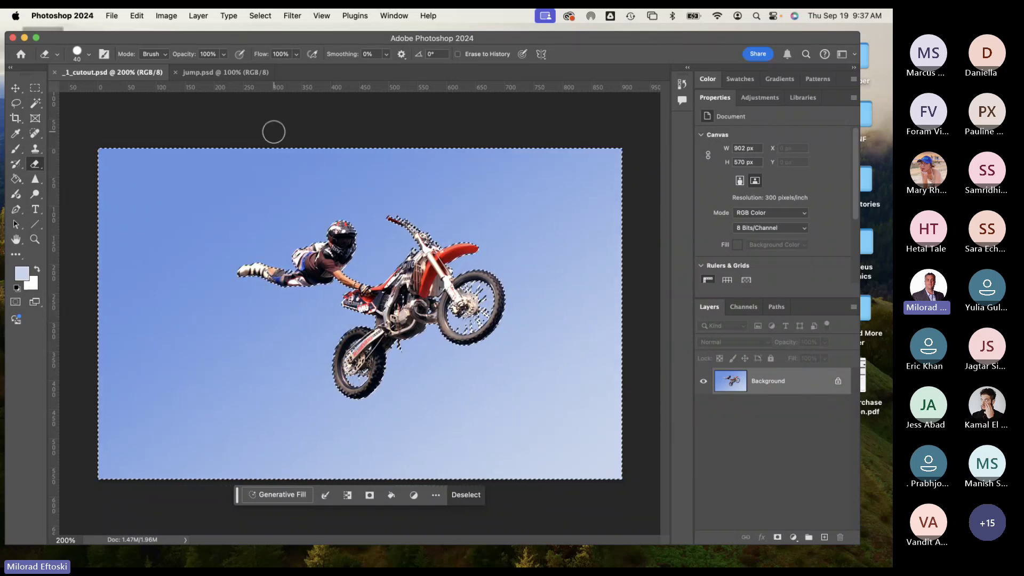
pyautogui.click(251, 14)
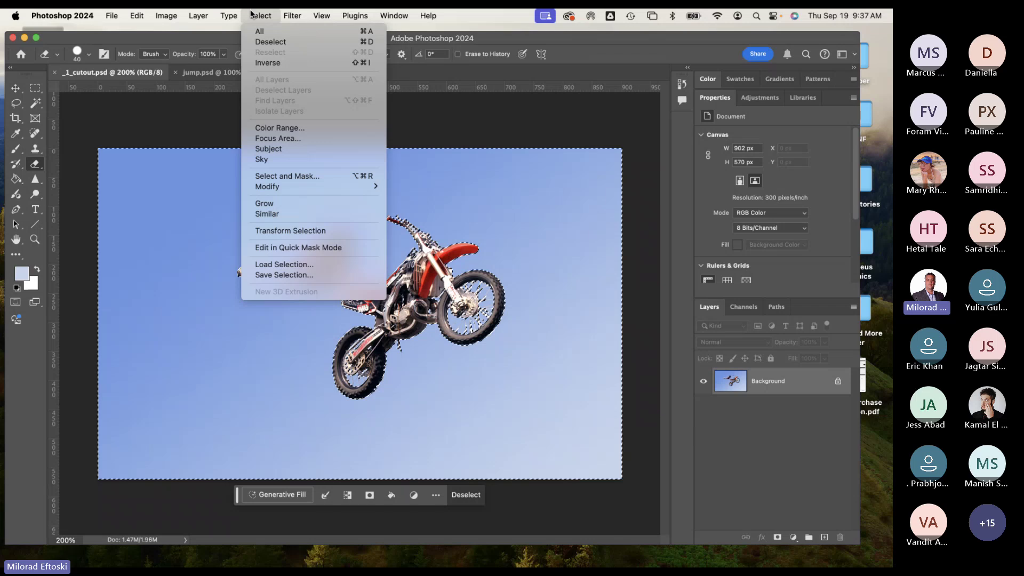
# Step: Invert the selection to just the rider and bike (Shift+Cmd+I) and copy it
pyautogui.click(280, 63)
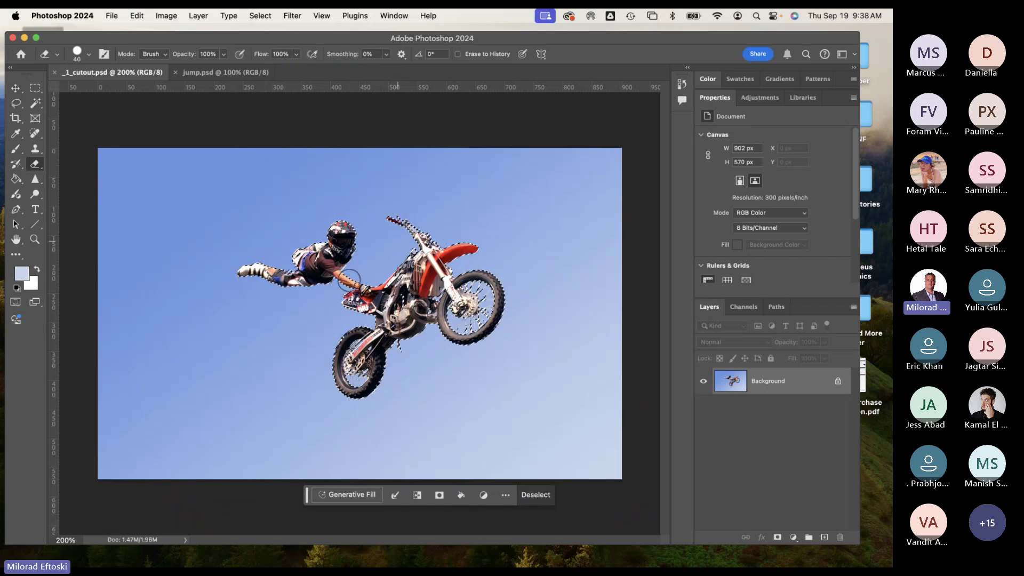
pyautogui.click(260, 15)
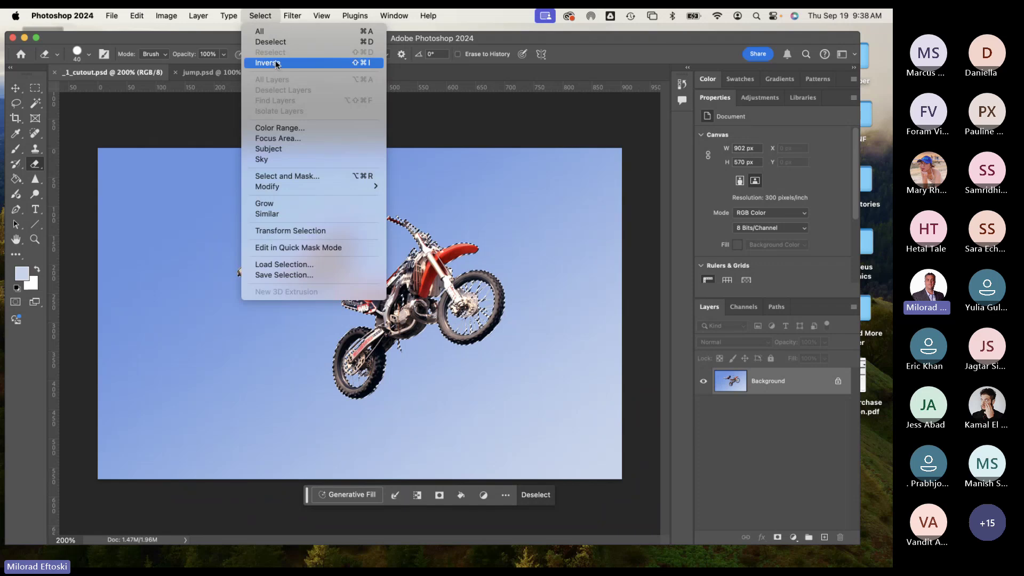
pyautogui.click(277, 63)
pyautogui.click(266, 13)
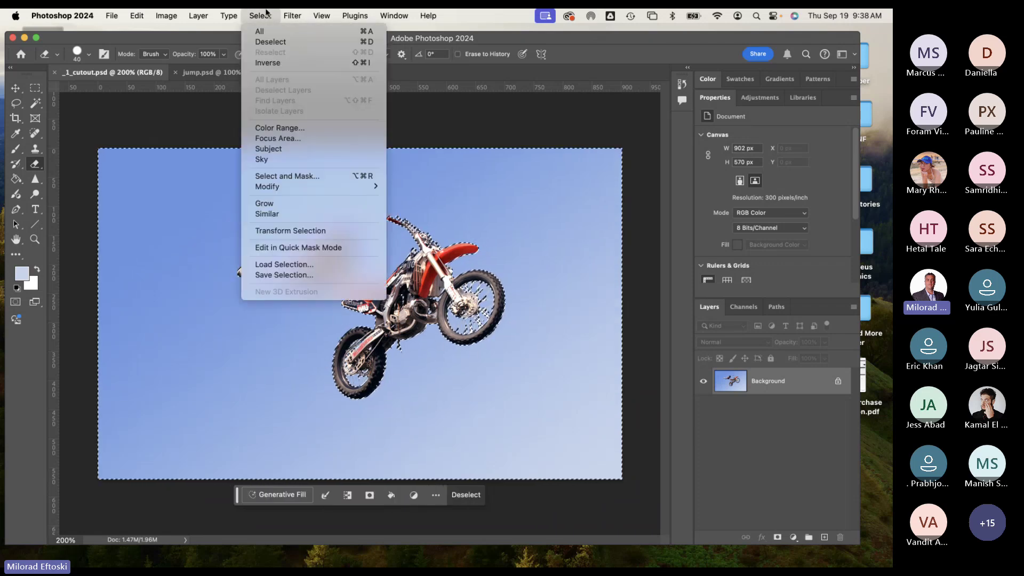
pyautogui.click(273, 64)
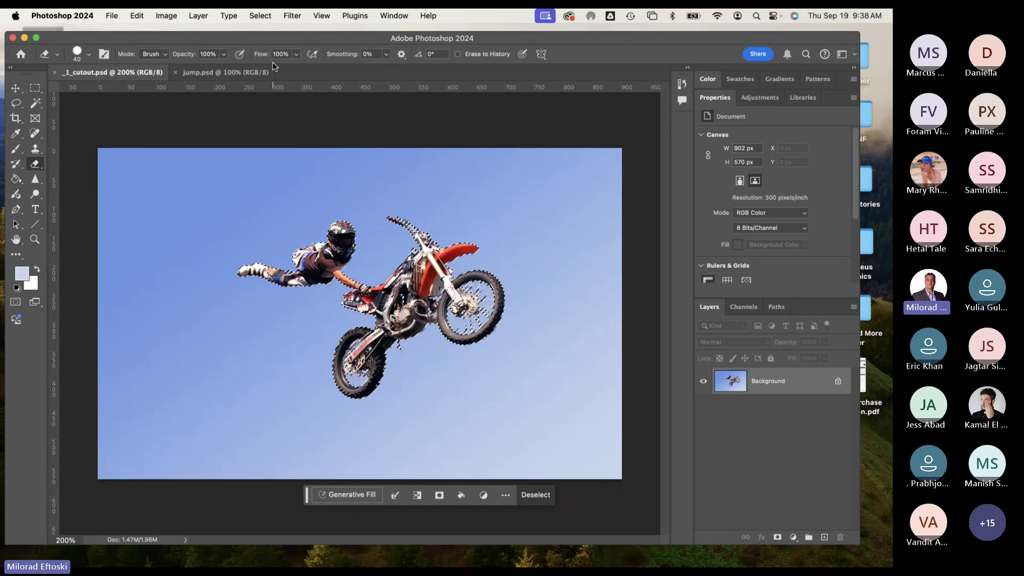
pyautogui.click(261, 15)
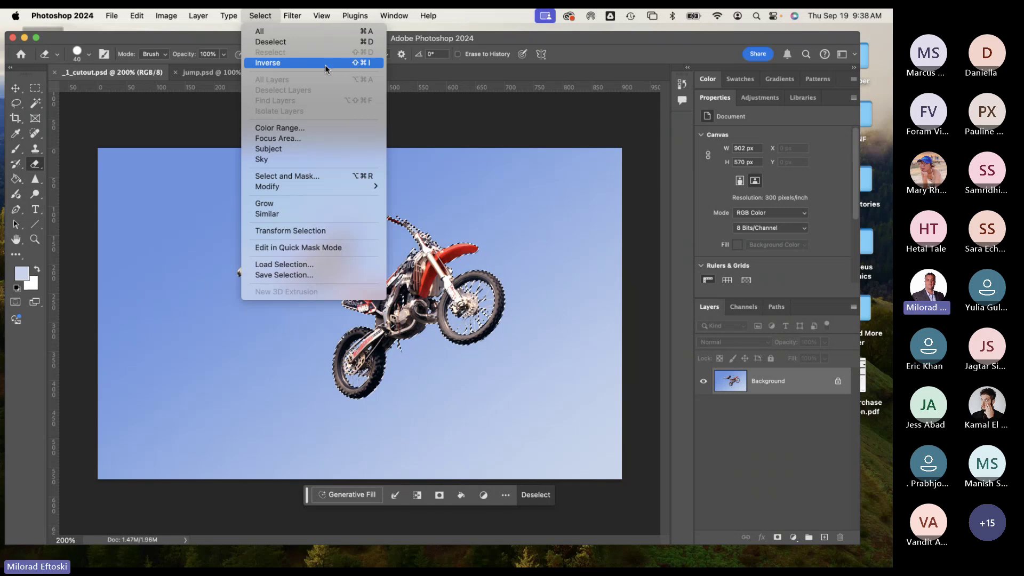
pyautogui.click(259, 15)
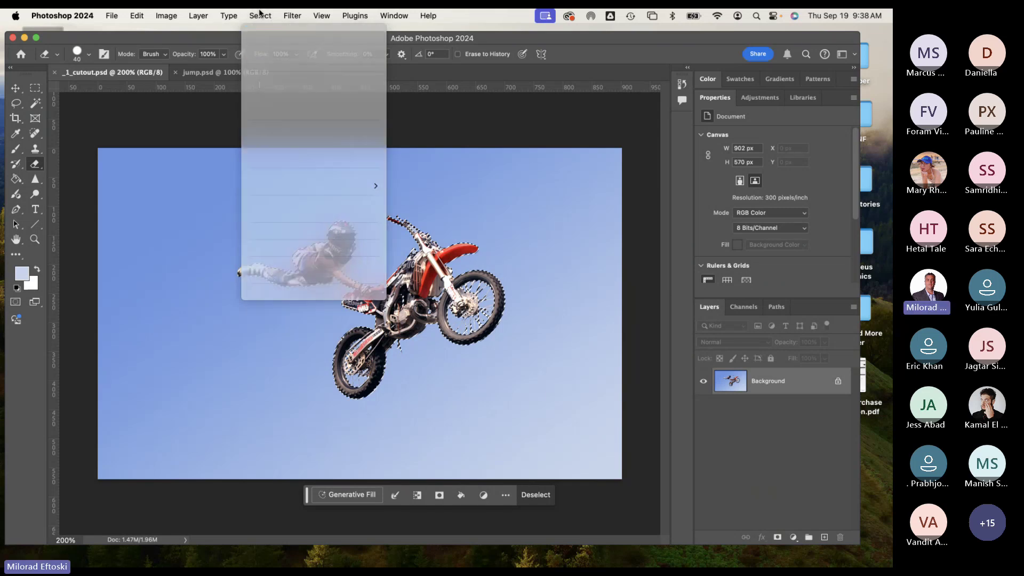
pyautogui.press('super+shift+i')
pyautogui.press('super+shift+i')
pyautogui.press('super+shift+i')
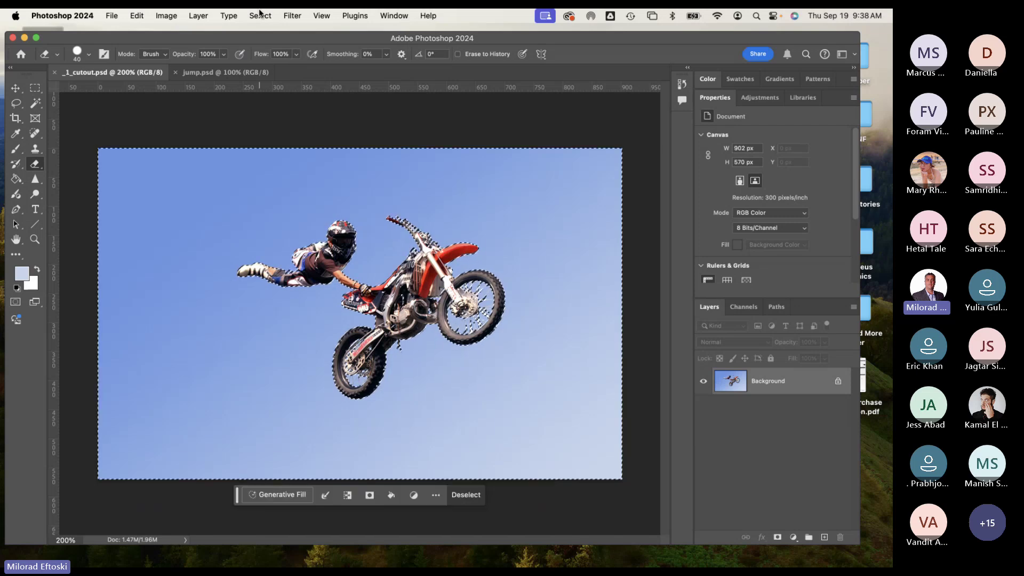
pyautogui.press('super+shift+i')
pyautogui.press('super+shift+i')
pyautogui.press('super+shift+i')
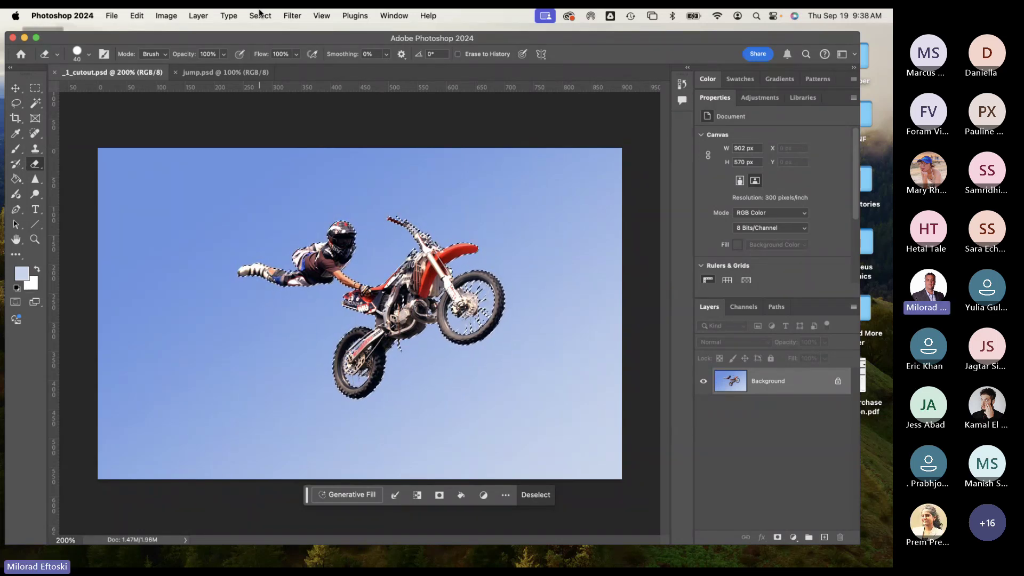
pyautogui.press('super+c')
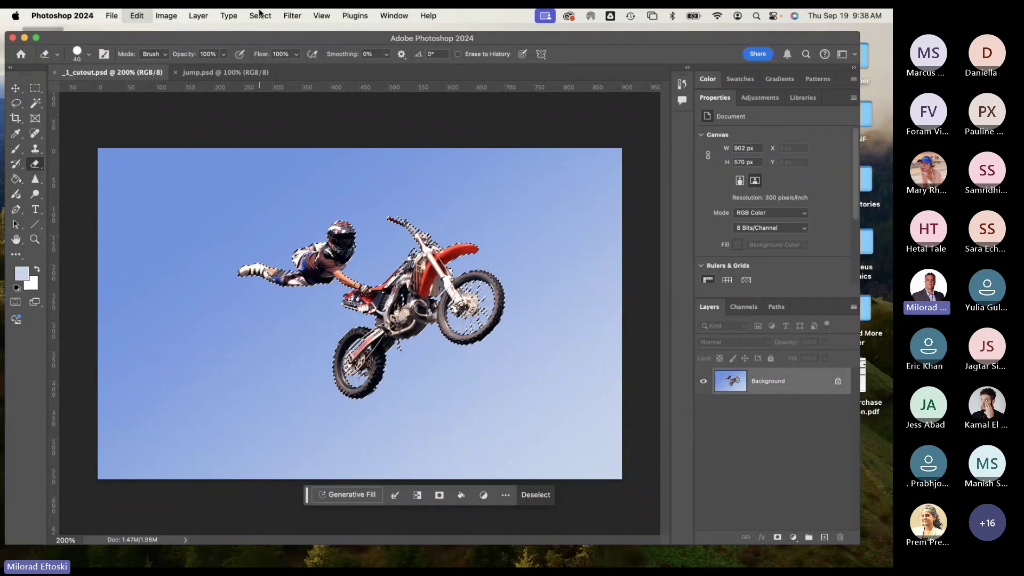
# Step: Paste the rider and bike into jump.psd as Layer 1 and drag it up and left
pyautogui.click(227, 77)
pyautogui.press('v')
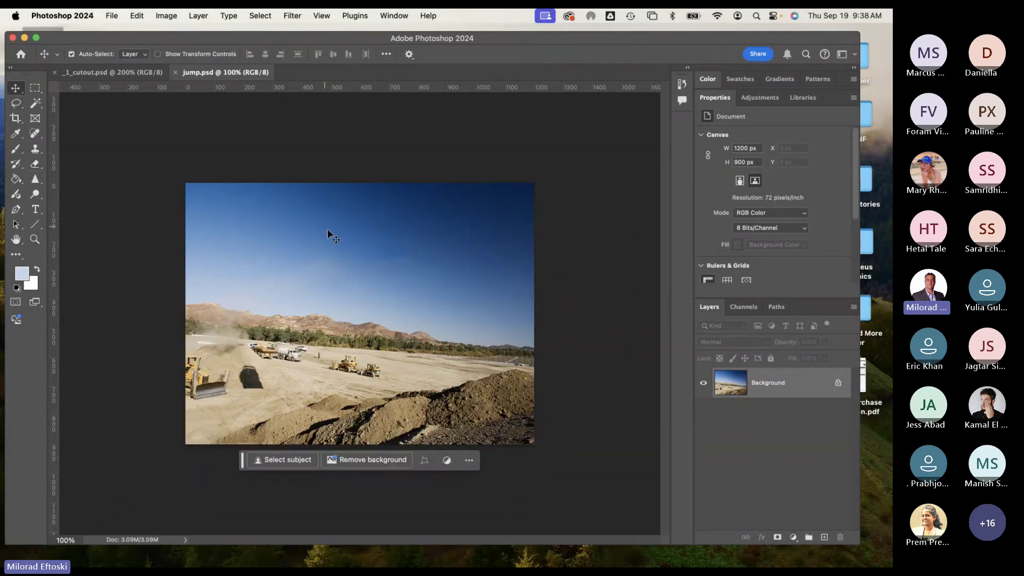
pyautogui.press('super+v')
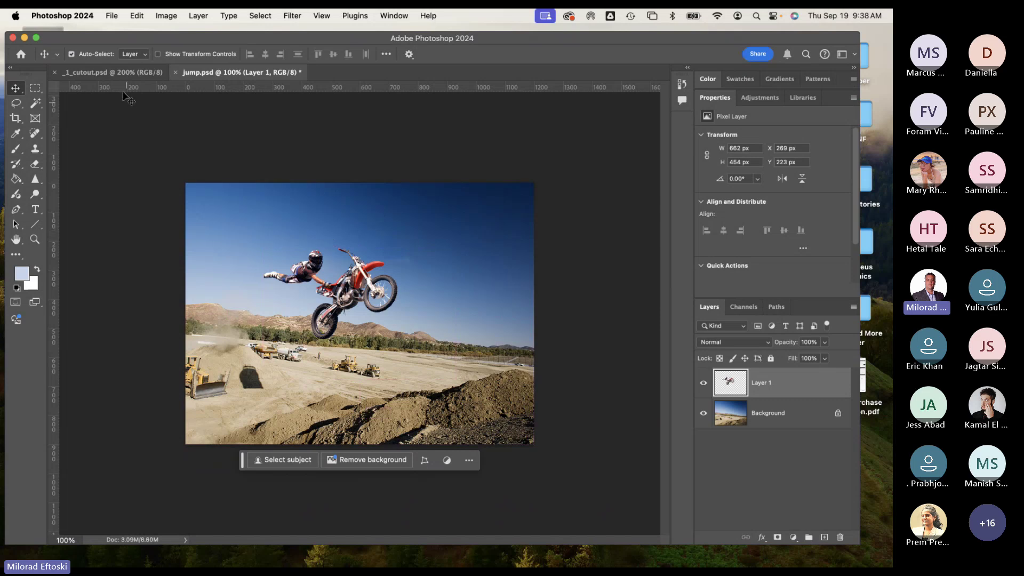
pyautogui.click(116, 74)
pyautogui.click(235, 72)
pyautogui.moveTo(347, 291); pyautogui.dragTo(303, 277)
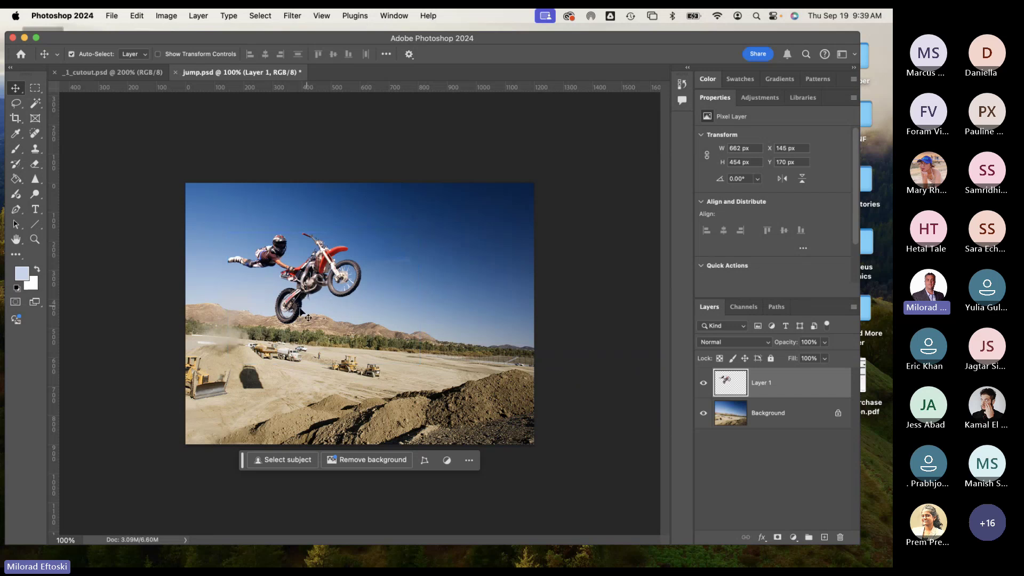
# Step: Zoom in to inspect the bike's wheels, then undo the rider's move and the paste
pyautogui.scroll(5, 291, 307)
pyautogui.scroll(1, 283, 321)
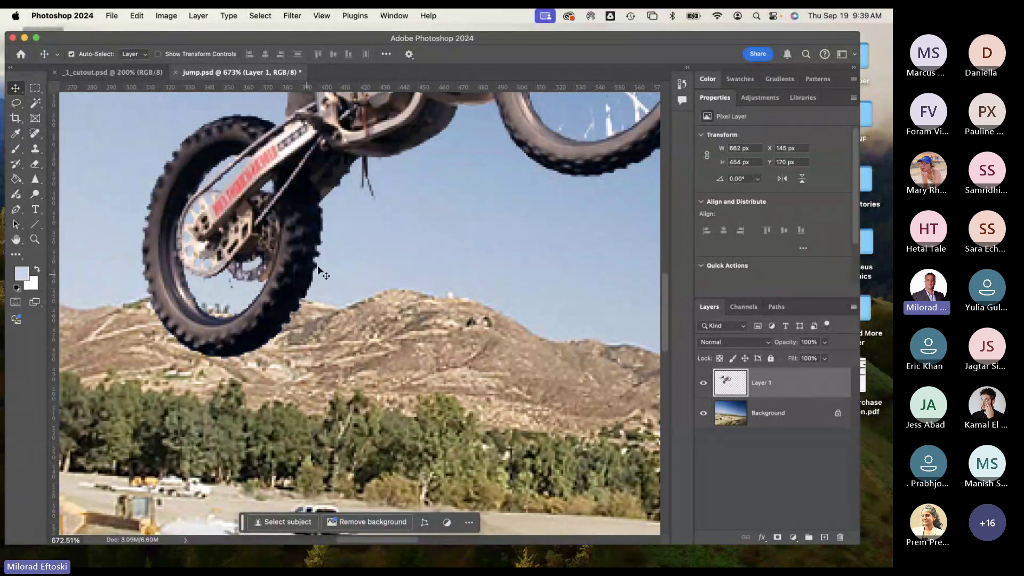
pyautogui.moveTo(429, 227); pyautogui.dragTo(306, 441)
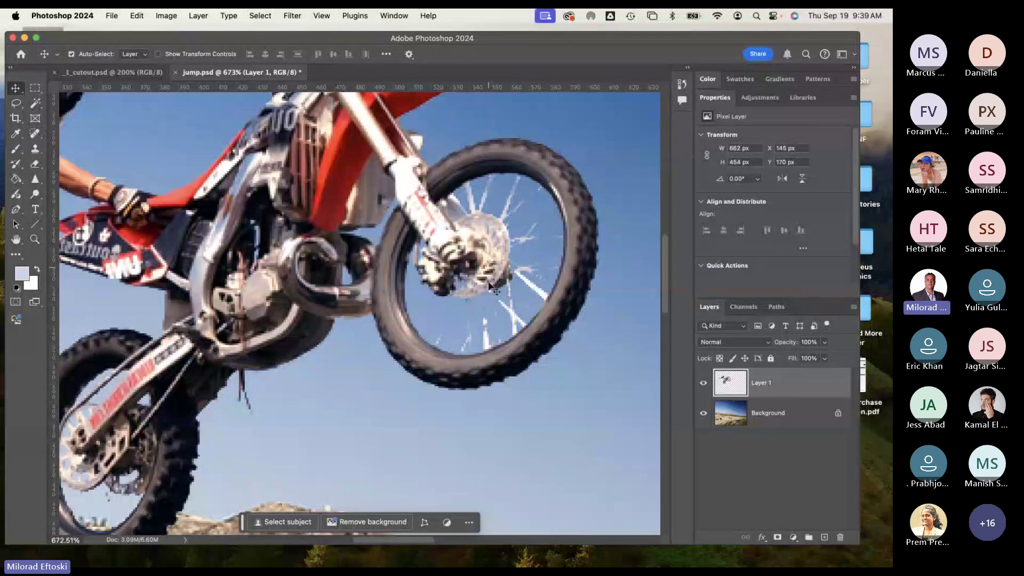
pyautogui.scroll(-3, 368, 290)
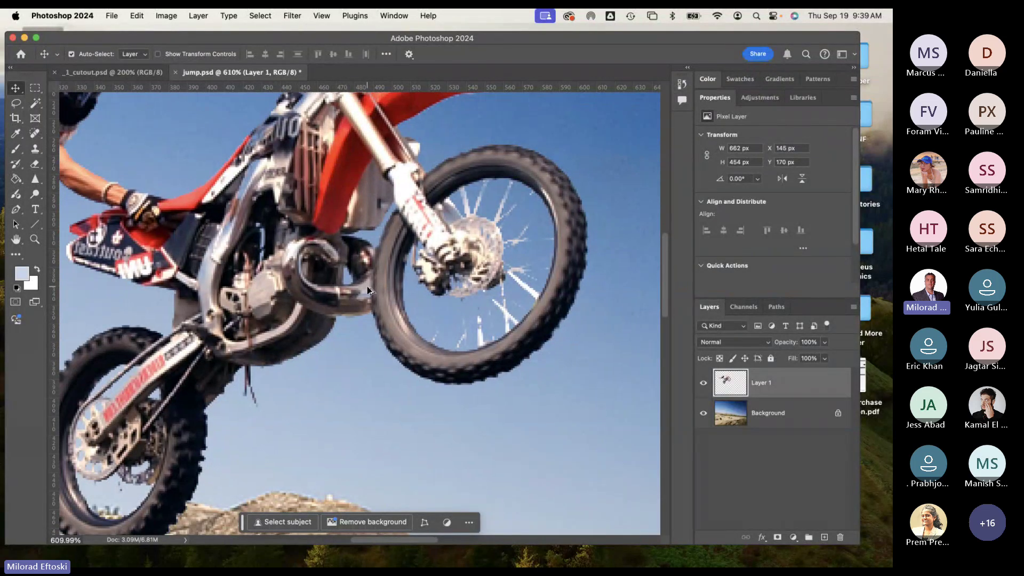
pyautogui.scroll(2, 368, 290)
pyautogui.scroll(-3, 367, 292)
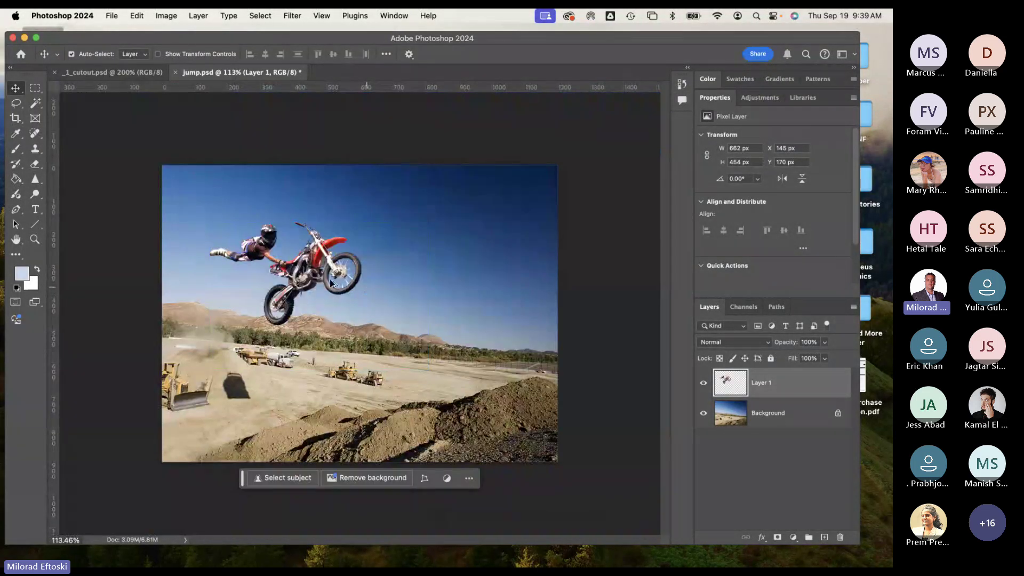
pyautogui.scroll(3, 331, 283)
pyautogui.scroll(-3, 311, 276)
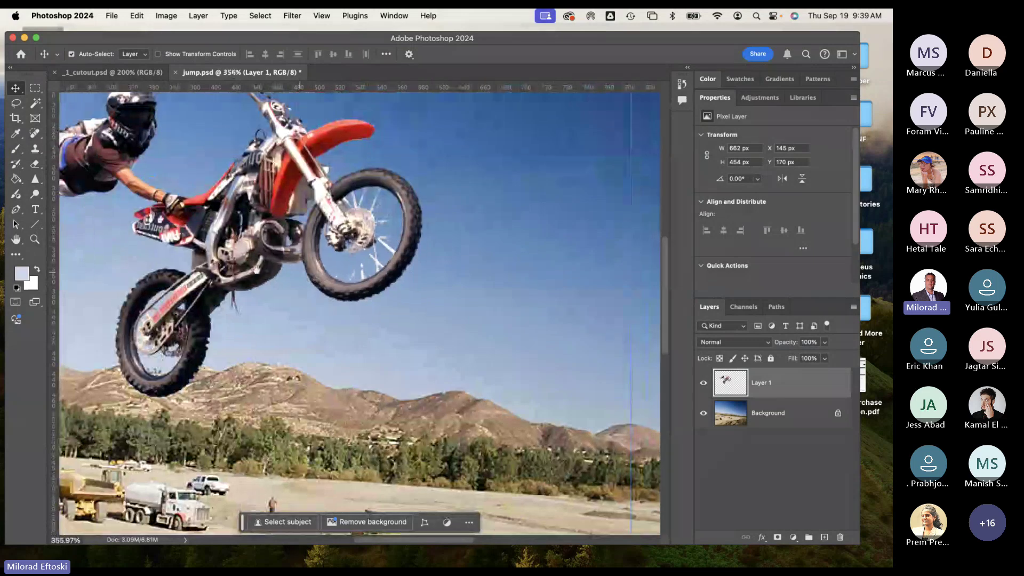
pyautogui.scroll(3, 455, 320)
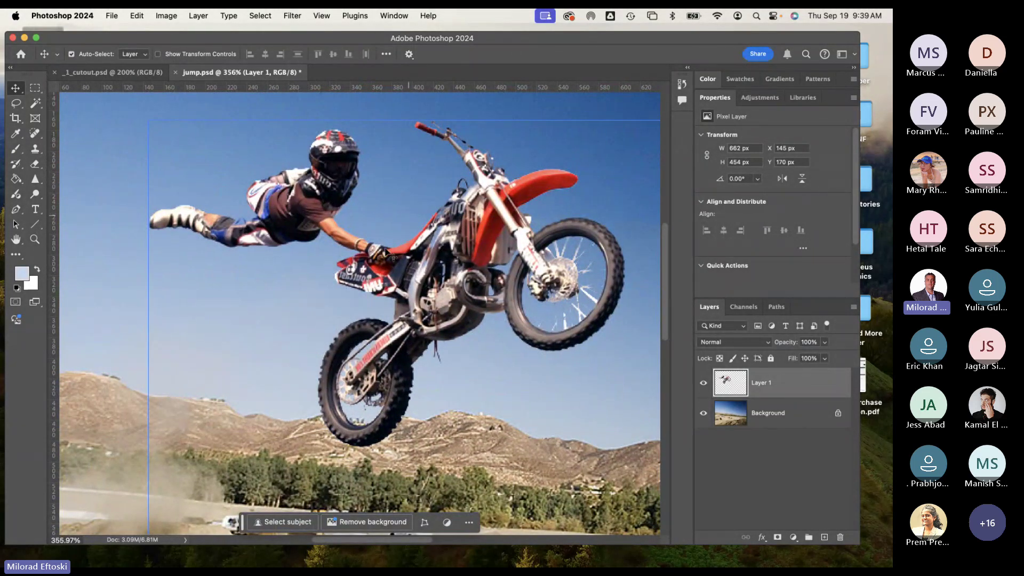
pyautogui.scroll(-3, 468, 261)
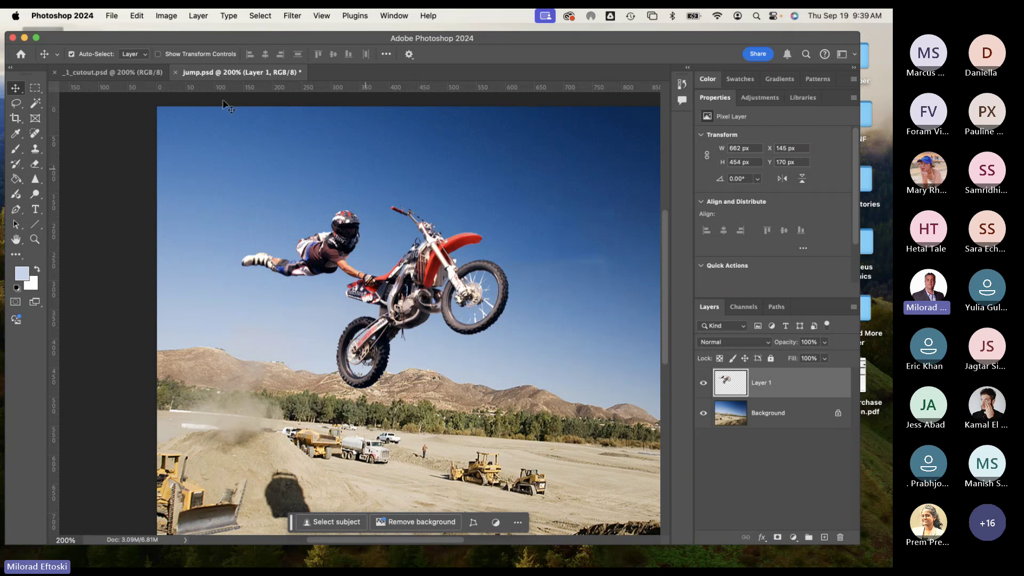
pyautogui.press('super+z')
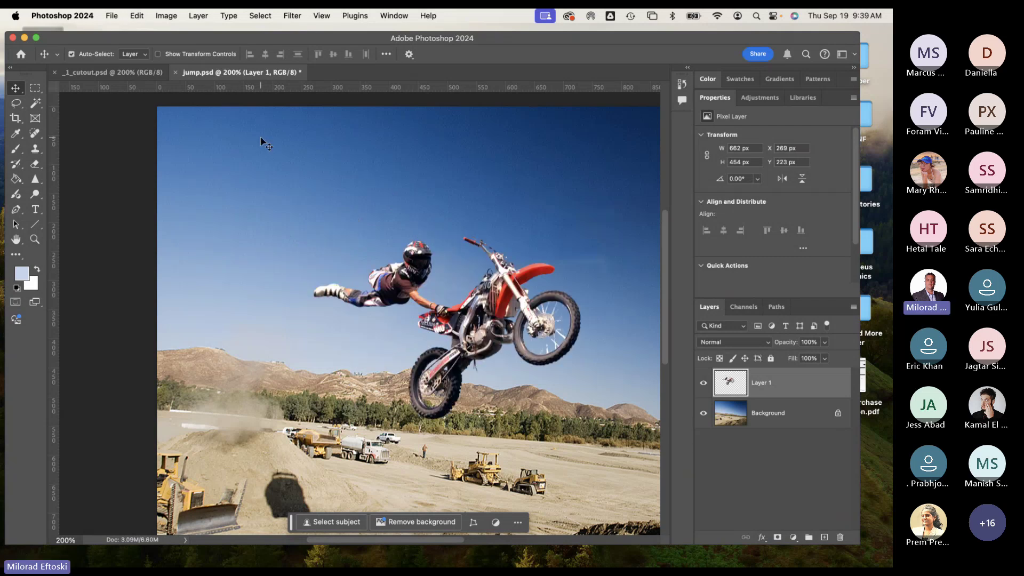
pyautogui.press('super+z')
pyautogui.click(123, 72)
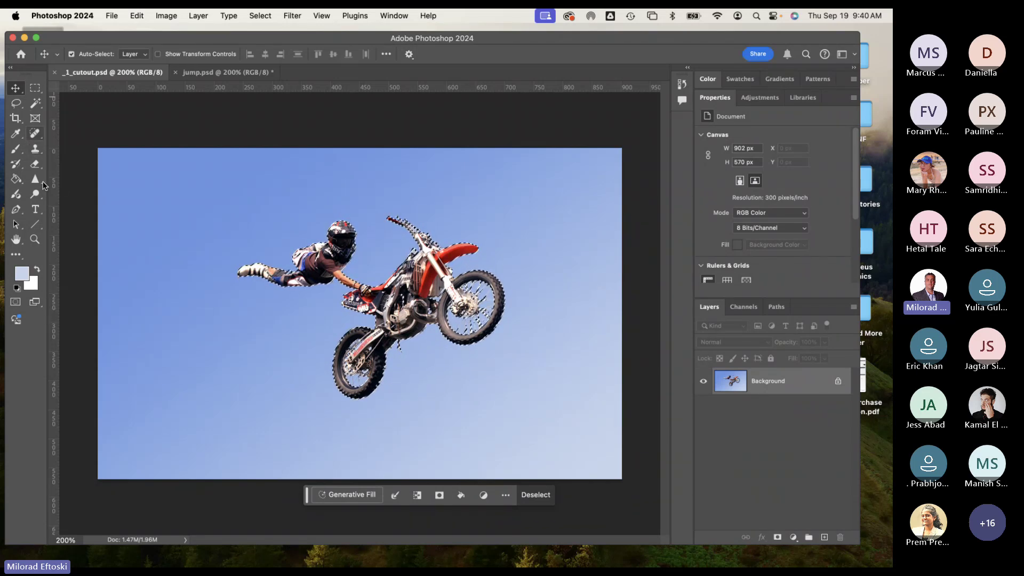
pyautogui.click(10, 68)
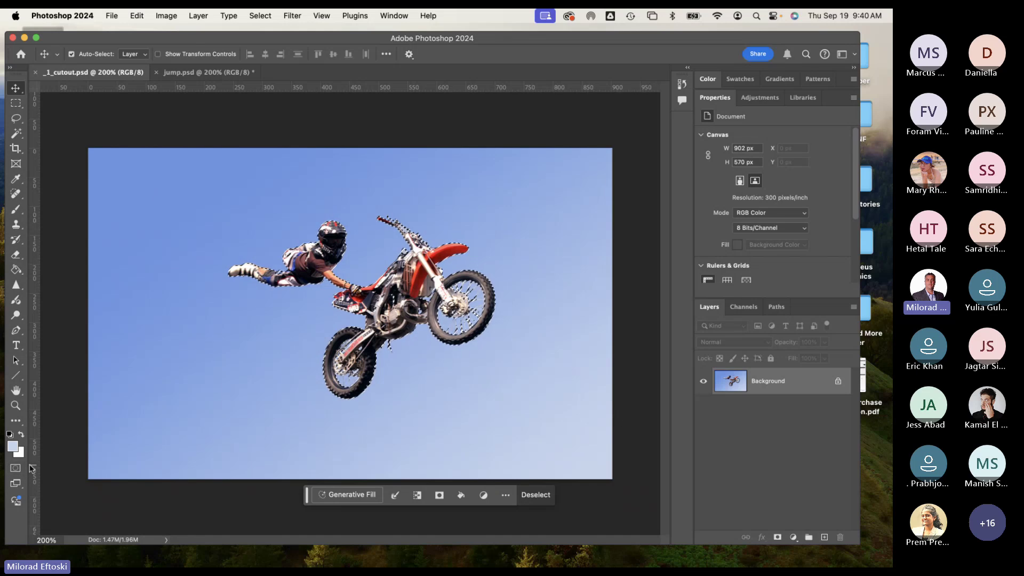
pyautogui.click(12, 69)
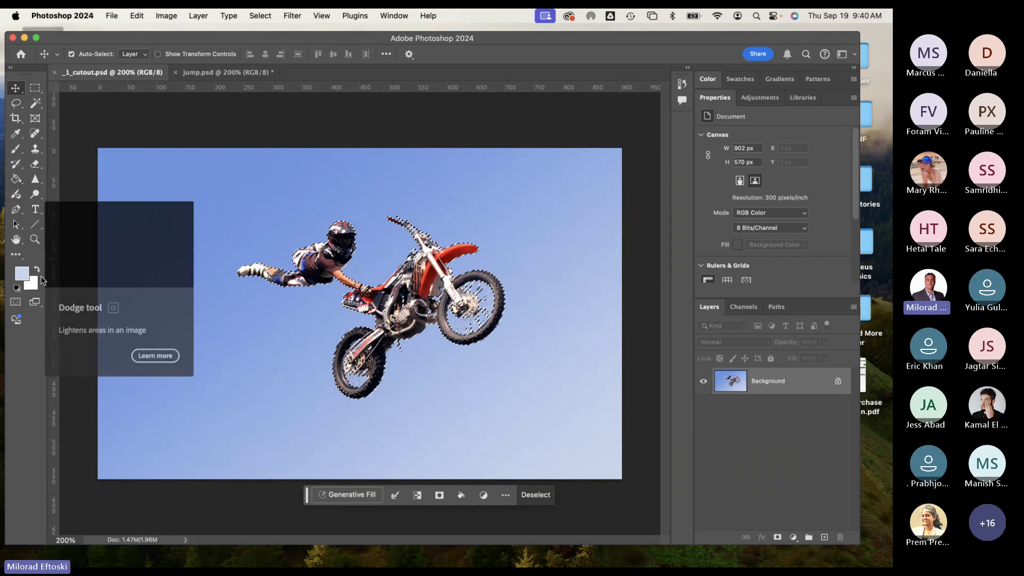
# Step: Set the Quick Mask overlay colour to green (00ff18) in Quick Mask Options
pyautogui.click(17, 303)
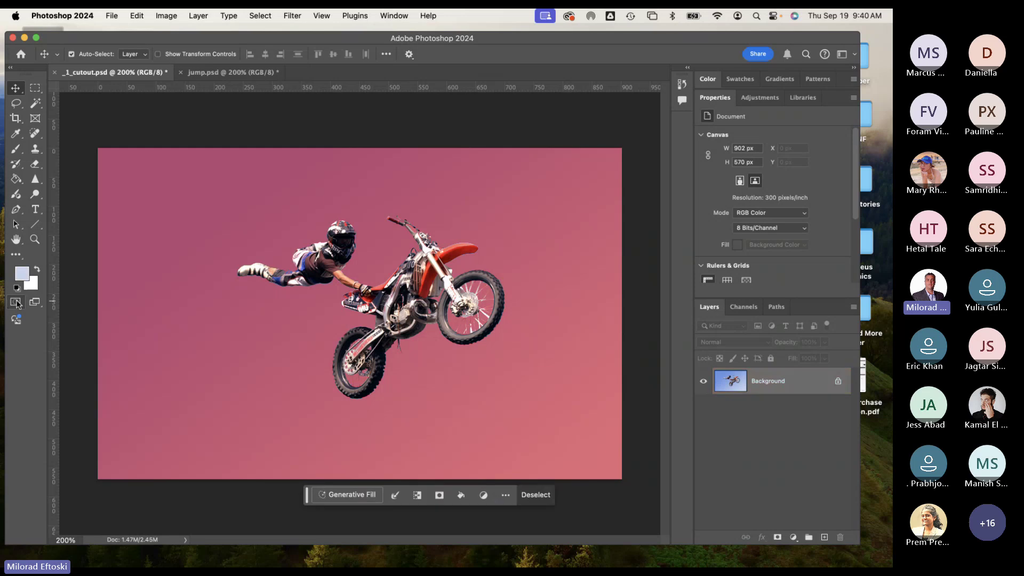
pyautogui.doubleClick(17, 302)
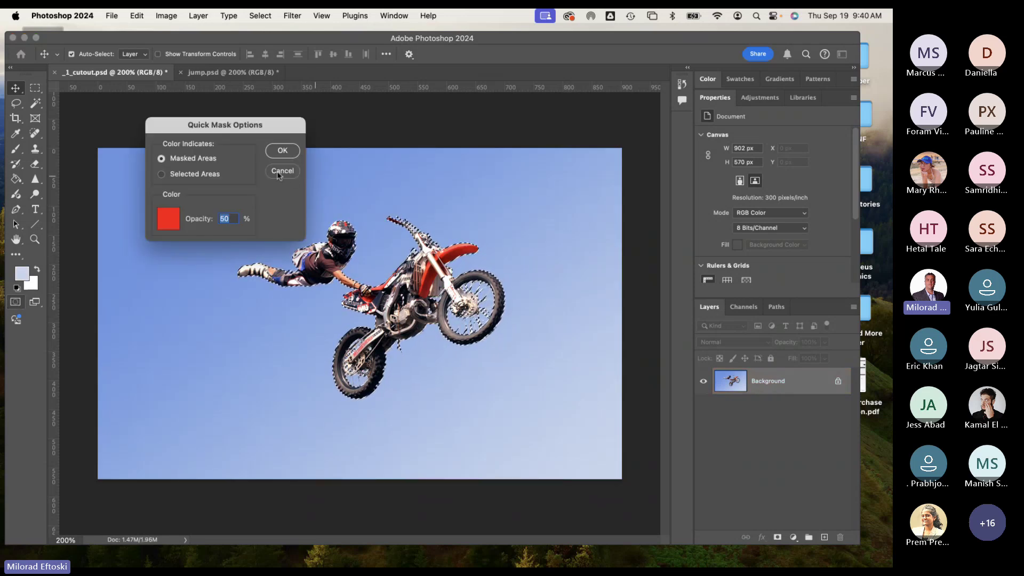
pyautogui.press('Return')
pyautogui.click(16, 303)
pyautogui.doubleClick(16, 302)
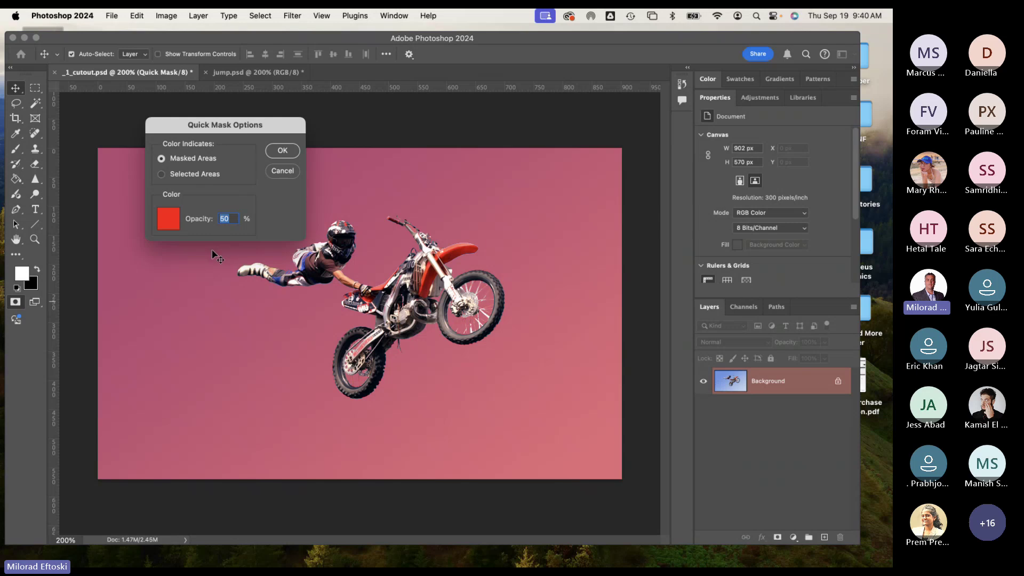
pyautogui.click(168, 218)
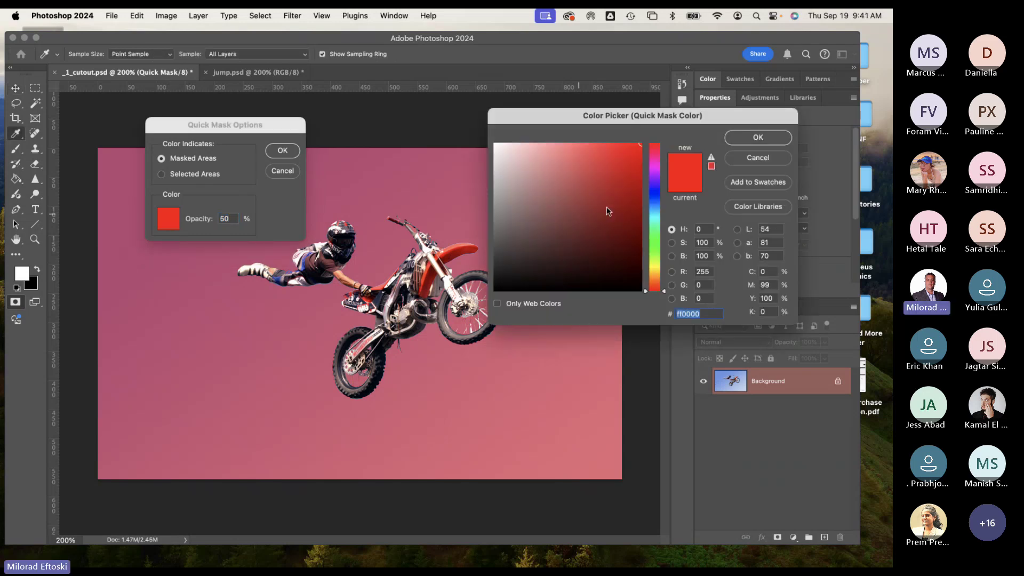
pyautogui.click(655, 241)
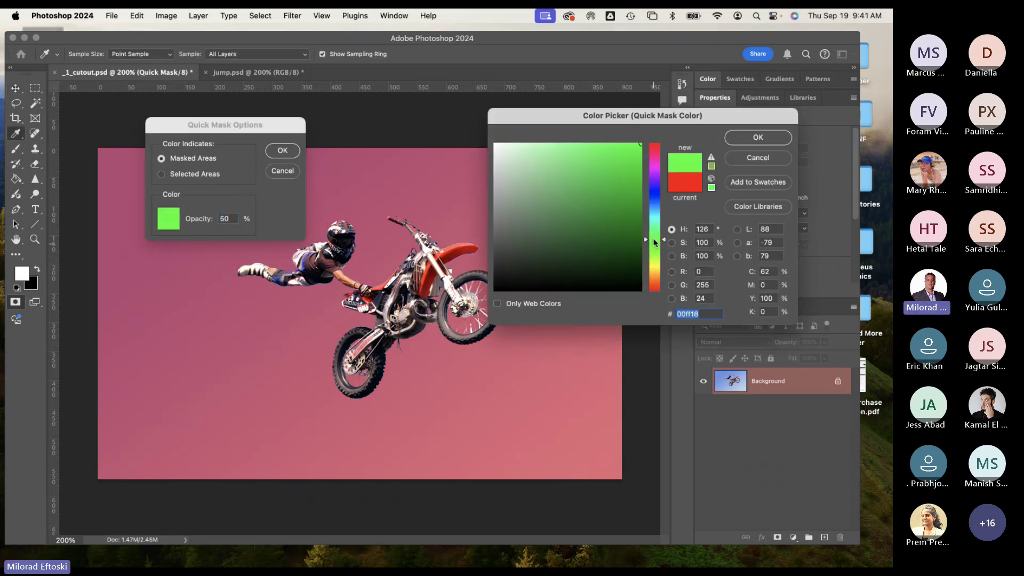
pyautogui.press('Return')
pyautogui.click(273, 152)
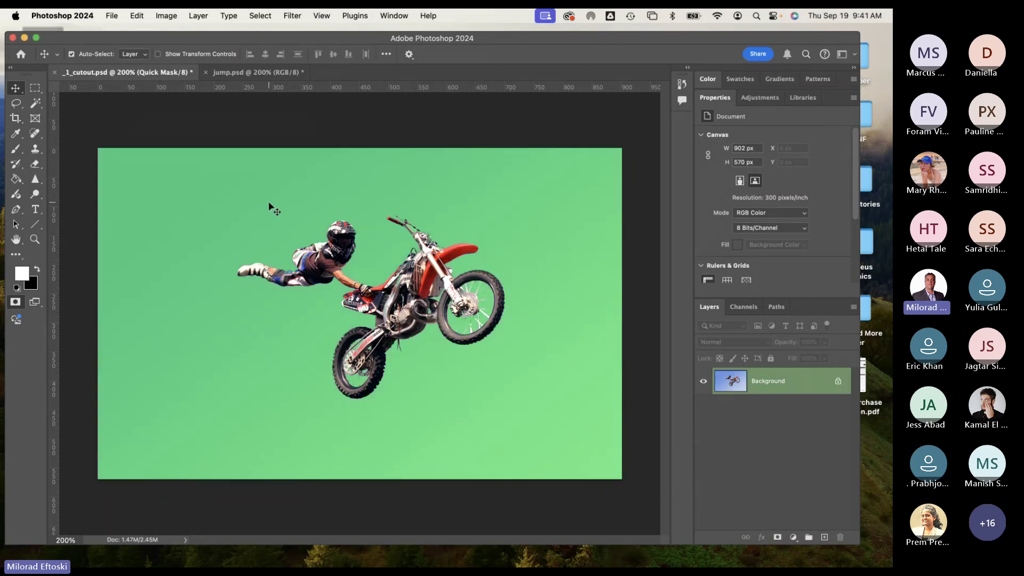
# Step: Reopen Quick Mask Options to check the green setting, then close it
pyautogui.doubleClick(15, 303)
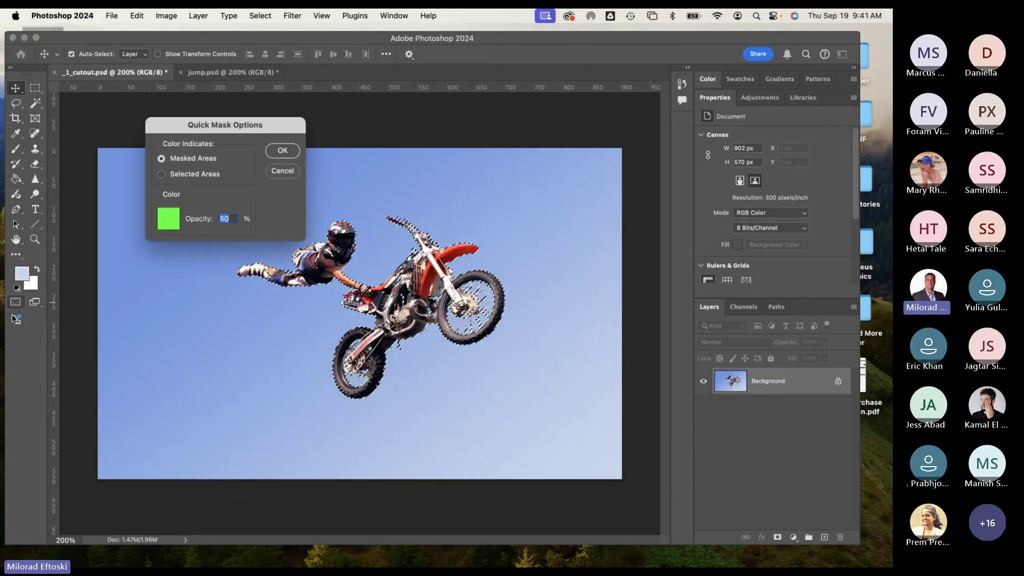
pyautogui.moveTo(180, 131); pyautogui.dragTo(150, 131)
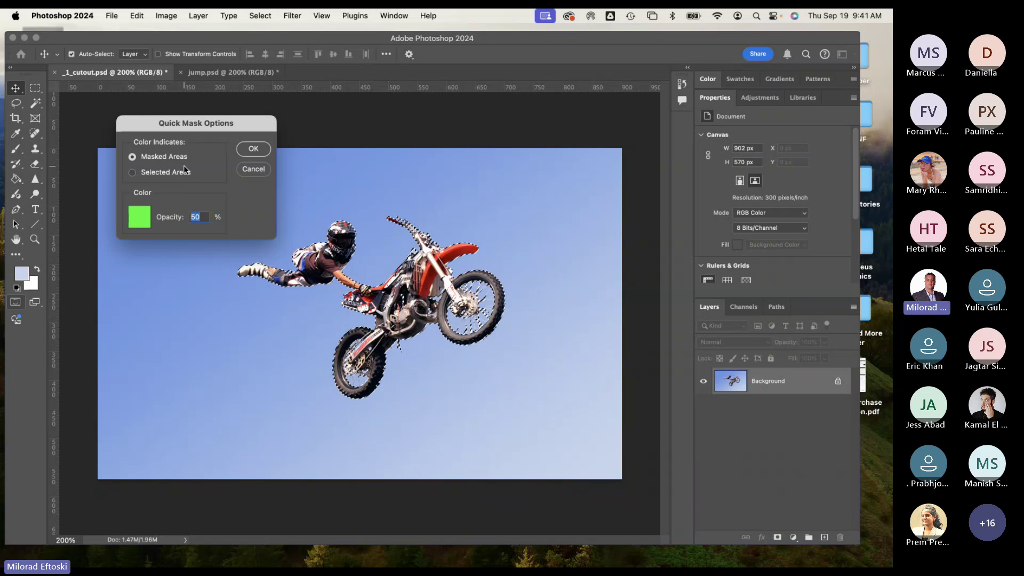
pyautogui.click(247, 147)
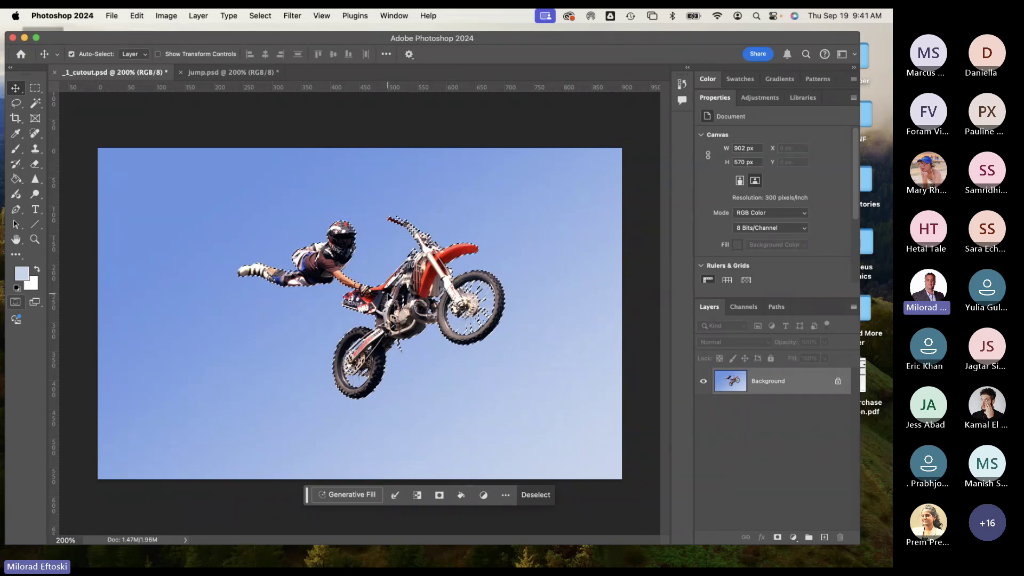
# Step: Invert the selection from the Select menu so the sky is selected
pyautogui.click(260, 15)
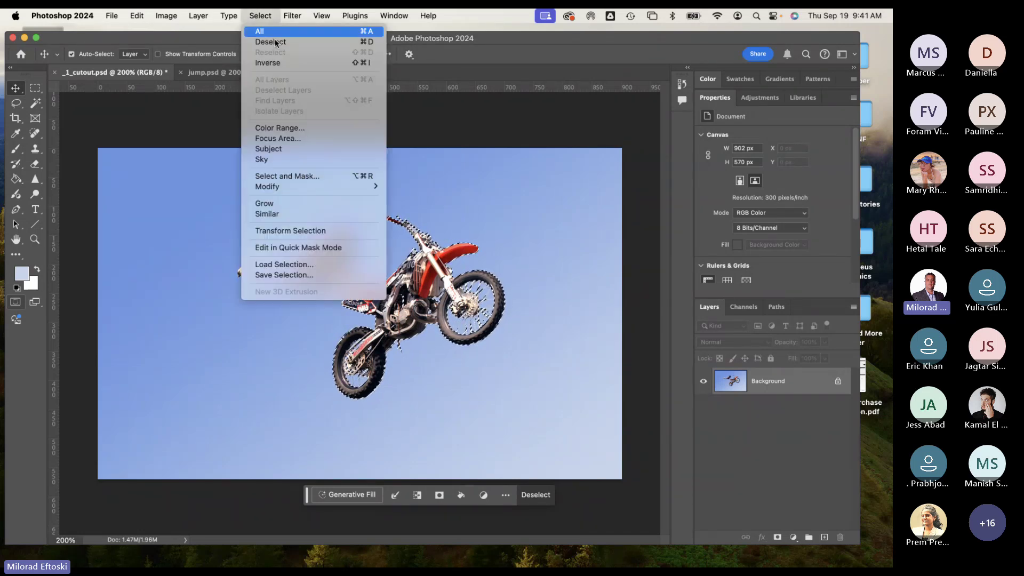
pyautogui.click(266, 62)
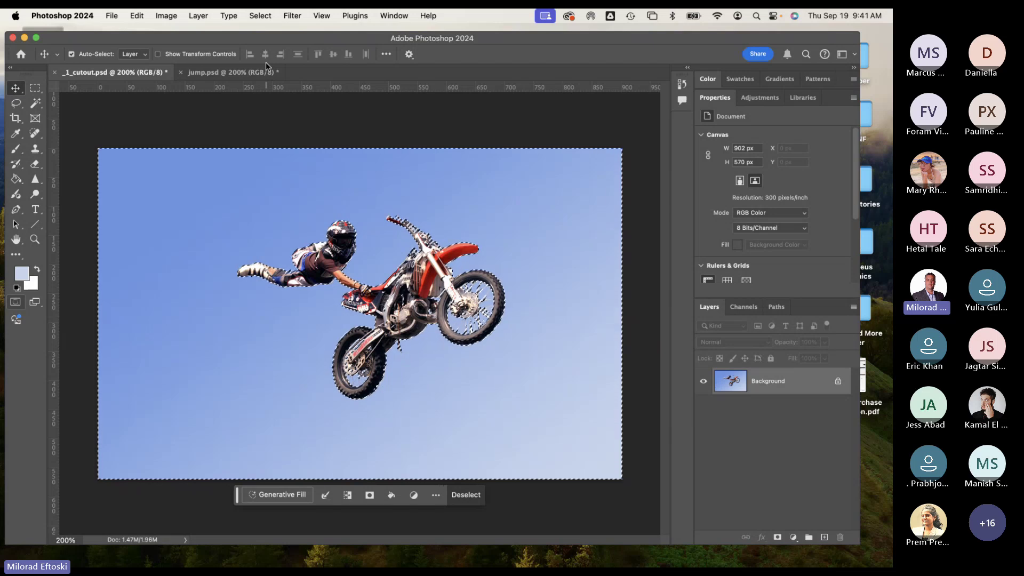
pyautogui.click(260, 16)
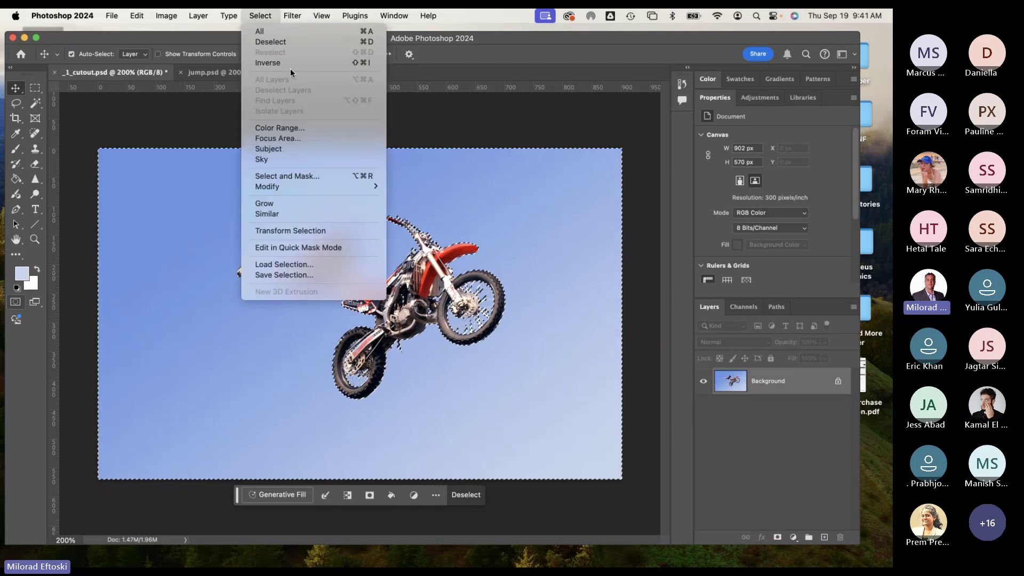
pyautogui.click(261, 15)
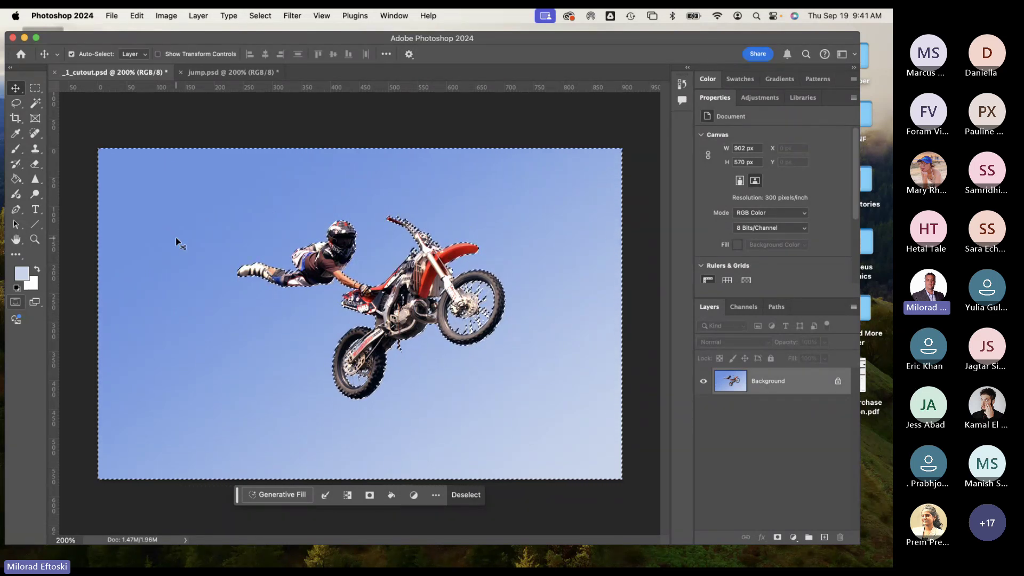
# Step: Reset default colours and enter Quick Mask, tinting the rider and bike green
pyautogui.press('d')
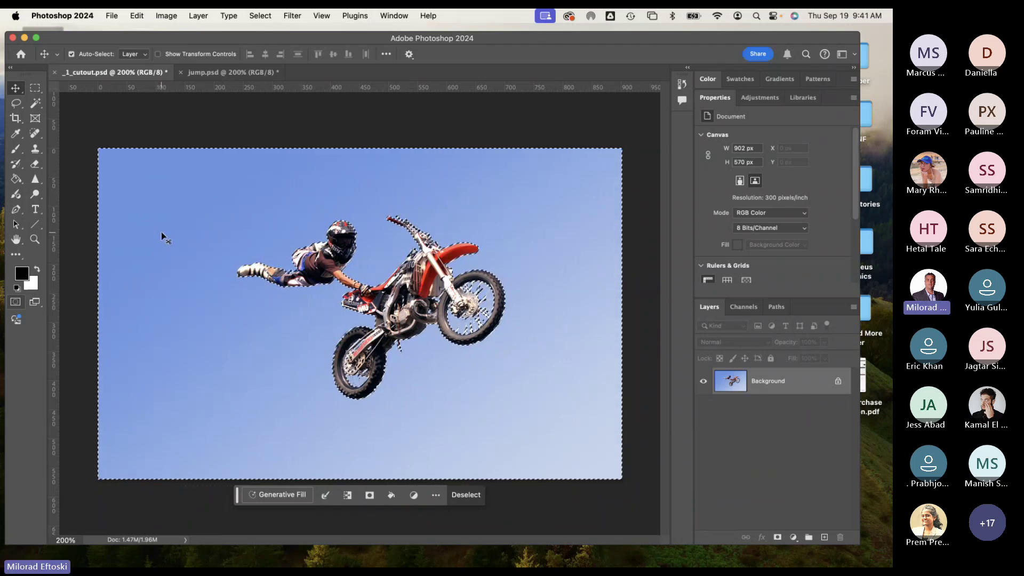
pyautogui.press('q')
pyautogui.press('x')
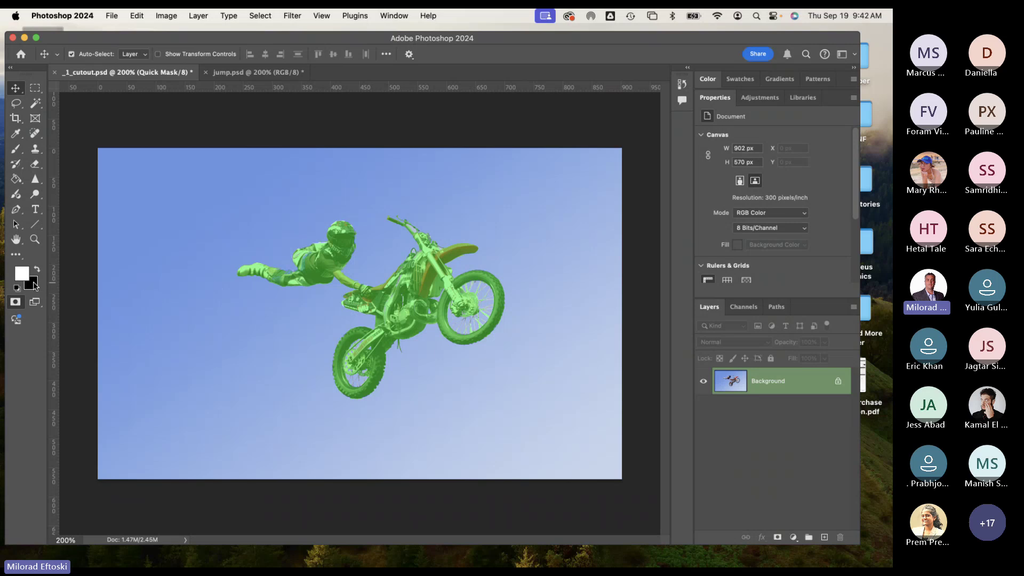
# Step: Set the Quick Mask Options overlay colour to red (ff0000)
pyautogui.doubleClick(17, 301)
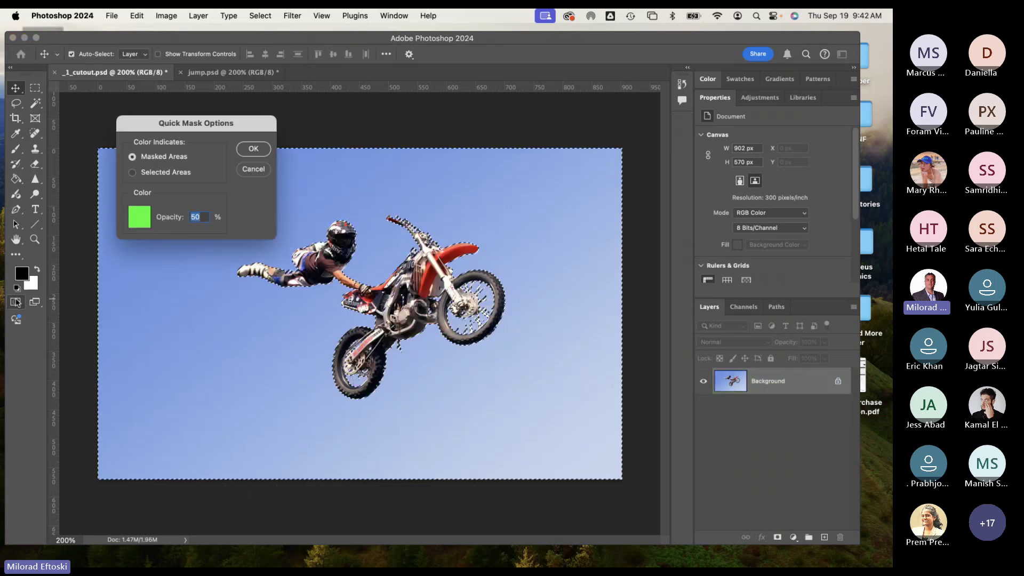
pyautogui.click(140, 217)
pyautogui.moveTo(654, 240); pyautogui.dragTo(641, 306)
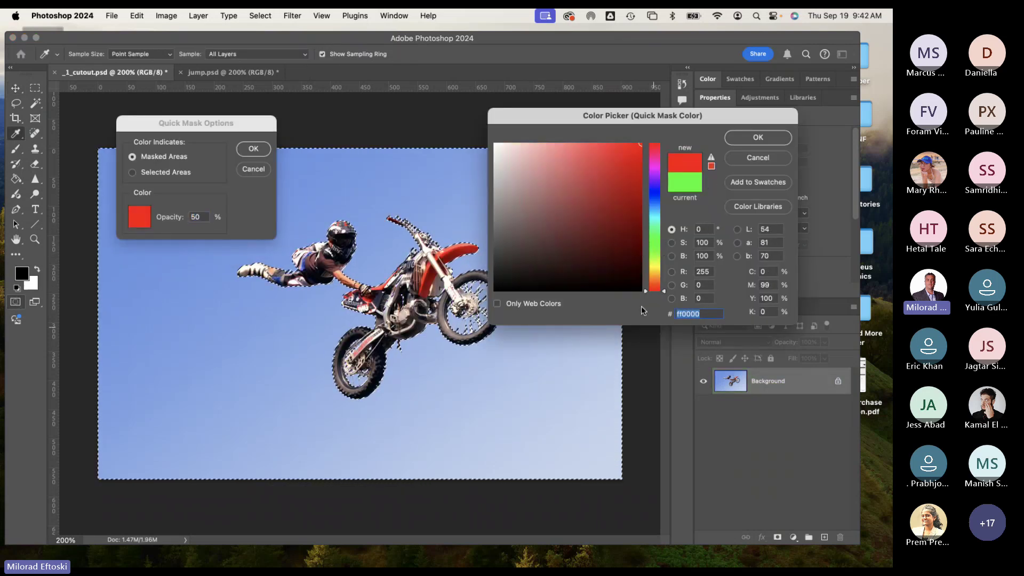
pyautogui.click(765, 142)
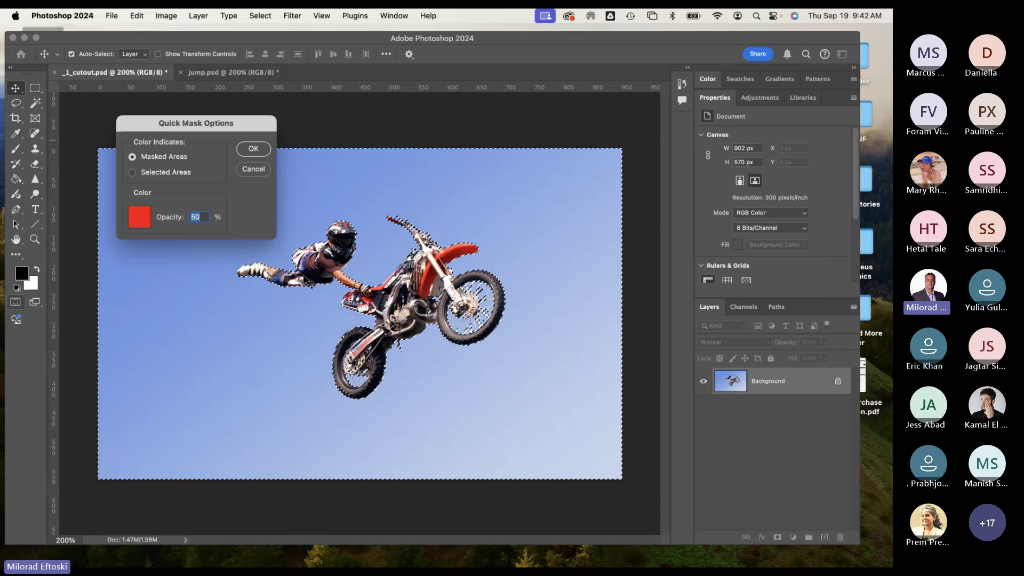
pyautogui.click(253, 149)
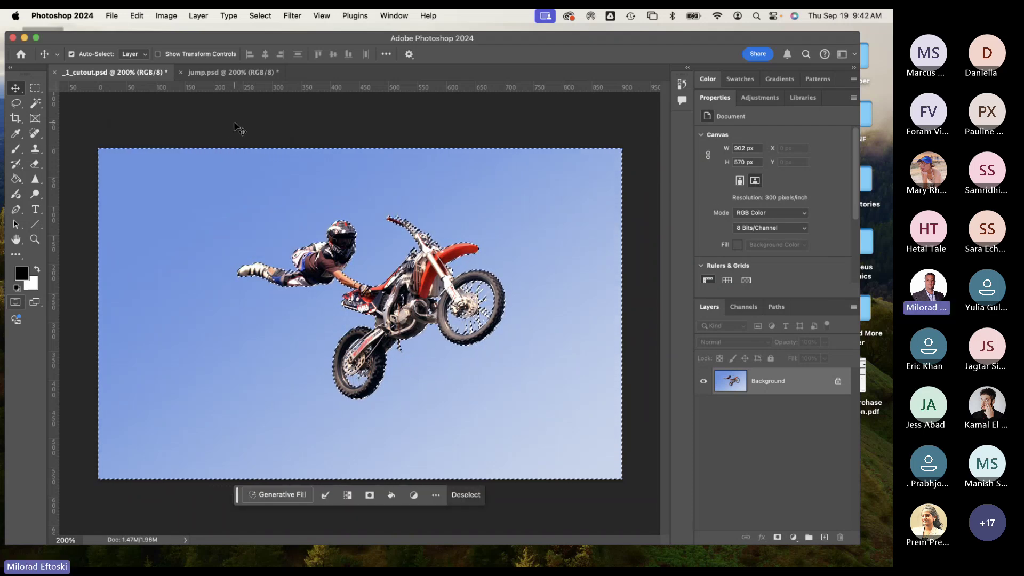
# Step: Toggle Quick Mask on and off to compare the red overlay, then choose the Brush tool
pyautogui.press('q')
pyautogui.press('q')
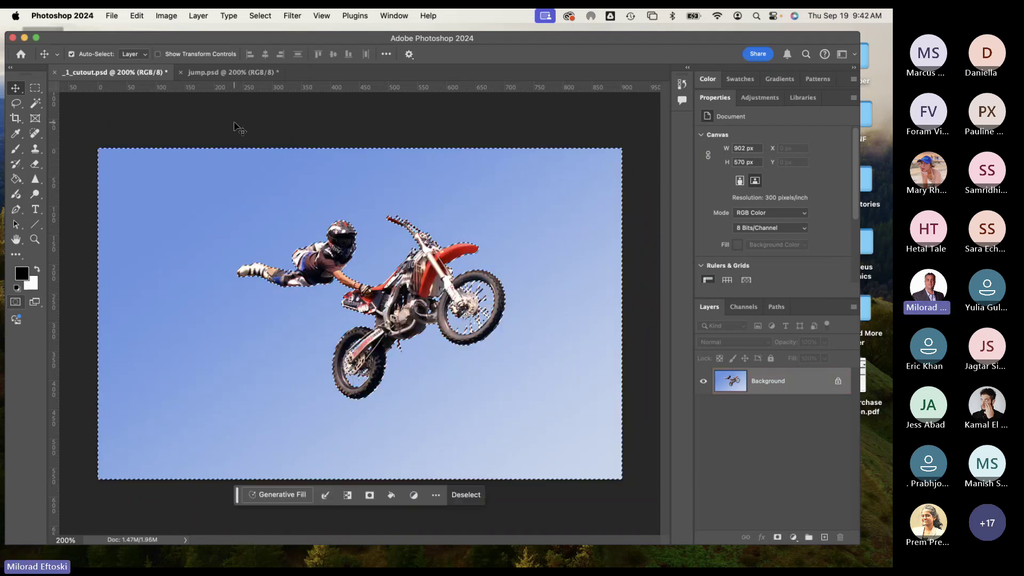
pyautogui.press('q')
pyautogui.press('q')
pyautogui.press('q')
pyautogui.press('q')
pyautogui.press('q')
pyautogui.press('q')
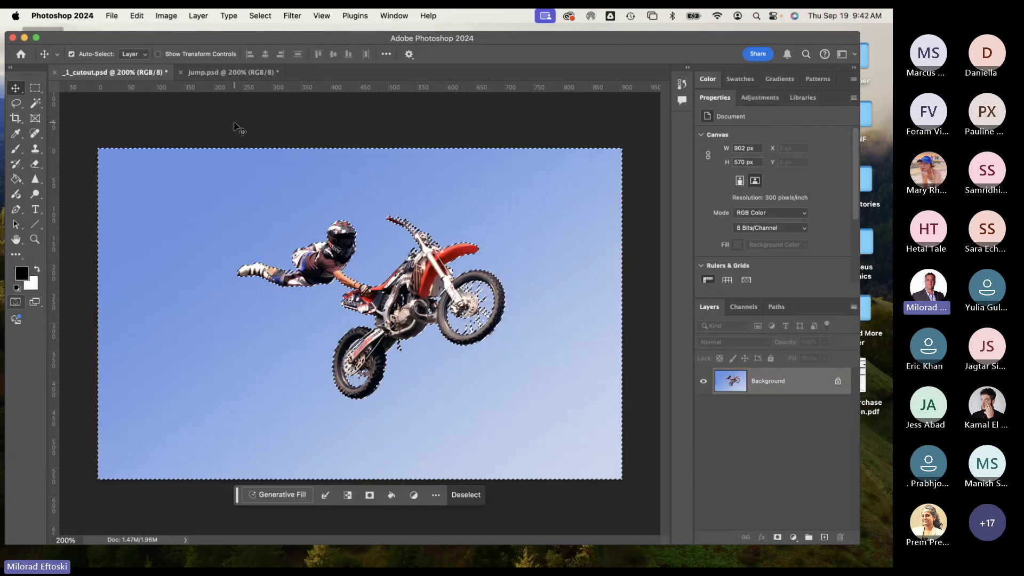
pyautogui.press('q')
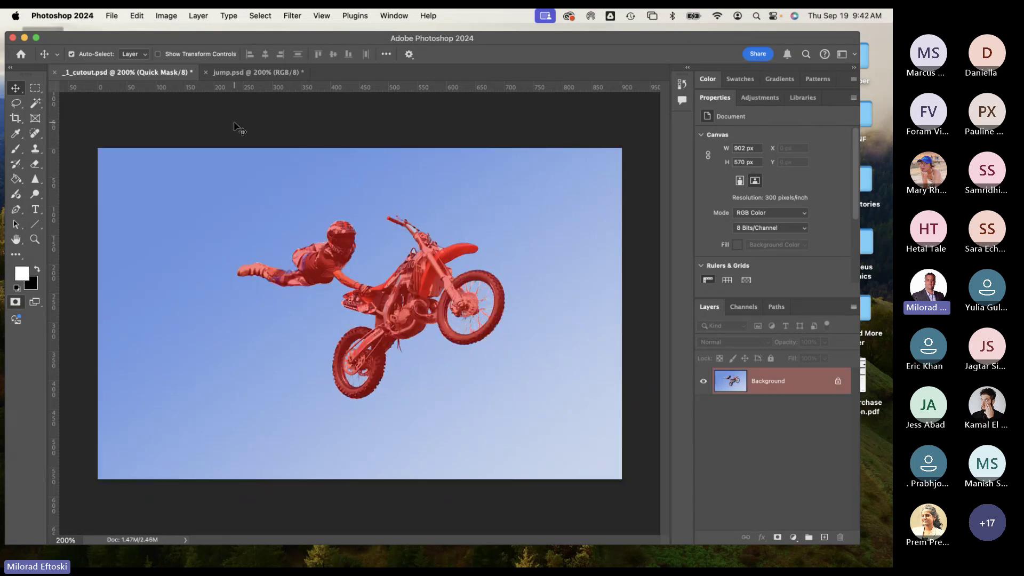
pyautogui.press('q')
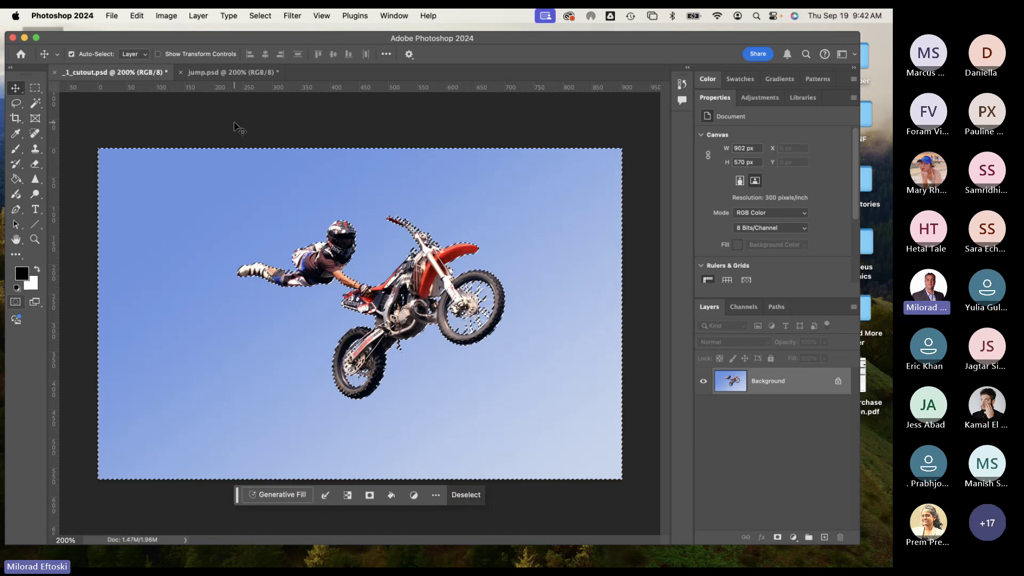
pyautogui.press('q')
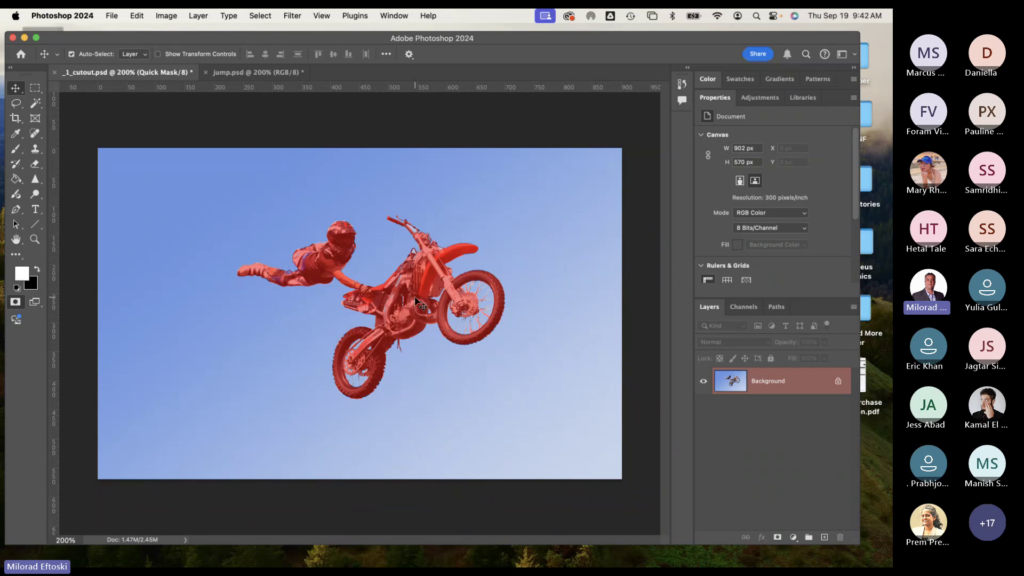
pyautogui.click(16, 150)
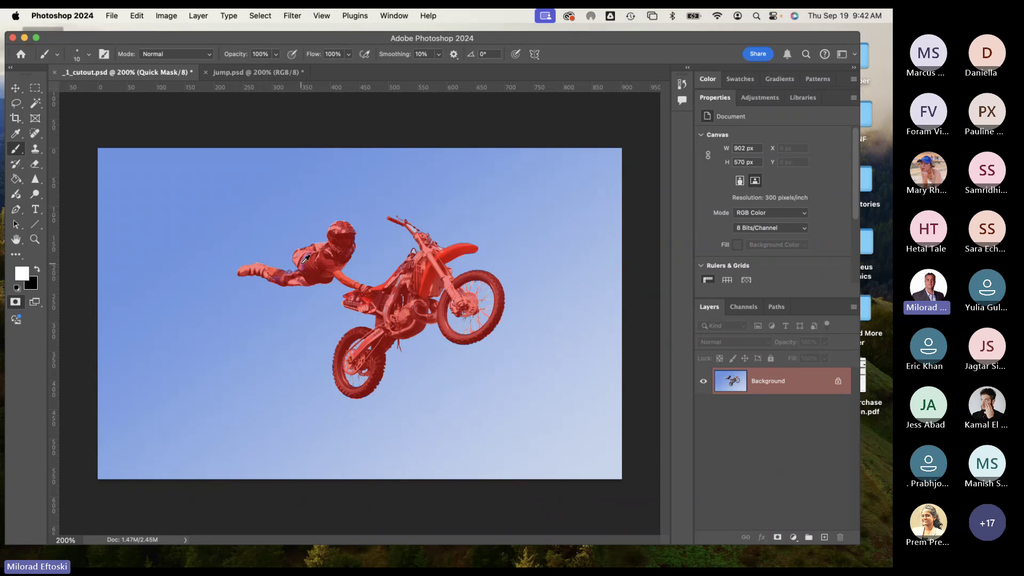
# Step: Brush white over the rider's arm and shoulder, then black over the hip and knee gaps
pyautogui.scroll(6, 305, 259)
pyautogui.scroll(-1, 305, 259)
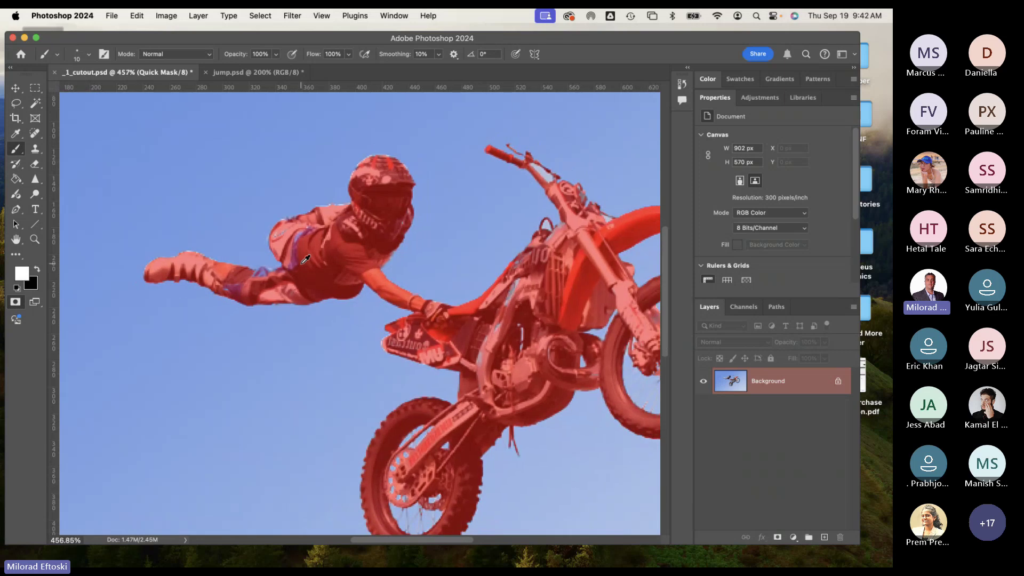
pyautogui.scroll(1, 299, 255)
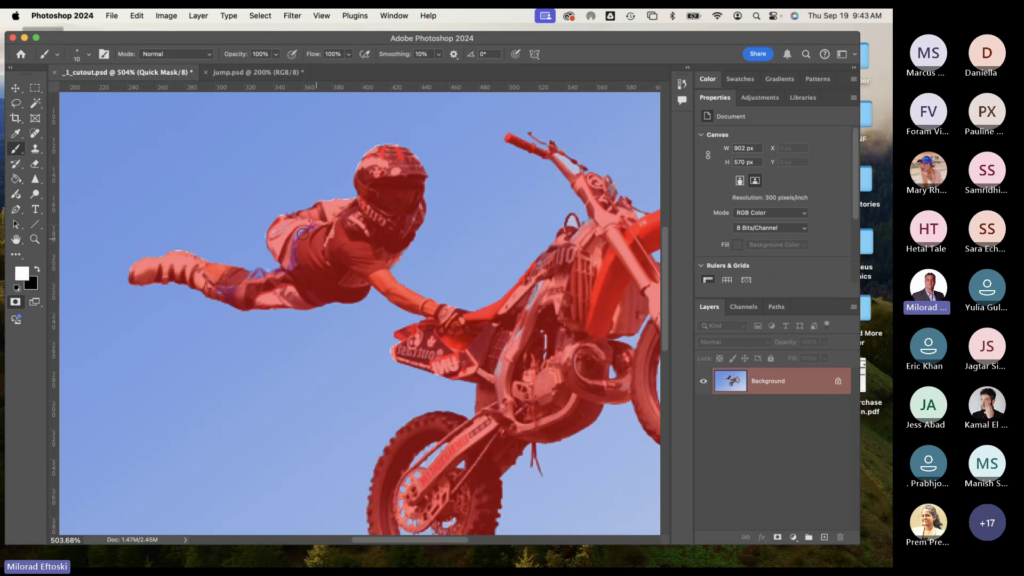
pyautogui.moveTo(302, 233)
pyautogui.mouseDown()
pyautogui.moveTo(290, 242)
pyautogui.moveTo(308, 226)
pyautogui.moveTo(295, 237)
pyautogui.mouseUp()
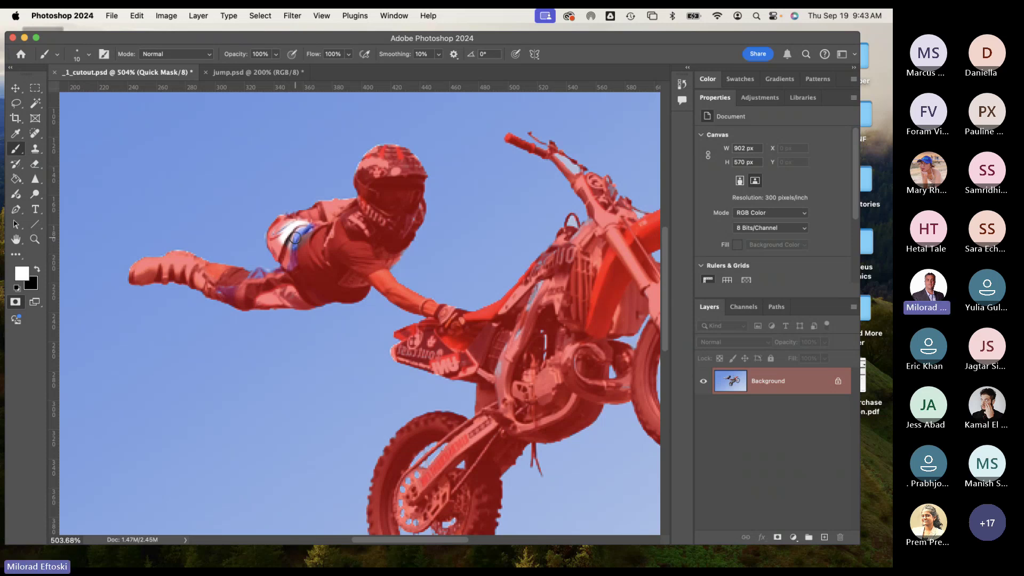
pyautogui.press('x')
pyautogui.press('x')
pyautogui.press('x')
pyautogui.press('x')
pyautogui.click(37, 270)
pyautogui.moveTo(283, 233)
pyautogui.mouseDown()
pyautogui.moveTo(298, 232)
pyautogui.moveTo(283, 225)
pyautogui.moveTo(297, 229)
pyautogui.mouseUp()
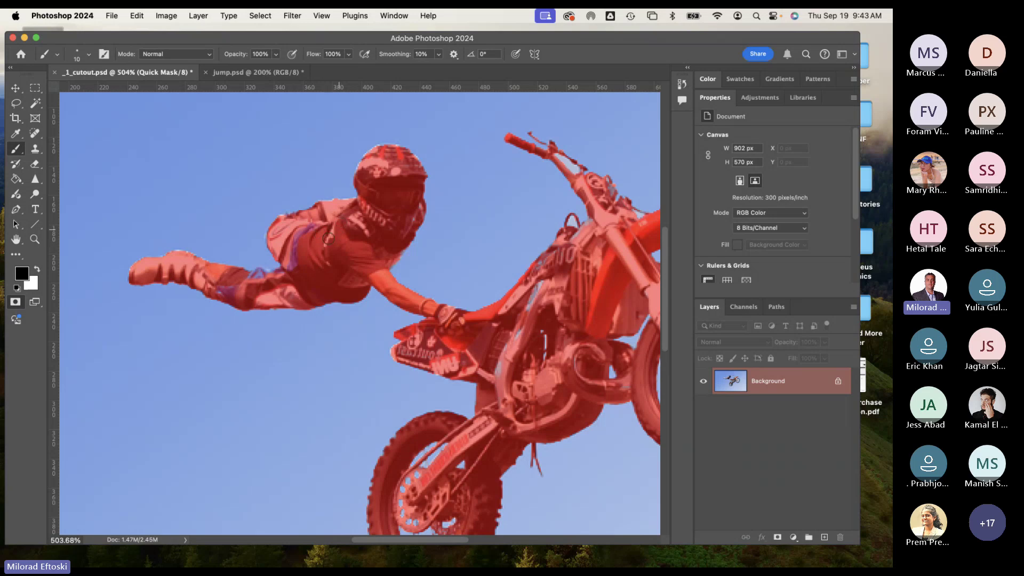
pyautogui.moveTo(265, 277); pyautogui.dragTo(261, 276)
pyautogui.scroll(5, 257, 278)
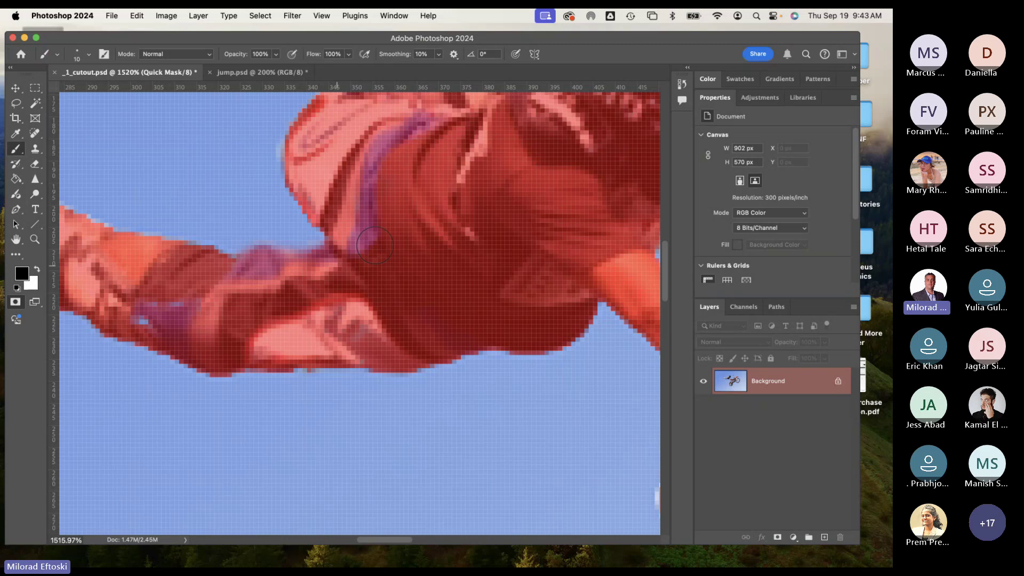
# Step: Paint black over the blue strip along the bike's frame edge near the number plate and forks
pyautogui.hscroll(3, 175, 307)
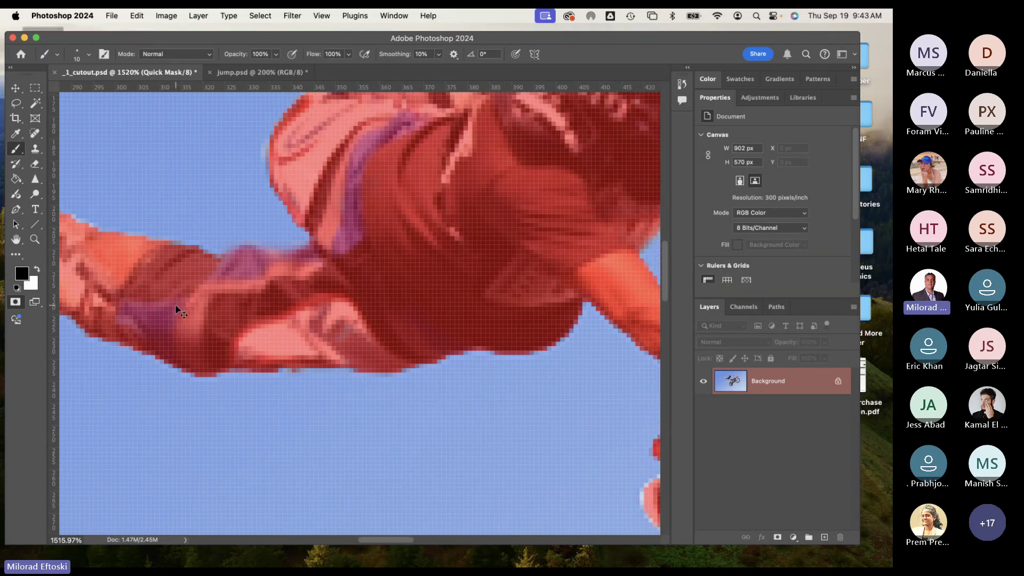
pyautogui.scroll(-2, 175, 307)
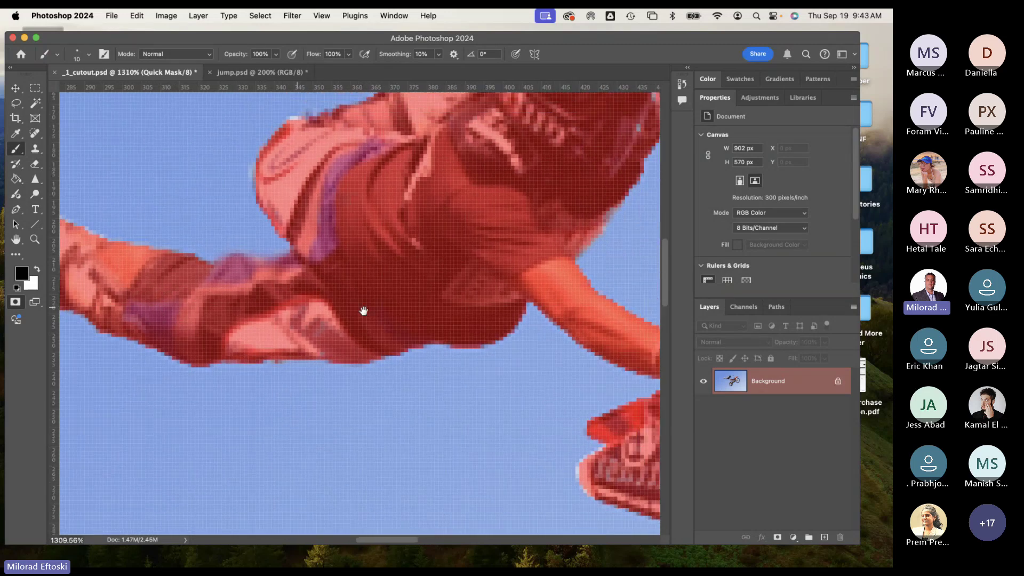
pyautogui.hscroll(-10, 364, 310)
pyautogui.hscroll(20, 378, 309)
pyautogui.scroll(10, 377, 309)
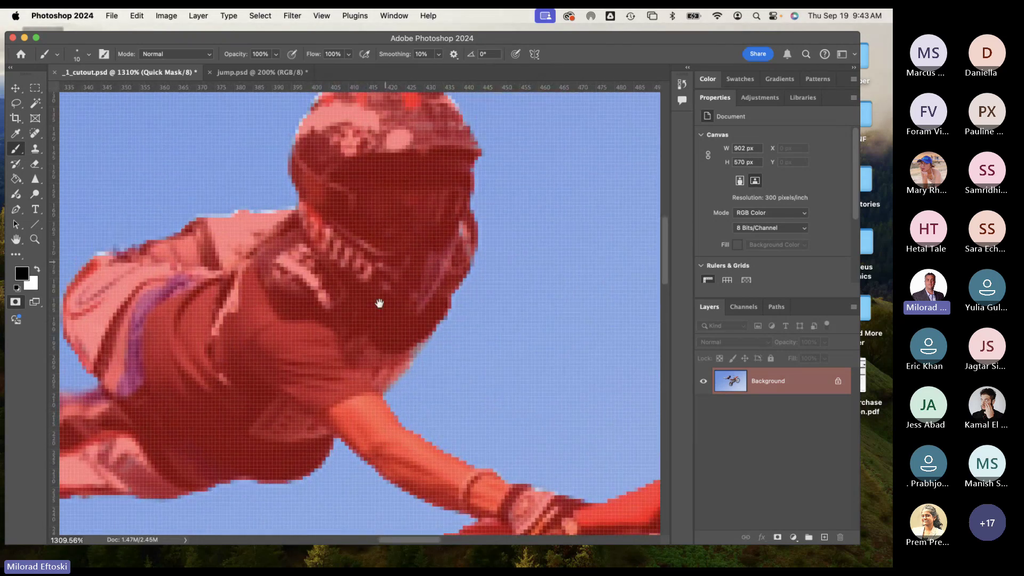
pyautogui.scroll(5, 379, 287)
pyautogui.scroll(-5, 379, 272)
pyautogui.scroll(-10, 373, 213)
pyautogui.hscroll(3, 373, 213)
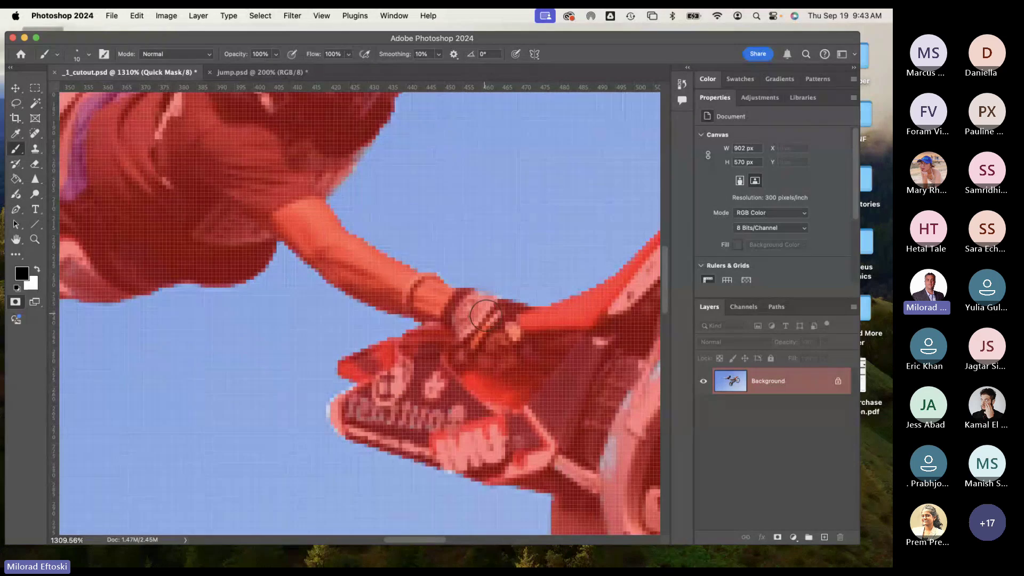
pyautogui.scroll(-5, 443, 341)
pyautogui.hscroll(6, 442, 340)
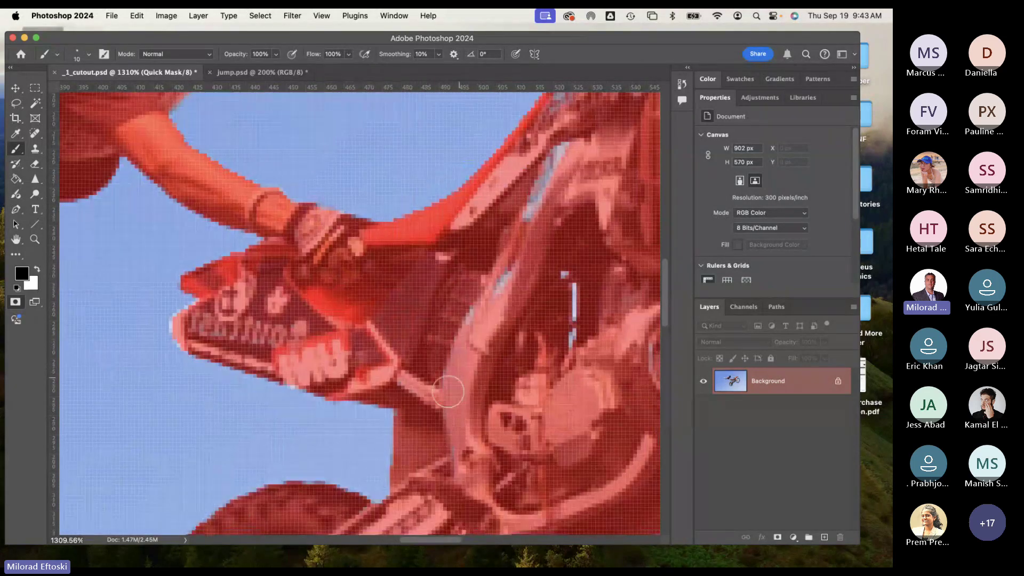
pyautogui.scroll(-2, 492, 304)
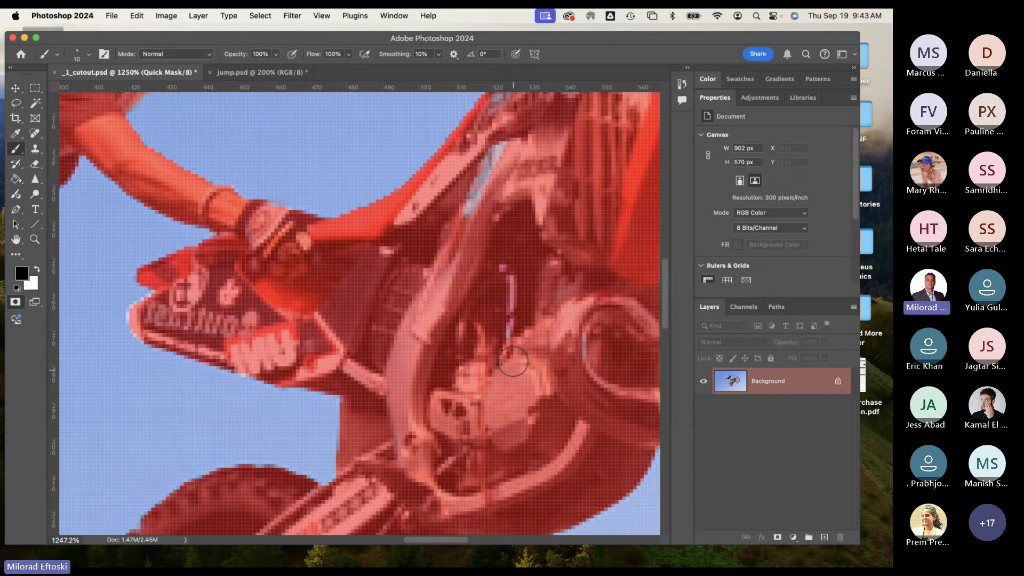
pyautogui.scroll(4, 359, 357)
pyautogui.hscroll(4, 359, 356)
pyautogui.moveTo(365, 303)
pyautogui.mouseDown()
pyautogui.moveTo(379, 265)
pyautogui.moveTo(357, 331)
pyautogui.moveTo(374, 277)
pyautogui.mouseUp()
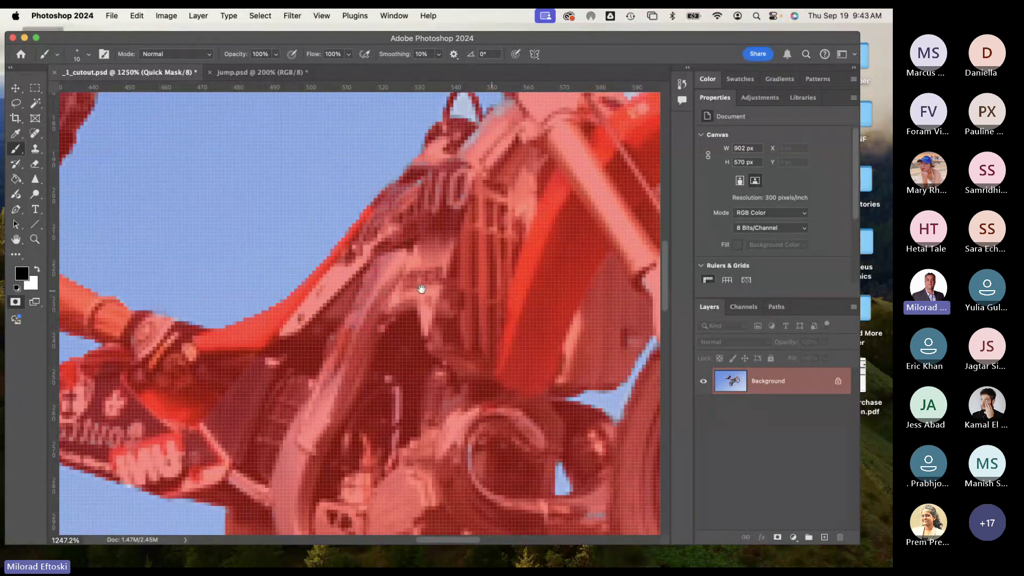
pyautogui.hscroll(6, 418, 290)
pyautogui.scroll(2, 419, 291)
pyautogui.scroll(3, 334, 415)
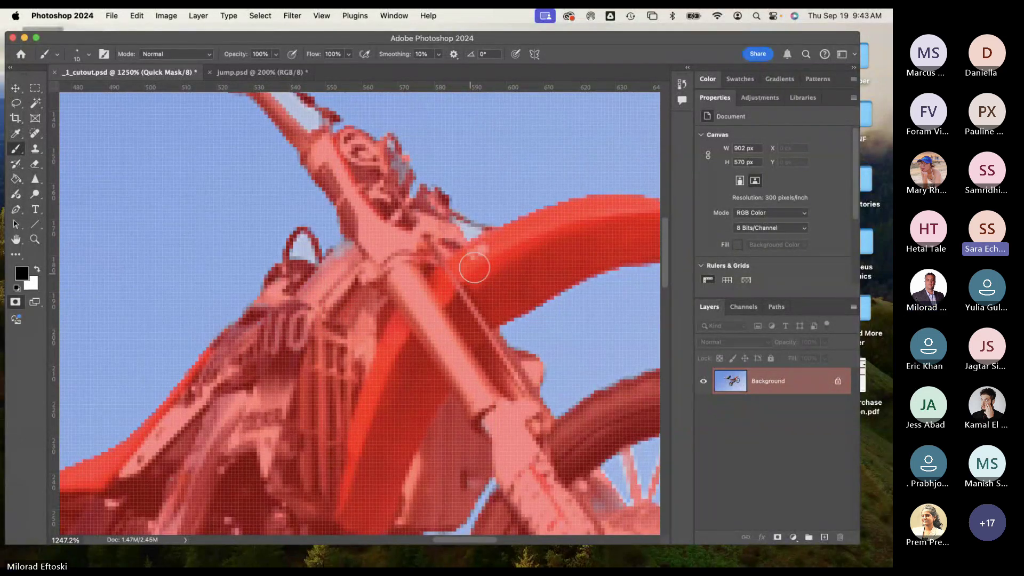
pyautogui.scroll(-1, 379, 282)
pyautogui.scroll(-5, 379, 281)
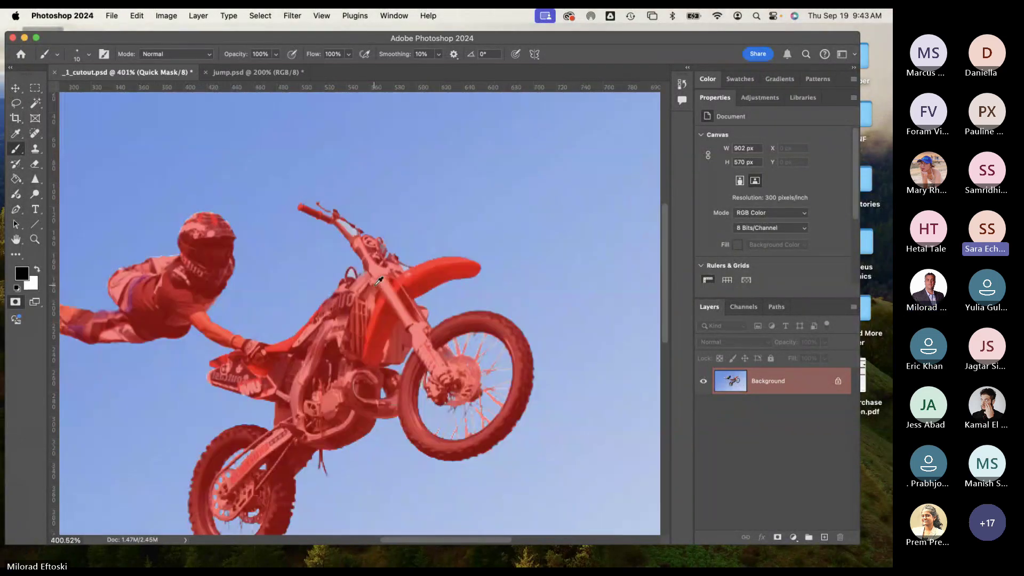
pyautogui.scroll(-2, 368, 298)
pyautogui.hscroll(-2, 369, 298)
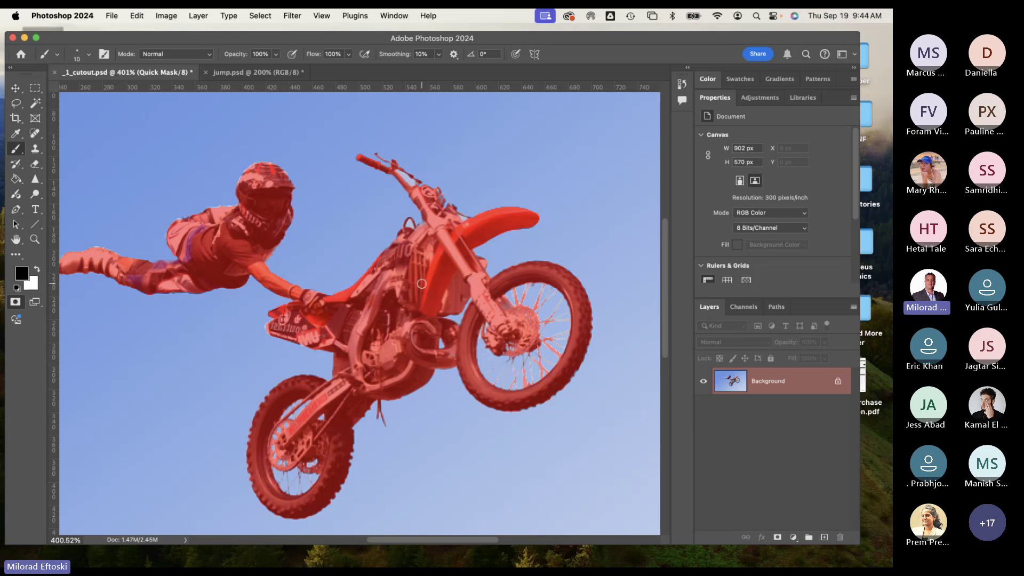
# Step: Re-enter Quick Mask at fit-to-screen view, zoom in on the rider and bike, and swap colours
pyautogui.press('q')
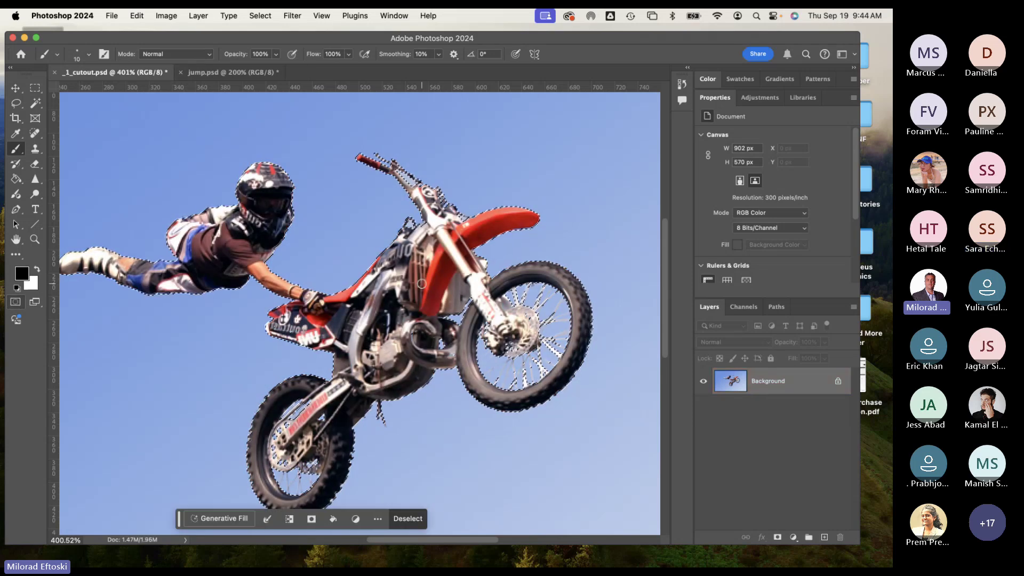
pyautogui.press('super+0')
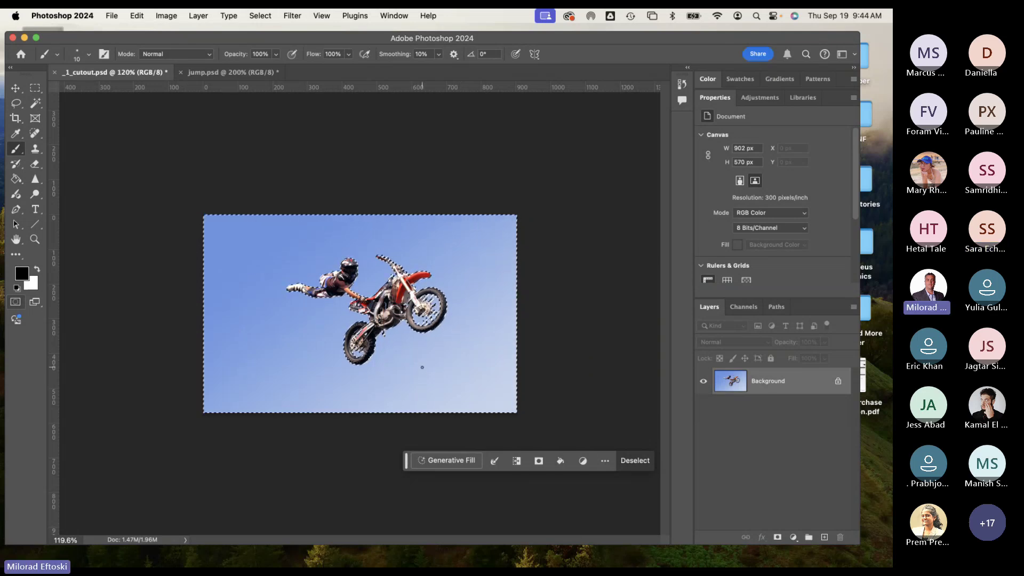
pyautogui.press('q')
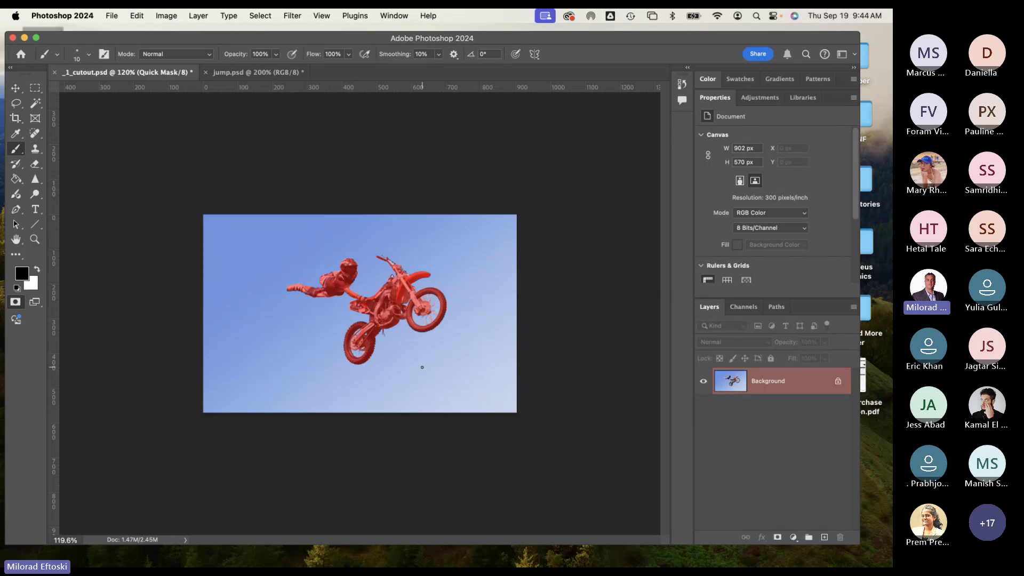
pyautogui.press('super+equal')
pyautogui.press('super+equal')
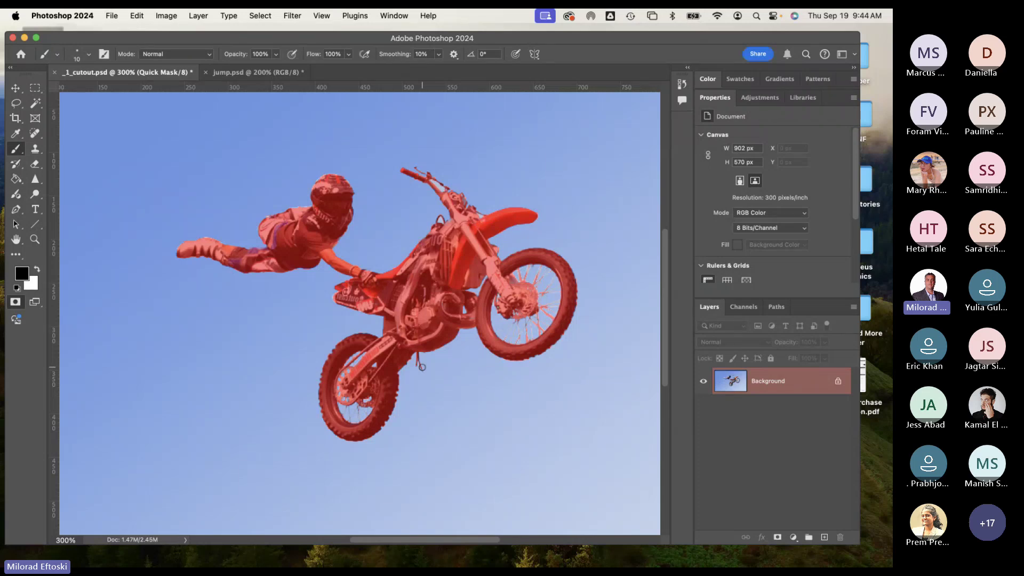
pyautogui.press('x')
pyautogui.press('x')
pyautogui.press('x')
pyautogui.press('x')
# Step: Set the brush hardness to 50% in the Brush preset picker
pyautogui.click(89, 55)
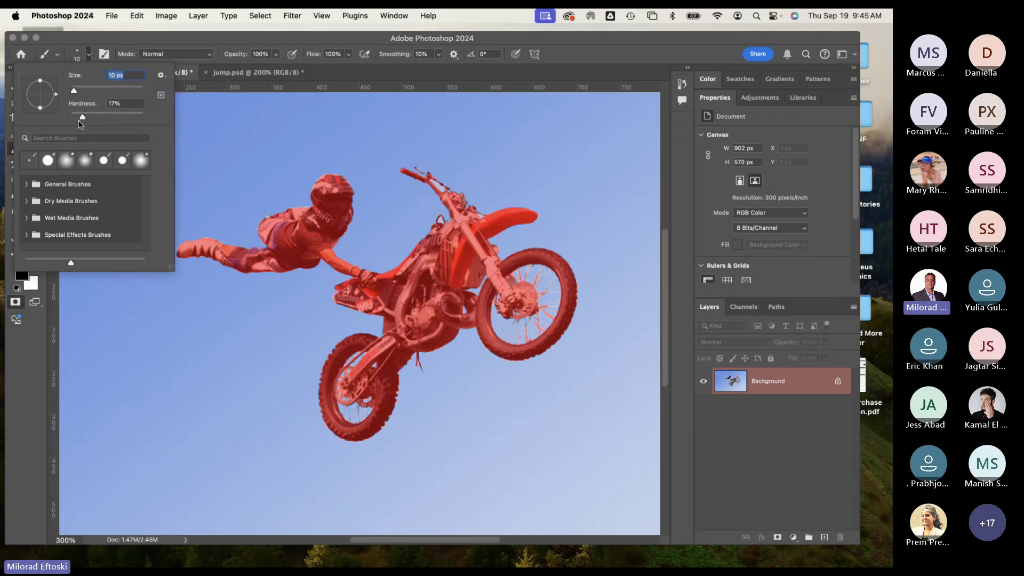
pyautogui.moveTo(83, 117); pyautogui.dragTo(107, 117)
pyautogui.click(132, 113)
pyautogui.click(139, 43)
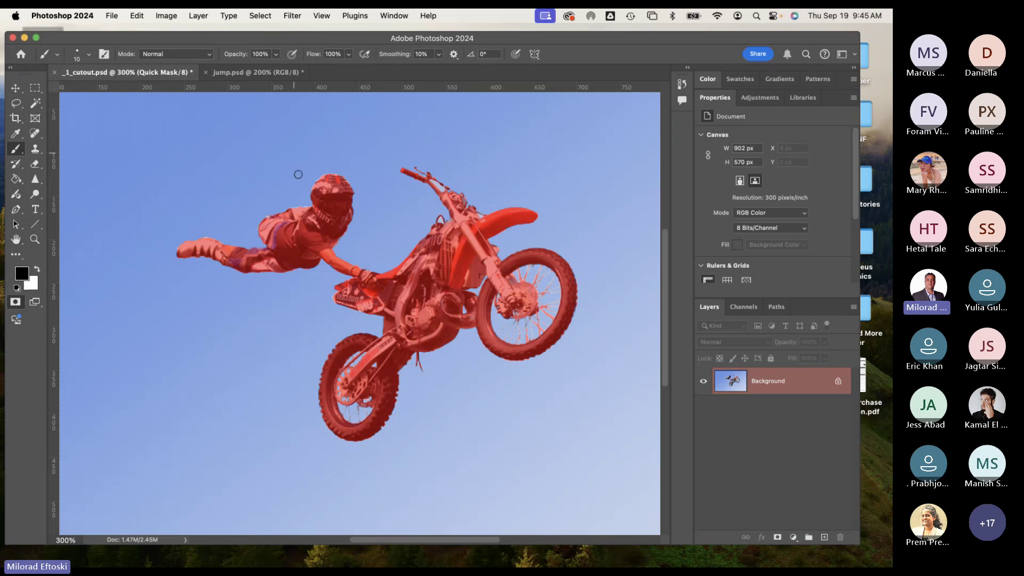
# Step: Pan to the front wheel and paint over the blue hole in the hub
pyautogui.scroll(6, 315, 222)
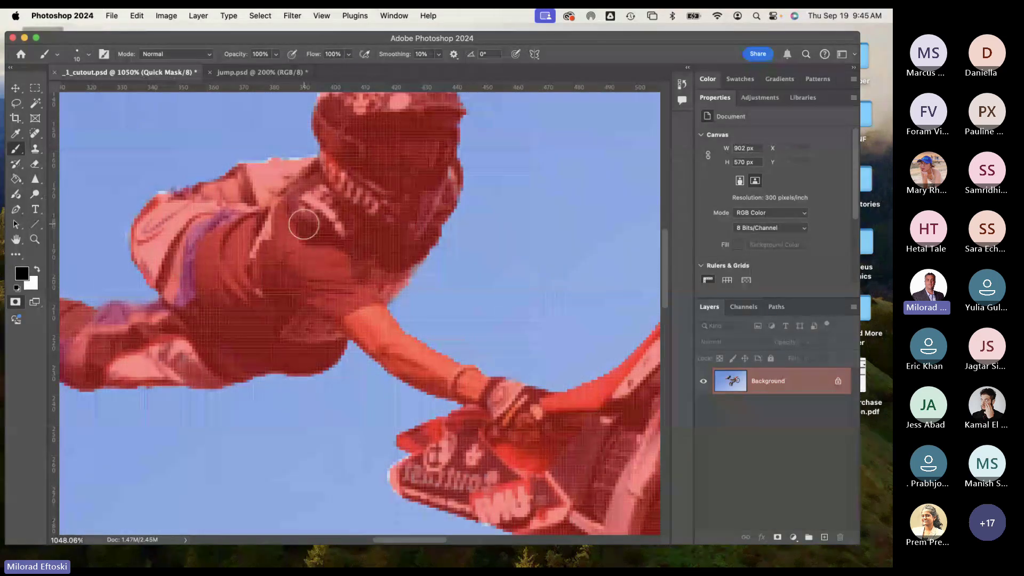
pyautogui.hscroll(10, 246, 193)
pyautogui.scroll(-6, 246, 193)
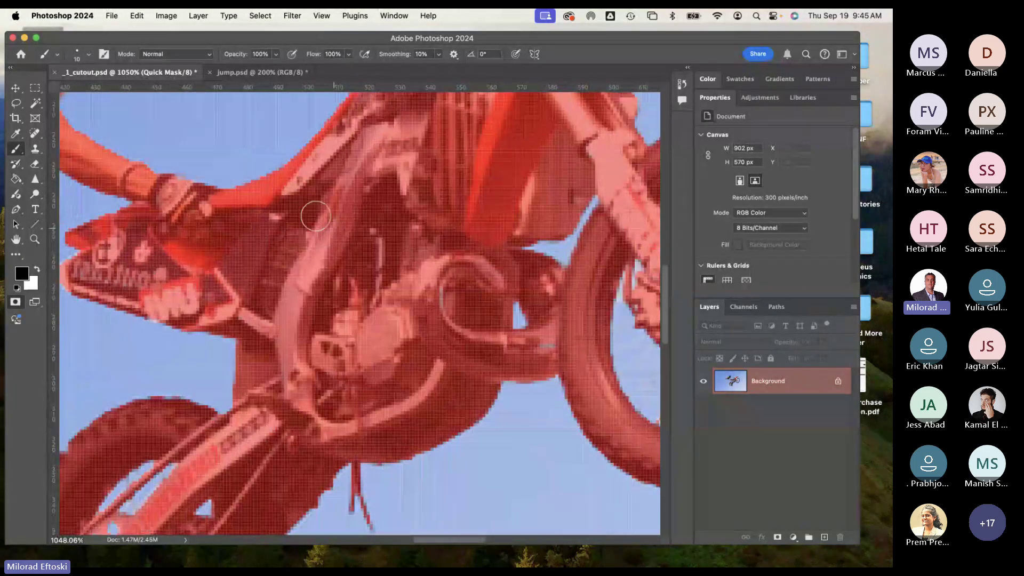
pyautogui.hscroll(5, 247, 261)
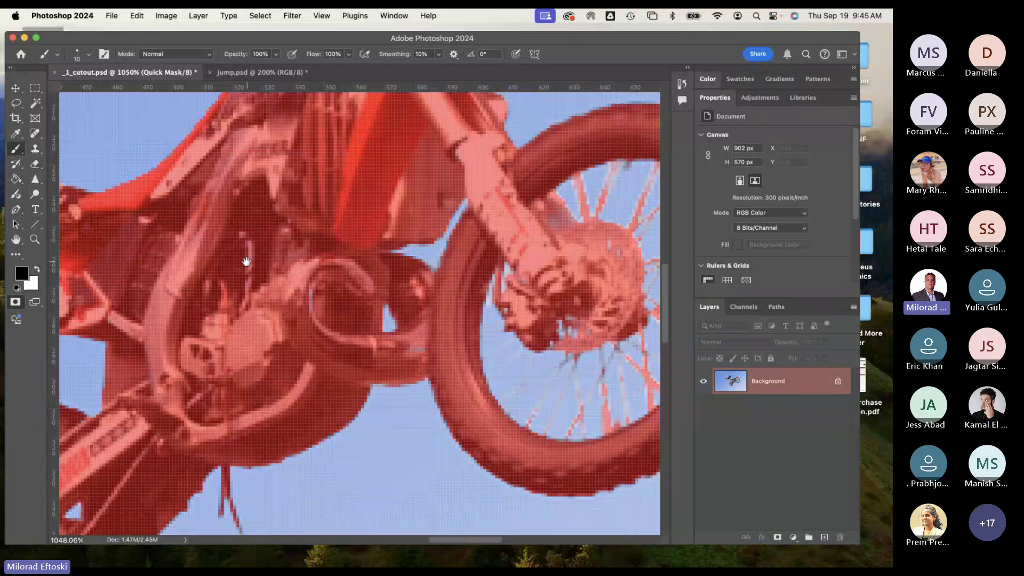
pyautogui.moveTo(423, 349); pyautogui.dragTo(318, 382)
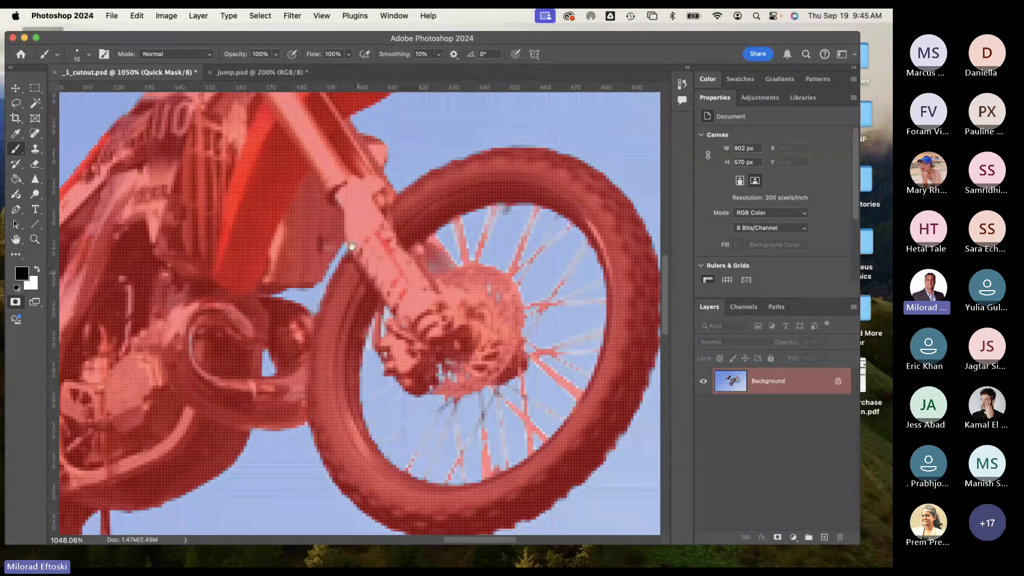
pyautogui.scroll(5, 352, 246)
pyautogui.hscroll(-2, 352, 246)
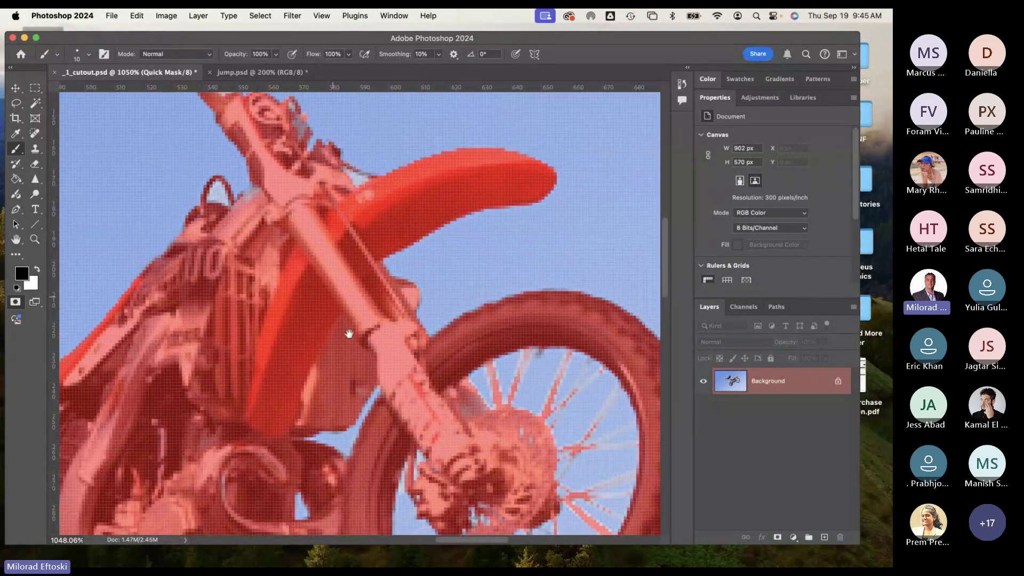
pyautogui.scroll(5, 349, 334)
pyautogui.hscroll(-2, 349, 334)
pyautogui.scroll(1, 377, 324)
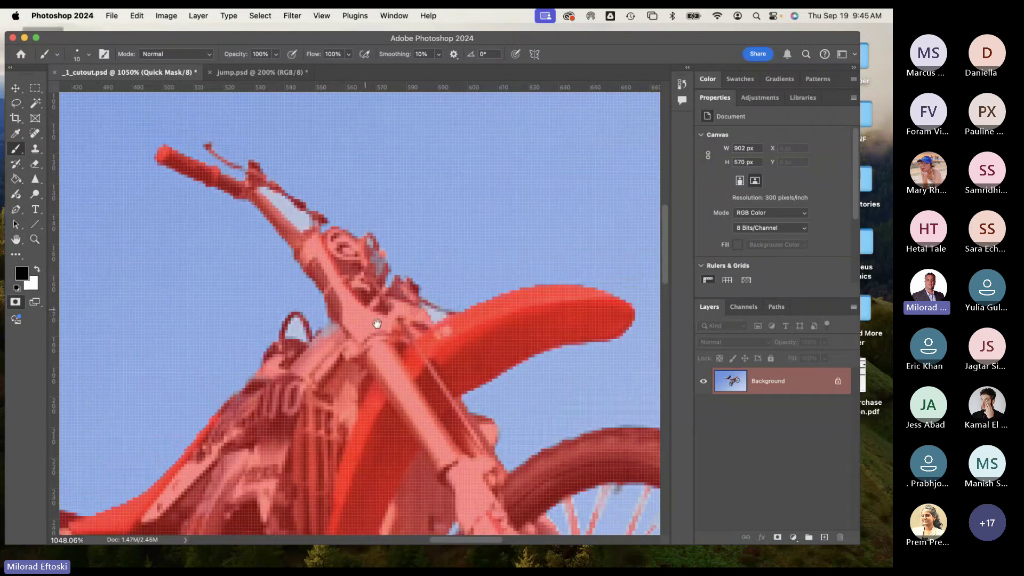
pyautogui.scroll(-1, 381, 334)
pyautogui.hscroll(-1, 381, 333)
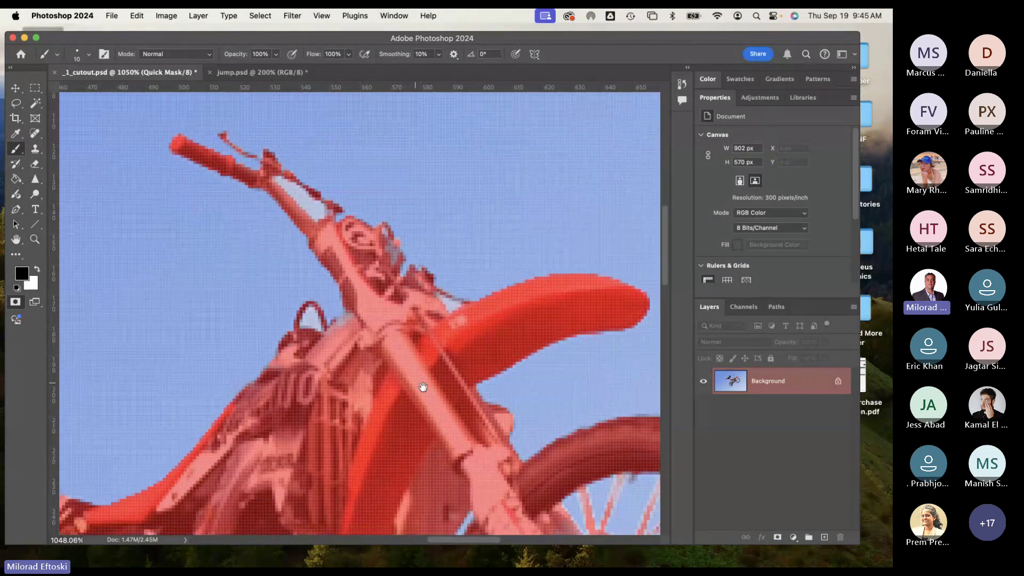
pyautogui.scroll(-10, 423, 387)
pyautogui.hscroll(-3, 423, 387)
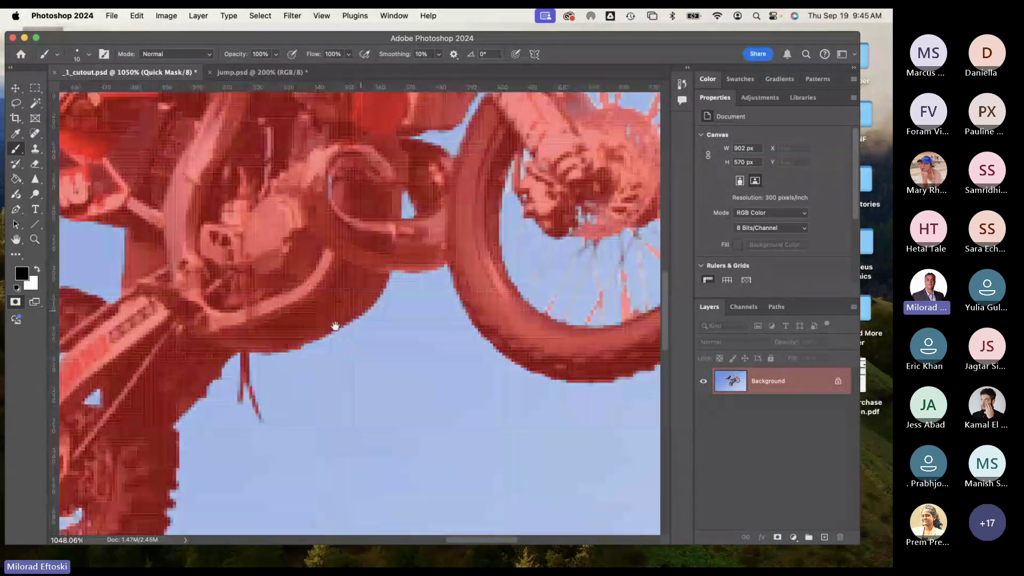
pyautogui.scroll(-3, 259, 350)
pyautogui.hscroll(-2, 259, 351)
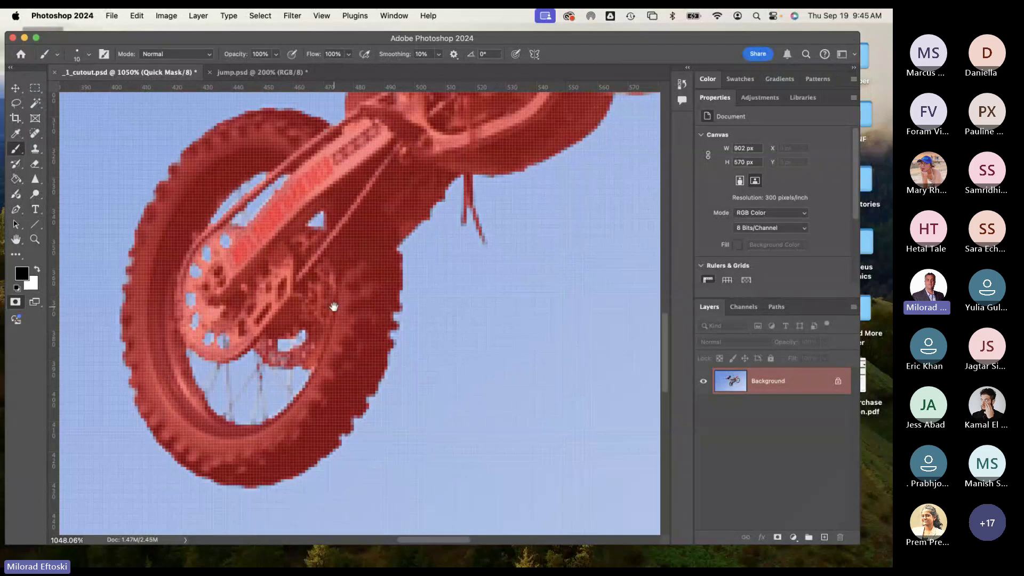
pyautogui.hscroll(10, 368, 281)
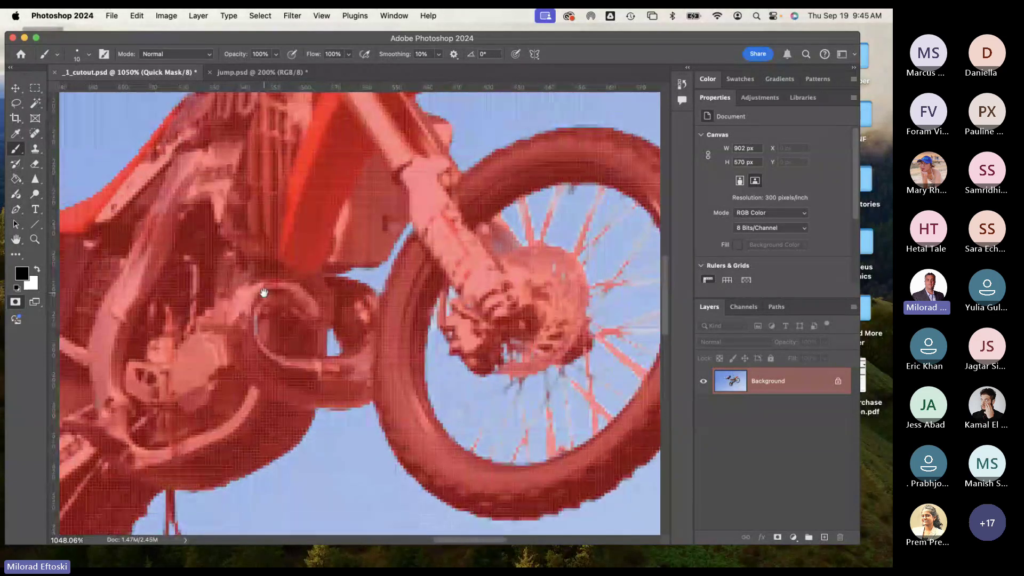
pyautogui.scroll(2, 264, 292)
pyautogui.hscroll(3, 347, 290)
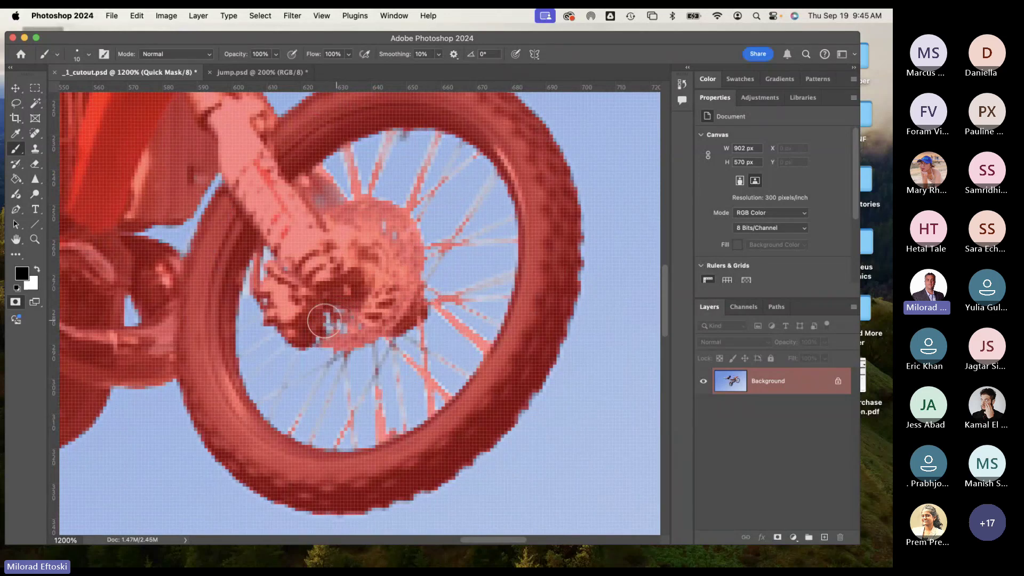
pyautogui.moveTo(327, 318)
pyautogui.mouseDown()
pyautogui.moveTo(320, 326)
pyautogui.moveTo(359, 322)
pyautogui.mouseUp()
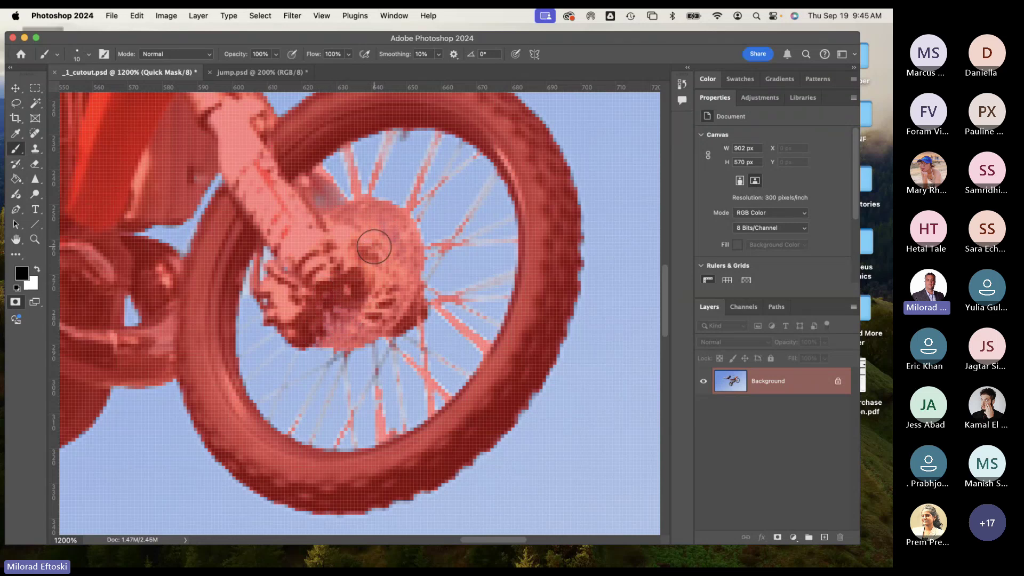
# Step: Switch to the Pencil tool with a 1 px tip size
pyautogui.rightClick(16, 150)
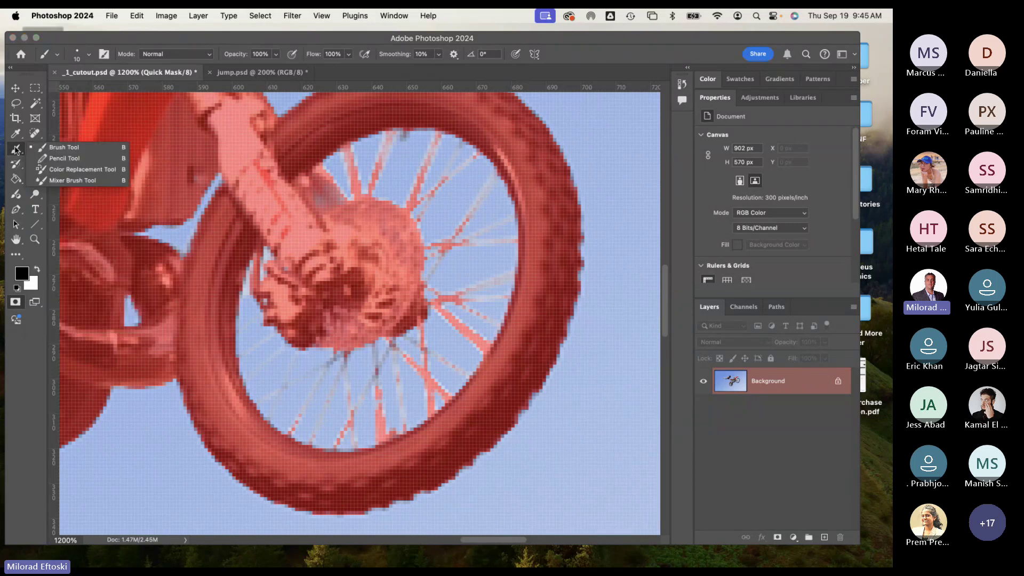
pyautogui.click(58, 158)
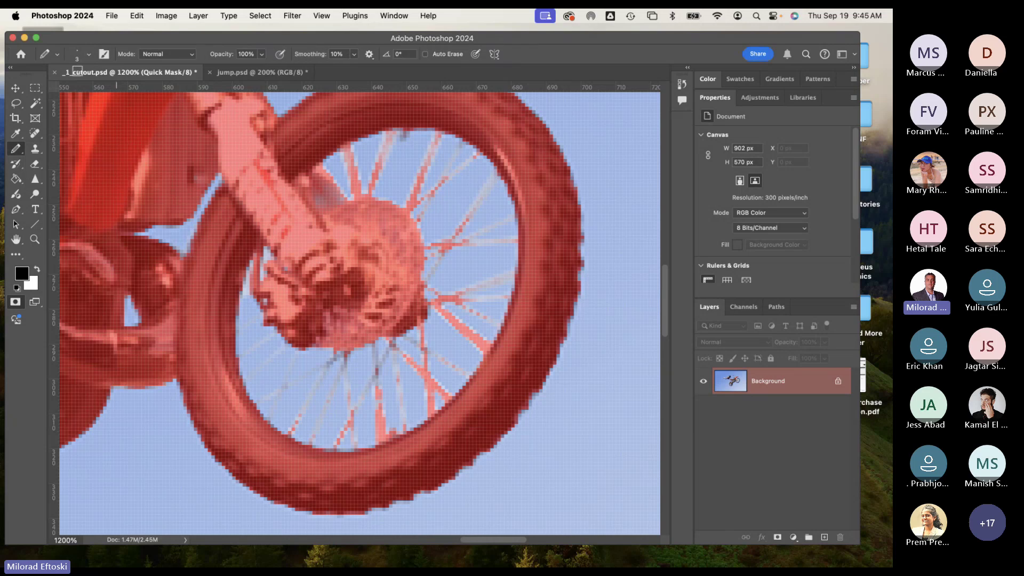
pyautogui.click(90, 54)
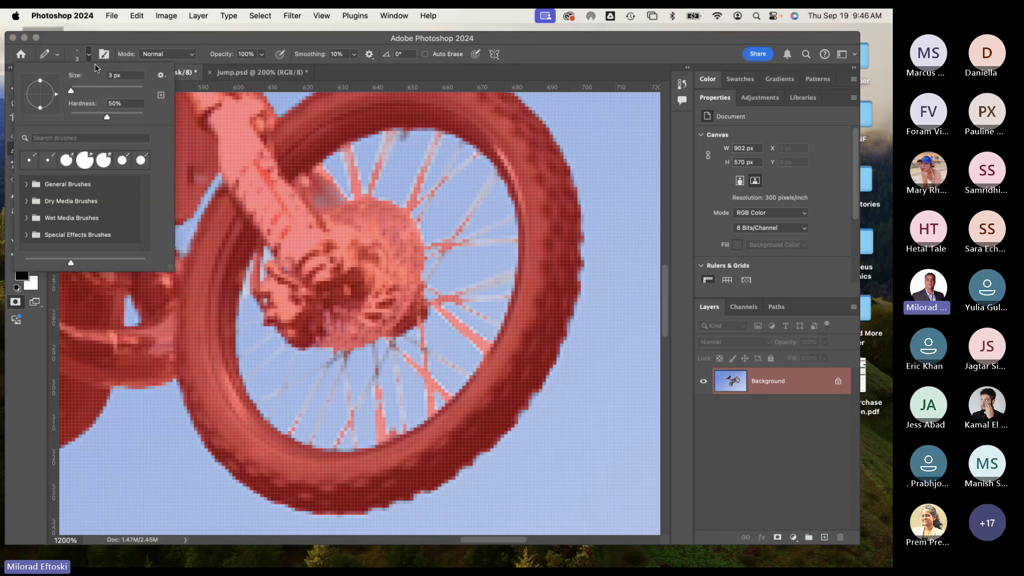
pyautogui.moveTo(70, 90); pyautogui.dragTo(50, 89)
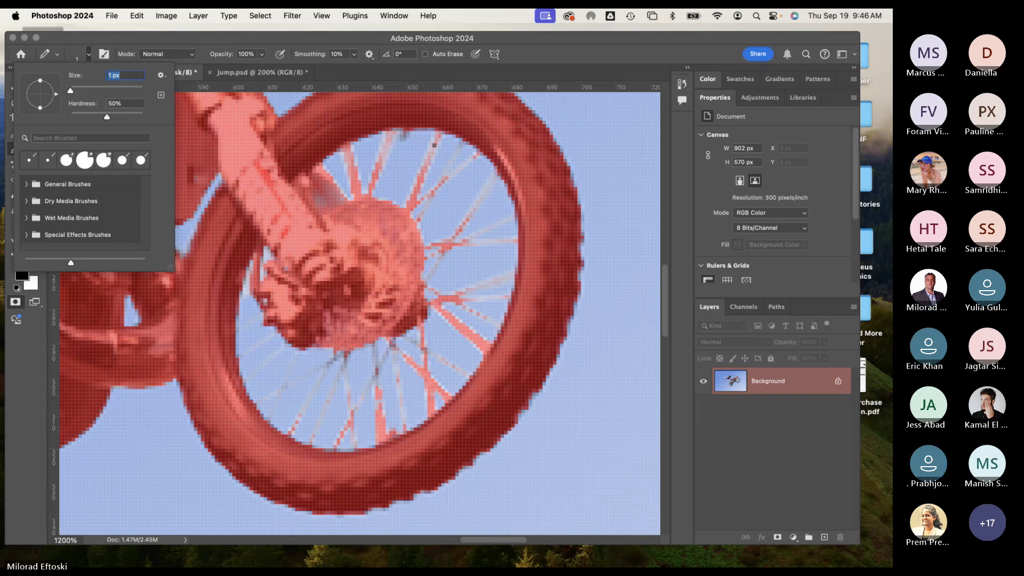
pyautogui.click(440, 134)
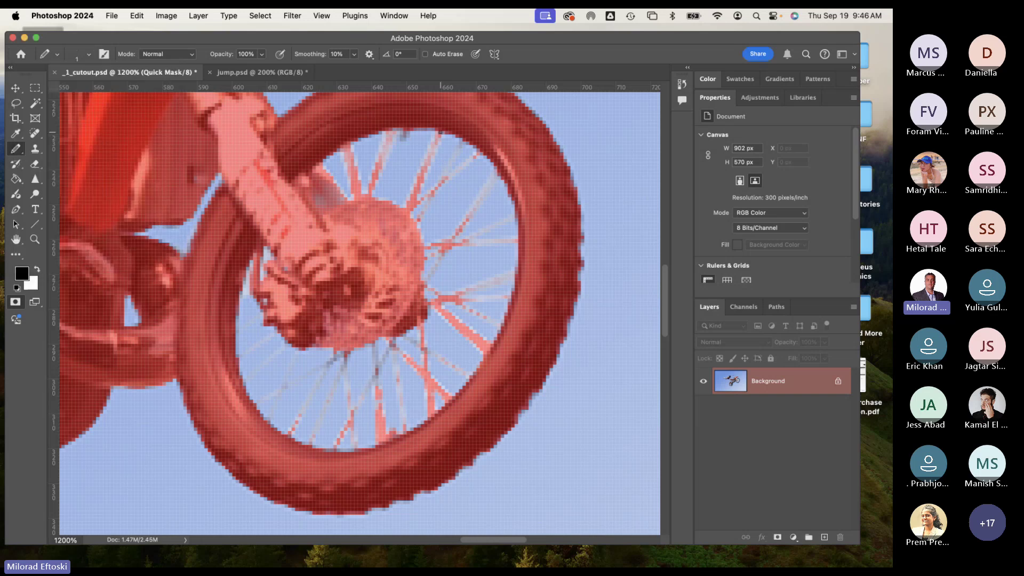
# Step: Paint two front spokes and a spoke-rim gap into the mask with 1 px strokes
pyautogui.scroll(3, 440, 134)
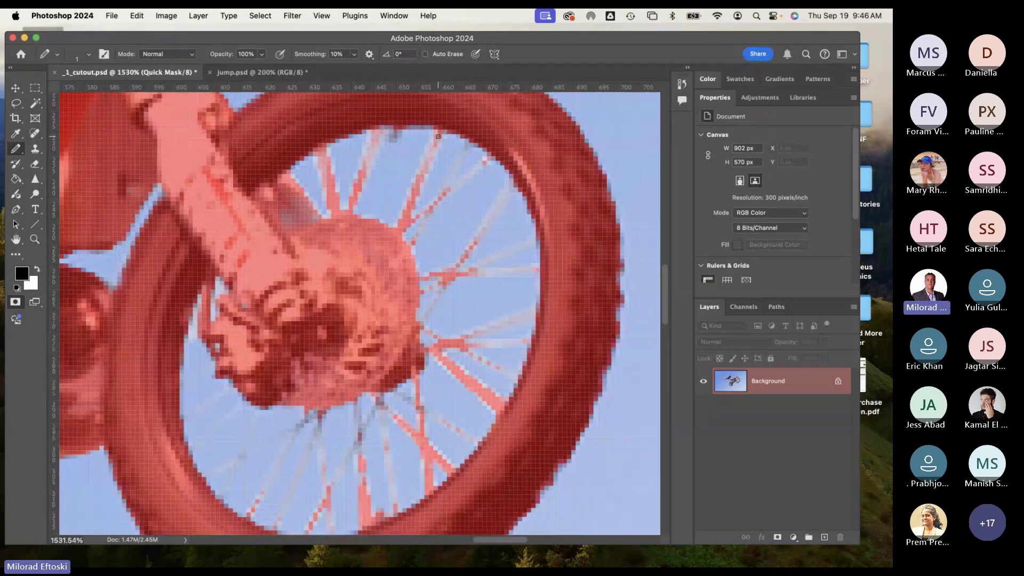
pyautogui.scroll(2, 434, 160)
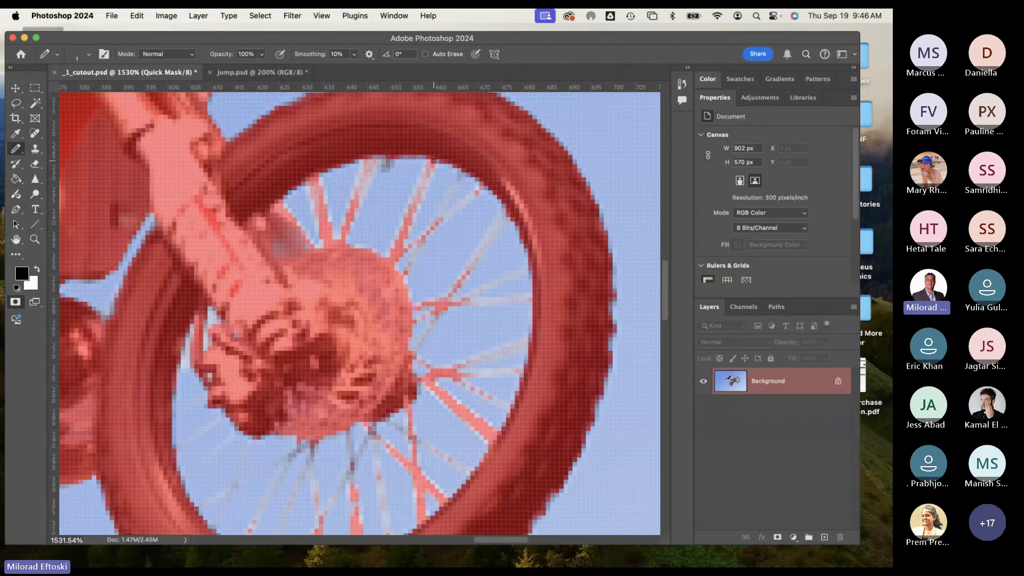
pyautogui.moveTo(434, 161); pyautogui.dragTo(402, 233)
pyautogui.moveTo(369, 161); pyautogui.dragTo(350, 205)
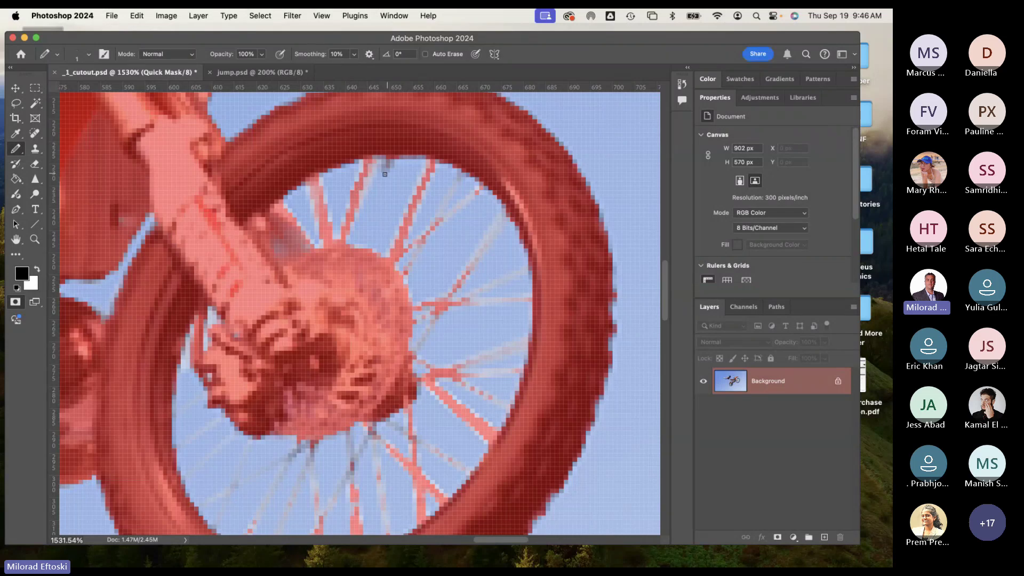
pyautogui.moveTo(389, 168); pyautogui.dragTo(391, 155)
# Step: Undo two stray strokes across the spokes and Shift-click straight lines along spokes instead
pyautogui.hscroll(-3, 459, 176)
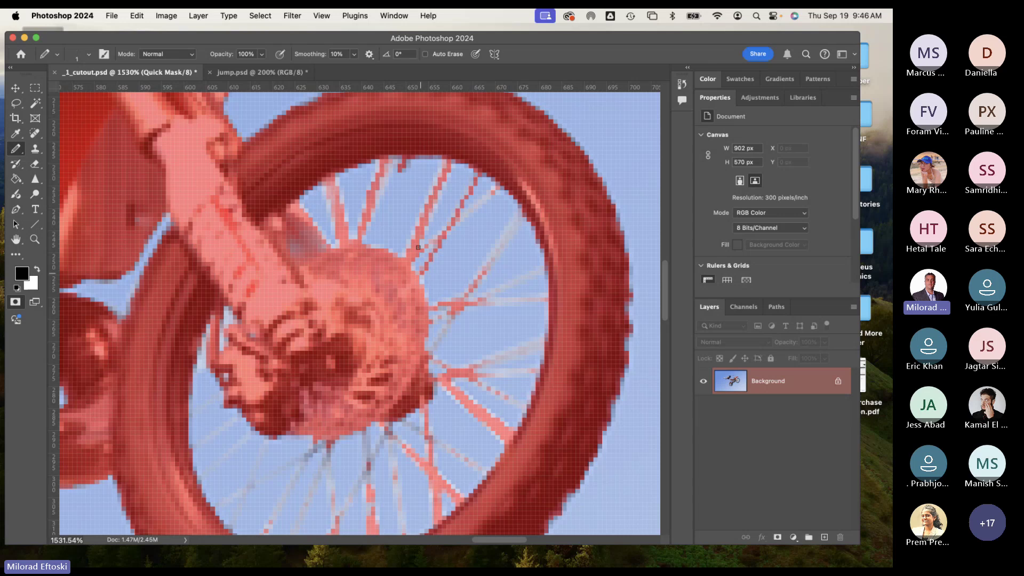
pyautogui.moveTo(395, 214); pyautogui.dragTo(495, 259)
pyautogui.moveTo(412, 187)
pyautogui.mouseDown()
pyautogui.moveTo(471, 301)
pyautogui.moveTo(524, 268)
pyautogui.moveTo(510, 340)
pyautogui.mouseUp()
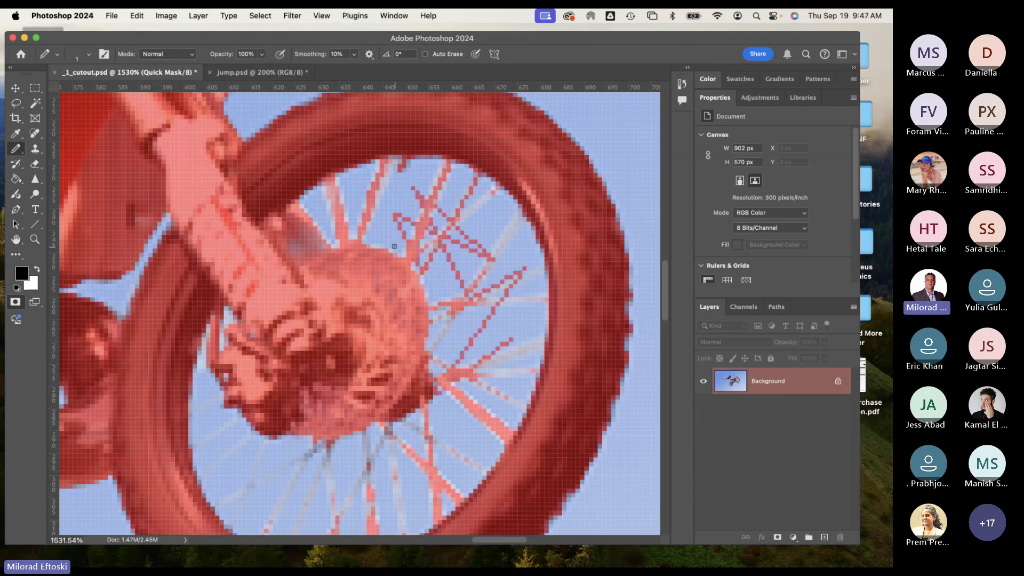
pyautogui.hscroll(-3, 501, 213)
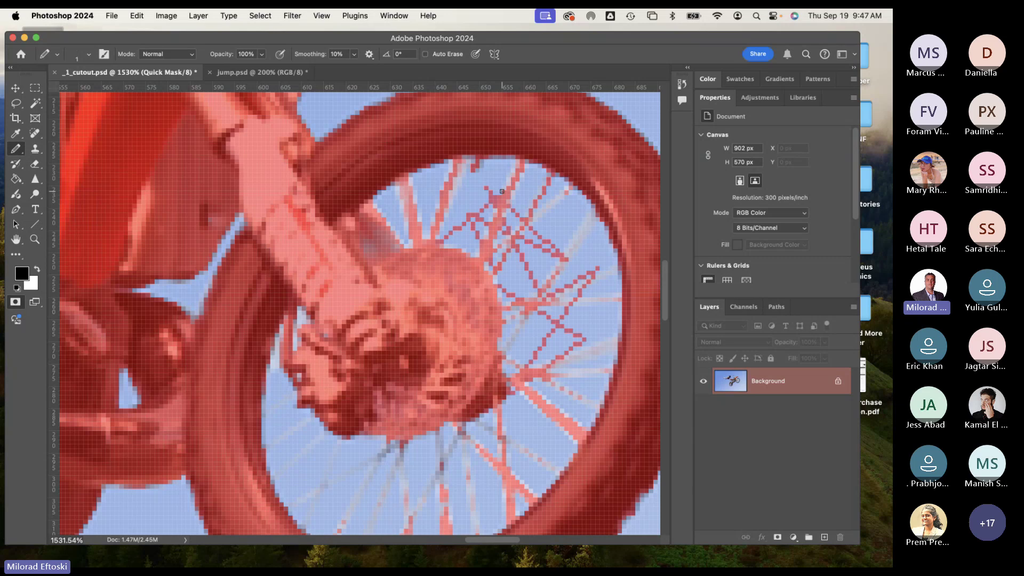
pyautogui.press('super+z')
pyautogui.press('super+z')
pyautogui.press('super+z')
pyautogui.press('super+z')
pyautogui.press('super+z')
pyautogui.press('super+z')
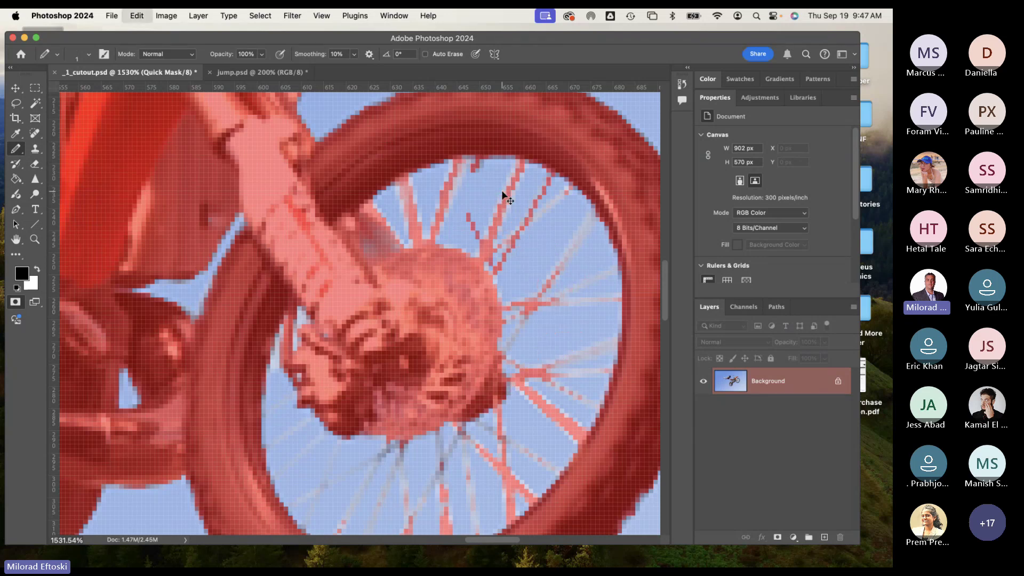
pyautogui.press('super+z')
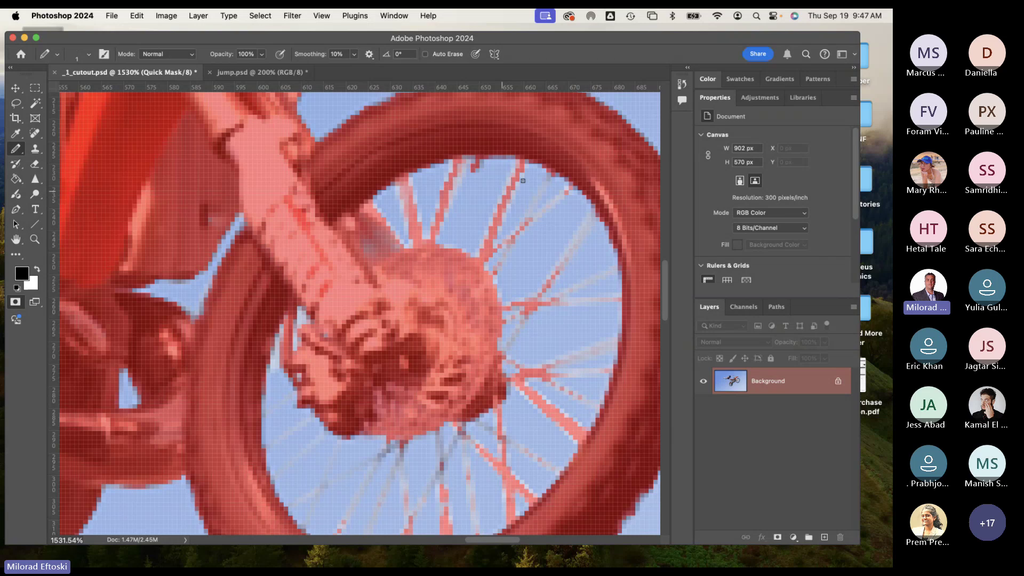
pyautogui.keyDown('shift'); pyautogui.click(494, 278); pyautogui.keyUp('shift')
pyautogui.keyDown('shift'); pyautogui.click(569, 193); pyautogui.keyUp('shift')
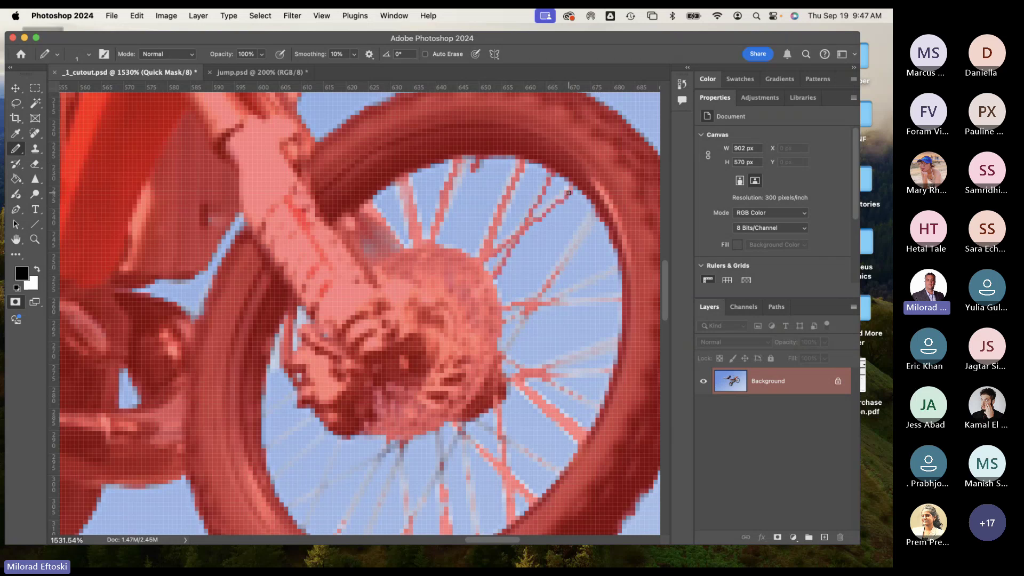
# Step: Draw straight Pencil mask lines from hub to rim along the upper-right front spokes
pyautogui.hscroll(5, 489, 171)
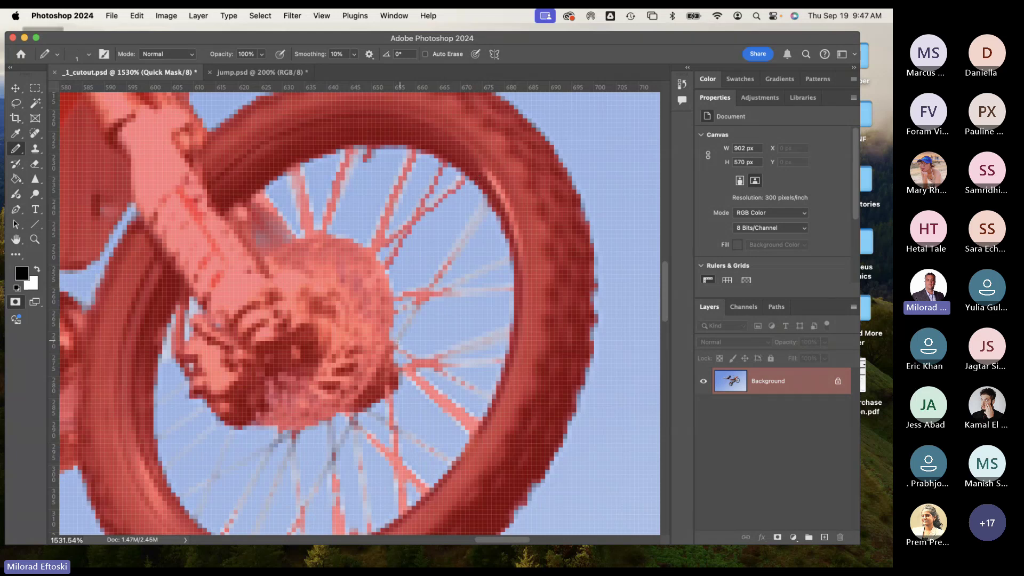
pyautogui.keyDown('shift'); pyautogui.click(398, 343); pyautogui.keyUp('shift')
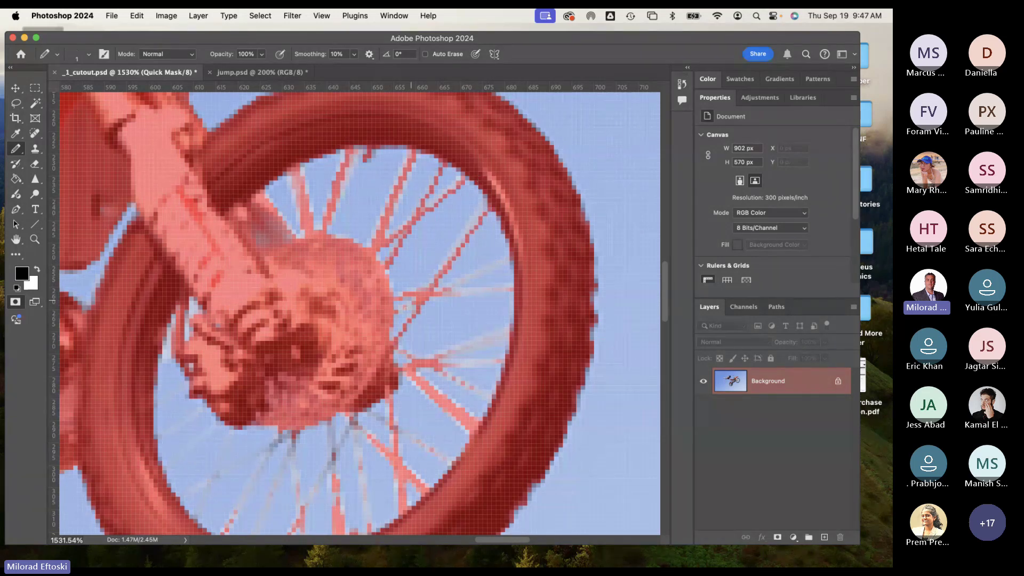
pyautogui.click(394, 317)
pyautogui.keyDown('shift'); pyautogui.click(513, 262); pyautogui.keyUp('shift')
pyautogui.click(515, 293)
pyautogui.keyDown('shift'); pyautogui.click(401, 298); pyautogui.keyUp('shift')
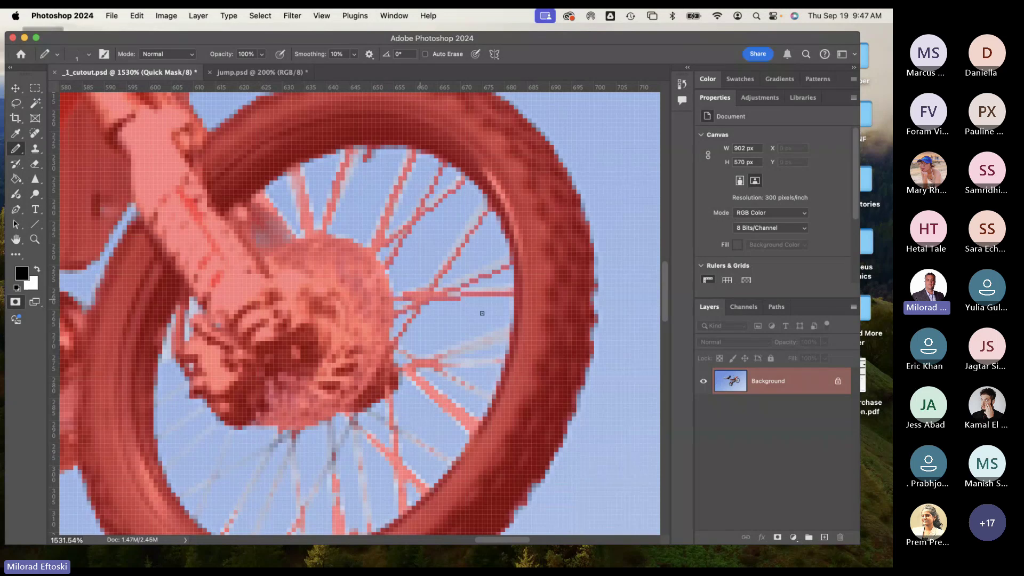
pyautogui.click(508, 329)
pyautogui.keyDown('shift'); pyautogui.click(404, 372); pyautogui.keyUp('shift')
pyautogui.click(510, 358)
pyautogui.keyDown('shift'); pyautogui.click(429, 368); pyautogui.keyUp('shift')
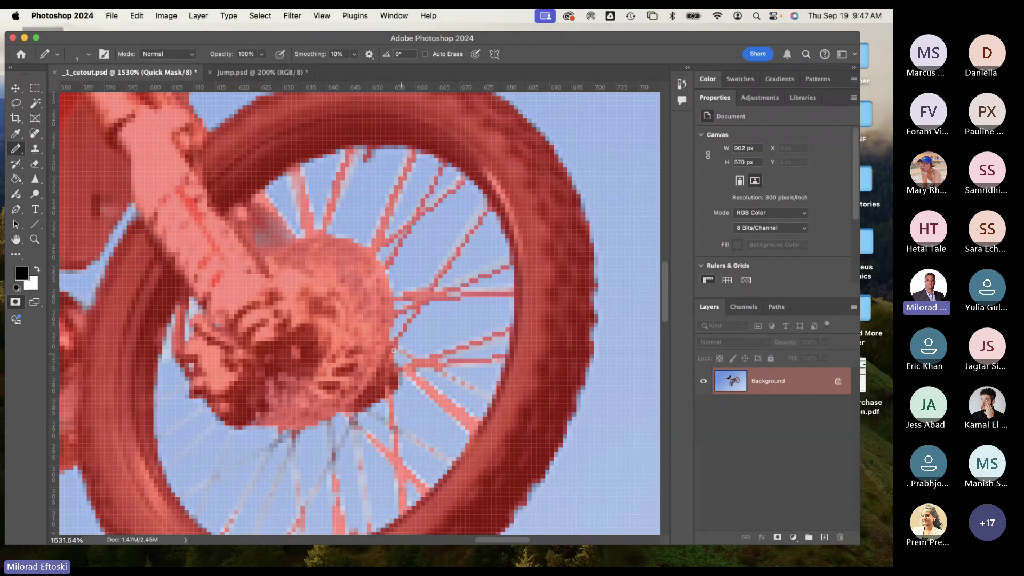
pyautogui.keyDown('shift'); pyautogui.click(393, 350); pyautogui.keyUp('shift')
pyautogui.scroll(-5, 415, 312)
pyautogui.hscroll(-3, 414, 311)
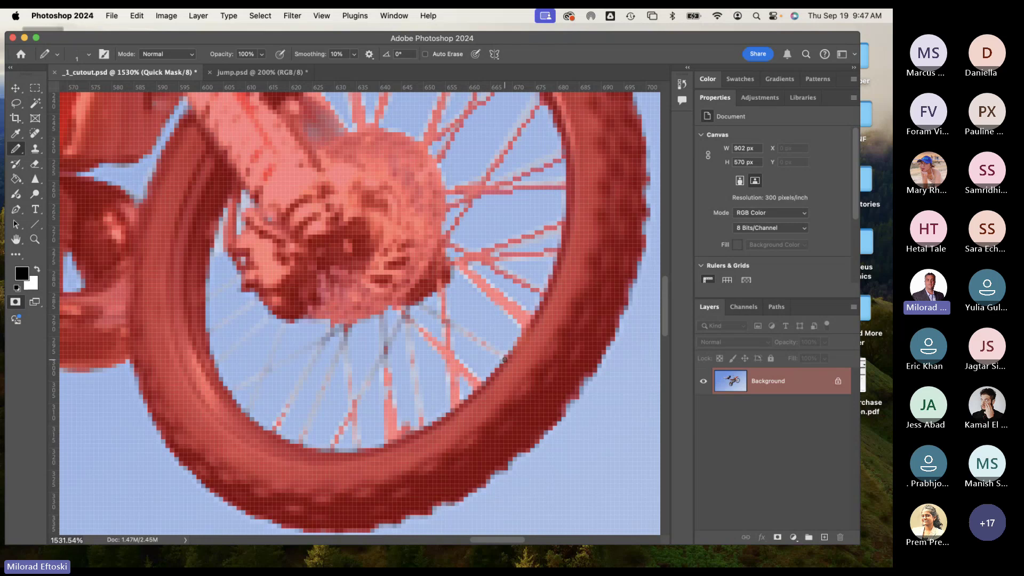
# Step: Draw straight mask lines between hub and rim along the lower front spokes
pyautogui.hscroll(-3, 413, 301)
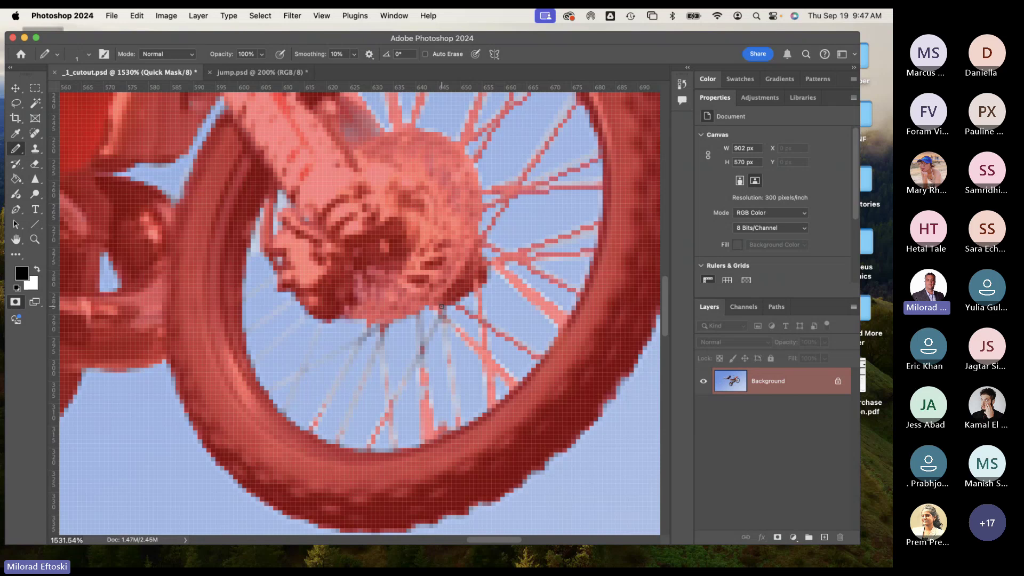
pyautogui.keyDown('shift'); pyautogui.click(459, 432); pyautogui.keyUp('shift')
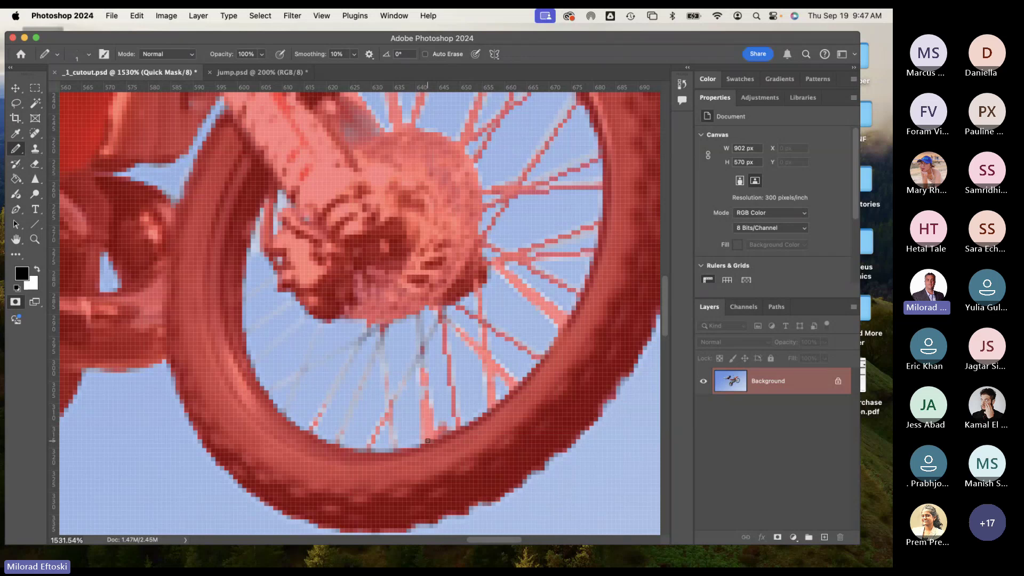
pyautogui.keyDown('shift'); pyautogui.click(416, 312); pyautogui.keyUp('shift')
pyautogui.click(397, 451)
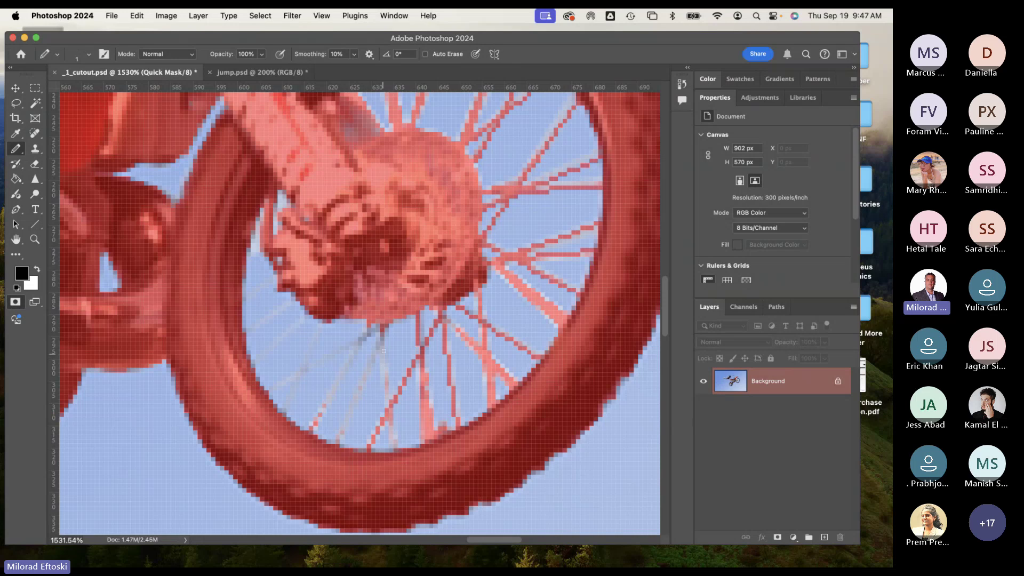
pyautogui.keyDown('shift'); pyautogui.click(385, 324); pyautogui.keyUp('shift')
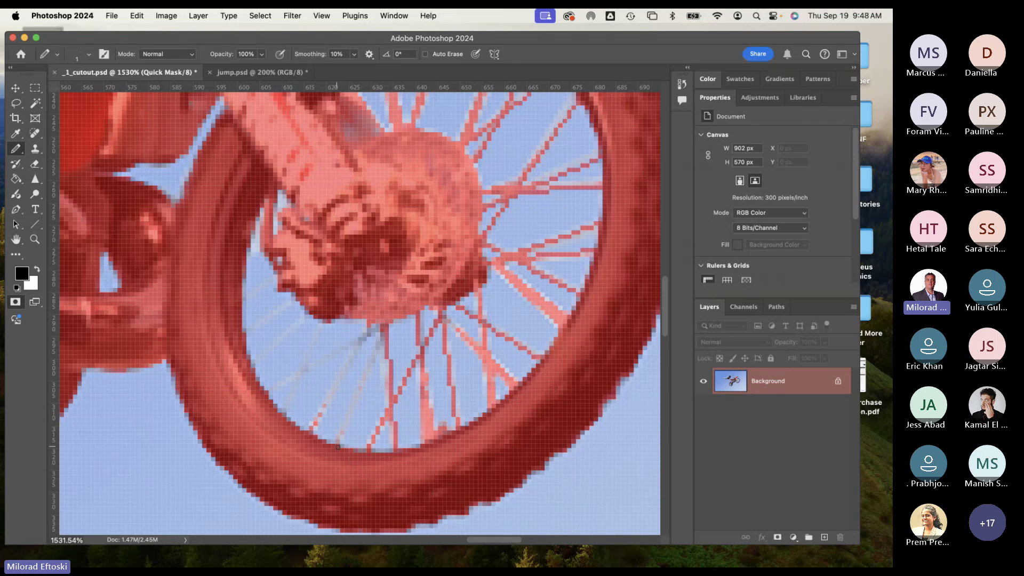
pyautogui.keyDown('shift'); pyautogui.click(337, 448); pyautogui.keyUp('shift')
pyautogui.click(307, 437)
pyautogui.keyDown('shift'); pyautogui.click(368, 318); pyautogui.keyUp('shift')
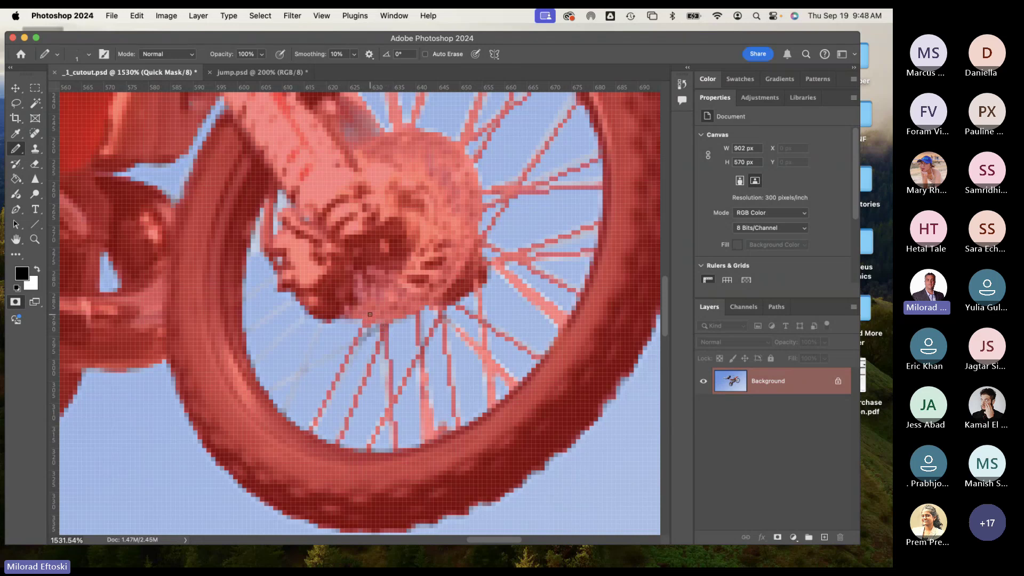
pyautogui.click(283, 398)
pyautogui.keyDown('shift'); pyautogui.click(354, 341); pyautogui.keyUp('shift')
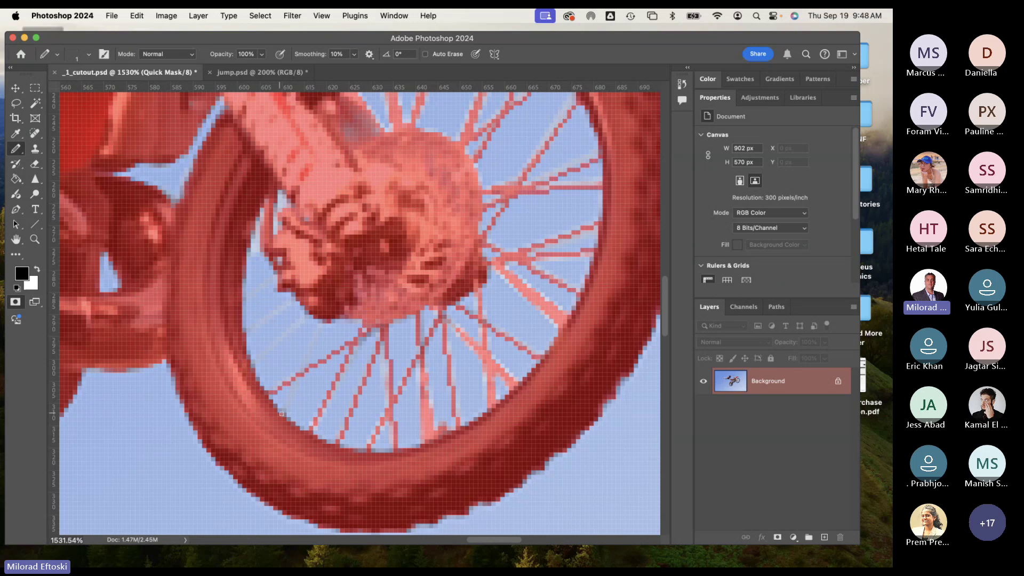
# Step: Mask the remaining lower-left and left-side front spokes, then zoom out to check the bike
pyautogui.click(282, 414)
pyautogui.keyDown('shift'); pyautogui.click(309, 314); pyautogui.keyUp('shift')
pyautogui.click(248, 371)
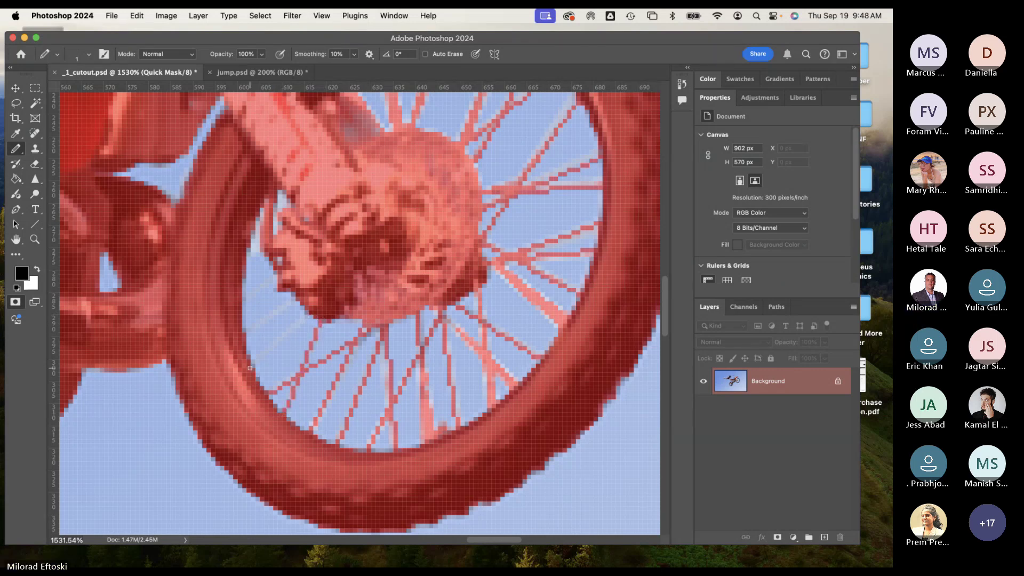
pyautogui.keyDown('shift'); pyautogui.click(310, 314); pyautogui.keyUp('shift')
pyautogui.click(247, 333)
pyautogui.keyDown('shift'); pyautogui.click(296, 303); pyautogui.keyUp('shift')
pyautogui.click(242, 294)
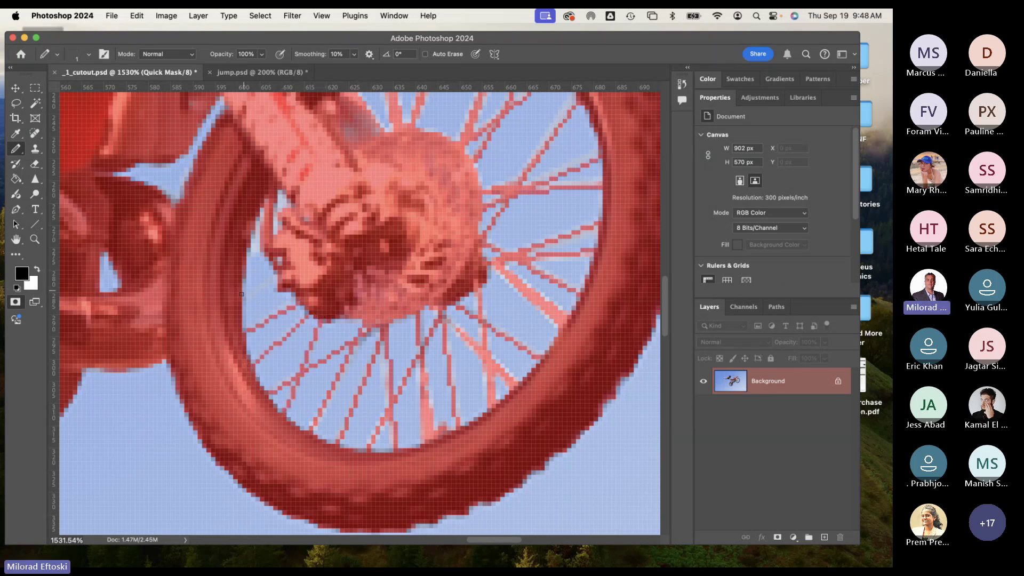
pyautogui.keyDown('shift'); pyautogui.click(274, 280); pyautogui.keyUp('shift')
pyautogui.press('super+minus')
pyautogui.press('super+minus')
pyautogui.press('super+minus')
pyautogui.press('super+minus')
pyautogui.press('super+minus')
pyautogui.press('super+minus')
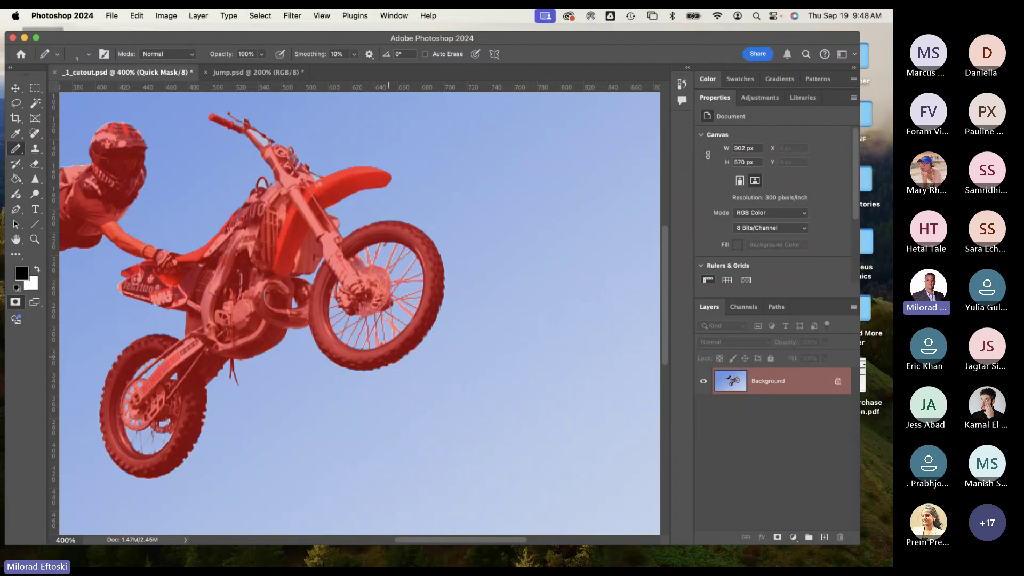
# Step: Pan to the rear wheel, zoom in, and paint thin Pencil strokes along its lower spokes
pyautogui.scroll(3, 381, 356)
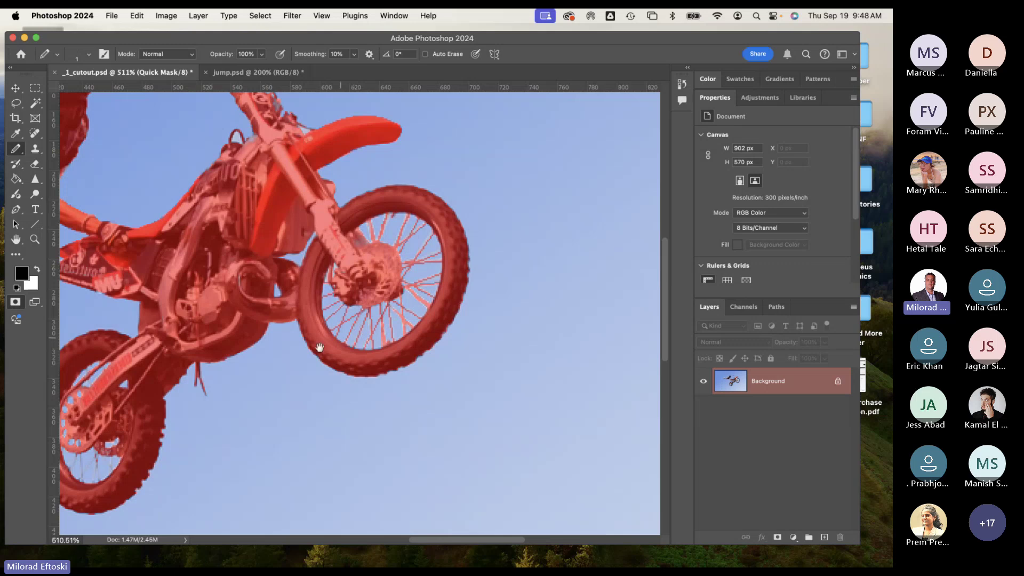
pyautogui.moveTo(320, 348); pyautogui.dragTo(410, 339)
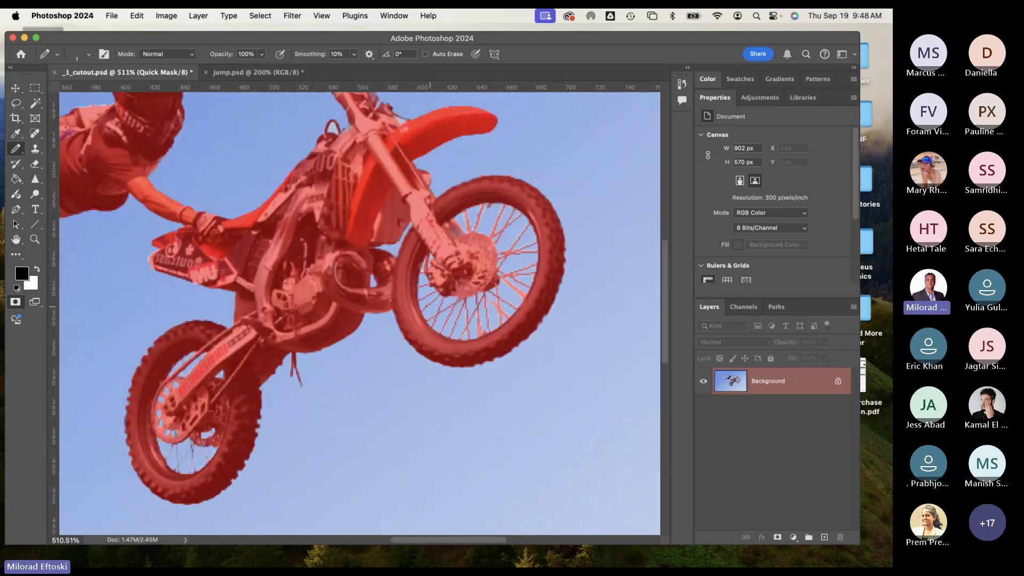
pyautogui.moveTo(235, 424); pyautogui.dragTo(388, 386)
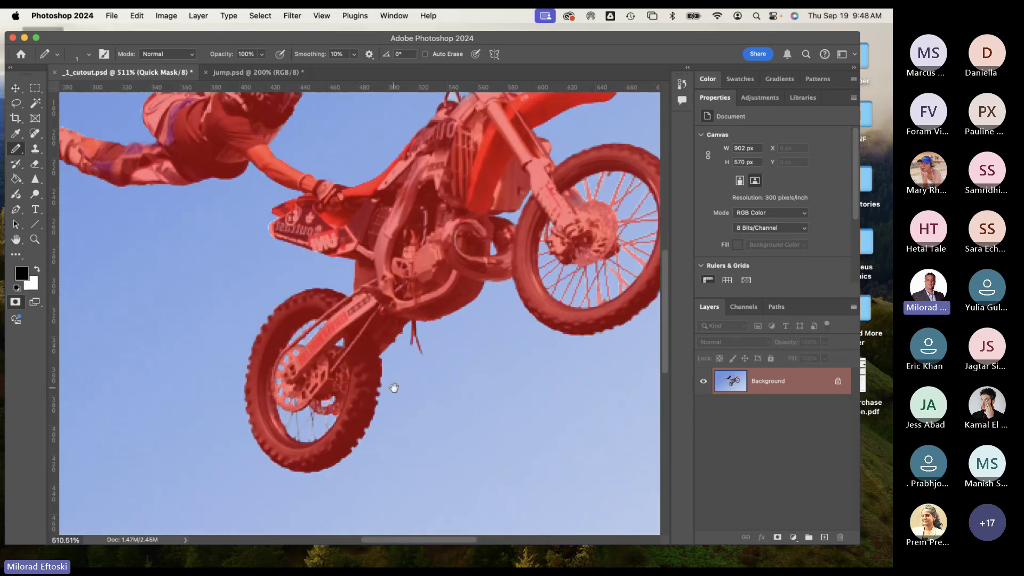
pyautogui.scroll(5, 330, 433)
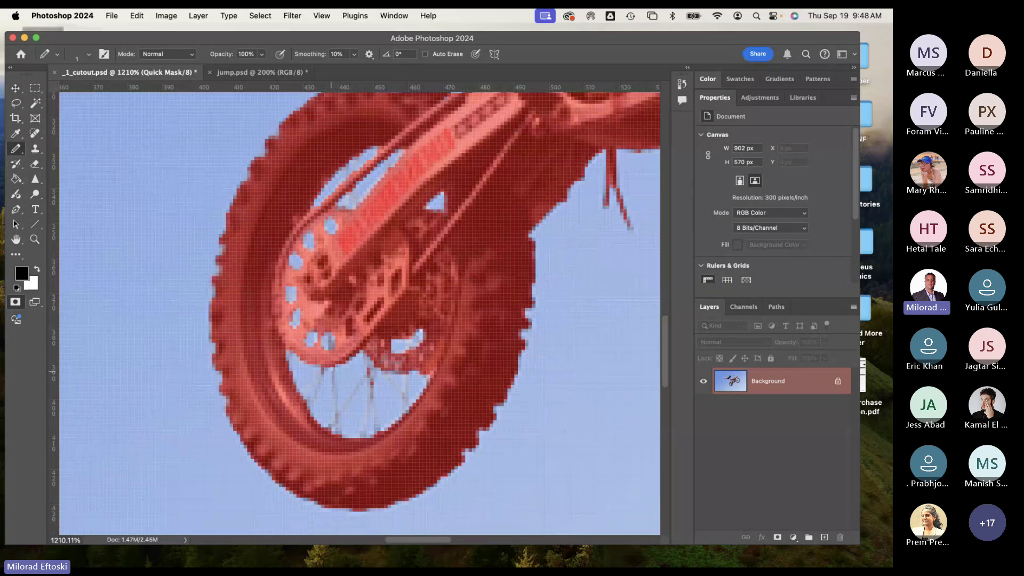
pyautogui.moveTo(334, 372); pyautogui.dragTo(338, 430)
pyautogui.moveTo(375, 364); pyautogui.dragTo(334, 429)
pyautogui.moveTo(368, 356); pyautogui.dragTo(365, 435)
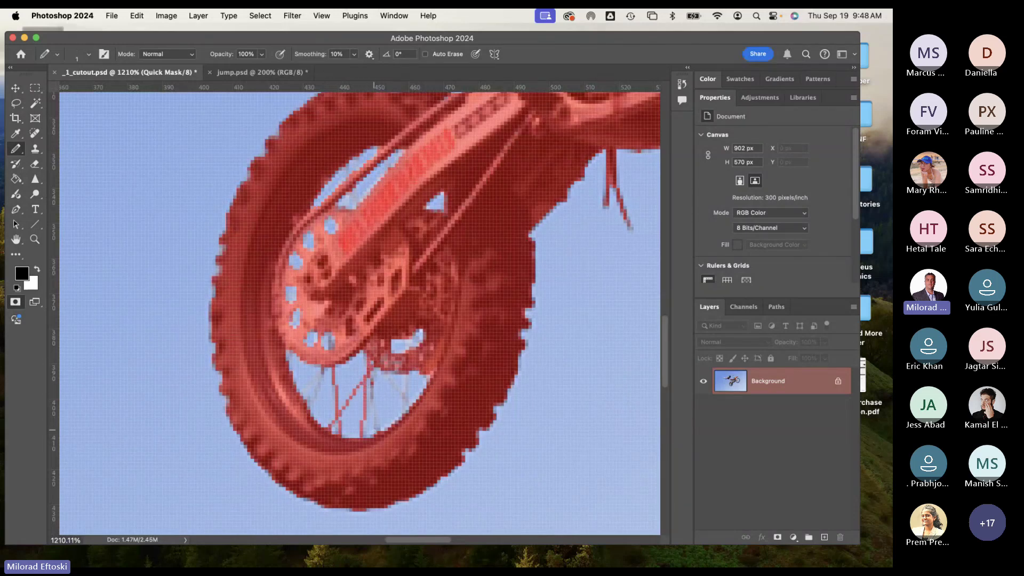
pyautogui.moveTo(379, 364); pyautogui.dragTo(375, 431)
pyautogui.moveTo(381, 372)
pyautogui.mouseDown()
pyautogui.moveTo(410, 367)
pyautogui.moveTo(407, 412)
pyautogui.mouseUp()
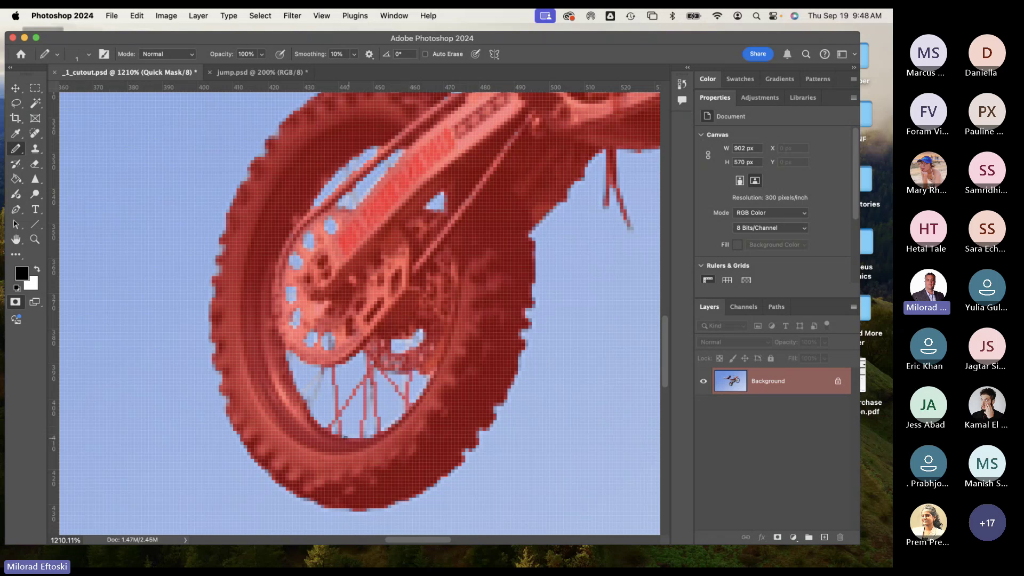
pyautogui.moveTo(307, 406); pyautogui.dragTo(332, 361)
# Step: Zoom out to review the whole masked rider and bike, then zoom back in on the rider
pyautogui.press('super+minus')
pyautogui.press('super+minus')
pyautogui.press('super+minus')
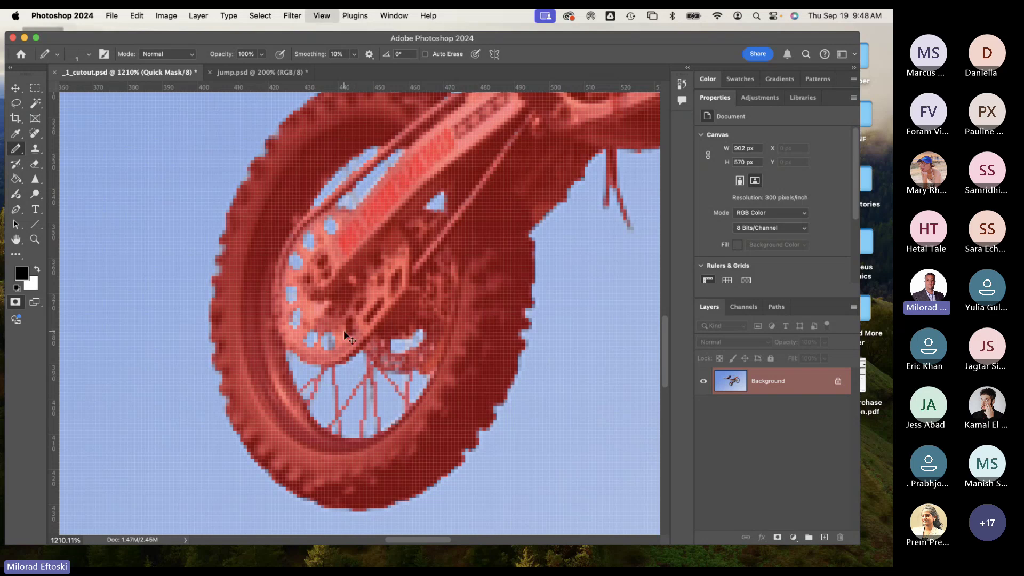
pyautogui.press('super+minus')
pyautogui.press('super+minus')
pyautogui.press('super+minus')
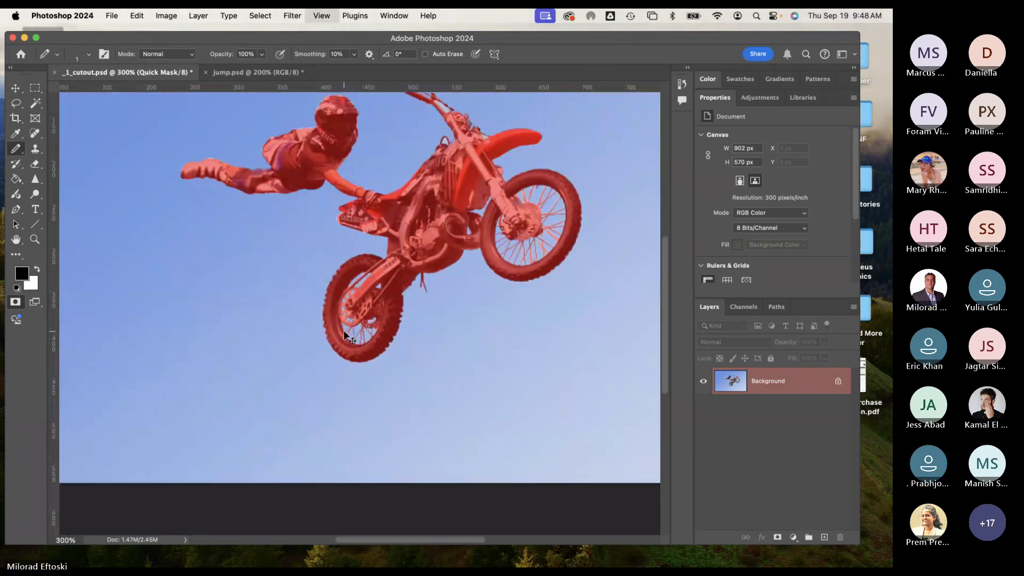
pyautogui.press('super+plus')
pyautogui.press('super+plus')
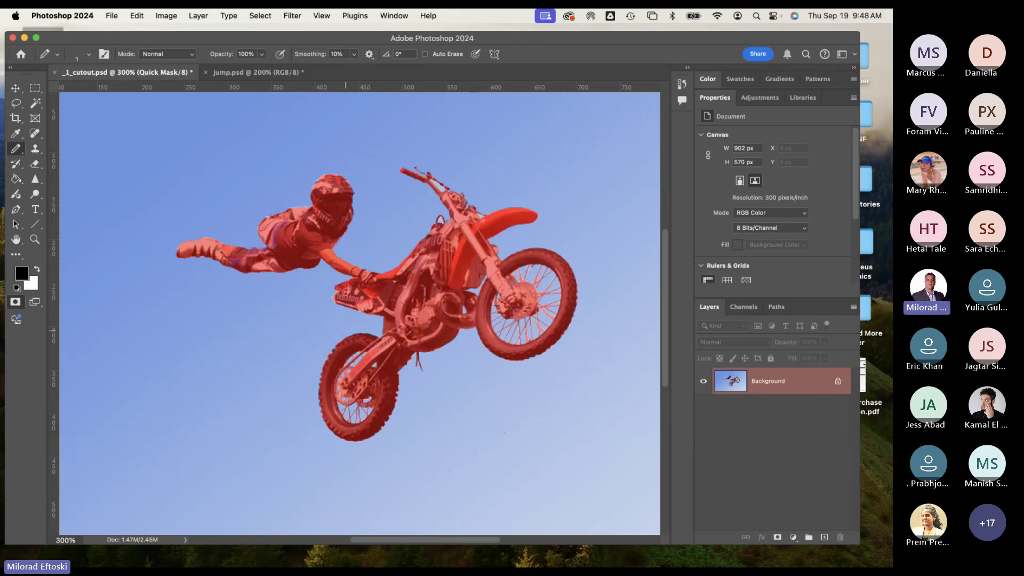
# Step: Switch to the course calendar in Chrome, then bring Microsoft Teams to the front
pyautogui.moveTo(652, 560)
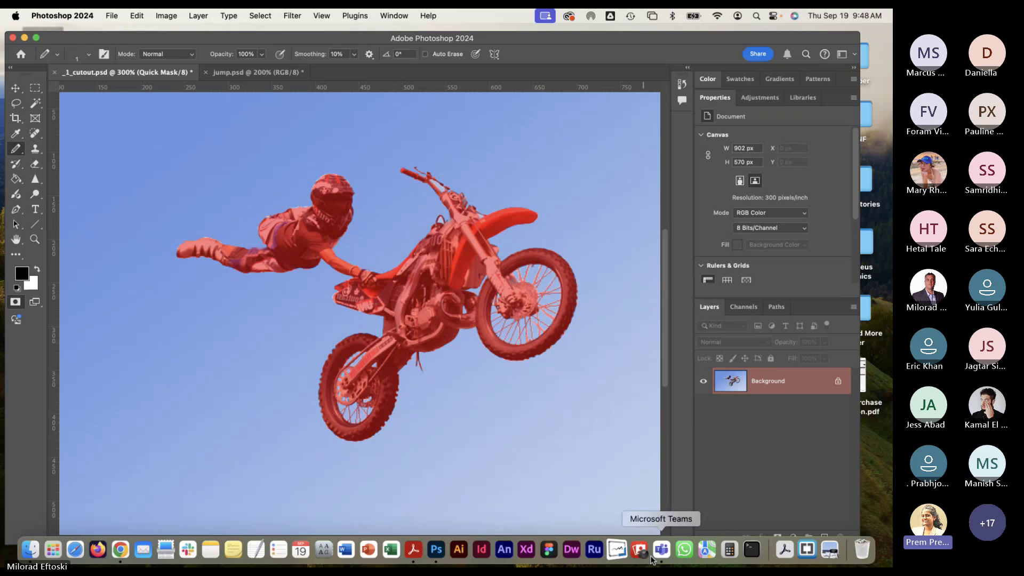
pyautogui.click(122, 550)
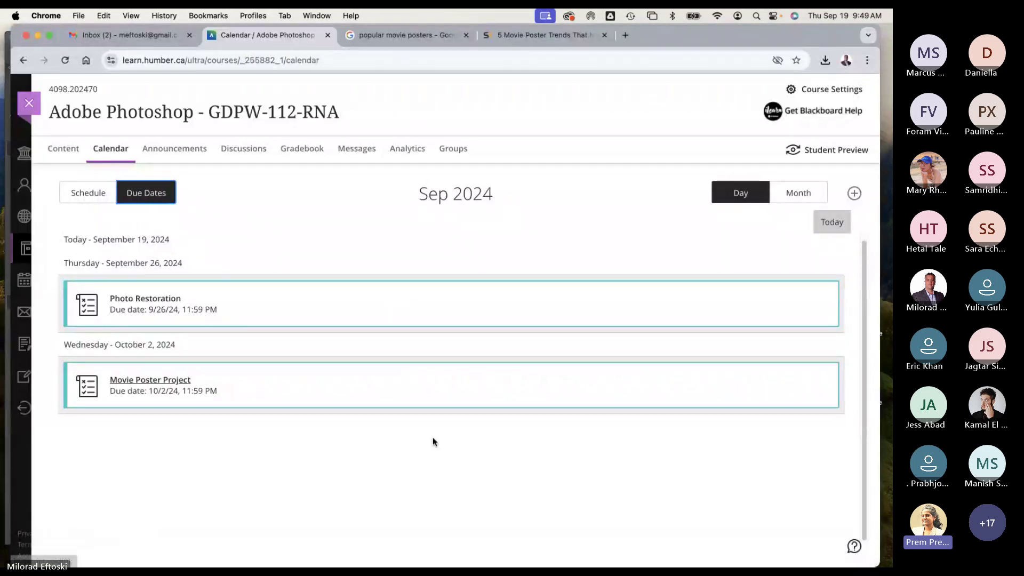
pyautogui.click(655, 555)
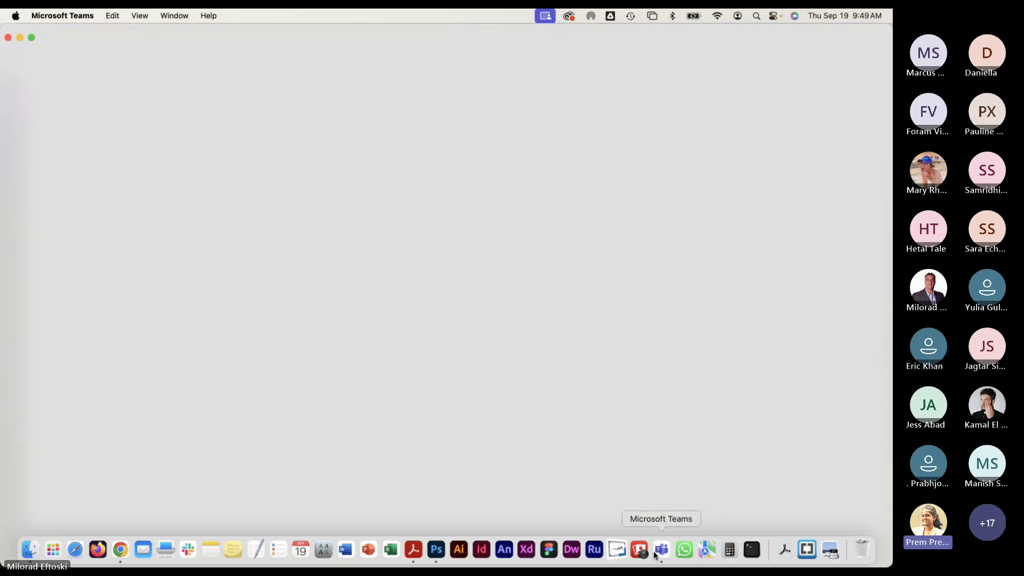
# Step: Bring up the Teams General channel and General meeting windows from the Window menu
pyautogui.click(176, 15)
pyautogui.click(193, 186)
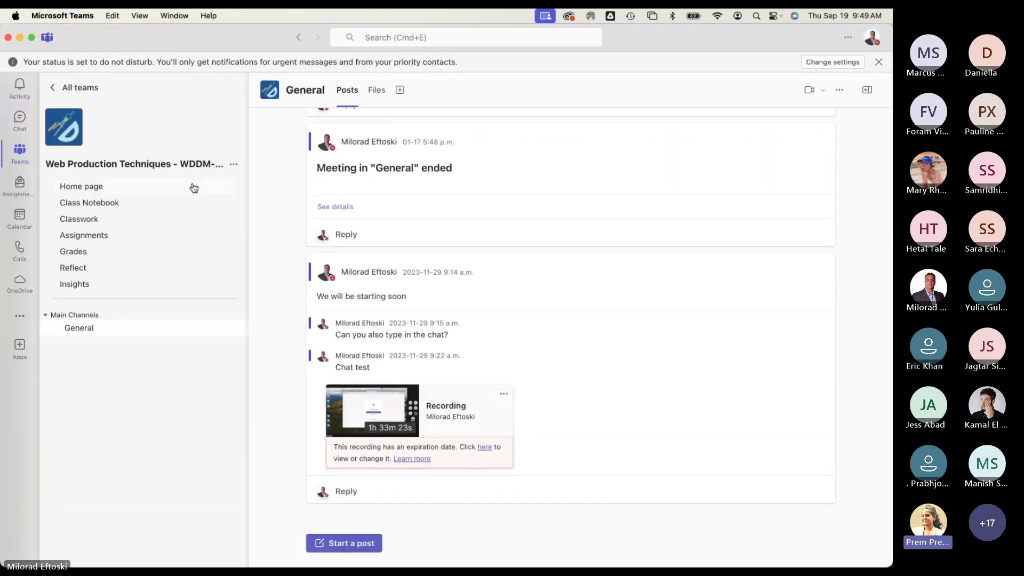
pyautogui.click(175, 15)
pyautogui.click(205, 174)
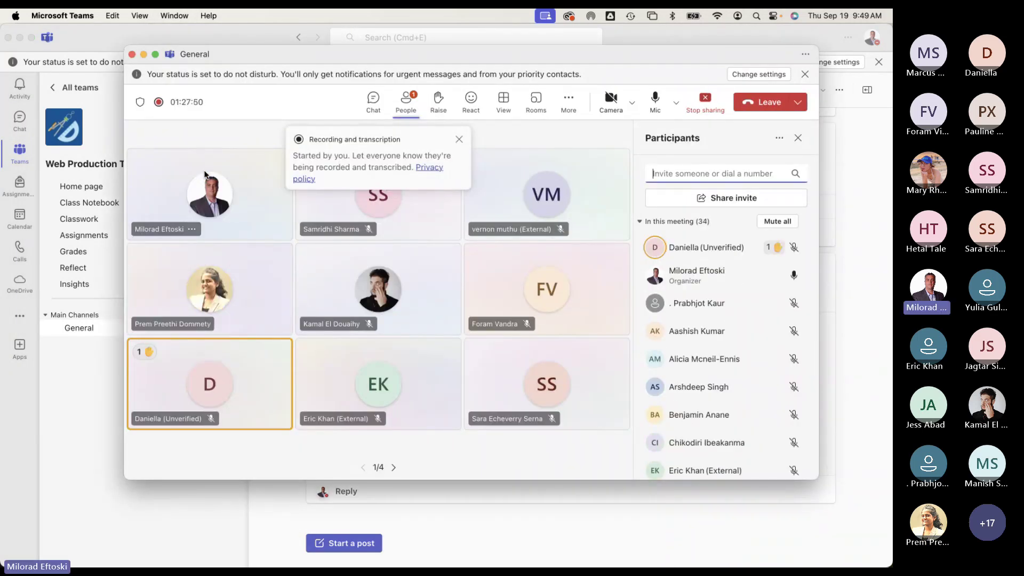
# Step: Minimize the Teams, Chrome and meeting windows and make Photoshop active again
pyautogui.click(19, 37)
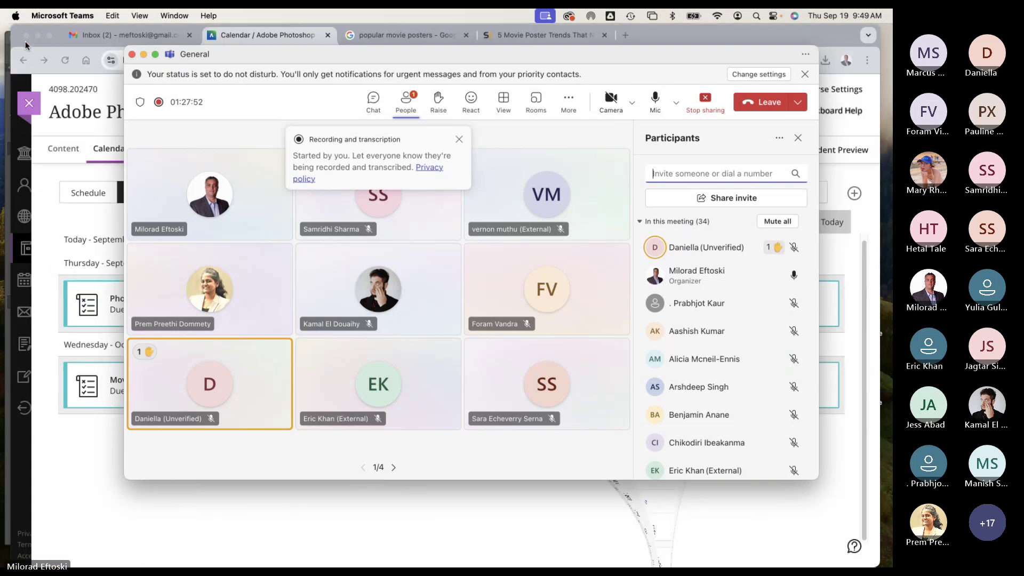
pyautogui.click(37, 35)
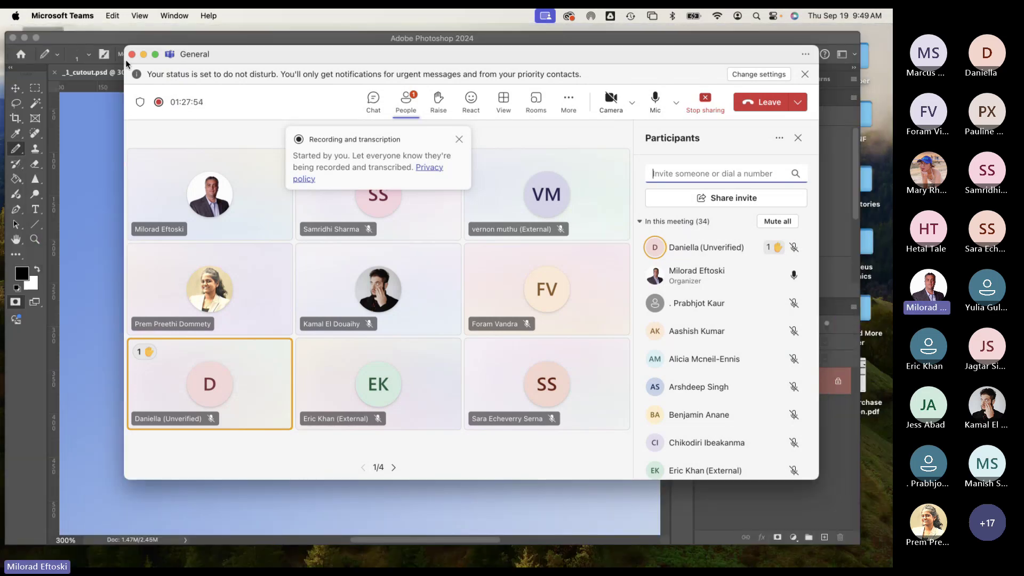
pyautogui.click(144, 55)
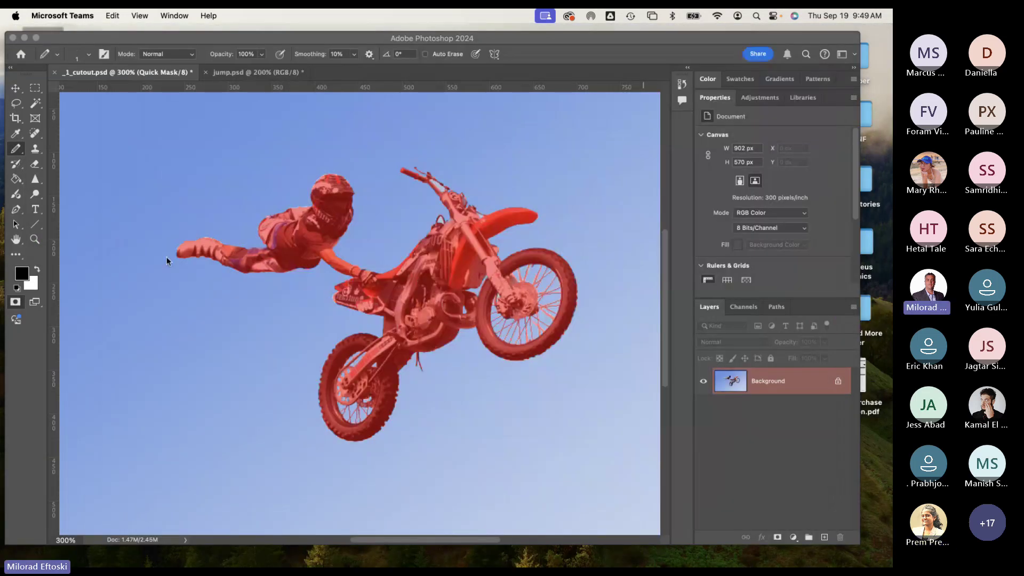
pyautogui.click(16, 152)
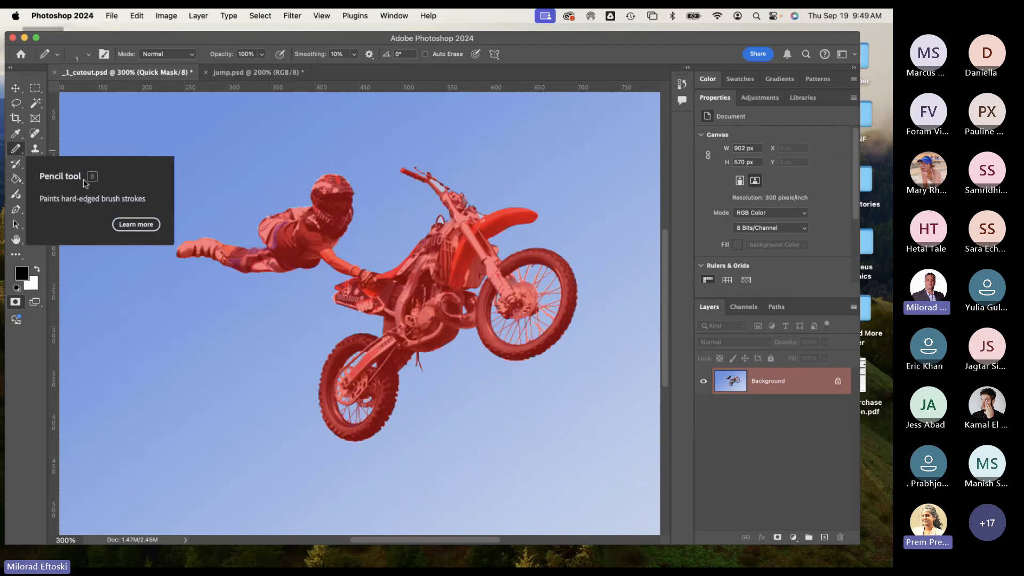
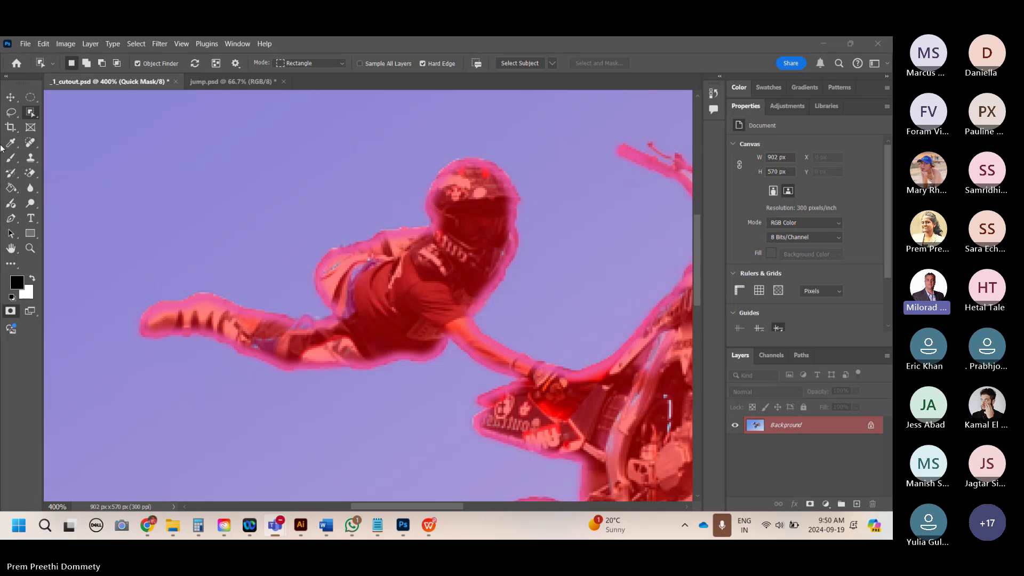
# Step: Bring Photoshop forward and pick the Brush Tool to paint the rider's quick mask
pyautogui.click(10, 160)
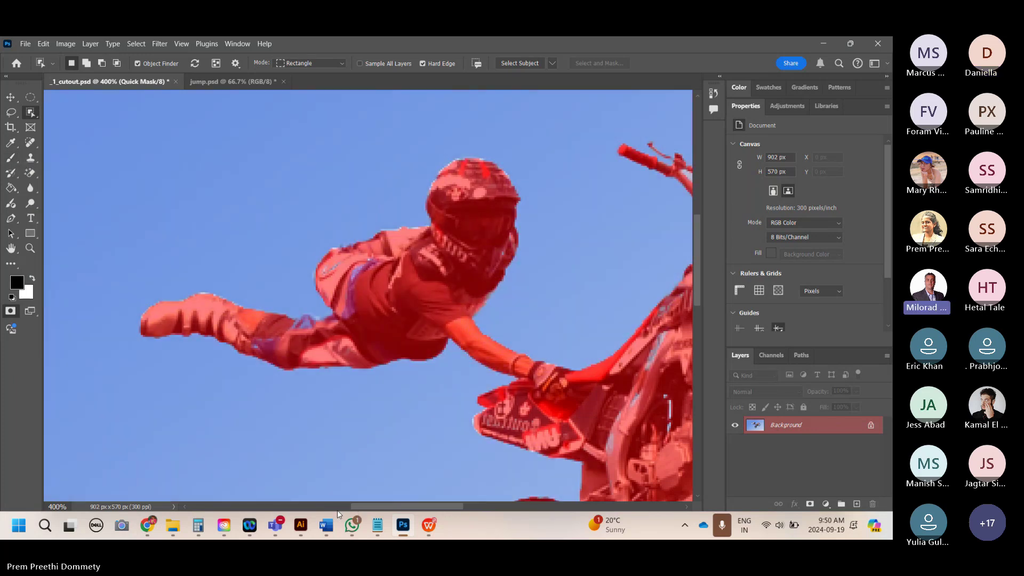
pyautogui.click(10, 158)
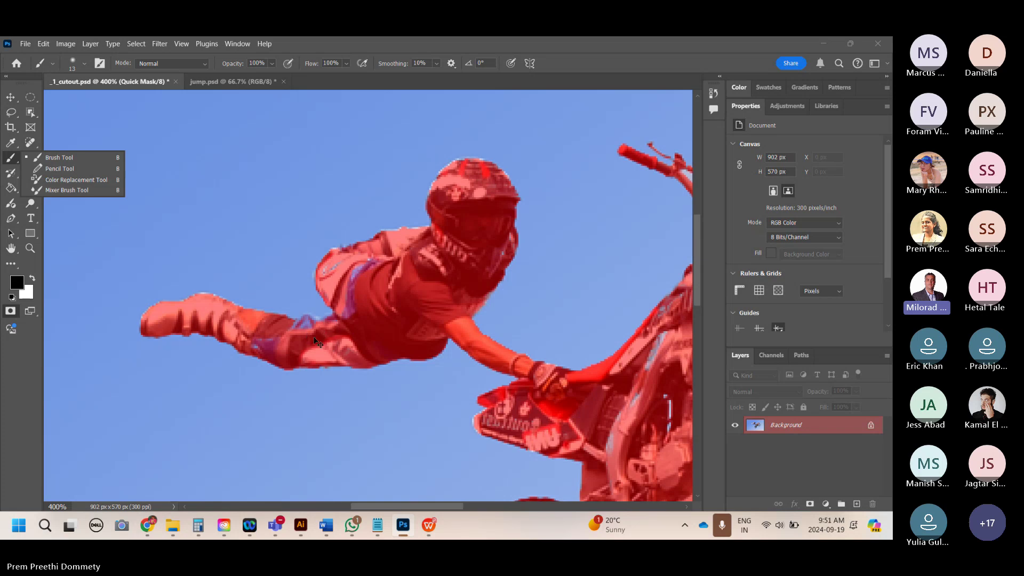
# Step: Zoom in and paint the quick mask over the gap and notch along the rider's leg and torso
pyautogui.hotkey('ctrl', '+')
pyautogui.hotkey('ctrl', '+')
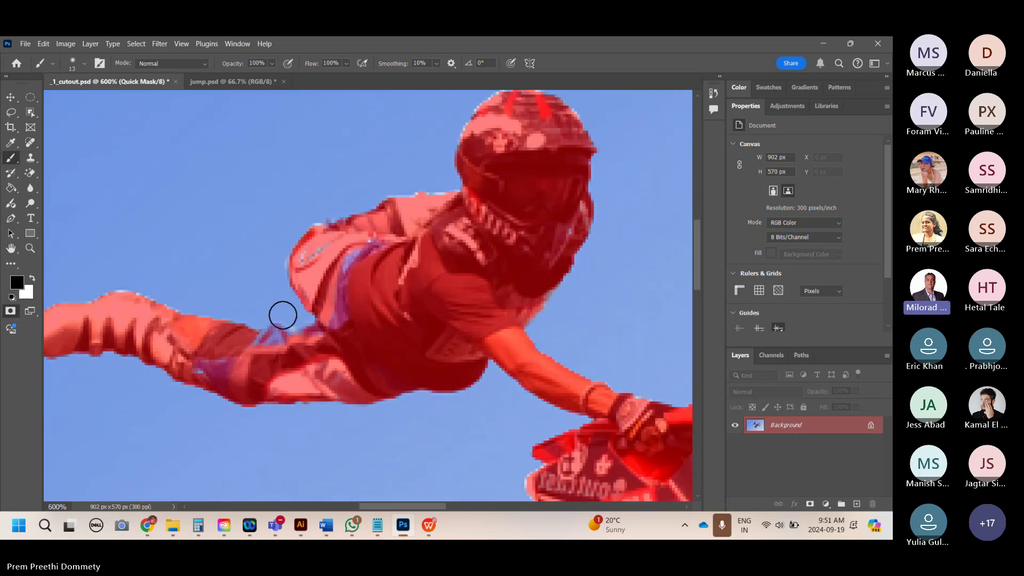
pyautogui.moveTo(274, 336)
pyautogui.mouseDown()
pyautogui.moveTo(241, 367)
pyautogui.moveTo(215, 369)
pyautogui.mouseUp()
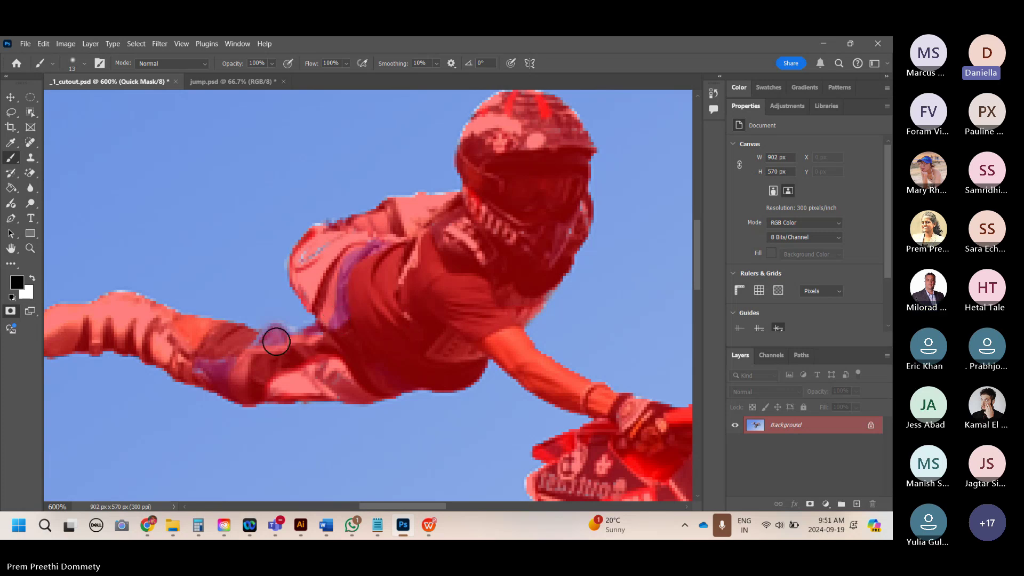
pyautogui.moveTo(276, 341); pyautogui.dragTo(215, 370)
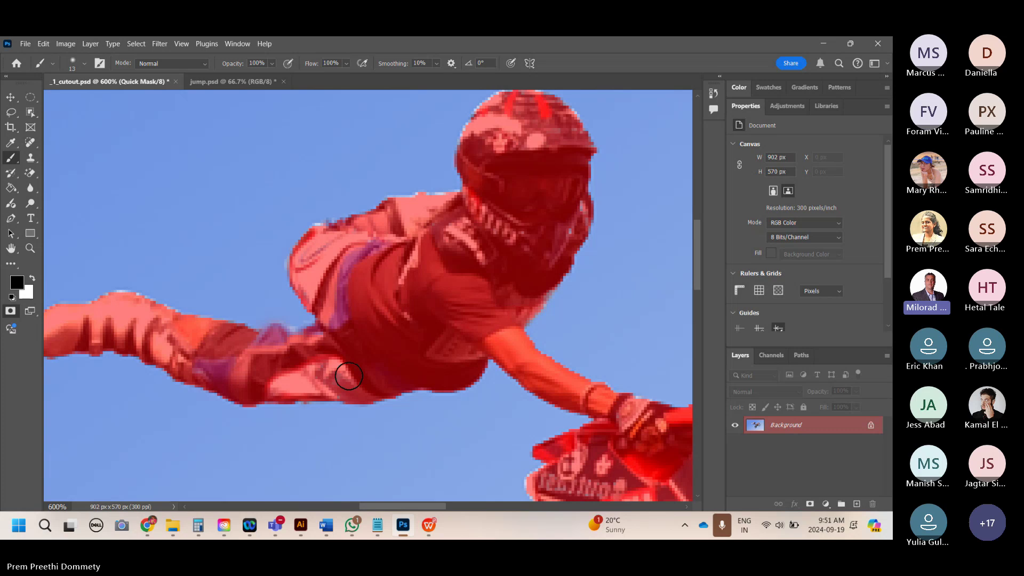
# Step: Brush the quick mask along the bike's front fork and wheel, clearing the area between them
pyautogui.scroll(-8, 349, 376)
pyautogui.hscroll(8, 349, 376)
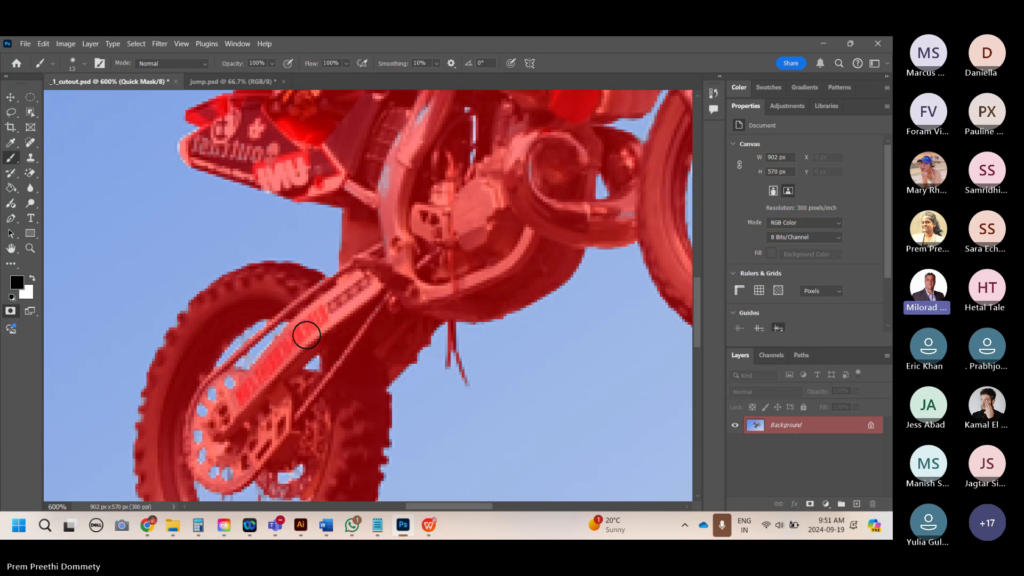
pyautogui.scroll(-5, 307, 336)
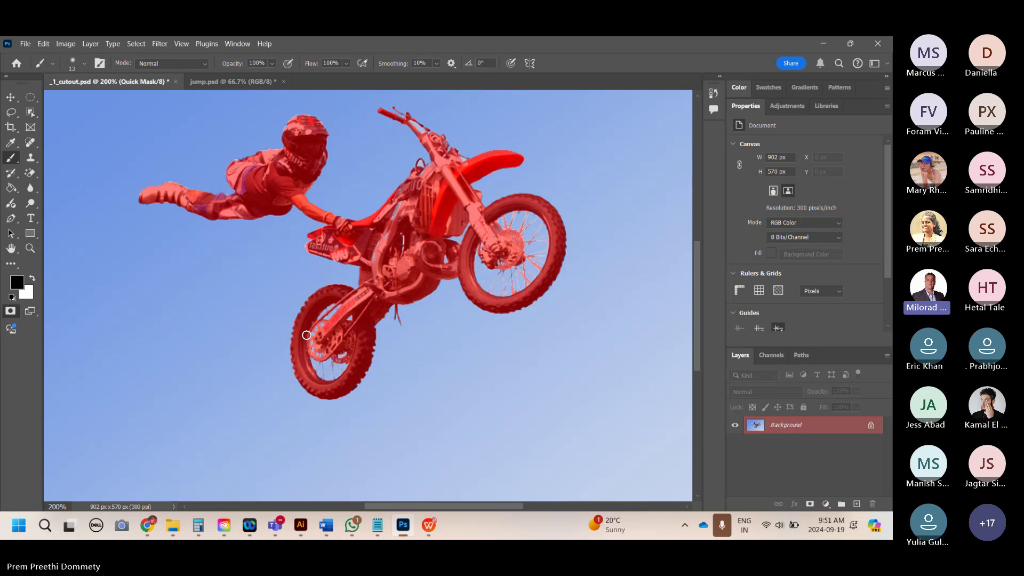
pyautogui.moveTo(505, 266); pyautogui.dragTo(388, 330)
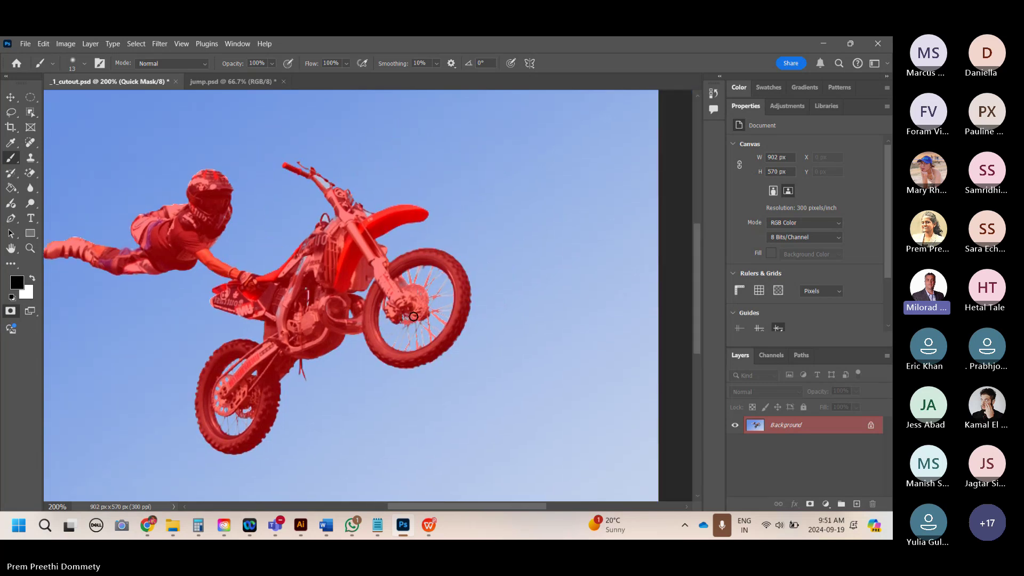
pyautogui.scroll(3, 414, 317)
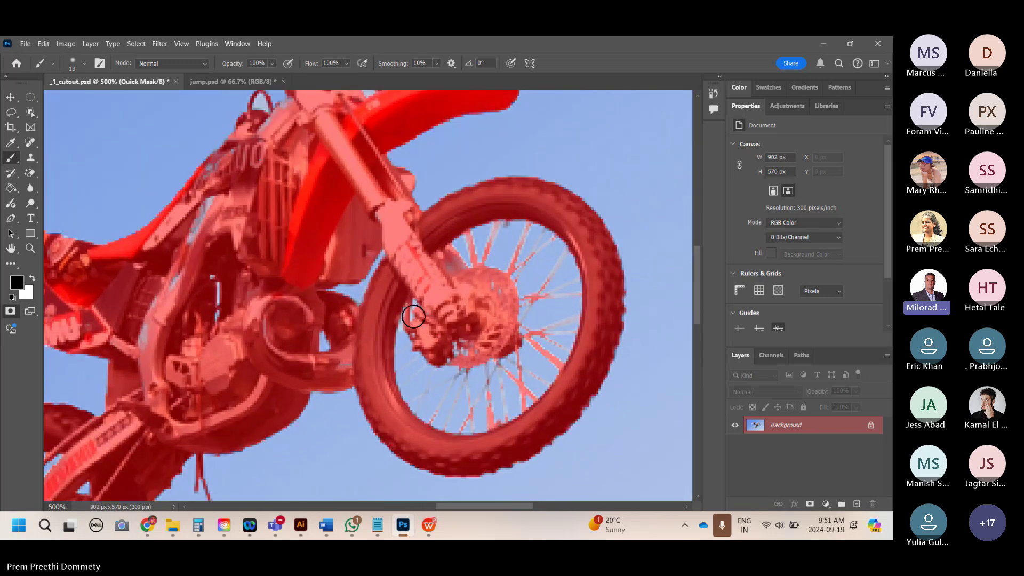
pyautogui.moveTo(414, 316)
pyautogui.mouseDown()
pyautogui.moveTo(351, 320)
pyautogui.moveTo(414, 355)
pyautogui.mouseUp()
pyautogui.scroll(1, 414, 354)
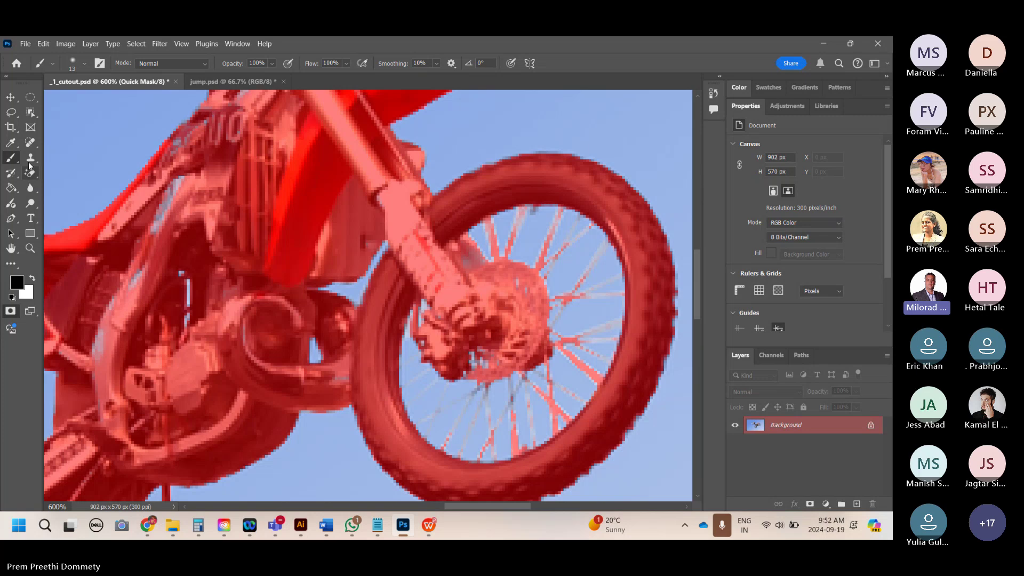
# Step: Check the empty Tool Preset list, then swap the Brush for the hard-edged Pencil Tool
pyautogui.click(53, 63)
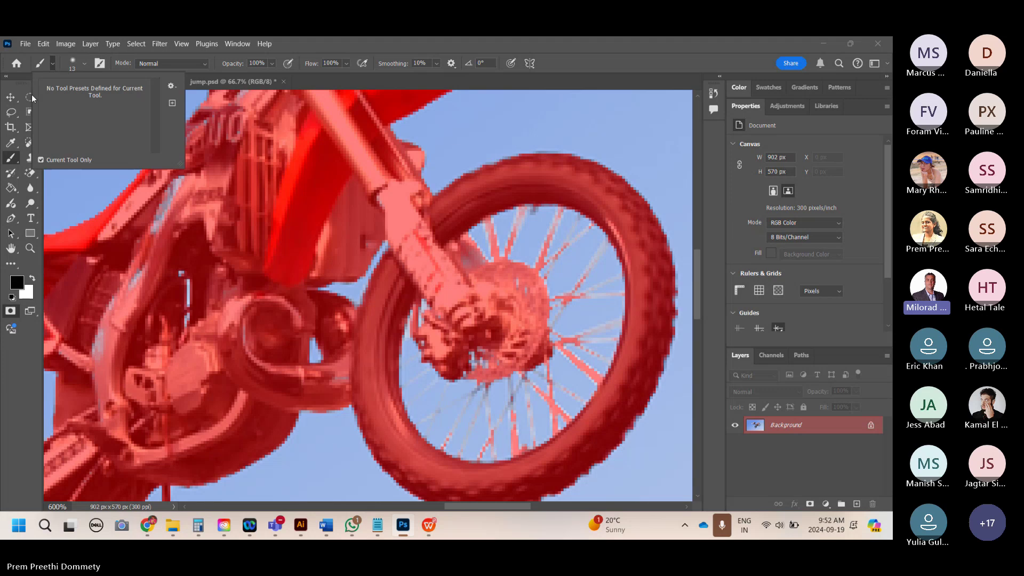
pyautogui.click(7, 161)
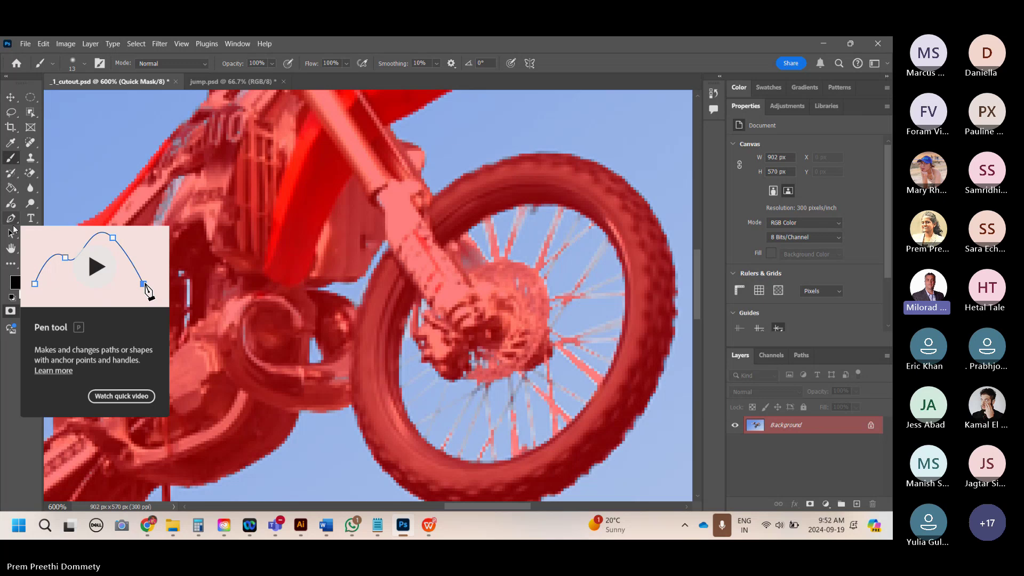
pyautogui.rightClick(11, 159)
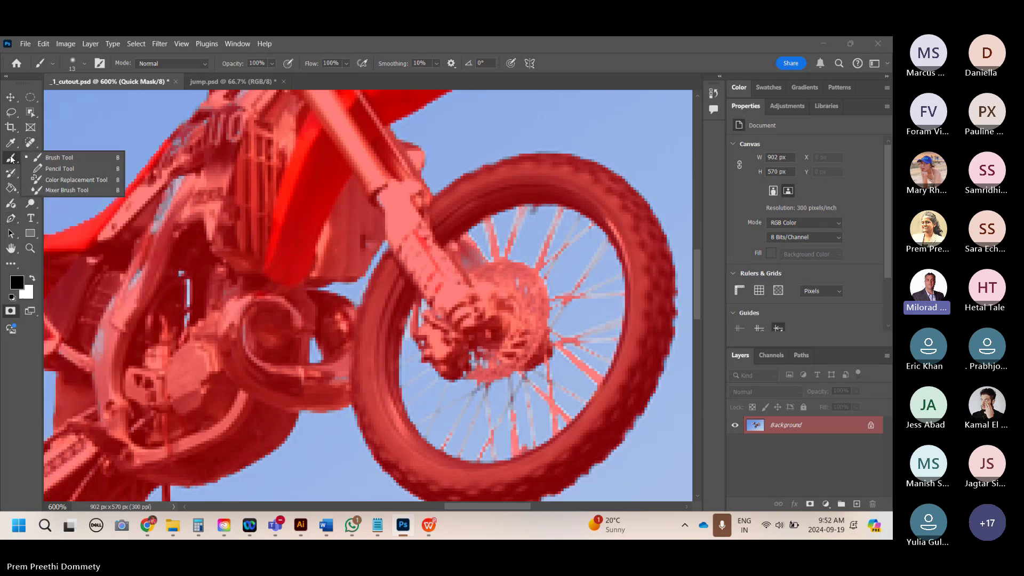
pyautogui.click(51, 171)
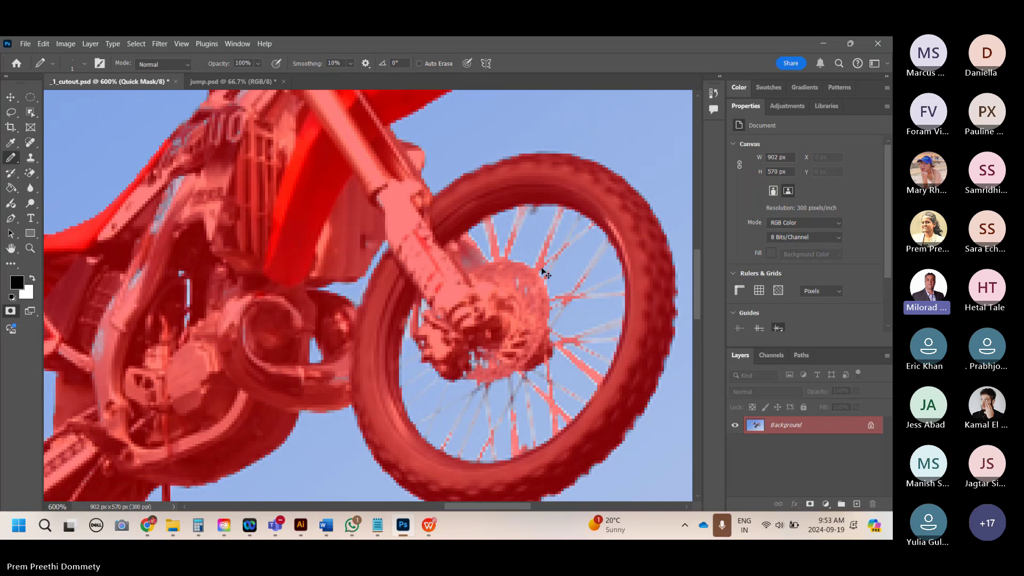
# Step: Zoom in on the front wheel and pencil its thin spokes into the quick mask, redoing lines as needed
pyautogui.hotkey('ctrl', '+')
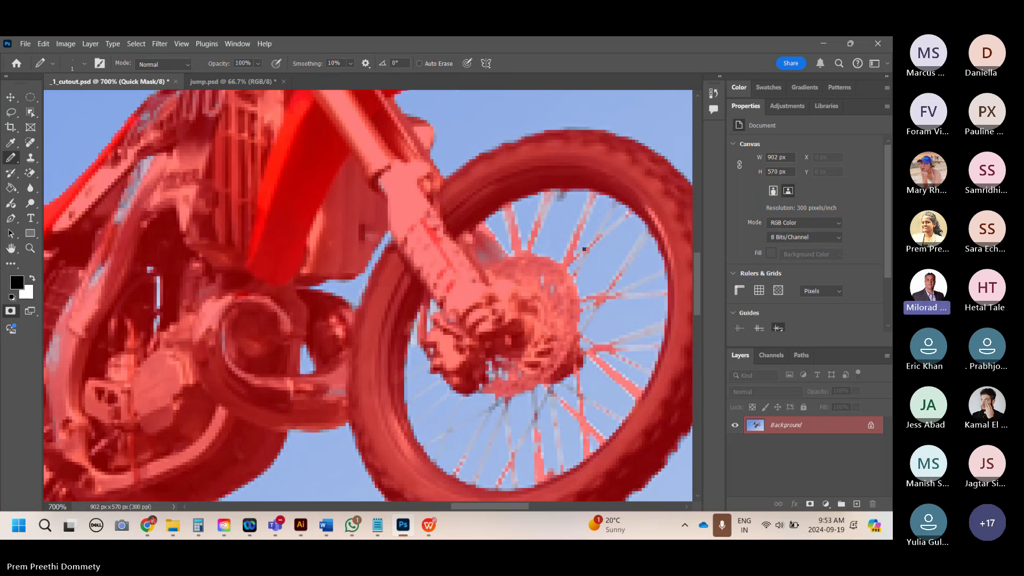
pyautogui.moveTo(593, 196); pyautogui.dragTo(574, 244)
pyautogui.hotkey('ctrl', 'z')
pyautogui.moveTo(597, 240)
pyautogui.mouseDown()
pyautogui.moveTo(627, 215)
pyautogui.moveTo(623, 225)
pyautogui.moveTo(646, 235)
pyautogui.moveTo(582, 298)
pyautogui.mouseUp()
pyautogui.keyDown('shift'); pyautogui.click(646, 227); pyautogui.keyUp('shift')
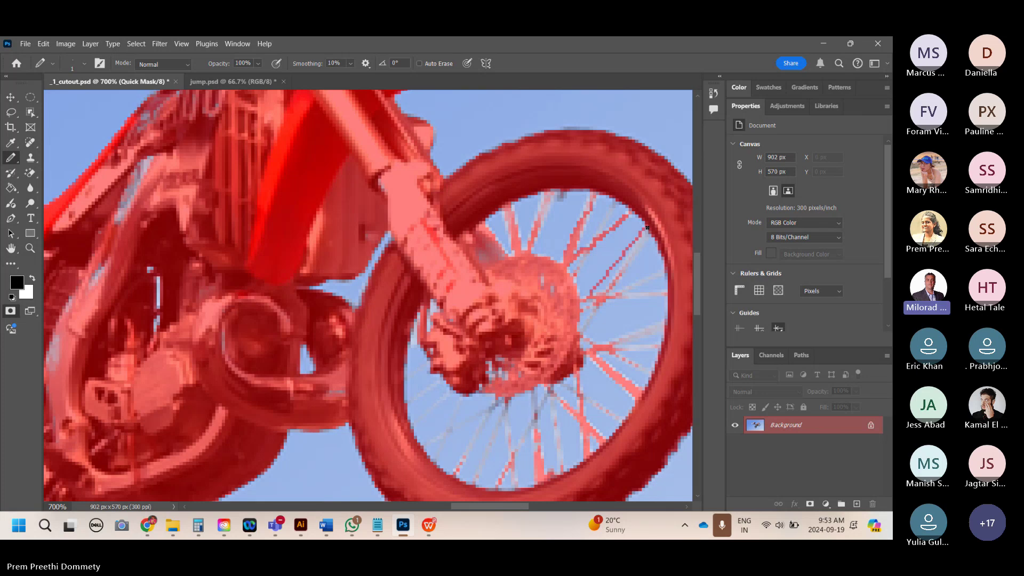
pyautogui.hotkey('ctrl', 'z')
pyautogui.keyDown('shift'); pyautogui.click(645, 233); pyautogui.keyUp('shift')
pyautogui.hotkey('ctrl', 'z')
pyautogui.keyDown('shift'); pyautogui.click(645, 232); pyautogui.keyUp('shift')
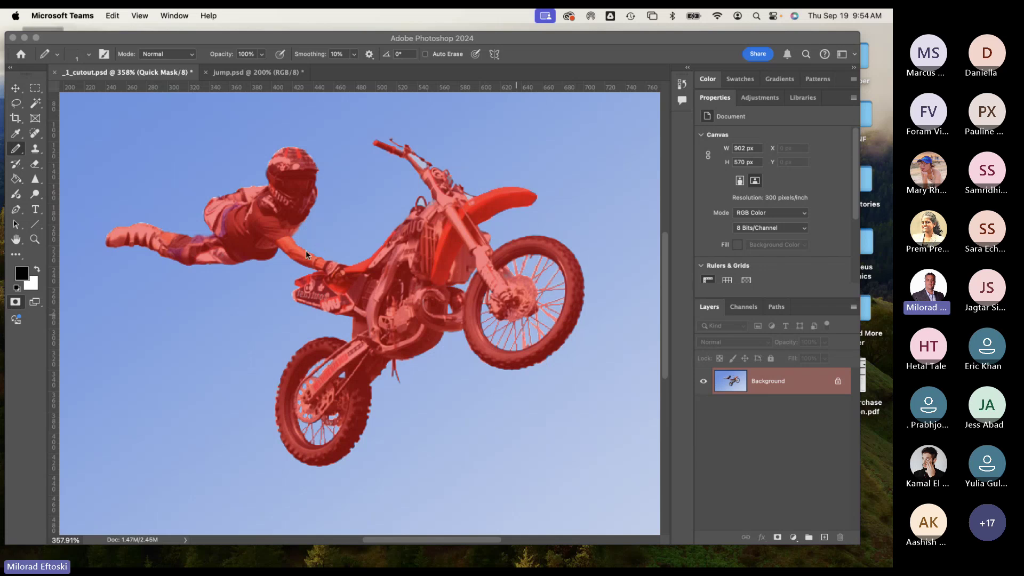
# Step: Zoom out to the whole photo and exit Quick Mask to get a selection of the sky
pyautogui.click(15, 240)
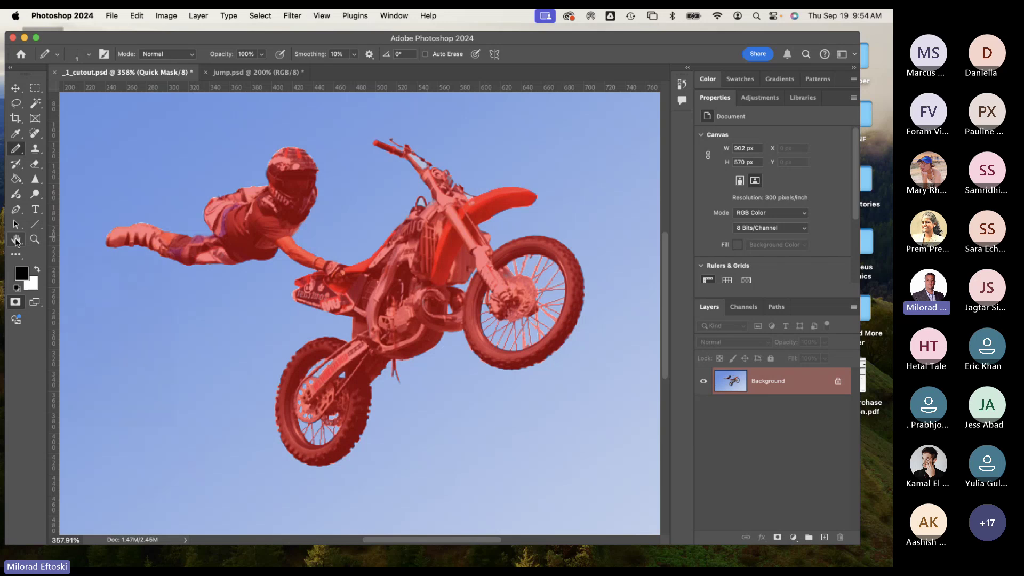
pyautogui.press('super+minus')
pyautogui.press('super+minus')
pyautogui.press('super+minus')
pyautogui.press('super+equal')
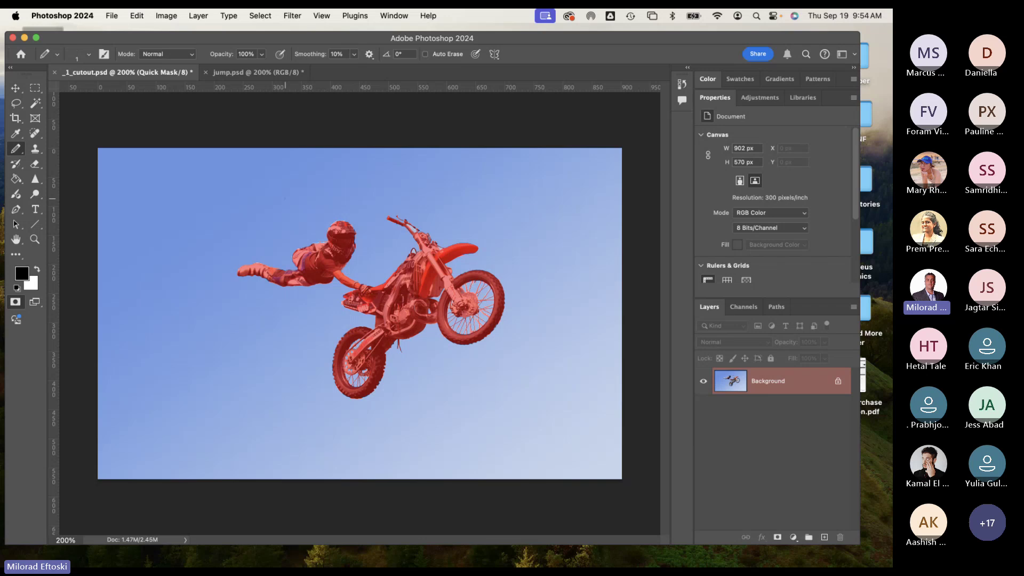
pyautogui.press('q')
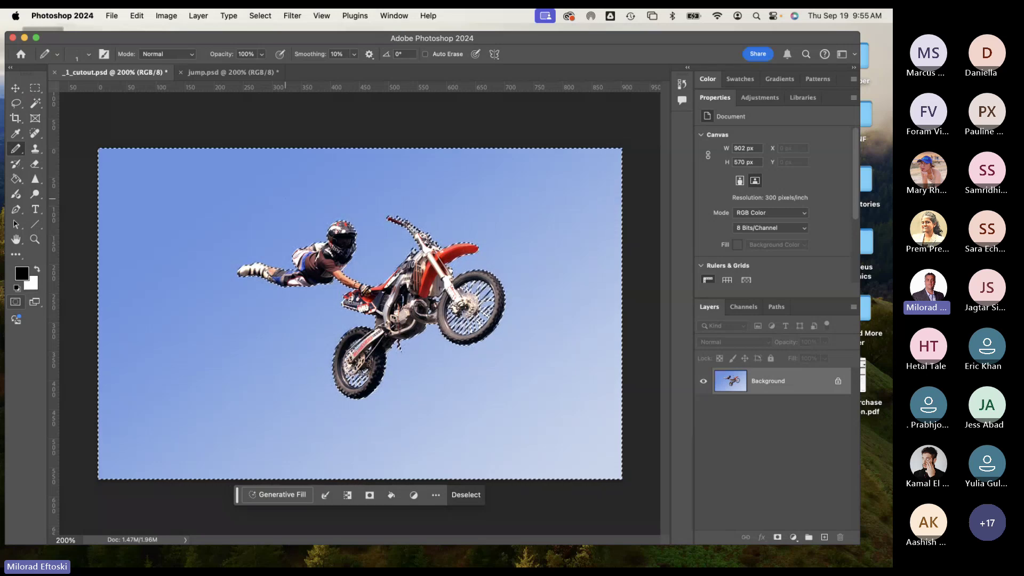
# Step: Invert the selection with Select > Inverse, copy the rider and bike, and switch to jump.psd
pyautogui.click(260, 15)
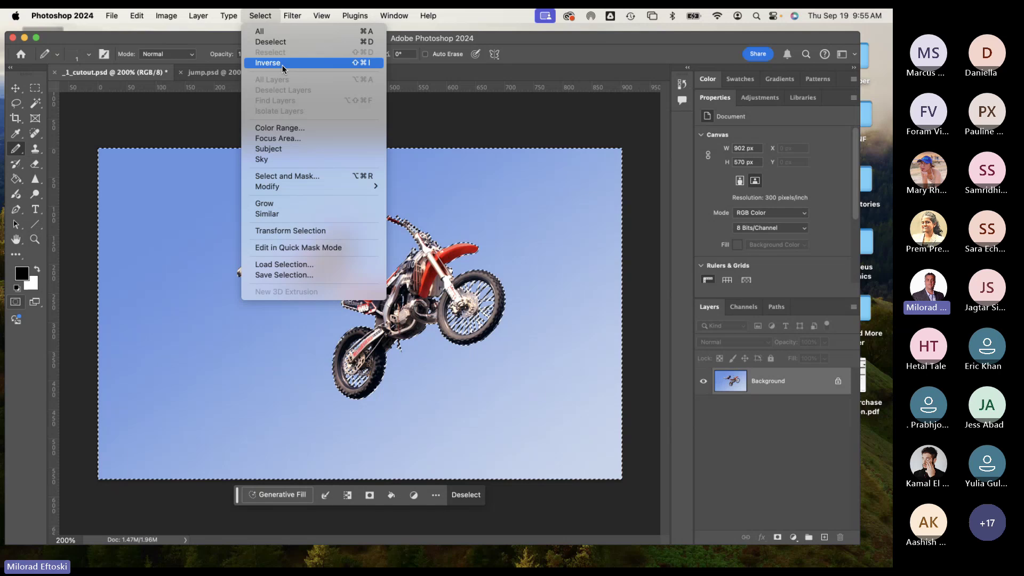
pyautogui.click(283, 64)
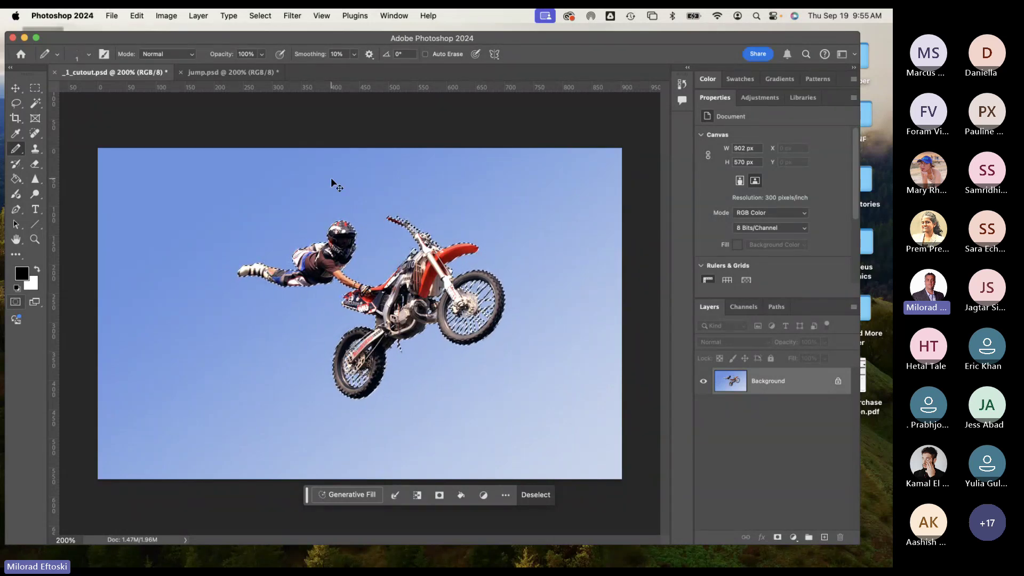
pyautogui.press('super+c')
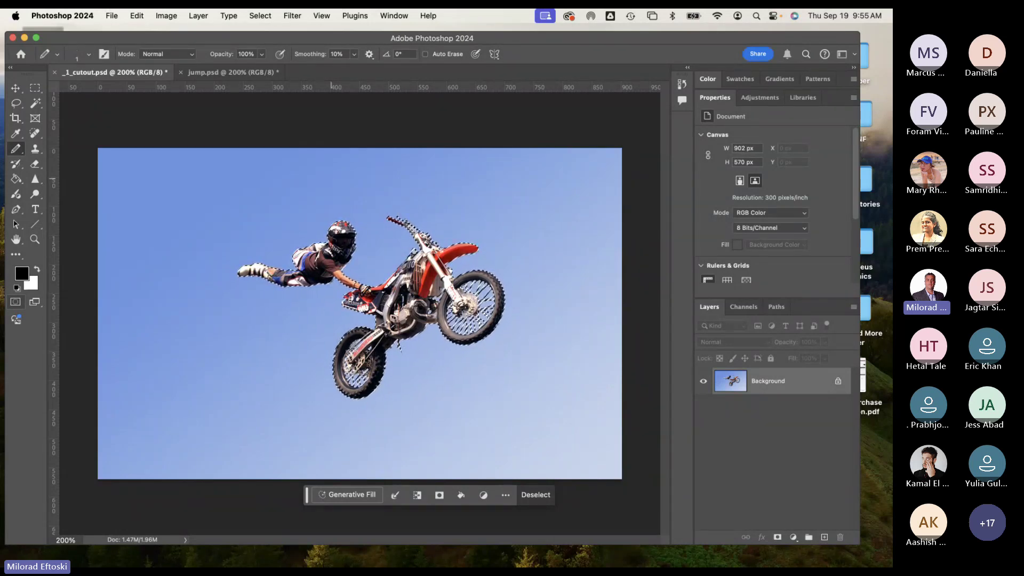
pyautogui.click(207, 72)
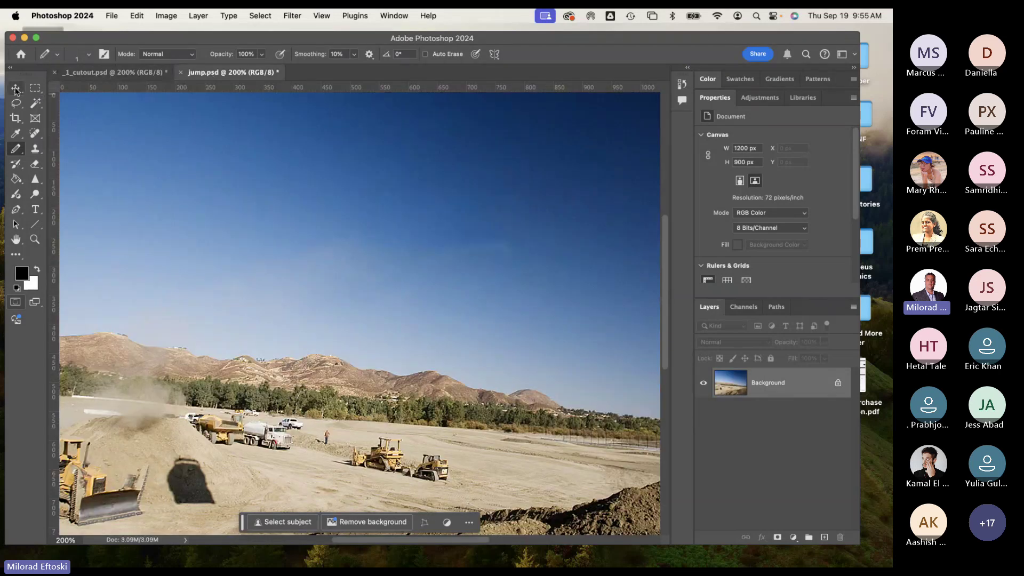
# Step: Paste the rider cutout into jump.psd as Layer 1 and move it right and down to X 344, Y 254
pyautogui.click(16, 88)
pyautogui.press('super+v')
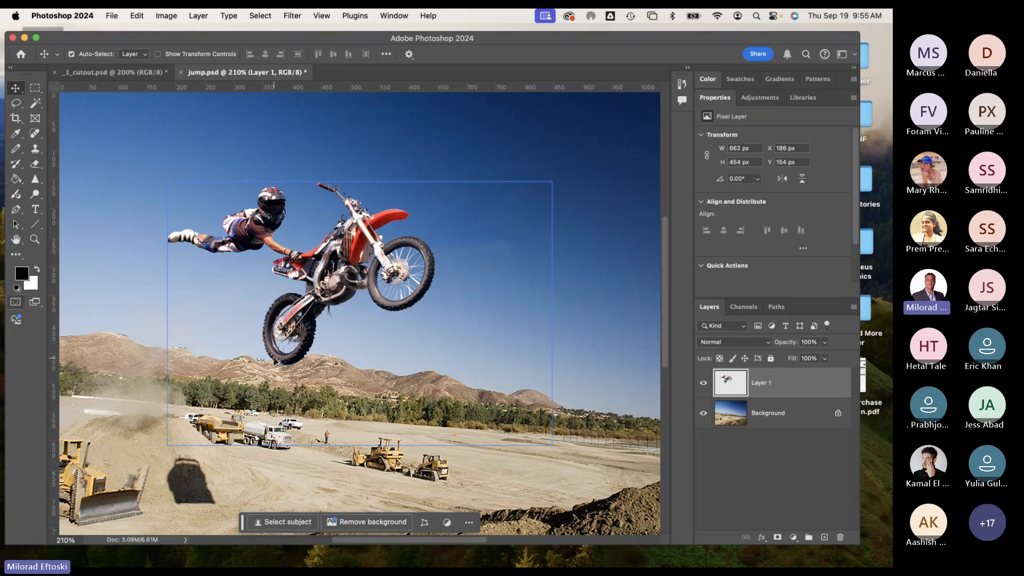
pyautogui.scroll(5, 275, 363)
pyautogui.scroll(3, 275, 362)
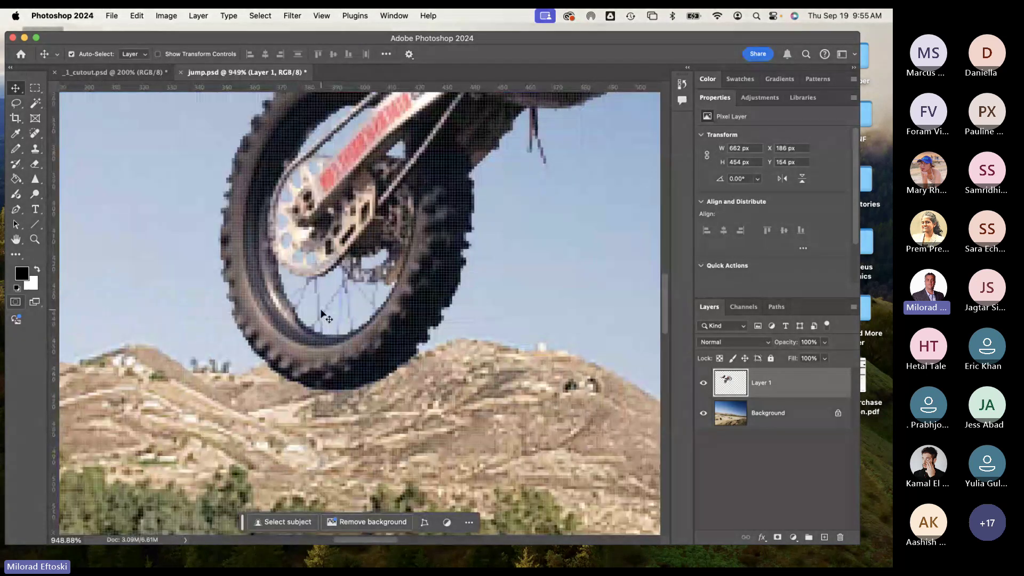
pyautogui.scroll(-6, 323, 314)
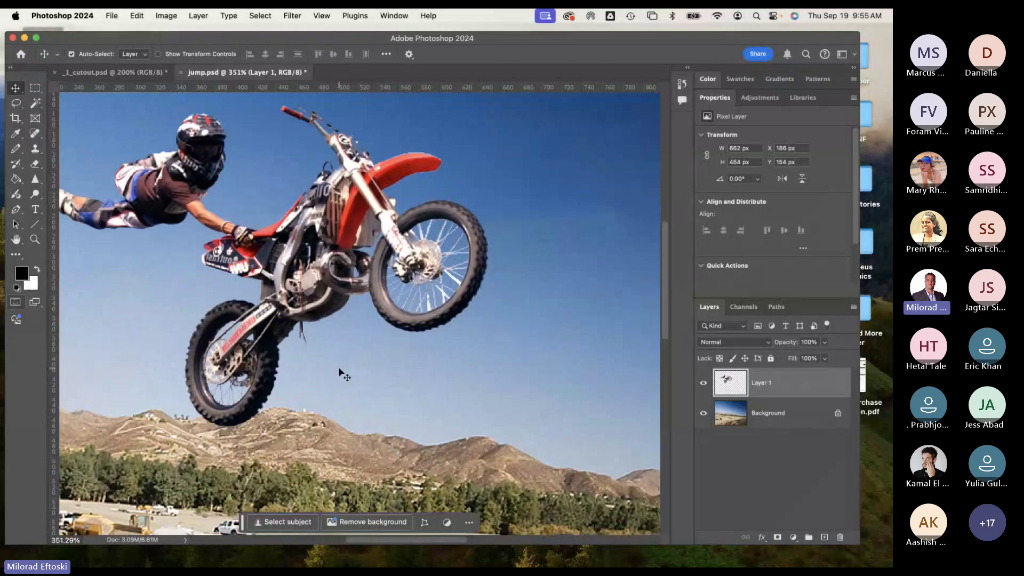
pyautogui.scroll(3, 341, 374)
pyautogui.scroll(4, 455, 285)
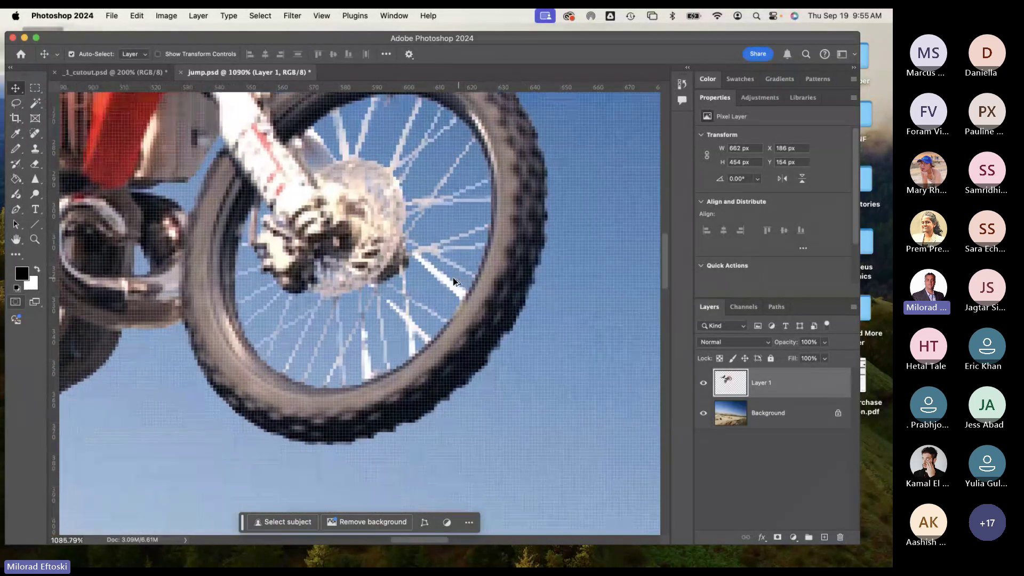
pyautogui.scroll(-3, 425, 280)
pyautogui.scroll(-2, 425, 280)
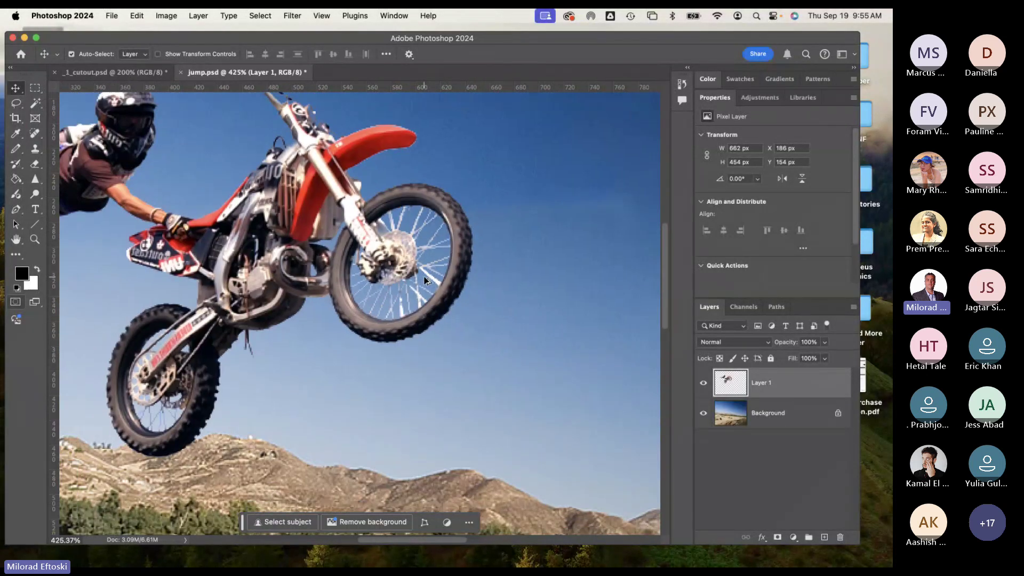
pyautogui.scroll(-3, 425, 280)
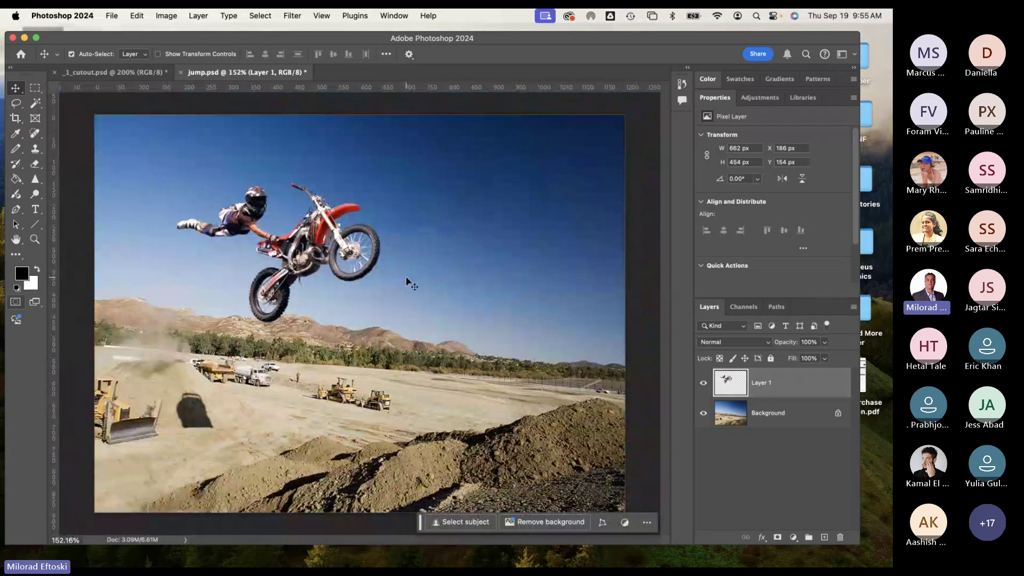
pyautogui.scroll(-1, 407, 281)
pyautogui.moveTo(319, 249); pyautogui.dragTo(386, 294)
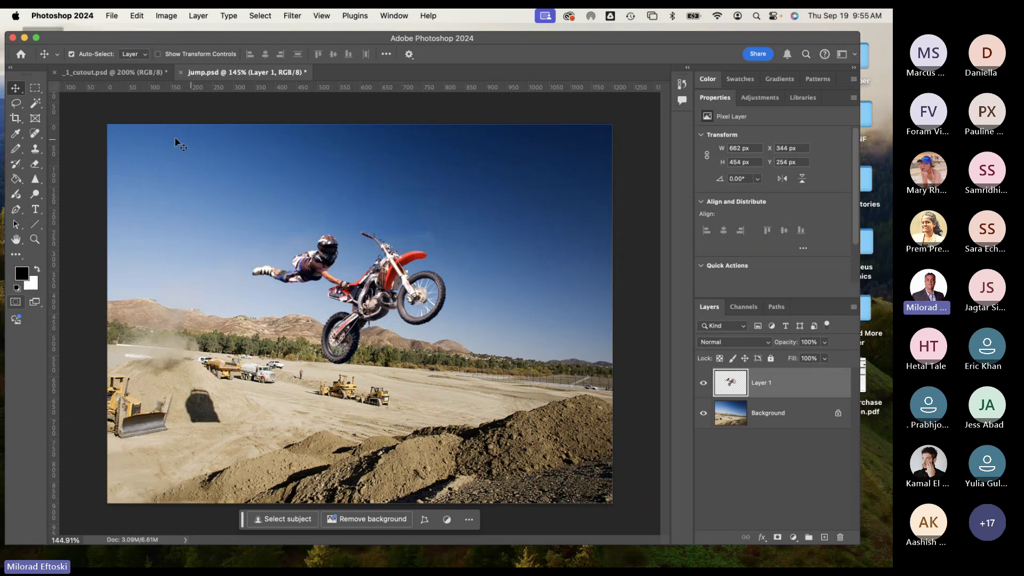
# Step: Free Transform Layer 1 up to 755 × 532 px and move it down-left to X 267, Y 252
pyautogui.click(134, 16)
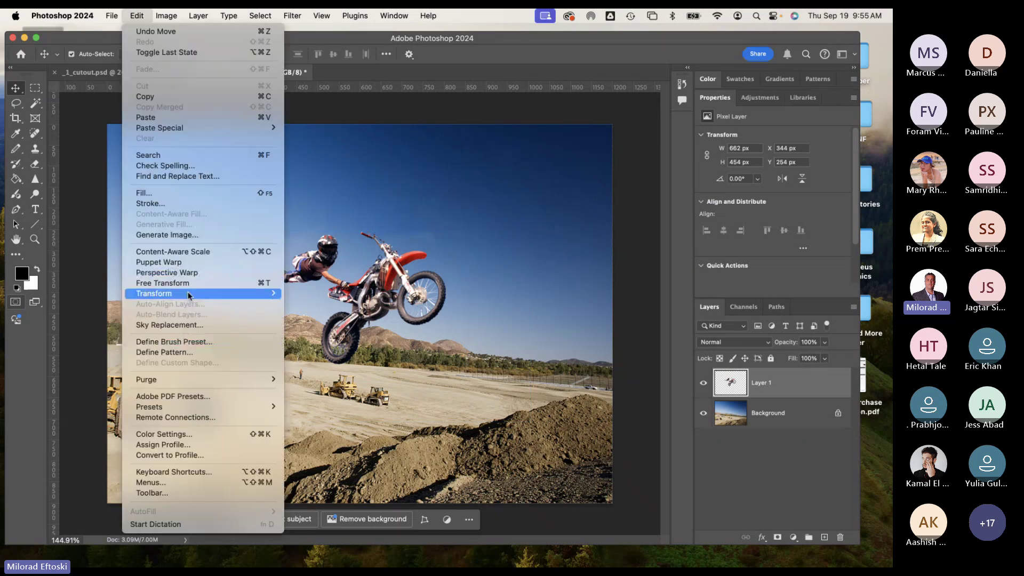
pyautogui.click(160, 282)
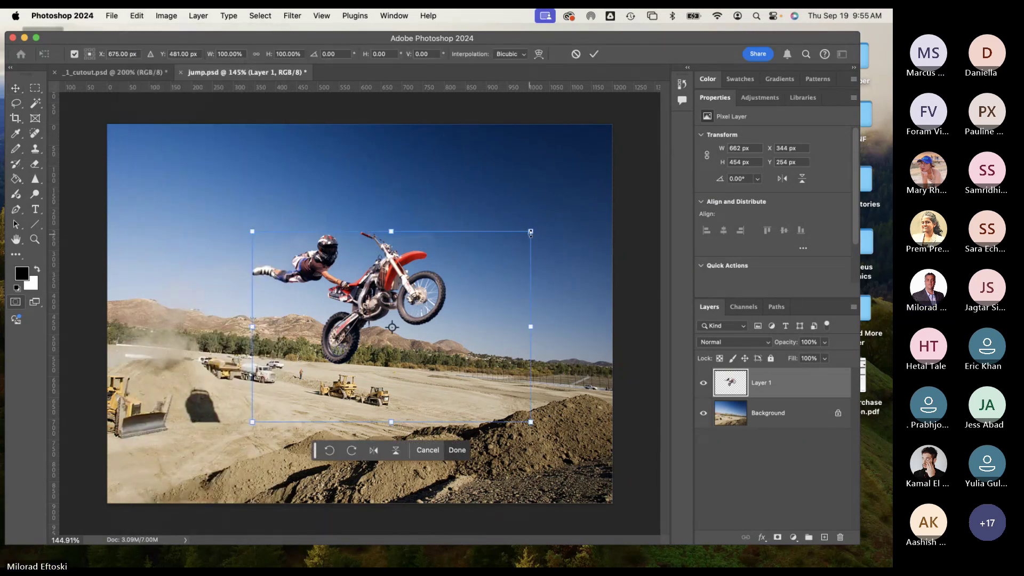
pyautogui.moveTo(531, 233); pyautogui.dragTo(575, 189)
pyautogui.press('Return')
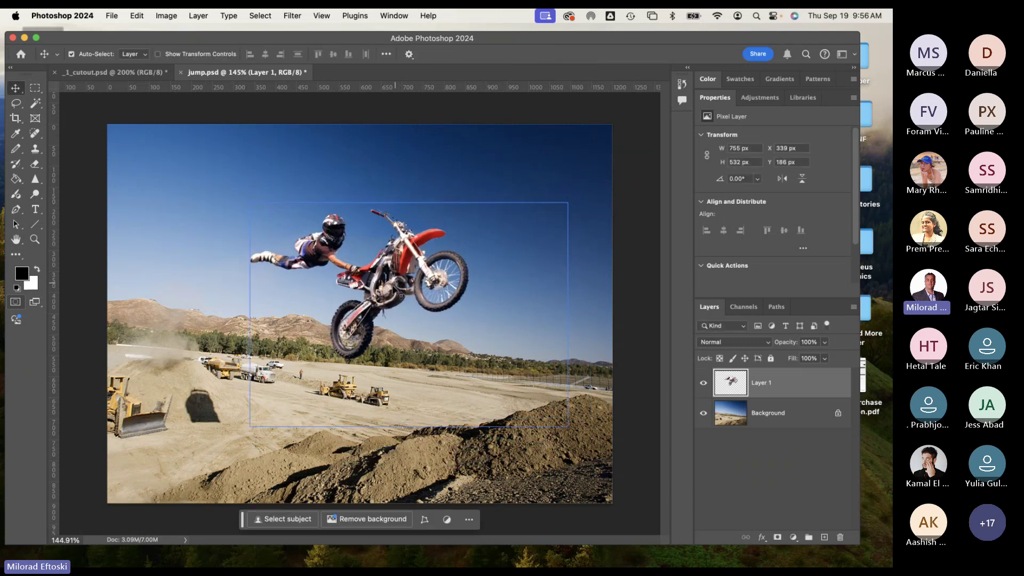
pyautogui.moveTo(393, 292); pyautogui.dragTo(360, 324)
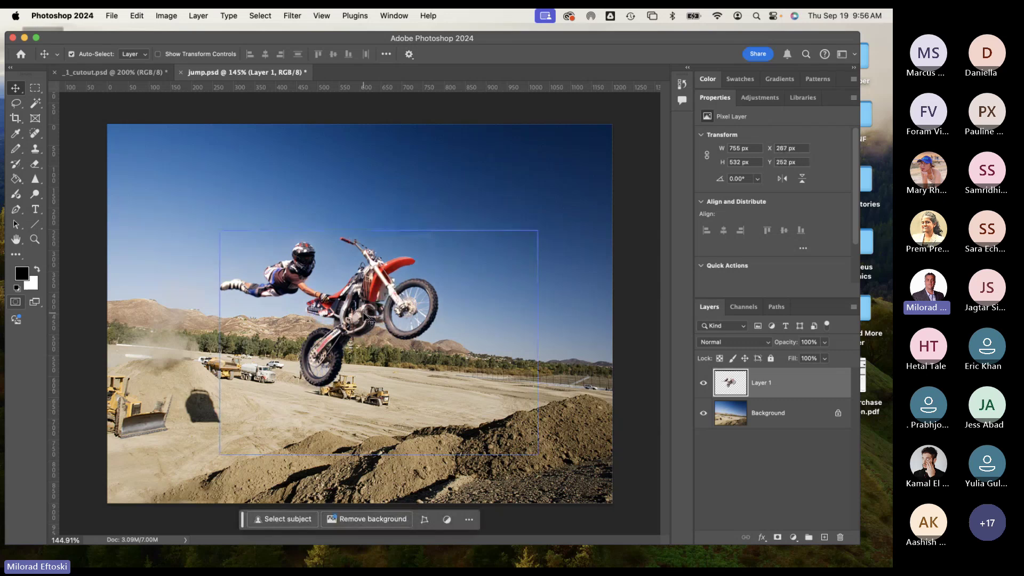
pyautogui.press('super+minus')
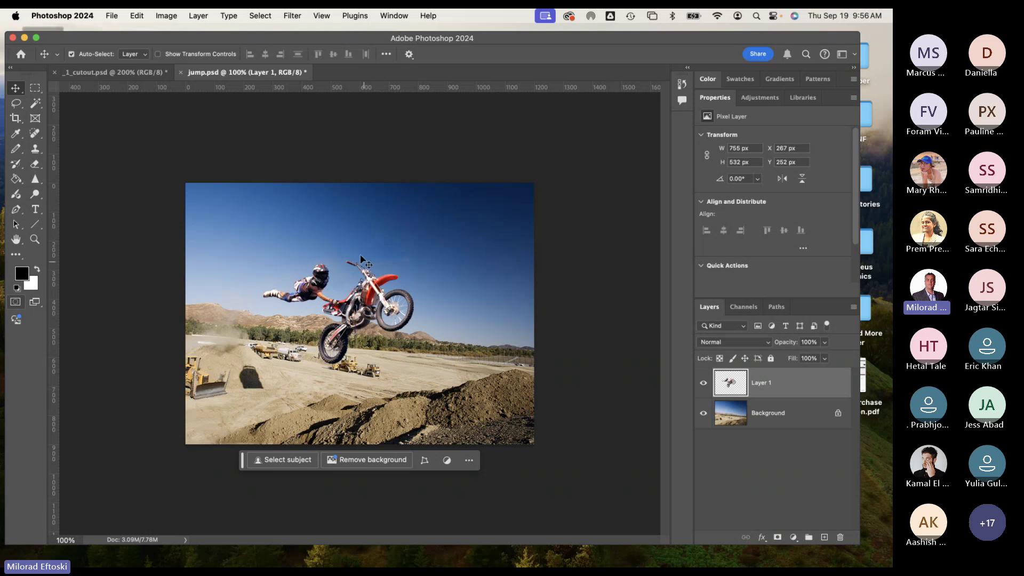
# Step: Quick Look cc-cutouts.pdf in Finder, highlighting its Quick Mask and layer-moving steps, then close it
pyautogui.click(24, 37)
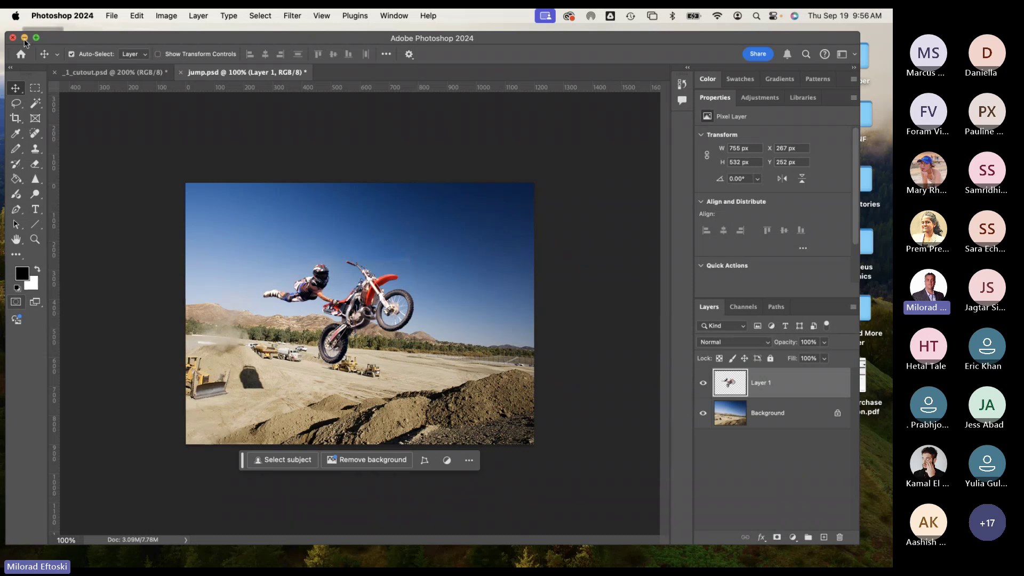
pyautogui.click(393, 237)
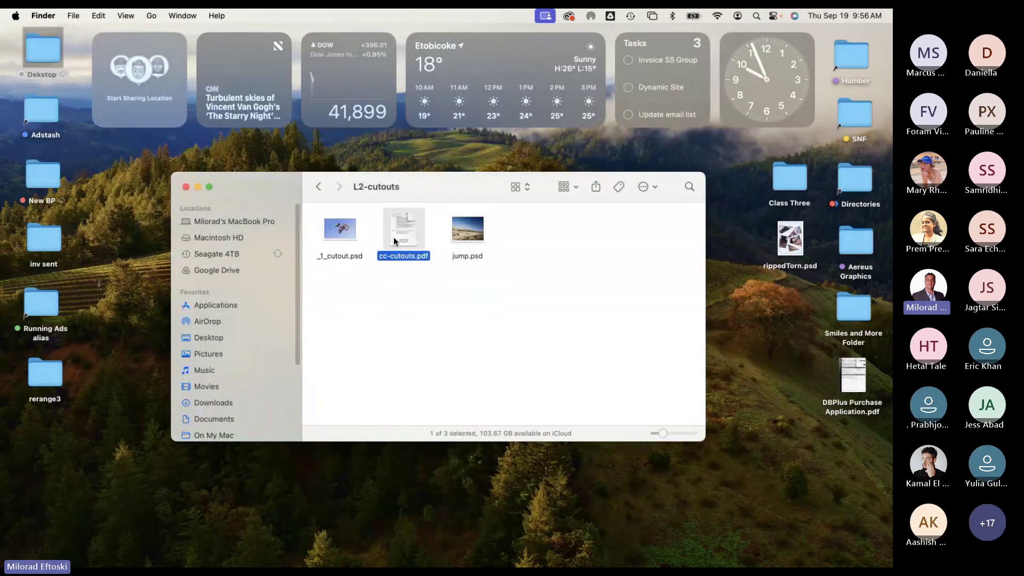
pyautogui.press('space')
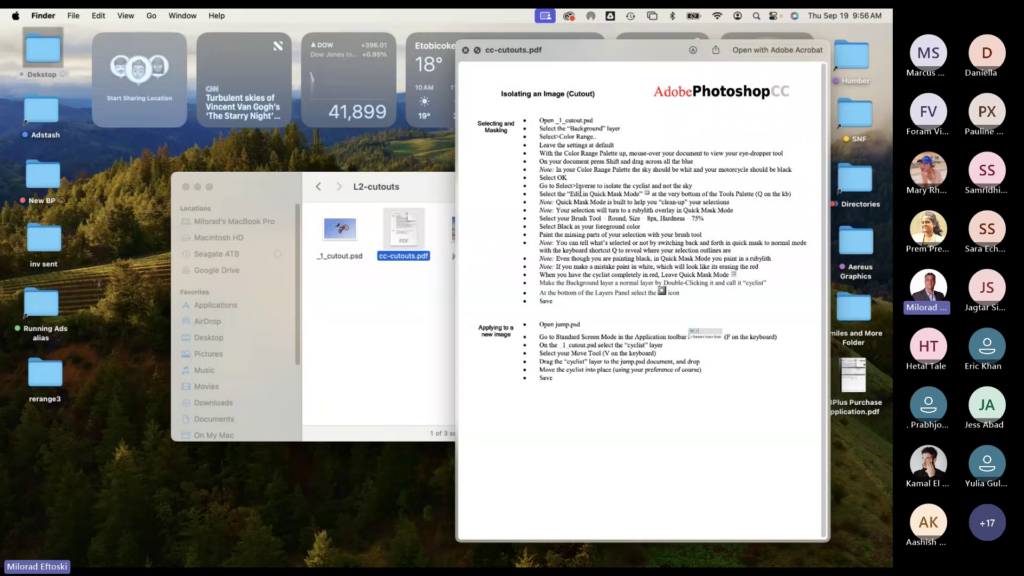
pyautogui.moveTo(583, 193); pyautogui.dragTo(663, 260)
pyautogui.click(644, 245)
pyautogui.moveTo(551, 345); pyautogui.dragTo(614, 365)
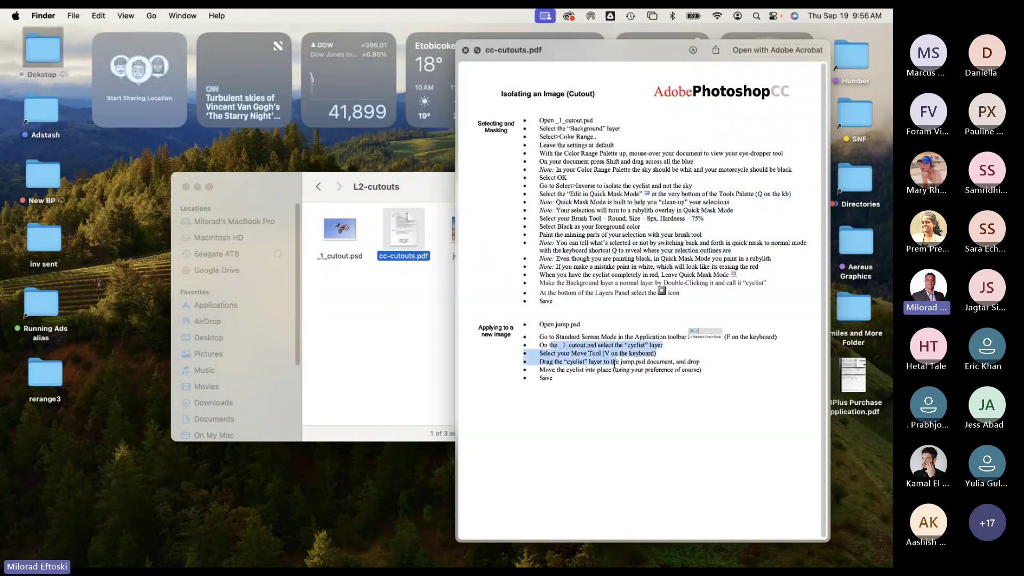
pyautogui.click(428, 343)
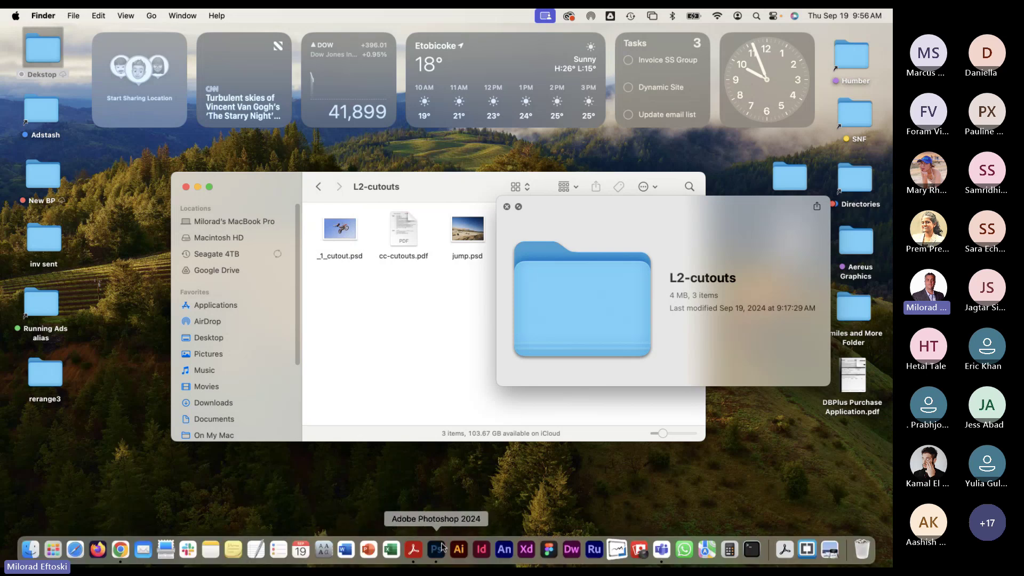
# Step: Delete the rider layer from jump.psd and put _1_cutout.psd's selected rider onto a new Layer 1
pyautogui.click(440, 548)
pyautogui.moveTo(397, 251); pyautogui.dragTo(382, 308)
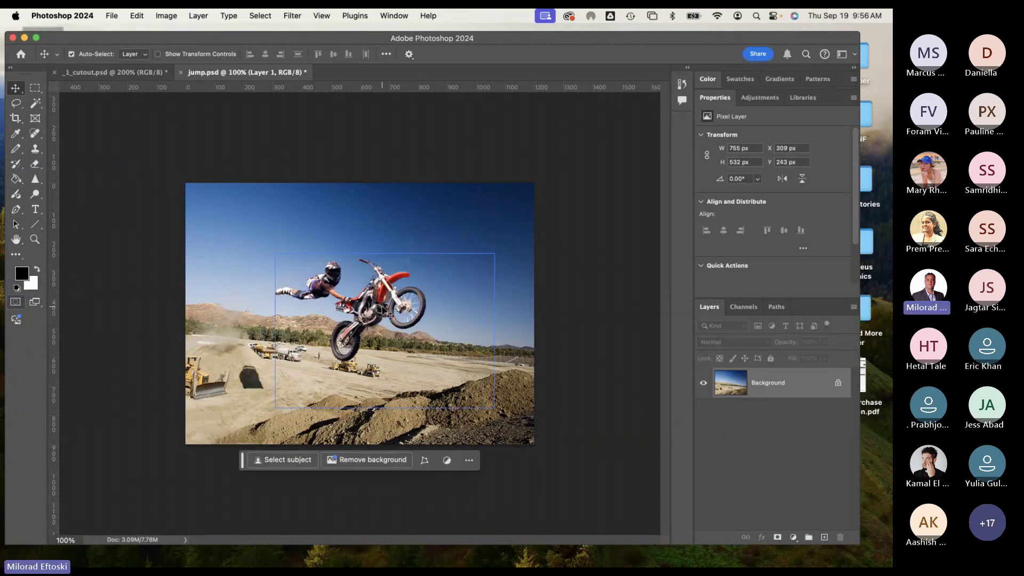
pyautogui.press('Delete')
pyautogui.click(115, 72)
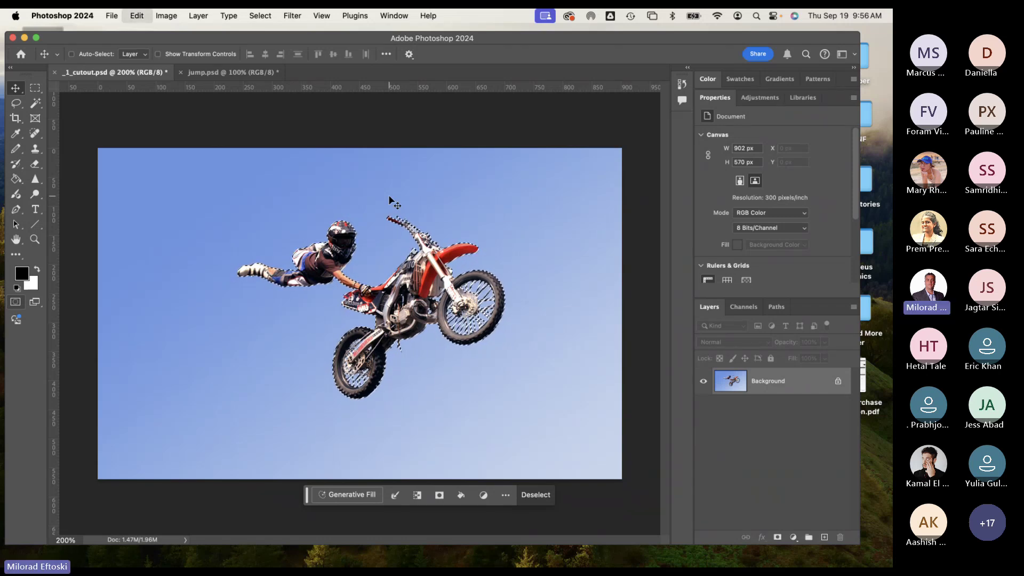
pyautogui.press('super+v')
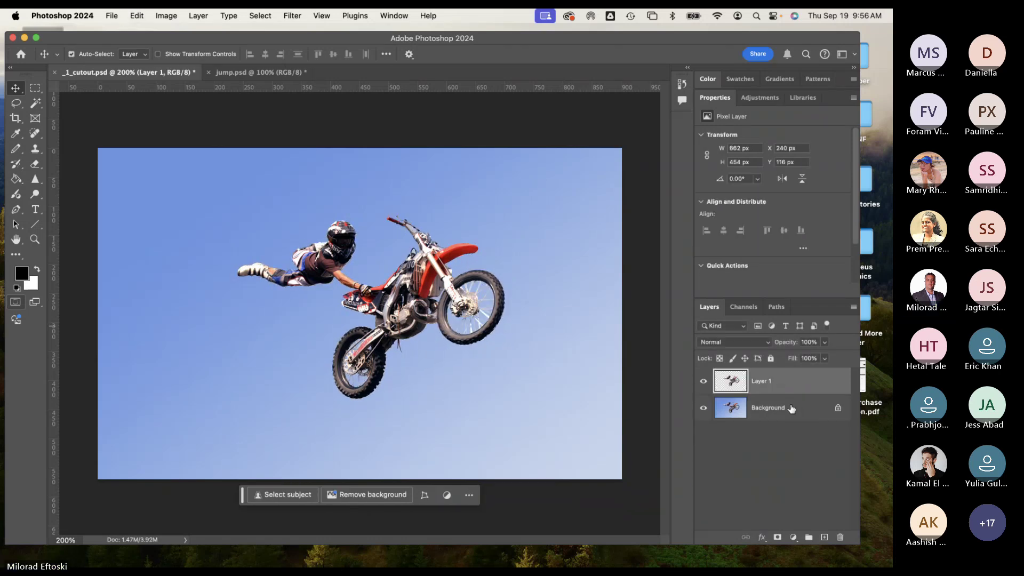
# Step: Hide the blue-sky Background layer and nudge the rider Layer 1 about 30 px left
pyautogui.click(791, 409)
pyautogui.click(704, 409)
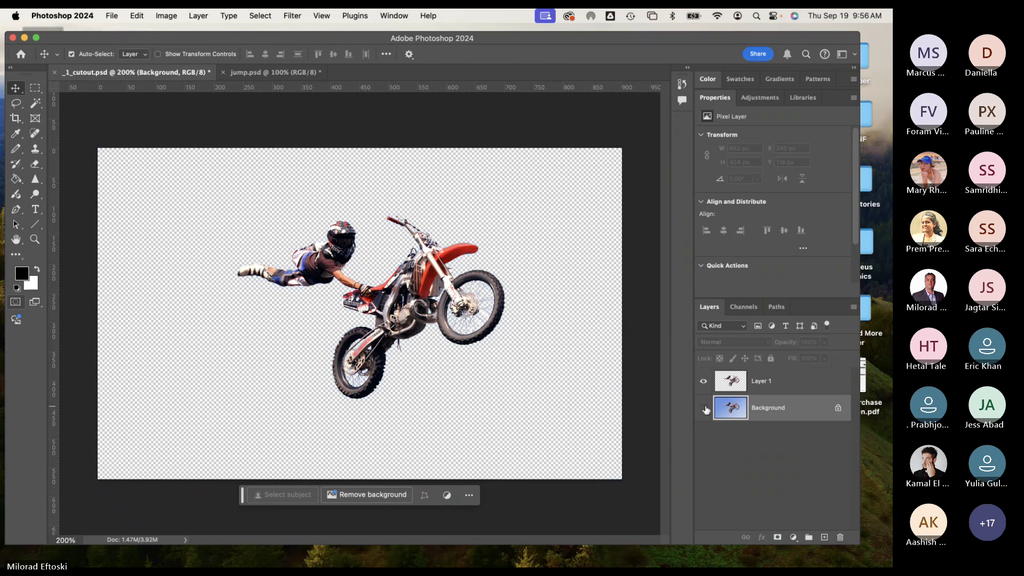
pyautogui.click(761, 380)
pyautogui.moveTo(422, 318); pyautogui.dragTo(373, 314)
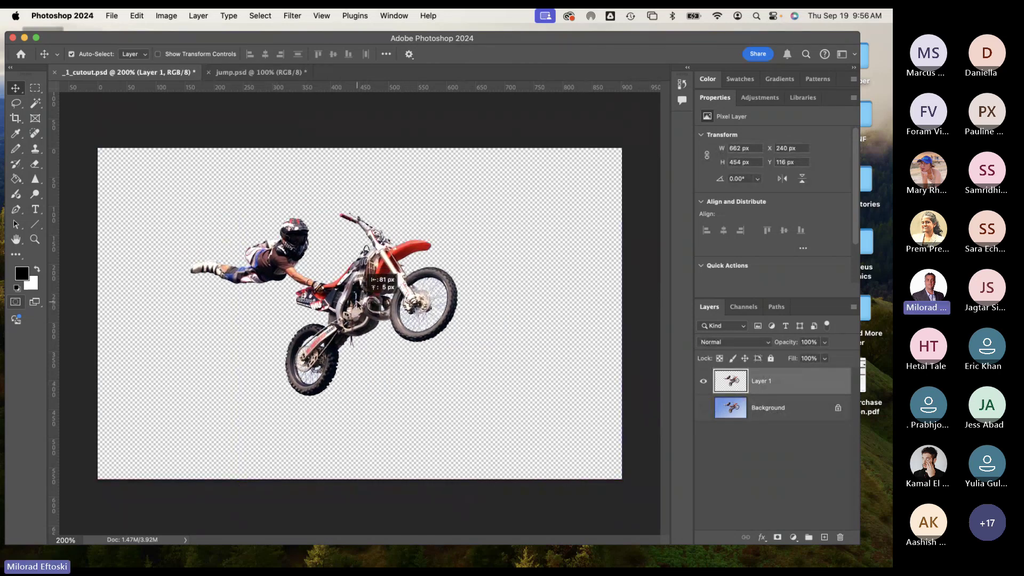
# Step: Pull the _1_cutout.psd document out into its own floating window over jump.psd
pyautogui.click(238, 72)
pyautogui.click(128, 72)
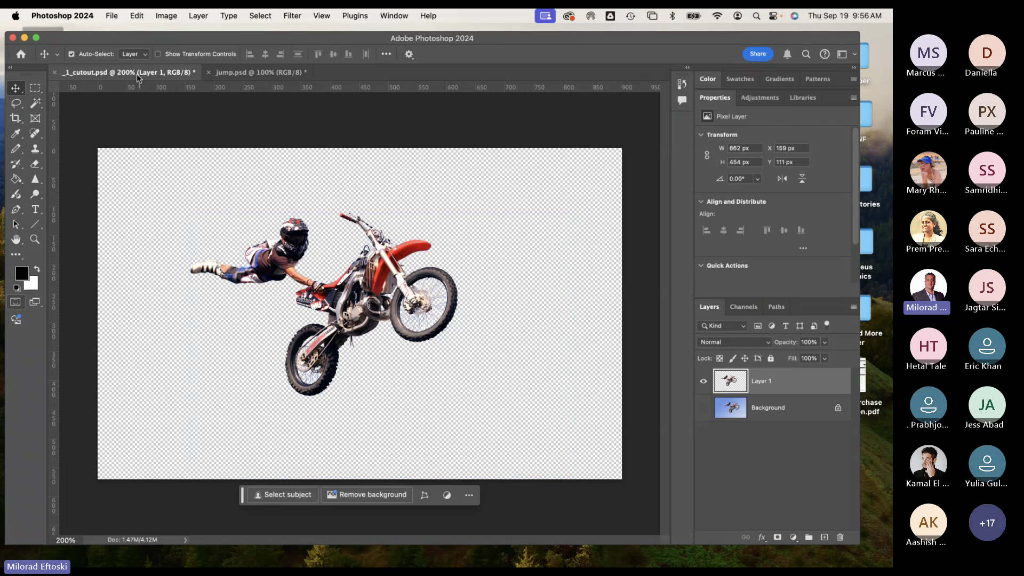
pyautogui.moveTo(130, 72); pyautogui.dragTo(439, 144)
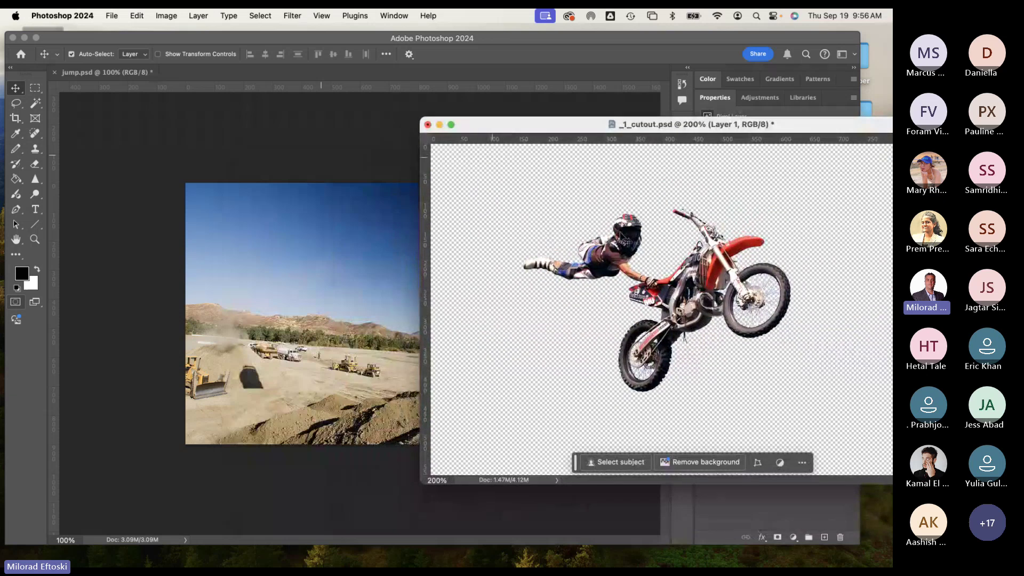
# Step: Try dragging the rider into jump.psd, dock _1_cutout.psd as a tab, then undo the placement
pyautogui.moveTo(621, 257); pyautogui.dragTo(269, 288)
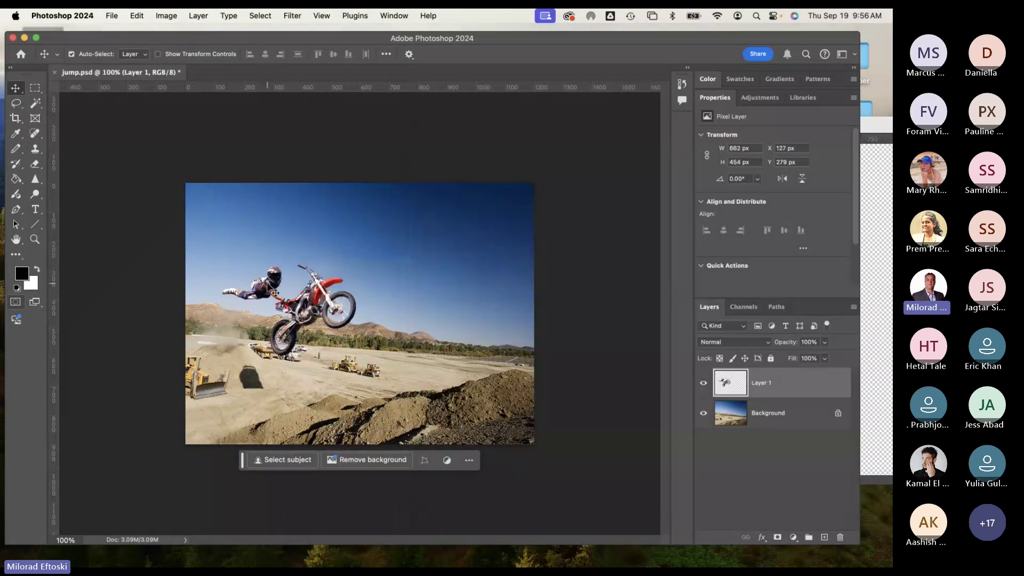
pyautogui.click(391, 15)
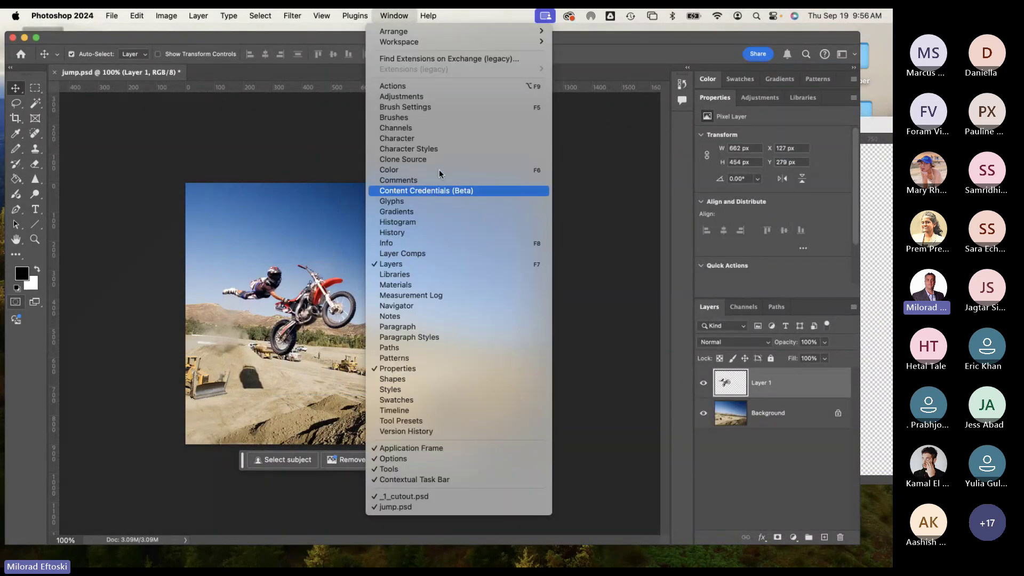
pyautogui.click(404, 496)
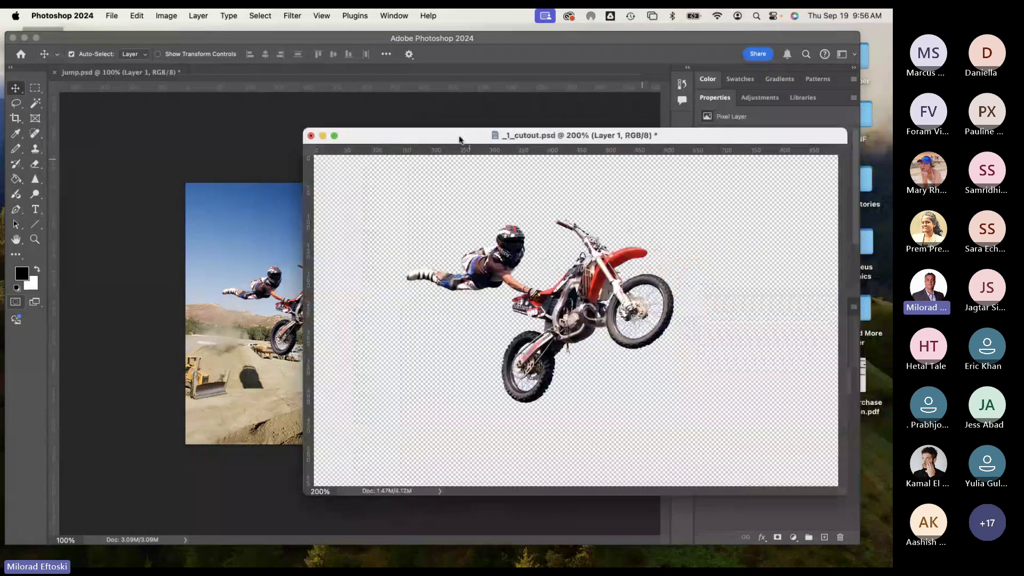
pyautogui.moveTo(392, 132); pyautogui.dragTo(214, 80)
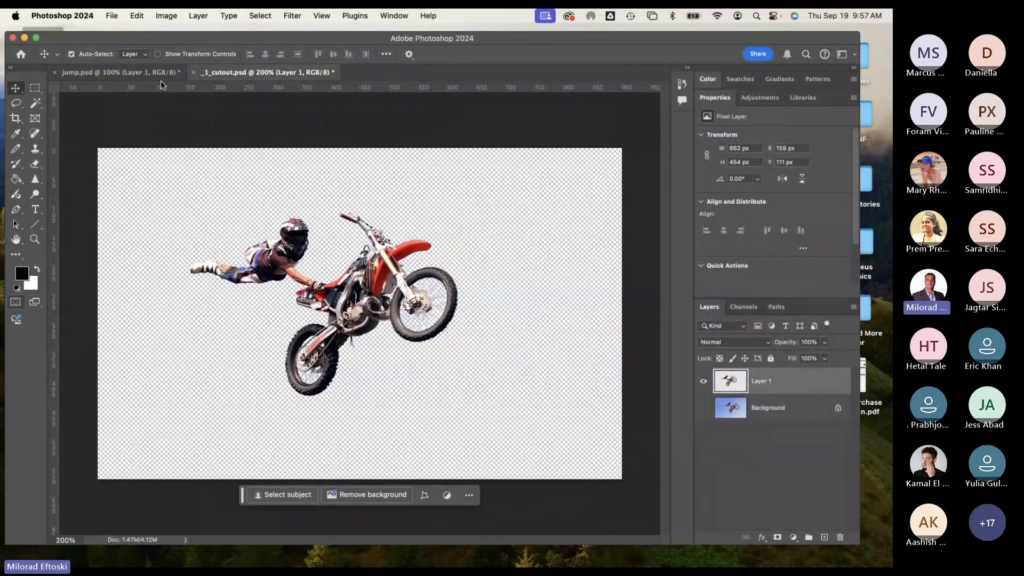
pyautogui.click(120, 72)
pyautogui.moveTo(290, 272); pyautogui.dragTo(336, 291)
pyautogui.press('super+z')
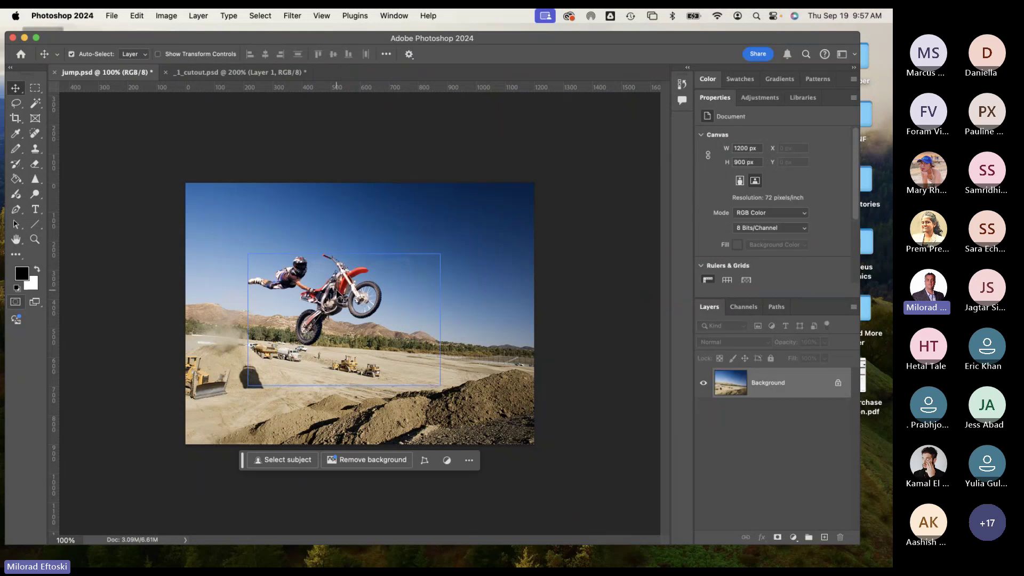
# Step: Drag the rider cutout from _1_cutout.psd into the jump photo and nudge it right and up
pyautogui.click(247, 73)
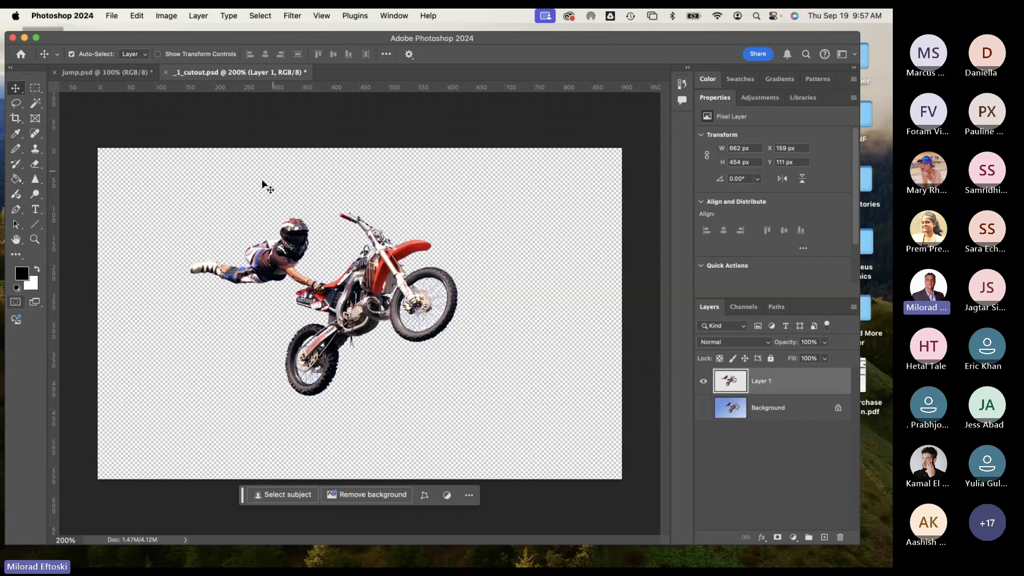
pyautogui.moveTo(283, 260); pyautogui.dragTo(203, 76)
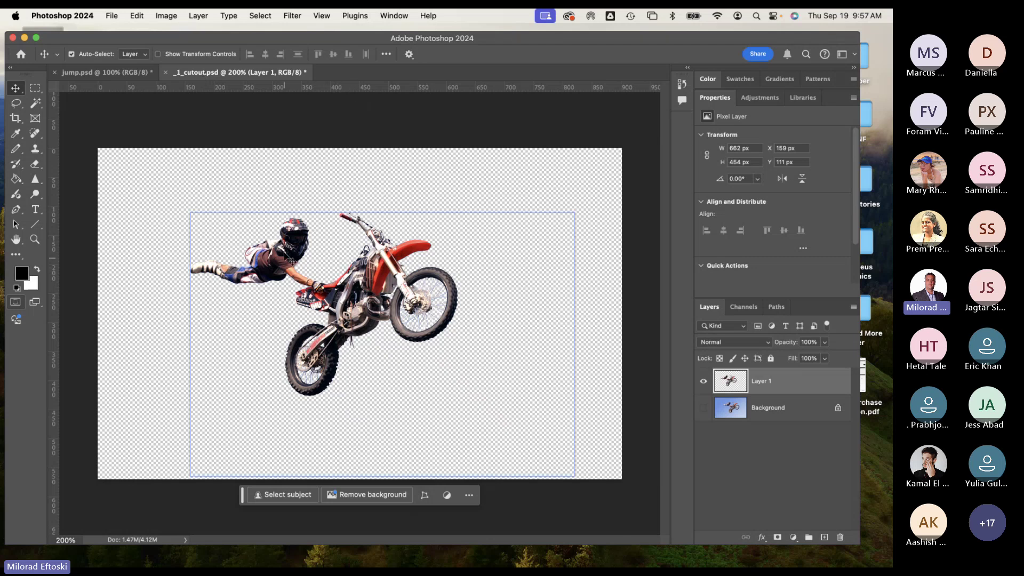
pyautogui.moveTo(291, 261); pyautogui.dragTo(133, 77)
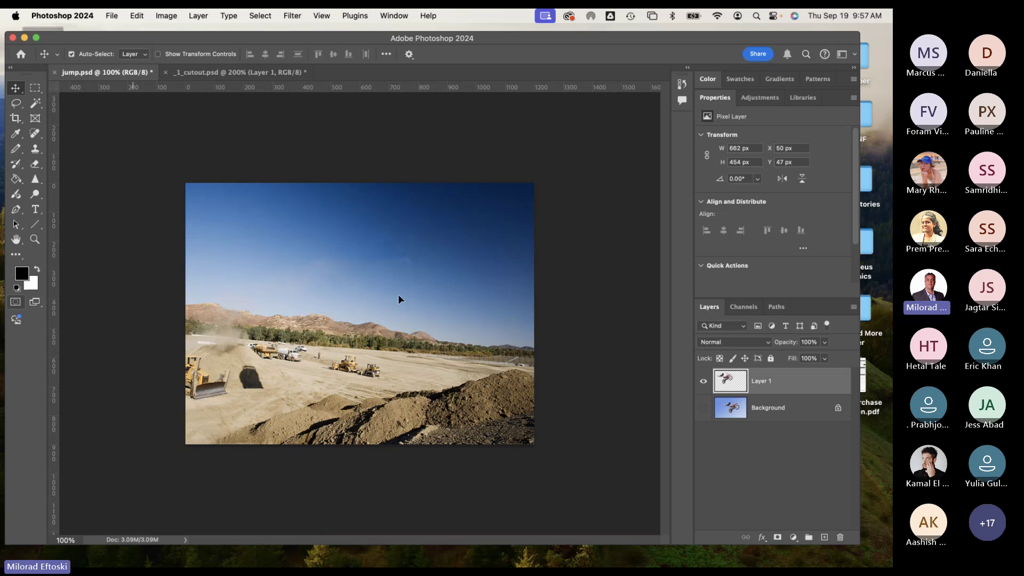
pyautogui.moveTo(398, 293); pyautogui.dragTo(397, 302)
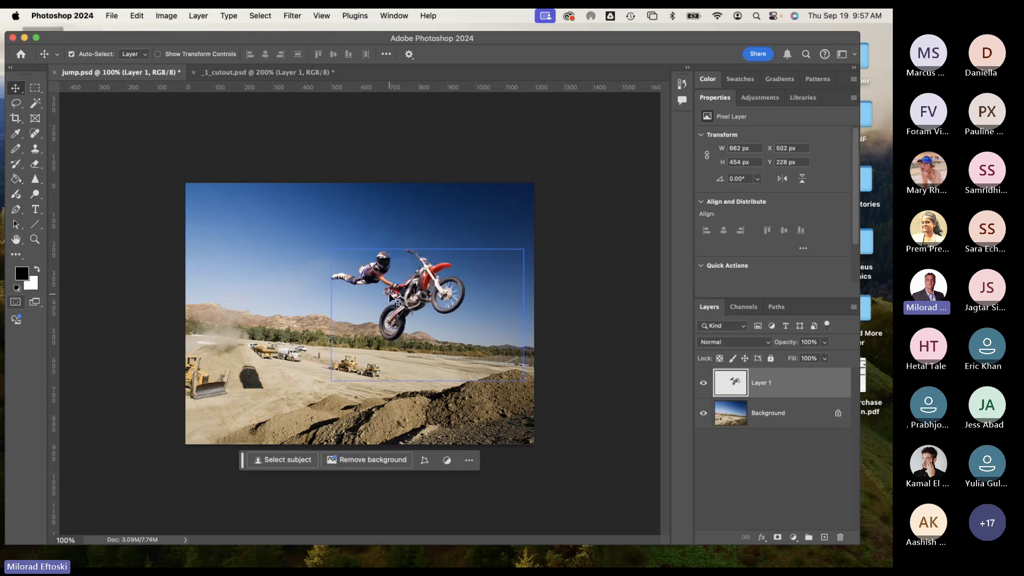
pyautogui.moveTo(414, 291); pyautogui.dragTo(347, 298)
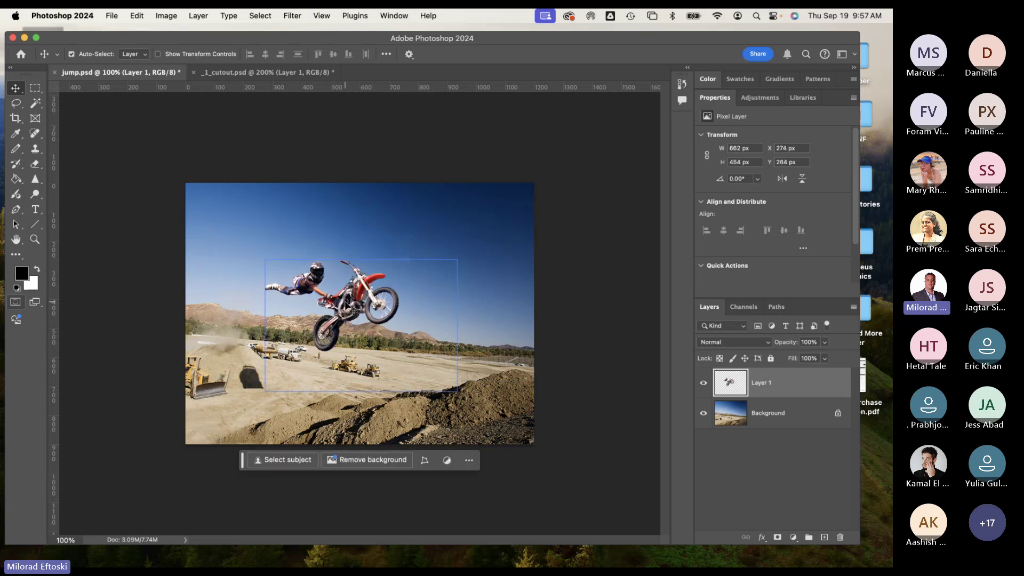
pyautogui.click(267, 75)
pyautogui.click(120, 72)
pyautogui.moveTo(337, 199); pyautogui.dragTo(371, 302)
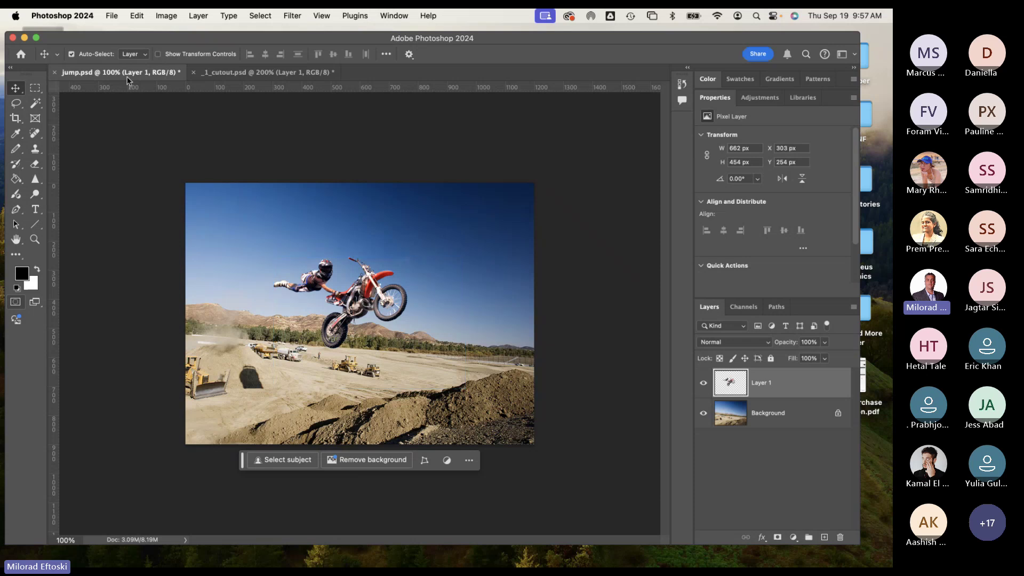
# Step: Save the rider composite under the new name jump_finished.psd
pyautogui.click(112, 16)
pyautogui.click(147, 143)
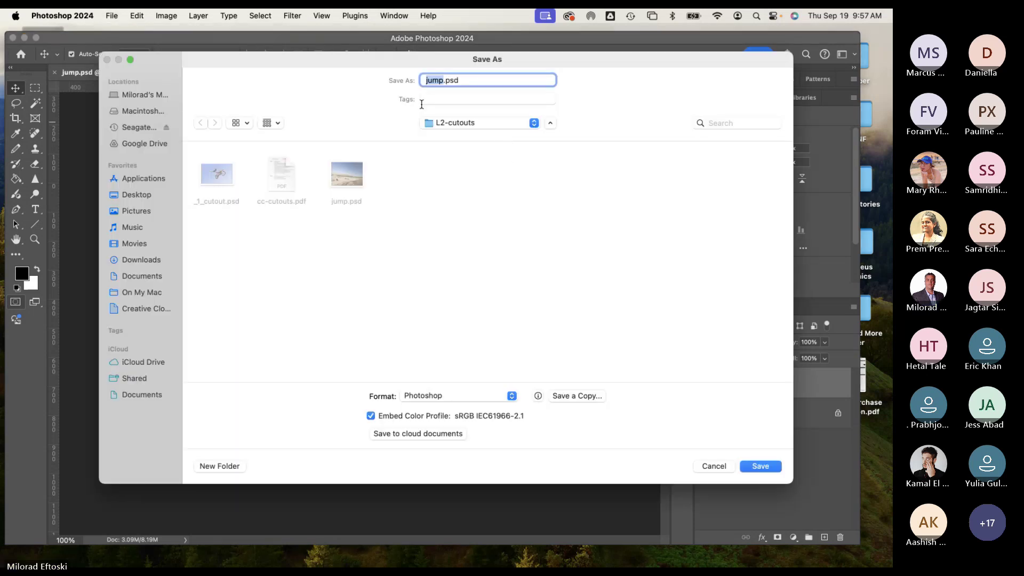
pyautogui.click(442, 80)
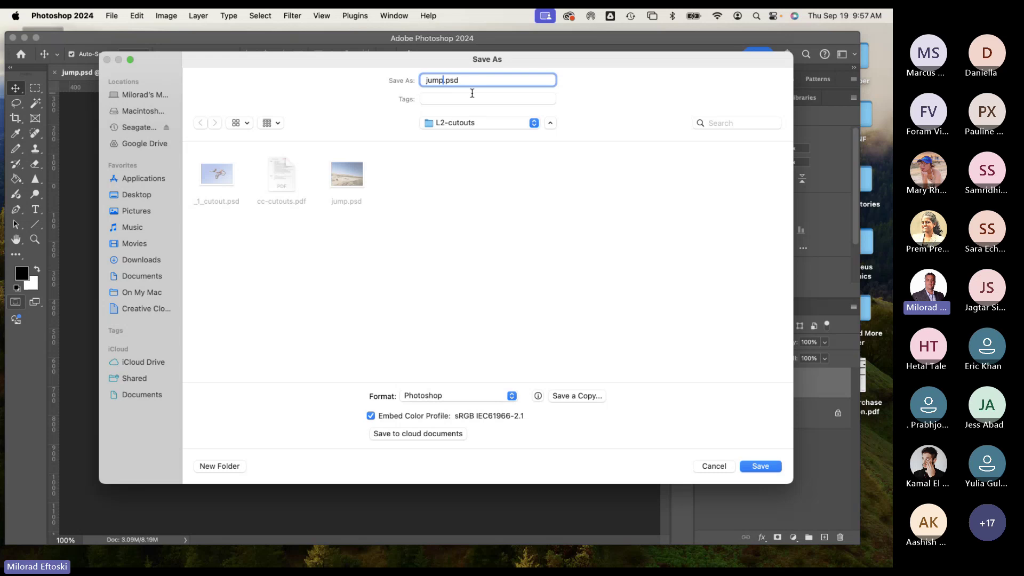
pyautogui.write('_finished')
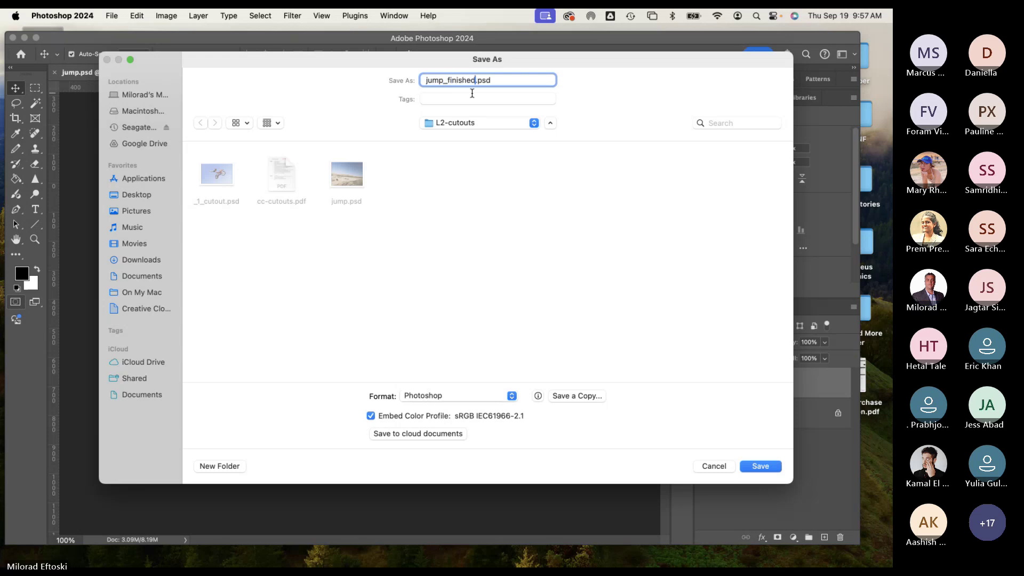
pyautogui.click(751, 466)
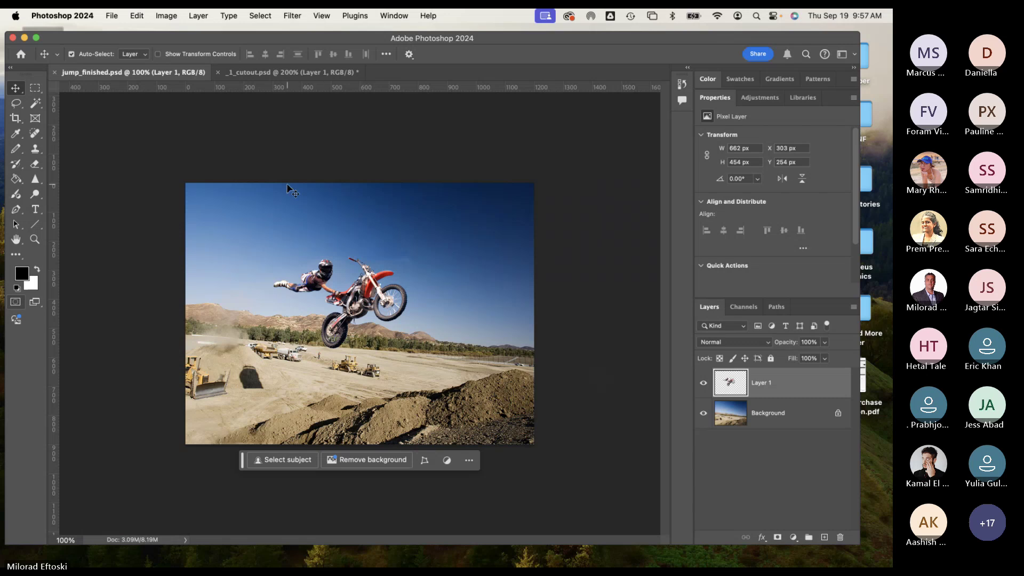
# Step: Close _1_cutout.psd without saving its changes, then close jump_finished.psd
pyautogui.click(246, 73)
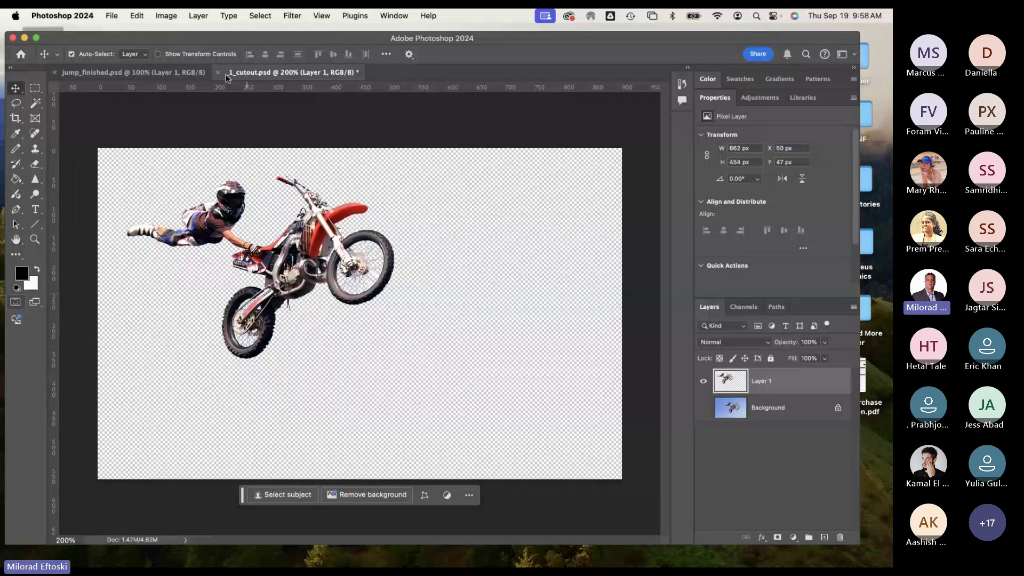
pyautogui.click(218, 72)
pyautogui.click(422, 242)
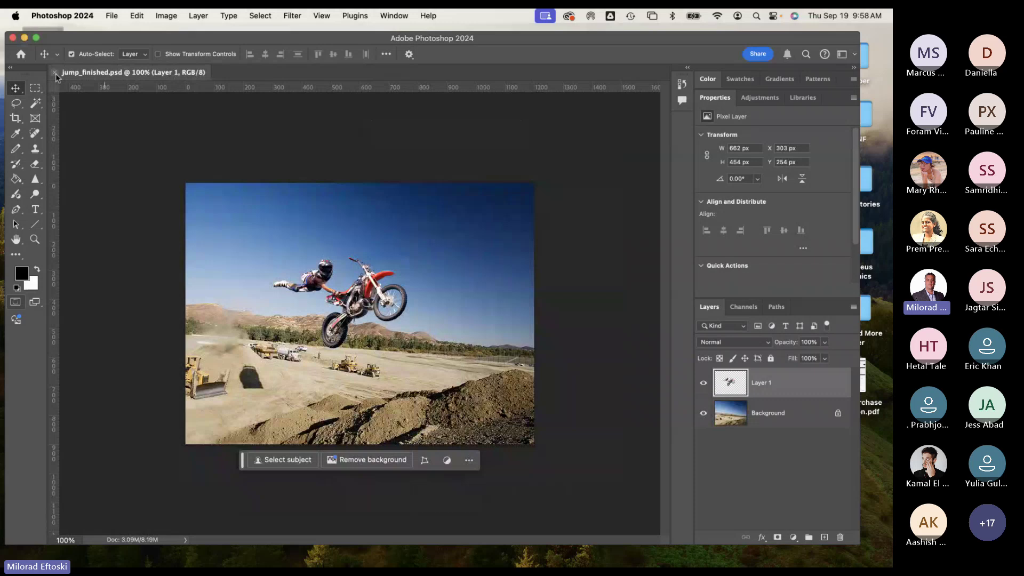
pyautogui.click(55, 72)
# Step: Hide Photoshop, close the L2-cutouts preview, return to Class Three, and bring up the browser
pyautogui.click(25, 38)
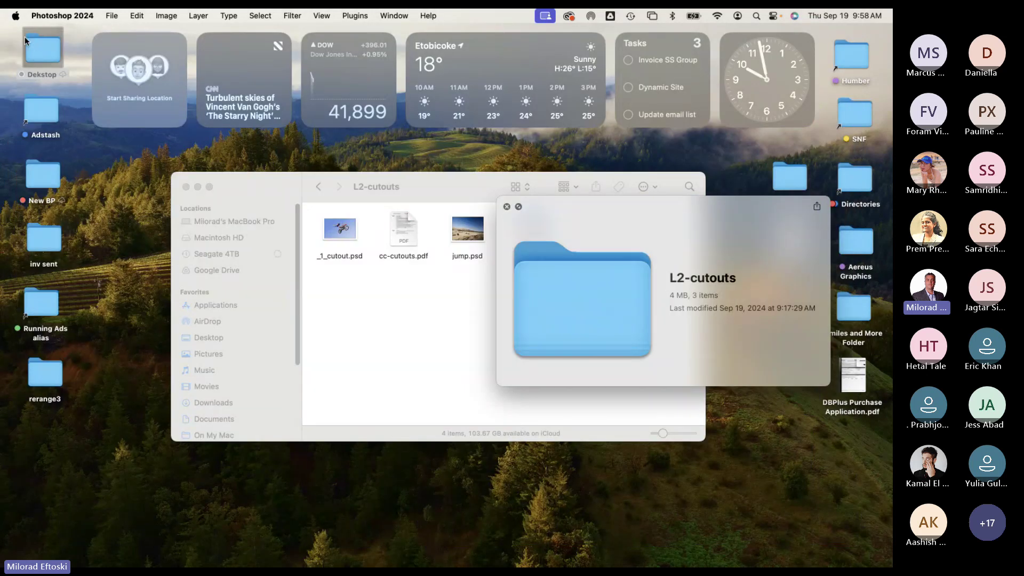
pyautogui.click(507, 206)
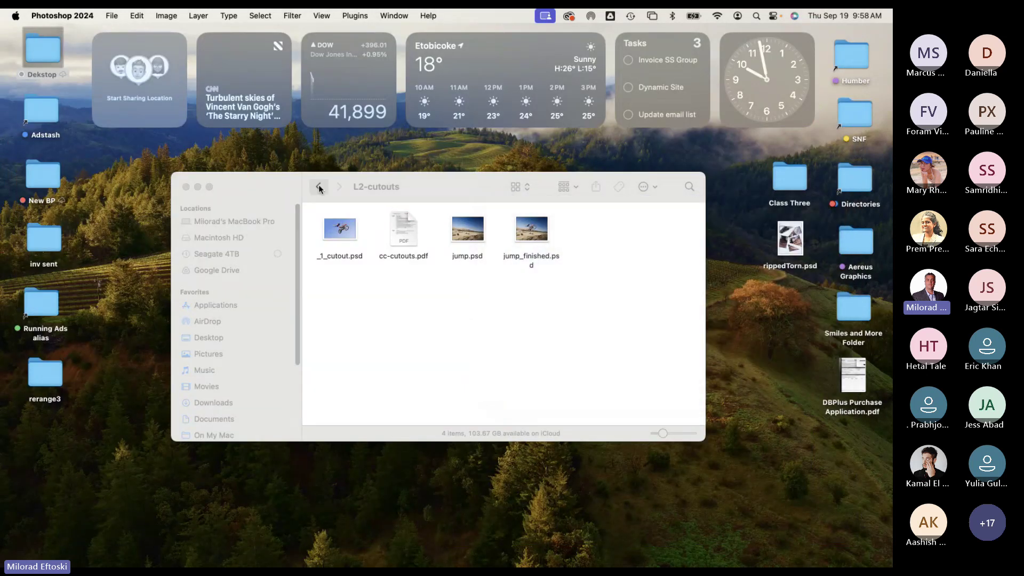
pyautogui.click(319, 188)
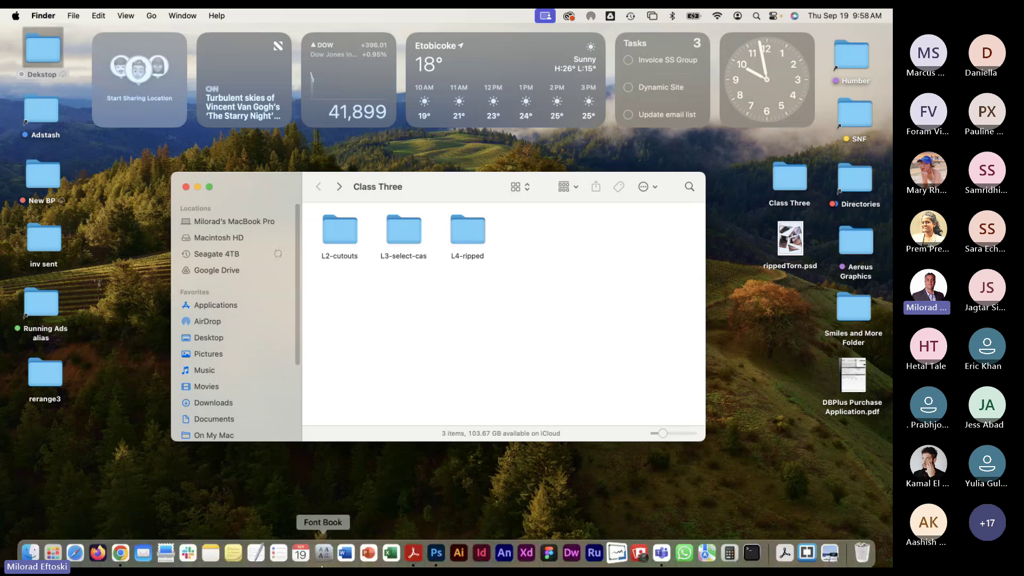
pyautogui.click(120, 550)
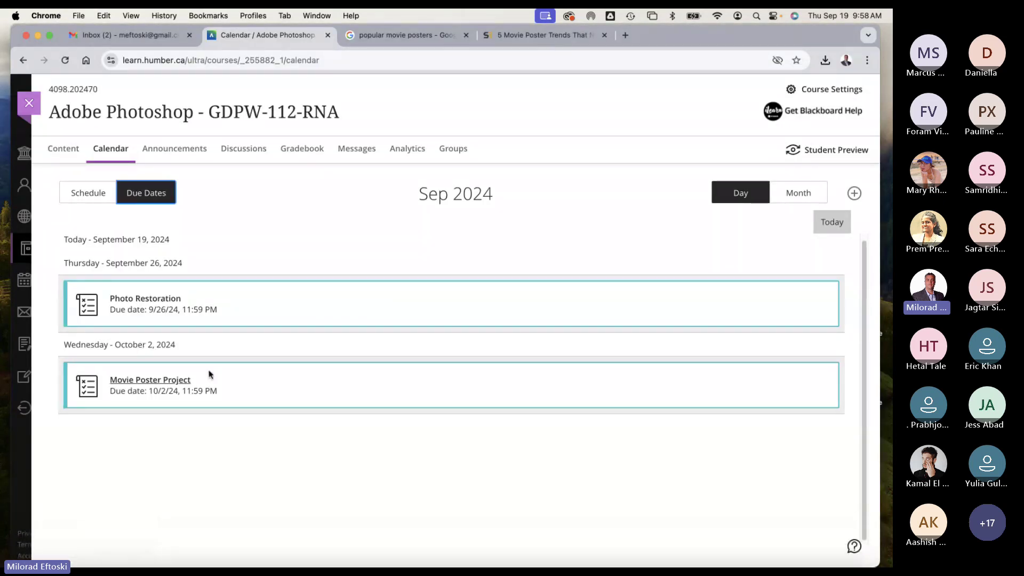
pyautogui.moveTo(693, 34); pyautogui.dragTo(696, 57)
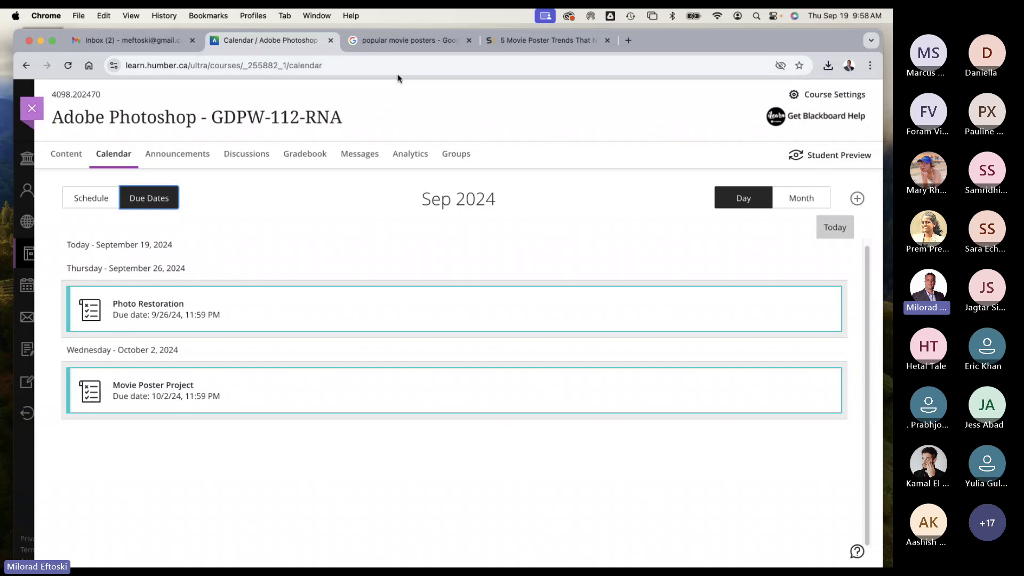
pyautogui.click(315, 15)
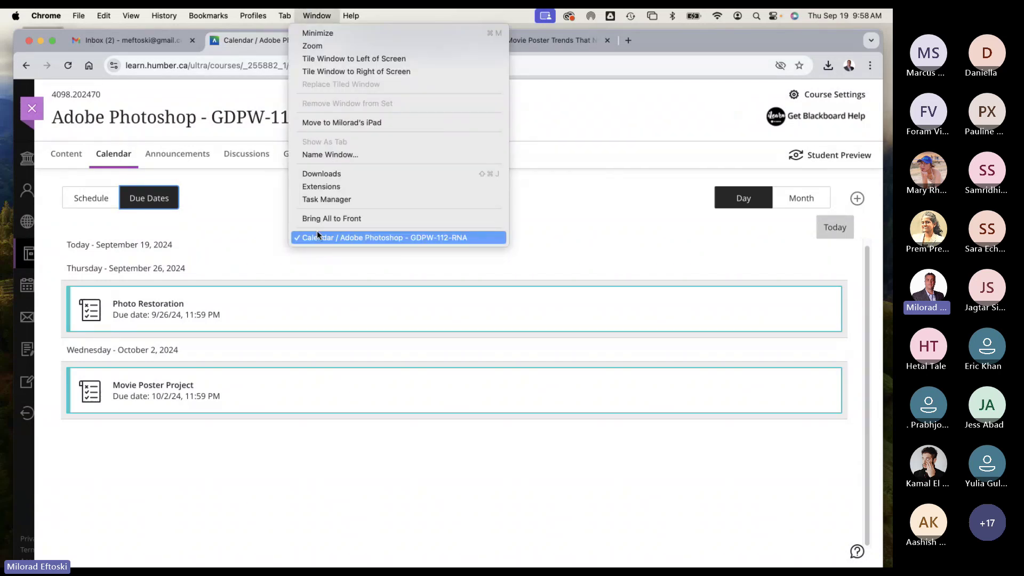
pyautogui.click(315, 14)
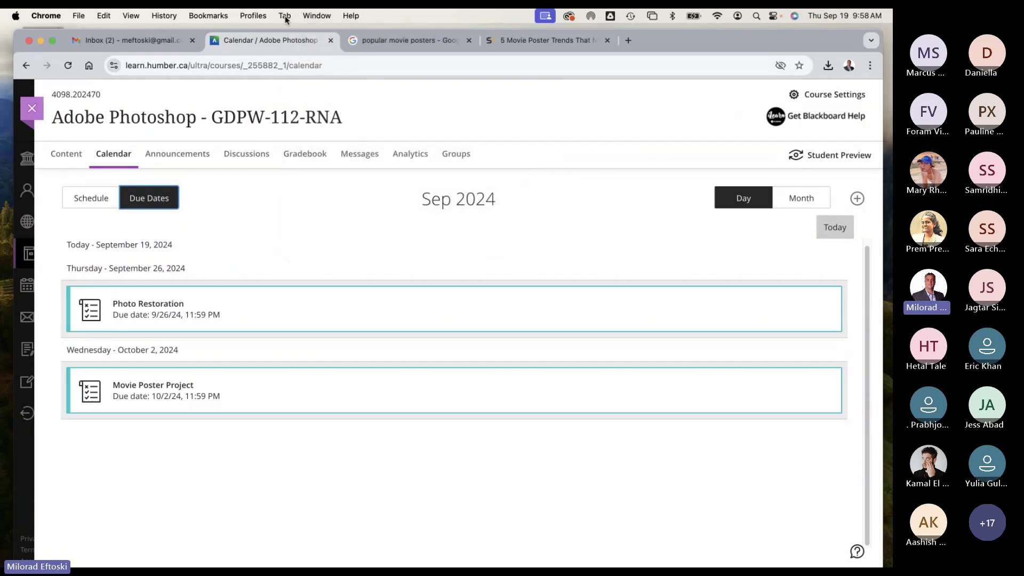
pyautogui.moveTo(549, 554)
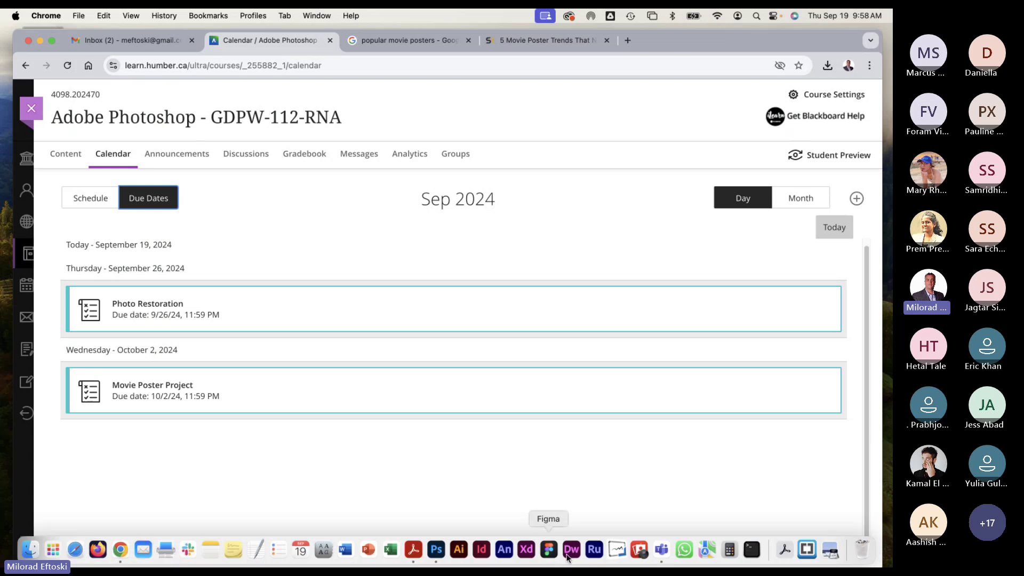
# Step: Bring up the Teams General meeting window, mute the microphone, and nudge the window into place
pyautogui.click(662, 549)
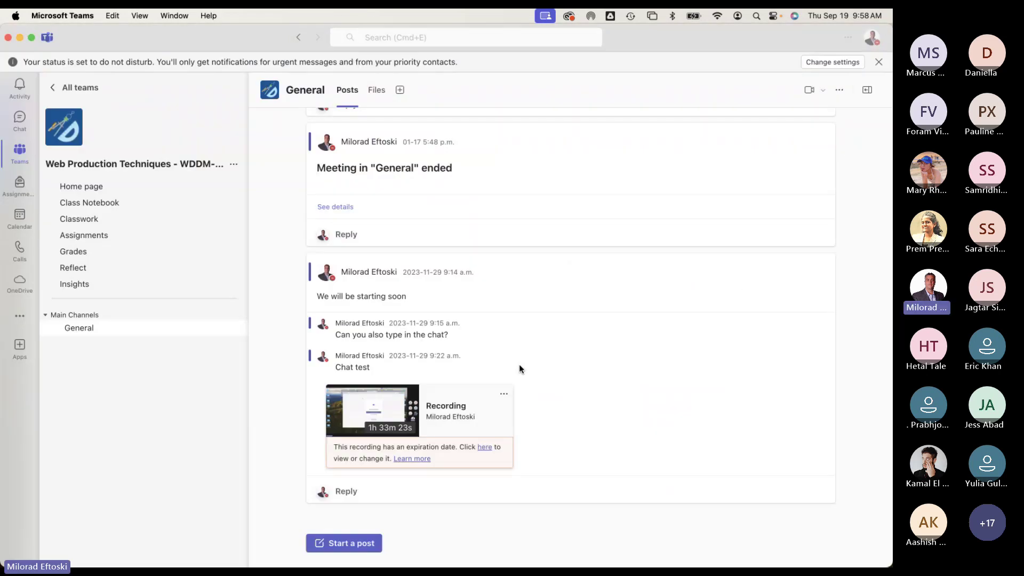
pyautogui.click(175, 15)
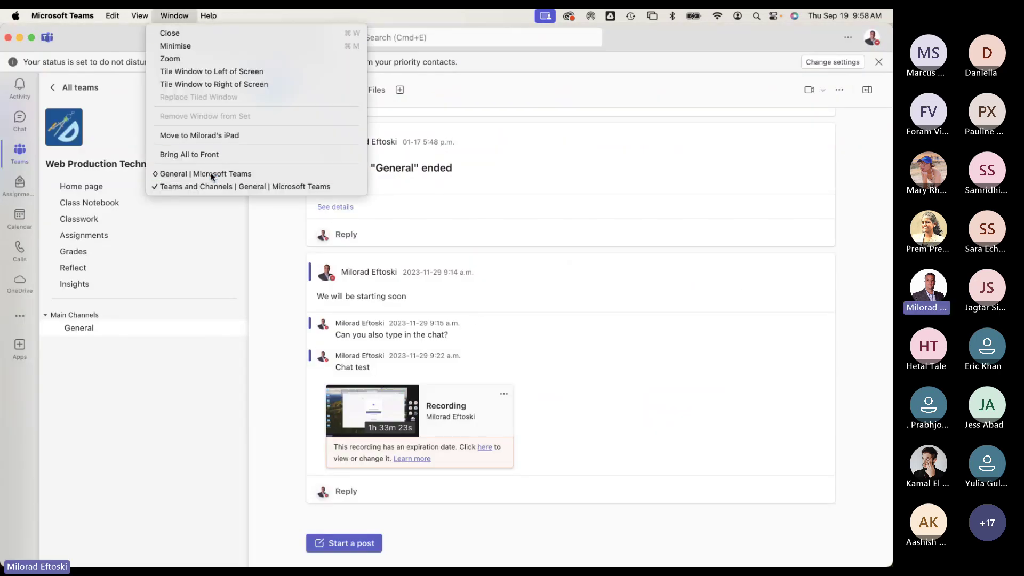
pyautogui.click(224, 174)
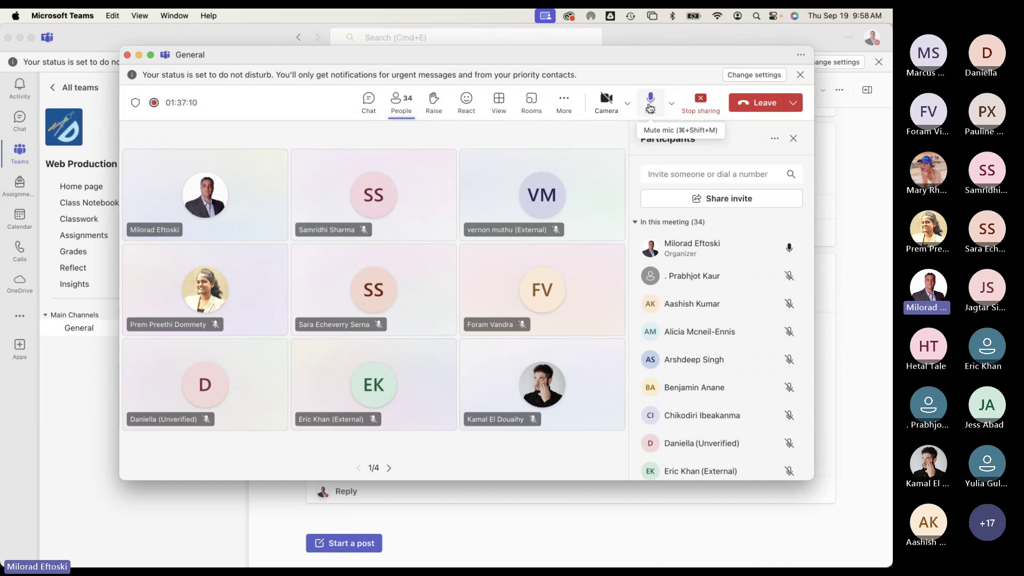
pyautogui.click(650, 103)
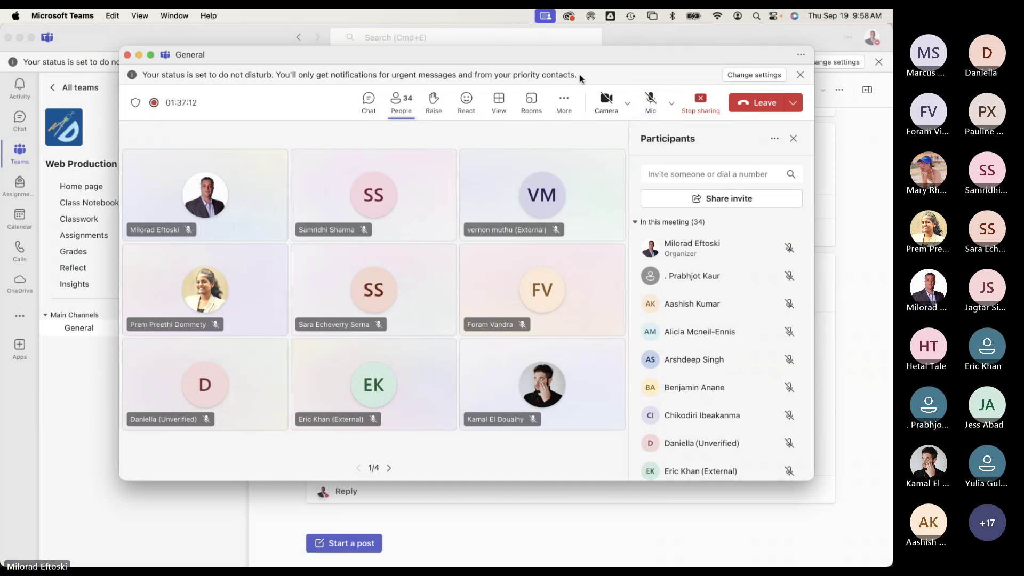
pyautogui.moveTo(580, 57)
pyautogui.mouseDown()
pyautogui.moveTo(593, 71)
pyautogui.moveTo(588, 61)
pyautogui.mouseUp()
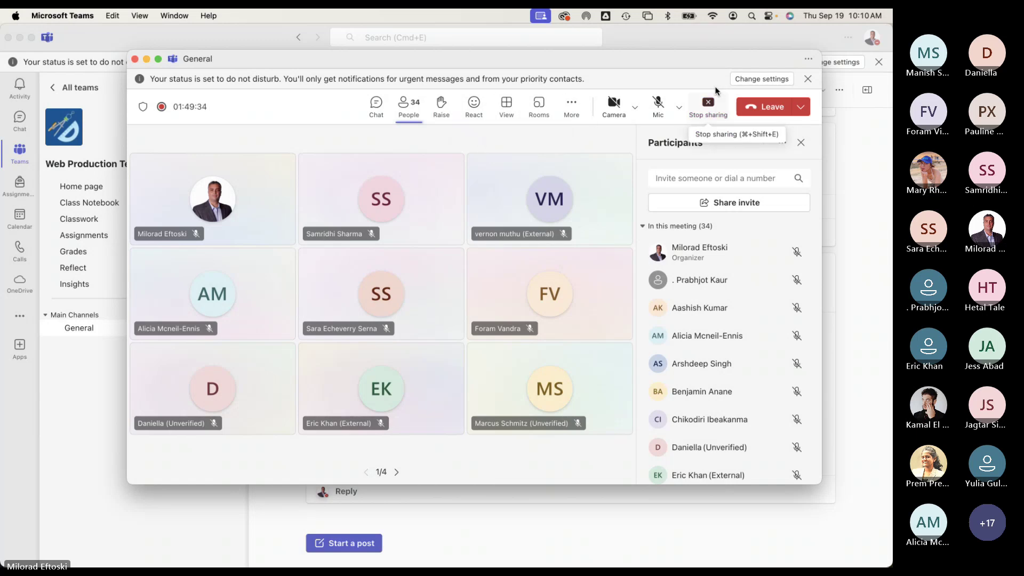
# Step: Unmute the microphone, shift the meeting window slightly, and minimize it
pyautogui.click(653, 105)
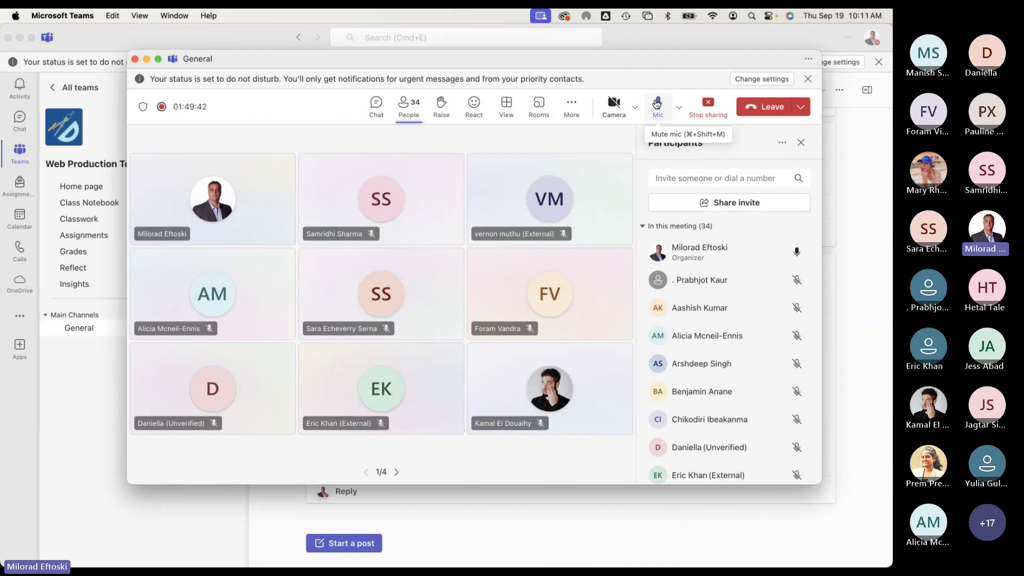
pyautogui.moveTo(580, 64); pyautogui.dragTo(575, 58)
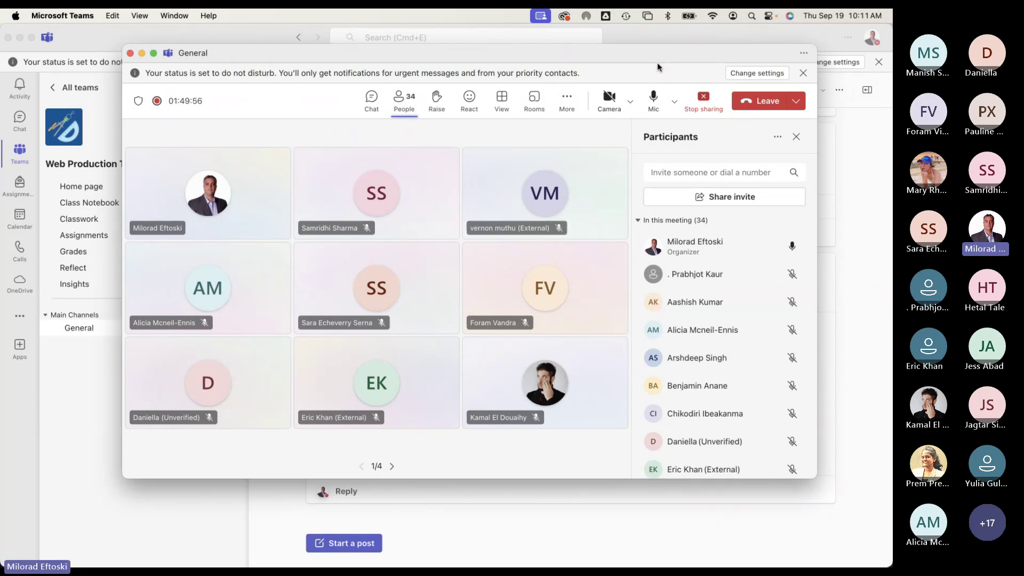
pyautogui.moveTo(649, 53); pyautogui.dragTo(654, 53)
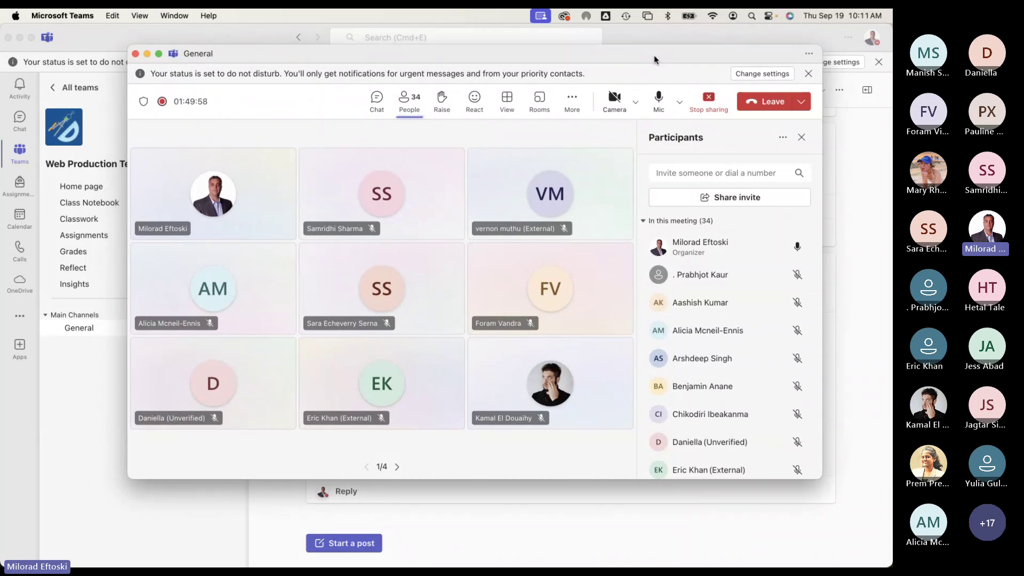
pyautogui.click(146, 55)
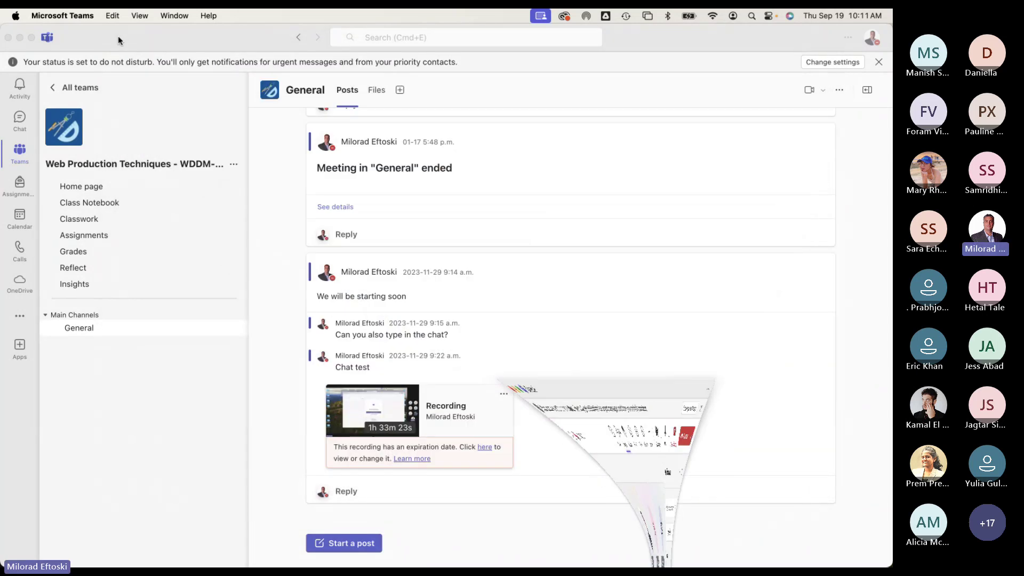
# Step: Minimize Teams and the browser, then open the L2-cutouts folder from Class Three
pyautogui.click(20, 37)
pyautogui.click(655, 39)
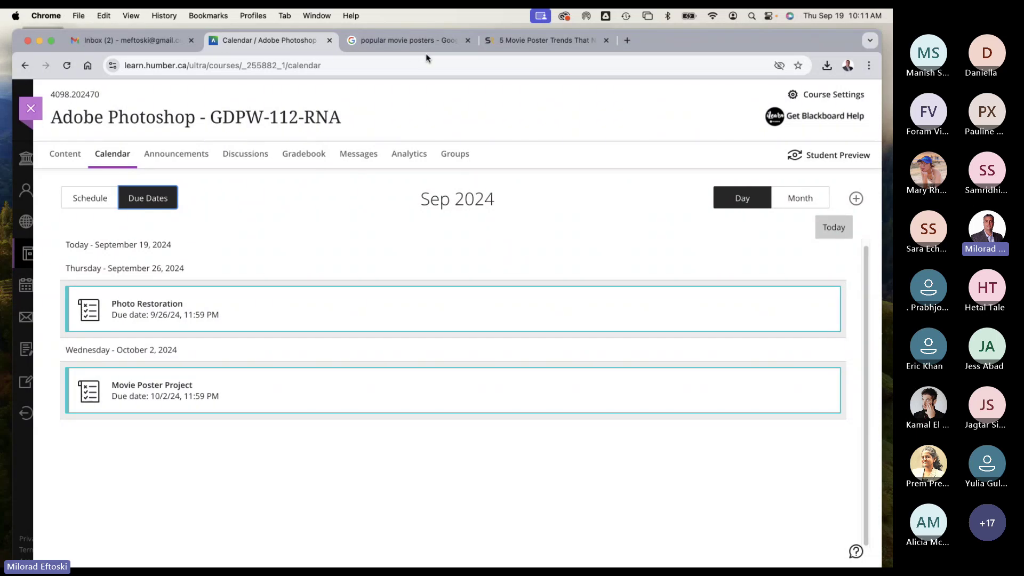
pyautogui.click(39, 41)
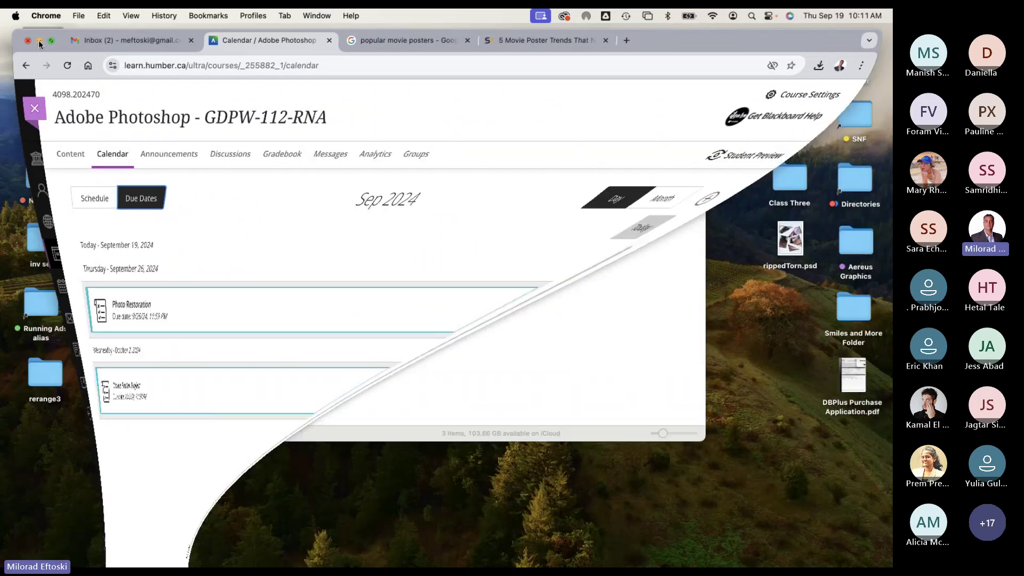
pyautogui.doubleClick(406, 229)
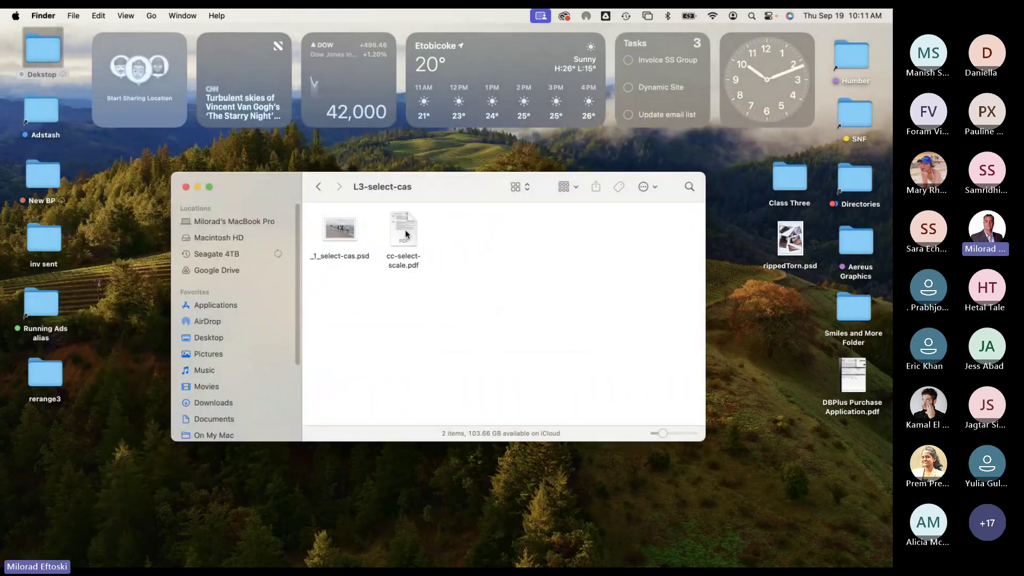
pyautogui.click(318, 186)
pyautogui.click(344, 223)
pyautogui.doubleClick(344, 223)
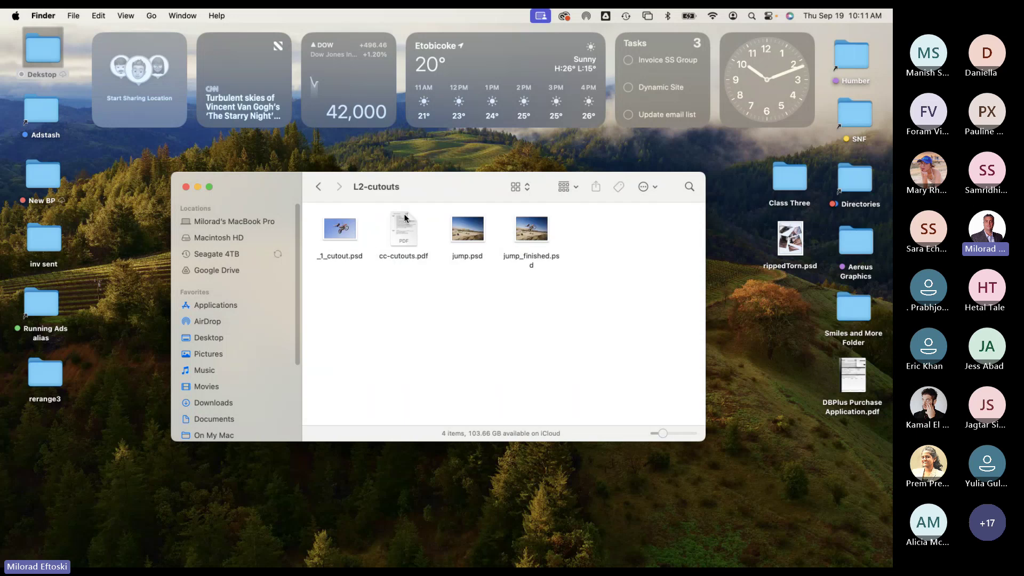
# Step: Preview the cc-cutouts.pdf handout in Quick Look, moving the preview left, then close it
pyautogui.click(402, 244)
pyautogui.press('space')
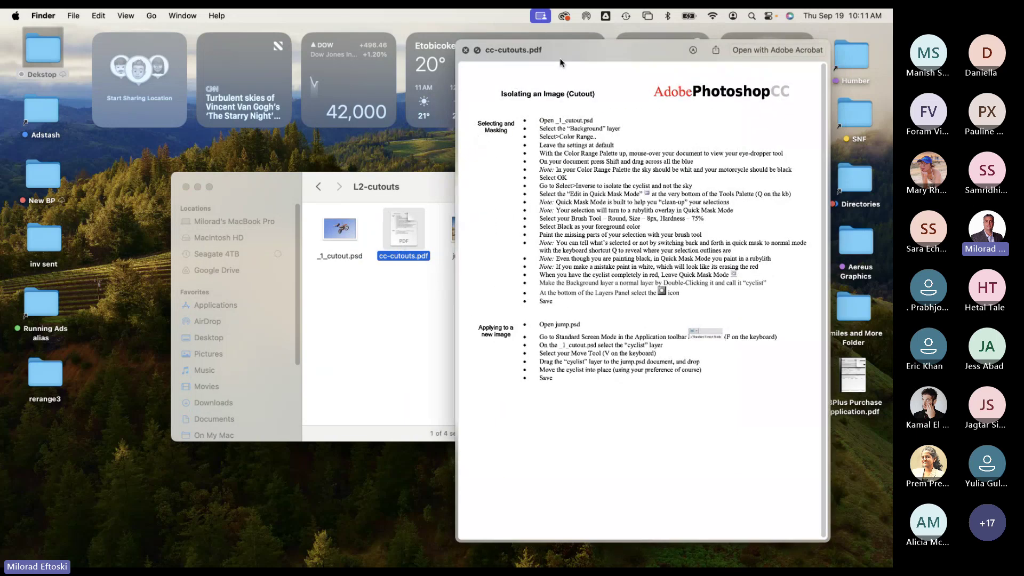
pyautogui.moveTo(533, 49); pyautogui.dragTo(386, 46)
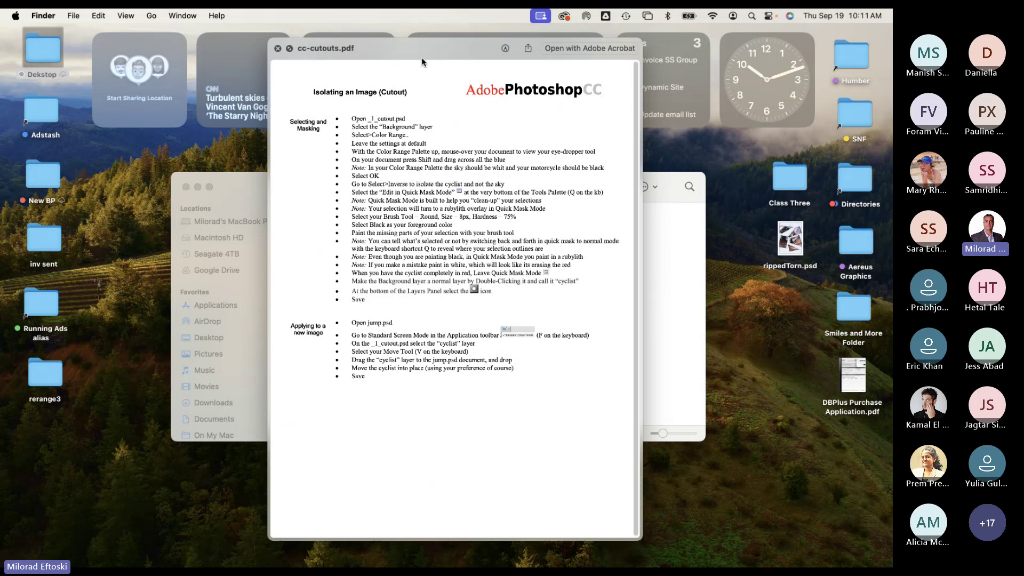
pyautogui.click(658, 206)
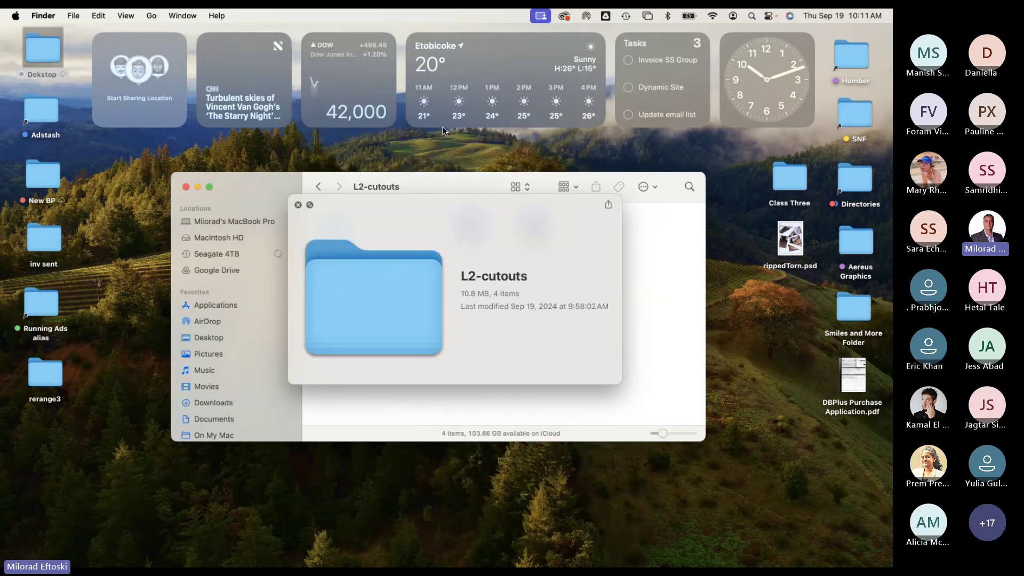
pyautogui.click(298, 205)
pyautogui.click(396, 233)
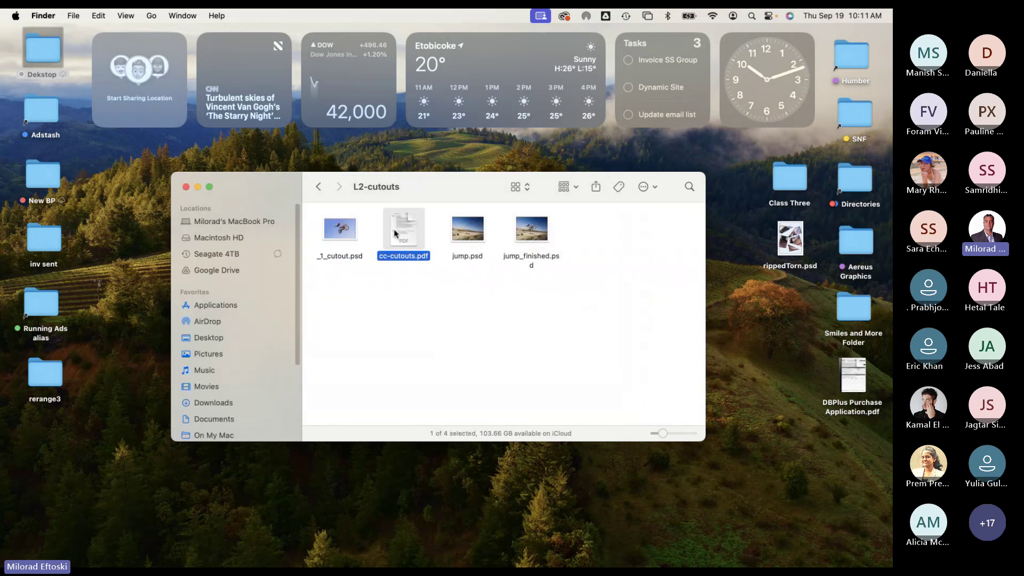
pyautogui.press('space')
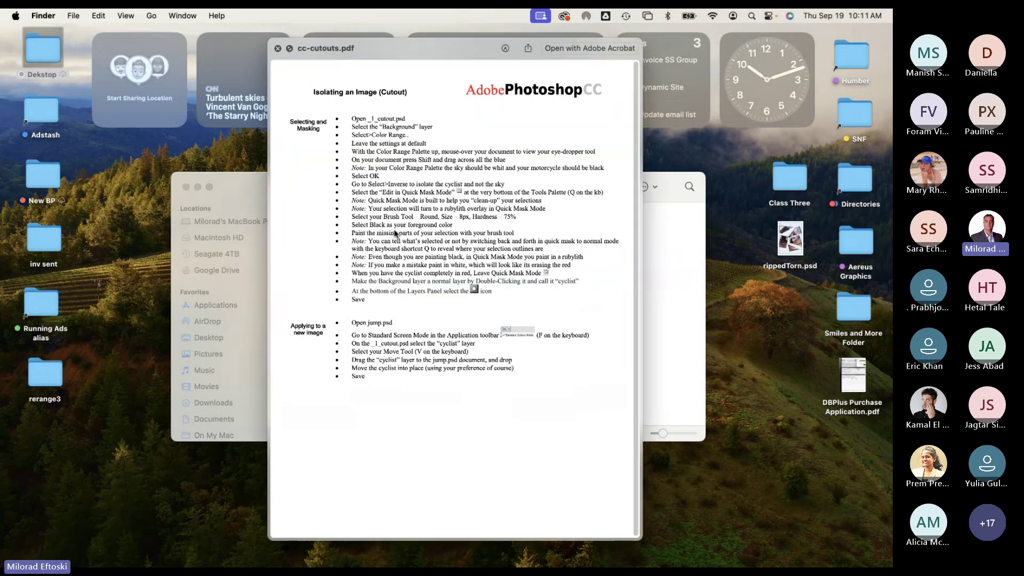
pyautogui.click(278, 48)
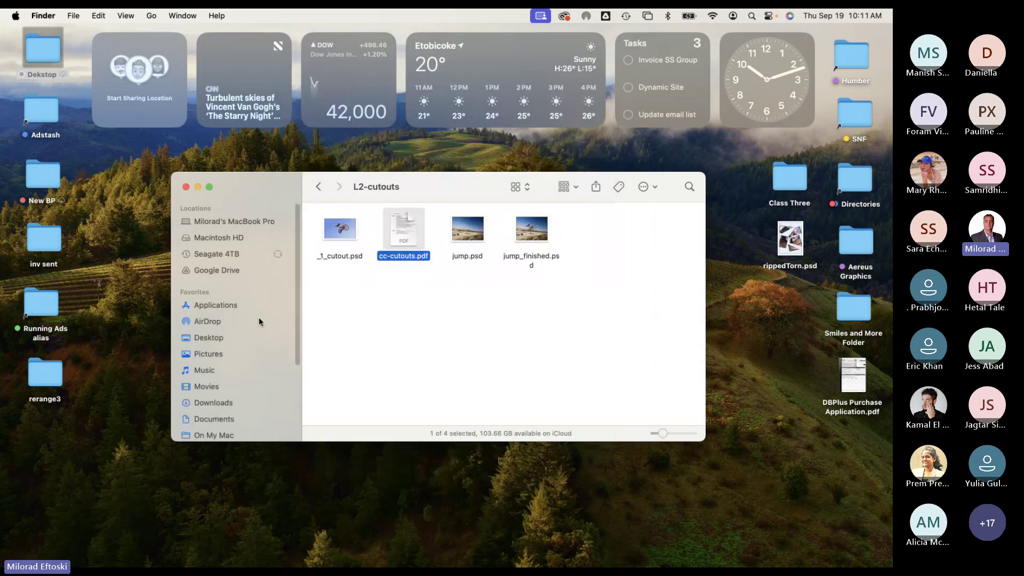
# Step: In Chrome, search Google for 'quick mask photoshop' and highlight the snippet on entering Quick Mask
pyautogui.moveTo(210, 557)
pyautogui.click(120, 552)
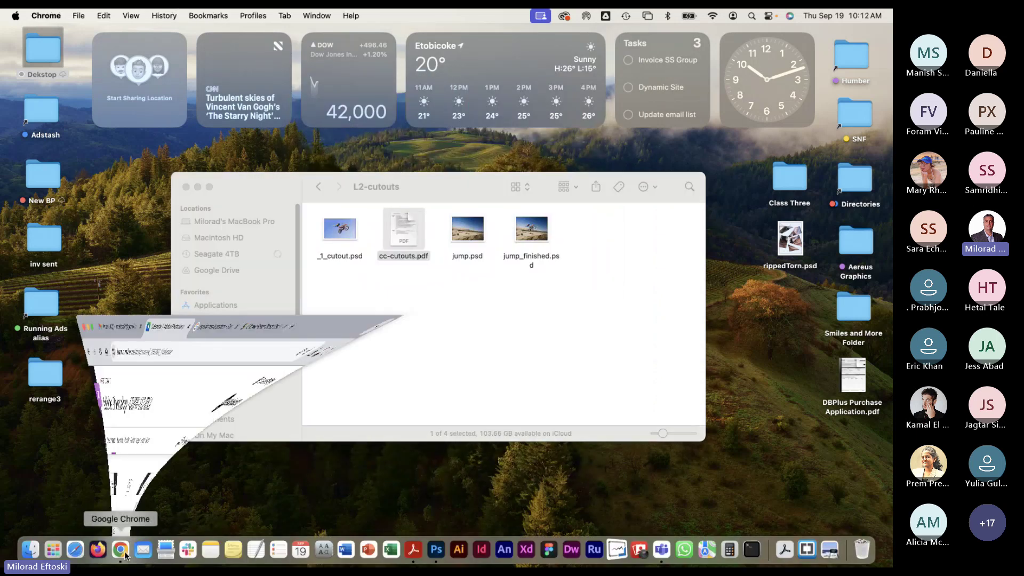
pyautogui.click(544, 35)
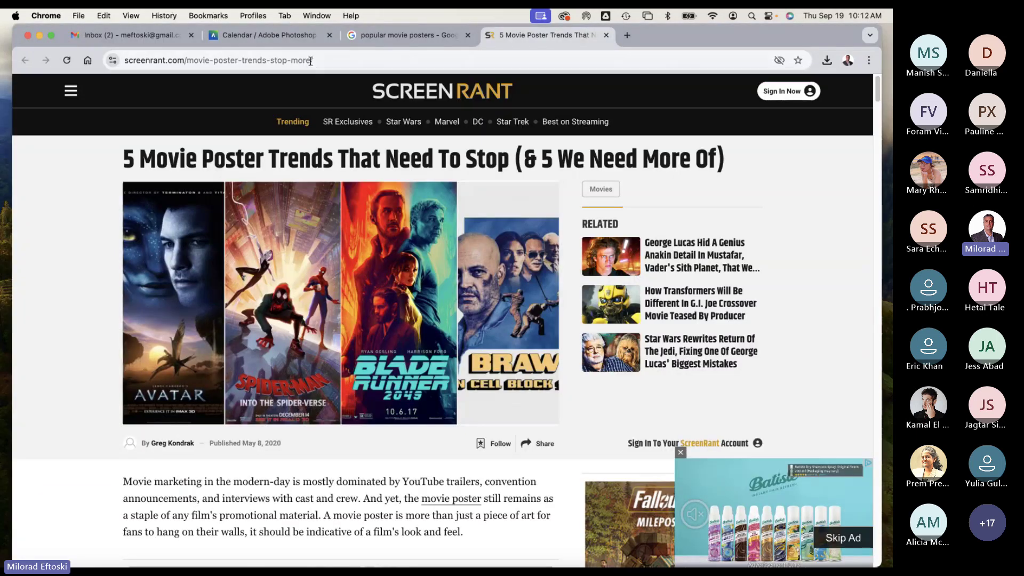
pyautogui.click(309, 60)
pyautogui.write('quick ')
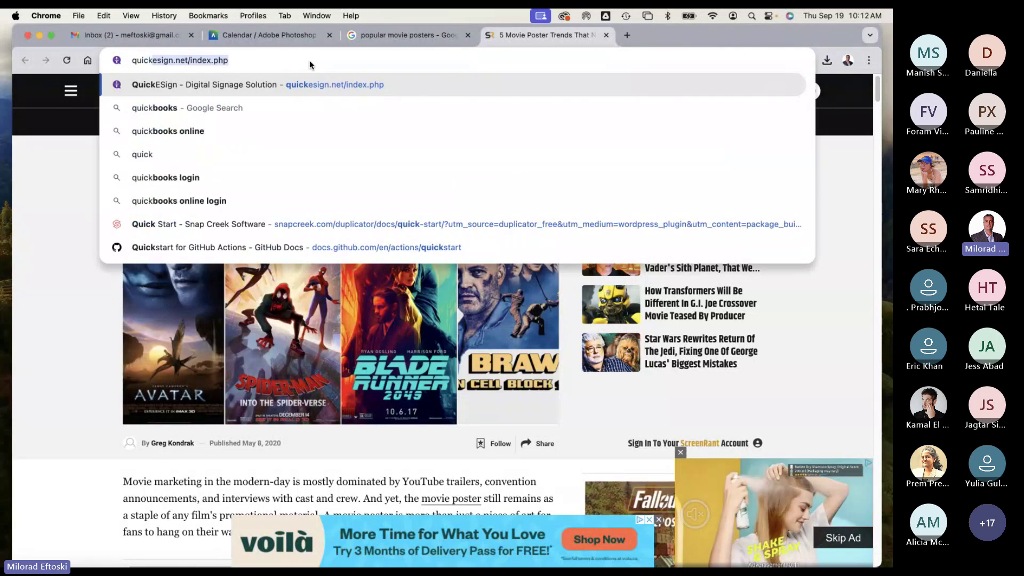
pyautogui.write('mask pho')
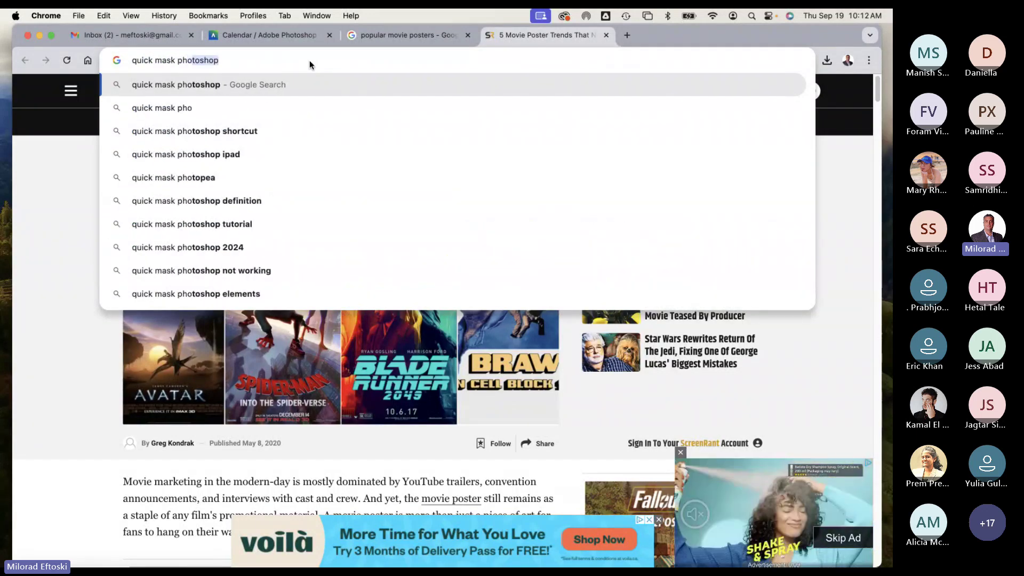
pyautogui.press('Return')
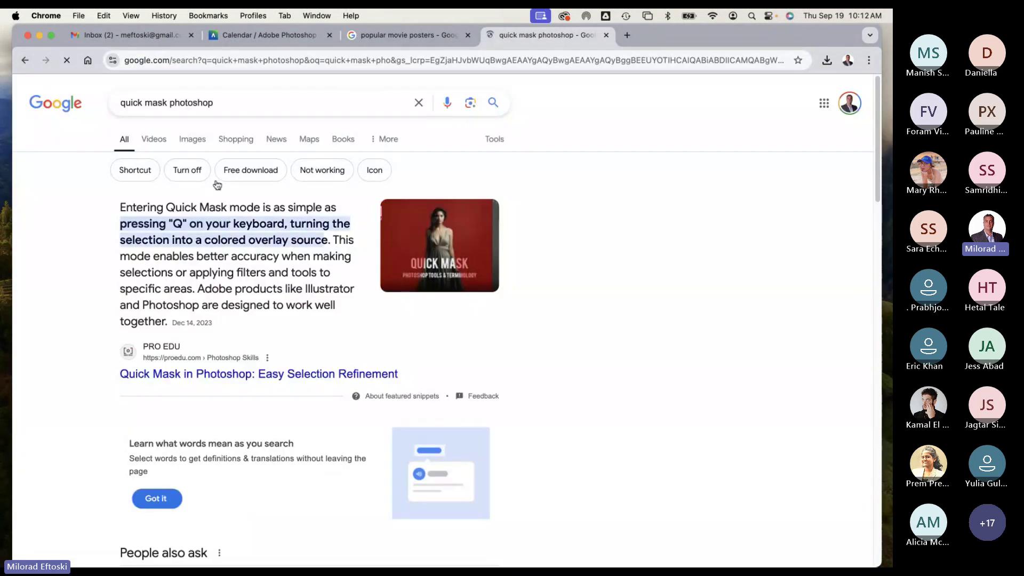
pyautogui.moveTo(168, 223); pyautogui.dragTo(271, 245)
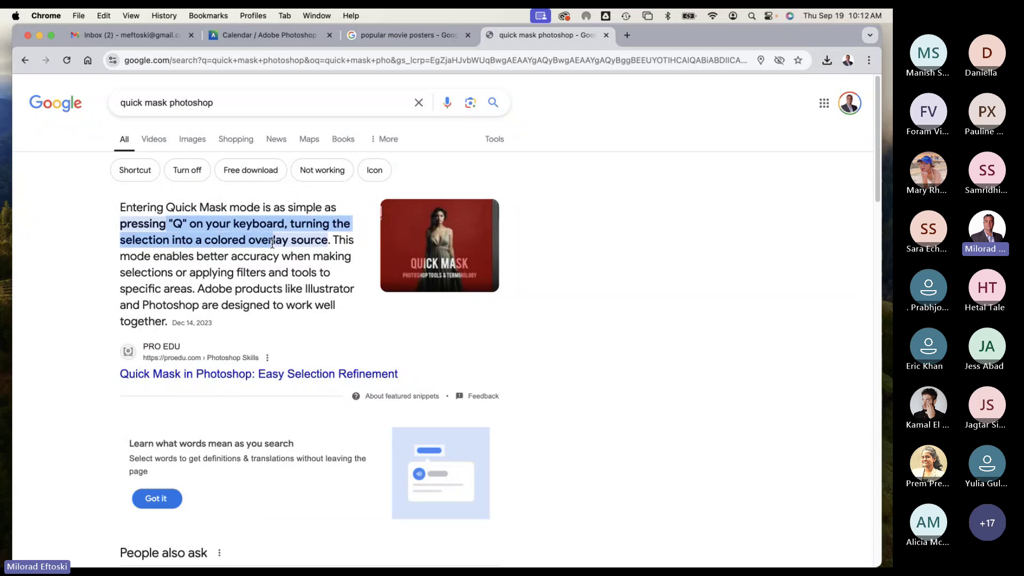
pyautogui.click(271, 244)
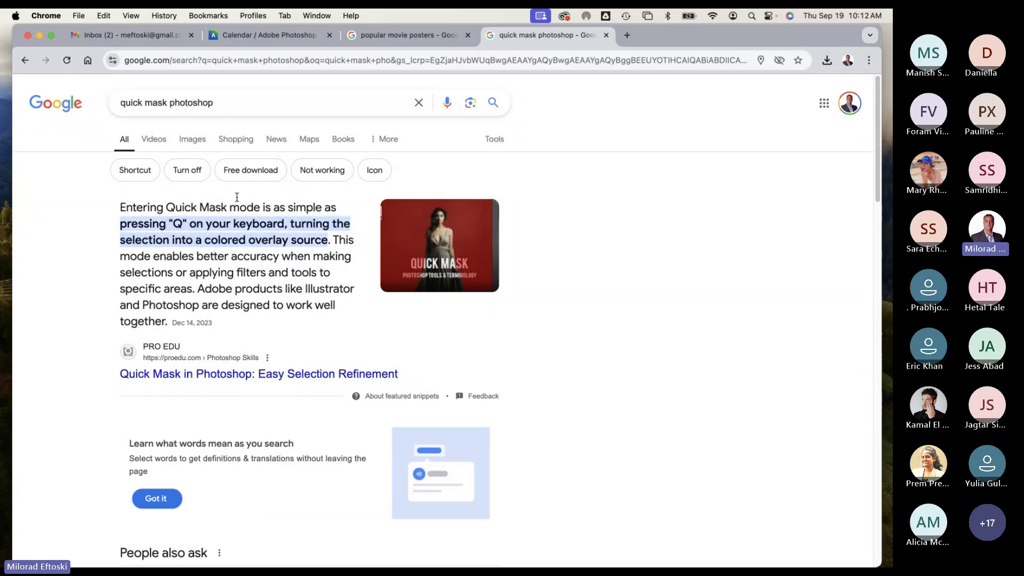
# Step: Browse the Videos results, then minimize Chrome and reposition the L2-cutouts folder window
pyautogui.click(157, 140)
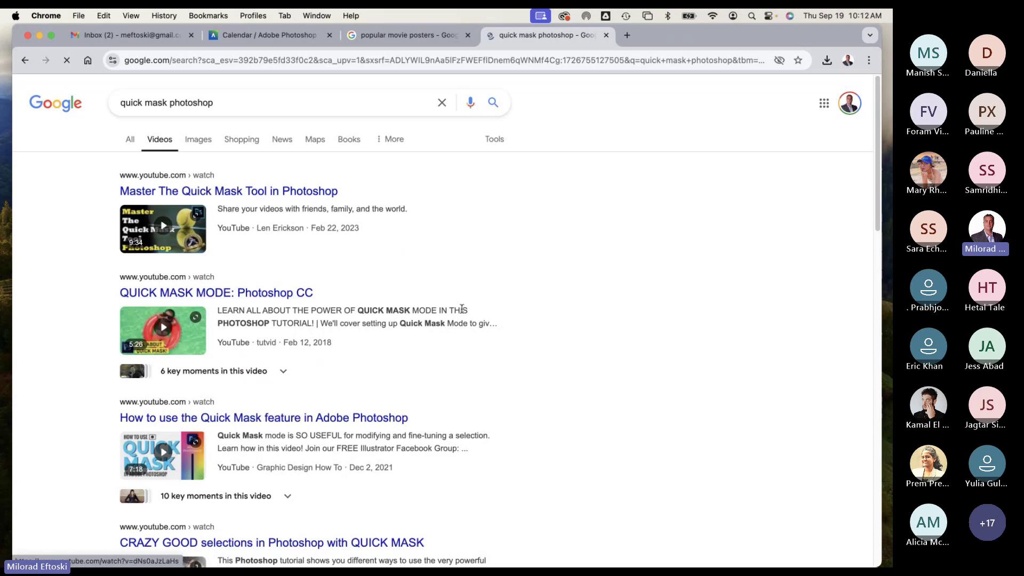
pyautogui.scroll(-1, 446, 313)
pyautogui.scroll(-5, 430, 309)
pyautogui.scroll(5, 430, 308)
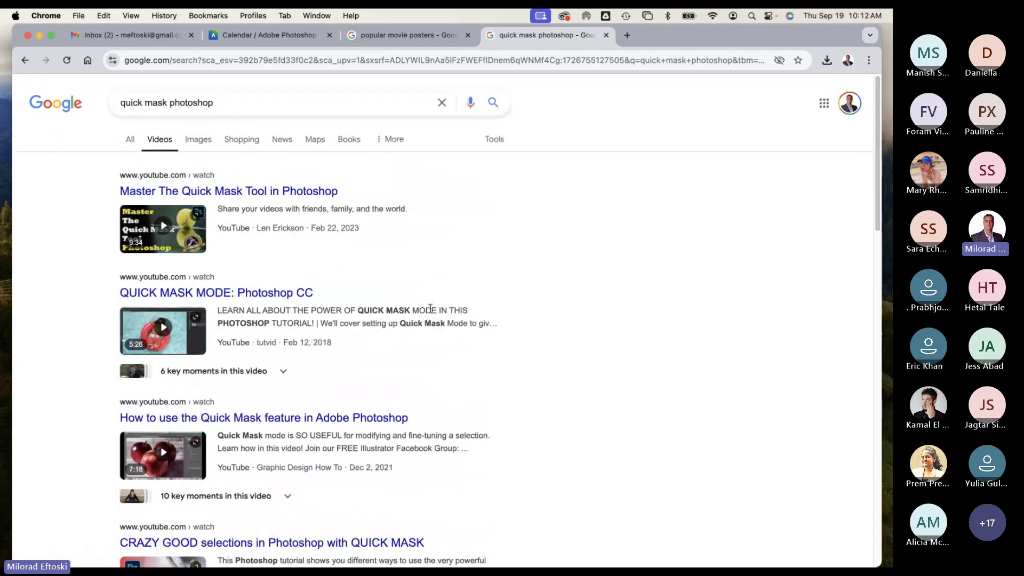
pyautogui.scroll(-4, 430, 309)
pyautogui.scroll(5, 430, 308)
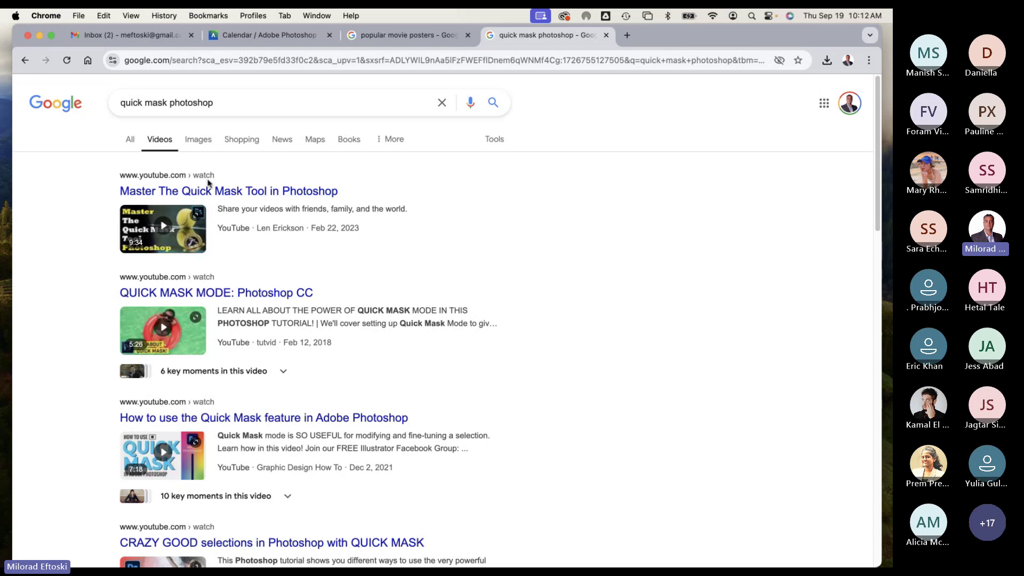
pyautogui.click(39, 35)
pyautogui.moveTo(464, 188); pyautogui.dragTo(415, 187)
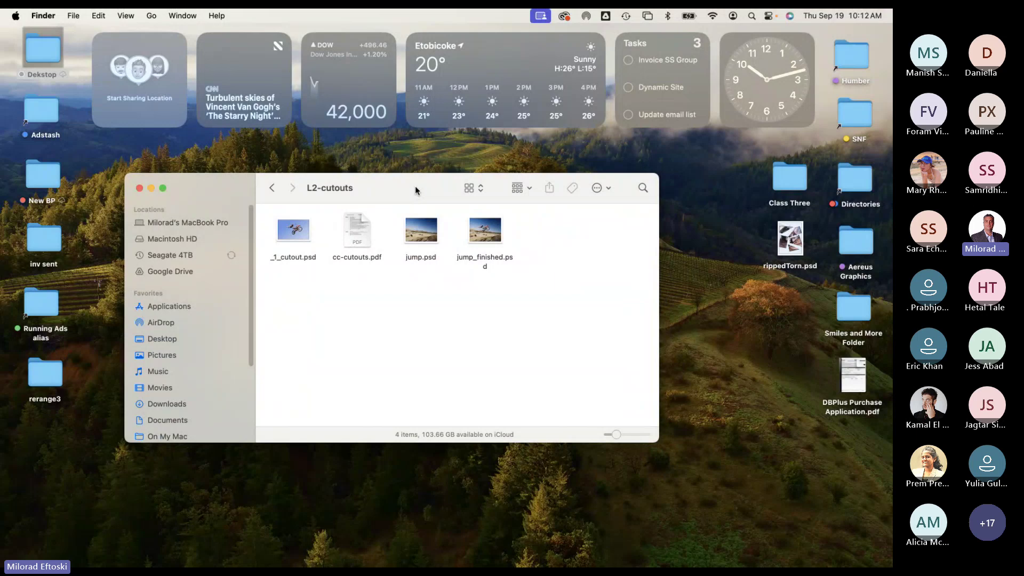
# Step: Open L3-select-cas, read the cc-select-scale.pdf handout, then open _1_select-cas.psd in Photoshop
pyautogui.click(273, 188)
pyautogui.click(346, 225)
pyautogui.doubleClick(346, 225)
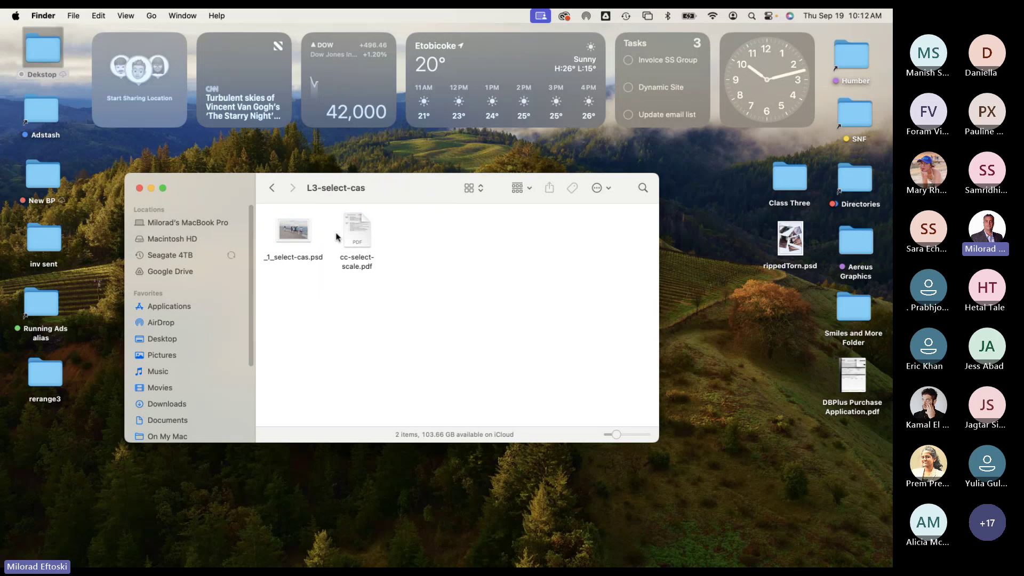
pyautogui.doubleClick(353, 223)
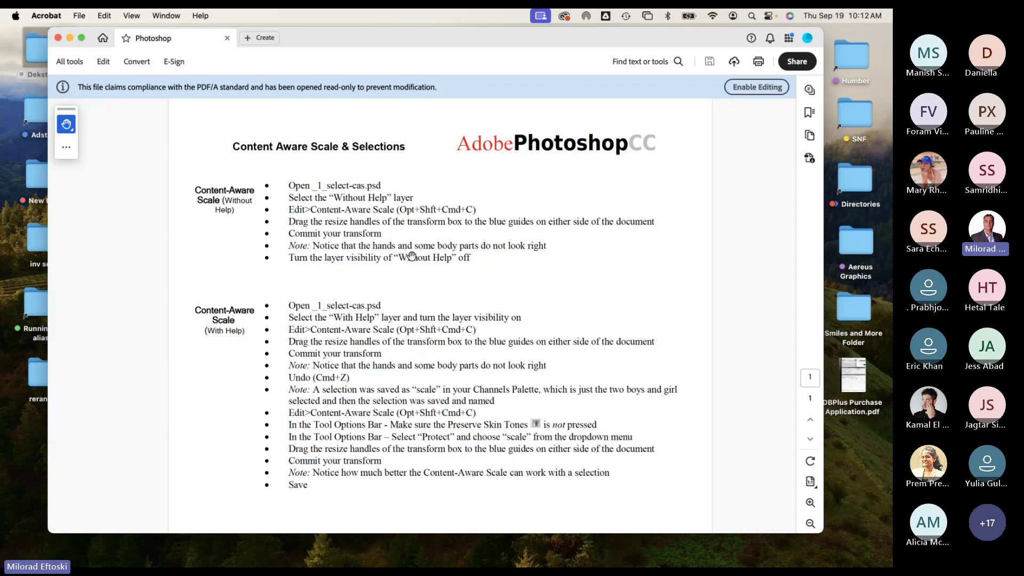
pyautogui.click(59, 39)
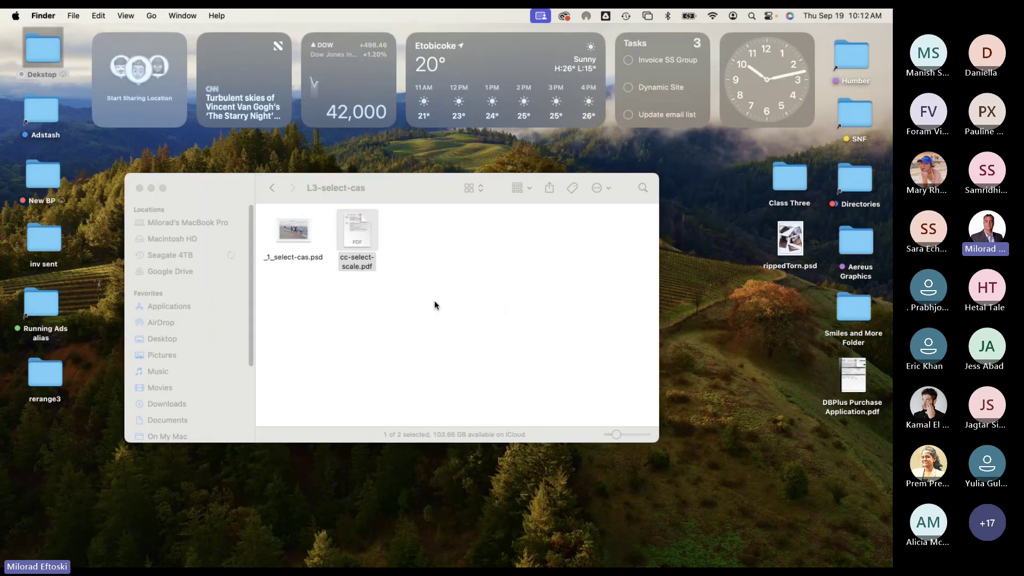
pyautogui.click(435, 300)
pyautogui.doubleClick(289, 227)
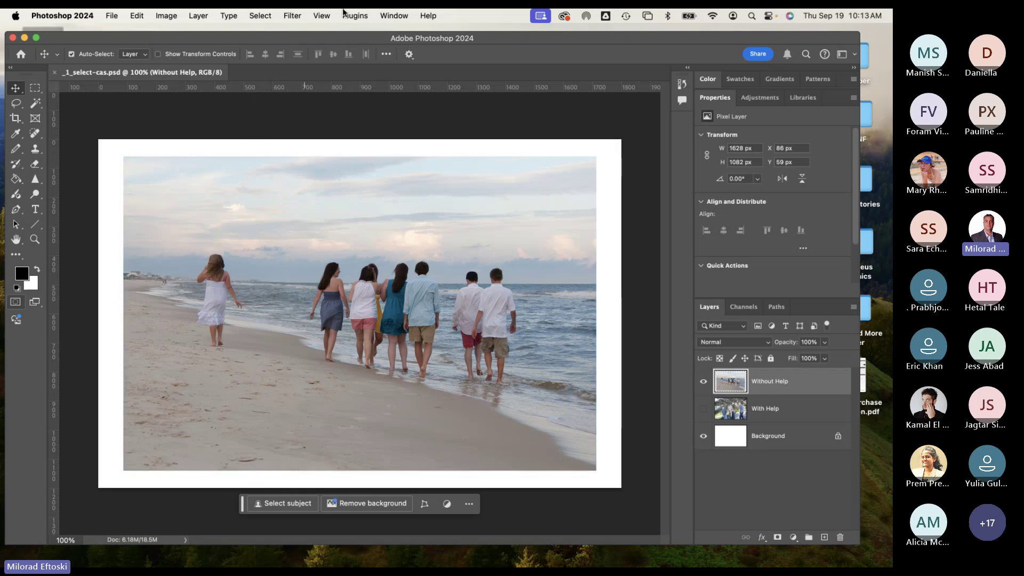
# Step: Show the guides via View > Show > Guides, and toggle the grid on and off with Cmd+'
pyautogui.click(322, 16)
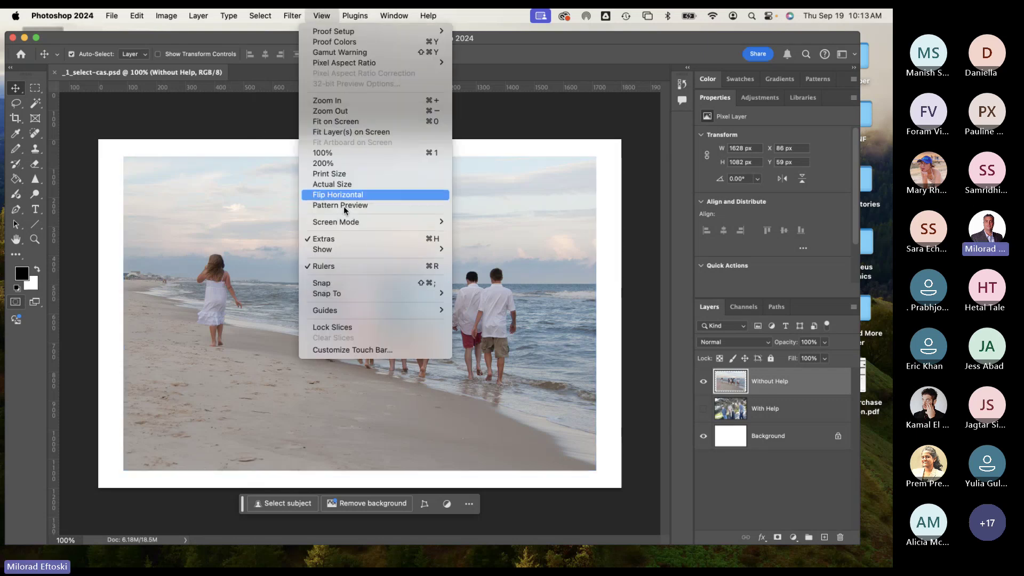
pyautogui.moveTo(351, 247)
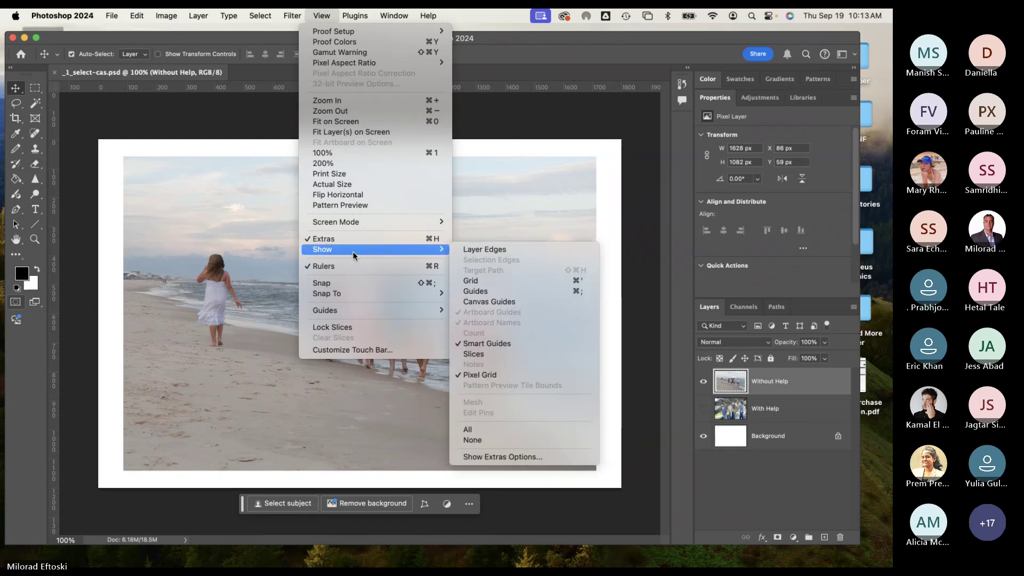
pyautogui.click(499, 289)
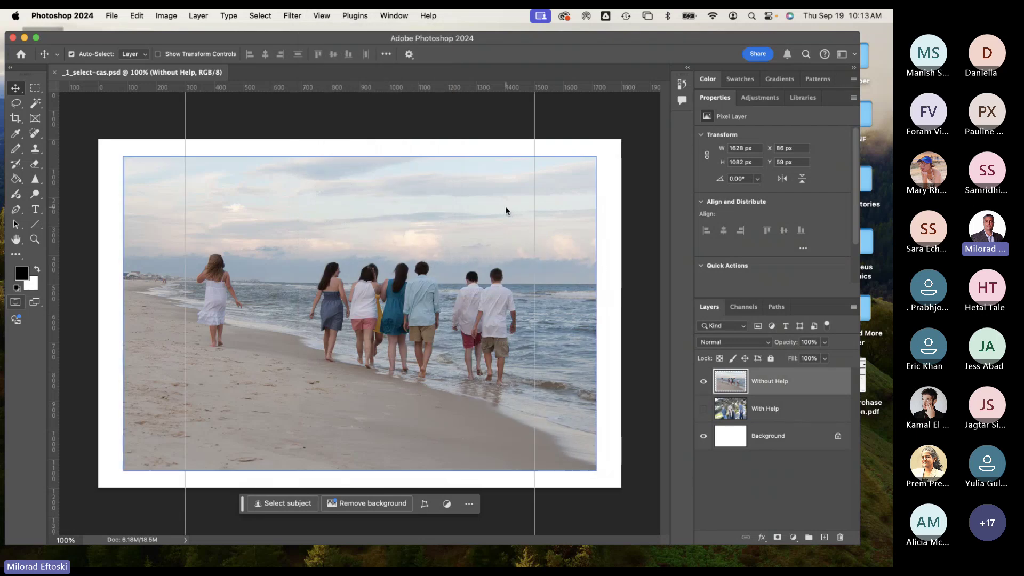
pyautogui.press('super+apostrophe')
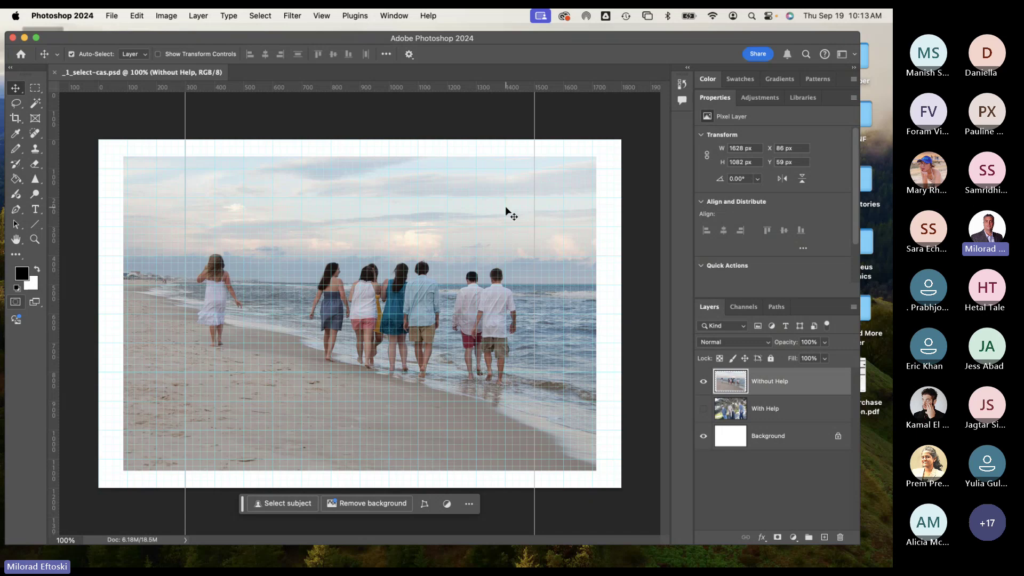
pyautogui.press('super')
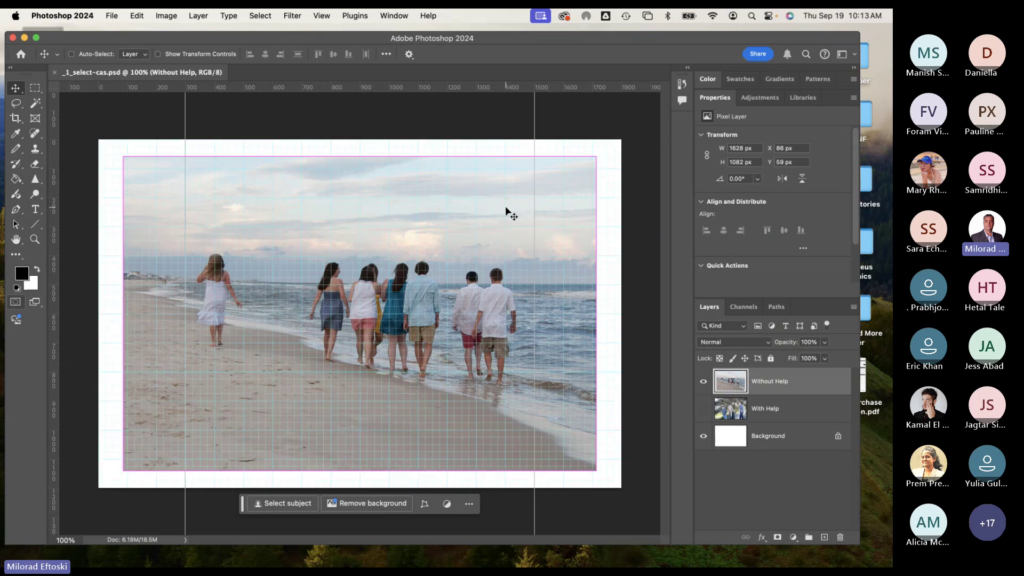
pyautogui.press('super+apostrophe')
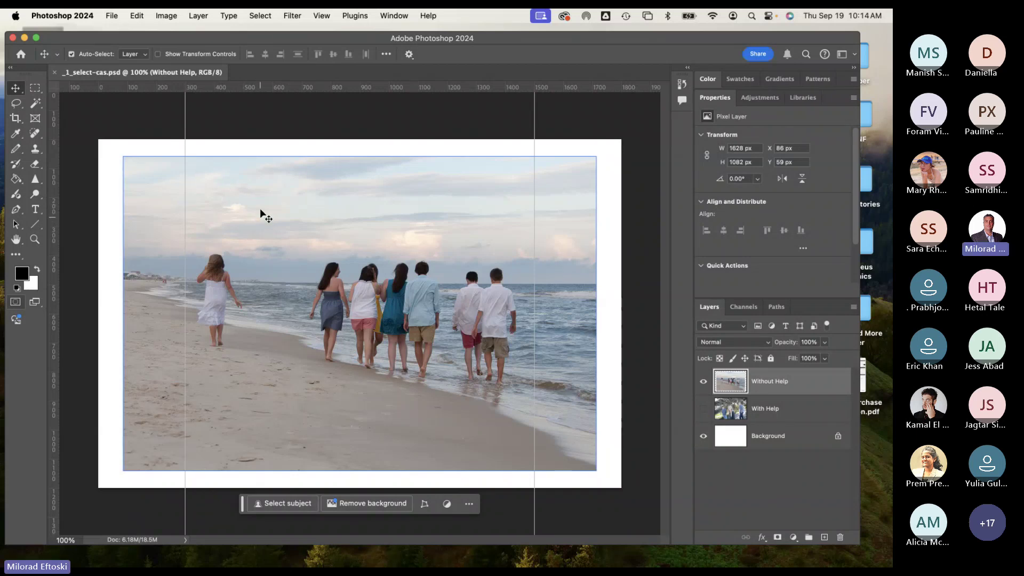
pyautogui.click(137, 15)
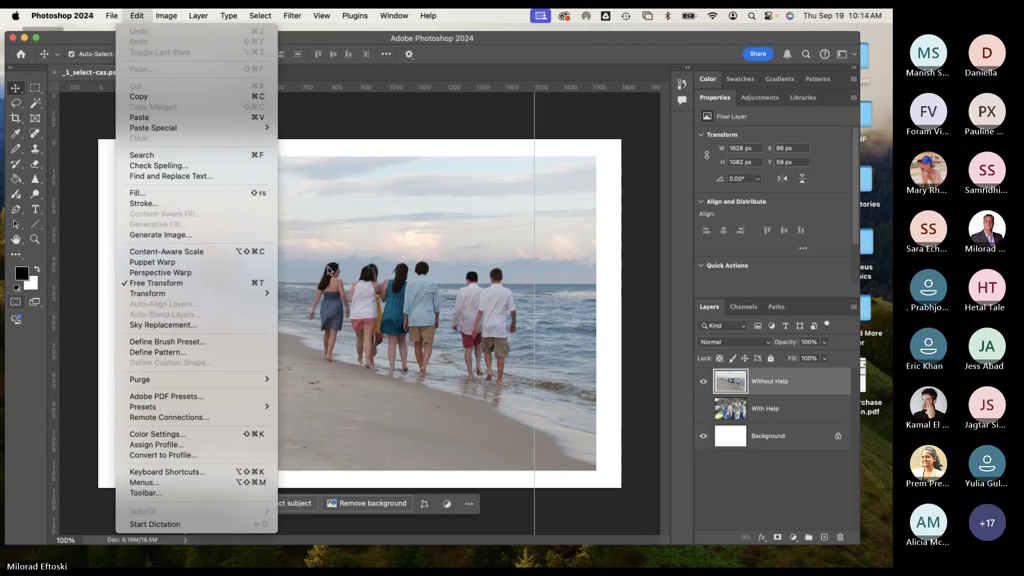
pyautogui.click(172, 287)
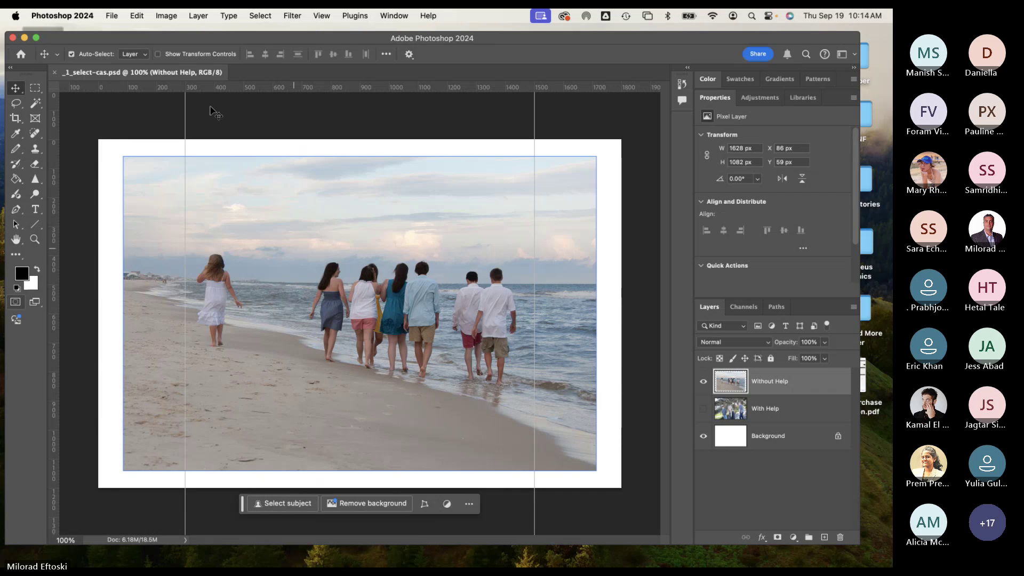
pyautogui.click(136, 15)
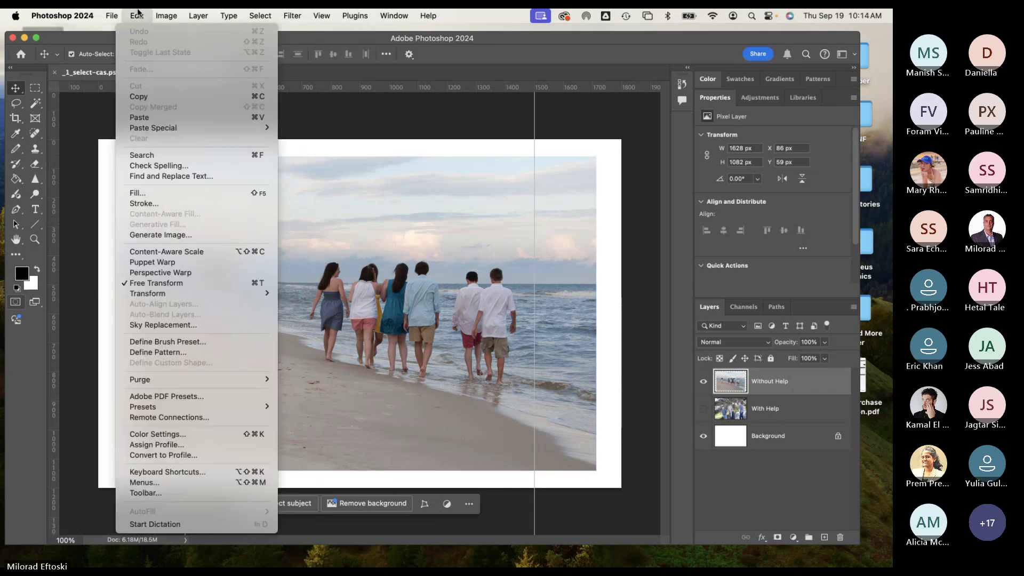
pyautogui.click(179, 283)
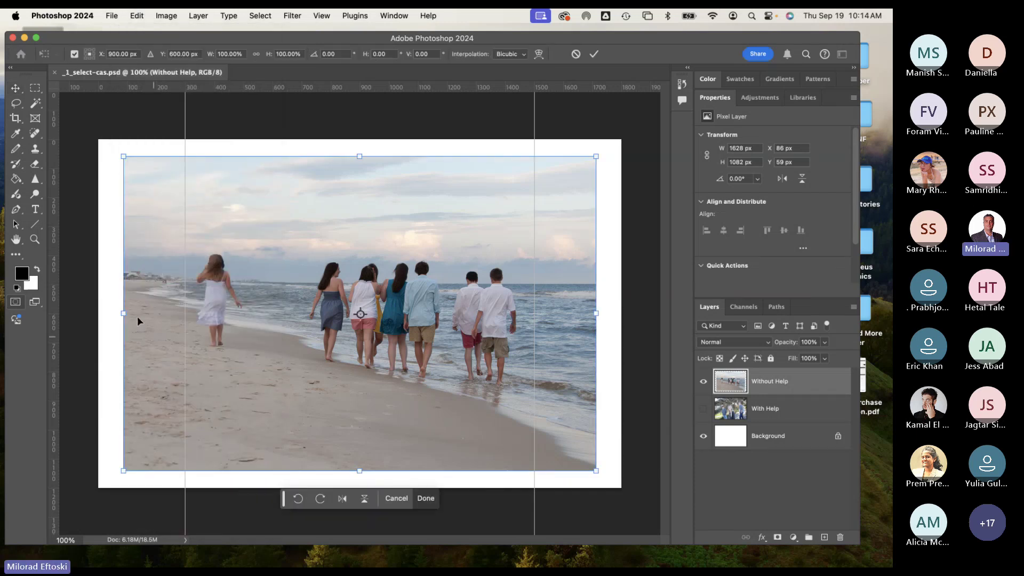
pyautogui.moveTo(126, 315); pyautogui.dragTo(185, 313)
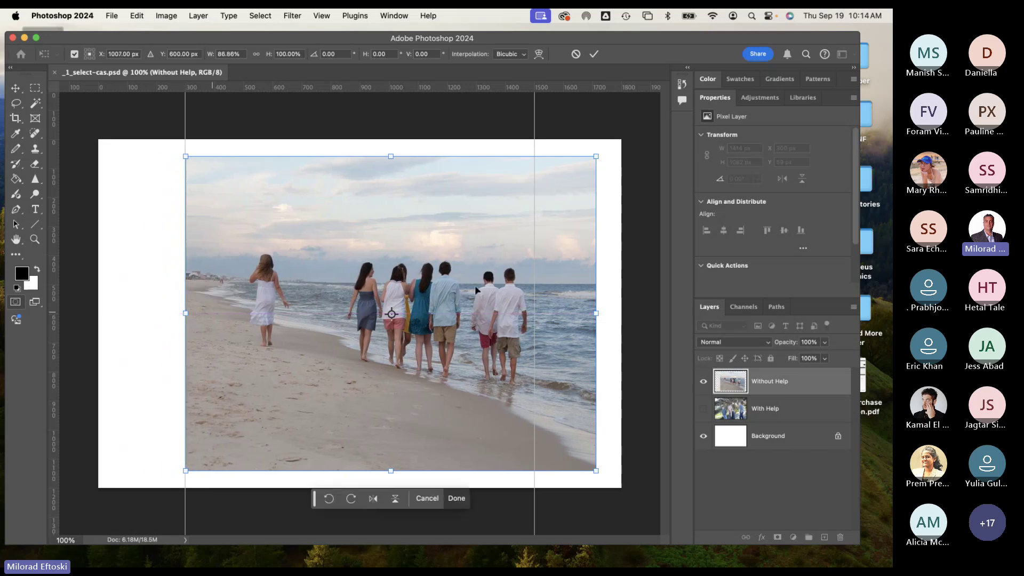
pyautogui.moveTo(595, 314); pyautogui.dragTo(532, 313)
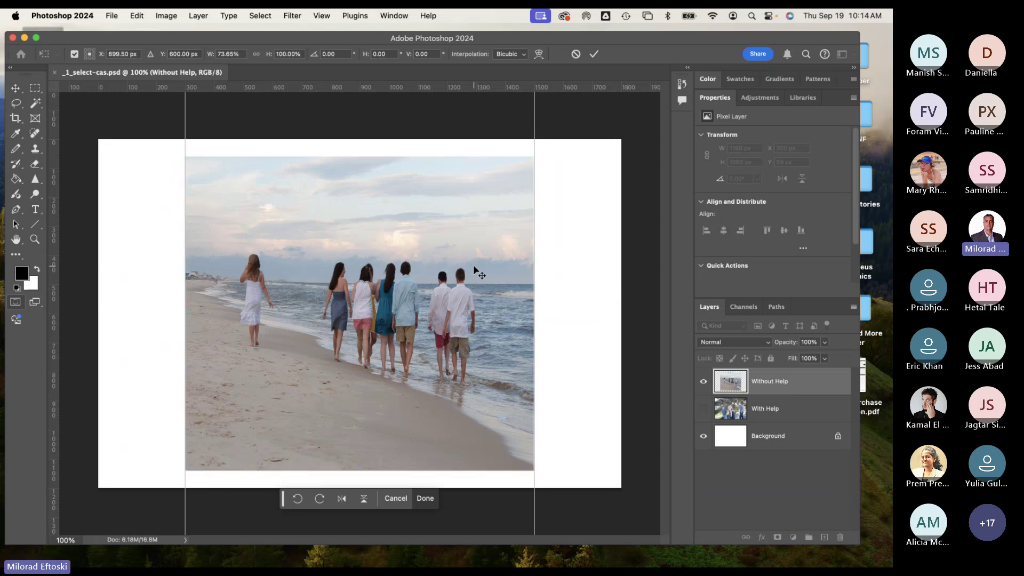
pyautogui.press('Escape')
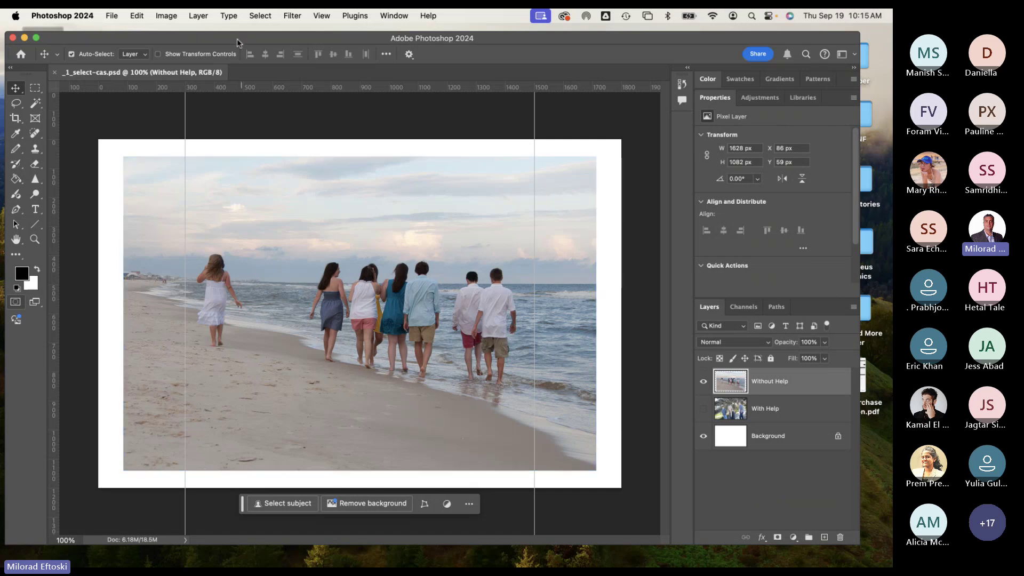
pyautogui.moveTo(241, 36); pyautogui.dragTo(245, 33)
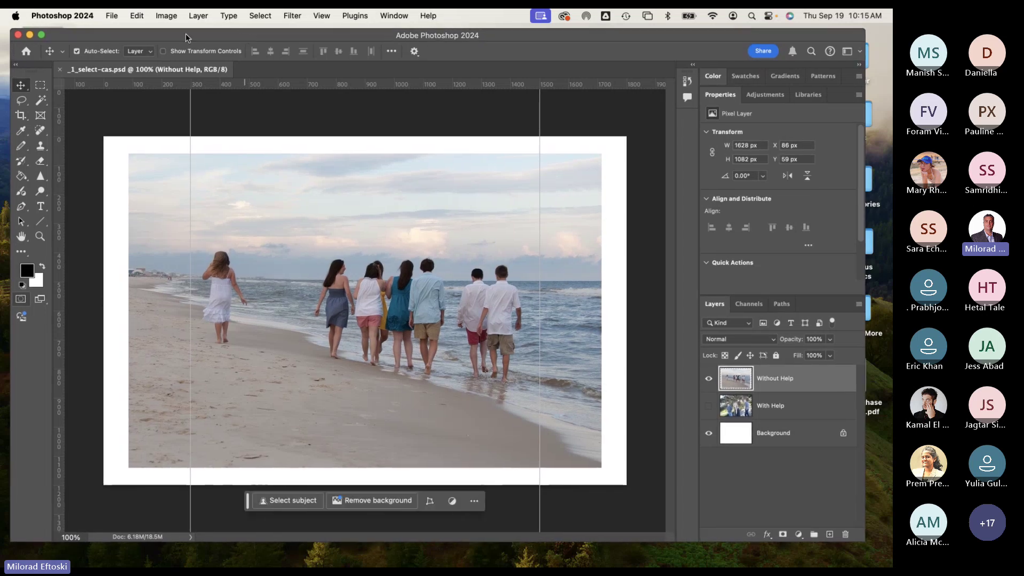
# Step: Content-Aware Scale the beach photo, dragging both side handles to the guides for 1201 px width
pyautogui.click(136, 16)
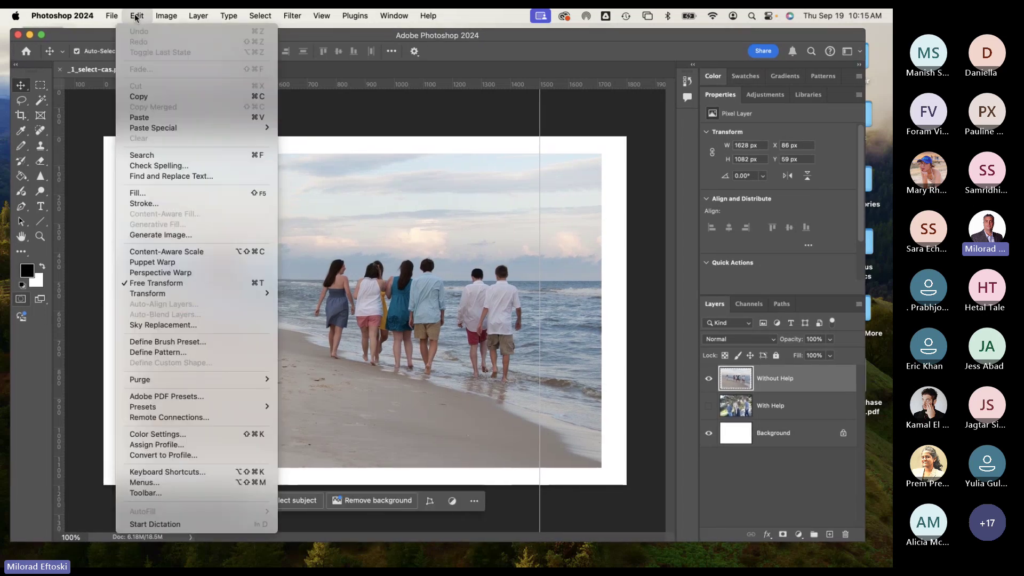
pyautogui.click(182, 252)
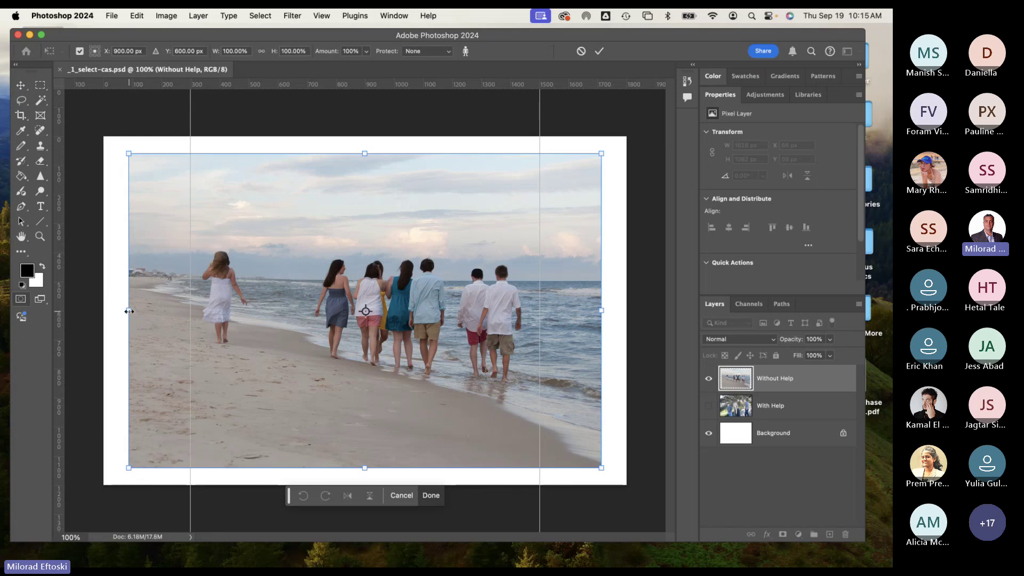
pyautogui.moveTo(129, 311); pyautogui.dragTo(192, 312)
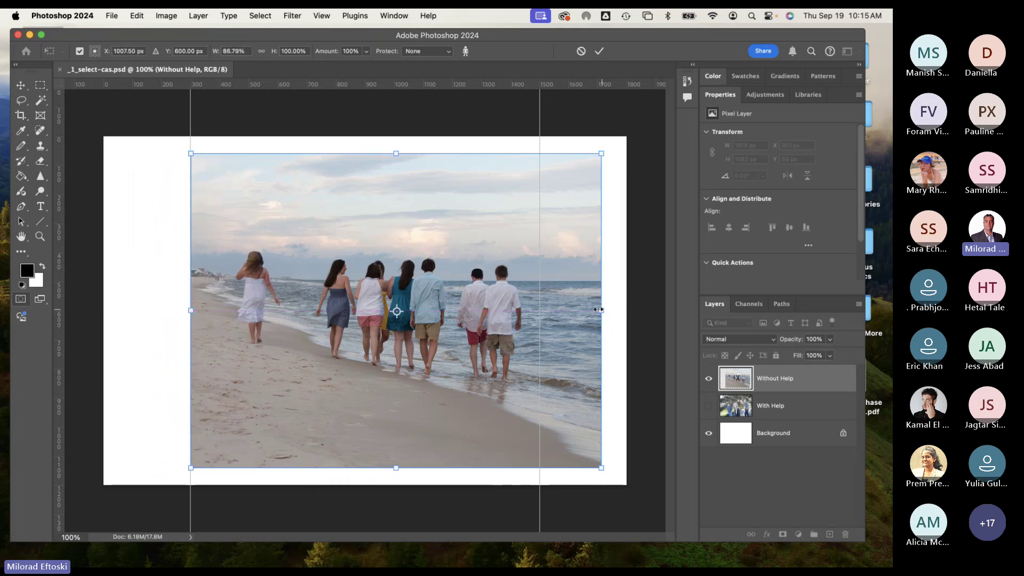
pyautogui.moveTo(599, 309); pyautogui.dragTo(540, 310)
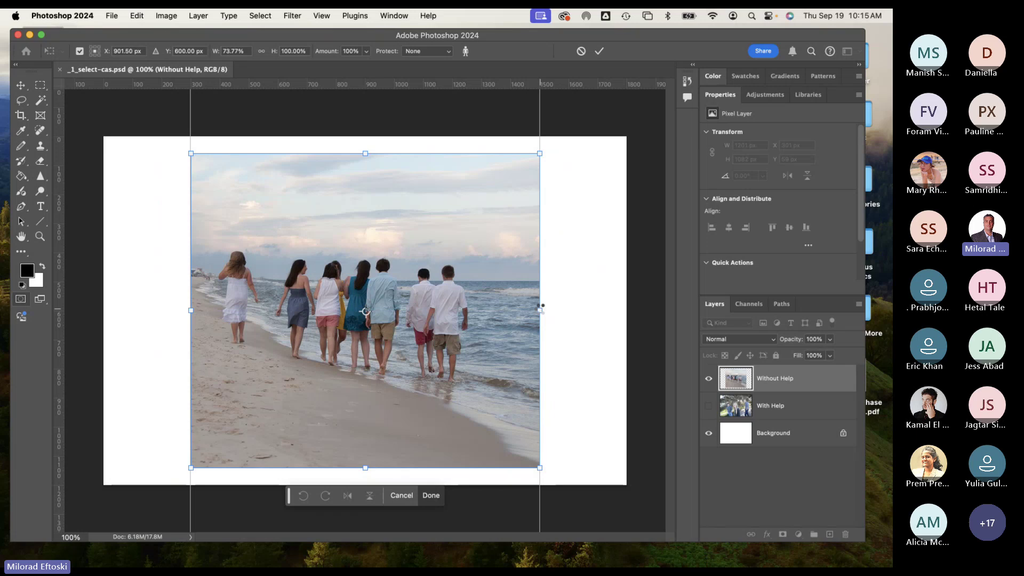
pyautogui.press('Return')
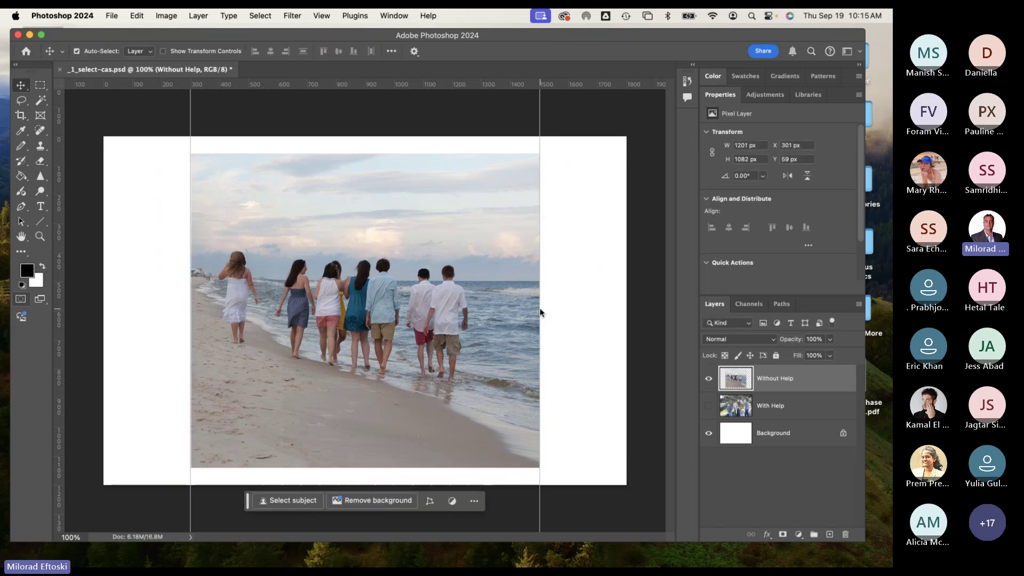
pyautogui.press('super+equal')
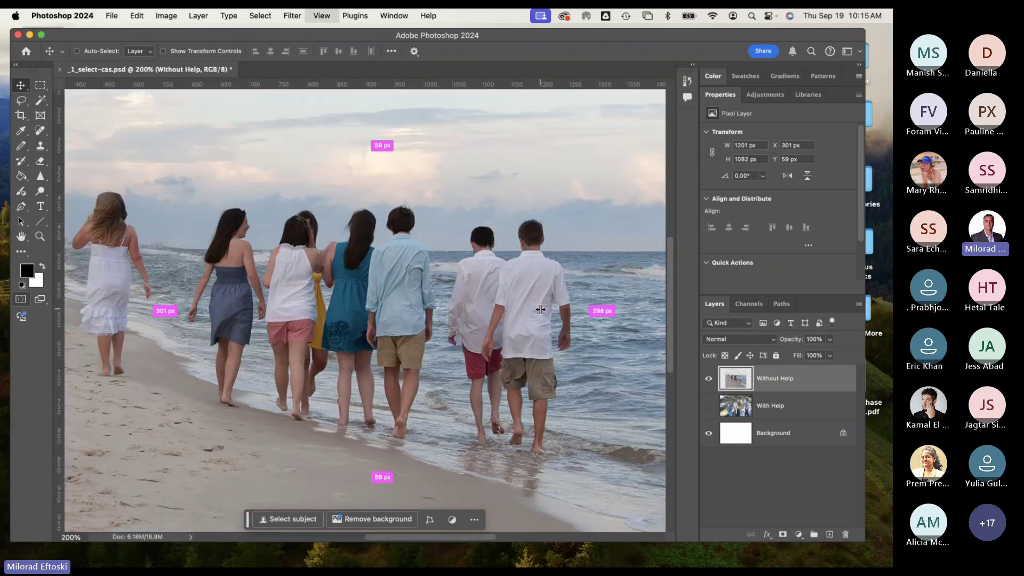
pyautogui.press('super+equal')
pyautogui.moveTo(549, 283); pyautogui.dragTo(309, 283)
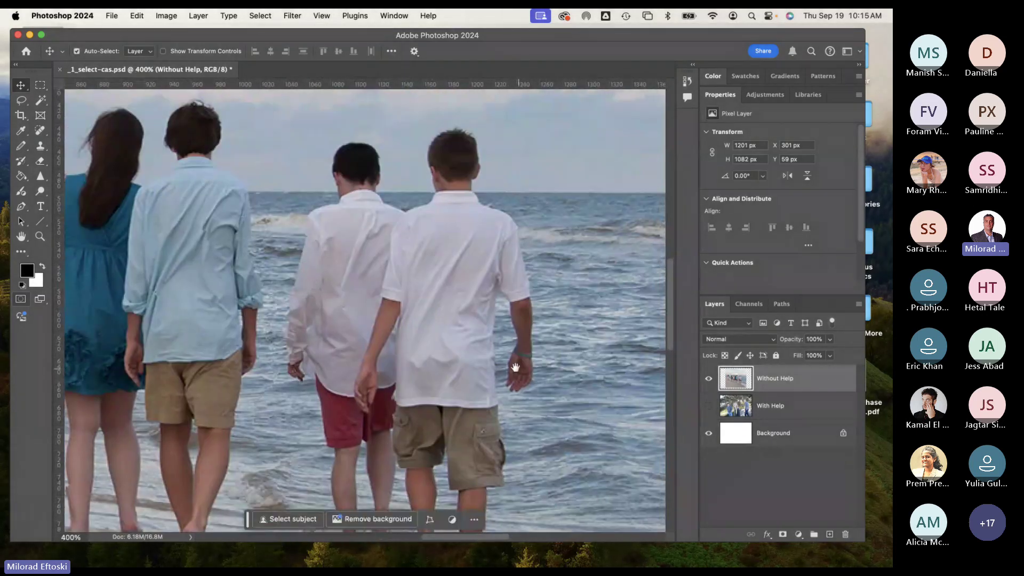
pyautogui.hscroll(-15, 549, 359)
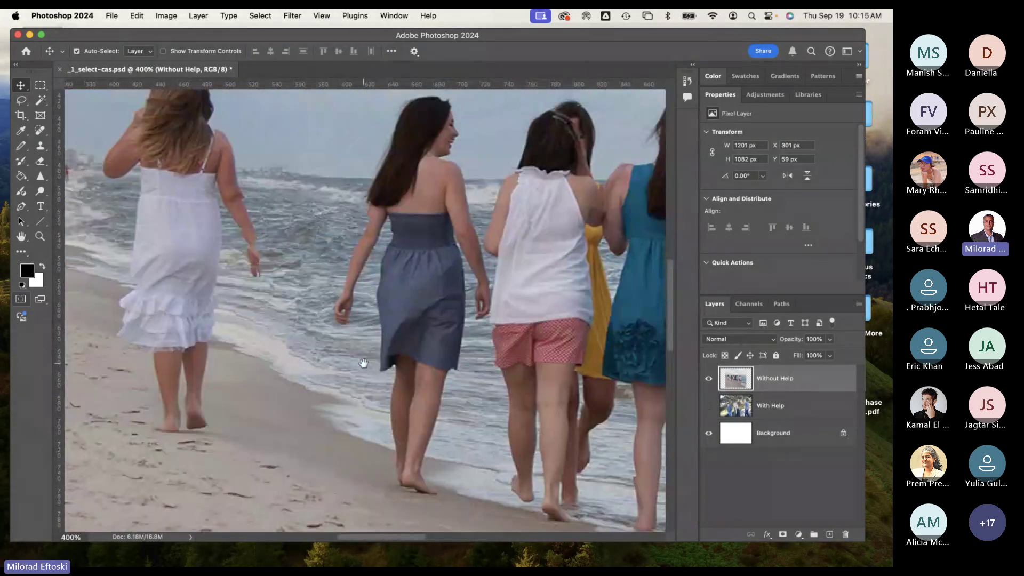
pyautogui.scroll(10, 245, 252)
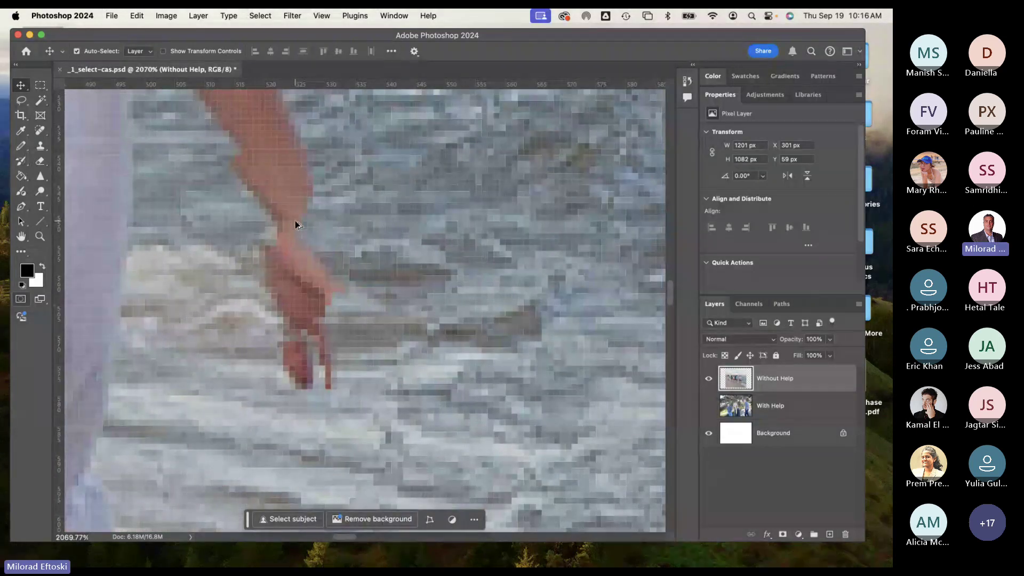
pyautogui.scroll(-15, 297, 224)
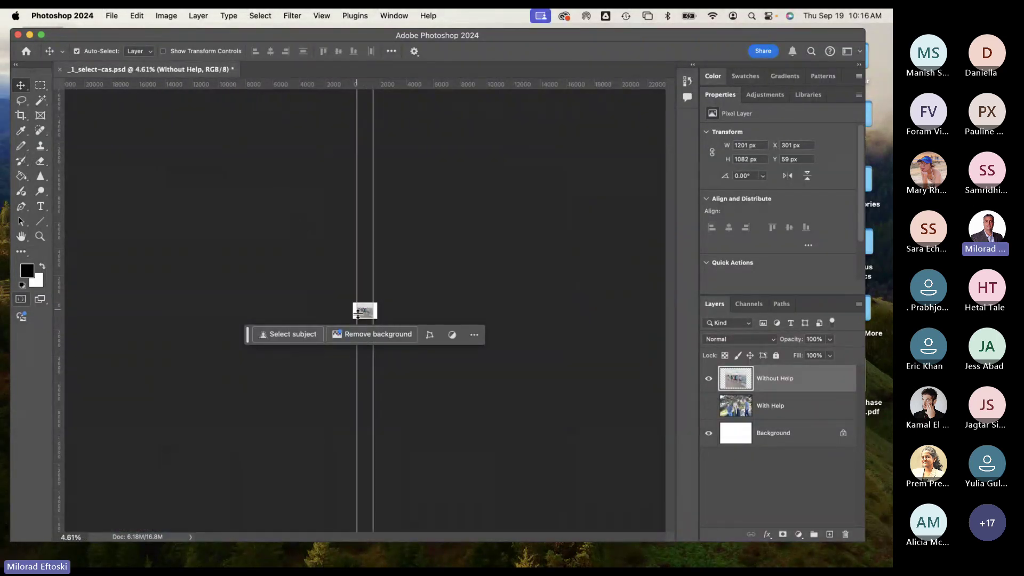
pyautogui.scroll(15, 356, 314)
pyautogui.scroll(-10, 352, 318)
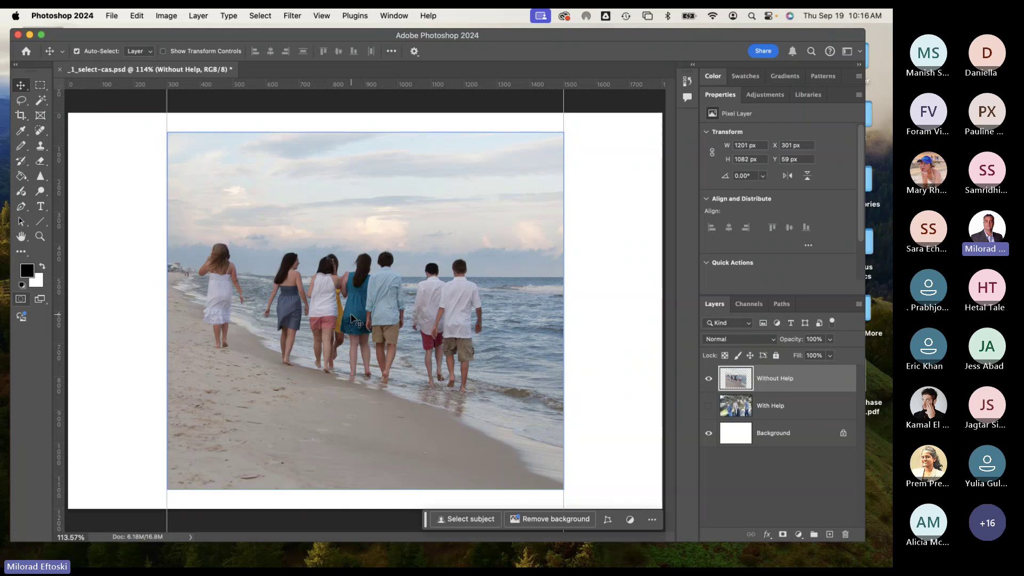
pyautogui.scroll(5, 232, 303)
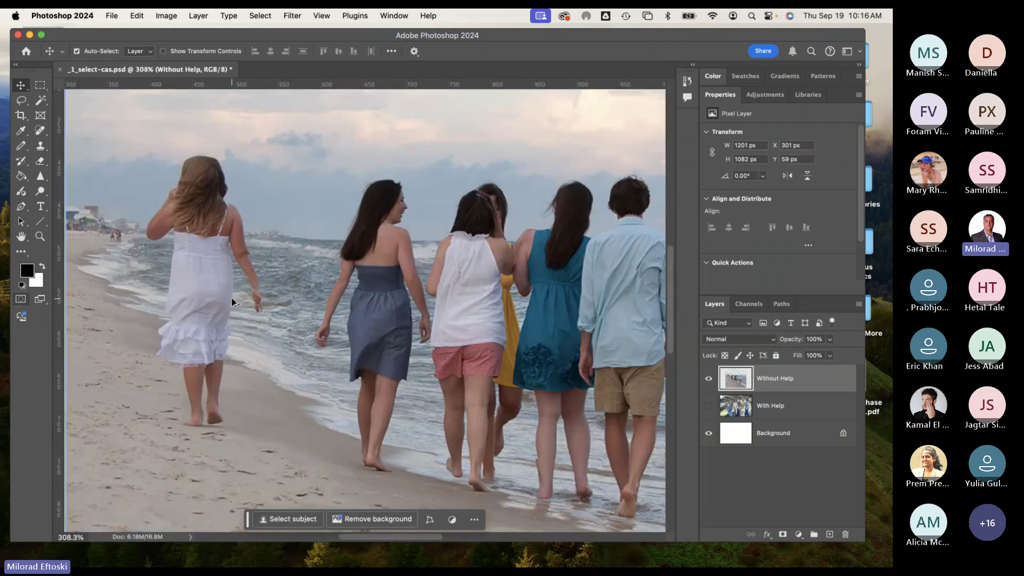
pyautogui.scroll(2, 297, 292)
pyautogui.scroll(-10, 286, 297)
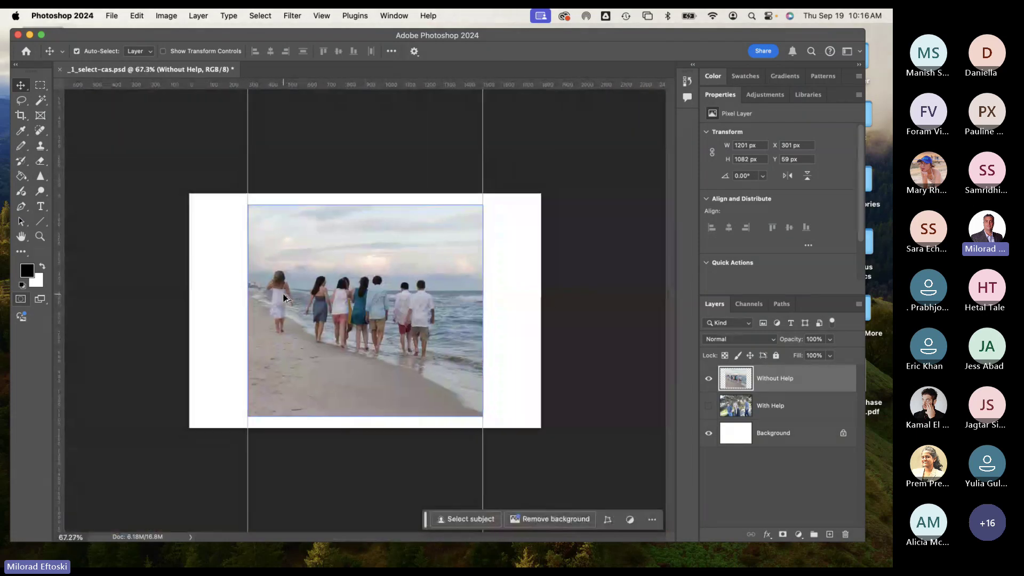
pyautogui.scroll(3, 284, 297)
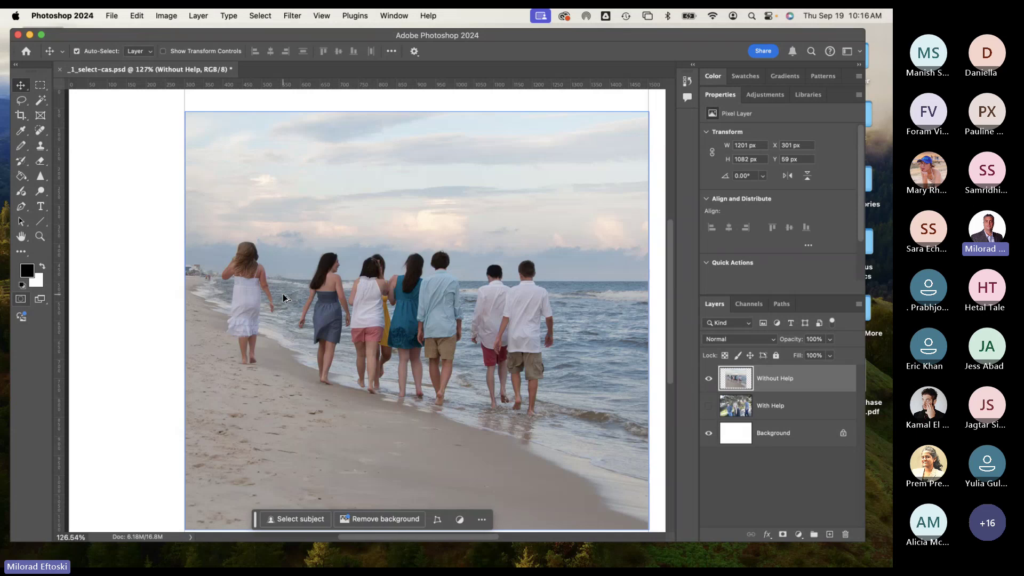
pyautogui.scroll(-5, 285, 297)
pyautogui.scroll(2, 284, 297)
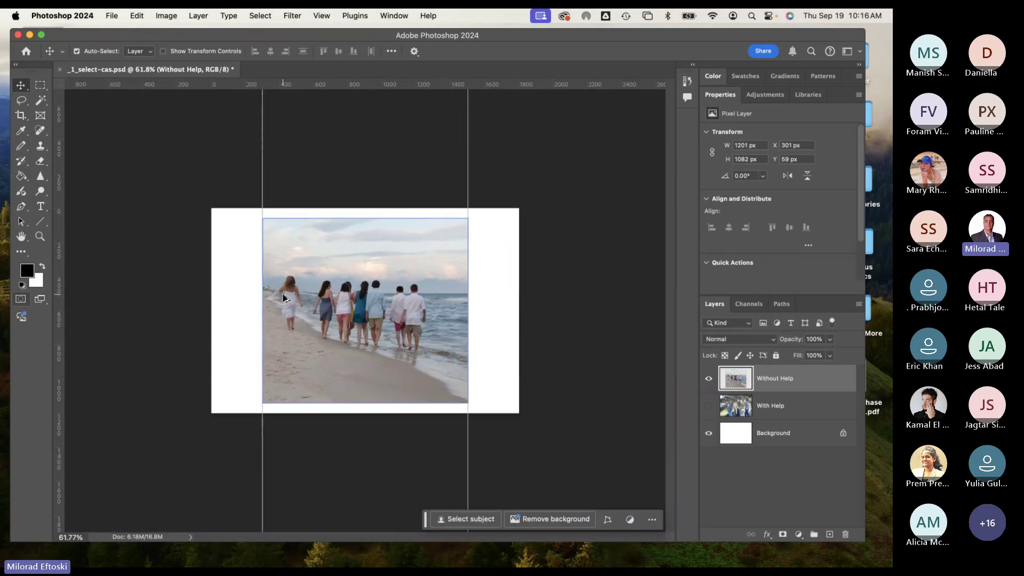
pyautogui.scroll(3, 284, 297)
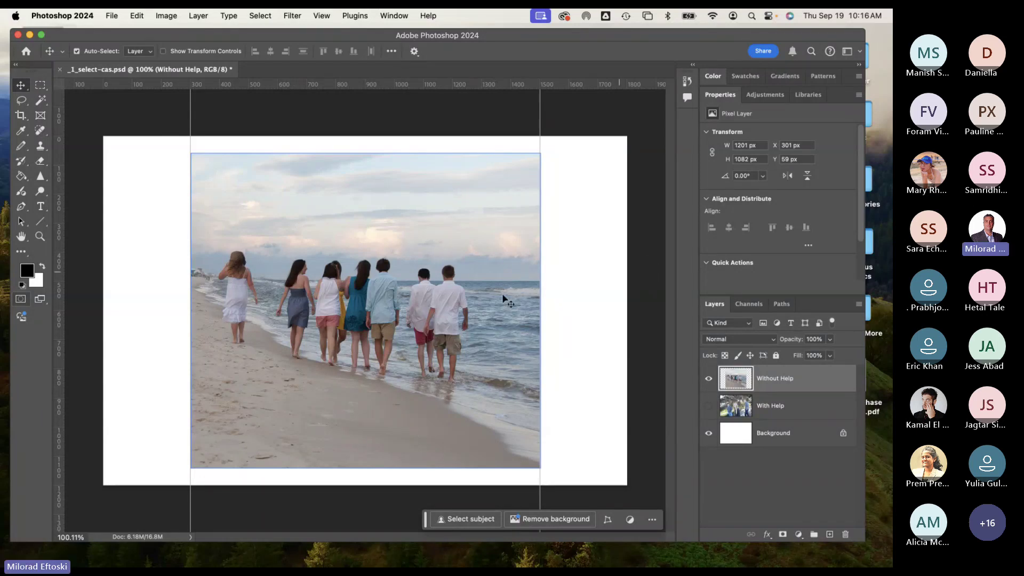
# Step: Hide the Without Help beach layer and show the With Help tree photo
pyautogui.click(709, 379)
pyautogui.click(721, 411)
pyautogui.click(708, 406)
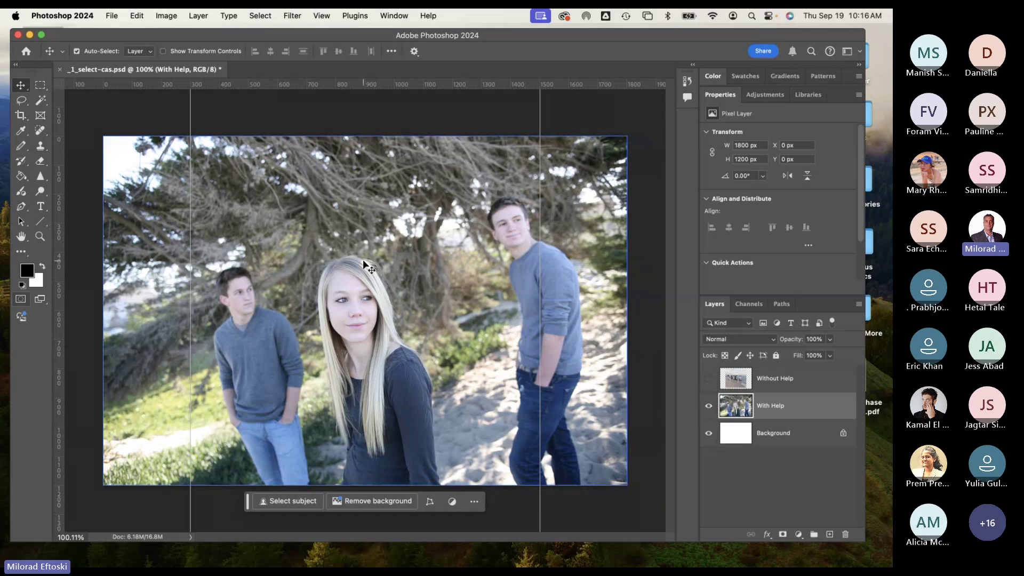
# Step: Content-aware scale the tree photo inward so both edges meet the guides, squeezing the three people
pyautogui.click(136, 16)
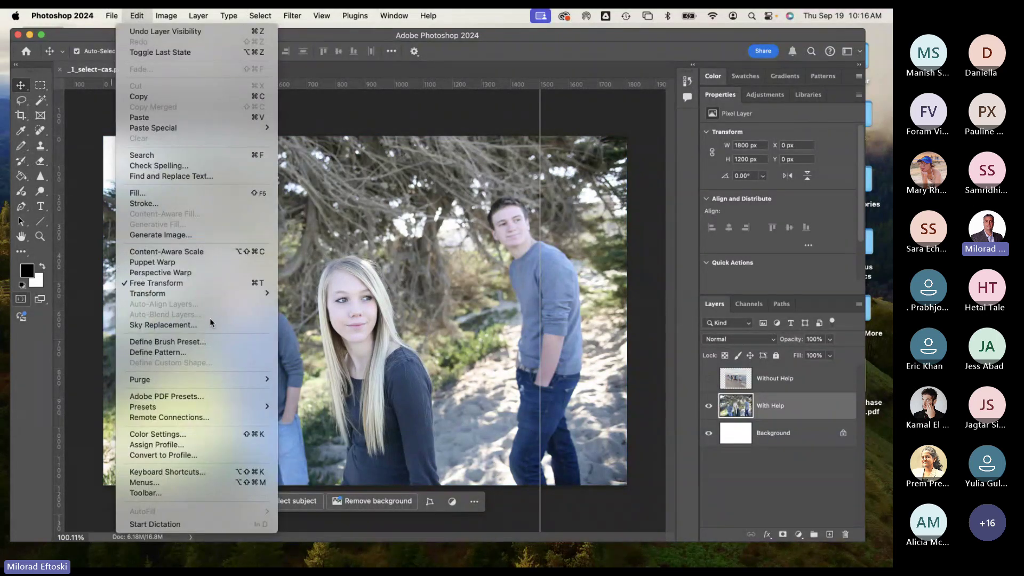
pyautogui.click(180, 251)
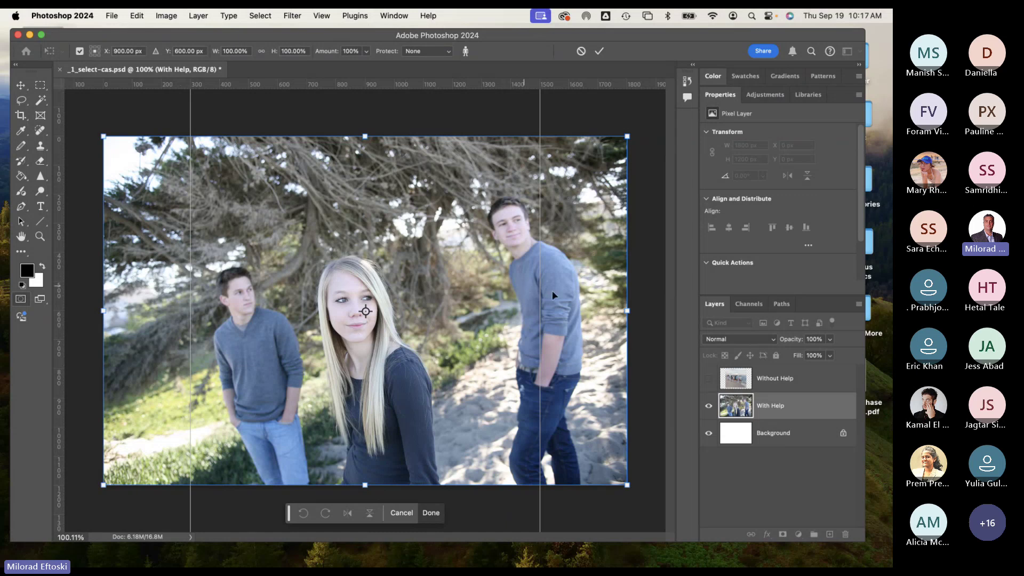
pyautogui.moveTo(628, 311); pyautogui.dragTo(540, 309)
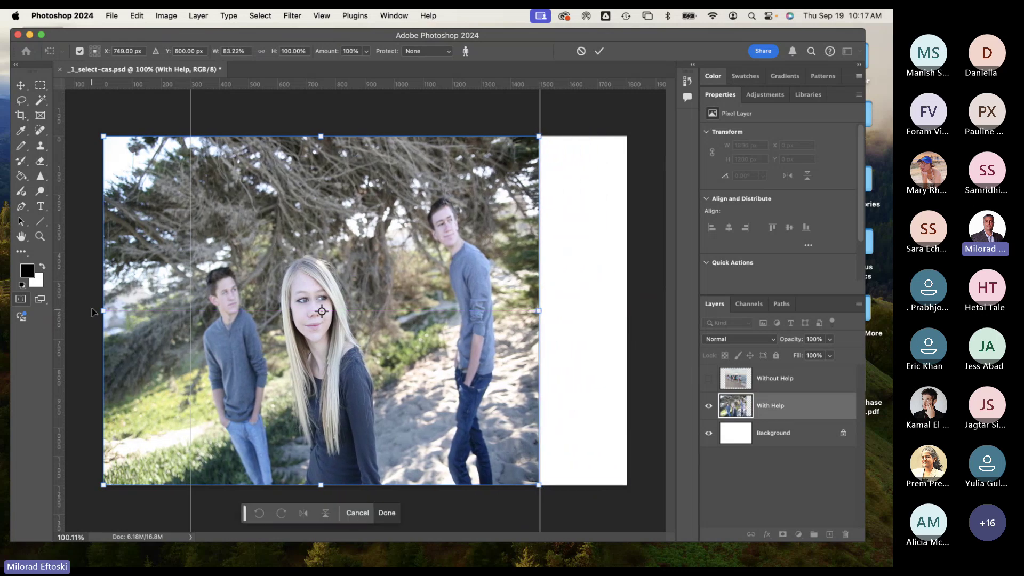
pyautogui.moveTo(104, 311); pyautogui.dragTo(188, 311)
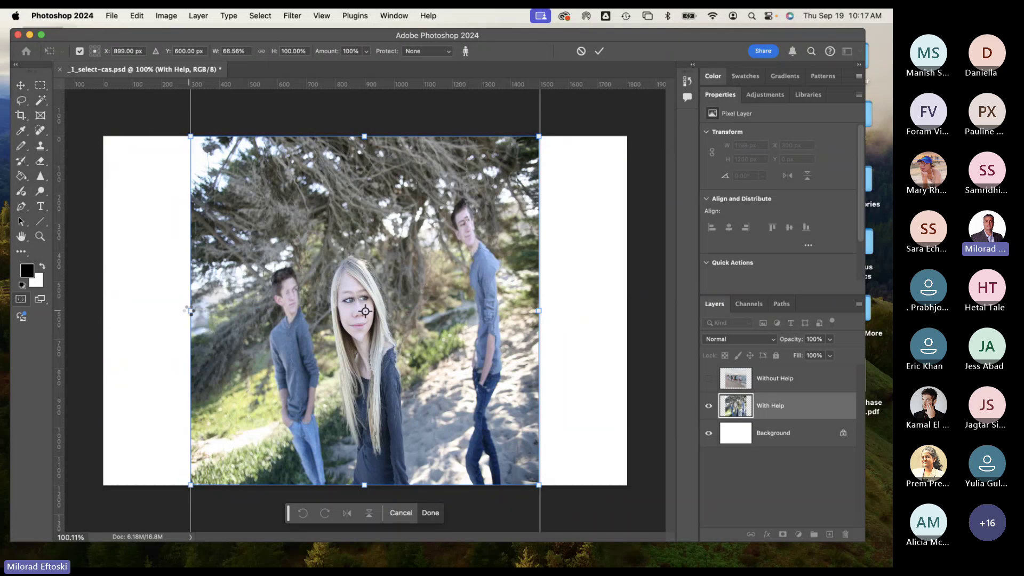
pyautogui.press('Return')
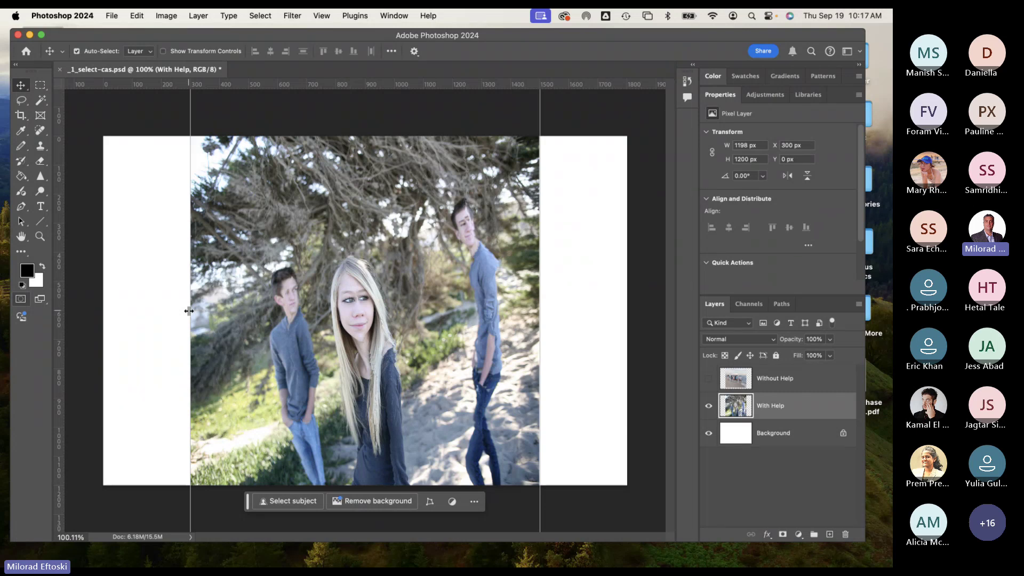
# Step: Undo the scale to restore the full 1800 px photo and switch to the Brush Tool
pyautogui.press('super+z')
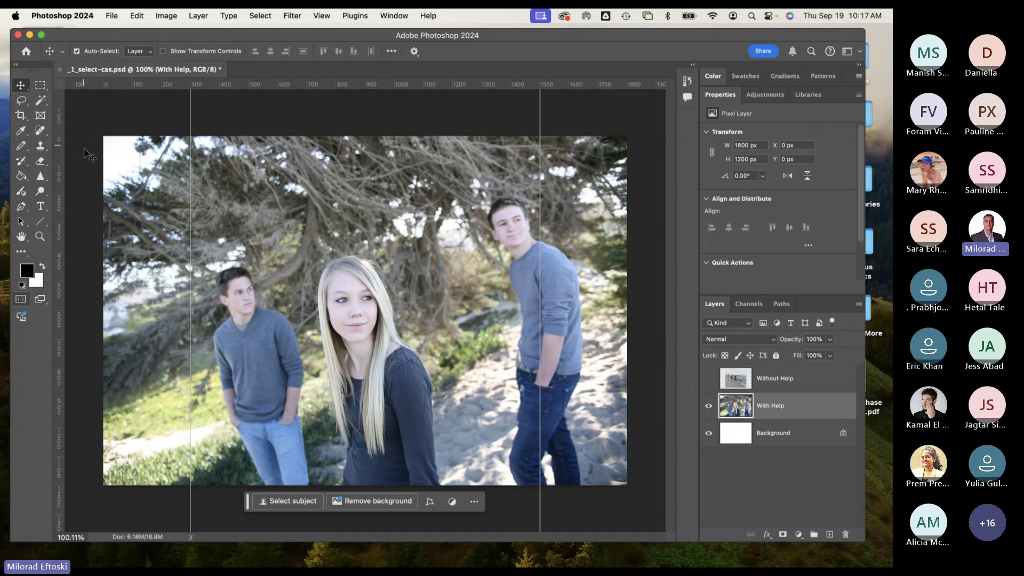
pyautogui.click(21, 145)
pyautogui.rightClick(20, 146)
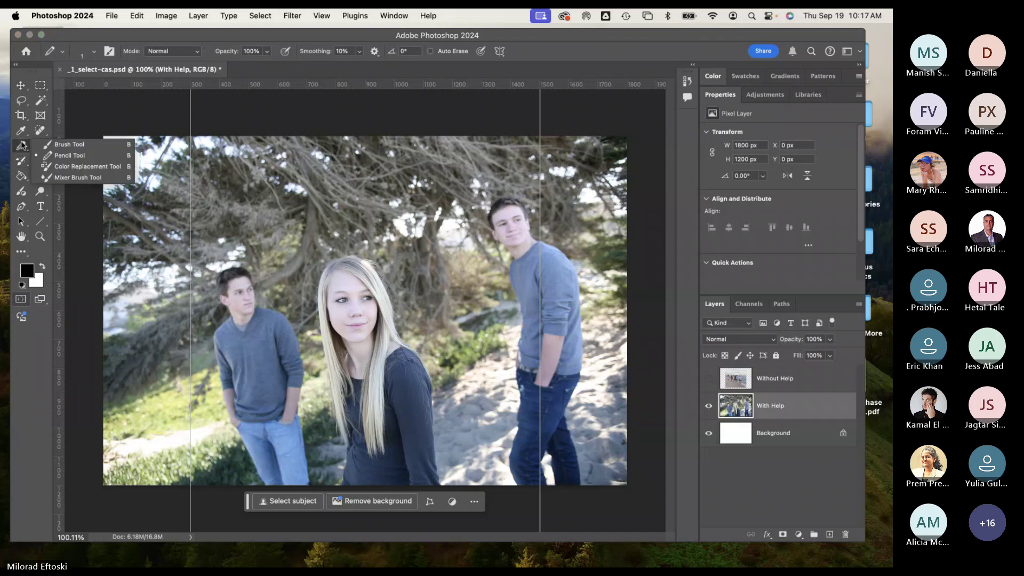
pyautogui.click(65, 145)
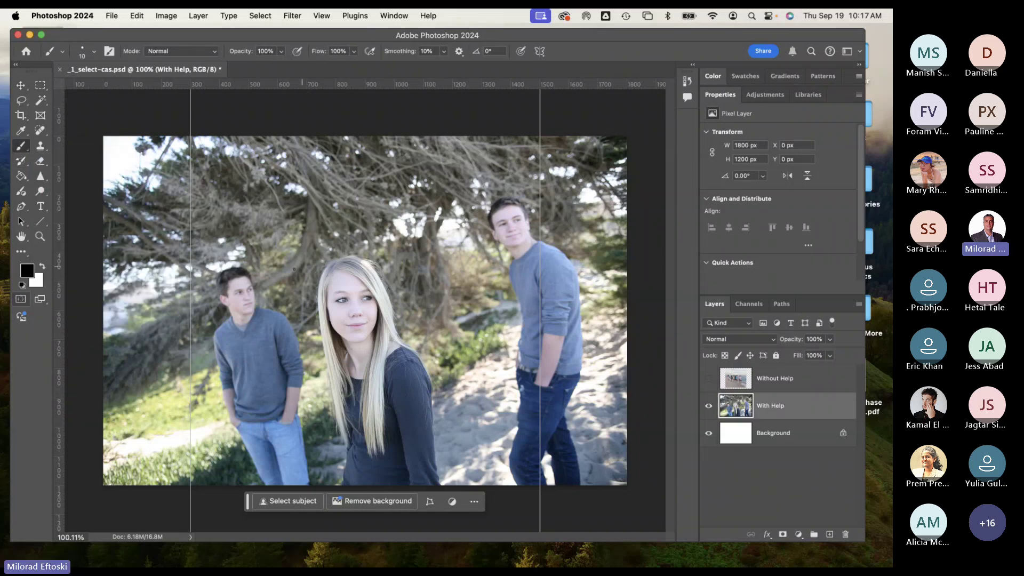
# Step: Set the brush size to 70 and undo a test stroke over the left boy
pyautogui.press(']')
pyautogui.press(']')
pyautogui.press(']')
pyautogui.press(']')
pyautogui.press(']')
pyautogui.press(']')
pyautogui.press(']')
pyautogui.press(']')
pyautogui.press(']')
pyautogui.press('[')
pyautogui.press('[')
pyautogui.press('[')
pyautogui.moveTo(227, 274)
pyautogui.mouseDown()
pyautogui.moveTo(243, 296)
pyautogui.moveTo(237, 338)
pyautogui.moveTo(218, 363)
pyautogui.moveTo(260, 361)
pyautogui.mouseUp()
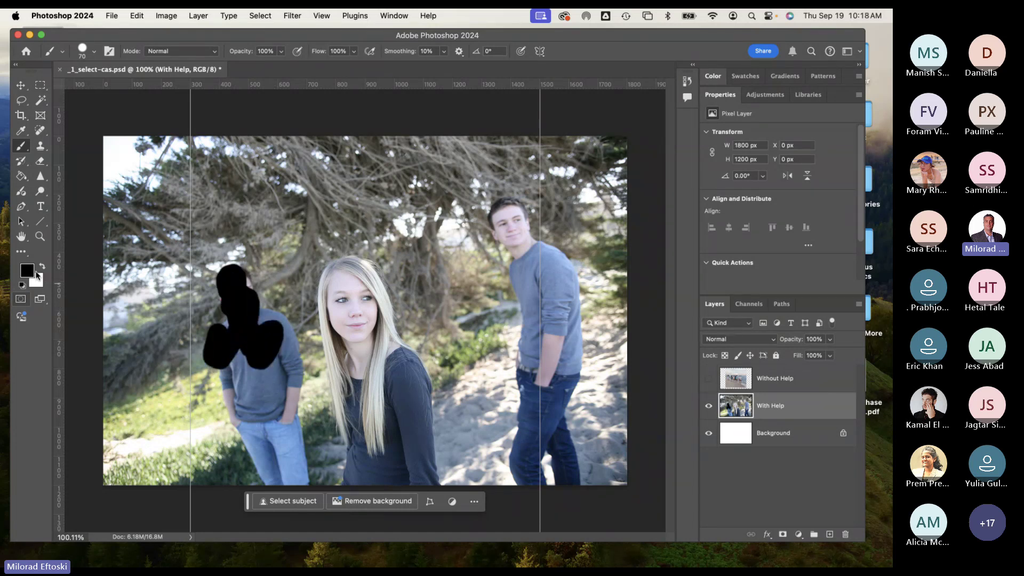
pyautogui.press('super+z')
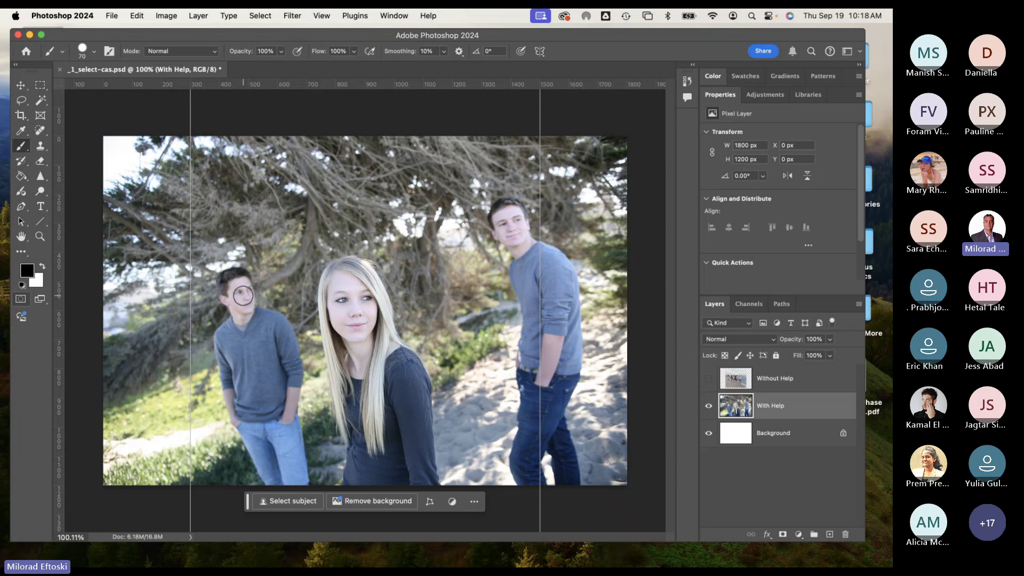
# Step: Toggle Quick Mask mode on and off, leaving it switched on
pyautogui.press('q')
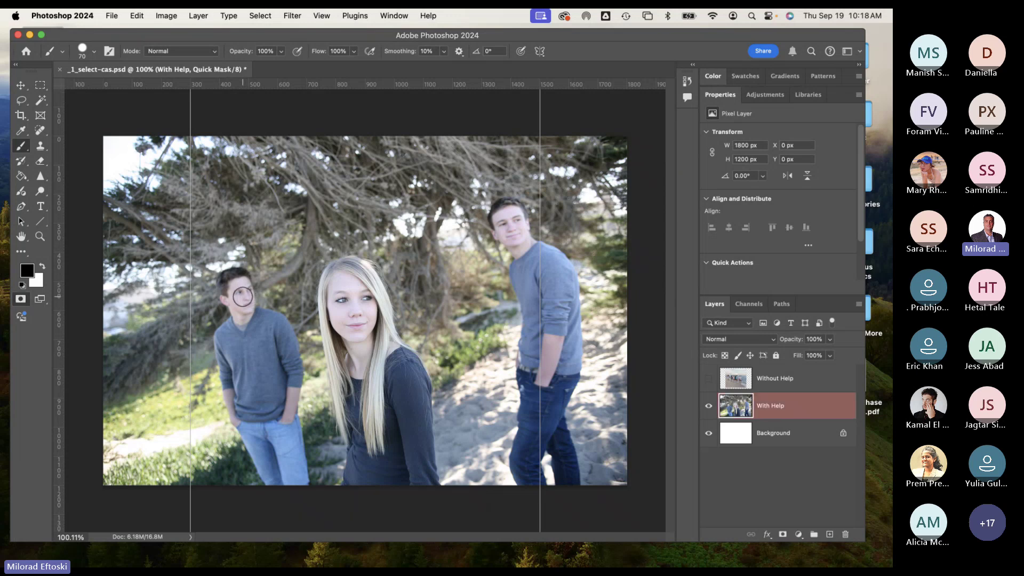
pyautogui.press('q')
pyautogui.press('q')
pyautogui.press('q')
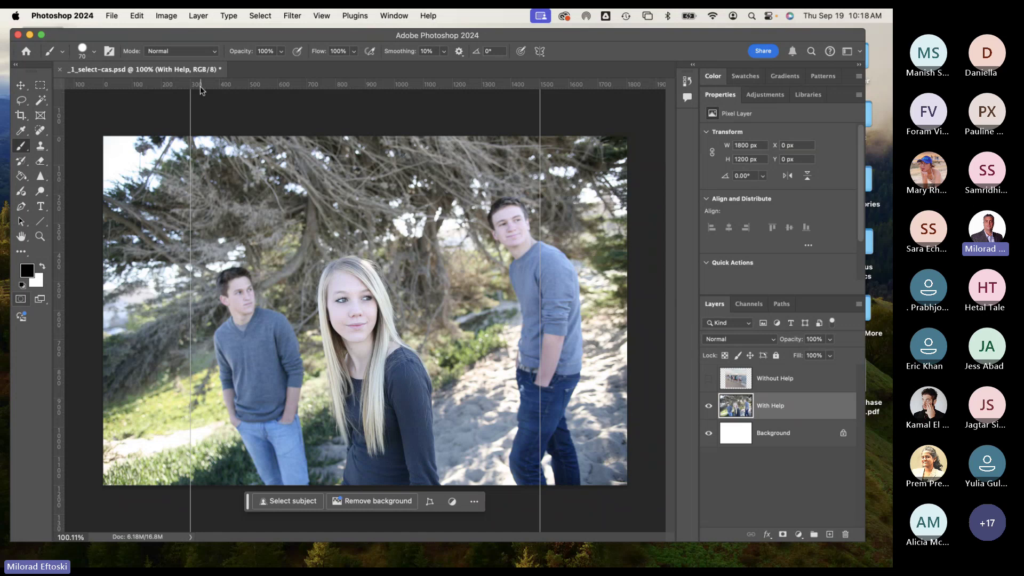
pyautogui.press('q')
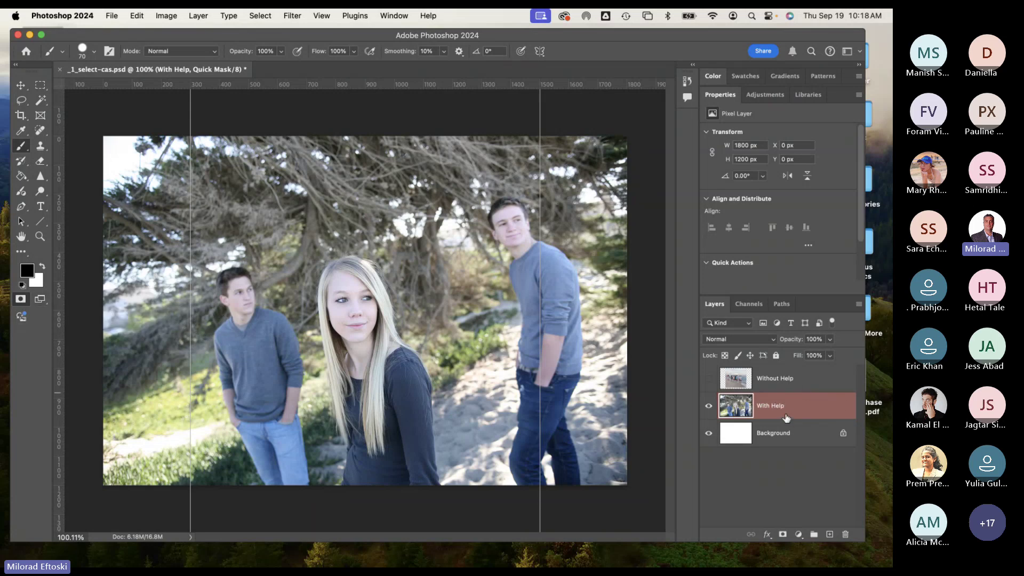
pyautogui.press('q')
pyautogui.press('q')
pyautogui.press('q')
pyautogui.press('q')
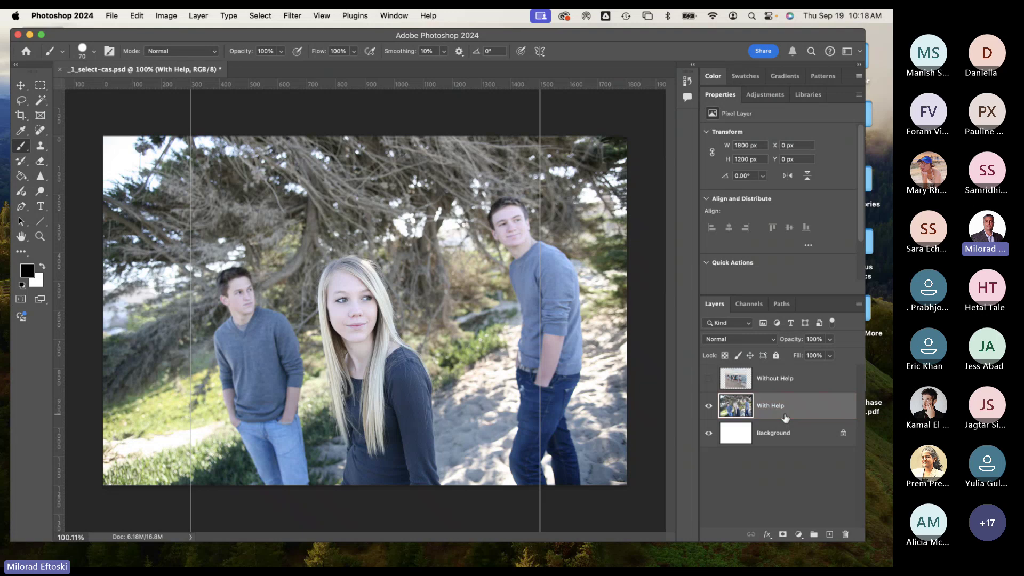
pyautogui.press('q')
pyautogui.press('q')
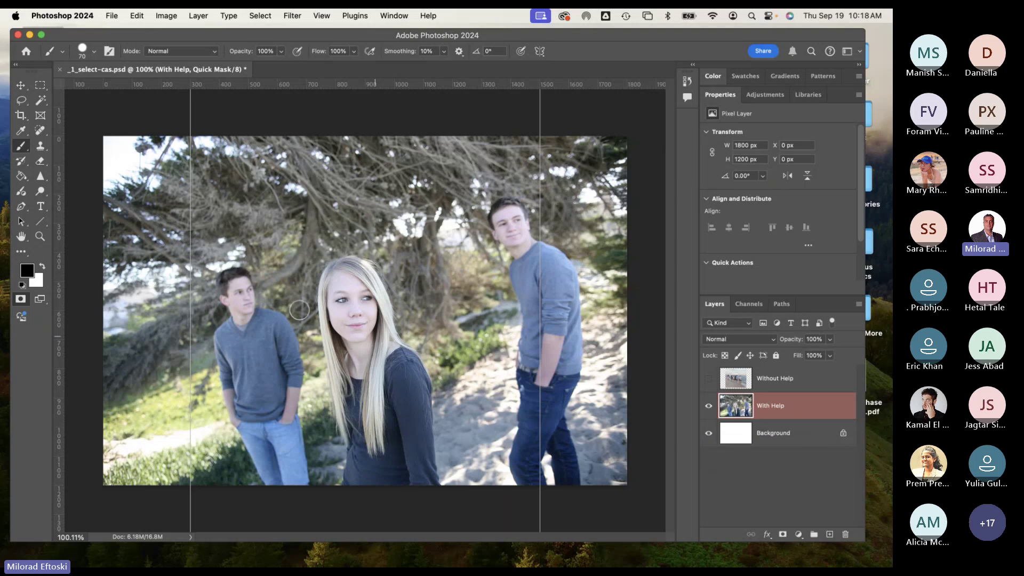
# Step: Paint over the left boy, the girl and the right boy, then exit Quick Mask for a selection
pyautogui.moveTo(241, 308)
pyautogui.mouseDown()
pyautogui.moveTo(231, 280)
pyautogui.moveTo(279, 330)
pyautogui.moveTo(279, 362)
pyautogui.moveTo(264, 331)
pyautogui.moveTo(232, 355)
pyautogui.moveTo(230, 329)
pyautogui.moveTo(222, 348)
pyautogui.moveTo(243, 410)
pyautogui.moveTo(239, 342)
pyautogui.moveTo(247, 362)
pyautogui.moveTo(269, 351)
pyautogui.moveTo(260, 426)
pyautogui.moveTo(273, 362)
pyautogui.moveTo(280, 374)
pyautogui.moveTo(253, 321)
pyautogui.moveTo(239, 325)
pyautogui.moveTo(275, 398)
pyautogui.moveTo(277, 441)
pyautogui.moveTo(282, 419)
pyautogui.moveTo(301, 451)
pyautogui.mouseUp()
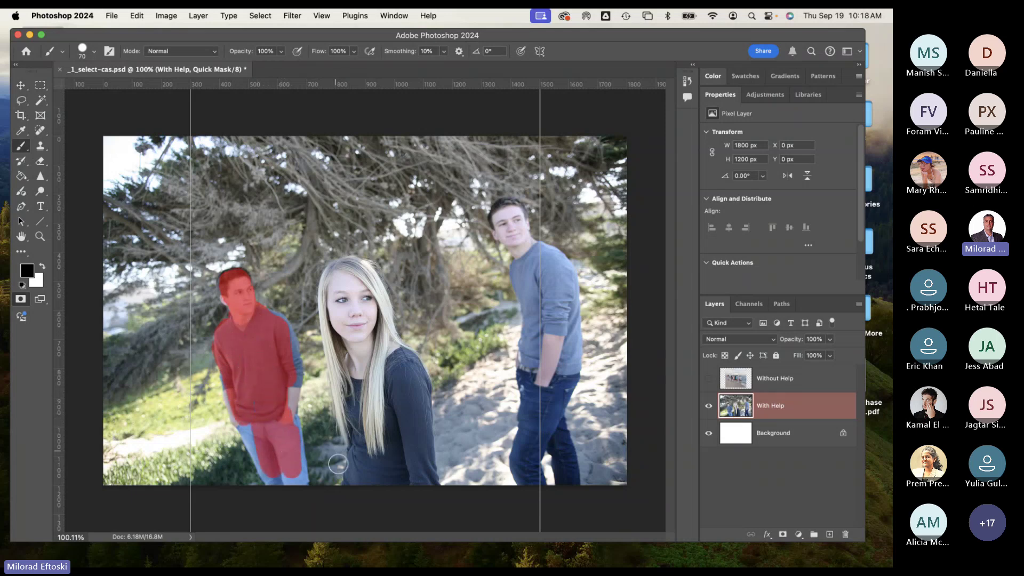
pyautogui.moveTo(362, 478)
pyautogui.mouseDown()
pyautogui.moveTo(349, 277)
pyautogui.moveTo(405, 463)
pyautogui.mouseUp()
pyautogui.moveTo(529, 456)
pyautogui.mouseDown()
pyautogui.moveTo(535, 306)
pyautogui.moveTo(521, 237)
pyautogui.moveTo(558, 370)
pyautogui.moveTo(558, 337)
pyautogui.mouseUp()
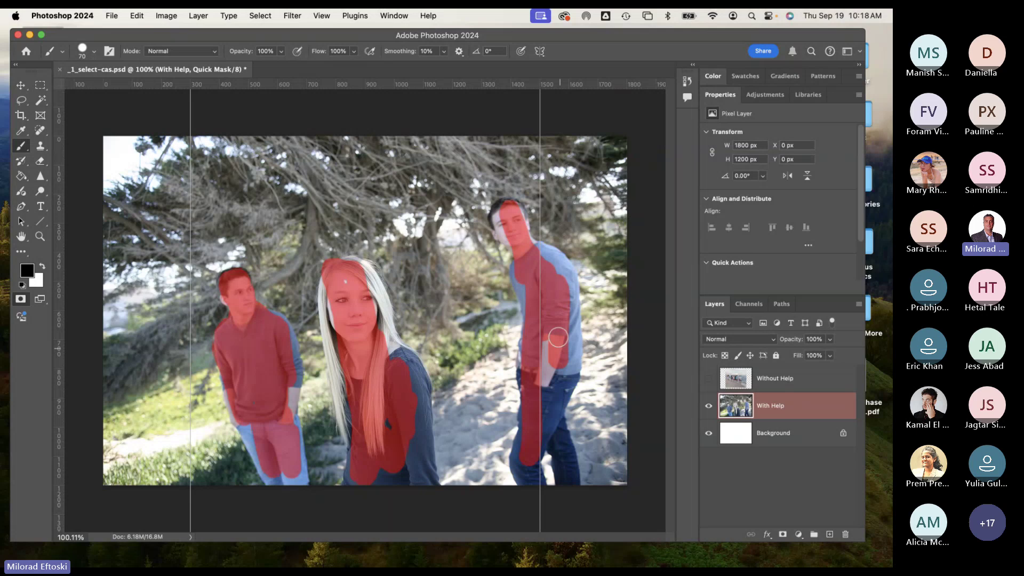
pyautogui.press('q')
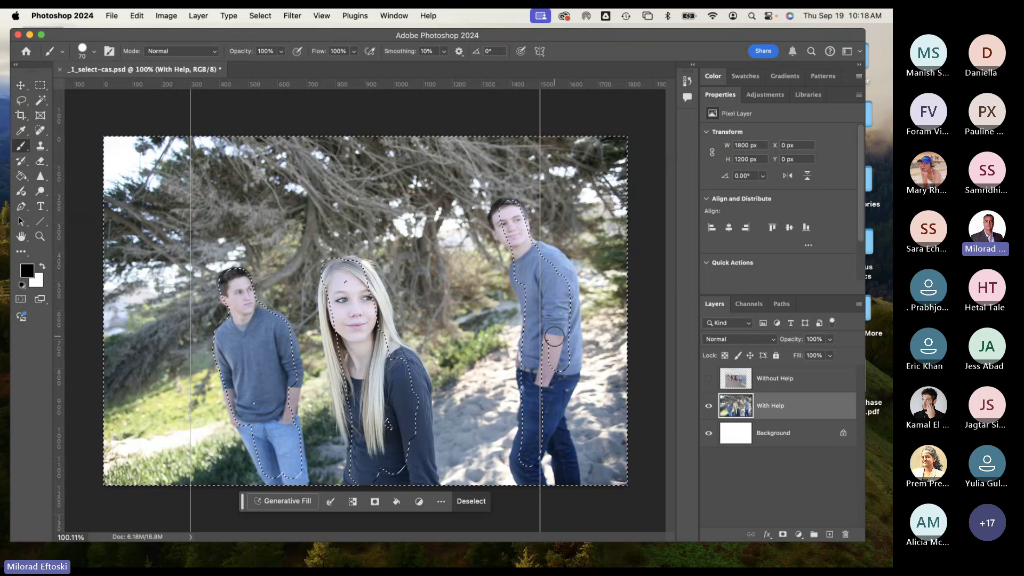
# Step: Invert to the three people, save the selection as channel 'Scale', deselect, and view that channel
pyautogui.click(262, 17)
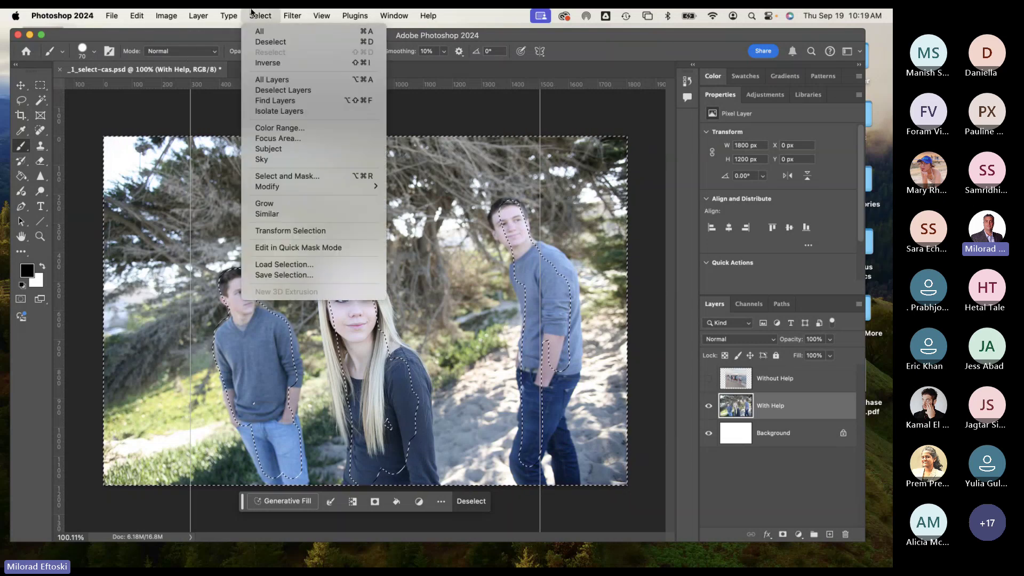
pyautogui.click(272, 62)
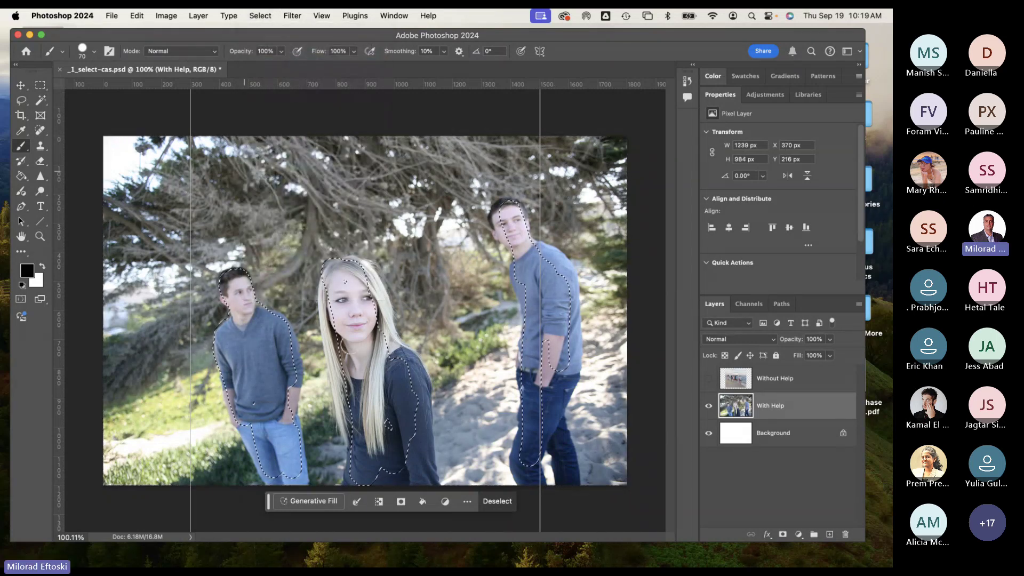
pyautogui.click(259, 16)
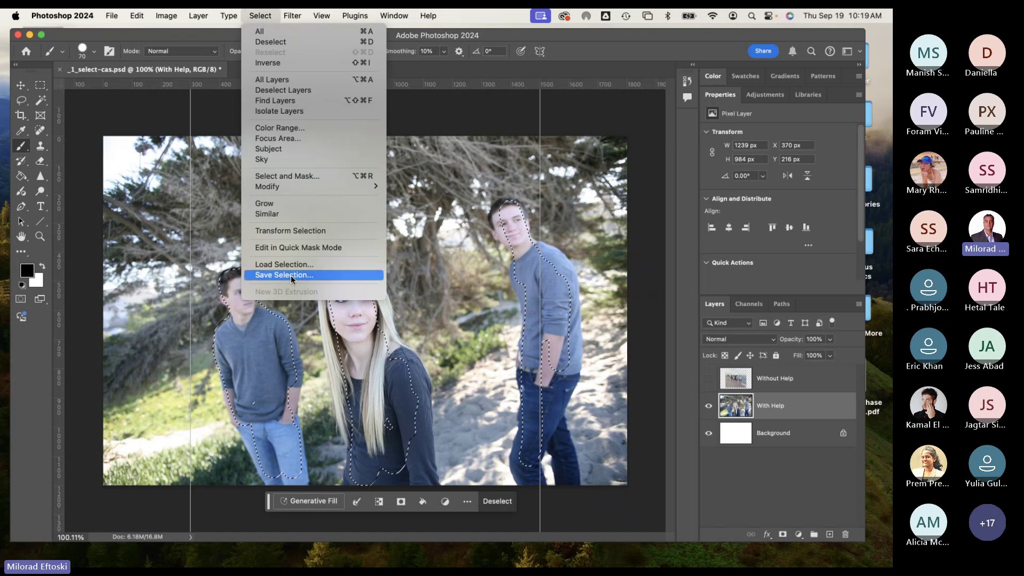
pyautogui.click(419, 111)
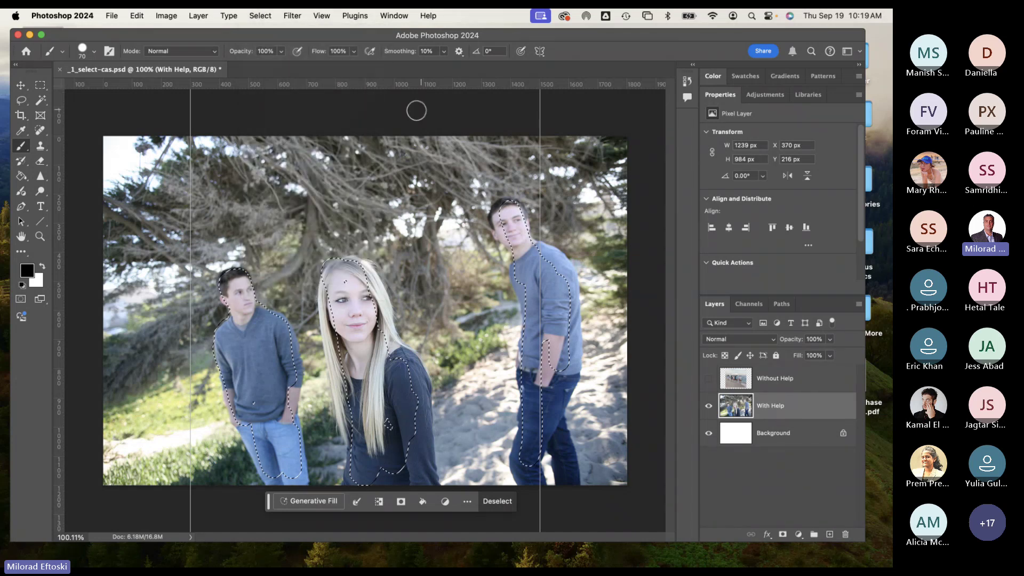
pyautogui.press('super+d')
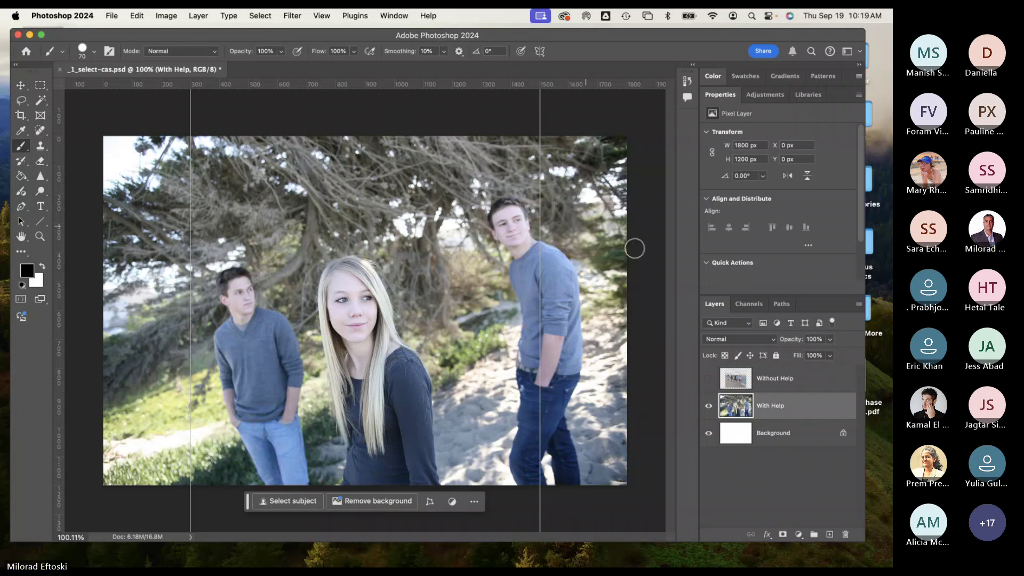
pyautogui.click(749, 304)
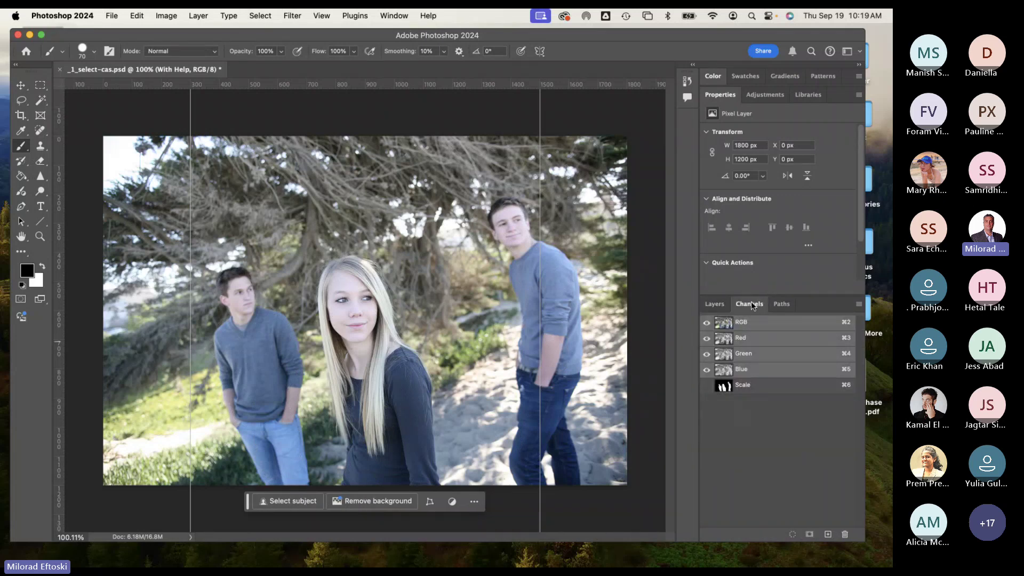
pyautogui.click(765, 387)
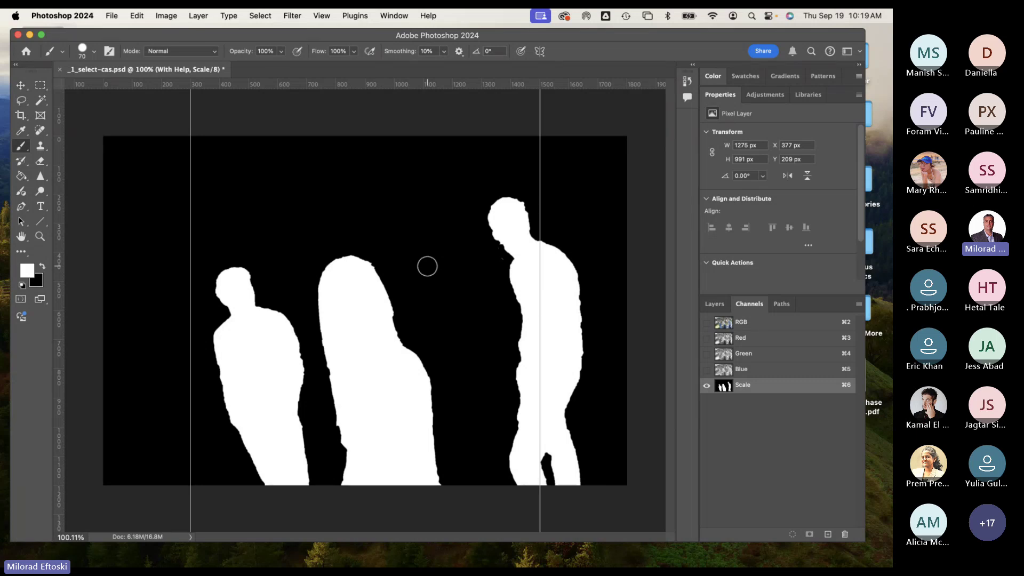
# Step: Switch between the Layers and Channels panels and select the RGB composite
pyautogui.click(715, 304)
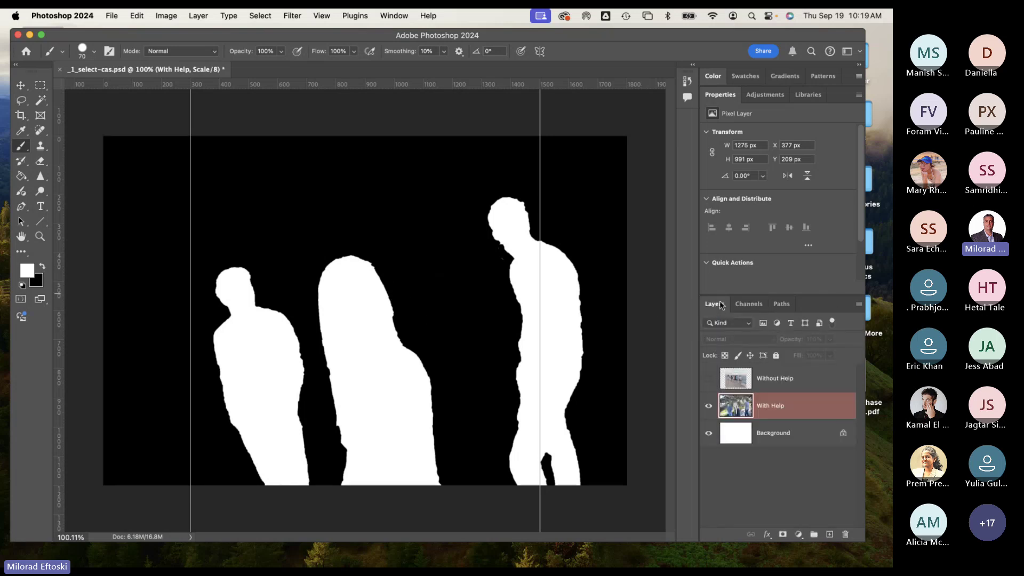
pyautogui.click(748, 304)
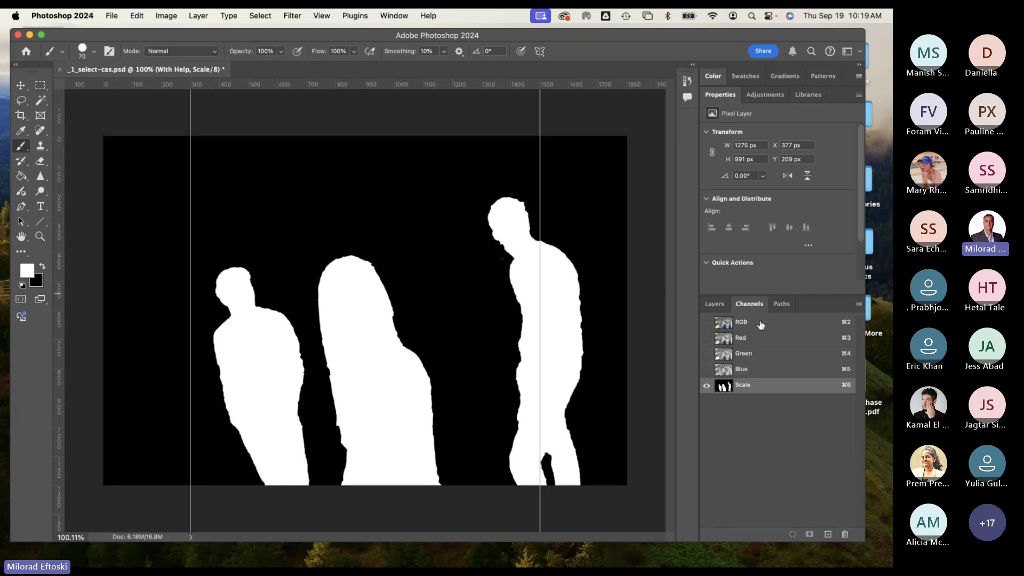
pyautogui.click(747, 323)
pyautogui.click(715, 305)
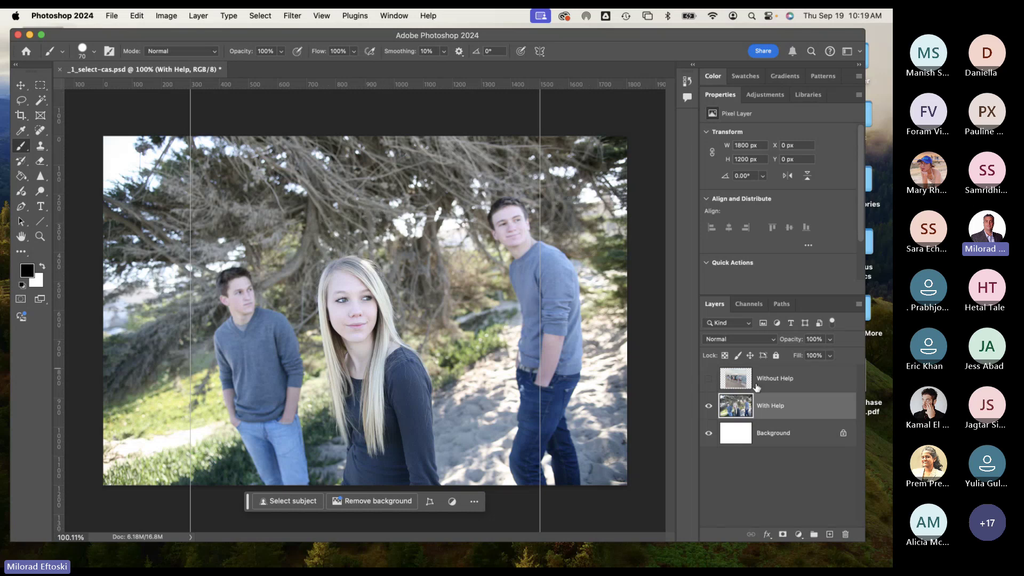
# Step: Compare the Scale mask with the RGB colour view by alternating between the two channels
pyautogui.click(749, 304)
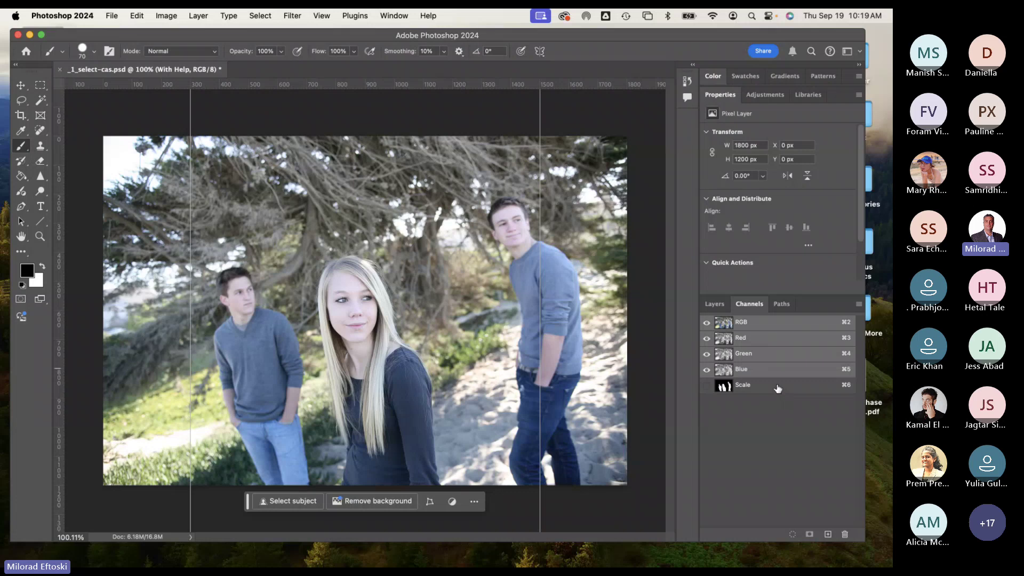
pyautogui.click(776, 388)
pyautogui.click(762, 323)
pyautogui.click(773, 387)
pyautogui.click(773, 323)
pyautogui.click(778, 385)
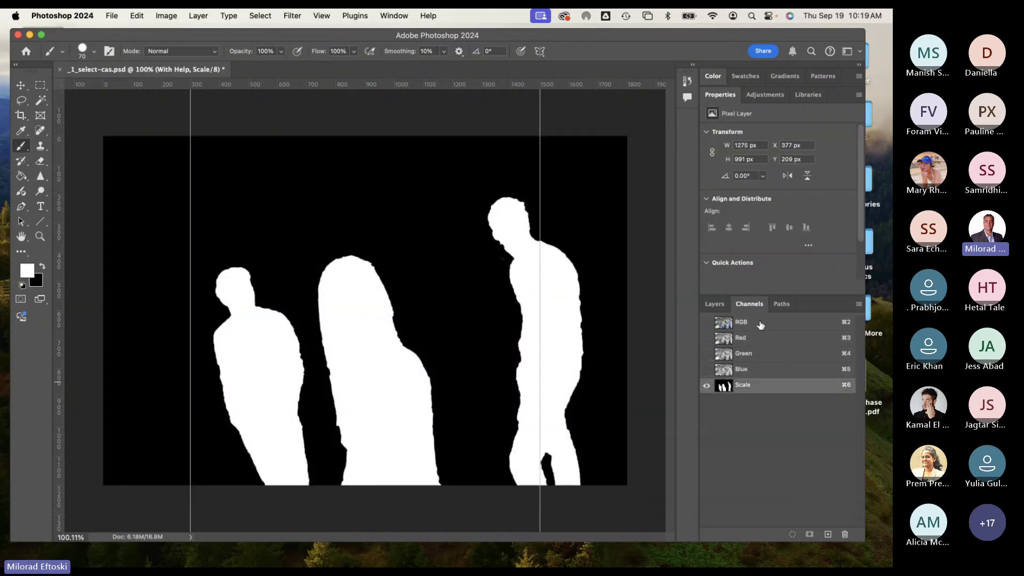
pyautogui.click(762, 323)
pyautogui.click(777, 388)
# Step: Flip between the Layers and Channels panels, finishing on Channels with the colour photo shown
pyautogui.click(715, 304)
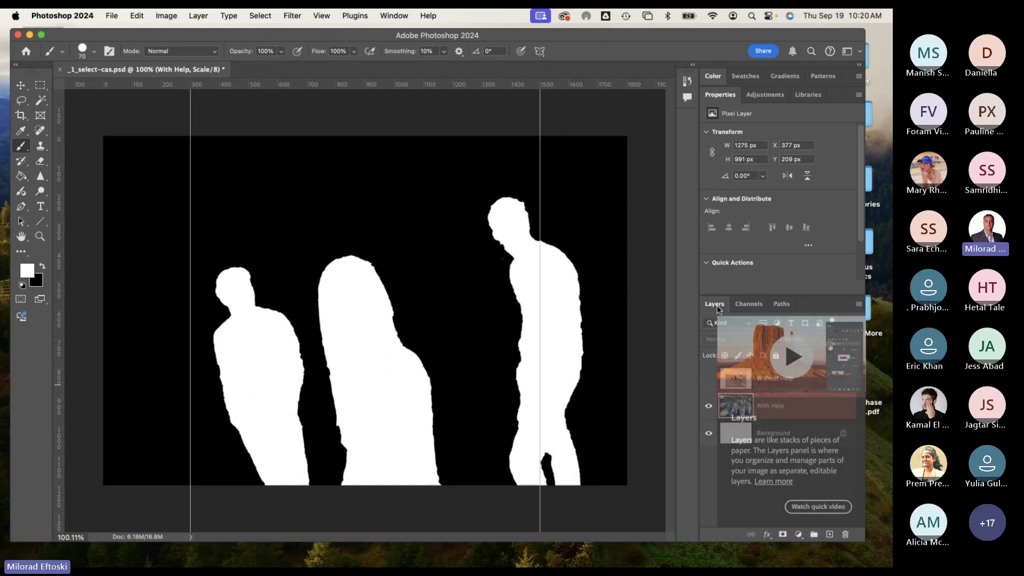
pyautogui.click(735, 306)
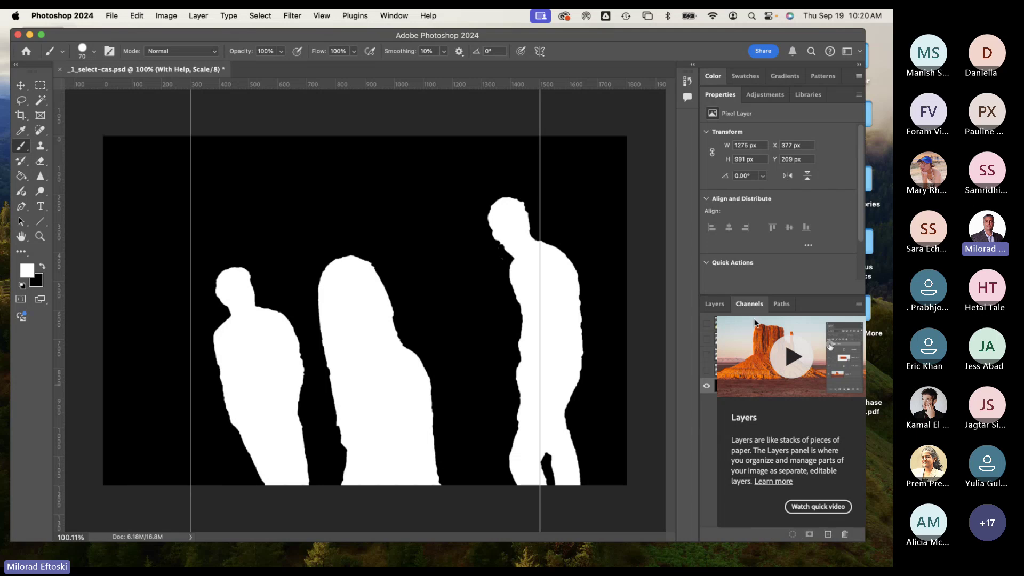
pyautogui.click(714, 304)
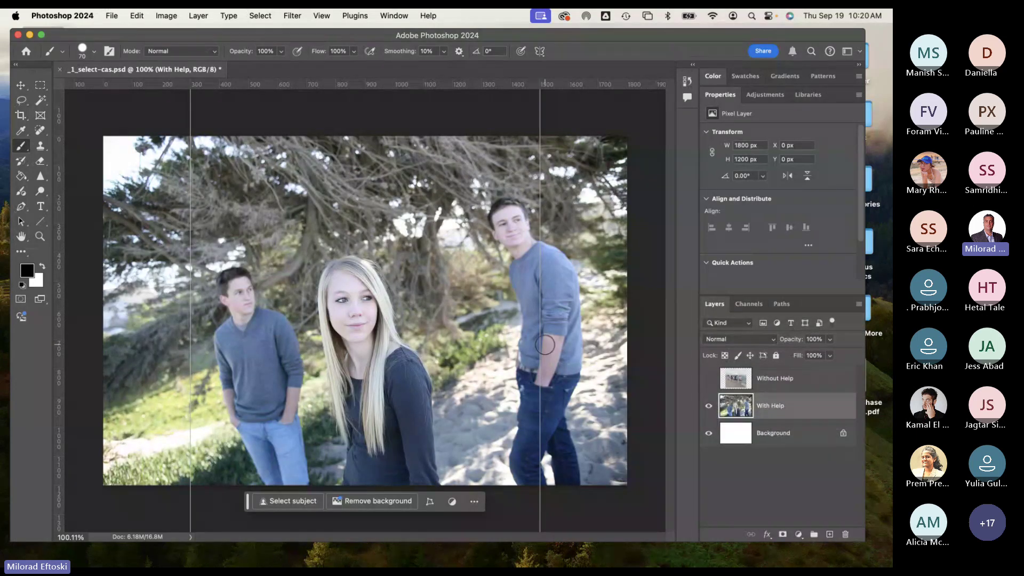
pyautogui.click(749, 303)
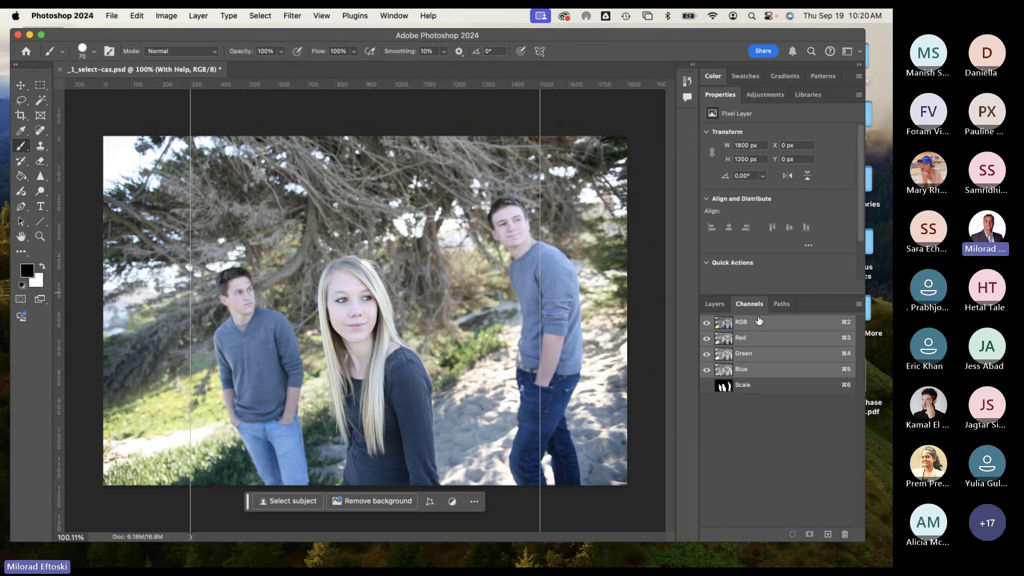
# Step: Flip between the Layers, Channels and Paths lists, then view the Scale channel alone
pyautogui.click(715, 304)
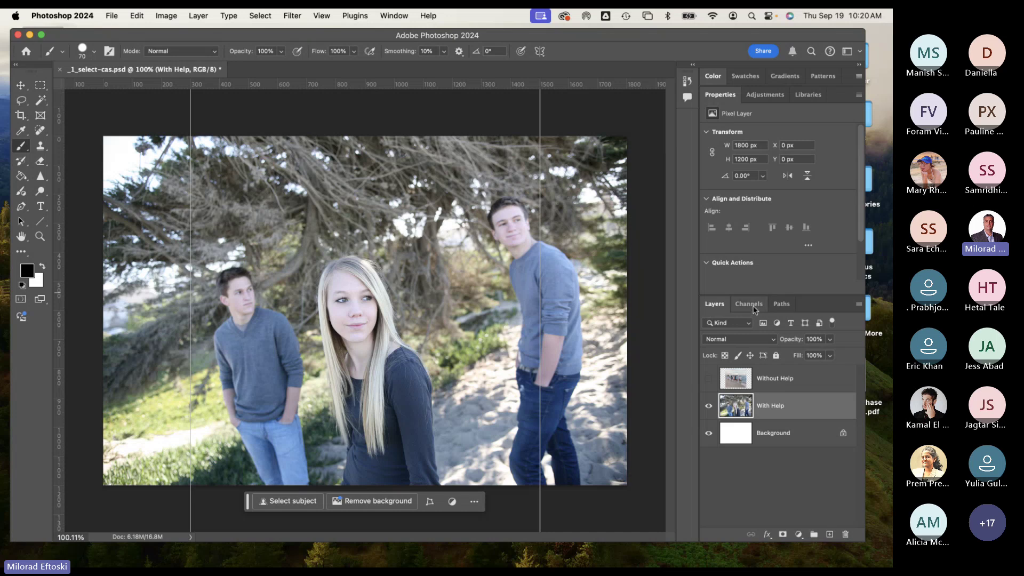
pyautogui.click(751, 305)
pyautogui.click(715, 308)
pyautogui.click(742, 304)
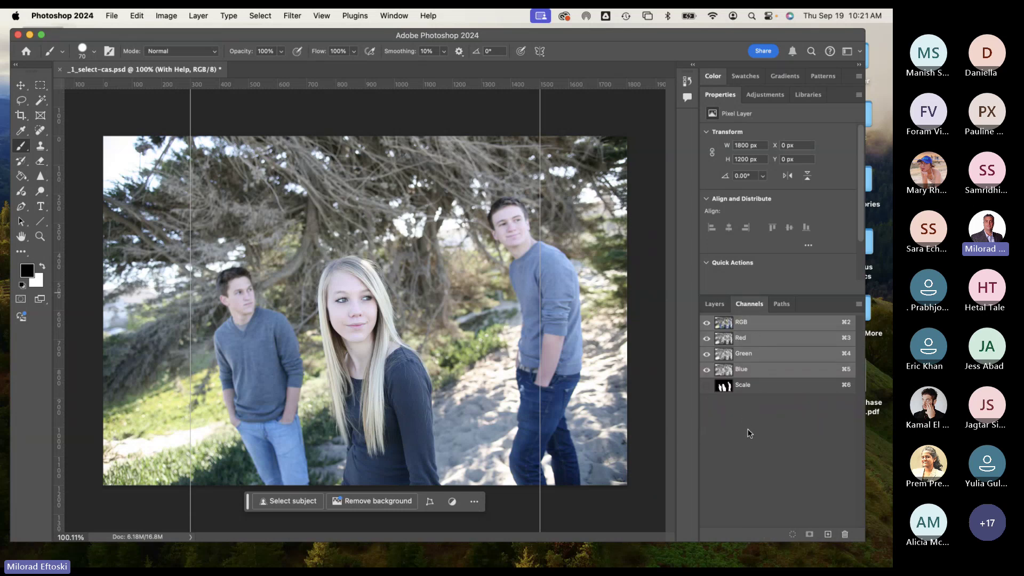
pyautogui.click(761, 390)
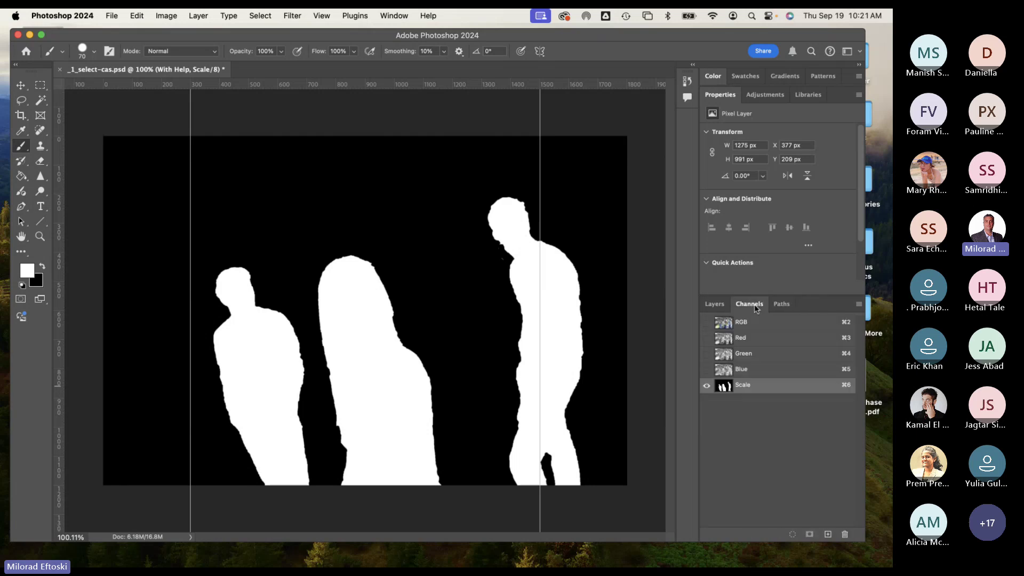
pyautogui.click(781, 304)
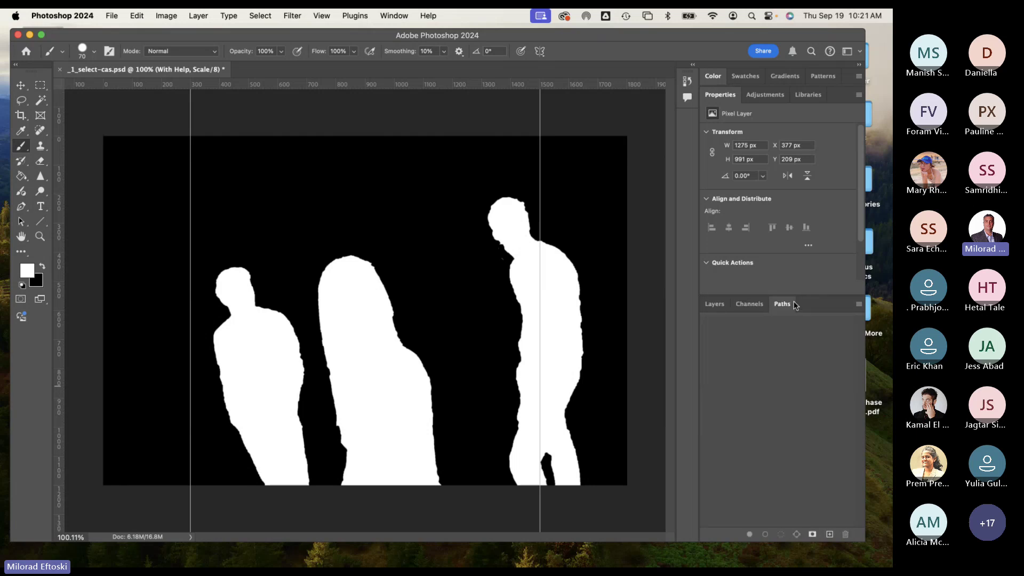
pyautogui.click(760, 308)
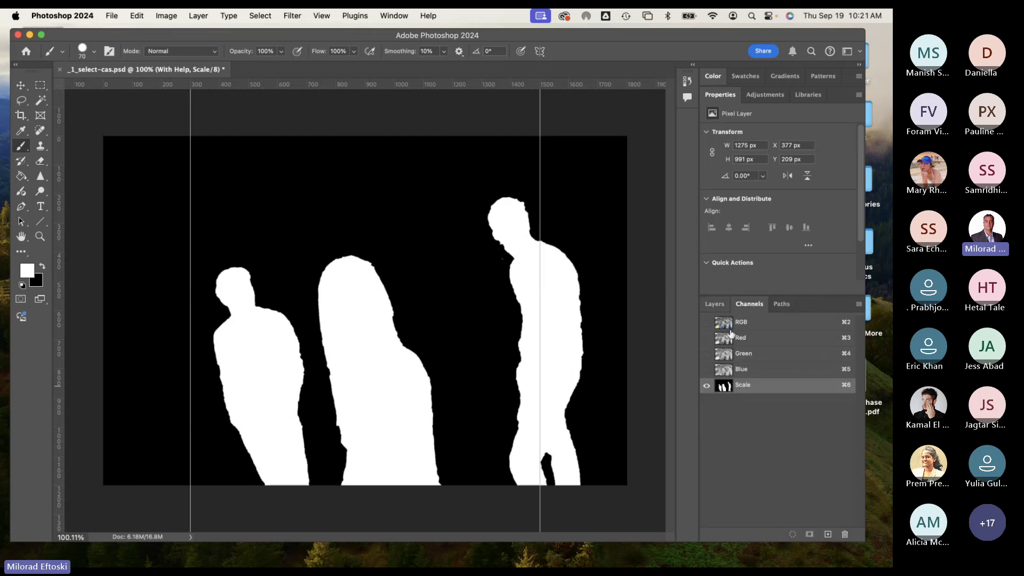
pyautogui.click(761, 322)
pyautogui.click(755, 385)
# Step: Toggle the Red, Green and Blue channels on and off over the Scale mask
pyautogui.click(707, 338)
pyautogui.click(707, 354)
pyautogui.click(707, 369)
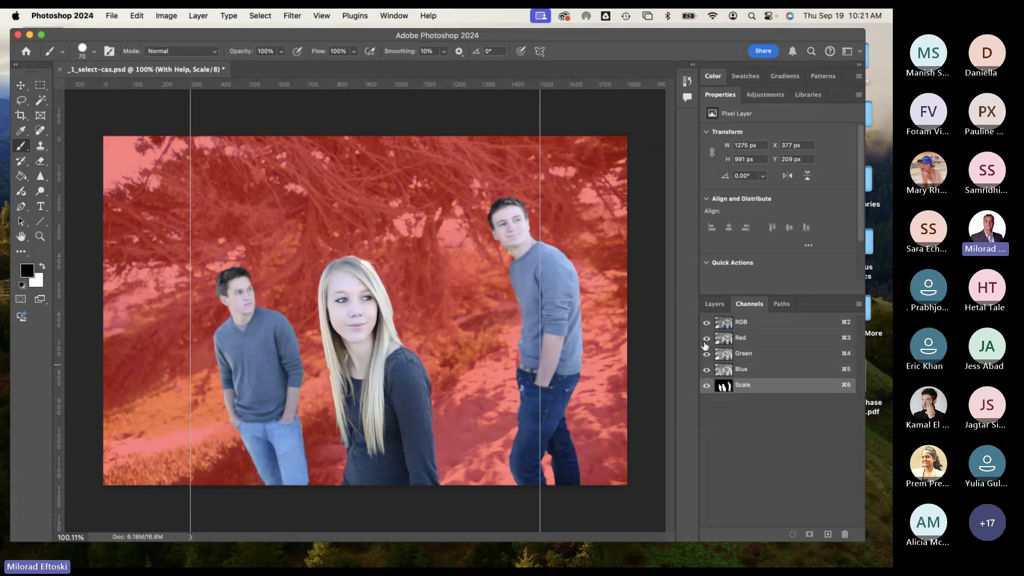
pyautogui.click(706, 369)
pyautogui.click(707, 353)
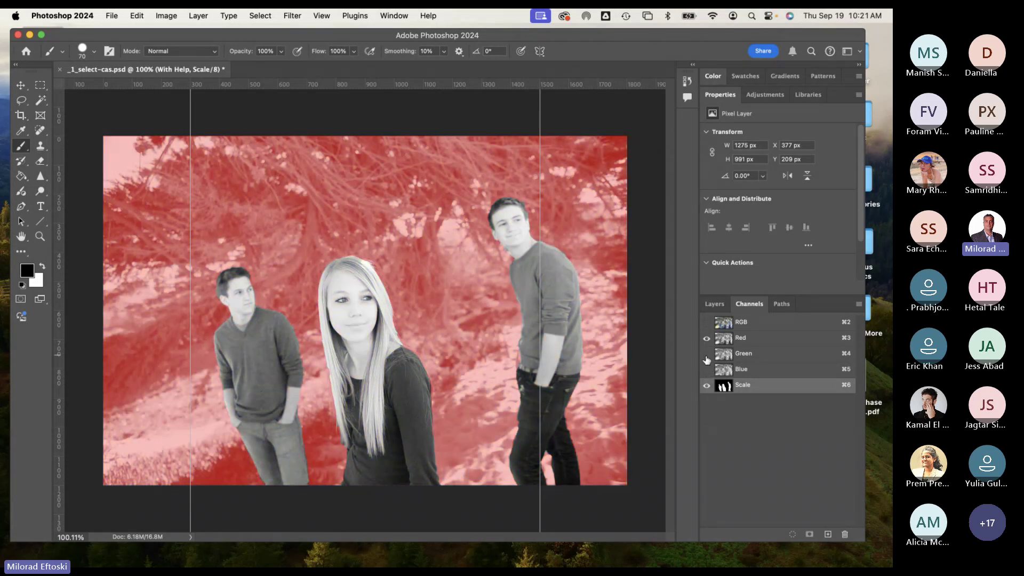
pyautogui.click(707, 354)
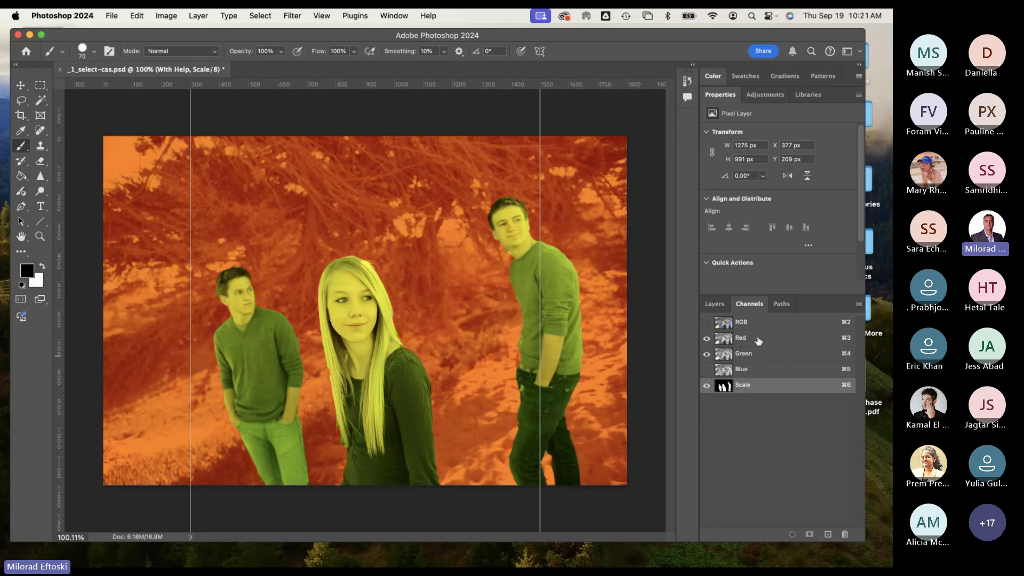
pyautogui.click(707, 353)
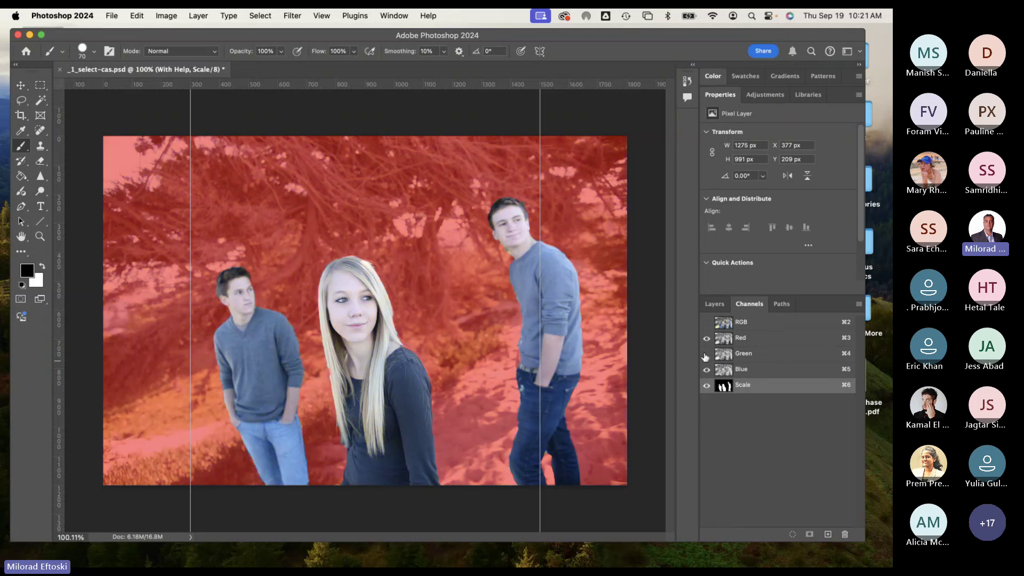
pyautogui.click(706, 369)
# Step: Alternate between the RGB composite and the Scale channel, ending on the Scale mask alone
pyautogui.click(769, 325)
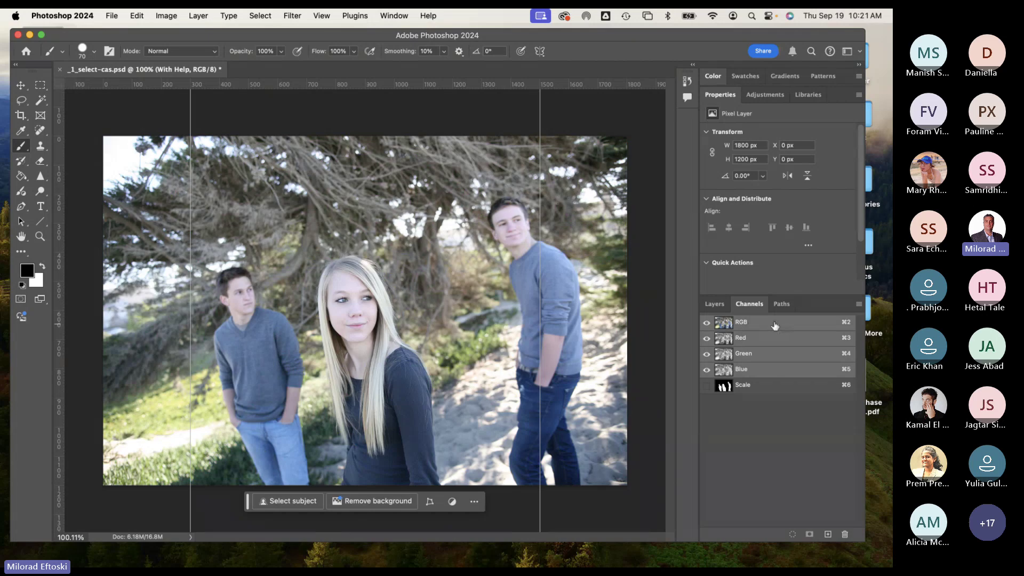
pyautogui.click(783, 386)
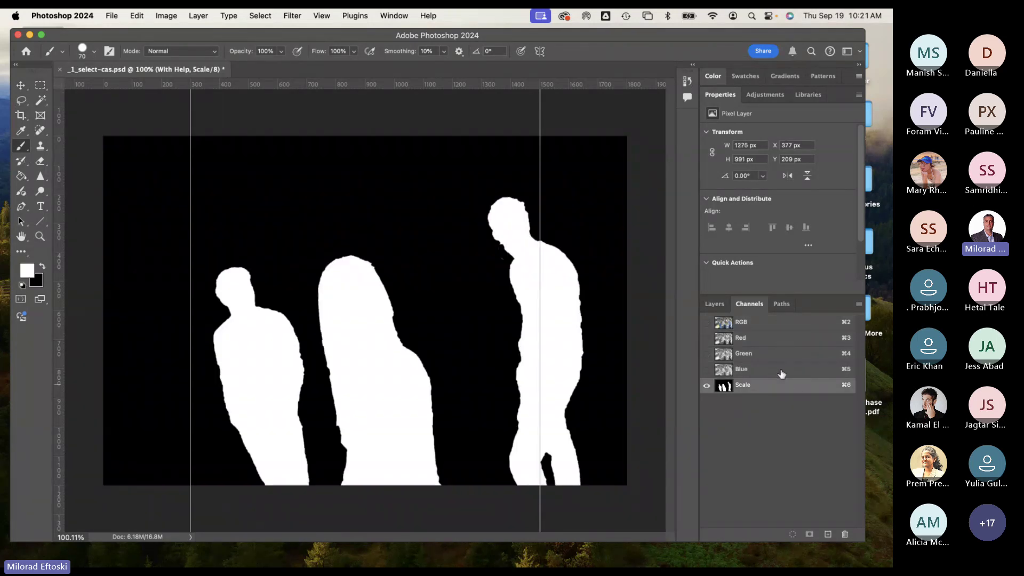
pyautogui.click(773, 323)
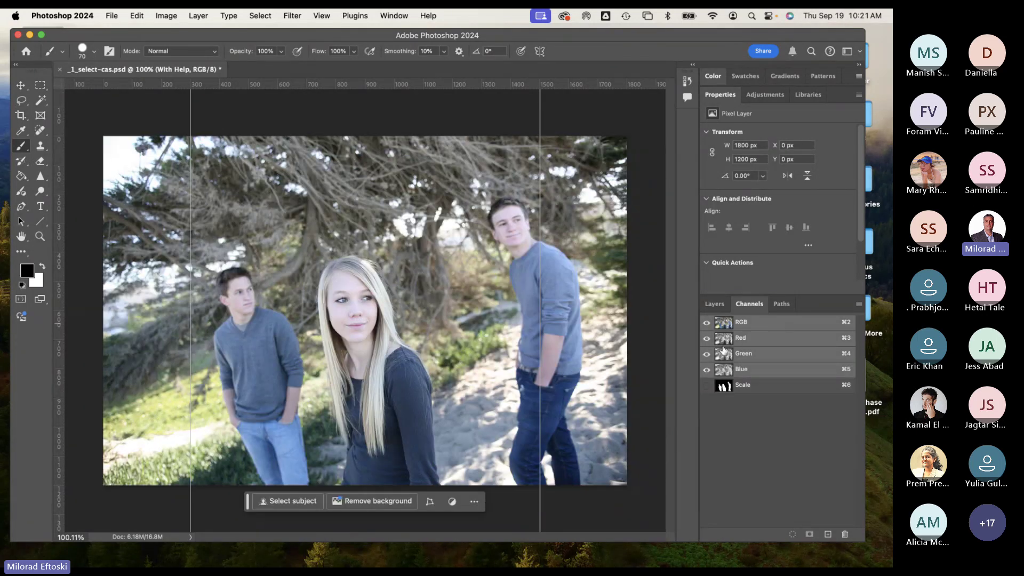
pyautogui.click(792, 391)
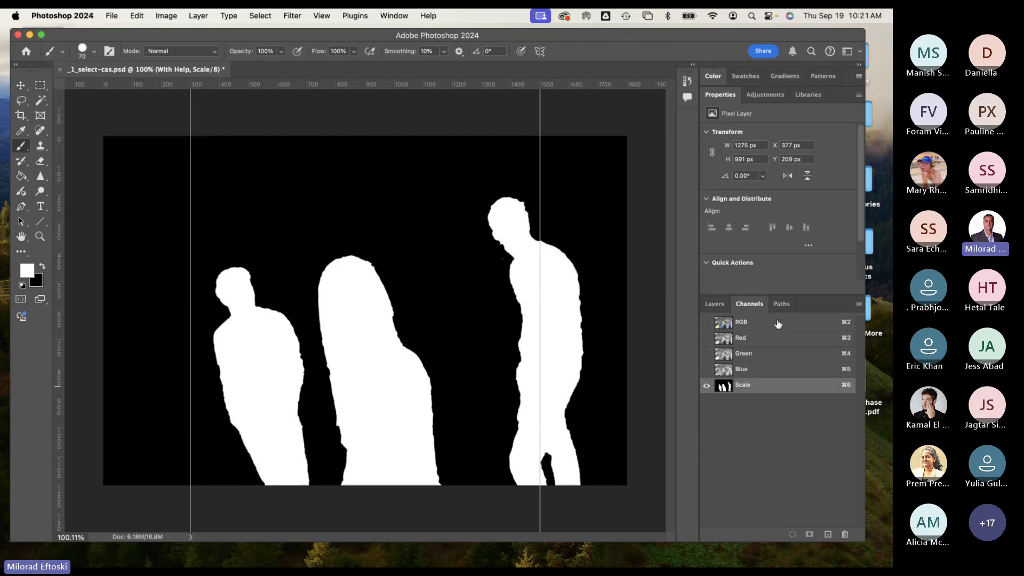
pyautogui.click(780, 324)
pyautogui.click(774, 392)
pyautogui.click(715, 304)
pyautogui.click(749, 305)
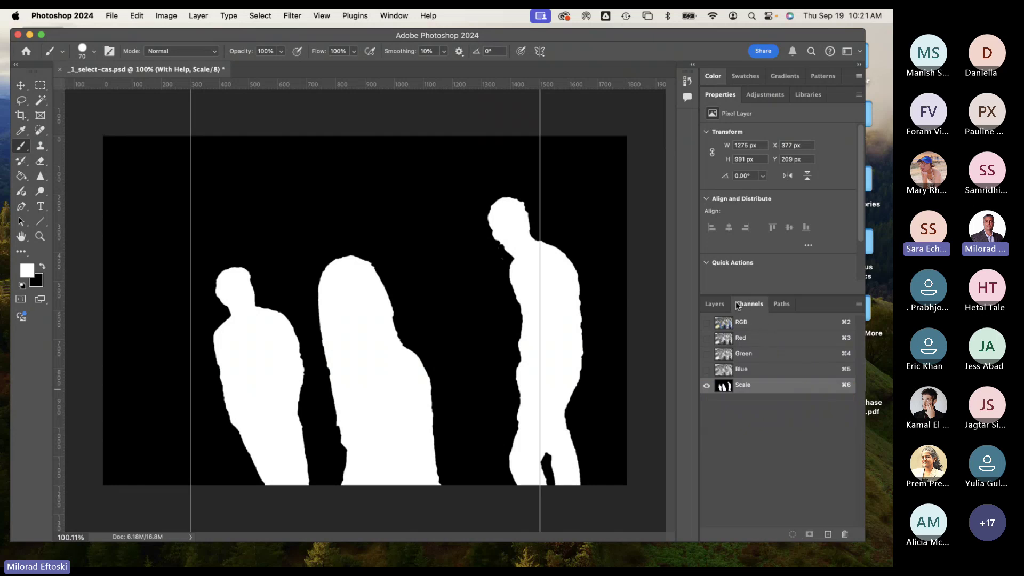
pyautogui.click(383, 15)
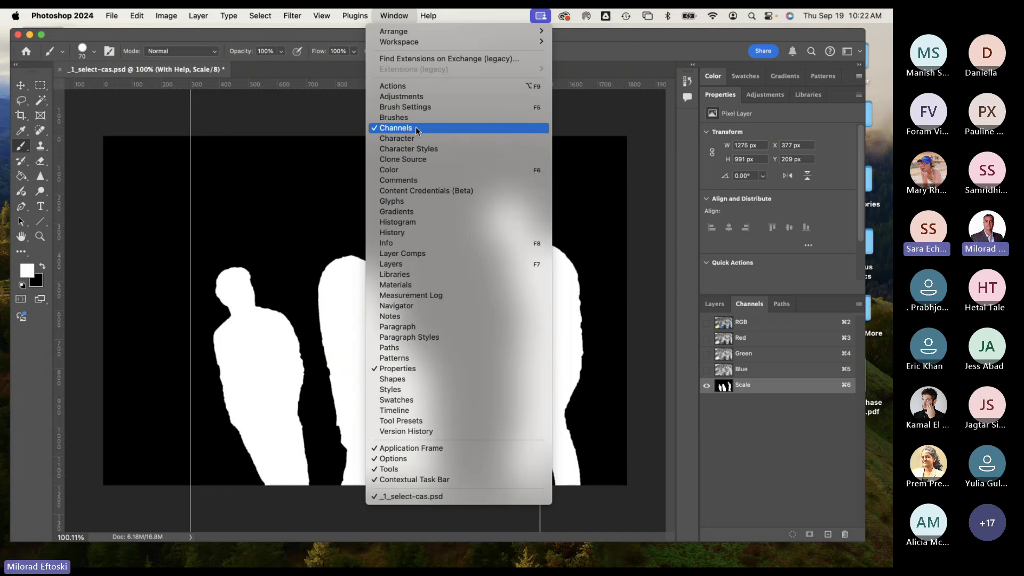
# Step: Float the Layers, Channels and Paths panel group off the dock
pyautogui.click(394, 15)
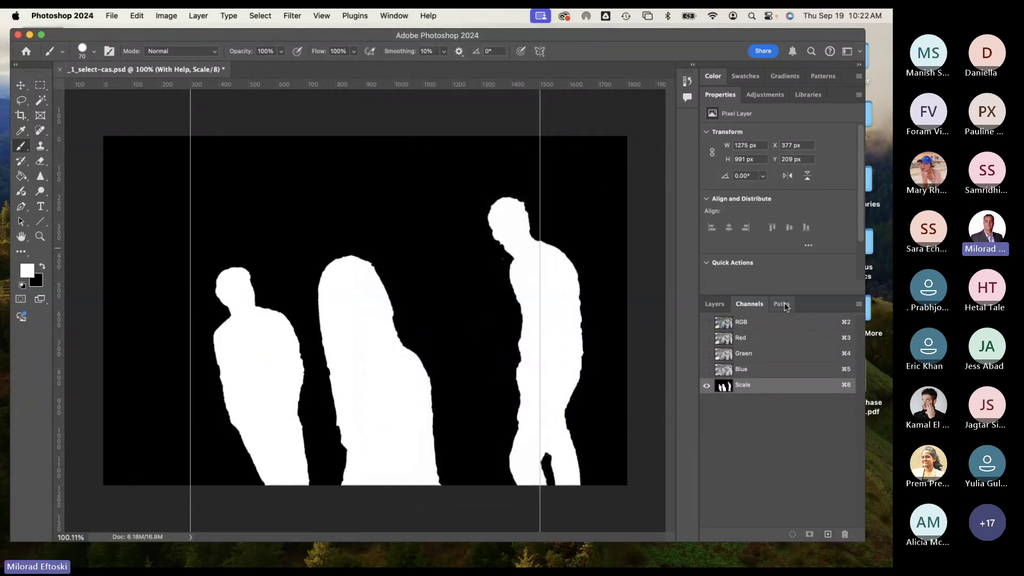
pyautogui.click(714, 304)
pyautogui.click(749, 304)
pyautogui.click(786, 309)
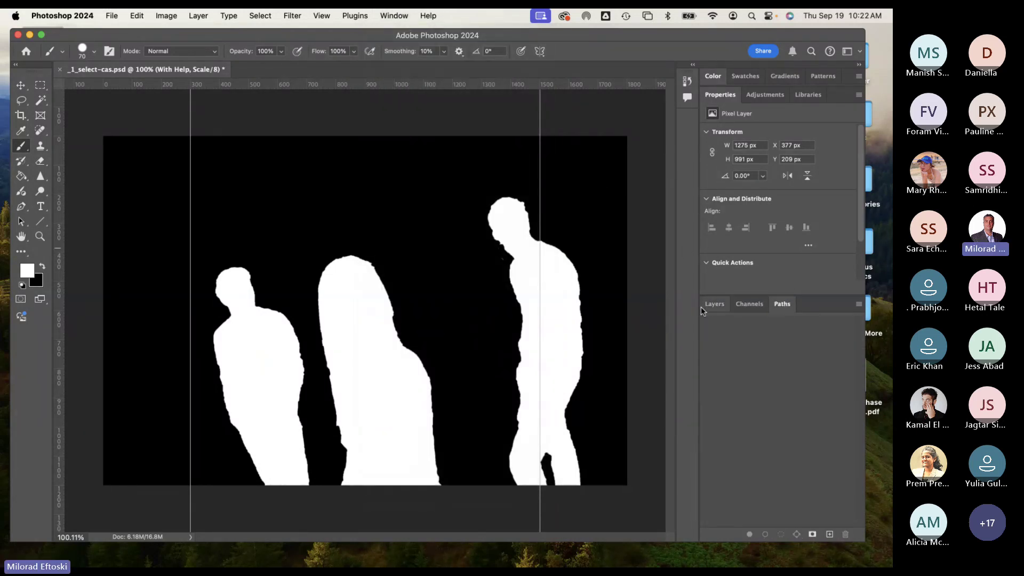
pyautogui.moveTo(815, 302); pyautogui.dragTo(699, 346)
pyautogui.click(429, 173)
pyautogui.click(401, 177)
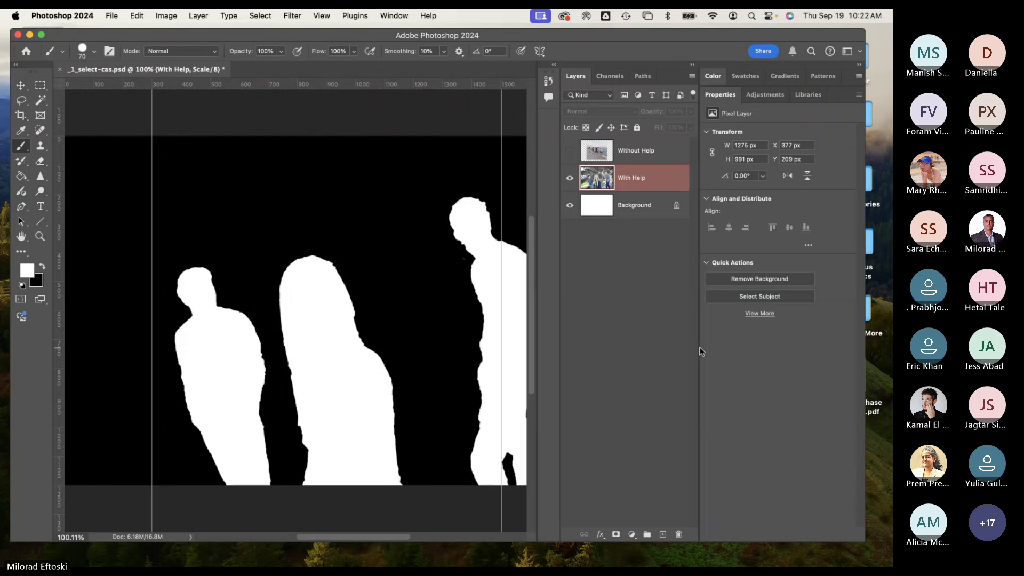
# Step: Detach the Properties/Colour group, split Layers from Channels, and float Swatches separately
pyautogui.moveTo(586, 67); pyautogui.dragTo(173, 228)
pyautogui.moveTo(388, 133); pyautogui.dragTo(323, 338)
pyautogui.moveTo(538, 134); pyautogui.dragTo(583, 322)
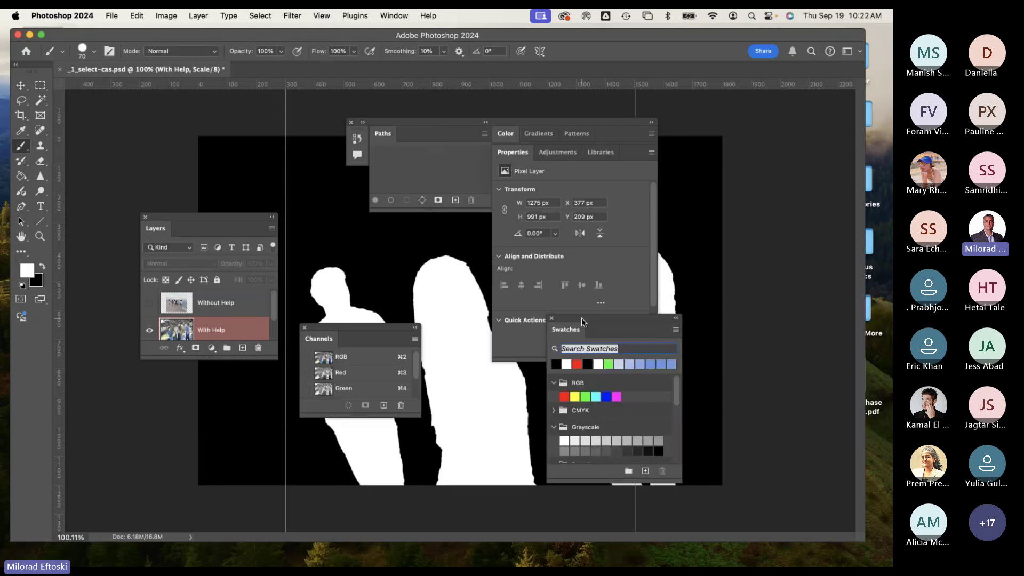
# Step: Reset the panels to the THURSDAY SEP 12 2024 workspace
pyautogui.click(394, 16)
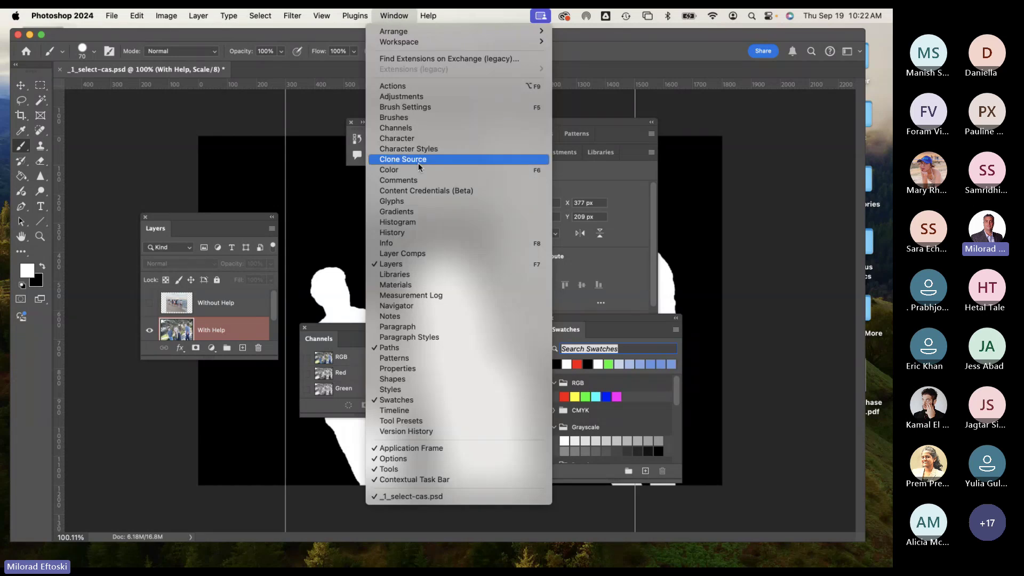
pyautogui.moveTo(420, 43)
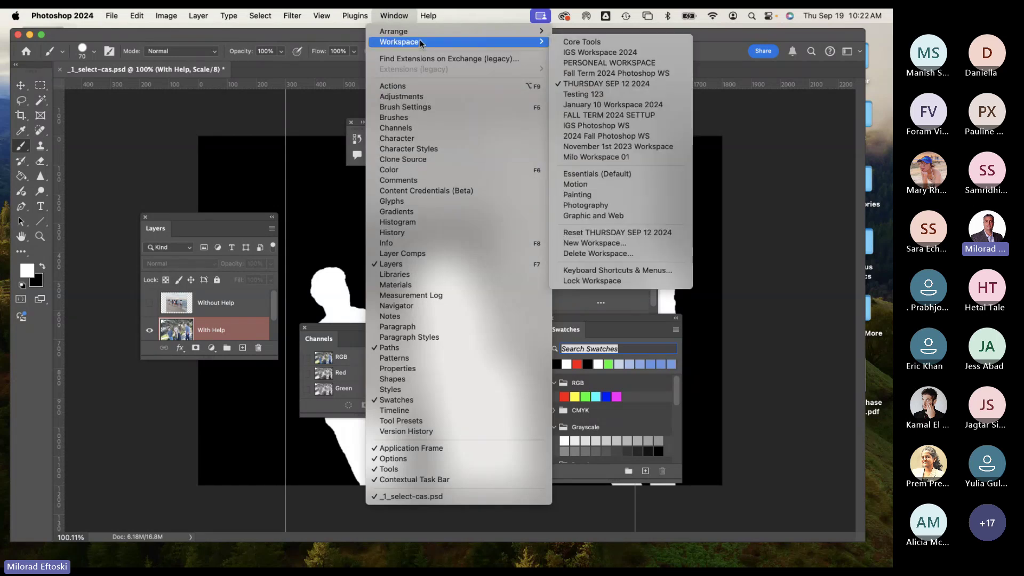
pyautogui.click(631, 235)
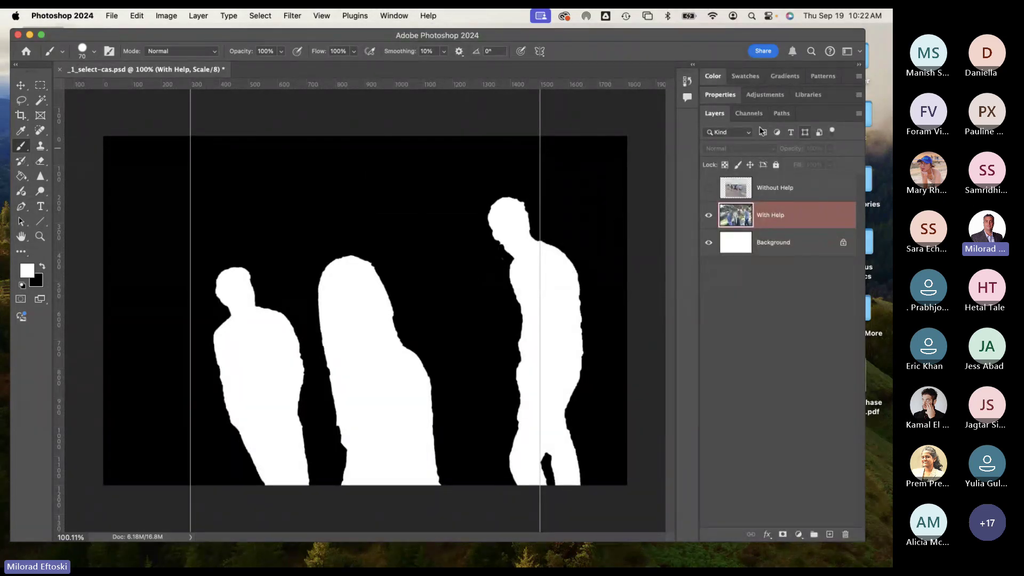
# Step: Compare the Scale channel and RGB composite, ending on the full-colour photo with Layers showing
pyautogui.click(756, 114)
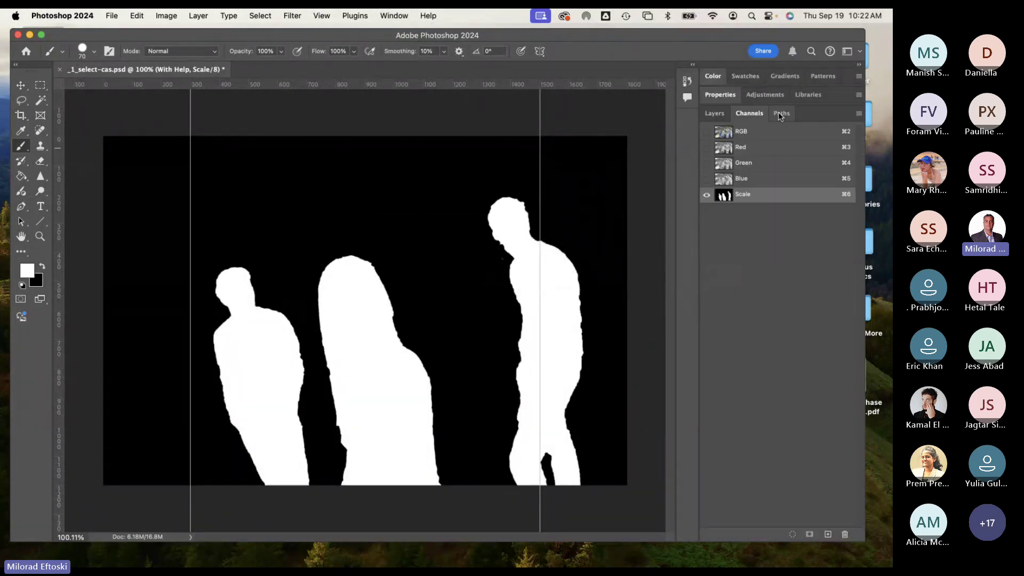
pyautogui.click(781, 114)
pyautogui.click(721, 114)
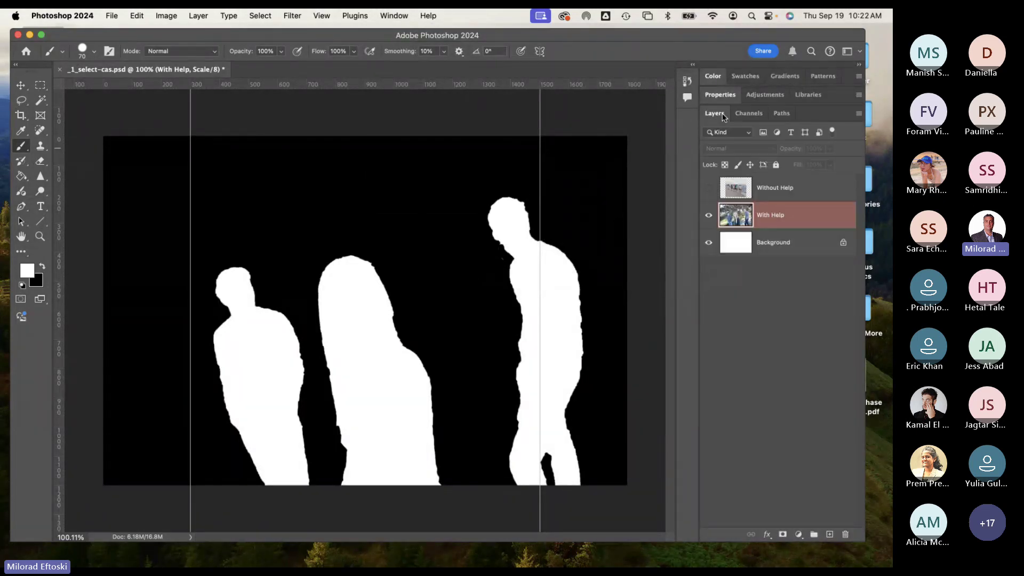
pyautogui.click(749, 113)
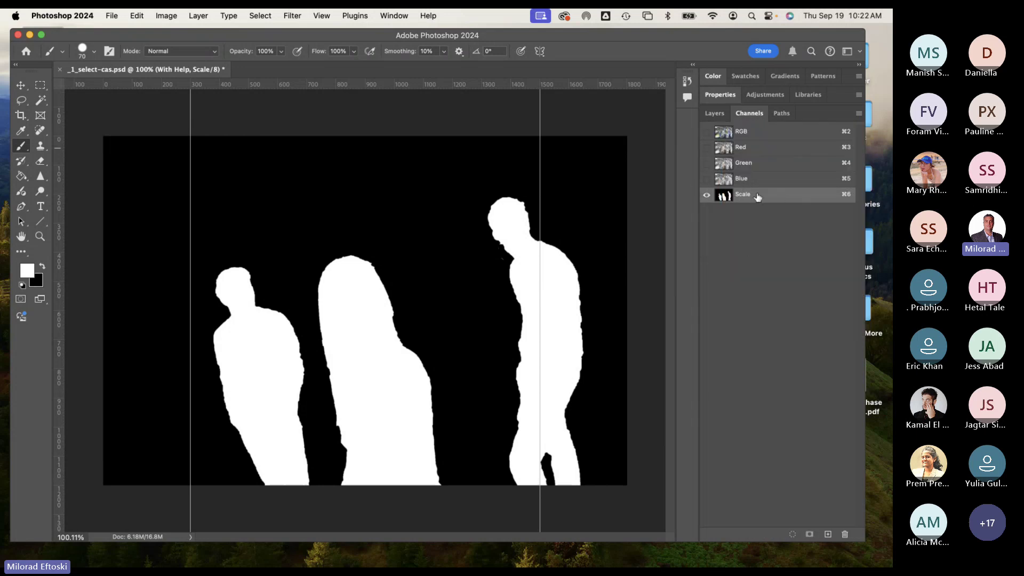
pyautogui.click(774, 134)
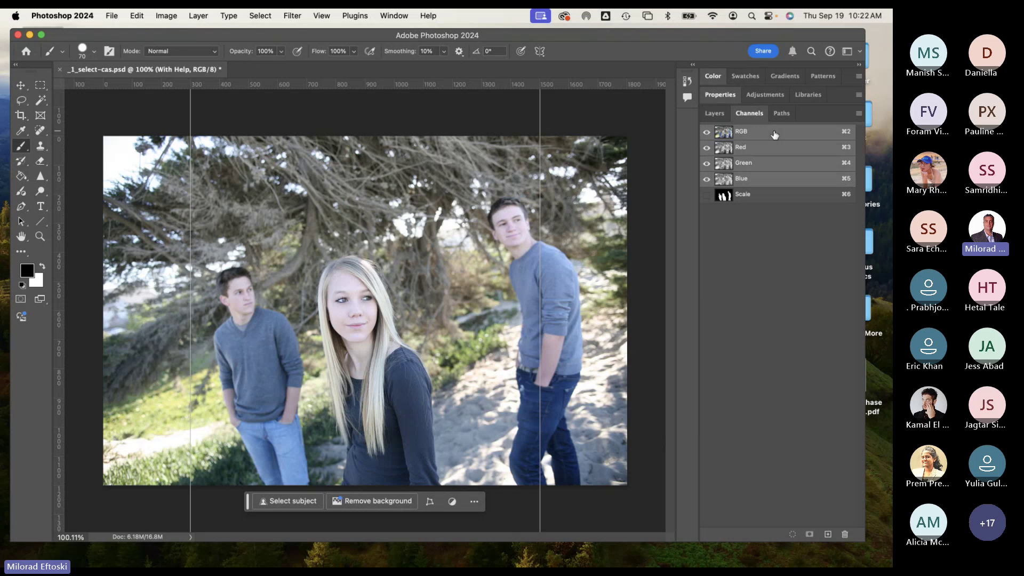
pyautogui.click(714, 114)
pyautogui.click(747, 113)
pyautogui.click(768, 196)
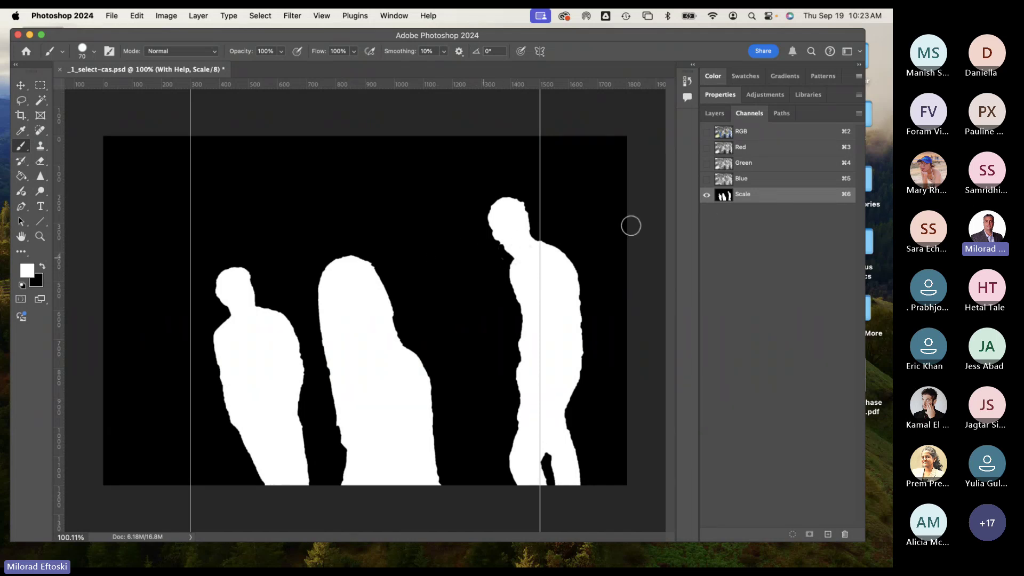
pyautogui.click(711, 113)
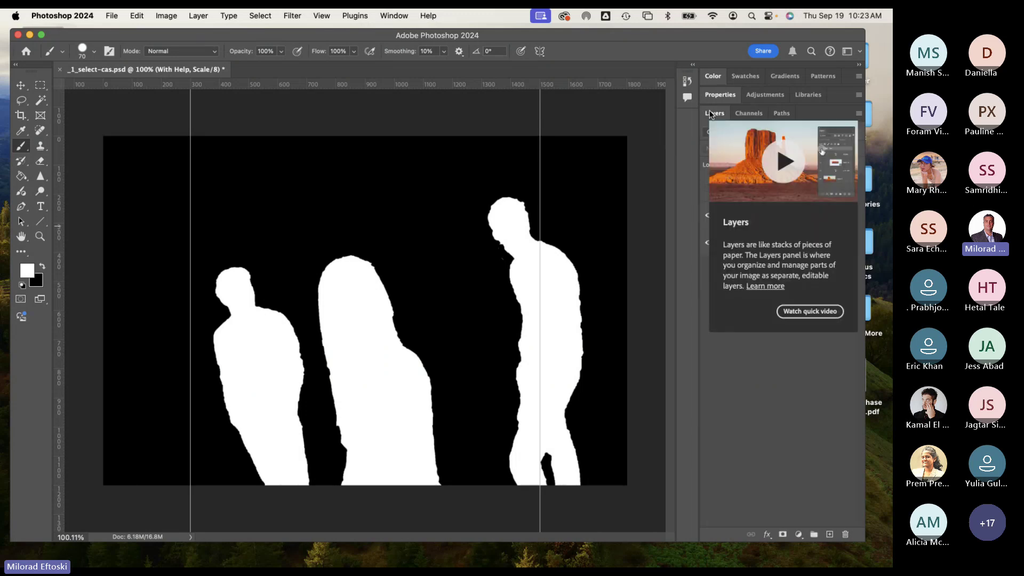
pyautogui.click(749, 113)
pyautogui.click(781, 133)
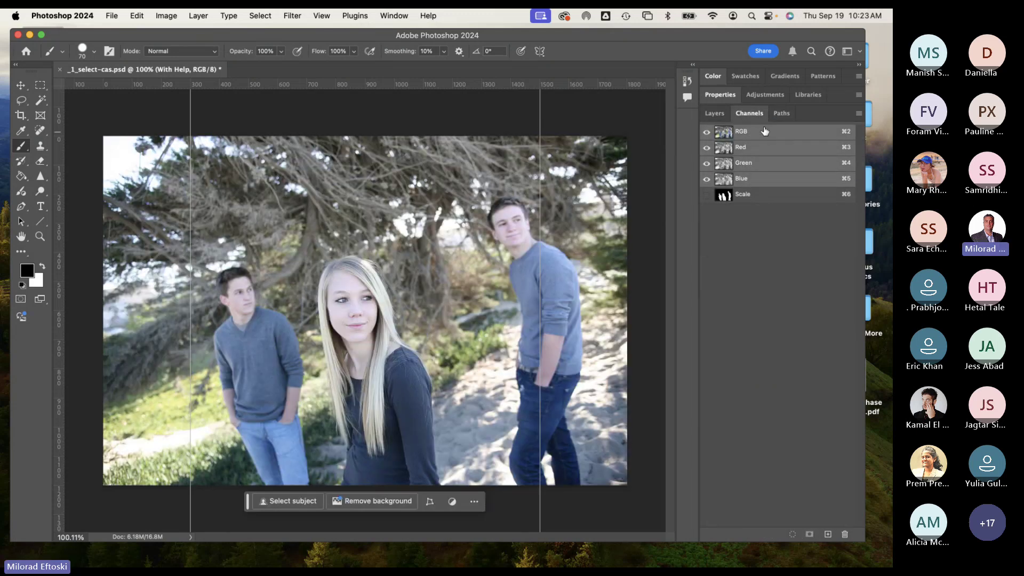
pyautogui.click(714, 114)
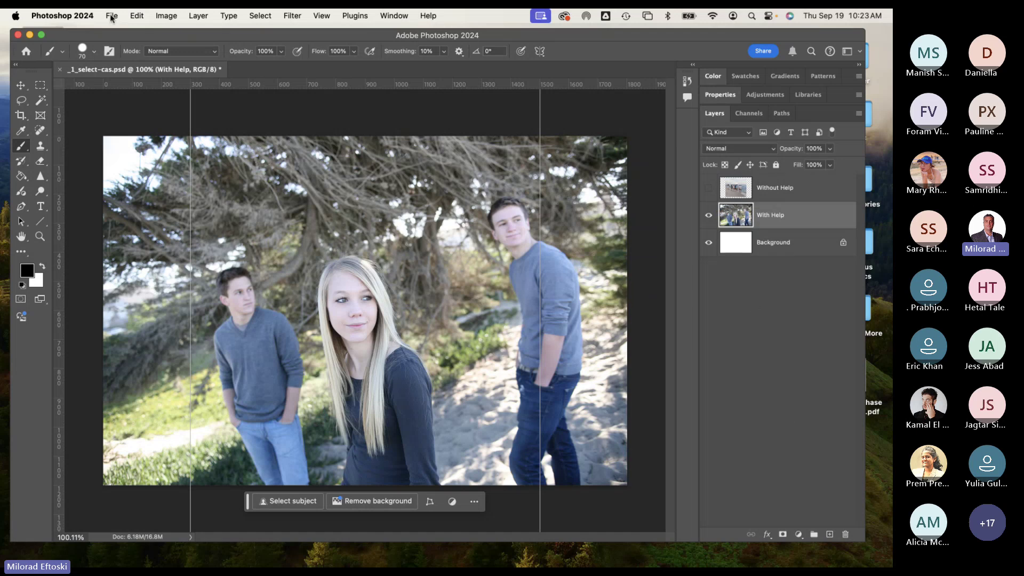
pyautogui.click(137, 16)
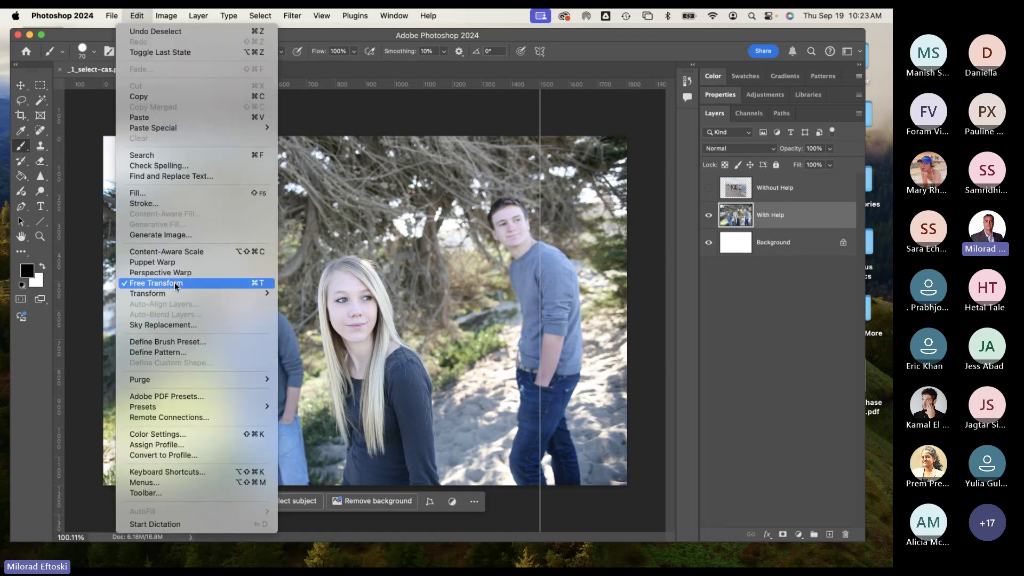
pyautogui.click(162, 252)
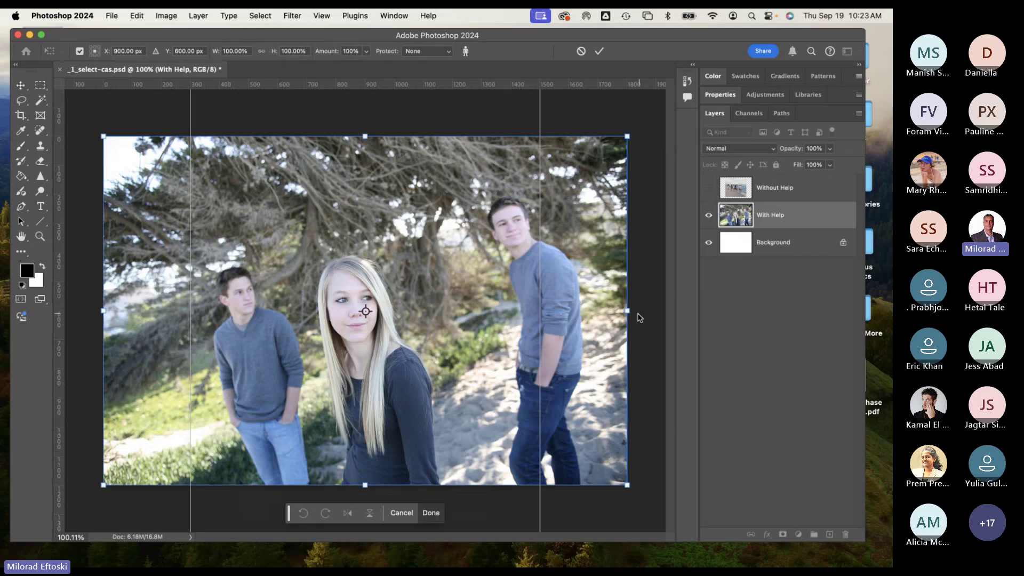
pyautogui.moveTo(624, 310); pyautogui.dragTo(537, 309)
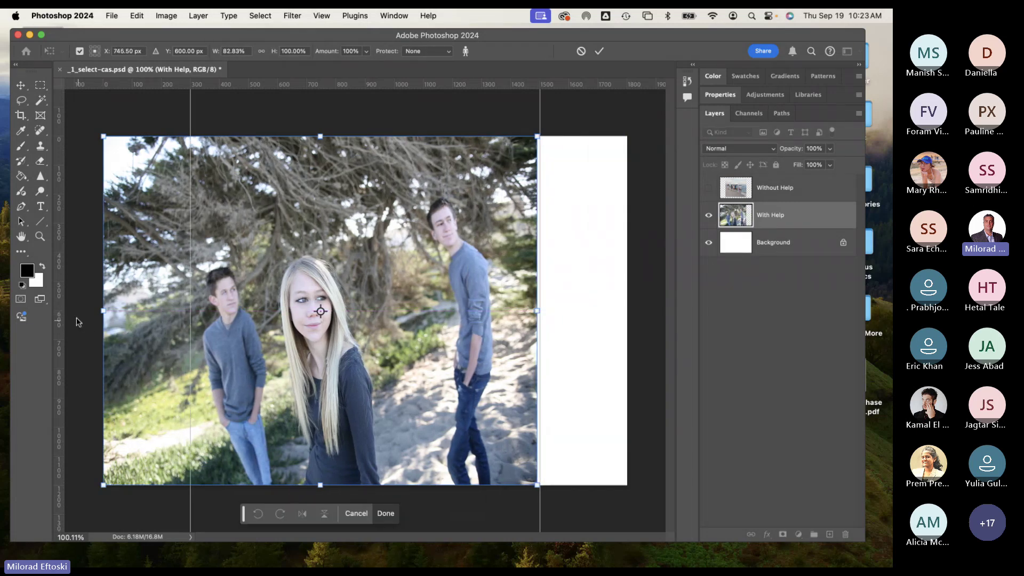
pyautogui.moveTo(104, 311); pyautogui.dragTo(204, 311)
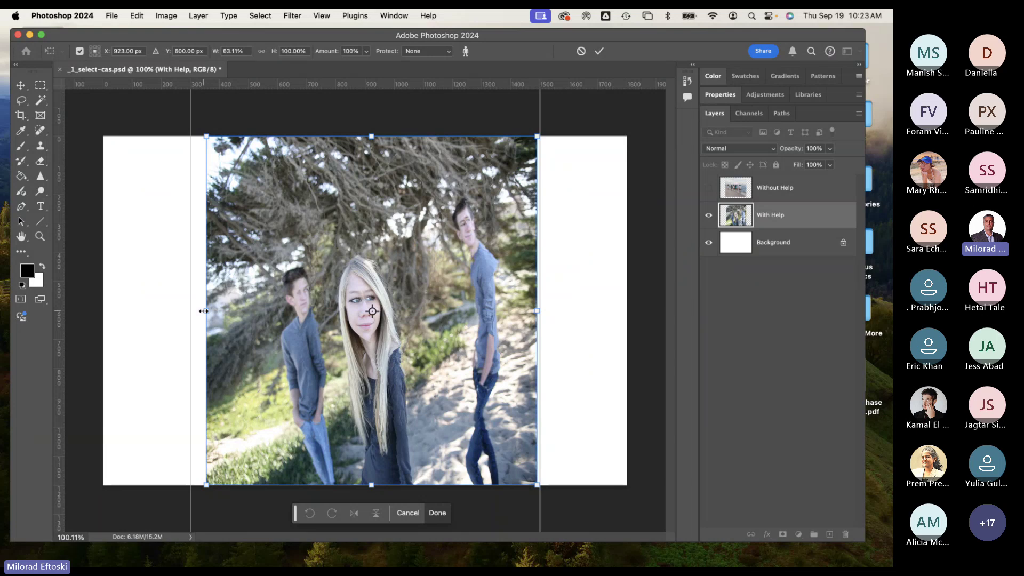
pyautogui.press('Escape')
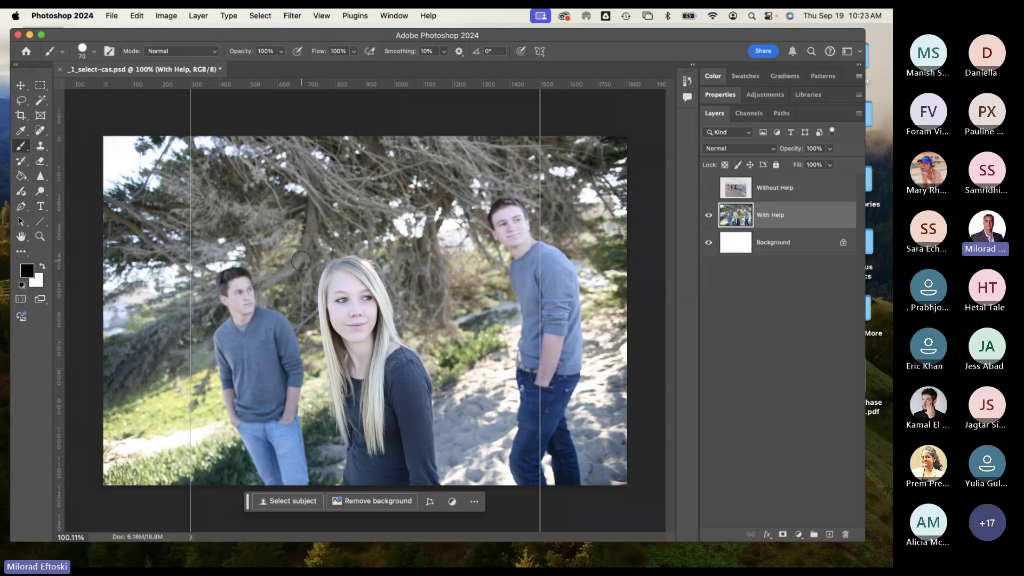
pyautogui.click(136, 15)
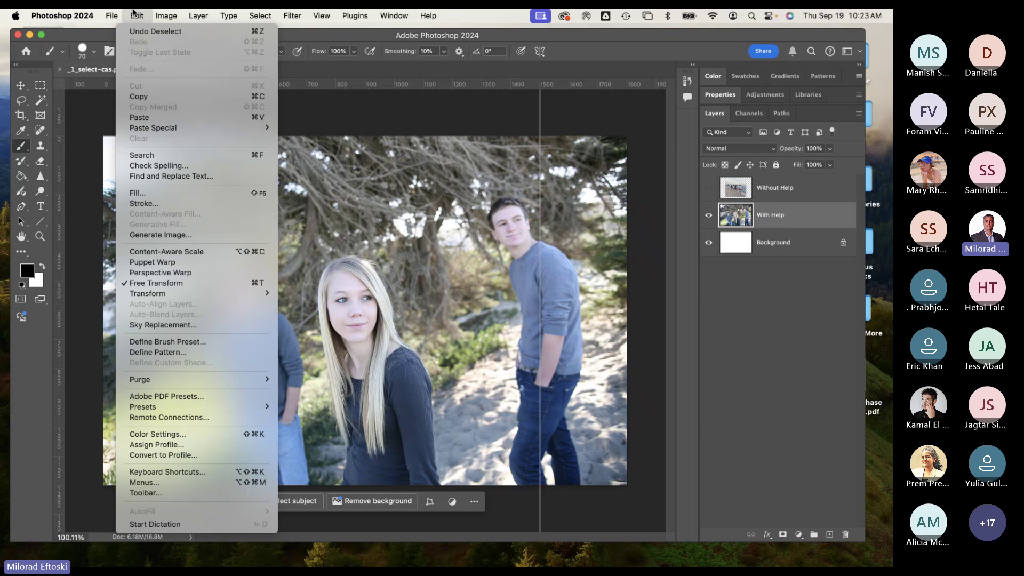
# Step: Start Content-Aware Scale on the With Help layer with Protect set to Scale
pyautogui.click(194, 253)
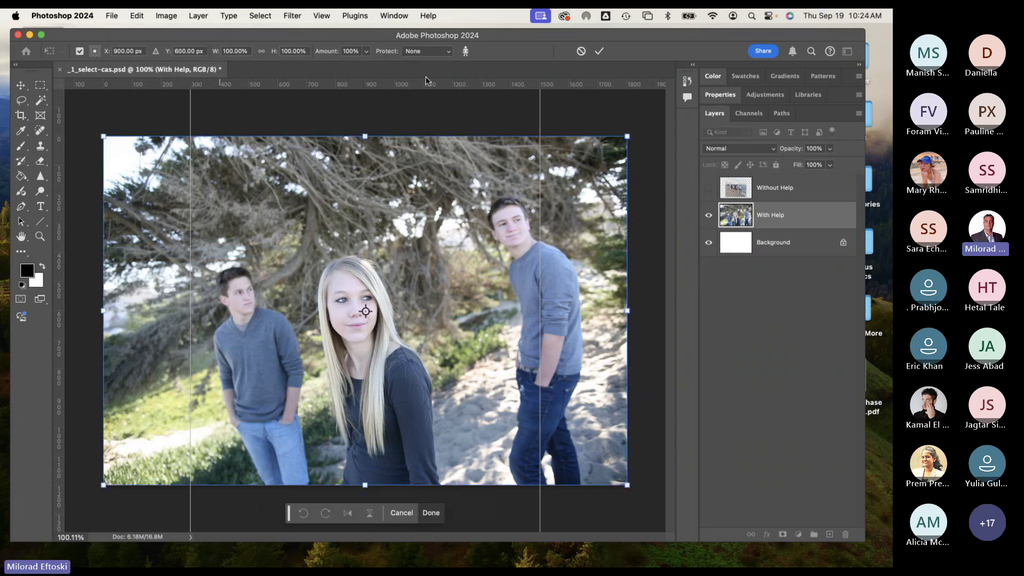
pyautogui.click(440, 51)
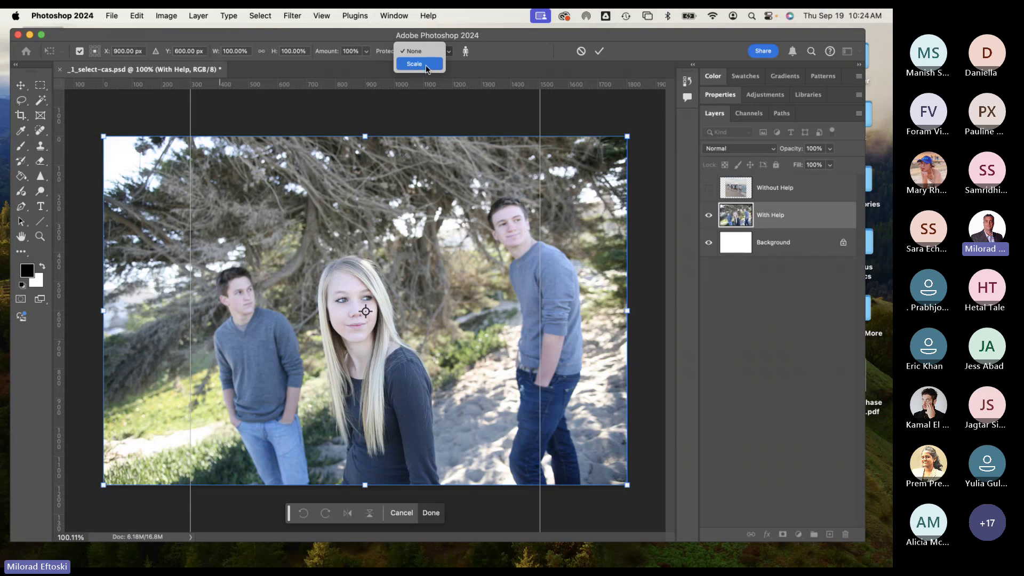
pyautogui.click(764, 299)
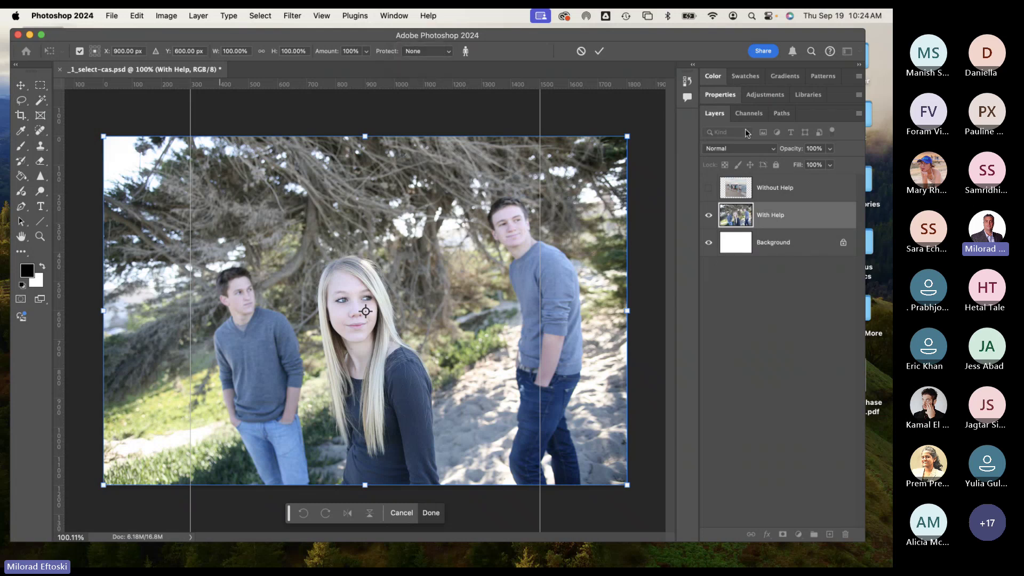
pyautogui.click(745, 116)
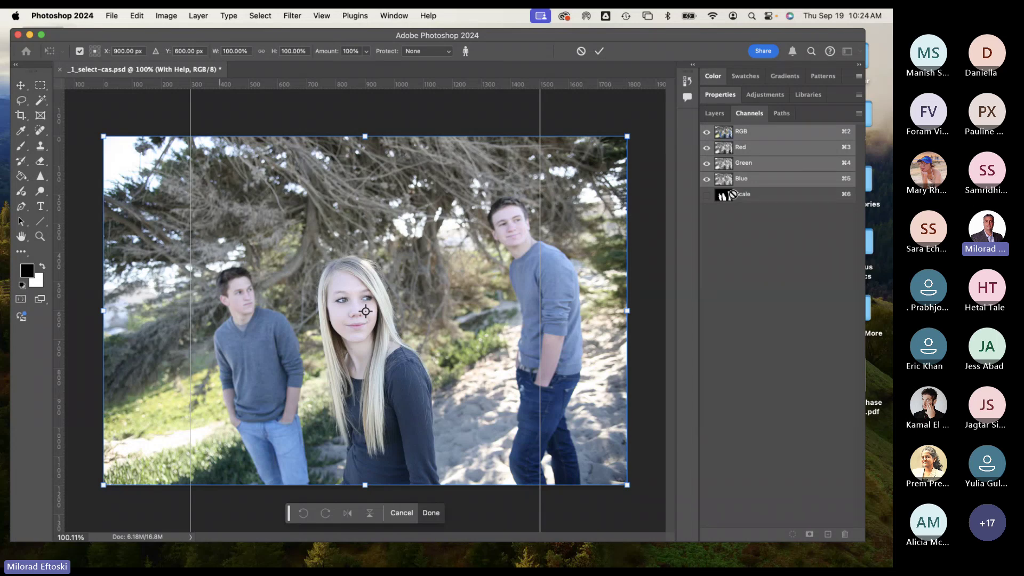
pyautogui.click(422, 51)
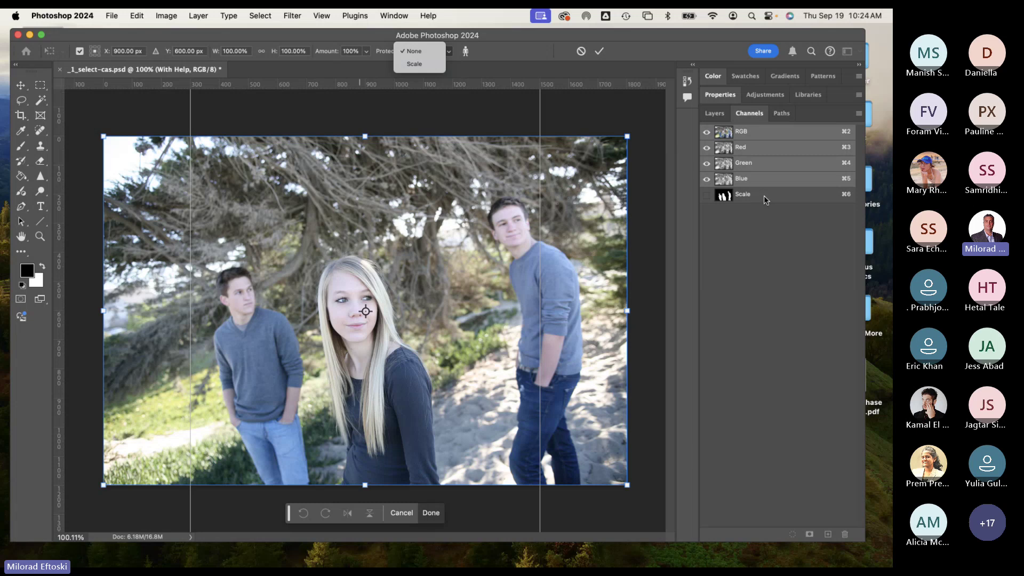
pyautogui.click(714, 113)
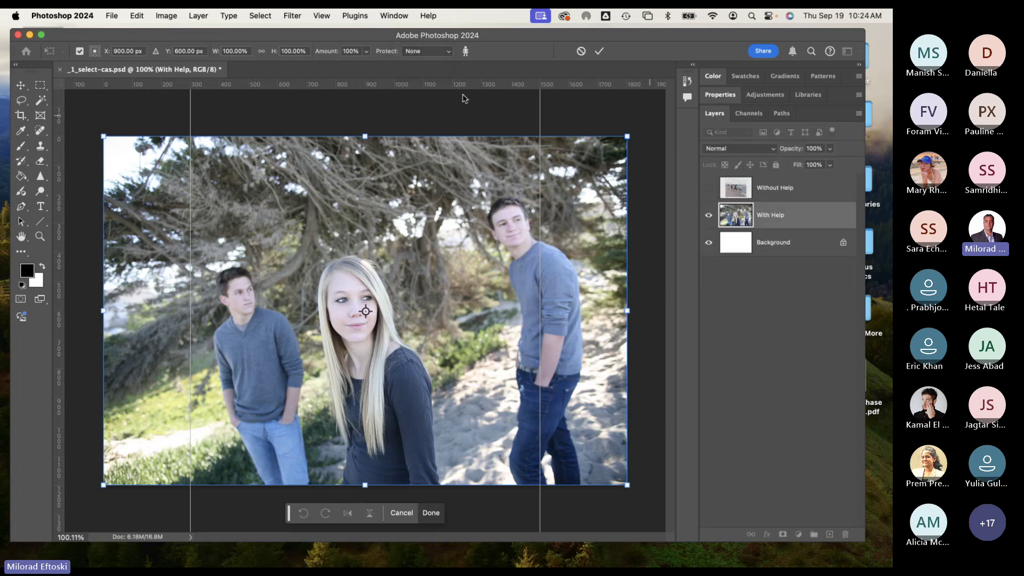
pyautogui.click(425, 51)
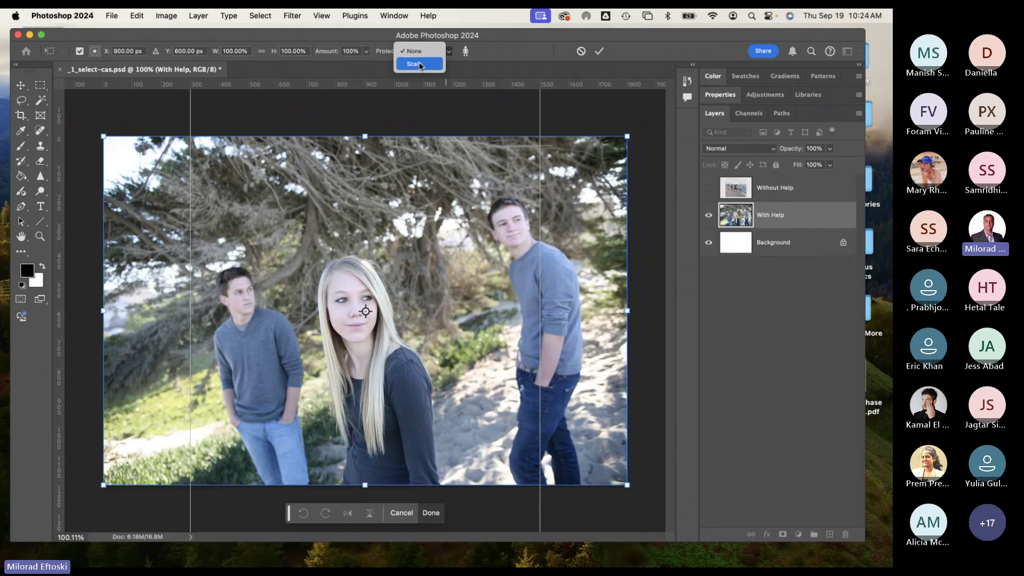
pyautogui.click(416, 63)
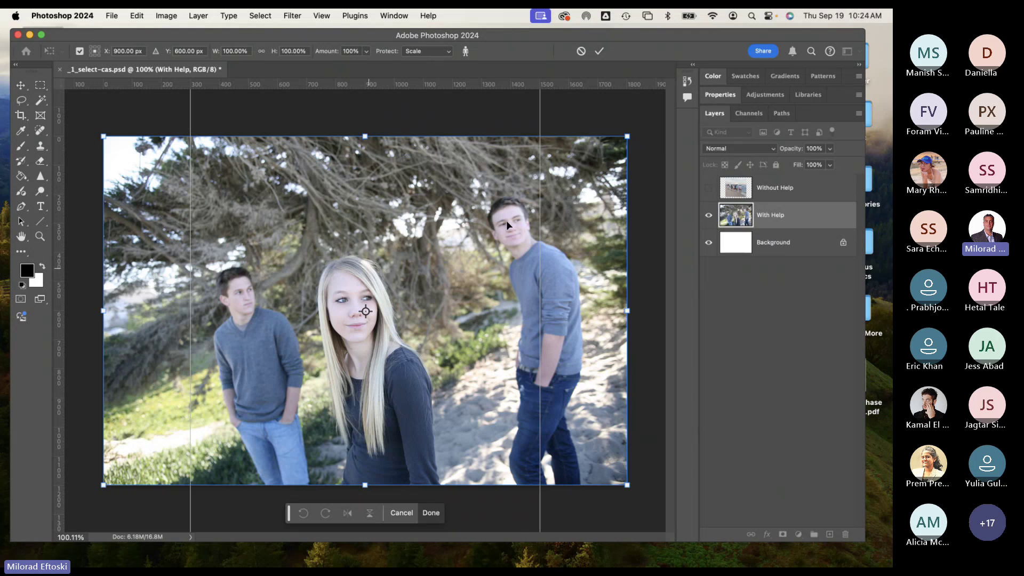
# Step: Drag the right and left handles in to the blue guides
pyautogui.click(748, 113)
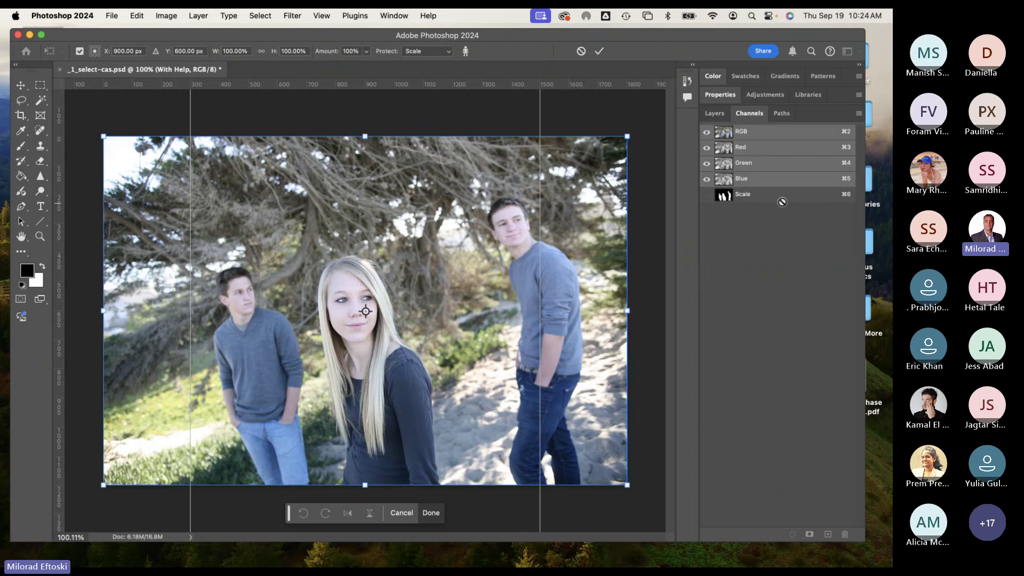
pyautogui.click(715, 113)
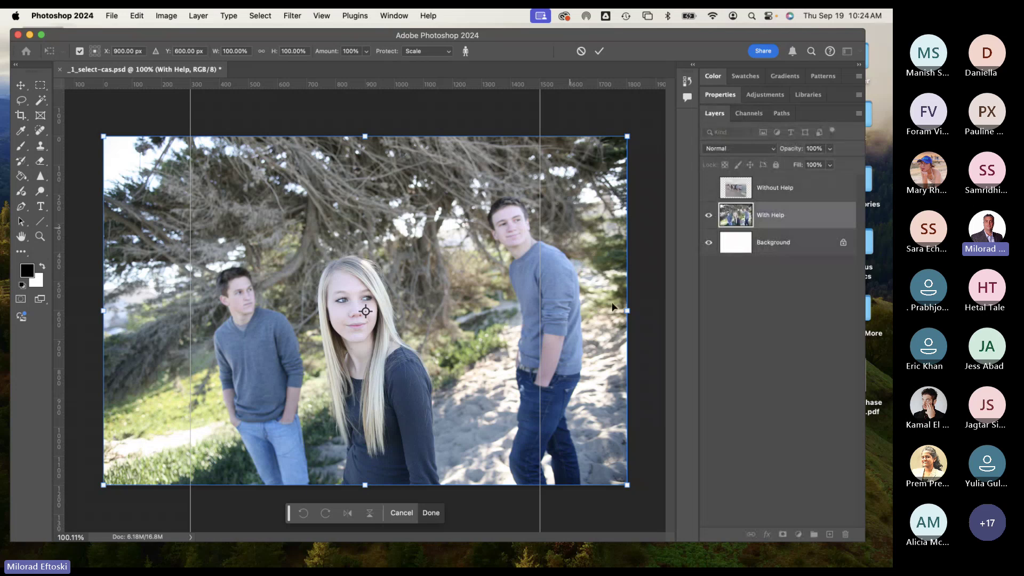
pyautogui.moveTo(628, 310); pyautogui.dragTo(540, 311)
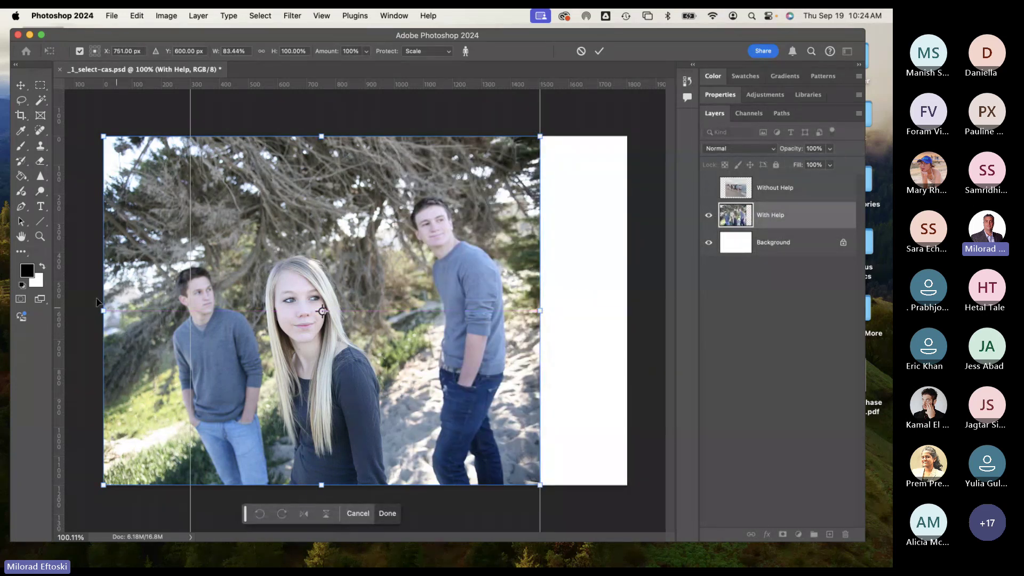
pyautogui.moveTo(103, 311); pyautogui.dragTo(190, 308)
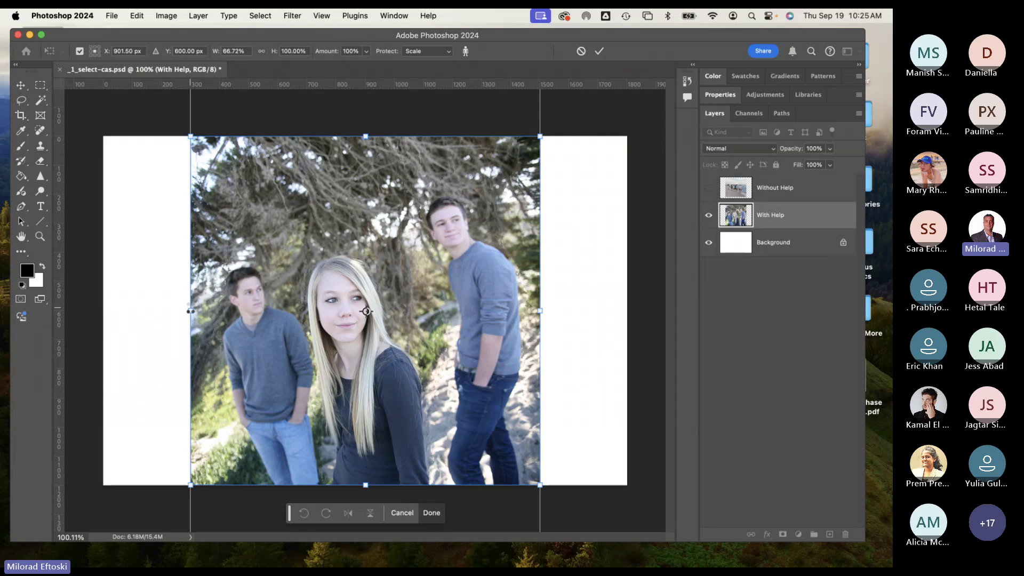
# Step: Commit the squeeze and compare it against the Without Help layer
pyautogui.press('Return')
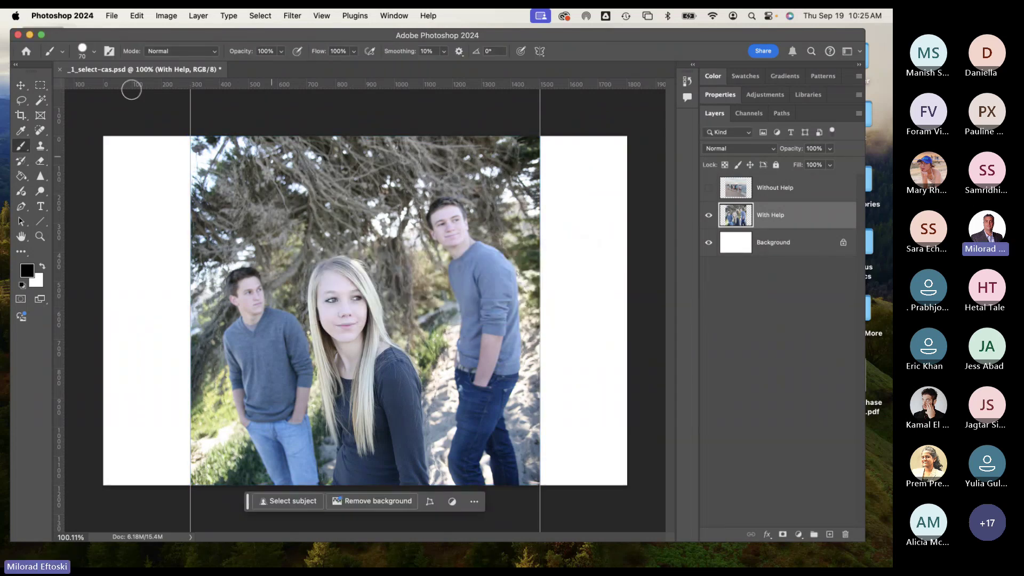
pyautogui.click(21, 86)
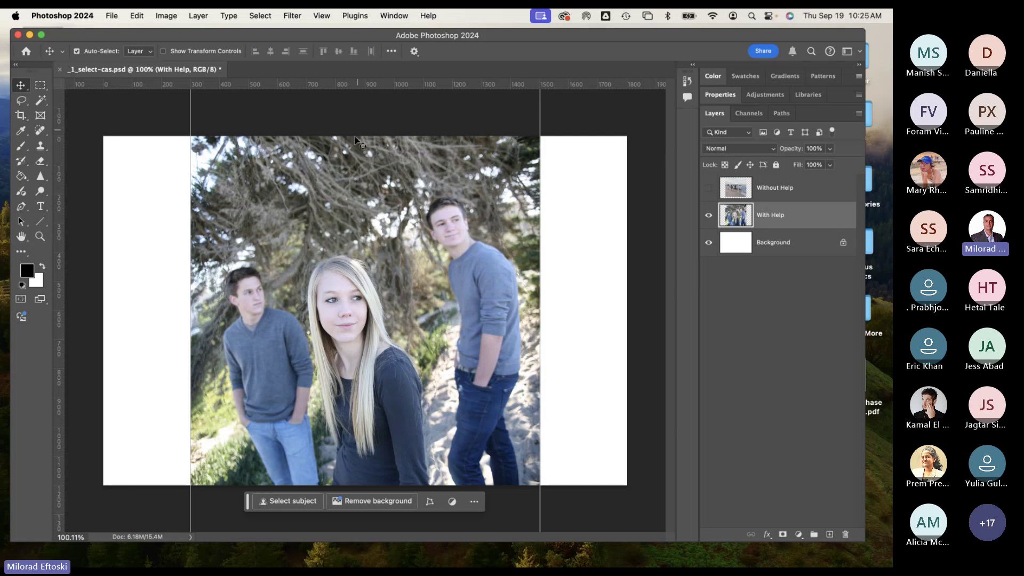
pyautogui.click(709, 188)
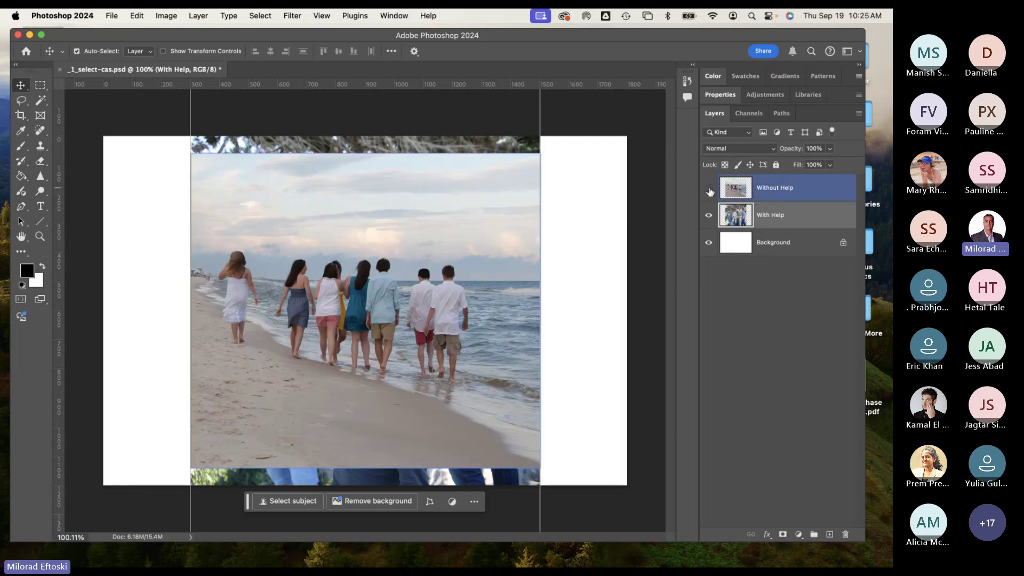
pyautogui.click(710, 191)
pyautogui.click(749, 116)
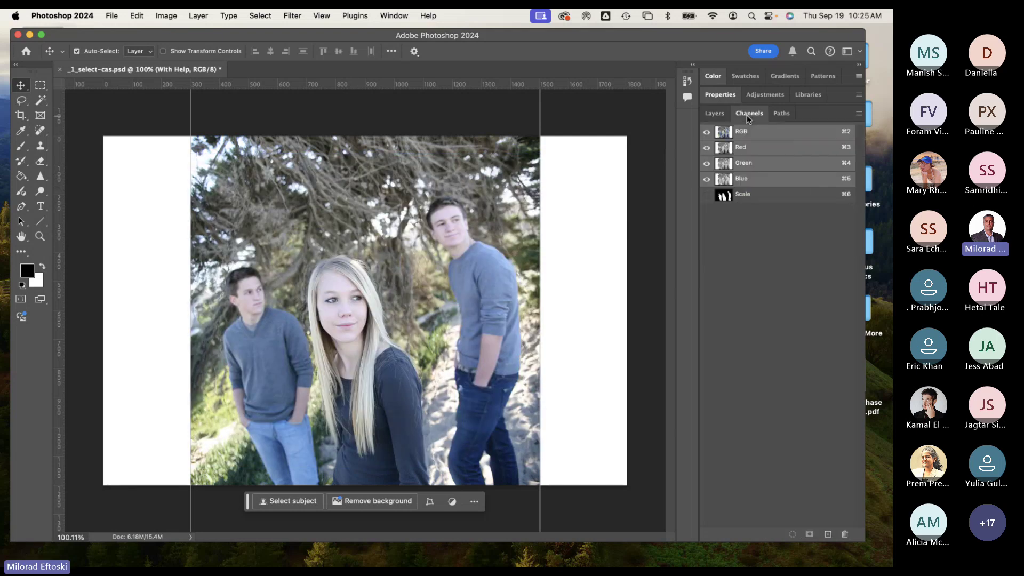
pyautogui.click(720, 116)
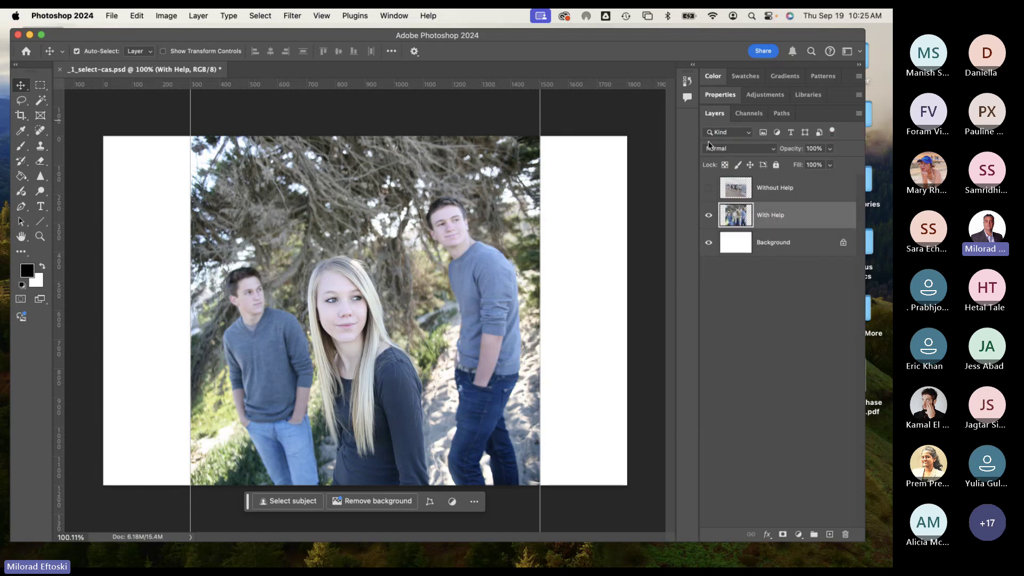
pyautogui.click(709, 188)
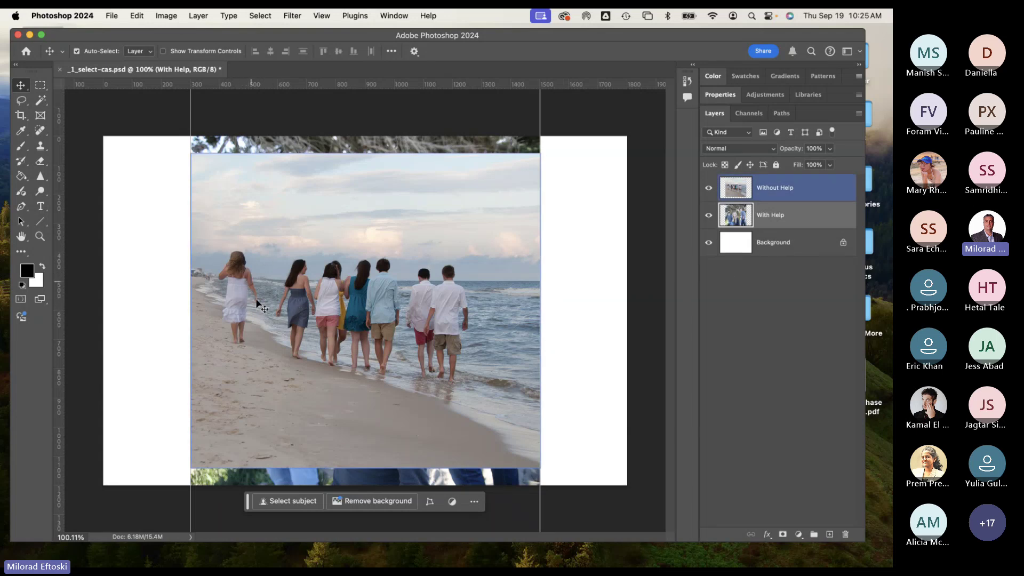
# Step: Close _1_select-cas.psd without saving and minimize Photoshop
pyautogui.click(58, 69)
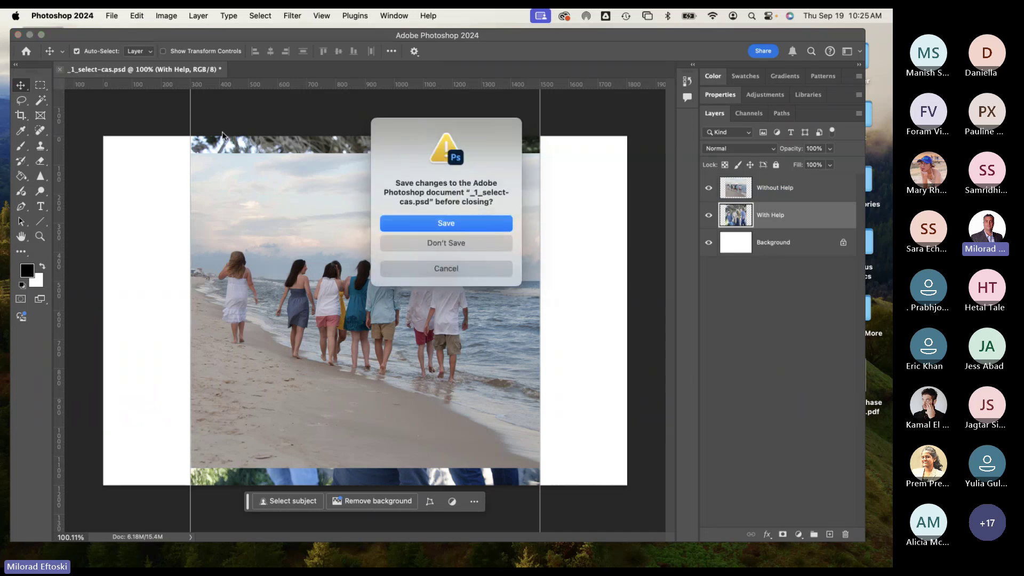
pyautogui.click(409, 241)
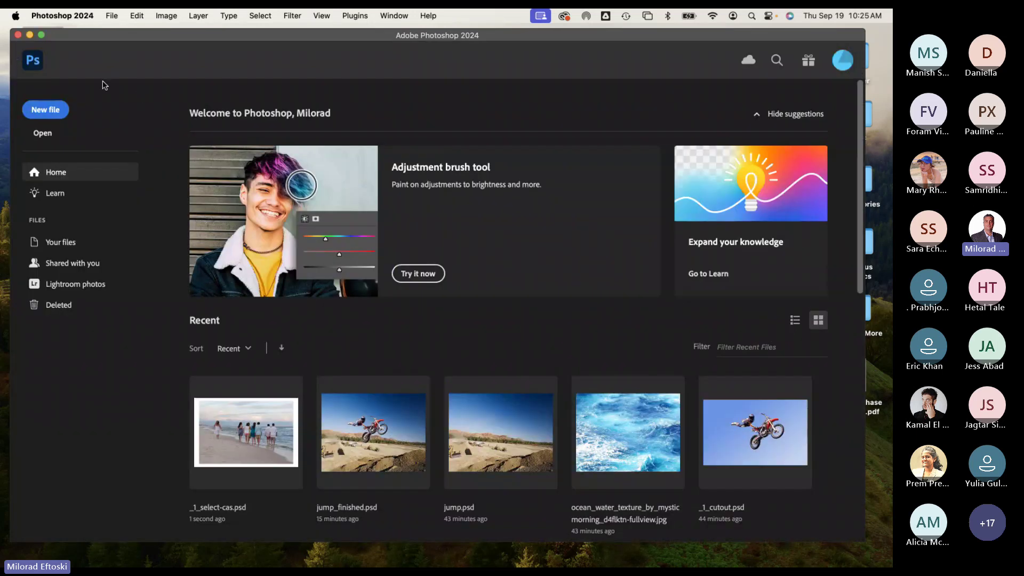
pyautogui.click(30, 35)
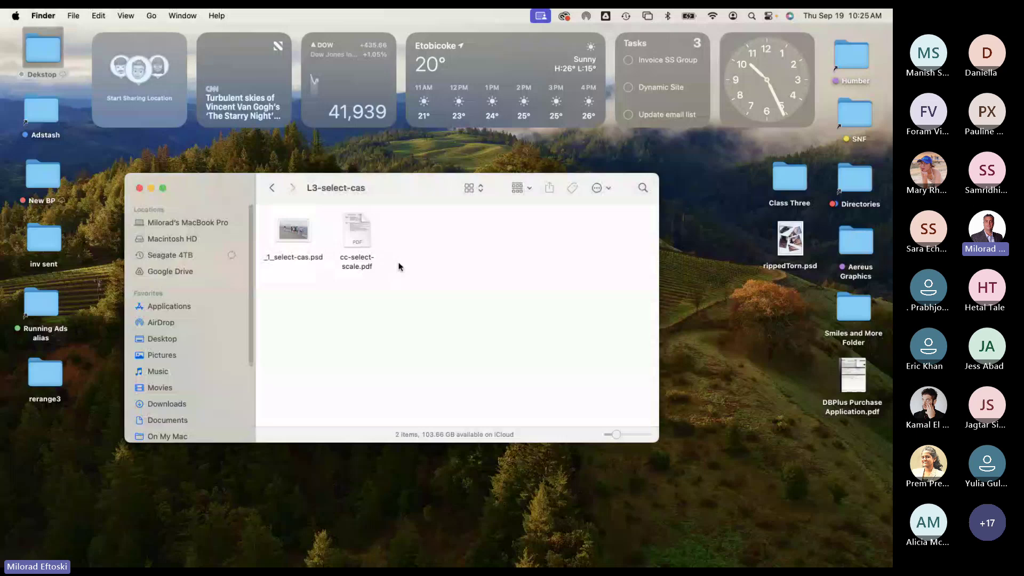
# Step: Quick Look preview the cc-select-scale.pdf handout, then close the preview
pyautogui.click(361, 231)
pyautogui.press('space')
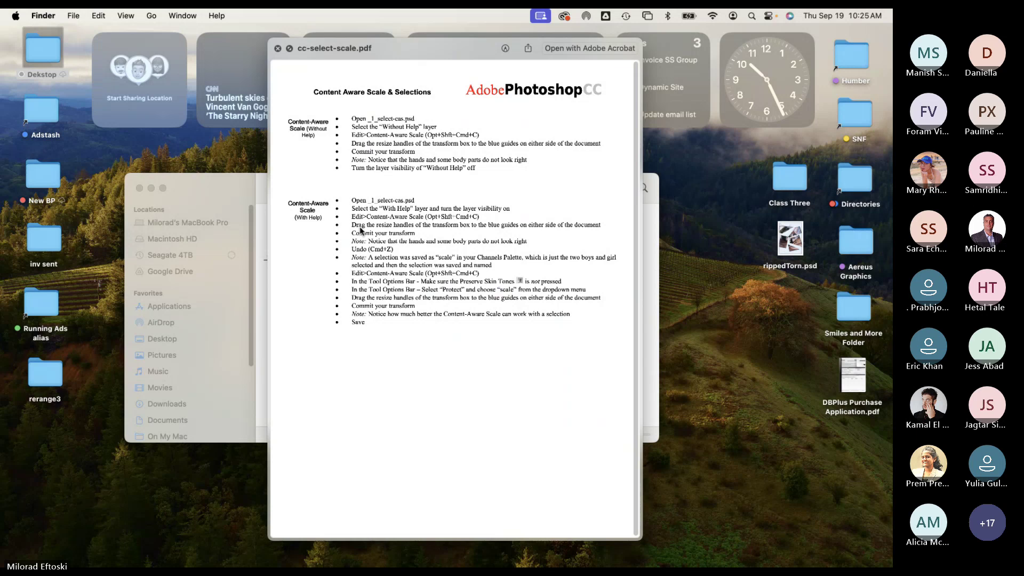
pyautogui.press('space')
# Step: Go back to Class Three and open the L4-ripped folder, moving its window up-right
pyautogui.click(273, 188)
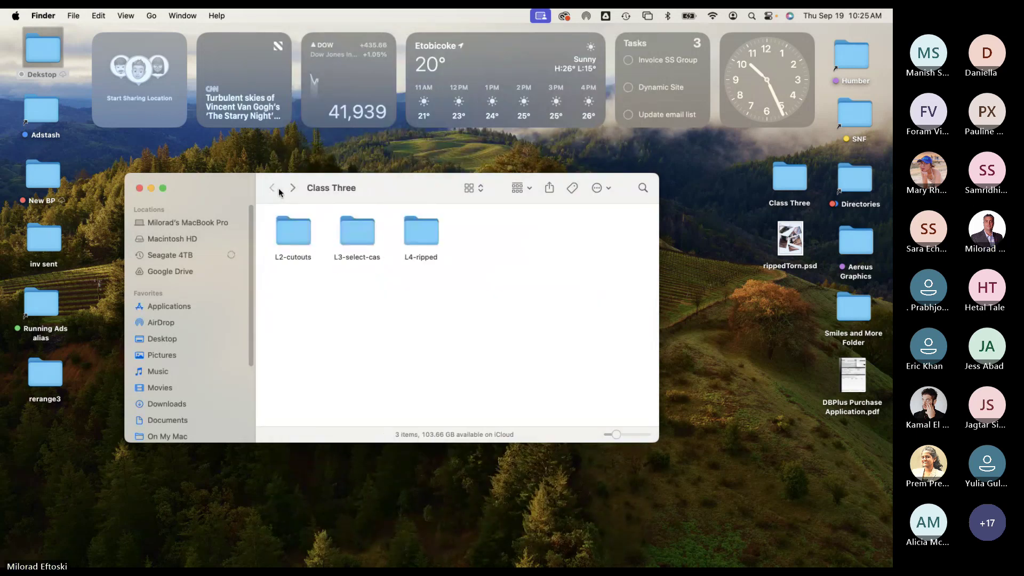
pyautogui.doubleClick(420, 223)
pyautogui.moveTo(395, 190); pyautogui.dragTo(428, 186)
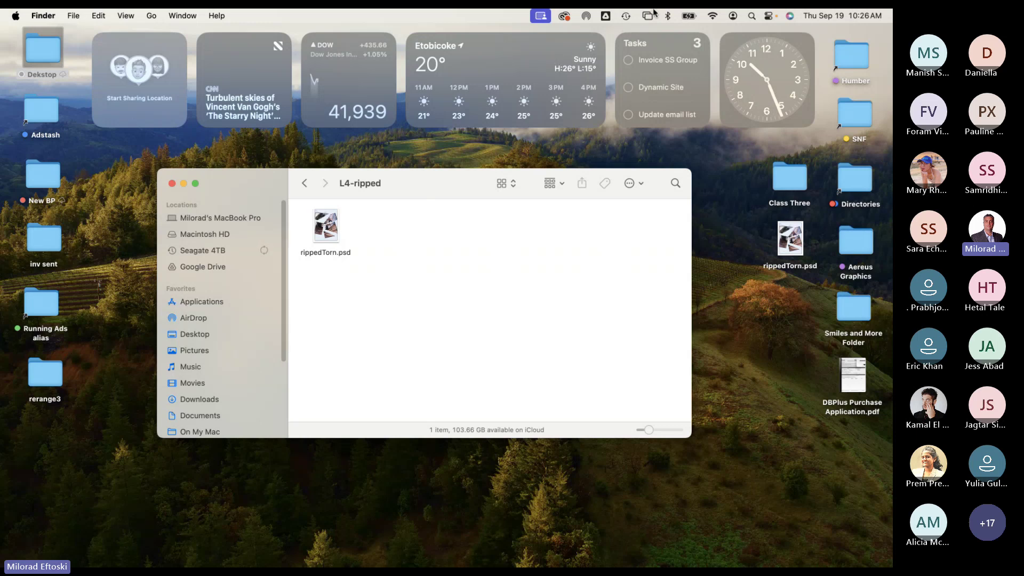
# Step: Check backup status, then move and enlarge the L4-ripped window to show more sidebar items
pyautogui.click(624, 16)
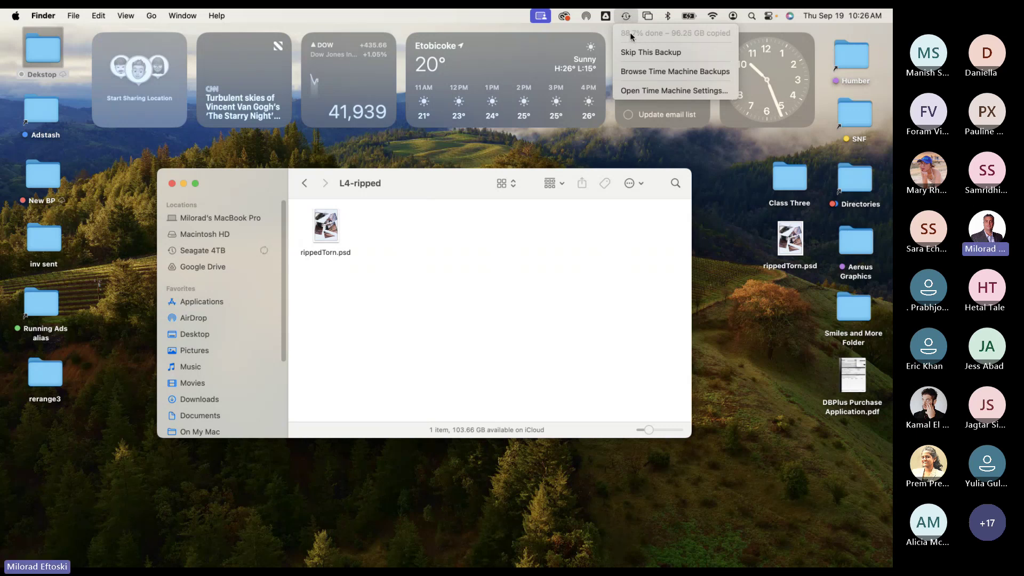
pyautogui.click(621, 16)
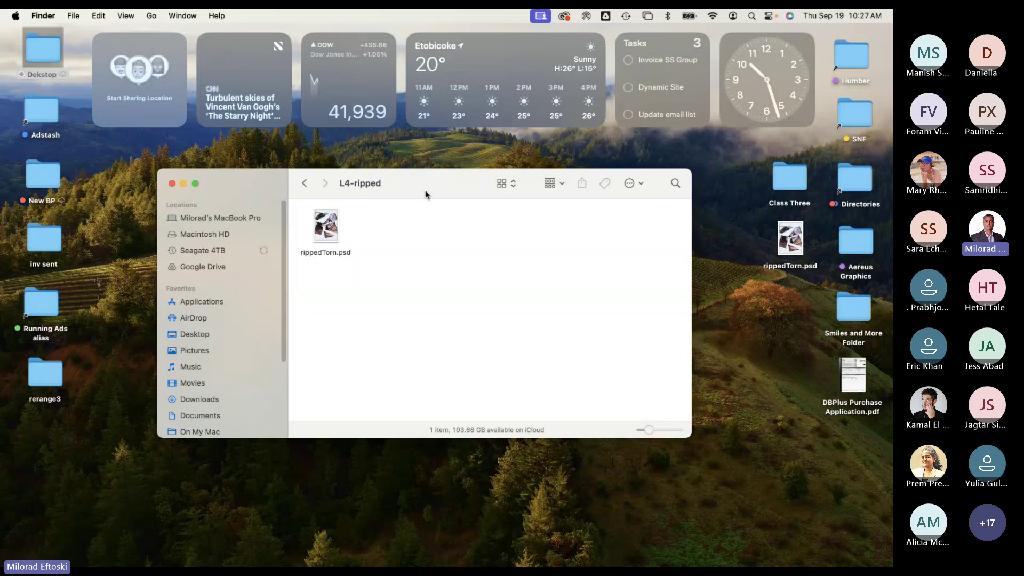
pyautogui.moveTo(424, 190)
pyautogui.mouseDown()
pyautogui.moveTo(447, 175)
pyautogui.moveTo(439, 202)
pyautogui.mouseUp()
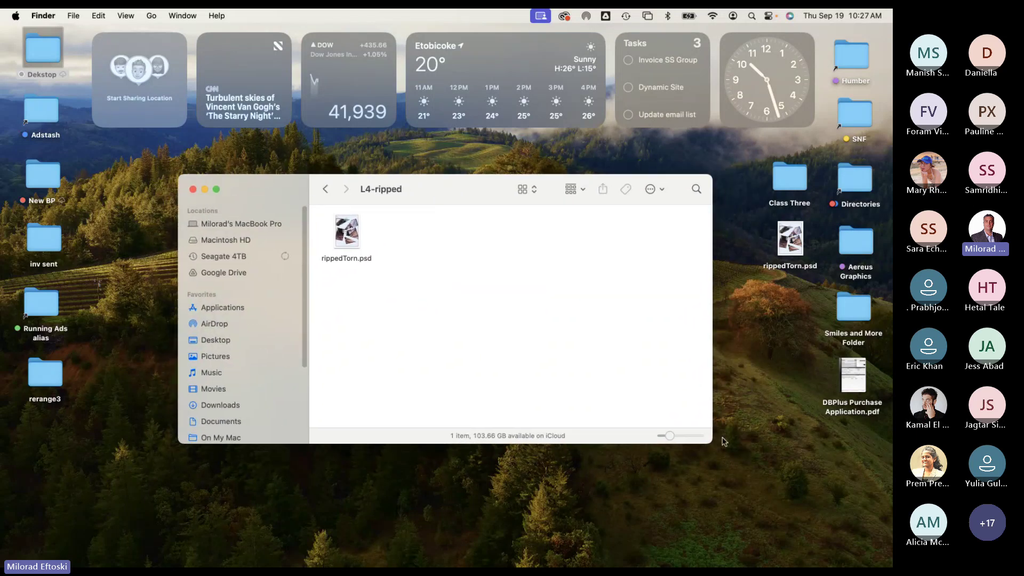
pyautogui.moveTo(713, 442); pyautogui.dragTo(713, 558)
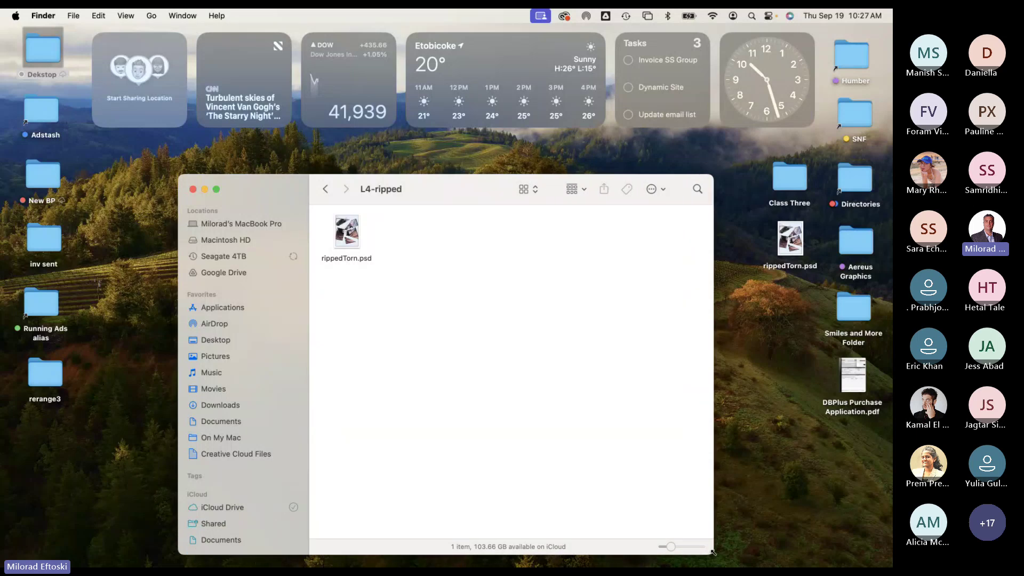
pyautogui.moveTo(476, 194); pyautogui.dragTo(445, 140)
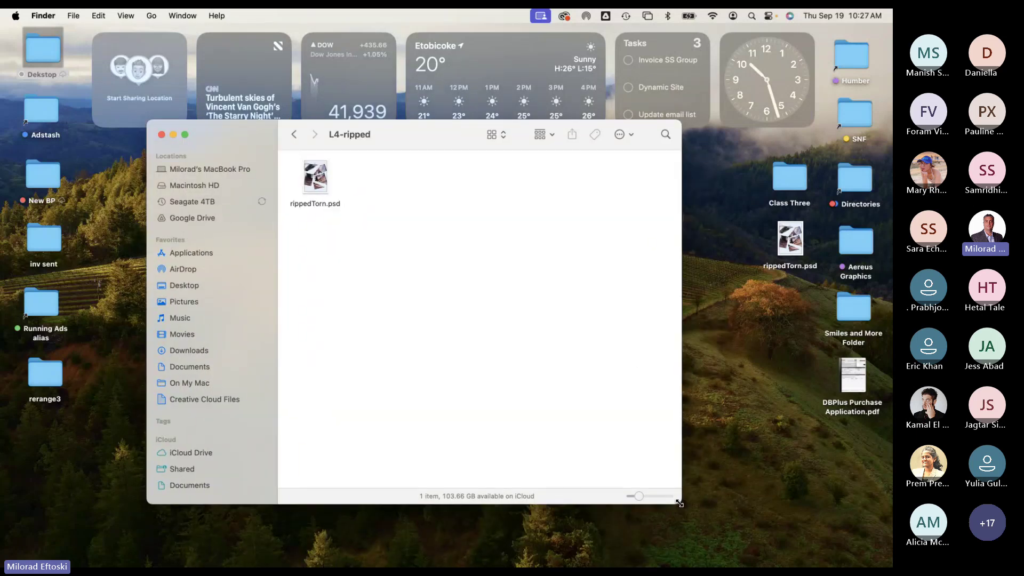
pyautogui.moveTo(679, 504)
pyautogui.mouseDown()
pyautogui.moveTo(688, 534)
pyautogui.moveTo(695, 513)
pyautogui.mouseUp()
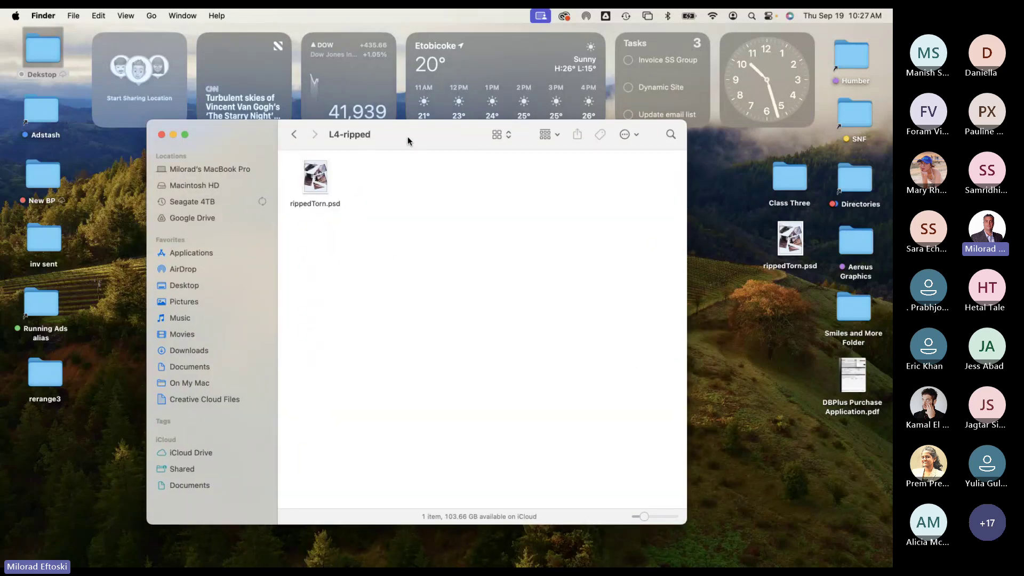
pyautogui.moveTo(411, 141); pyautogui.dragTo(417, 135)
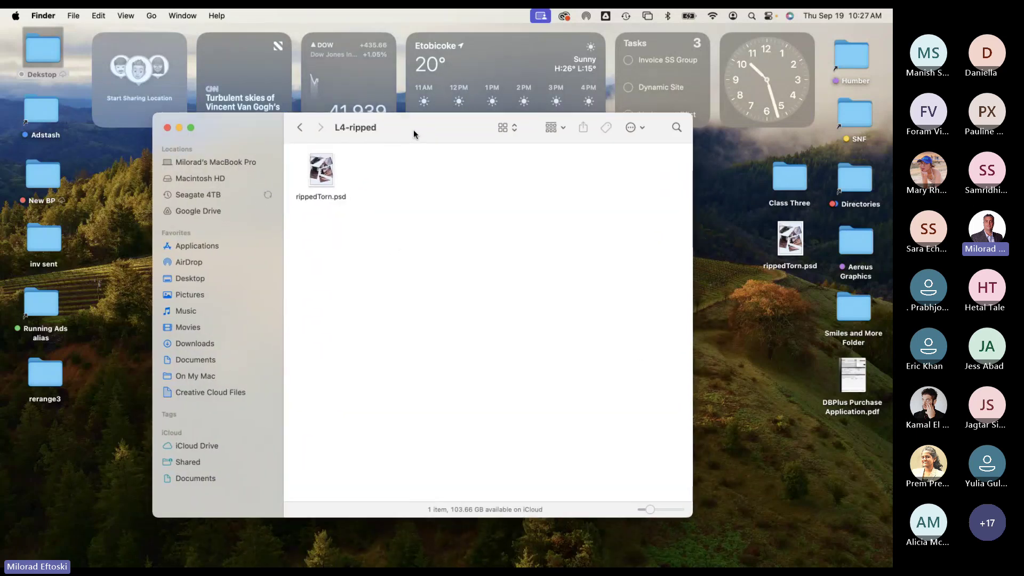
# Step: Open rippedTorn.psd in Photoshop and zoom in to 50%
pyautogui.doubleClick(326, 173)
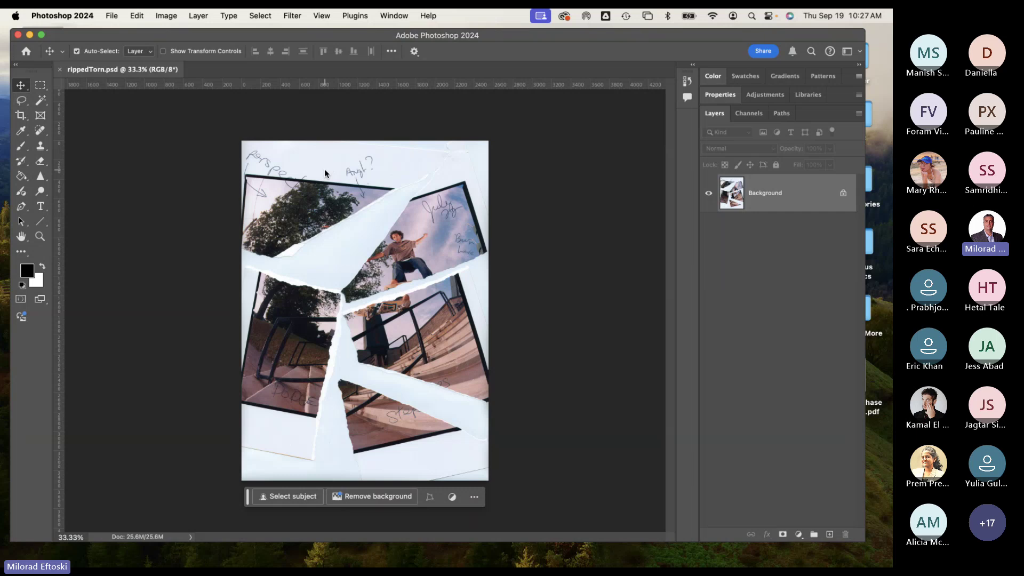
pyautogui.press('super+equal')
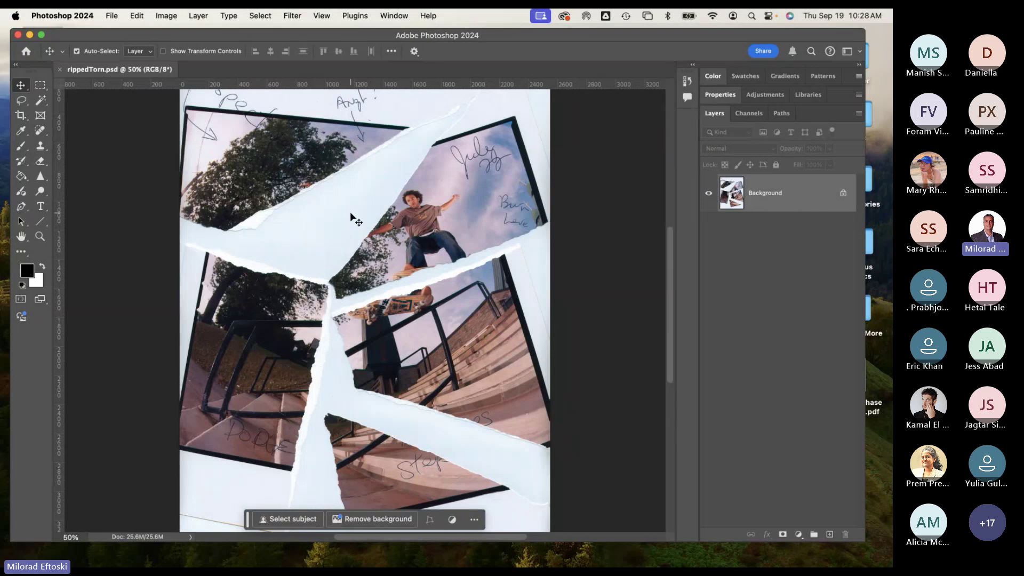
pyautogui.moveTo(99, 564)
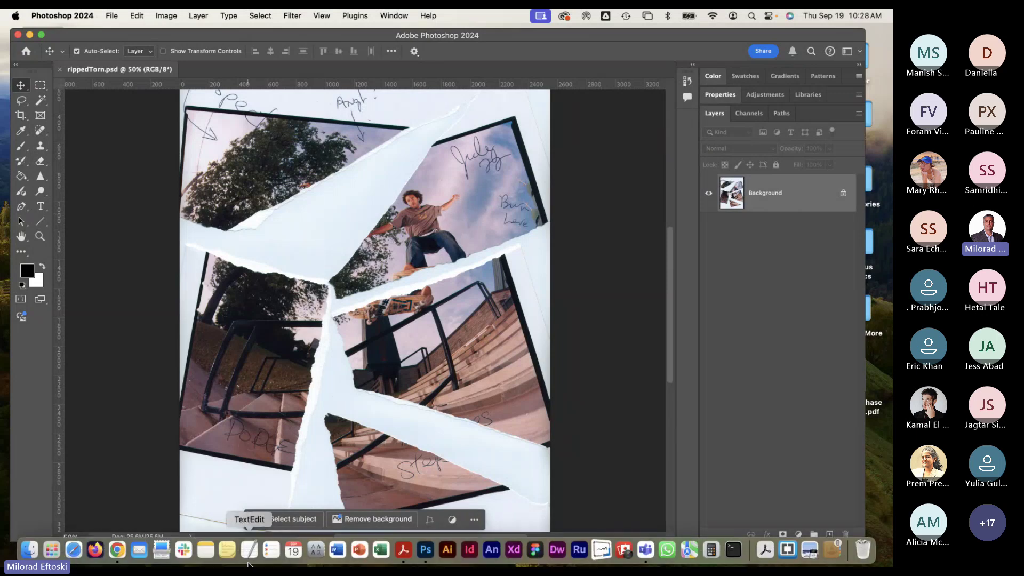
pyautogui.click(117, 549)
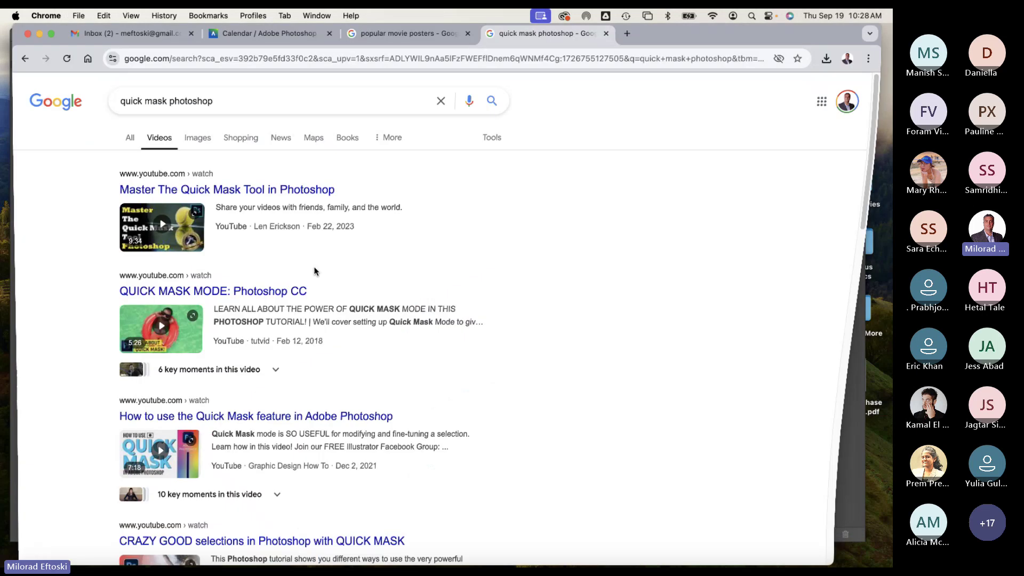
pyautogui.click(40, 35)
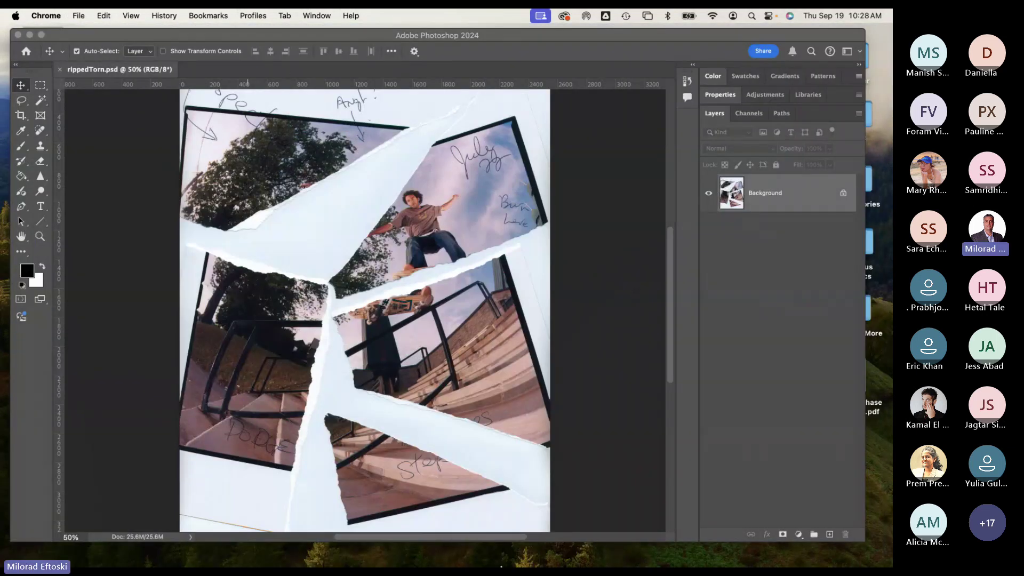
pyautogui.moveTo(501, 565)
pyautogui.click(645, 551)
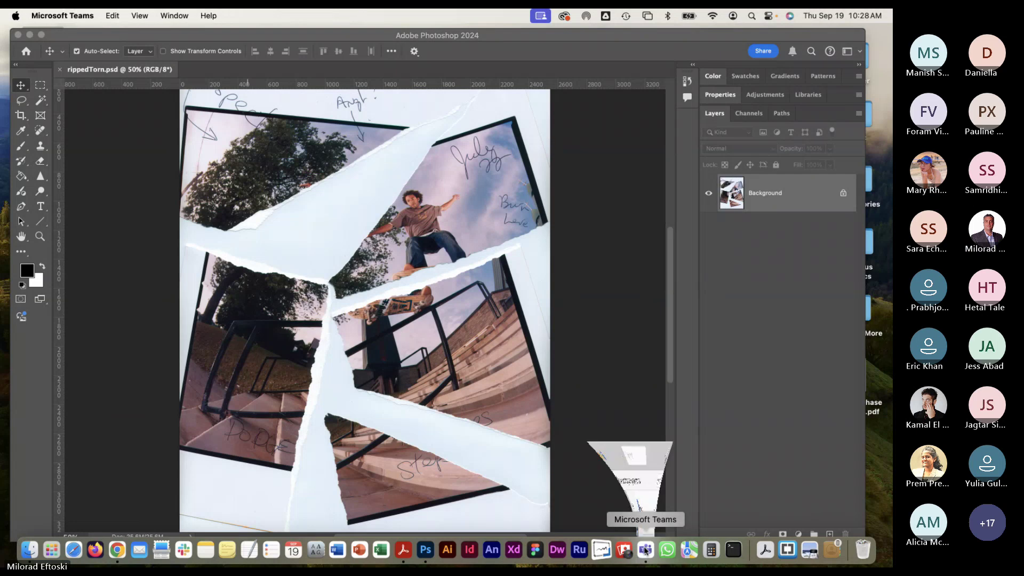
pyautogui.click(173, 16)
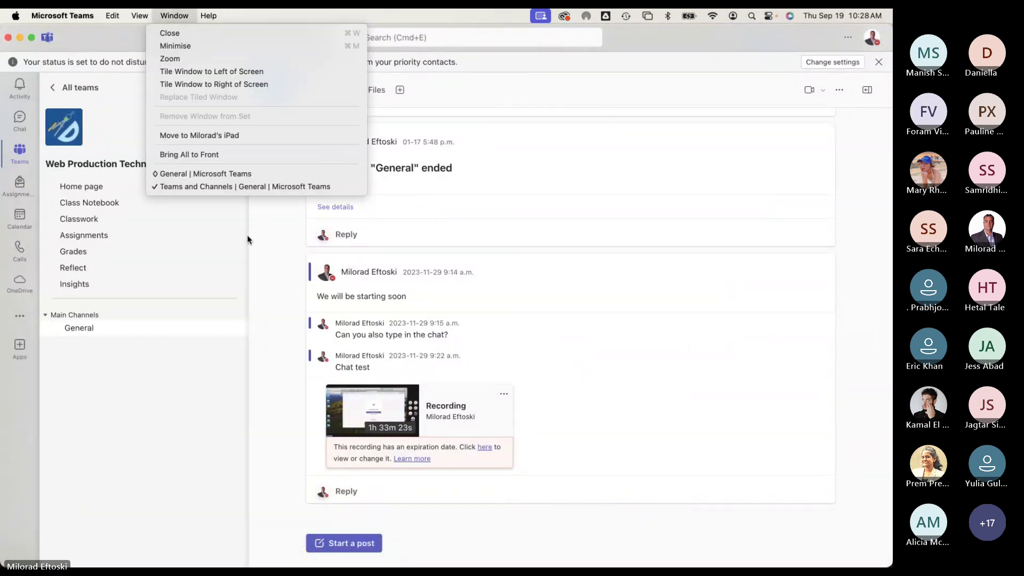
pyautogui.click(226, 175)
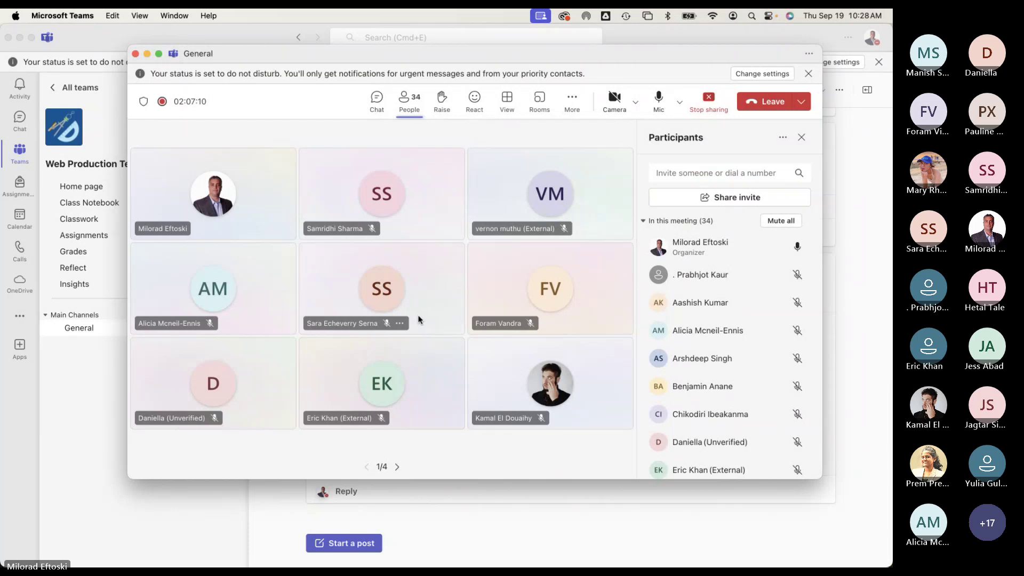
pyautogui.click(147, 53)
pyautogui.click(20, 38)
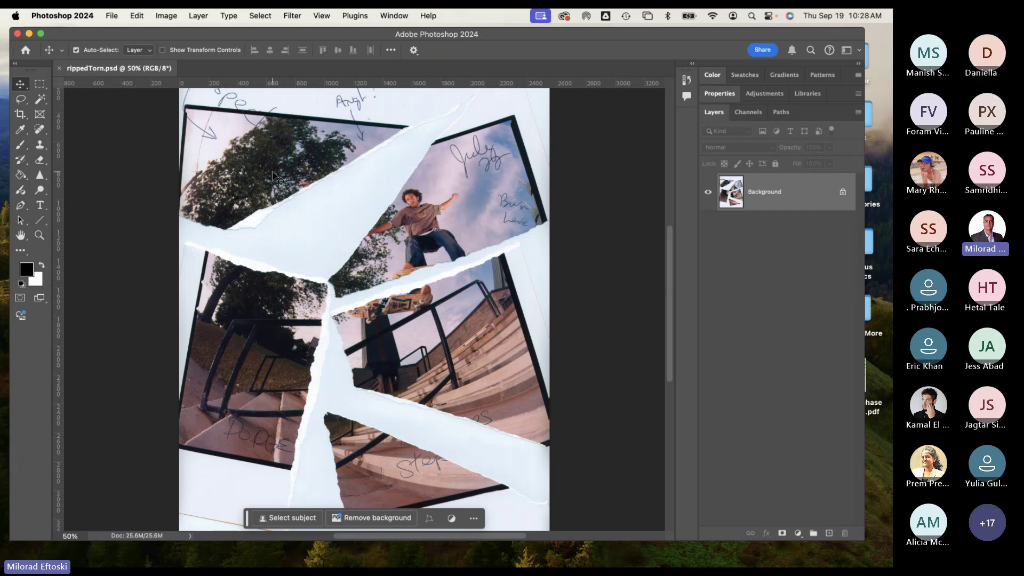
# Step: Zoom to 66.7% and pan toward the top-left photo piece
pyautogui.press('super+equal')
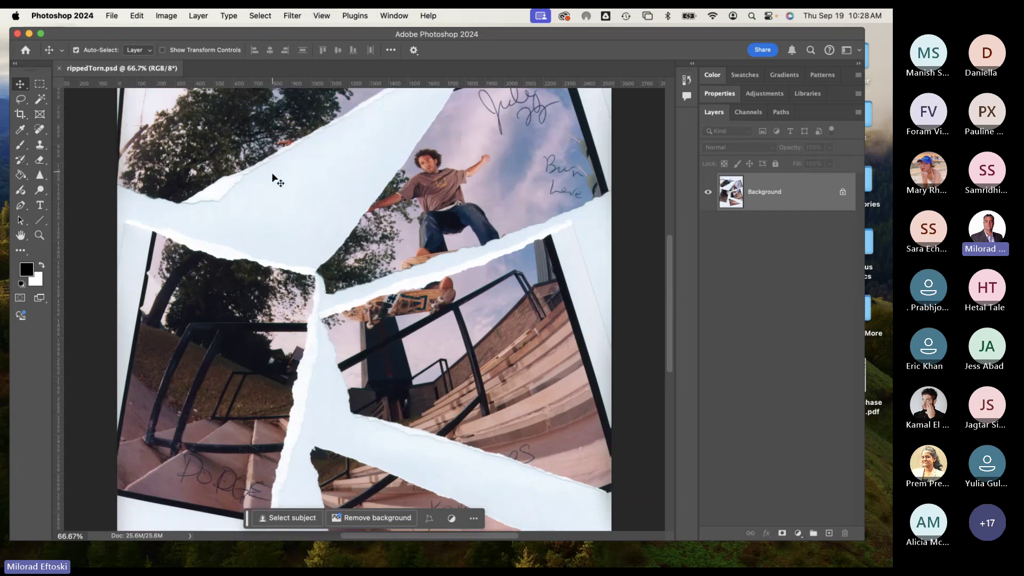
pyautogui.moveTo(275, 228); pyautogui.dragTo(287, 279)
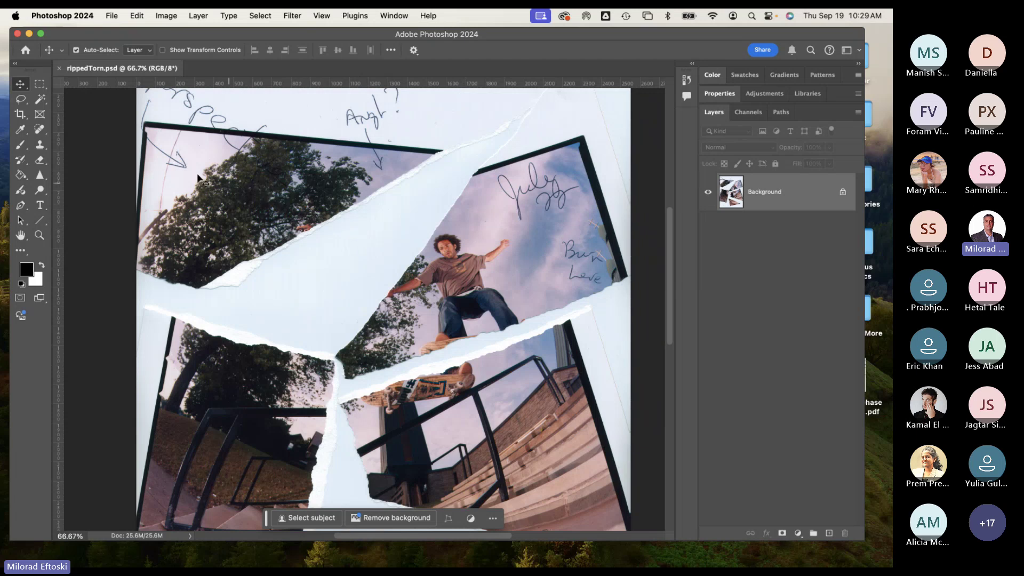
# Step: Try the freehand and Polygonal Lasso on the top-left photo, cancelling the polygonal outline
pyautogui.click(20, 101)
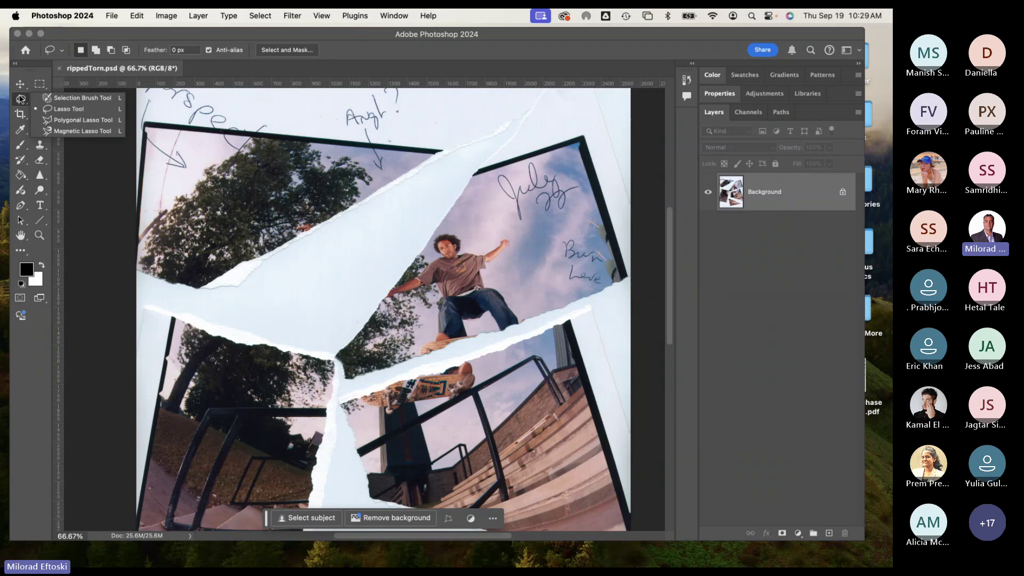
pyautogui.click(21, 99)
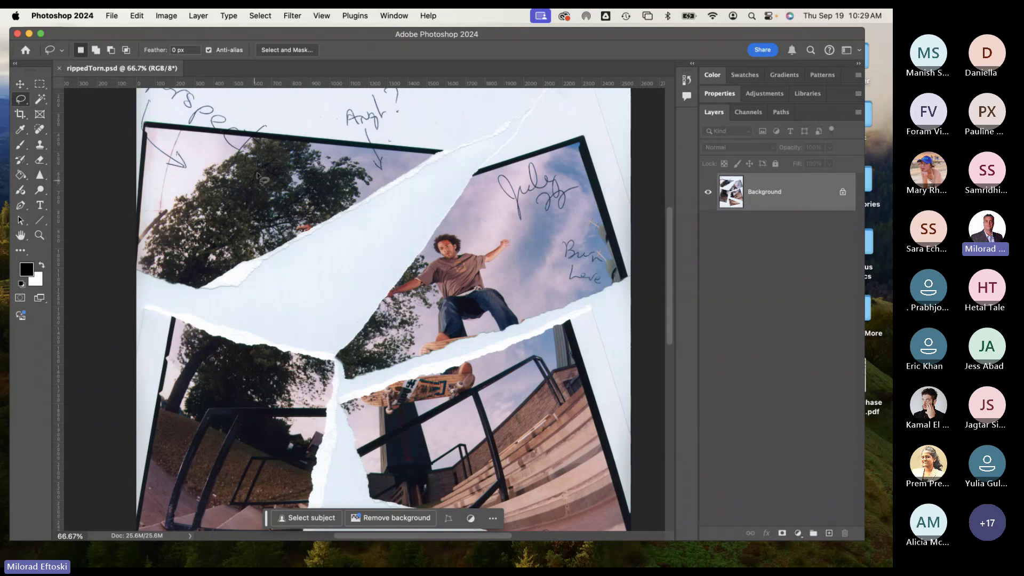
pyautogui.click(22, 102)
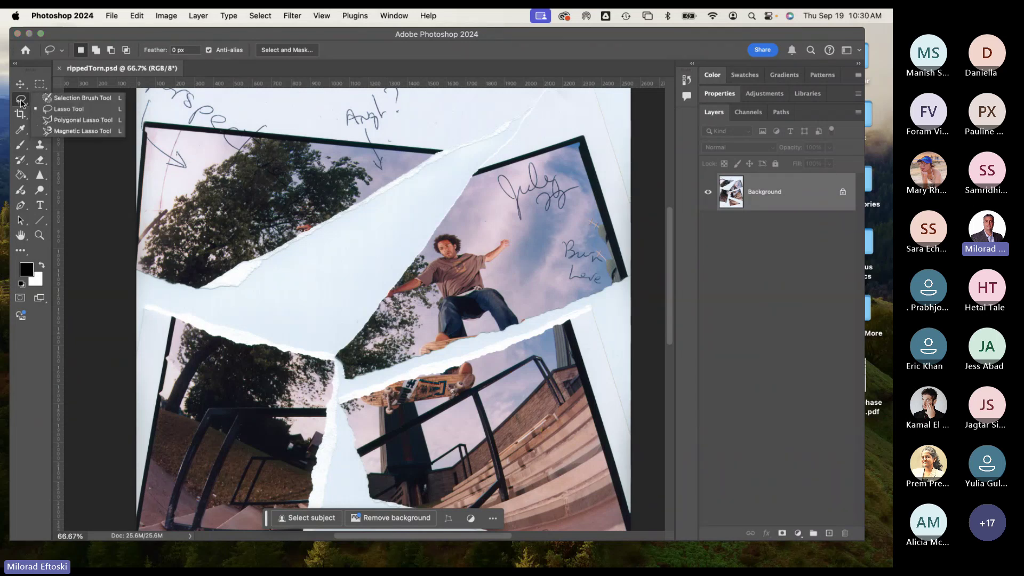
pyautogui.click(67, 109)
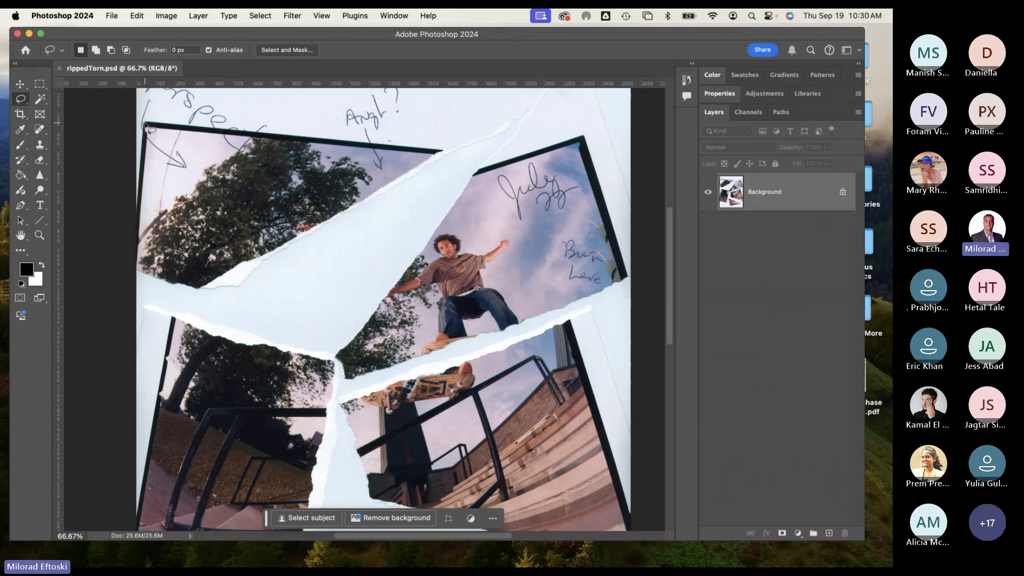
pyautogui.moveTo(150, 128)
pyautogui.mouseDown()
pyautogui.moveTo(442, 151)
pyautogui.moveTo(228, 289)
pyautogui.moveTo(190, 293)
pyautogui.moveTo(160, 279)
pyautogui.moveTo(137, 238)
pyautogui.moveTo(150, 129)
pyautogui.mouseUp()
pyautogui.click(269, 112)
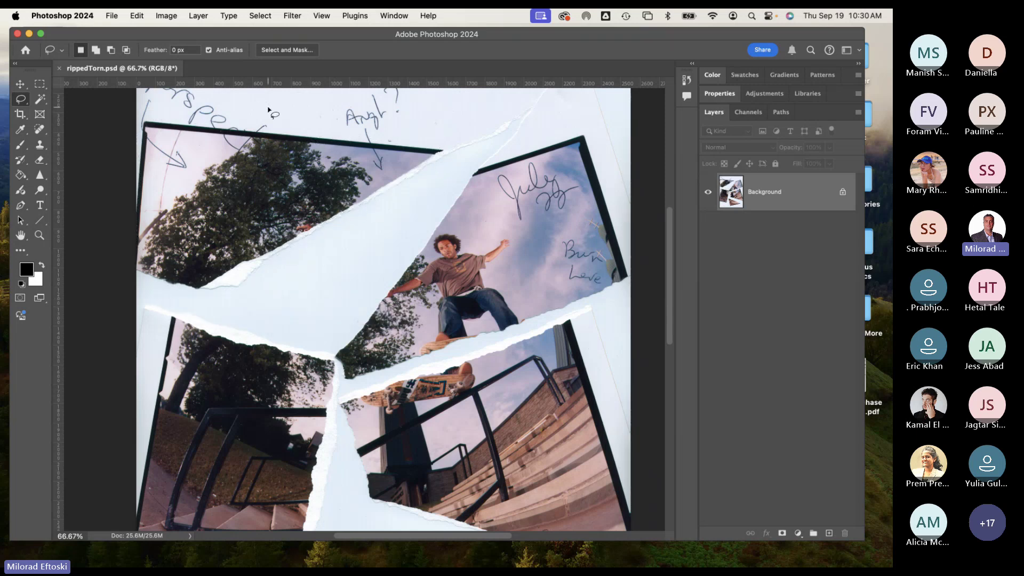
pyautogui.rightClick(21, 98)
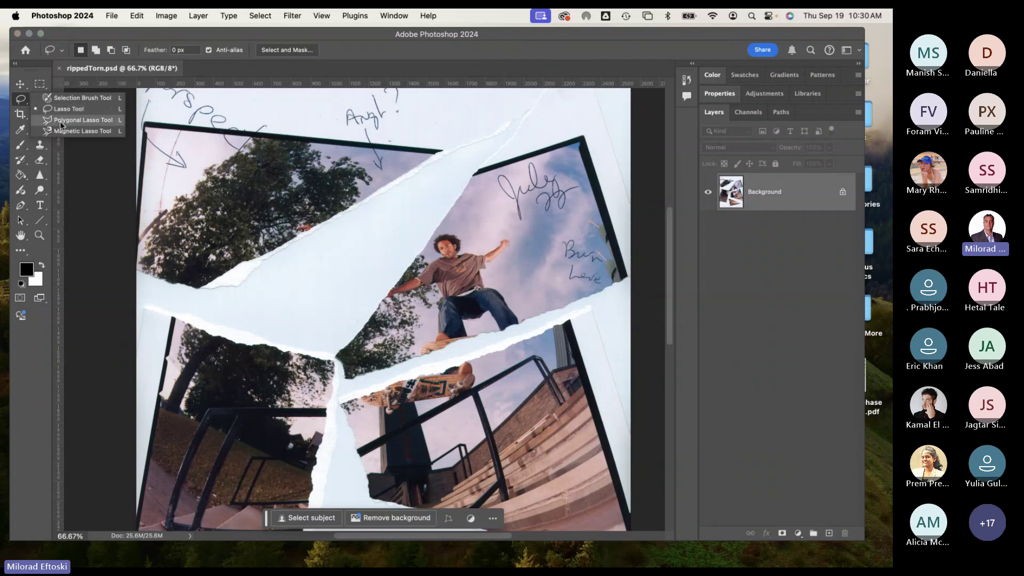
pyautogui.click(61, 121)
pyautogui.click(146, 125)
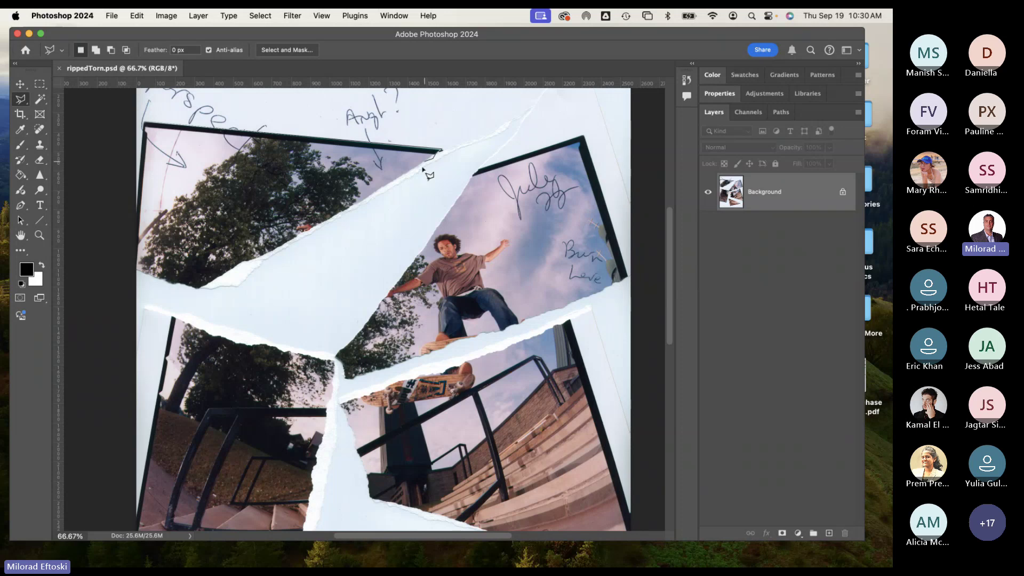
pyautogui.press('Escape')
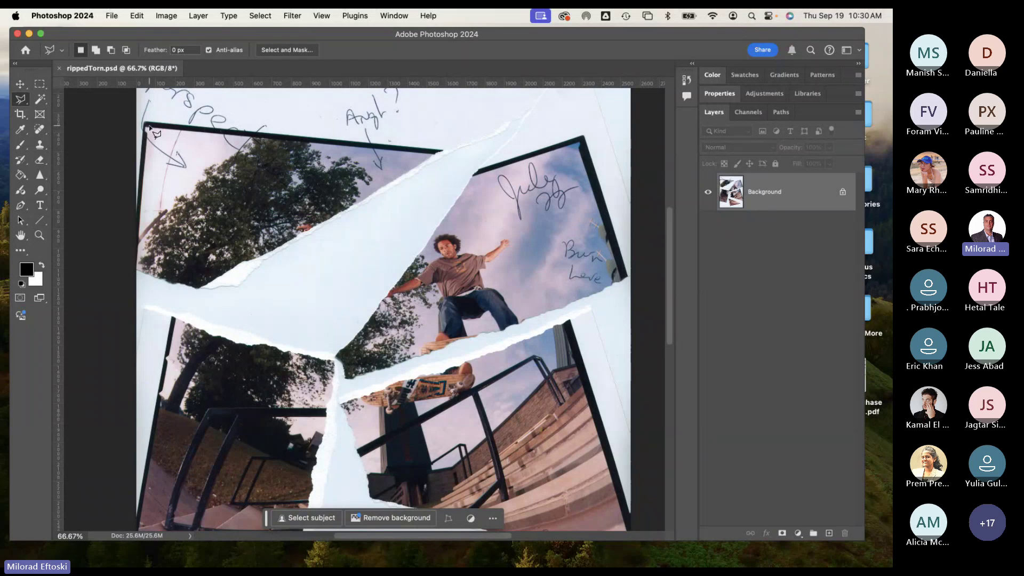
# Step: With the Magnetic Lasso, trace the top-left piece's torn edge from its corner and close it
pyautogui.click(21, 101)
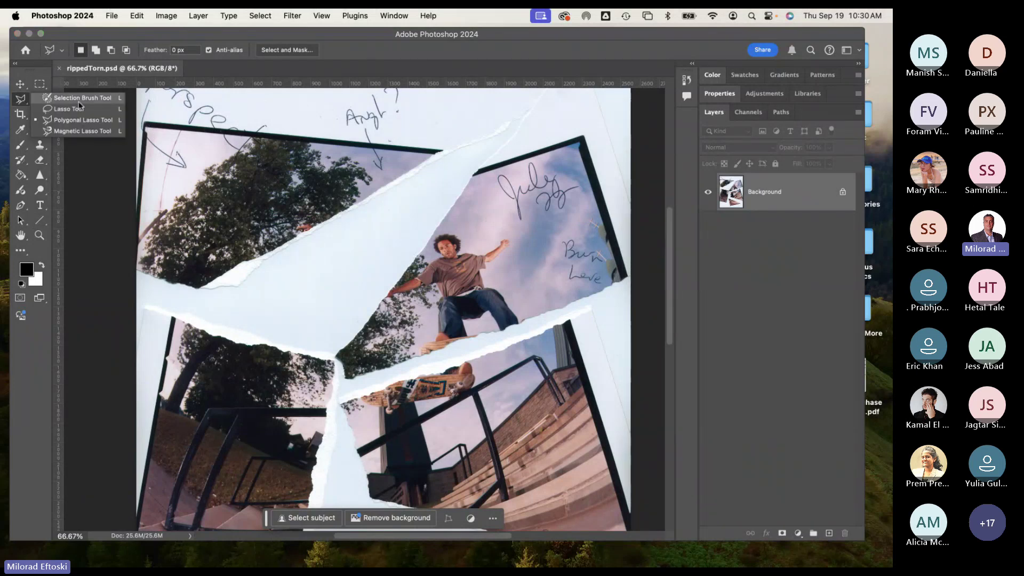
pyautogui.click(78, 131)
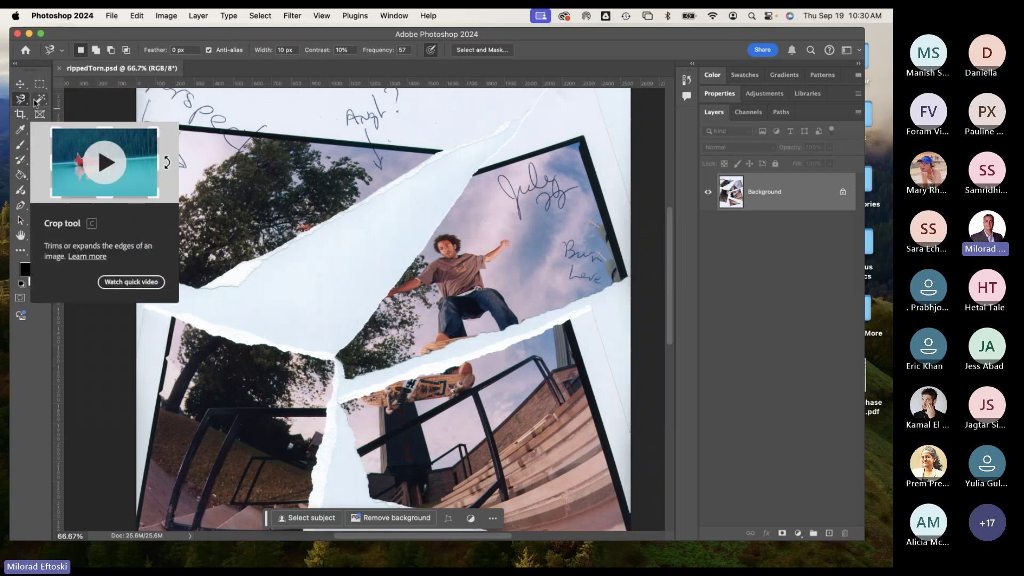
pyautogui.rightClick(20, 98)
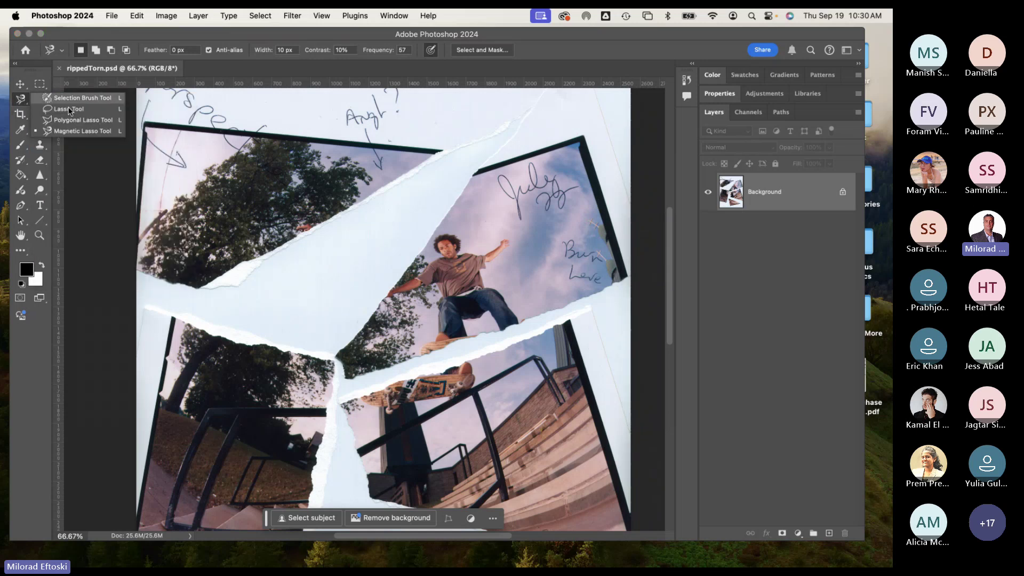
pyautogui.click(66, 132)
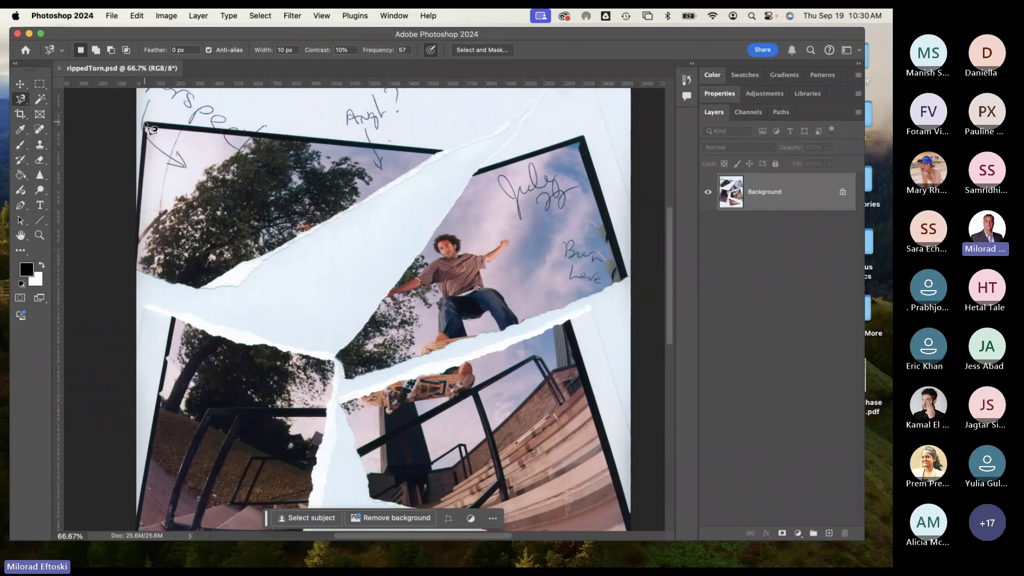
pyautogui.click(156, 129)
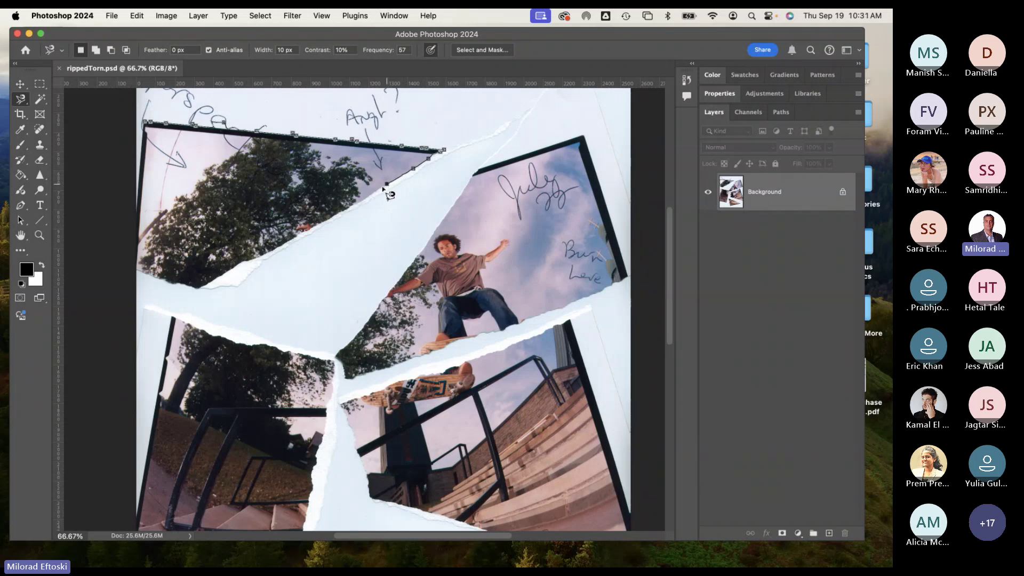
pyautogui.moveTo(349, 211)
pyautogui.mouseDown()
pyautogui.moveTo(200, 289)
pyautogui.moveTo(161, 283)
pyautogui.moveTo(136, 272)
pyautogui.moveTo(135, 258)
pyautogui.moveTo(138, 166)
pyautogui.moveTo(152, 128)
pyautogui.mouseUp()
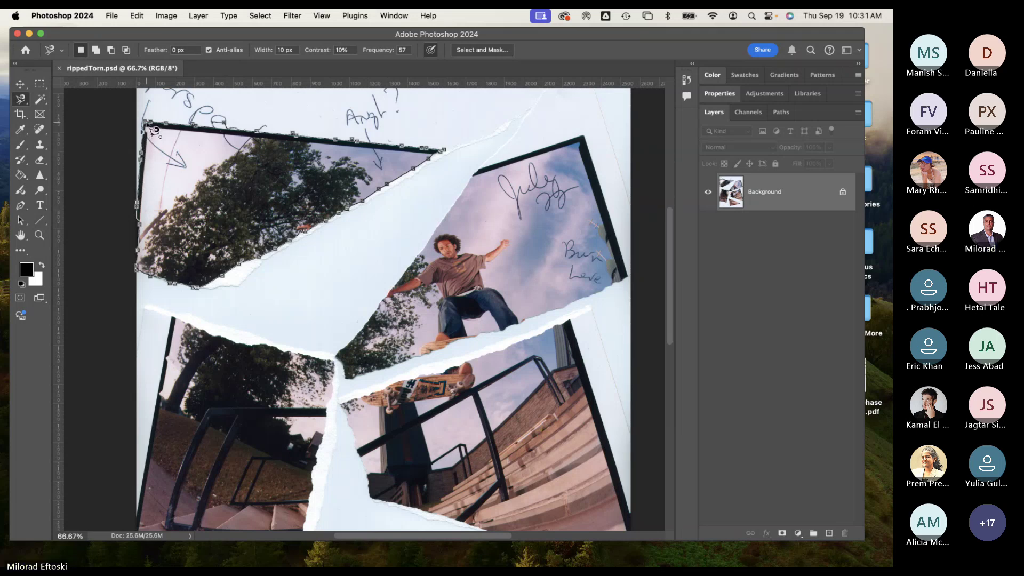
pyautogui.click(155, 130)
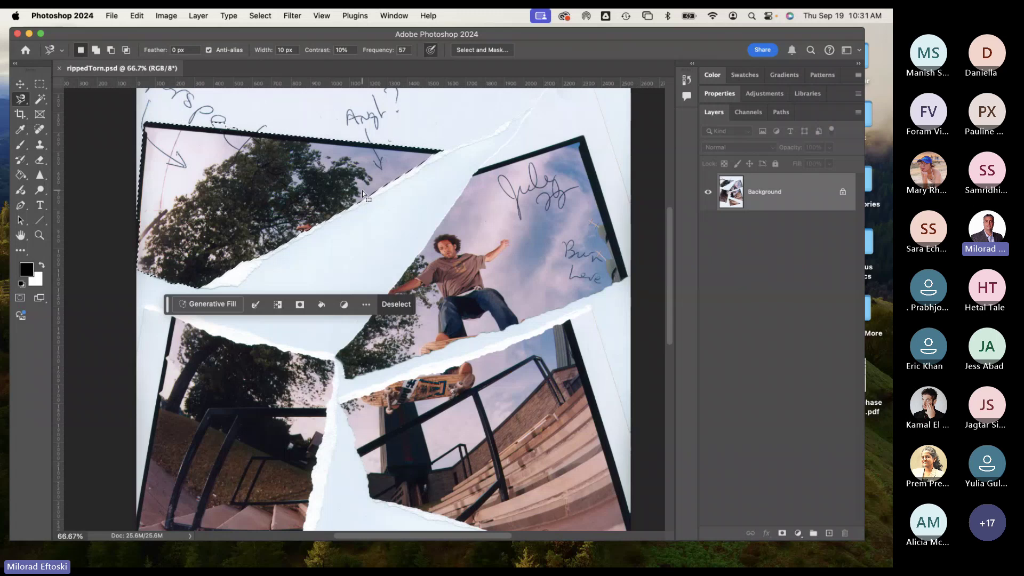
# Step: In Quick Mask at 100% zoom, brush mask over the light patches on the frame's top edge
pyautogui.press('q')
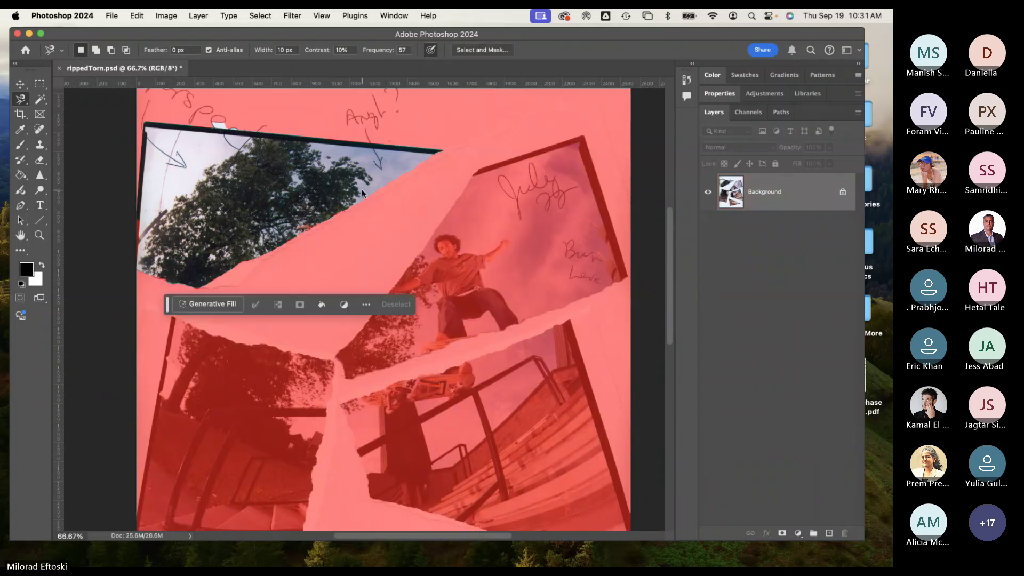
pyautogui.press('q')
pyautogui.press('q')
pyautogui.press('q')
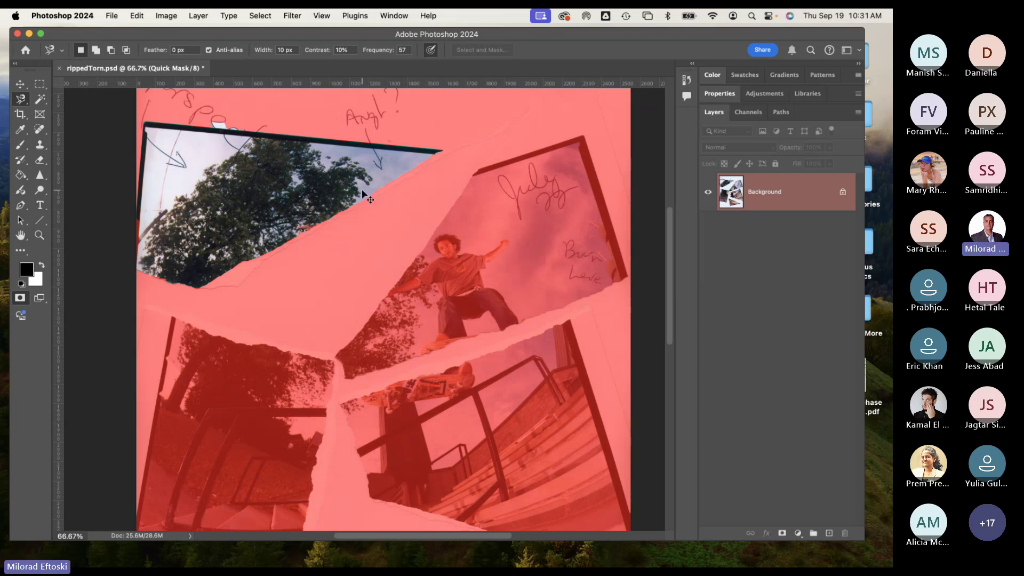
pyautogui.press('super+equal')
pyautogui.press('b')
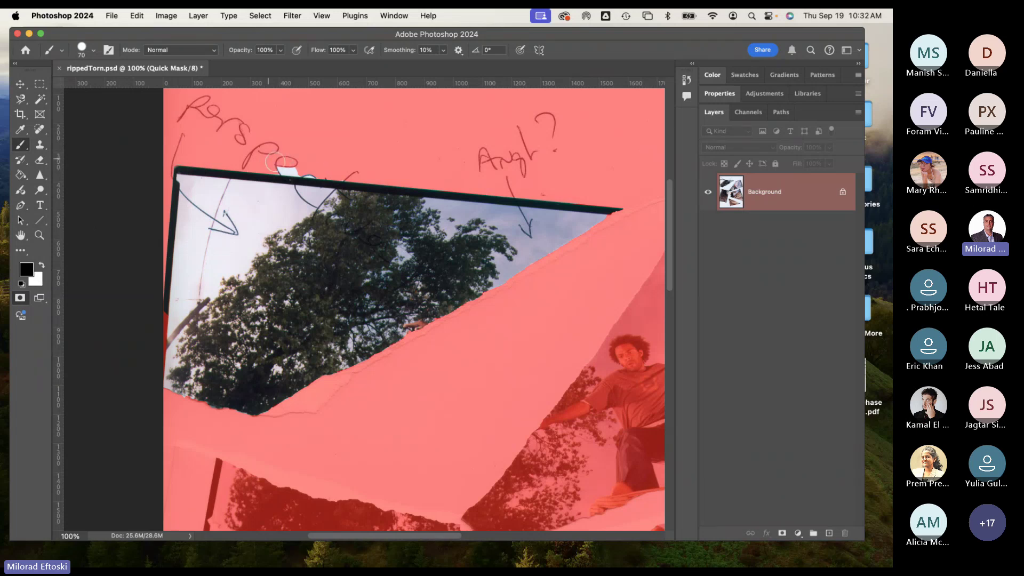
pyautogui.moveTo(276, 161)
pyautogui.mouseDown()
pyautogui.moveTo(286, 169)
pyautogui.moveTo(287, 158)
pyautogui.mouseUp()
pyautogui.moveTo(384, 170); pyautogui.dragTo(387, 175)
pyautogui.click(239, 187)
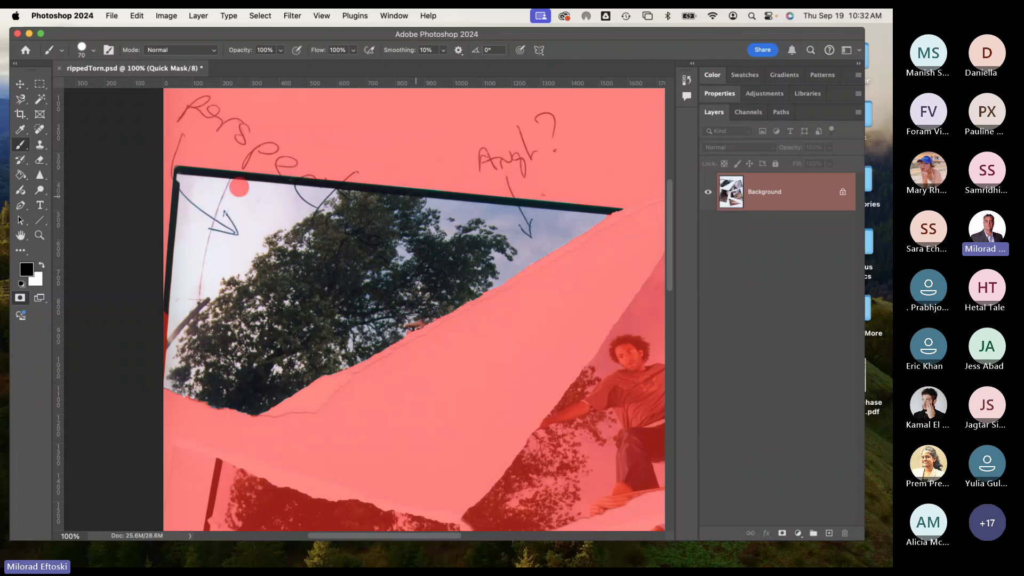
pyautogui.keyDown('shift'); pyautogui.click(416, 201); pyautogui.keyUp('shift')
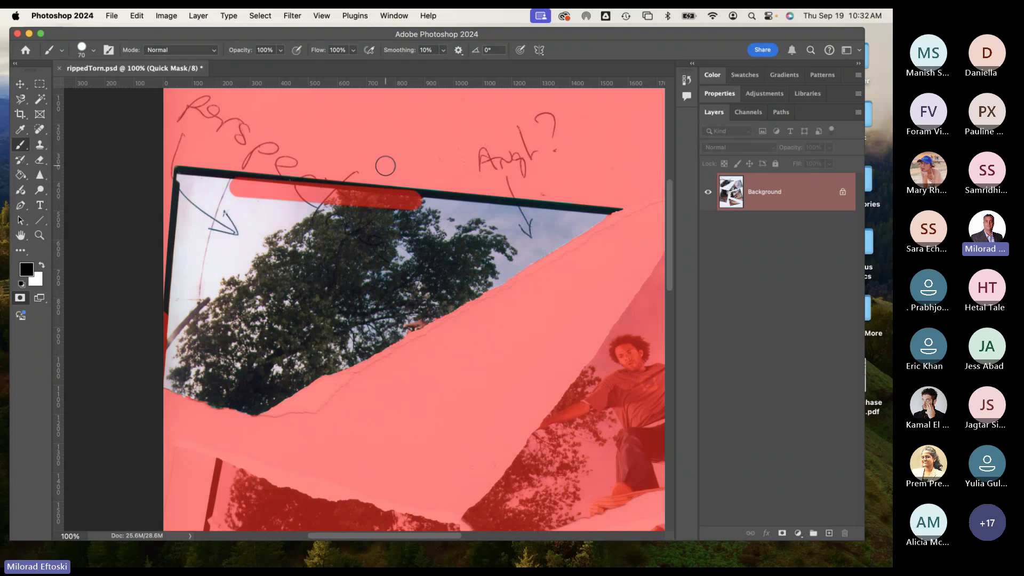
pyautogui.press('super+z')
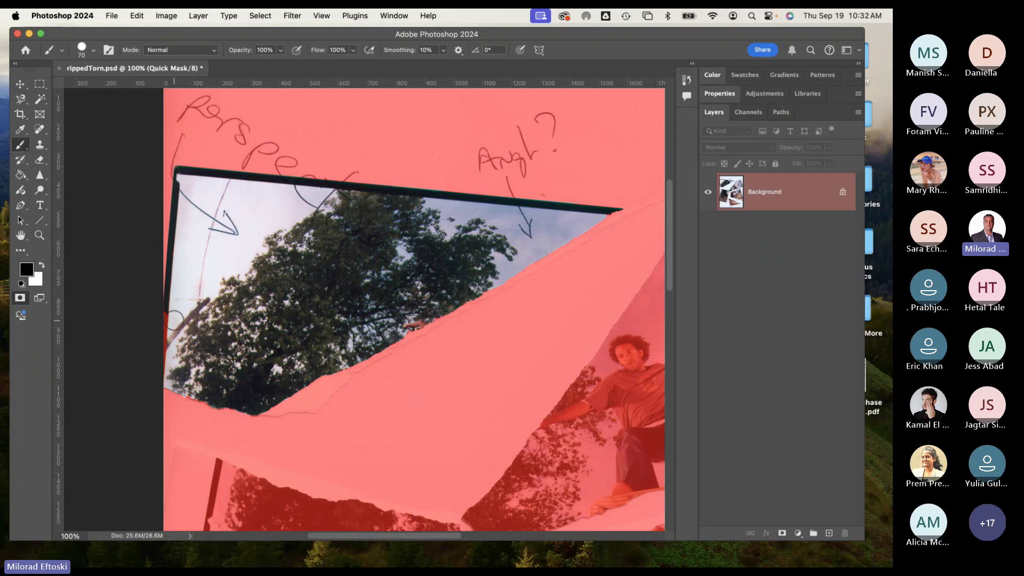
# Step: Paint white to clear mask along the left and lower torn edges, then re-mask below the trees
pyautogui.scroll(4, 178, 316)
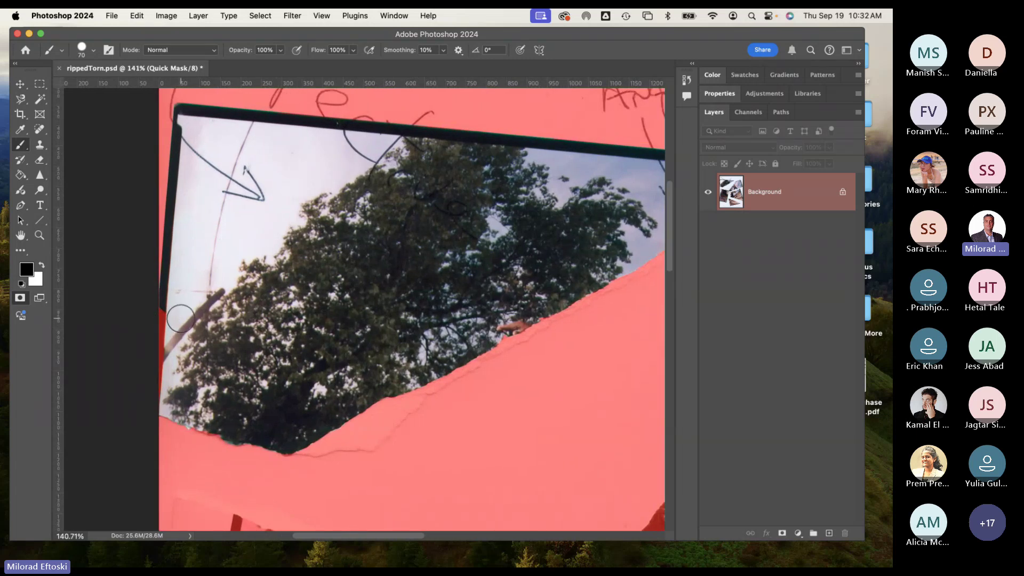
pyautogui.press('x')
pyautogui.moveTo(169, 319)
pyautogui.mouseDown()
pyautogui.moveTo(164, 399)
pyautogui.moveTo(168, 369)
pyautogui.mouseUp()
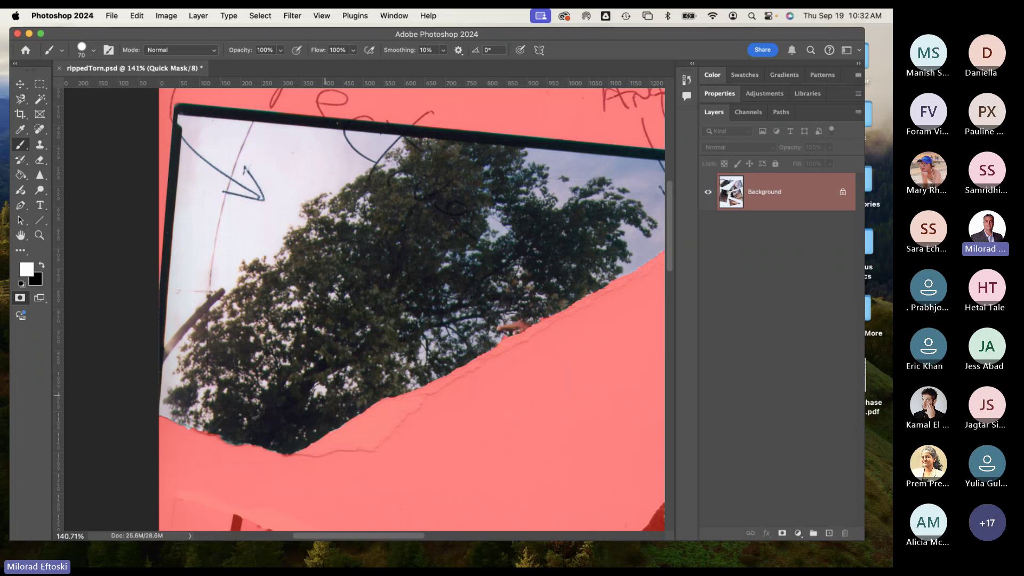
pyautogui.moveTo(395, 408)
pyautogui.mouseDown()
pyautogui.moveTo(333, 434)
pyautogui.moveTo(394, 443)
pyautogui.moveTo(411, 387)
pyautogui.moveTo(435, 404)
pyautogui.moveTo(422, 437)
pyautogui.moveTo(337, 461)
pyautogui.moveTo(397, 452)
pyautogui.mouseUp()
pyautogui.press('x')
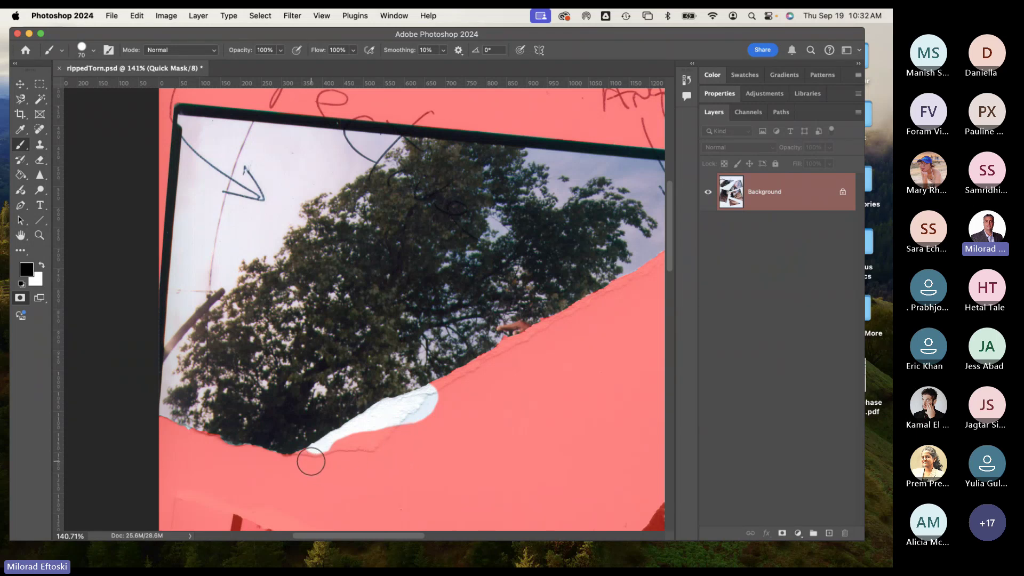
pyautogui.moveTo(311, 461)
pyautogui.mouseDown()
pyautogui.moveTo(389, 411)
pyautogui.moveTo(437, 395)
pyautogui.mouseUp()
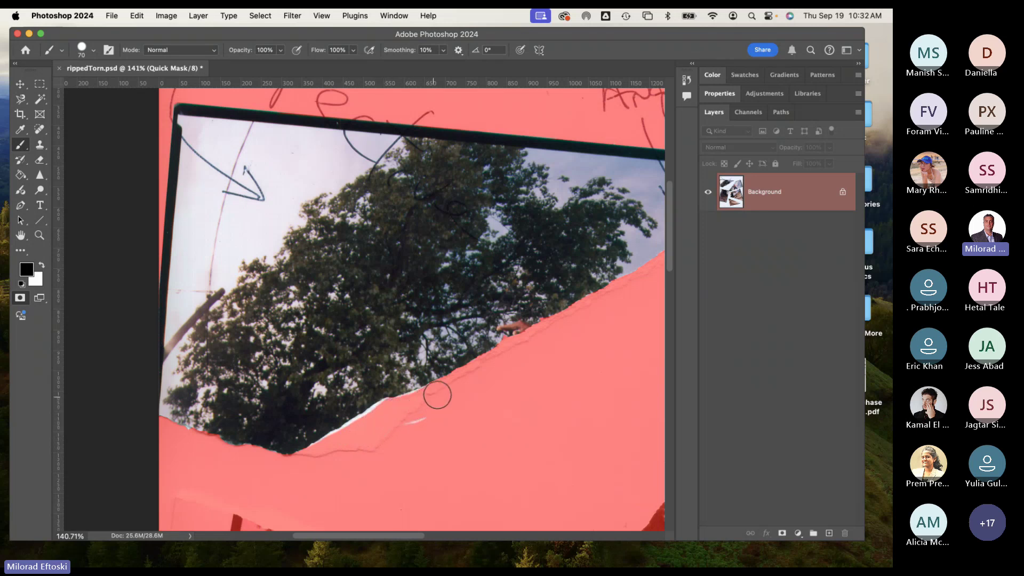
# Step: Shrink the brush to 10 and mask the white torn-paper strip along the piece's edge
pyautogui.scroll(5, 409, 420)
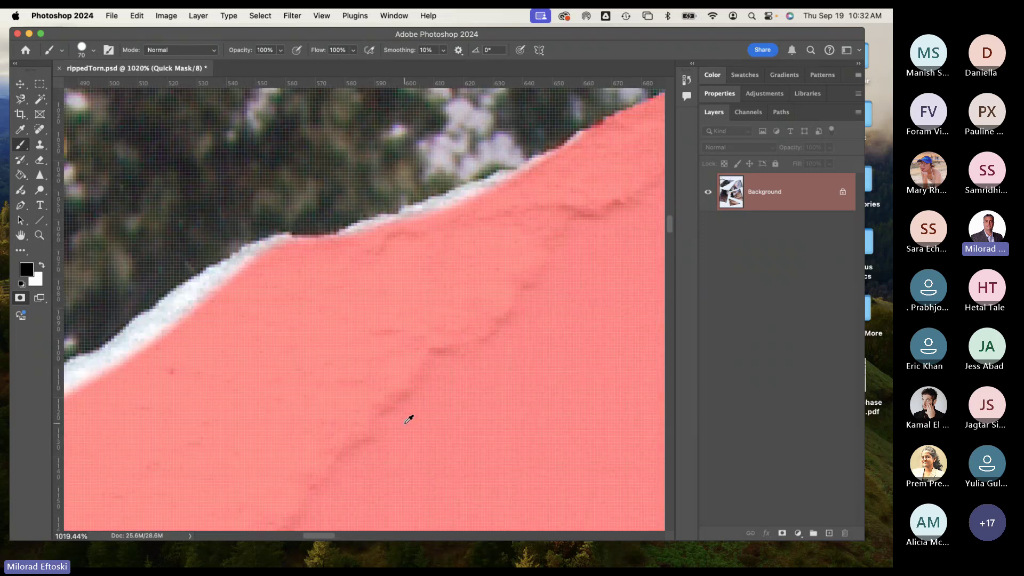
pyautogui.scroll(2, 398, 373)
pyautogui.scroll(-4, 398, 373)
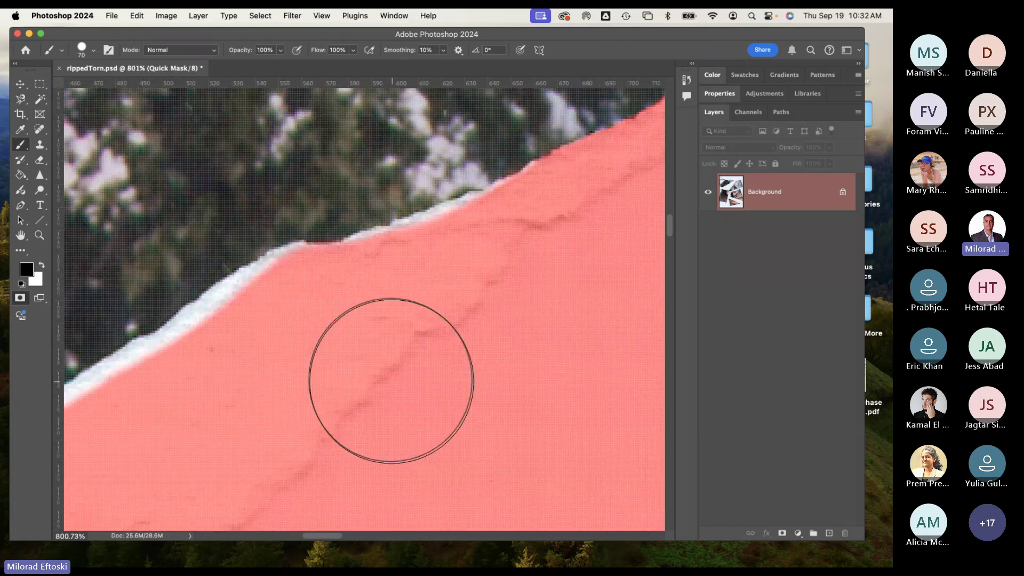
pyautogui.scroll(3, 374, 365)
pyautogui.press('[')
pyautogui.press('[')
pyautogui.press('[')
pyautogui.press('[')
pyautogui.press('[')
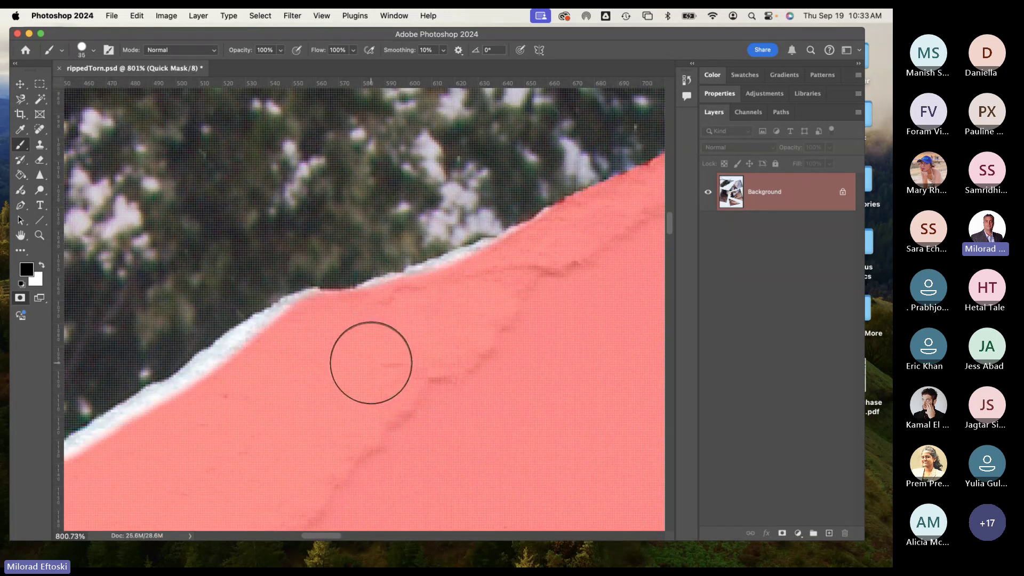
pyautogui.press('[')
pyautogui.press('[')
pyautogui.press('[')
pyautogui.press('[')
pyautogui.press('[')
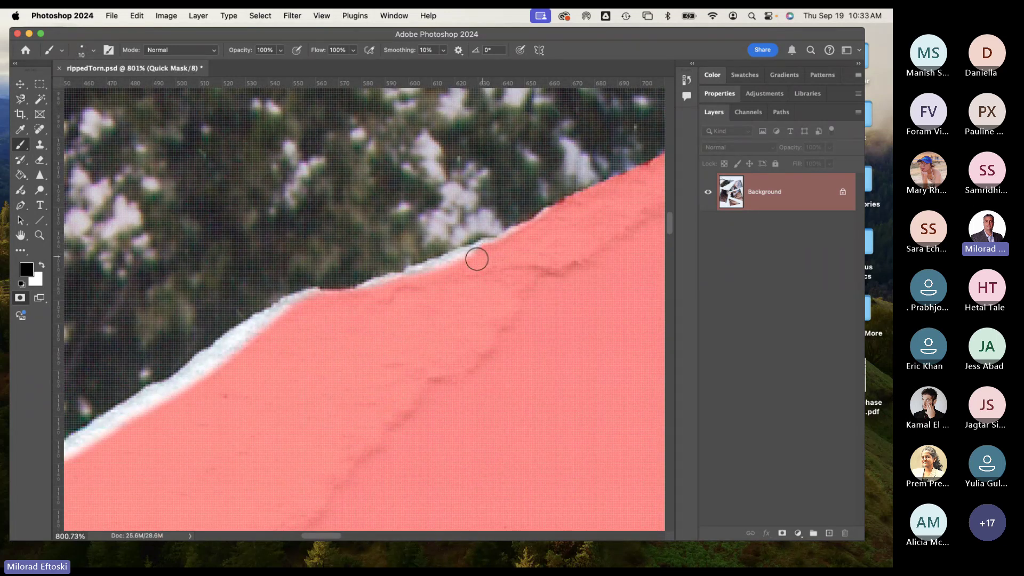
pyautogui.moveTo(476, 260); pyautogui.dragTo(360, 304)
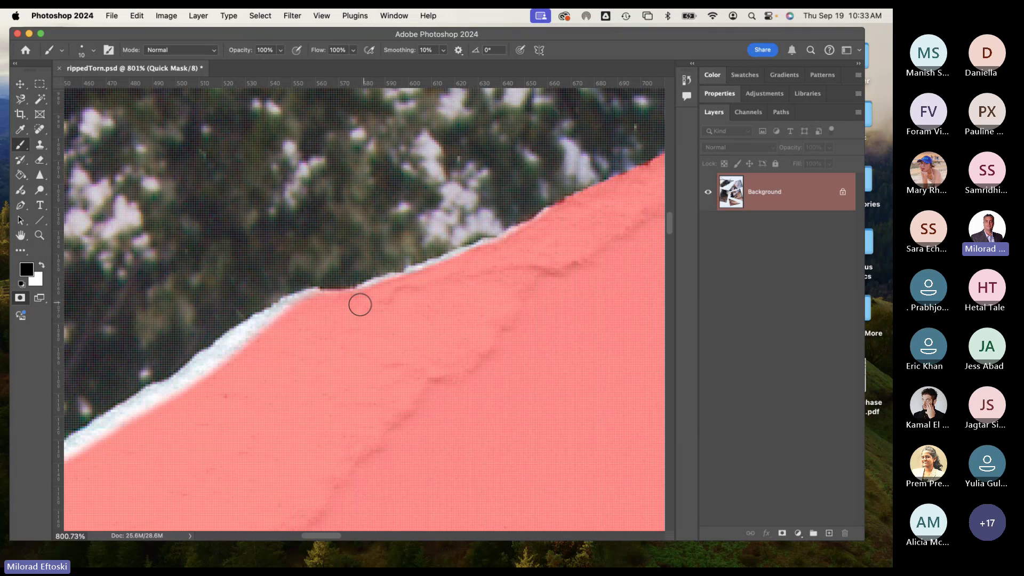
pyautogui.hscroll(-6, 373, 304)
pyautogui.moveTo(469, 288)
pyautogui.mouseDown()
pyautogui.moveTo(338, 370)
pyautogui.moveTo(334, 393)
pyautogui.mouseUp()
pyautogui.hscroll(-8, 575, 233)
pyautogui.scroll(-5, 576, 233)
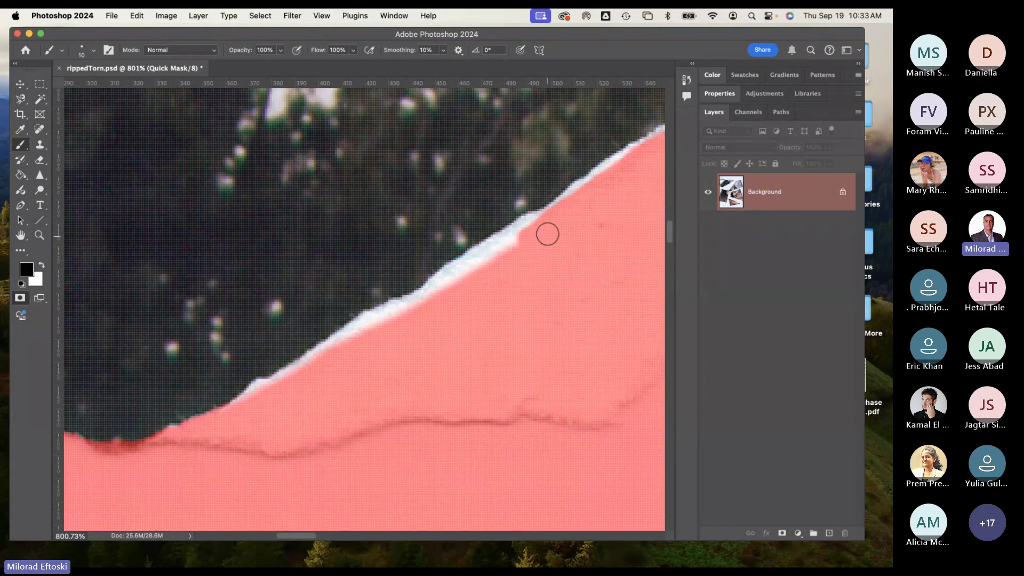
pyautogui.moveTo(533, 224)
pyautogui.mouseDown()
pyautogui.moveTo(400, 322)
pyautogui.moveTo(408, 310)
pyautogui.moveTo(254, 393)
pyautogui.moveTo(245, 411)
pyautogui.moveTo(284, 412)
pyautogui.mouseUp()
# Step: Zoom out to 50% and exit Quick Mask to get the piece's selection
pyautogui.press('super+minus')
pyautogui.press('super+minus')
pyautogui.press('super+minus')
pyautogui.press('super+minus')
pyautogui.press('super+minus')
pyautogui.press('super+minus')
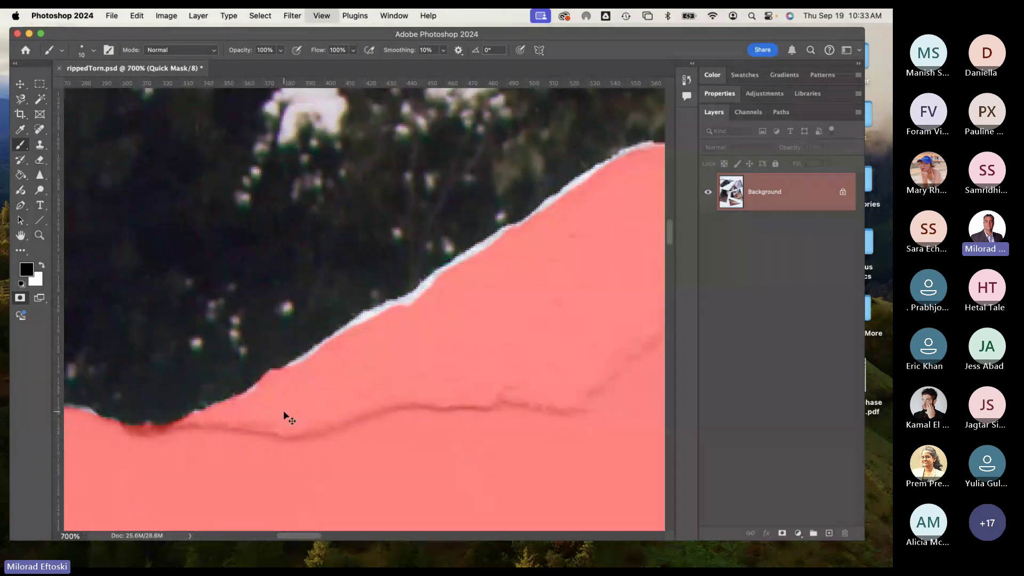
pyautogui.press('super+minus')
pyautogui.press('super+minus')
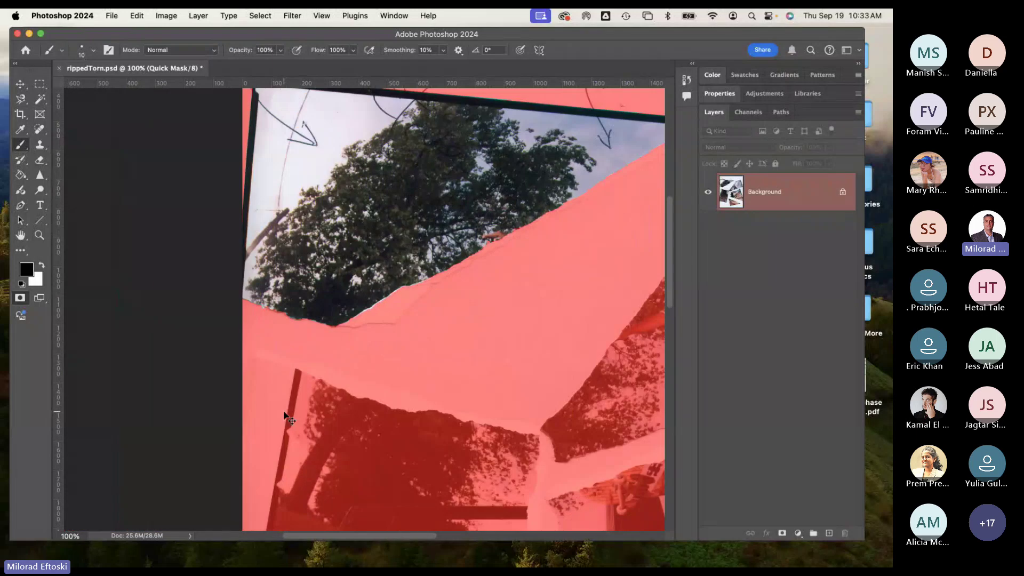
pyautogui.press('super+minus')
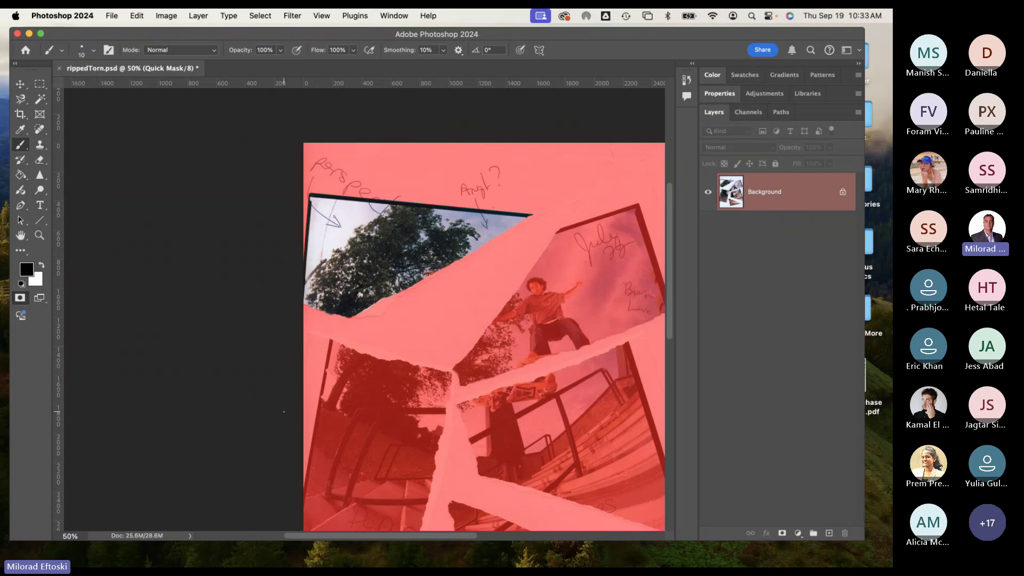
pyautogui.press('q')
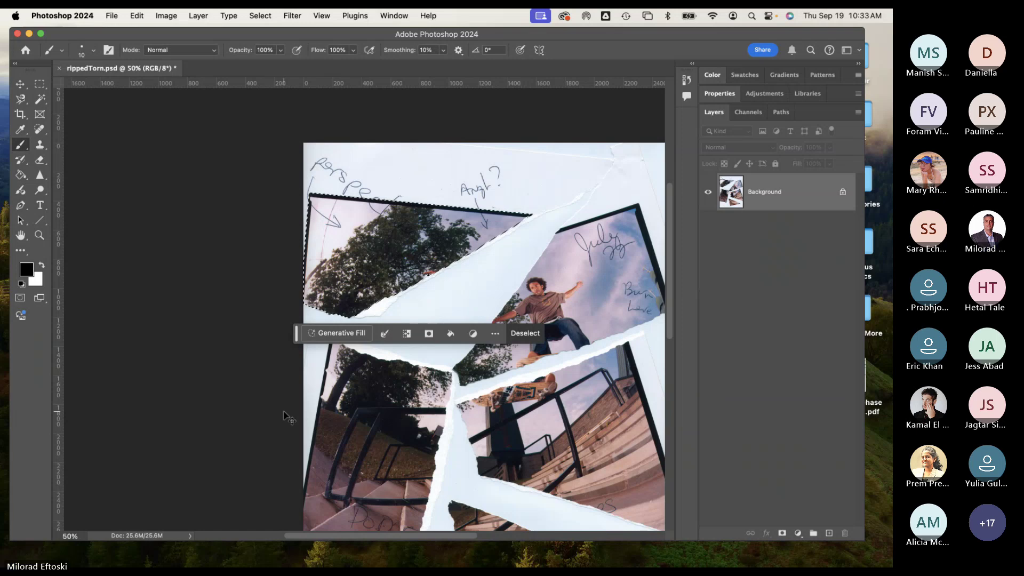
# Step: Copy the selection to a new layer named 'top left corner' and hide the Background to check it
pyautogui.press('super+j')
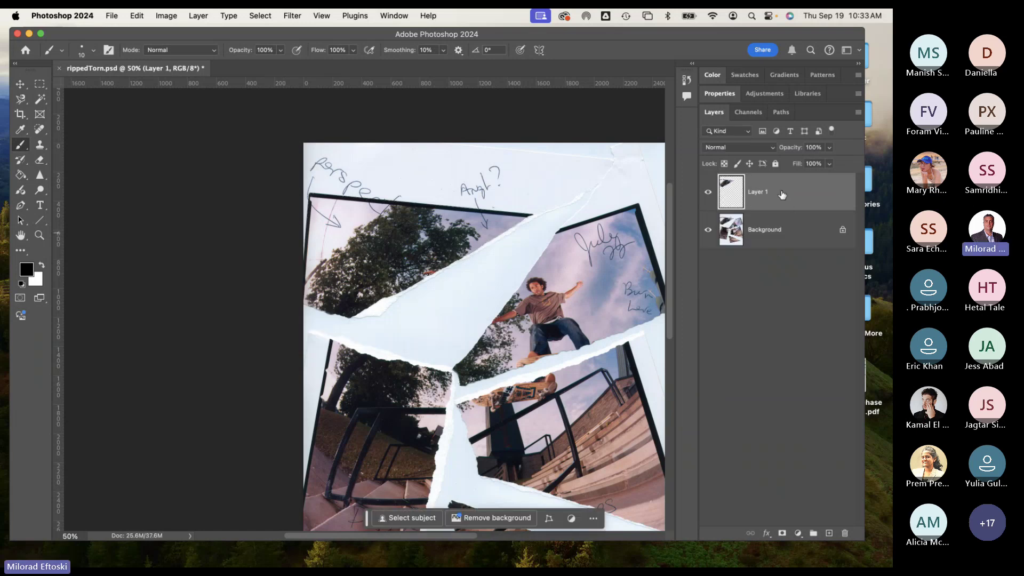
pyautogui.write('rip')
pyautogui.write(' left')
pyautogui.write(' corner')
pyautogui.press('Return')
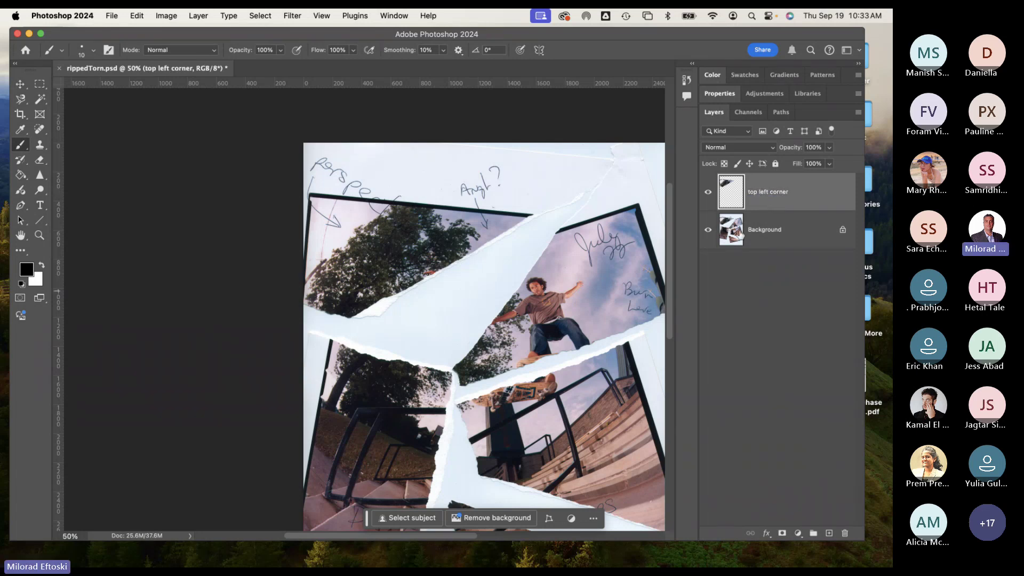
pyautogui.click(707, 233)
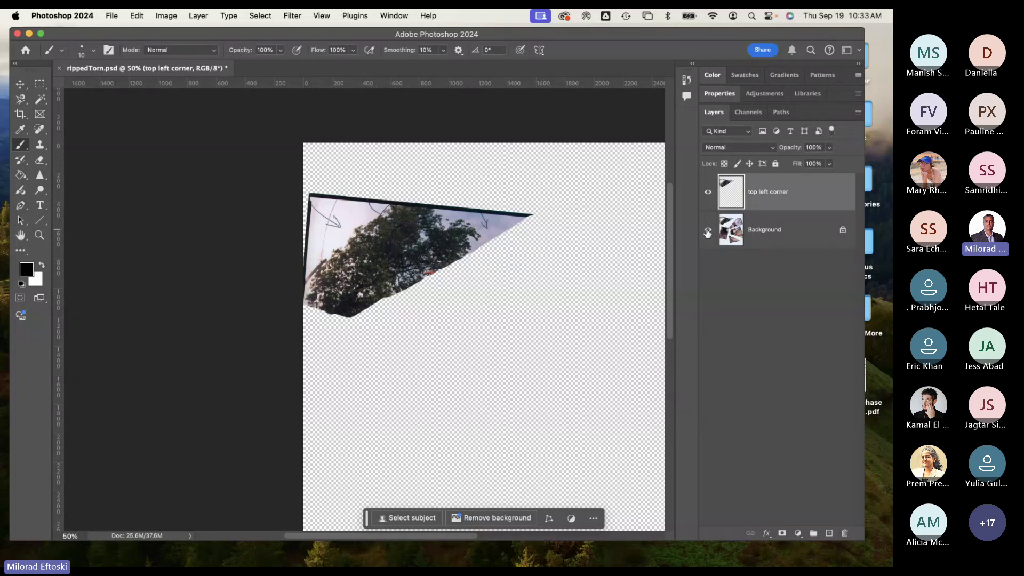
pyautogui.click(708, 233)
pyautogui.click(707, 233)
# Step: Move the top left corner piece into place over the collage, toggling the Background to compare
pyautogui.moveTo(432, 260); pyautogui.dragTo(288, 241)
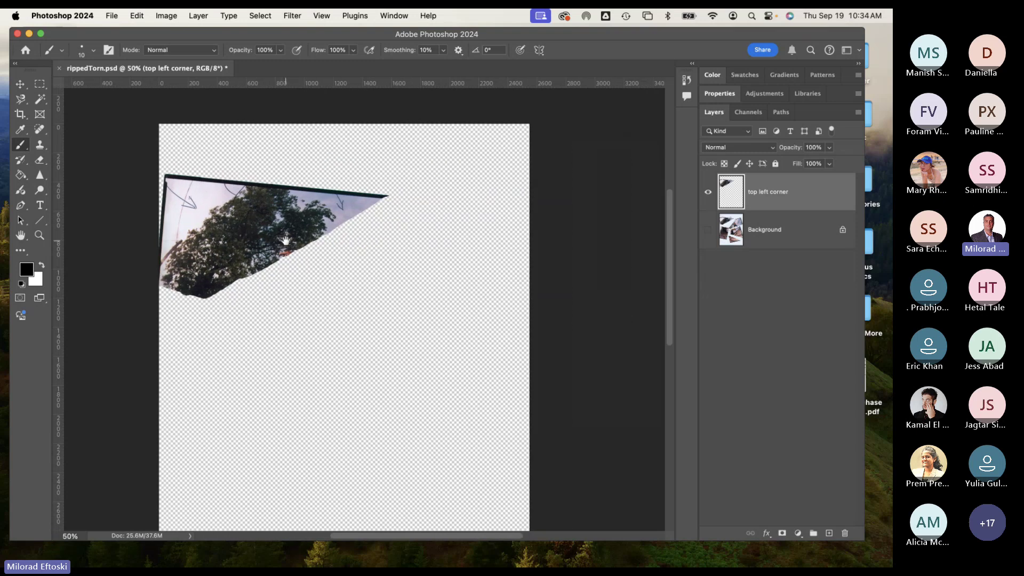
pyautogui.click(20, 83)
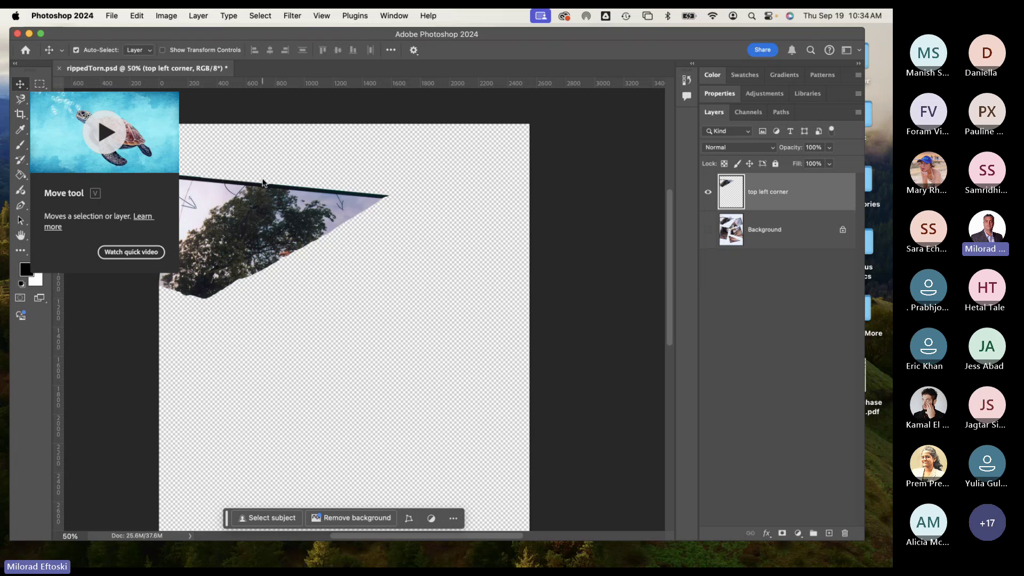
pyautogui.moveTo(245, 236); pyautogui.dragTo(296, 199)
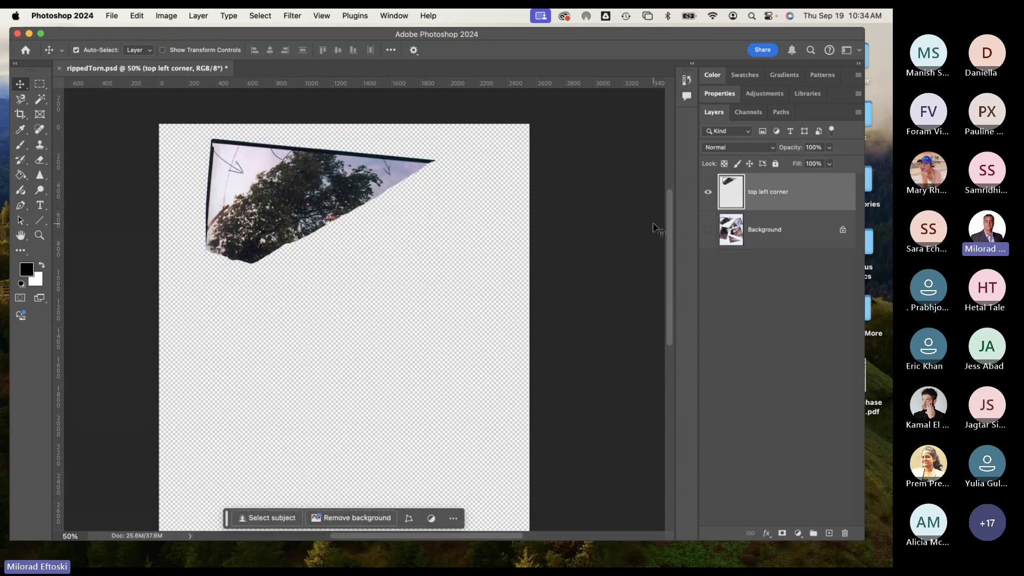
pyautogui.click(708, 231)
pyautogui.click(705, 235)
pyautogui.click(705, 234)
pyautogui.moveTo(277, 213); pyautogui.dragTo(253, 206)
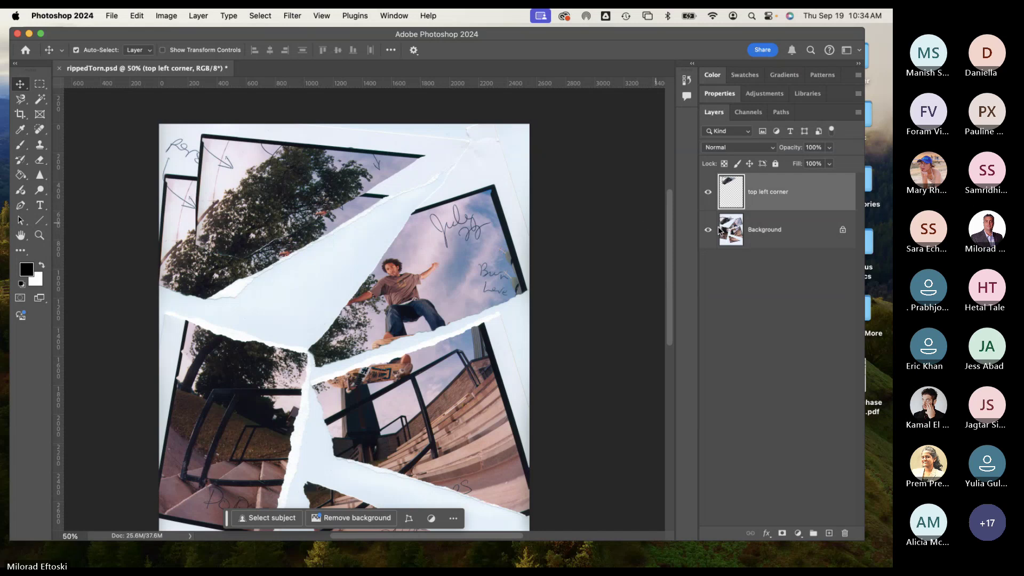
# Step: Select the Background, hide the top left corner layer, and minimize Photoshop
pyautogui.click(770, 235)
pyautogui.click(709, 193)
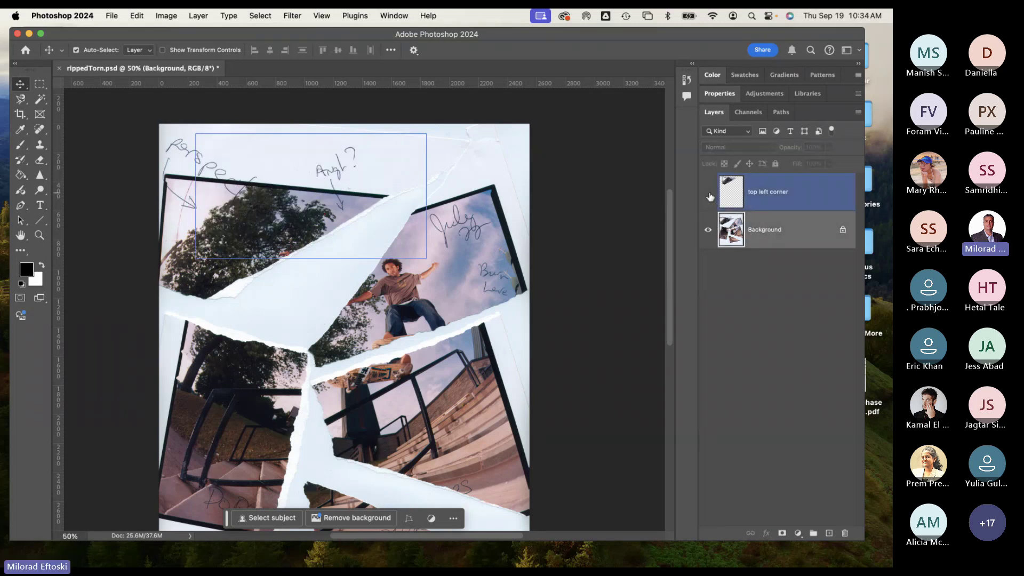
pyautogui.click(709, 193)
pyautogui.click(709, 194)
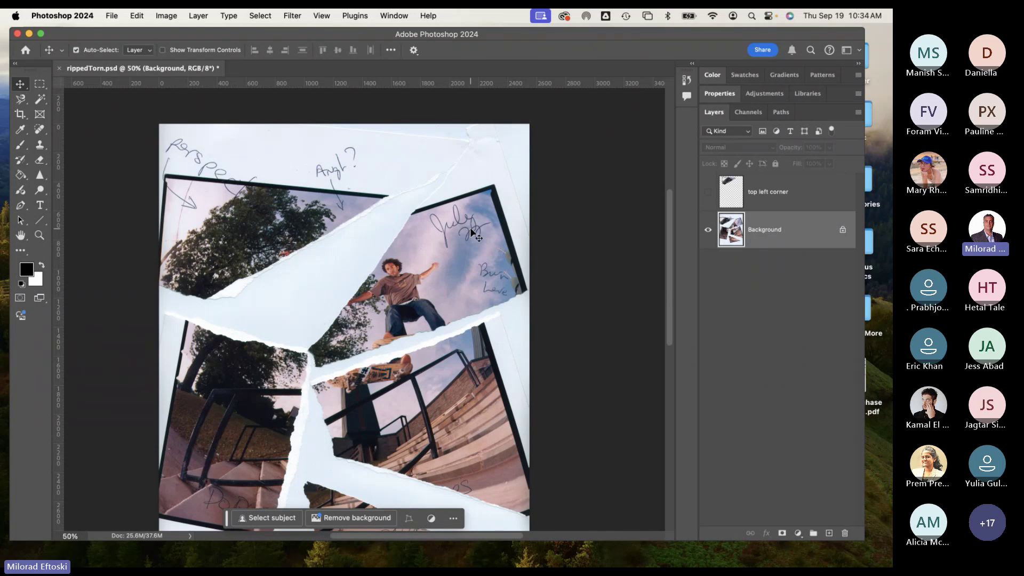
pyautogui.scroll(-3, 471, 231)
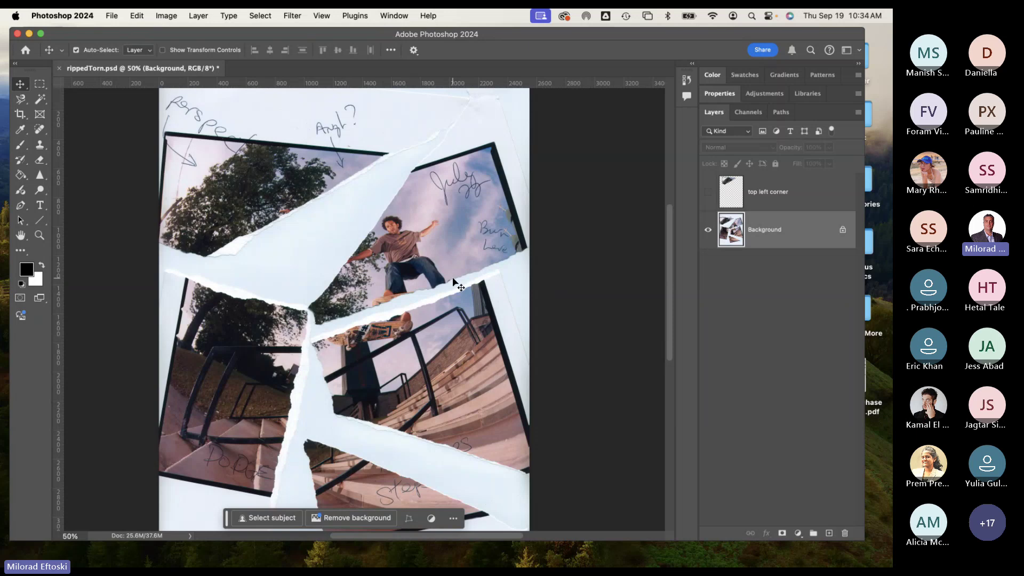
pyautogui.scroll(3, 453, 282)
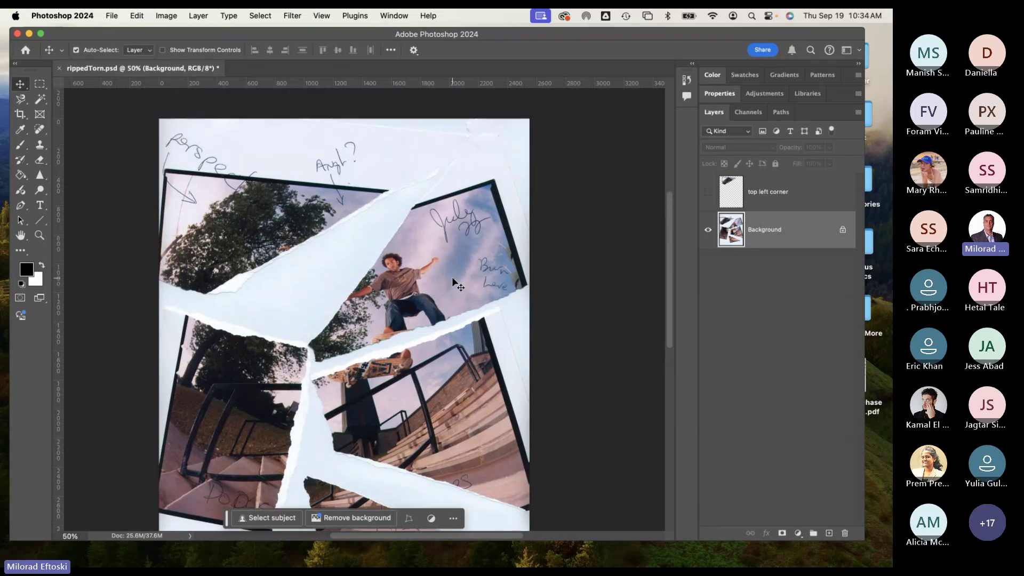
pyautogui.click(29, 33)
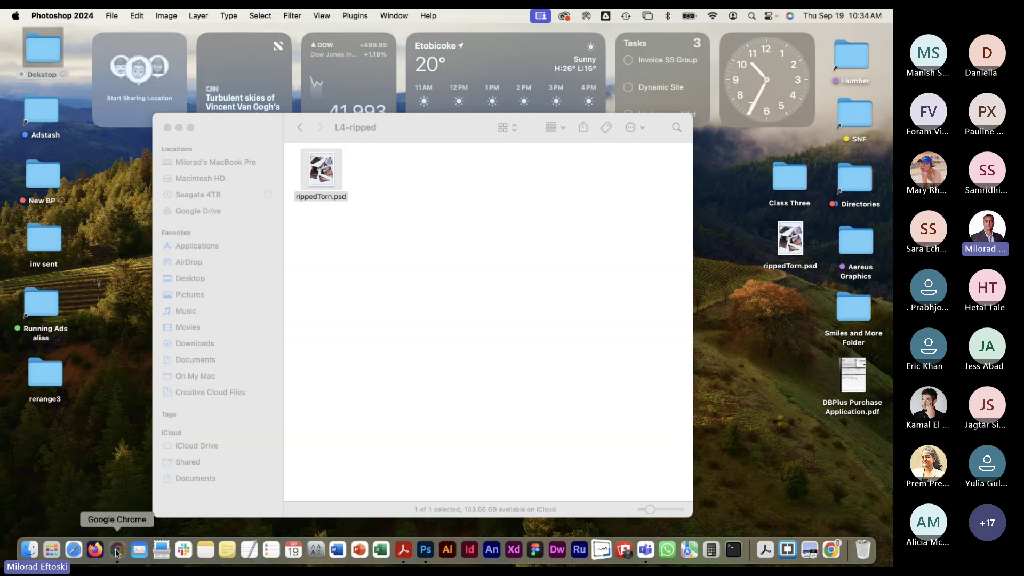
# Step: Bring Chrome's 'quick mask photoshop' results to the front, then switch over to Microsoft Teams
pyautogui.click(117, 555)
pyautogui.click(316, 14)
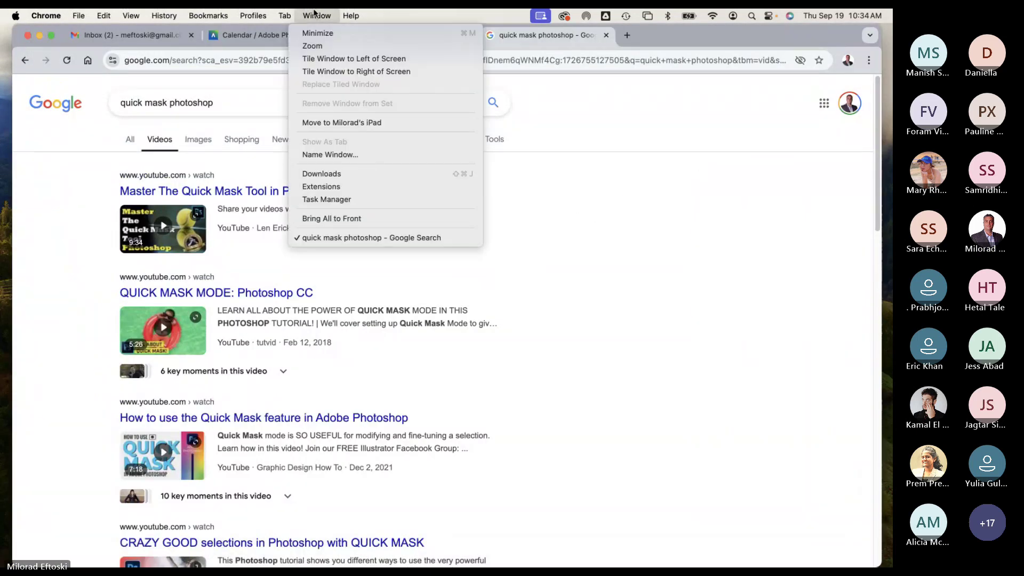
pyautogui.click(362, 220)
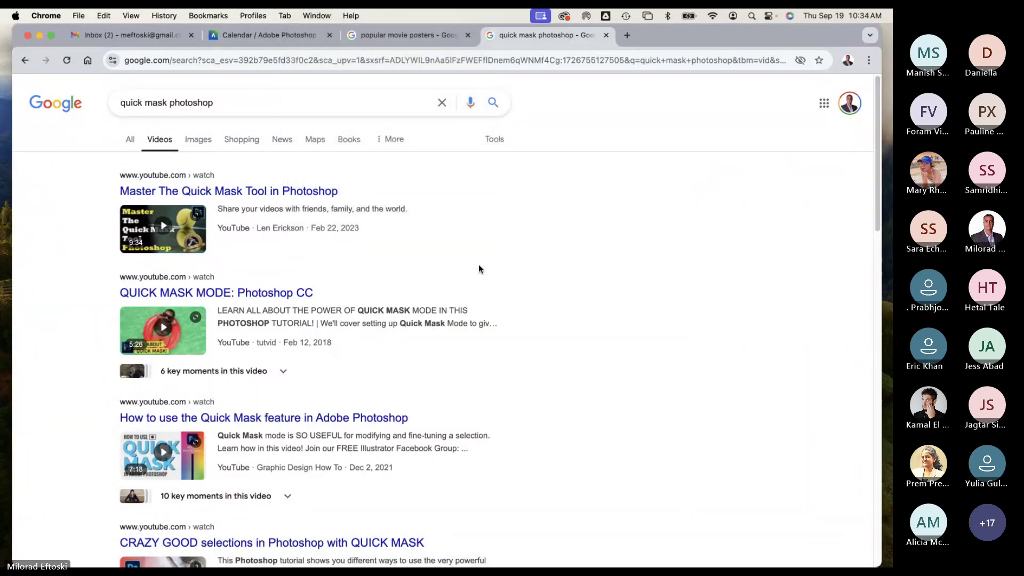
pyautogui.press('super+Tab')
pyautogui.press('super+Tab')
pyautogui.press('super+Tab')
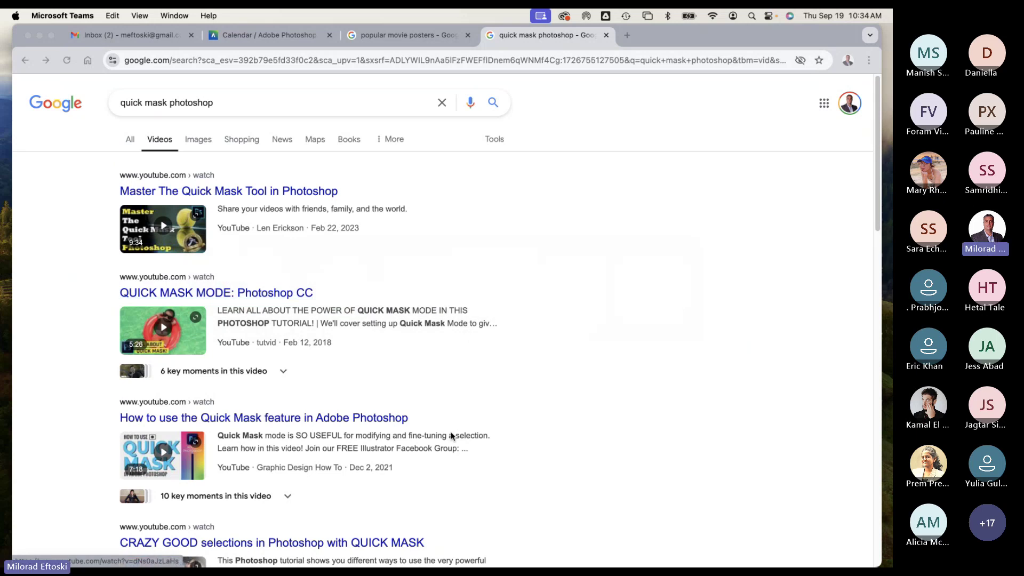
pyautogui.click(644, 558)
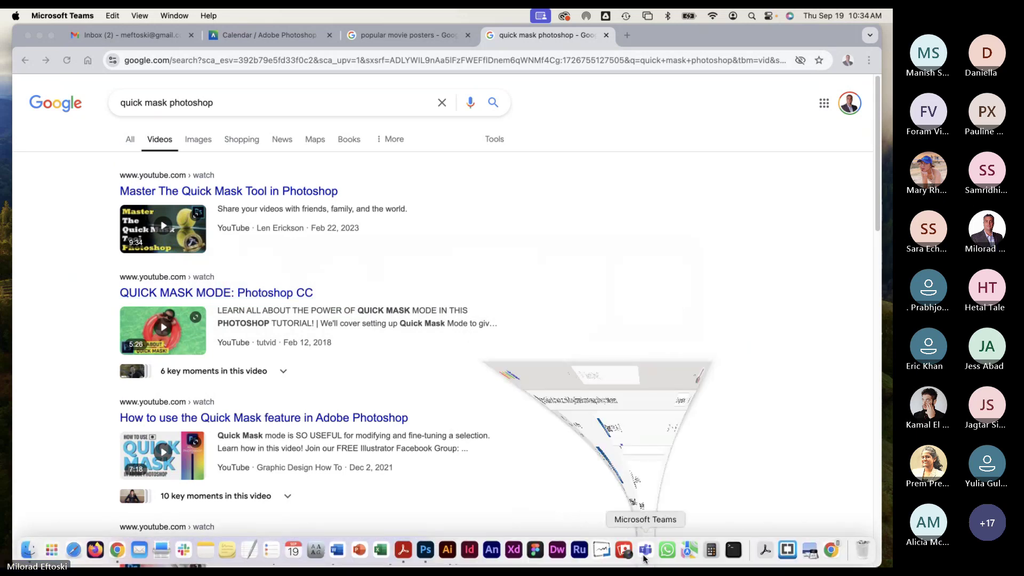
# Step: Bring the General Teams meeting window forward, then return to Photoshop from the Dock
pyautogui.click(165, 13)
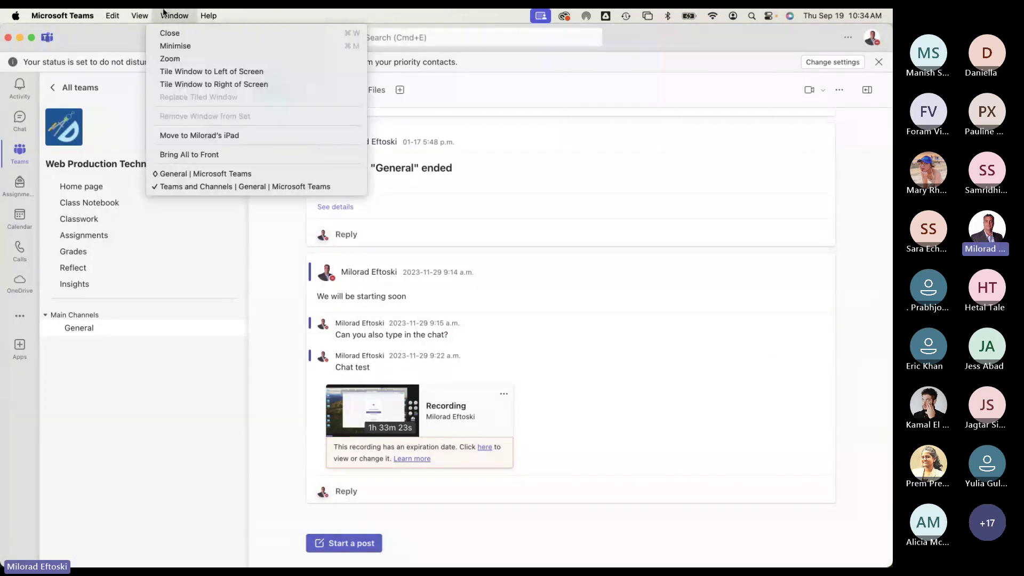
pyautogui.click(206, 174)
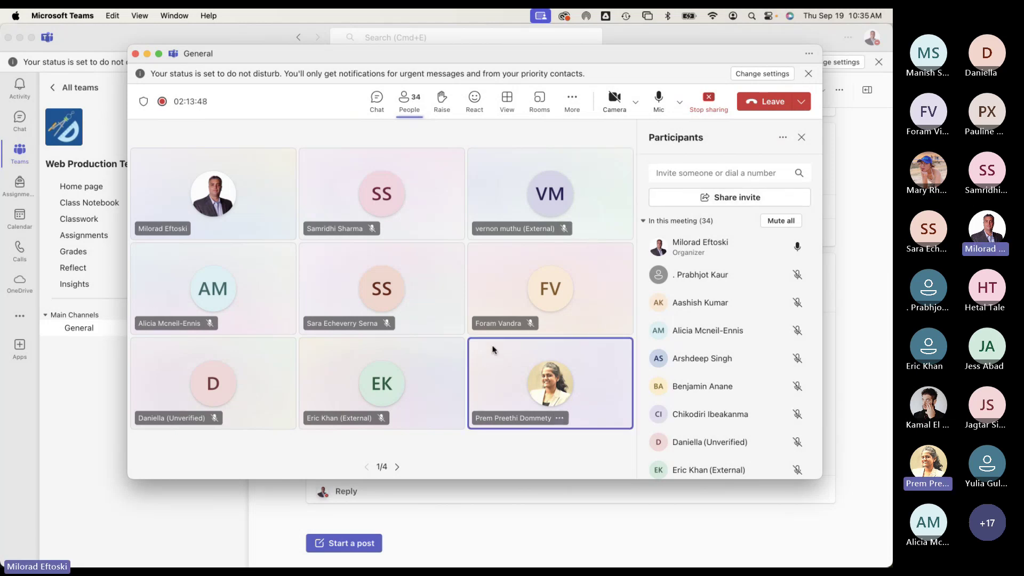
pyautogui.moveTo(491, 549)
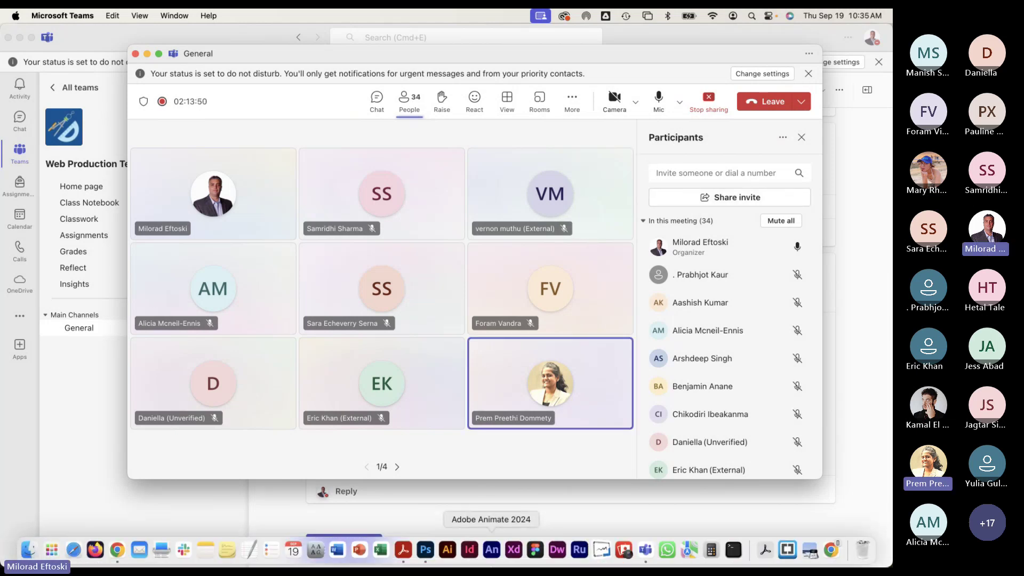
pyautogui.click(430, 553)
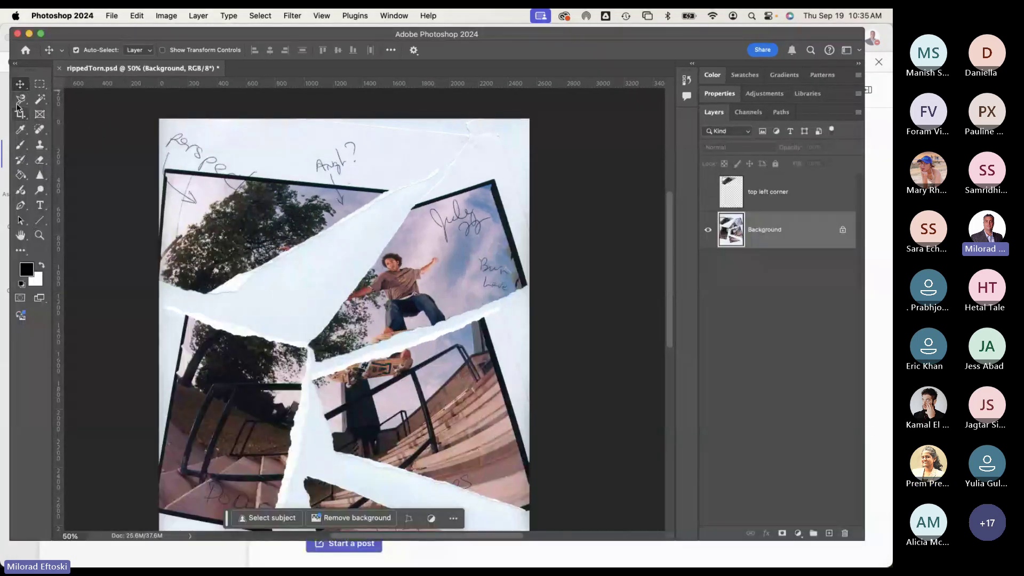
# Step: Trace a Magnetic Lasso selection around the top-left torn piece and preview it in Quick Mask
pyautogui.click(20, 100)
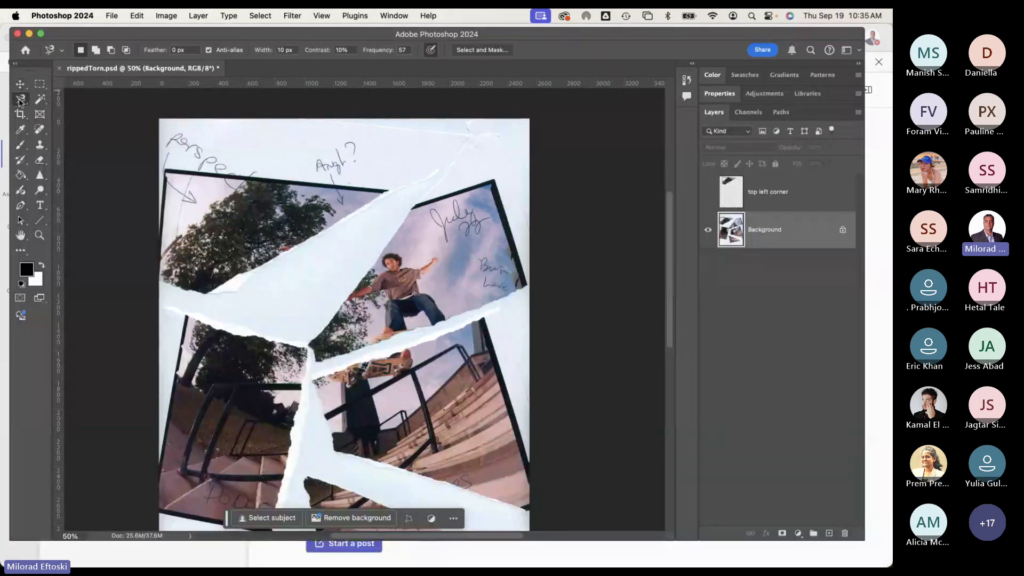
pyautogui.click(169, 171)
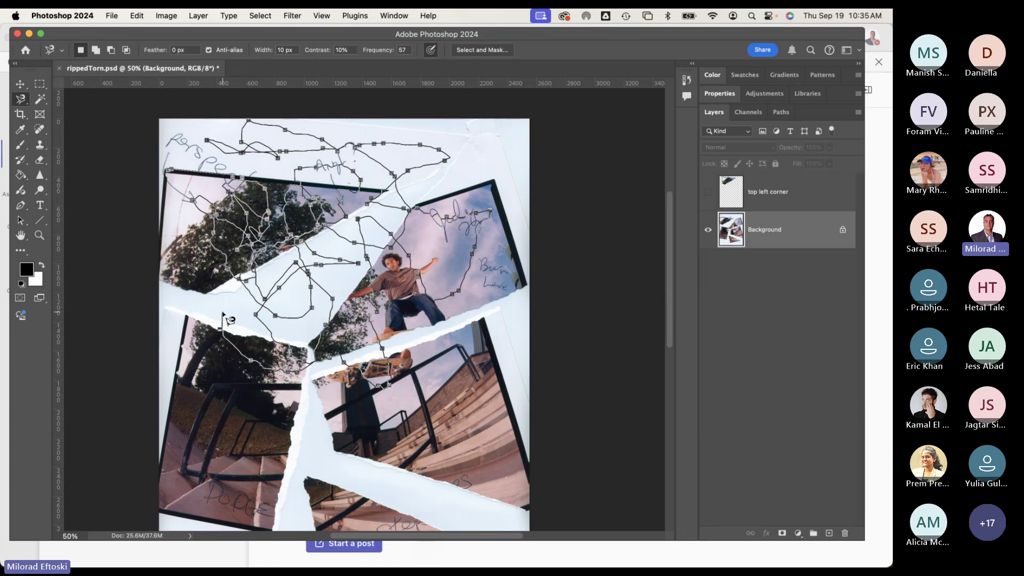
pyautogui.press('Escape')
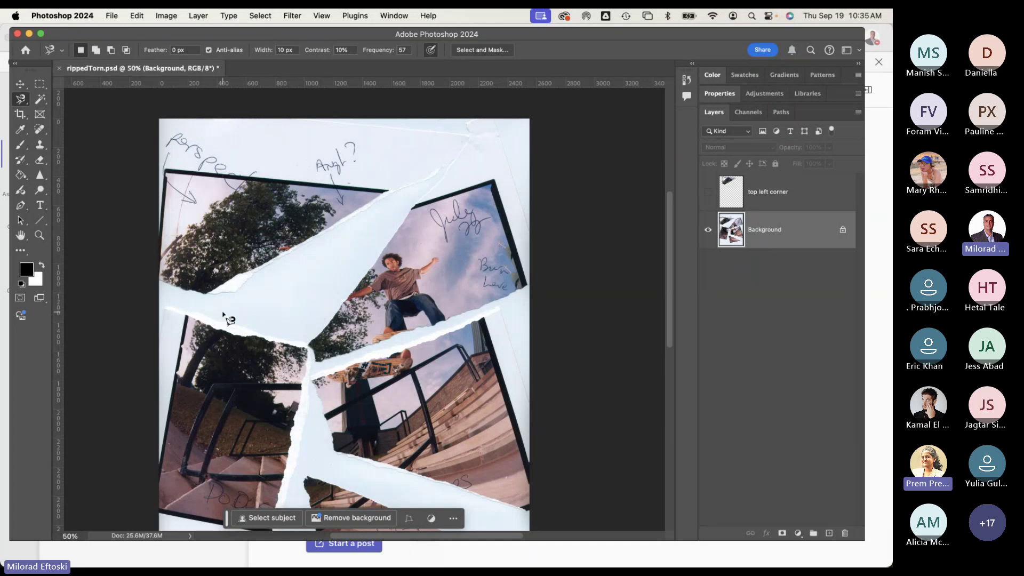
pyautogui.click(166, 172)
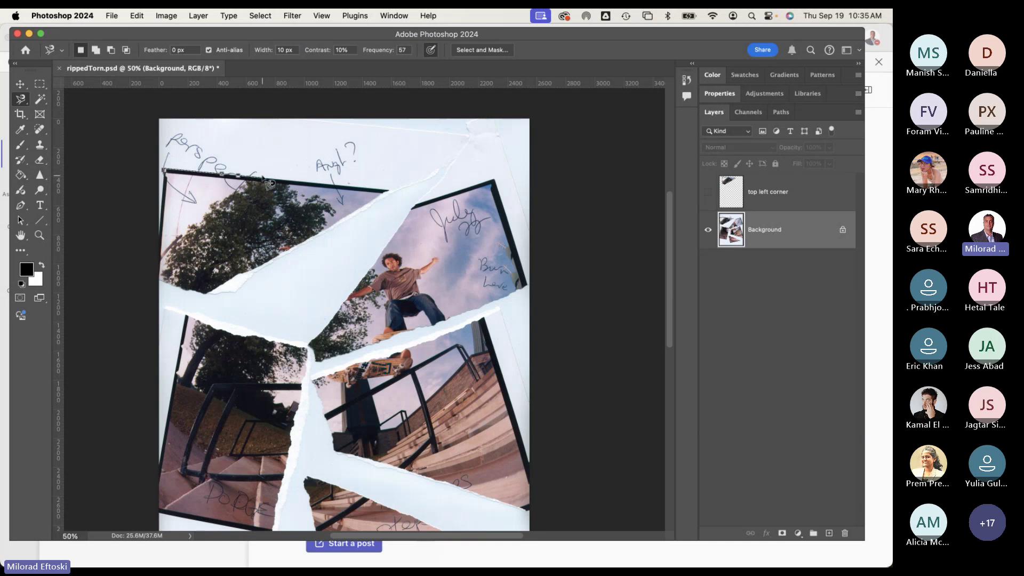
pyautogui.click(385, 189)
pyautogui.moveTo(371, 214)
pyautogui.mouseDown()
pyautogui.moveTo(256, 281)
pyautogui.moveTo(238, 277)
pyautogui.moveTo(208, 299)
pyautogui.moveTo(179, 293)
pyautogui.moveTo(160, 281)
pyautogui.moveTo(165, 173)
pyautogui.mouseUp()
pyautogui.click(164, 171)
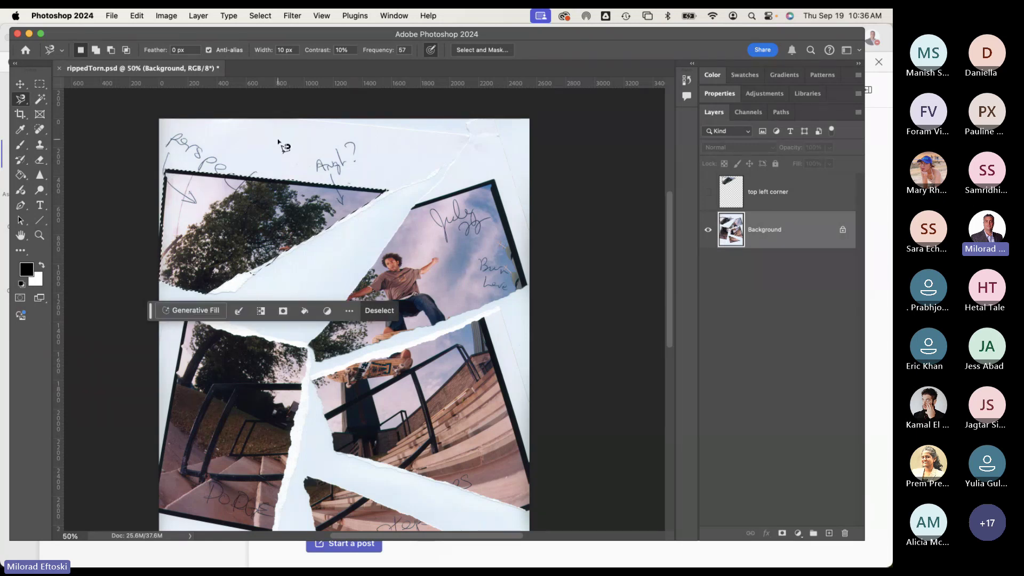
pyautogui.press('q')
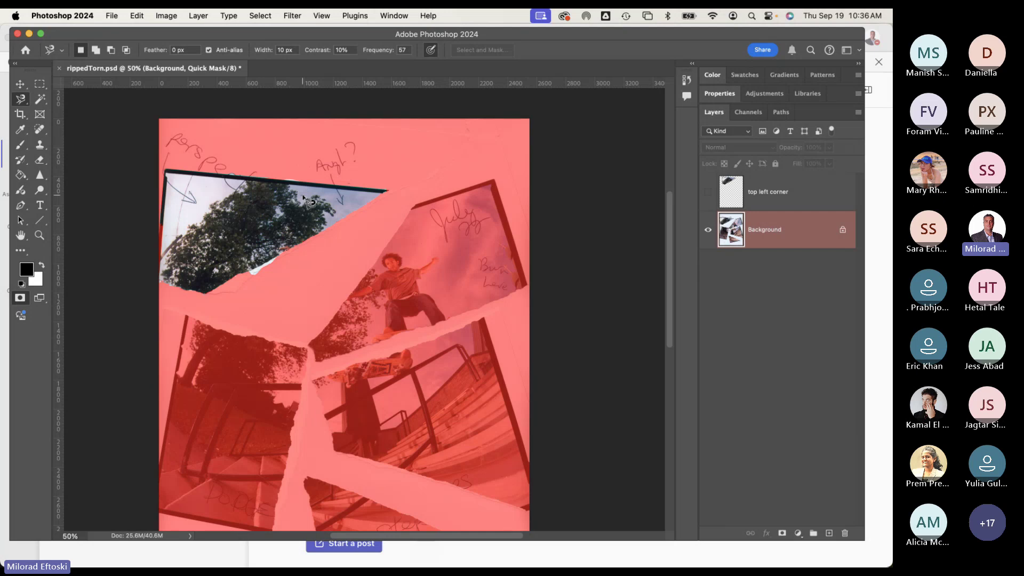
pyautogui.press('q')
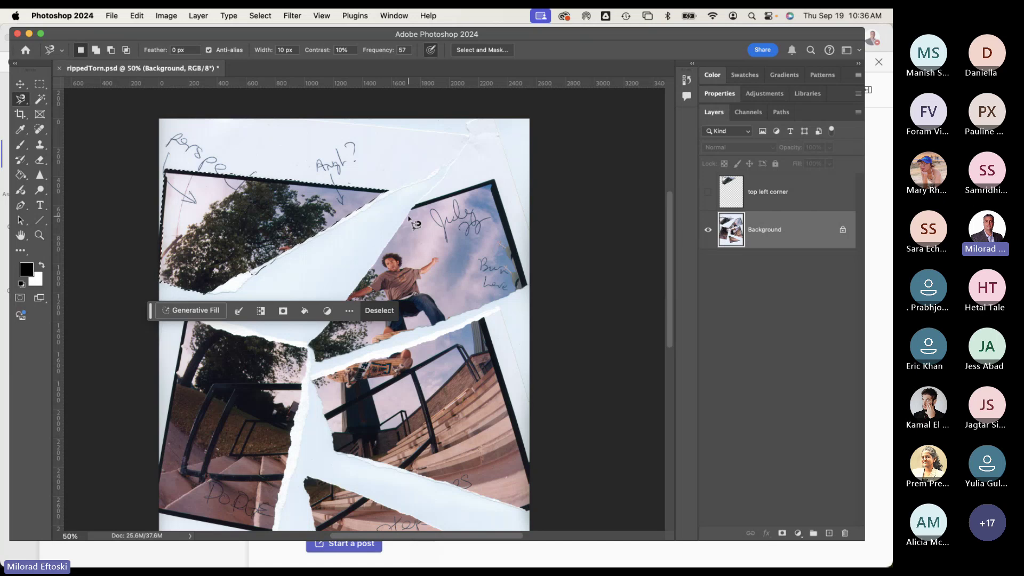
# Step: Deselect, trace a new Magnetic Lasso outline across the tree and skater, and preview it in Quick Mask
pyautogui.press('cmd+d')
pyautogui.click(277, 153)
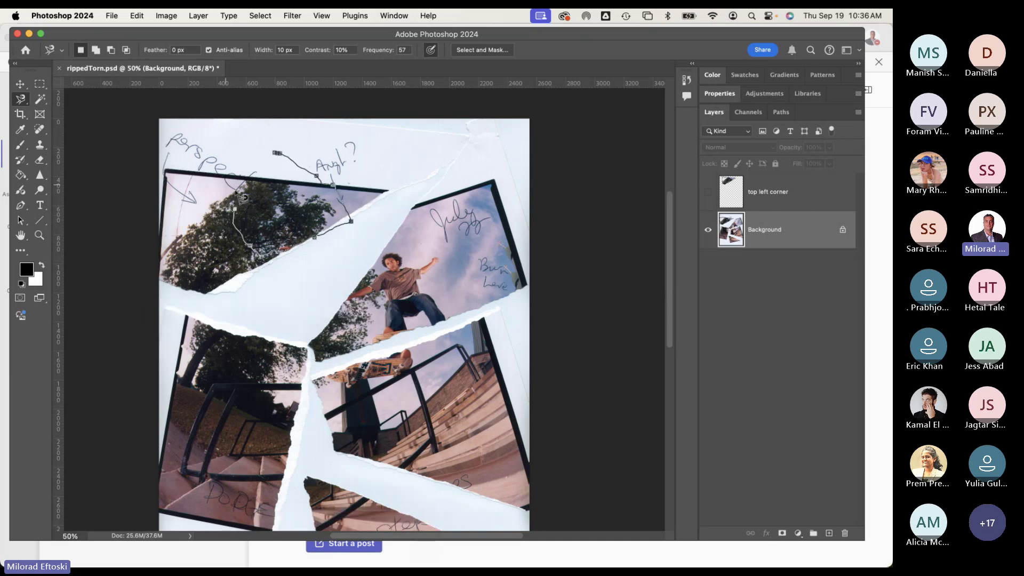
pyautogui.moveTo(242, 198)
pyautogui.mouseDown()
pyautogui.moveTo(353, 163)
pyautogui.moveTo(175, 169)
pyautogui.moveTo(292, 215)
pyautogui.moveTo(415, 344)
pyautogui.moveTo(172, 237)
pyautogui.moveTo(216, 196)
pyautogui.mouseUp()
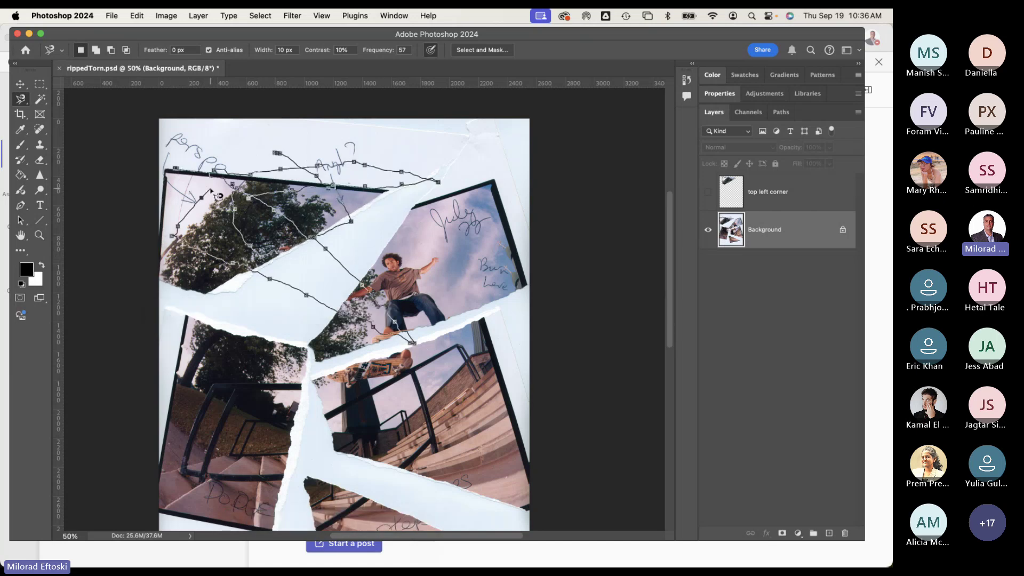
pyautogui.click(276, 156)
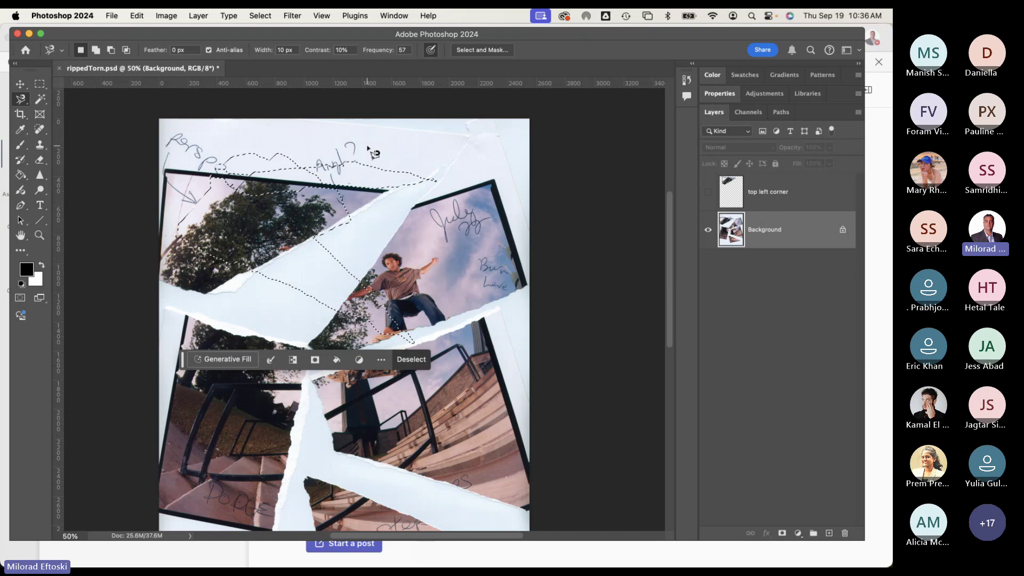
pyautogui.press('q')
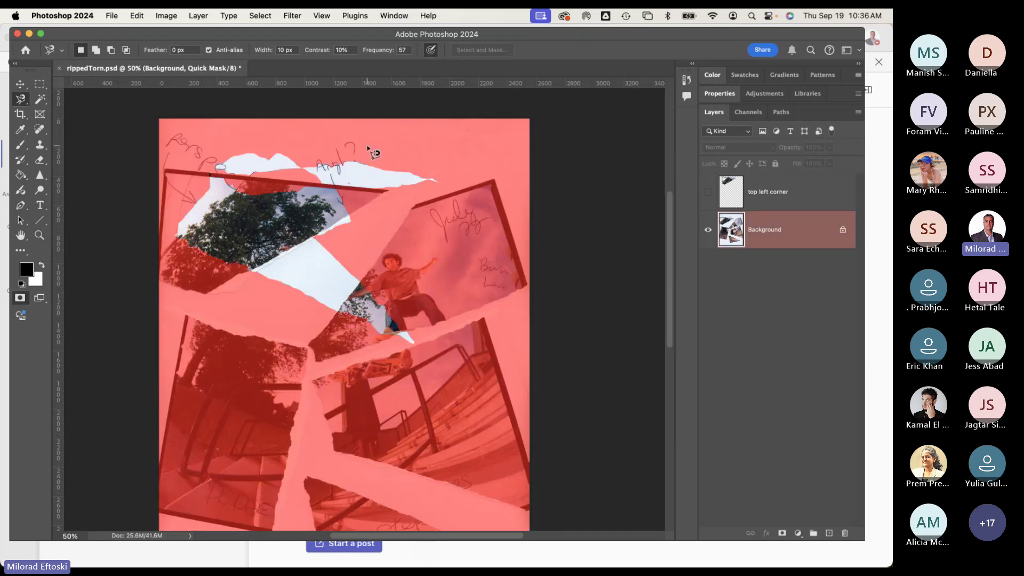
pyautogui.press('q')
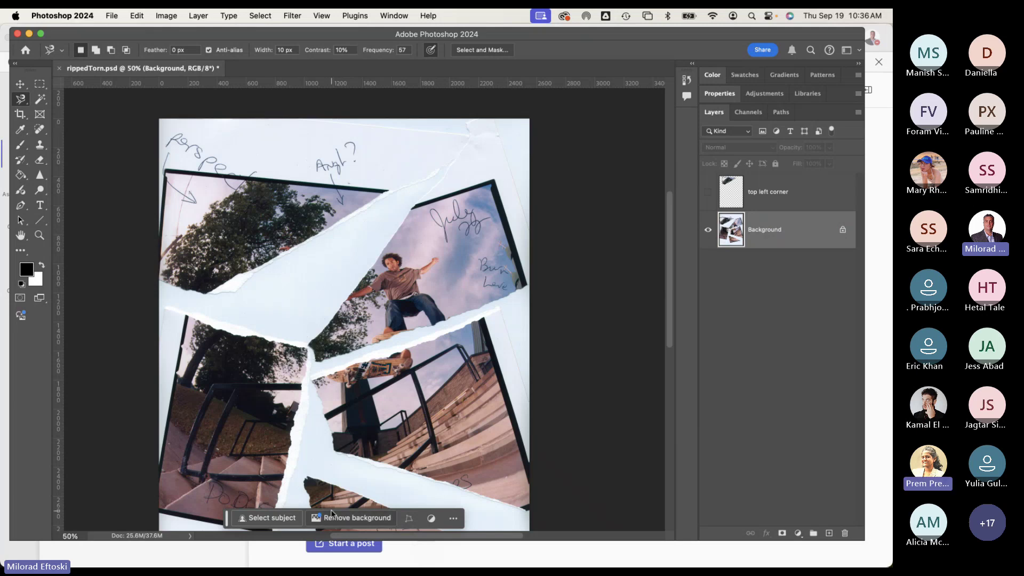
# Step: Bring up Chrome's quick mask search results and minimise that window
pyautogui.moveTo(213, 565)
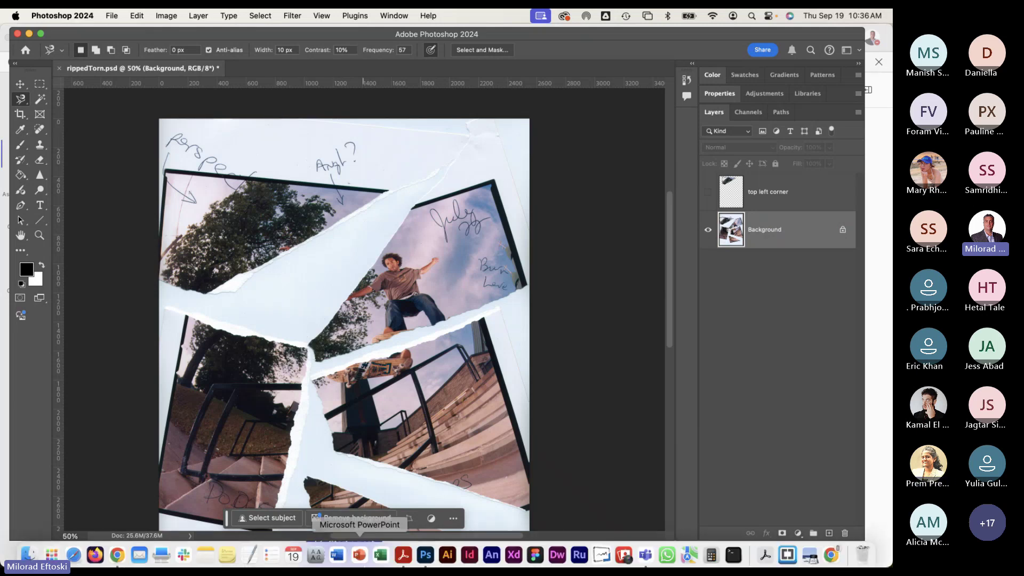
pyautogui.click(117, 549)
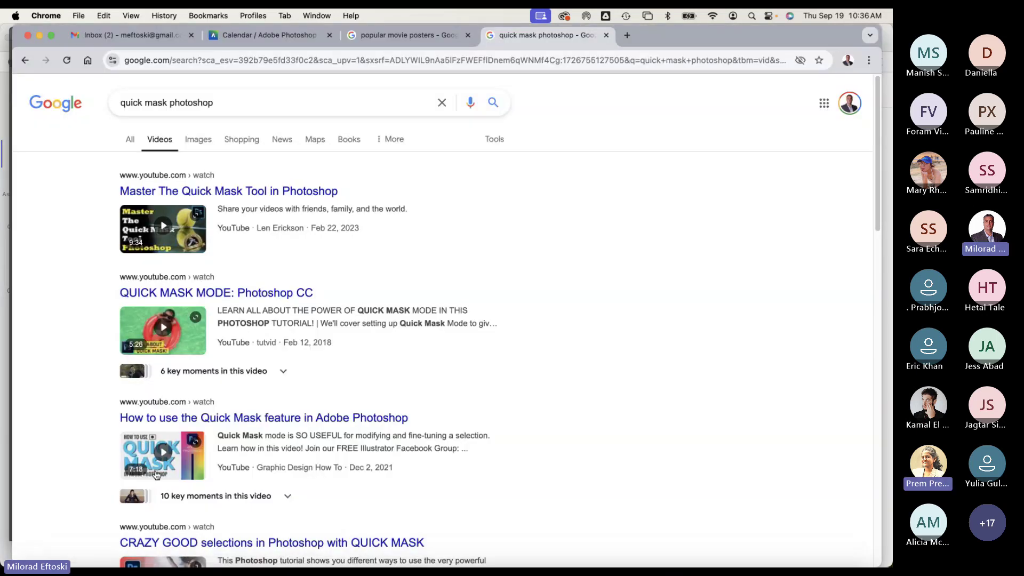
pyautogui.click(39, 36)
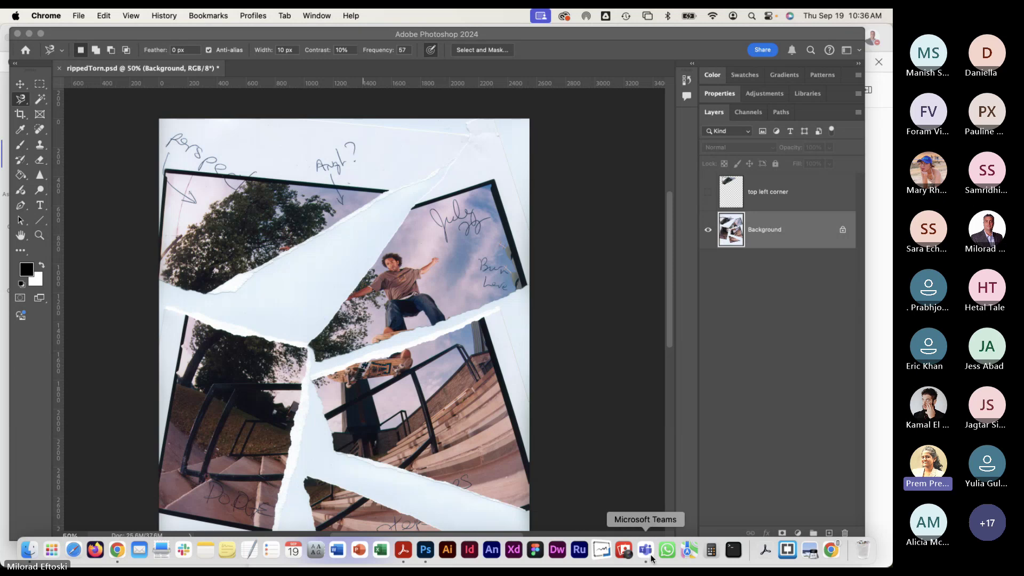
pyautogui.click(645, 551)
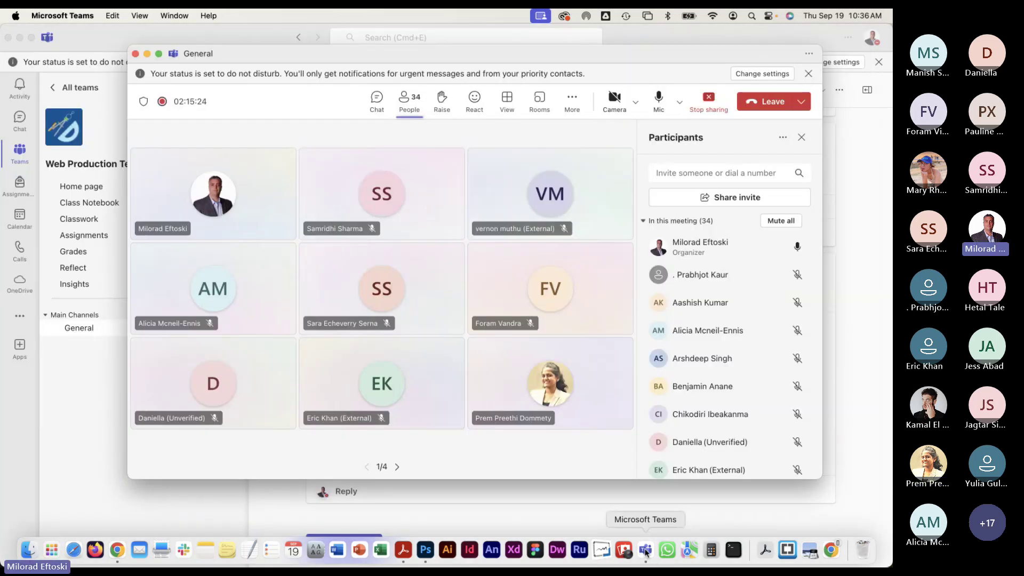
pyautogui.moveTo(358, 56); pyautogui.dragTo(367, 65)
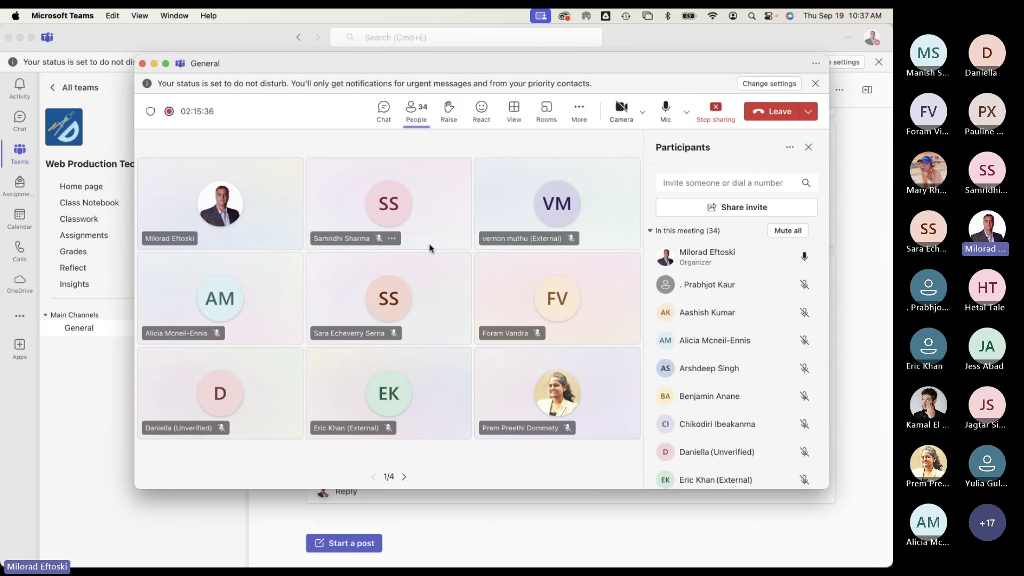
pyautogui.moveTo(315, 72); pyautogui.dragTo(315, 65)
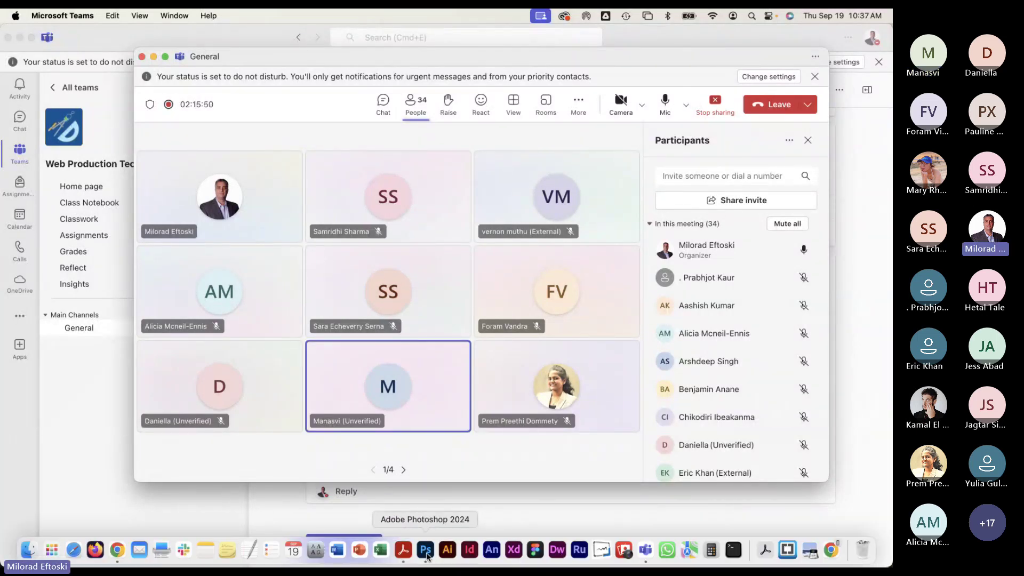
pyautogui.click(426, 549)
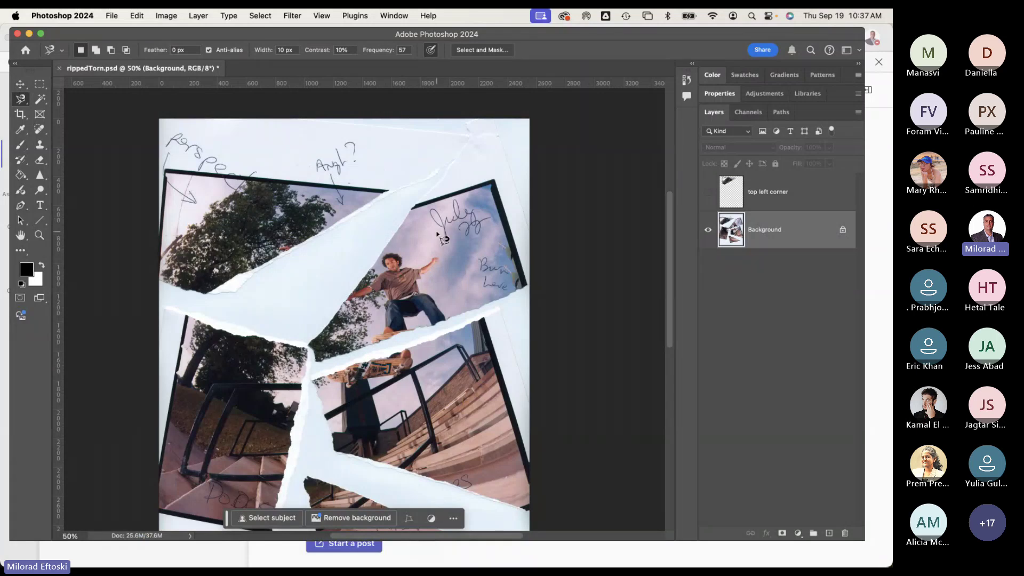
# Step: Show the top left corner layer, try a move, and undo/redo until the piece sits top-left
pyautogui.click(708, 192)
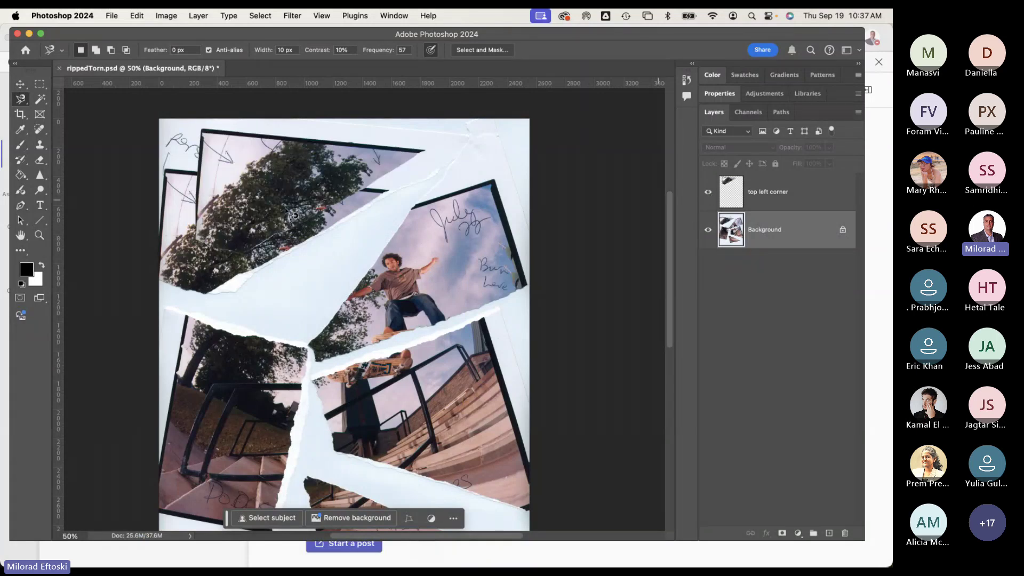
pyautogui.click(20, 84)
pyautogui.moveTo(282, 213); pyautogui.dragTo(255, 493)
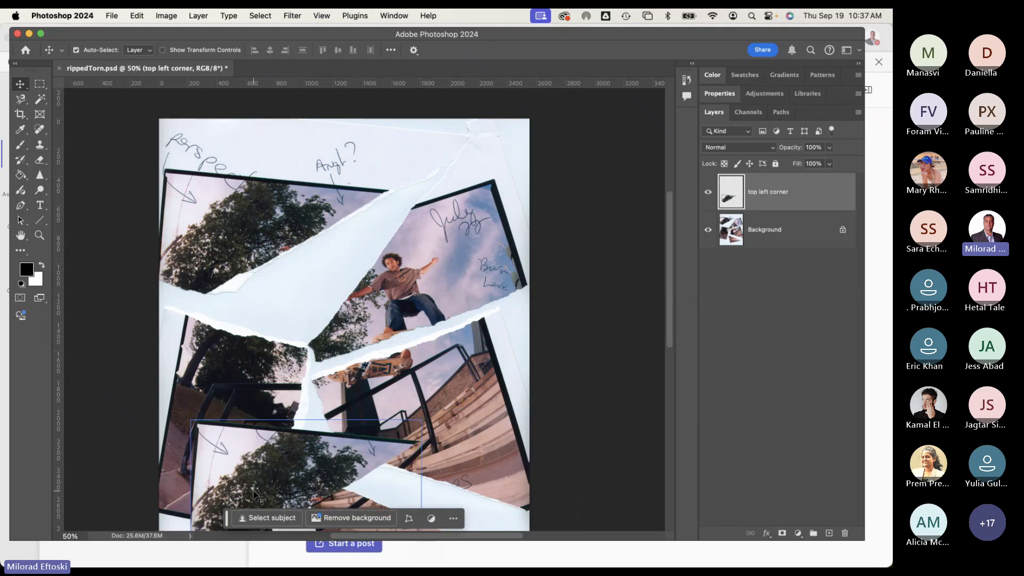
pyautogui.press('super+z')
pyautogui.press('super+z')
pyautogui.press('super+z')
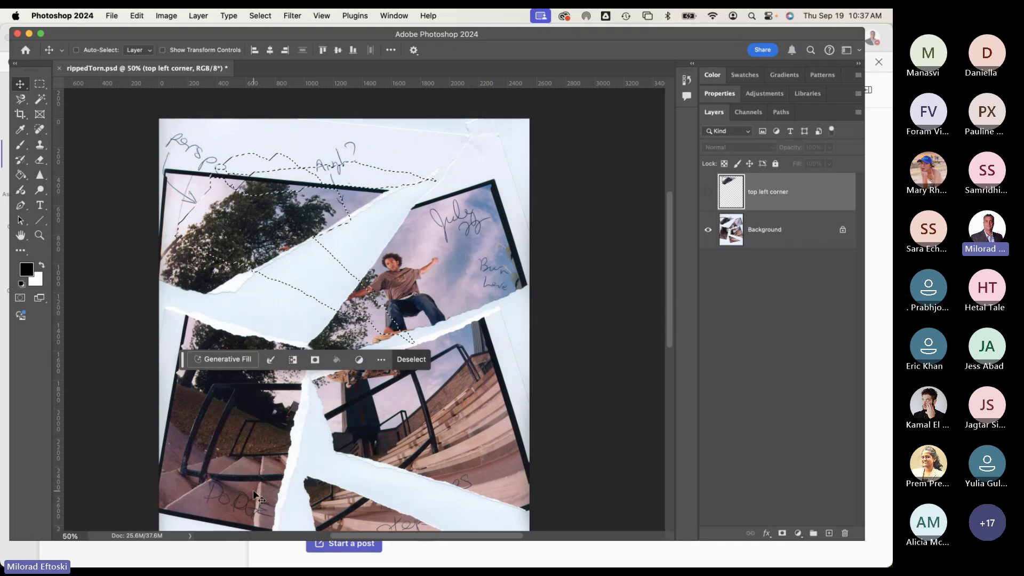
pyautogui.press('shift+super+z')
pyautogui.press('shift+super+z')
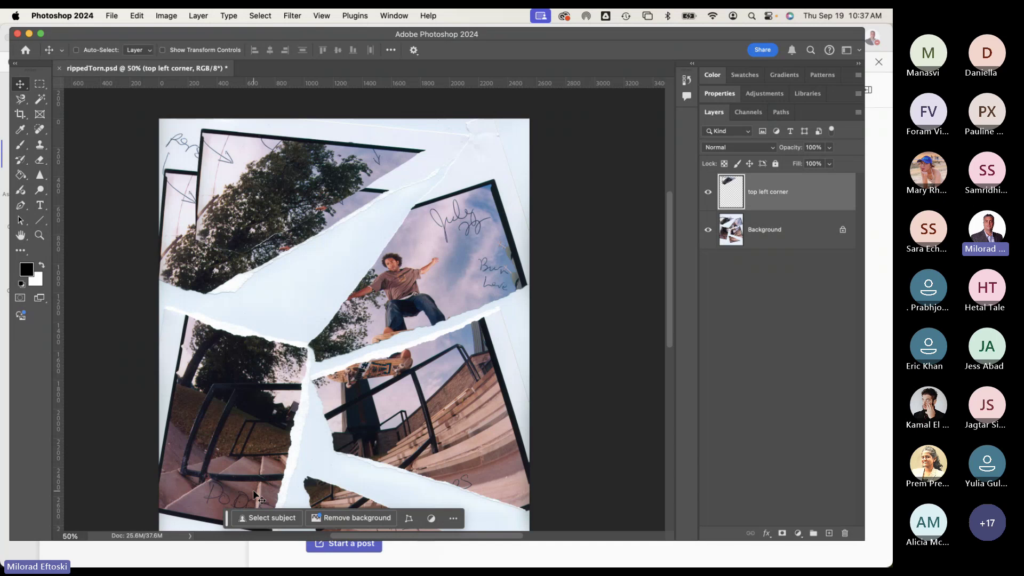
pyautogui.press('shift+super+z')
pyautogui.press('super+z')
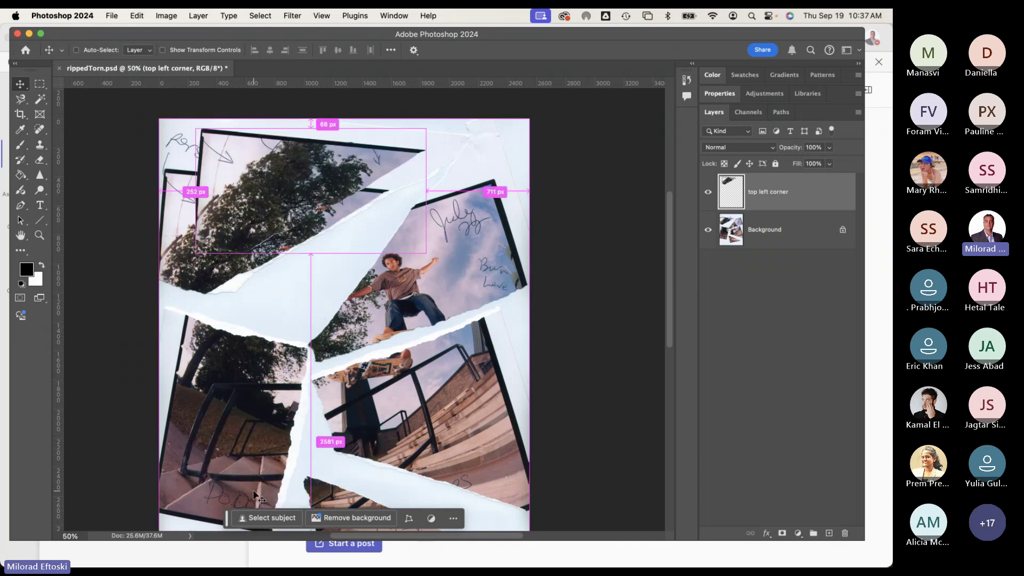
pyautogui.press('shift+super+z')
pyautogui.press('super+z')
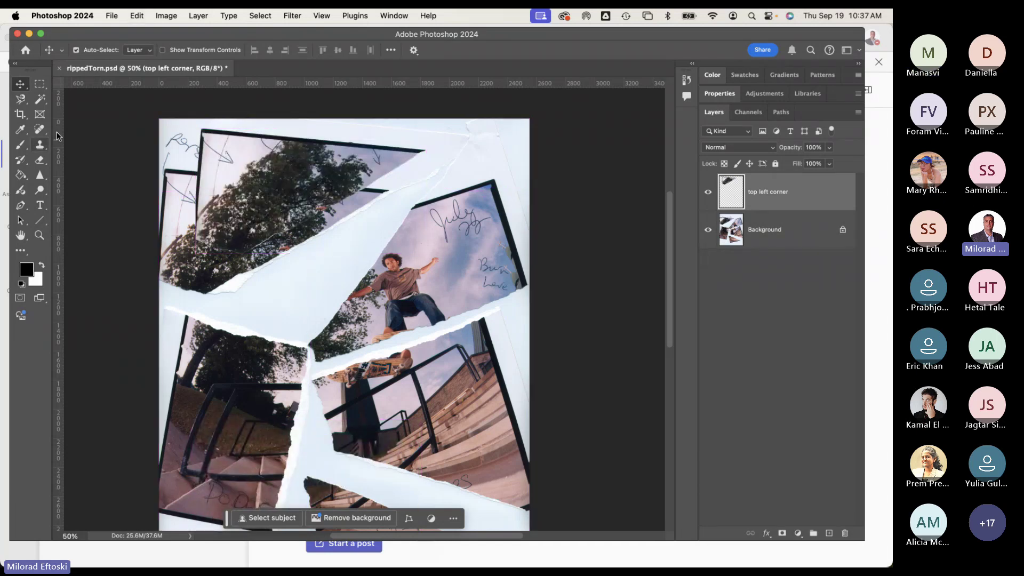
# Step: Undo the last Layer Visibility change via Edit and turn the top left corner layer back on
pyautogui.click(134, 16)
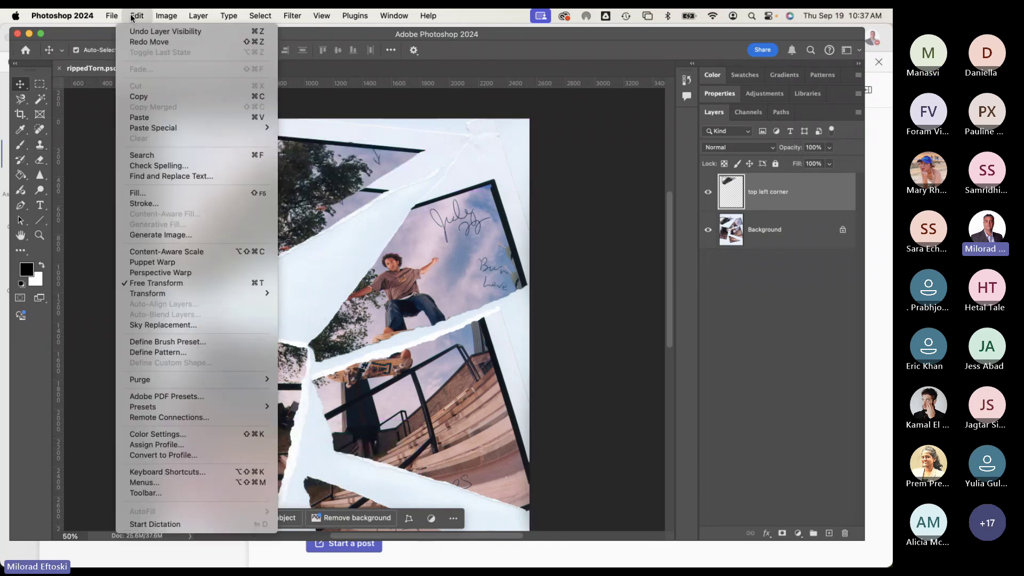
pyautogui.click(240, 33)
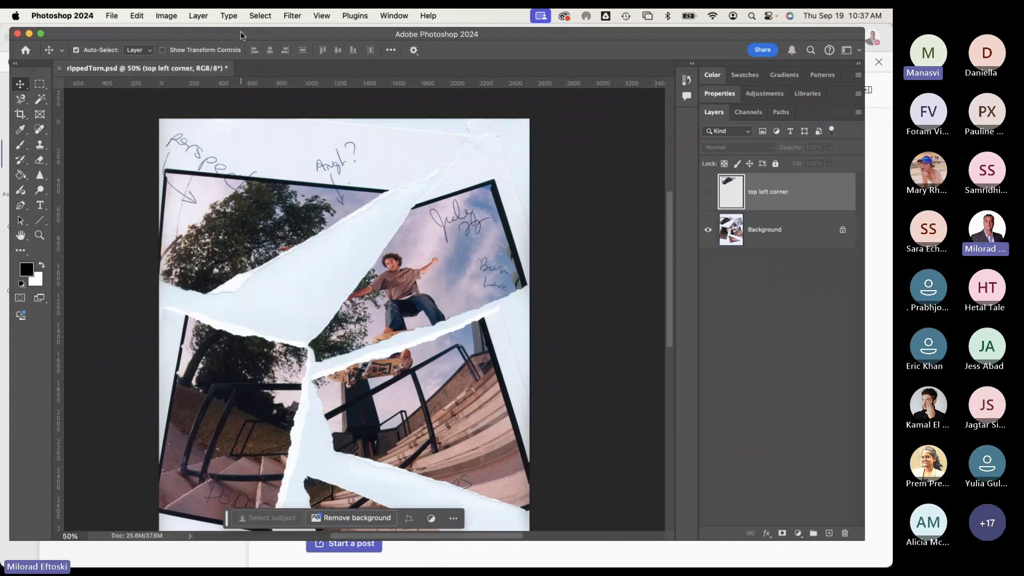
pyautogui.click(708, 192)
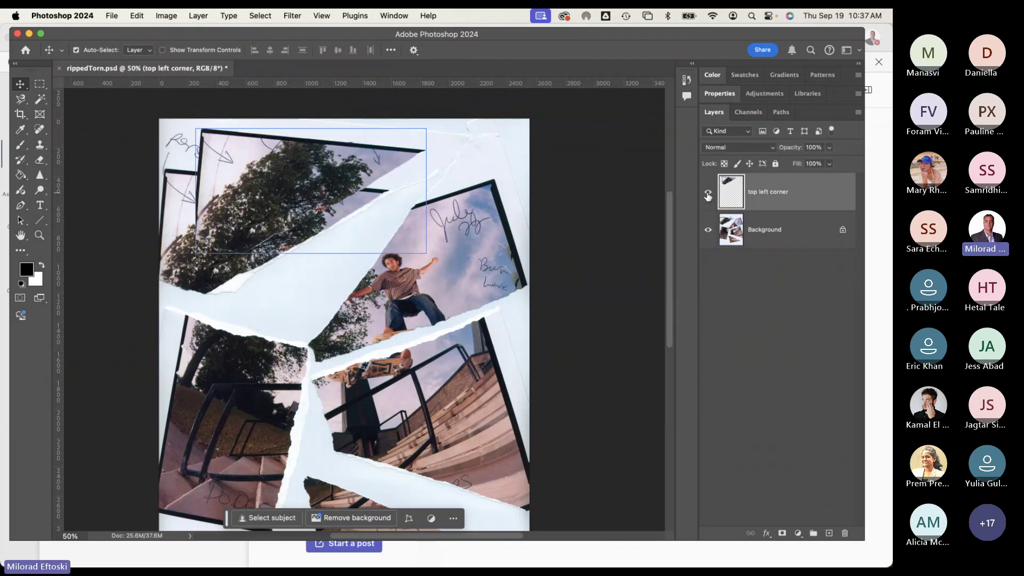
# Step: Expand the History panel and step through earlier states, ending on the latest Layer Visibility state
pyautogui.click(686, 80)
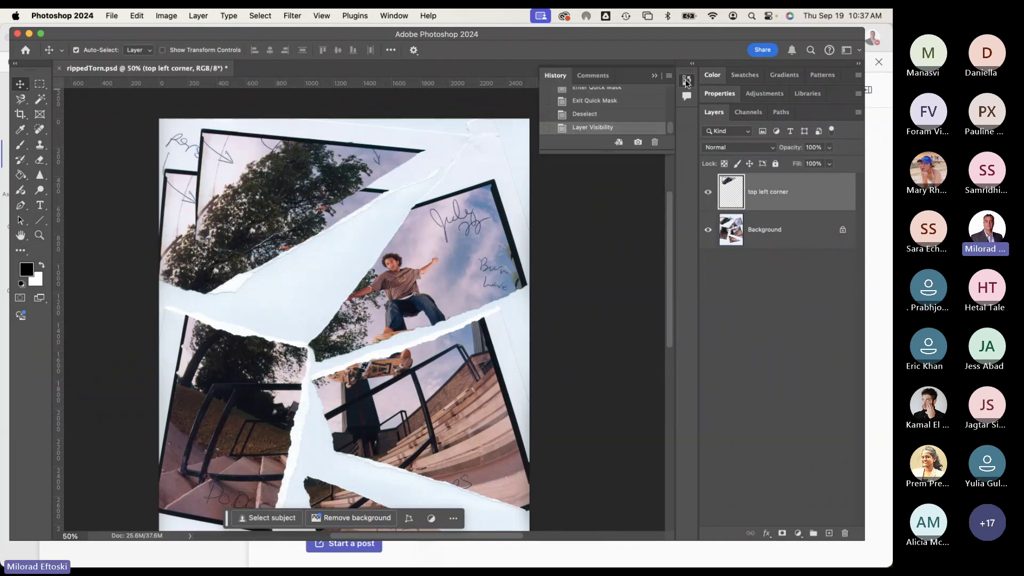
pyautogui.moveTo(638, 158); pyautogui.dragTo(642, 488)
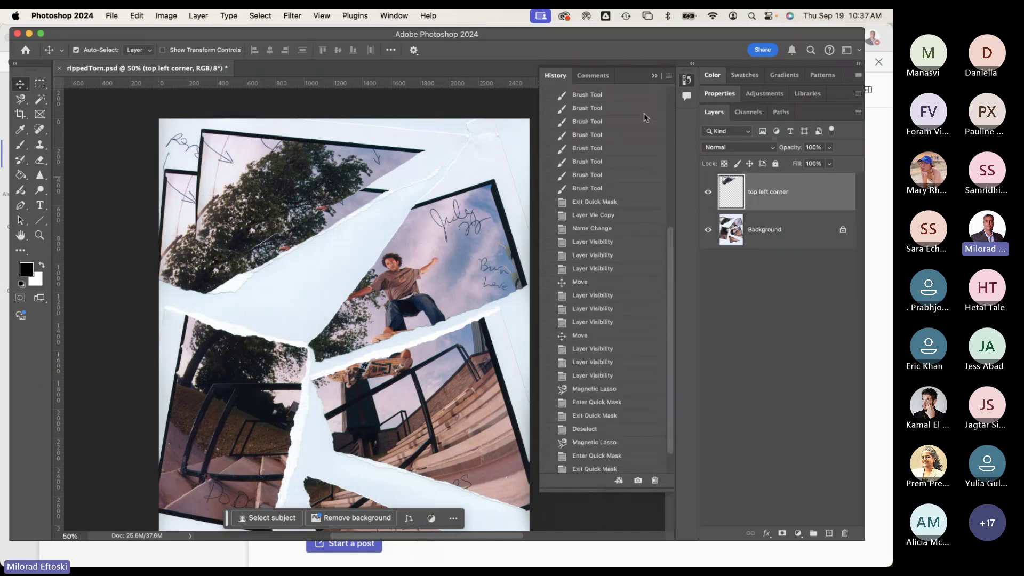
pyautogui.click(583, 189)
pyautogui.click(583, 161)
pyautogui.click(580, 108)
pyautogui.scroll(5, 580, 110)
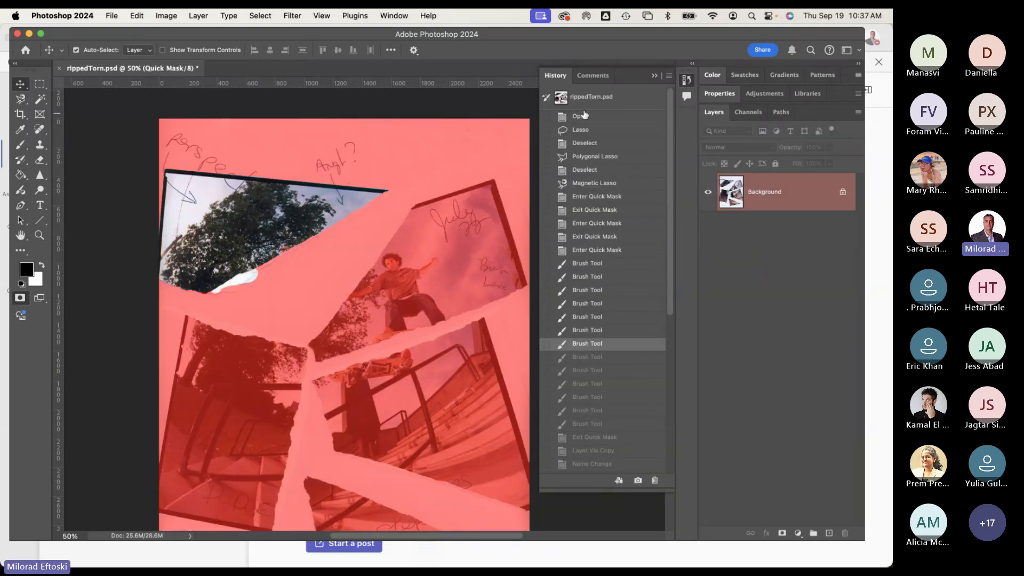
pyautogui.click(581, 117)
pyautogui.click(584, 152)
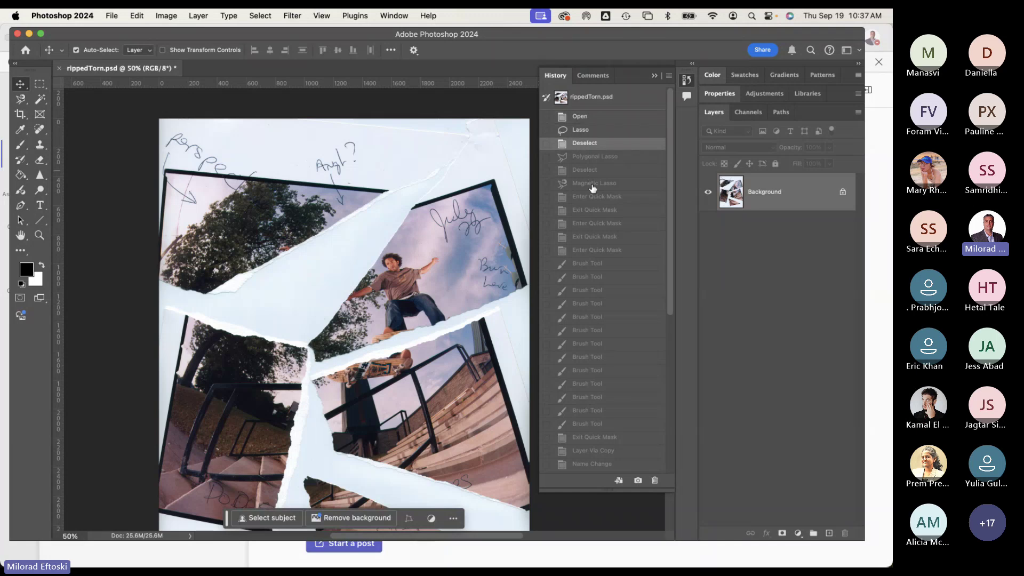
pyautogui.click(592, 185)
pyautogui.click(595, 238)
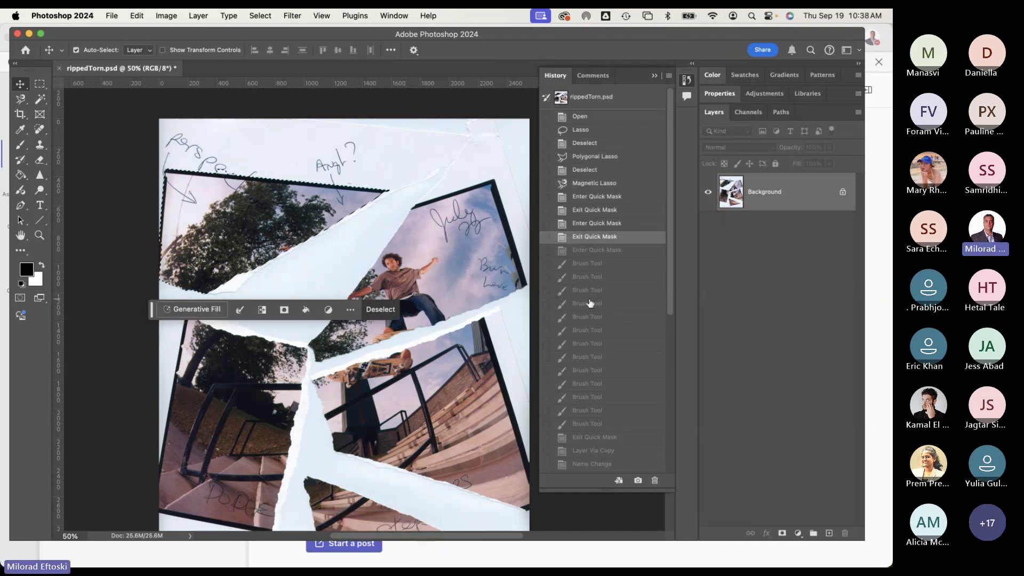
pyautogui.scroll(-5, 594, 303)
pyautogui.click(585, 320)
pyautogui.click(588, 466)
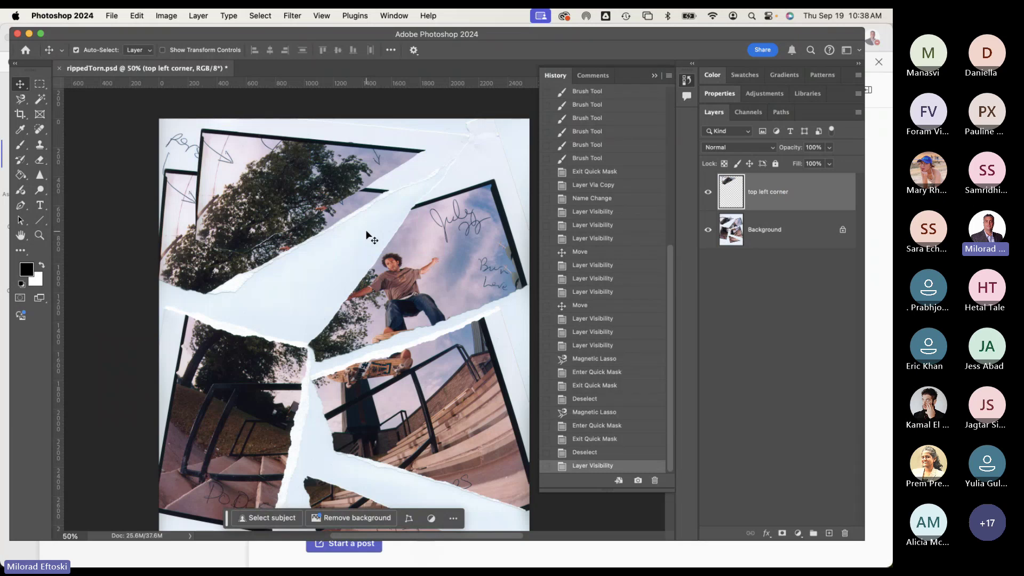
# Step: Create Snapshot 1, compare it with the opened-file state, then return to the latest state
pyautogui.click(637, 481)
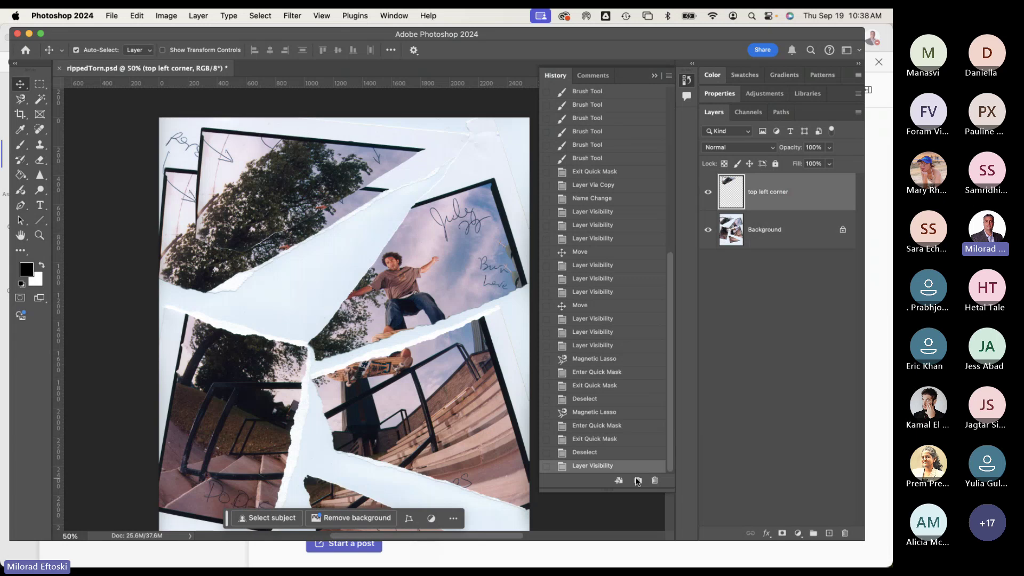
pyautogui.scroll(15, 613, 345)
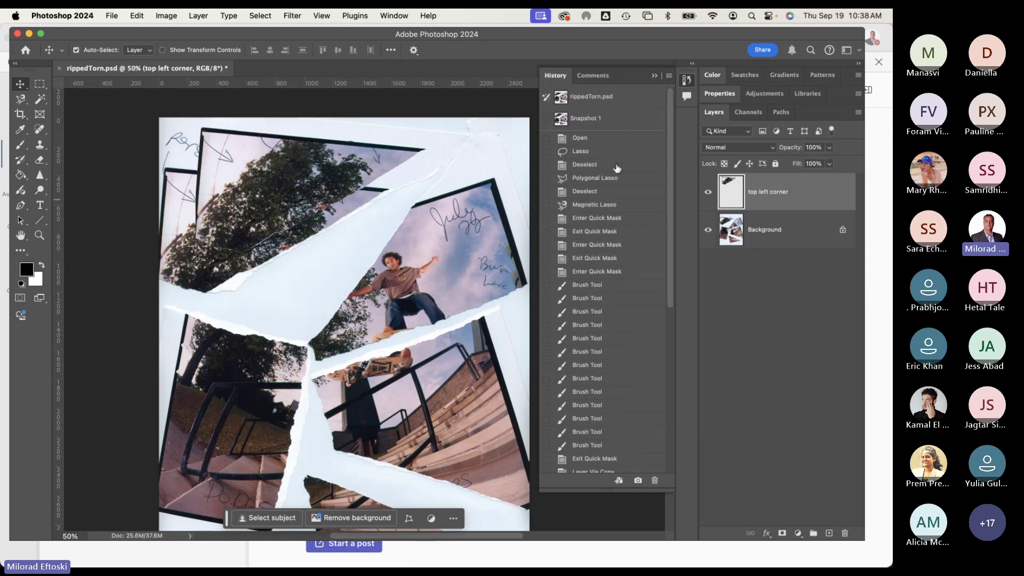
pyautogui.click(596, 119)
pyautogui.click(593, 98)
pyautogui.click(584, 119)
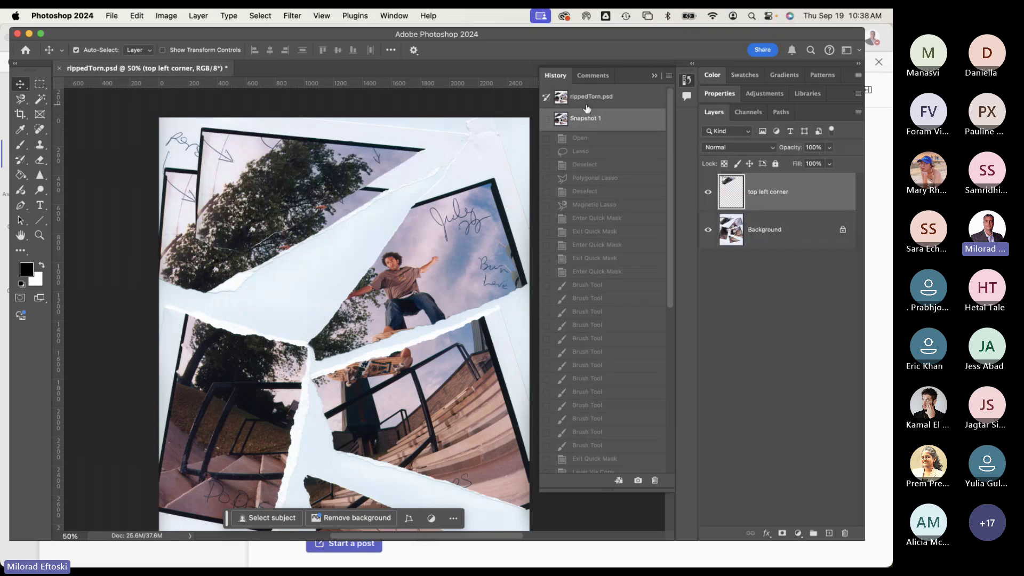
pyautogui.click(587, 102)
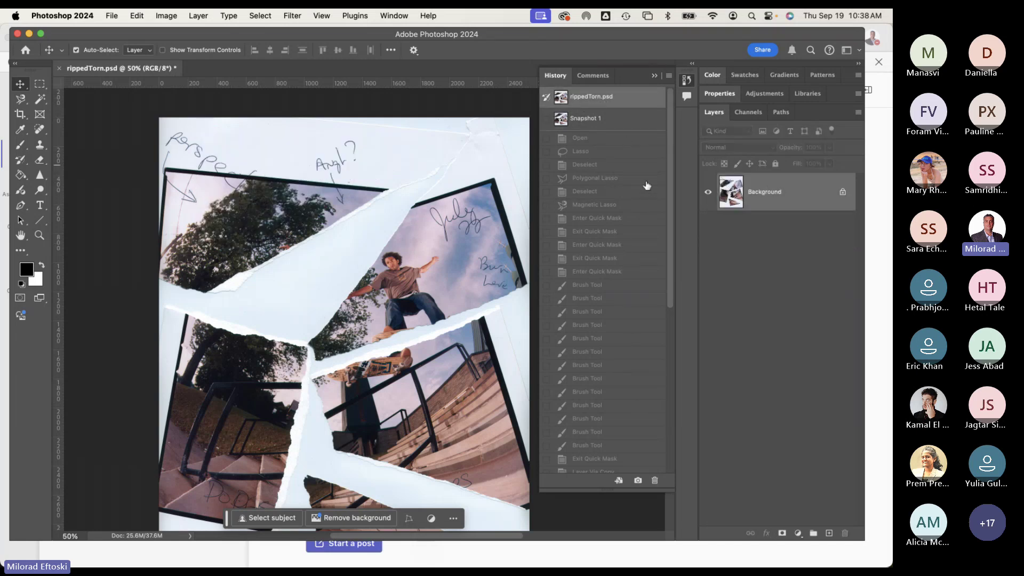
pyautogui.scroll(-10, 643, 307)
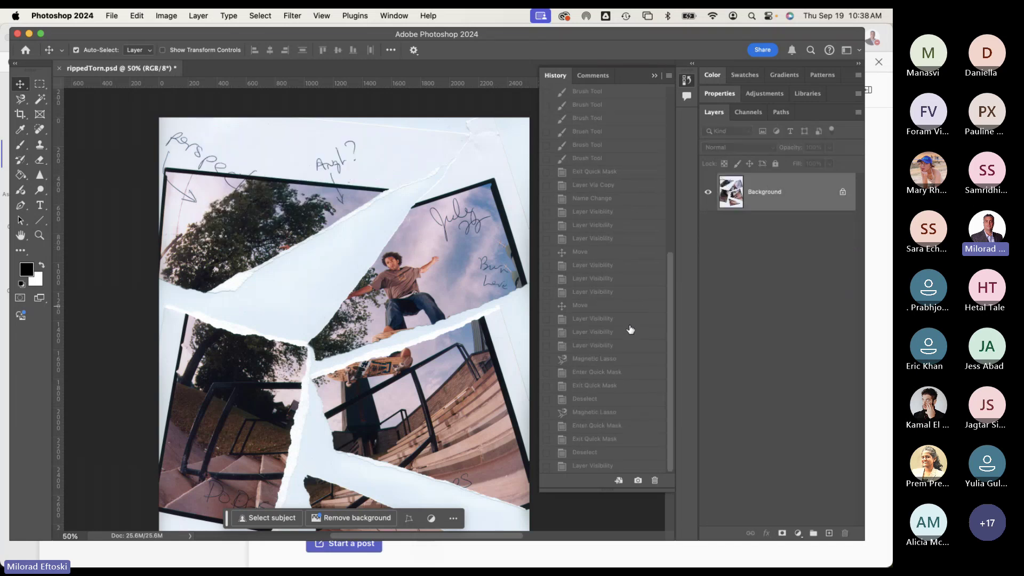
pyautogui.click(598, 465)
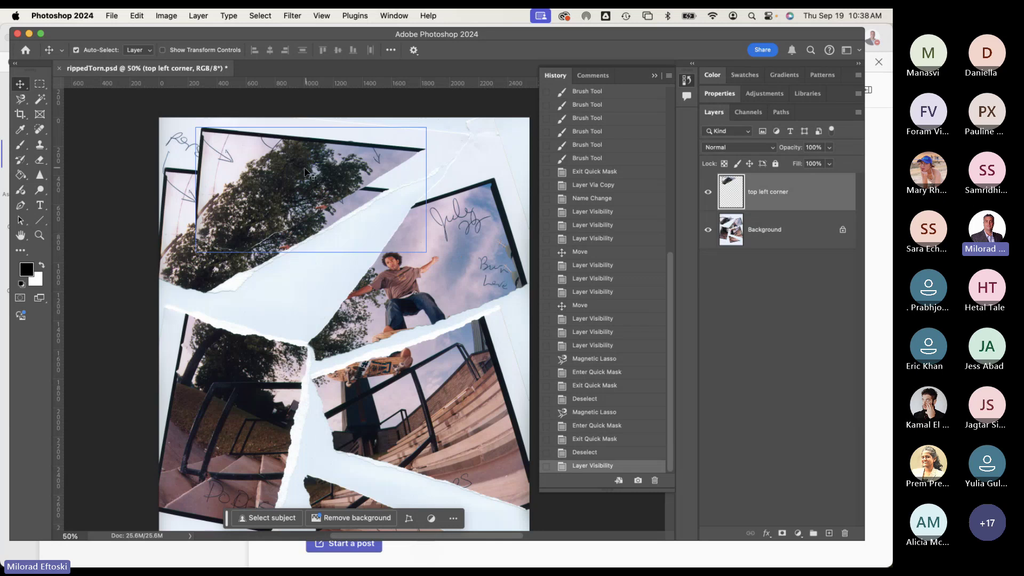
pyautogui.click(598, 439)
pyautogui.click(597, 452)
pyautogui.click(597, 466)
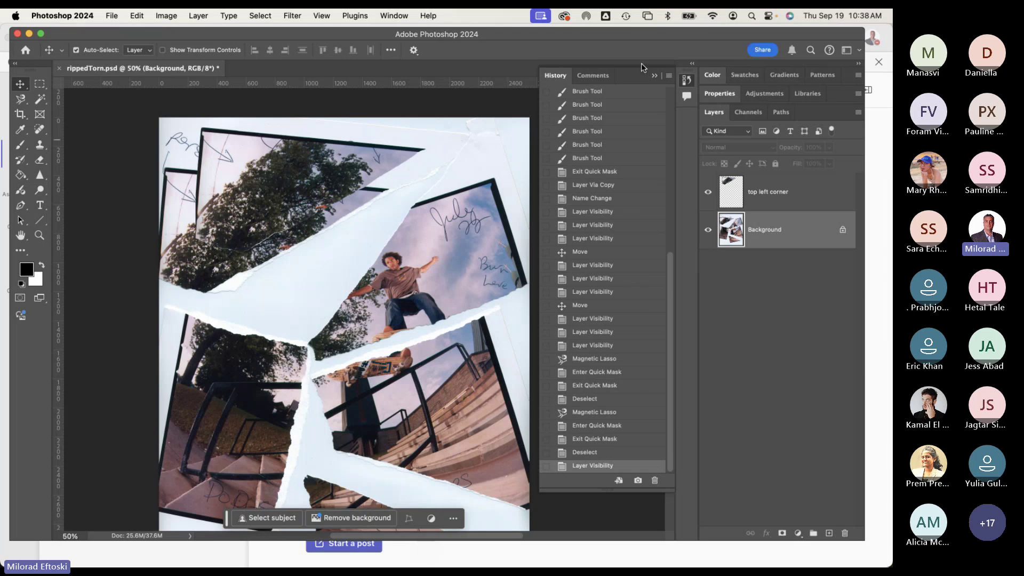
# Step: Collapse the History panel and apply Edit > Undo State Change
pyautogui.click(686, 81)
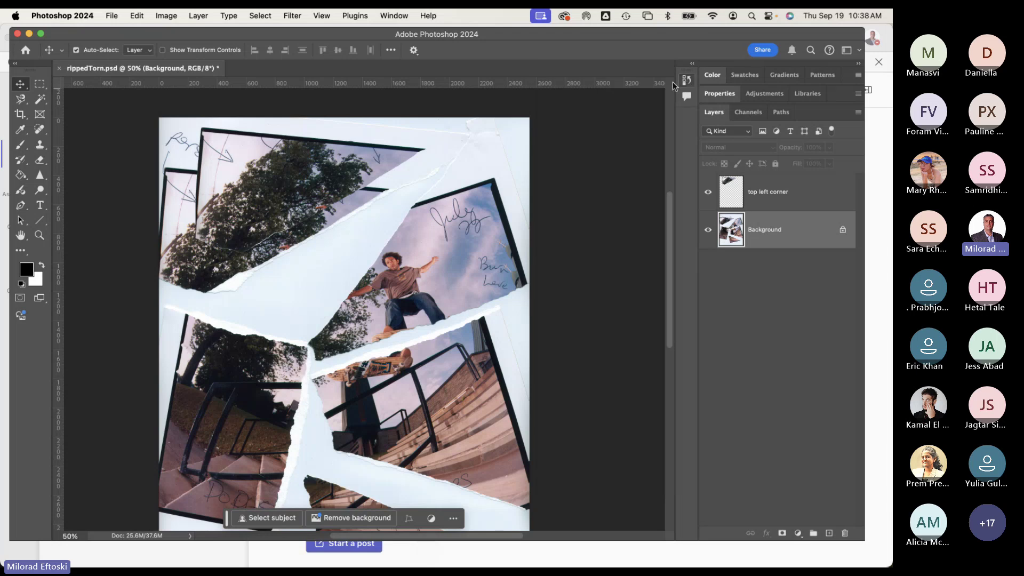
pyautogui.click(137, 15)
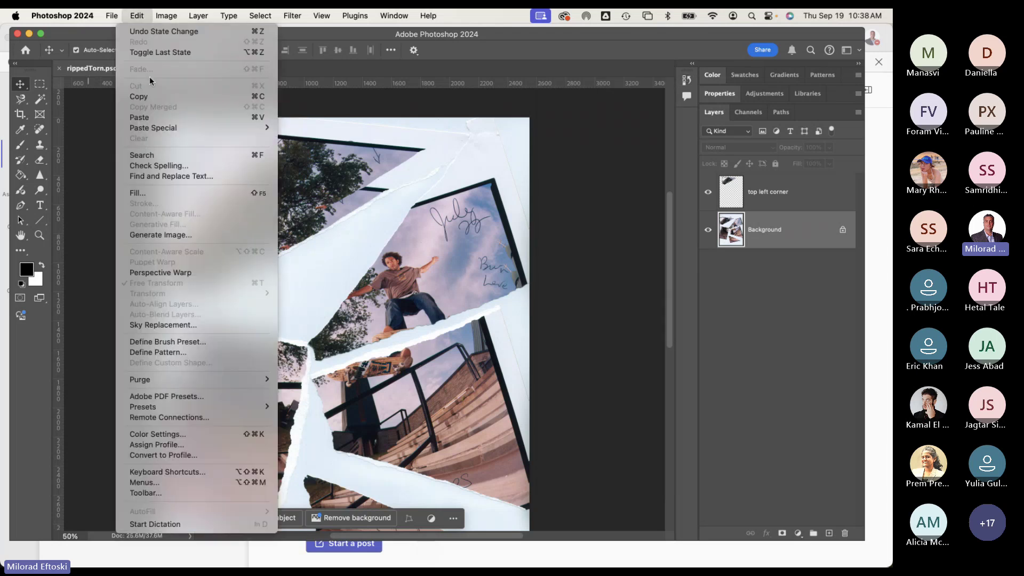
pyautogui.click(160, 31)
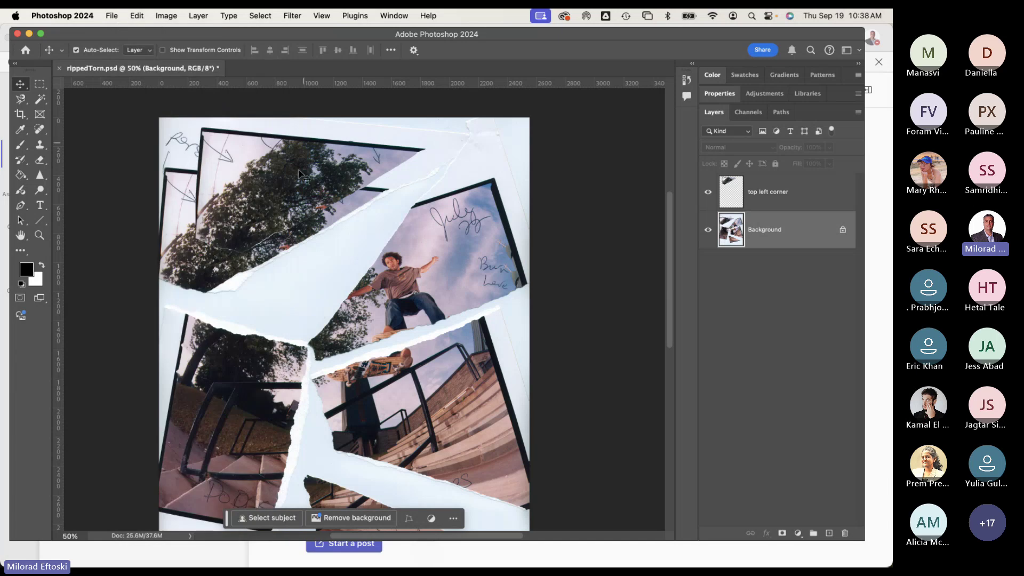
# Step: Nudge the top left corner piece right, hide its layer, and select the Background layer
pyautogui.moveTo(283, 191); pyautogui.dragTo(312, 190)
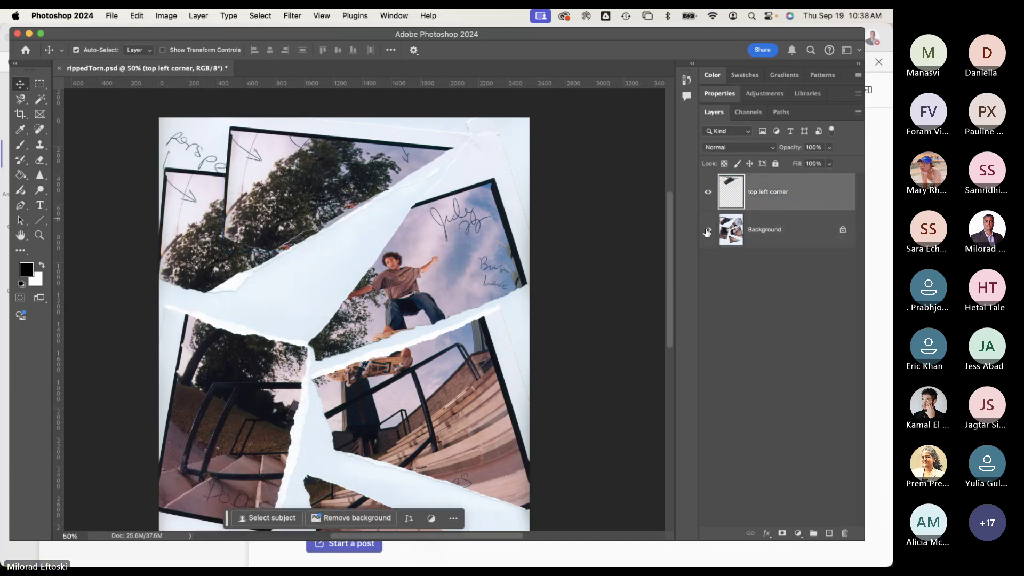
pyautogui.click(707, 193)
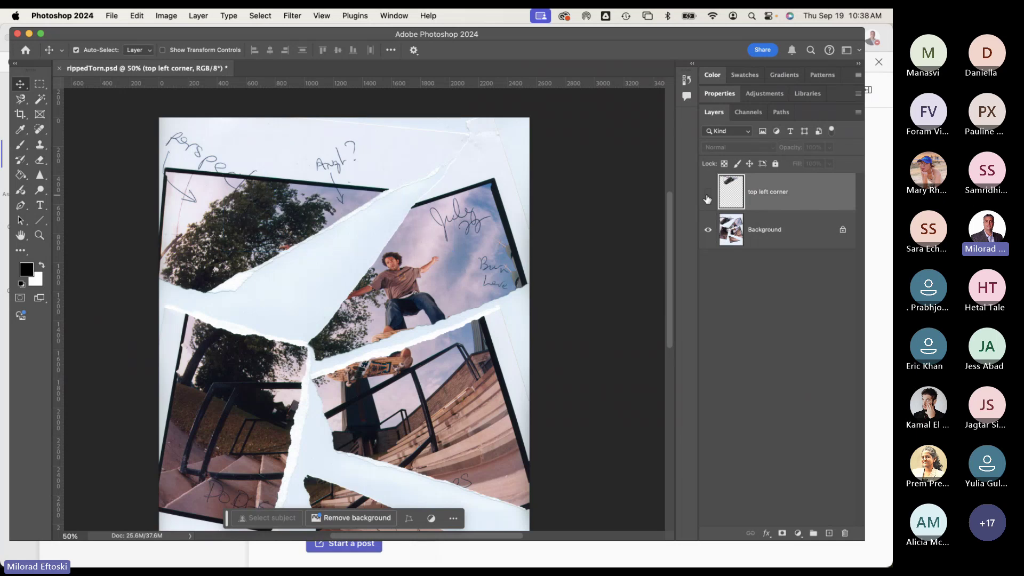
pyautogui.click(766, 237)
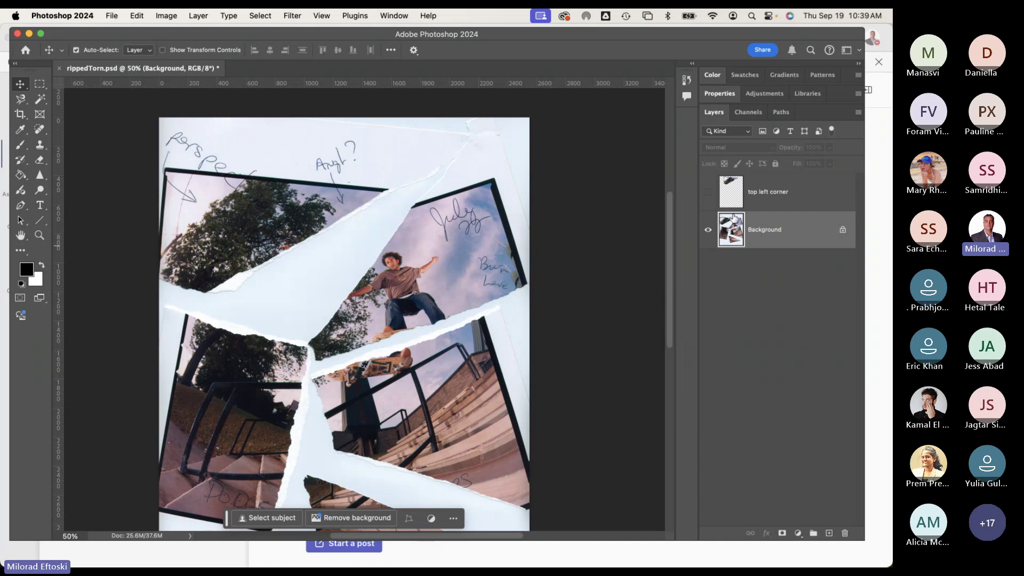
# Step: Pick the Quick Selection Tool with a larger brush and brush-select the top-right skater piece
pyautogui.click(20, 100)
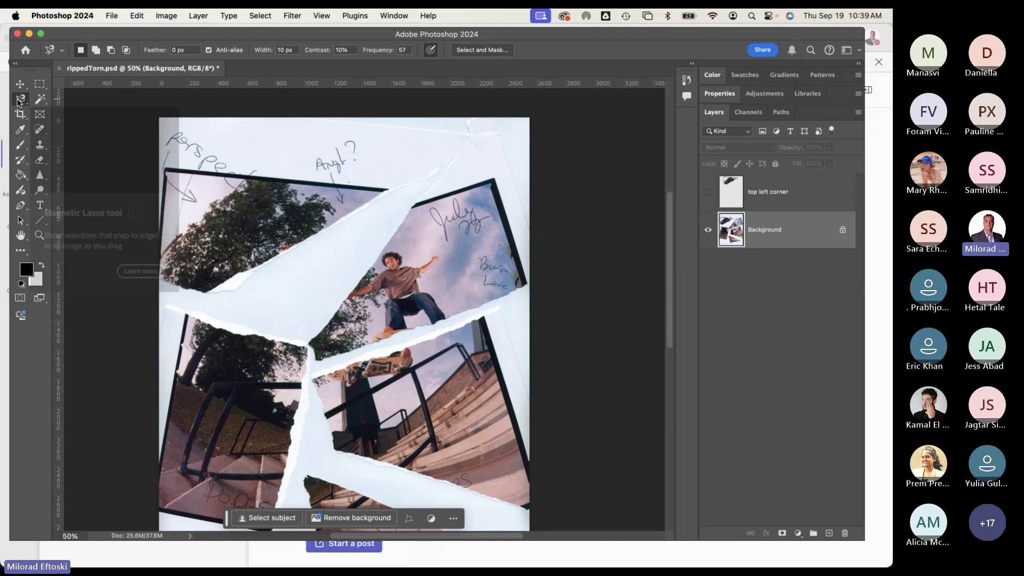
pyautogui.click(39, 100)
pyautogui.click(39, 102)
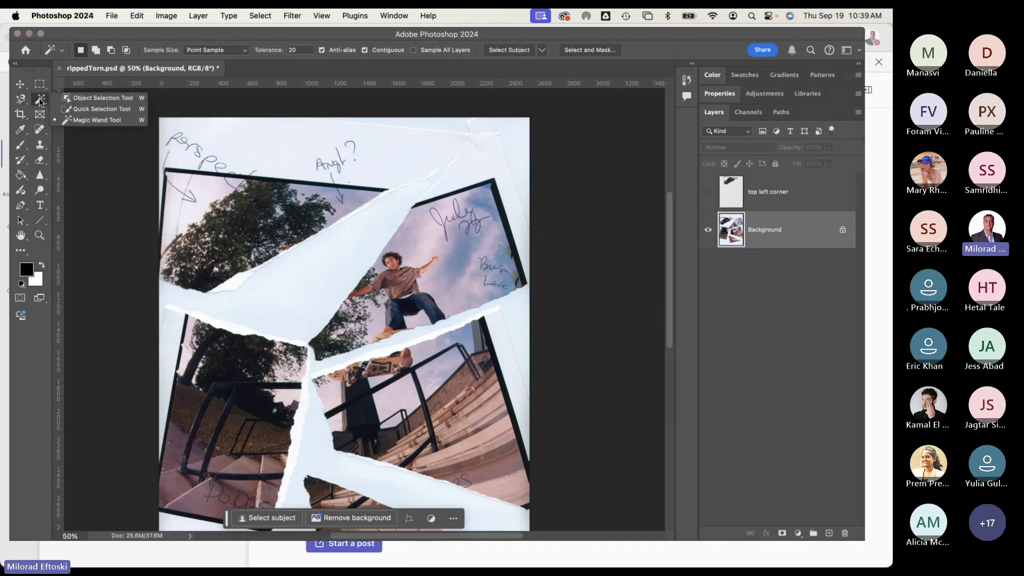
pyautogui.click(92, 110)
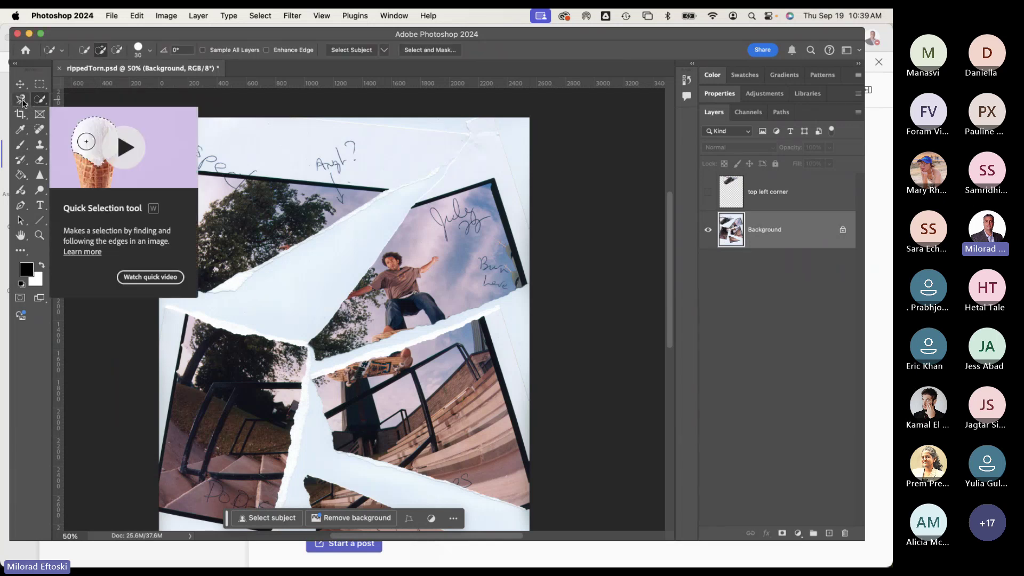
pyautogui.rightClick(40, 100)
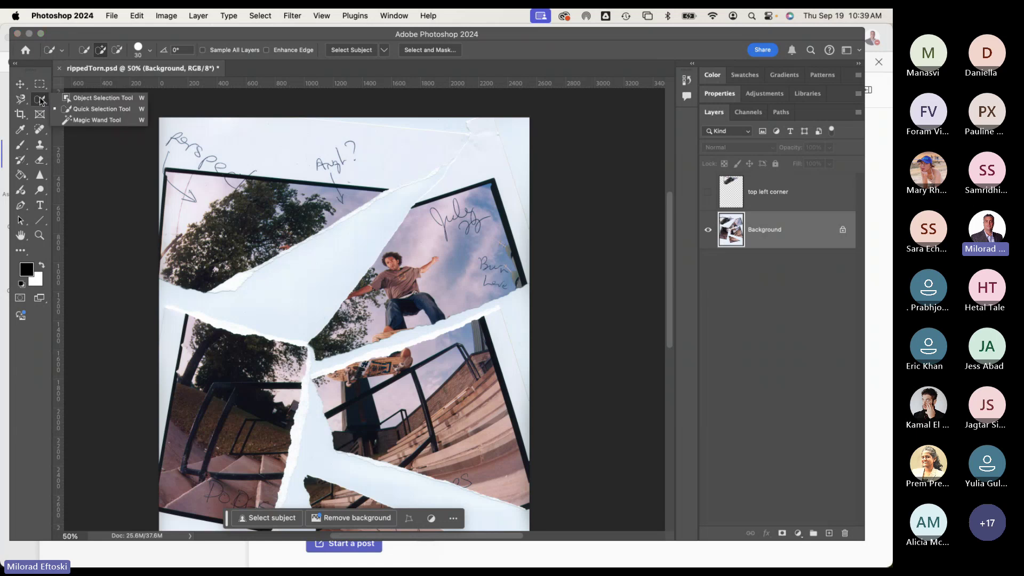
pyautogui.click(88, 110)
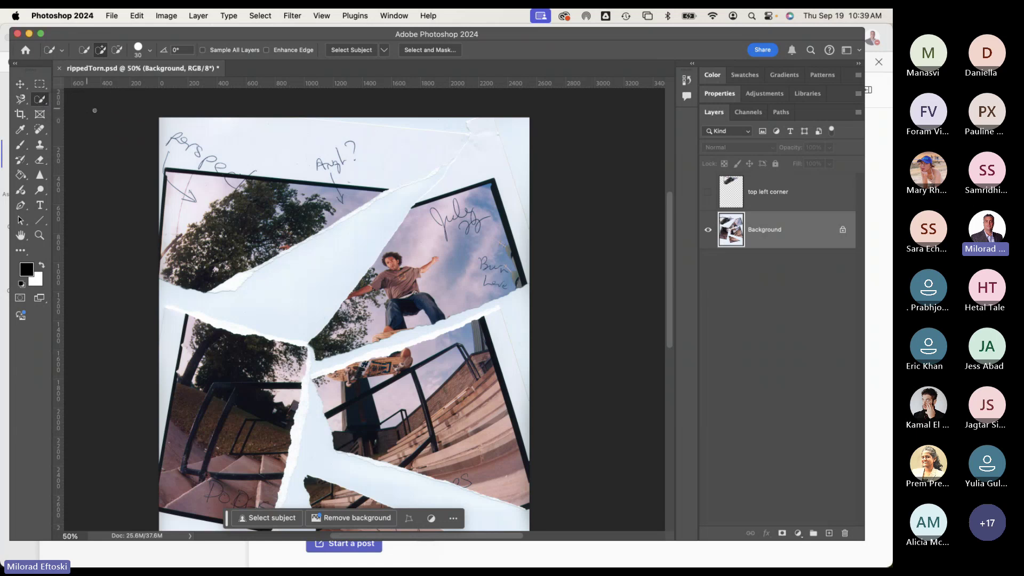
pyautogui.press(']')
pyautogui.press(']')
pyautogui.press(']')
pyautogui.press(']')
pyautogui.moveTo(419, 230)
pyautogui.mouseDown()
pyautogui.moveTo(427, 208)
pyautogui.moveTo(477, 198)
pyautogui.mouseUp()
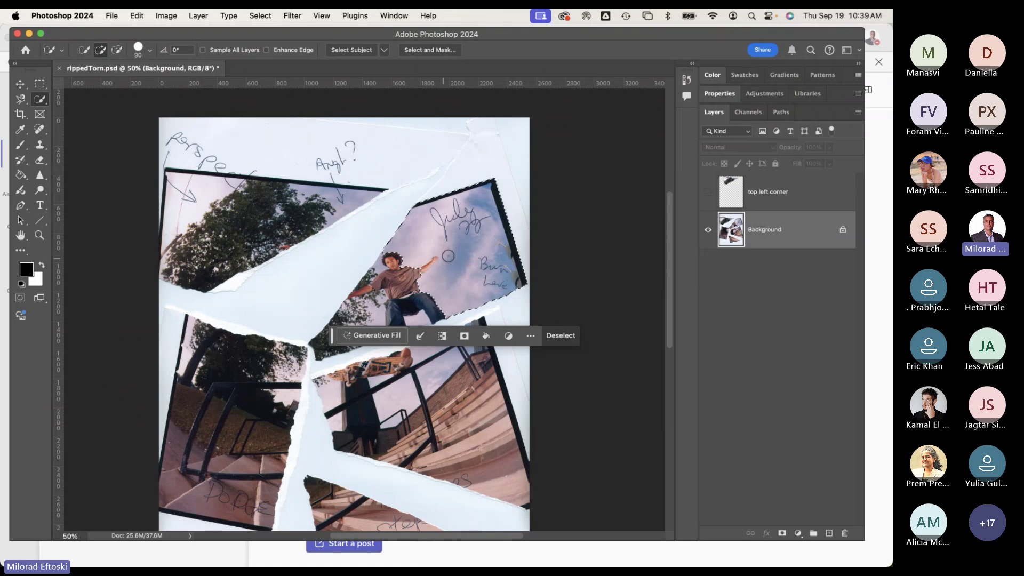
# Step: Hide the floating Generative Fill task bar and view the selection in Quick Mask
pyautogui.press('q')
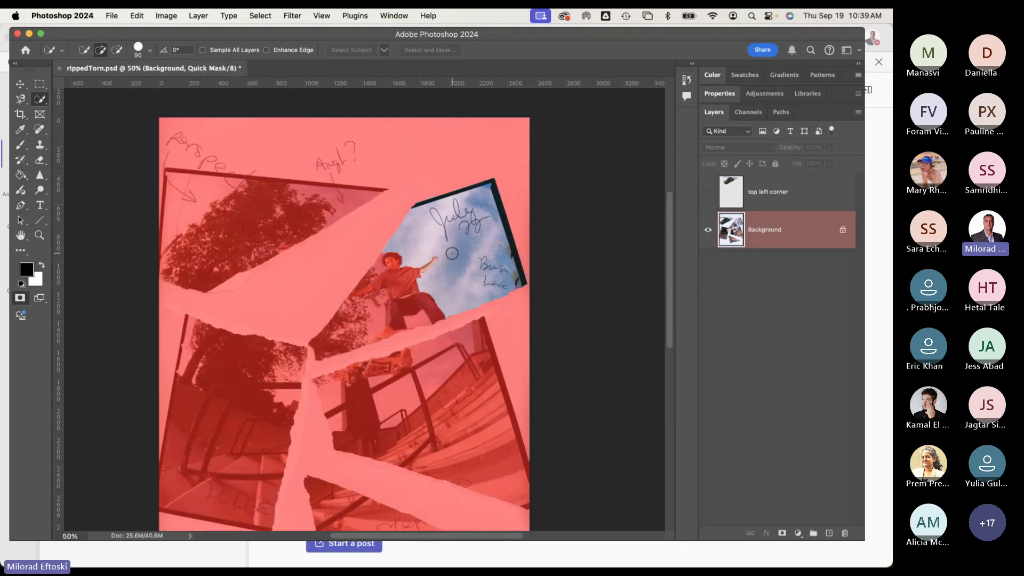
pyautogui.press('q')
pyautogui.press('q')
pyautogui.press('q')
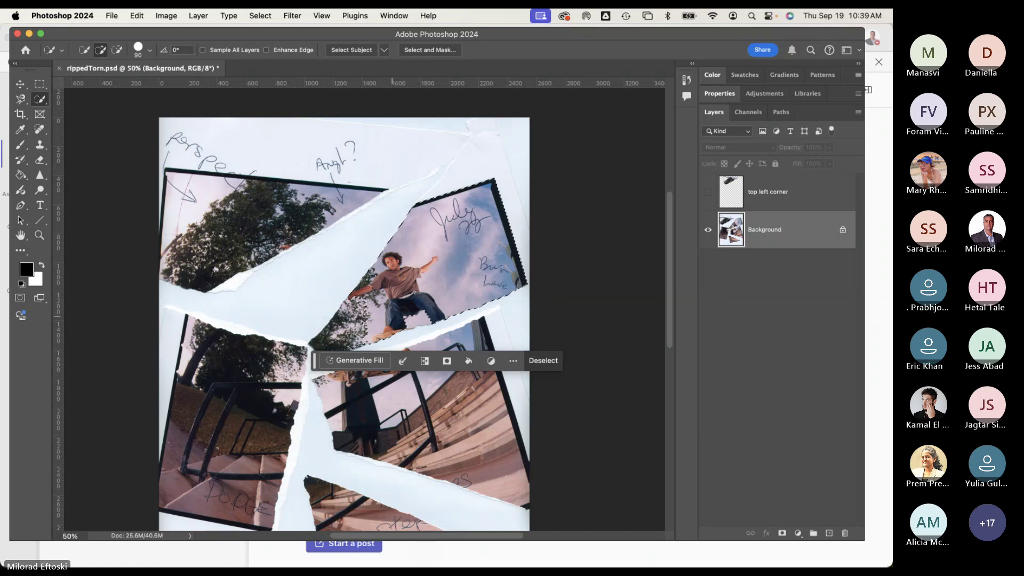
pyautogui.click(513, 360)
pyautogui.click(544, 378)
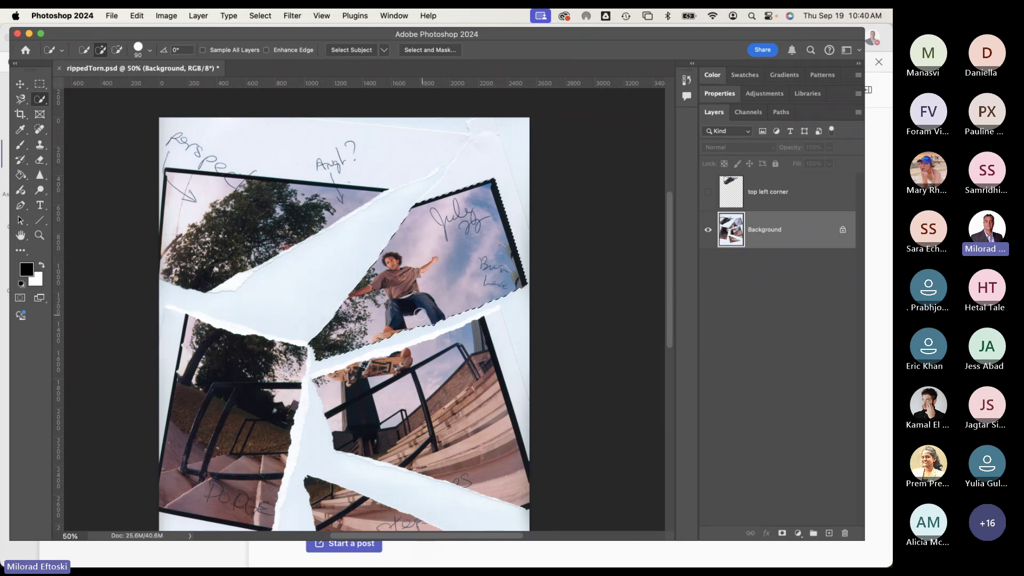
pyautogui.press('q')
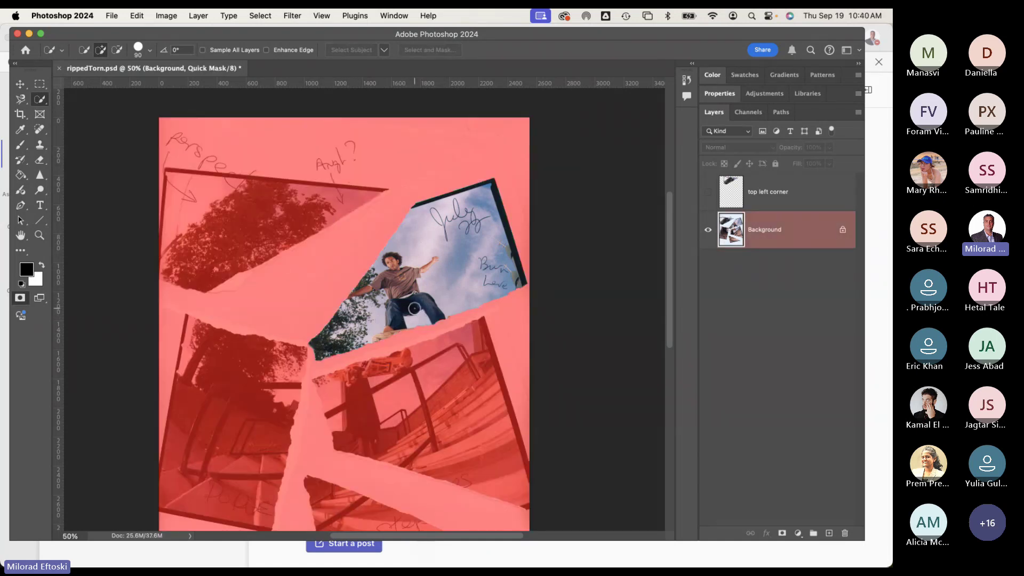
pyautogui.press('q')
pyautogui.press('q')
pyautogui.press('q')
pyautogui.press('q')
# Step: Zoom in on the skater piece's torn edges and clear the stray top-edge selection
pyautogui.scroll(3, 462, 316)
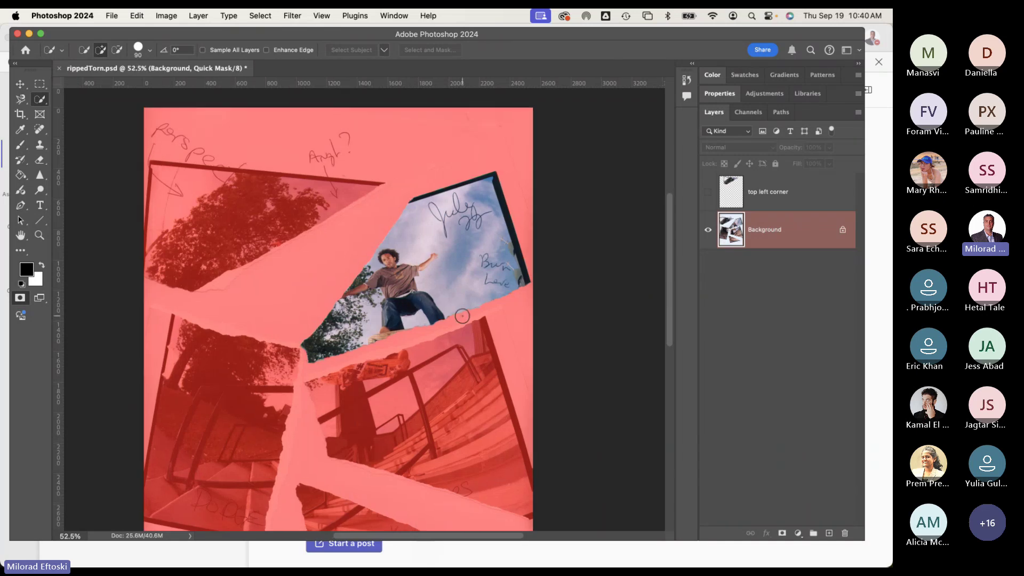
pyautogui.scroll(5, 462, 316)
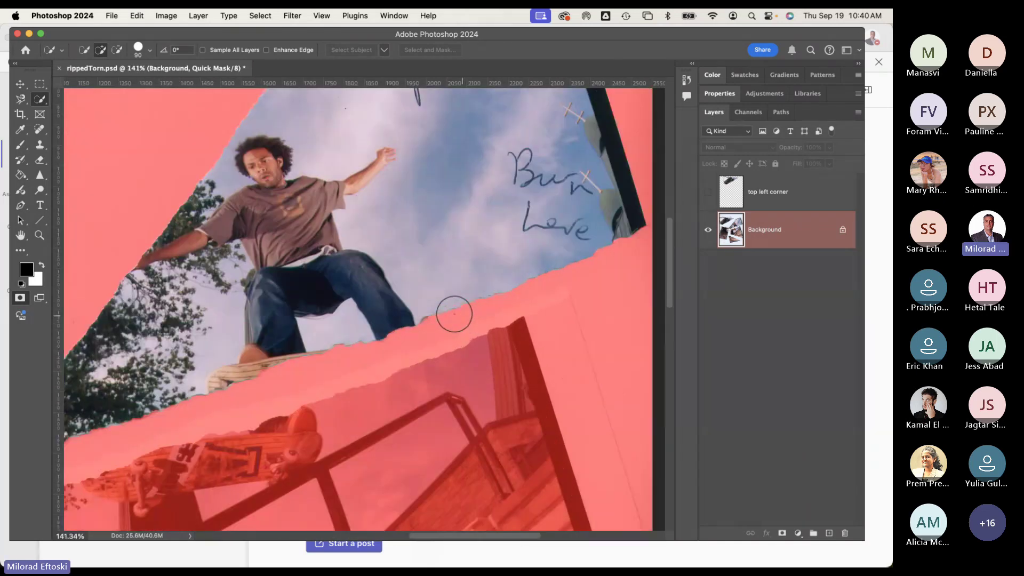
pyautogui.moveTo(428, 347); pyautogui.dragTo(487, 502)
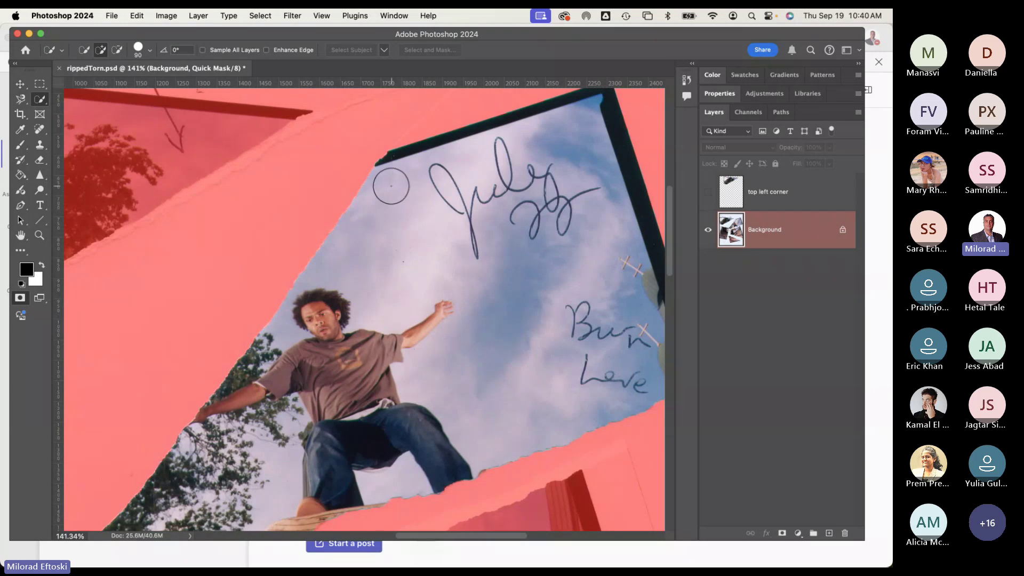
pyautogui.scroll(3, 406, 186)
pyautogui.hscroll(1, 406, 186)
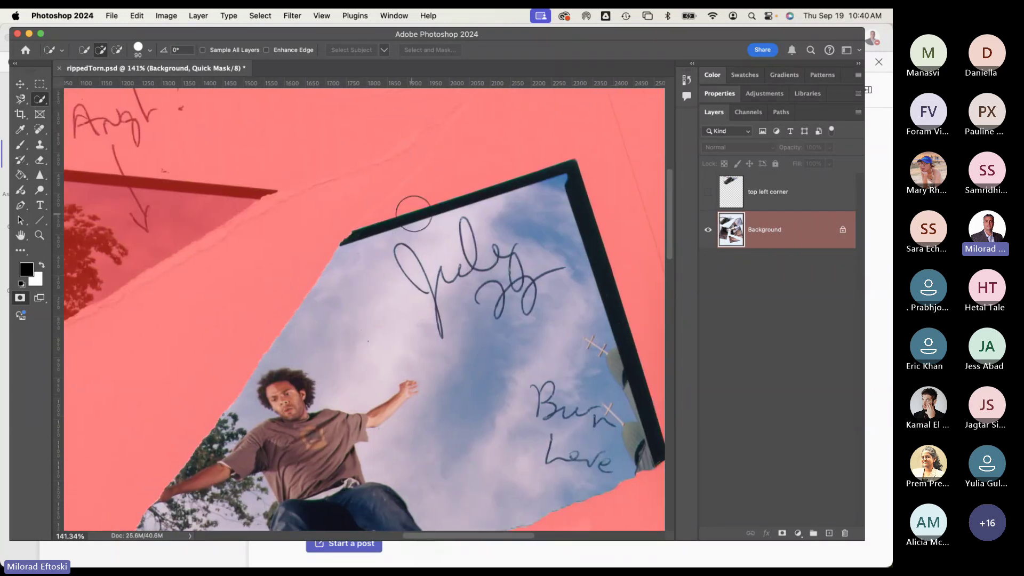
pyautogui.click(401, 224)
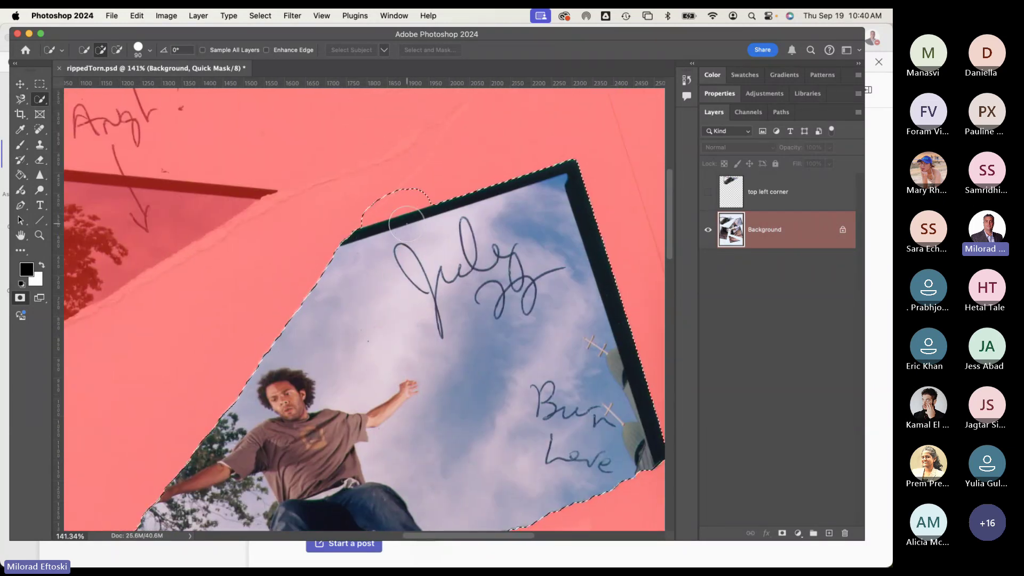
pyautogui.hotkey('ctrl', 'd')
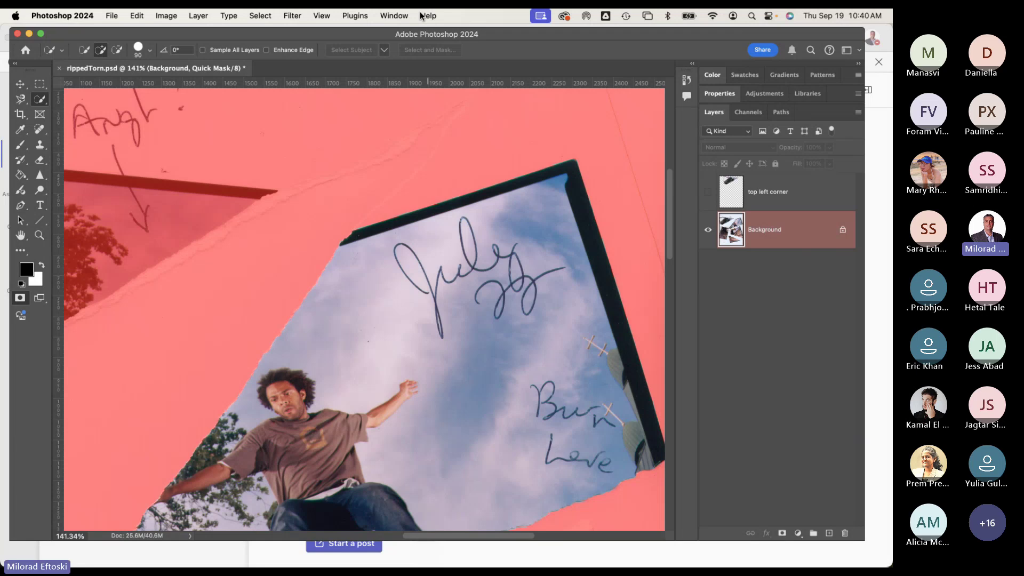
# Step: Paint the mask along the torn edges with the Brush in white, then exit Quick Mask
pyautogui.press('b')
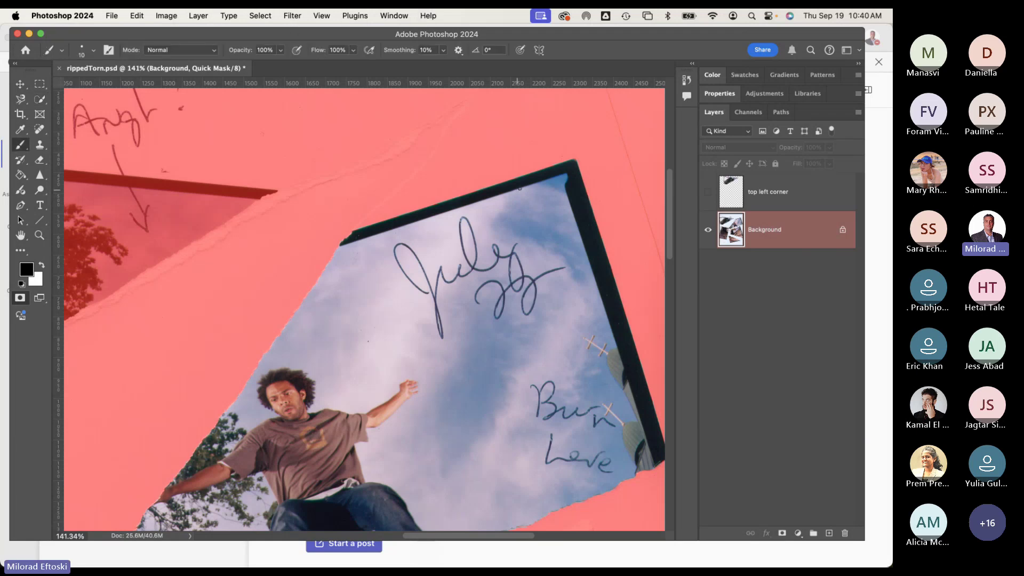
pyautogui.moveTo(324, 340); pyautogui.dragTo(466, 235)
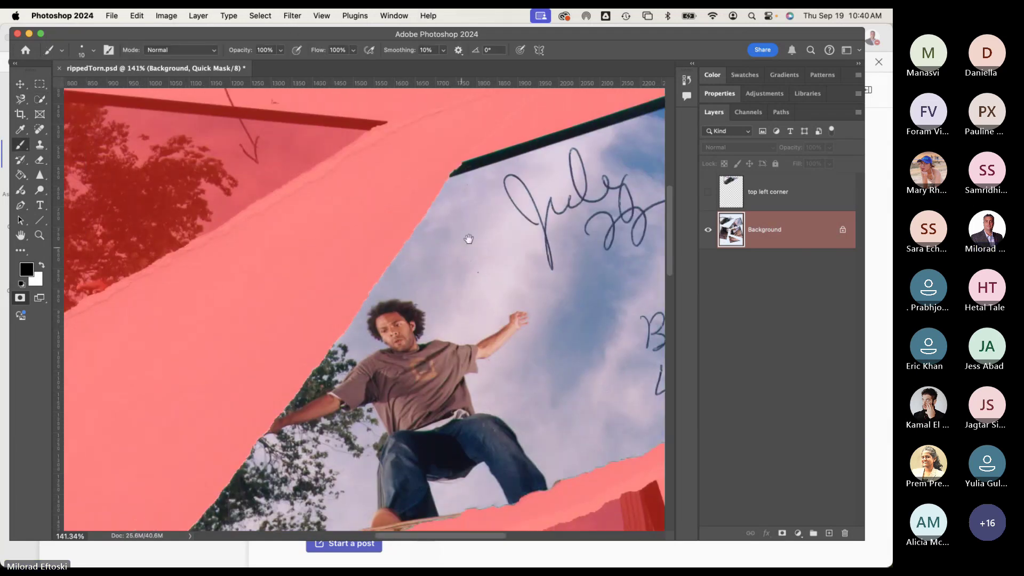
pyautogui.moveTo(371, 507); pyautogui.dragTo(418, 256)
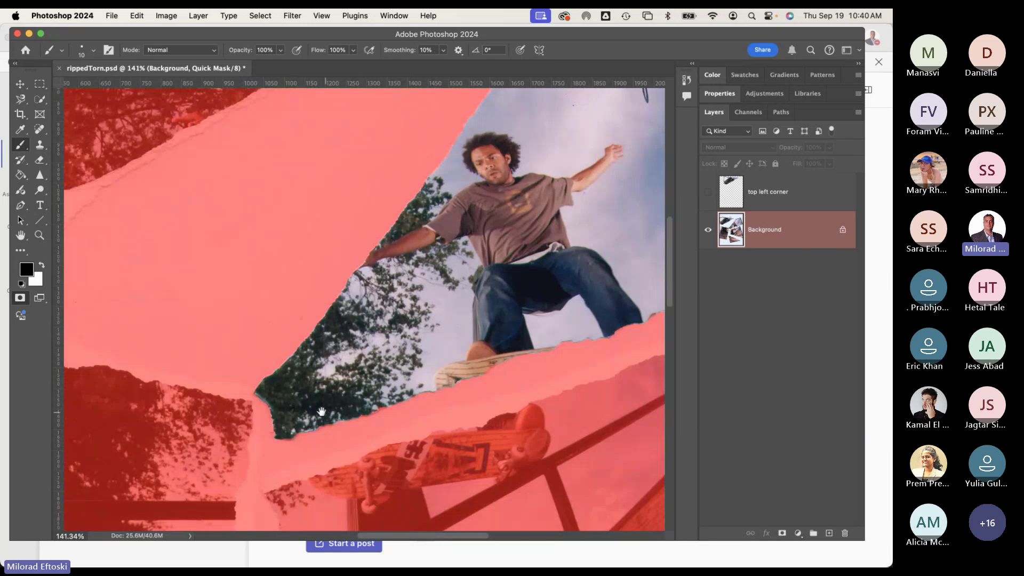
pyautogui.moveTo(322, 411); pyautogui.dragTo(248, 405)
pyautogui.moveTo(352, 357); pyautogui.dragTo(239, 408)
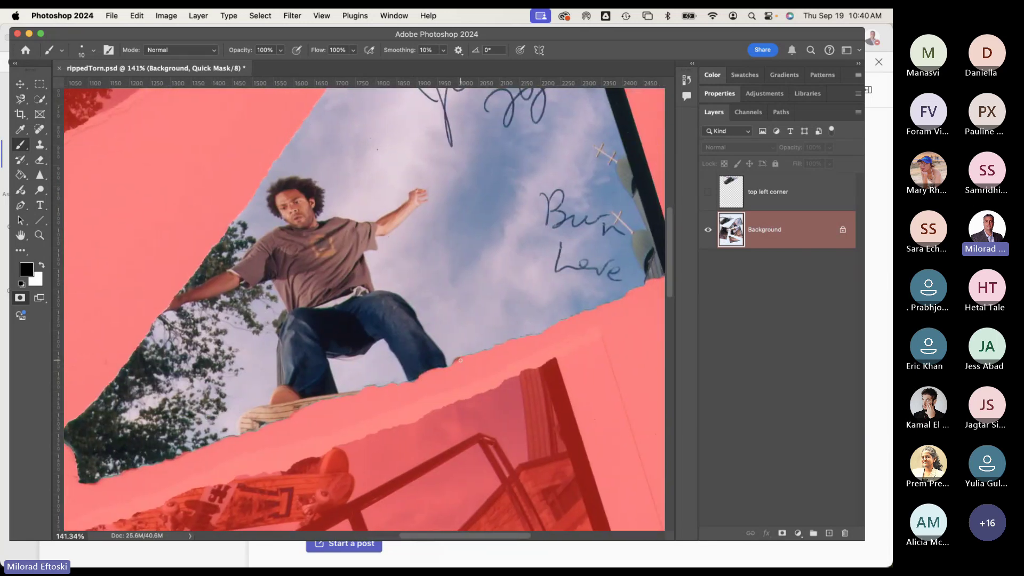
pyautogui.press('x')
pyautogui.press('super+z')
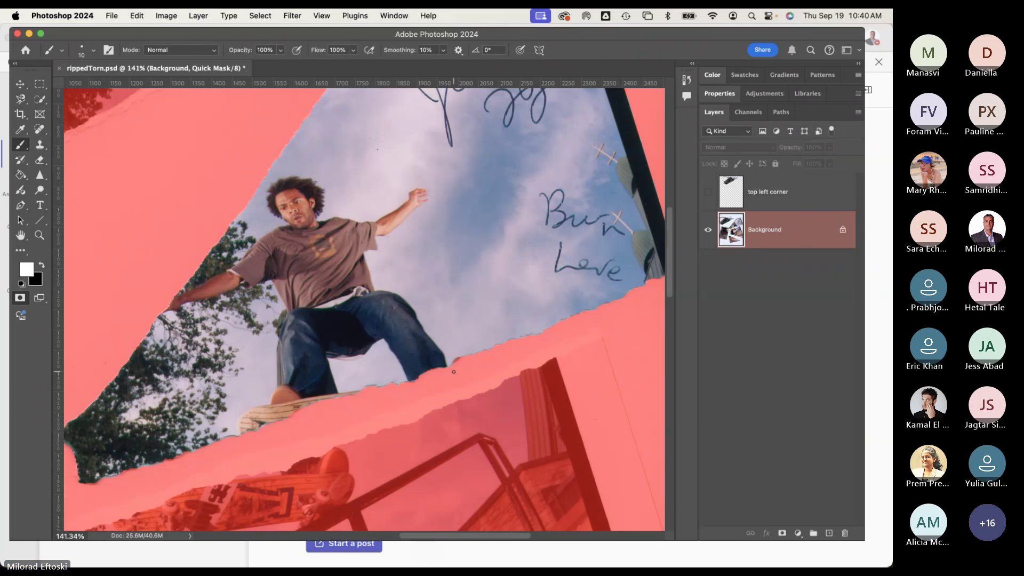
pyautogui.scroll(-5, 454, 372)
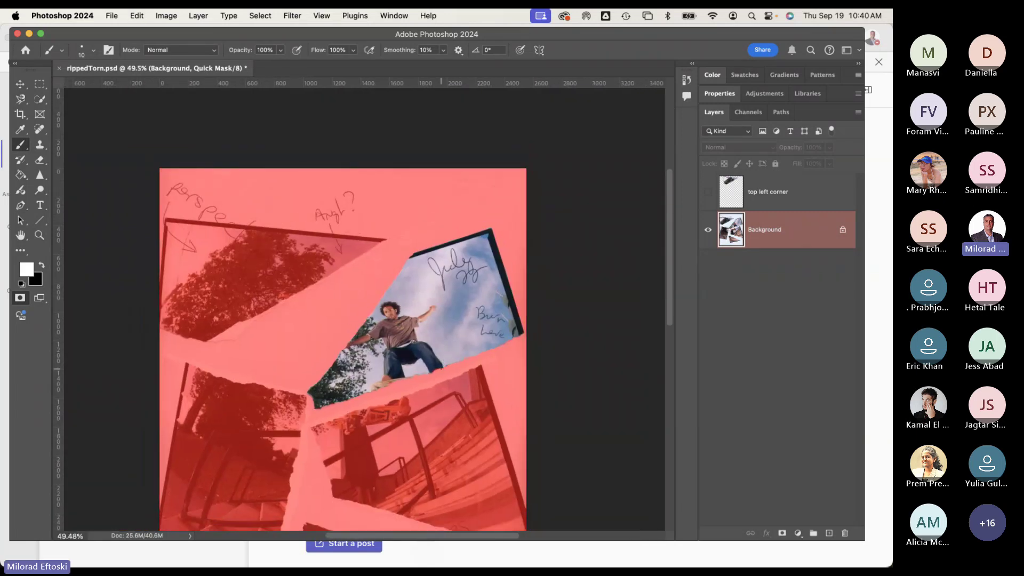
pyautogui.press('q')
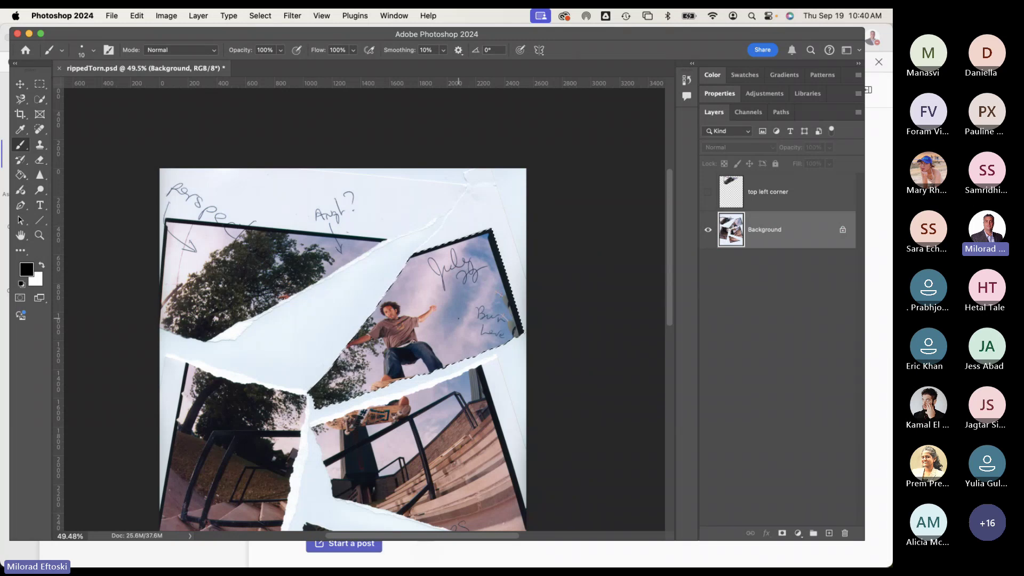
# Step: Copy the selected skater piece to a new layer named 'top right corner'
pyautogui.press('super+j')
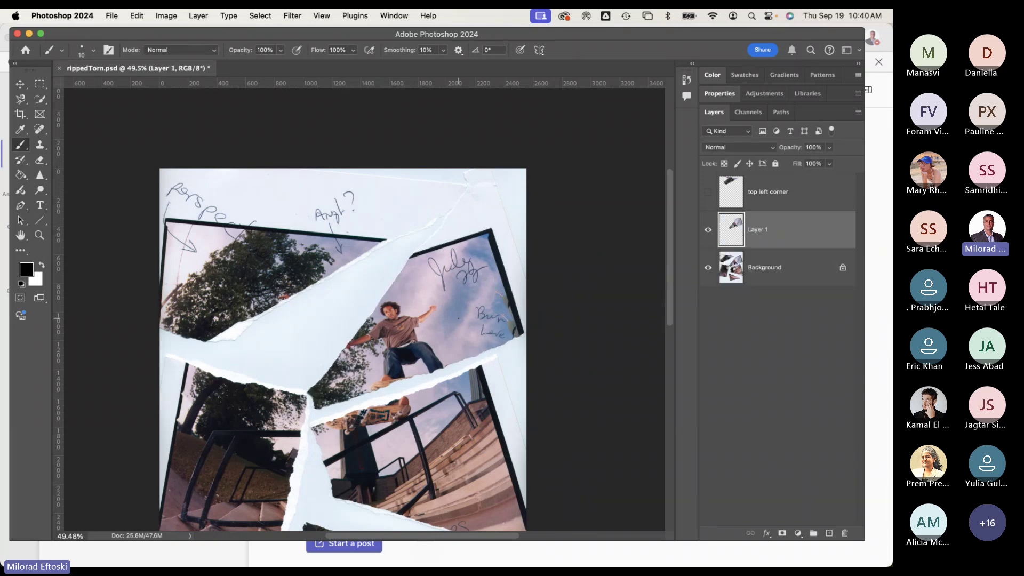
pyautogui.doubleClick(761, 230)
pyautogui.write('top righ')
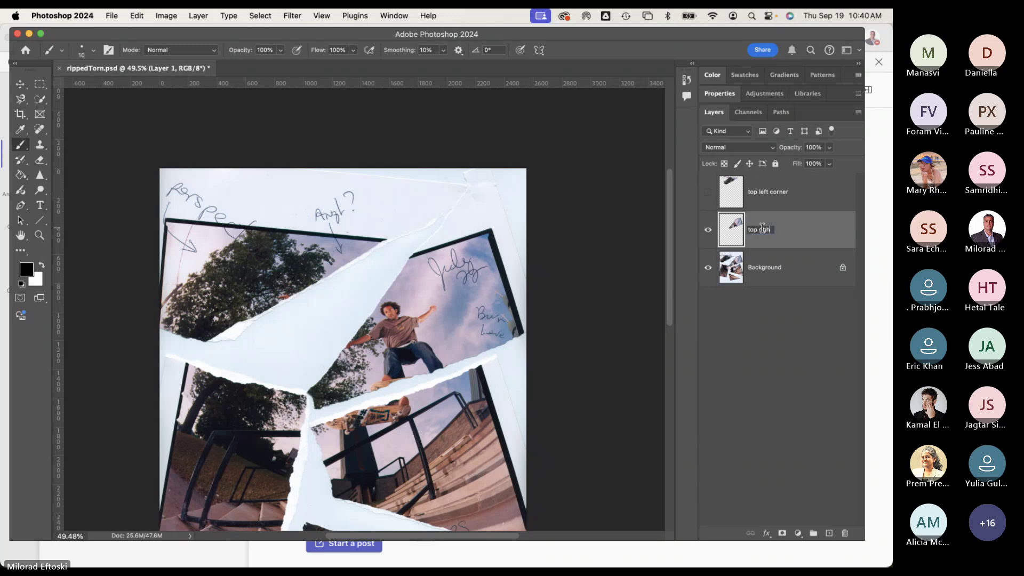
pyautogui.write('t corner')
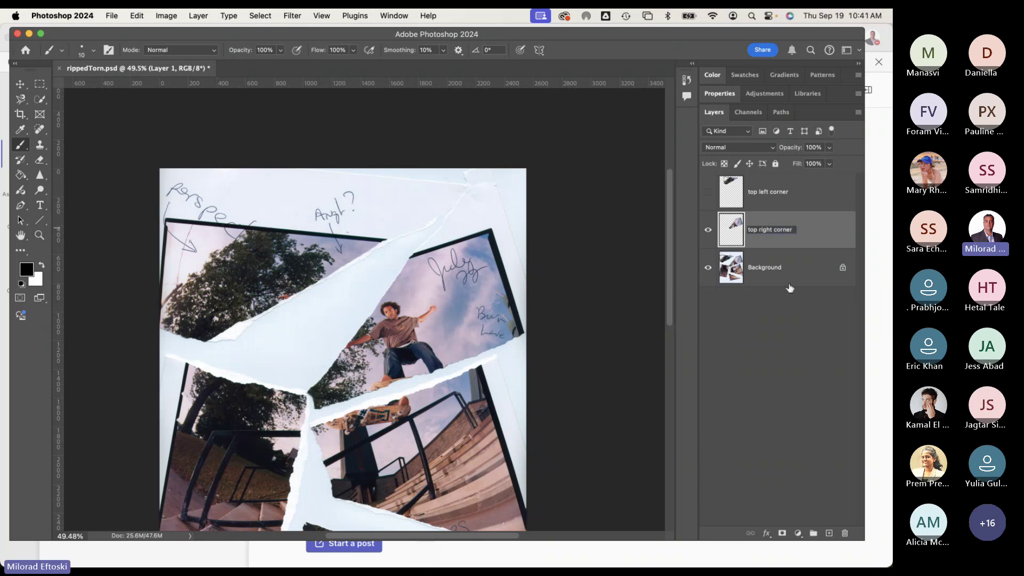
pyautogui.press('Return')
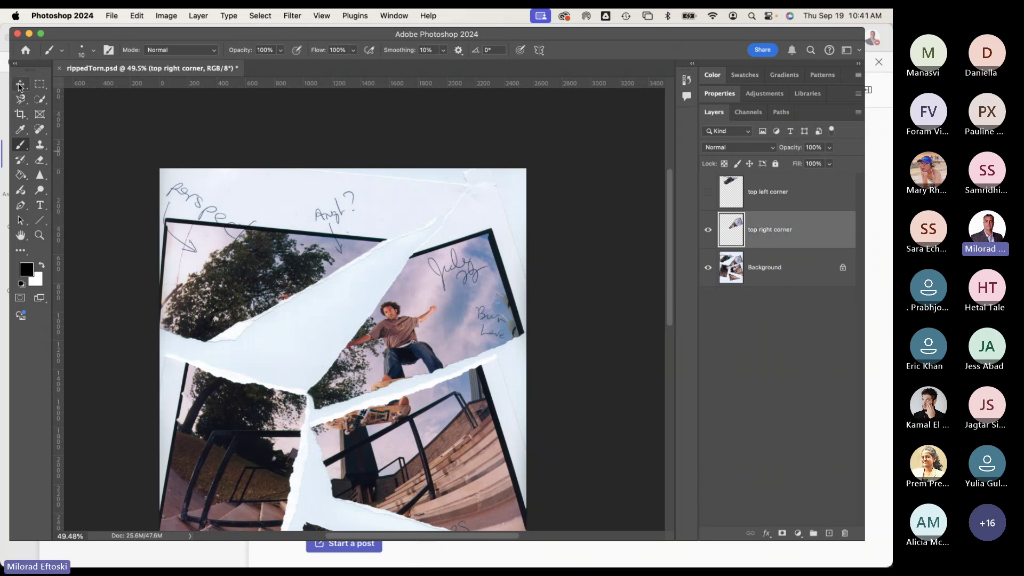
# Step: With Background hidden and top left corner shown, align both corner pieces using the Move tool
pyautogui.click(20, 84)
pyautogui.moveTo(407, 261); pyautogui.dragTo(414, 263)
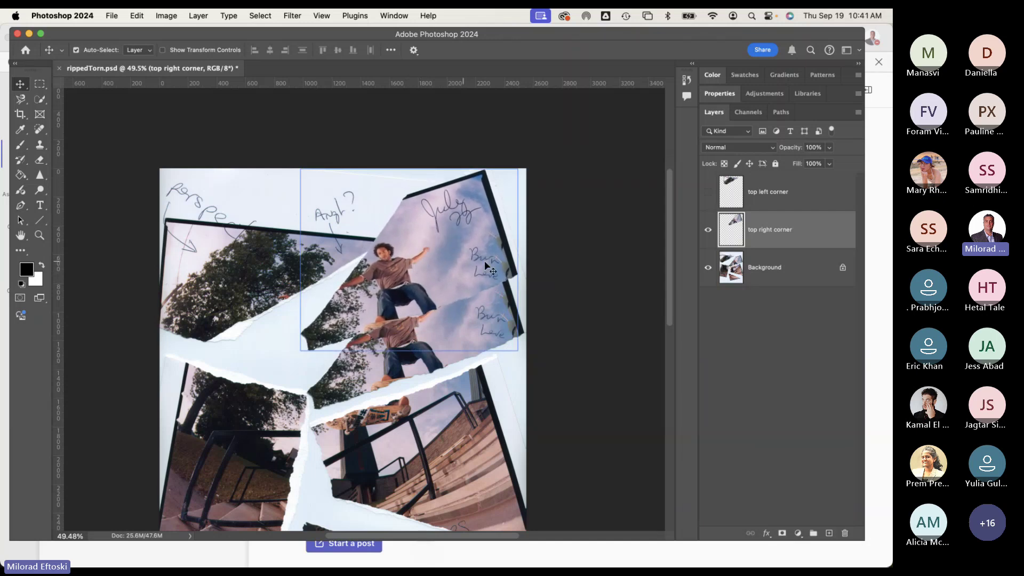
pyautogui.click(708, 267)
pyautogui.click(707, 192)
pyautogui.moveTo(374, 241); pyautogui.dragTo(346, 246)
pyautogui.moveTo(450, 292); pyautogui.dragTo(481, 302)
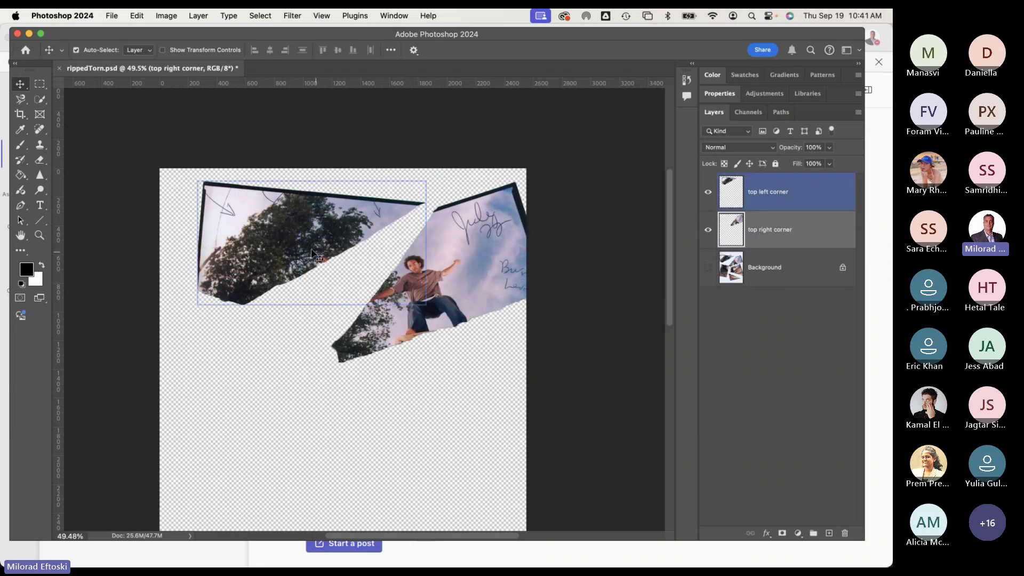
pyautogui.moveTo(289, 254); pyautogui.dragTo(254, 251)
pyautogui.moveTo(420, 281); pyautogui.dragTo(376, 265)
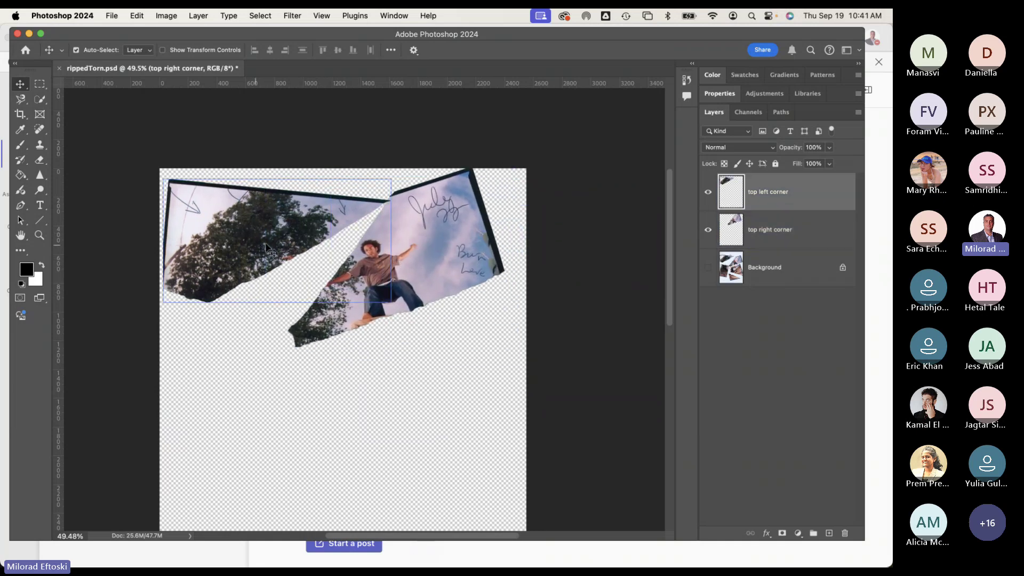
pyautogui.moveTo(272, 234); pyautogui.dragTo(288, 225)
pyautogui.moveTo(419, 266); pyautogui.dragTo(416, 264)
# Step: Hide both corner layers, then select and show the Background layer
pyautogui.click(708, 191)
pyautogui.click(707, 230)
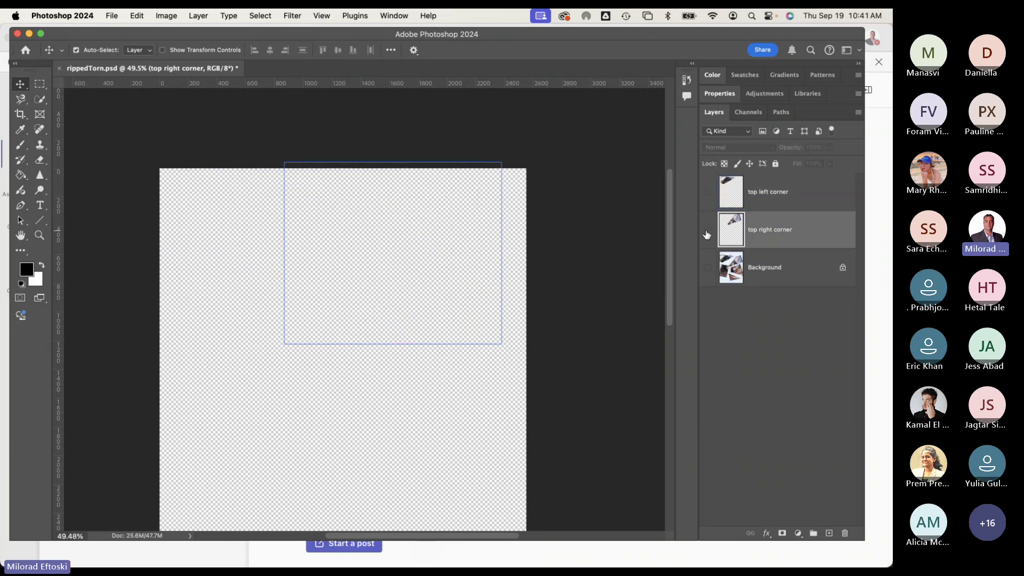
pyautogui.click(774, 269)
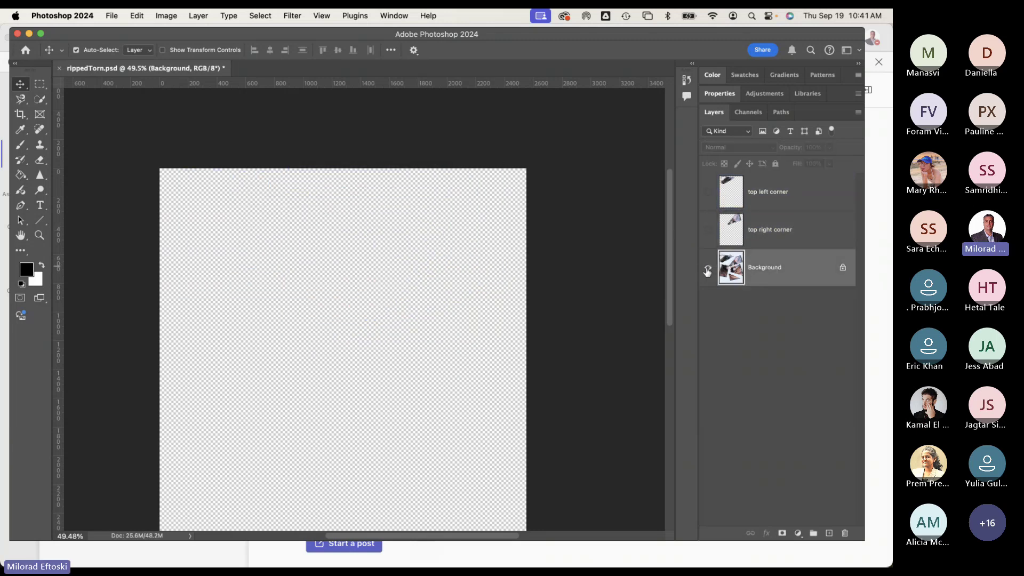
pyautogui.click(708, 267)
pyautogui.scroll(-2, 459, 324)
pyautogui.scroll(-5, 460, 324)
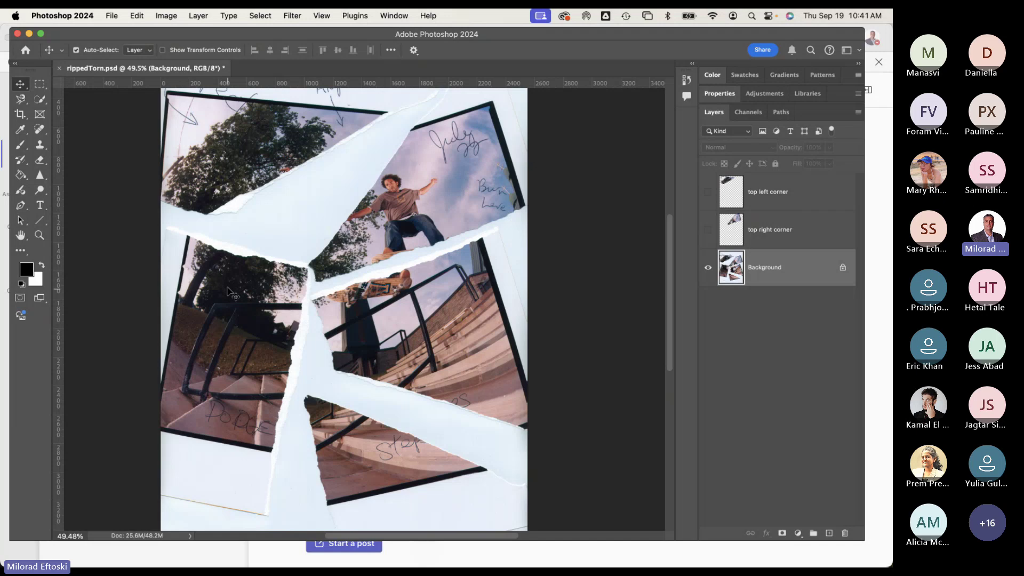
# Step: Zoom in on the lower-left photo piece and choose the Object Selection Tool
pyautogui.press('super+equal')
pyautogui.press('super+equal')
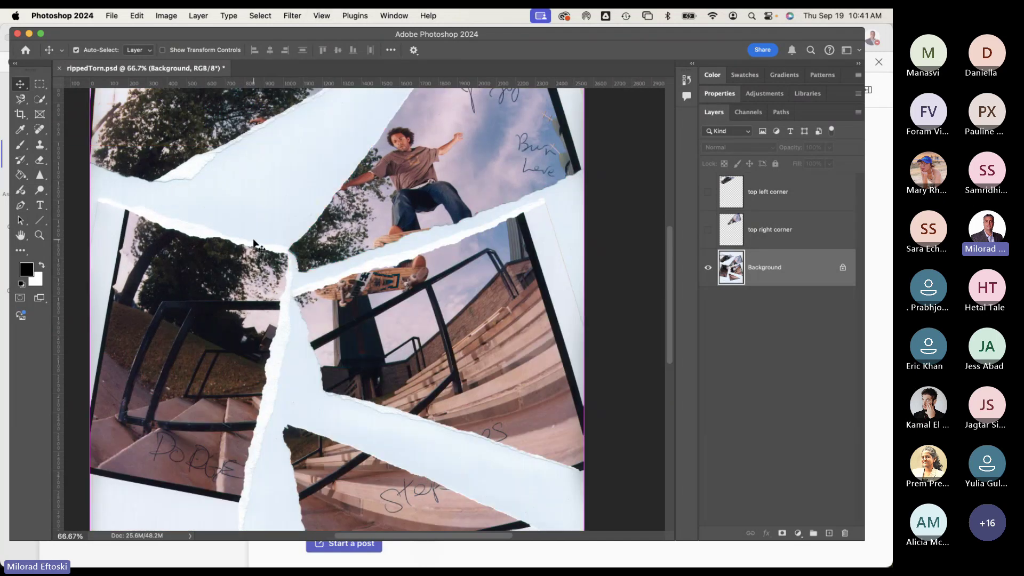
pyautogui.moveTo(280, 310); pyautogui.dragTo(352, 272)
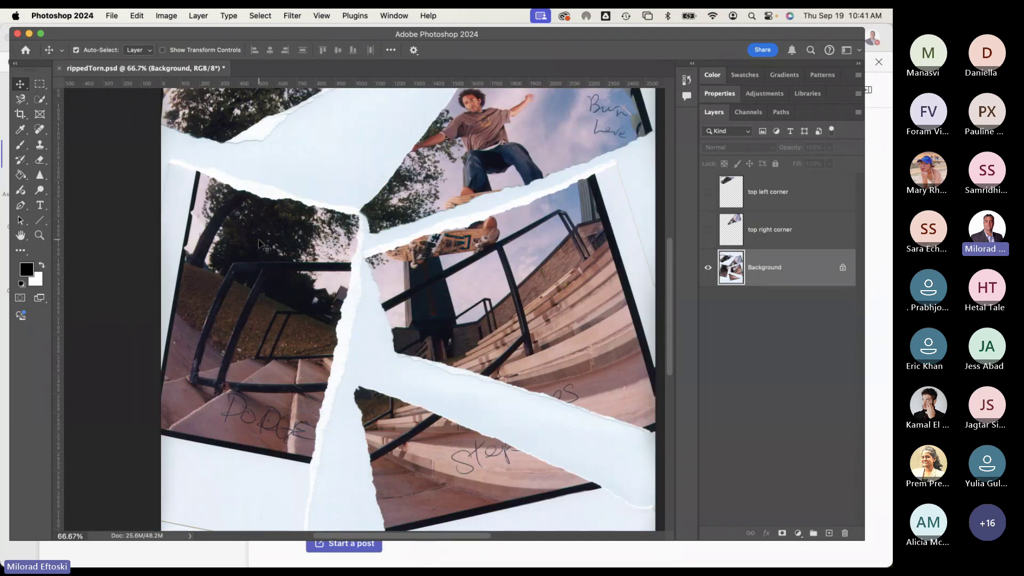
pyautogui.click(39, 100)
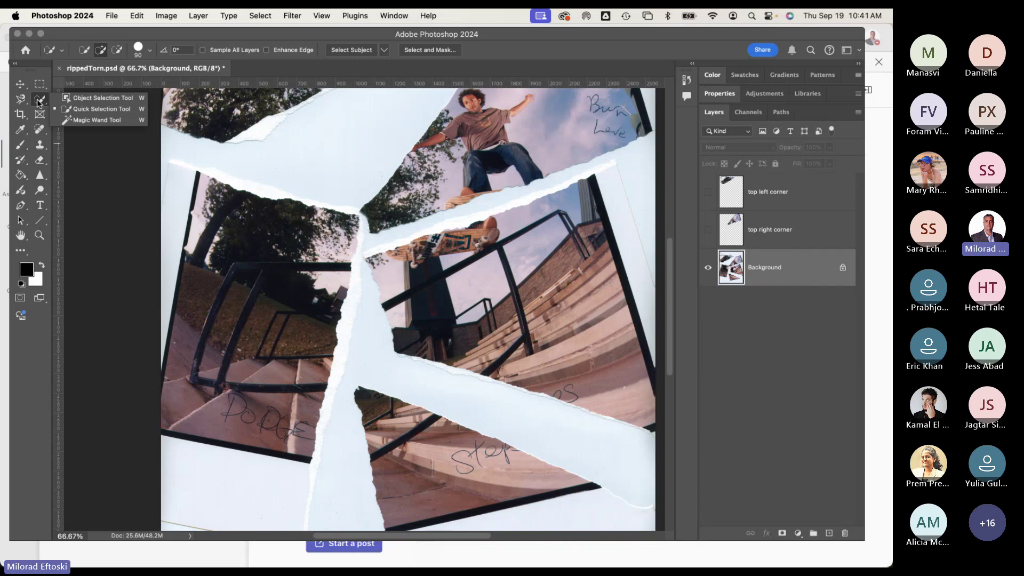
pyautogui.click(76, 99)
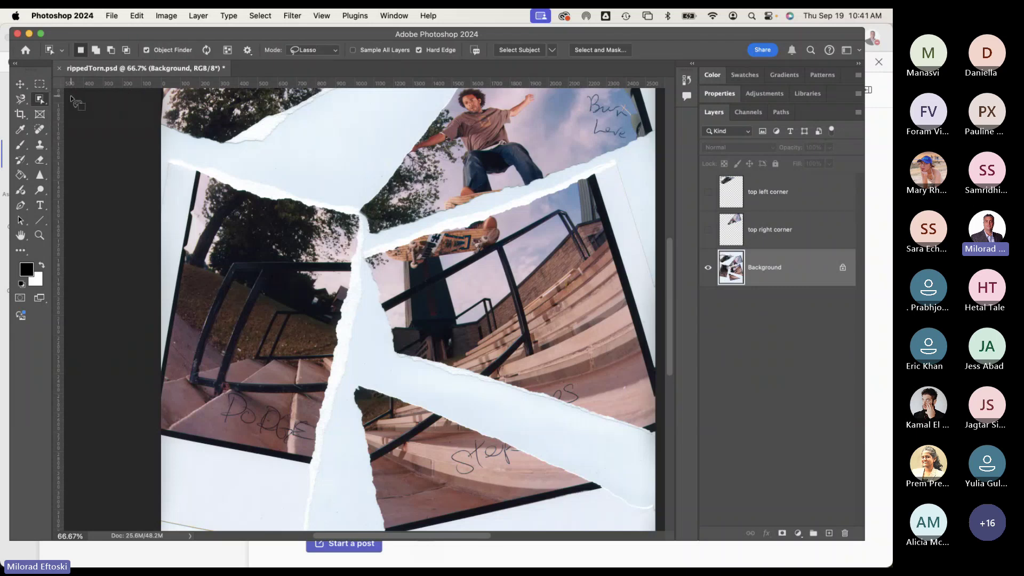
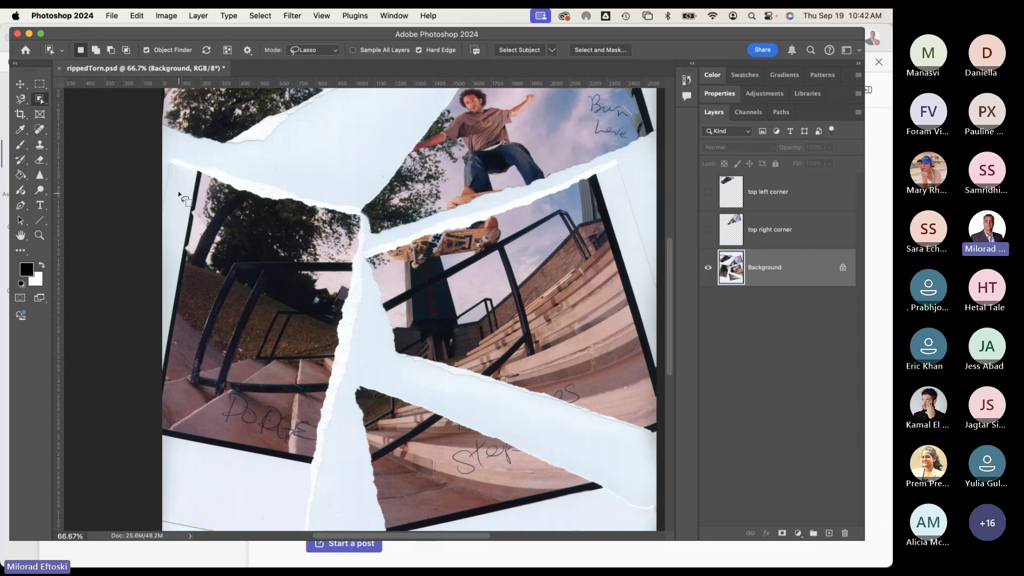
# Step: Lasso around the bottom-left torn stair-railing piece and check the selection in Quick Mask
pyautogui.moveTo(179, 188)
pyautogui.mouseDown()
pyautogui.moveTo(191, 162)
pyautogui.moveTo(219, 161)
pyautogui.moveTo(328, 193)
pyautogui.moveTo(365, 220)
pyautogui.moveTo(366, 251)
pyautogui.moveTo(324, 461)
pyautogui.moveTo(287, 476)
pyautogui.moveTo(163, 453)
pyautogui.mouseUp()
pyautogui.moveTo(151, 403); pyautogui.dragTo(181, 190)
pyautogui.press('q')
pyautogui.press('q')
pyautogui.press('q')
pyautogui.press('q')
pyautogui.press('q')
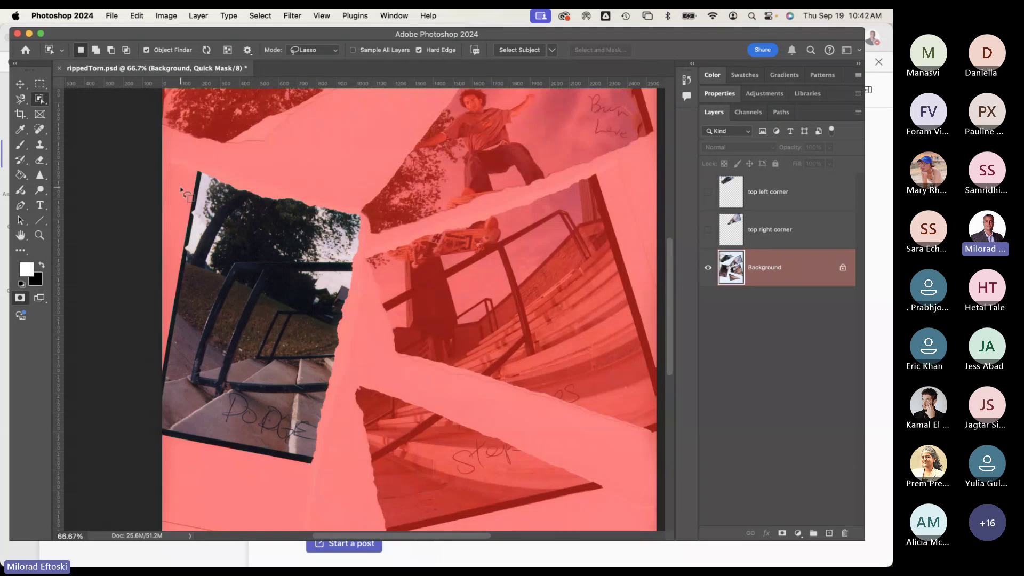
pyautogui.press('q')
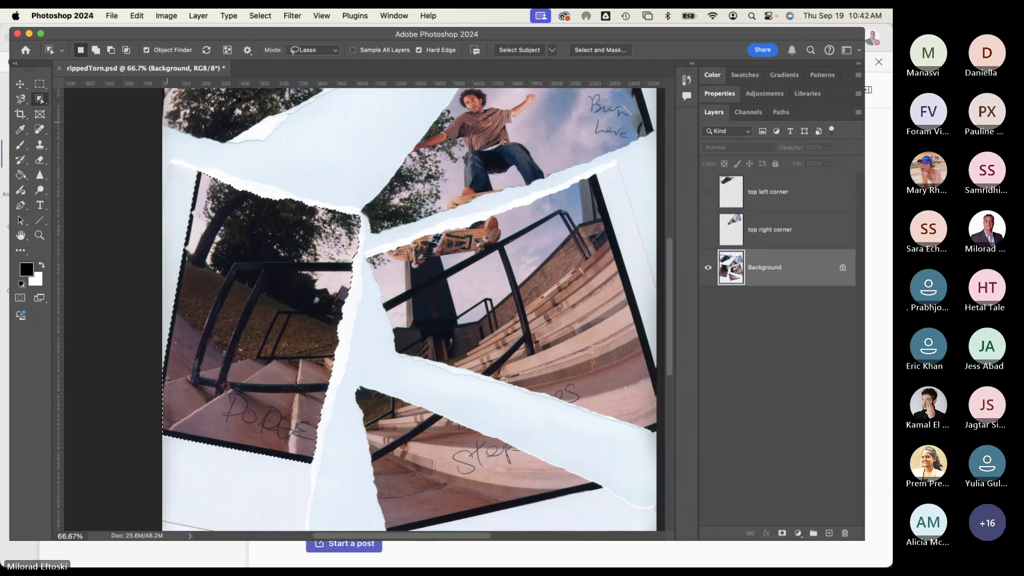
# Step: Copy the selected piece onto a new layer named 'bottom left'
pyautogui.press('super+j')
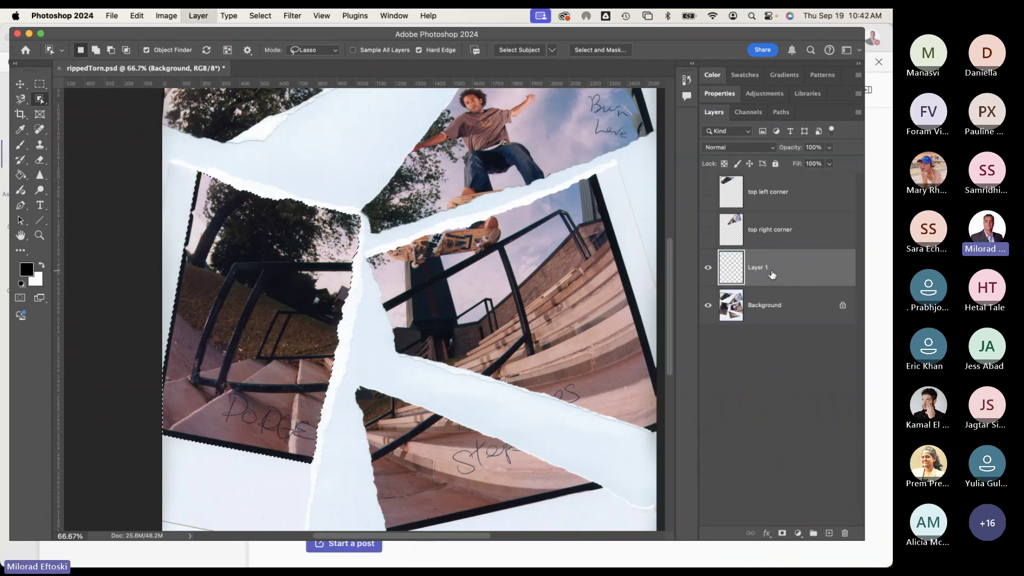
pyautogui.press('super+k')
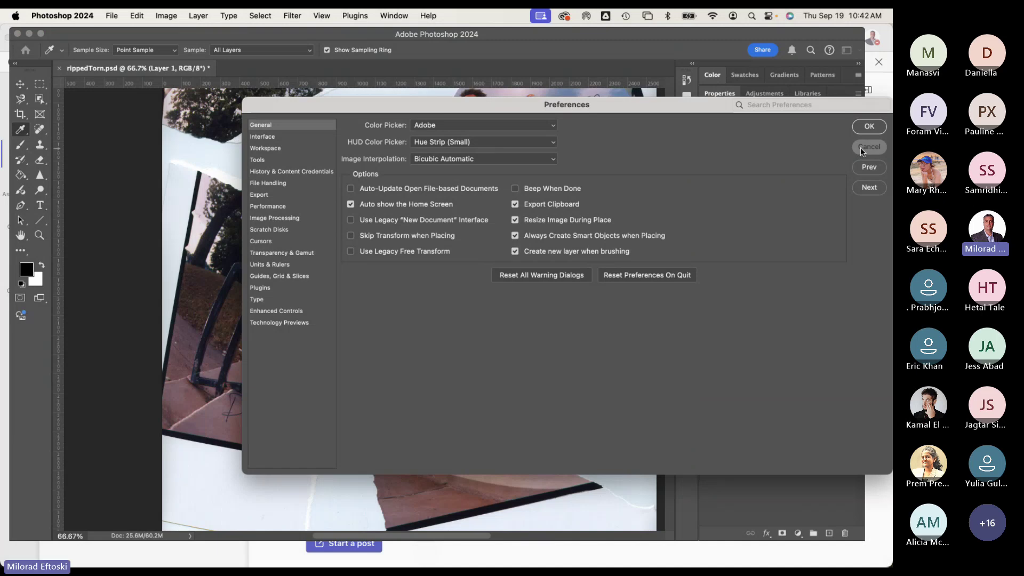
pyautogui.click(862, 147)
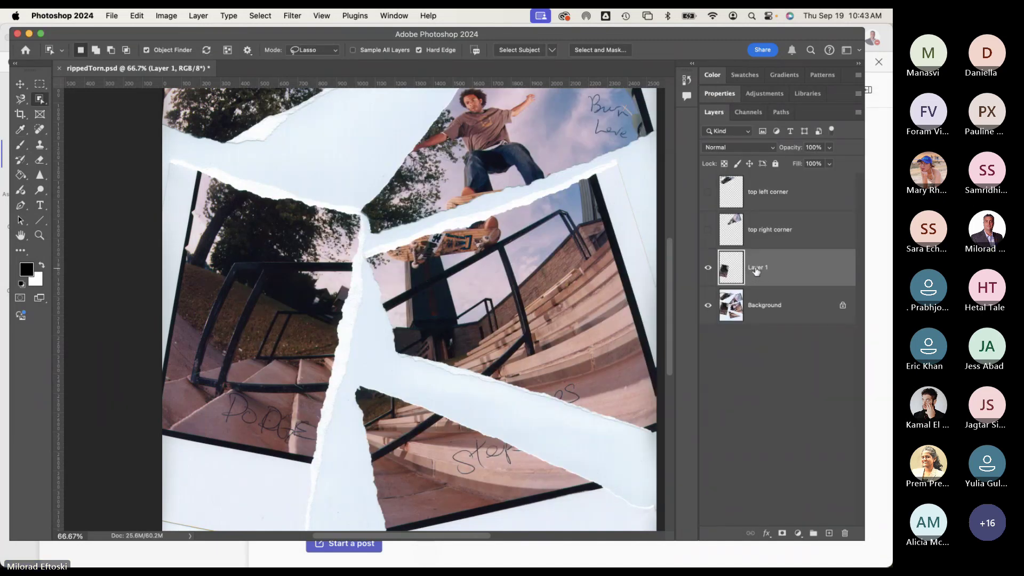
pyautogui.doubleClick(756, 268)
pyautogui.write('bdttom left')
pyautogui.press('Return')
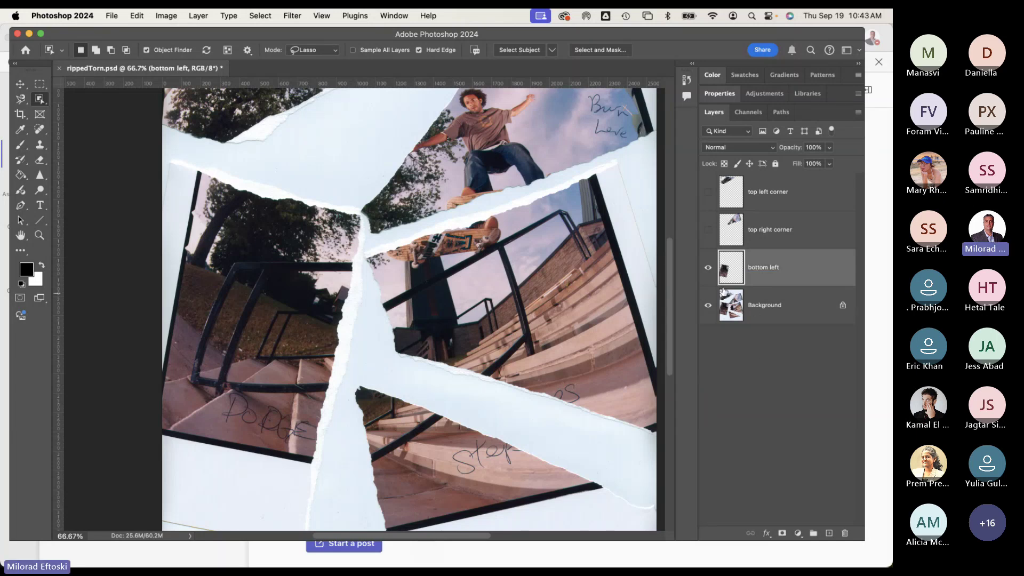
# Step: Test-move the bottom left piece, then hide it and return to the Background
pyautogui.click(708, 268)
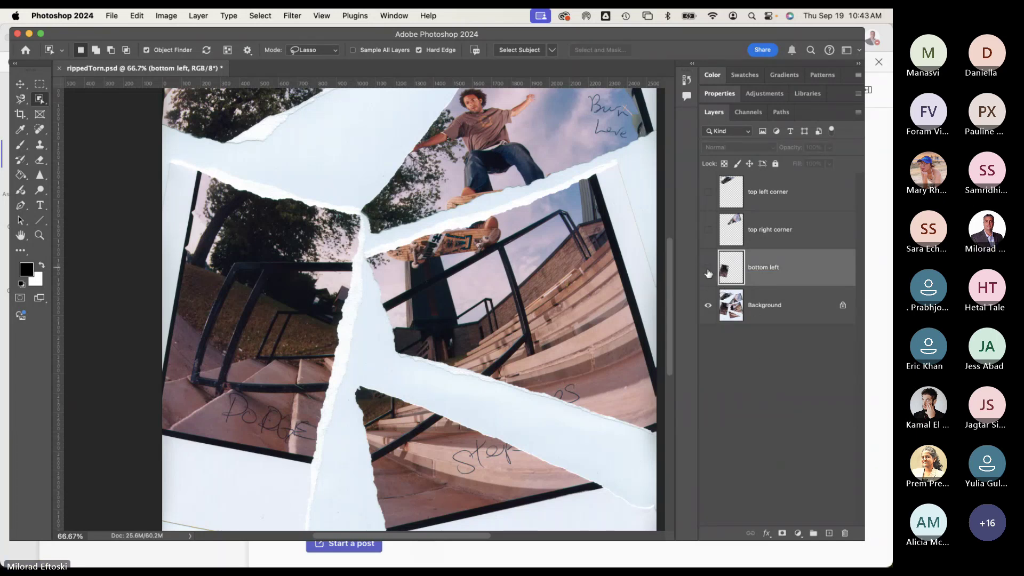
pyautogui.click(708, 267)
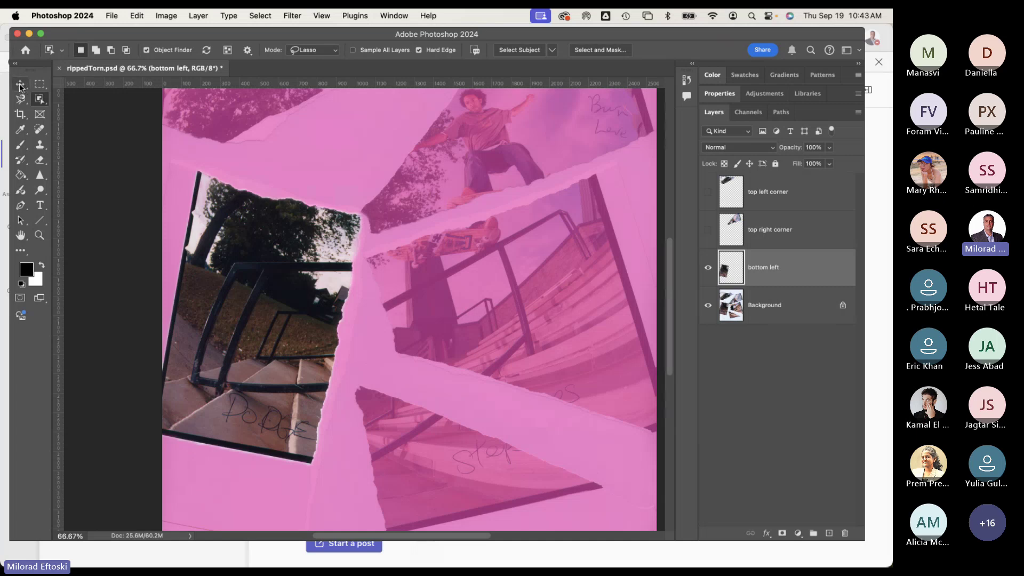
pyautogui.click(20, 84)
pyautogui.moveTo(243, 310); pyautogui.dragTo(319, 282)
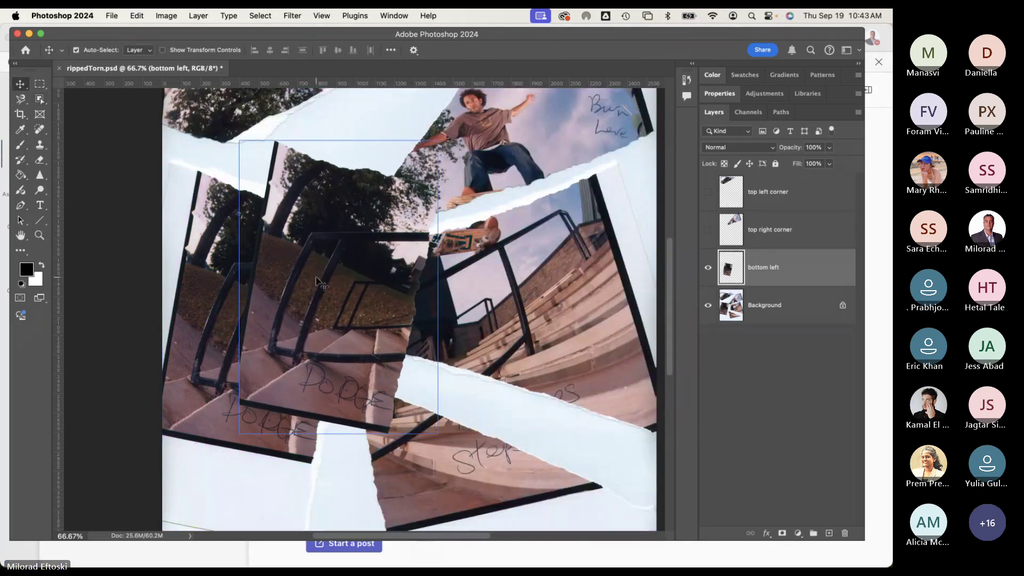
pyautogui.keyDown('alt'); pyautogui.click(707, 305); pyautogui.keyUp('alt')
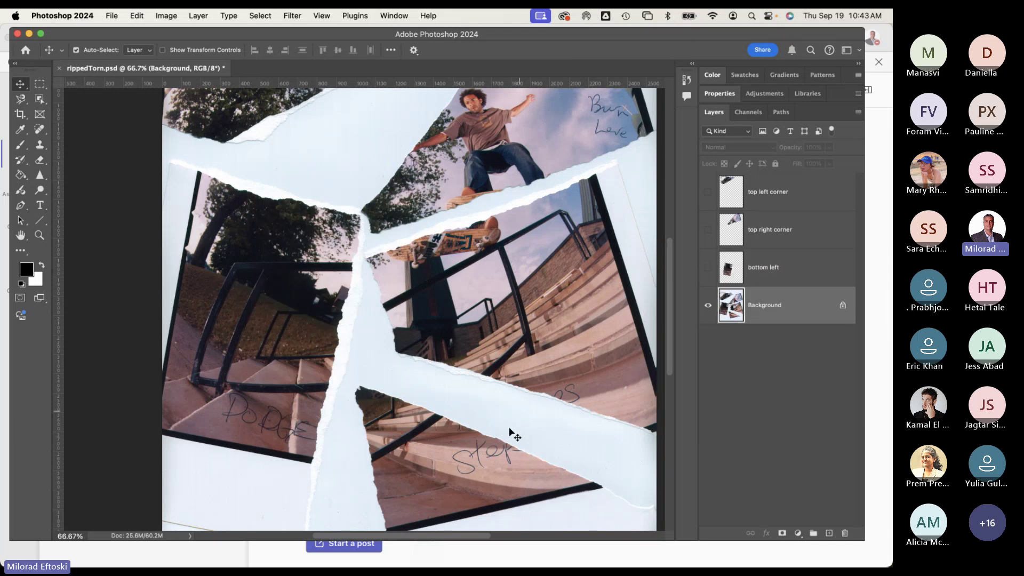
pyautogui.moveTo(497, 399); pyautogui.dragTo(432, 298)
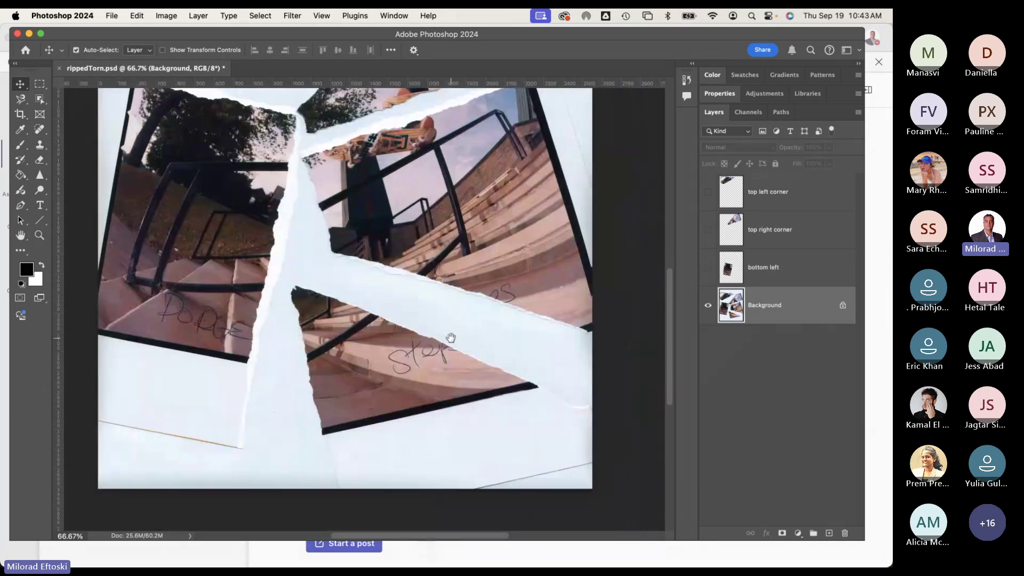
# Step: Select the lower triangular torn piece with the Quick Selection tool
pyautogui.click(38, 100)
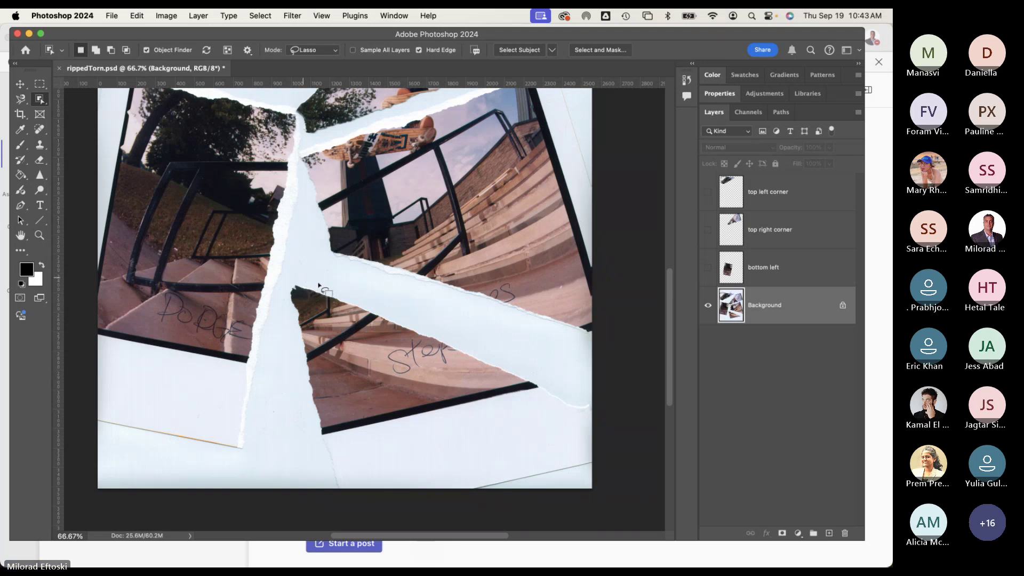
pyautogui.rightClick(39, 99)
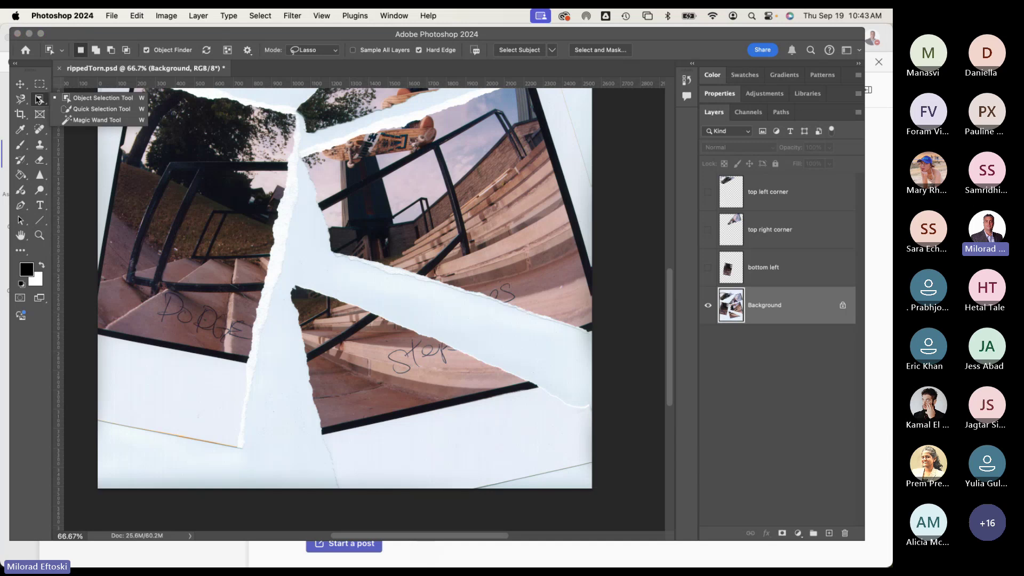
pyautogui.click(80, 107)
pyautogui.click(312, 305)
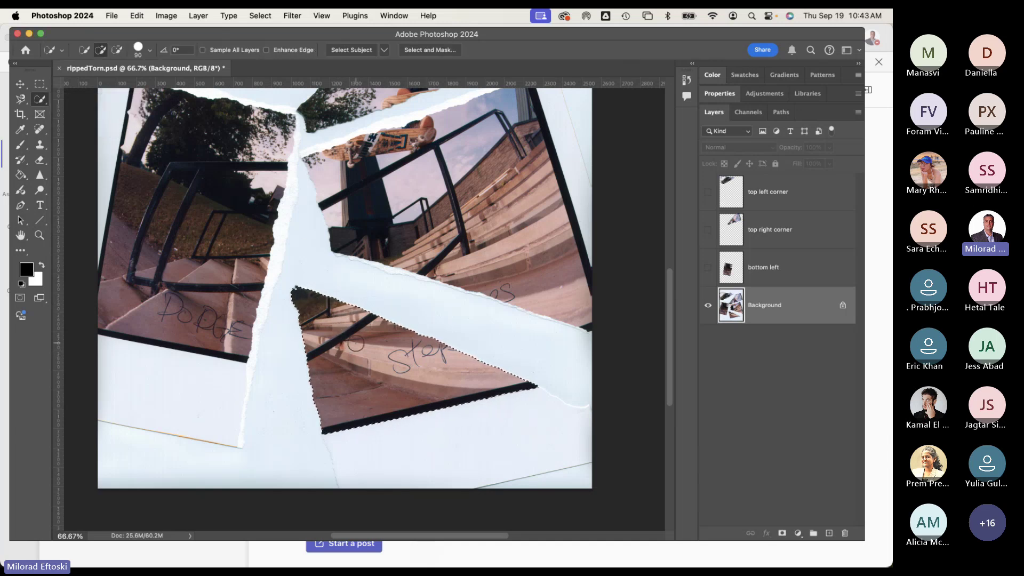
# Step: Enter Quick Mask and set up a black brush to paint the triangle's mask edges
pyautogui.press('q')
pyautogui.press('q')
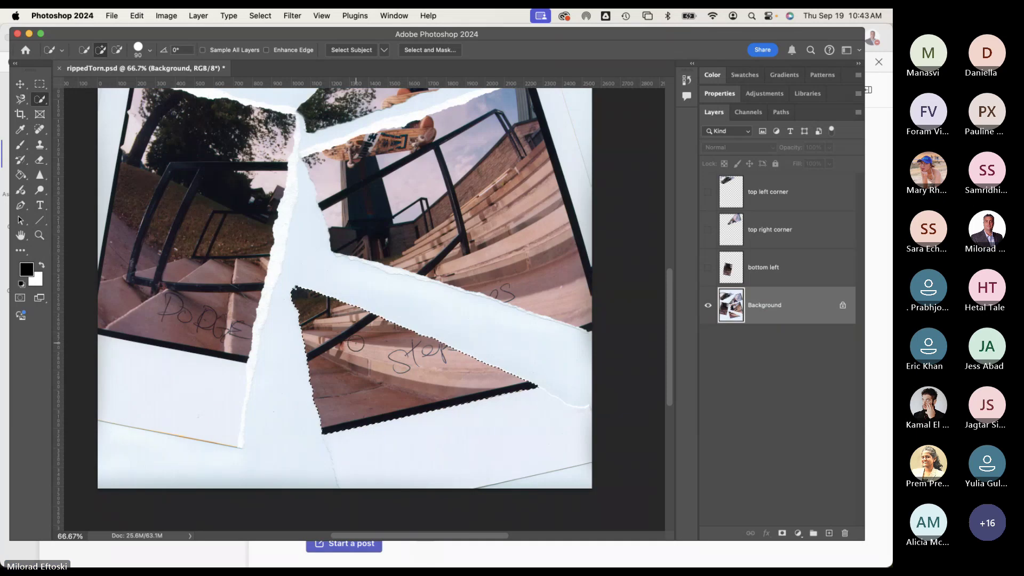
pyautogui.press('q')
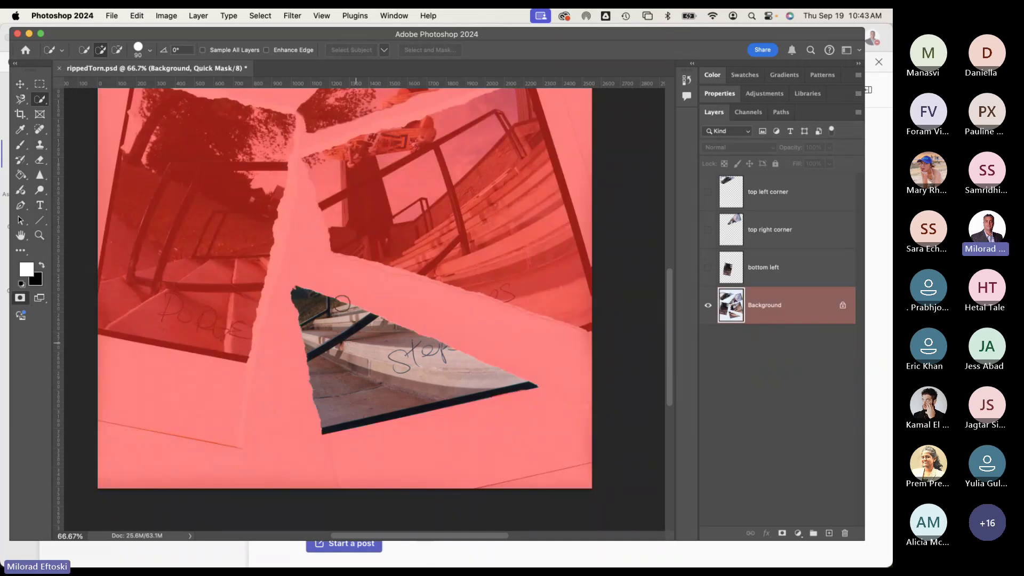
pyautogui.press('b')
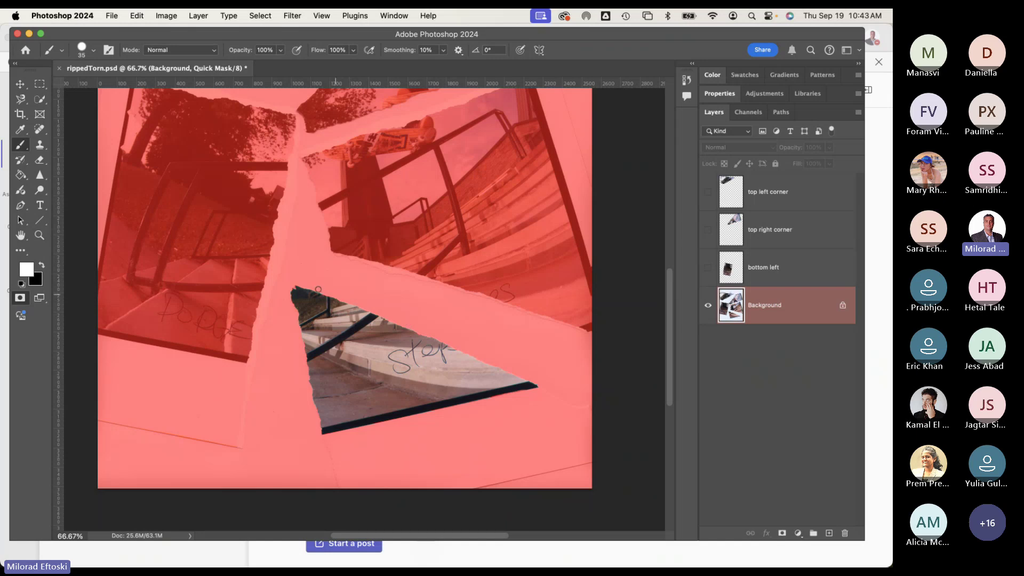
pyautogui.press('x')
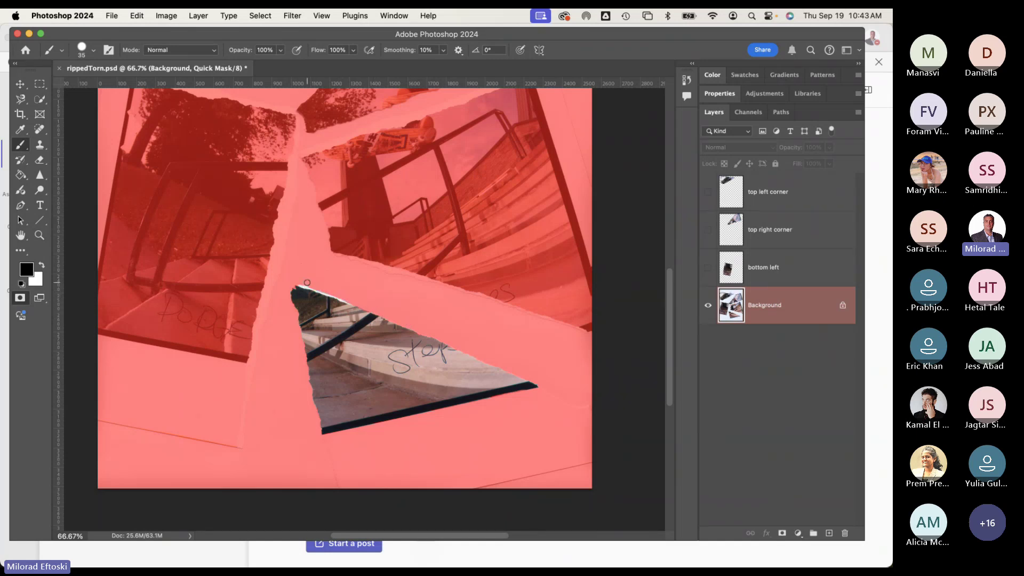
pyautogui.press('super+z')
# Step: Zoom to the triangle's upper tip and mask out the notch on its torn edge
pyautogui.scroll(5, 544, 386)
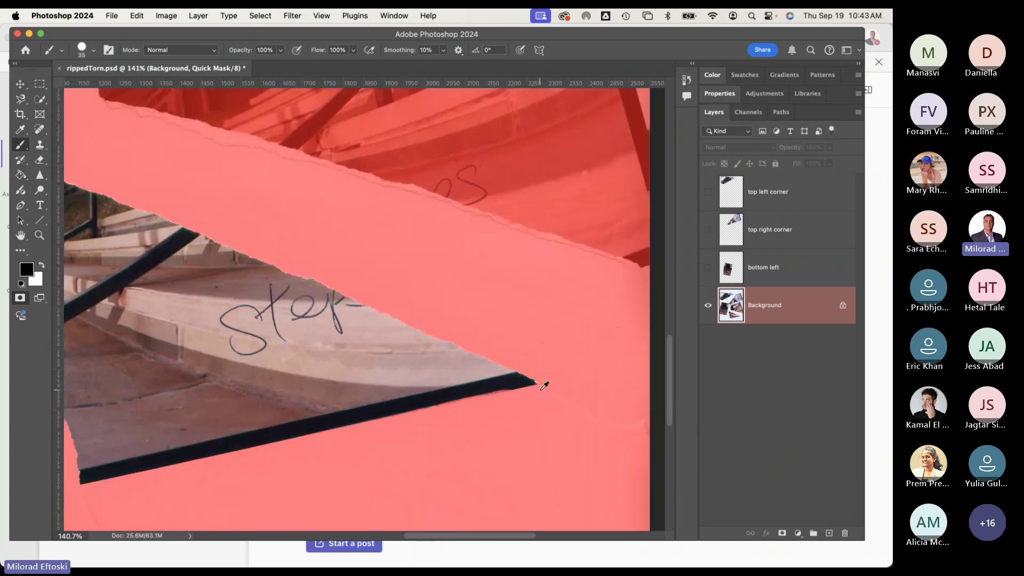
pyautogui.scroll(2, 413, 405)
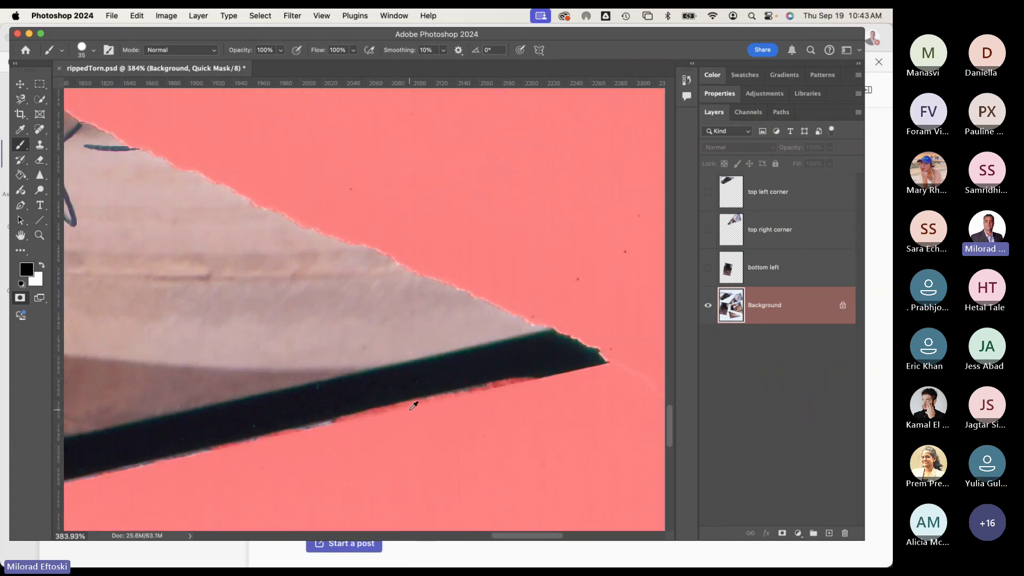
pyautogui.scroll(-1, 472, 399)
pyautogui.scroll(-3, 472, 399)
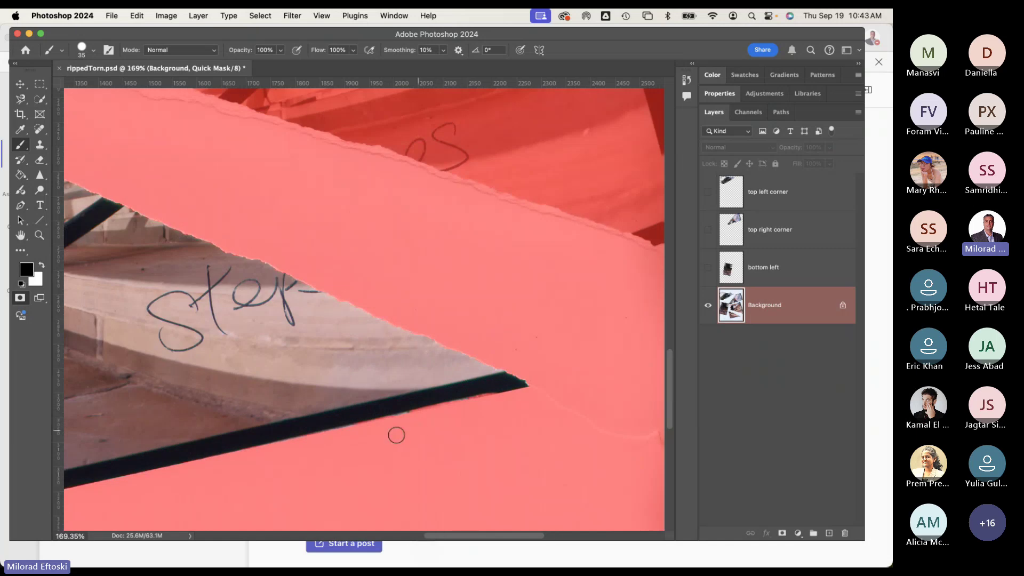
pyautogui.scroll(-2, 396, 432)
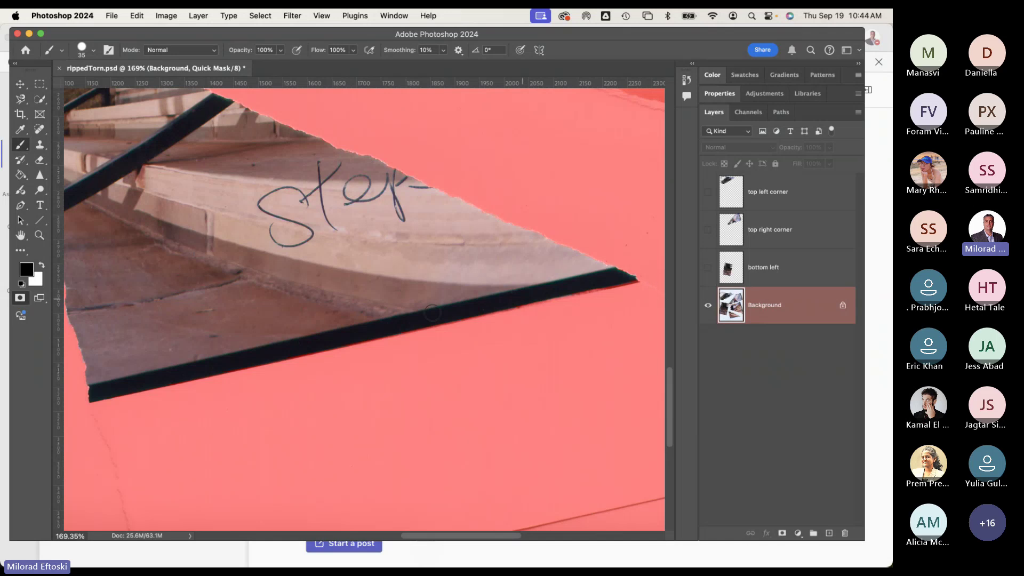
pyautogui.moveTo(266, 324); pyautogui.dragTo(399, 401)
pyautogui.scroll(5, 395, 400)
pyautogui.hscroll(-3, 395, 400)
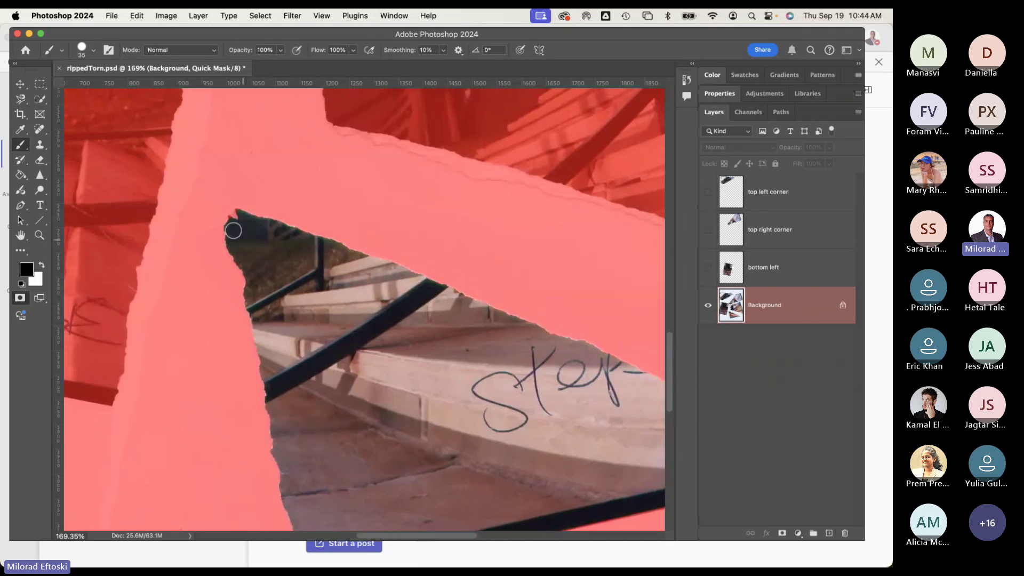
pyautogui.scroll(10, 235, 213)
pyautogui.press('[')
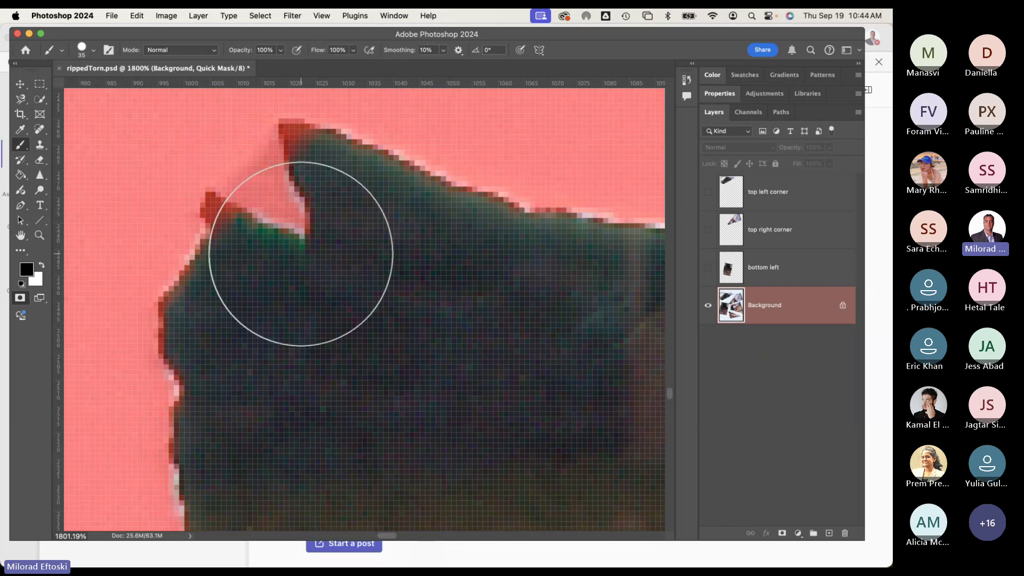
pyautogui.press('[')
pyautogui.press('[')
pyautogui.press('[')
pyautogui.press('[')
pyautogui.moveTo(307, 238)
pyautogui.mouseDown()
pyautogui.moveTo(268, 195)
pyautogui.moveTo(274, 182)
pyautogui.moveTo(294, 202)
pyautogui.moveTo(286, 239)
pyautogui.moveTo(301, 218)
pyautogui.moveTo(302, 196)
pyautogui.moveTo(251, 216)
pyautogui.moveTo(284, 167)
pyautogui.moveTo(301, 145)
pyautogui.mouseUp()
# Step: Touch up the pale notch area and its bottom edge with a smaller brush
pyautogui.press('x')
pyautogui.press('x')
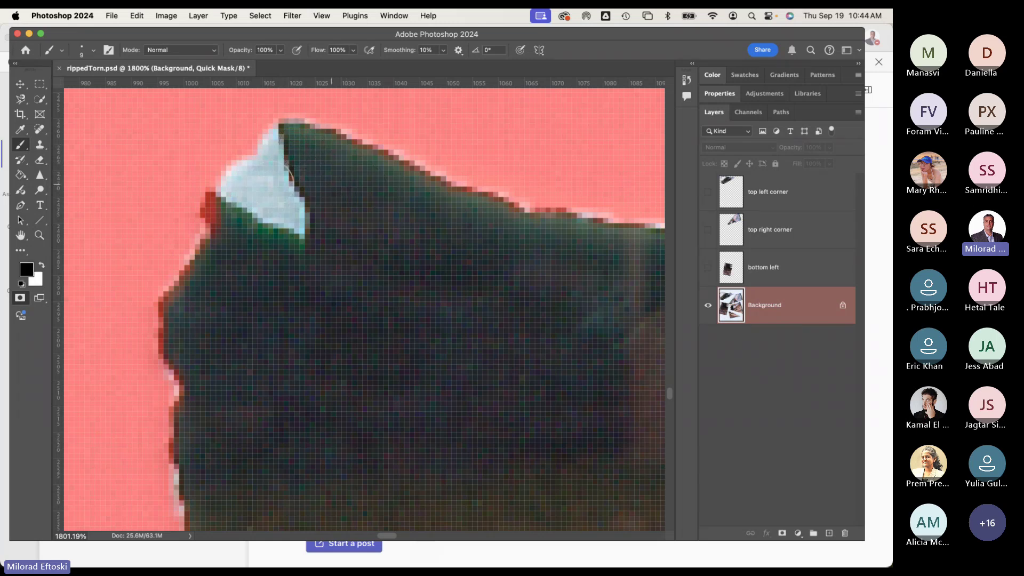
pyautogui.moveTo(219, 169); pyautogui.dragTo(252, 188)
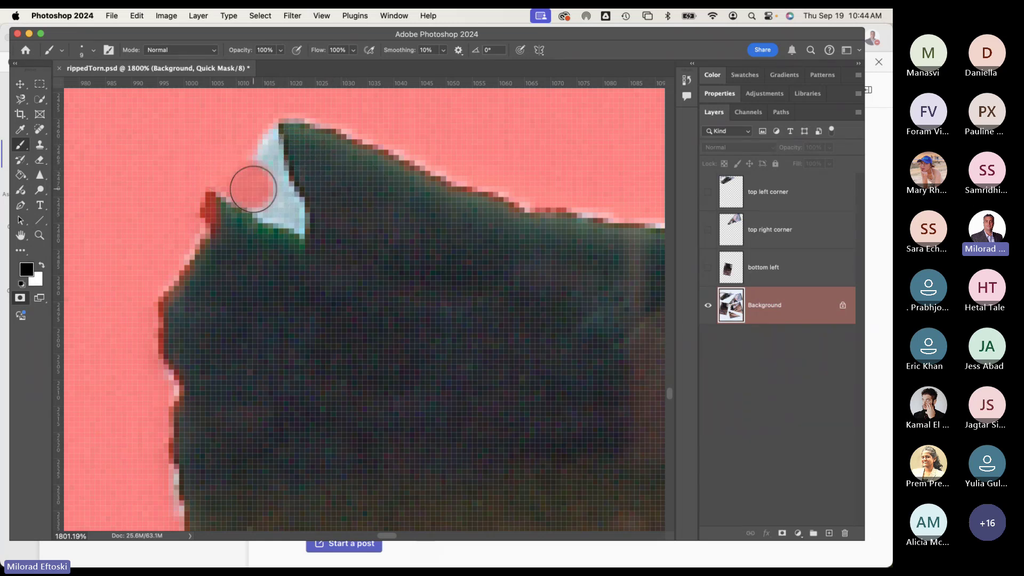
pyautogui.press('[')
pyautogui.press('[')
pyautogui.press('[')
pyautogui.press('[')
pyautogui.moveTo(265, 142)
pyautogui.mouseDown()
pyautogui.moveTo(263, 130)
pyautogui.moveTo(295, 220)
pyautogui.mouseUp()
pyautogui.moveTo(227, 201)
pyautogui.mouseDown()
pyautogui.moveTo(247, 221)
pyautogui.moveTo(301, 236)
pyautogui.mouseUp()
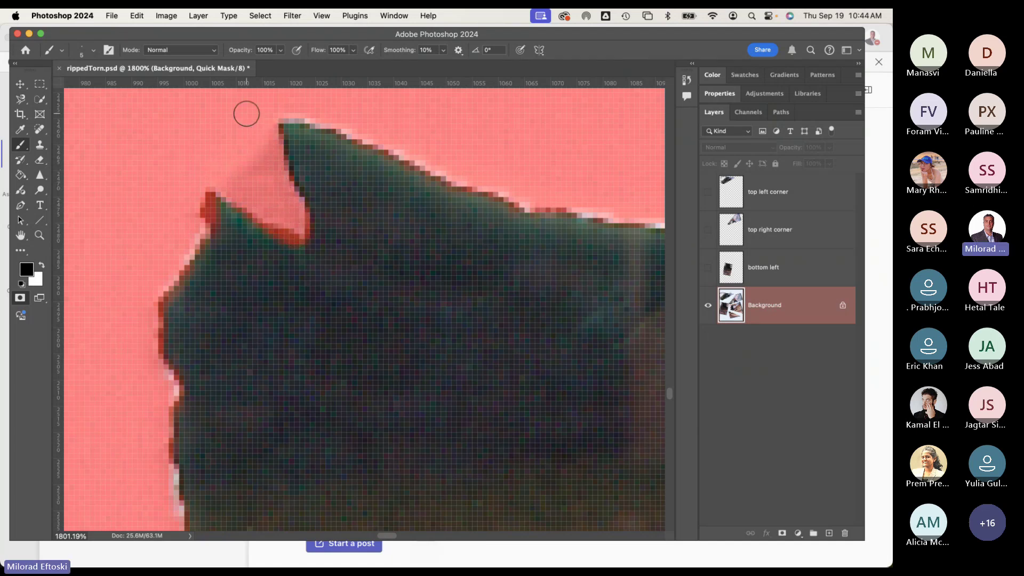
# Step: Convert the refined Quick Mask into a selection of the triangle and zoom out to the whole image
pyautogui.press('super+minus')
pyautogui.press('super+minus')
pyautogui.press('super+minus')
pyautogui.press('super+minus')
pyautogui.press('super+minus')
pyautogui.press('super+minus')
pyautogui.press('super+minus')
pyautogui.press('super+minus')
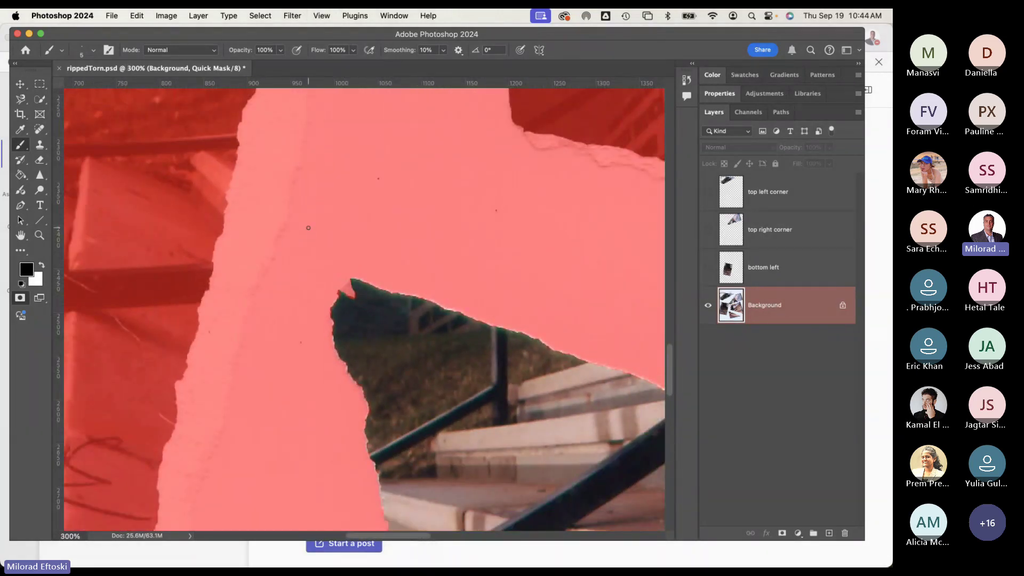
pyautogui.press('super+minus')
pyautogui.press('super+minus')
pyautogui.press('super+minus')
pyautogui.press('super+minus')
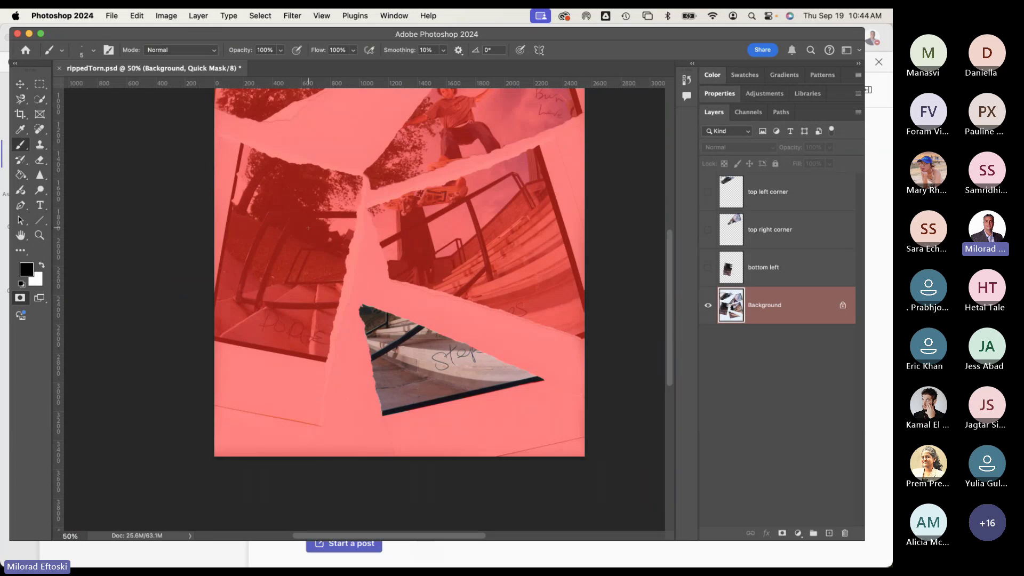
pyautogui.press('super+plus')
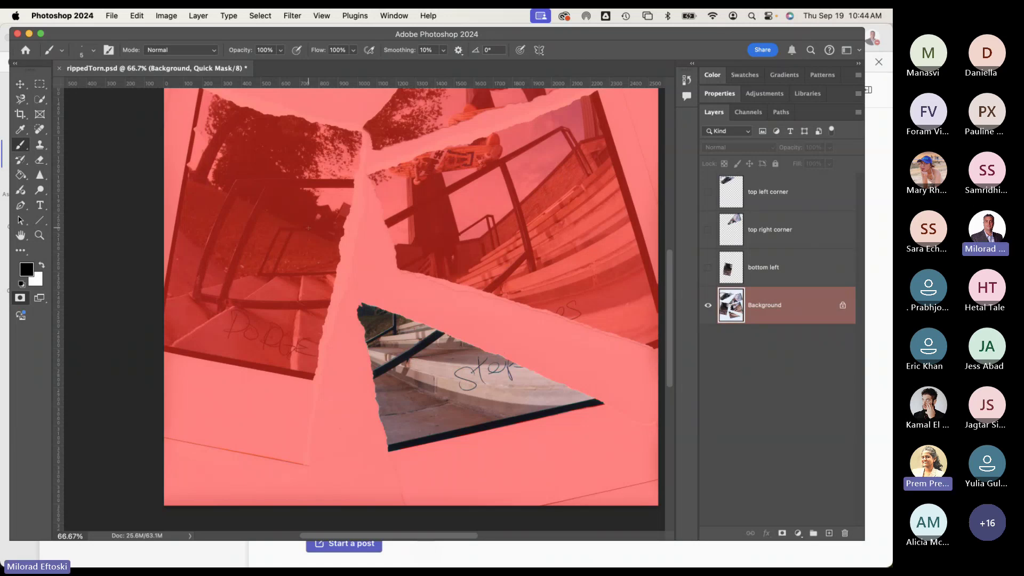
pyautogui.press('q')
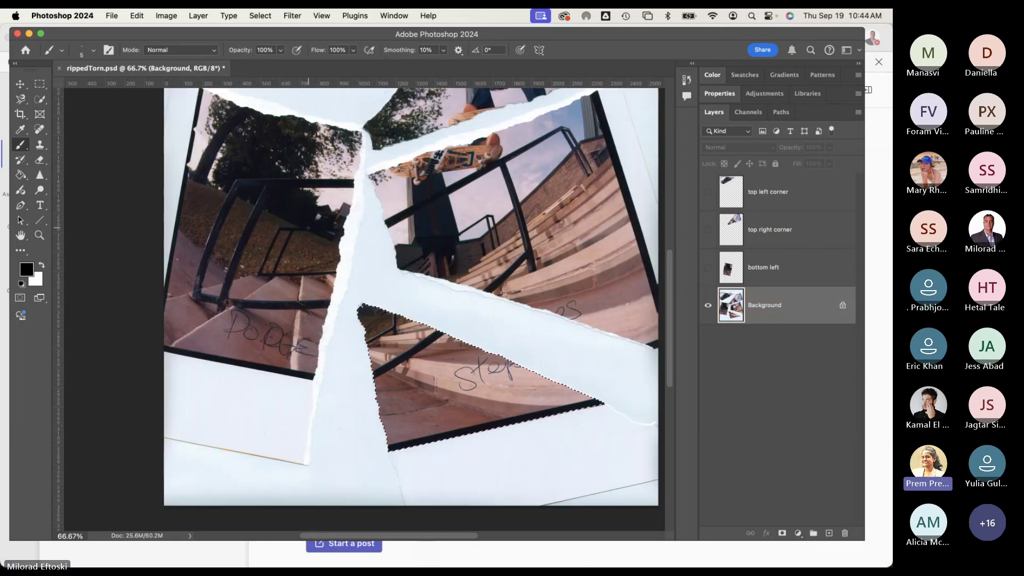
pyautogui.press('super+minus')
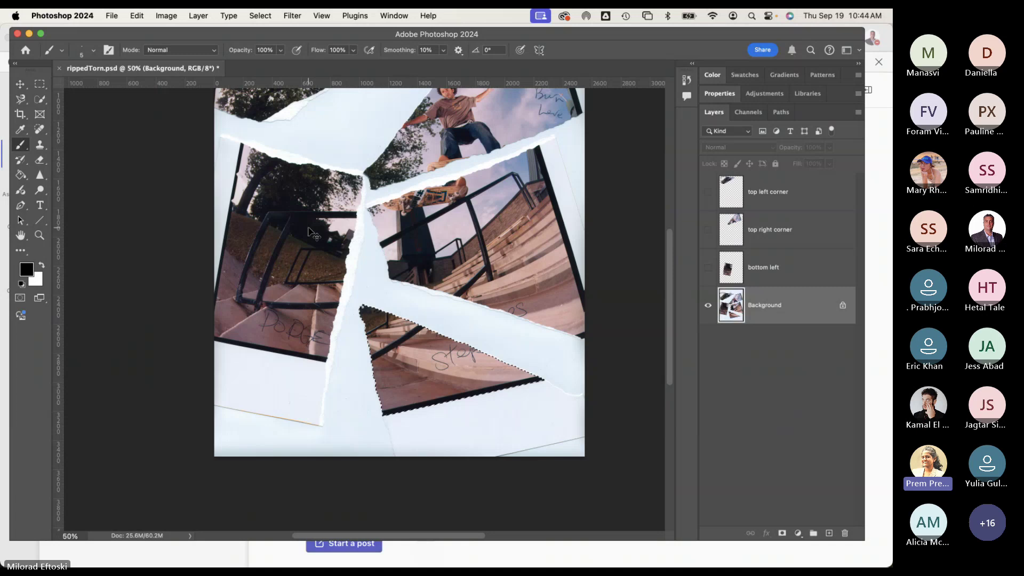
pyautogui.press('super+minus')
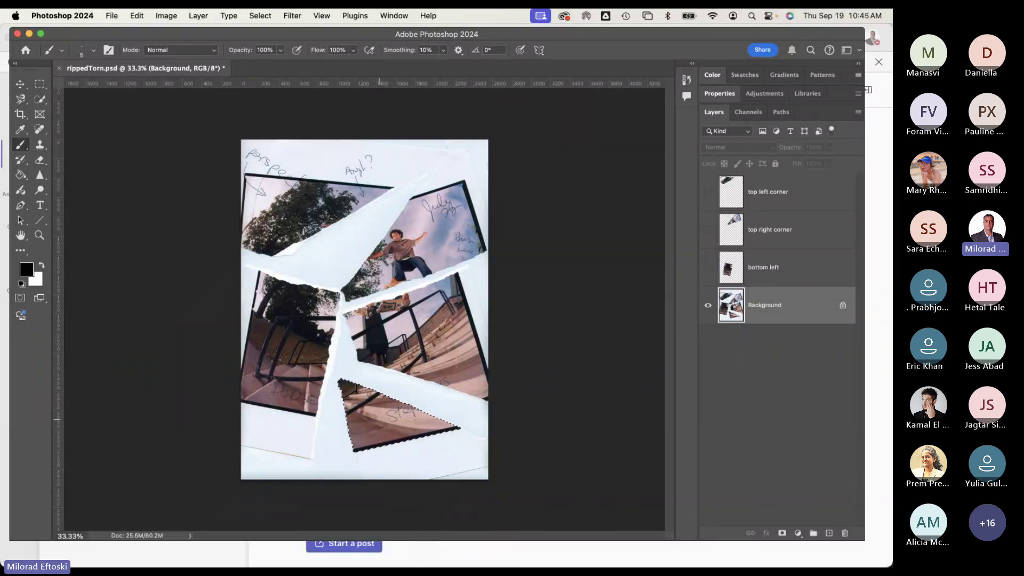
pyautogui.click(805, 270)
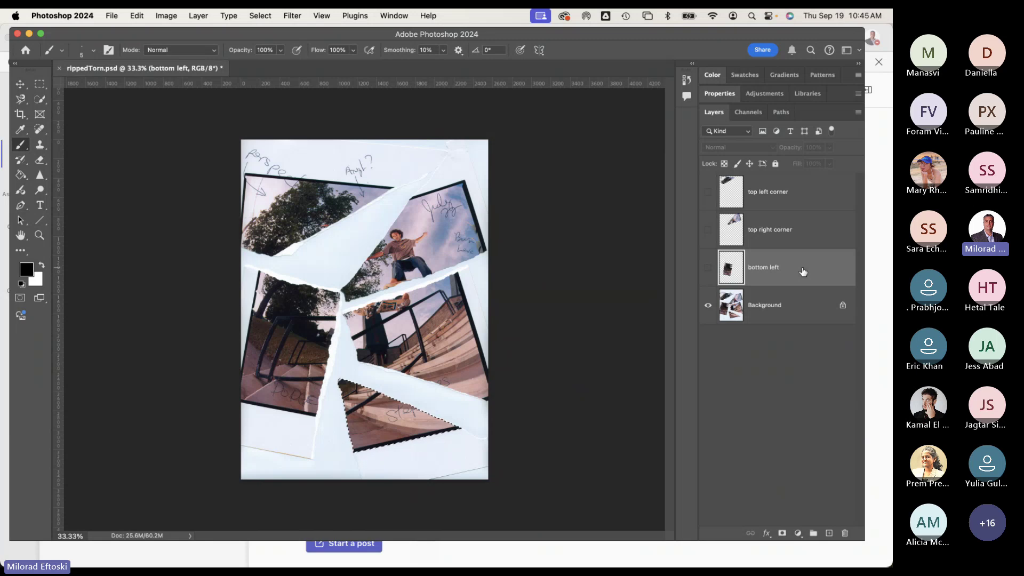
pyautogui.press('super+j')
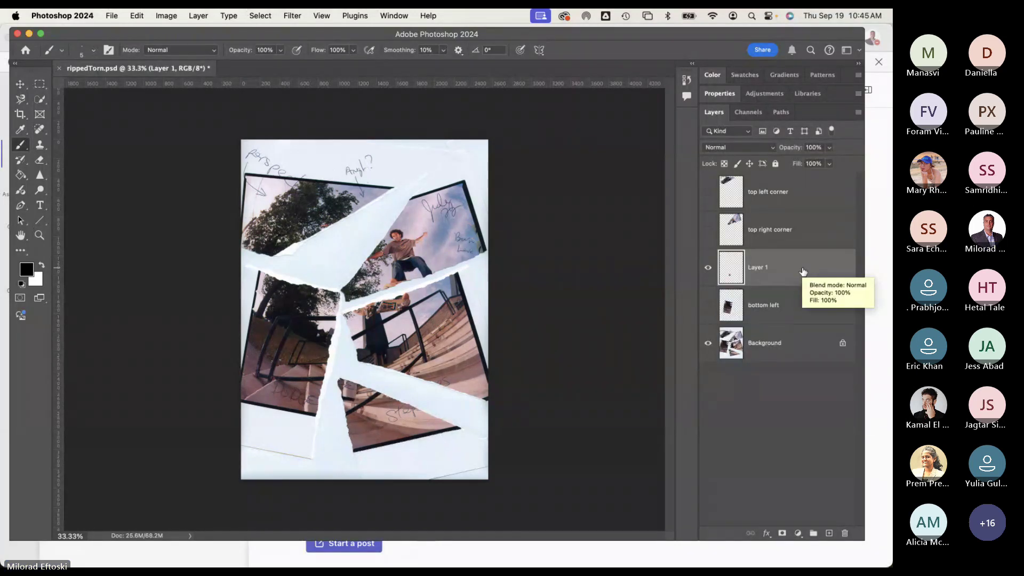
pyautogui.press('super+z')
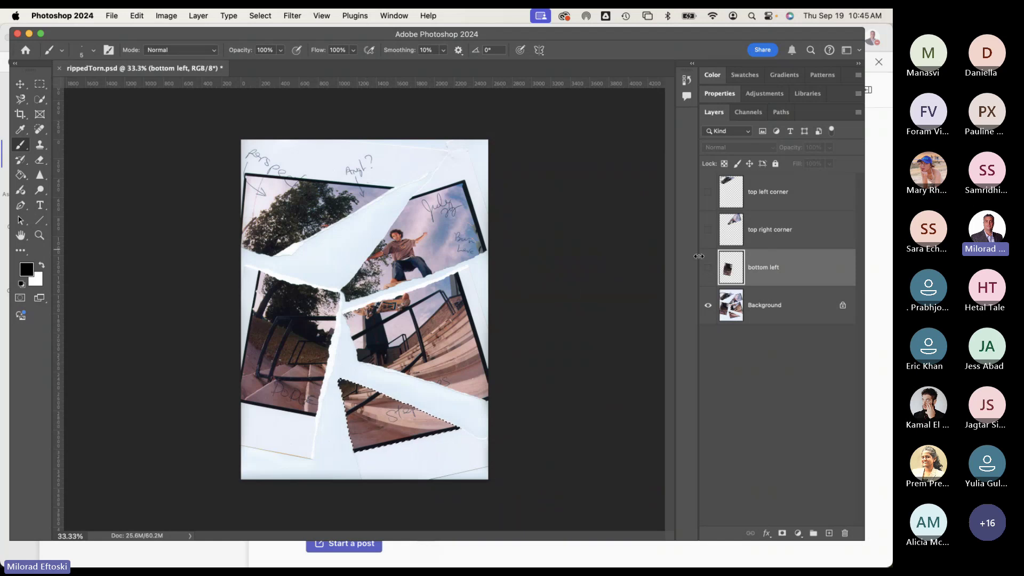
pyautogui.click(808, 235)
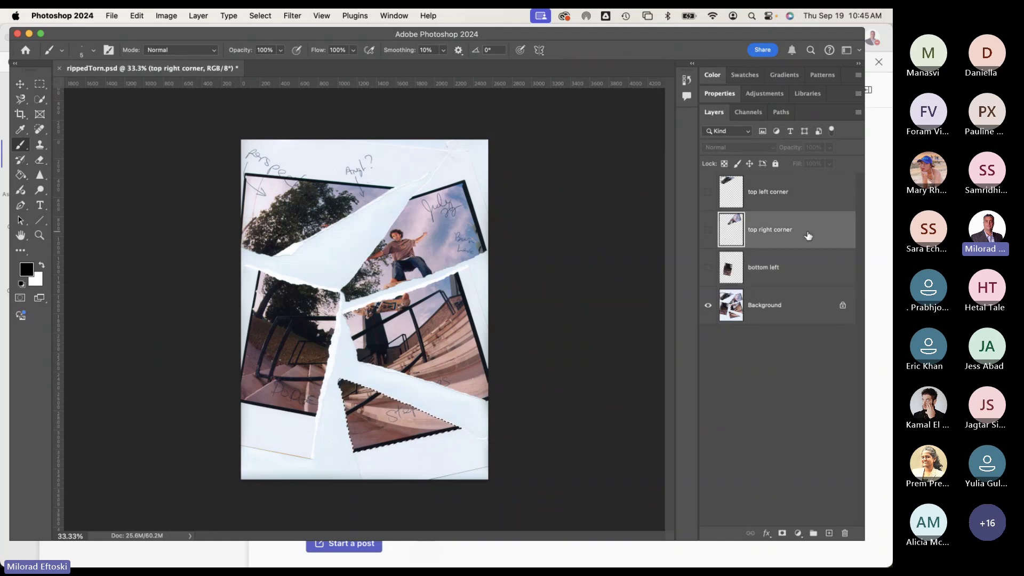
pyautogui.press('super+j')
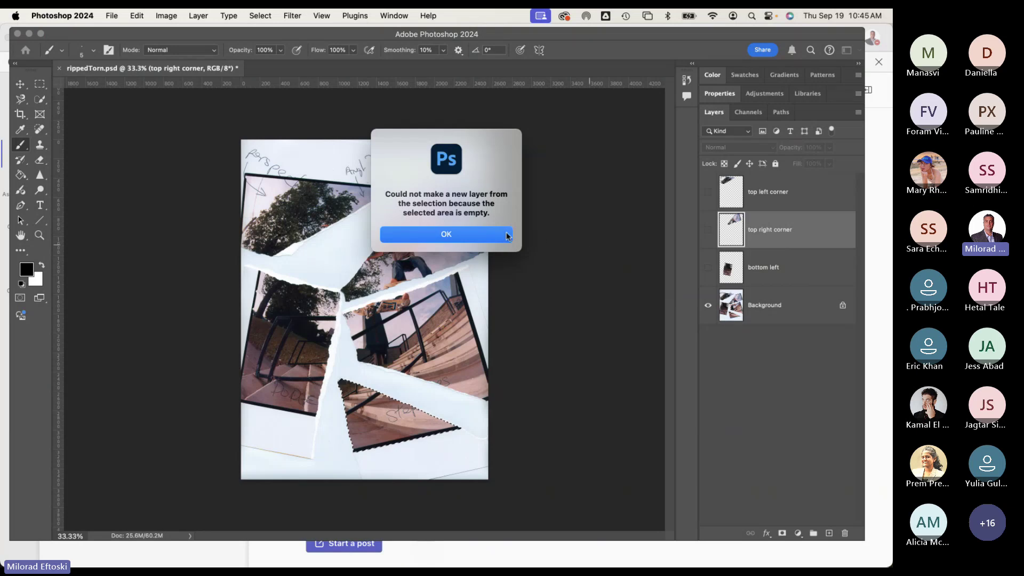
pyautogui.click(506, 235)
pyautogui.click(765, 315)
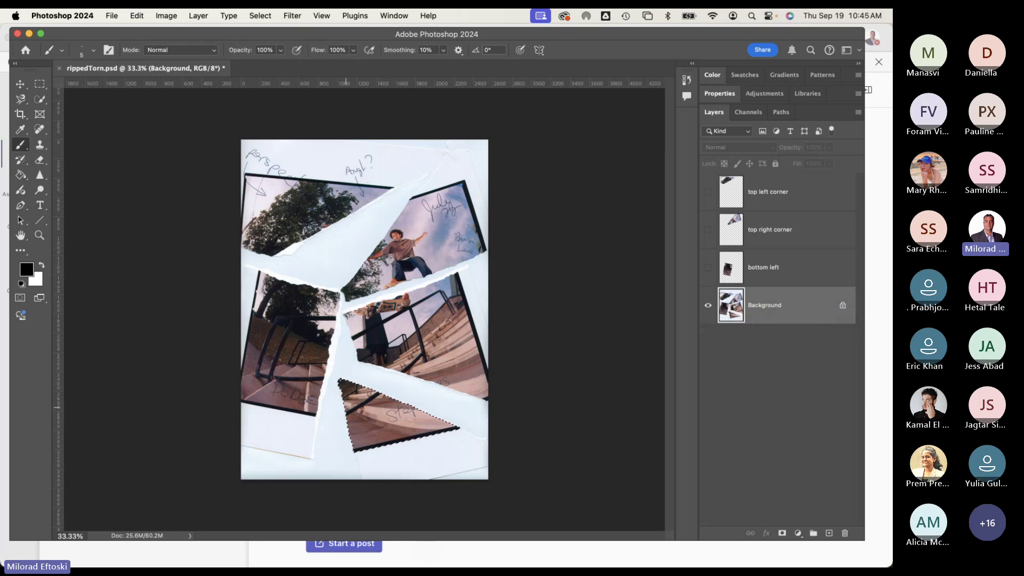
pyautogui.press('q')
pyautogui.press('q')
pyautogui.press('q')
pyautogui.press('q')
pyautogui.press('q')
pyautogui.press('q')
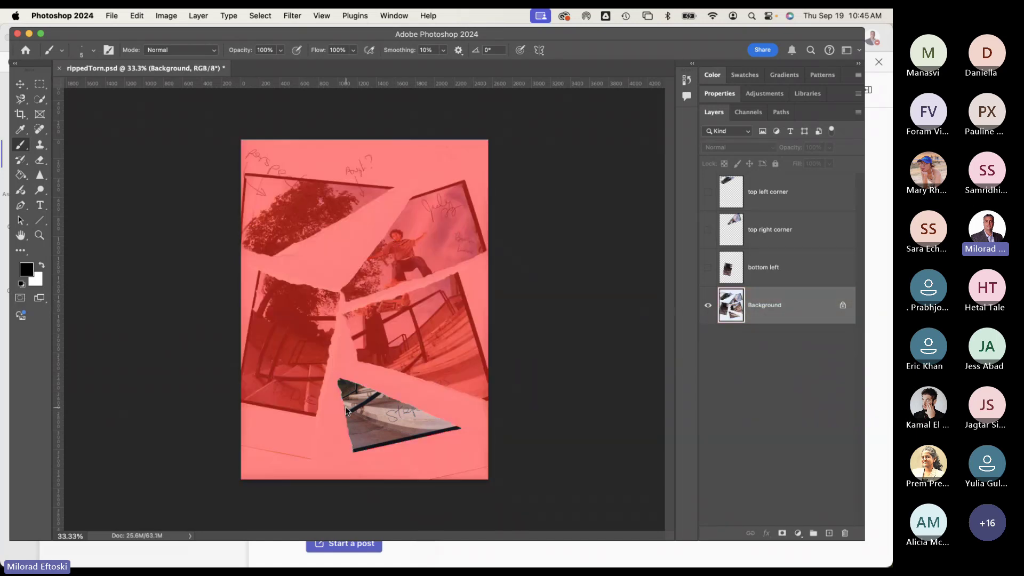
pyautogui.press('q')
pyautogui.press('q')
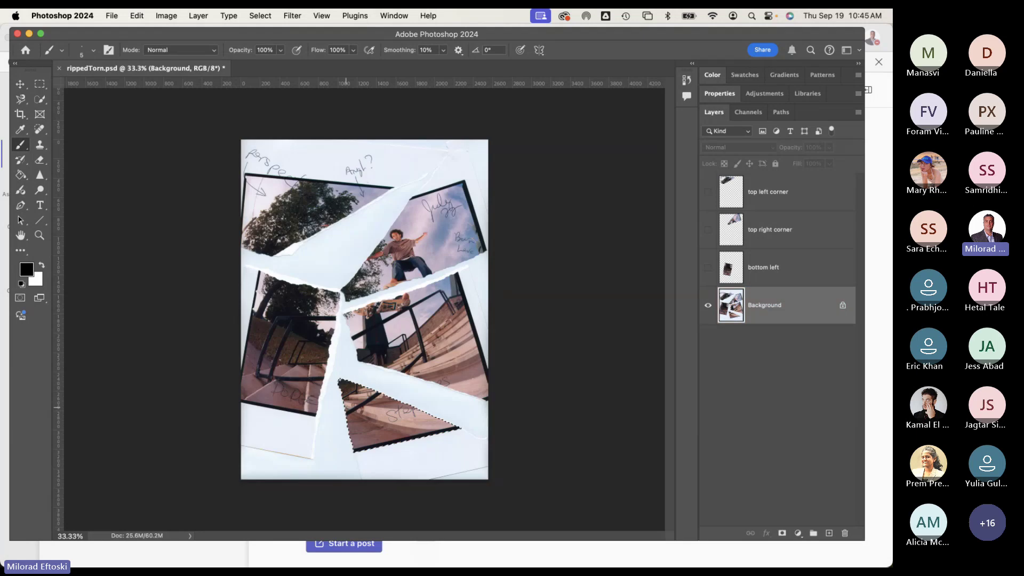
# Step: Copy the triangle onto a new layer named 'bottom center' and drag it upward
pyautogui.press('super+j')
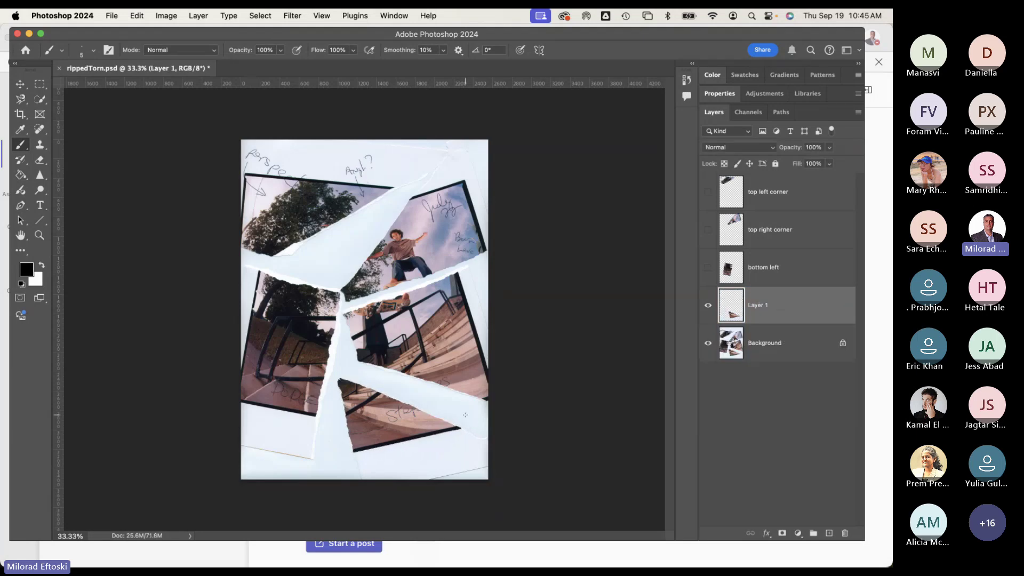
pyautogui.doubleClick(758, 304)
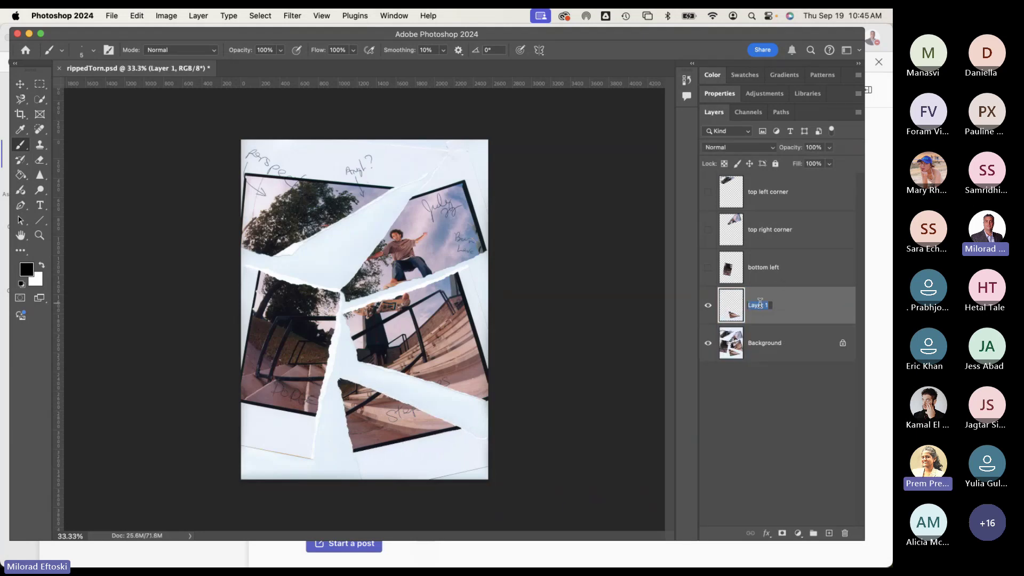
pyautogui.write('bottom')
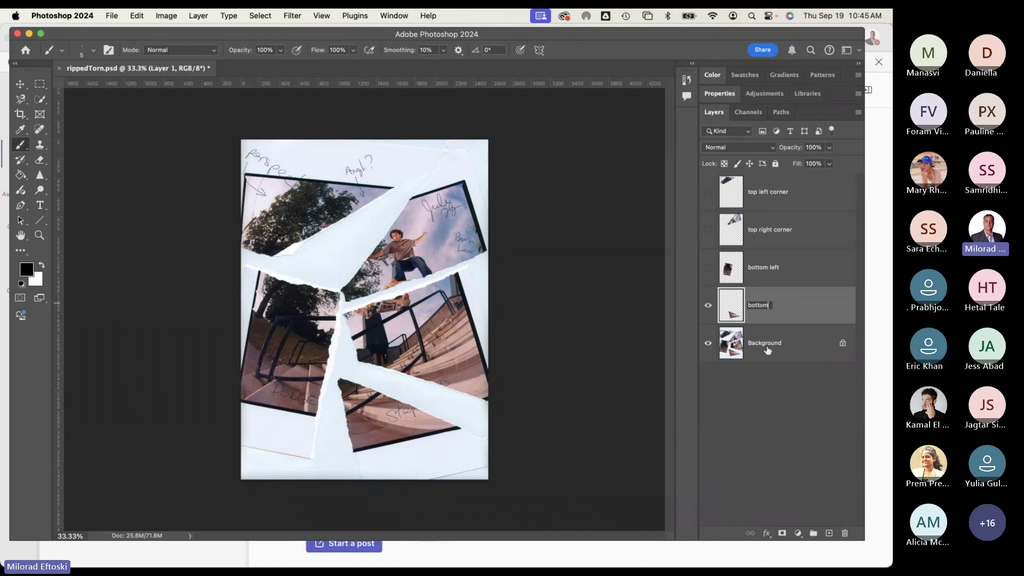
pyautogui.write(' center')
pyautogui.press('Return')
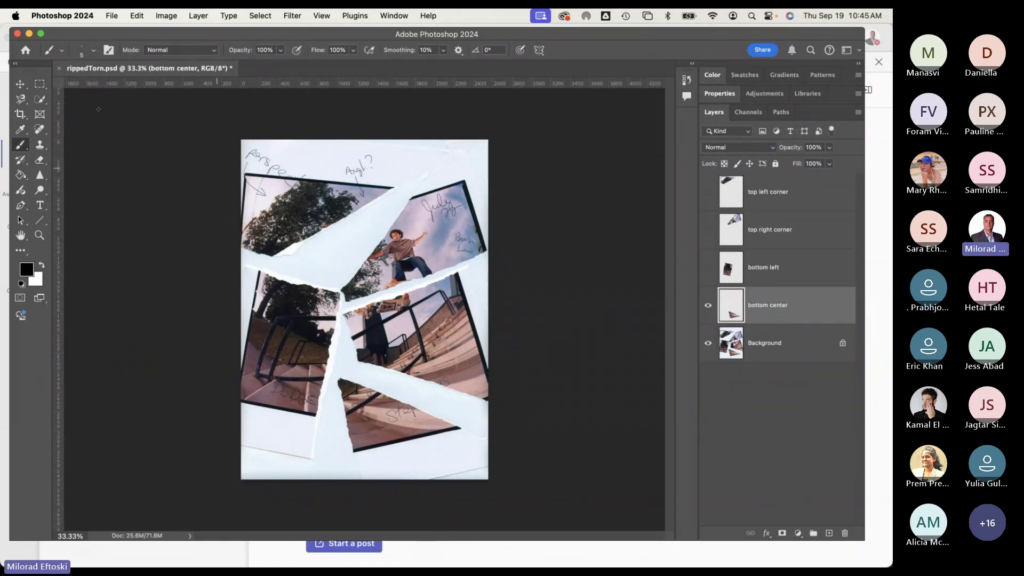
pyautogui.click(22, 84)
pyautogui.moveTo(349, 352)
pyautogui.mouseDown()
pyautogui.moveTo(378, 411)
pyautogui.moveTo(373, 380)
pyautogui.mouseUp()
# Step: Hide the Background and drag the bottom left and bottom center pieces to fit together
pyautogui.click(708, 343)
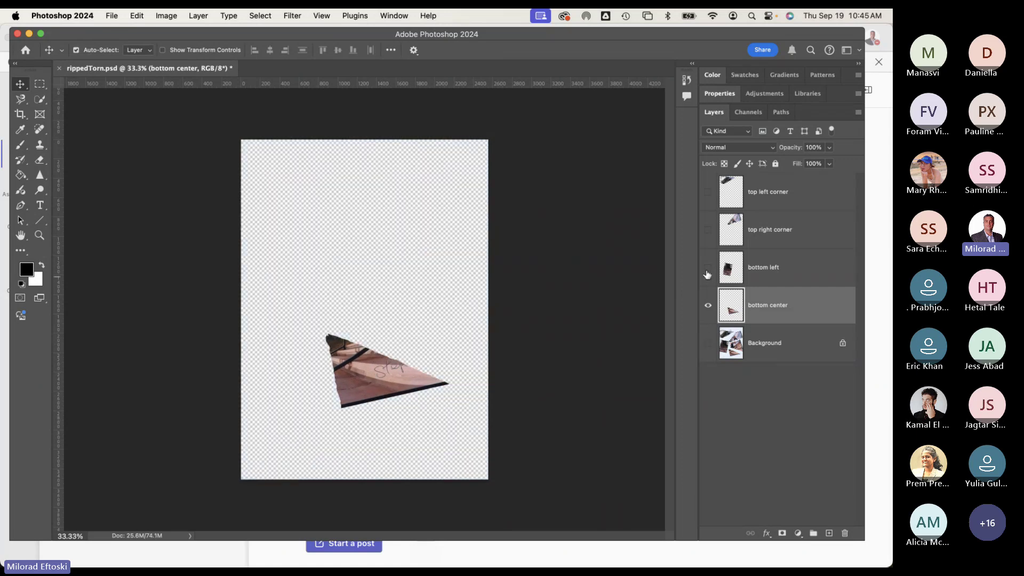
pyautogui.moveTo(707, 273); pyautogui.dragTo(708, 192)
pyautogui.moveTo(385, 319); pyautogui.dragTo(348, 304)
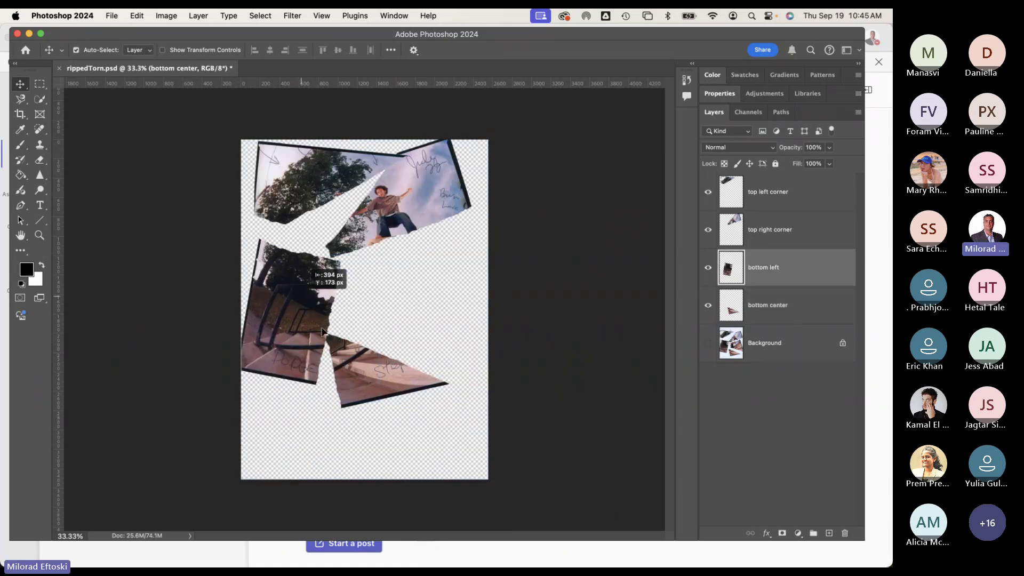
pyautogui.moveTo(406, 378); pyautogui.dragTo(382, 364)
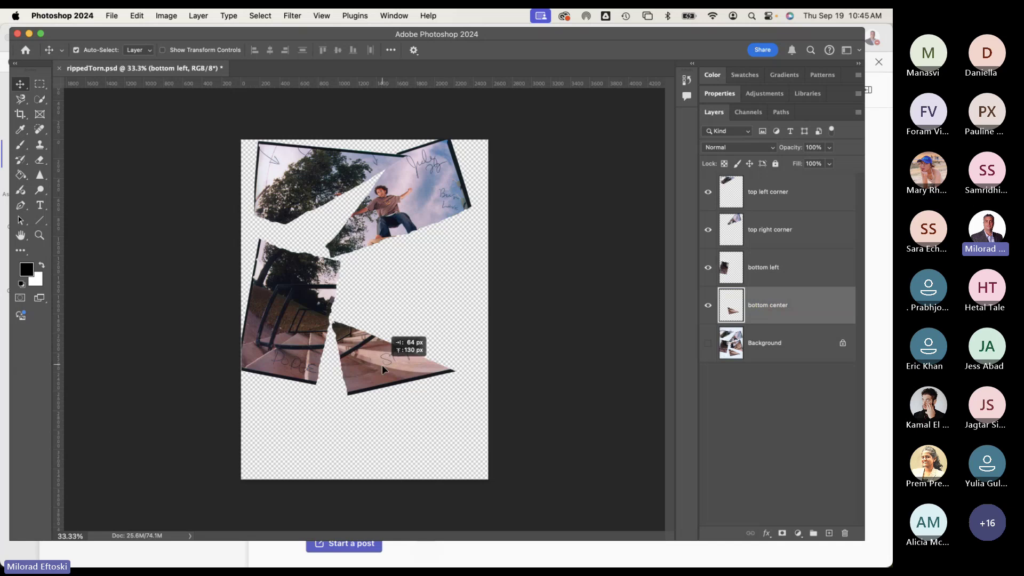
pyautogui.moveTo(296, 320); pyautogui.dragTo(300, 293)
pyautogui.moveTo(373, 362); pyautogui.dragTo(369, 349)
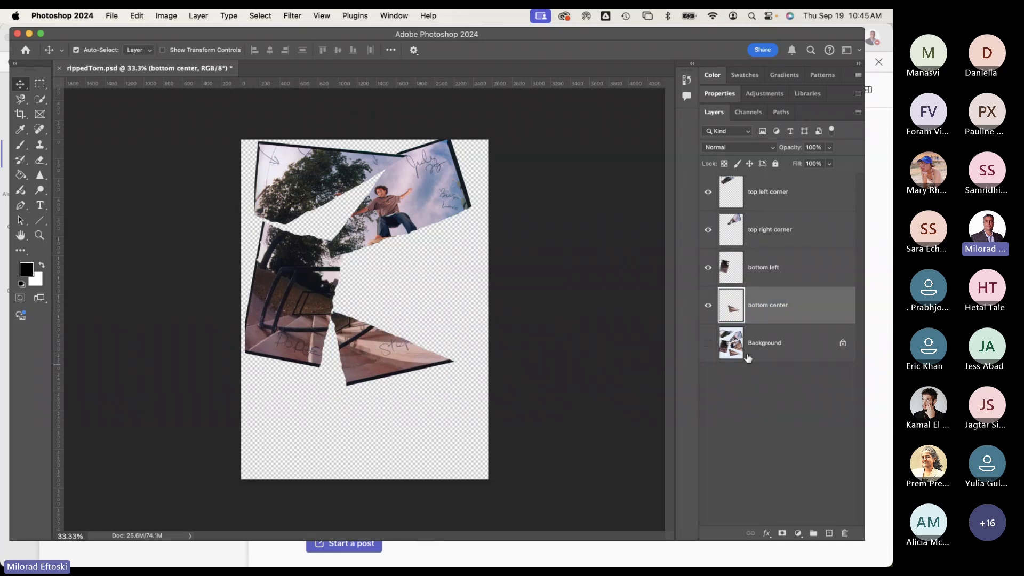
# Step: Hide all piece layers and show only the Background photo again
pyautogui.moveTo(749, 356); pyautogui.dragTo(708, 177)
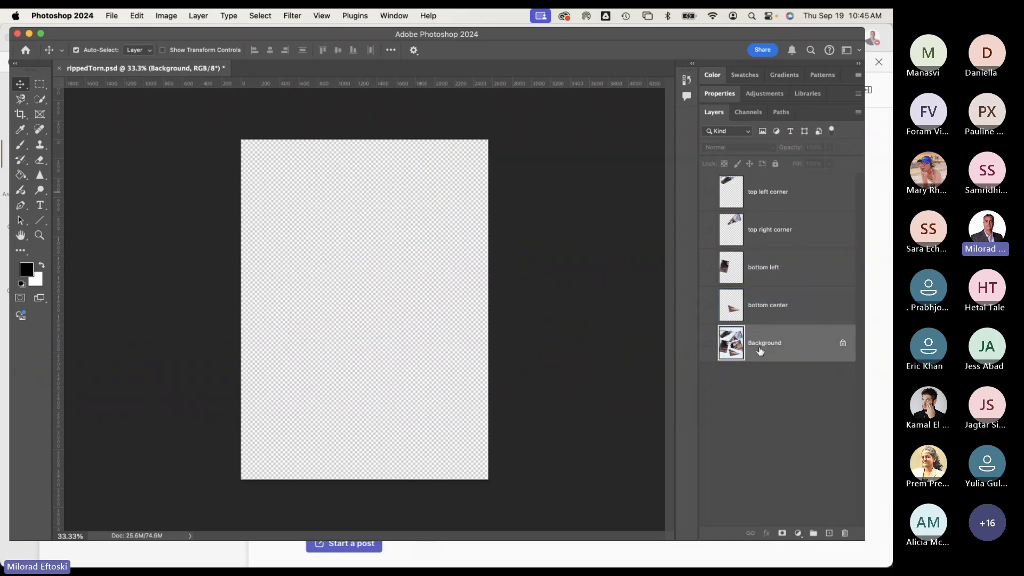
pyautogui.click(709, 344)
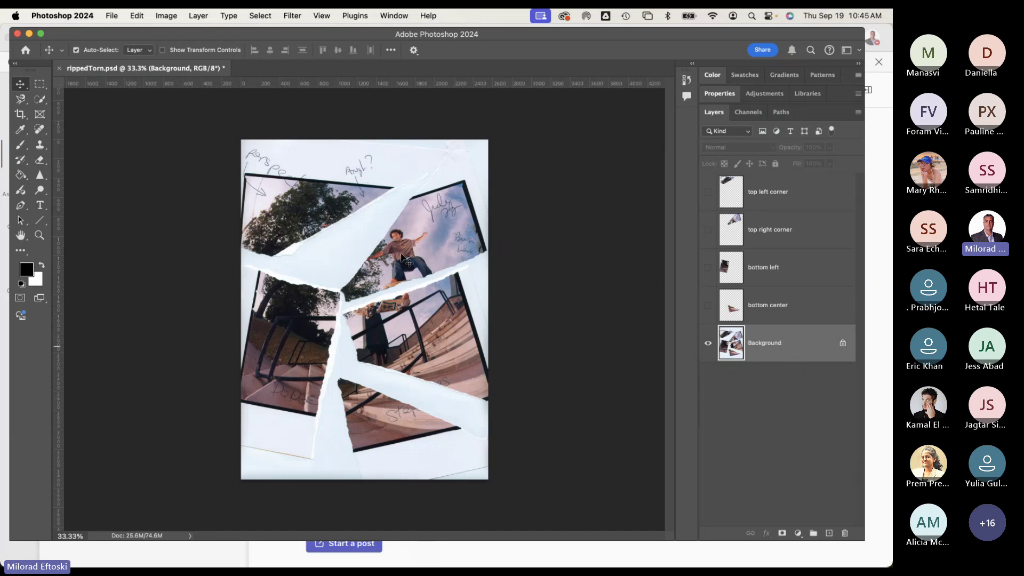
pyautogui.click(40, 99)
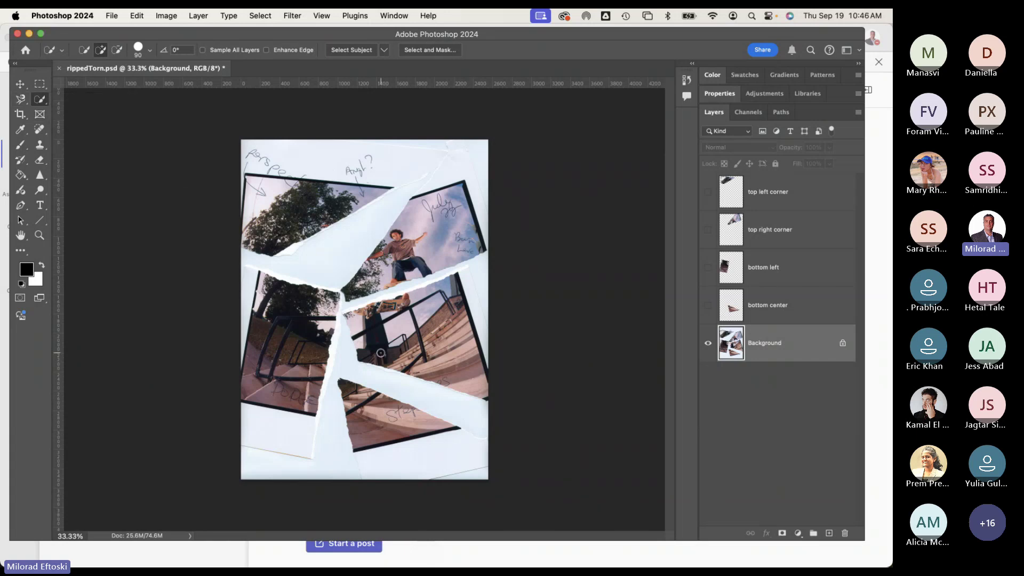
# Step: Quick-select the dark figure area and paint the skateboard's top edge into the Quick Mask
pyautogui.moveTo(380, 353)
pyautogui.mouseDown()
pyautogui.moveTo(368, 360)
pyautogui.moveTo(376, 320)
pyautogui.moveTo(442, 304)
pyautogui.moveTo(457, 283)
pyautogui.moveTo(453, 331)
pyautogui.moveTo(481, 388)
pyautogui.mouseUp()
pyautogui.press('q')
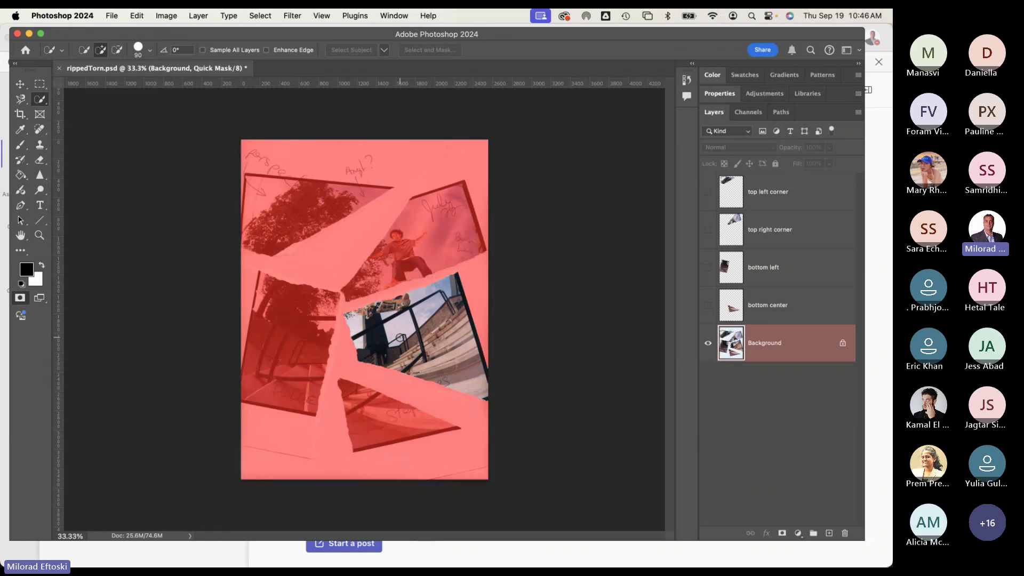
pyautogui.scroll(5, 405, 307)
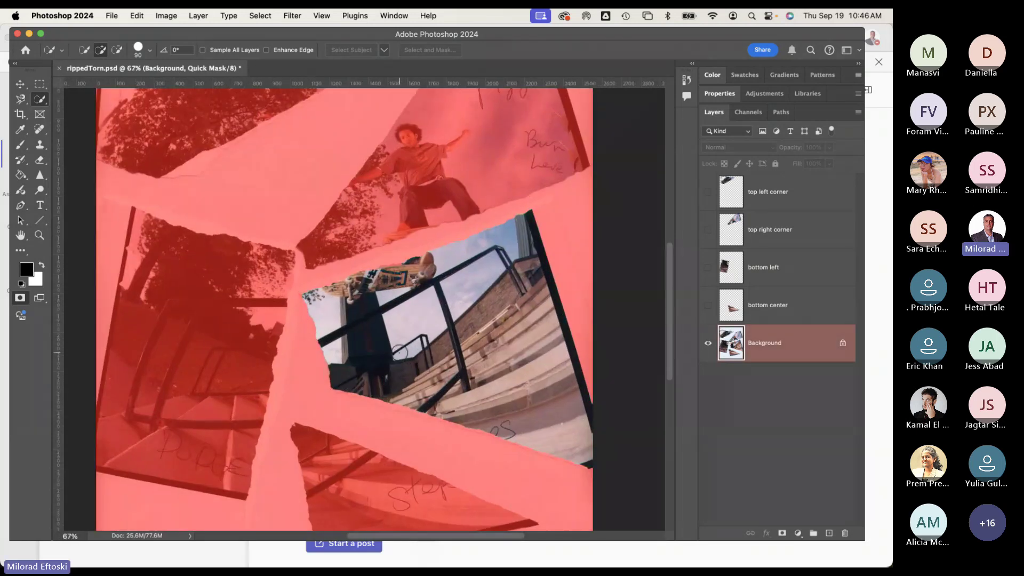
pyautogui.scroll(4, 400, 283)
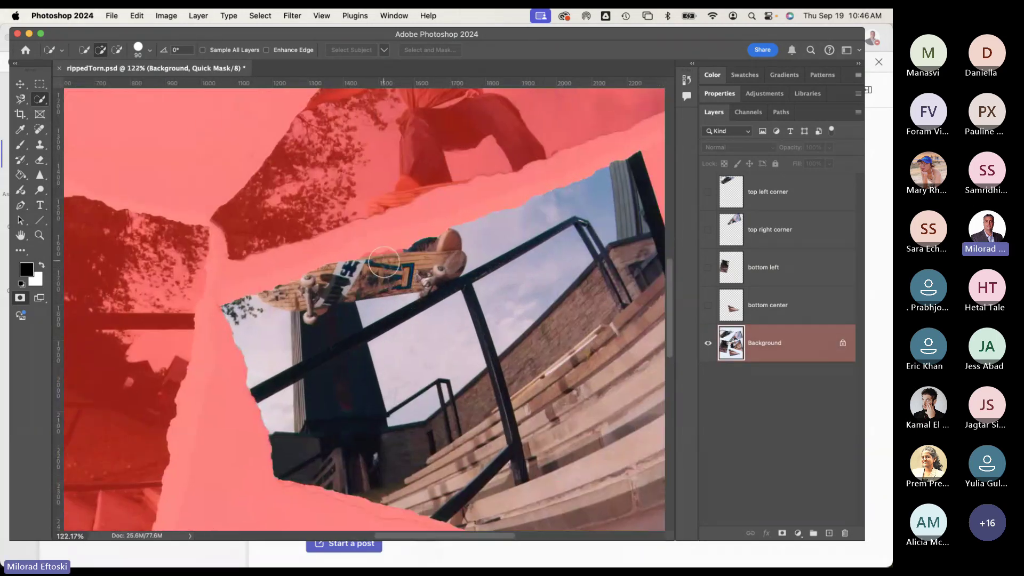
pyautogui.press('b')
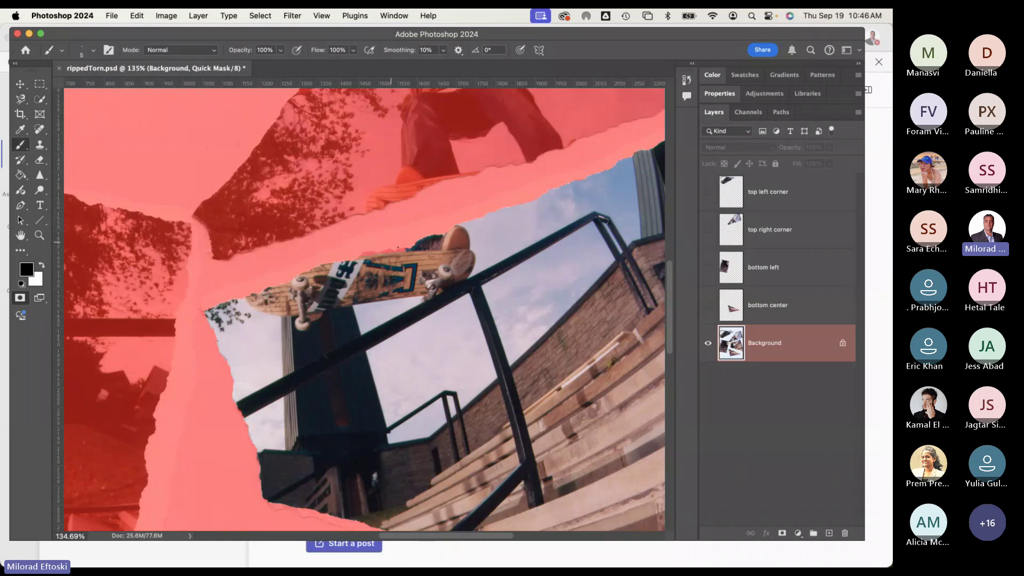
pyautogui.press(']')
pyautogui.press(']')
pyautogui.press(']')
pyautogui.press(']')
pyautogui.press(']')
pyautogui.press('x')
pyautogui.moveTo(405, 254); pyautogui.dragTo(368, 257)
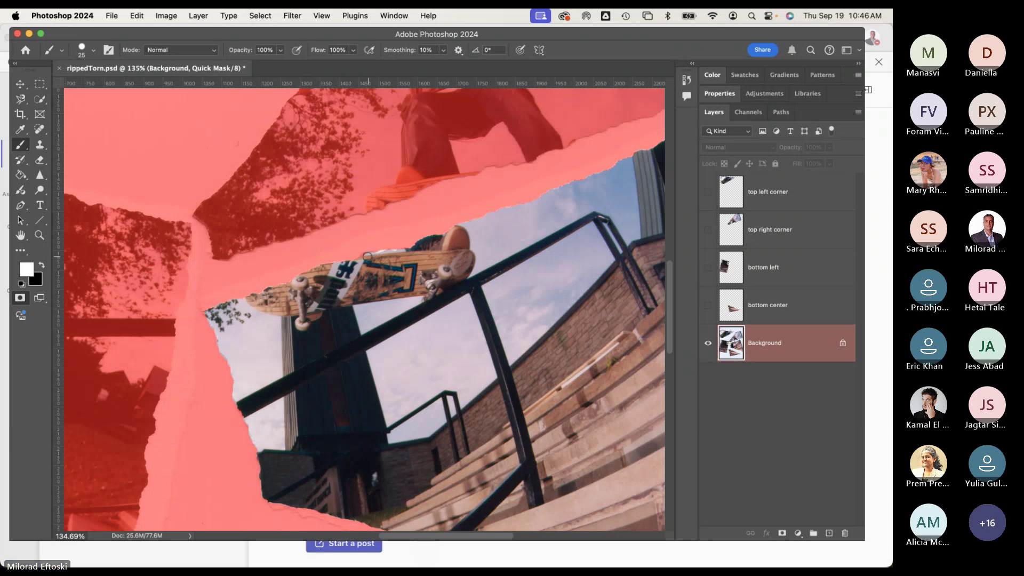
# Step: Clear the mask along the board's edge with a smaller brush, then convert it to a selection
pyautogui.scroll(5, 367, 256)
pyautogui.scroll(-8, 368, 255)
pyautogui.scroll(8, 386, 257)
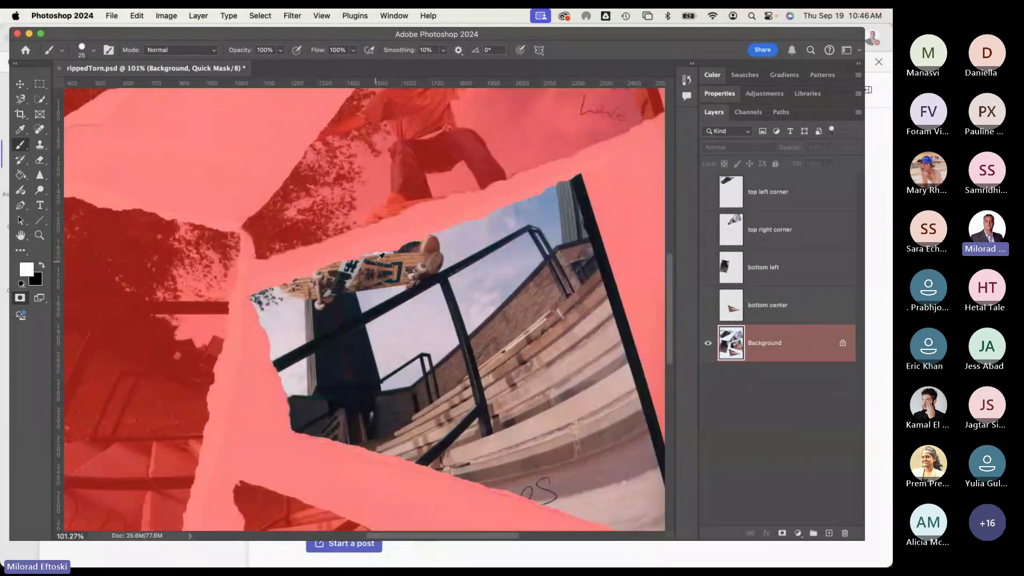
pyautogui.press('[')
pyautogui.press('[')
pyautogui.press('[')
pyautogui.press('[')
pyautogui.press('[')
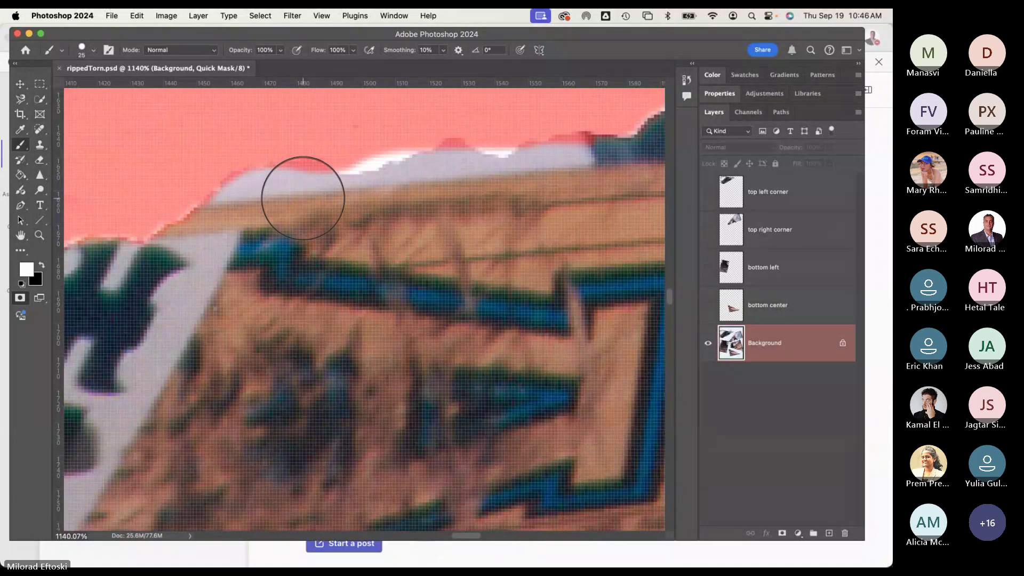
pyautogui.moveTo(344, 152)
pyautogui.mouseDown()
pyautogui.moveTo(333, 160)
pyautogui.moveTo(460, 130)
pyautogui.moveTo(505, 143)
pyautogui.moveTo(485, 142)
pyautogui.mouseUp()
pyautogui.press('x')
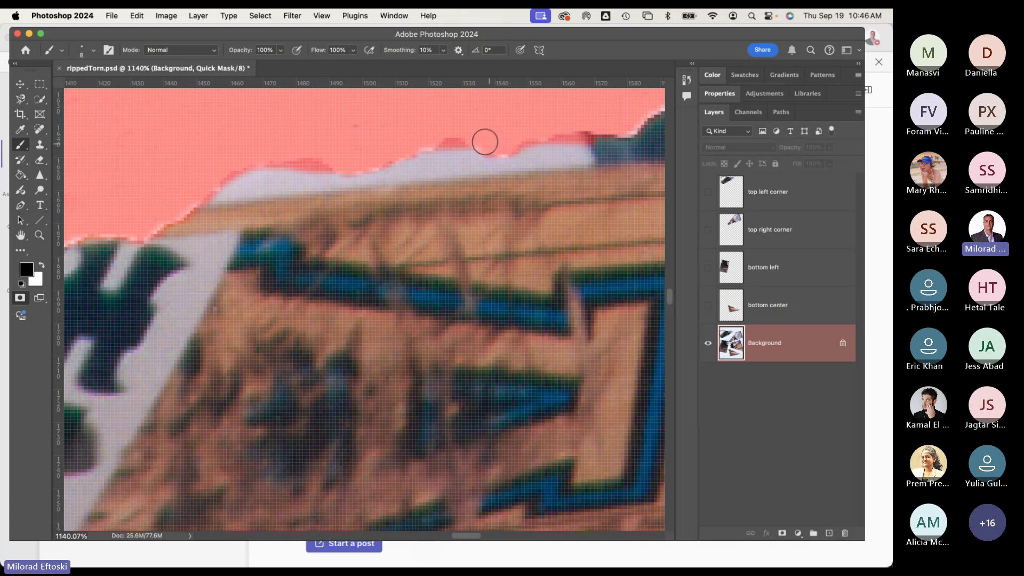
pyautogui.scroll(-15, 485, 142)
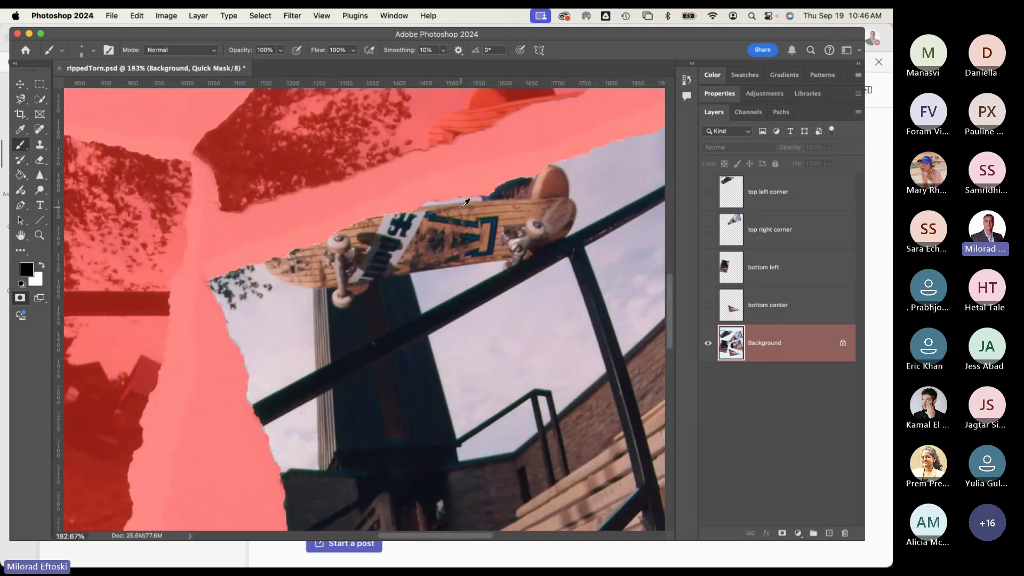
pyautogui.scroll(-8, 465, 203)
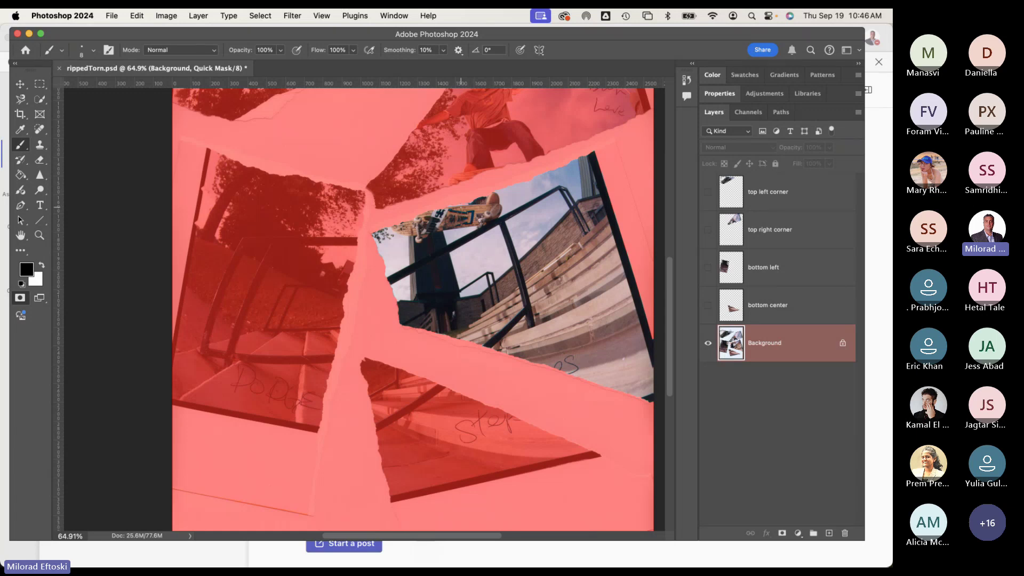
pyautogui.press('super+minus')
pyautogui.press('super+minus')
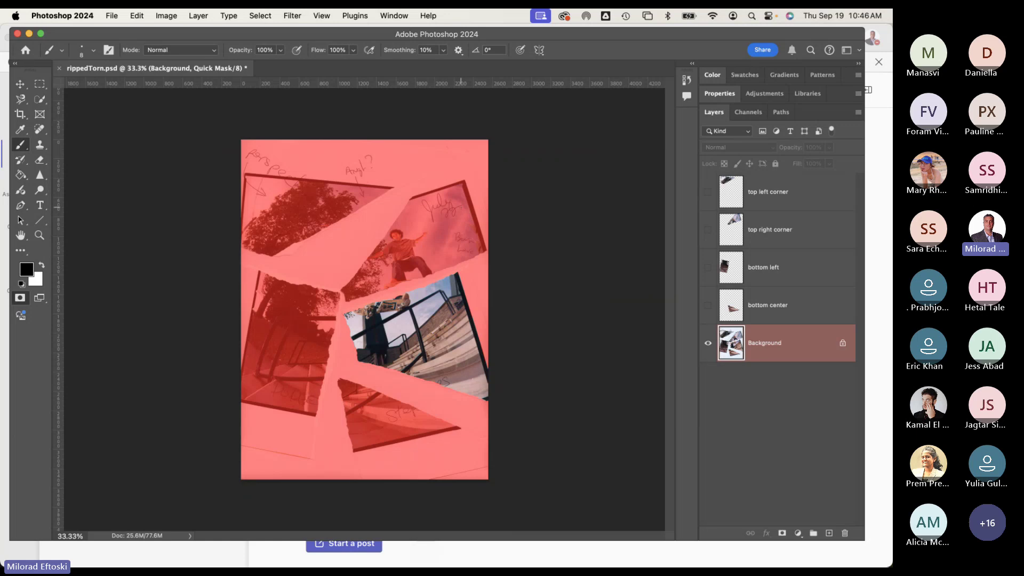
pyautogui.press('q')
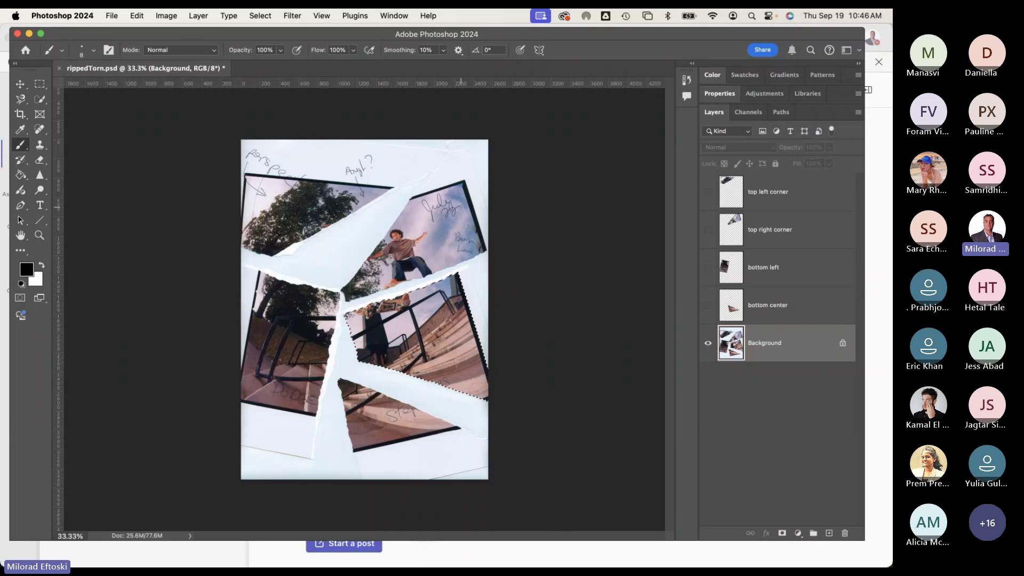
# Step: Copy the stair-figure piece onto a new layer named 'left middle'
pyautogui.press('super+j')
pyautogui.doubleClick(758, 343)
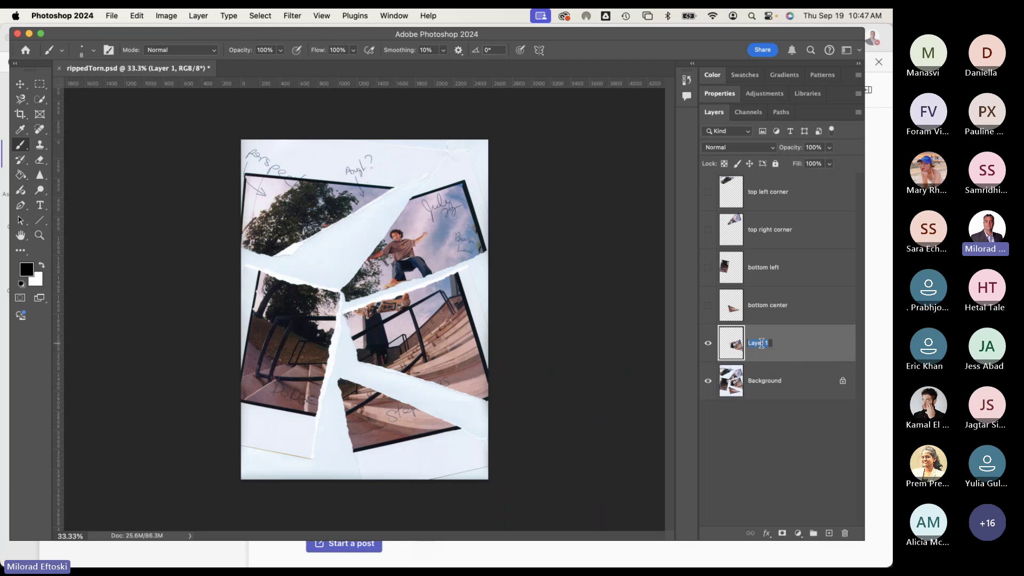
pyautogui.write('left middle')
pyautogui.press('Return')
# Step: Hide the Background and show the bottom center, bottom left, top right and top left layers
pyautogui.click(708, 381)
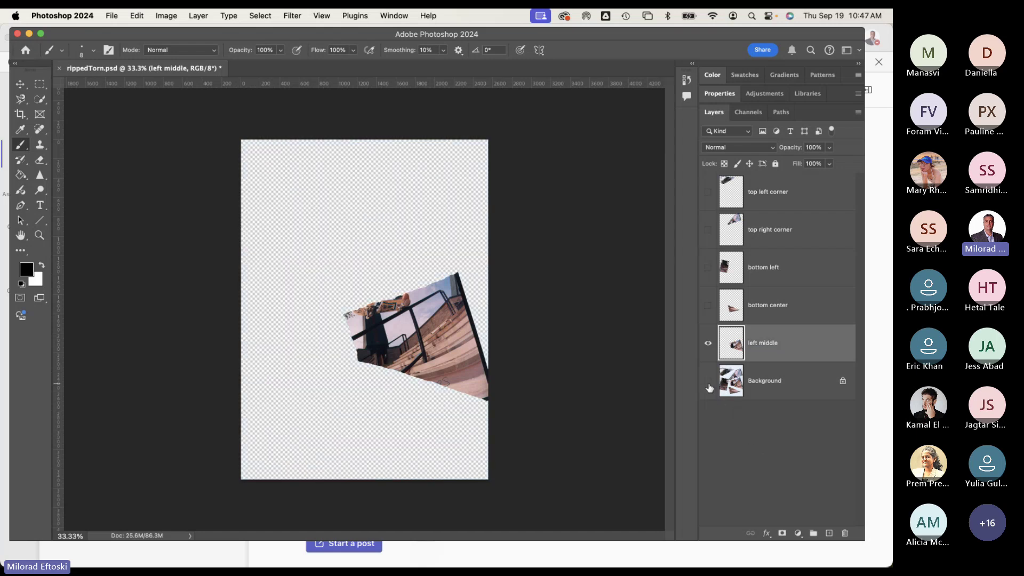
pyautogui.click(708, 305)
pyautogui.click(709, 267)
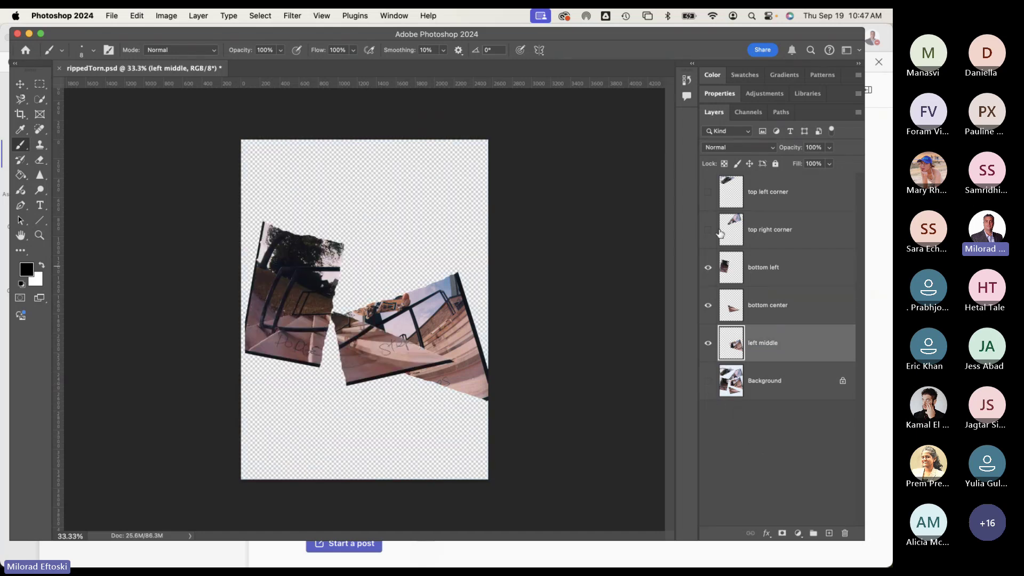
pyautogui.click(709, 230)
pyautogui.click(708, 191)
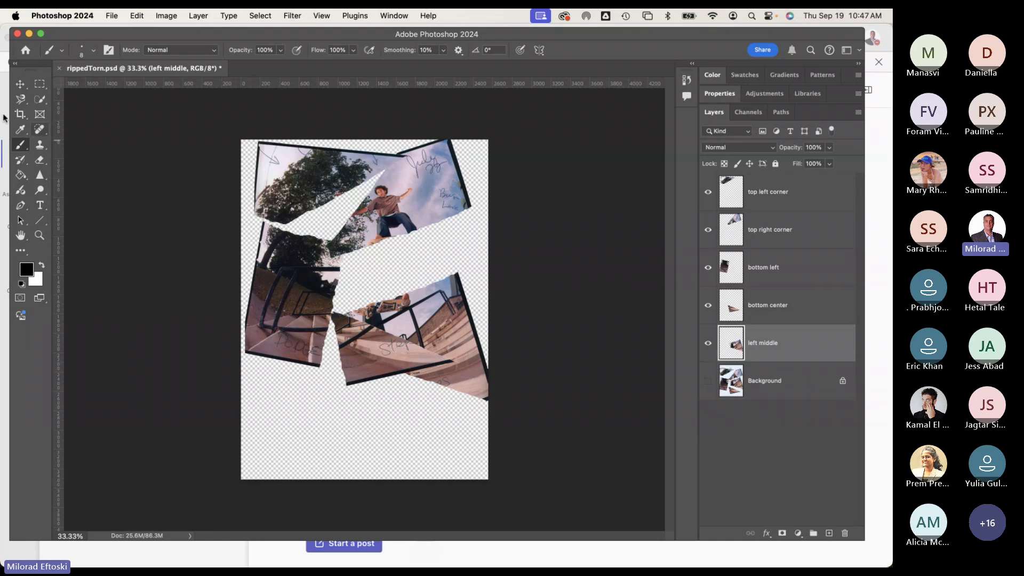
# Step: With Auto-Select off, drag the left middle and bottom center pieces into rough position
pyautogui.click(19, 84)
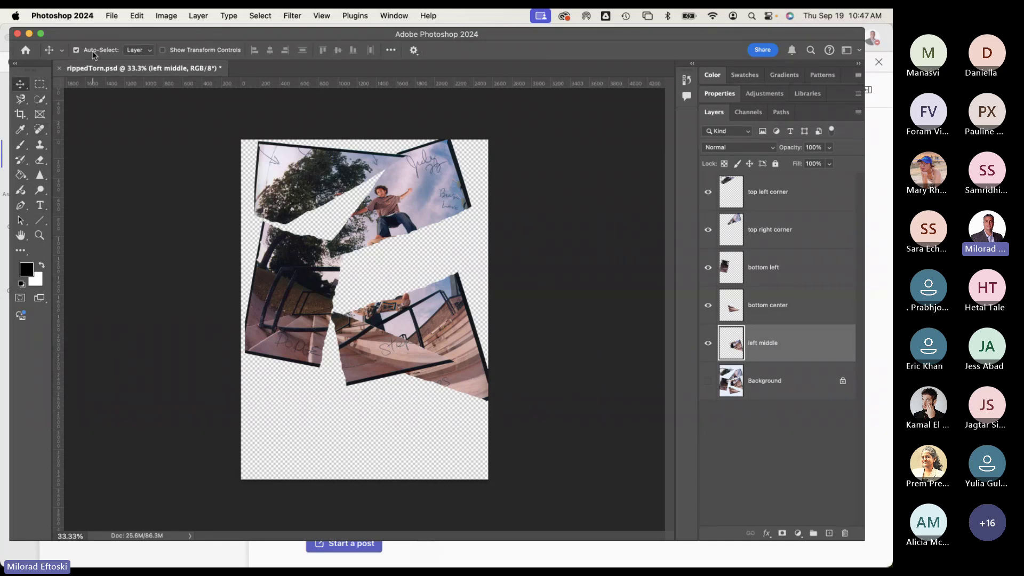
pyautogui.click(76, 50)
pyautogui.moveTo(384, 211); pyautogui.dragTo(406, 234)
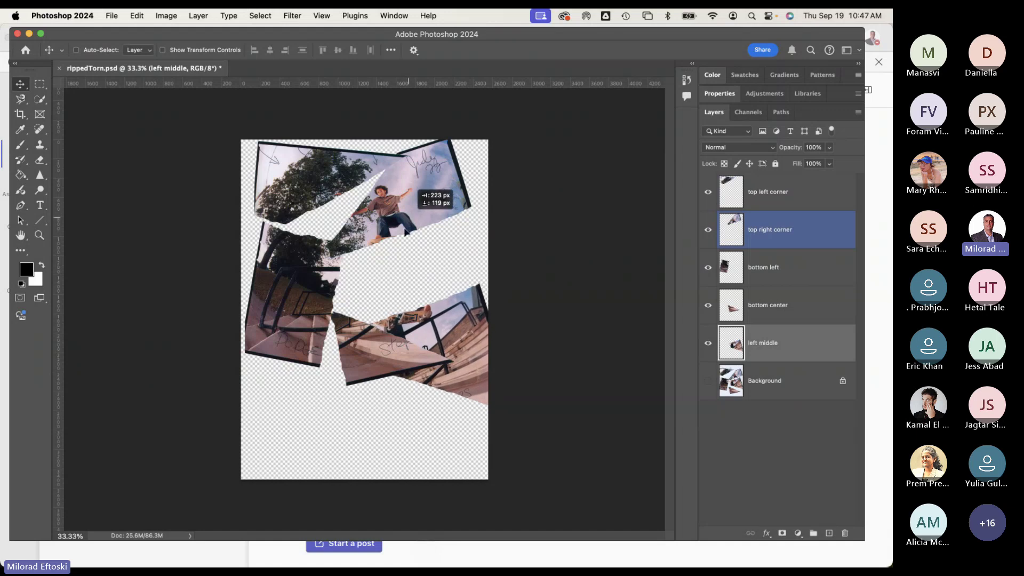
pyautogui.moveTo(307, 194); pyautogui.dragTo(240, 201)
pyautogui.keyDown('super'); pyautogui.click(420, 200); pyautogui.keyUp('super')
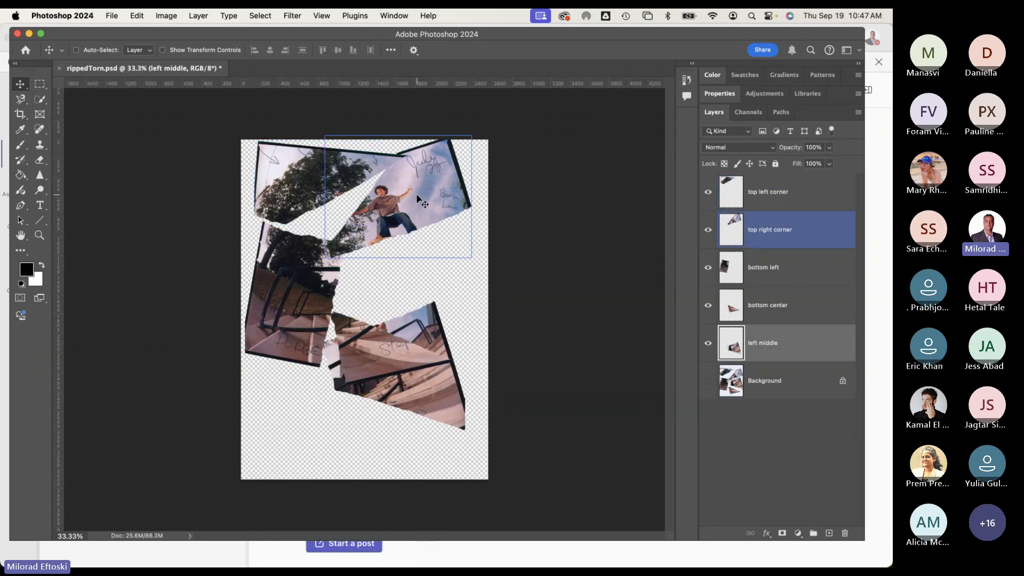
pyautogui.click(784, 267)
pyautogui.click(794, 305)
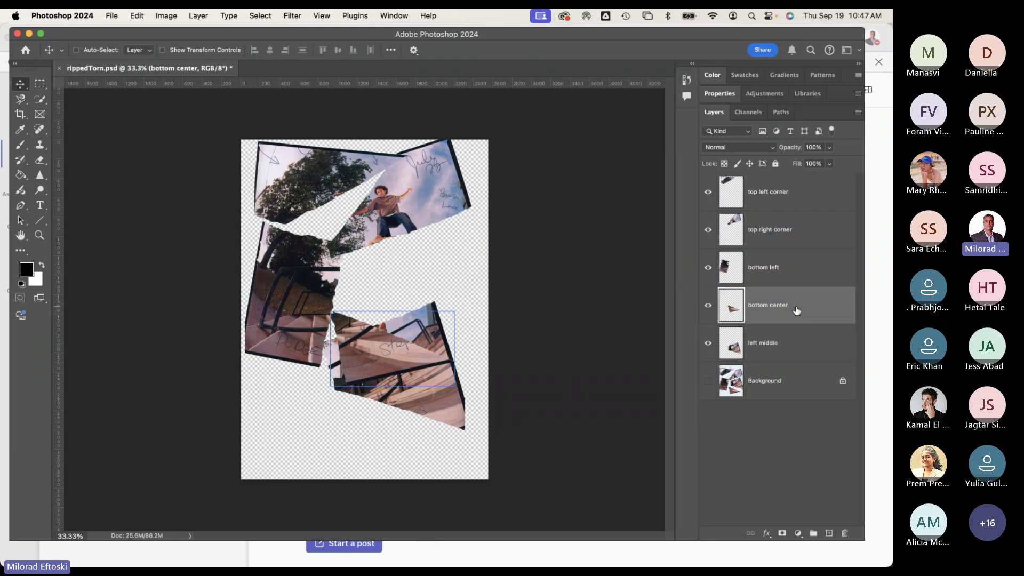
pyautogui.click(799, 344)
pyautogui.moveTo(406, 347); pyautogui.dragTo(347, 398)
pyautogui.click(800, 347)
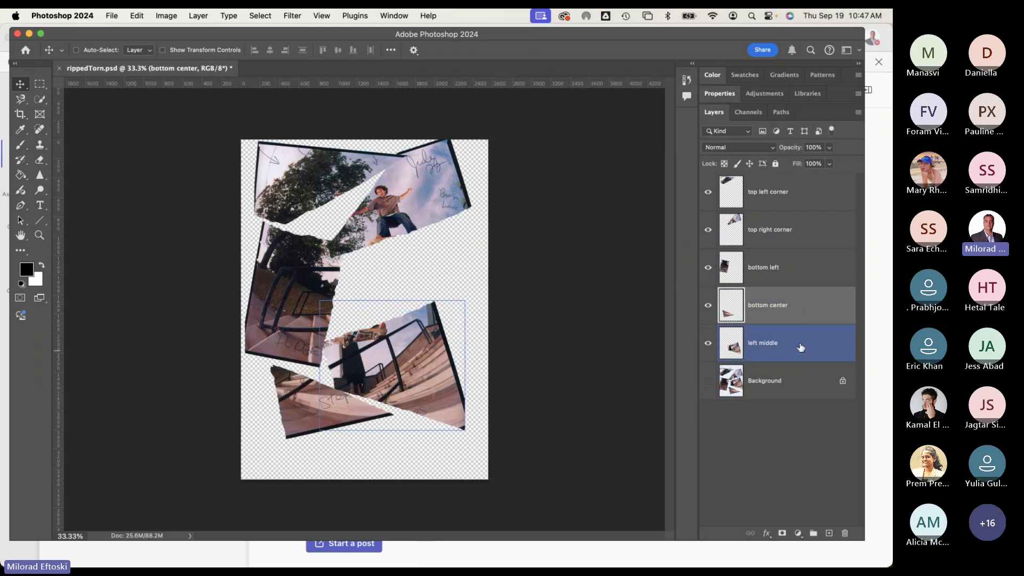
pyautogui.moveTo(423, 379); pyautogui.dragTo(458, 348)
pyautogui.moveTo(451, 351); pyautogui.dragTo(426, 348)
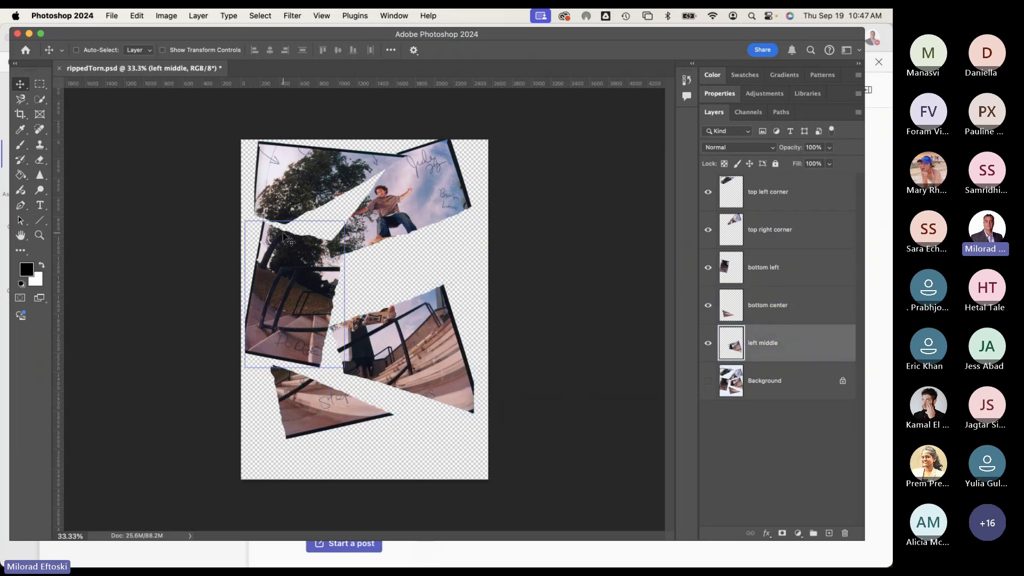
# Step: With Auto-Select back on, shift the top right and top left corner pieces closer
pyautogui.click(76, 50)
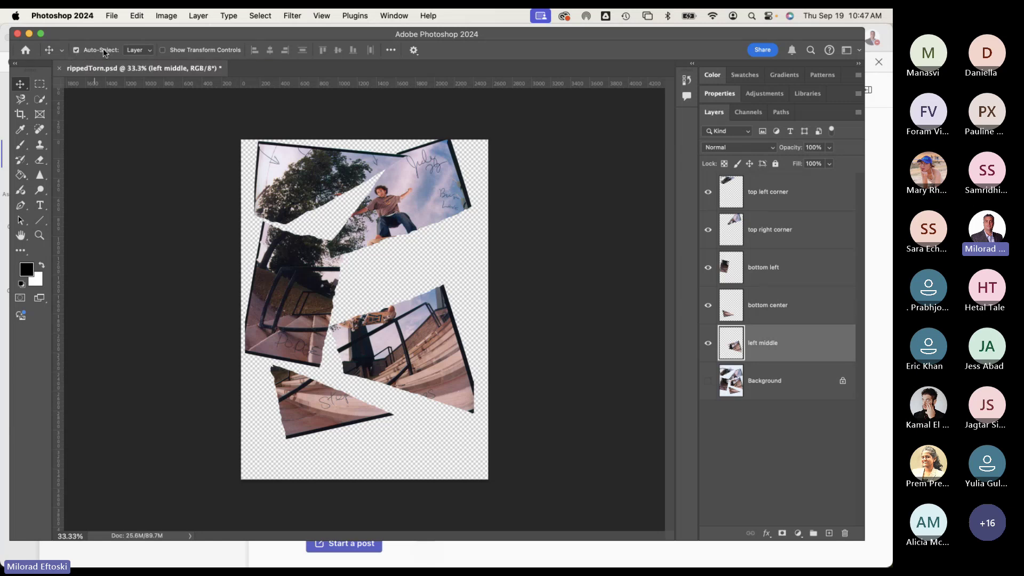
pyautogui.moveTo(353, 203); pyautogui.dragTo(384, 211)
pyautogui.moveTo(324, 183)
pyautogui.mouseDown()
pyautogui.moveTo(317, 191)
pyautogui.moveTo(327, 197)
pyautogui.mouseUp()
pyautogui.hotkey('ctrl', 'z')
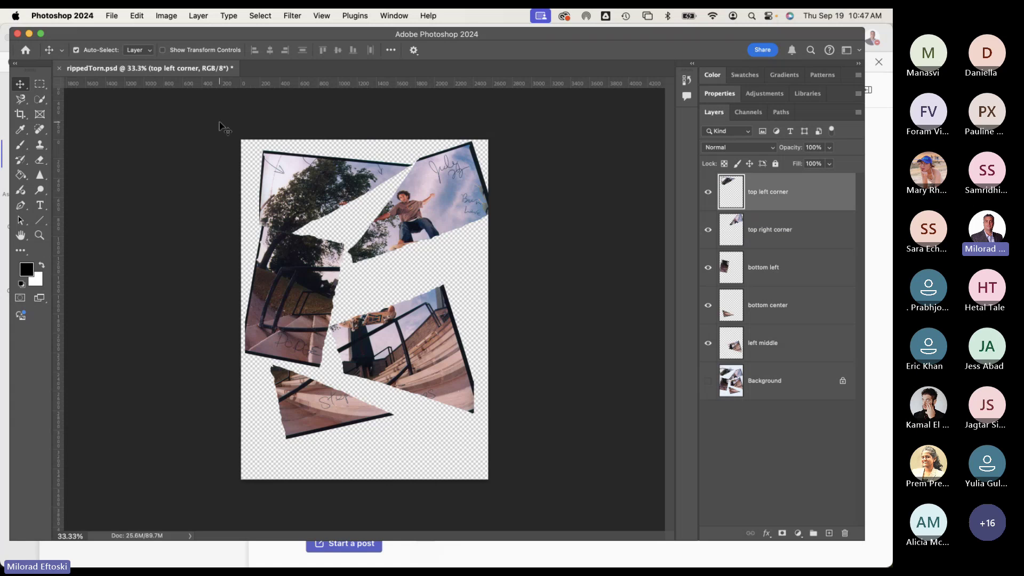
# Step: Rotate the top left corner piece to about 0° around its corner at 50% zoom
pyautogui.click(163, 51)
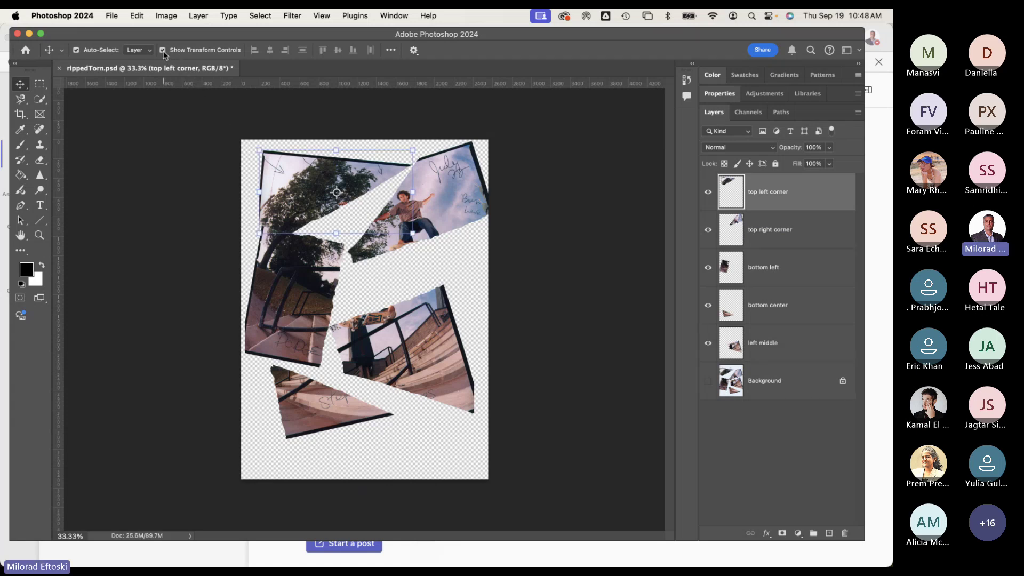
pyautogui.click(163, 50)
pyautogui.click(162, 50)
pyautogui.press('super+equal')
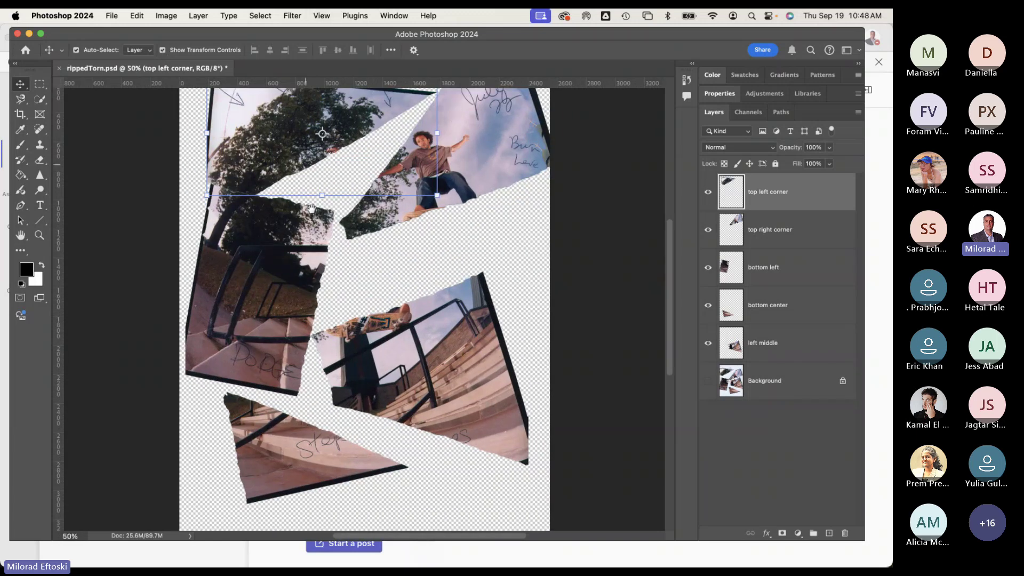
pyautogui.scroll(3, 314, 245)
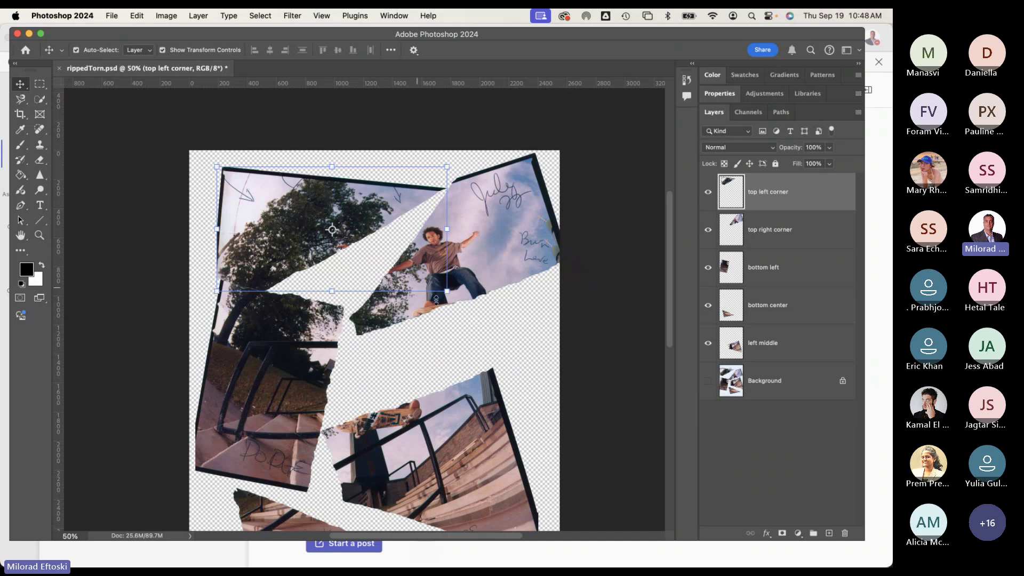
pyautogui.moveTo(457, 302); pyautogui.dragTo(426, 270)
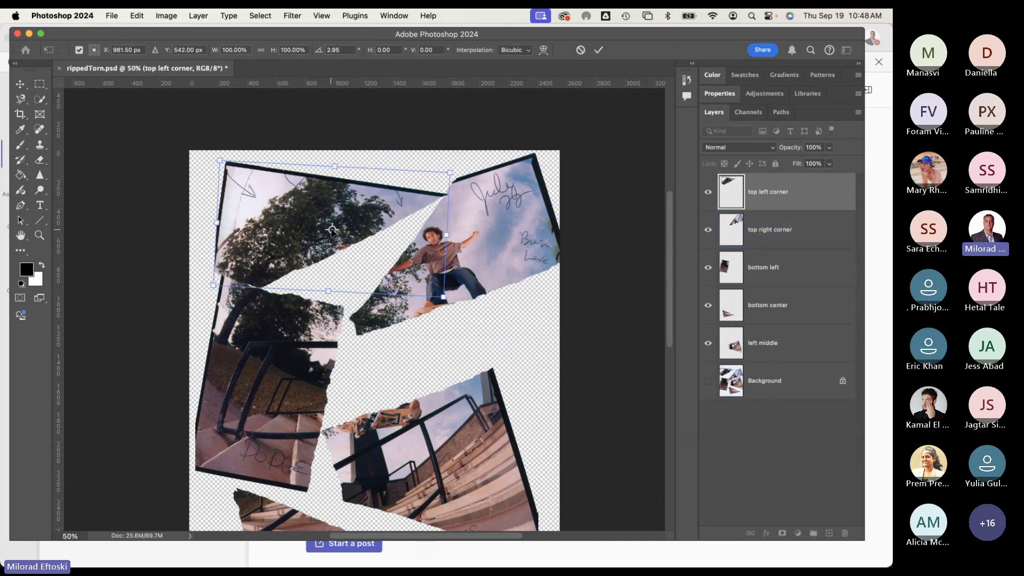
pyautogui.moveTo(332, 230); pyautogui.dragTo(228, 166)
pyautogui.moveTo(451, 308); pyautogui.dragTo(470, 275)
pyautogui.press('Return')
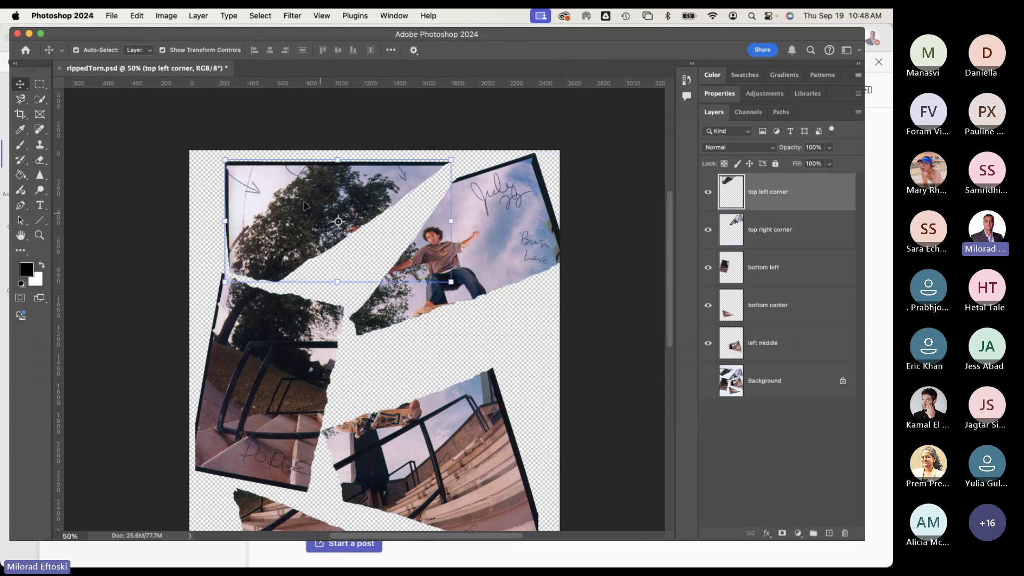
# Step: Drag the top left piece into the canvas corner and move the top right piece up and left
pyautogui.moveTo(287, 206); pyautogui.dragTo(313, 266)
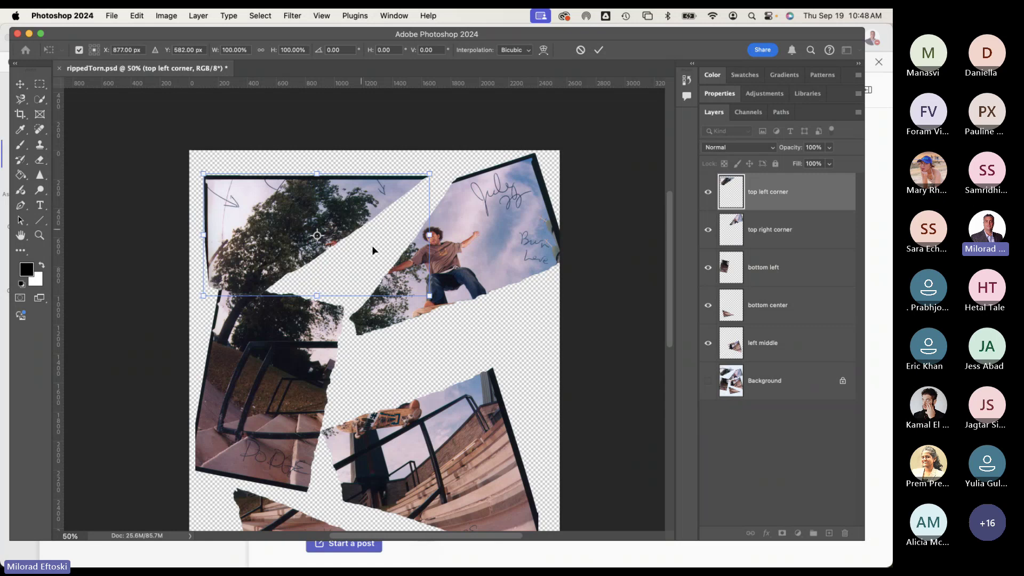
pyautogui.moveTo(367, 245); pyautogui.dragTo(372, 233)
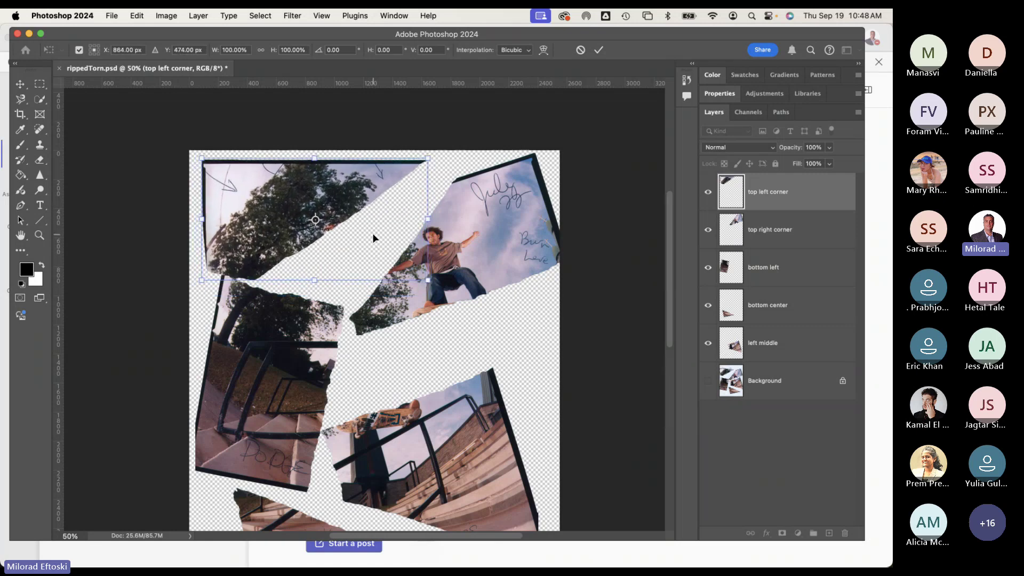
pyautogui.click(373, 234)
pyautogui.moveTo(438, 282); pyautogui.dragTo(409, 263)
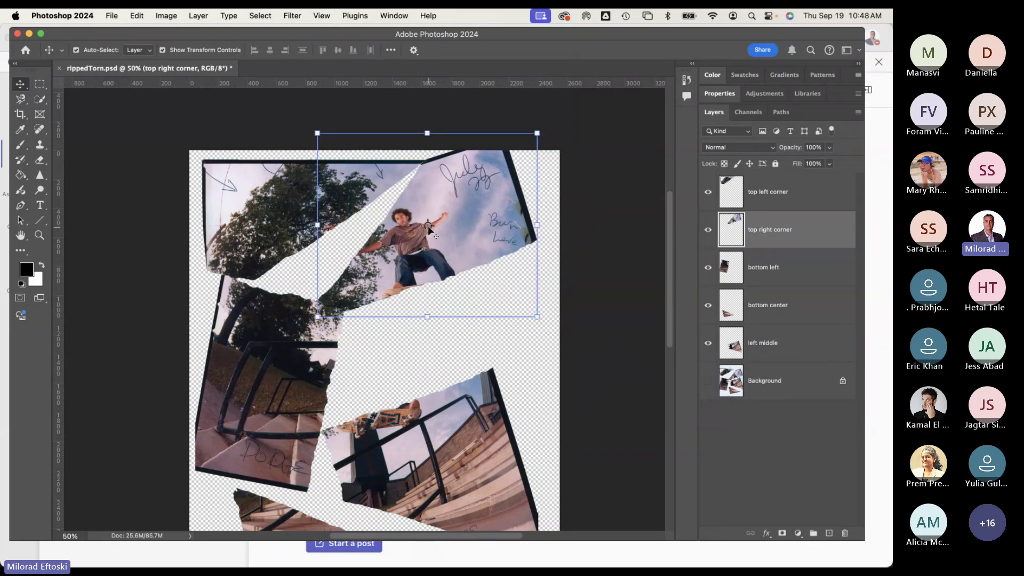
# Step: Rotate the top right corner piece about 18° beside the top left piece, then shift the bottom left piece left
pyautogui.moveTo(428, 226); pyautogui.dragTo(420, 163)
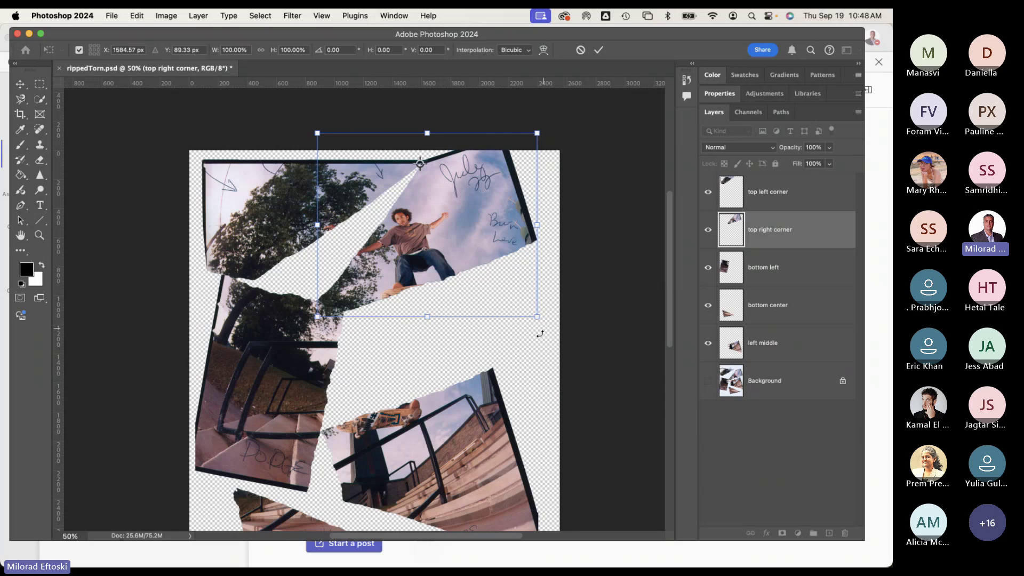
pyautogui.moveTo(540, 334); pyautogui.dragTo(491, 377)
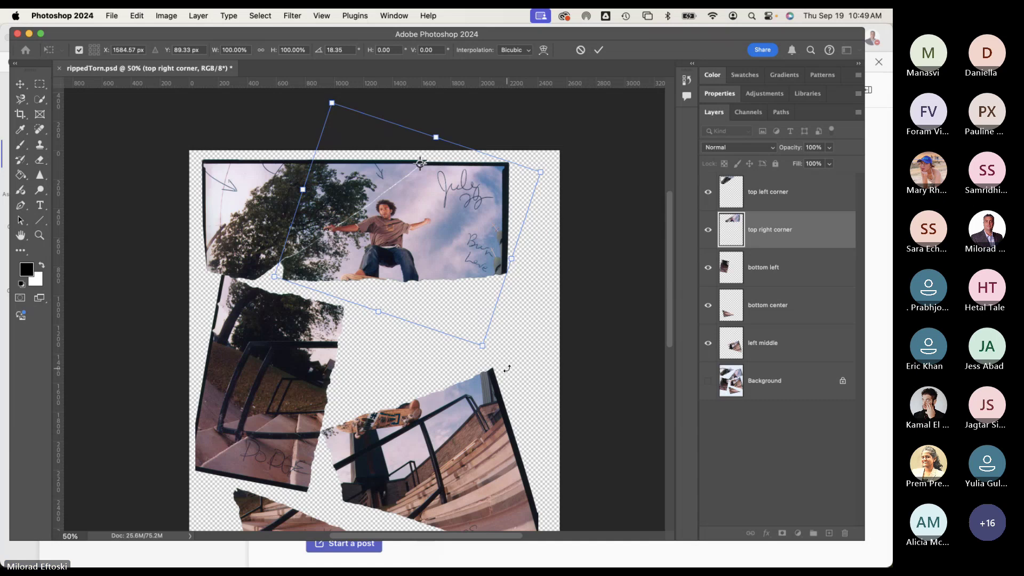
pyautogui.press('Escape')
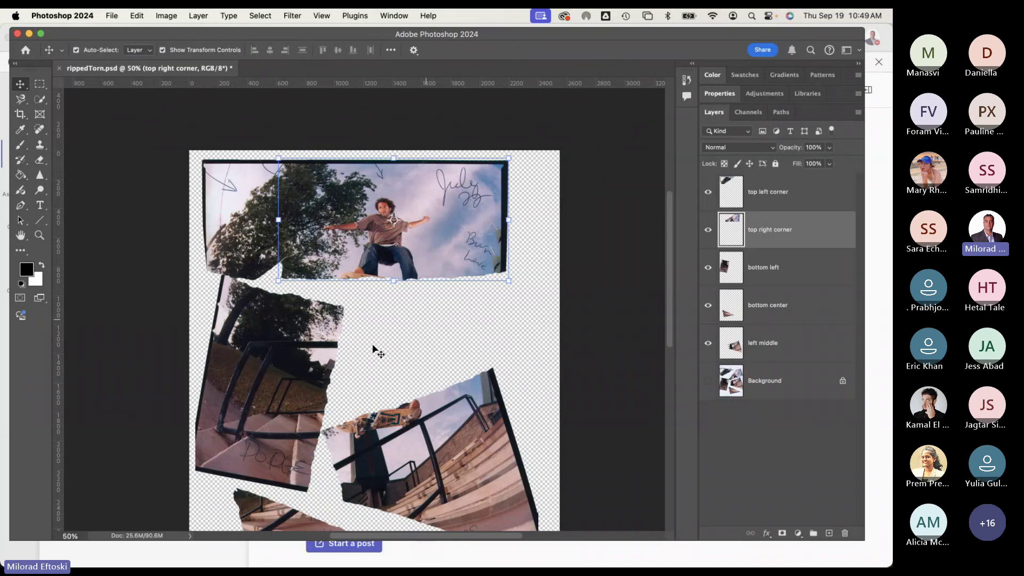
pyautogui.click(309, 362)
pyautogui.moveTo(307, 344); pyautogui.dragTo(292, 342)
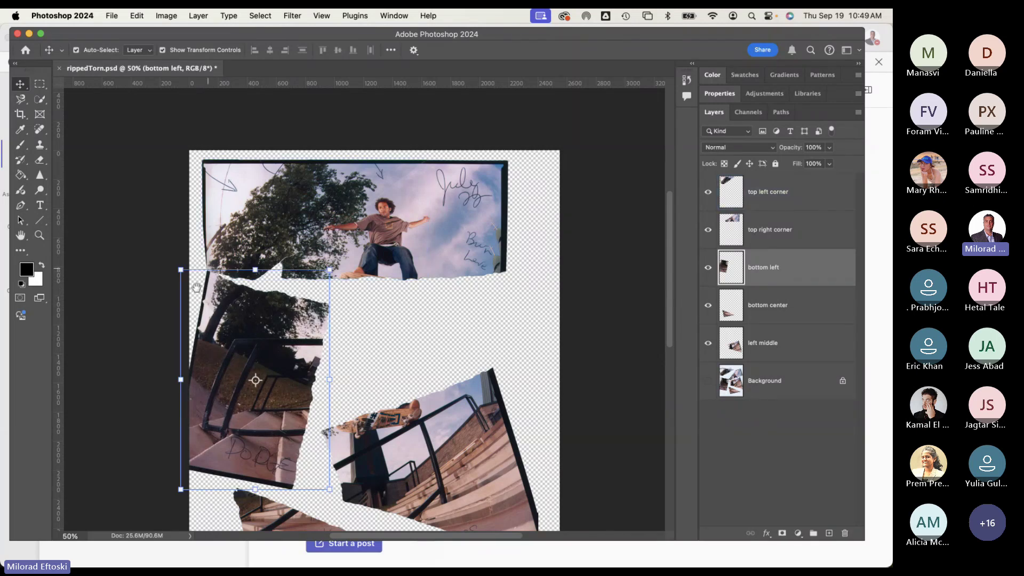
# Step: Try tilting the bottom left piece about 12° around its top-left pivot, then cancel the rotation
pyautogui.scroll(3, 205, 280)
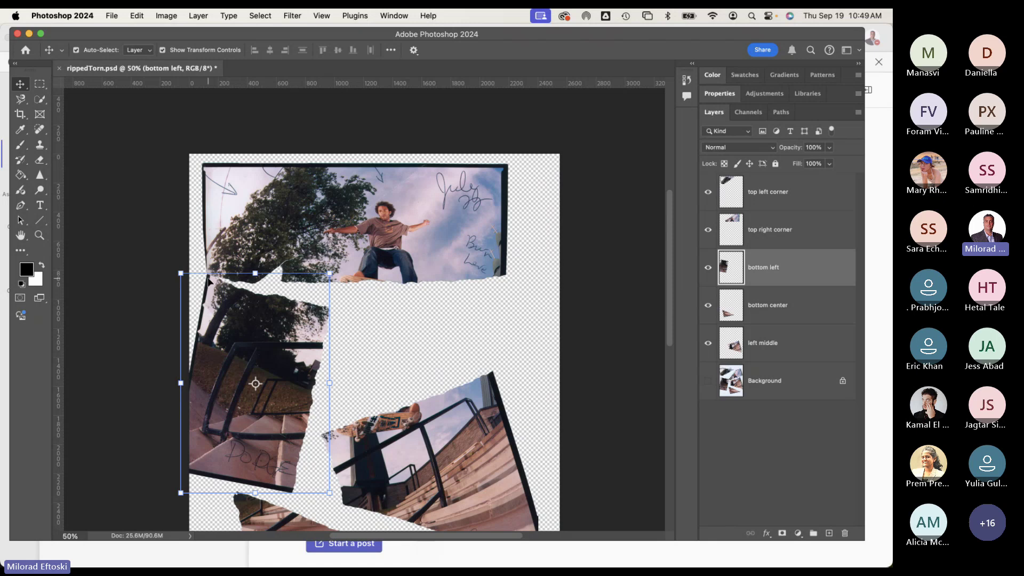
pyautogui.scroll(8, 209, 281)
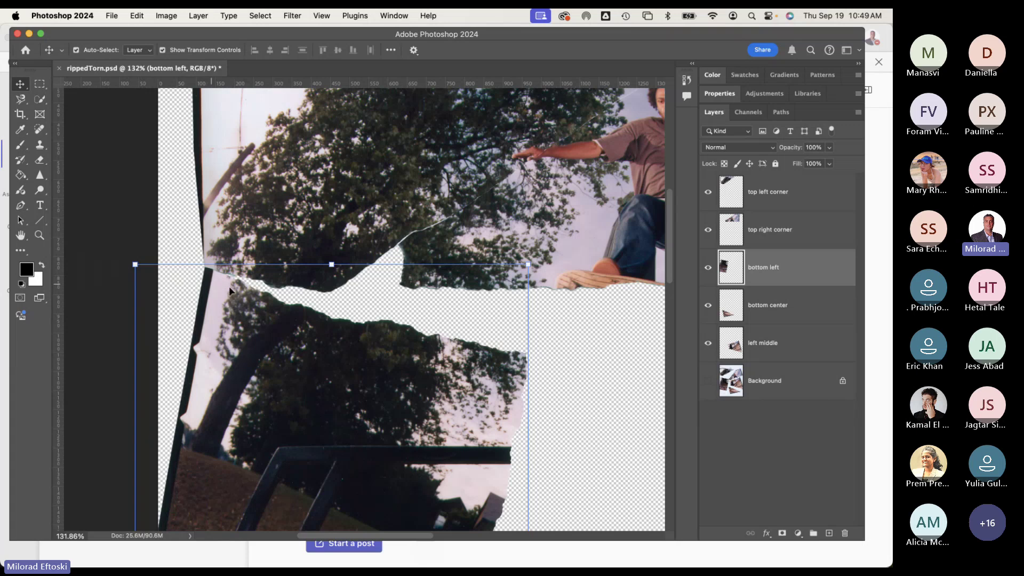
pyautogui.scroll(-3, 324, 367)
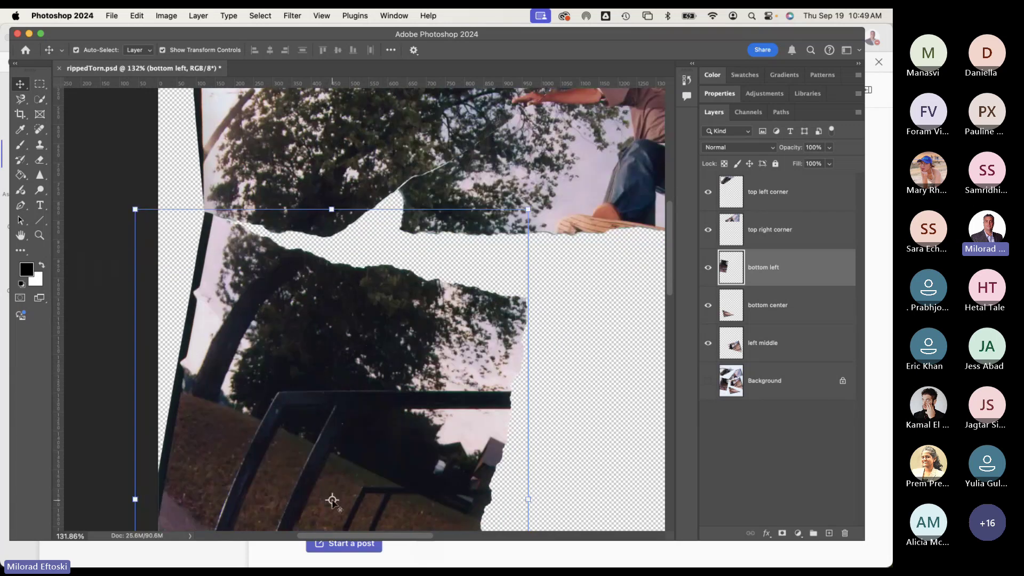
pyautogui.moveTo(331, 500); pyautogui.dragTo(210, 215)
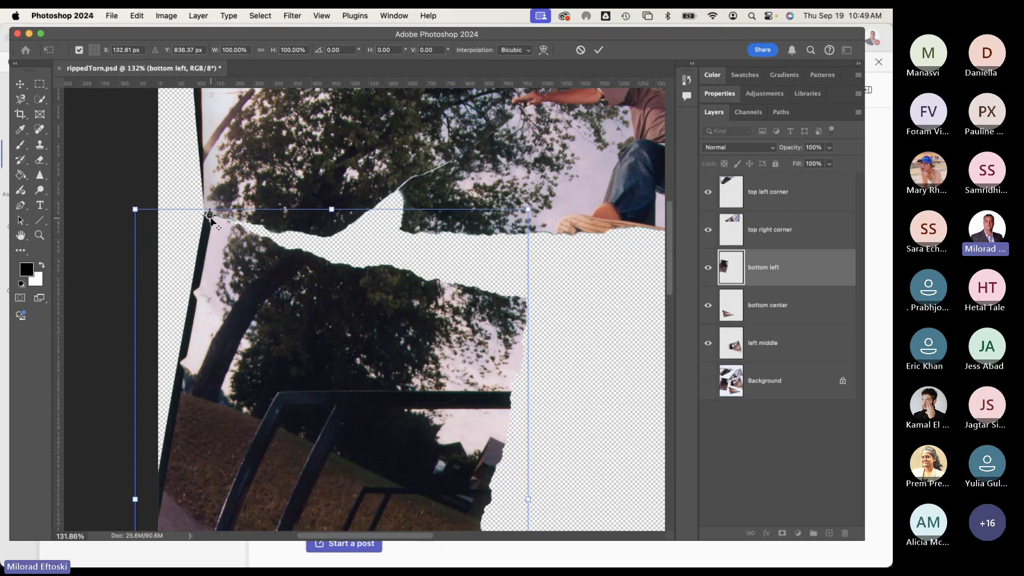
pyautogui.scroll(-5, 324, 291)
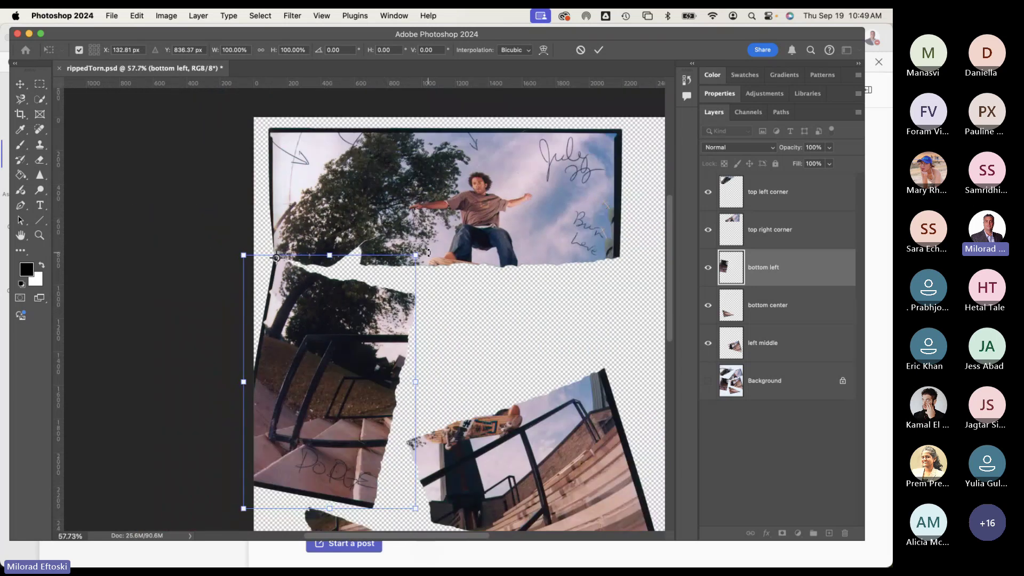
pyautogui.moveTo(430, 251); pyautogui.dragTo(424, 220)
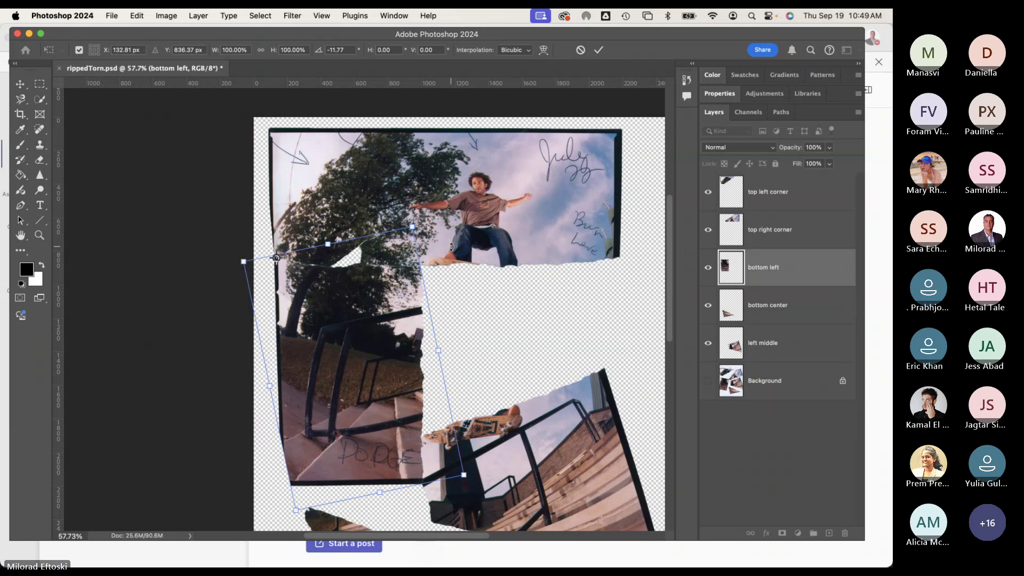
pyautogui.press('Escape')
pyautogui.scroll(-2, 430, 340)
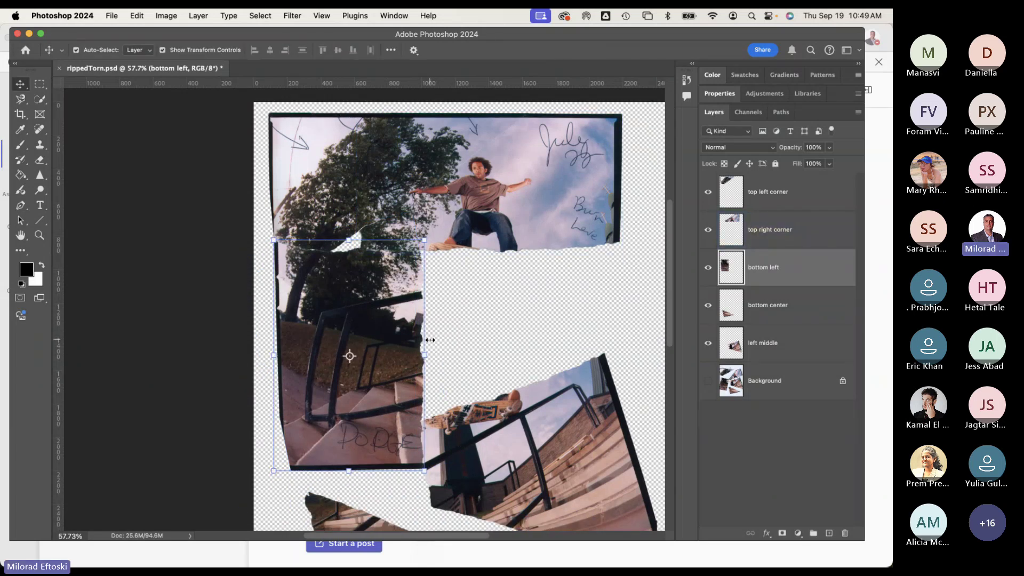
pyautogui.scroll(-2, 431, 340)
# Step: Move the left middle piece up and rotate it about 18° around its top-right corner into the gap
pyautogui.click(512, 413)
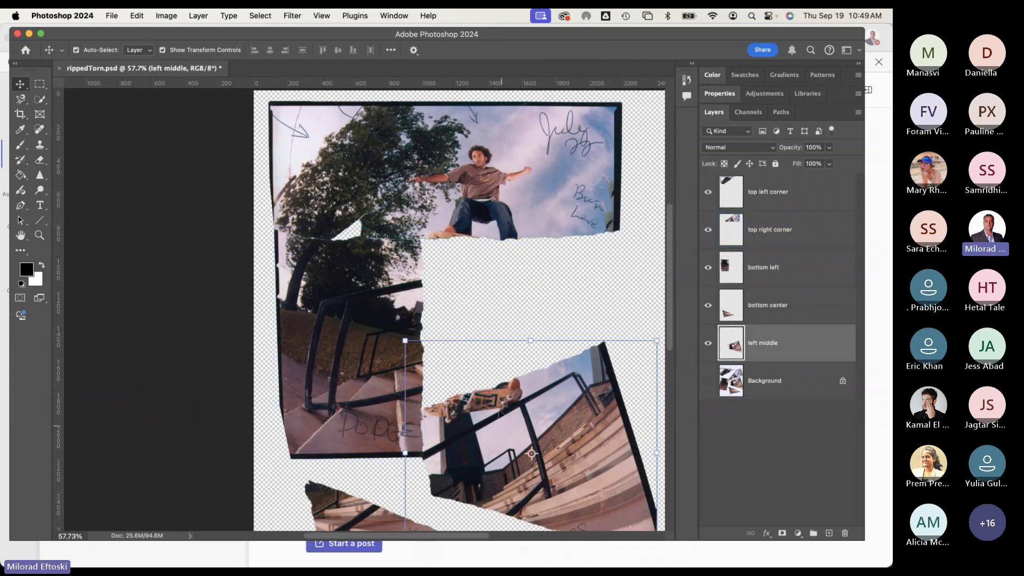
pyautogui.moveTo(499, 413); pyautogui.dragTo(517, 321)
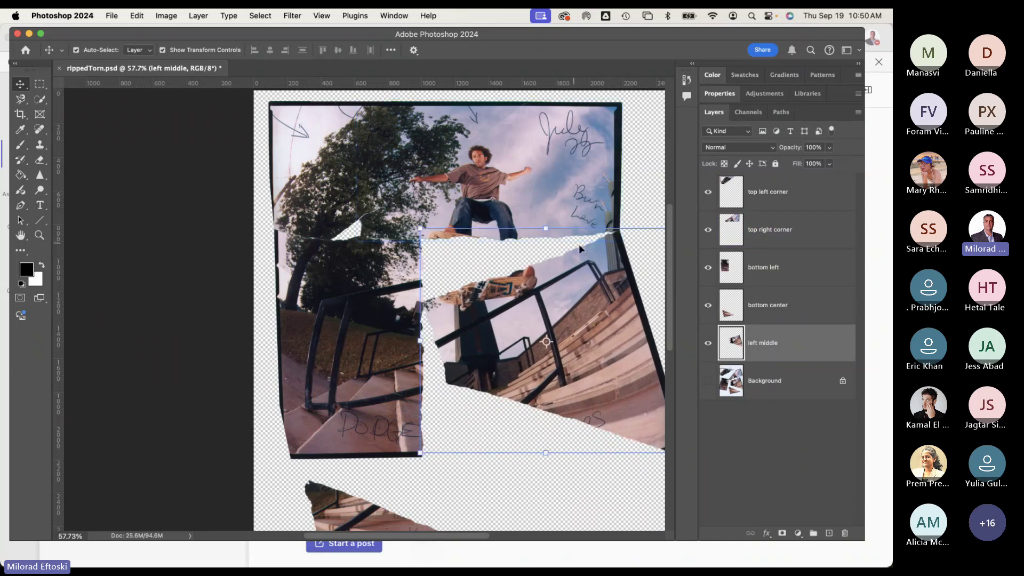
pyautogui.moveTo(547, 342); pyautogui.dragTo(612, 237)
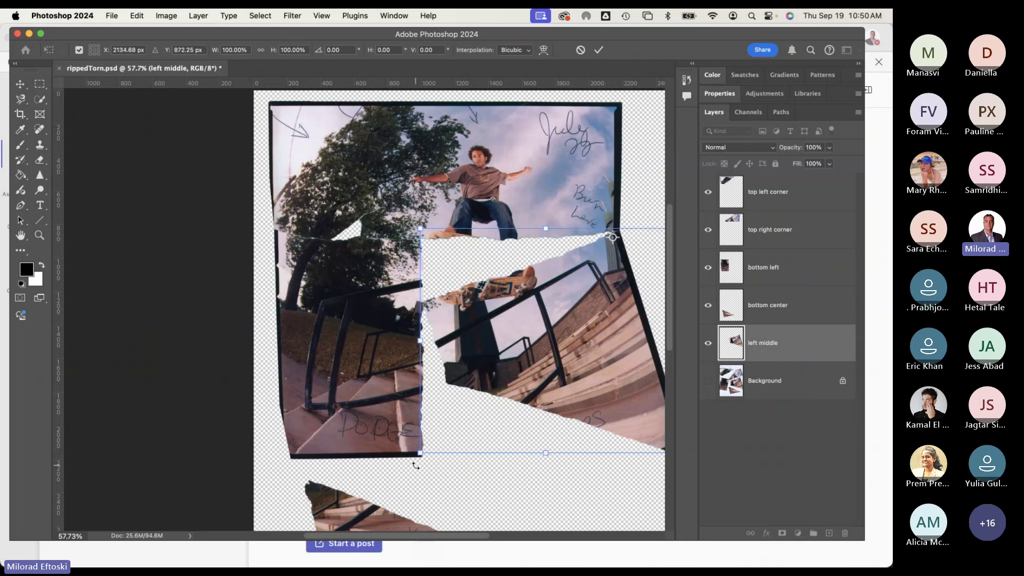
pyautogui.moveTo(416, 466); pyautogui.dragTo(353, 392)
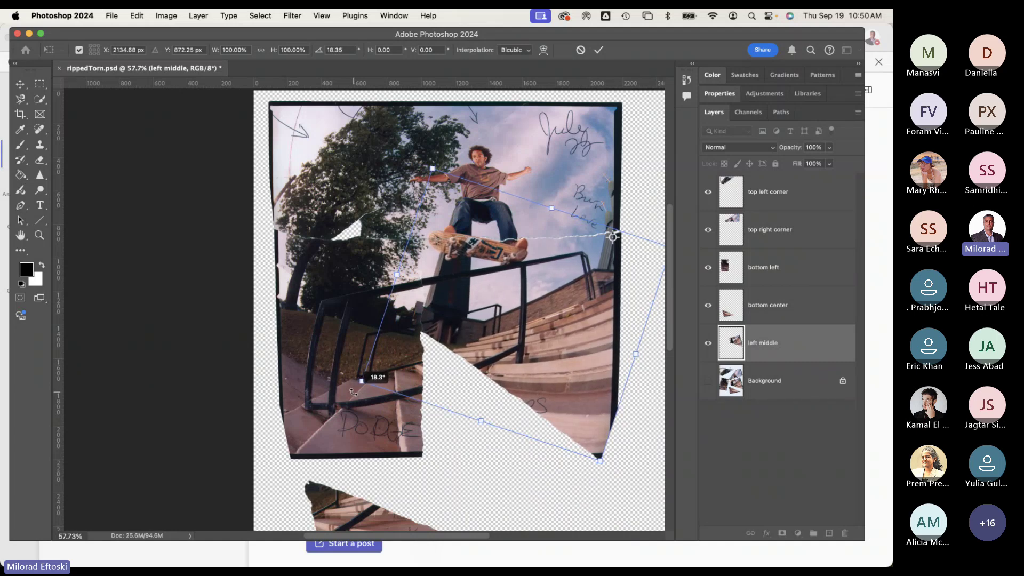
pyautogui.press('Return')
# Step: Nudge the bottom left piece up and left to meet the left middle piece
pyautogui.click(356, 397)
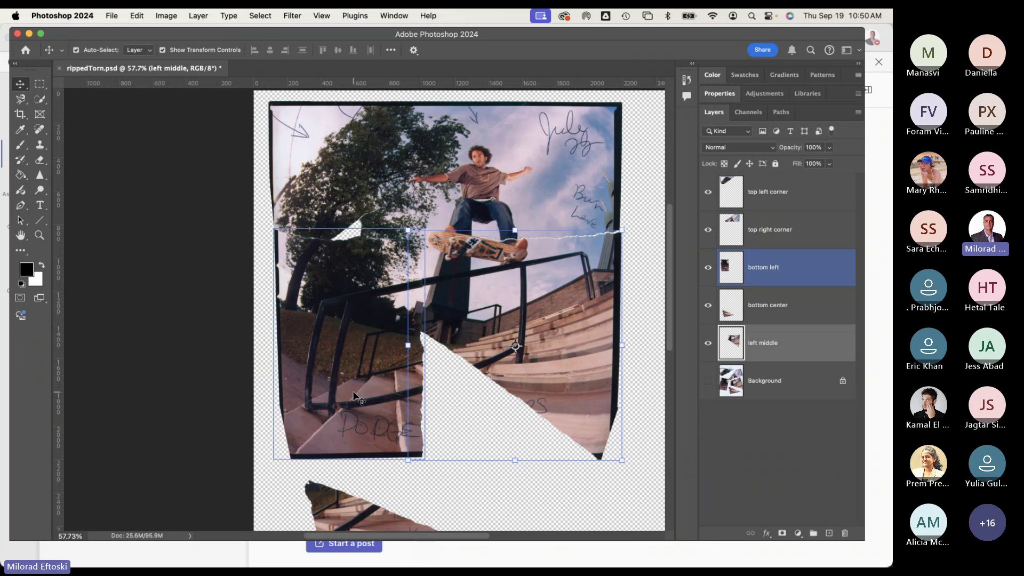
pyautogui.press('Up')
pyautogui.press('Up')
pyautogui.press('Up')
pyautogui.press('Up')
pyautogui.press('Up')
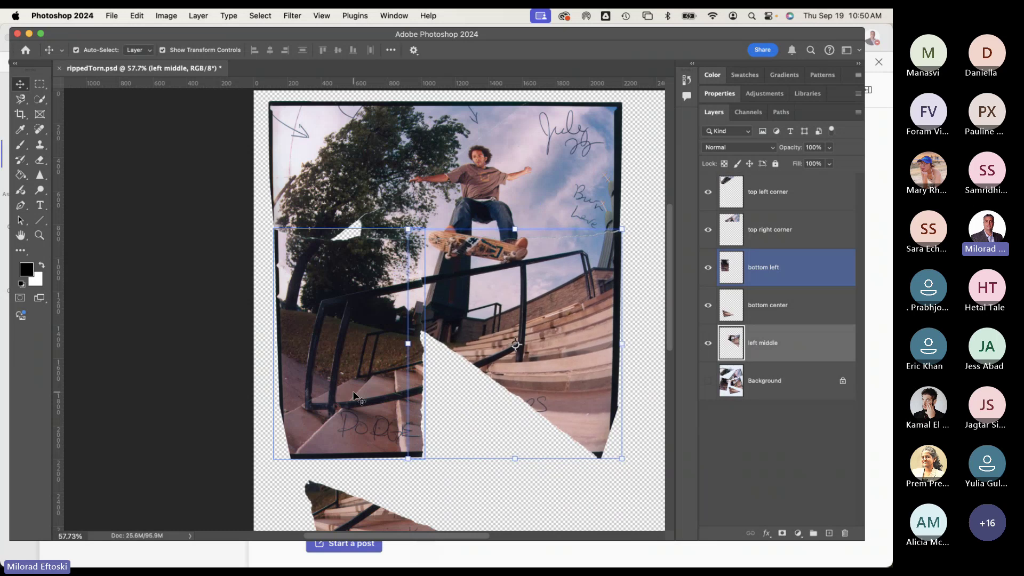
pyautogui.press('Left')
pyautogui.press('Left')
pyautogui.press('Left')
pyautogui.press('Up')
pyautogui.press('Up')
pyautogui.press('Up')
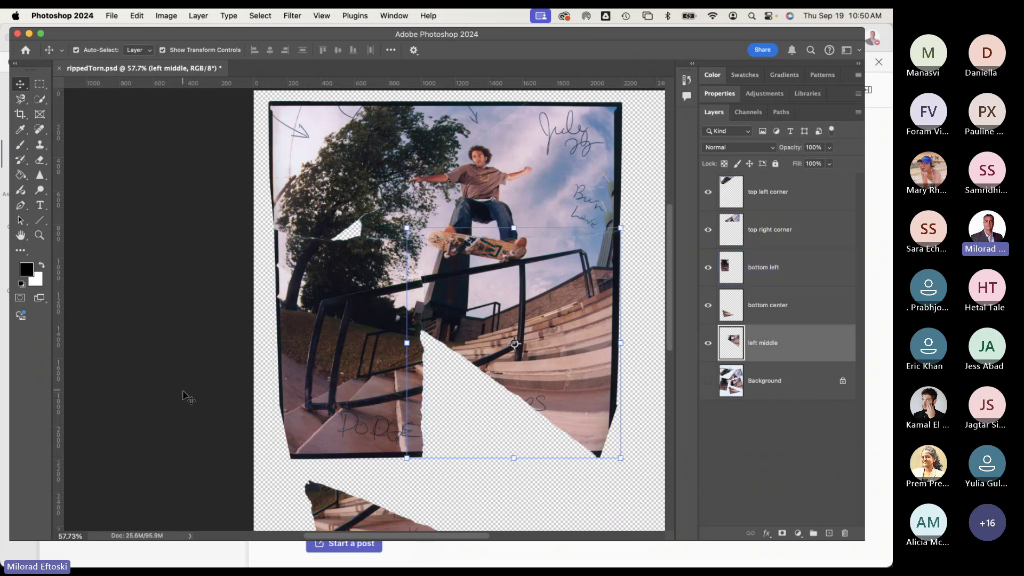
pyautogui.scroll(-3, 183, 395)
pyautogui.click(349, 509)
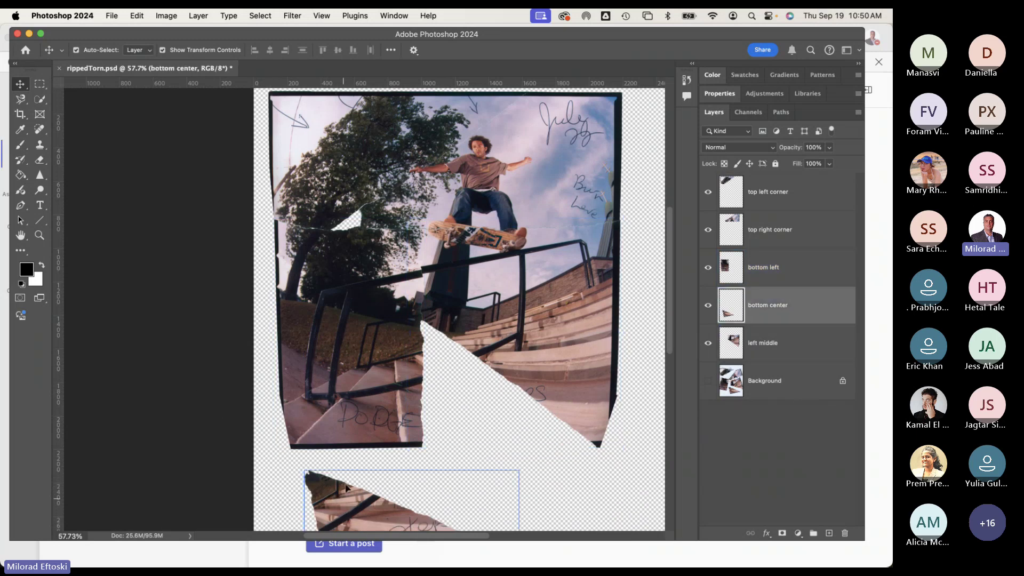
# Step: Move the bottom center piece up into the lower-right gap, trying and cancelling a 9° rotation
pyautogui.moveTo(348, 488); pyautogui.dragTo(448, 354)
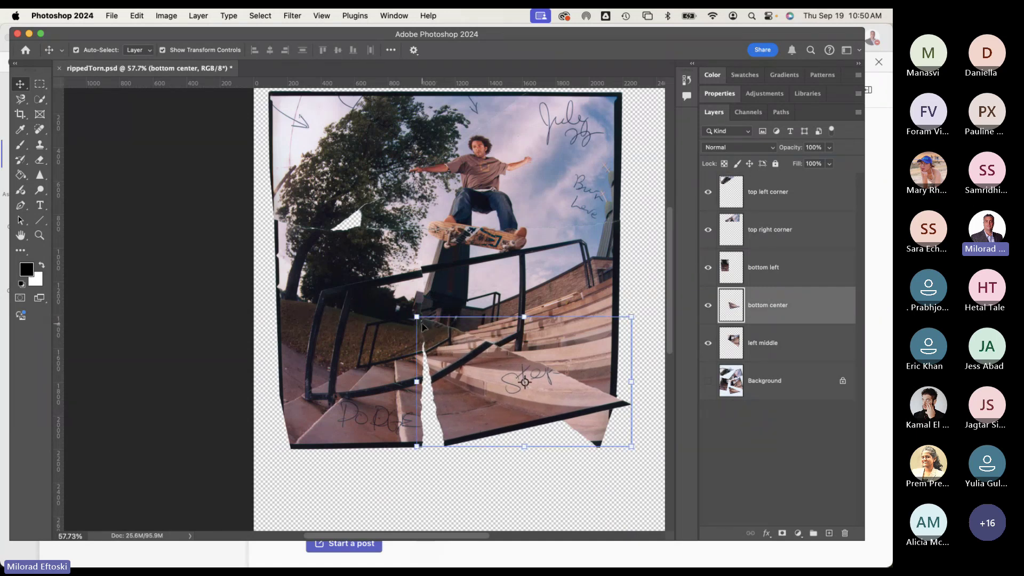
pyautogui.hotkey('ctrl', 't')
pyautogui.moveTo(525, 383); pyautogui.dragTo(422, 322)
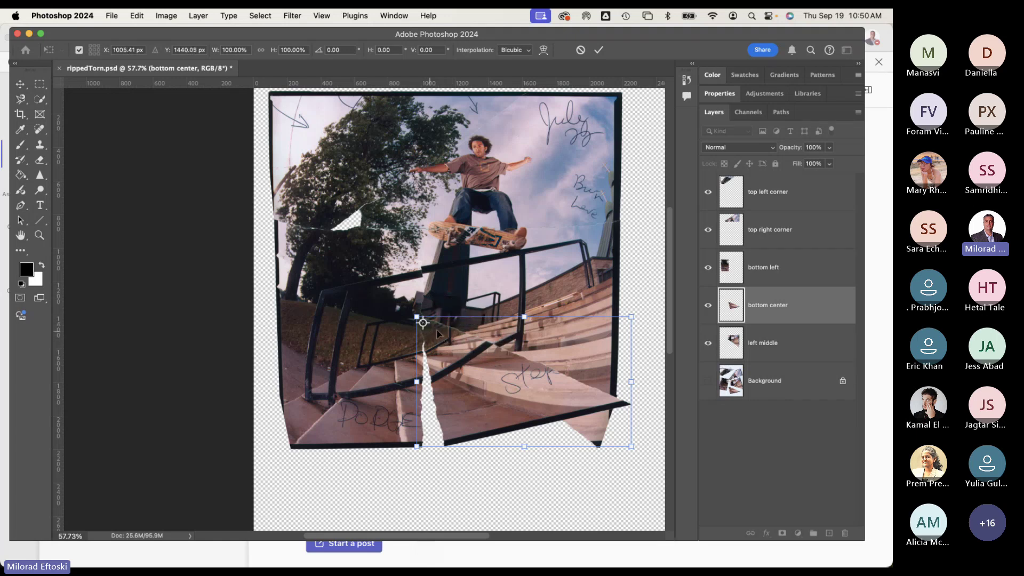
pyautogui.moveTo(637, 459); pyautogui.dragTo(612, 498)
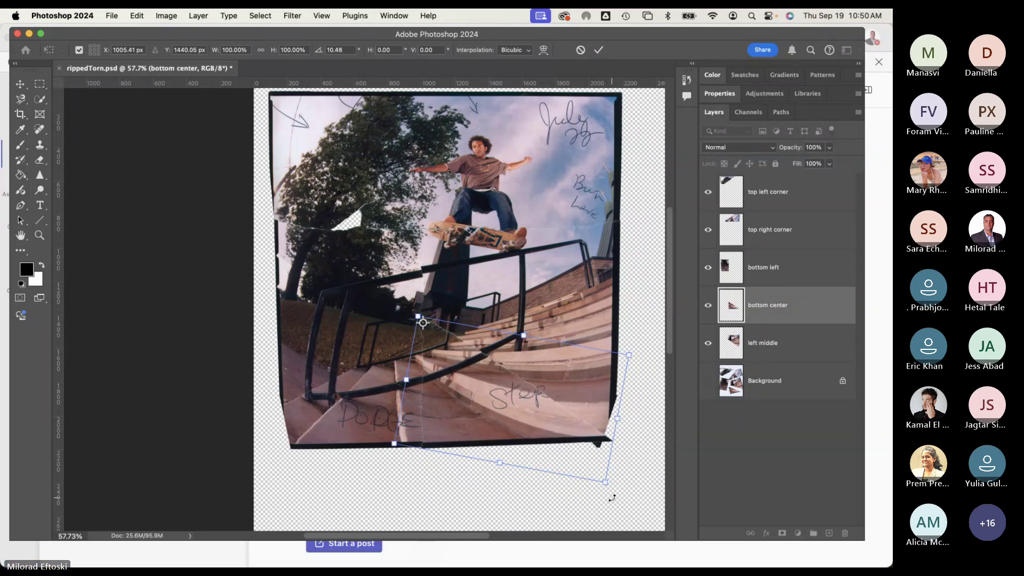
pyautogui.press('Escape')
# Step: Fine-tune the bottom center piece's position with small up and down nudges
pyautogui.press('Up')
pyautogui.press('Up')
pyautogui.press('Up')
pyautogui.press('Up')
pyautogui.press('Up')
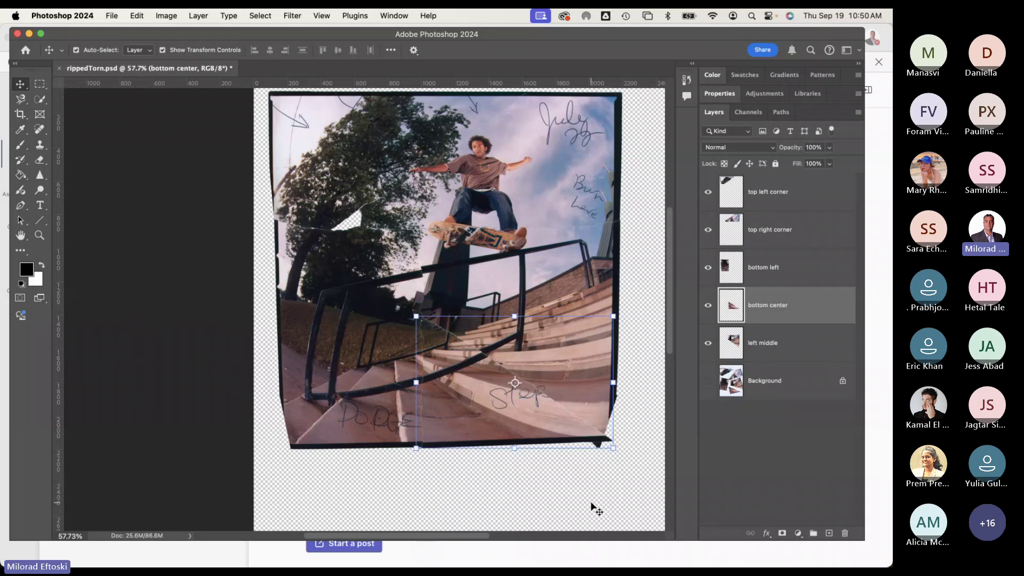
pyautogui.press('Down')
pyautogui.press('Down')
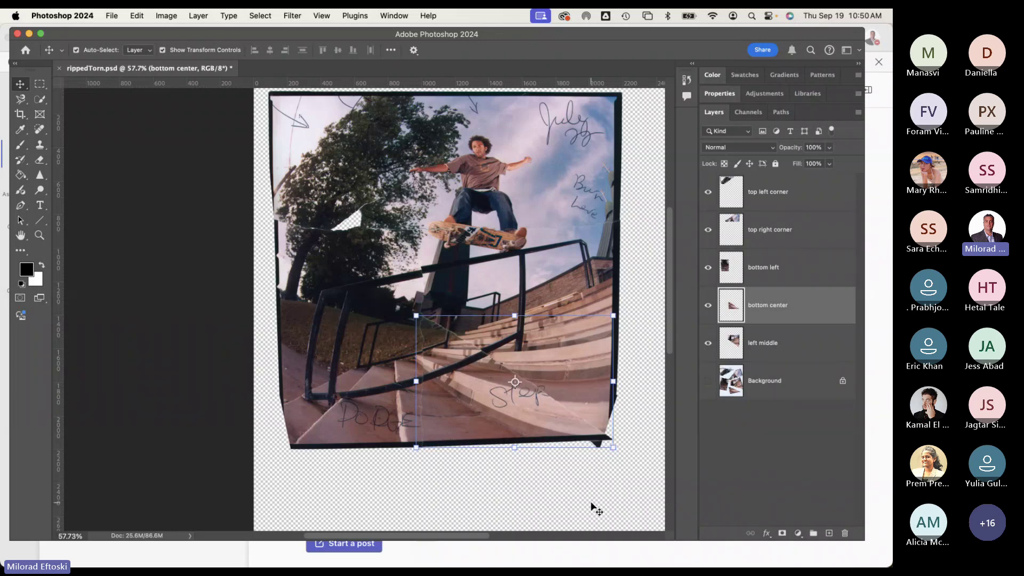
pyautogui.click(596, 509)
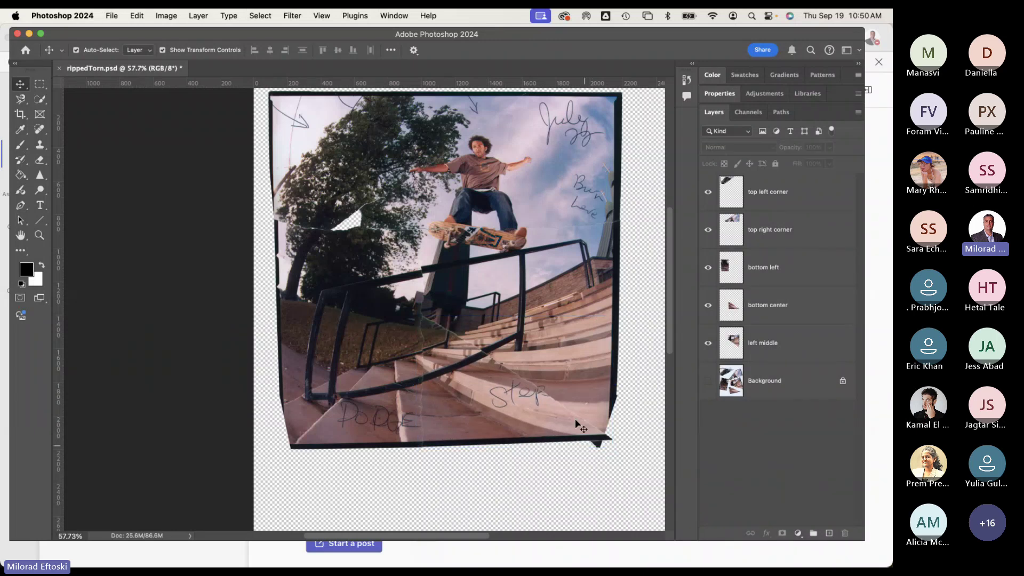
pyautogui.click(584, 424)
# Step: Nudge the left middle piece right, down and up until its edges line up
pyautogui.press('Right')
pyautogui.press('Right')
pyautogui.press('Right')
pyautogui.press('Right')
pyautogui.press('Right')
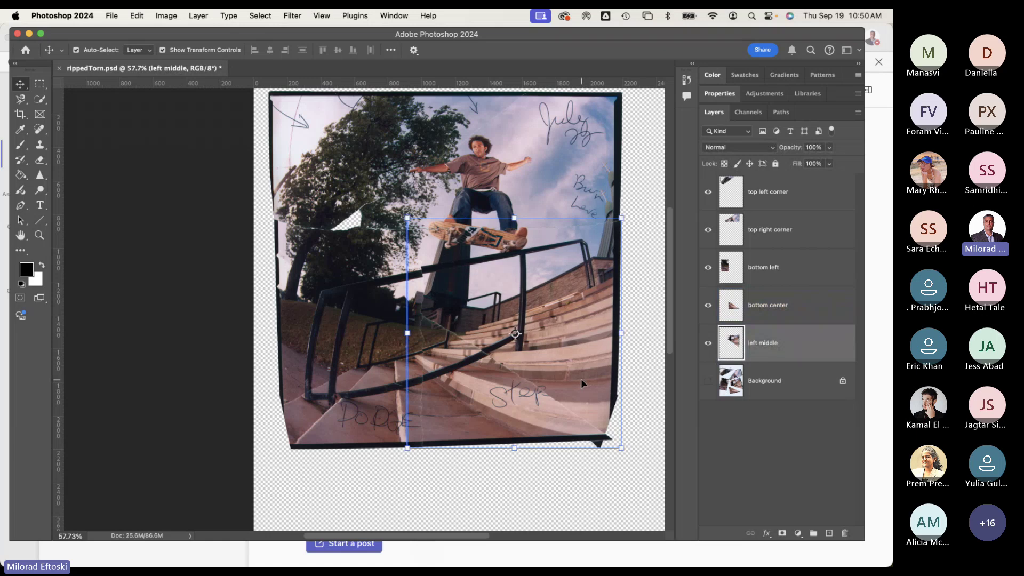
pyautogui.press('Right')
pyautogui.press('Right')
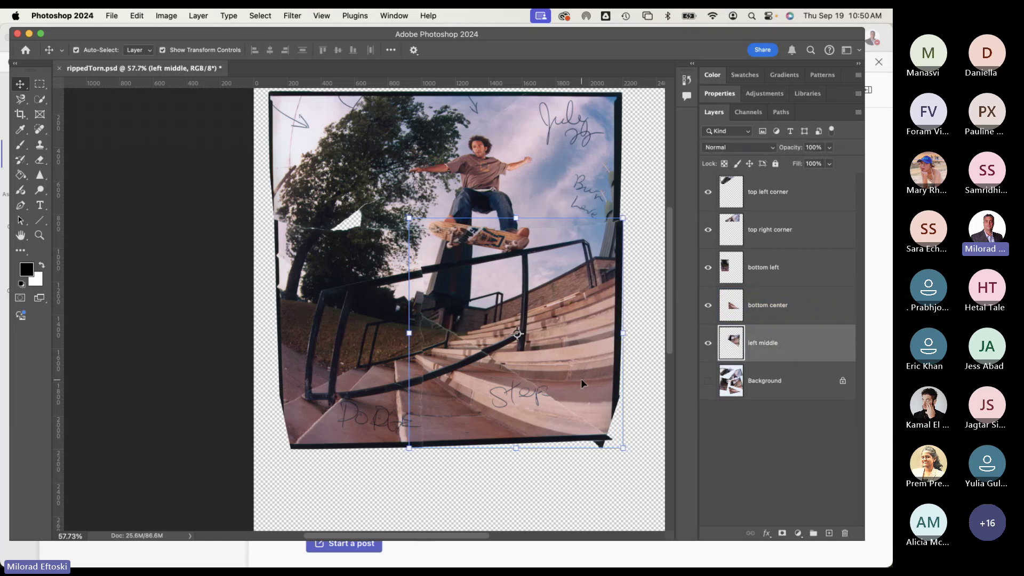
pyautogui.press('Down')
pyautogui.press('Down')
pyautogui.press('Down')
pyautogui.press('Down')
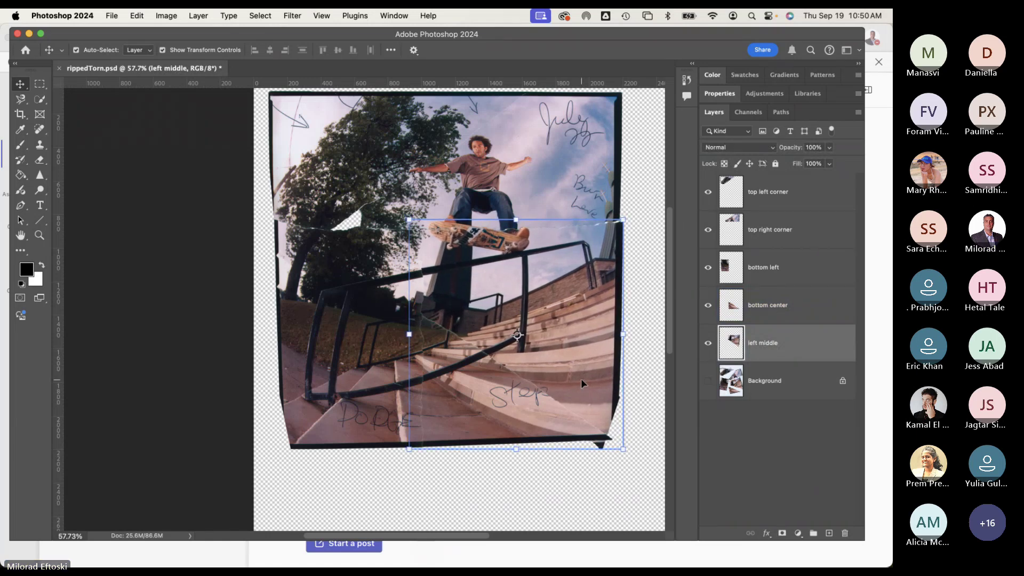
pyautogui.press('Right')
pyautogui.press('Up')
pyautogui.press('Up')
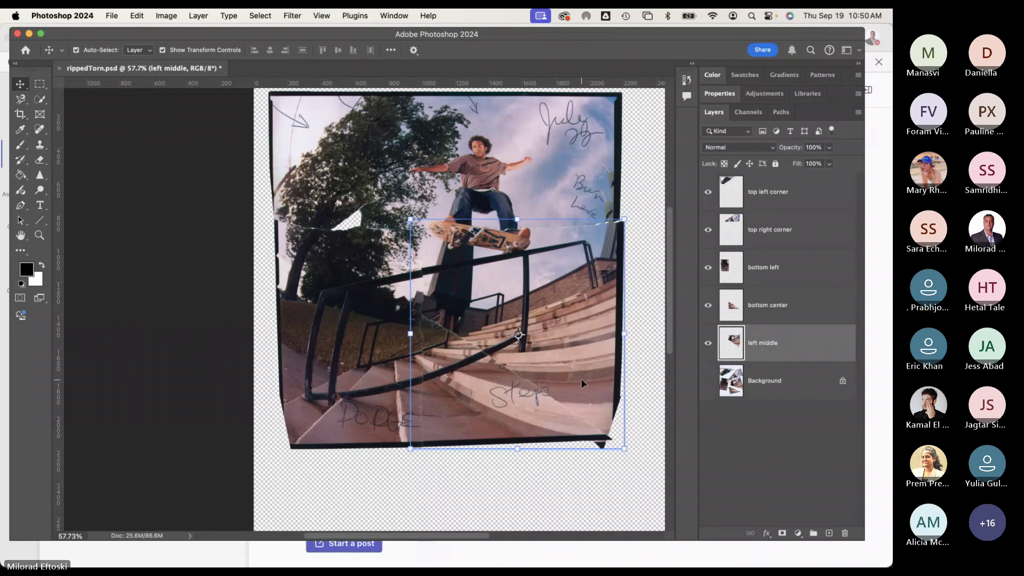
pyautogui.press('Right')
pyautogui.press('Right')
pyautogui.press('Right')
pyautogui.press('Right')
pyautogui.press('Right')
pyautogui.press('Right')
pyautogui.press('Right')
pyautogui.press('Right')
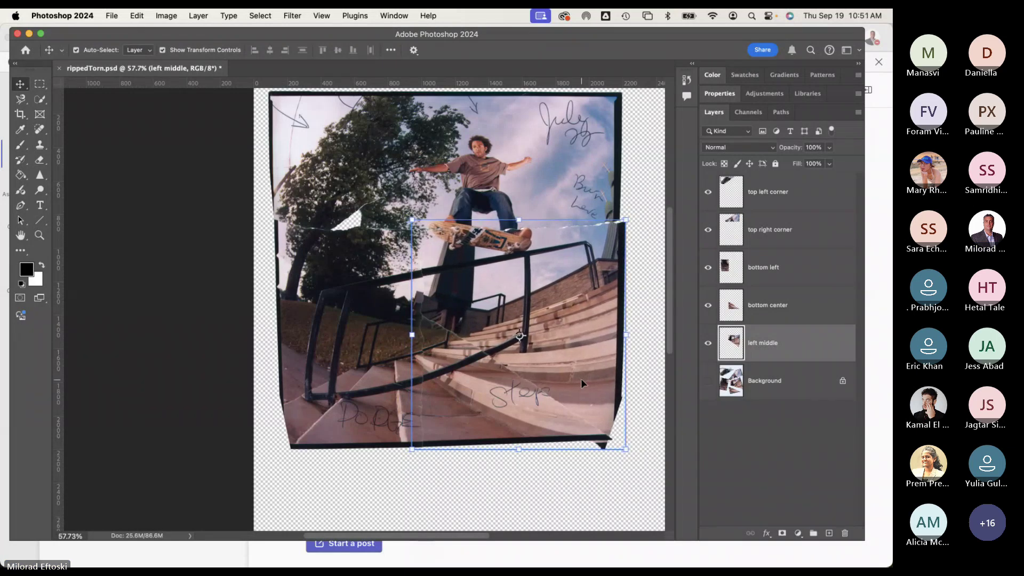
pyautogui.press('Up')
pyautogui.press('Up')
pyautogui.press('Up')
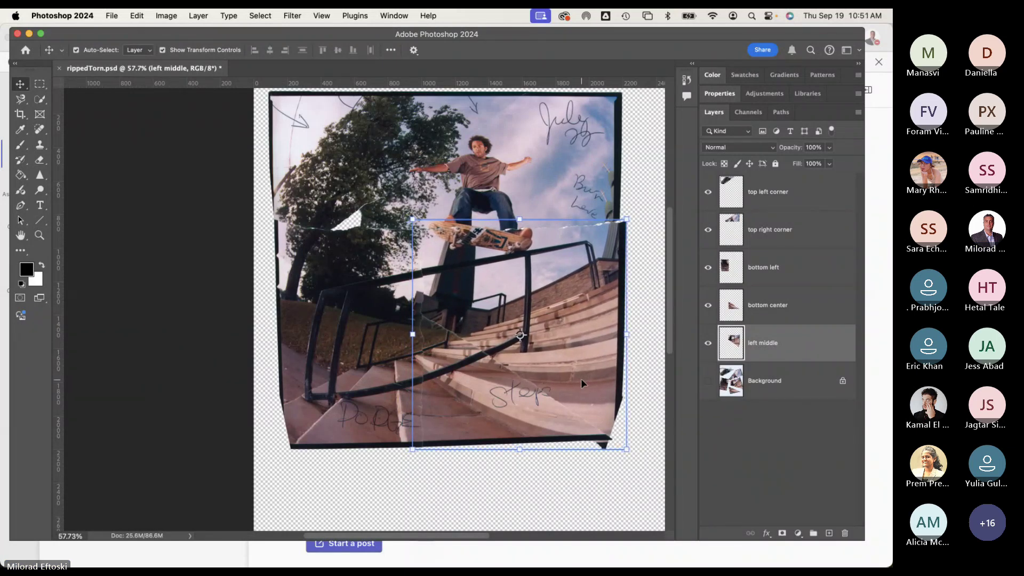
pyautogui.press('Left')
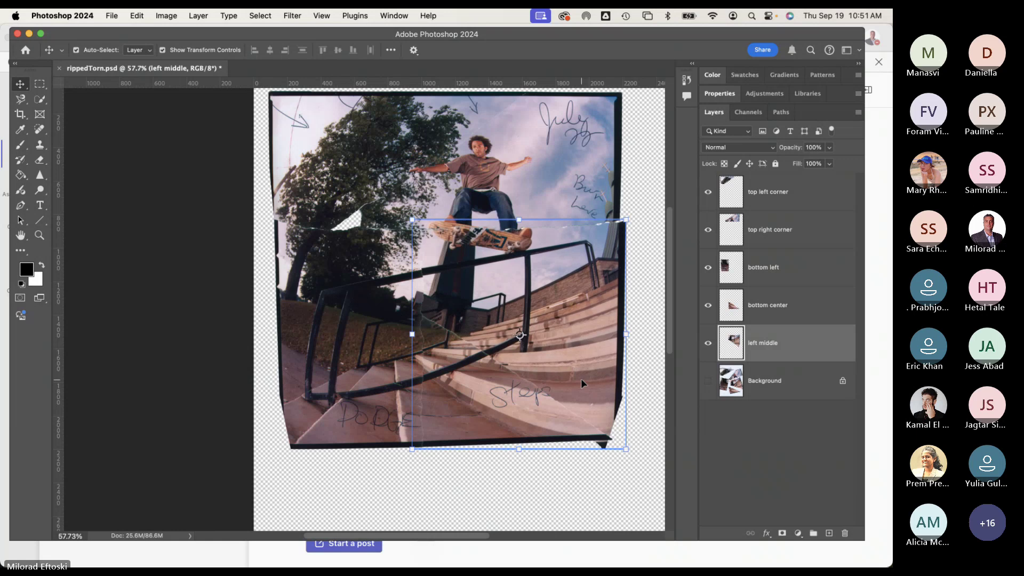
# Step: Nudge the top right corner piece three steps right and the top left corner piece one step right
pyautogui.scroll(10, 573, 230)
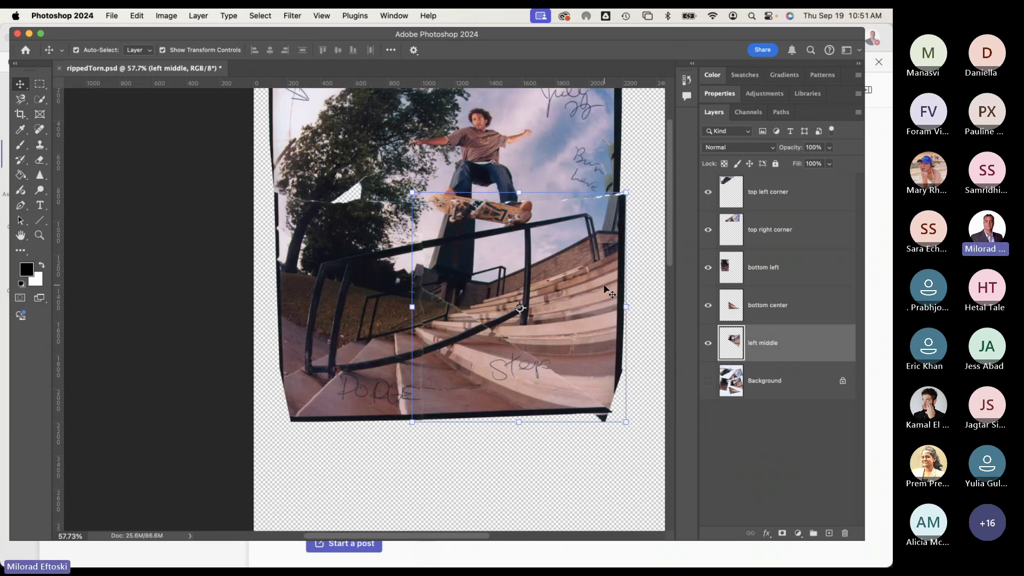
pyautogui.moveTo(562, 377); pyautogui.dragTo(476, 170)
pyautogui.scroll(-5, 523, 206)
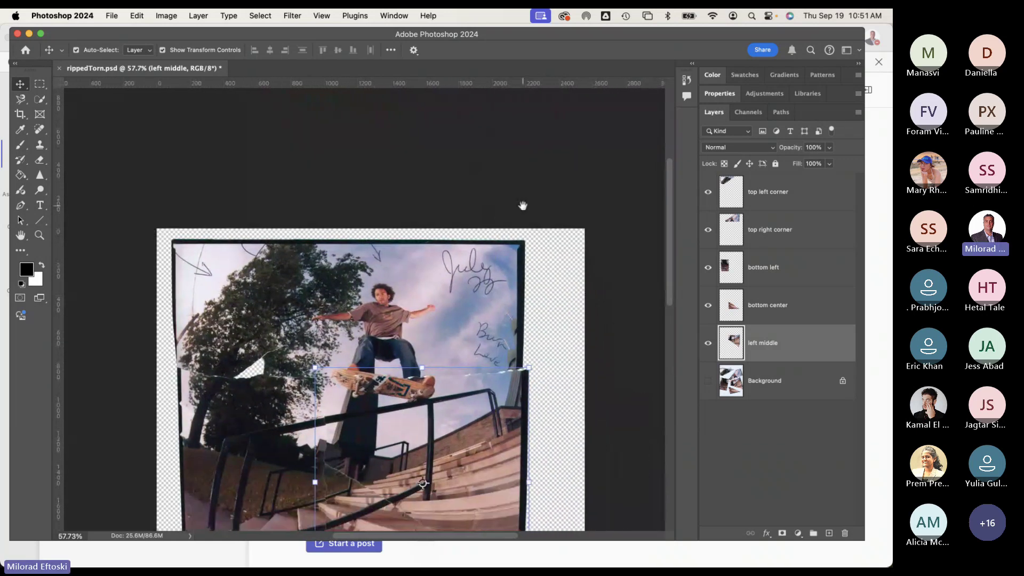
pyautogui.click(492, 264)
pyautogui.press('Right')
pyautogui.press('Right')
pyautogui.press('Right')
pyautogui.press('Right')
pyautogui.press('Right')
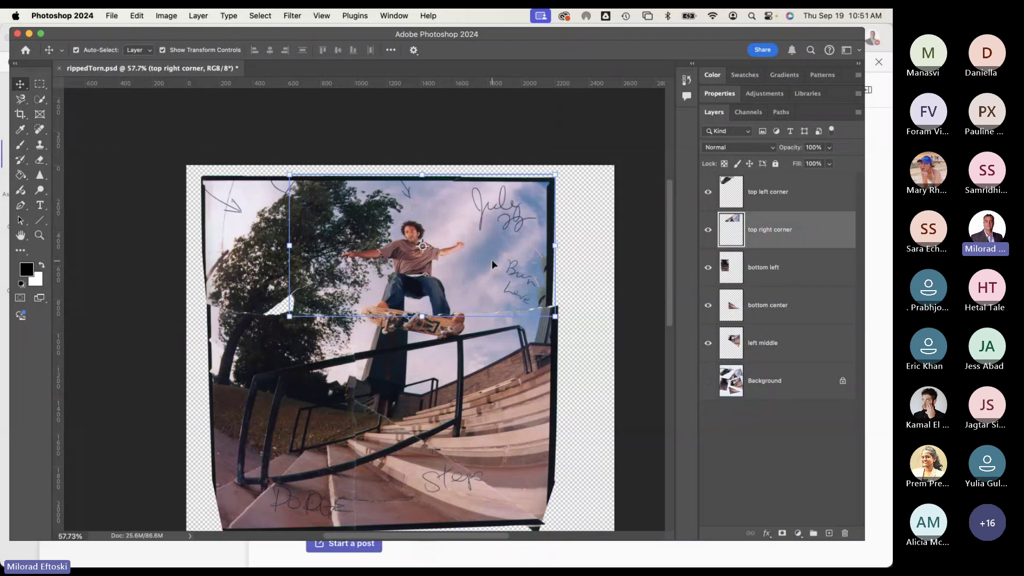
pyautogui.press('Right')
pyautogui.press('Right')
pyautogui.press('Right')
pyautogui.press('Right')
pyautogui.press('Right')
pyautogui.press('Right')
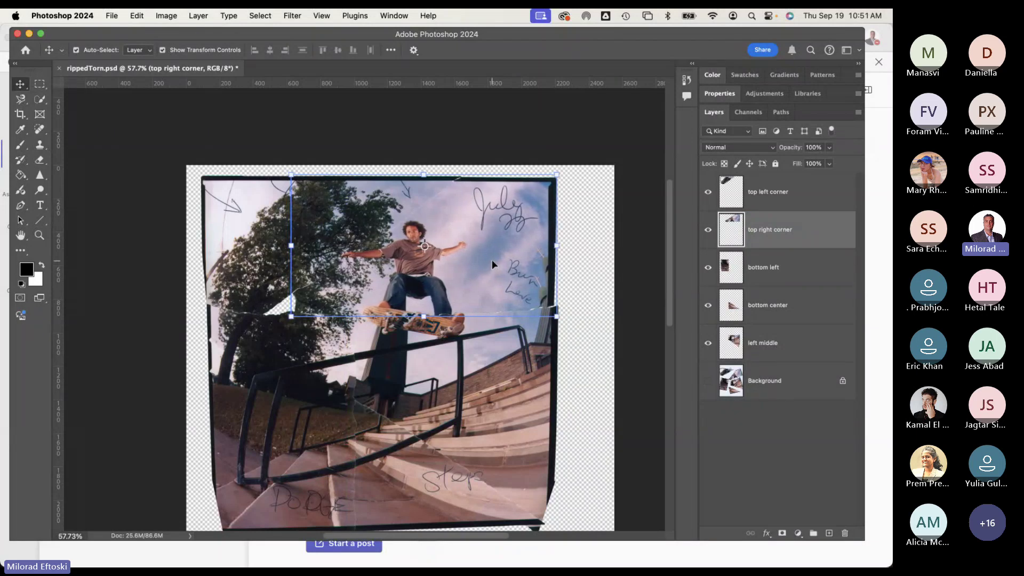
pyautogui.press('Right')
pyautogui.press('Right')
pyautogui.press('Right')
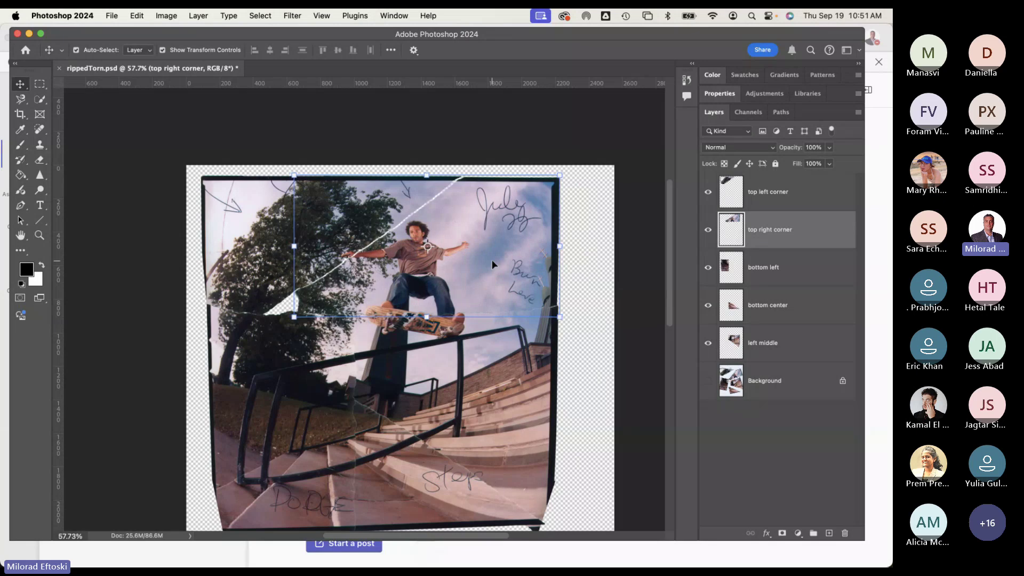
pyautogui.click(248, 241)
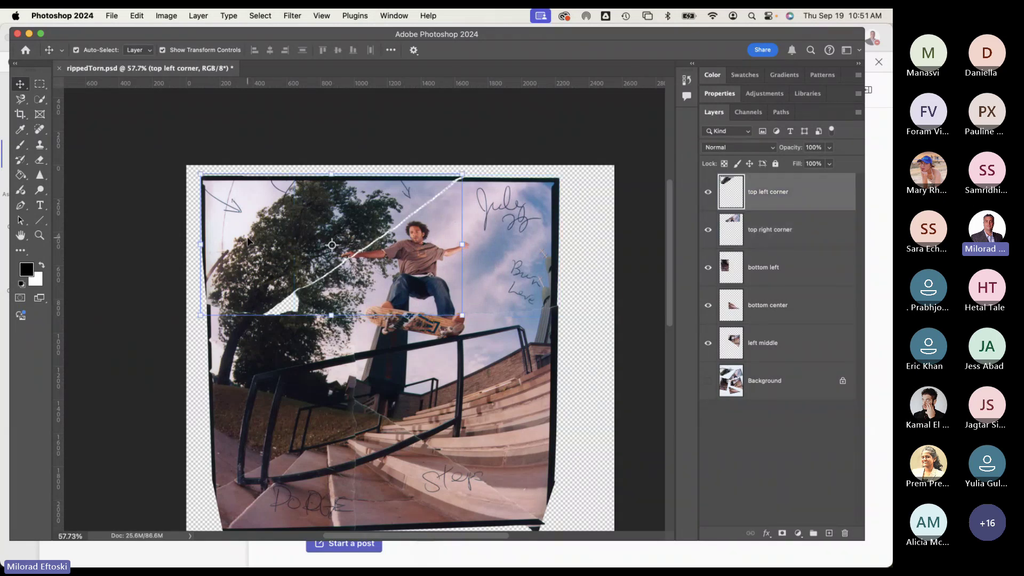
pyautogui.press('Right')
pyautogui.press('Right')
pyautogui.press('Right')
pyautogui.press('Right')
pyautogui.press('Right')
pyautogui.press('Right')
pyautogui.press('Right')
pyautogui.press('Right')
pyautogui.press('Right')
pyautogui.press('Right')
pyautogui.press('Right')
pyautogui.press('Right')
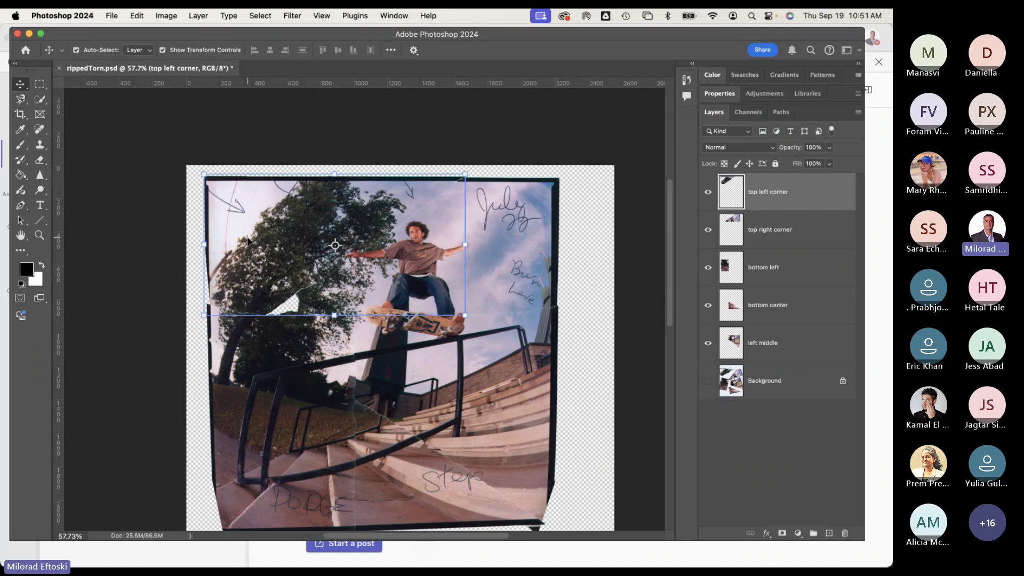
# Step: Deselect all layers and zoom out to 33.3% to view the whole canvas
pyautogui.click(604, 367)
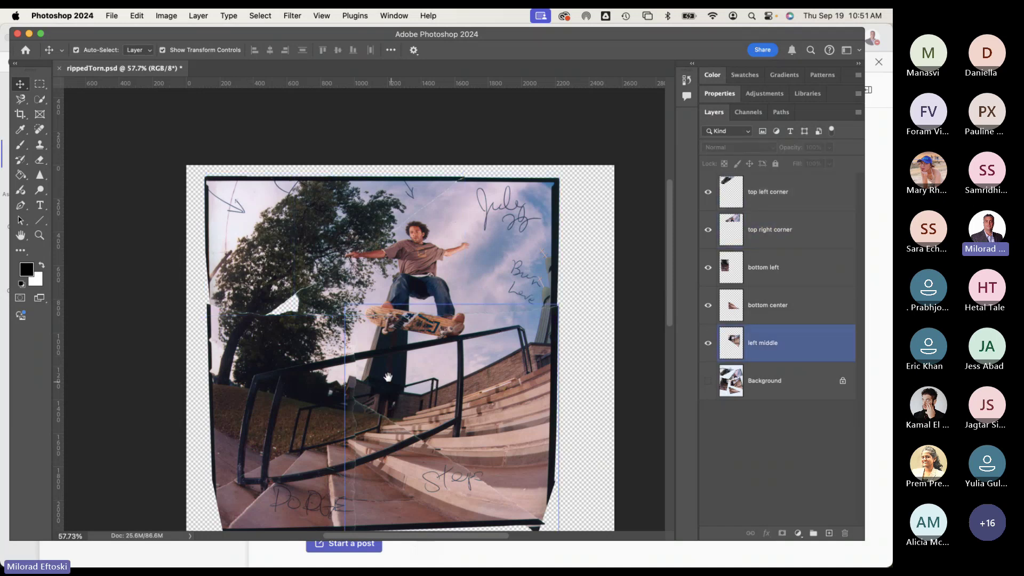
pyautogui.scroll(-3, 275, 272)
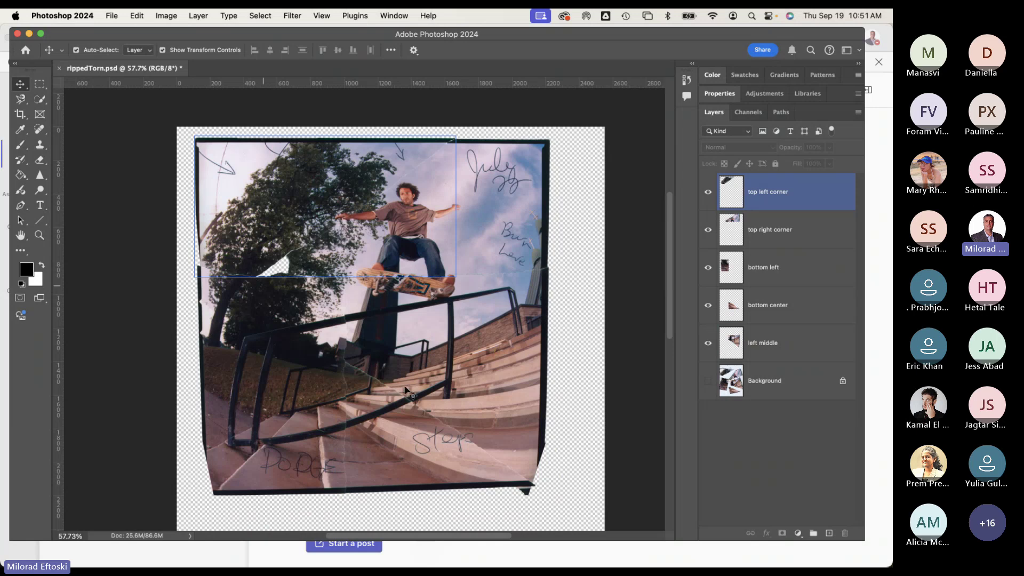
pyautogui.press('super+minus')
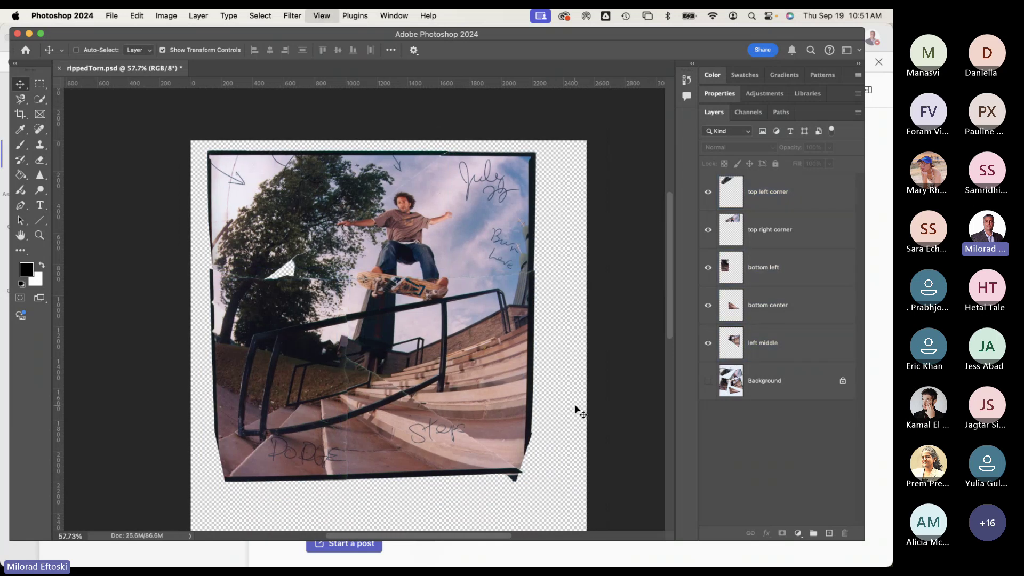
pyautogui.press('super+minus')
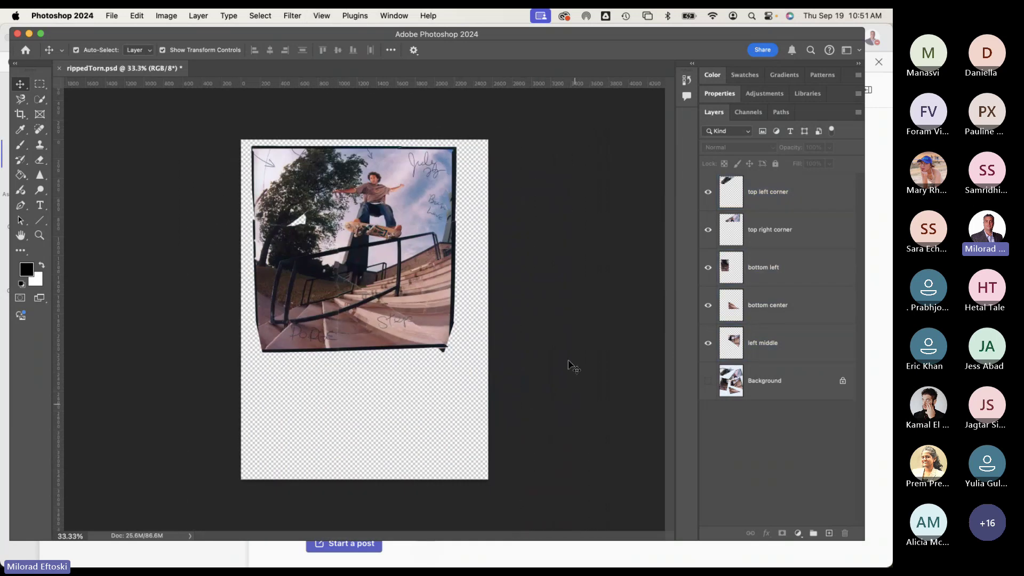
pyautogui.click(447, 275)
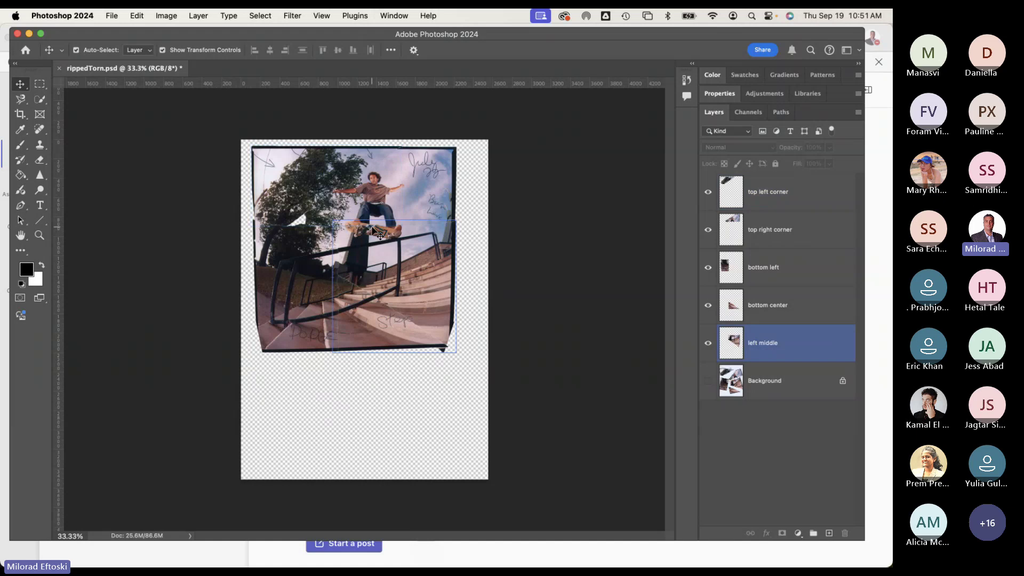
pyautogui.click(214, 319)
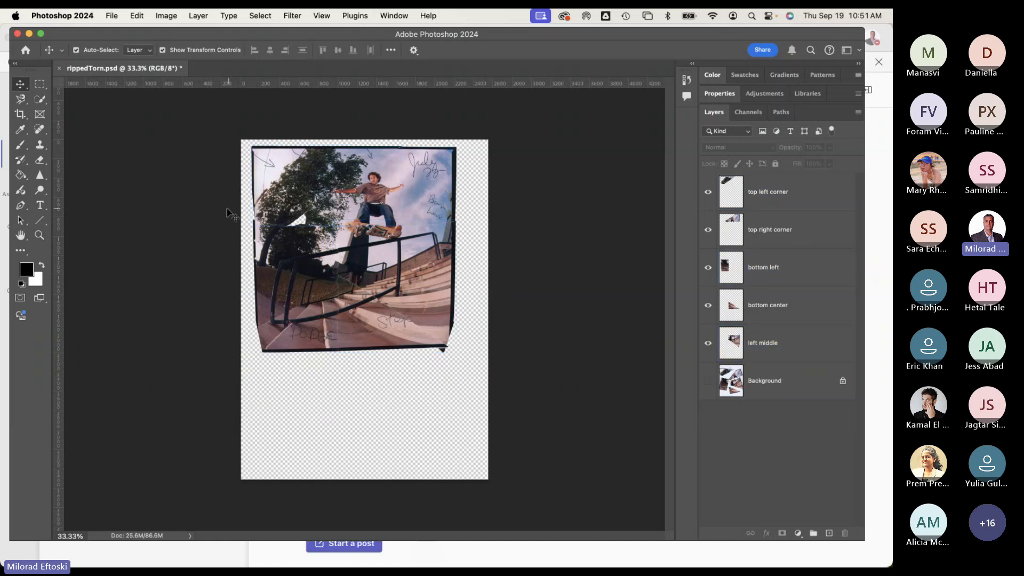
# Step: Crop the canvas down to the reassembled photo's edges with the Crop tool
pyautogui.click(20, 114)
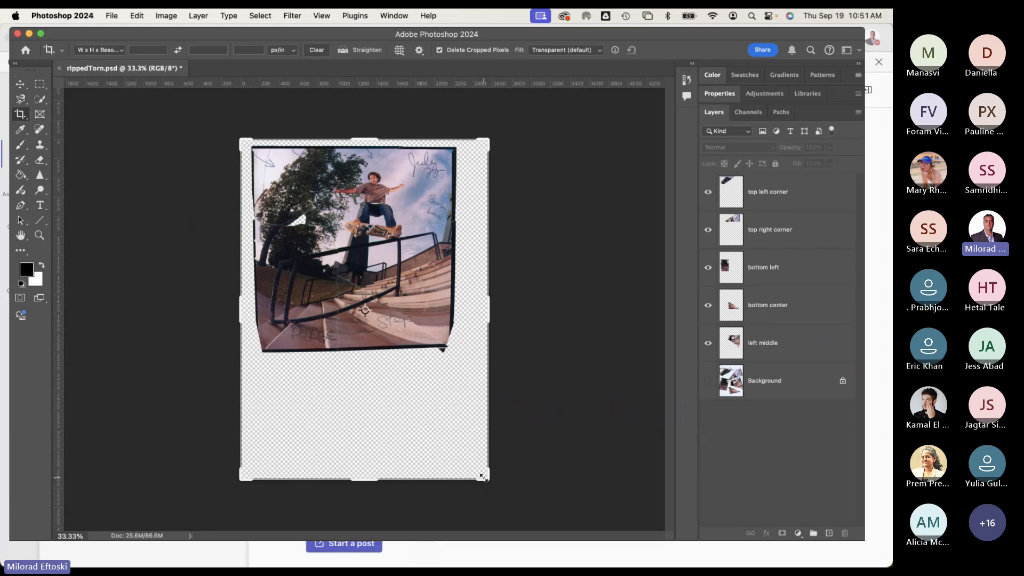
pyautogui.moveTo(483, 474); pyautogui.dragTo(473, 419)
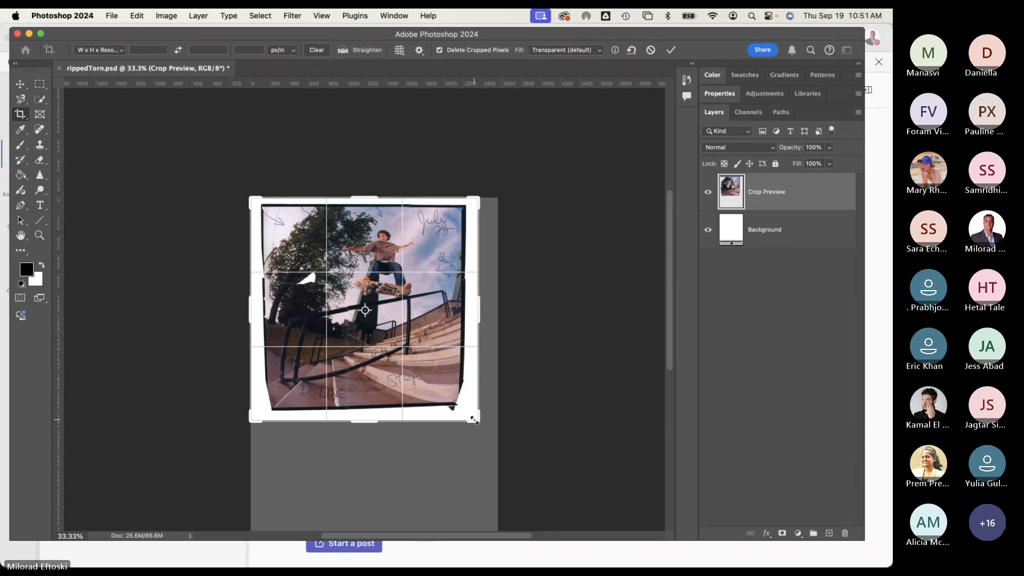
pyautogui.press('Return')
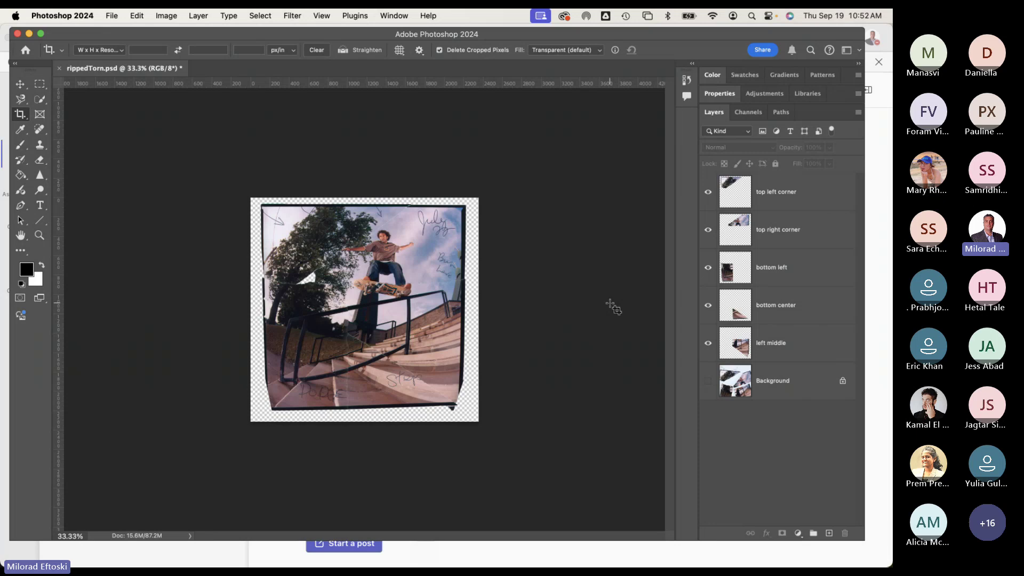
# Step: Save the document as rippedTorn_reconstructed.psd on the Desktop
pyautogui.click(110, 16)
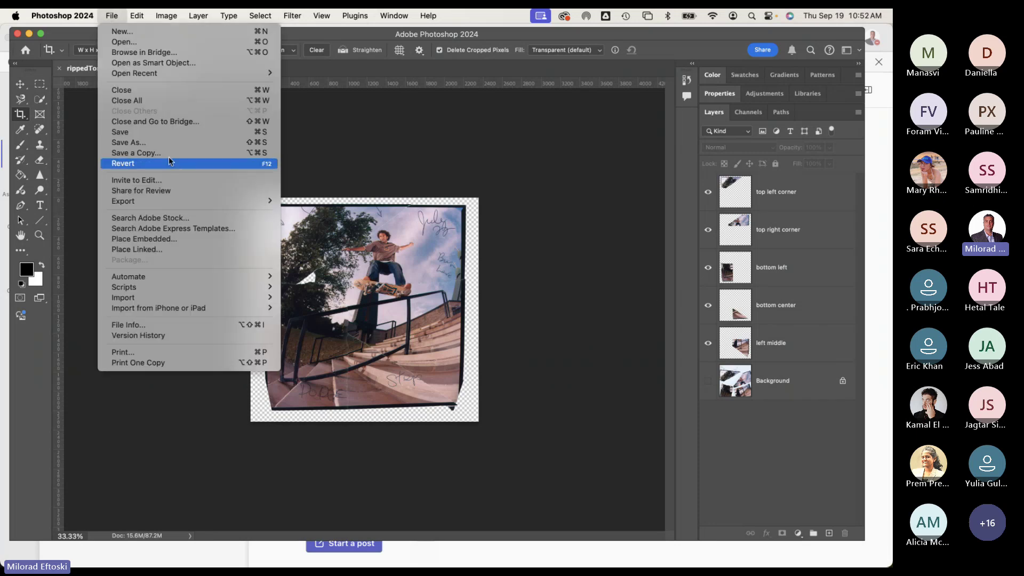
pyautogui.click(157, 144)
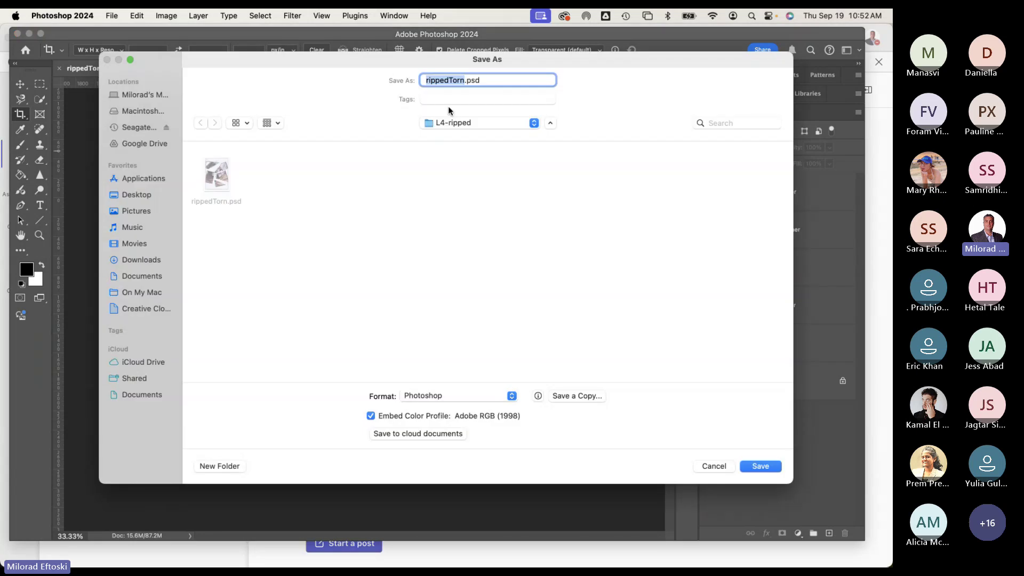
pyautogui.click(464, 81)
pyautogui.write('_recon')
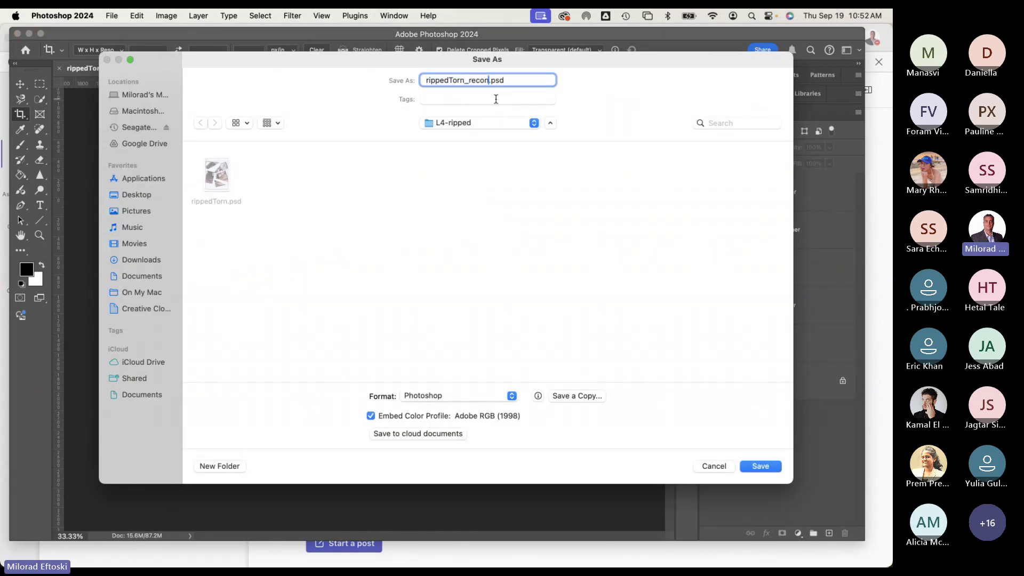
pyautogui.write('st')
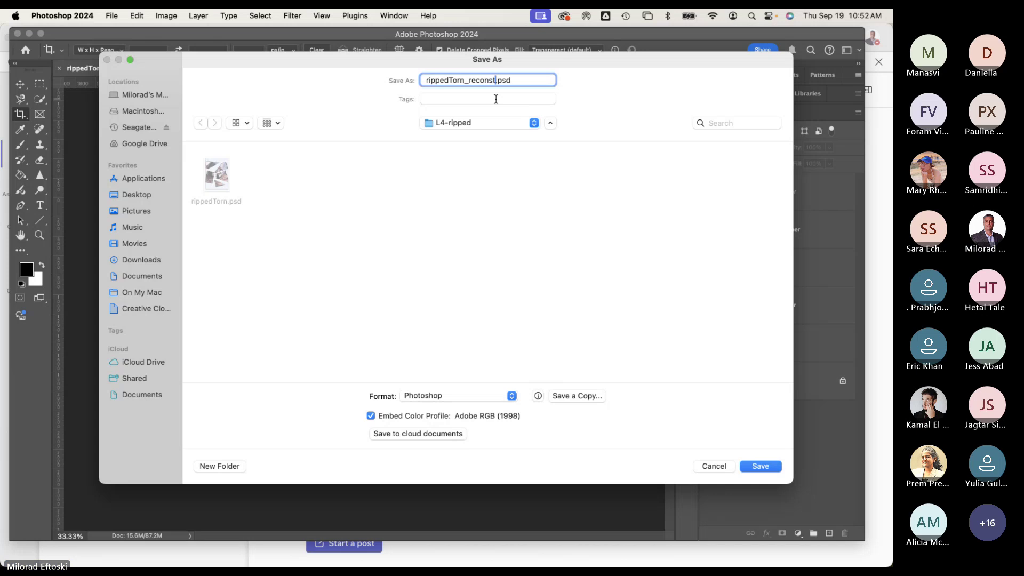
pyautogui.write('ructed')
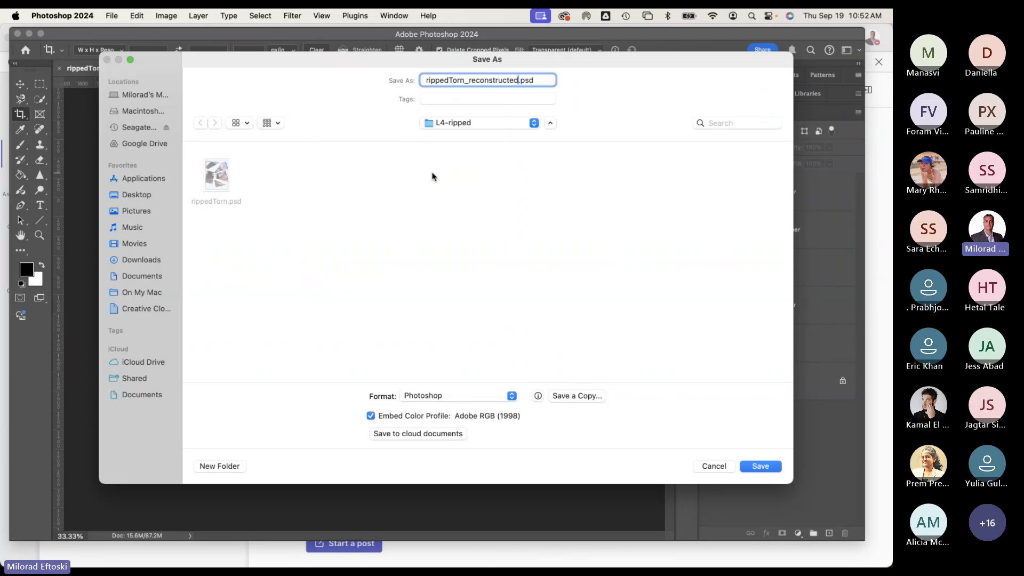
pyautogui.press('super+shift+d')
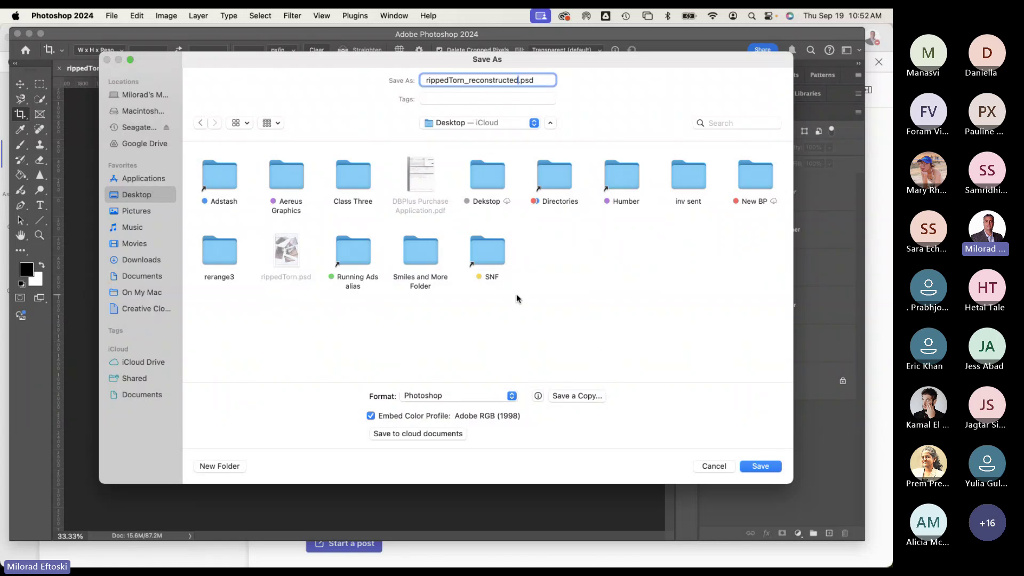
pyautogui.click(756, 467)
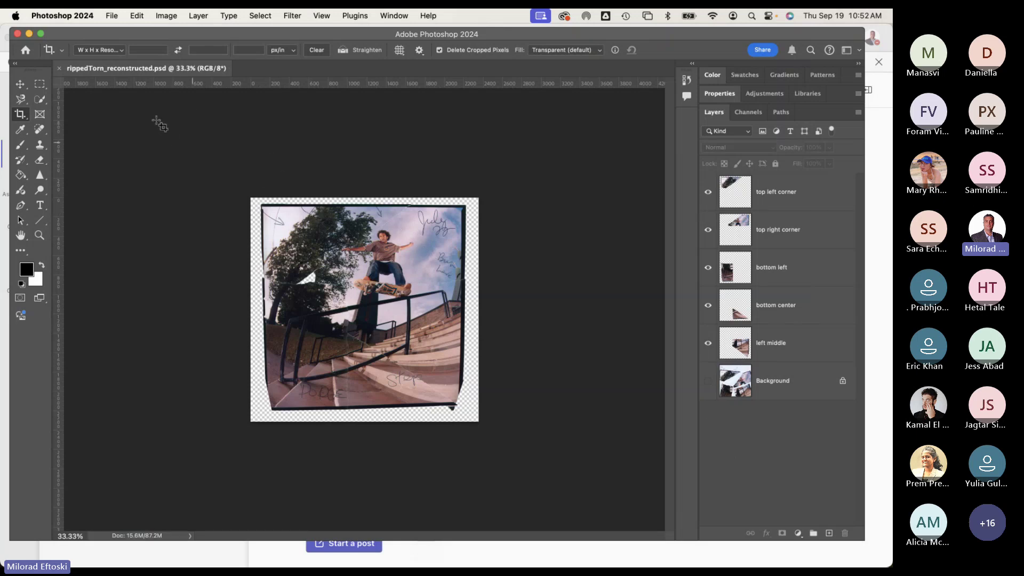
# Step: Close the saved document and hide Photoshop
pyautogui.moveTo(68, 33); pyautogui.dragTo(69, 31)
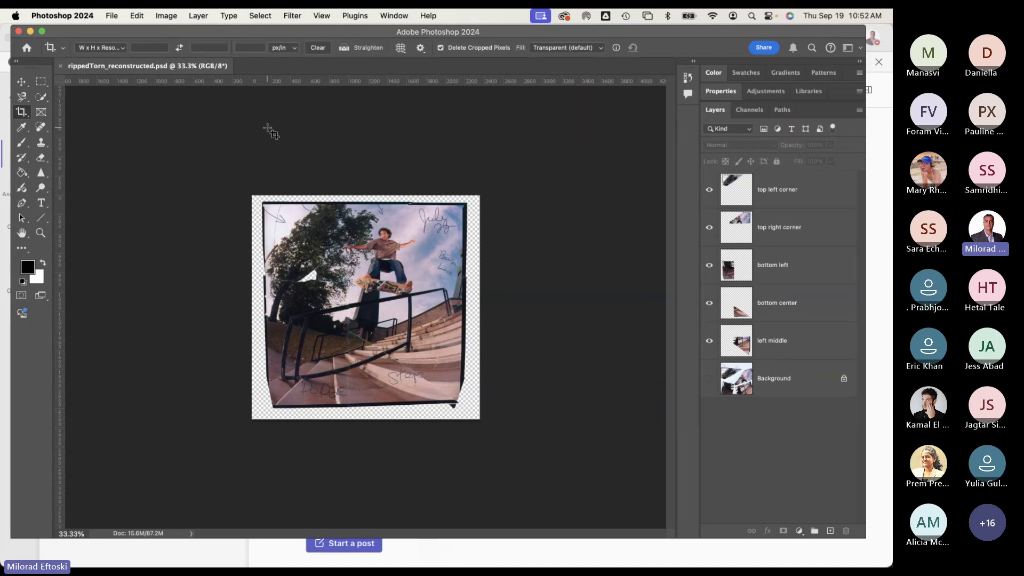
pyautogui.click(60, 70)
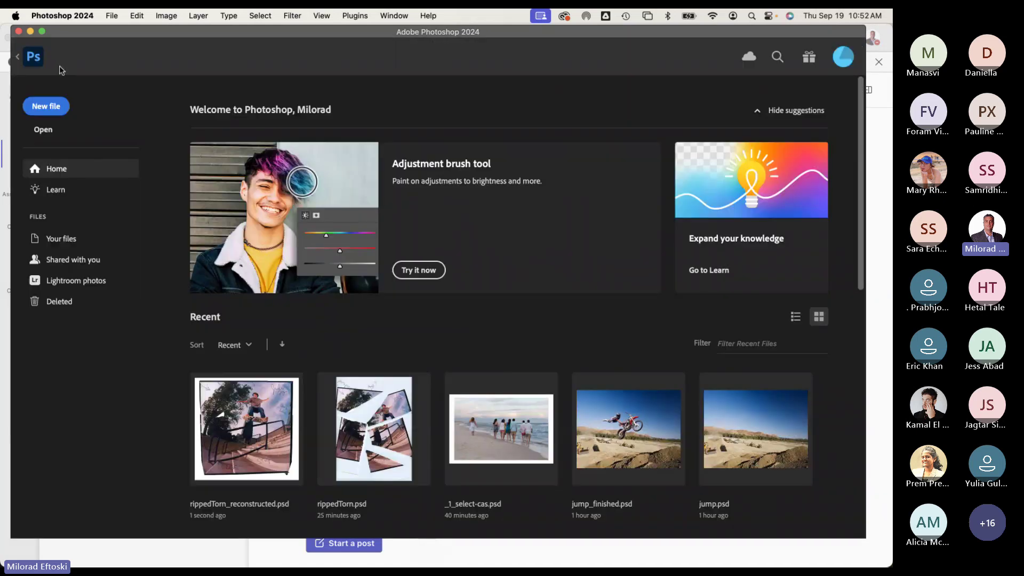
pyautogui.click(30, 31)
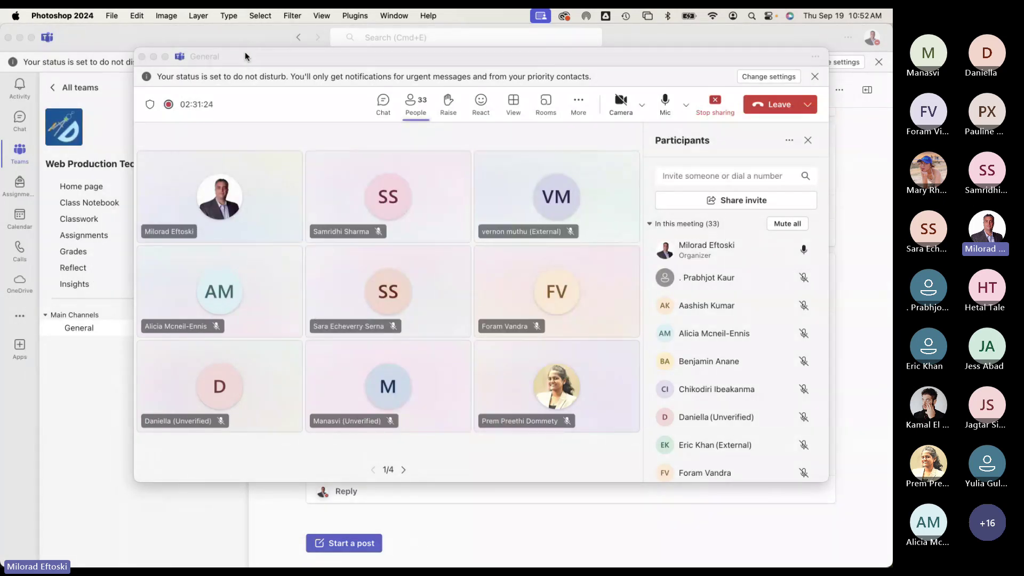
# Step: Minimize the meeting and Teams to show the desktop, then bring back the General meeting window
pyautogui.moveTo(245, 52); pyautogui.dragTo(225, 59)
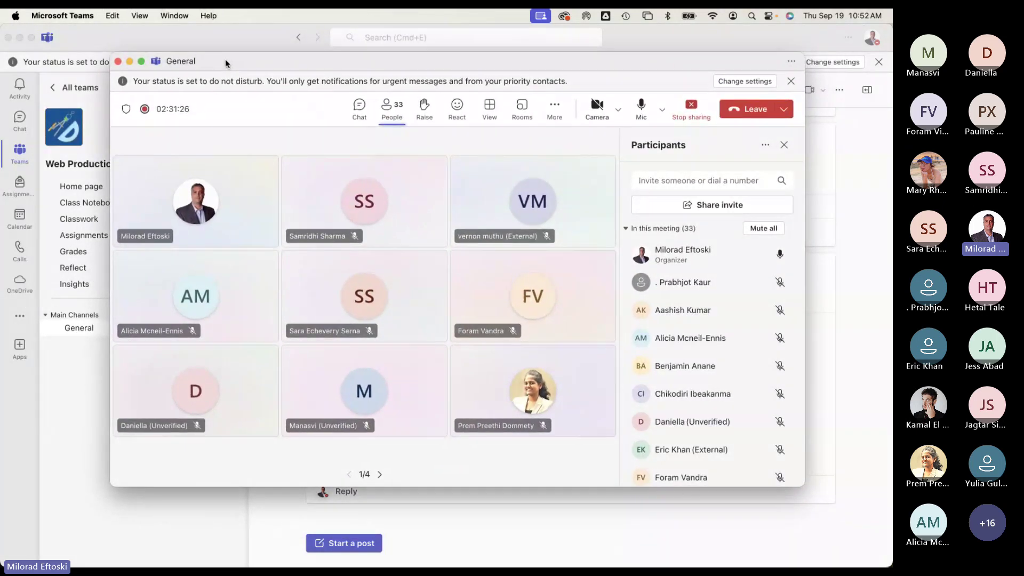
pyautogui.click(130, 61)
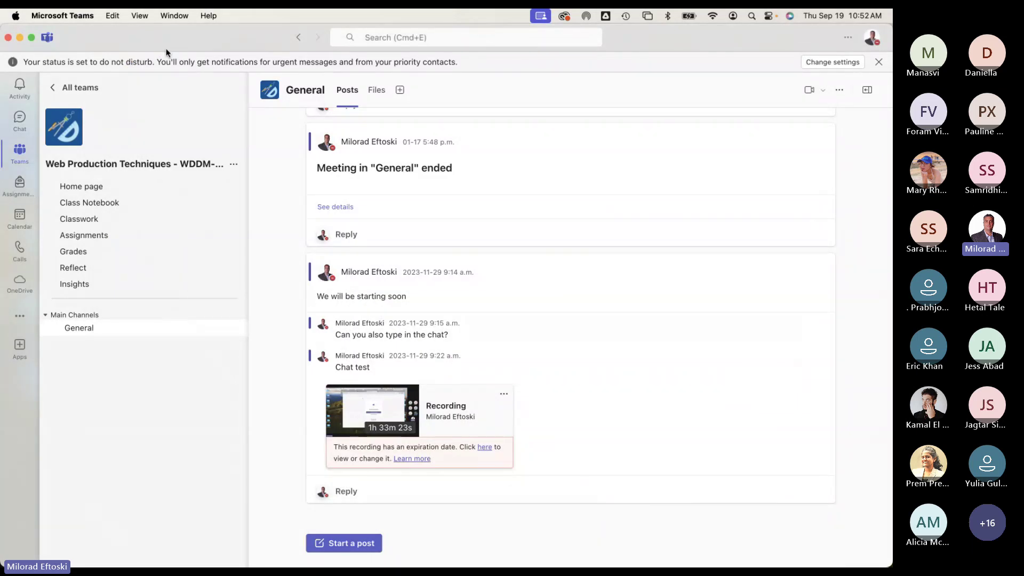
pyautogui.click(20, 38)
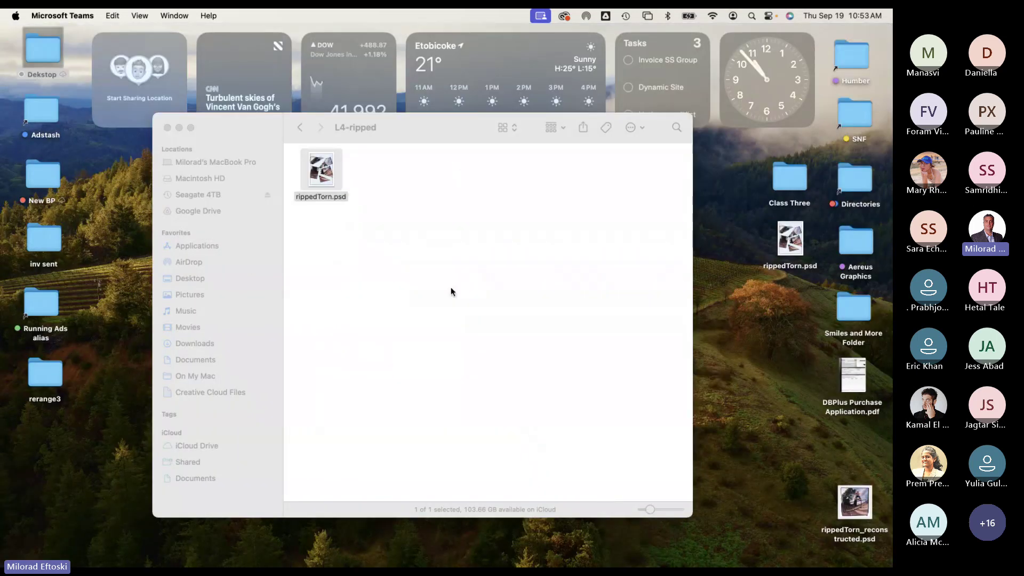
pyautogui.press('F11')
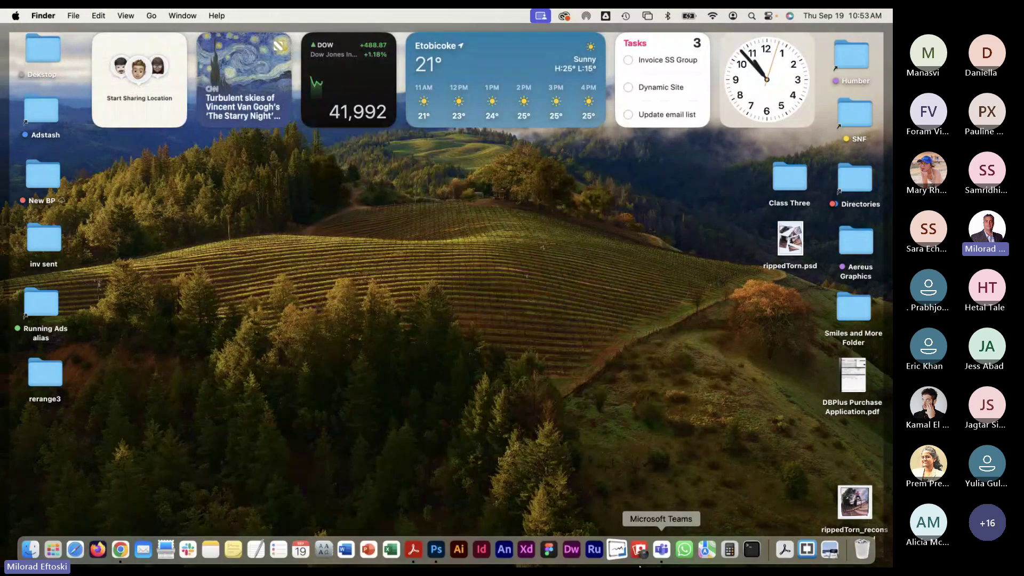
pyautogui.click(661, 549)
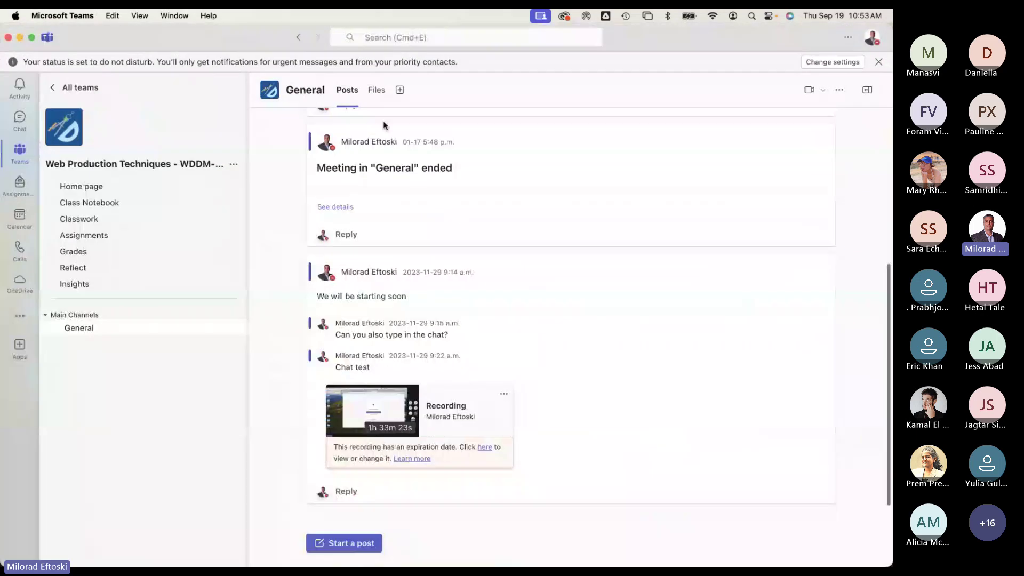
pyautogui.click(176, 15)
pyautogui.click(200, 175)
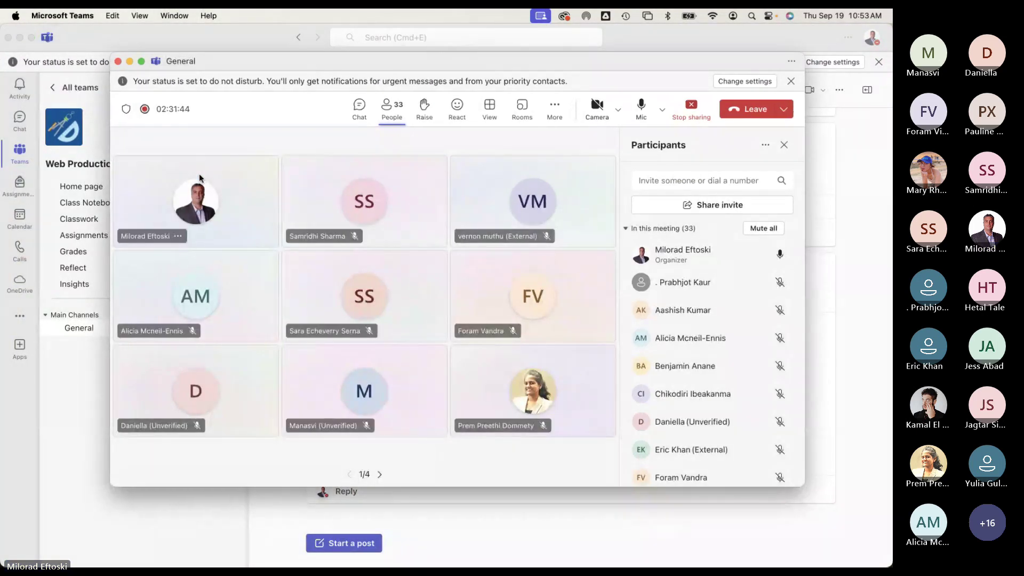
pyautogui.moveTo(365, 70); pyautogui.dragTo(357, 75)
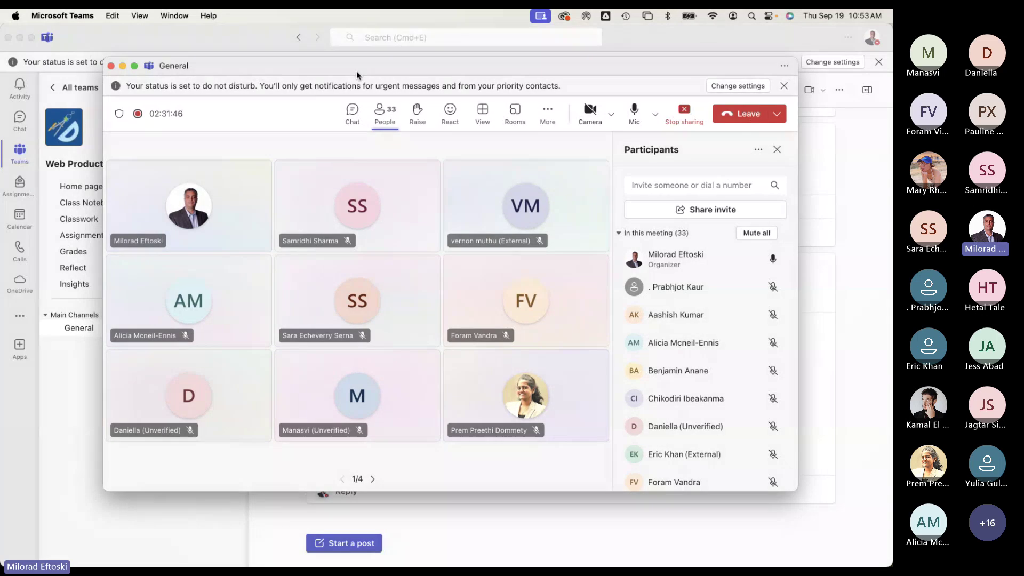
pyautogui.scroll(-10, 637, 314)
pyautogui.scroll(10, 637, 320)
# Step: Hide Teams once more, check the backup status menu, and reopen the General meeting window
pyautogui.click(122, 65)
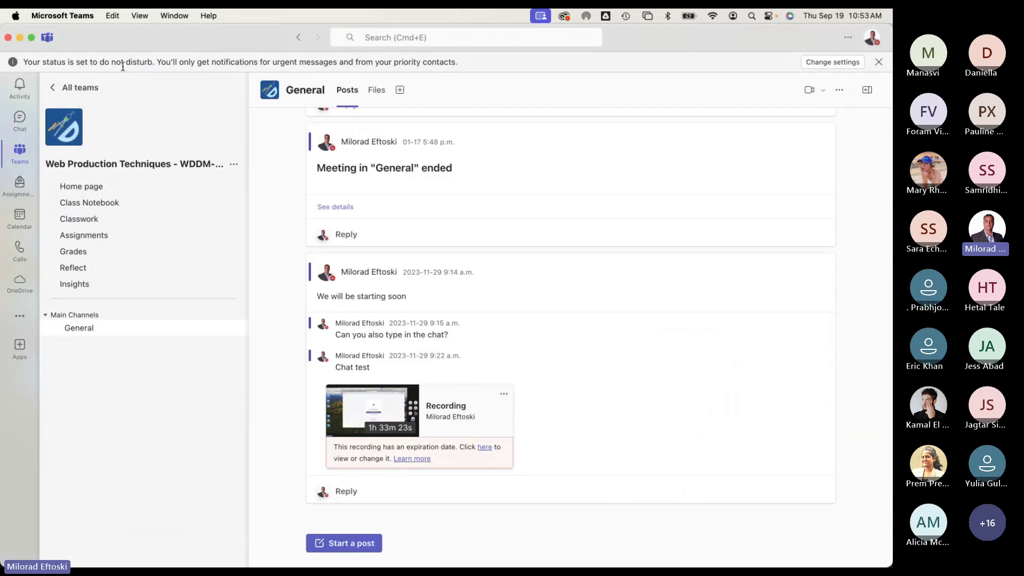
pyautogui.click(19, 38)
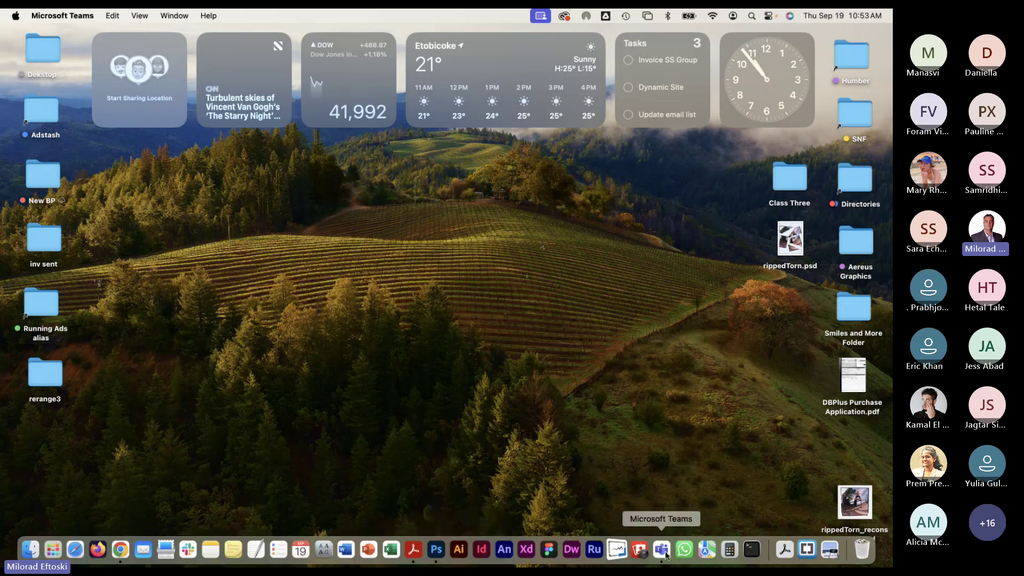
pyautogui.click(665, 554)
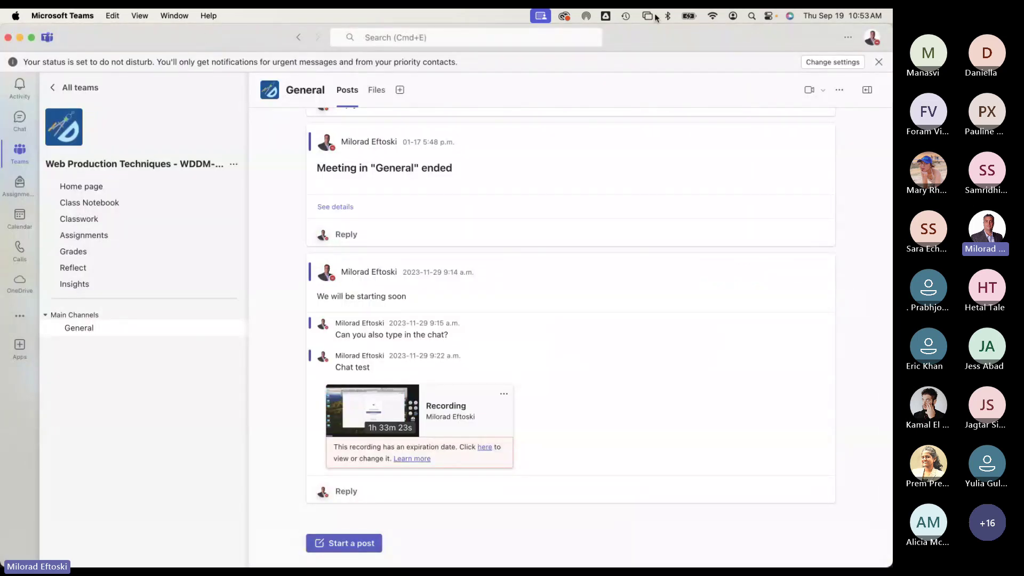
pyautogui.click(626, 15)
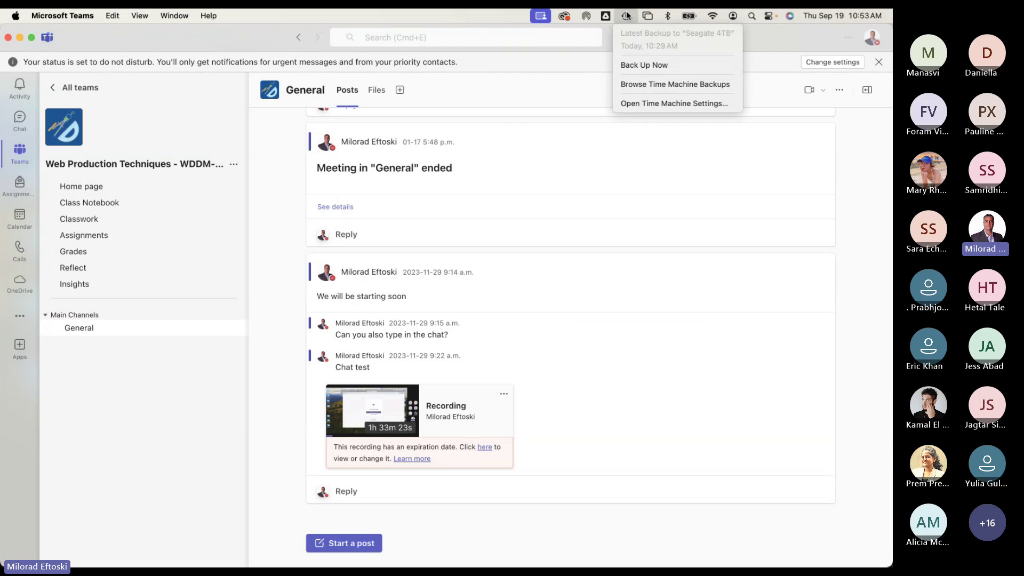
pyautogui.click(626, 16)
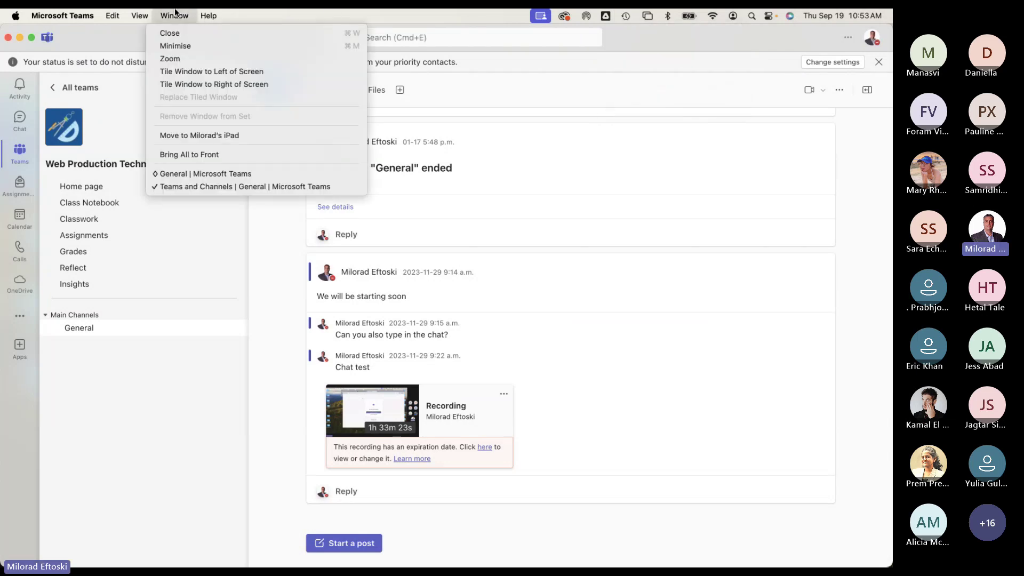
pyautogui.click(175, 15)
pyautogui.click(198, 174)
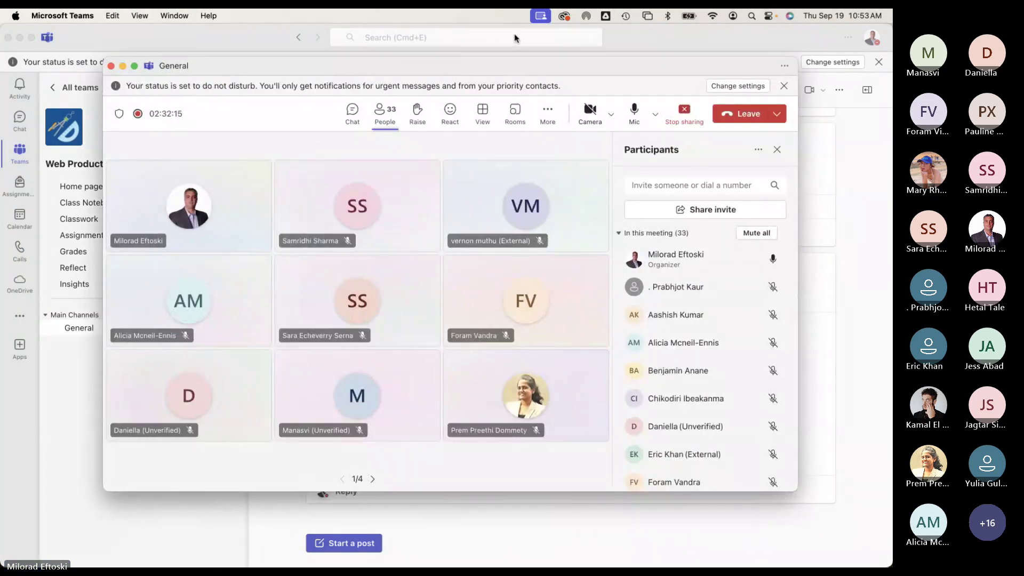
# Step: Stop sharing the screen from the meeting toolbar
pyautogui.click(682, 110)
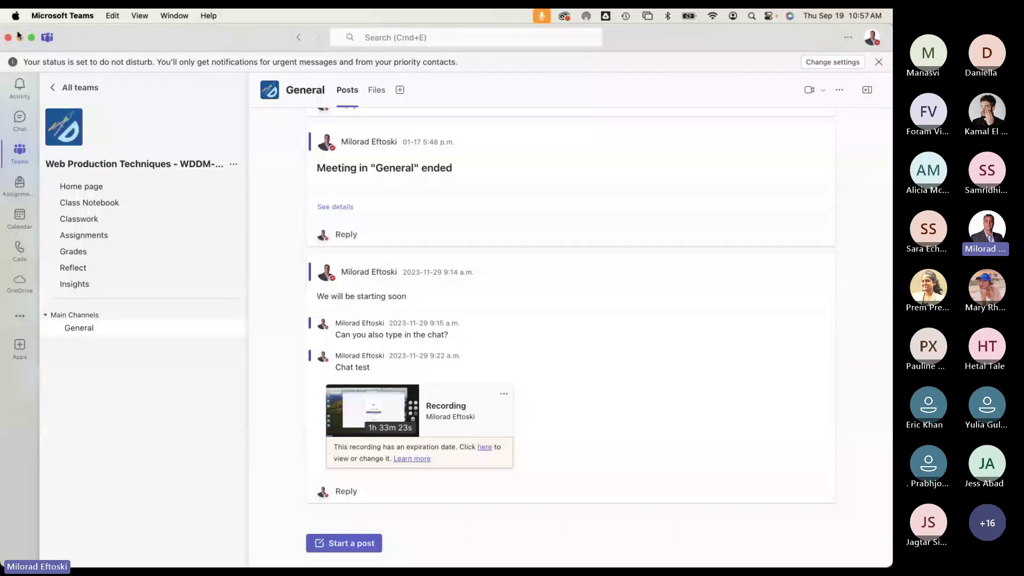
# Step: Minimize Teams, center the Desktop copy-progress window, and bring Chrome to the front
pyautogui.click(19, 37)
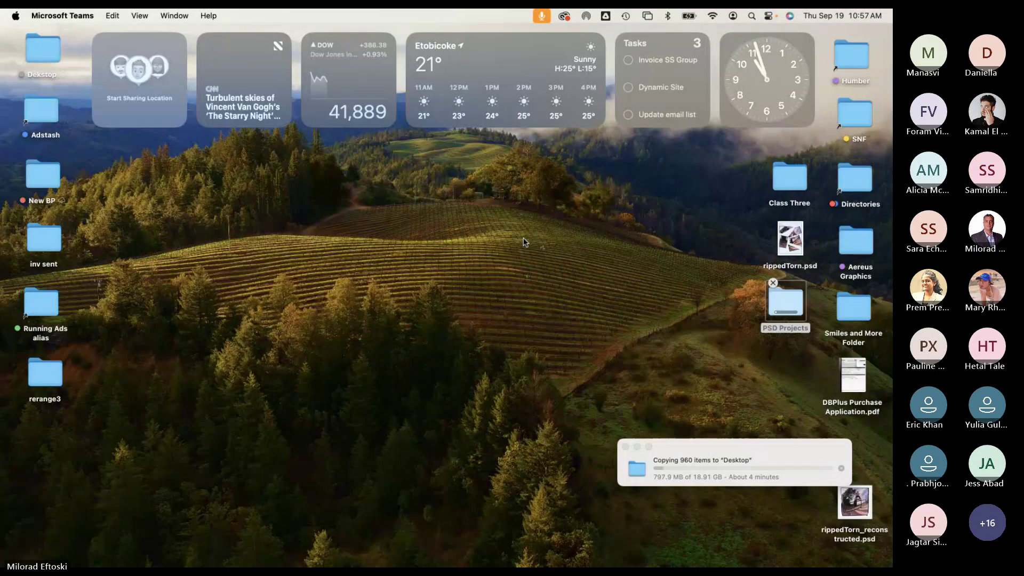
pyautogui.moveTo(675, 447); pyautogui.dragTo(547, 197)
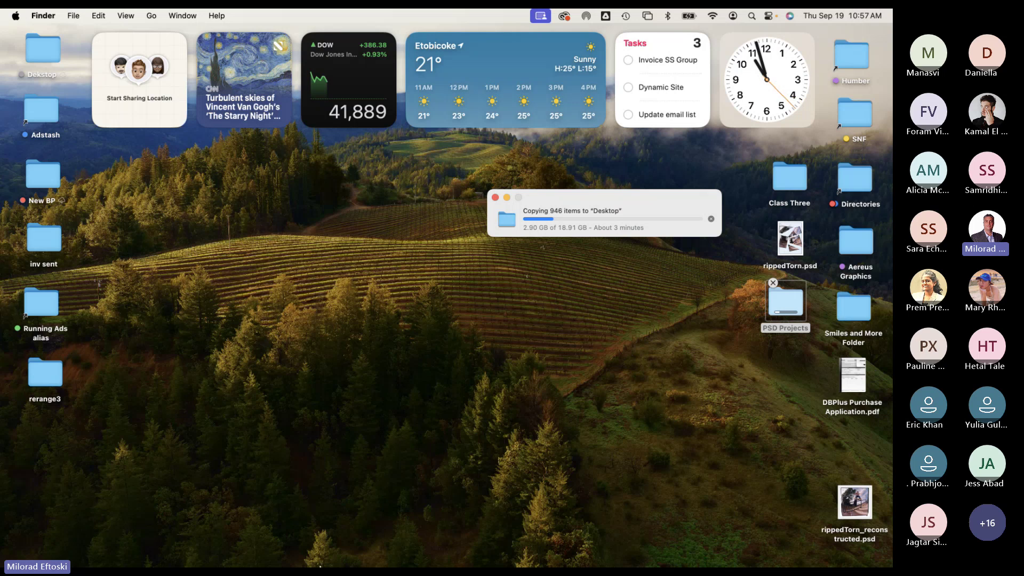
pyautogui.click(121, 550)
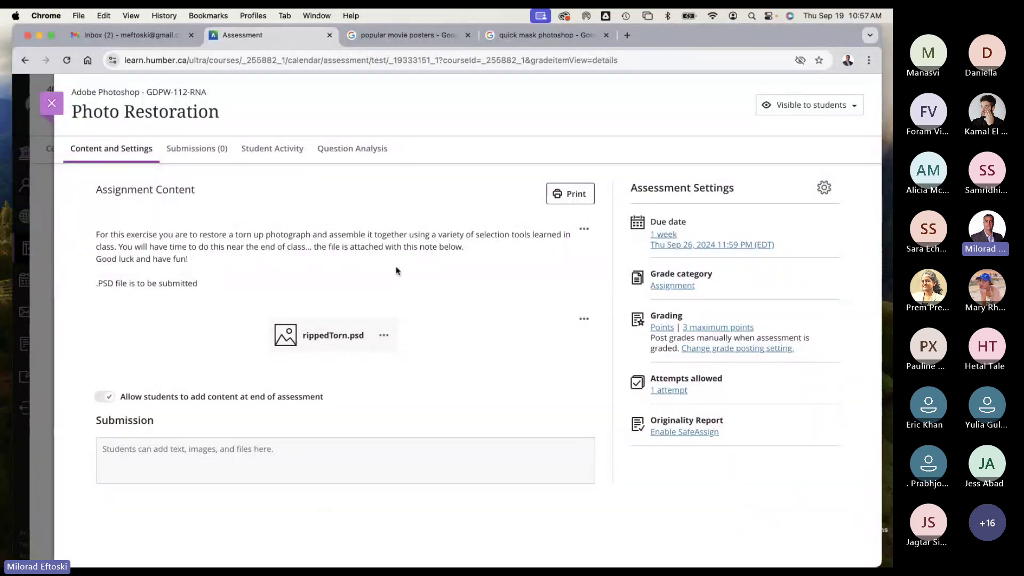
# Step: Read the '.PSD file is to be submitted' note, close the assignment, and minimize Chrome
pyautogui.tripleClick(143, 287)
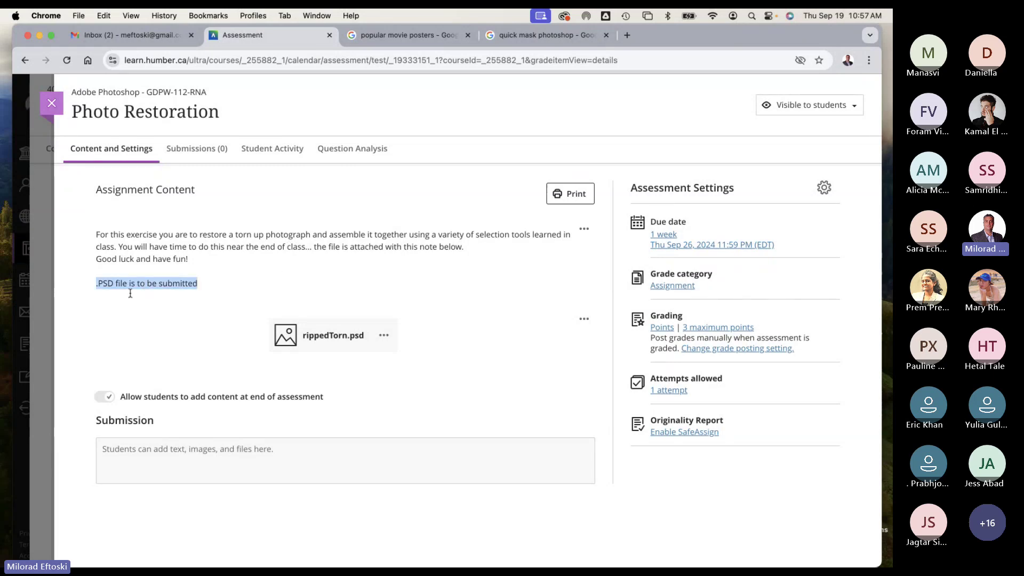
pyautogui.click(168, 285)
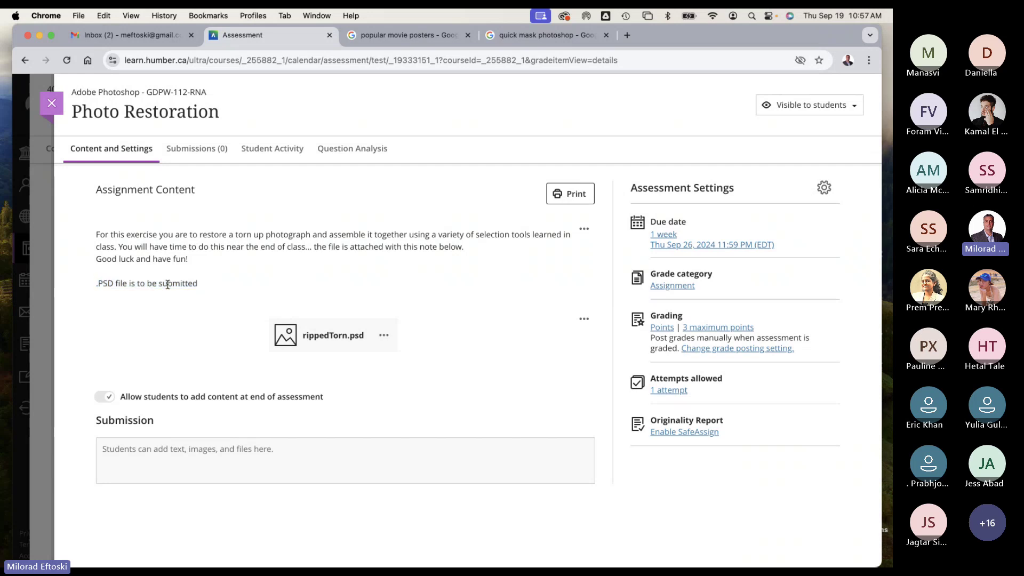
pyautogui.click(52, 103)
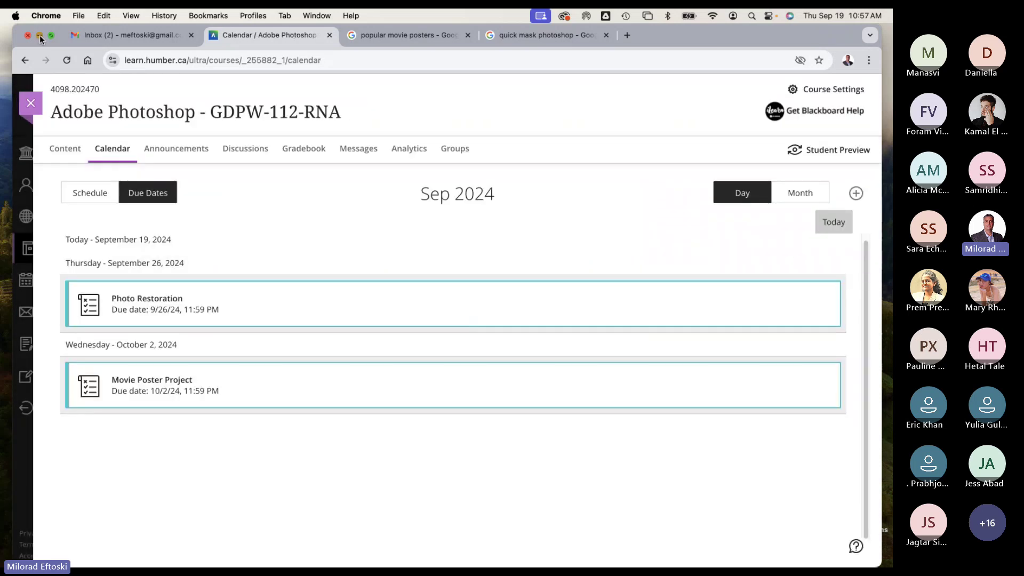
pyautogui.click(40, 36)
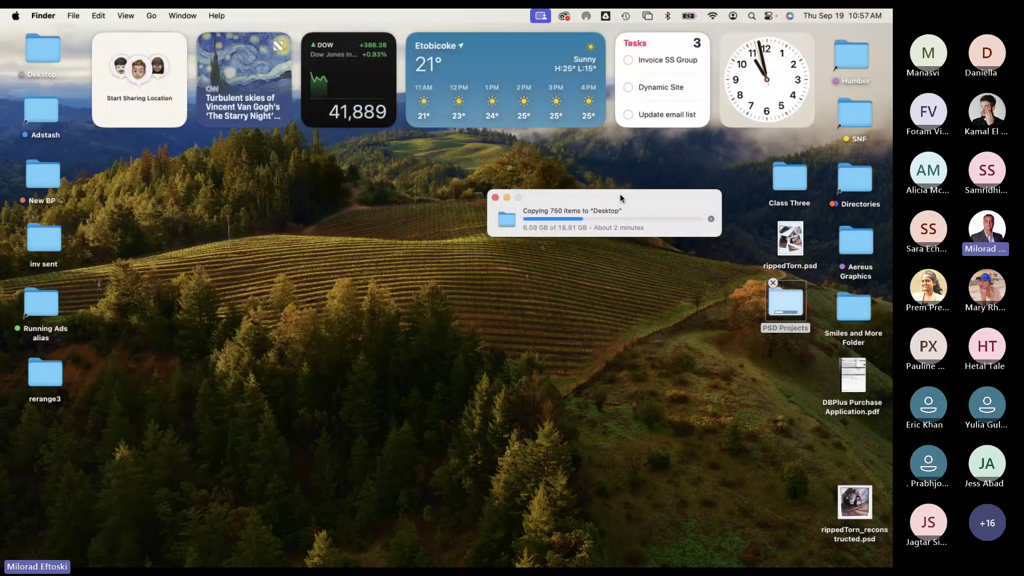
pyautogui.moveTo(620, 195); pyautogui.dragTo(627, 190)
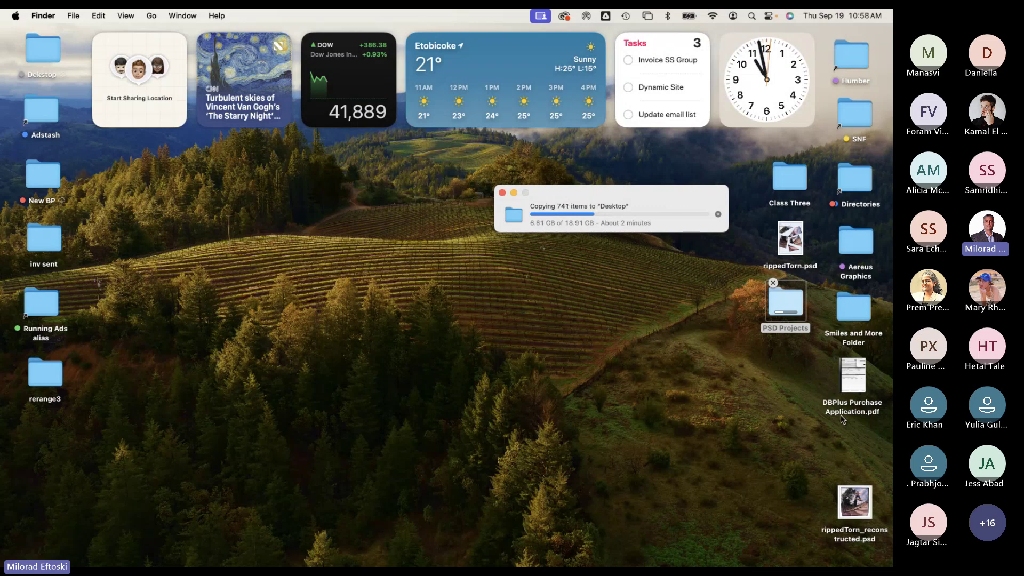
# Step: Quick Look the desktop copy of rippedTorn.psd
pyautogui.click(784, 241)
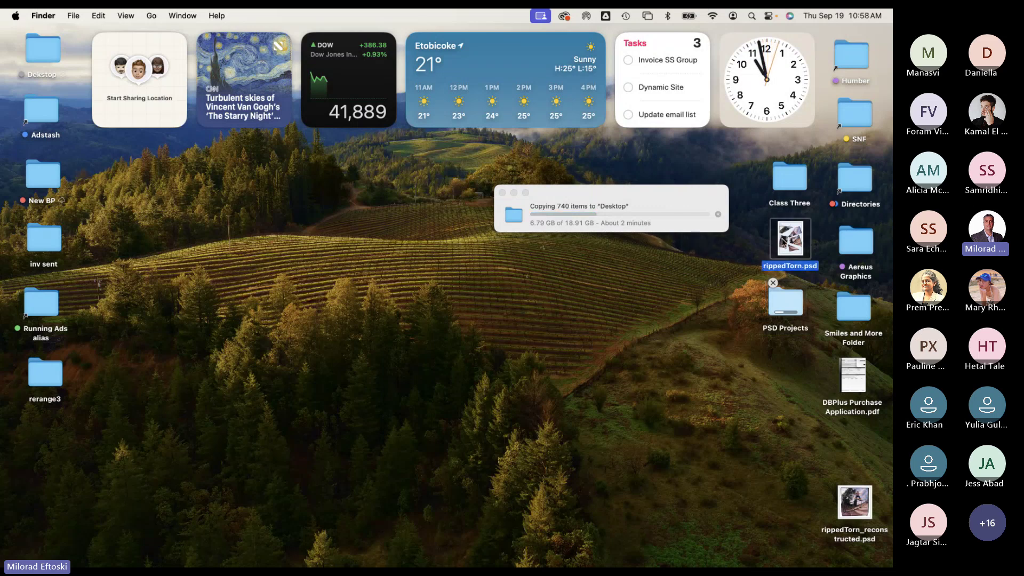
pyautogui.press('space')
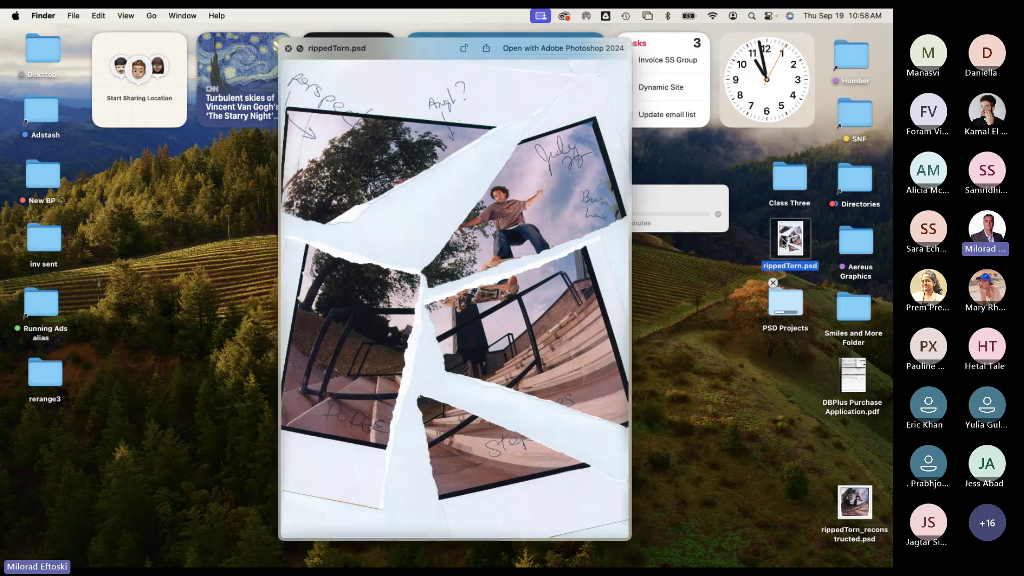
pyautogui.press('space')
# Step: Preview rippedTorn.psd inside Class Three > L4-ripped, then close that folder window
pyautogui.click(777, 185)
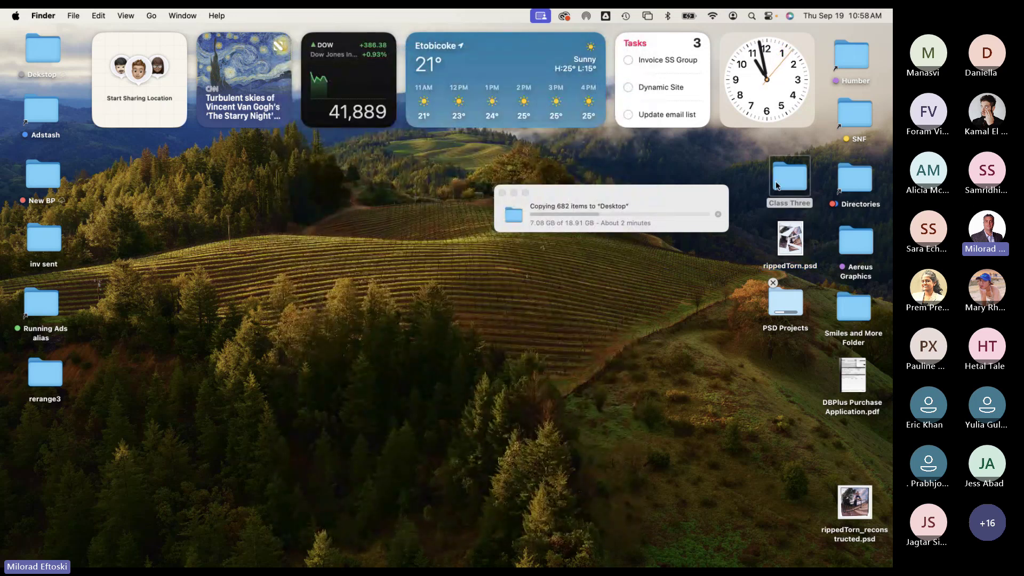
pyautogui.doubleClick(777, 185)
pyautogui.doubleClick(446, 227)
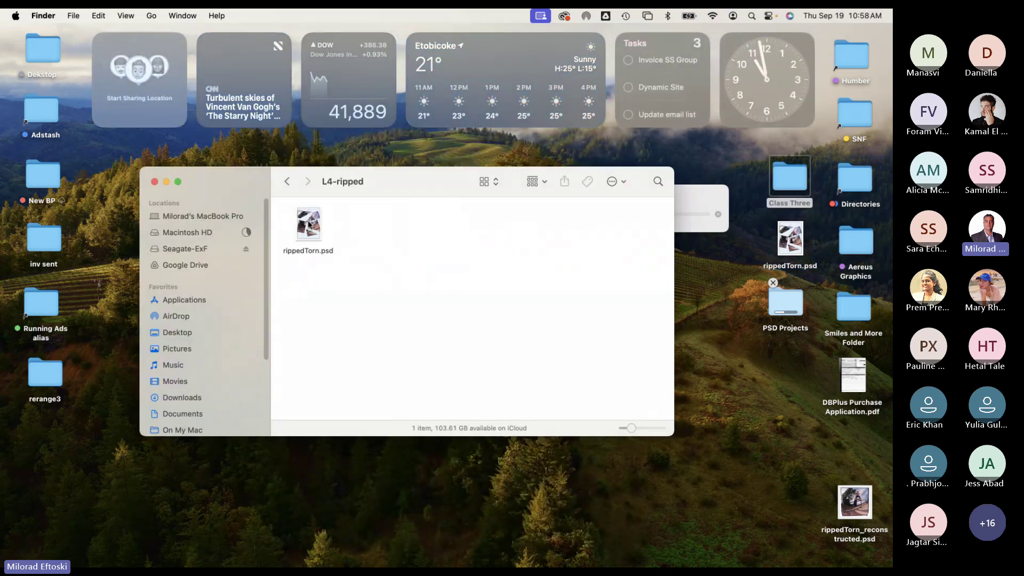
pyautogui.click(309, 225)
pyautogui.press('space')
pyautogui.press('space')
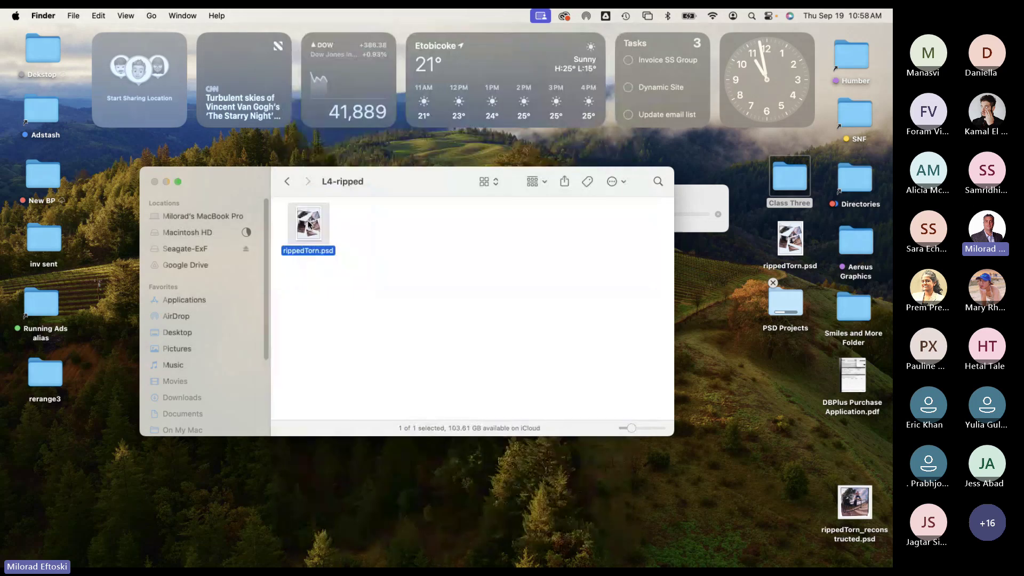
pyautogui.click(154, 181)
pyautogui.moveTo(855, 501); pyautogui.dragTo(784, 373)
# Step: Preview rippedTorn_reconstructed.psd and place it beside rippedTorn.psd on the desktop
pyautogui.press('space')
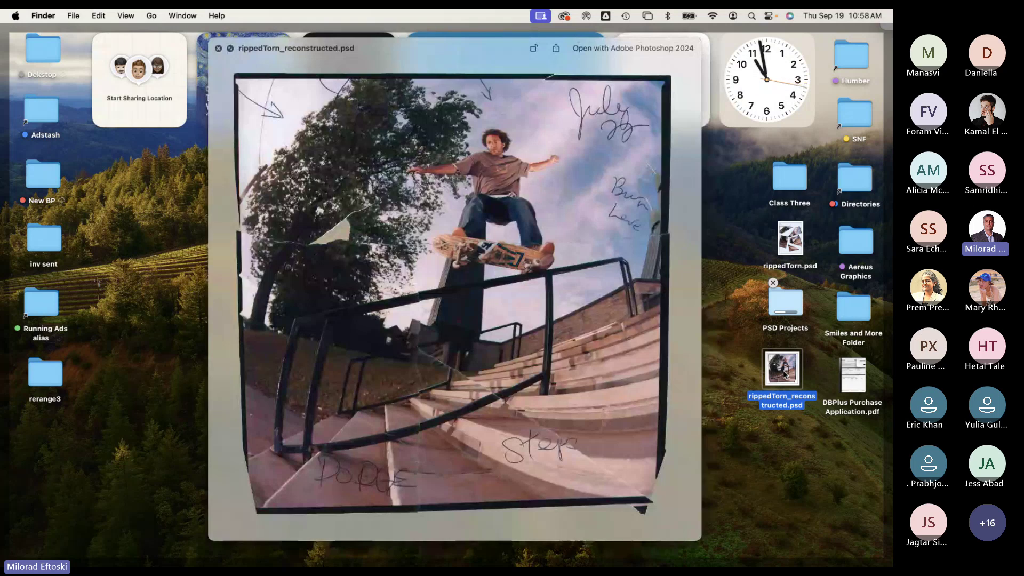
pyautogui.press('space')
pyautogui.moveTo(784, 373); pyautogui.dragTo(714, 233)
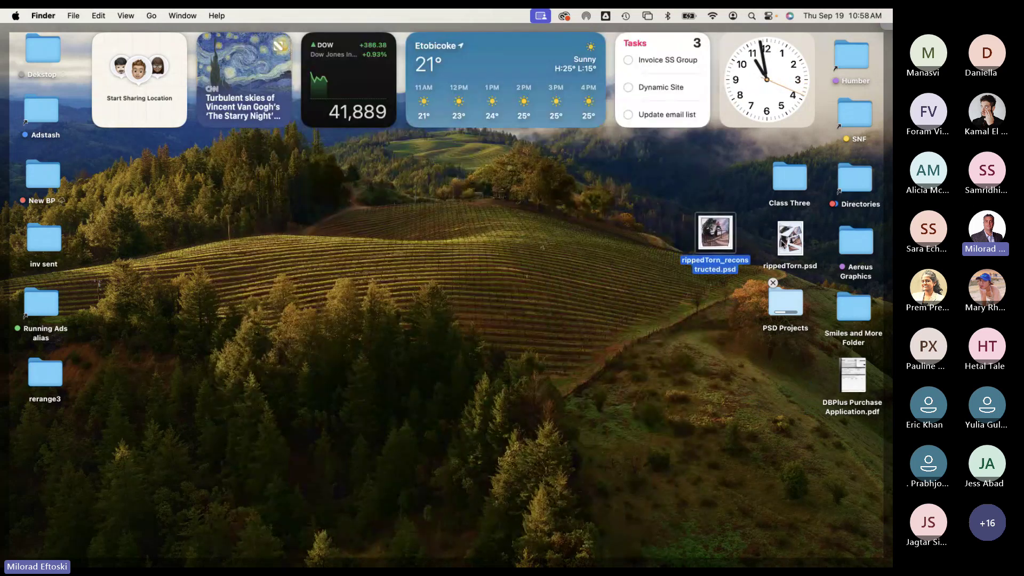
# Step: Flip Quick Look between the reconstructed photo and the torn original to compare, then close it
pyautogui.press('Right')
pyautogui.press('space')
pyautogui.press('Left')
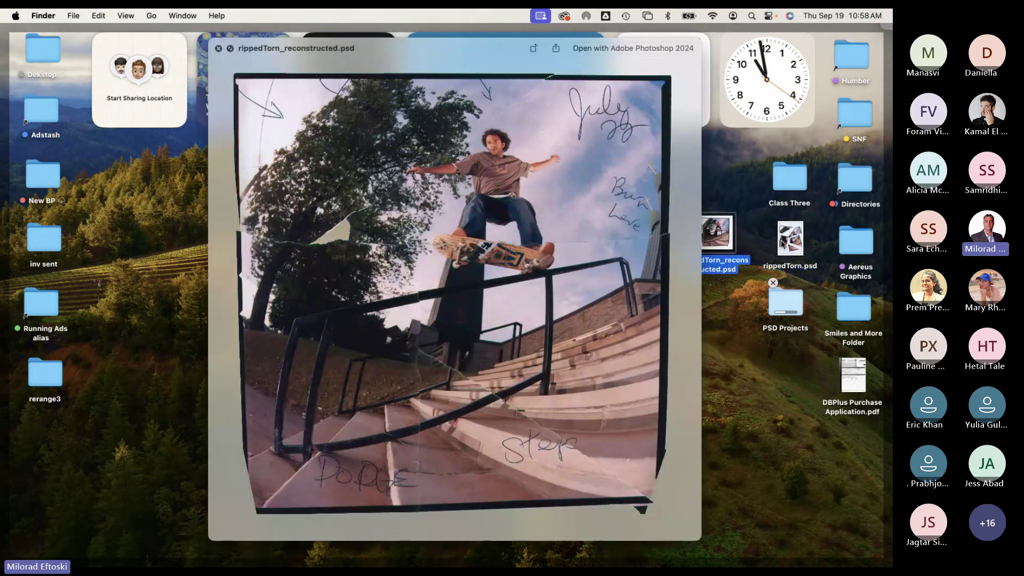
pyautogui.press('Right')
pyautogui.press('Left')
pyautogui.moveTo(381, 51); pyautogui.dragTo(360, 49)
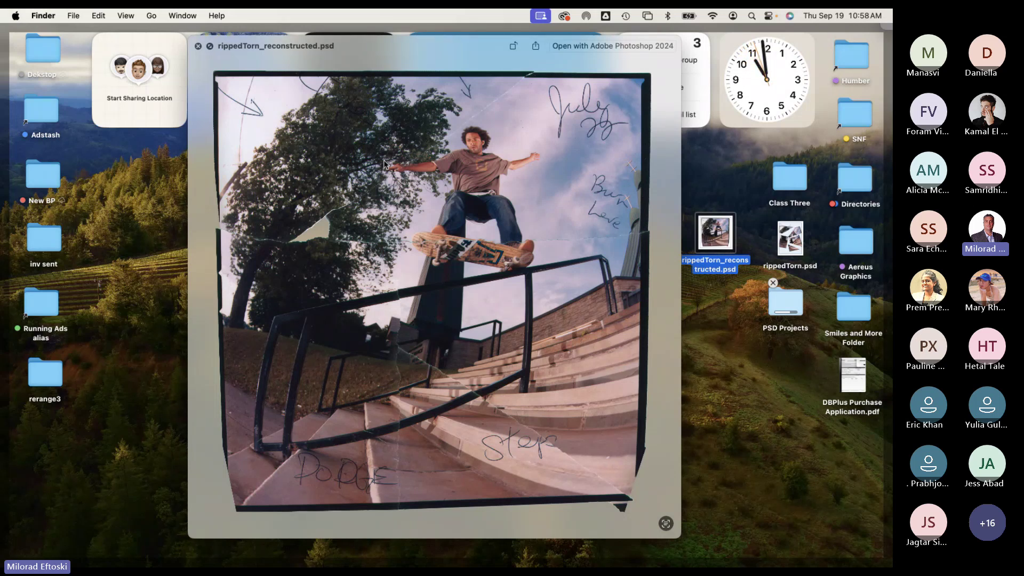
pyautogui.press('space')
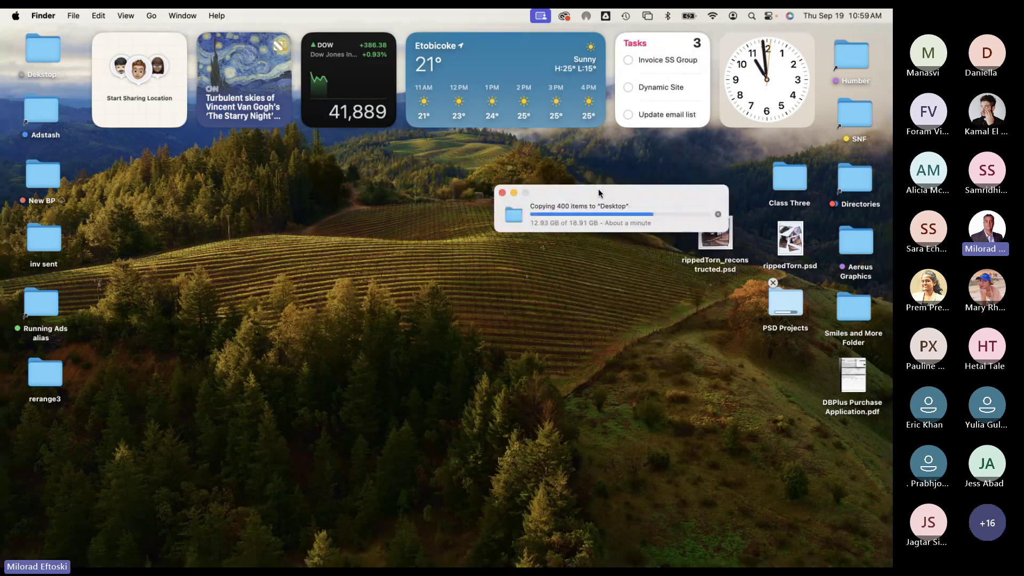
pyautogui.moveTo(597, 194); pyautogui.dragTo(560, 173)
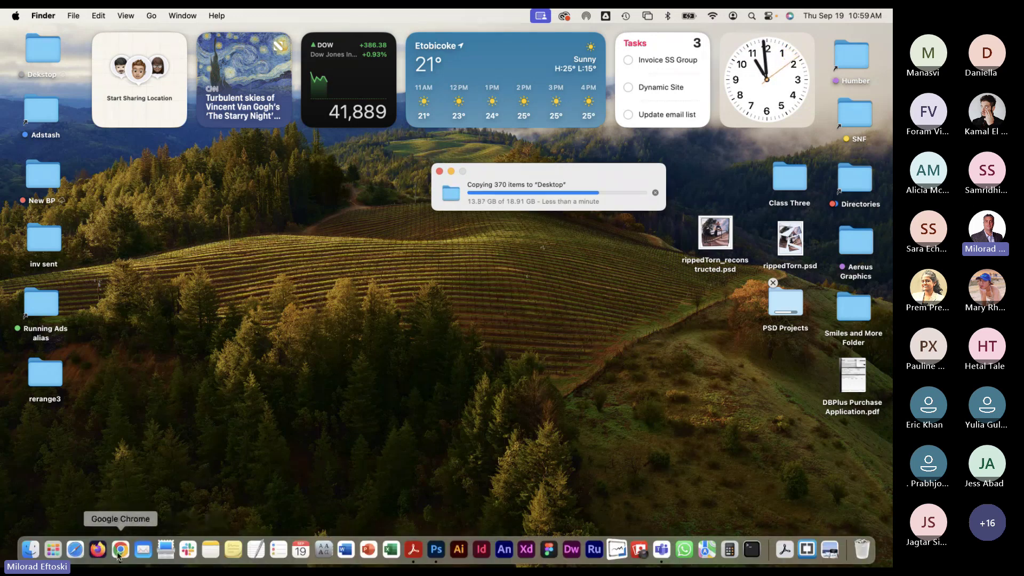
# Step: Check the 9/26/24 Photo Restoration due date in Chrome, then switch to Photoshop
pyautogui.click(120, 550)
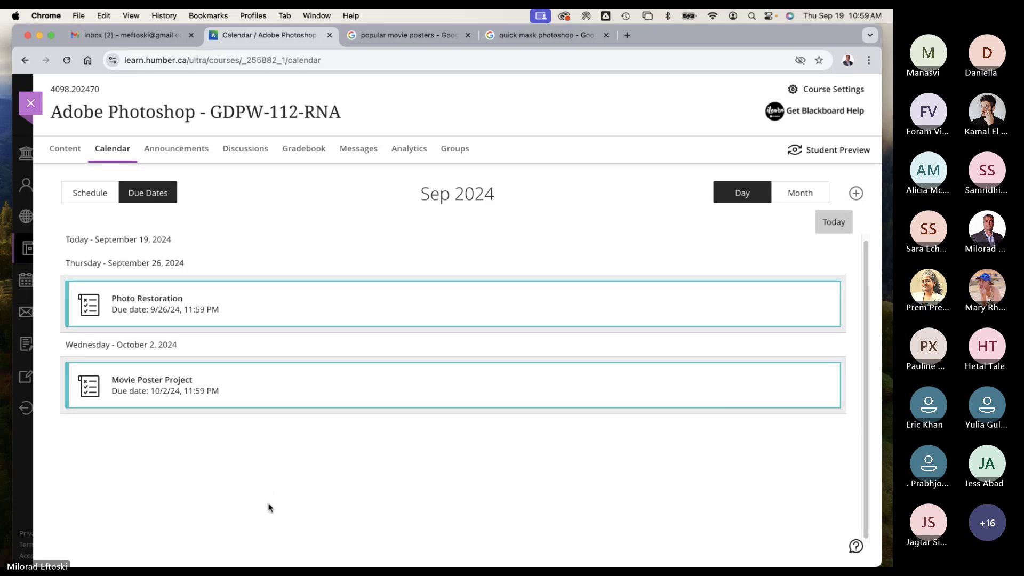
pyautogui.moveTo(277, 571)
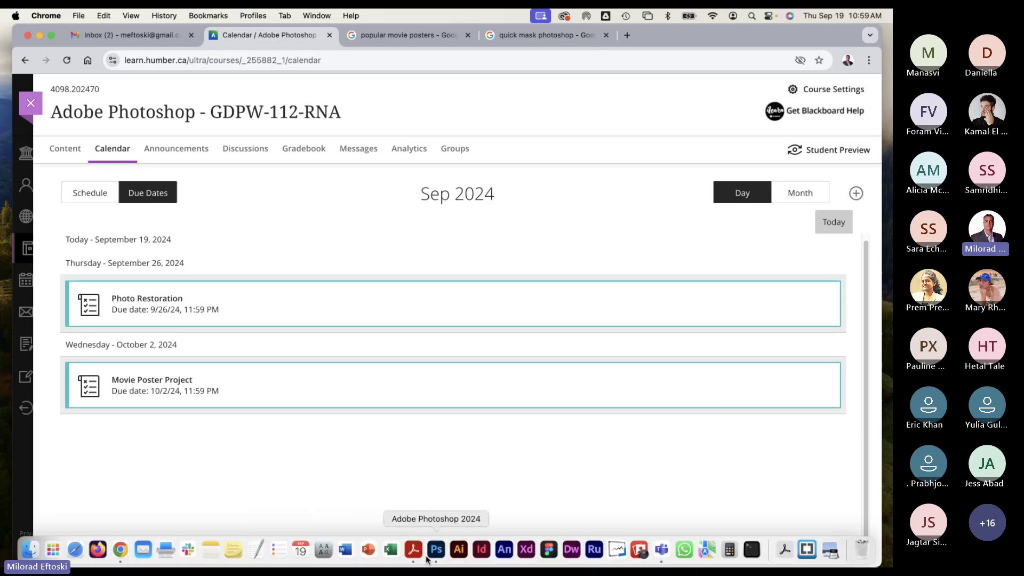
pyautogui.click(430, 553)
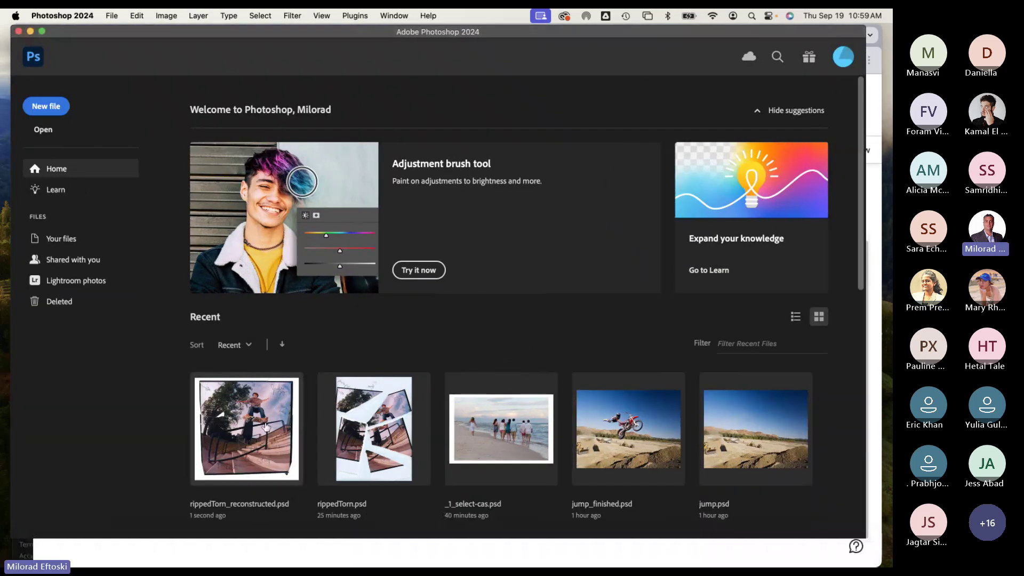
# Step: Open rippedTorn_reconstructed.psd from recent files and zoom out to 50%
pyautogui.click(264, 428)
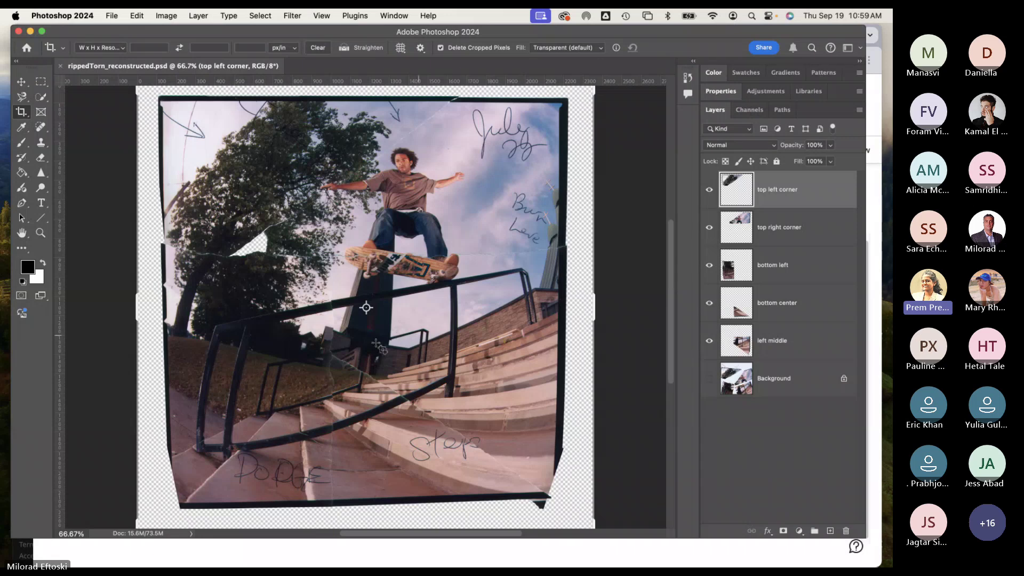
pyautogui.click(21, 81)
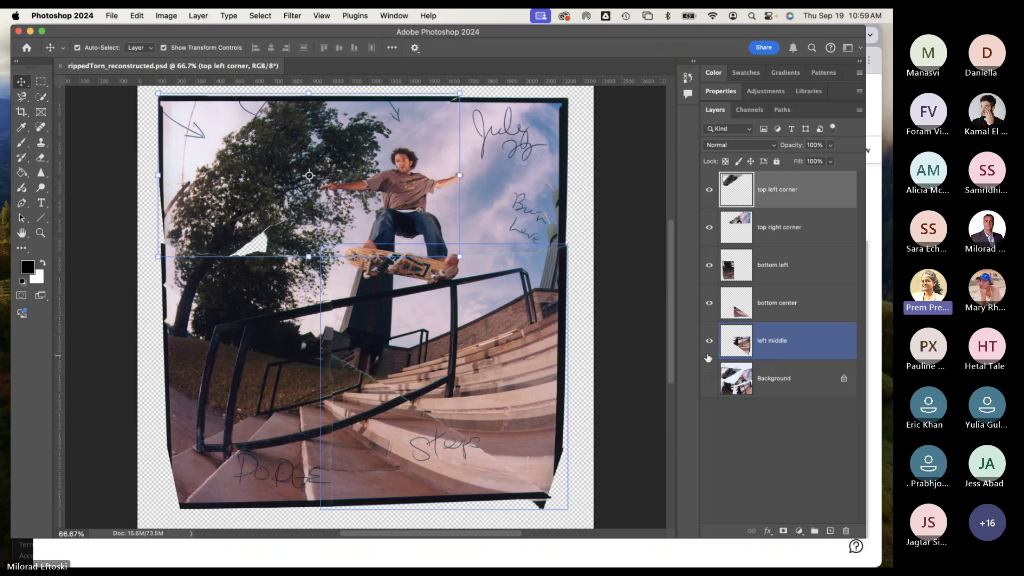
pyautogui.press('super+minus')
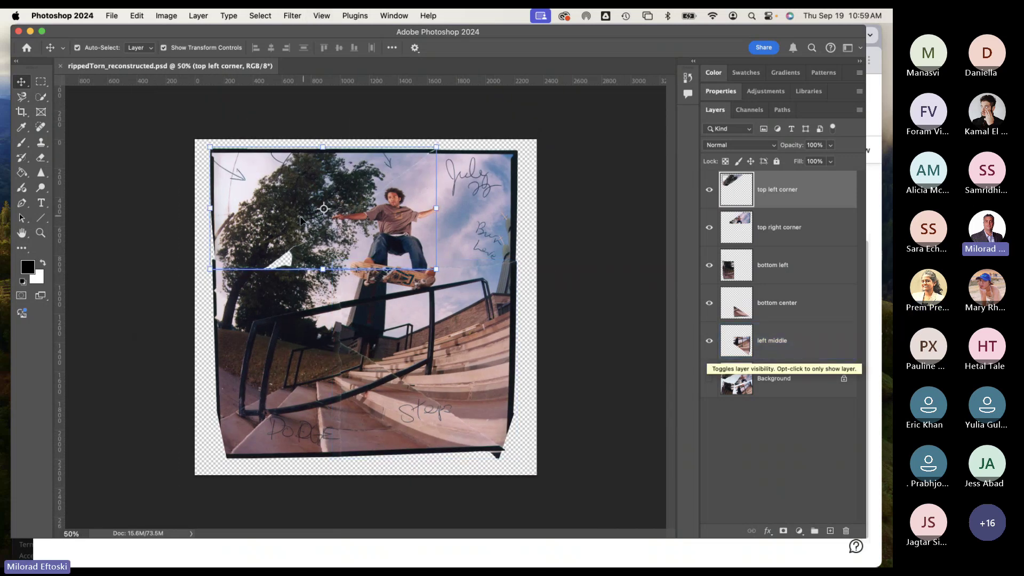
# Step: Extend the canvas at the bottom right with the Crop tool and commit it
pyautogui.click(21, 112)
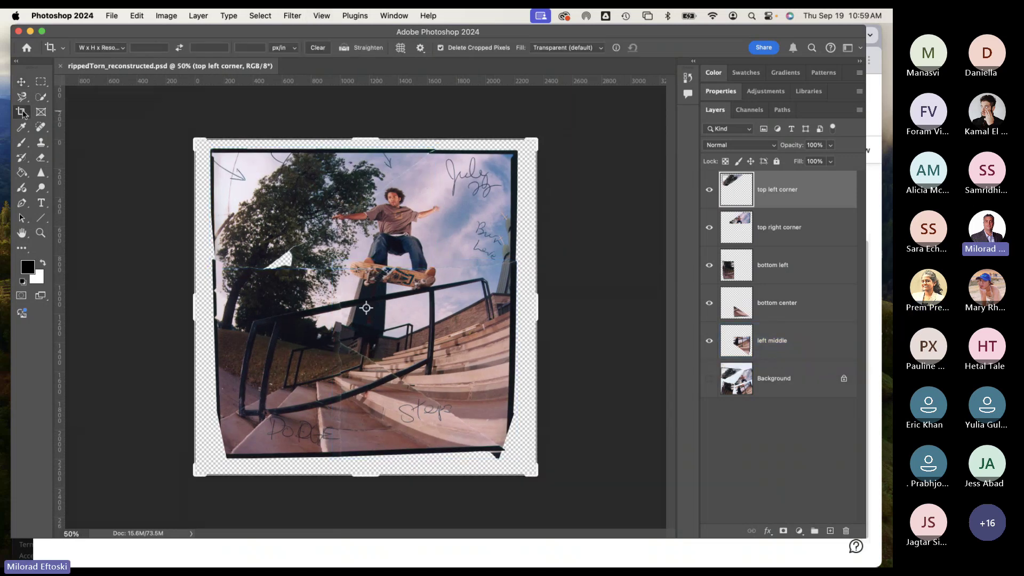
pyautogui.moveTo(536, 473)
pyautogui.mouseDown()
pyautogui.moveTo(587, 523)
pyautogui.moveTo(532, 464)
pyautogui.mouseUp()
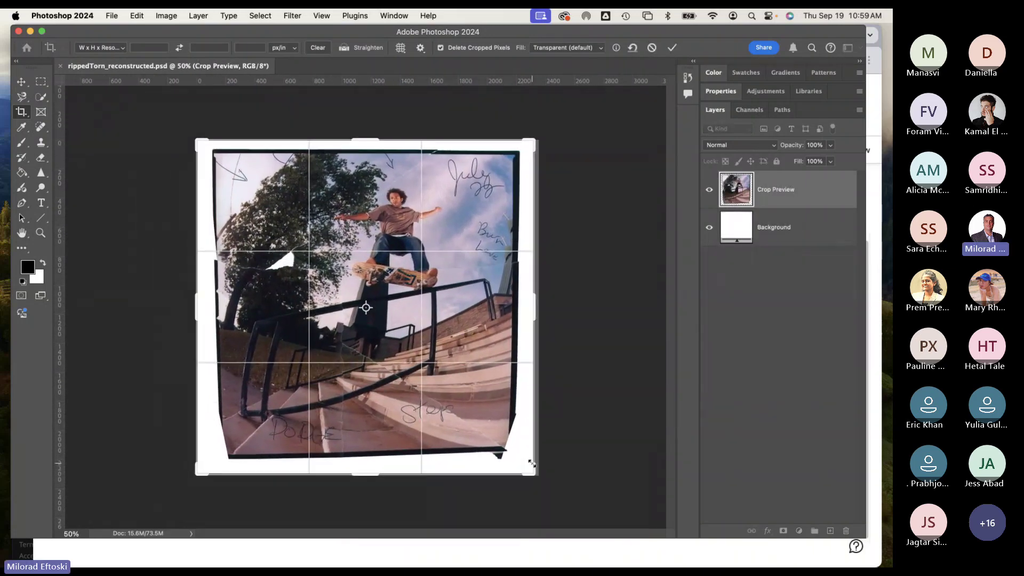
pyautogui.press('Return')
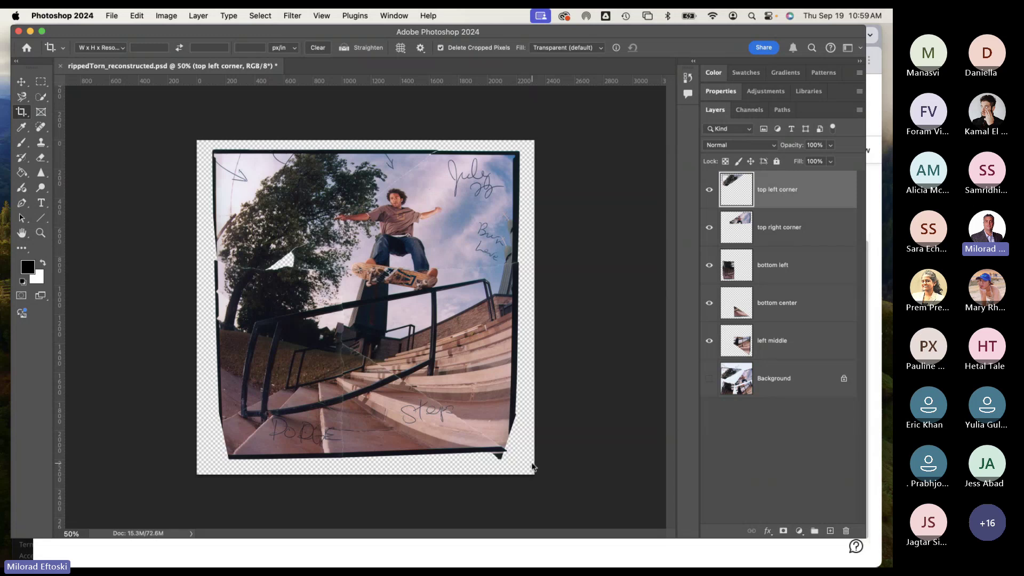
pyautogui.rightClick(20, 113)
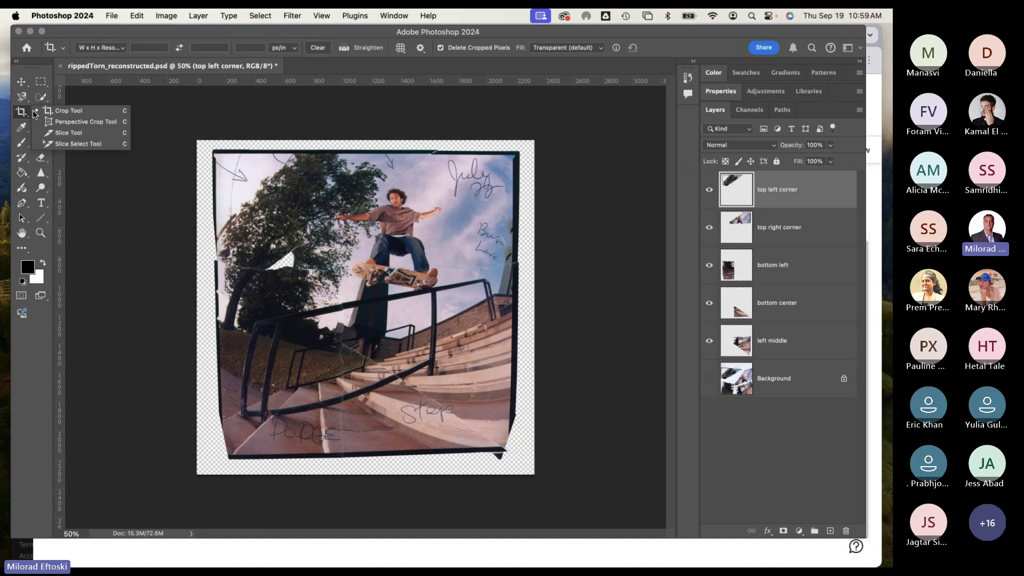
pyautogui.click(77, 112)
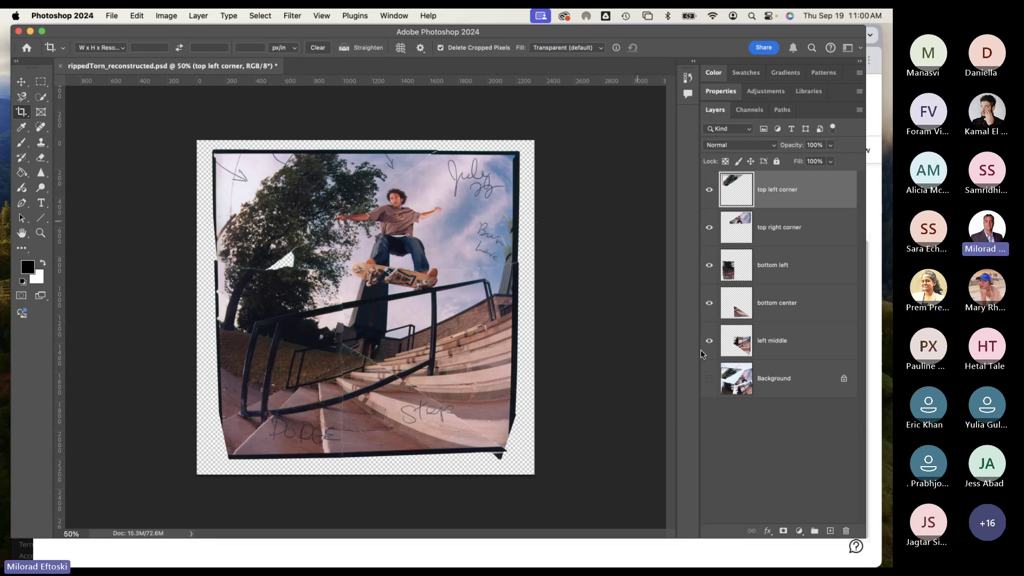
# Step: Select the left middle layer and undo two accidental piece moves
pyautogui.click(765, 347)
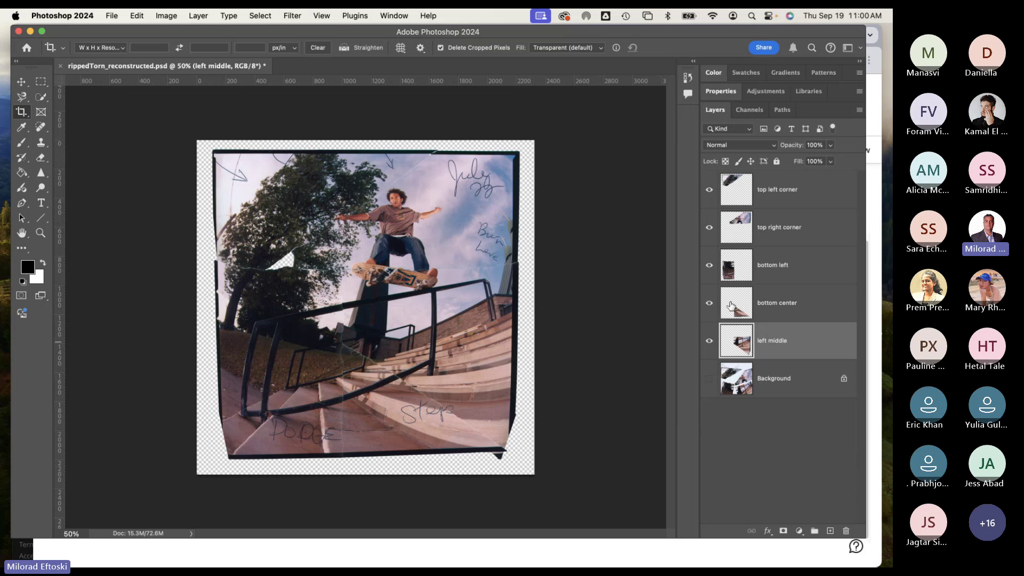
pyautogui.click(733, 308)
pyautogui.click(23, 84)
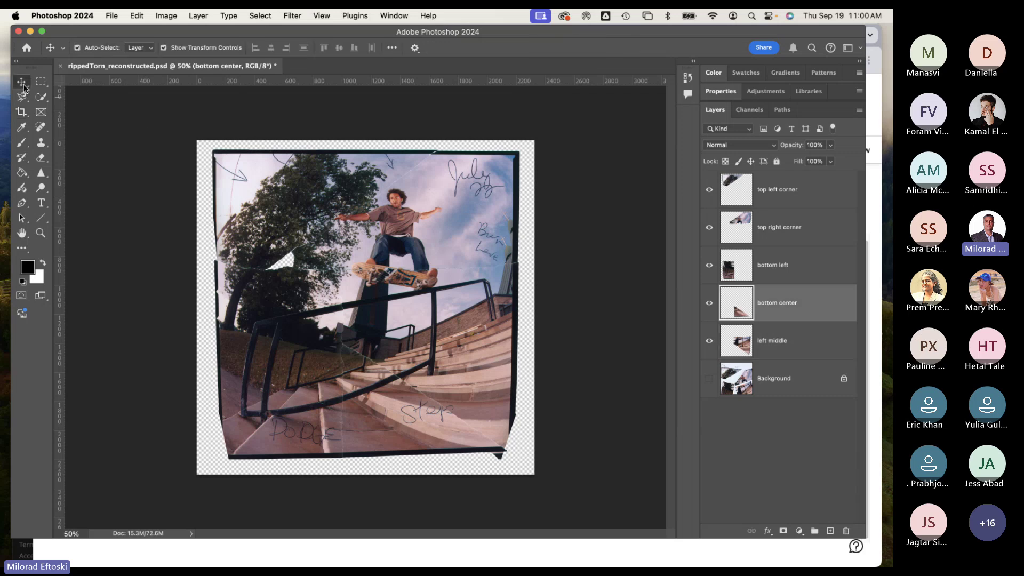
pyautogui.moveTo(373, 391); pyautogui.dragTo(465, 462)
pyautogui.moveTo(326, 401); pyautogui.dragTo(312, 440)
pyautogui.press('super+z')
pyautogui.press('super+z')
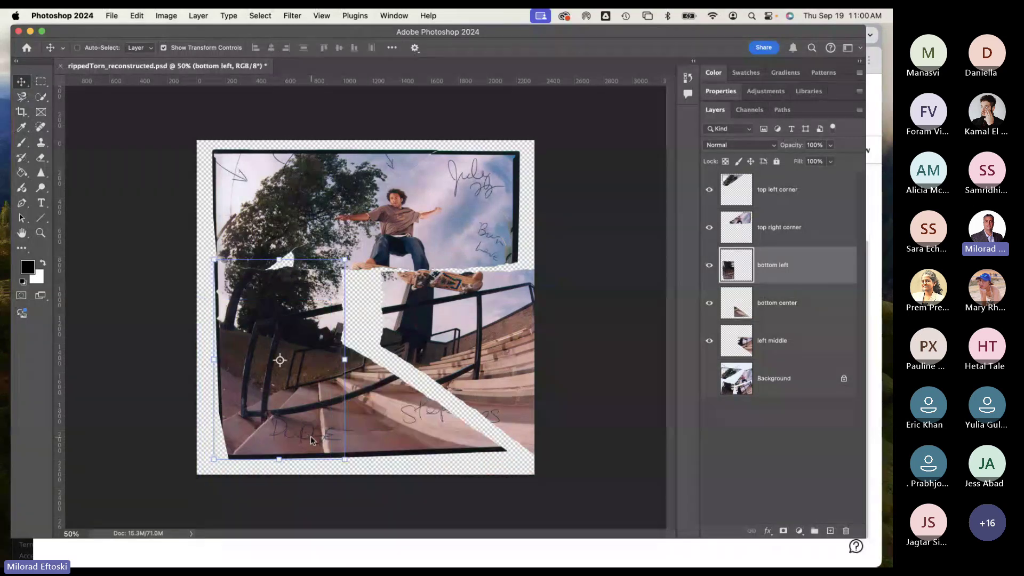
pyautogui.press('super+z')
# Step: Rotate the left middle piece about -1.5°, shift it to align its tear, and commit
pyautogui.keyDown('super'); pyautogui.click(406, 293); pyautogui.keyUp('super')
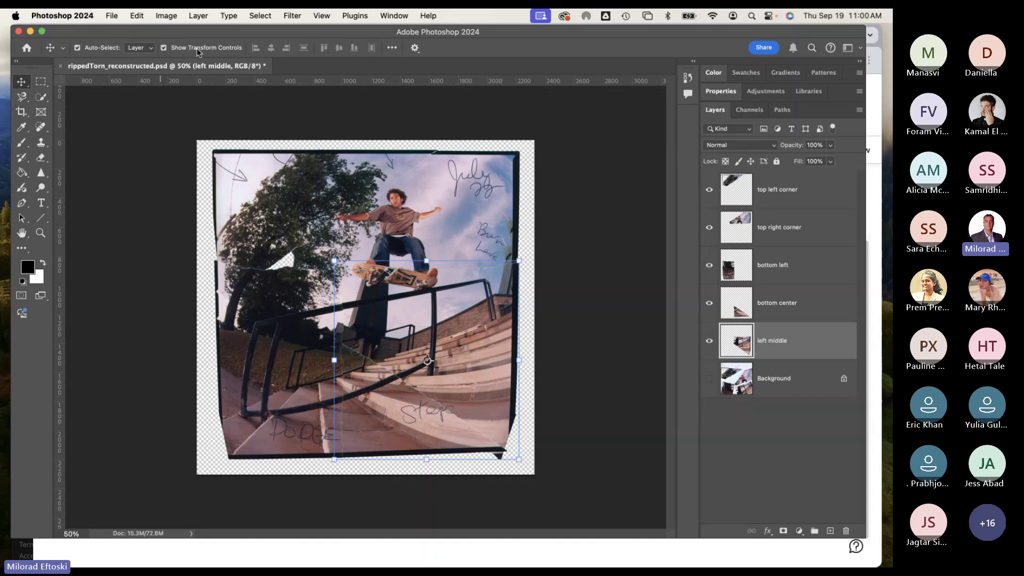
pyautogui.press('shift+super+z')
pyautogui.moveTo(429, 362); pyautogui.dragTo(343, 276)
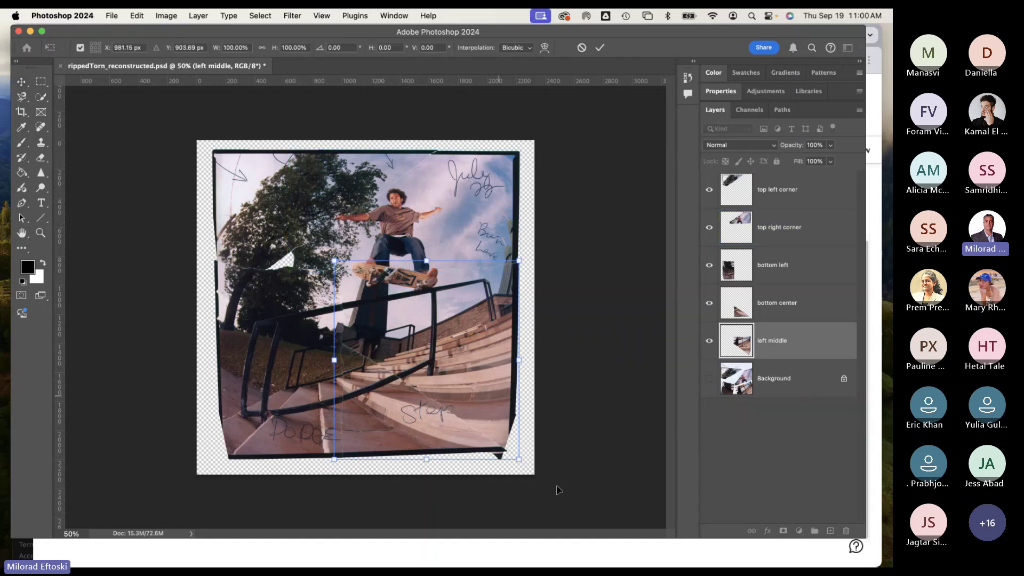
pyautogui.moveTo(530, 479); pyautogui.dragTo(542, 456)
pyautogui.moveTo(468, 365)
pyautogui.mouseDown()
pyautogui.moveTo(506, 380)
pyautogui.moveTo(460, 357)
pyautogui.mouseUp()
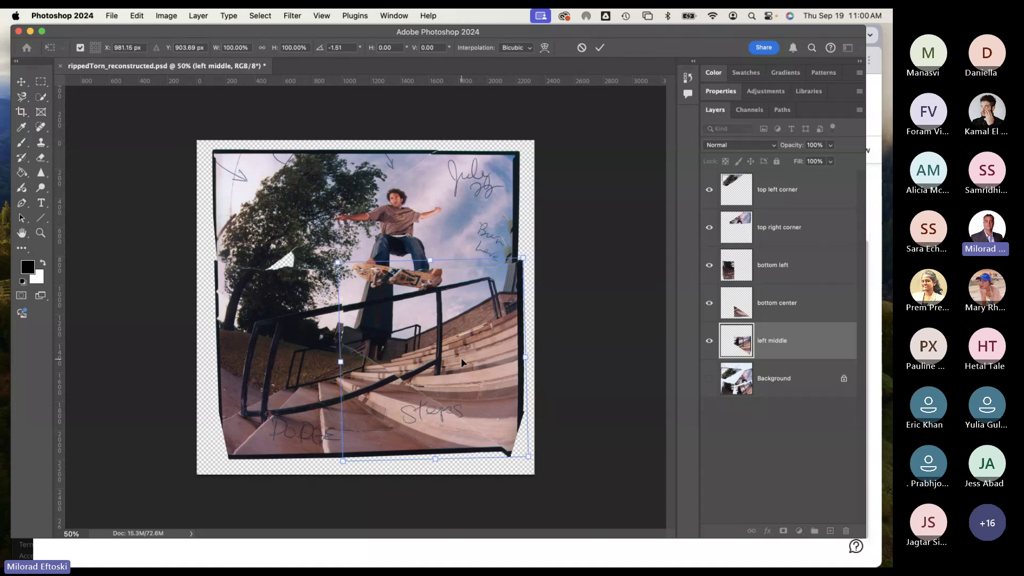
pyautogui.press('Return')
pyautogui.click(795, 289)
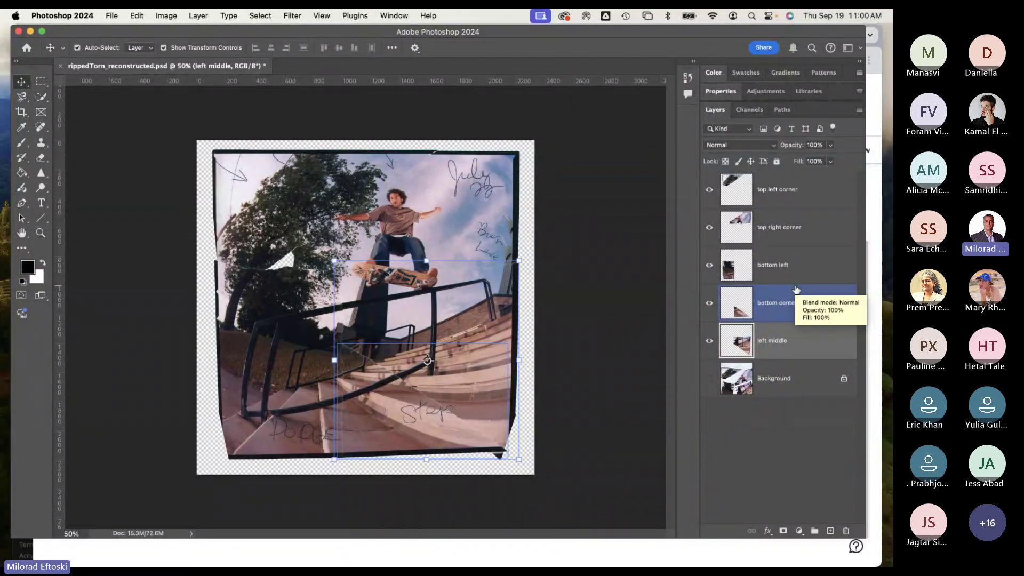
pyautogui.click(622, 237)
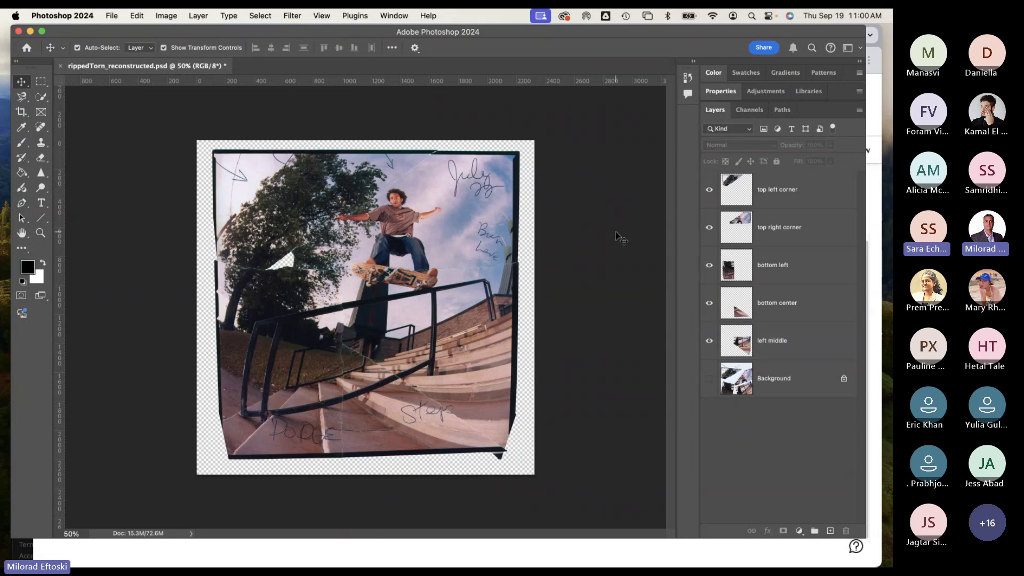
pyautogui.click(61, 66)
pyautogui.click(425, 278)
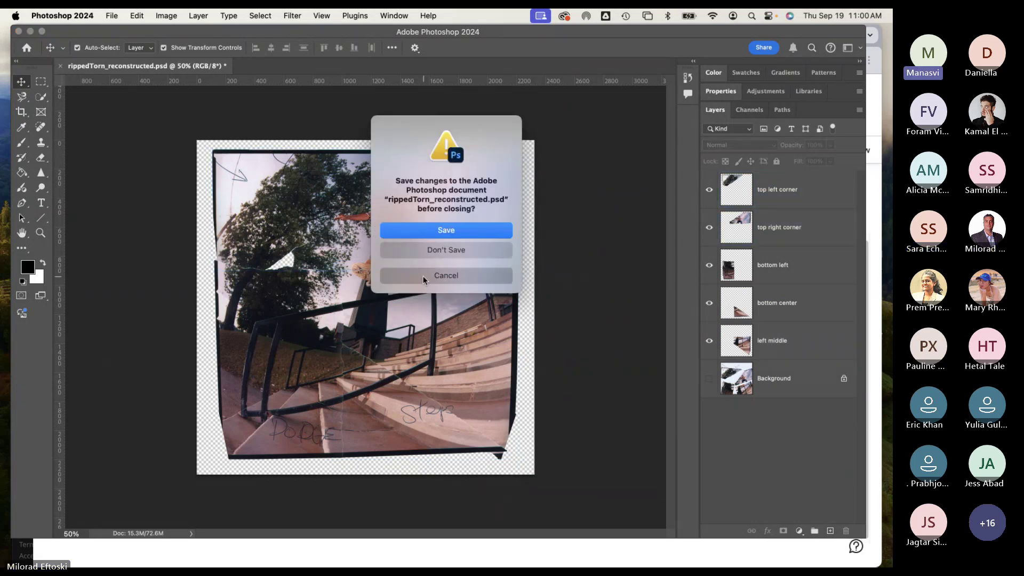
pyautogui.click(31, 31)
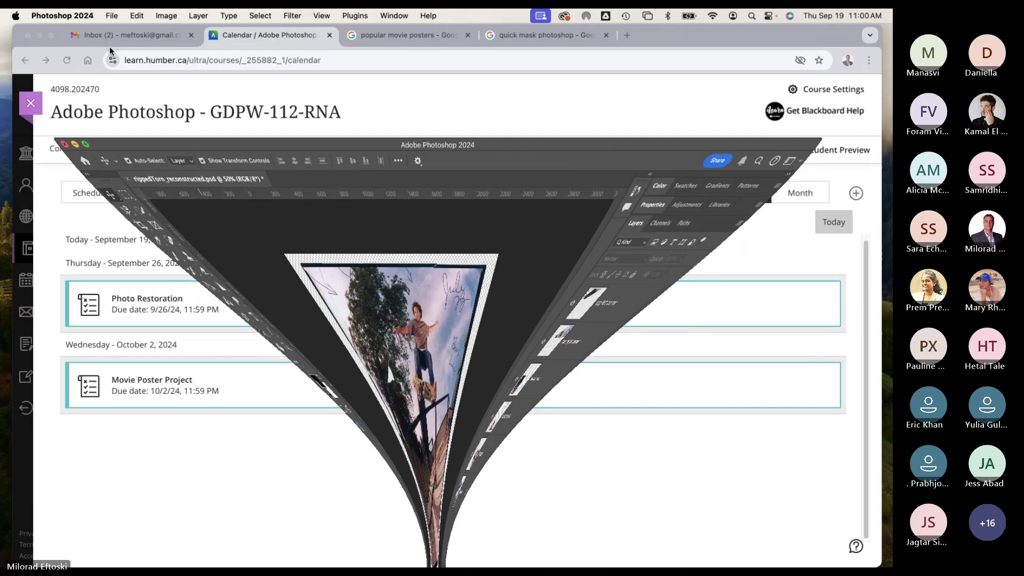
pyautogui.moveTo(426, 563)
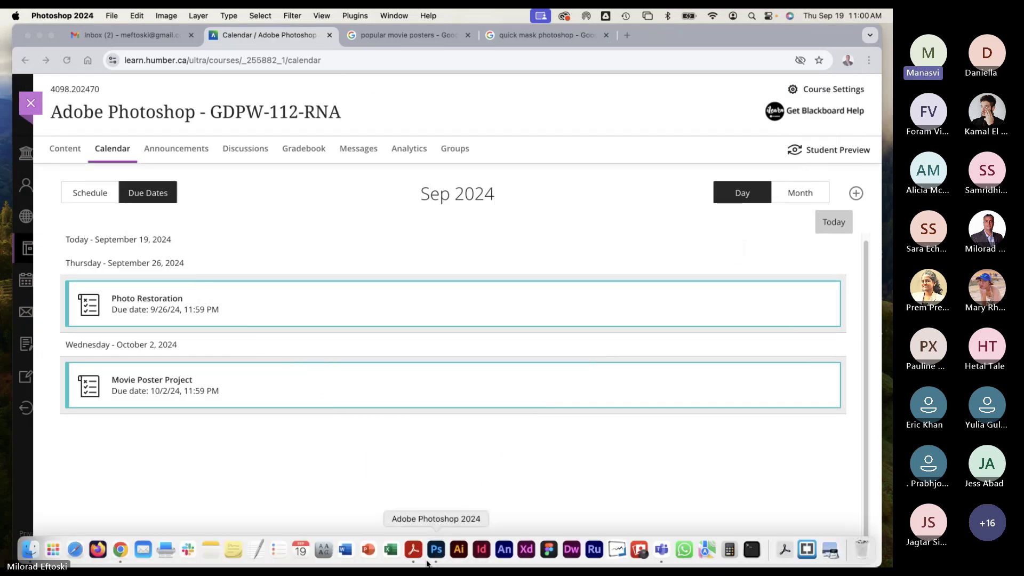
pyautogui.click(661, 549)
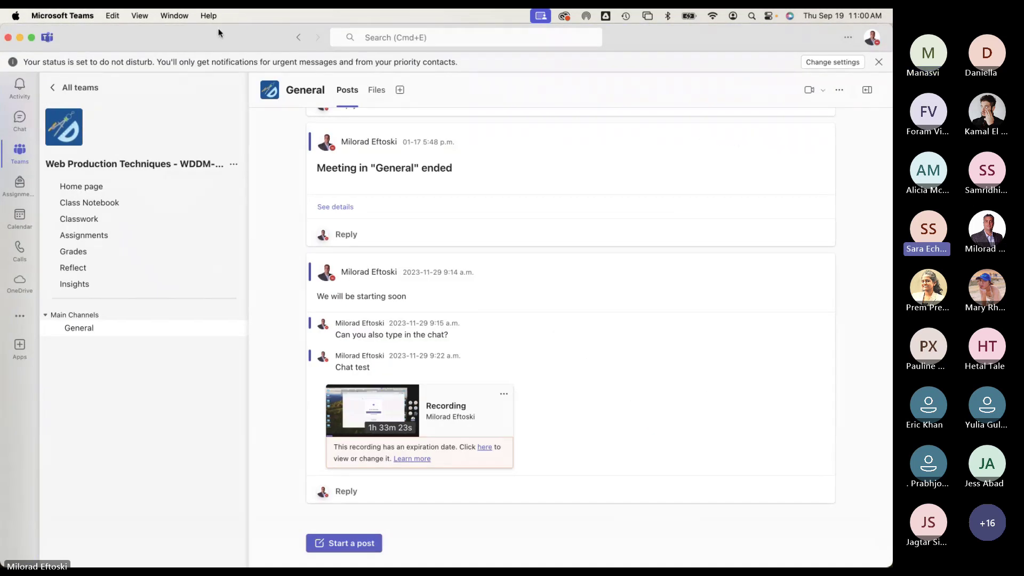
pyautogui.click(174, 16)
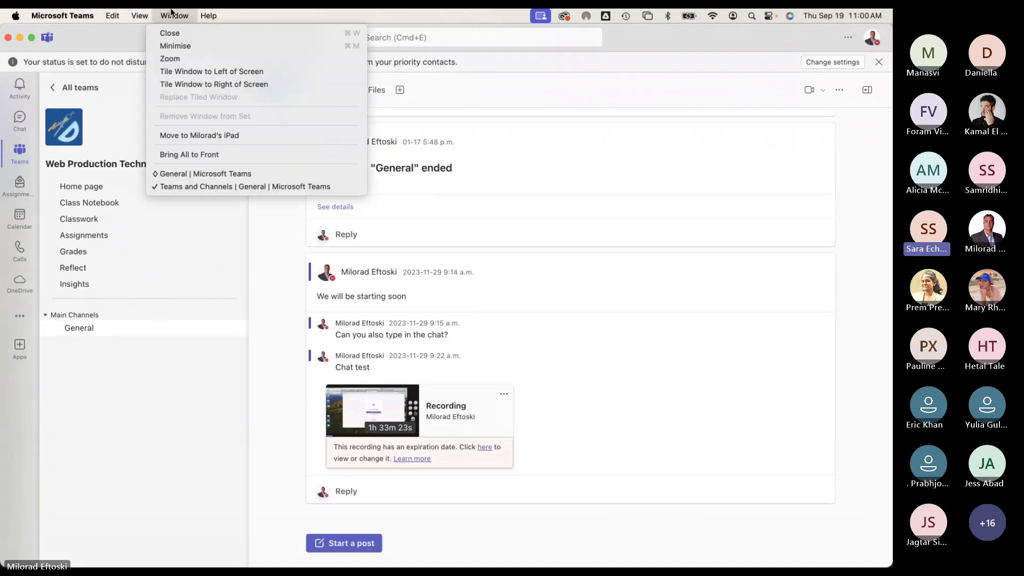
pyautogui.click(198, 173)
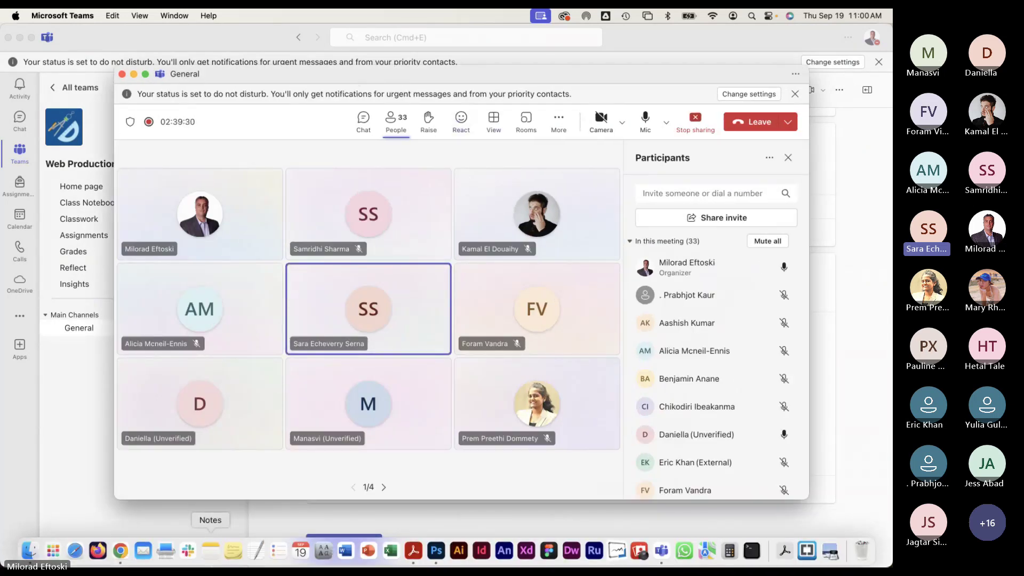
pyautogui.click(438, 542)
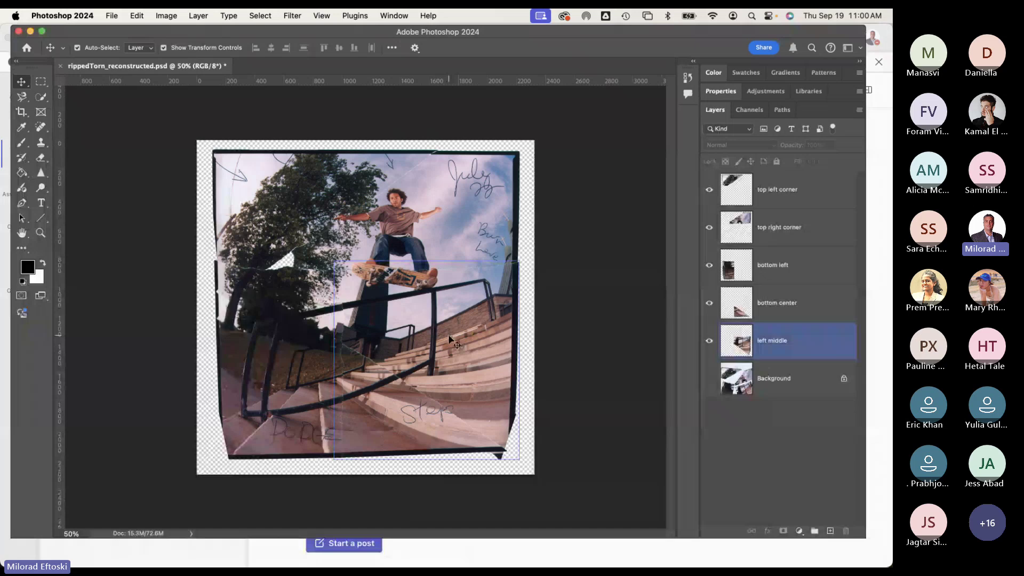
pyautogui.click(592, 297)
pyautogui.click(746, 304)
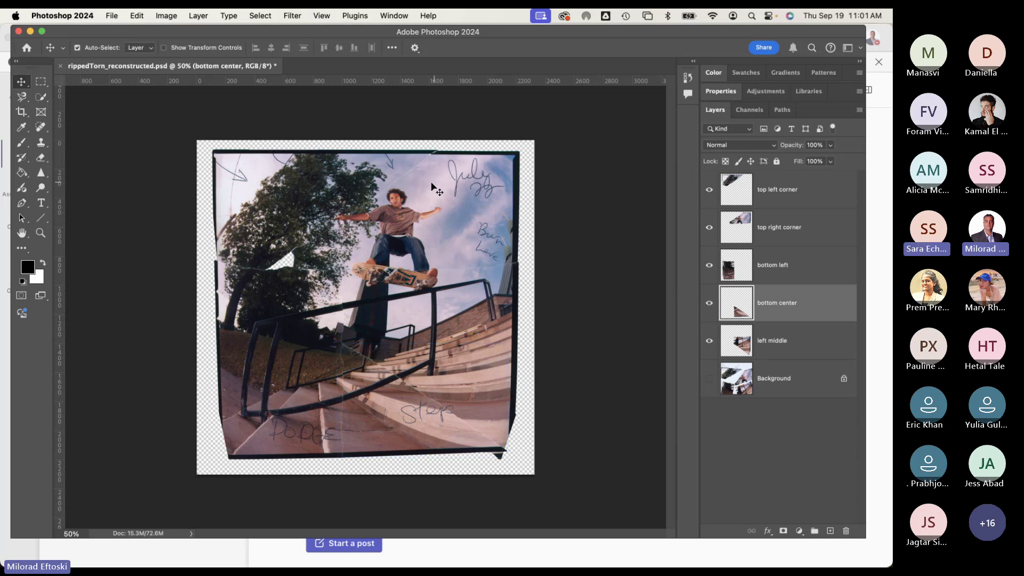
pyautogui.click(789, 271)
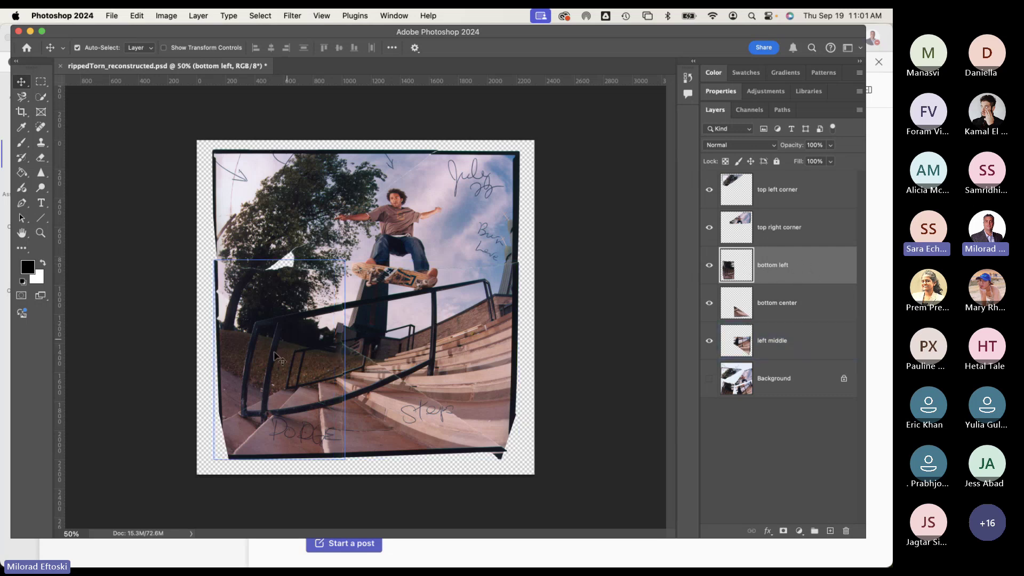
pyautogui.moveTo(288, 342)
pyautogui.mouseDown()
pyautogui.moveTo(258, 369)
pyautogui.moveTo(280, 350)
pyautogui.mouseUp()
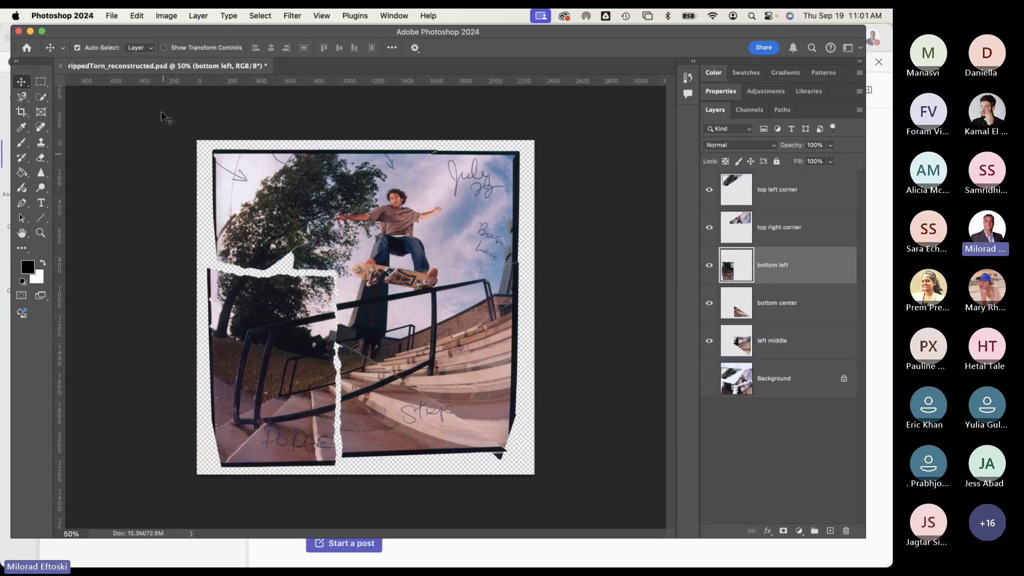
pyautogui.click(133, 15)
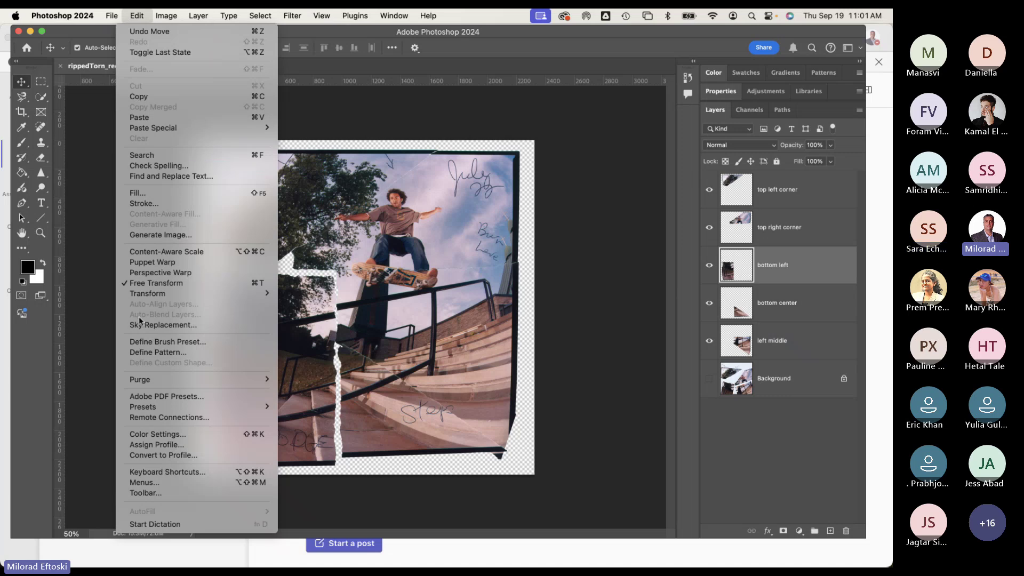
pyautogui.click(179, 283)
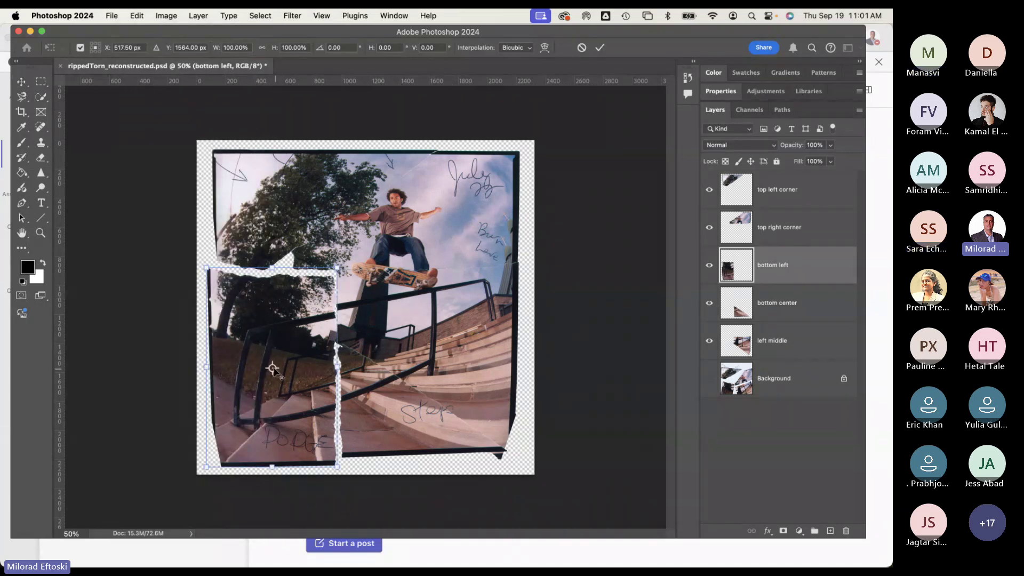
pyautogui.moveTo(272, 368); pyautogui.dragTo(324, 288)
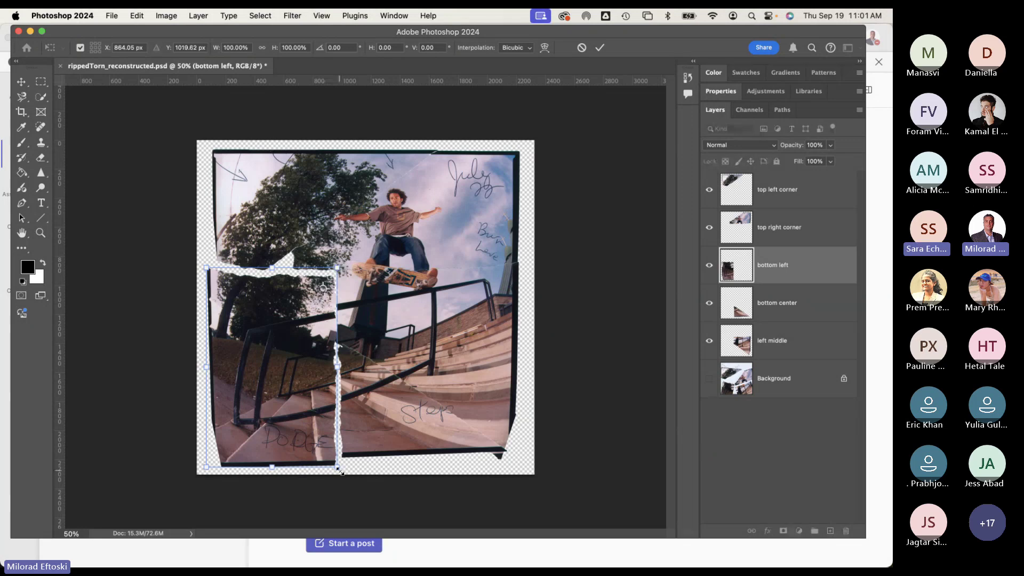
pyautogui.moveTo(192, 264)
pyautogui.mouseDown()
pyautogui.moveTo(198, 320)
pyautogui.moveTo(195, 262)
pyautogui.moveTo(183, 245)
pyautogui.moveTo(201, 235)
pyautogui.moveTo(200, 249)
pyautogui.mouseUp()
pyautogui.moveTo(274, 323)
pyautogui.mouseDown()
pyautogui.moveTo(295, 342)
pyautogui.moveTo(291, 332)
pyautogui.mouseUp()
pyautogui.moveTo(215, 278)
pyautogui.mouseDown()
pyautogui.moveTo(240, 238)
pyautogui.moveTo(220, 275)
pyautogui.moveTo(231, 284)
pyautogui.moveTo(256, 275)
pyautogui.moveTo(218, 251)
pyautogui.moveTo(212, 269)
pyautogui.mouseUp()
pyautogui.press('Escape')
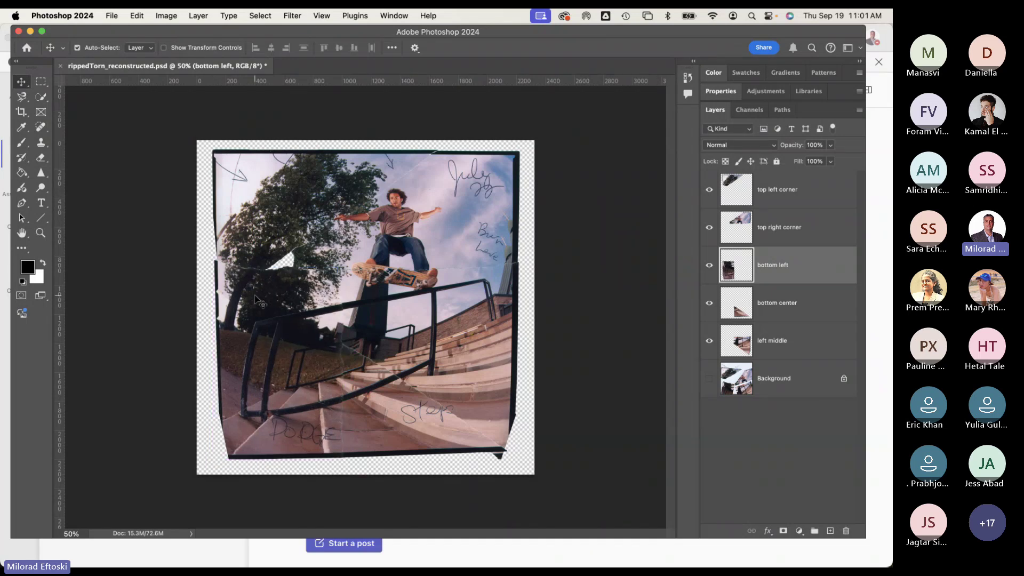
pyautogui.click(136, 15)
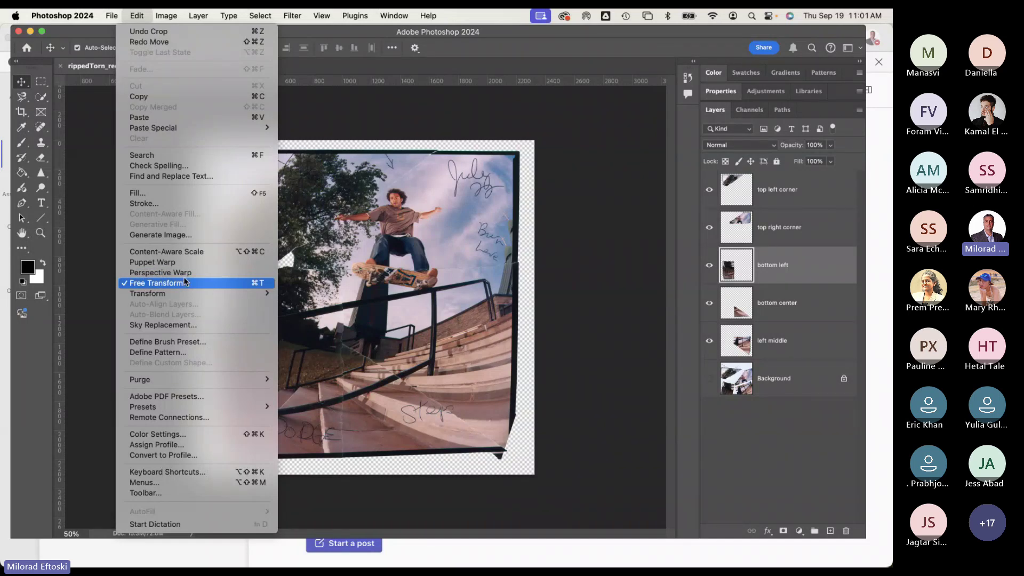
pyautogui.click(193, 92)
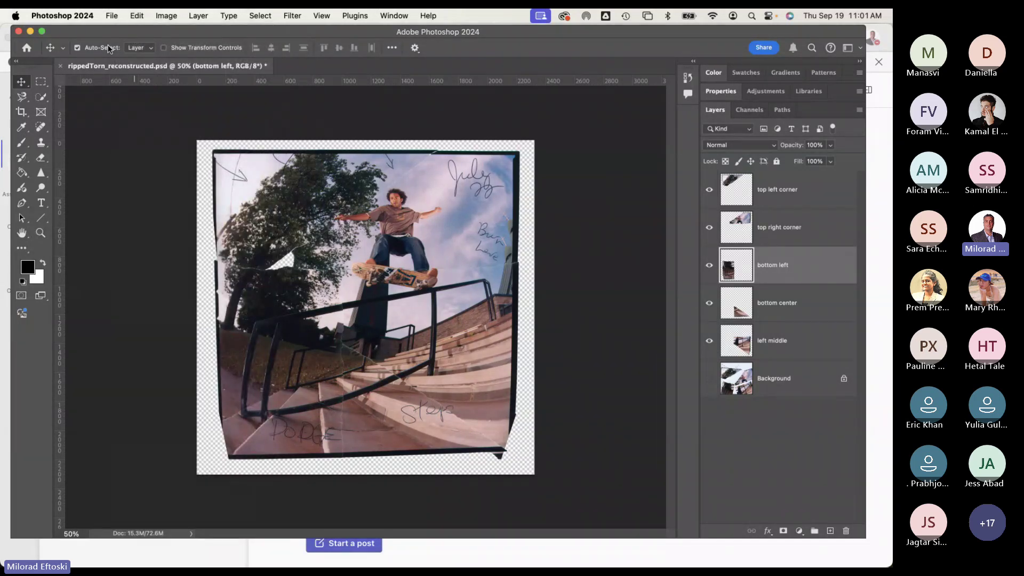
pyautogui.click(163, 48)
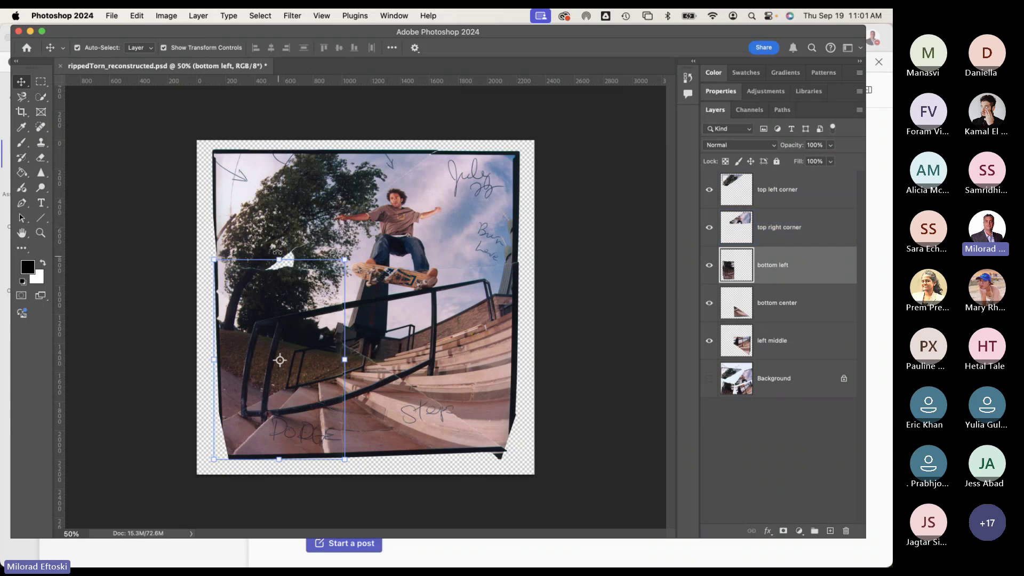
# Step: Nudge the top left corner piece up with Shift+Up, commit, and close the document
pyautogui.click(303, 203)
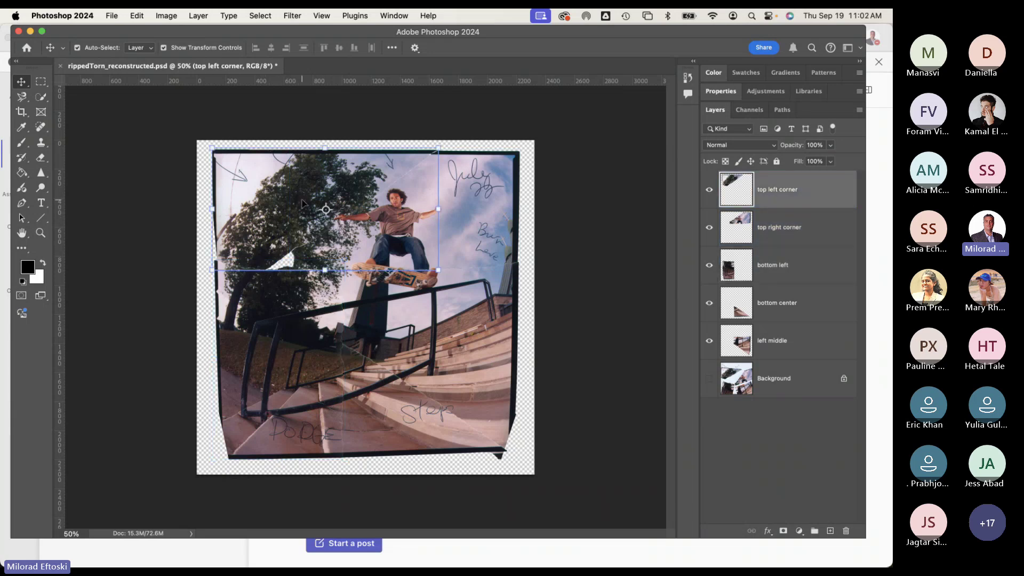
pyautogui.click(326, 209)
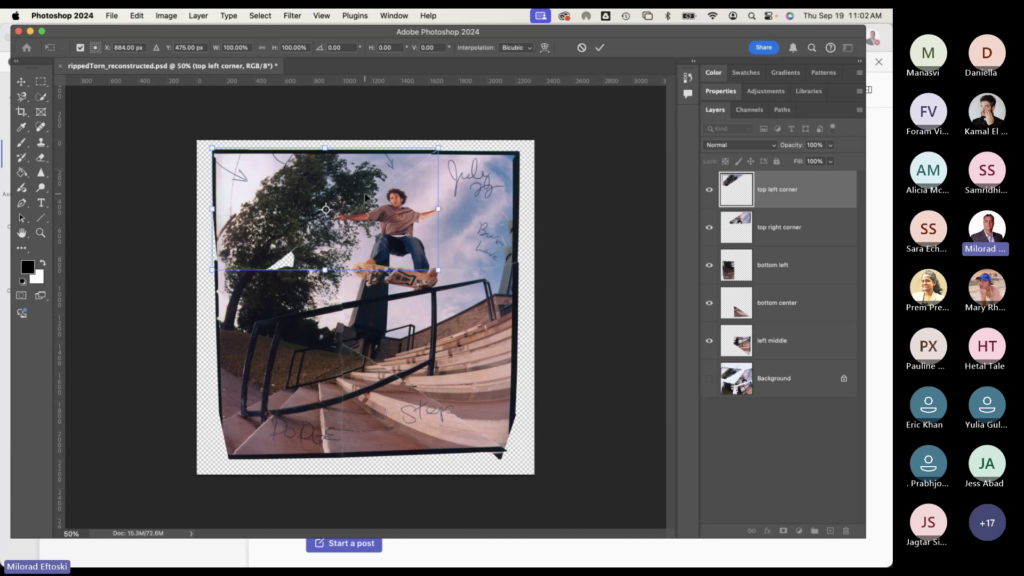
pyautogui.moveTo(325, 209)
pyautogui.mouseDown()
pyautogui.moveTo(335, 184)
pyautogui.moveTo(325, 183)
pyautogui.moveTo(320, 211)
pyautogui.moveTo(338, 195)
pyautogui.moveTo(322, 197)
pyautogui.moveTo(327, 178)
pyautogui.moveTo(348, 202)
pyautogui.moveTo(335, 205)
pyautogui.mouseUp()
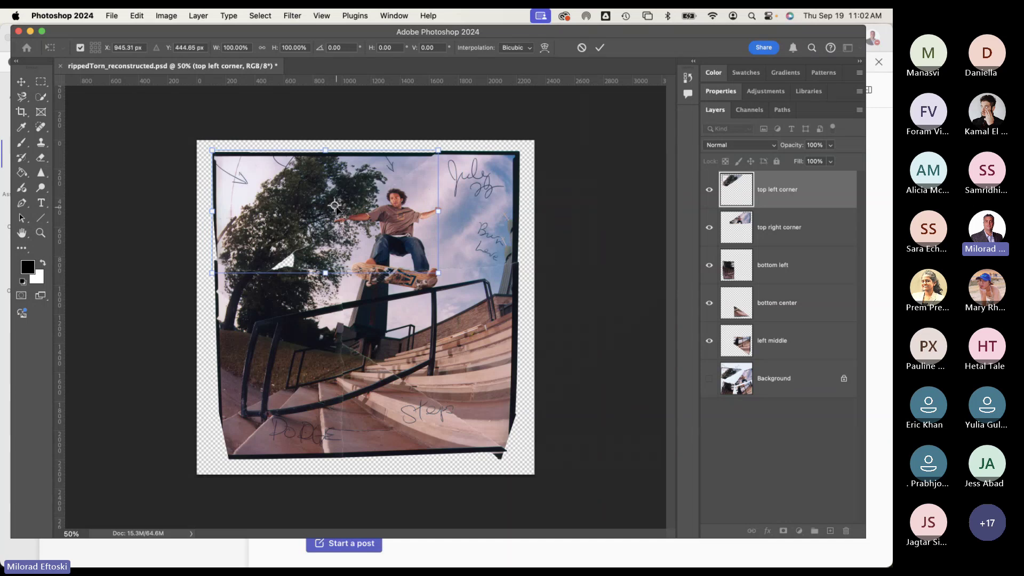
pyautogui.hotkey('shift', 'Up')
pyautogui.press('Return')
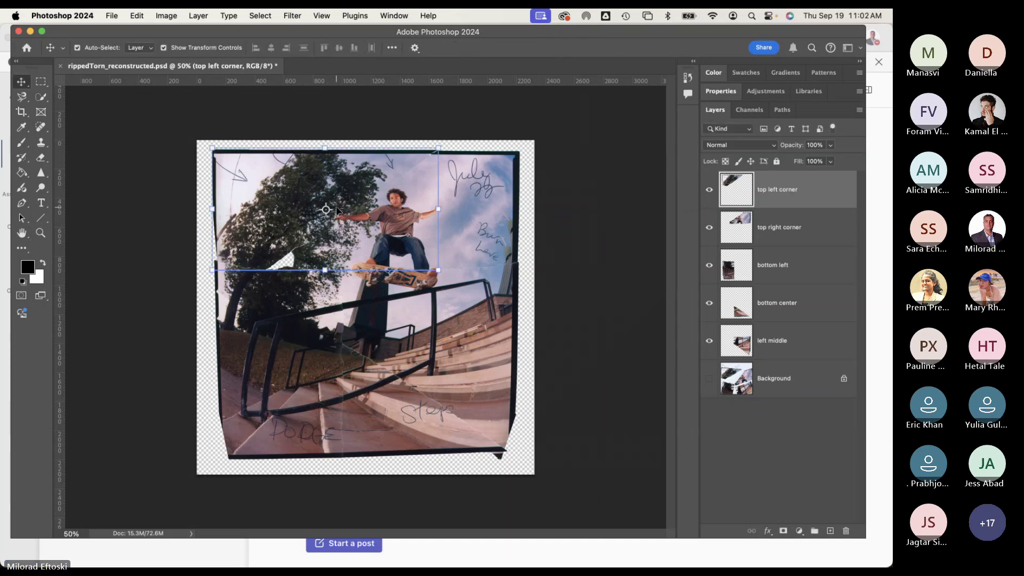
pyautogui.click(61, 66)
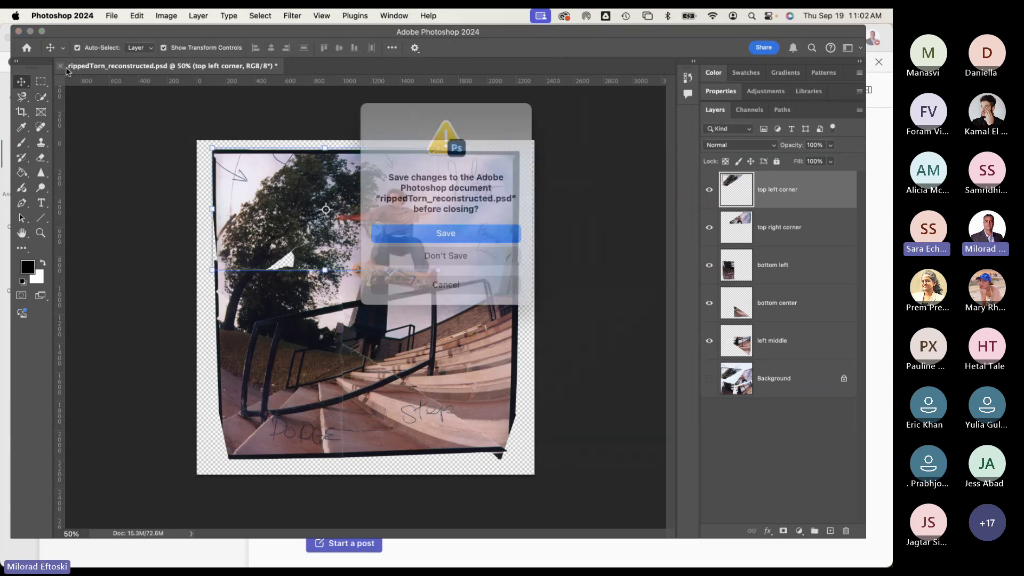
# Step: Save changes to rippedTorn_reconstructed.psd, then minimize Photoshop, Teams and Chrome
pyautogui.click(411, 247)
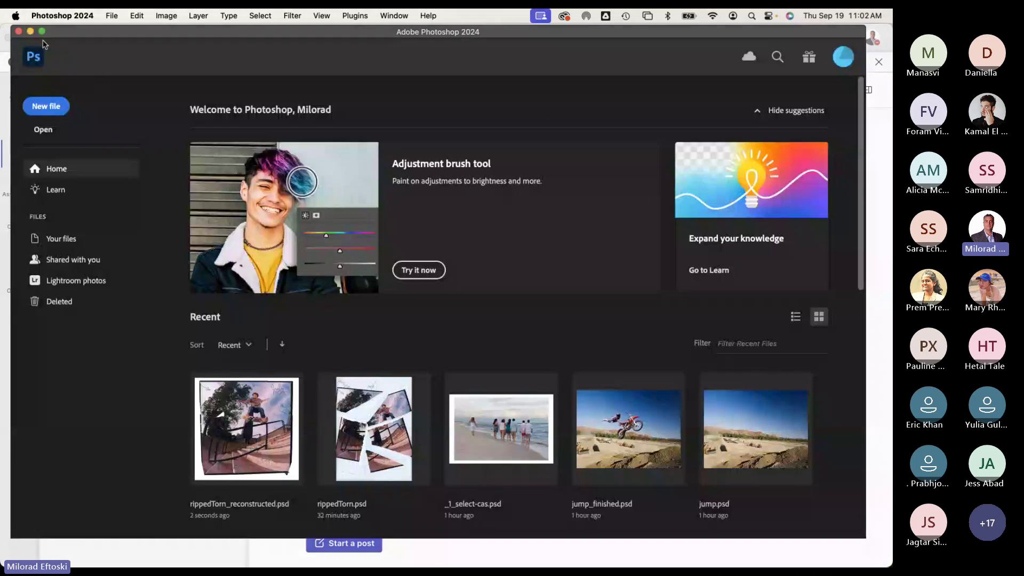
pyautogui.click(29, 32)
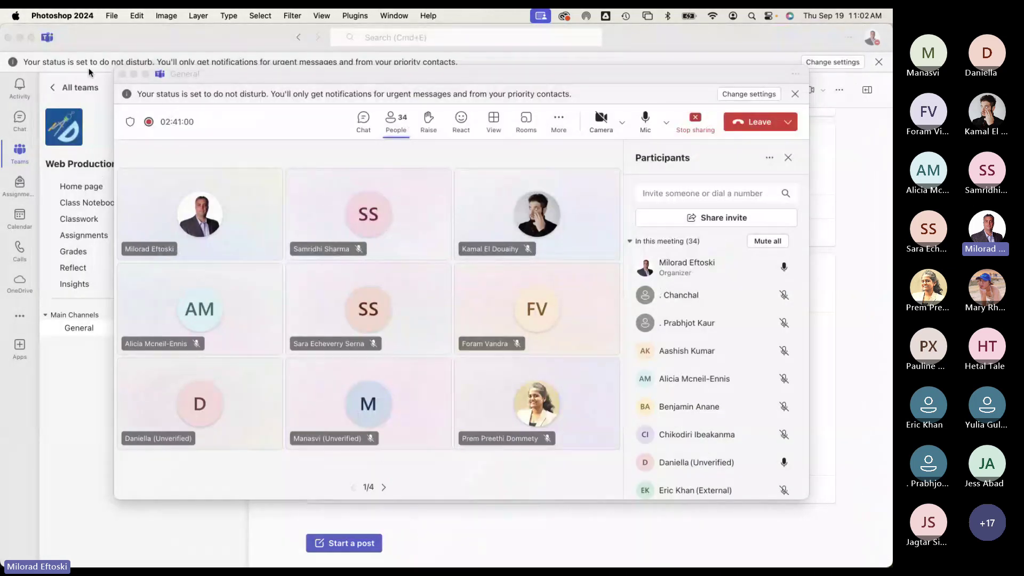
pyautogui.click(20, 38)
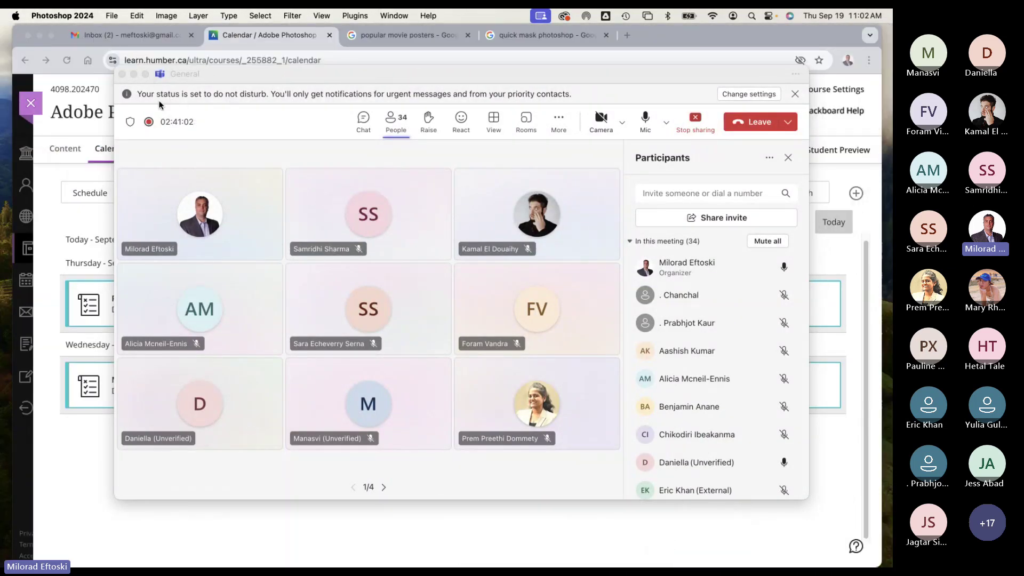
pyautogui.click(152, 98)
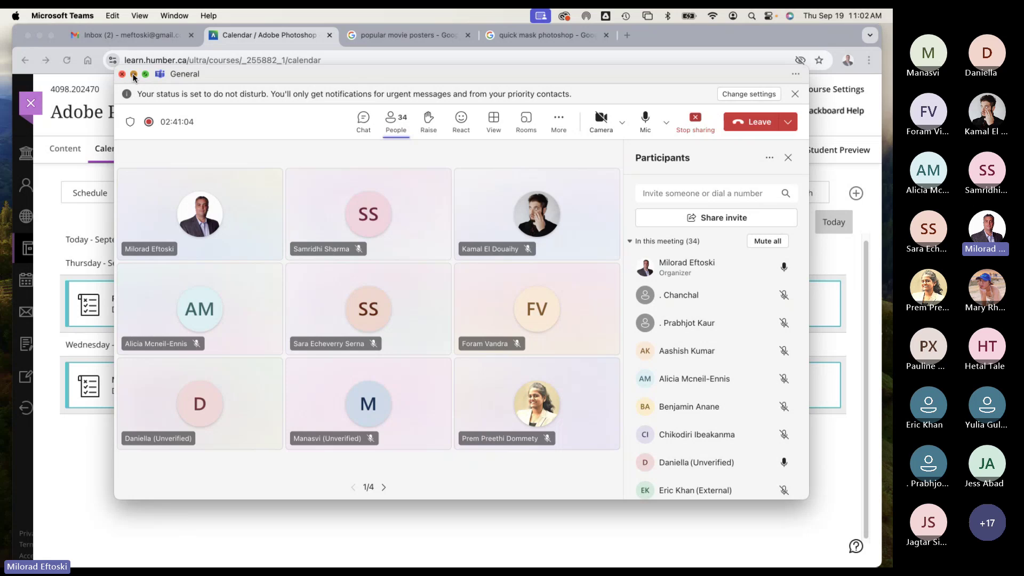
pyautogui.click(134, 75)
pyautogui.click(39, 36)
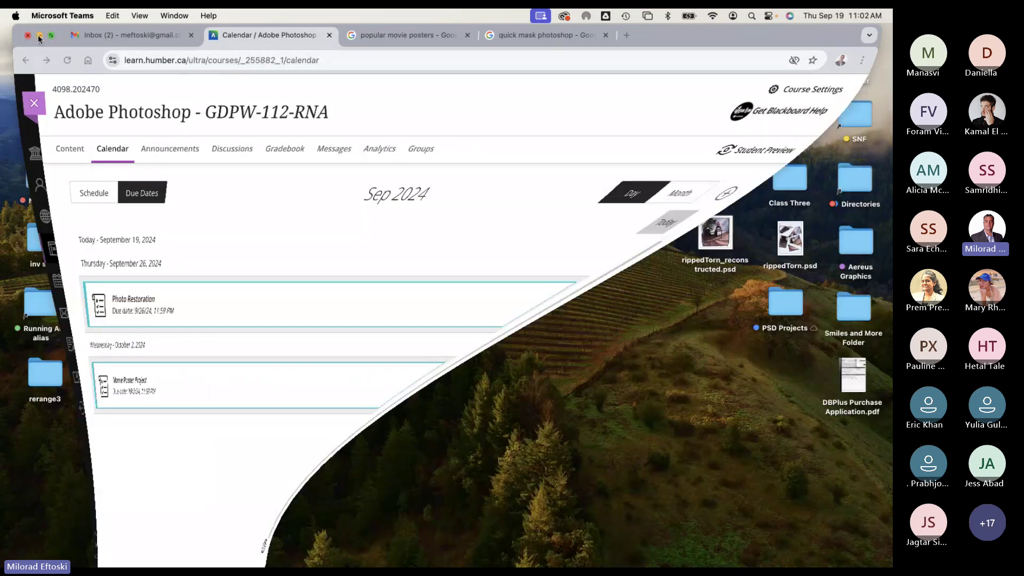
# Step: Open PSD Projects, enlarge its window, and line up its project folders
pyautogui.doubleClick(784, 300)
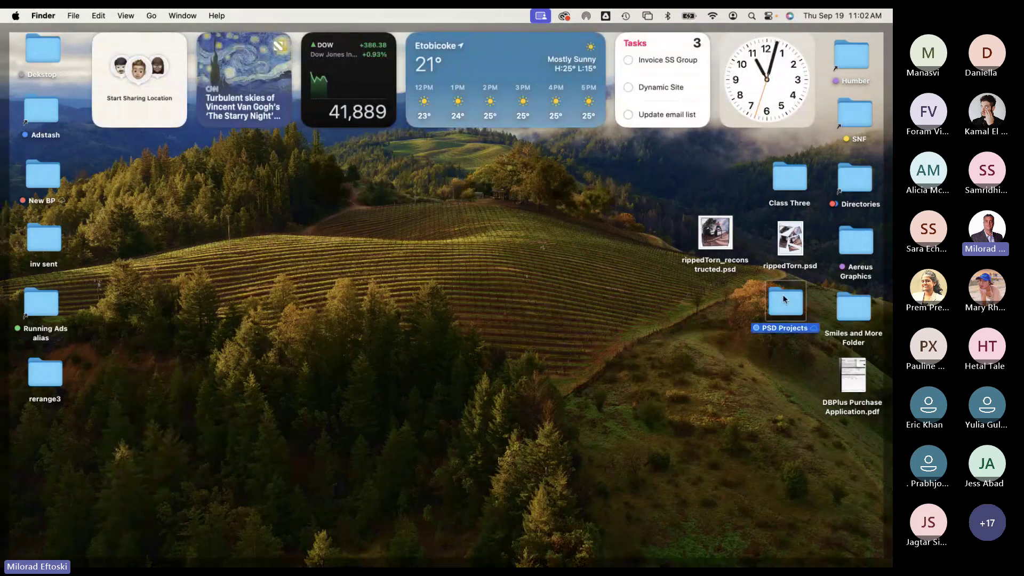
pyautogui.moveTo(432, 111); pyautogui.dragTo(331, 122)
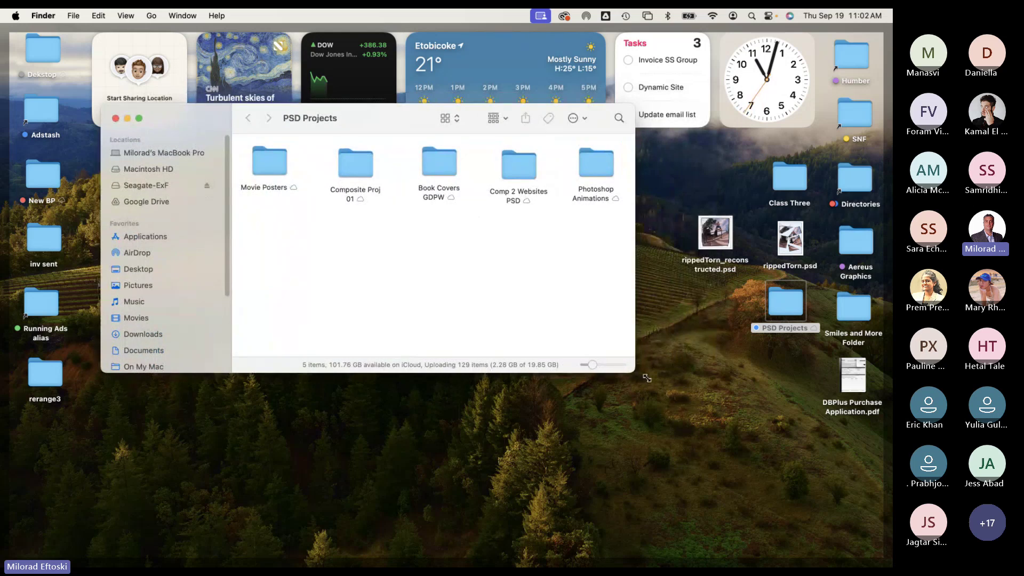
pyautogui.moveTo(647, 377); pyautogui.dragTo(765, 423)
pyautogui.moveTo(355, 162); pyautogui.dragTo(338, 161)
pyautogui.moveTo(438, 163); pyautogui.dragTo(404, 160)
pyautogui.moveTo(511, 165); pyautogui.dragTo(466, 160)
pyautogui.moveTo(589, 160); pyautogui.dragTo(542, 162)
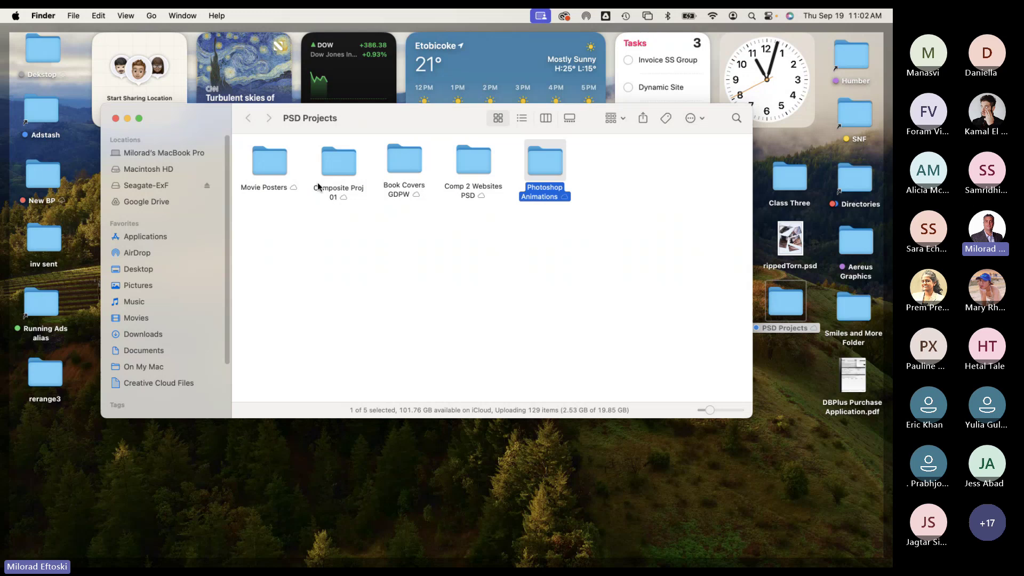
# Step: Open Movie Posters and size its window to show all 24 posters
pyautogui.click(264, 170)
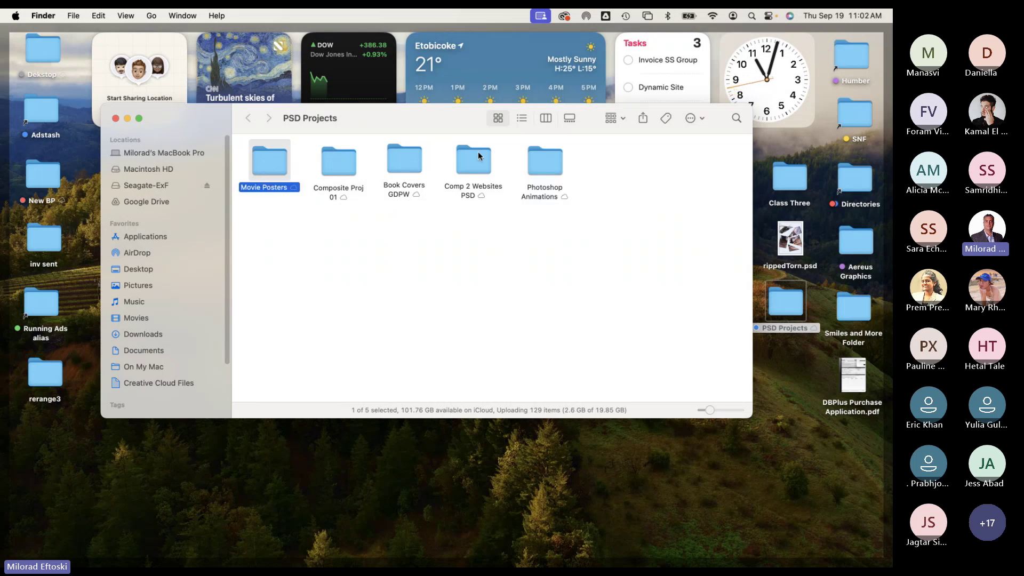
pyautogui.moveTo(394, 131); pyautogui.dragTo(402, 151)
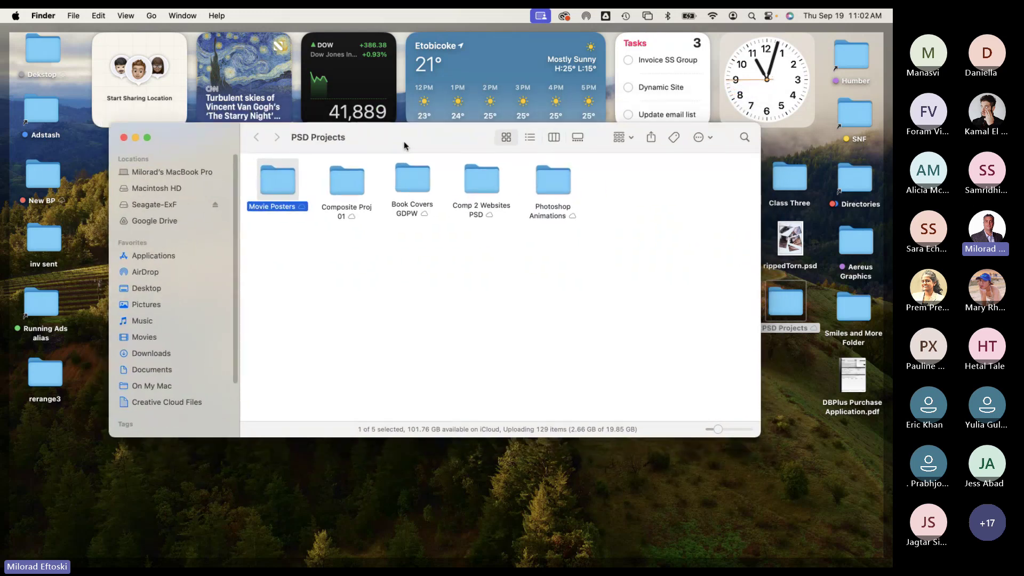
pyautogui.doubleClick(281, 185)
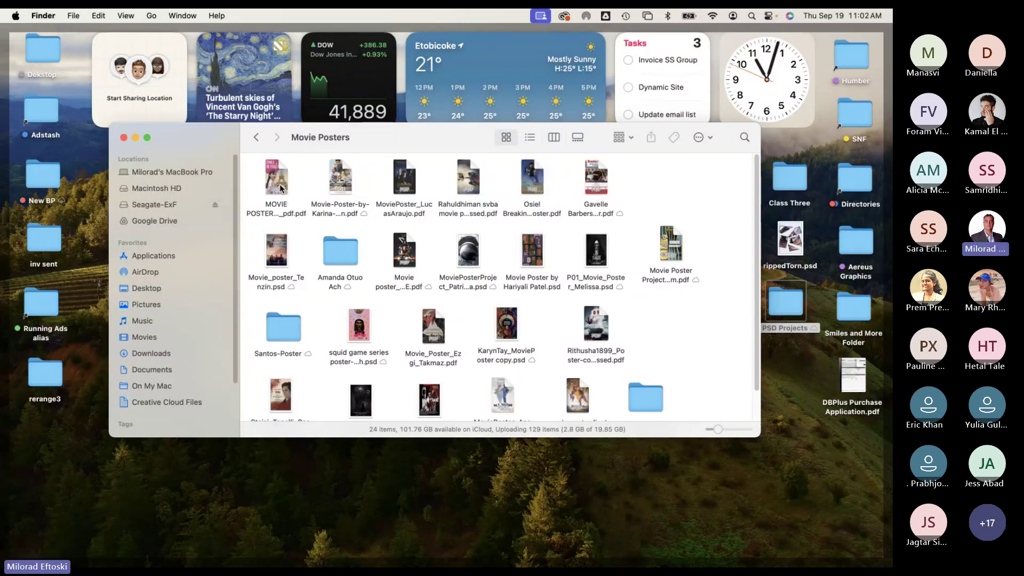
pyautogui.moveTo(389, 136); pyautogui.dragTo(367, 116)
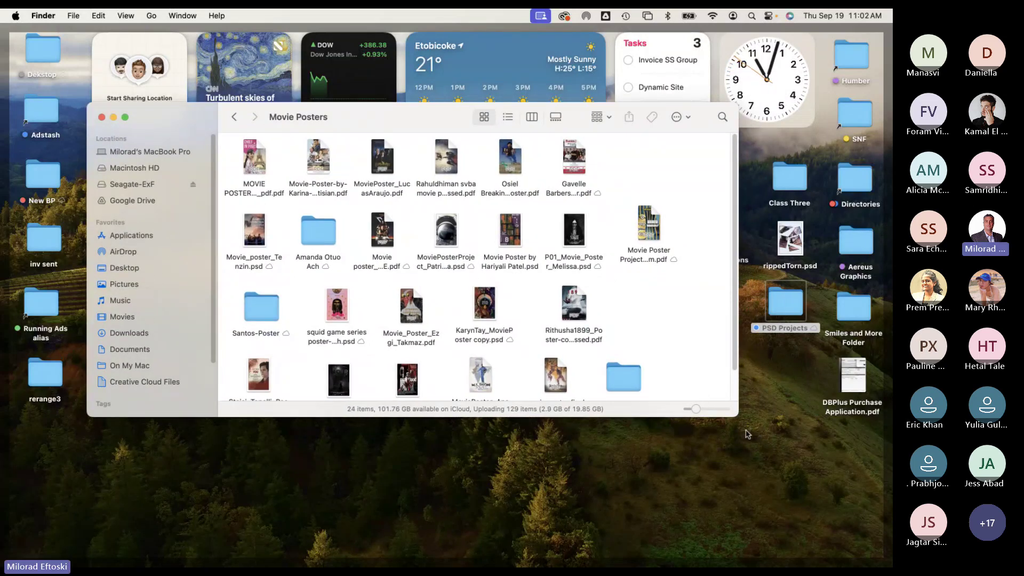
pyautogui.moveTo(740, 416); pyautogui.dragTo(750, 523)
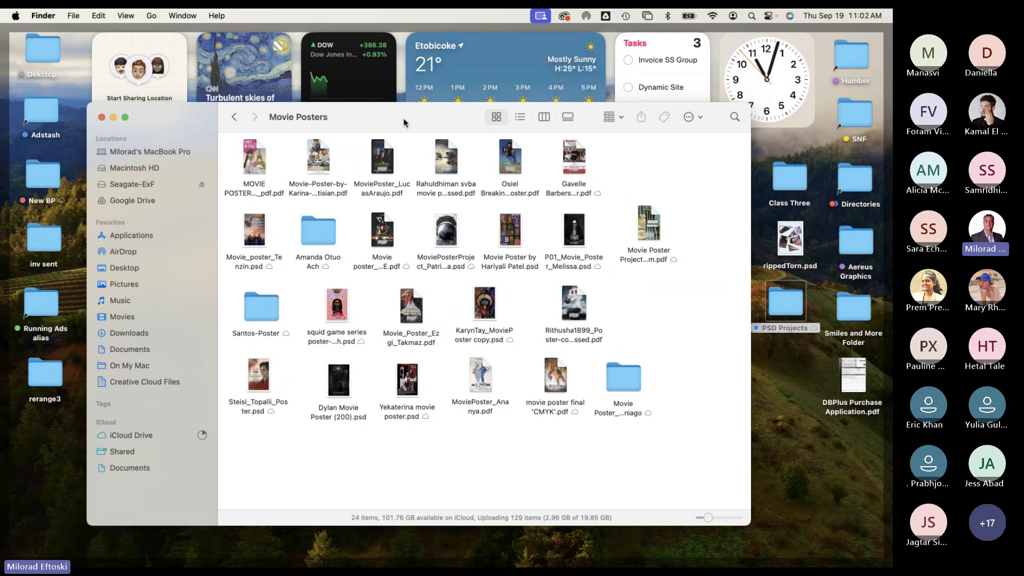
pyautogui.moveTo(404, 122); pyautogui.dragTo(416, 107)
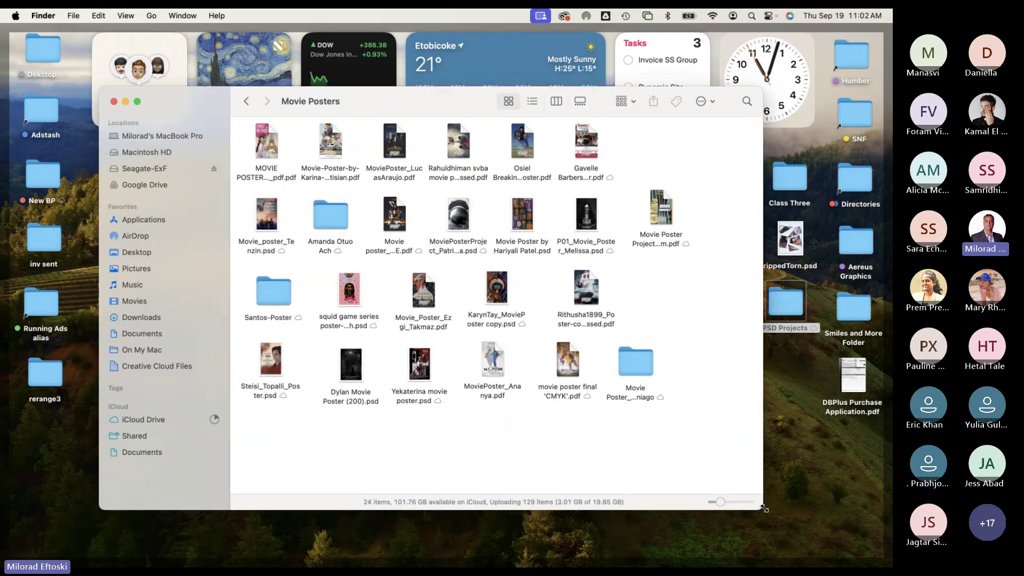
pyautogui.moveTo(764, 508); pyautogui.dragTo(741, 502)
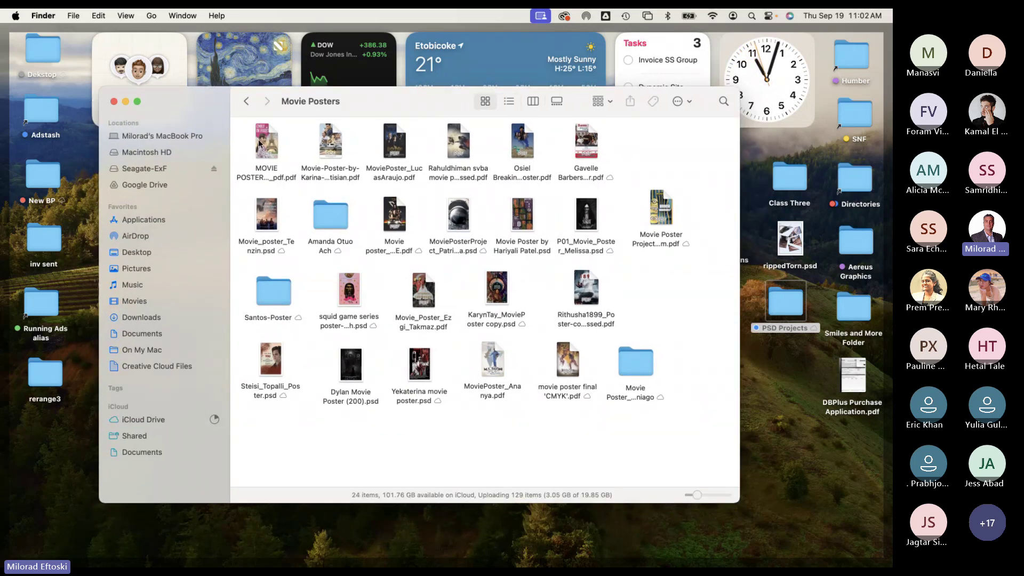
pyautogui.click(279, 170)
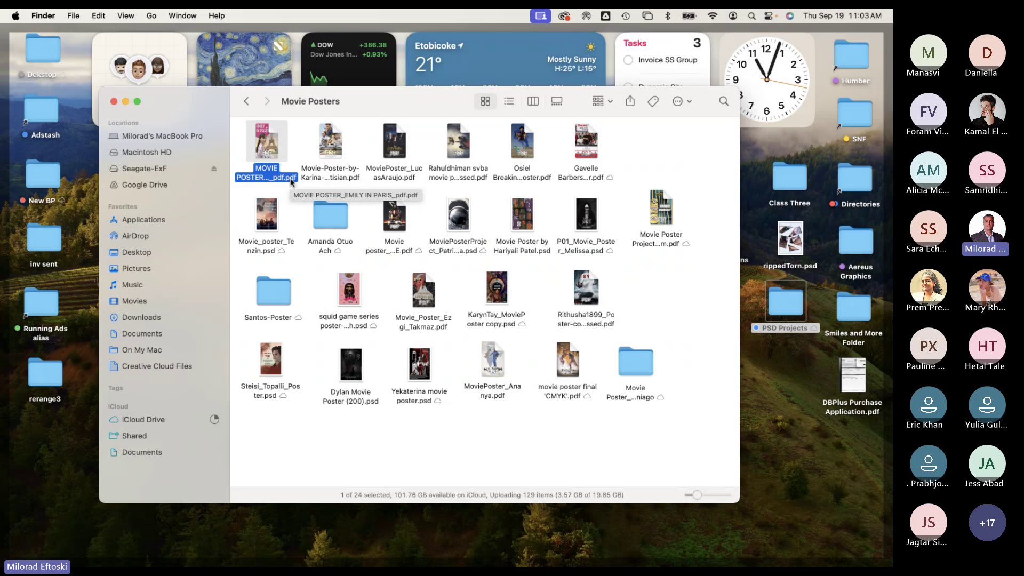
pyautogui.moveTo(332, 564)
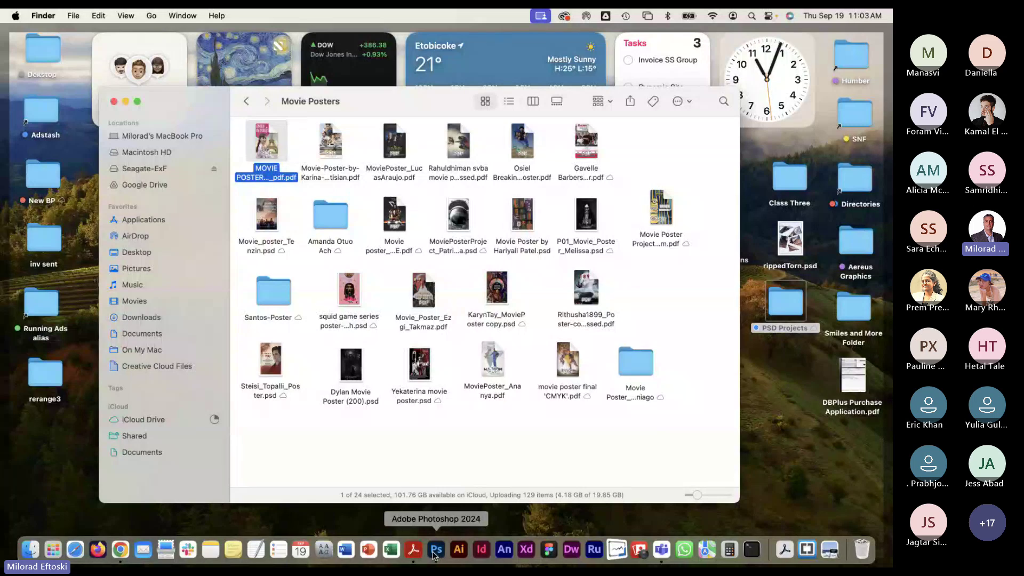
# Step: Start a new Photoshop document using the Print Tabloid 11 x 17 in preset
pyautogui.click(436, 550)
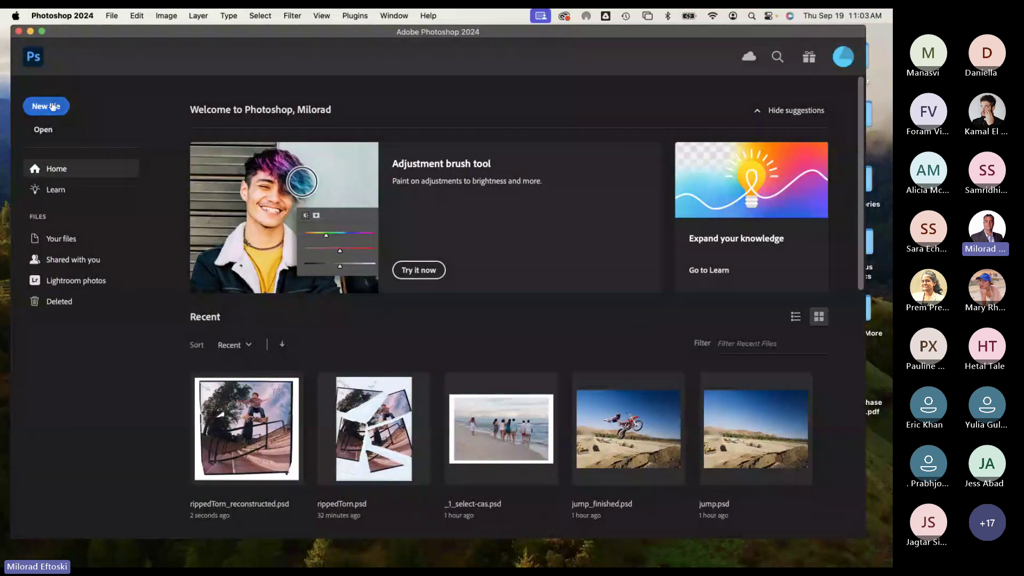
pyautogui.click(48, 106)
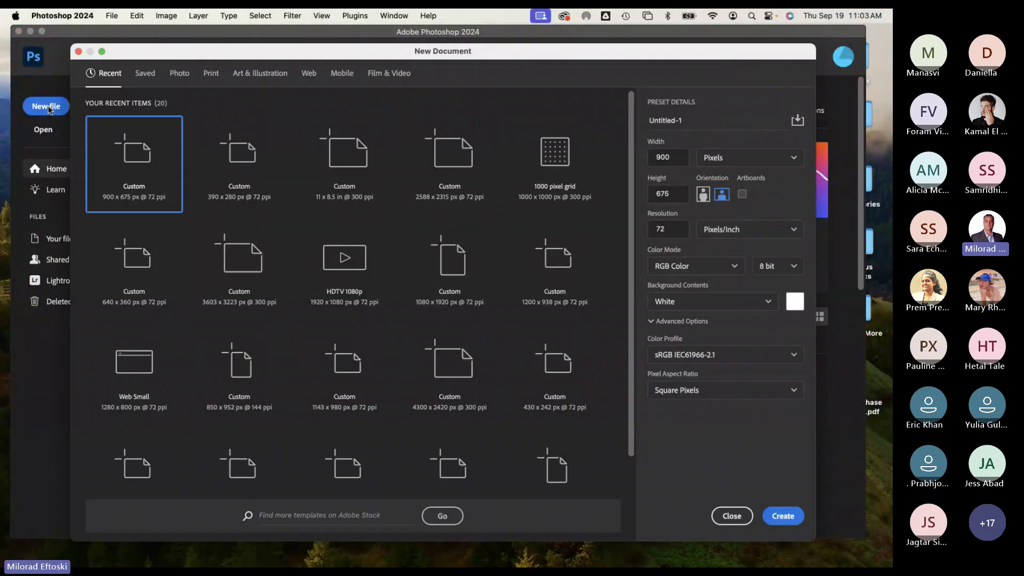
pyautogui.click(211, 78)
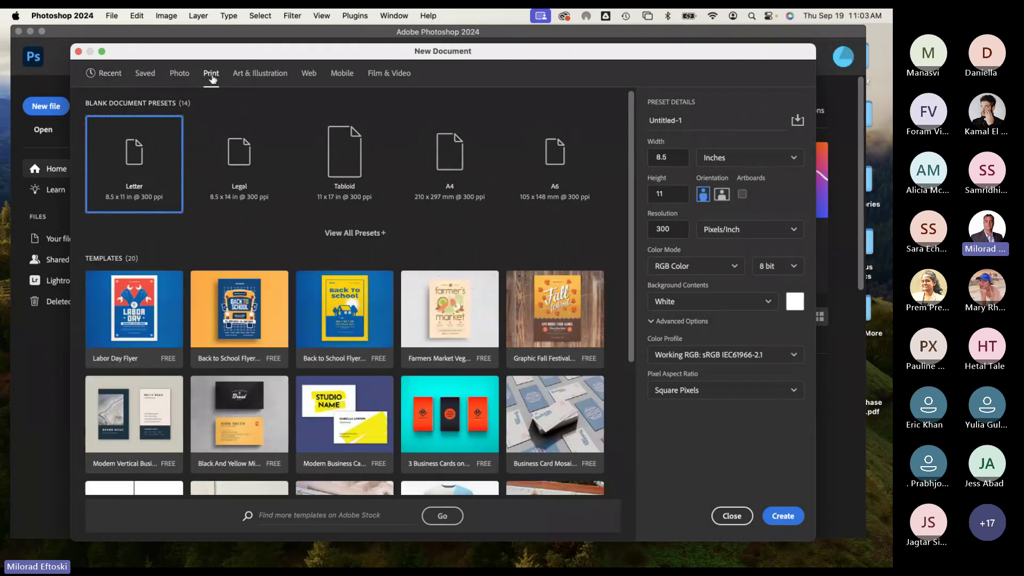
pyautogui.click(728, 159)
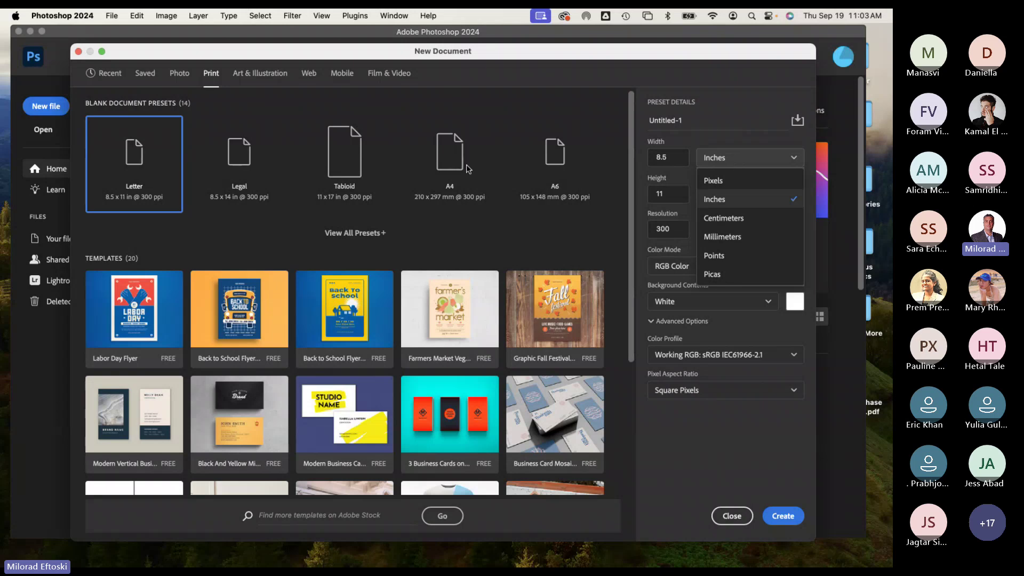
pyautogui.click(344, 163)
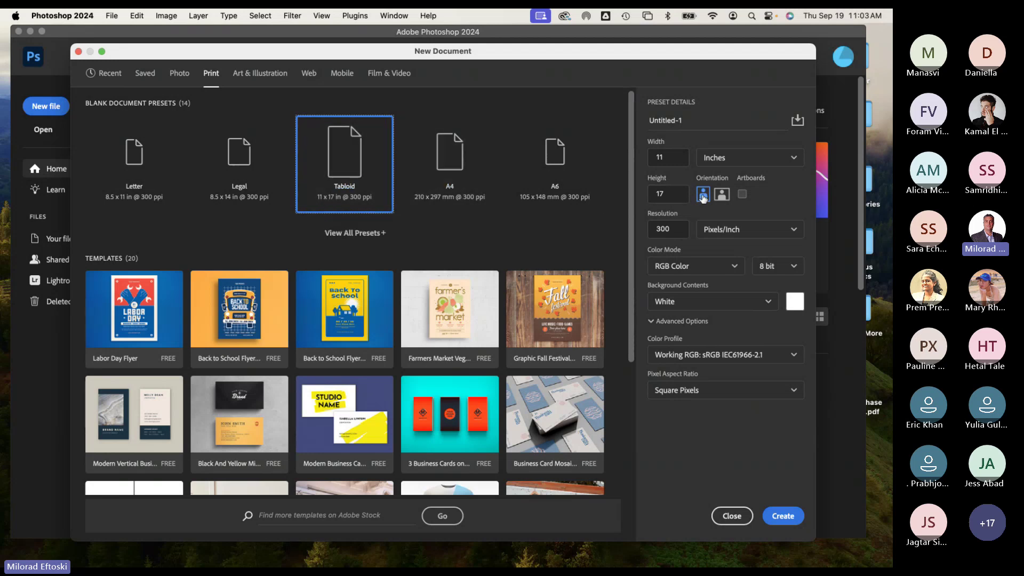
# Step: Keep portrait orientation at 300 ppi, set CMYK Color, and create the document
pyautogui.click(720, 195)
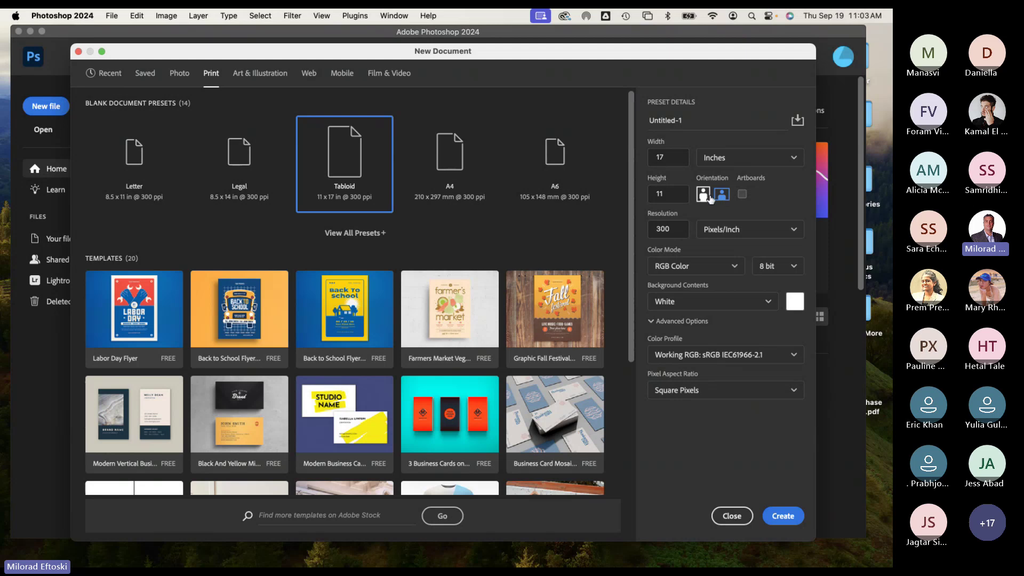
pyautogui.click(703, 195)
pyautogui.doubleClick(672, 232)
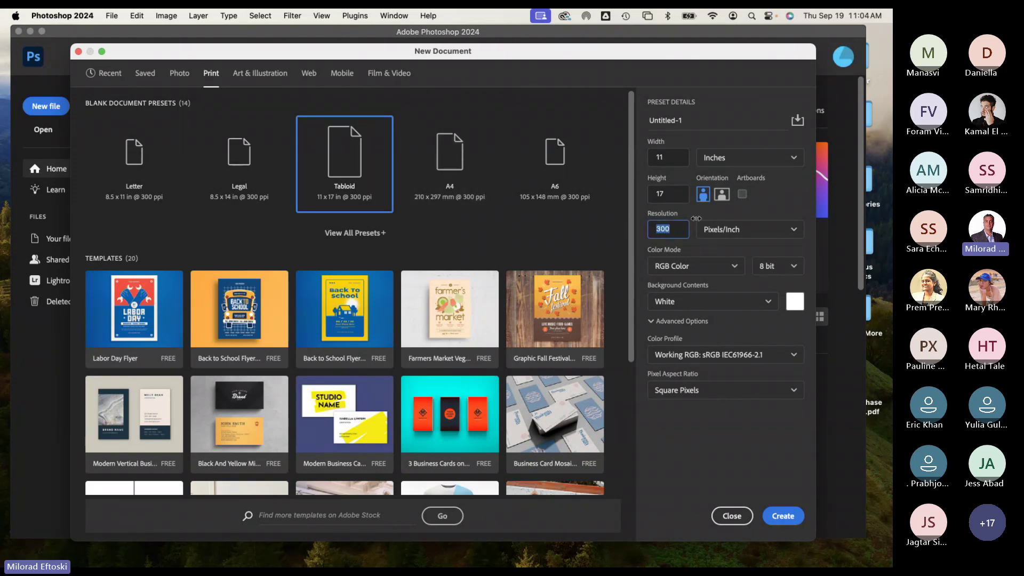
pyautogui.click(712, 270)
pyautogui.click(694, 343)
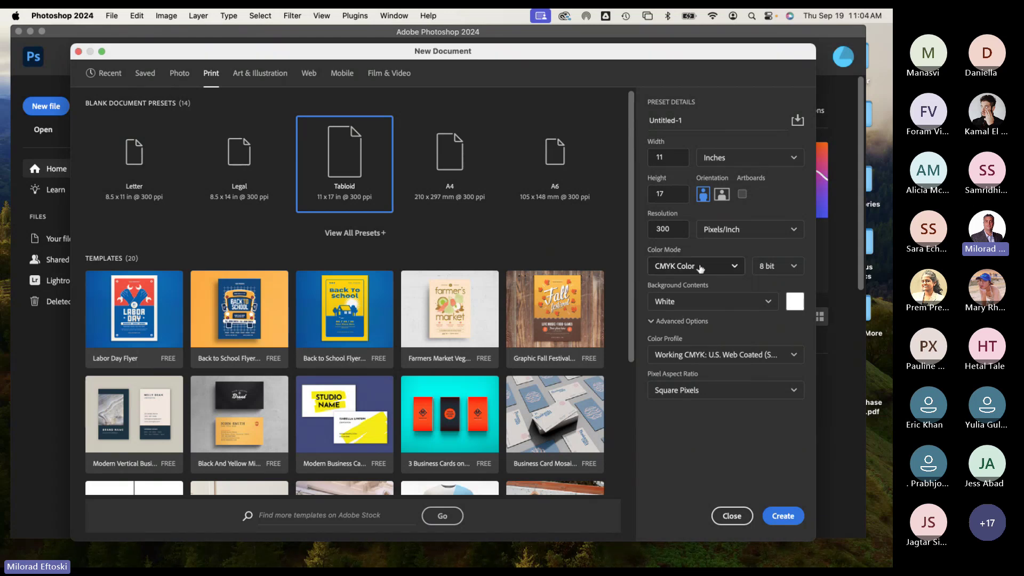
pyautogui.click(780, 516)
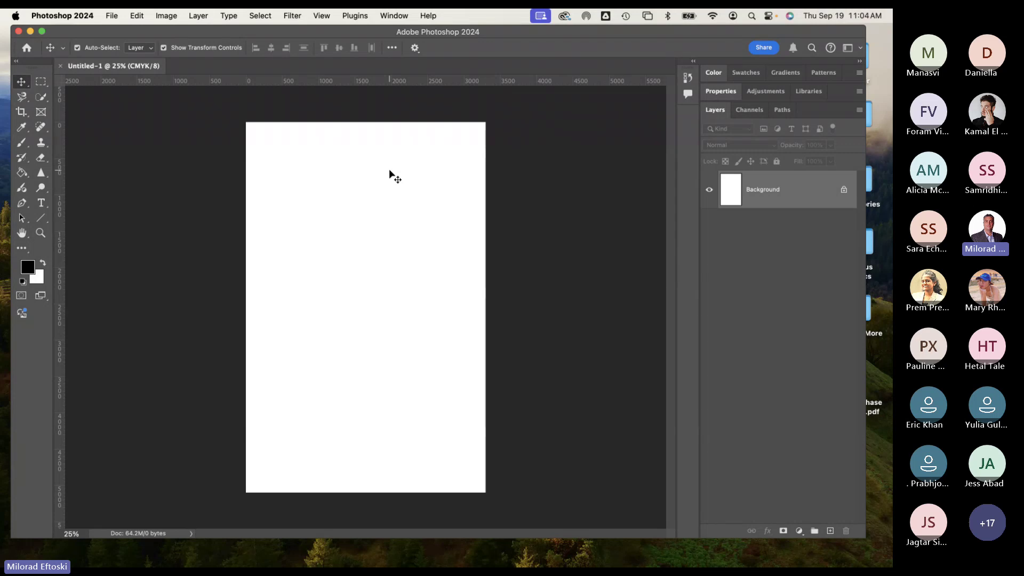
pyautogui.moveTo(252, 32); pyautogui.dragTo(263, 39)
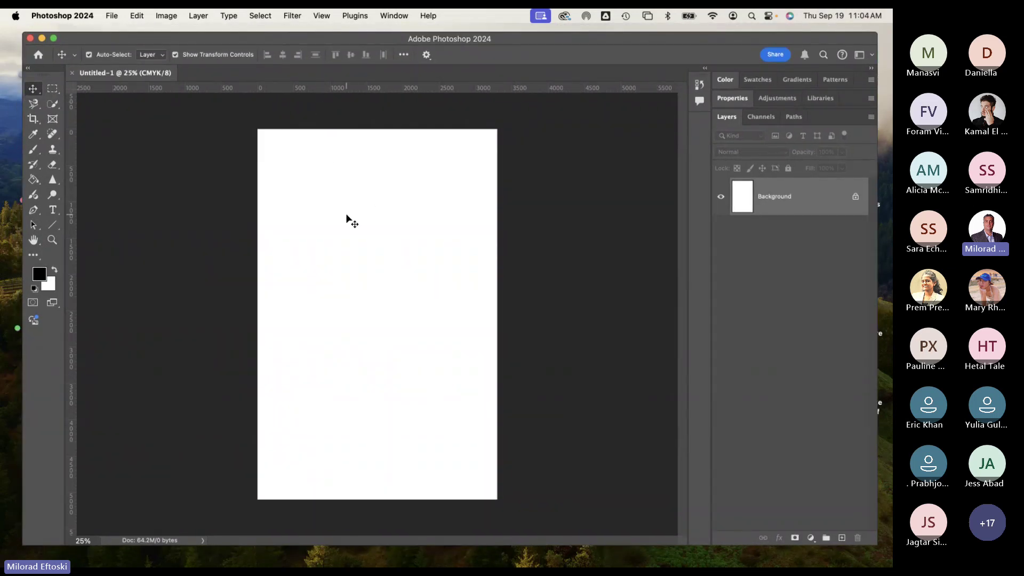
pyautogui.click(110, 15)
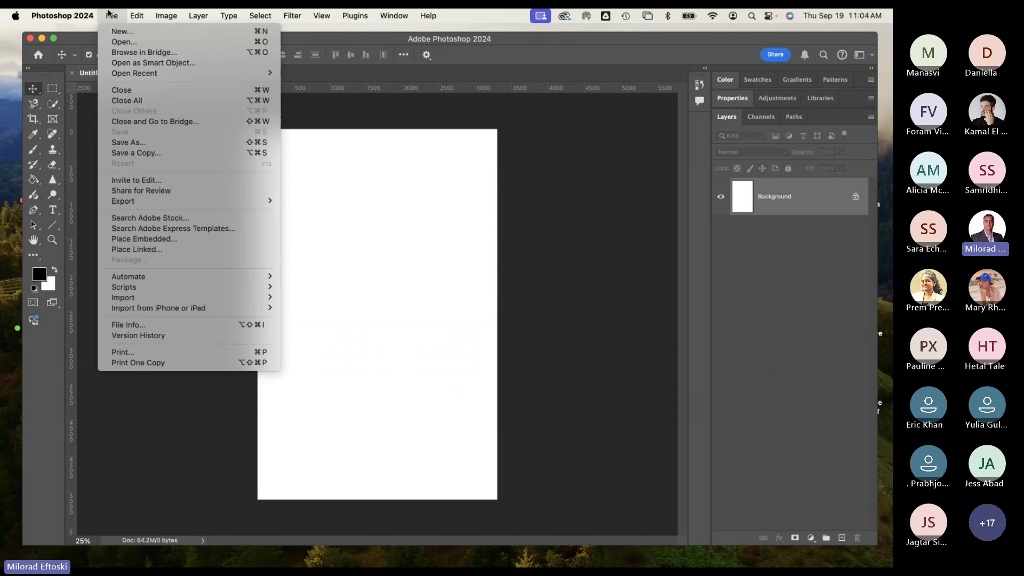
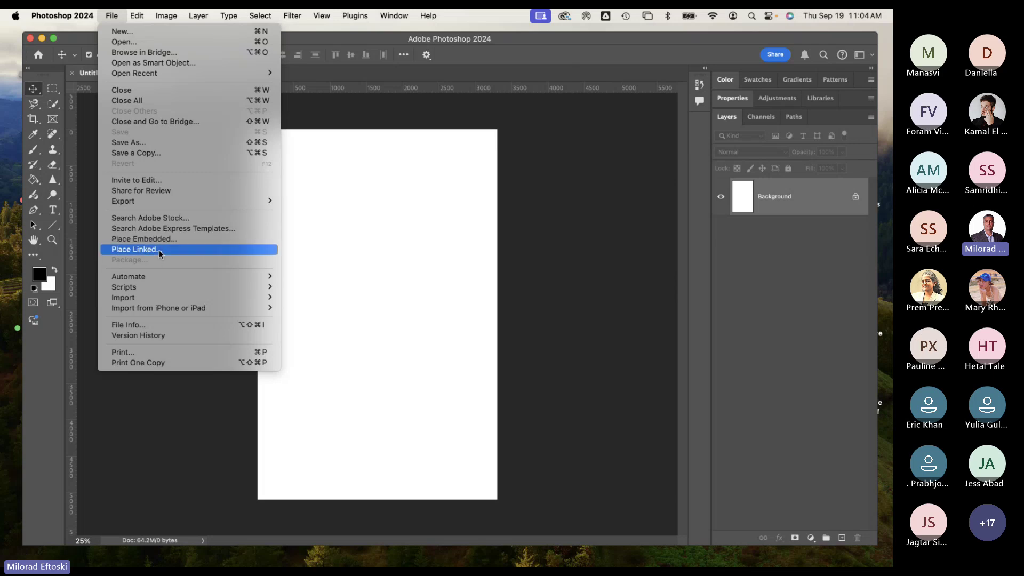
# Step: Place rippedTorn_reconstructed.psd as an embedded image, move it up and commit the placement
pyautogui.click(187, 241)
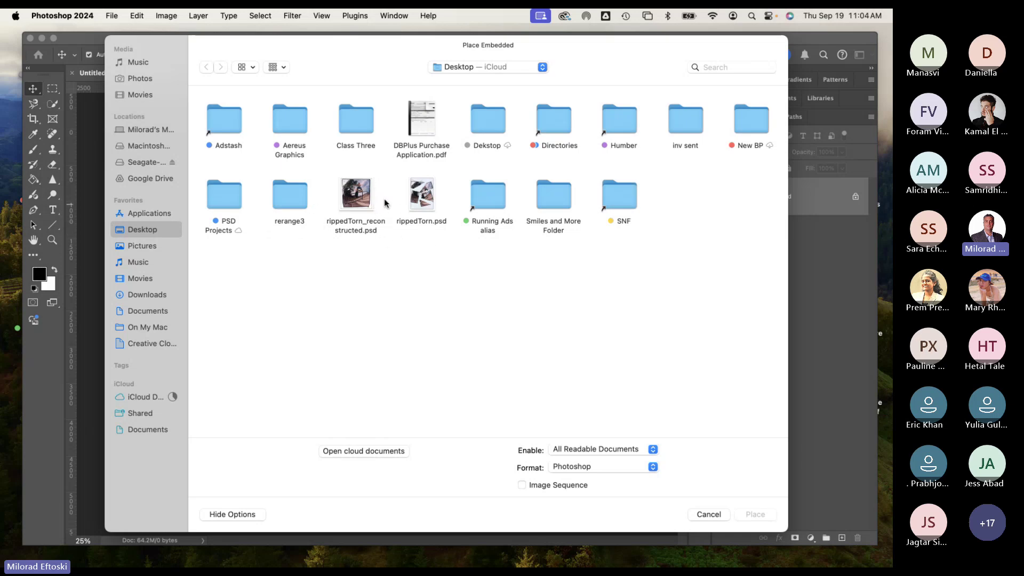
pyautogui.doubleClick(360, 197)
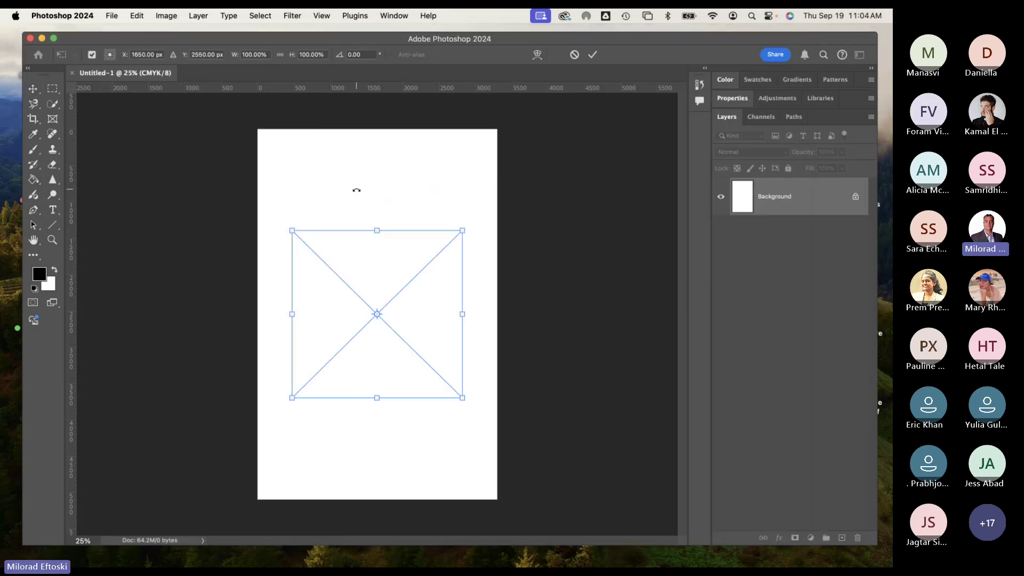
pyautogui.moveTo(397, 264); pyautogui.dragTo(391, 208)
pyautogui.press('Return')
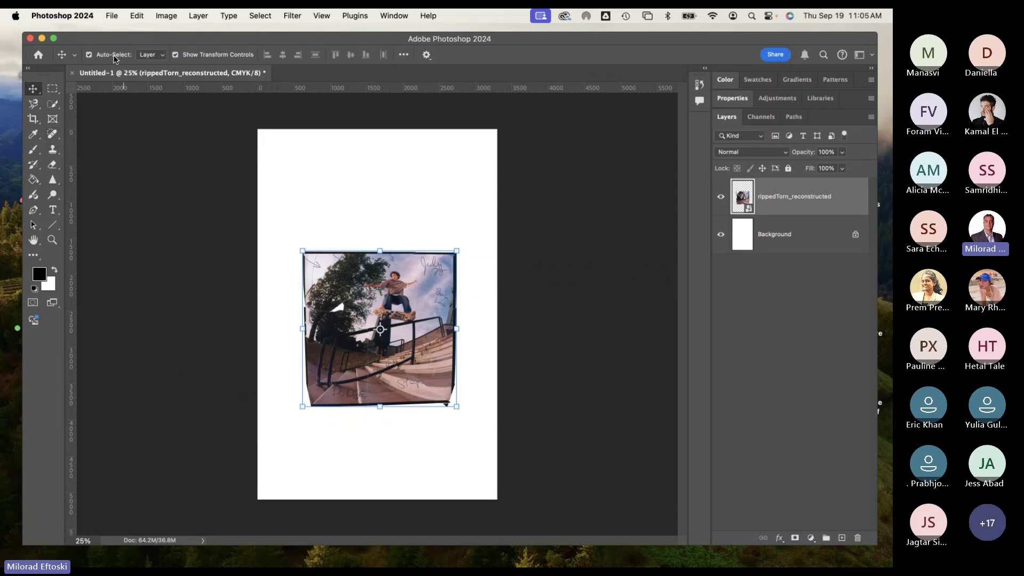
# Step: Turn off auto-select, nudge the ripped photo, then close Untitled-1 without saving
pyautogui.click(89, 54)
pyautogui.moveTo(371, 275); pyautogui.dragTo(364, 294)
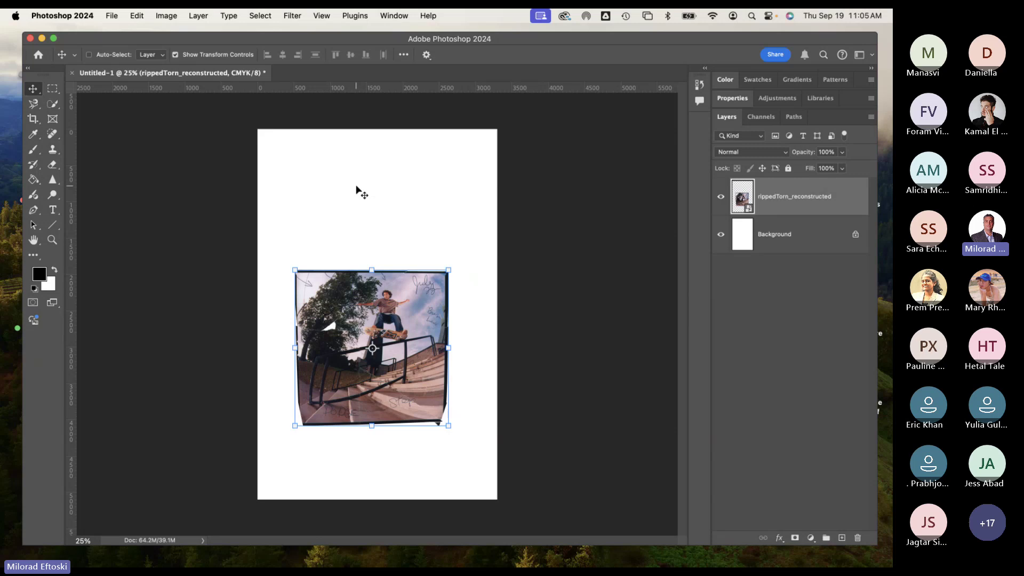
pyautogui.click(72, 73)
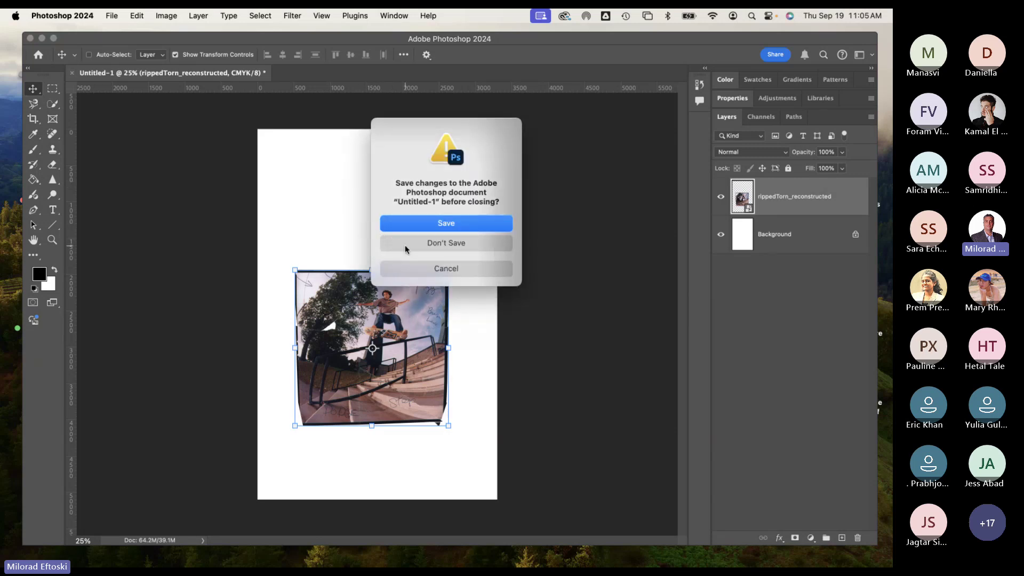
pyautogui.click(405, 245)
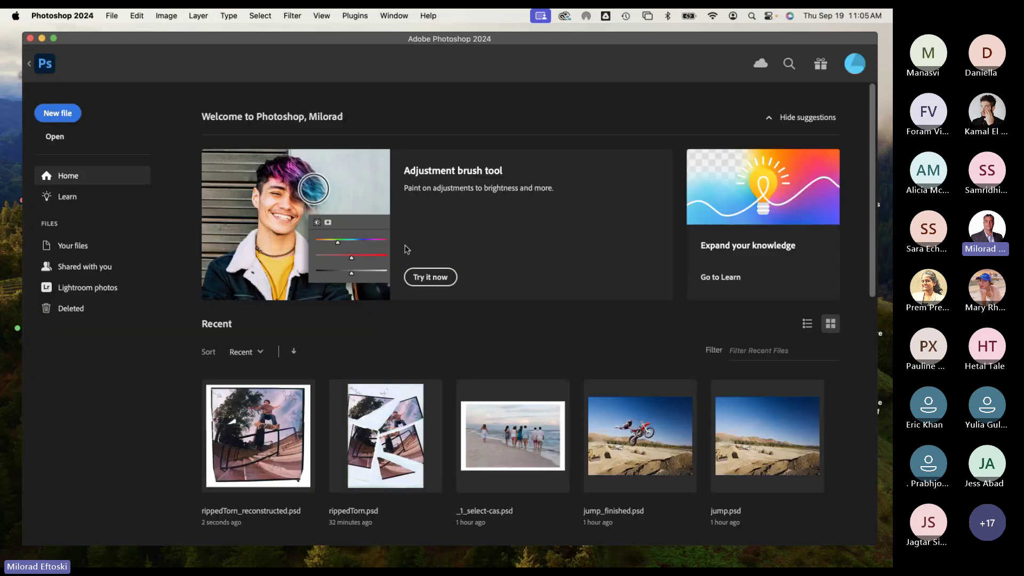
# Step: Minimize Photoshop and Quick Look the Emily in Paris poster, enlarged, in the Movie Posters folder
pyautogui.click(42, 39)
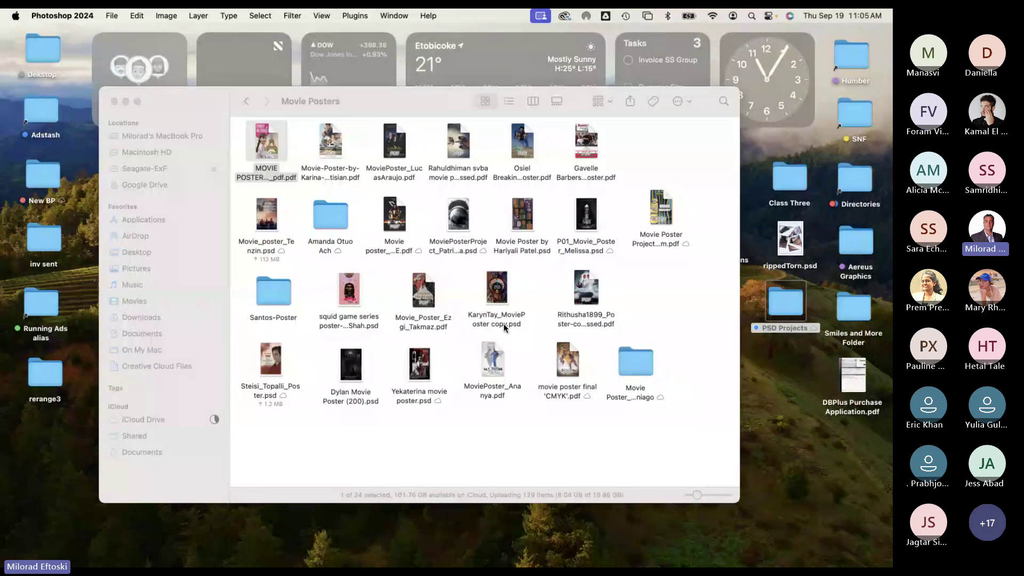
pyautogui.moveTo(393, 107); pyautogui.dragTo(361, 110)
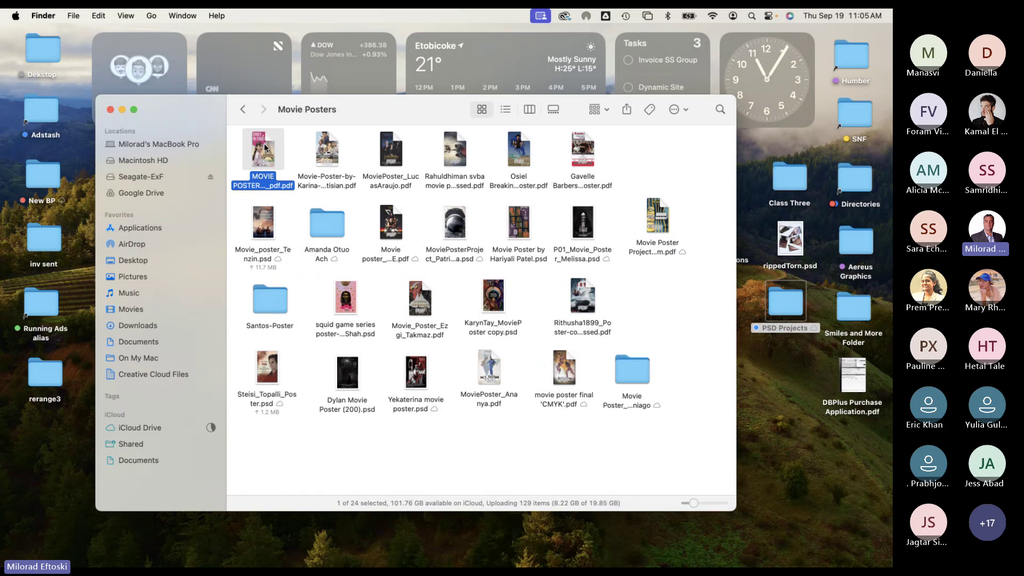
pyautogui.press('space')
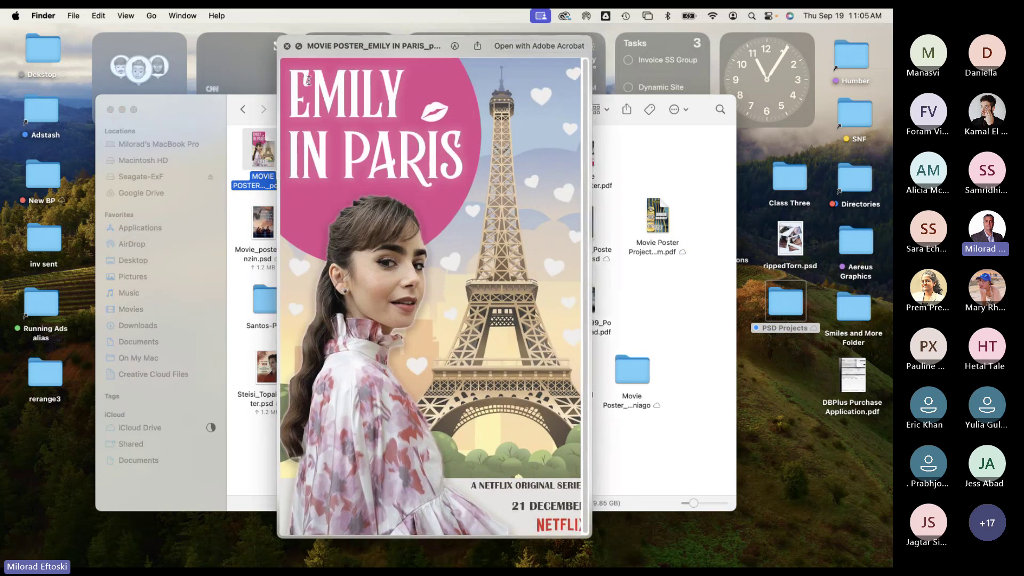
pyautogui.moveTo(331, 48); pyautogui.dragTo(281, 45)
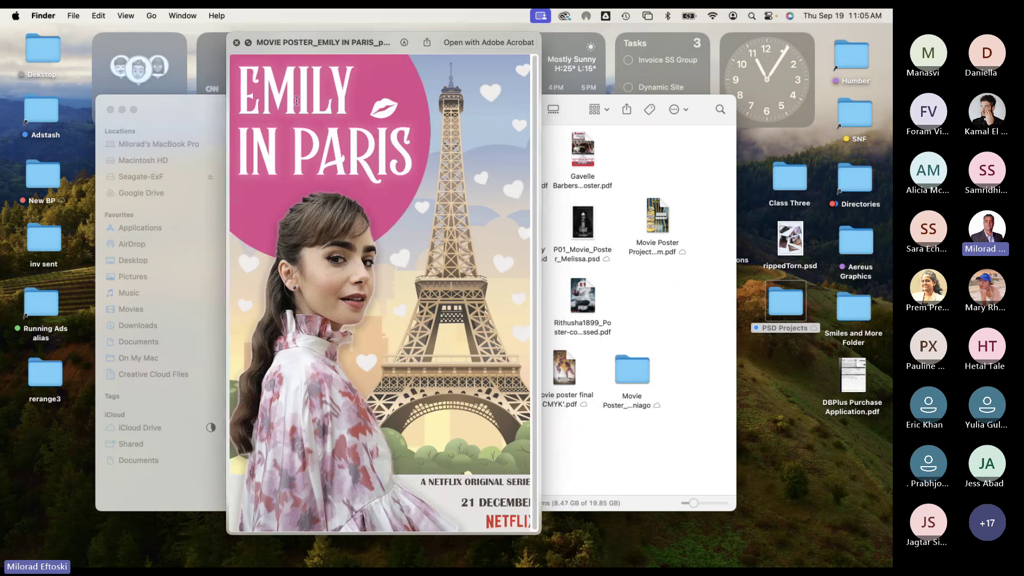
pyautogui.moveTo(538, 528)
pyautogui.mouseDown()
pyautogui.moveTo(581, 559)
pyautogui.moveTo(547, 528)
pyautogui.mouseUp()
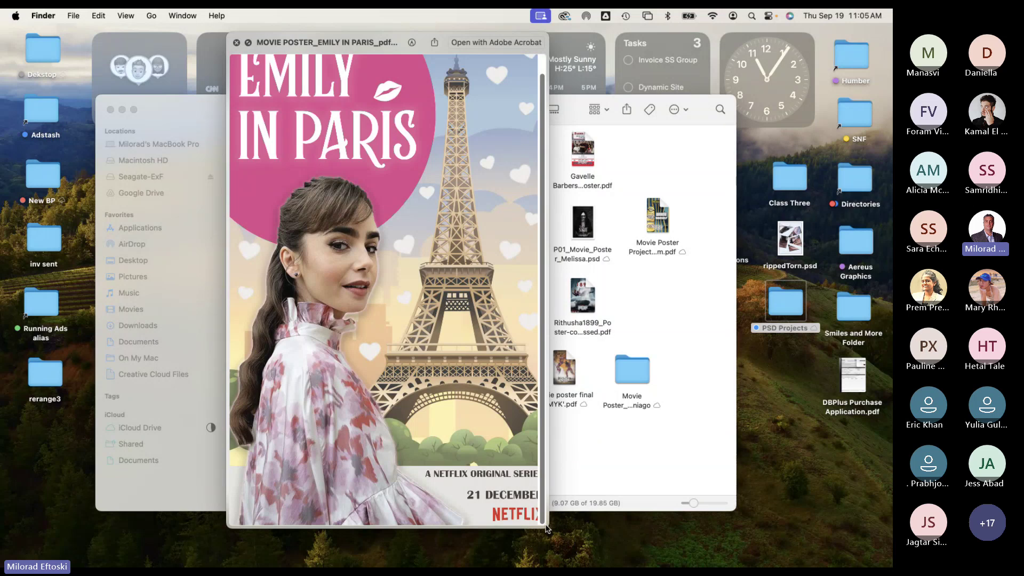
pyautogui.press('space')
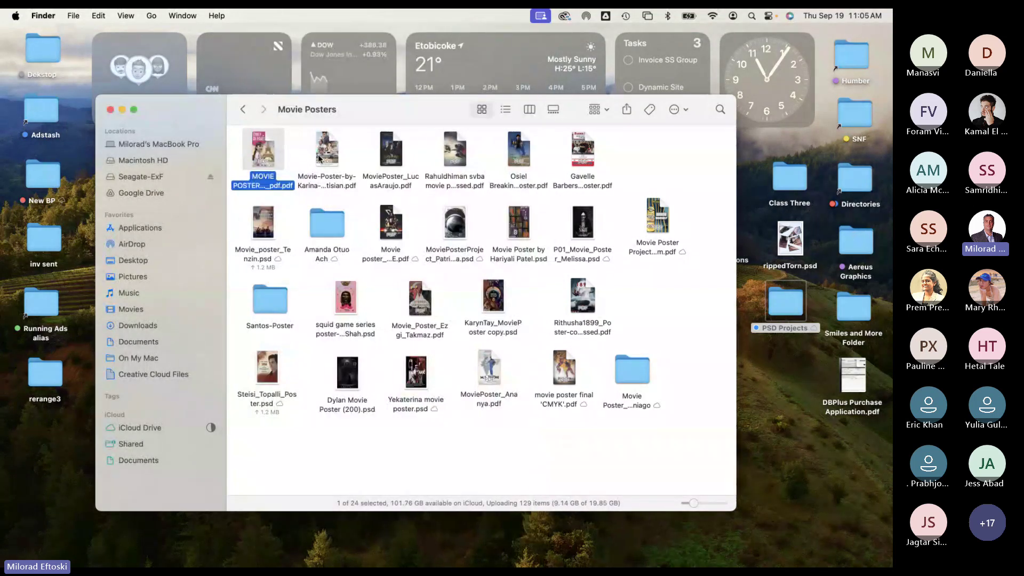
# Step: Quick Look the TAXI poster, briefly selecting its credit text, then close the preview
pyautogui.click(320, 158)
pyautogui.press('space')
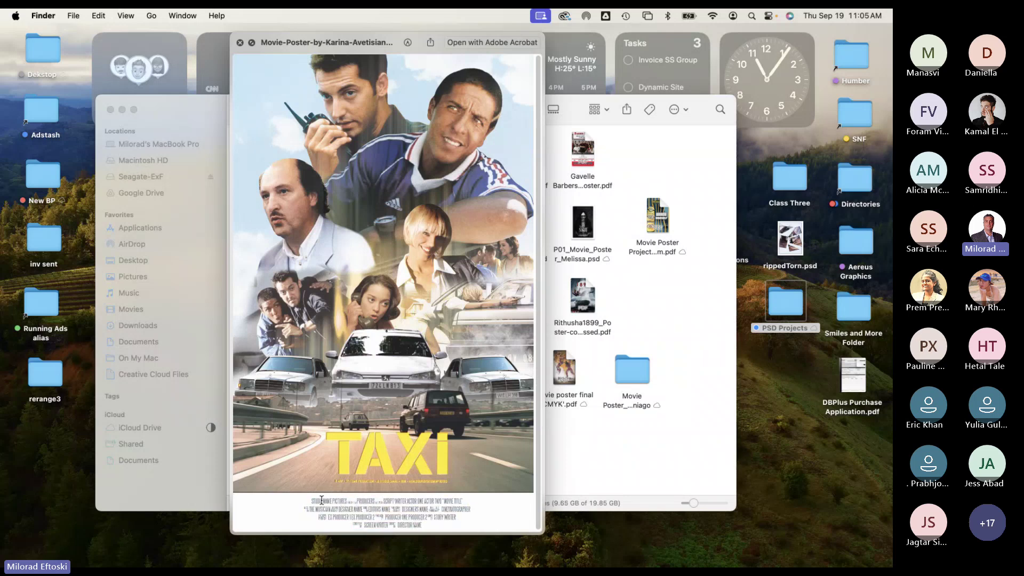
pyautogui.moveTo(420, 526); pyautogui.dragTo(342, 500)
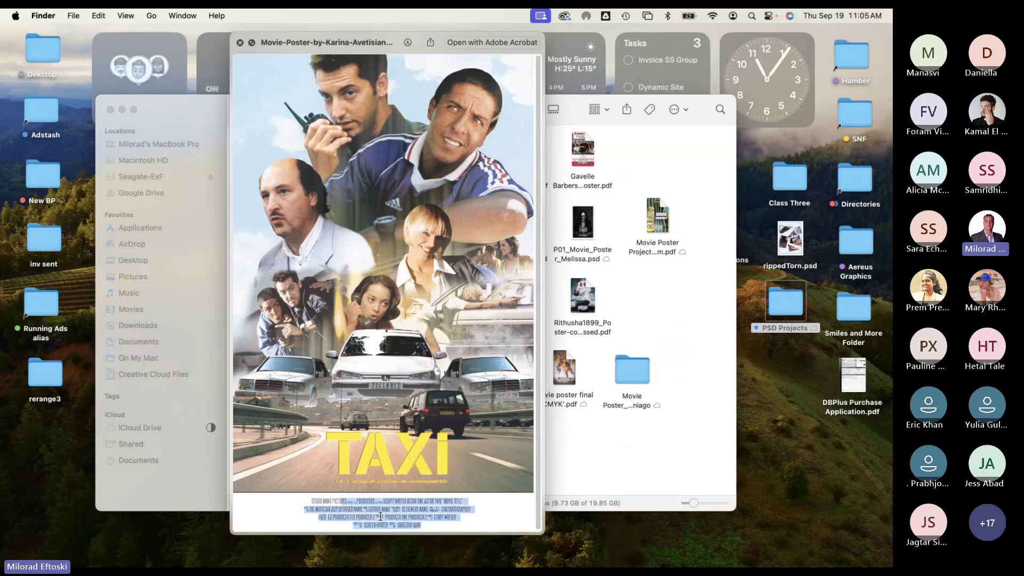
pyautogui.click(380, 516)
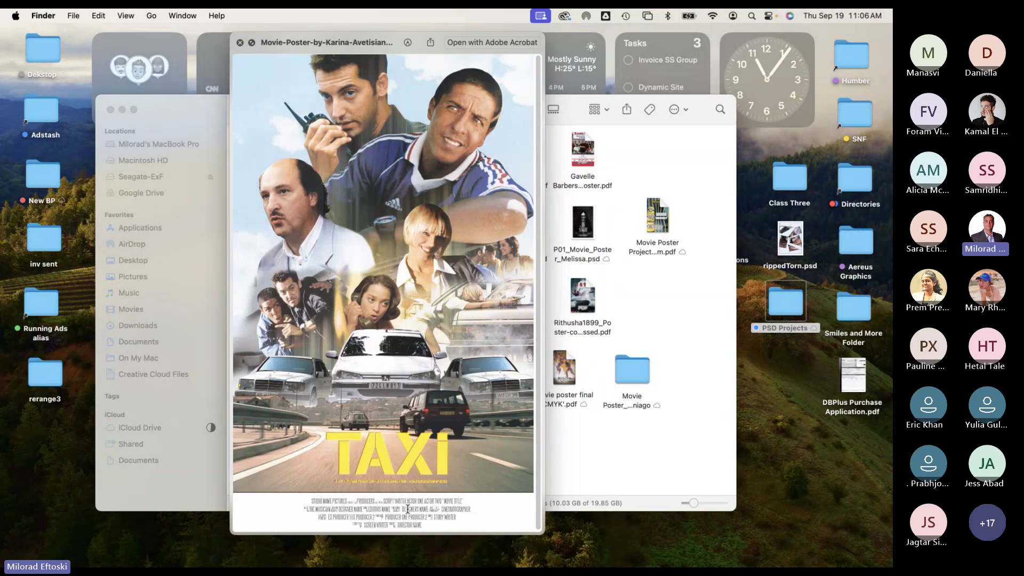
pyautogui.press('space')
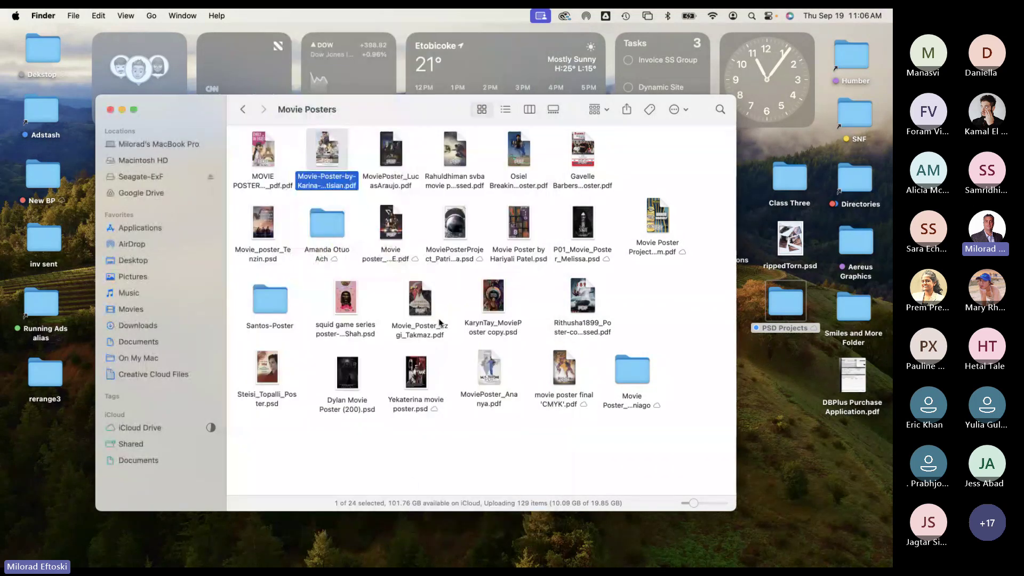
# Step: Quick Look the Harry Potter poster, shift the preview left, then close it
pyautogui.click(396, 169)
pyautogui.press('space')
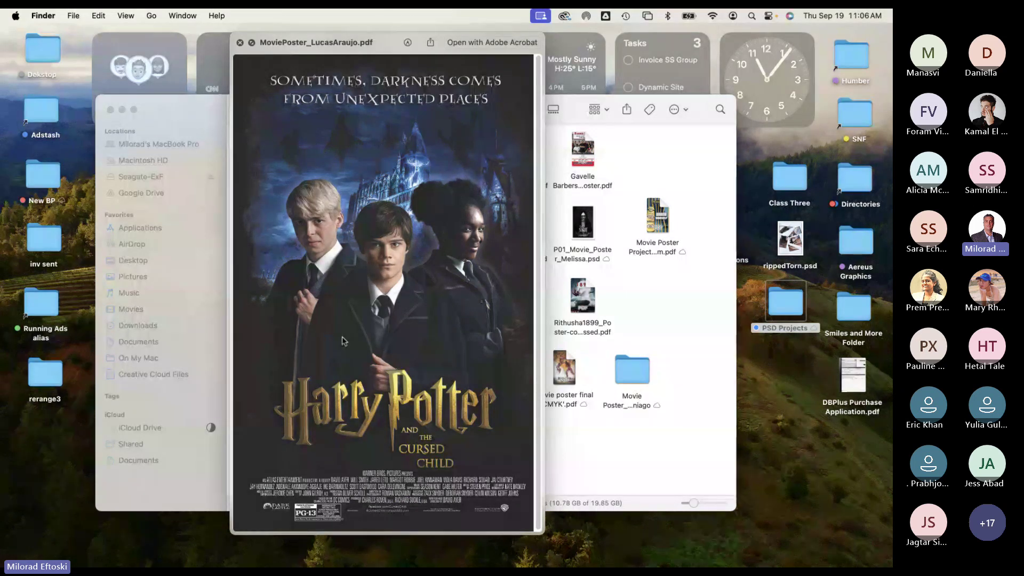
pyautogui.moveTo(316, 52); pyautogui.dragTo(288, 48)
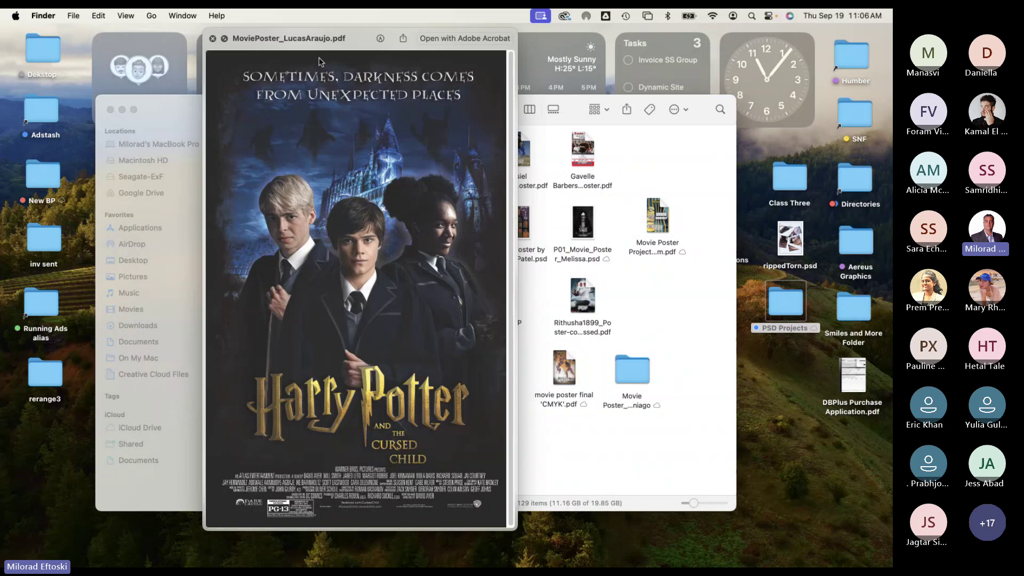
pyautogui.moveTo(317, 41); pyautogui.dragTo(307, 46)
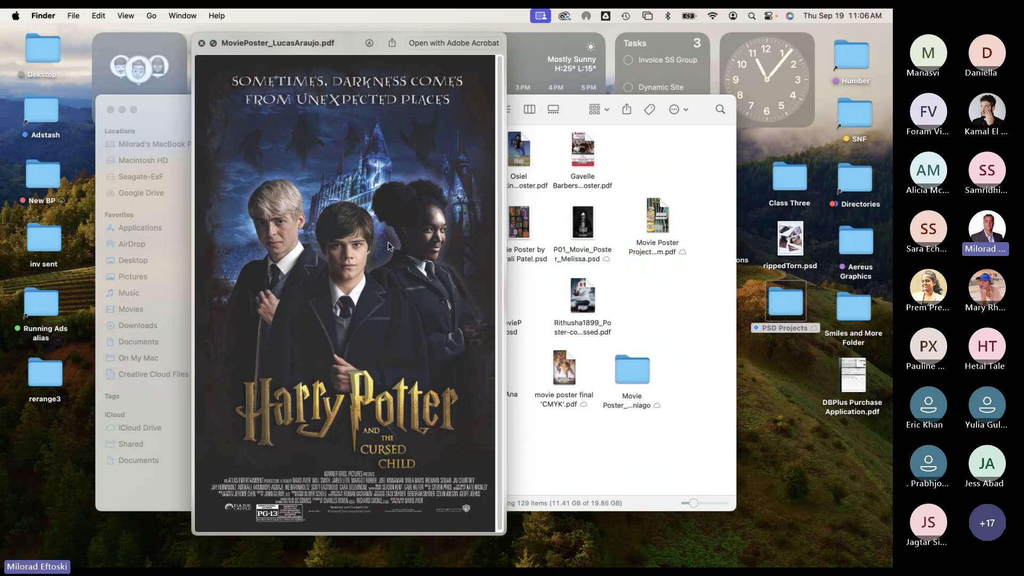
pyautogui.press('space')
# Step: Preview the superhero showdown poster, close it, and select the Breaking Bad poster file
pyautogui.click(449, 159)
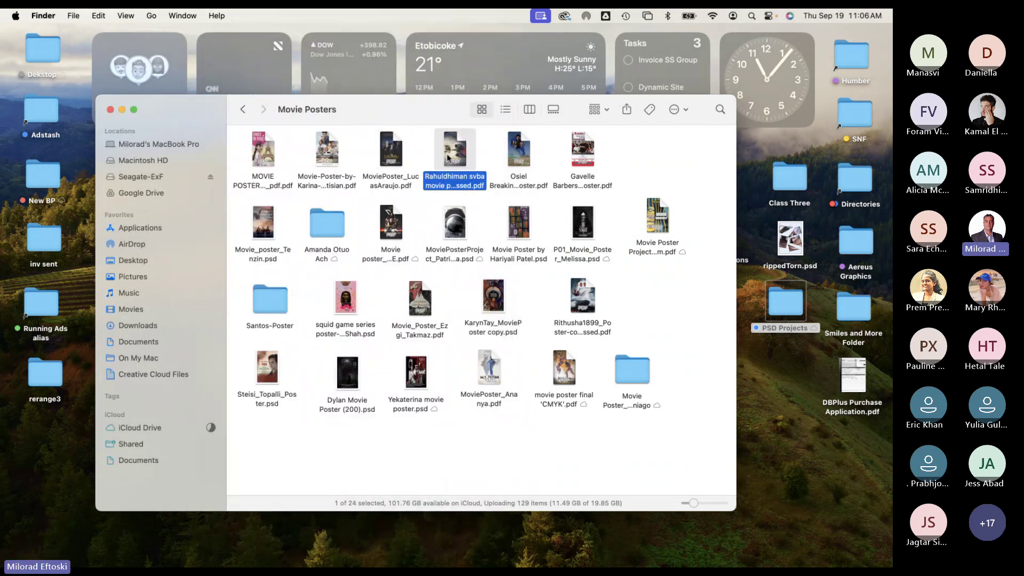
pyautogui.press('space')
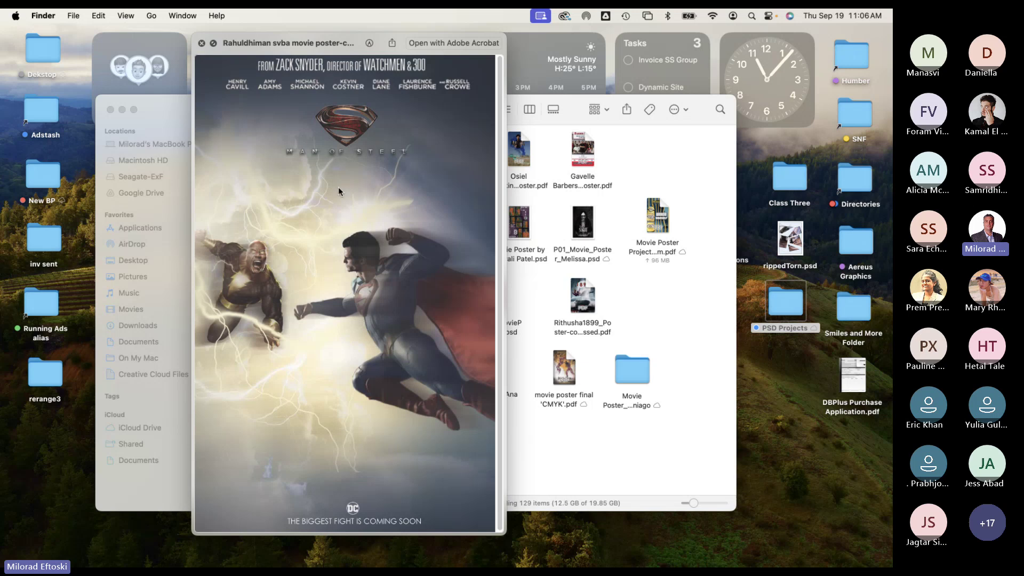
pyautogui.press('space')
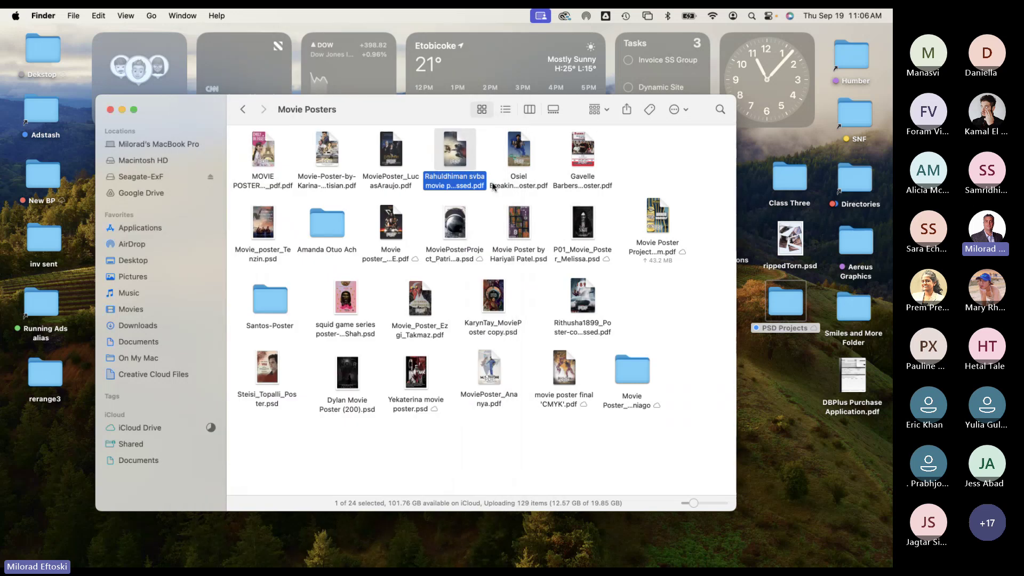
pyautogui.click(520, 152)
# Step: Quick Look the Breaking Bad poster, then the Barber Shop 4 poster
pyautogui.press('space')
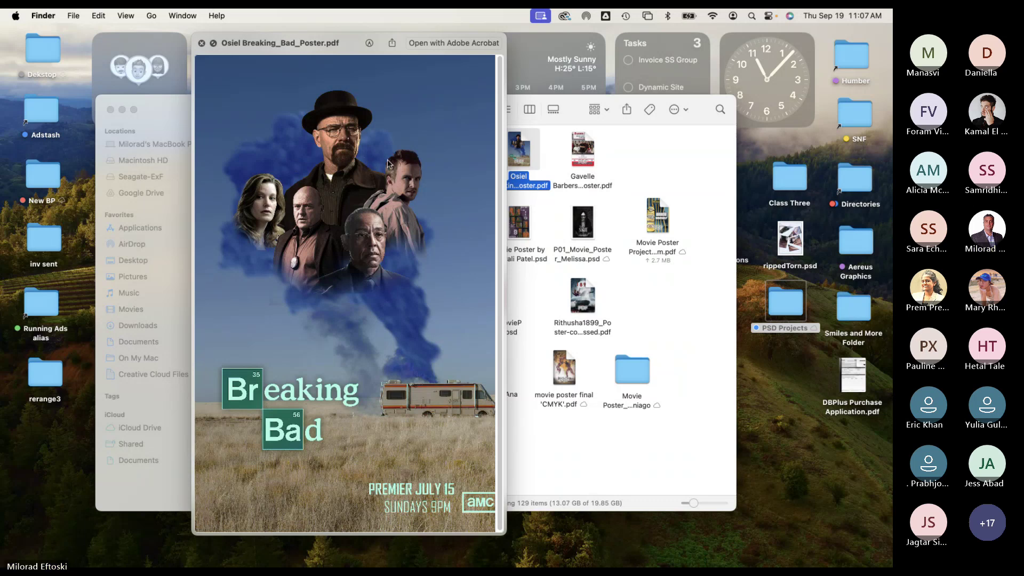
pyautogui.press('space')
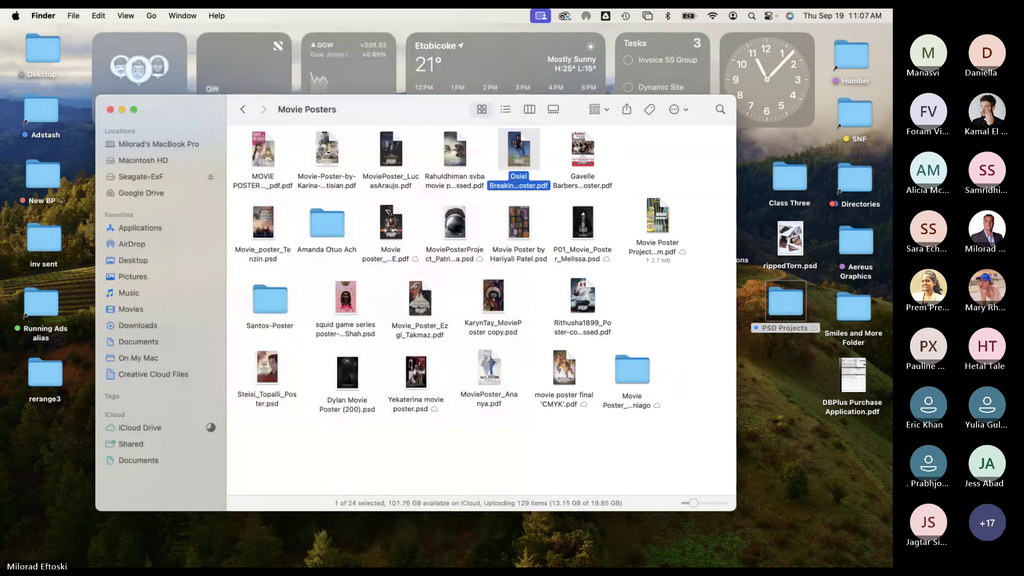
pyautogui.click(581, 145)
pyautogui.press('space')
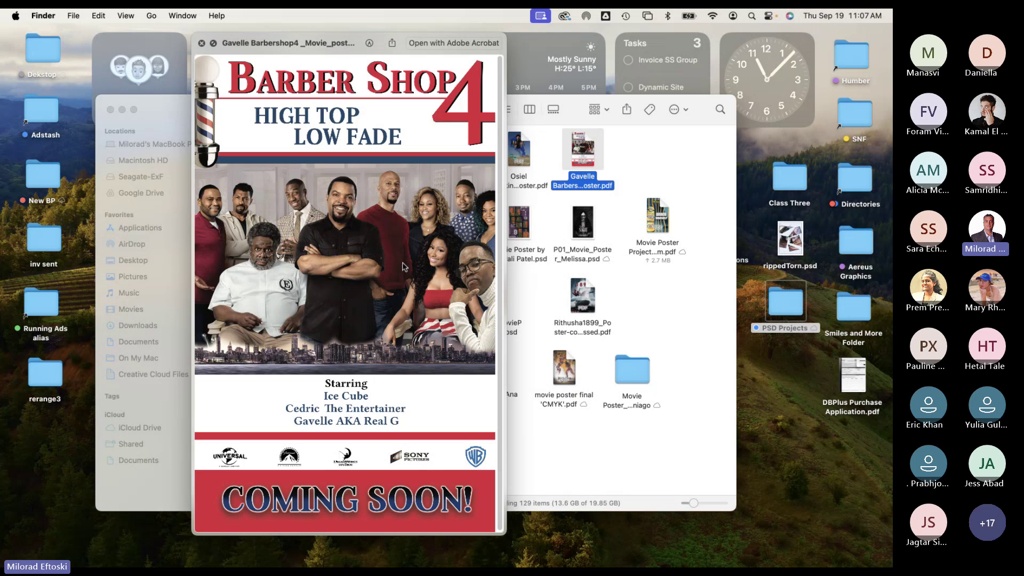
pyautogui.press('space')
# Step: Open the Barber Shop 4 poster PDF with Adobe Photoshop 2024 from the context menu
pyautogui.rightClick(583, 143)
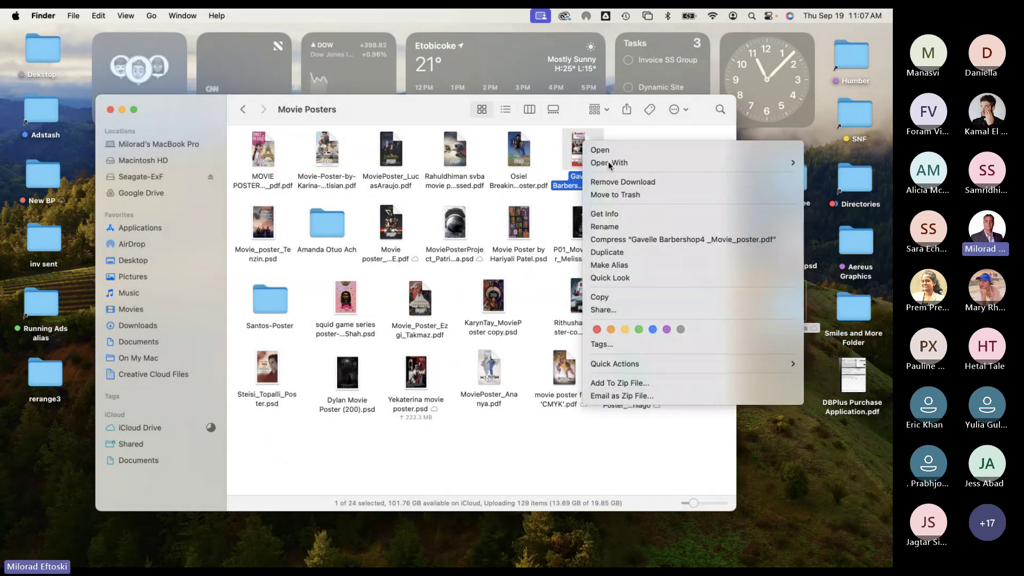
pyautogui.moveTo(618, 168)
pyautogui.click(515, 195)
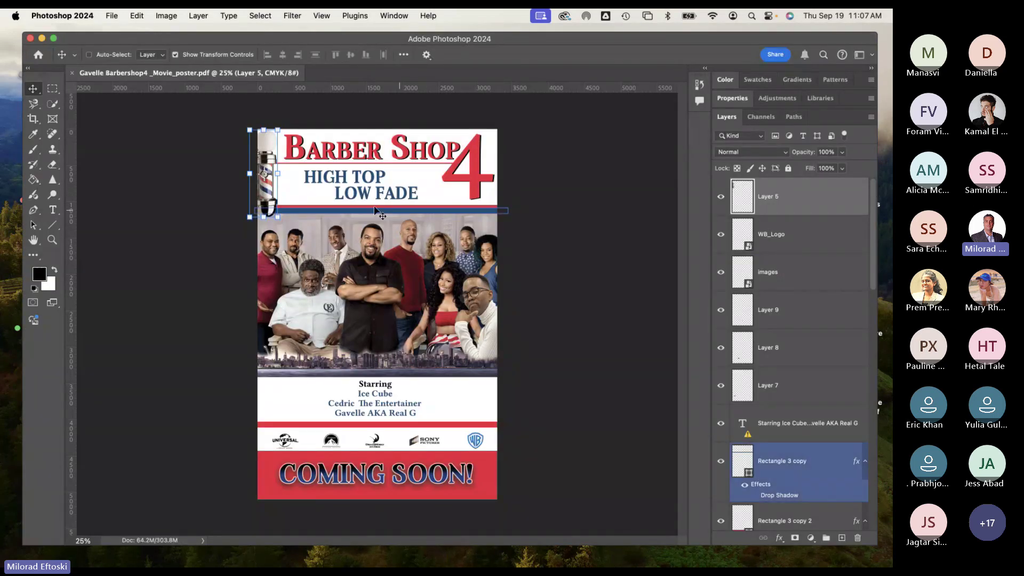
# Step: Try moving the barber pole and undo, dismiss the missing-font alert, and drag the red 4 aside
pyautogui.moveTo(274, 197)
pyautogui.mouseDown()
pyautogui.moveTo(302, 198)
pyautogui.moveTo(281, 198)
pyautogui.mouseUp()
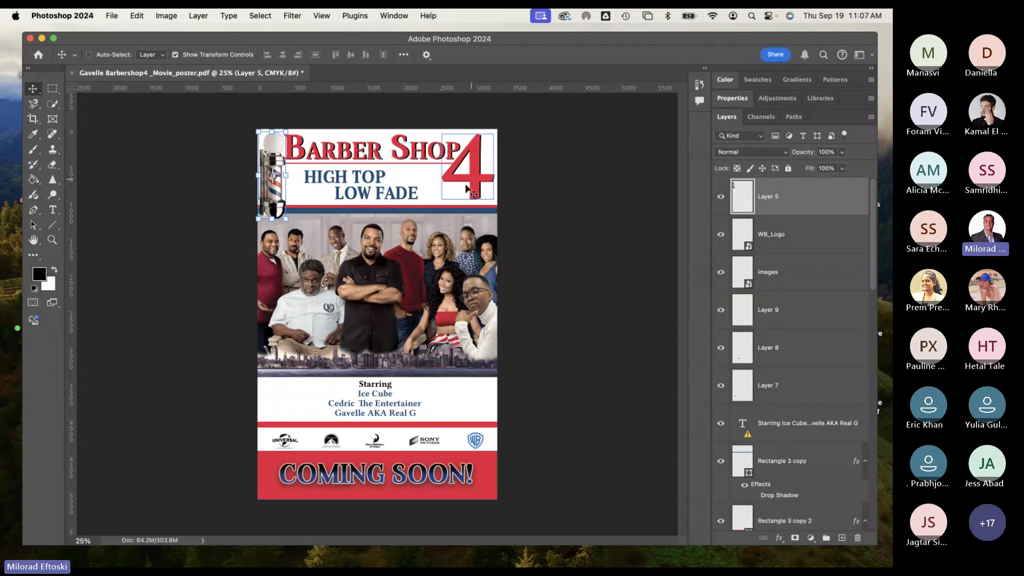
pyautogui.press('super+z')
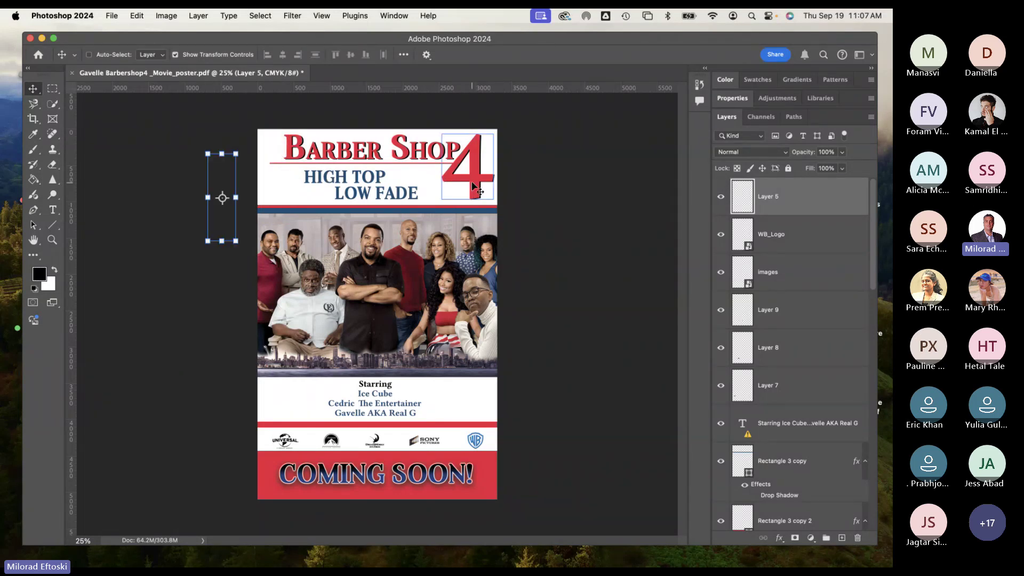
pyautogui.doubleClick(472, 182)
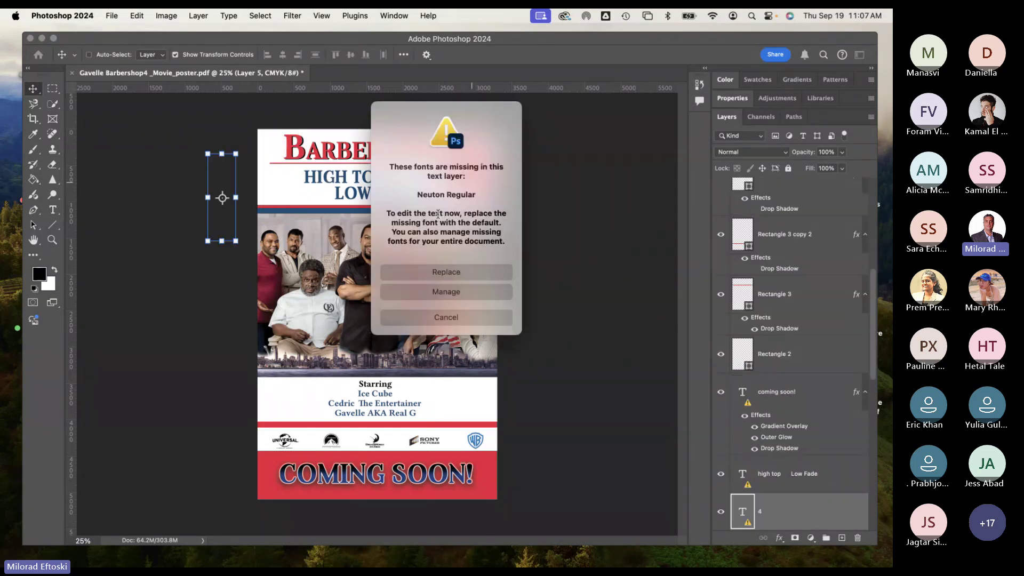
pyautogui.click(446, 318)
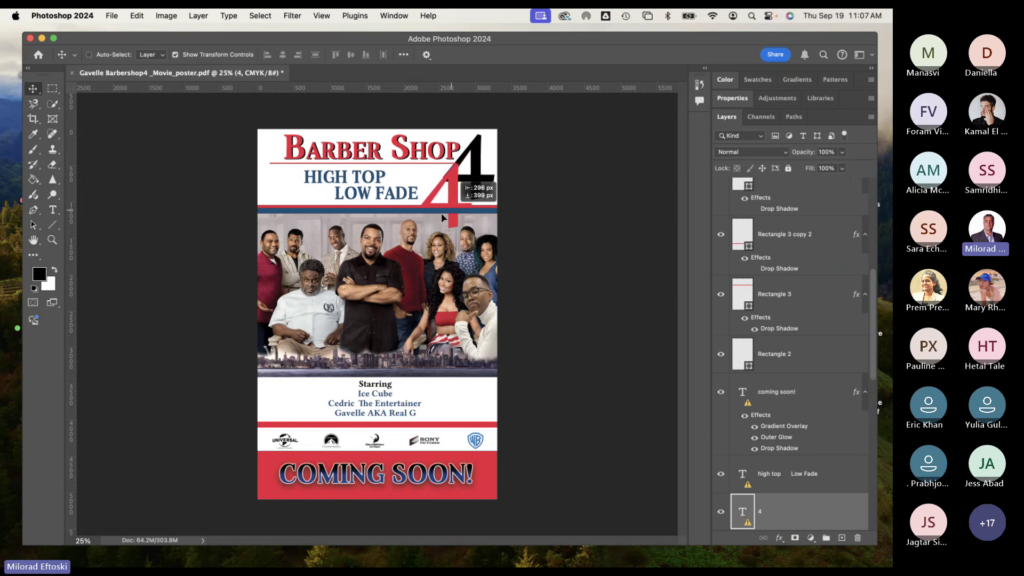
pyautogui.moveTo(442, 218)
pyautogui.mouseDown()
pyautogui.moveTo(465, 215)
pyautogui.moveTo(456, 219)
pyautogui.mouseUp()
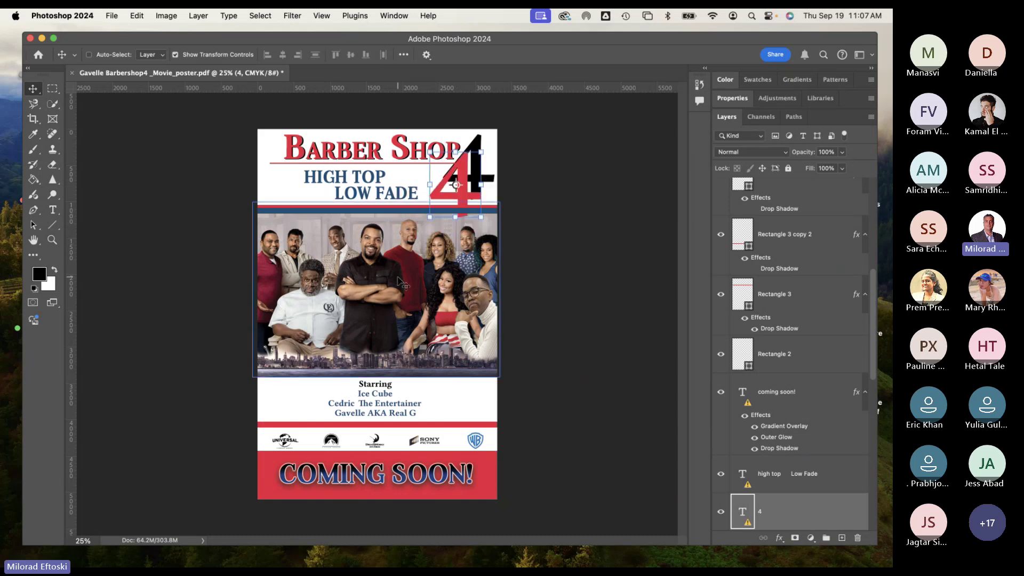
pyautogui.moveTo(399, 281); pyautogui.dragTo(475, 270)
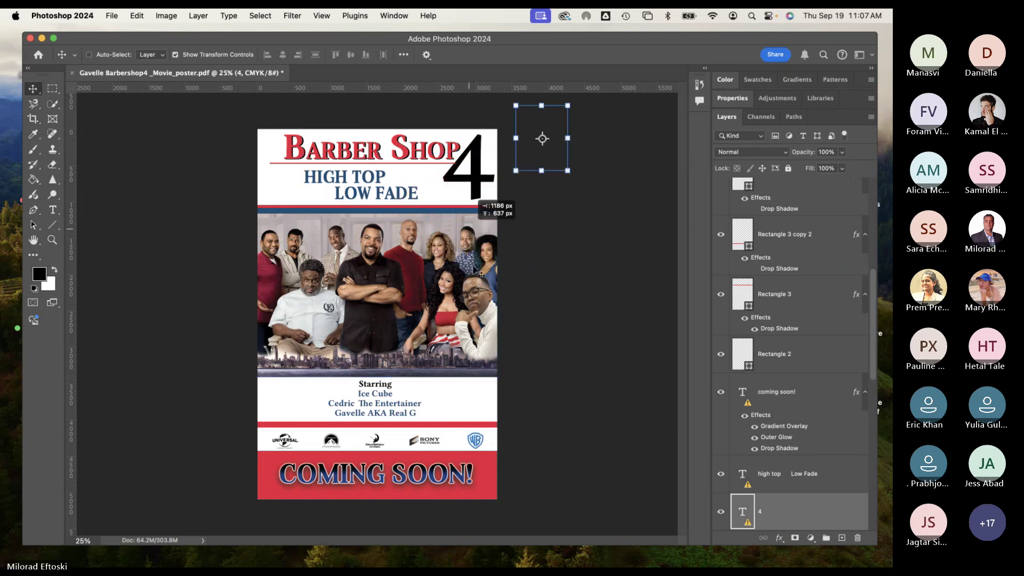
# Step: Reposition the group photo layer, fit the poster in view, then close it without saving
pyautogui.keyDown('super'); pyautogui.click(445, 314); pyautogui.keyUp('super')
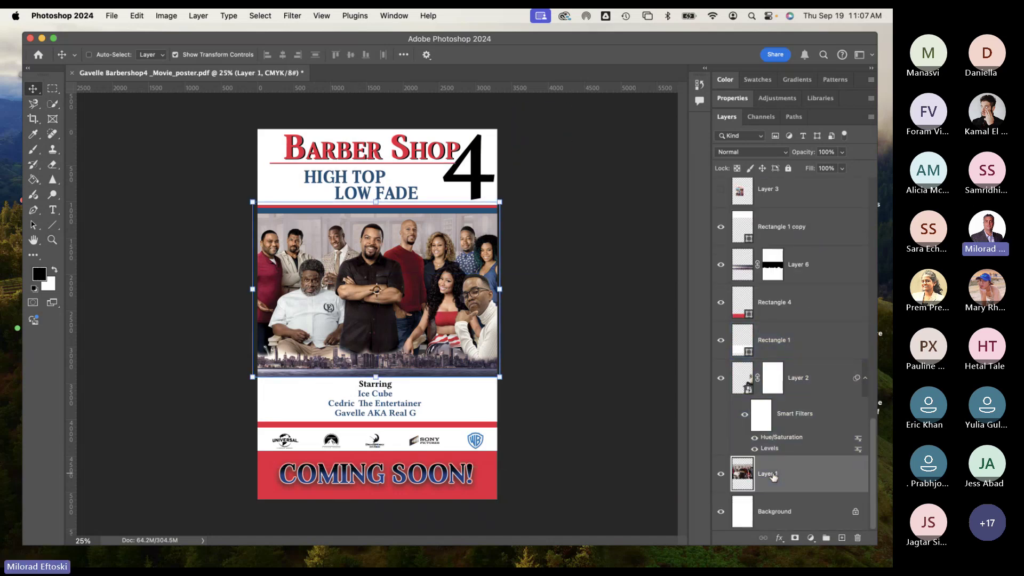
pyautogui.moveTo(391, 267); pyautogui.dragTo(323, 293)
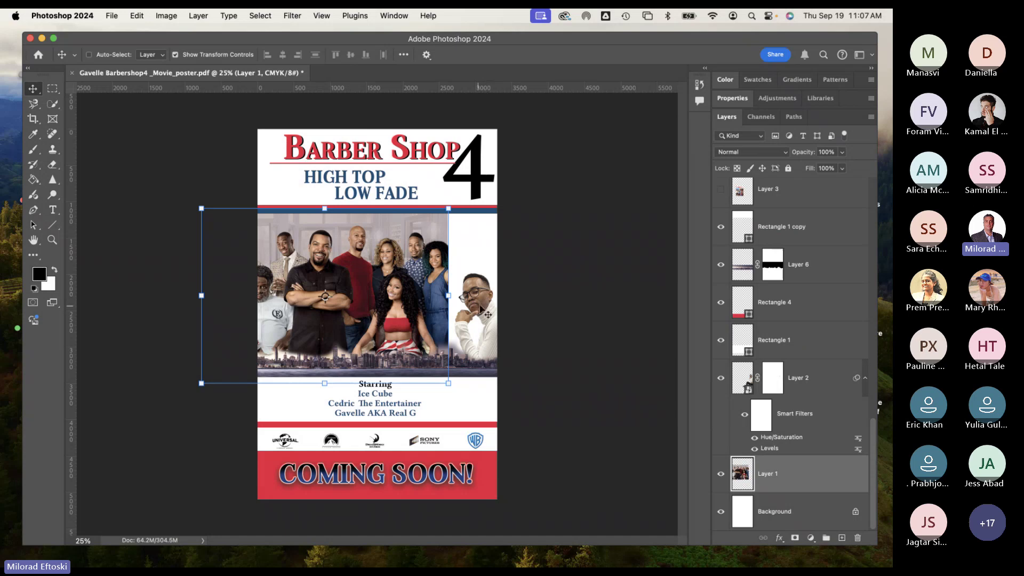
pyautogui.moveTo(476, 315); pyautogui.dragTo(449, 300)
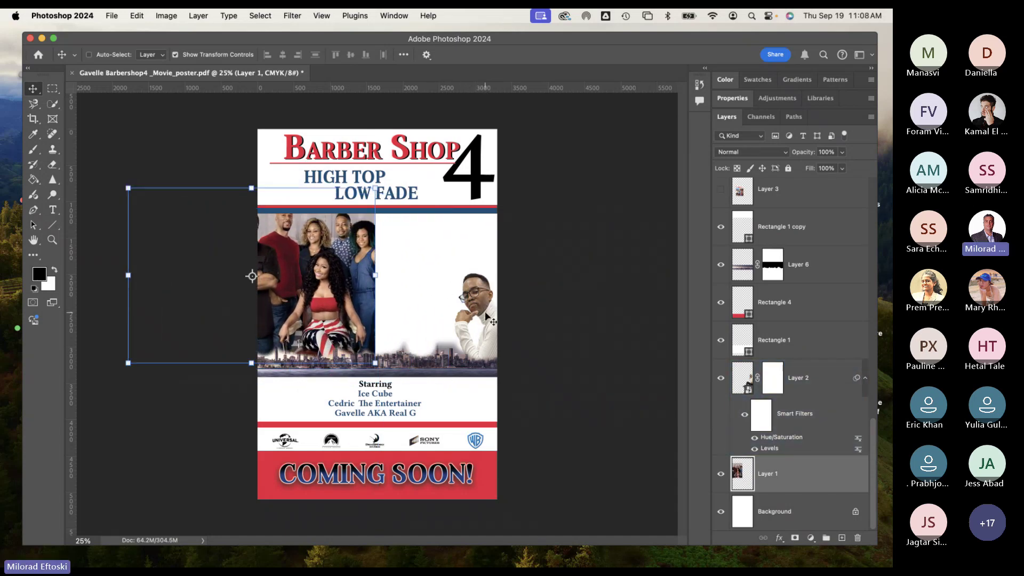
pyautogui.scroll(3, 483, 312)
pyautogui.scroll(4, 482, 313)
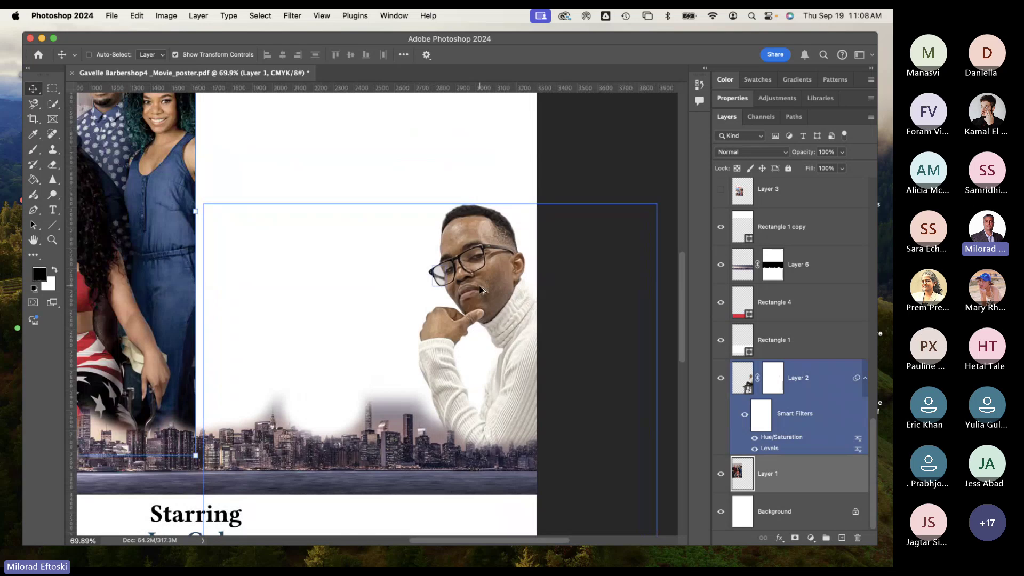
pyautogui.scroll(-5, 480, 290)
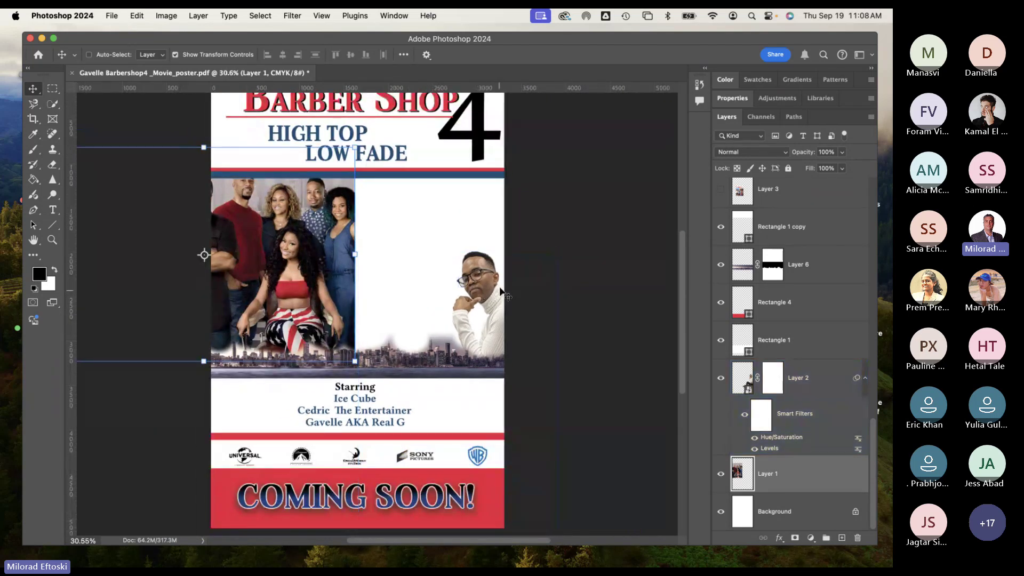
pyautogui.moveTo(501, 292); pyautogui.dragTo(642, 309)
pyautogui.moveTo(389, 426); pyautogui.dragTo(462, 373)
pyautogui.press('super+minus')
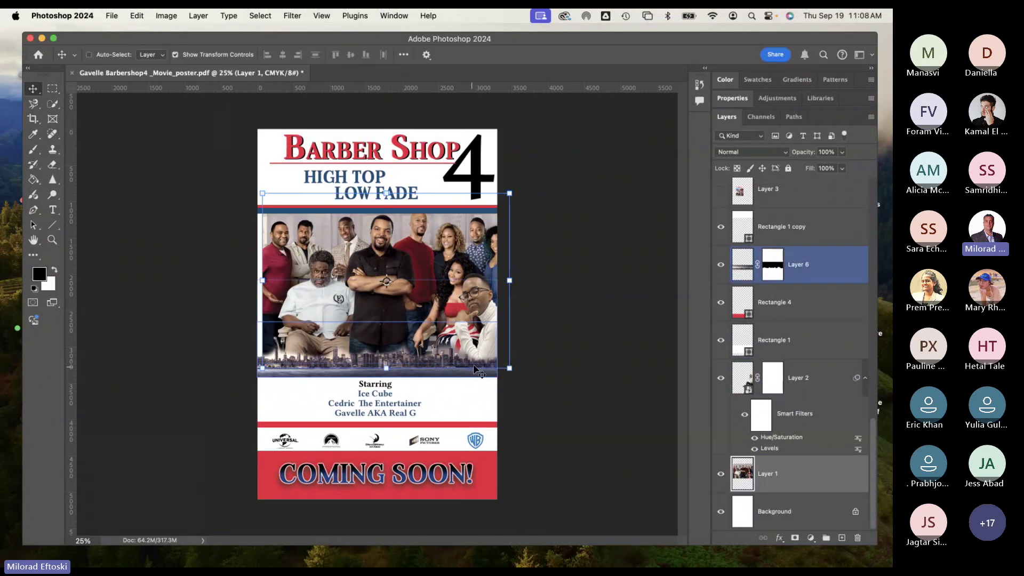
pyautogui.press('super+w')
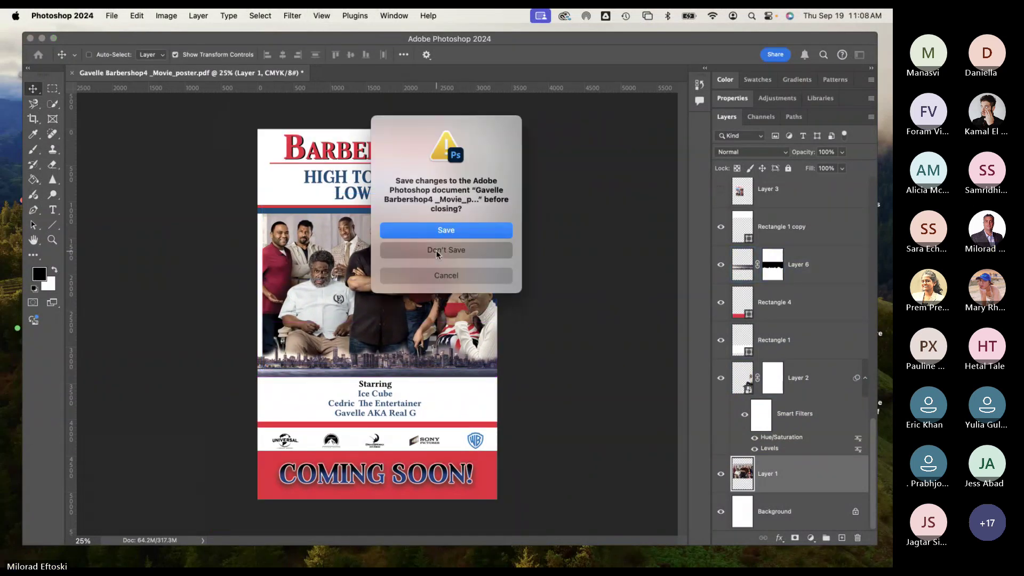
pyautogui.click(436, 251)
# Step: Quick Look the Dharamsala festival poster PSD in Finder, then open it in Photoshop
pyautogui.click(42, 39)
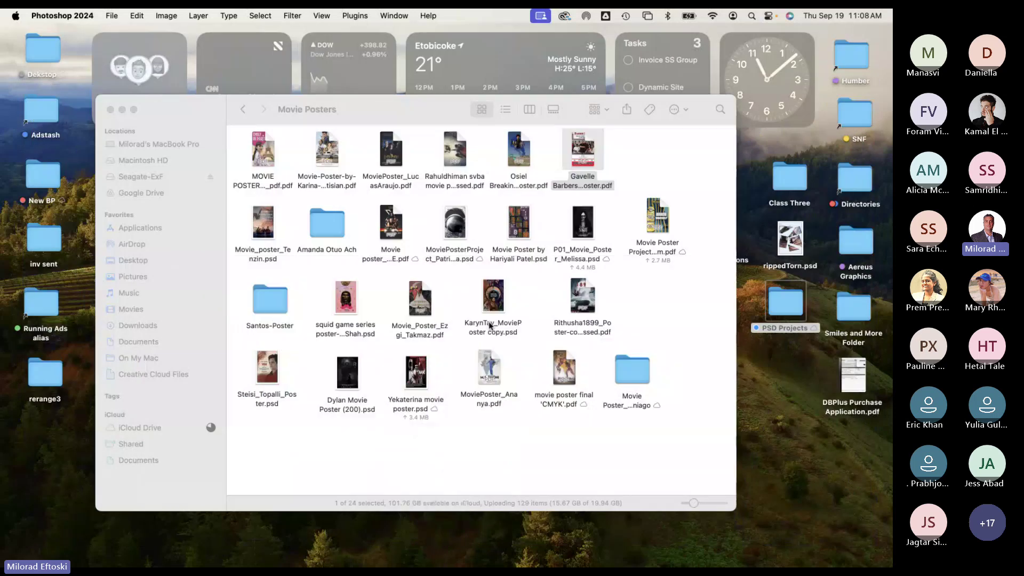
pyautogui.click(275, 215)
pyautogui.press('space')
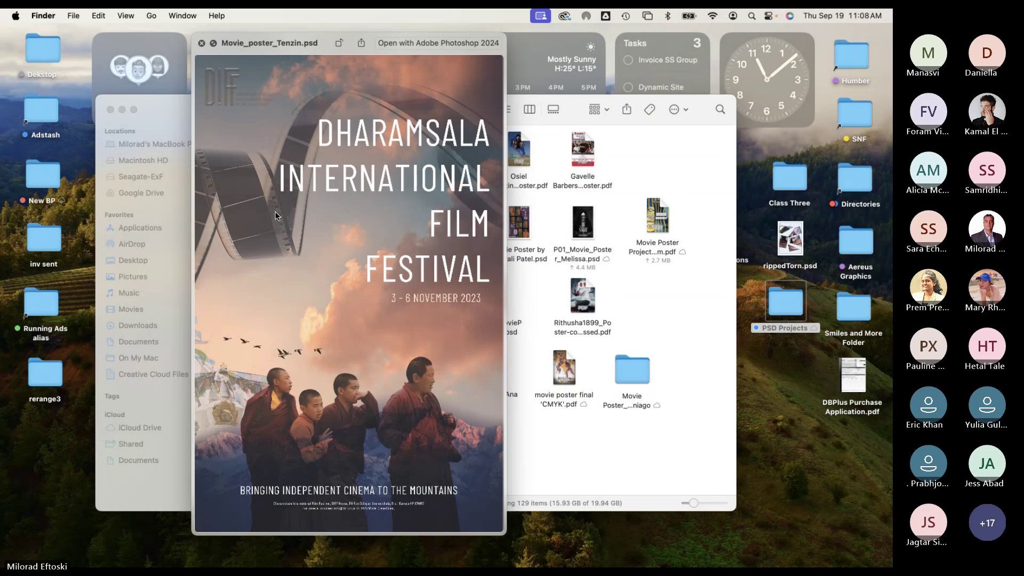
pyautogui.press('space')
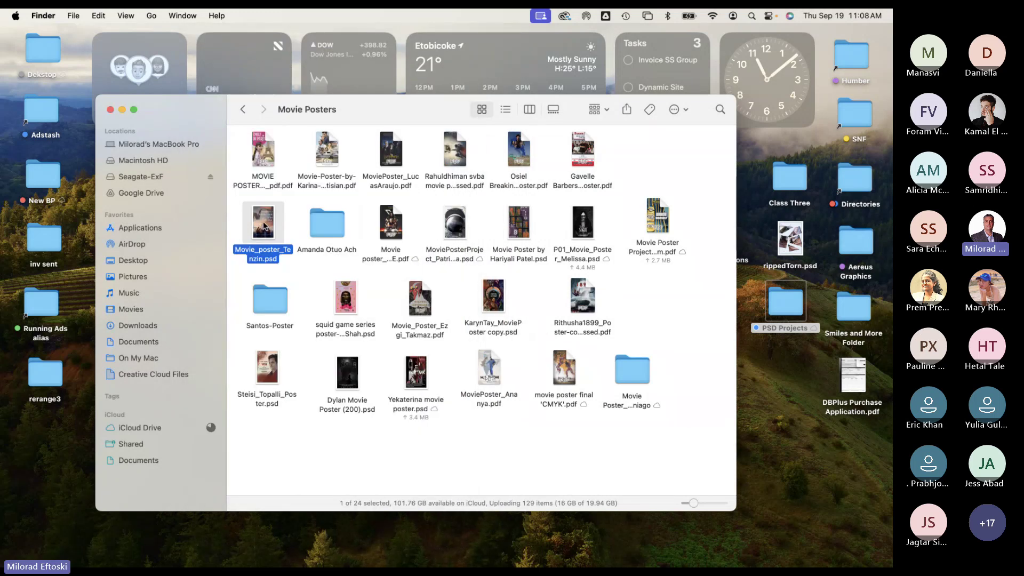
pyautogui.doubleClick(264, 224)
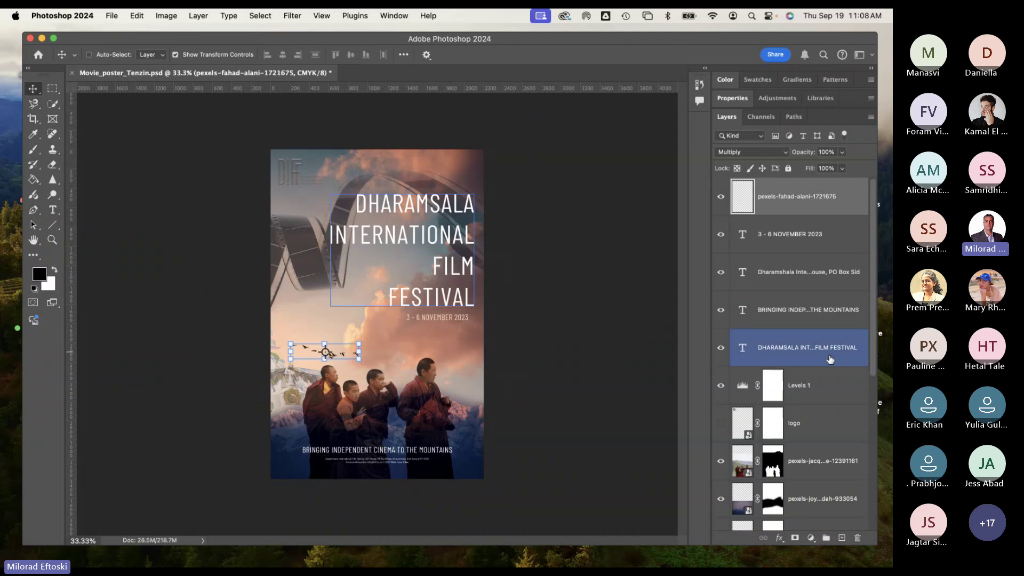
# Step: Step through the monks and masked photo layers and the film-reel layer, then deselect all
pyautogui.scroll(-5, 824, 357)
pyautogui.click(821, 188)
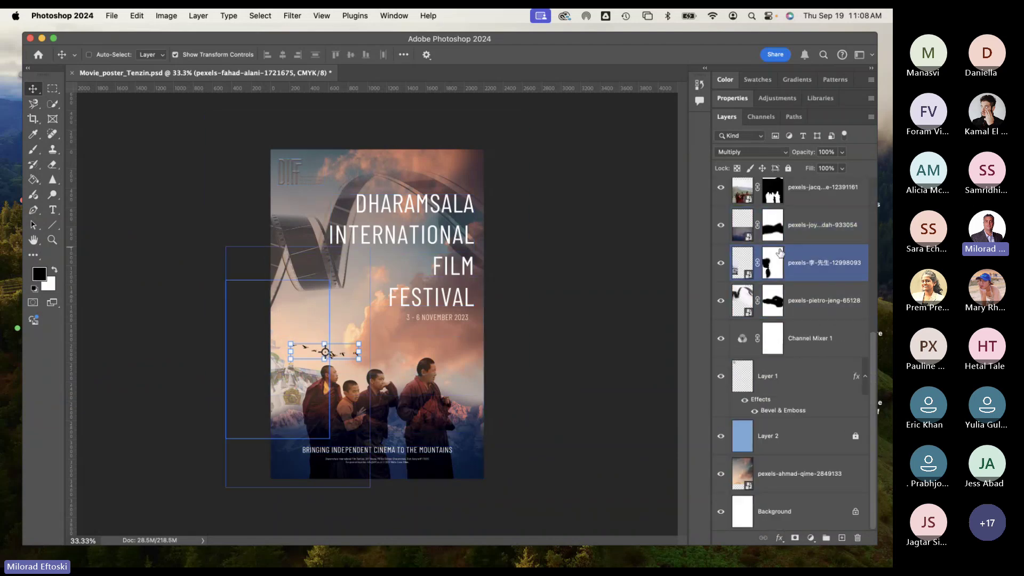
pyautogui.scroll(2, 797, 278)
pyautogui.scroll(3, 796, 277)
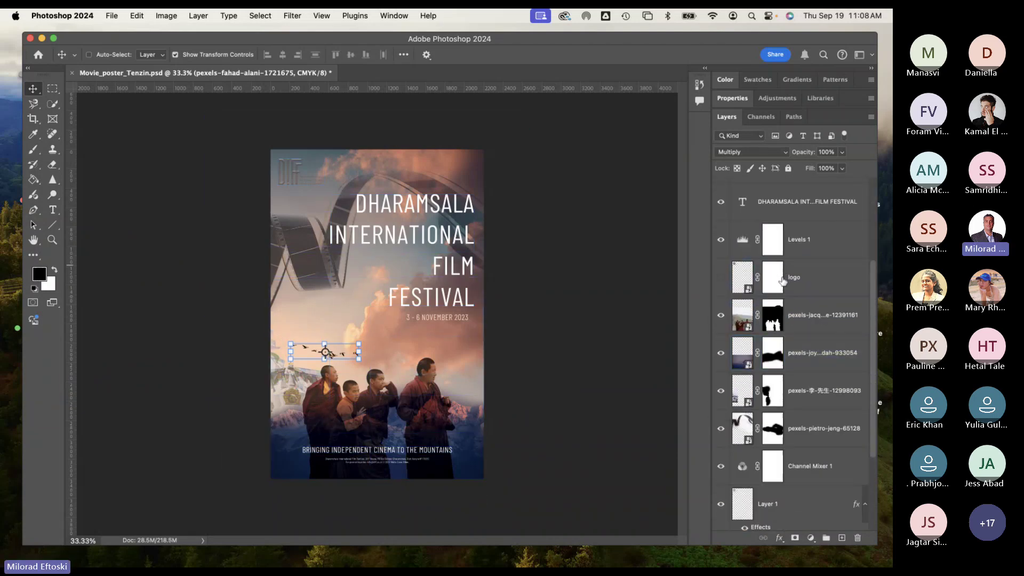
pyautogui.click(790, 293)
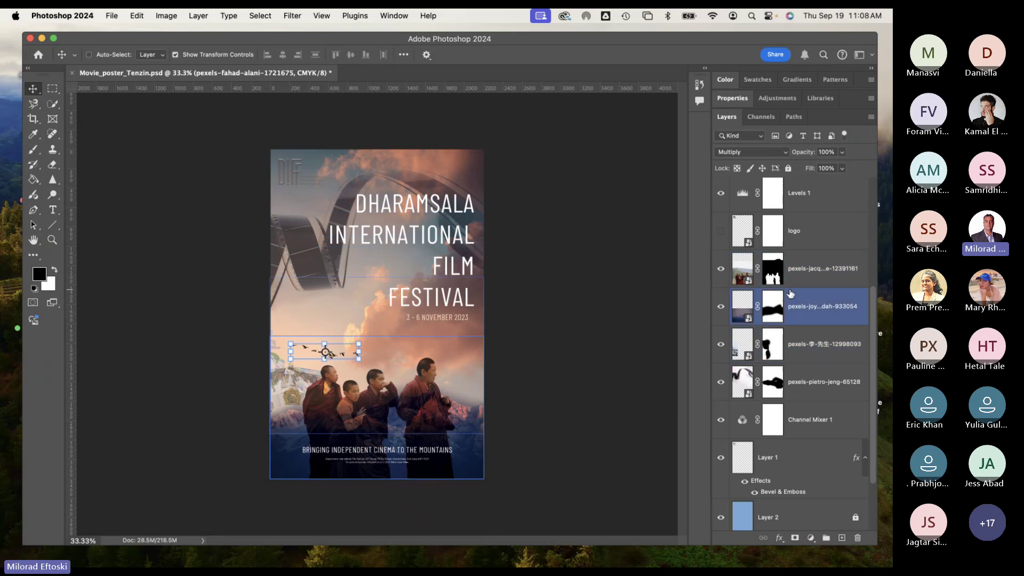
pyautogui.click(776, 272)
pyautogui.click(789, 306)
pyautogui.click(789, 344)
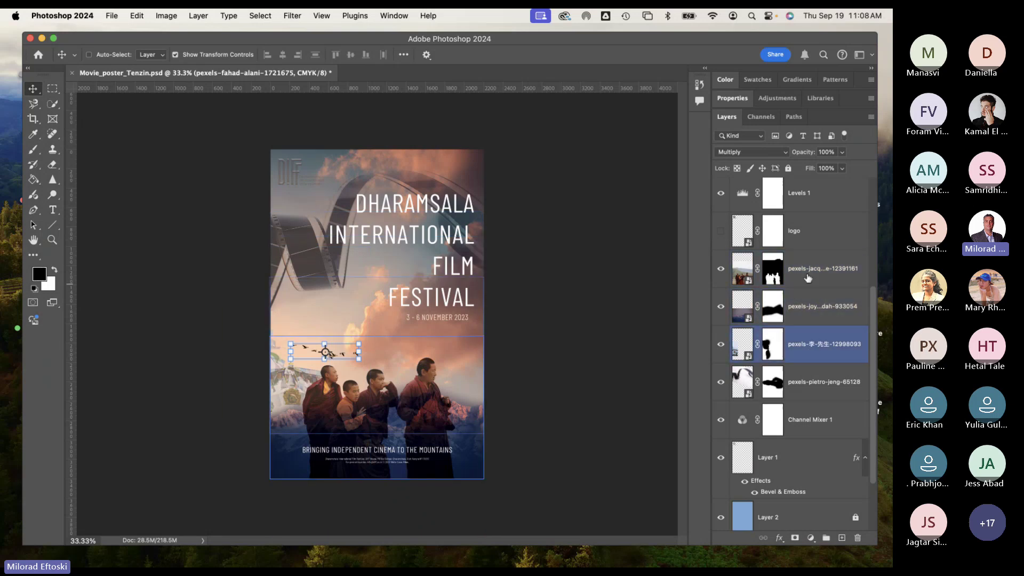
pyautogui.click(789, 306)
pyautogui.keyDown('super'); pyautogui.click(311, 196); pyautogui.keyUp('super')
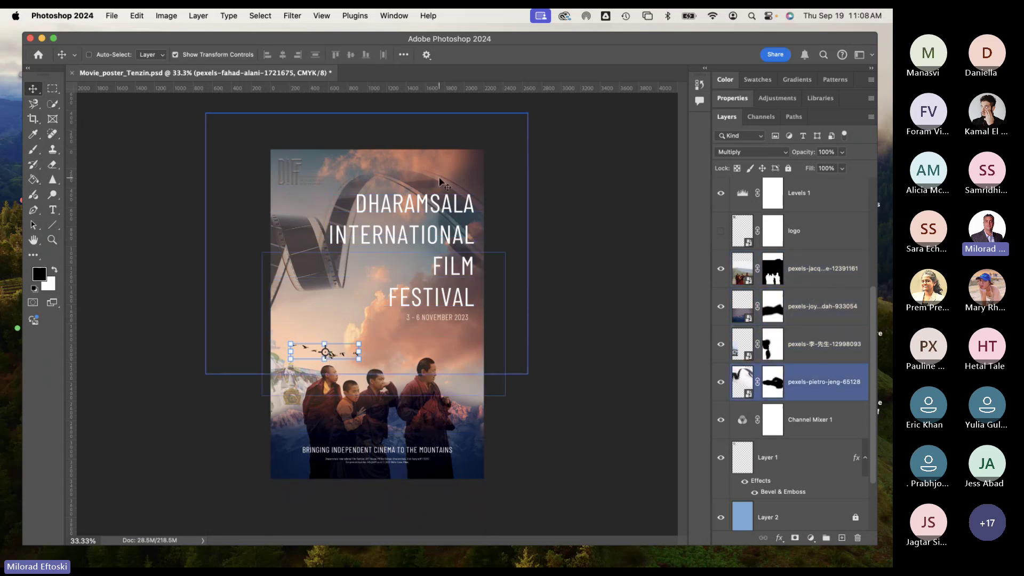
pyautogui.keyDown('super'); pyautogui.click(560, 194); pyautogui.keyUp('super')
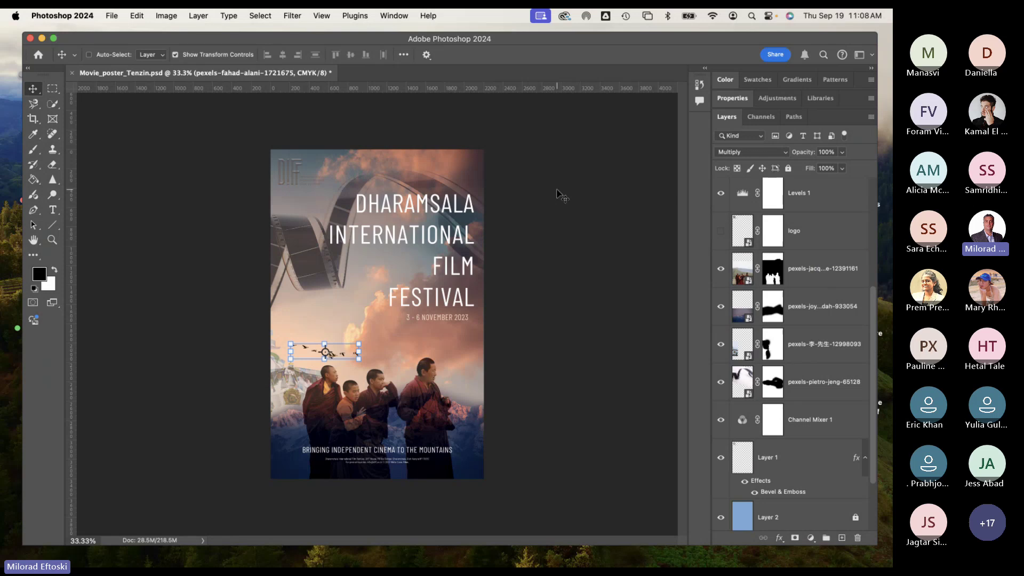
# Step: Select layers like Channel Mixer 1 and Layer 2, toggling the monks and sky photos' visibility
pyautogui.keyDown('super'); pyautogui.click(408, 182); pyautogui.keyUp('super')
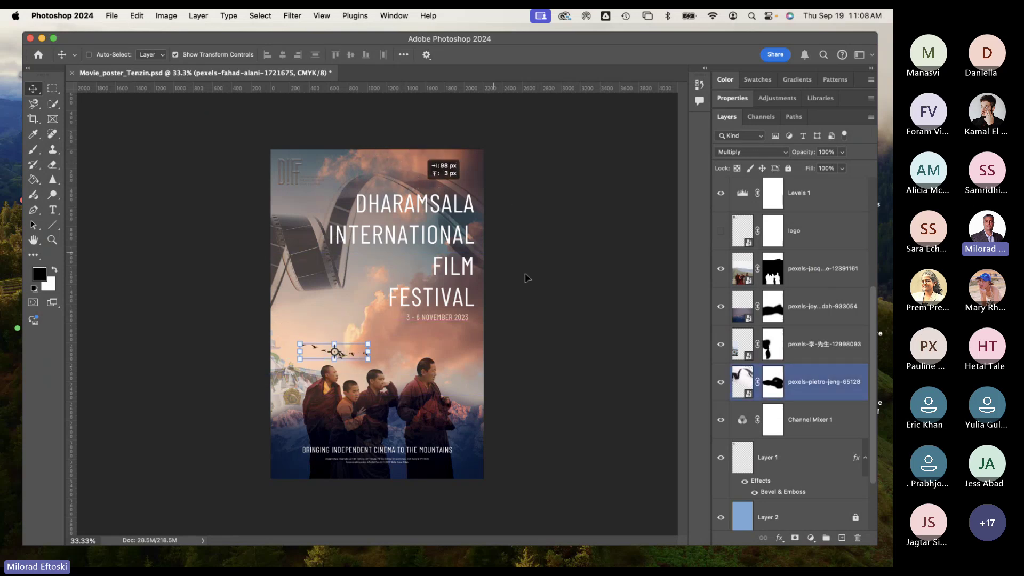
pyautogui.keyDown('super'); pyautogui.click(472, 398); pyautogui.keyUp('super')
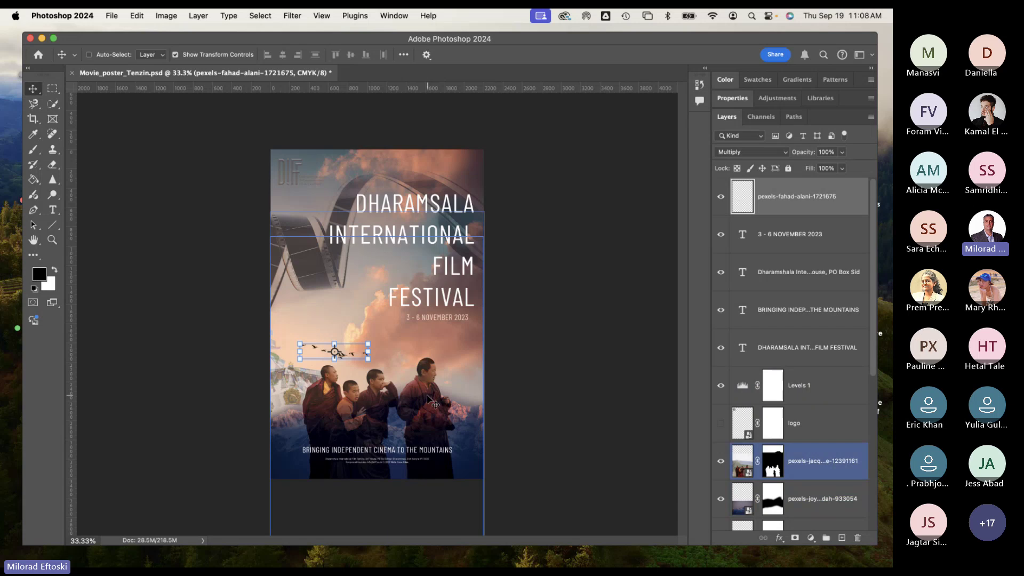
pyautogui.click(721, 462)
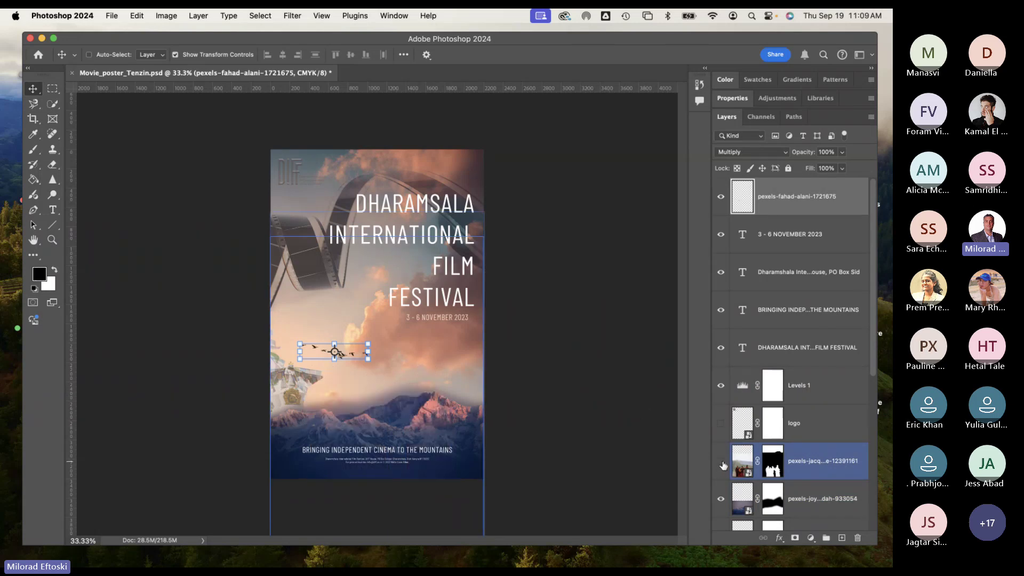
pyautogui.click(721, 462)
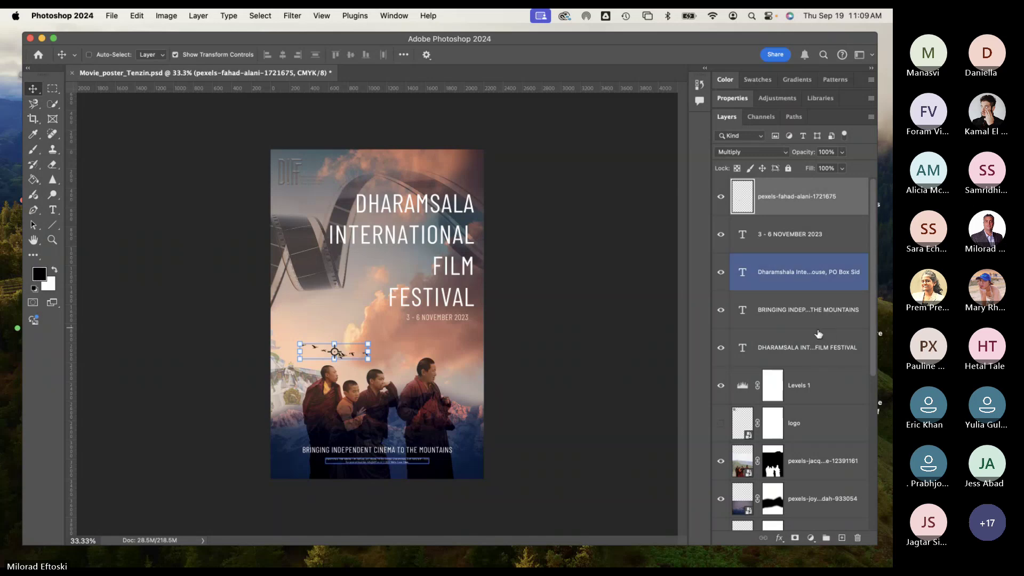
pyautogui.scroll(-5, 808, 336)
pyautogui.click(733, 440)
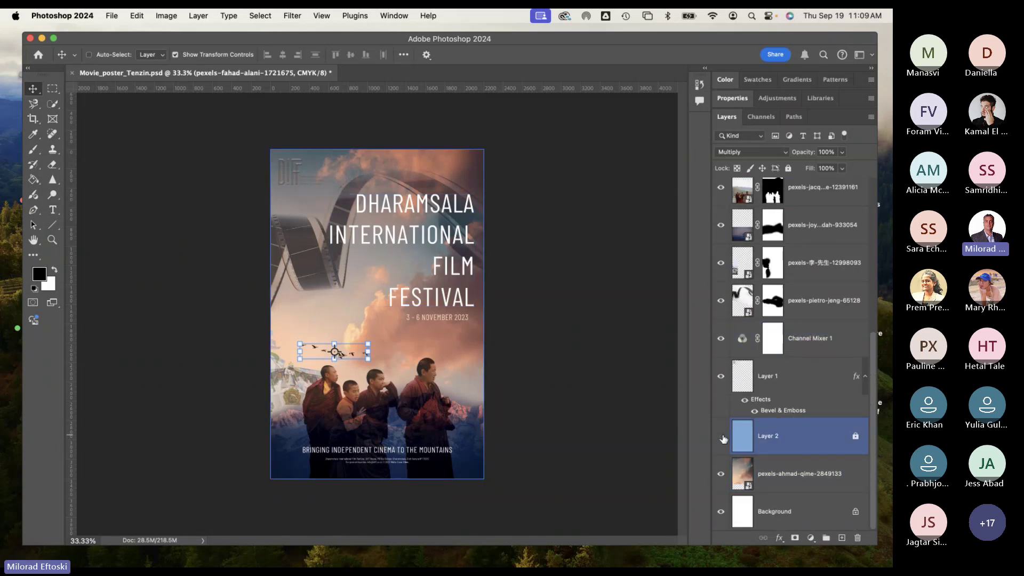
pyautogui.click(735, 338)
pyautogui.click(735, 376)
pyautogui.click(731, 474)
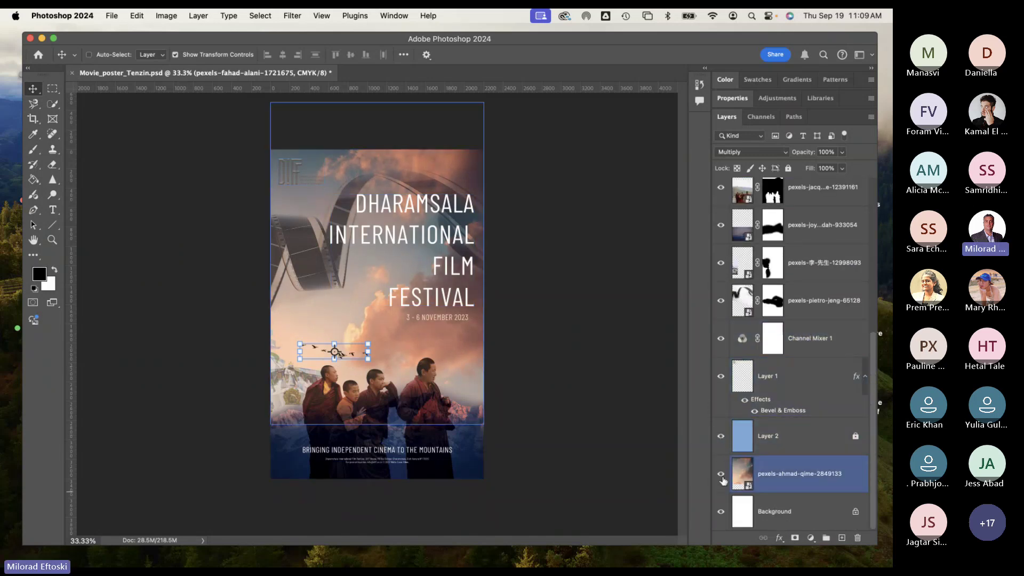
pyautogui.click(721, 476)
pyautogui.click(721, 476)
pyautogui.click(722, 476)
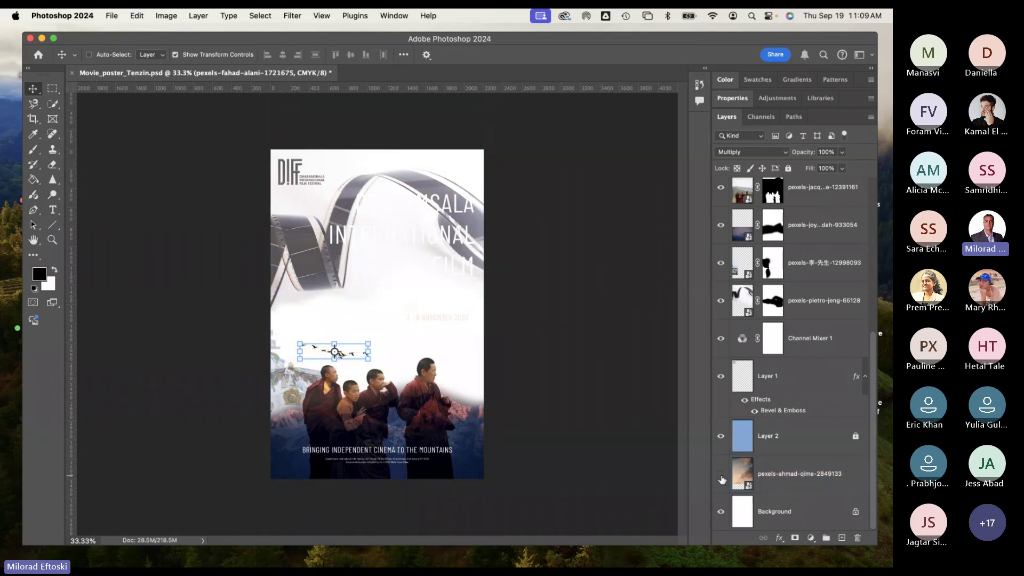
pyautogui.click(721, 476)
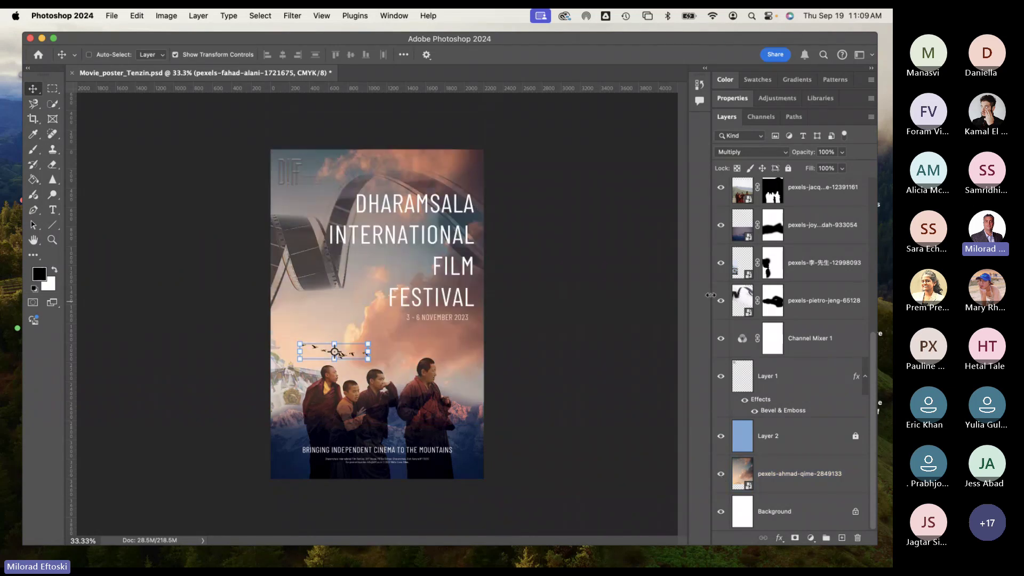
# Step: Toggle the pexels-pietro-jeng-65128 film-reel layer off and on, then clear the layer selection
pyautogui.click(741, 301)
pyautogui.click(721, 300)
pyautogui.click(721, 301)
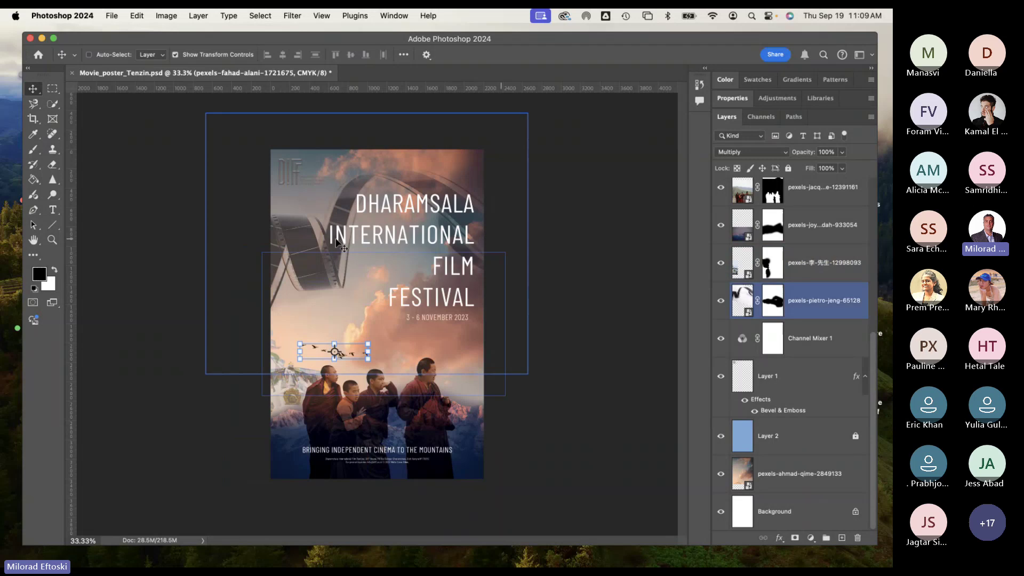
pyautogui.keyDown('super'); pyautogui.click(229, 247); pyautogui.keyUp('super')
pyautogui.keyDown('super'); pyautogui.click(88, 109); pyautogui.keyUp('super')
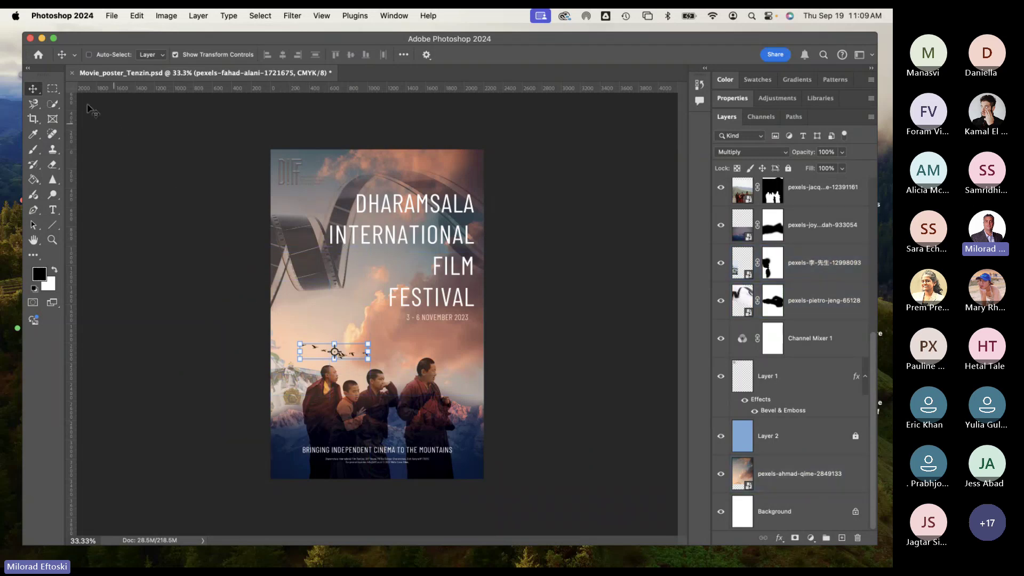
# Step: Close the Dharamsala poster without saving and minimize Photoshop
pyautogui.click(73, 75)
pyautogui.click(410, 249)
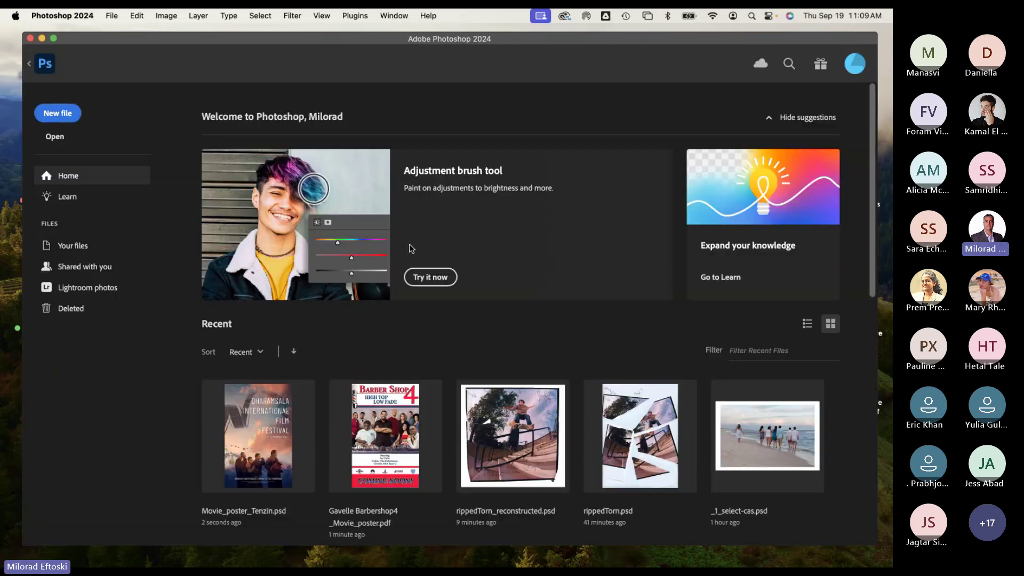
pyautogui.click(42, 39)
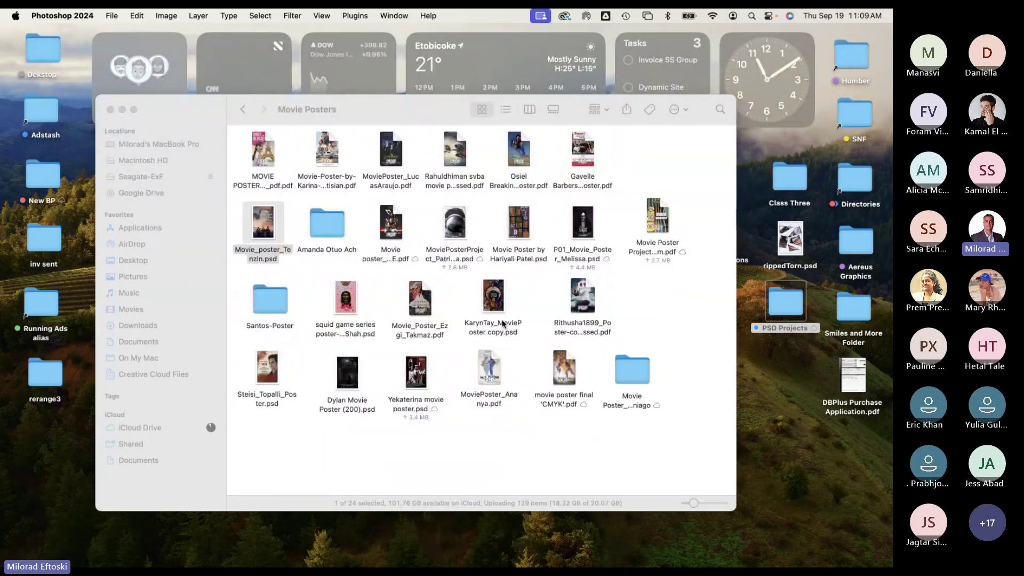
pyautogui.click(401, 231)
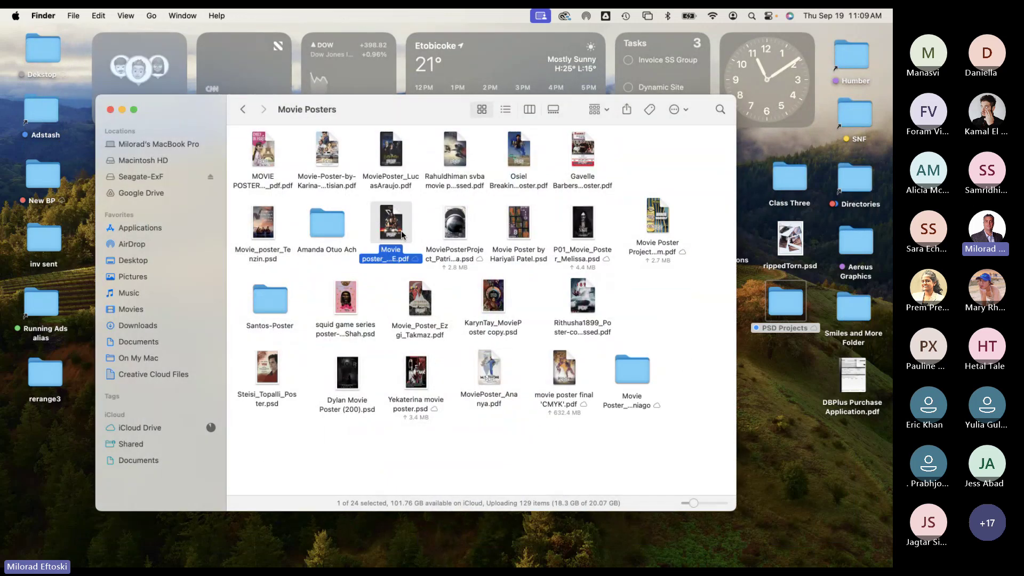
pyautogui.press('space')
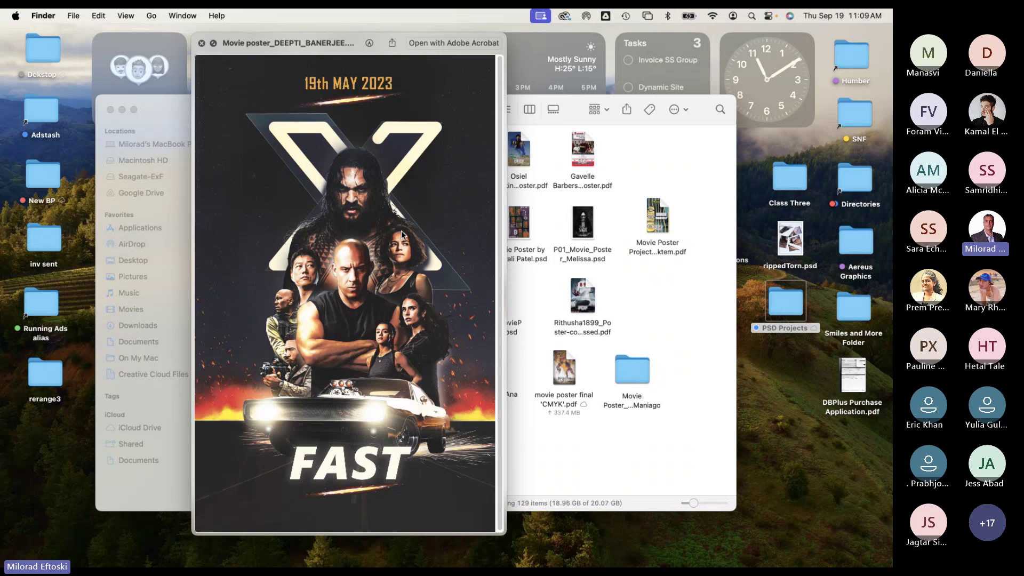
pyautogui.moveTo(304, 51); pyautogui.dragTo(287, 54)
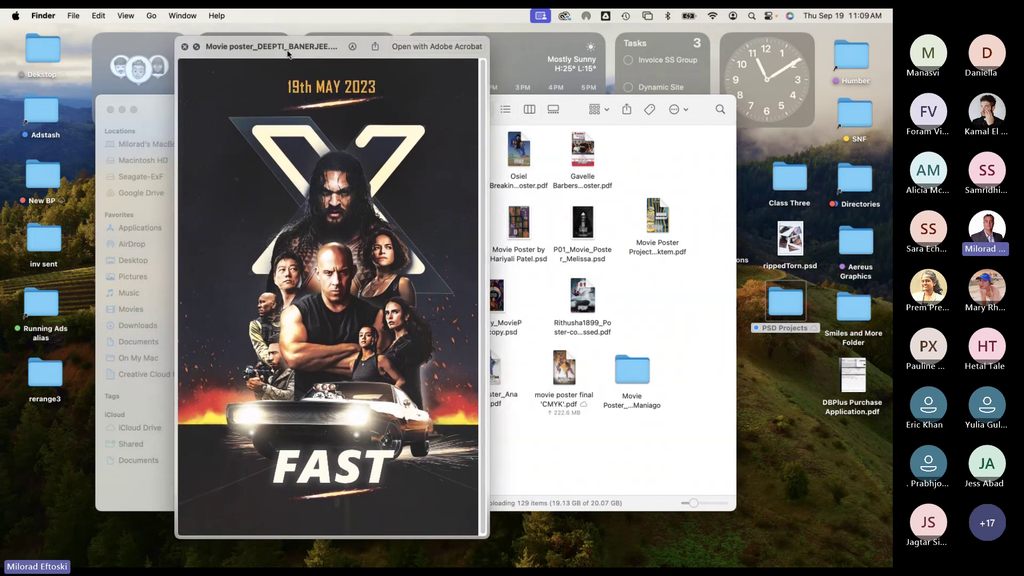
pyautogui.press('space')
pyautogui.click(456, 223)
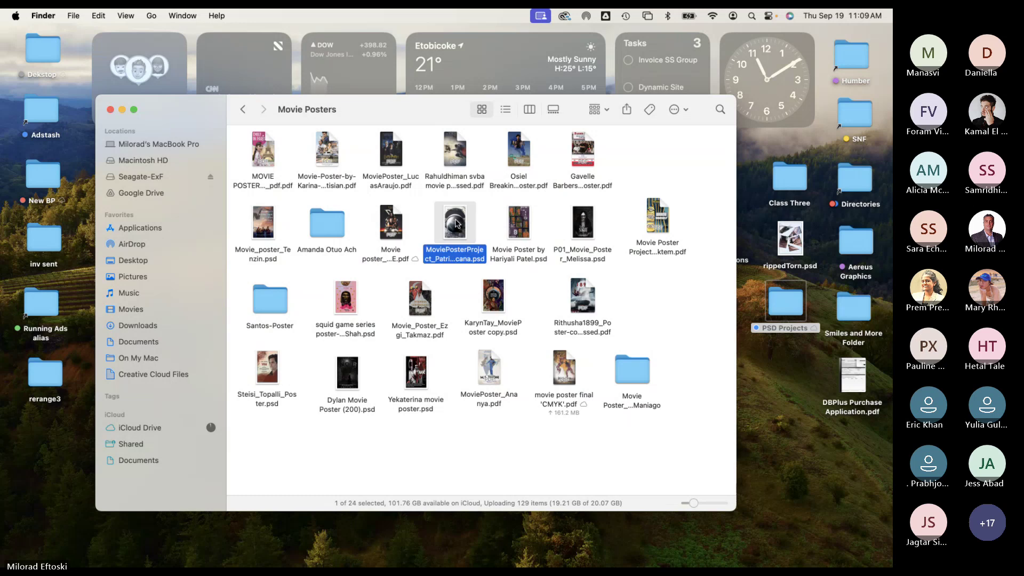
pyautogui.press('space')
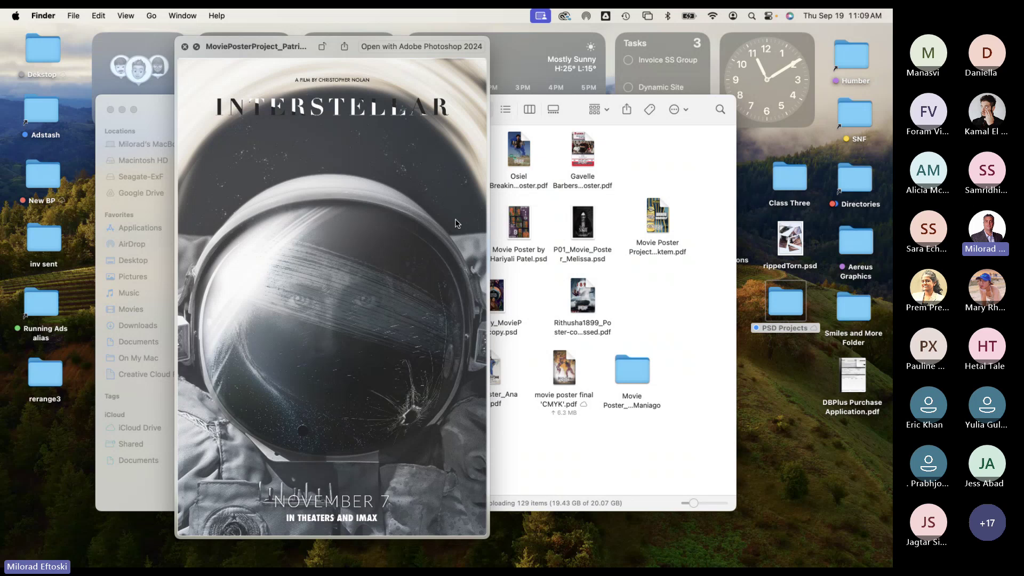
pyautogui.press('space')
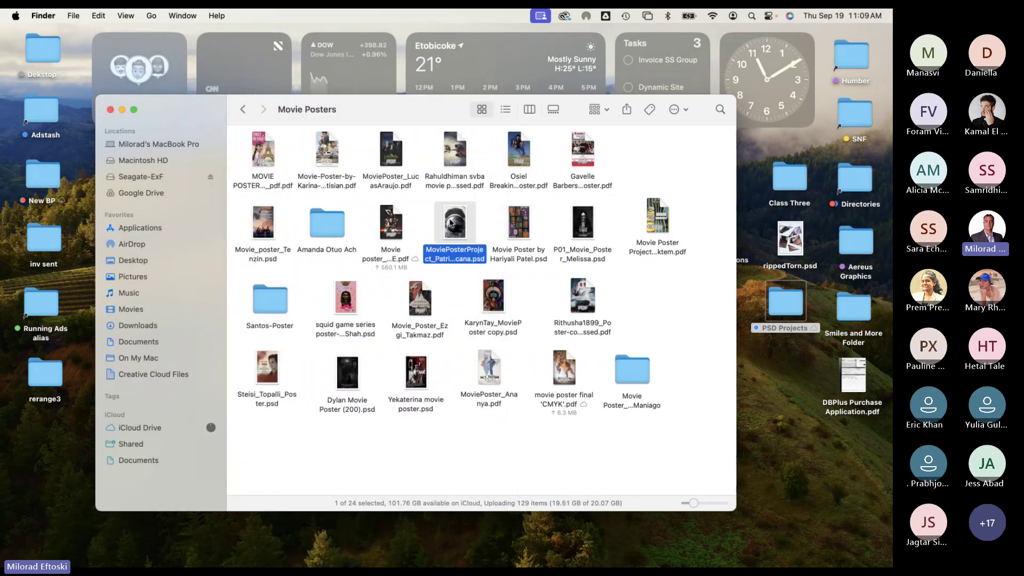
# Step: Open the Interstellar poster PSD in Photoshop
pyautogui.doubleClick(450, 221)
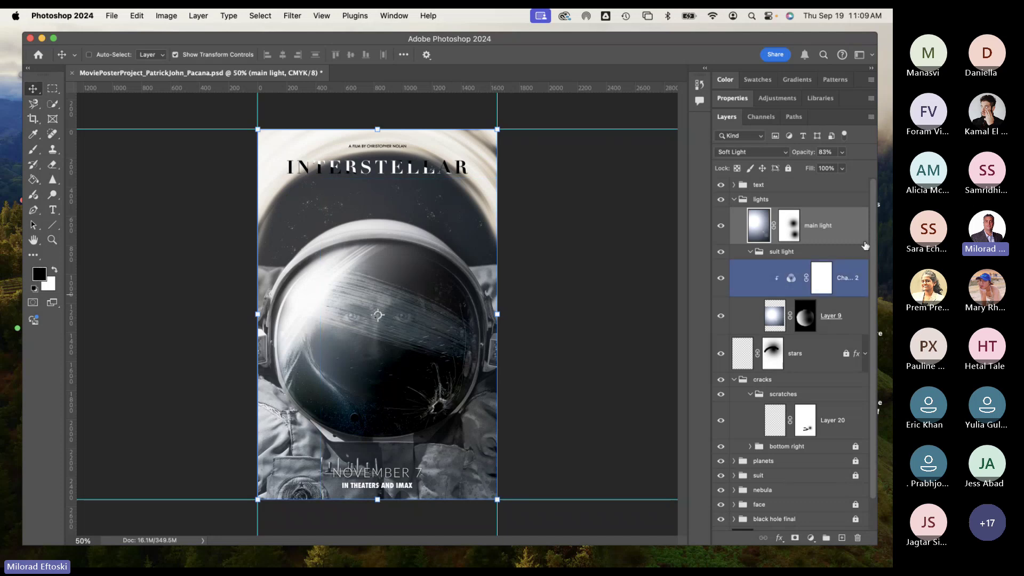
pyautogui.scroll(-2, 741, 347)
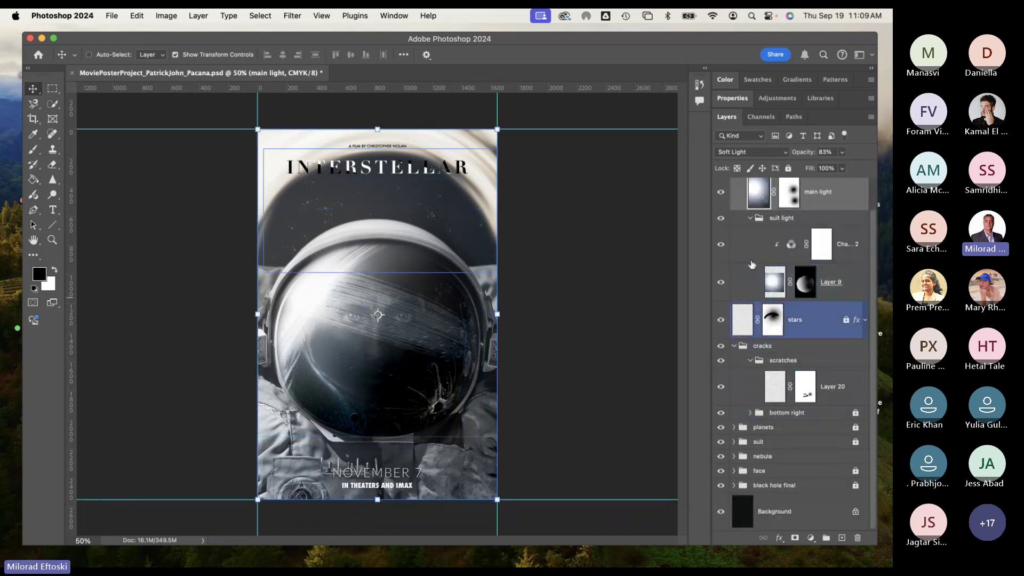
pyautogui.scroll(2, 752, 279)
# Step: Collapse the suit light and lights groups and toggle the lights group's visibility to compare
pyautogui.click(768, 251)
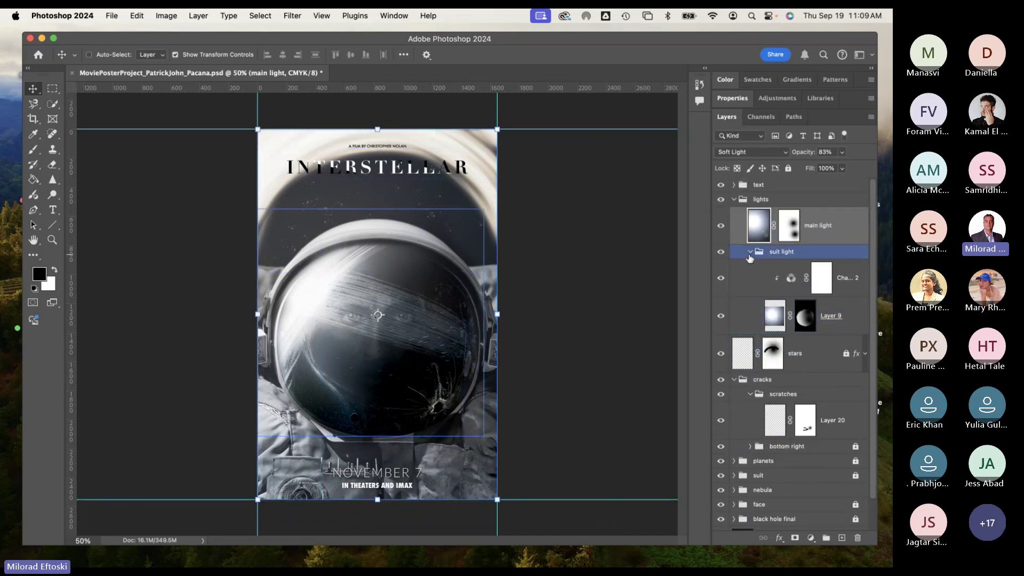
pyautogui.click(750, 251)
pyautogui.click(758, 199)
pyautogui.click(734, 199)
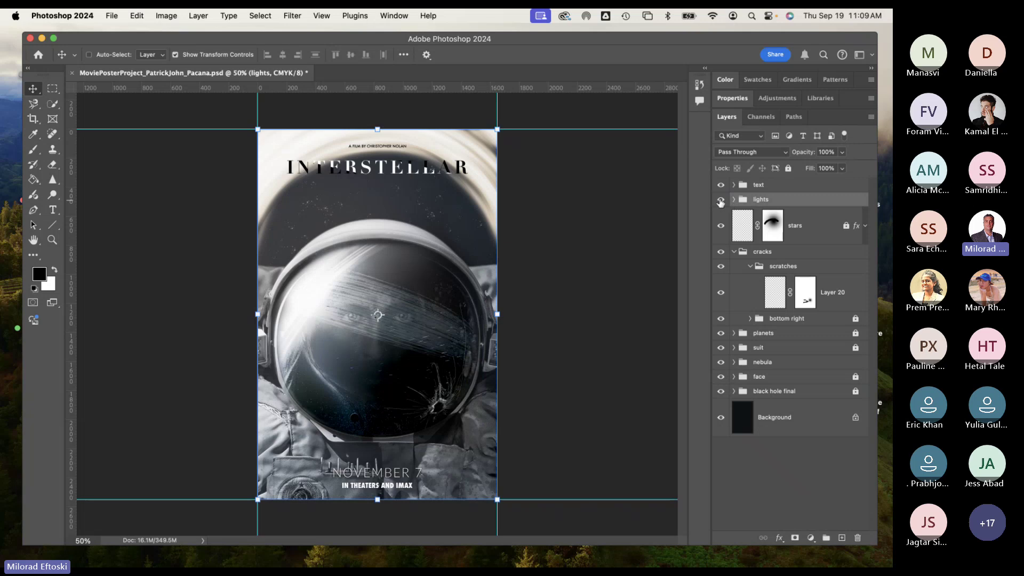
pyautogui.click(720, 200)
pyautogui.click(720, 200)
pyautogui.click(721, 200)
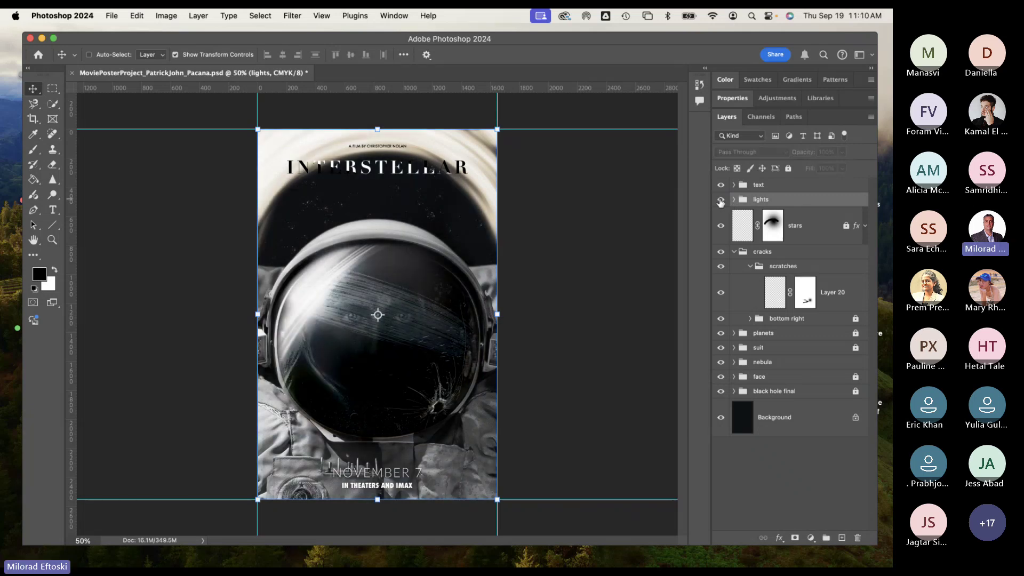
pyautogui.click(720, 200)
pyautogui.click(734, 200)
# Step: Expand and collapse the planets, suit and nebula groups to inspect their contents
pyautogui.click(758, 242)
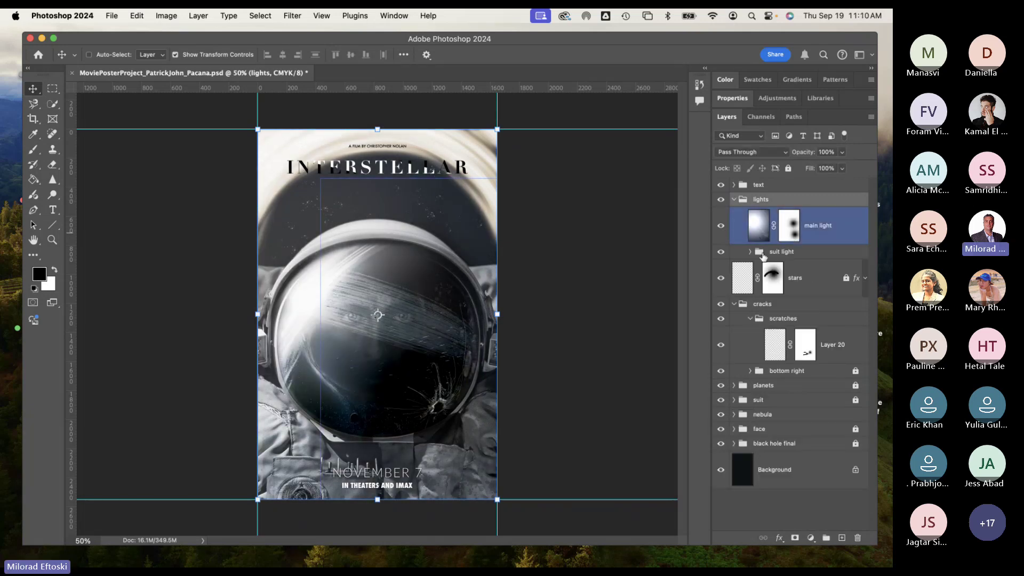
pyautogui.click(736, 370)
pyautogui.click(725, 386)
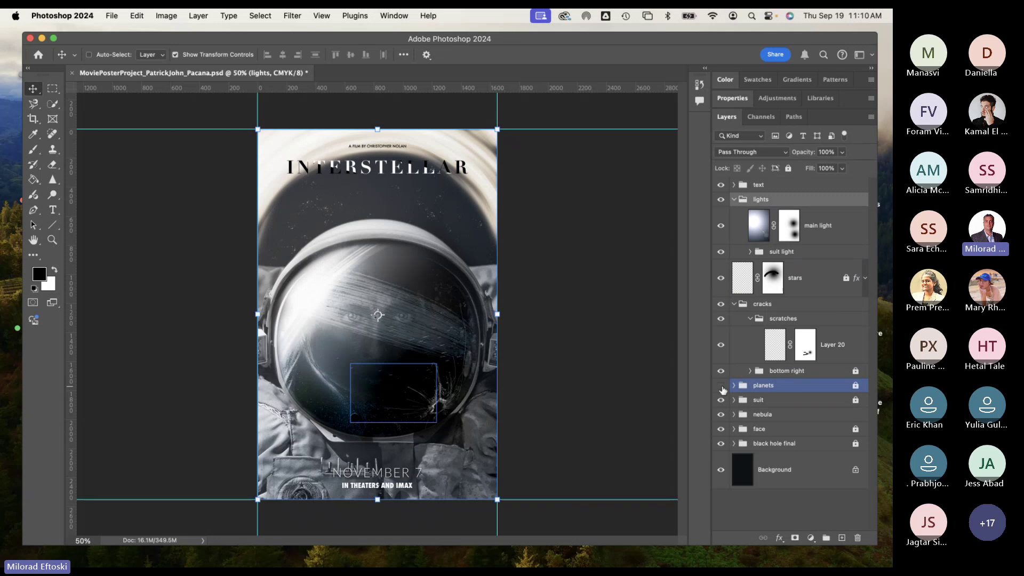
pyautogui.click(734, 385)
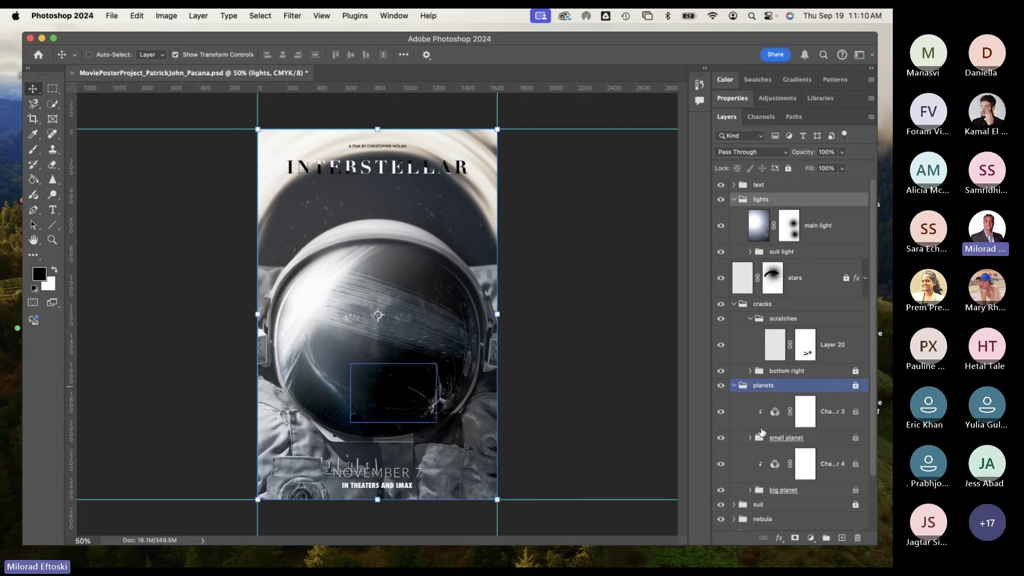
pyautogui.scroll(-2, 762, 432)
pyautogui.click(734, 375)
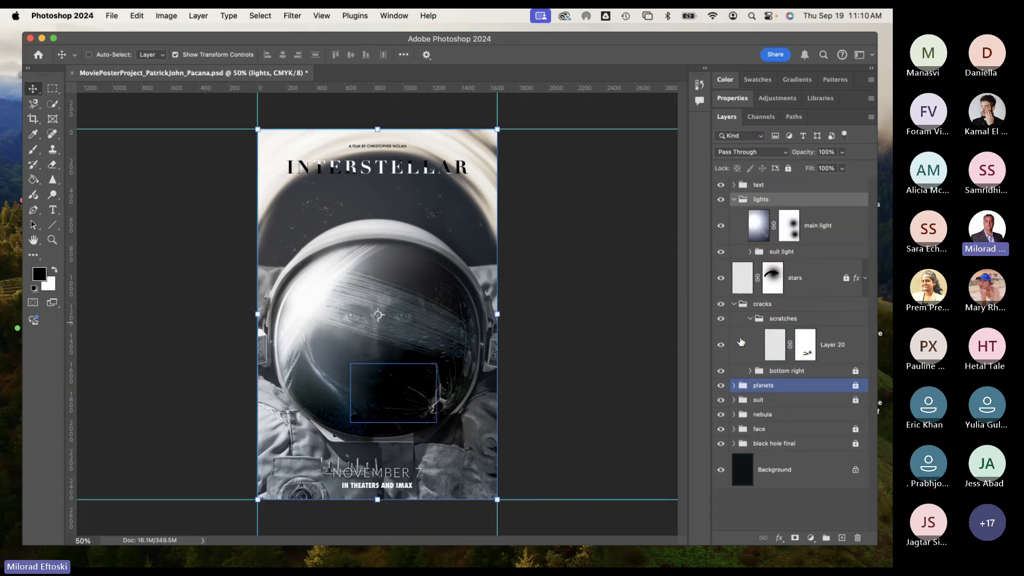
pyautogui.click(733, 386)
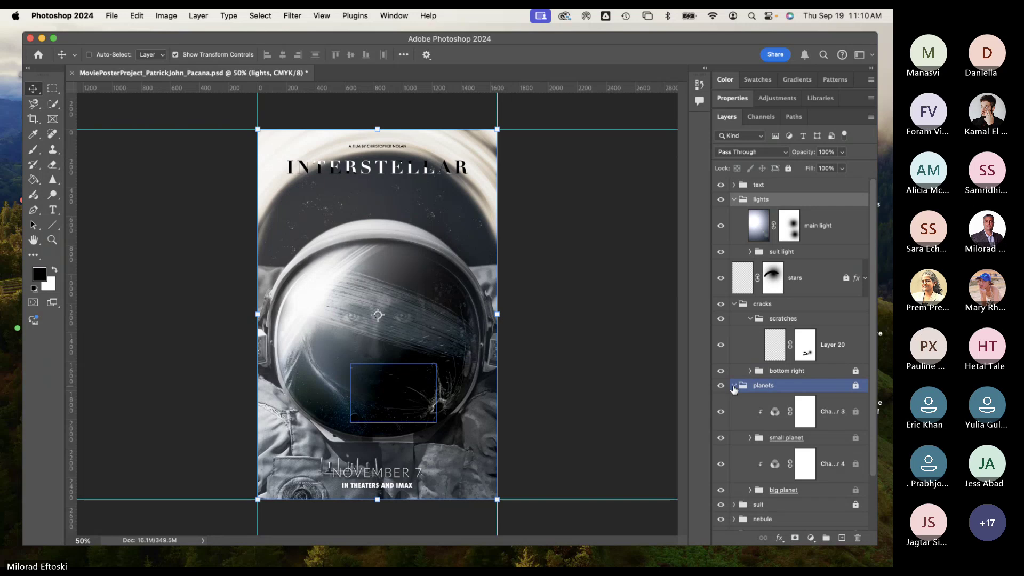
pyautogui.click(734, 386)
pyautogui.click(753, 400)
pyautogui.click(734, 399)
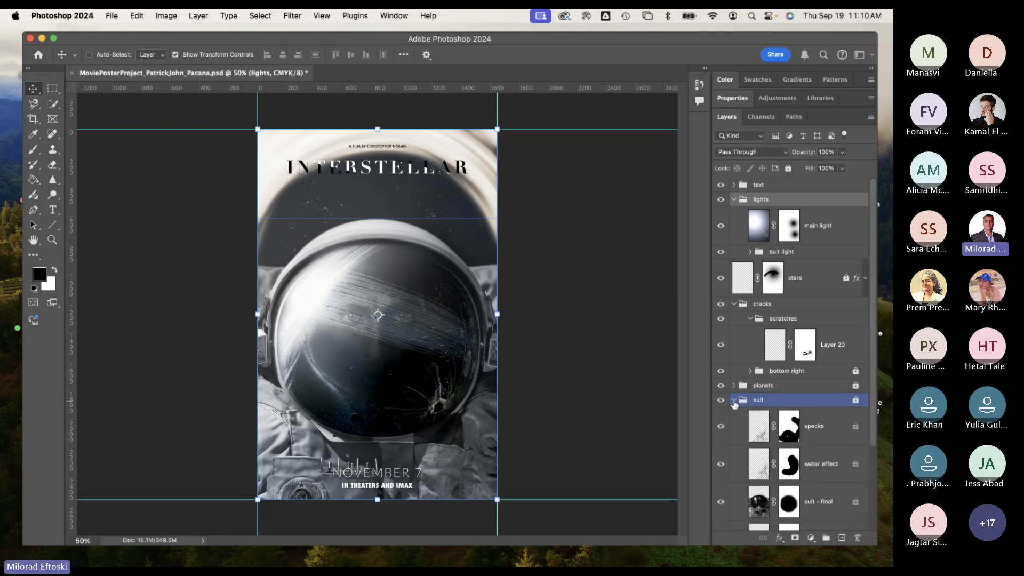
pyautogui.click(733, 401)
pyautogui.click(752, 414)
pyautogui.click(734, 414)
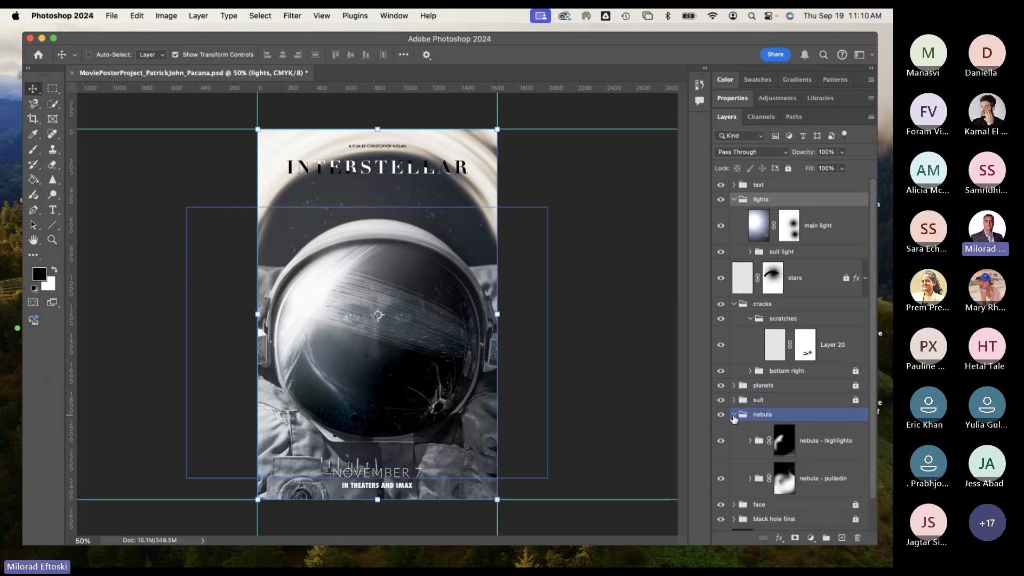
pyautogui.scroll(-1, 765, 427)
pyautogui.click(734, 380)
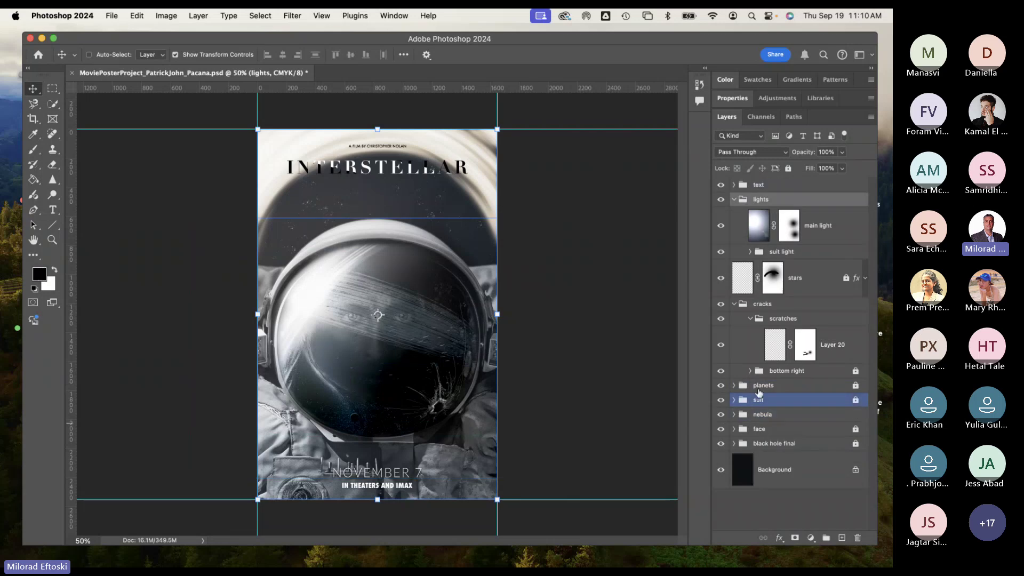
# Step: Select Layer 20, the stars layer and several groups, collapsing the lights and cracks groups
pyautogui.click(752, 335)
pyautogui.click(784, 251)
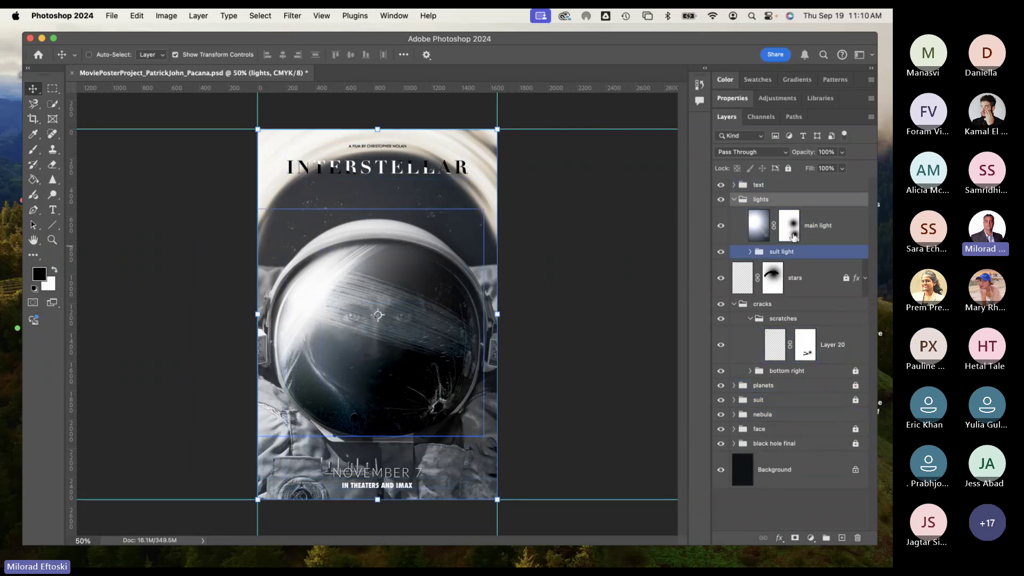
pyautogui.click(790, 306)
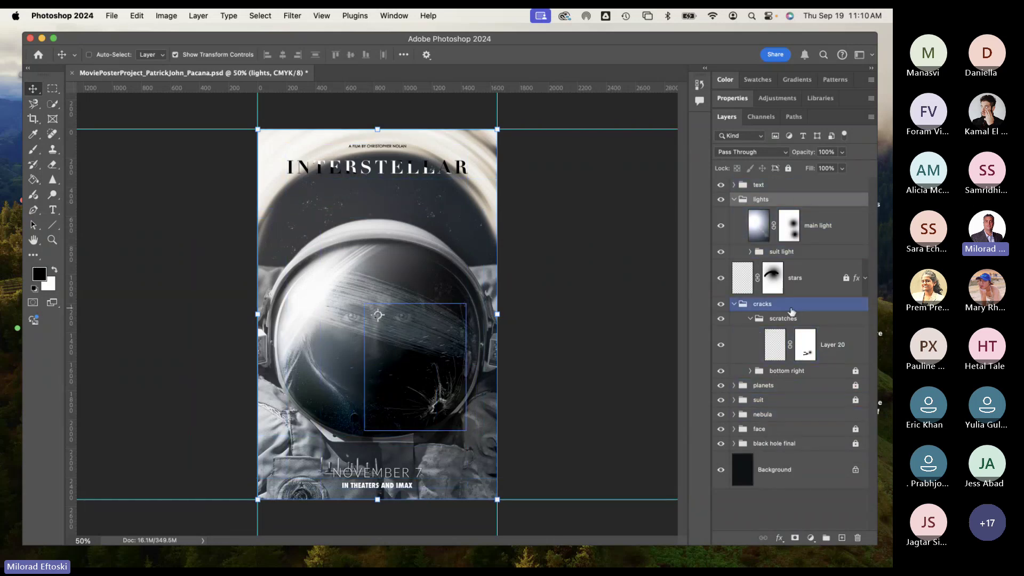
pyautogui.click(734, 199)
pyautogui.click(734, 253)
pyautogui.click(783, 266)
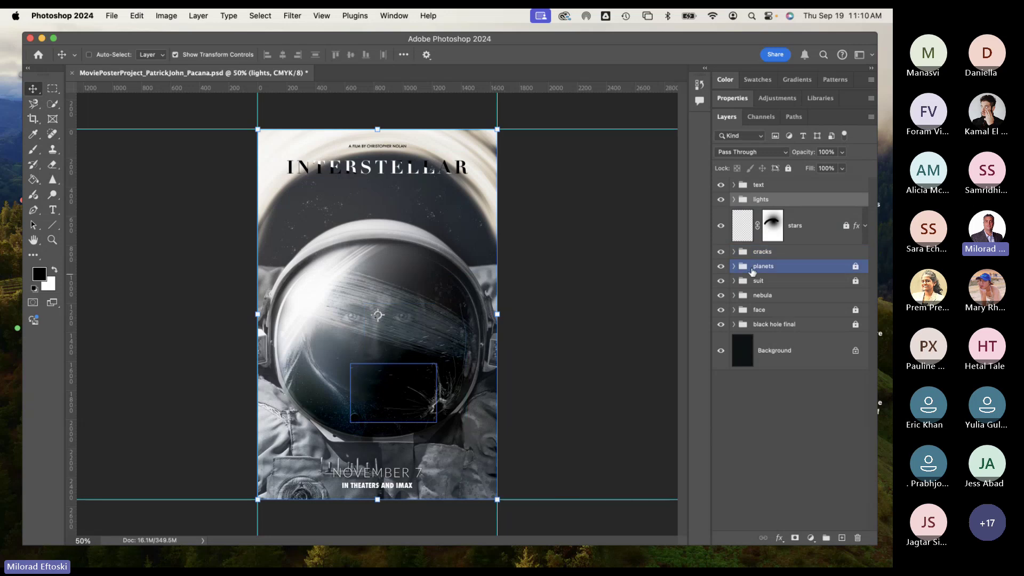
pyautogui.click(783, 280)
pyautogui.click(733, 230)
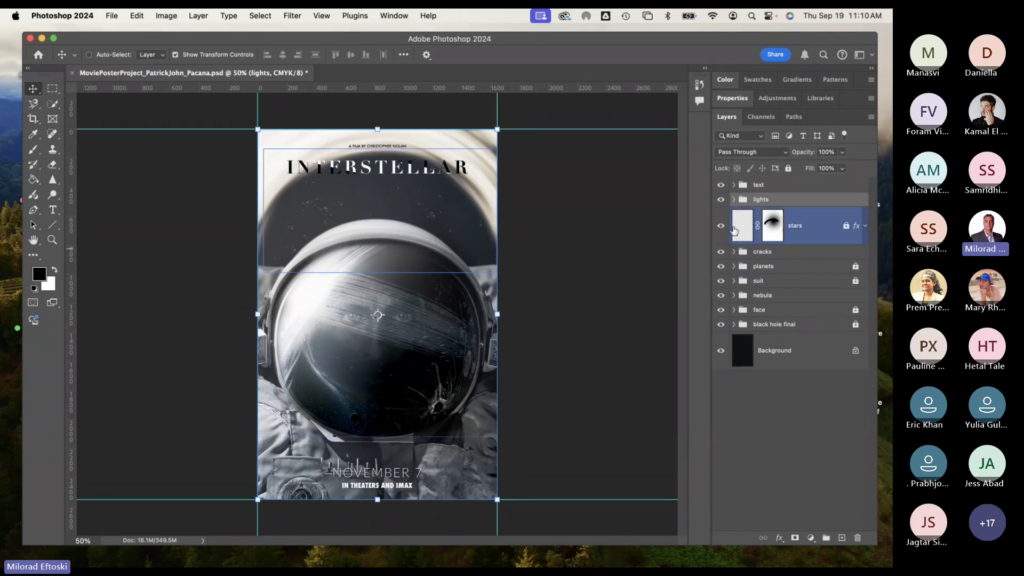
pyautogui.click(771, 294)
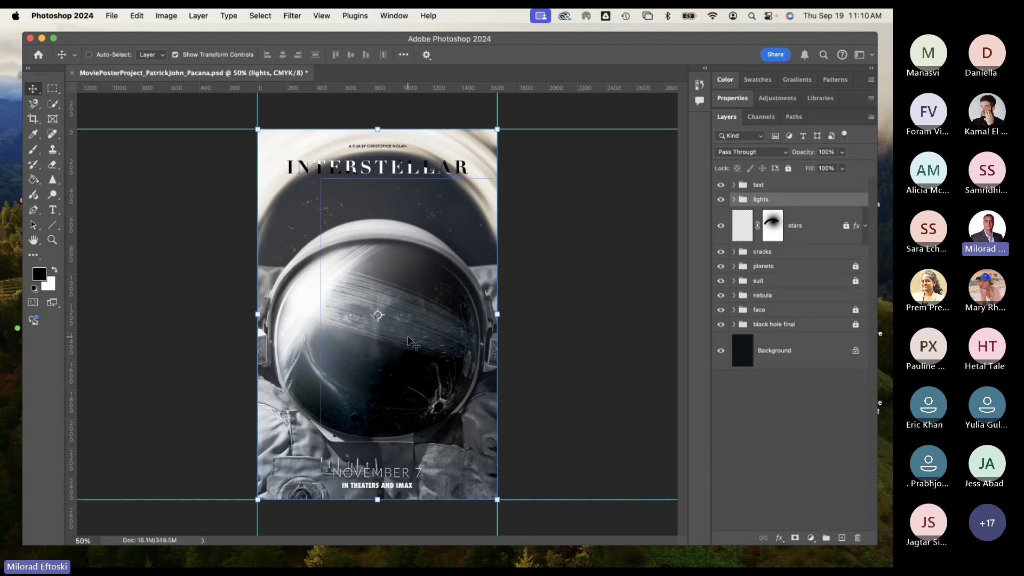
# Step: Toggle the black hole final group to reveal the face, then close the poster without saving
pyautogui.click(721, 324)
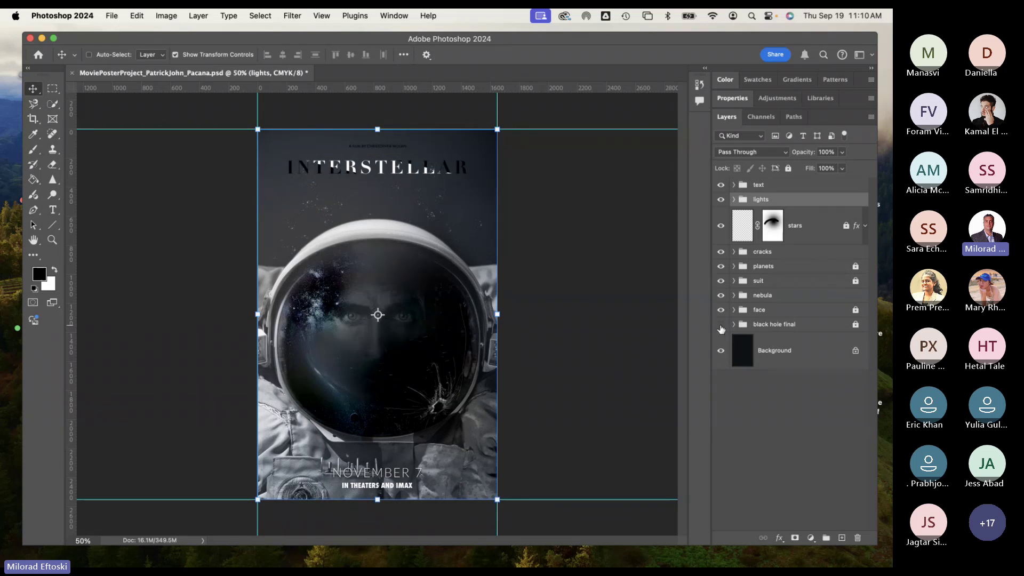
pyautogui.click(721, 325)
pyautogui.click(721, 324)
pyautogui.click(721, 324)
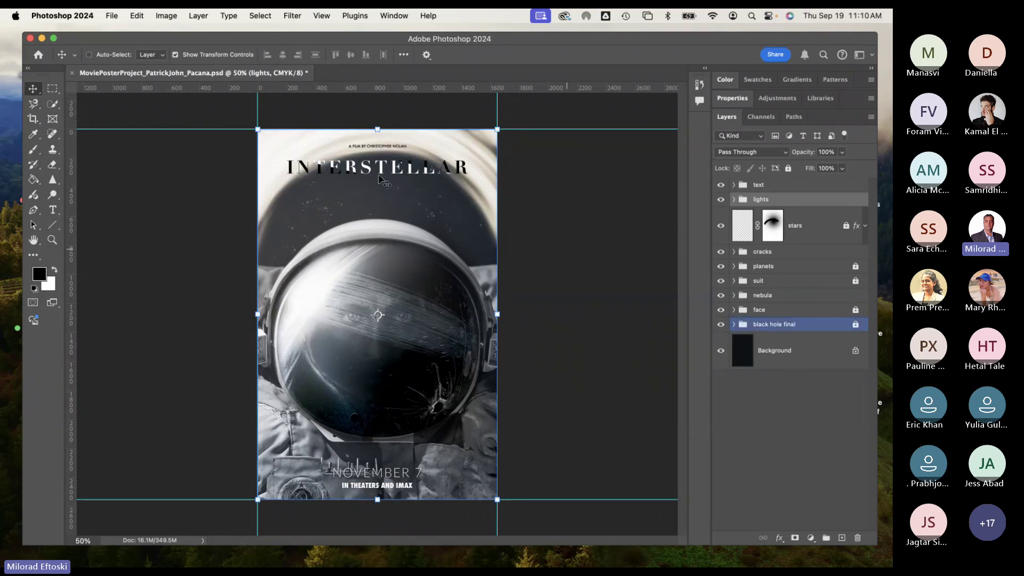
pyautogui.press('super+w')
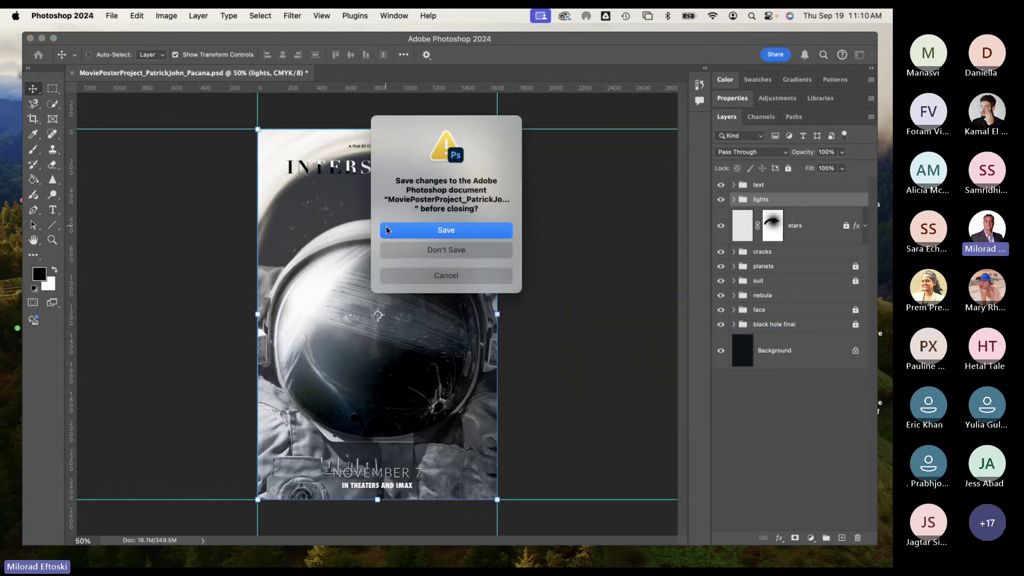
pyautogui.click(395, 247)
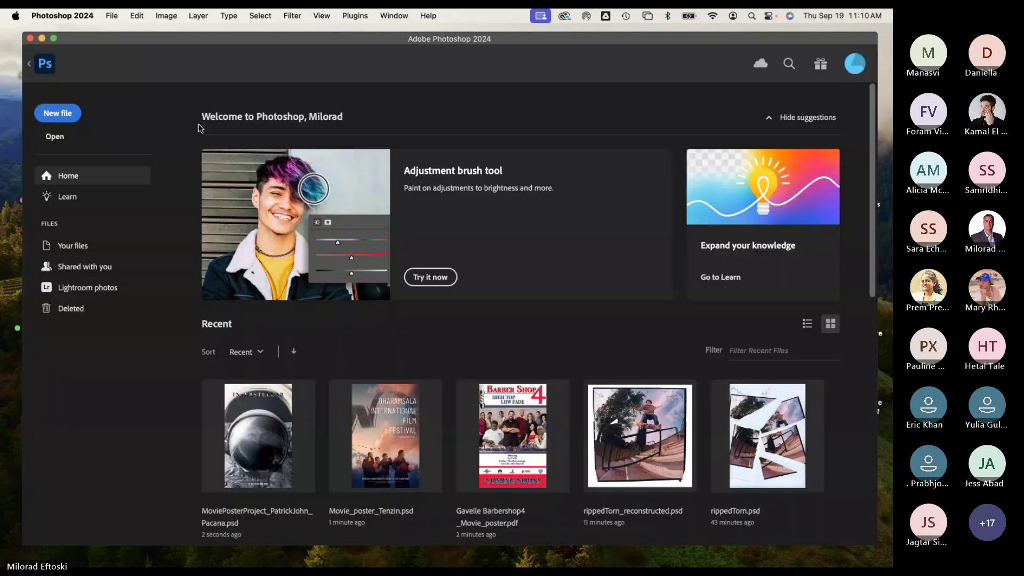
# Step: Minimize Photoshop, Quick Look the ABSTRACT ART poster PSD, then open it in Photoshop
pyautogui.click(42, 38)
pyautogui.click(520, 228)
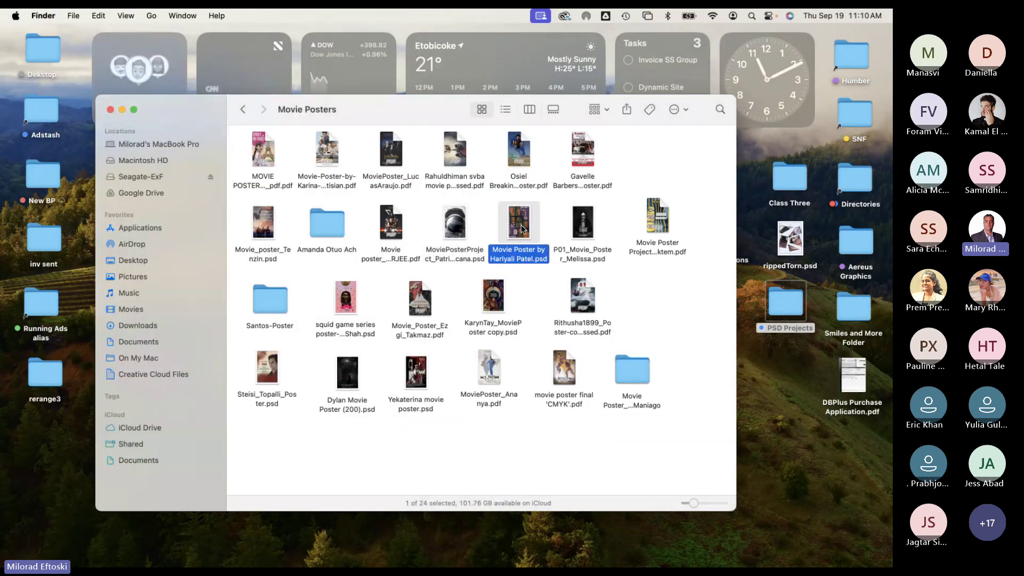
pyautogui.press('space')
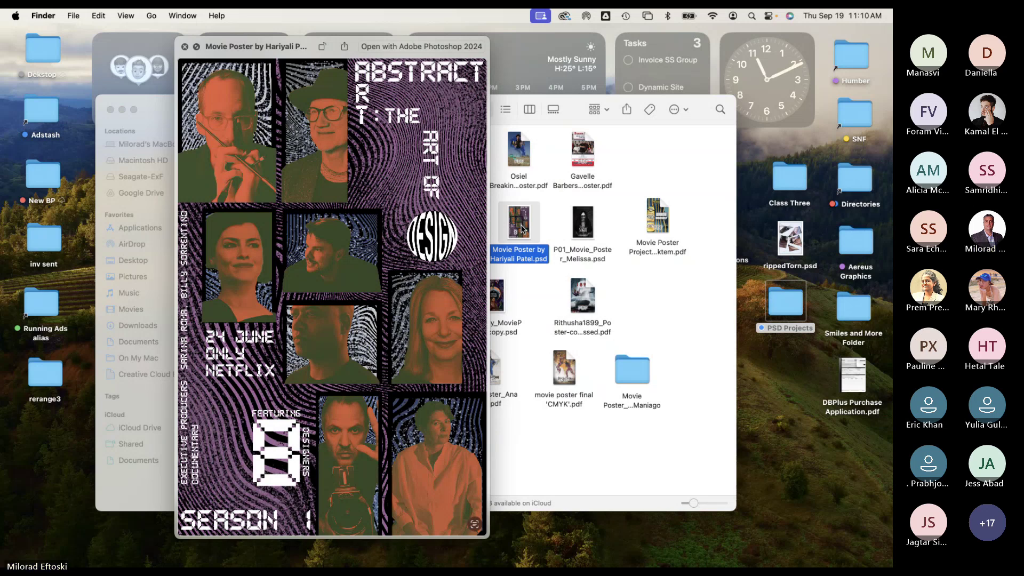
pyautogui.doubleClick(522, 229)
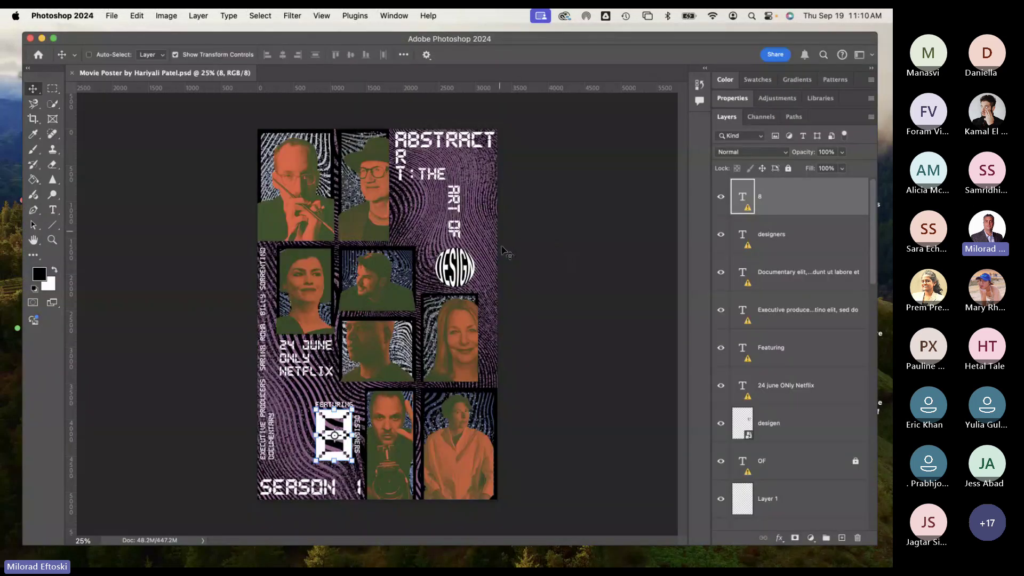
# Step: Step through the portrait layers in the Layers panel to check their bounds on the poster
pyautogui.click(800, 310)
pyautogui.scroll(-10, 795, 320)
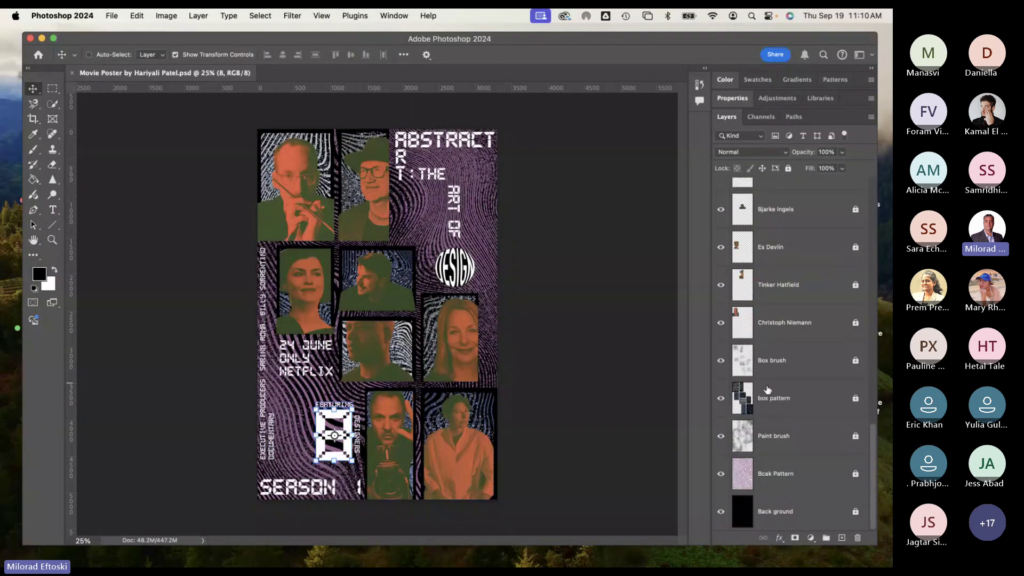
pyautogui.click(774, 398)
pyautogui.click(758, 322)
pyautogui.click(741, 283)
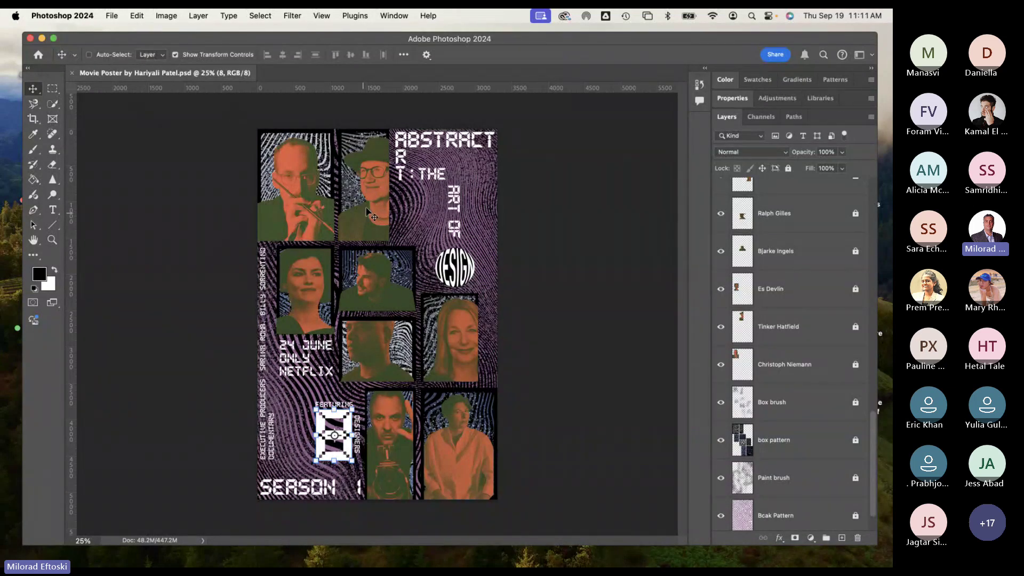
# Step: Move the big 8 beside the FEATURING text and nudge the DESIGN circle up-left
pyautogui.moveTo(371, 215)
pyautogui.mouseDown()
pyautogui.moveTo(413, 207)
pyautogui.moveTo(364, 222)
pyautogui.mouseUp()
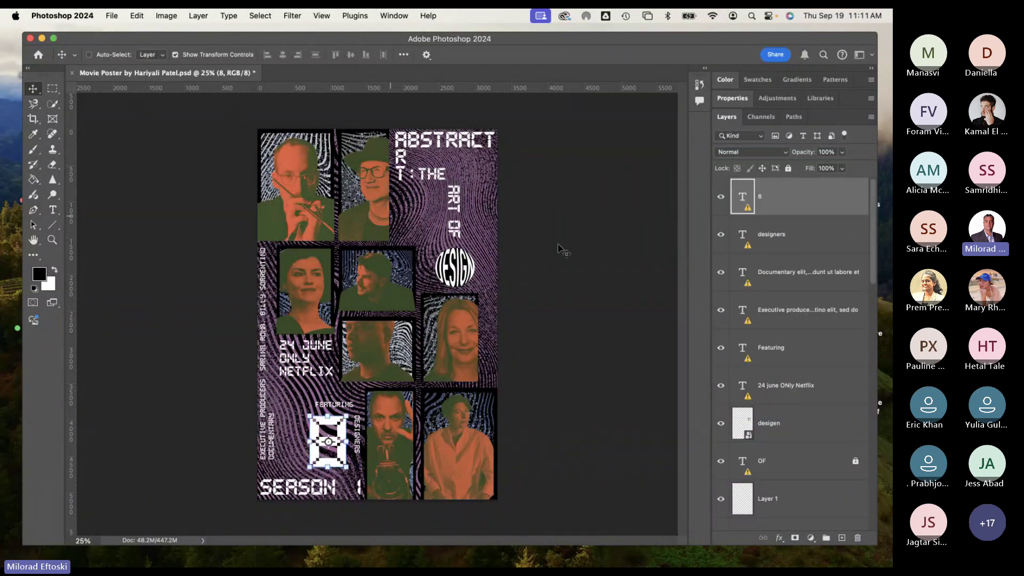
pyautogui.moveTo(376, 175); pyautogui.dragTo(419, 179)
pyautogui.moveTo(361, 192); pyautogui.dragTo(361, 192)
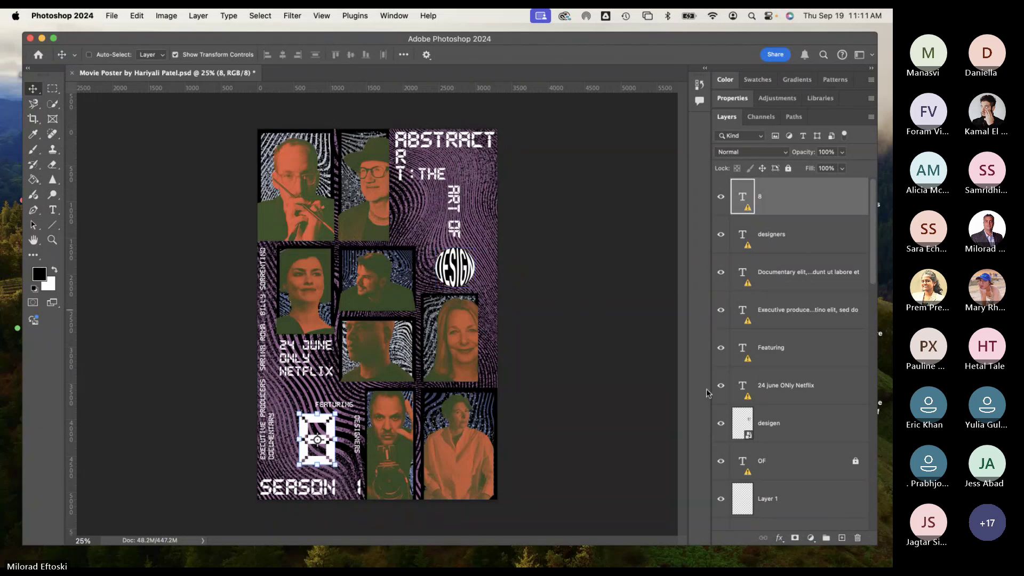
pyautogui.click(798, 425)
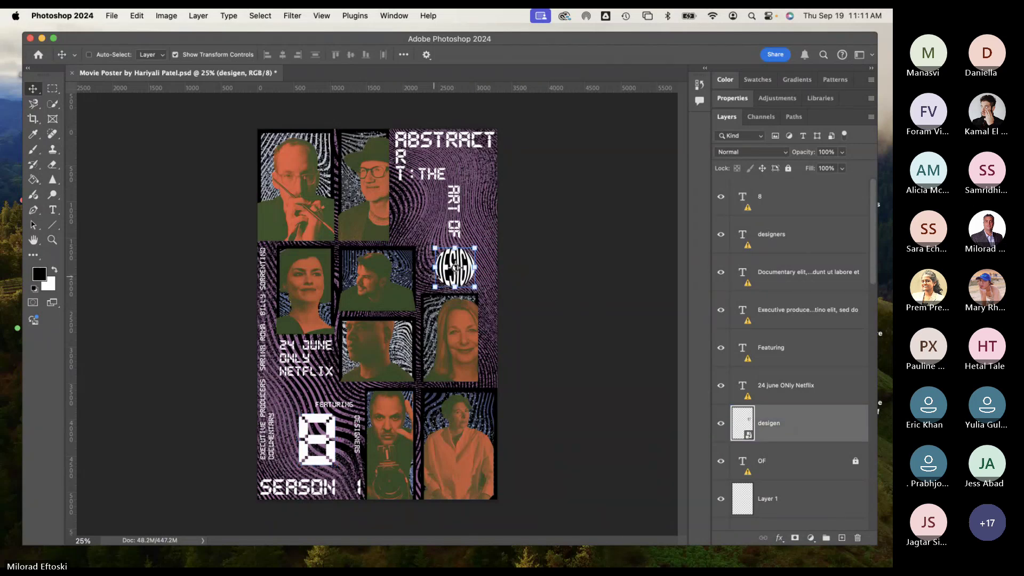
pyautogui.click(177, 55)
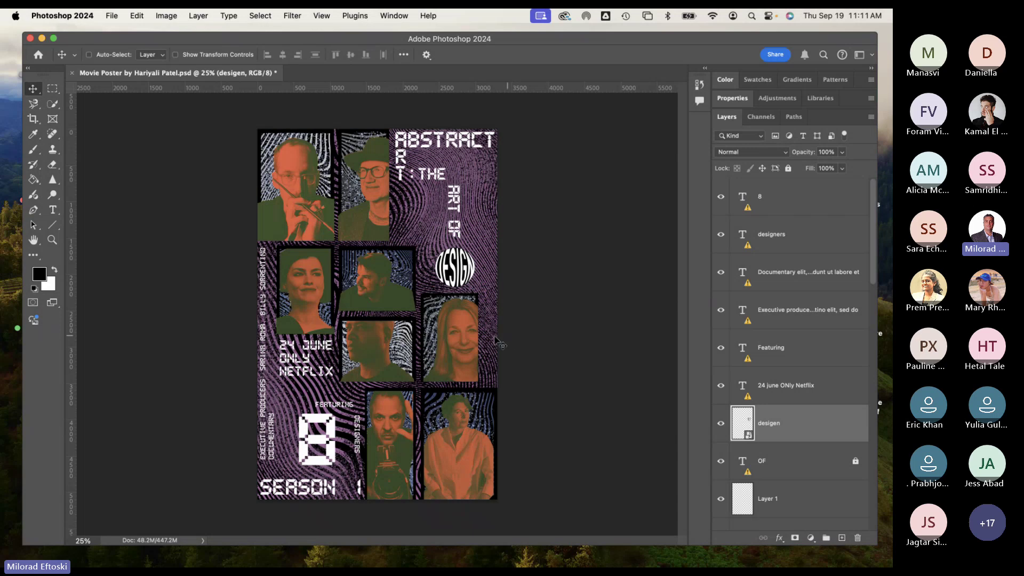
pyautogui.moveTo(450, 336)
pyautogui.mouseDown()
pyautogui.moveTo(472, 321)
pyautogui.moveTo(443, 329)
pyautogui.mouseUp()
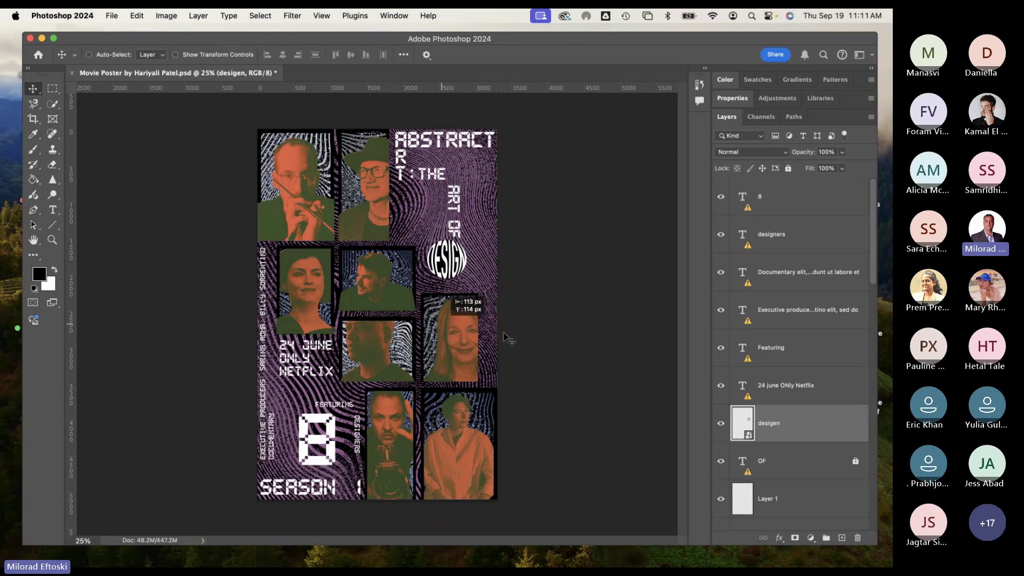
# Step: Try moving the Bcak Pattern layer and dismiss the locked-layer warning
pyautogui.keyDown('super'); pyautogui.click(635, 405); pyautogui.keyUp('super')
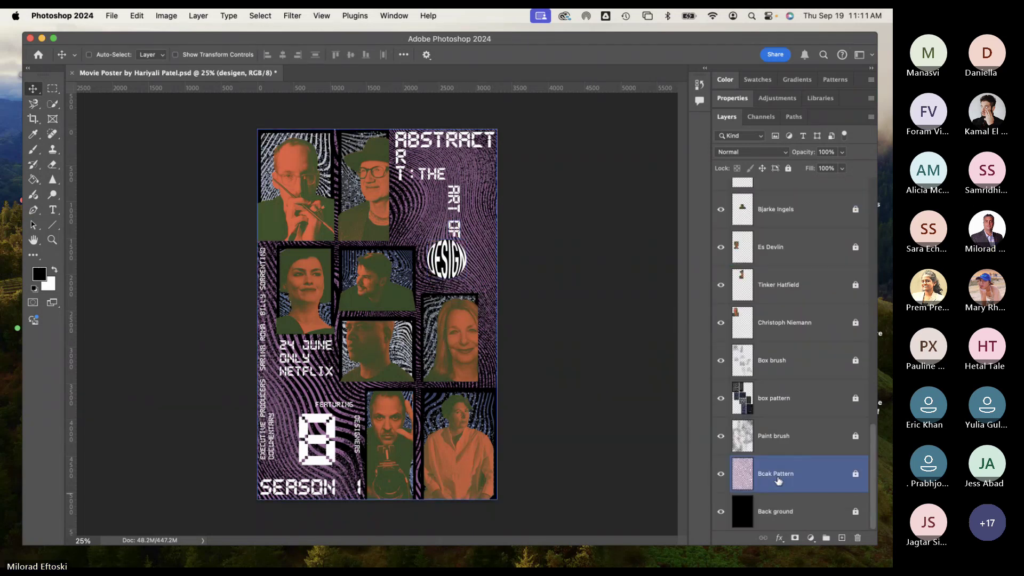
pyautogui.click(449, 328)
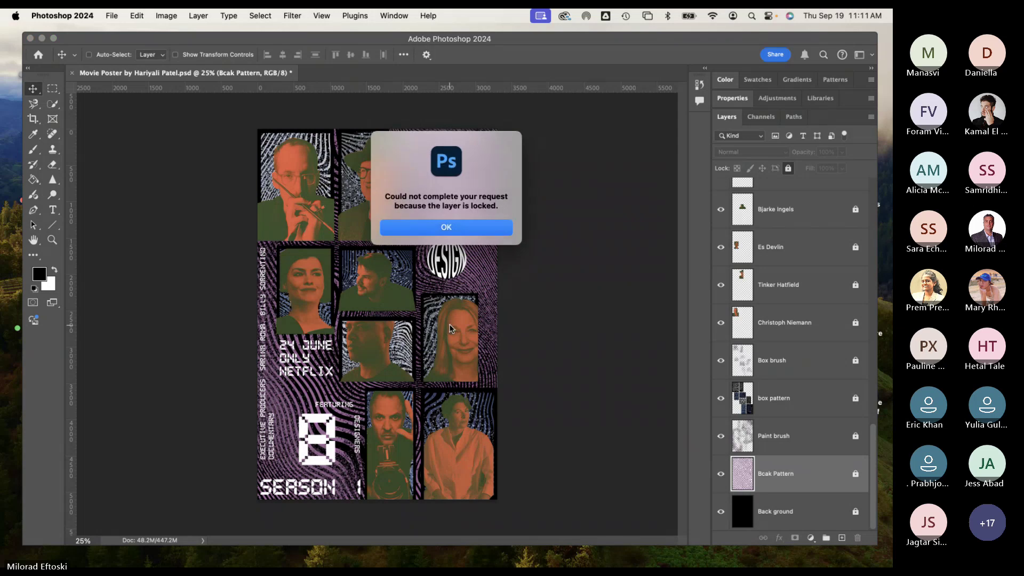
pyautogui.click(435, 227)
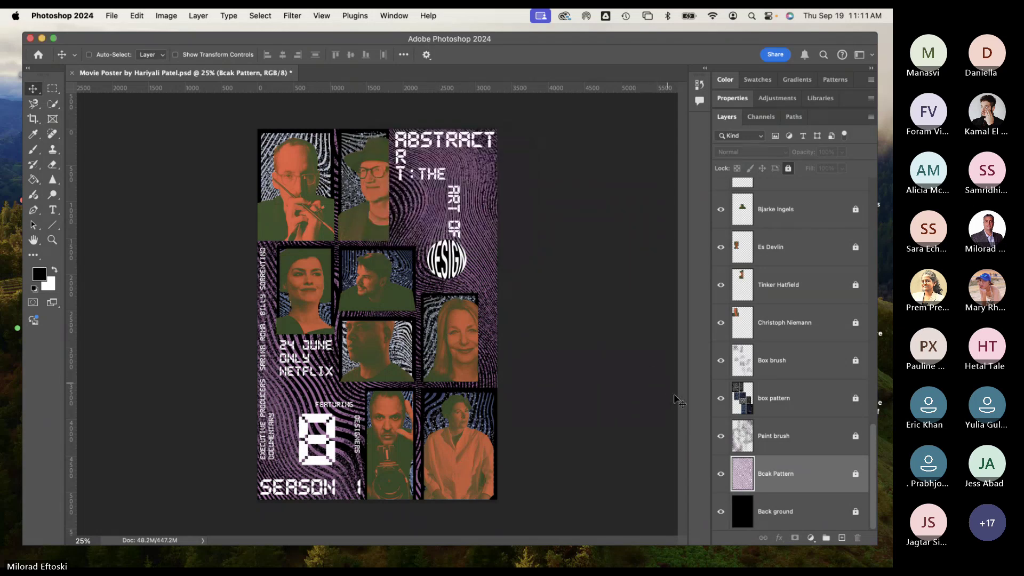
pyautogui.scroll(10, 845, 365)
# Step: Remove the lock from the R title letter layer, then try the colon layer and dismiss the alert
pyautogui.click(845, 364)
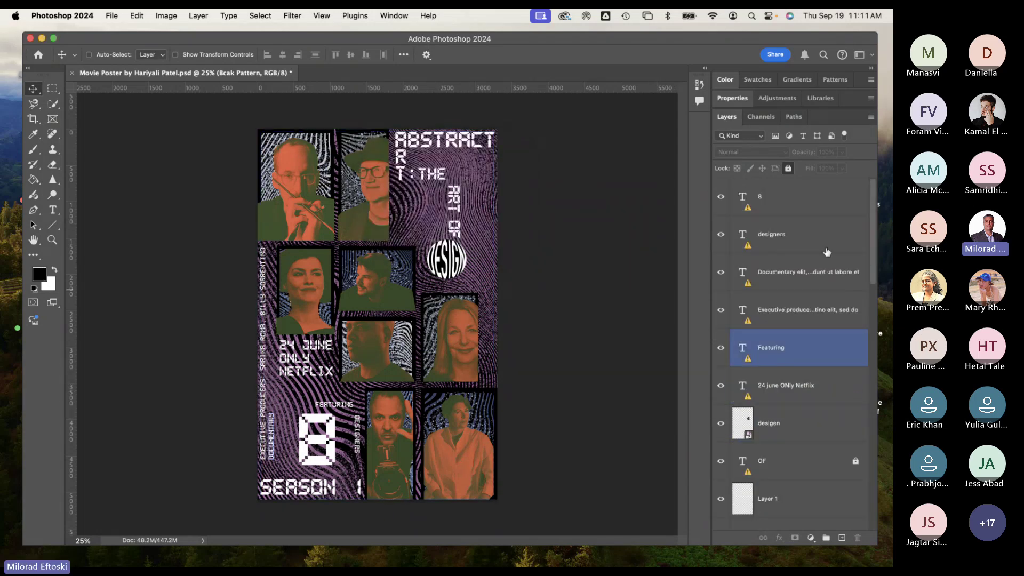
pyautogui.scroll(-10, 826, 252)
pyautogui.click(862, 297)
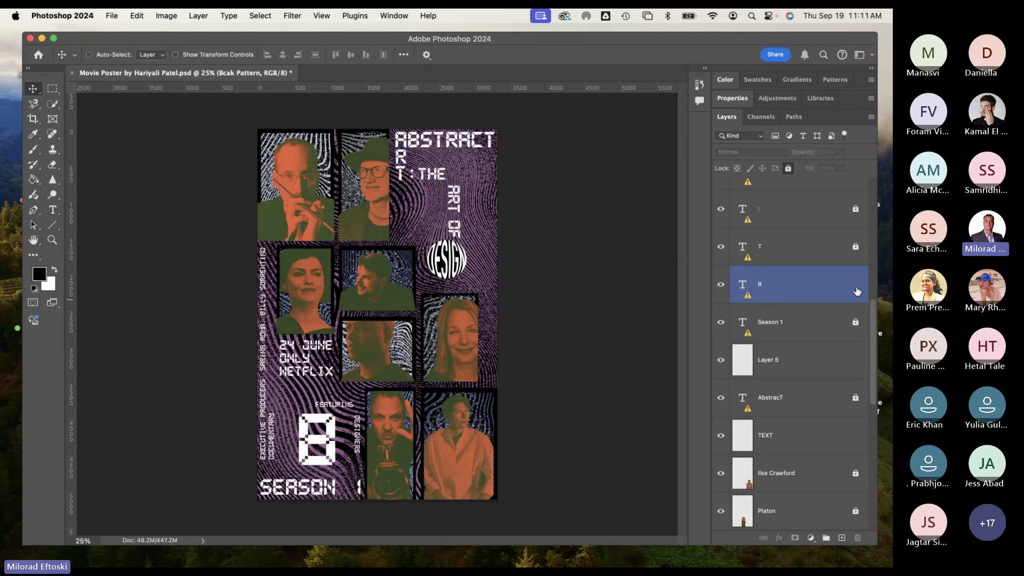
pyautogui.moveTo(857, 292); pyautogui.dragTo(856, 271)
pyautogui.moveTo(855, 210); pyautogui.dragTo(856, 309)
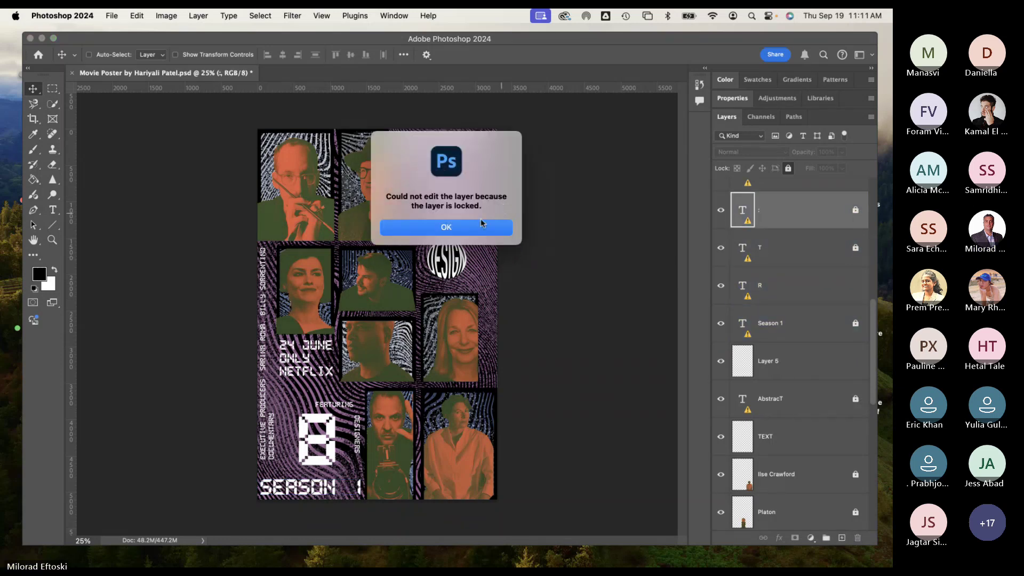
pyautogui.press('Return')
# Step: Dismiss another locked portrait alert and unlock the poster artwork layer
pyautogui.scroll(-10, 832, 320)
pyautogui.click(857, 247)
pyautogui.moveTo(856, 210)
pyautogui.mouseDown()
pyautogui.moveTo(858, 272)
pyautogui.moveTo(856, 216)
pyautogui.mouseUp()
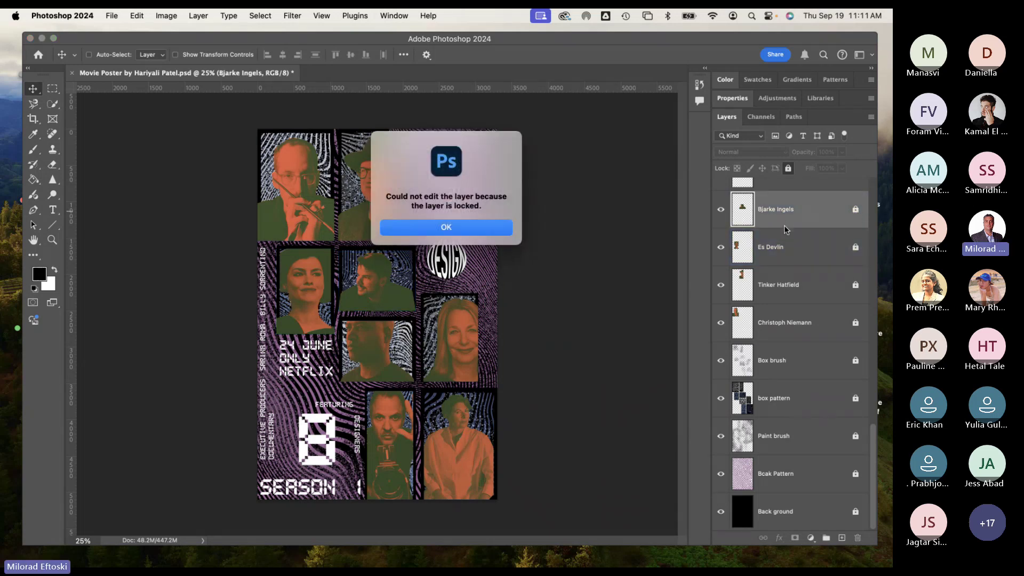
pyautogui.click(464, 227)
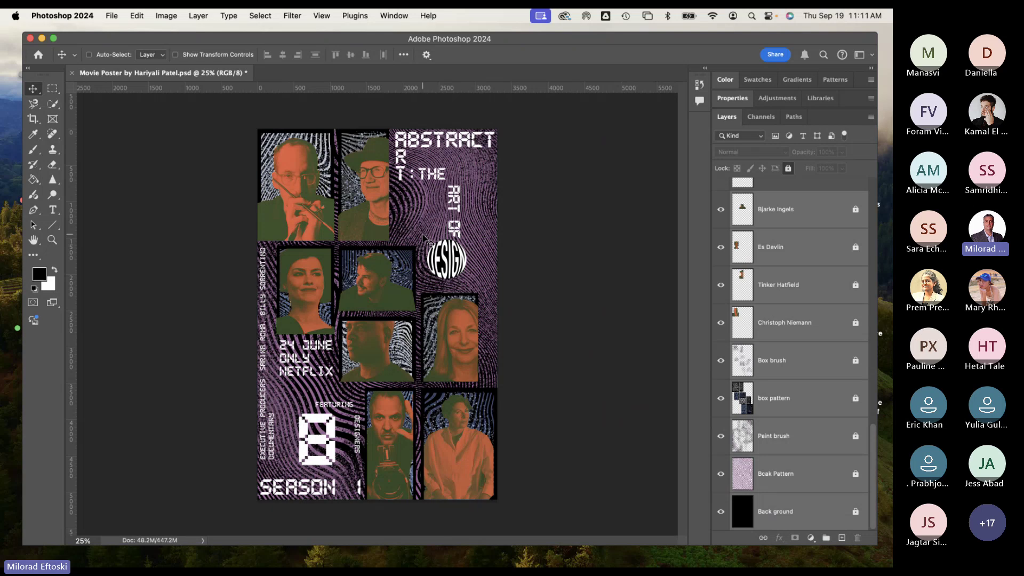
pyautogui.click(783, 183)
pyautogui.click(788, 169)
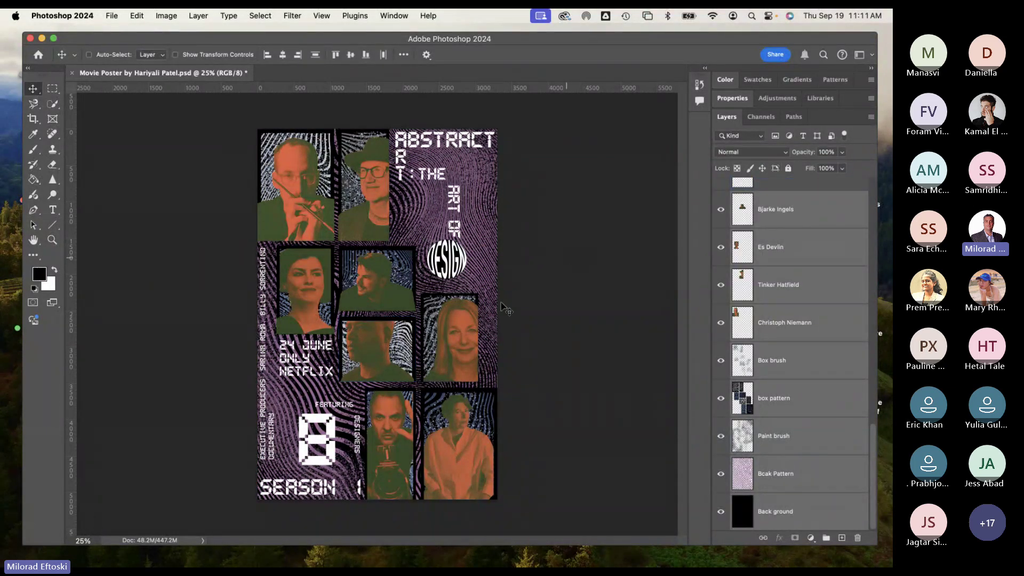
# Step: Trial-move the poster artwork (undone with Cmd+Z), then shift the top-left portrait layer
pyautogui.moveTo(454, 334); pyautogui.dragTo(474, 320)
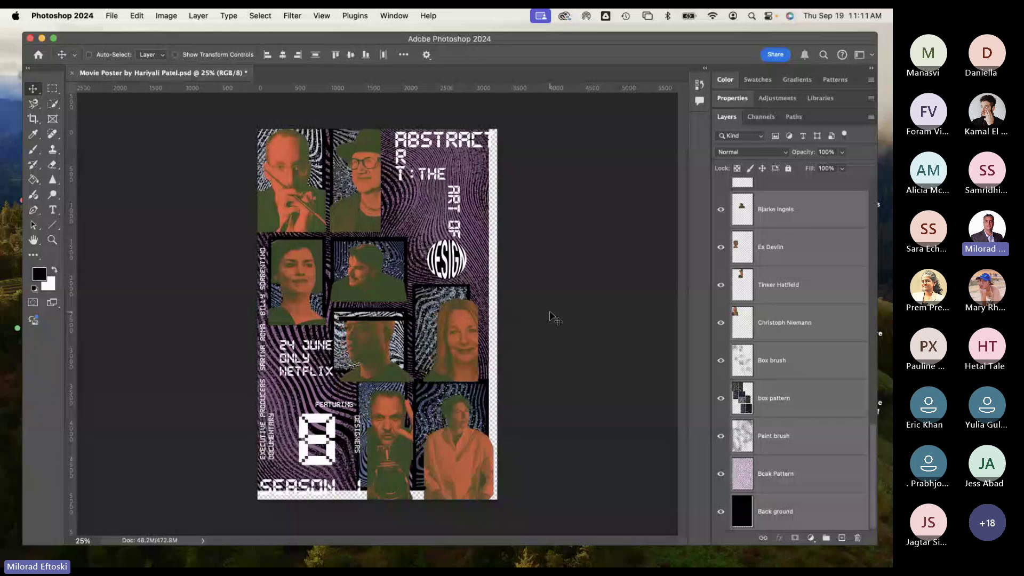
pyautogui.press('super+z')
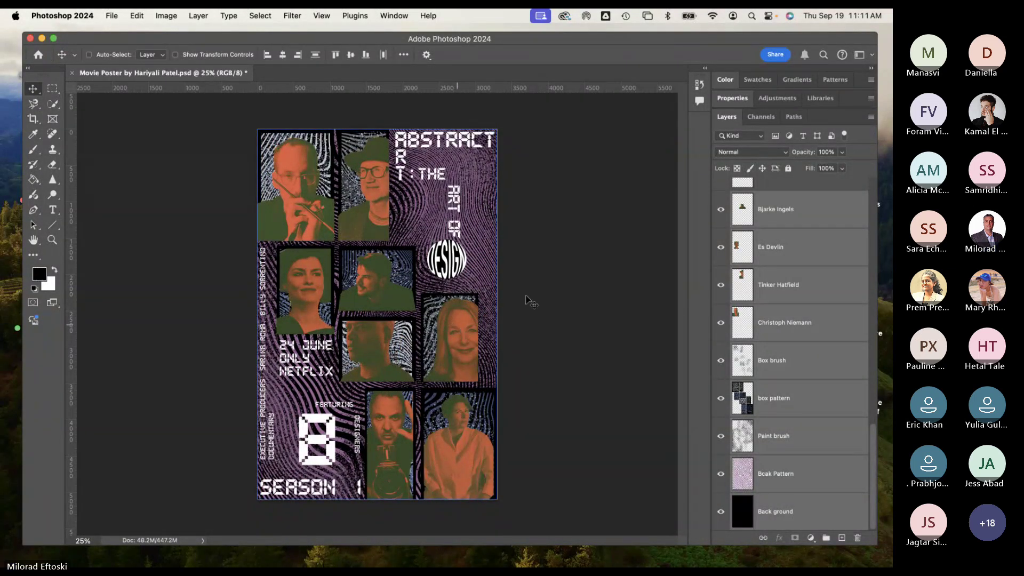
pyautogui.scroll(5, 805, 287)
pyautogui.click(776, 291)
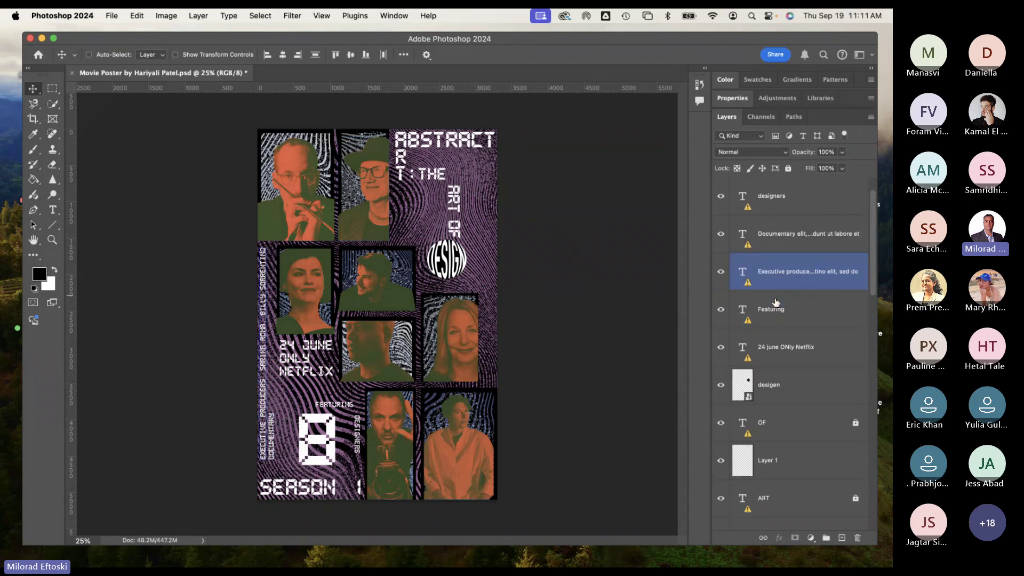
pyautogui.scroll(-10, 773, 342)
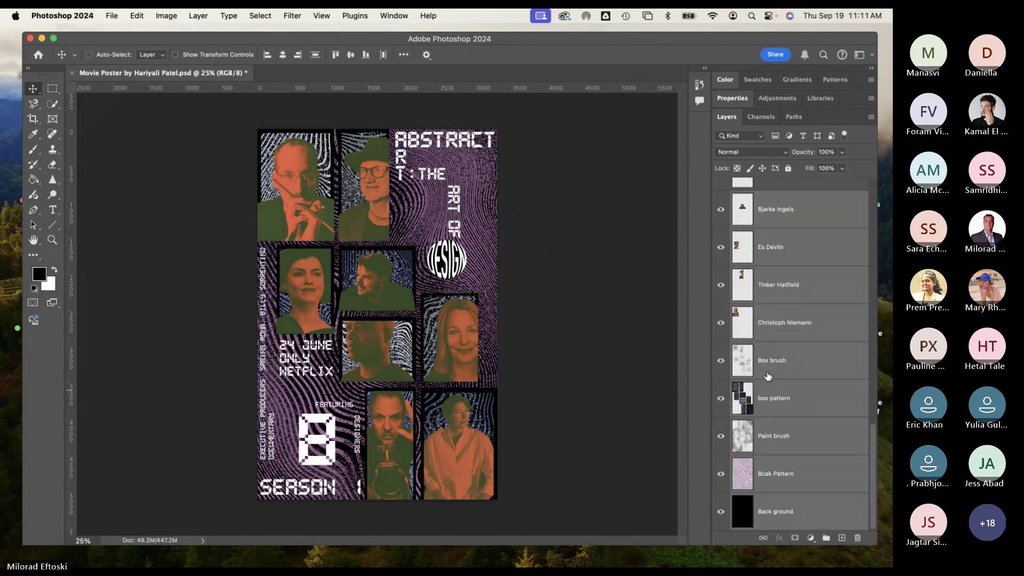
pyautogui.click(777, 322)
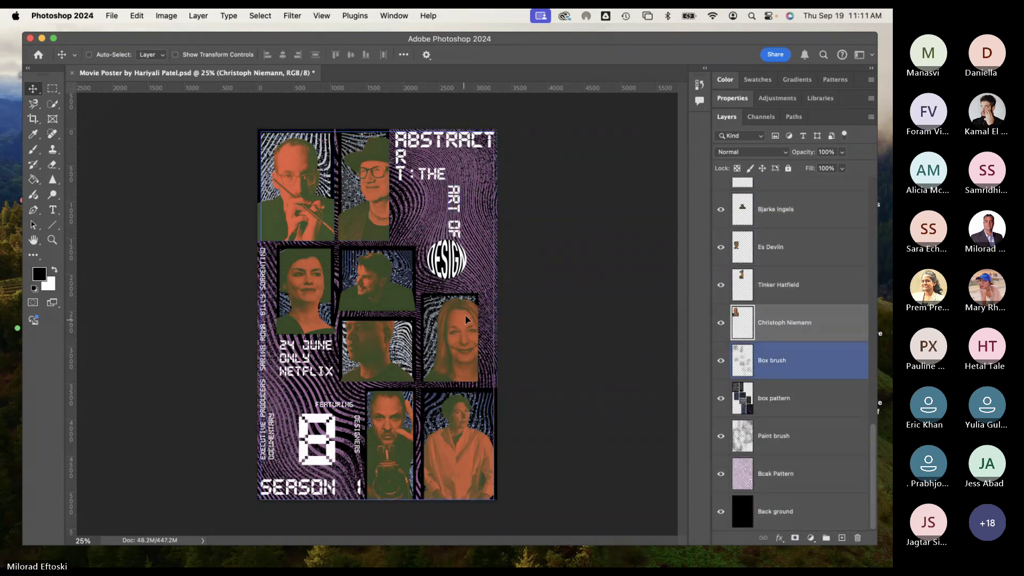
pyautogui.moveTo(465, 319)
pyautogui.mouseDown()
pyautogui.moveTo(483, 266)
pyautogui.moveTo(483, 325)
pyautogui.mouseUp()
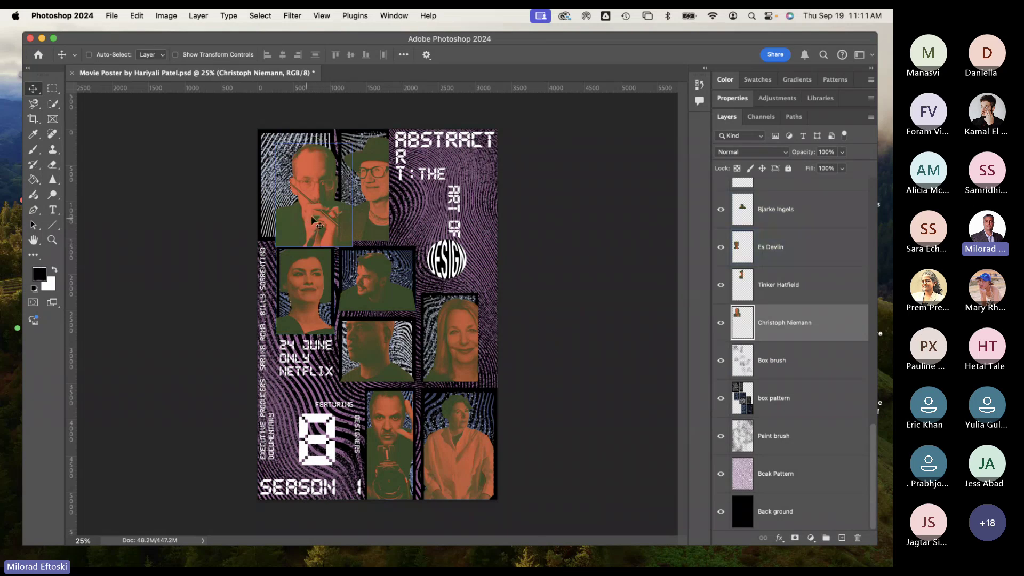
pyautogui.moveTo(313, 221); pyautogui.dragTo(307, 231)
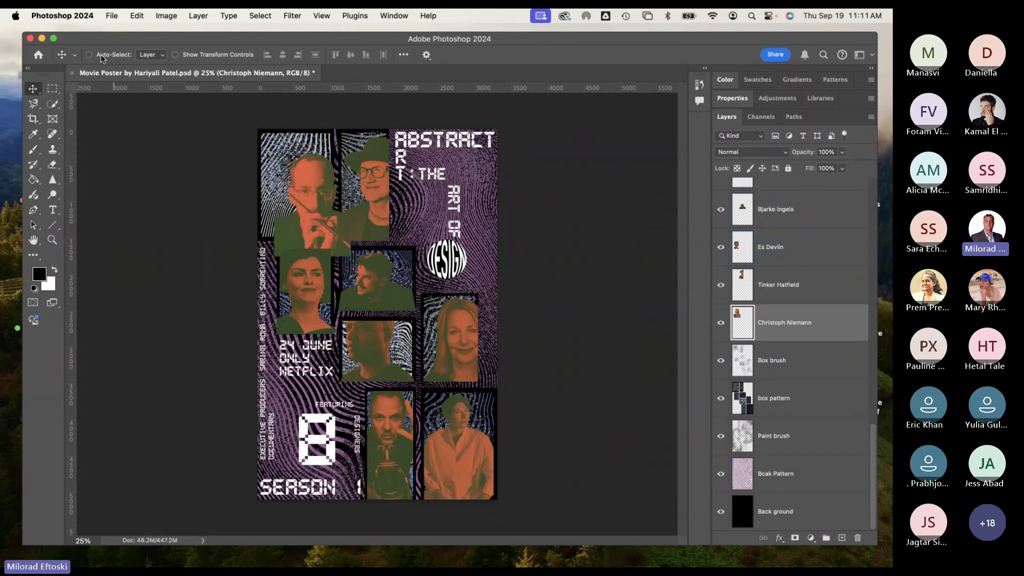
# Step: Enable Auto-Select and drag the Box brush texture across the poster
pyautogui.click(777, 359)
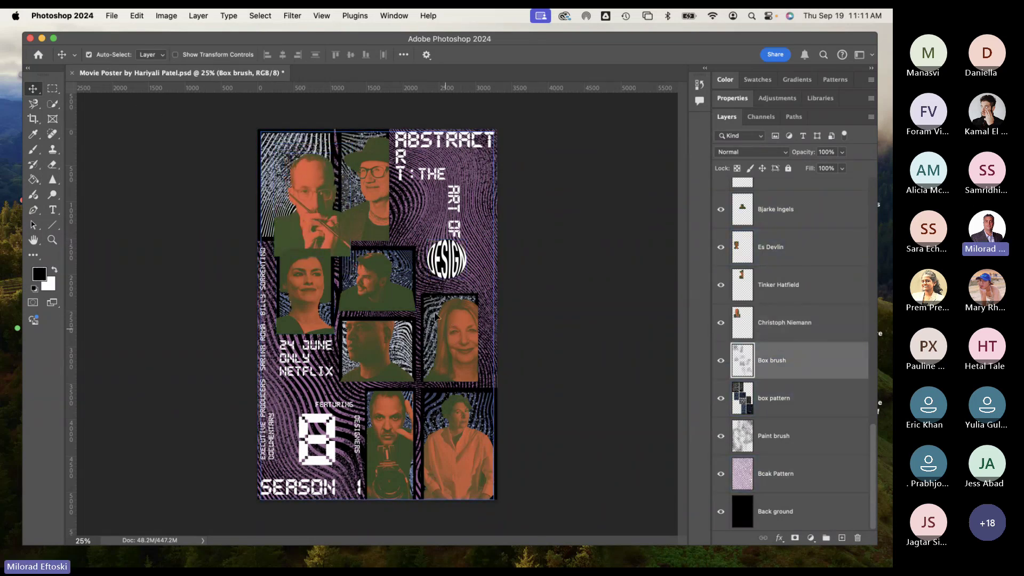
pyautogui.moveTo(462, 298); pyautogui.dragTo(560, 347)
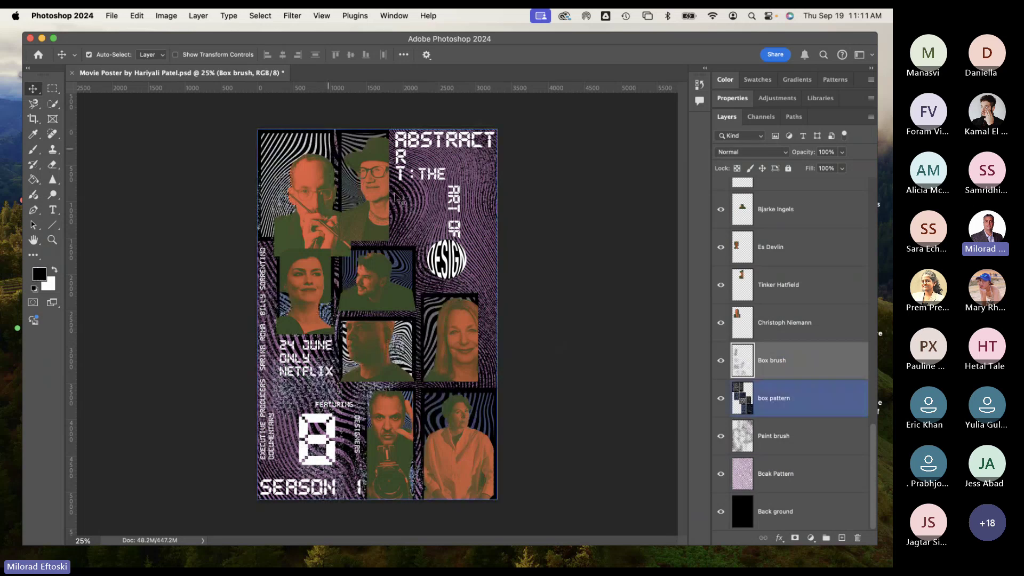
pyautogui.moveTo(774, 288); pyautogui.dragTo(769, 313)
# Step: Select the box pattern layer, then close the ABSTRACT ART poster with Don't Save
pyautogui.click(752, 387)
pyautogui.scroll(8, 781, 401)
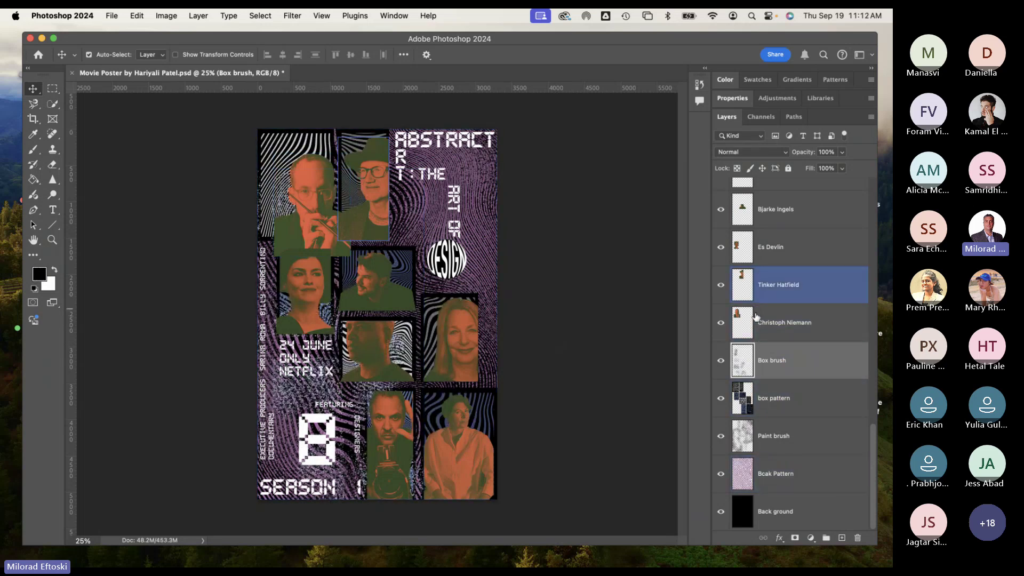
pyautogui.click(73, 73)
pyautogui.click(426, 252)
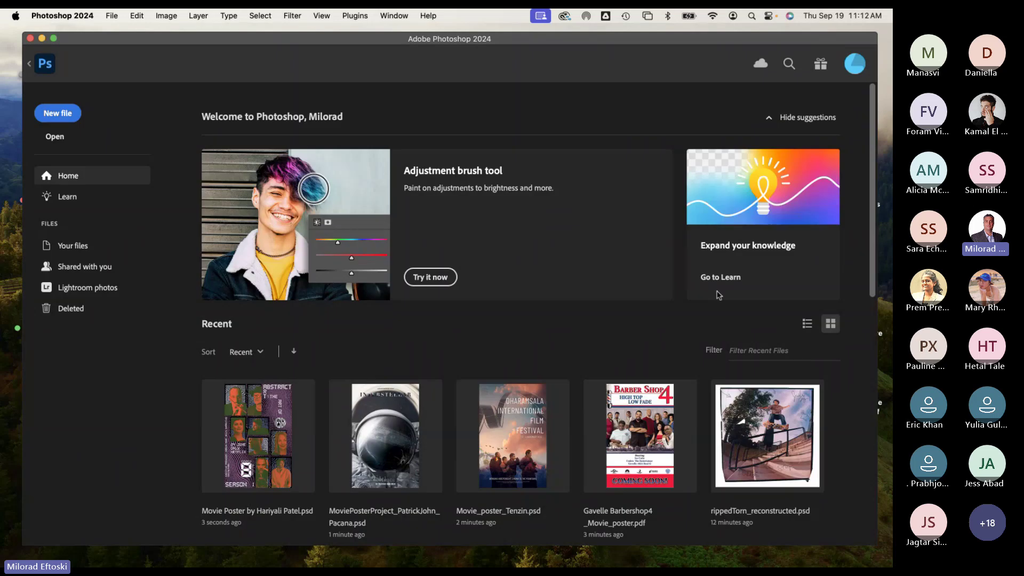
# Step: Open P01_Movie_Poster_Melissa.psd from the Finder Movie Posters window in Photoshop
pyautogui.click(42, 39)
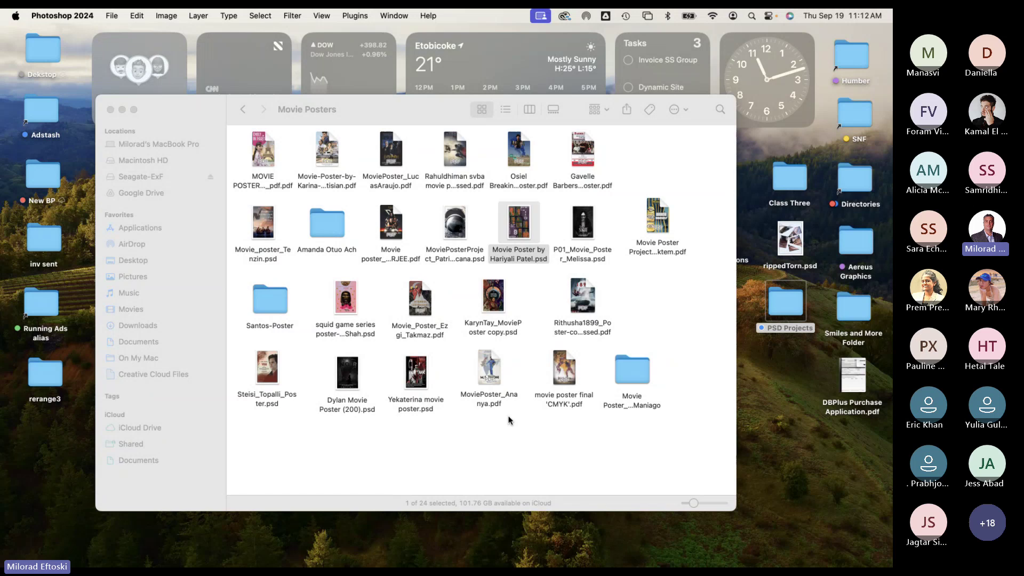
pyautogui.click(579, 235)
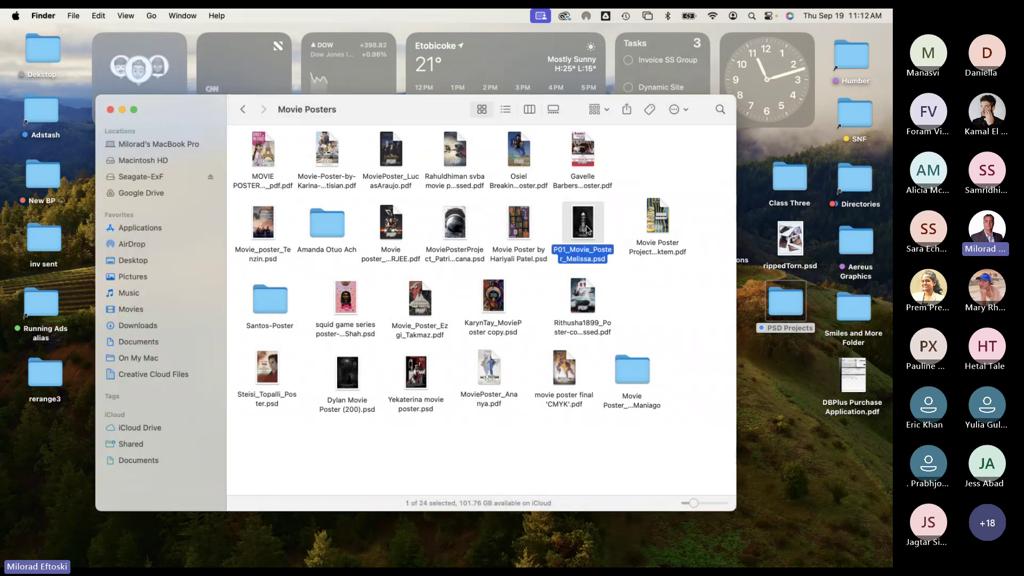
pyautogui.doubleClick(587, 231)
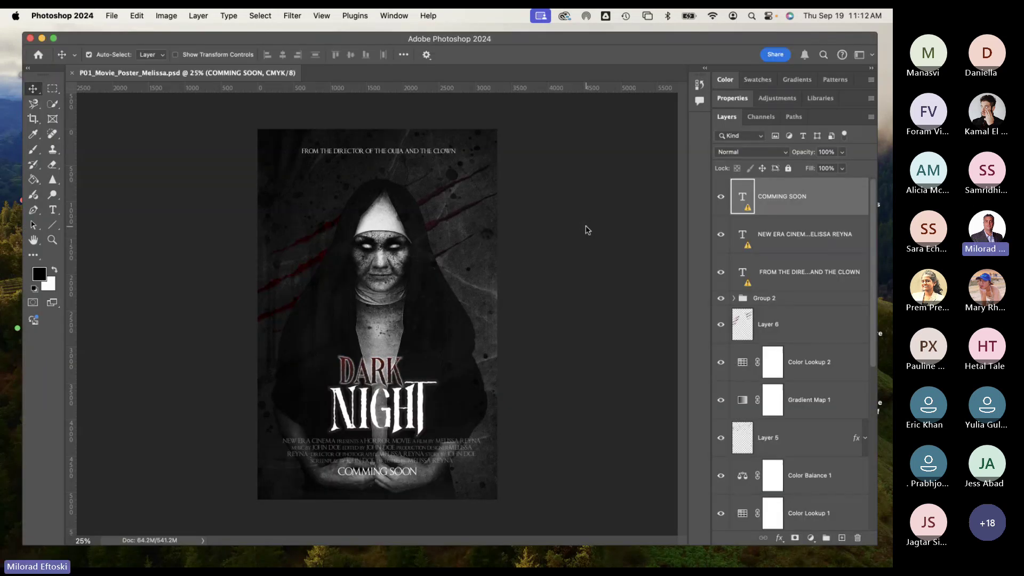
# Step: Hide the Nun, Layer 4, Layer 3 and Layer 2 layers, then close the Dark Night poster unsaved
pyautogui.scroll(-5, 747, 298)
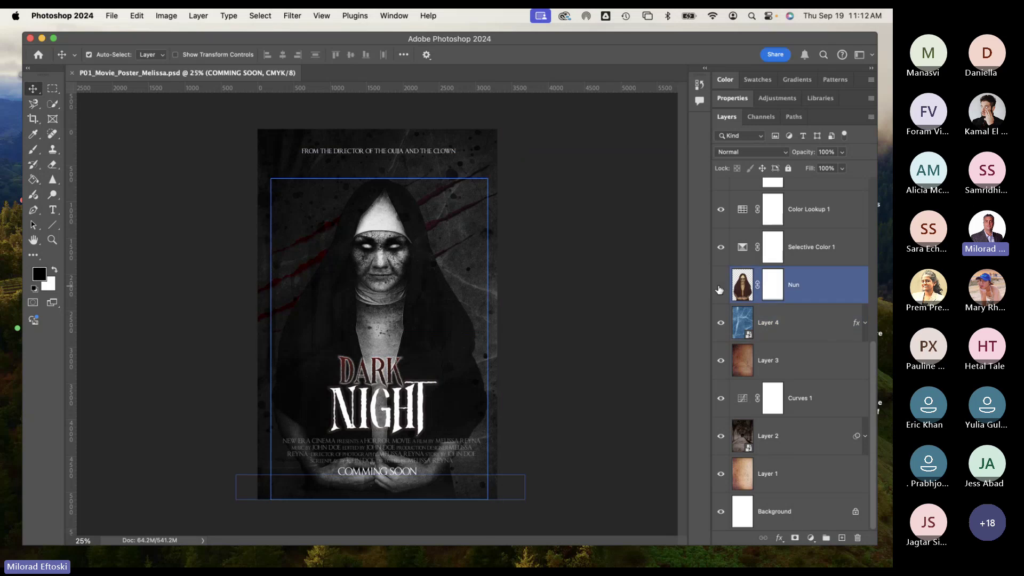
pyautogui.click(720, 289)
pyautogui.click(720, 286)
pyautogui.click(720, 285)
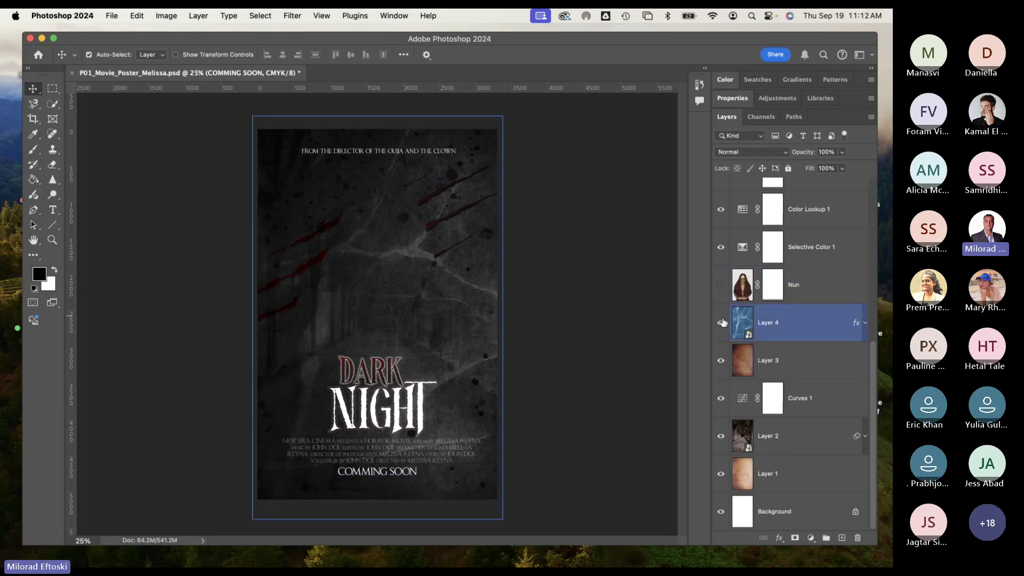
pyautogui.click(721, 322)
pyautogui.click(721, 361)
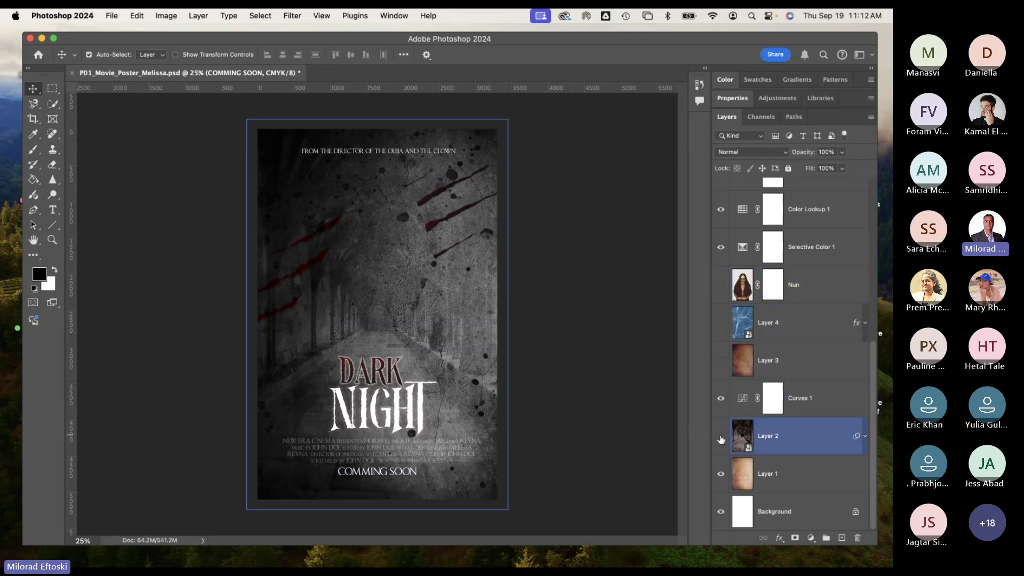
pyautogui.click(721, 436)
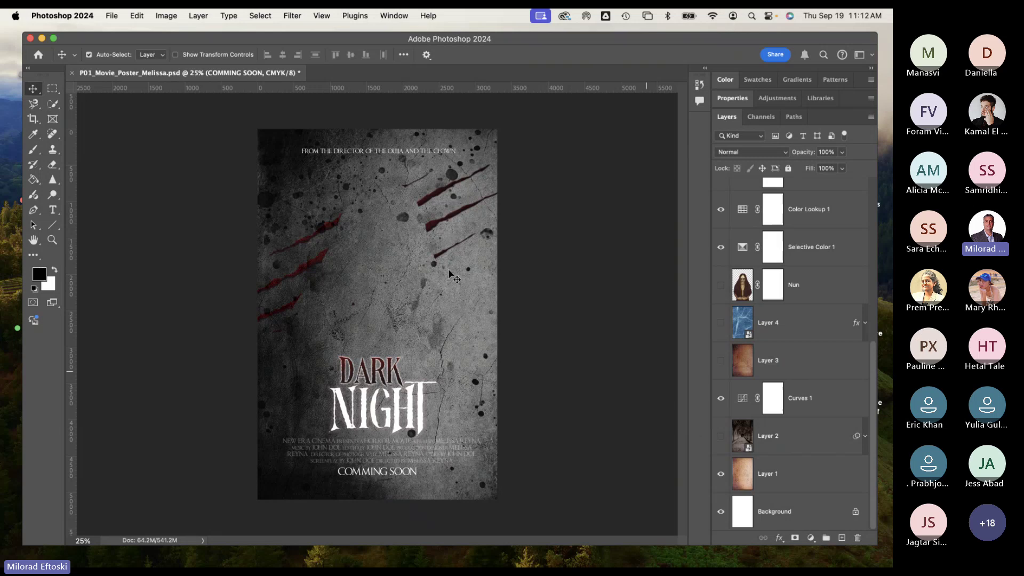
pyautogui.press('super+w')
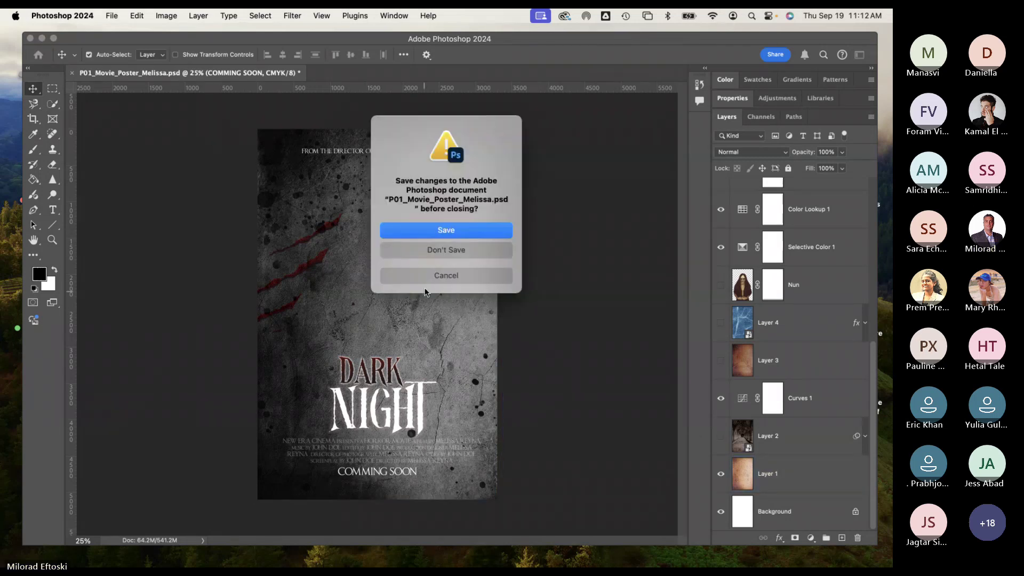
pyautogui.click(414, 262)
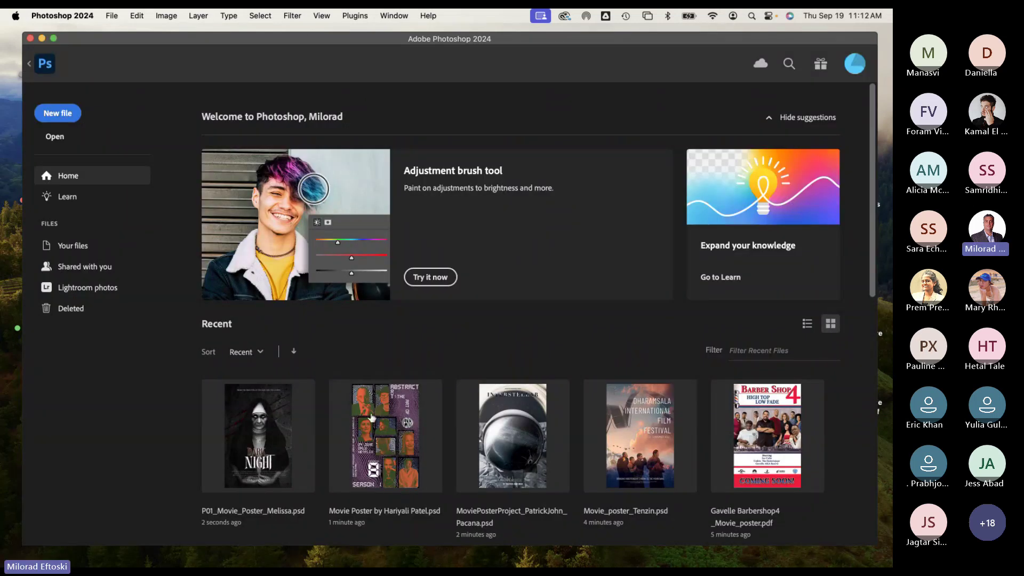
# Step: Quick Look the Minions poster in the Movie Poster Project PDF
pyautogui.click(42, 38)
pyautogui.click(655, 218)
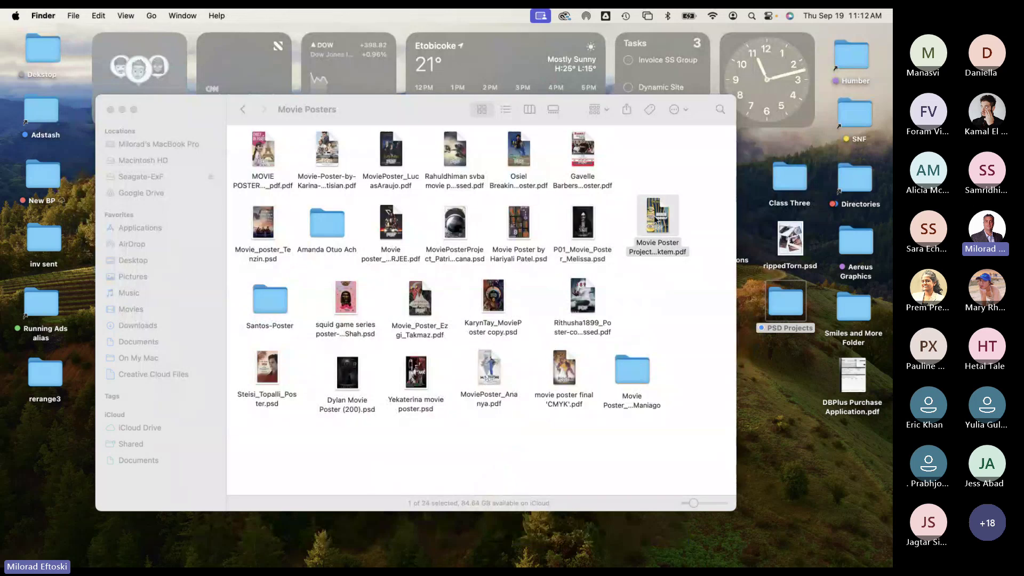
pyautogui.press('space')
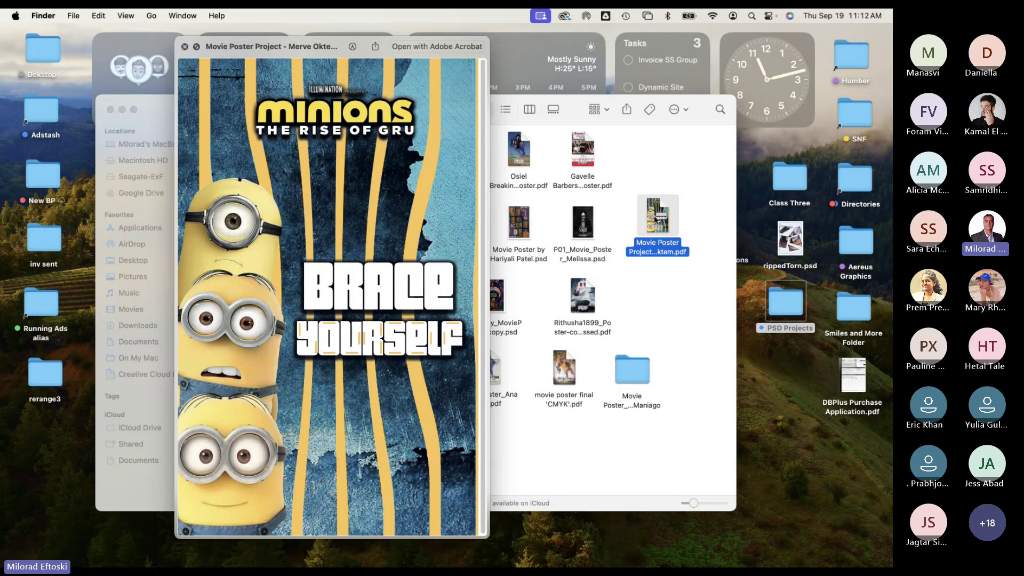
pyautogui.press('space')
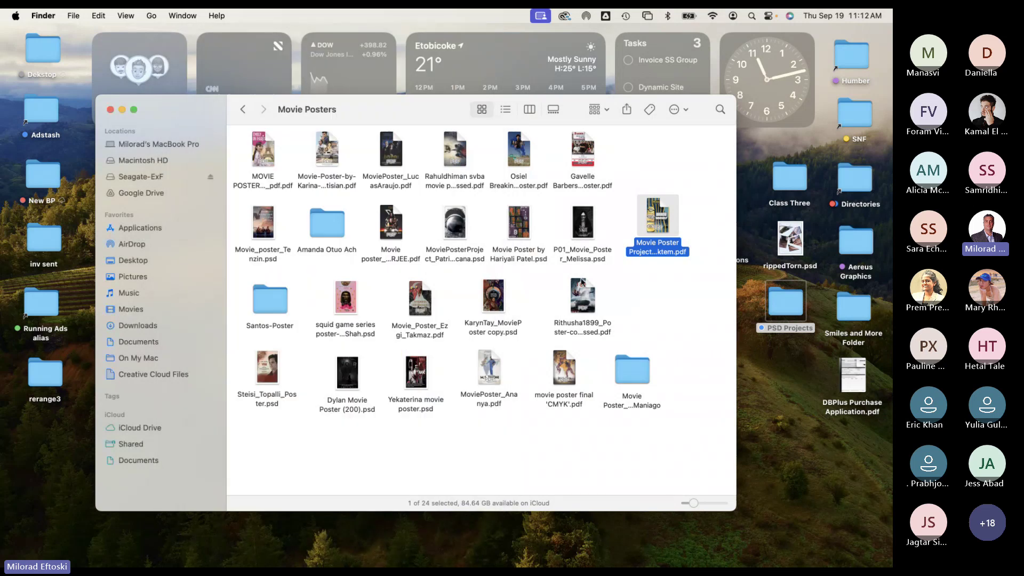
pyautogui.click(589, 305)
pyautogui.press('space')
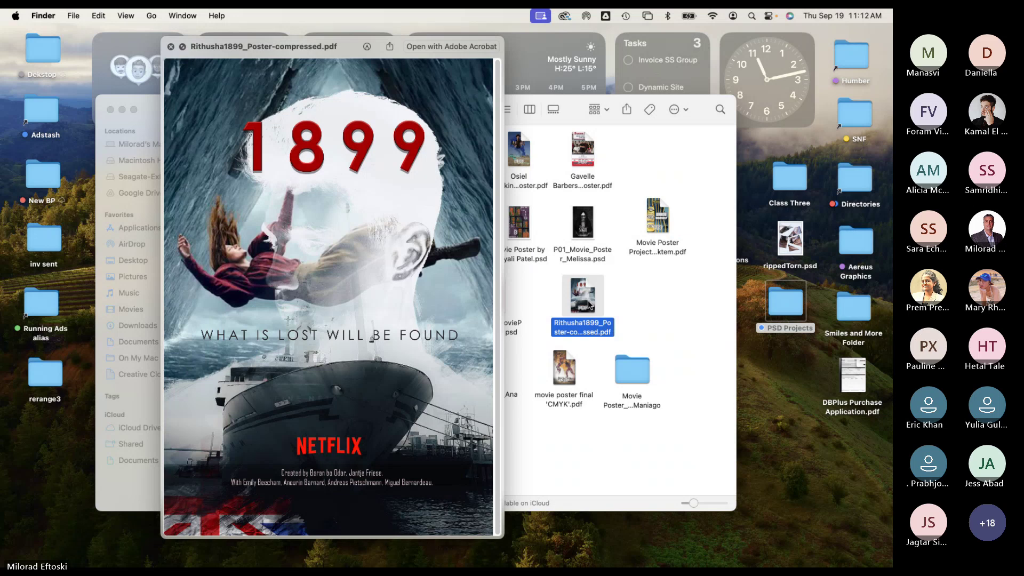
pyautogui.press('space')
pyautogui.press('Left')
pyautogui.press('space')
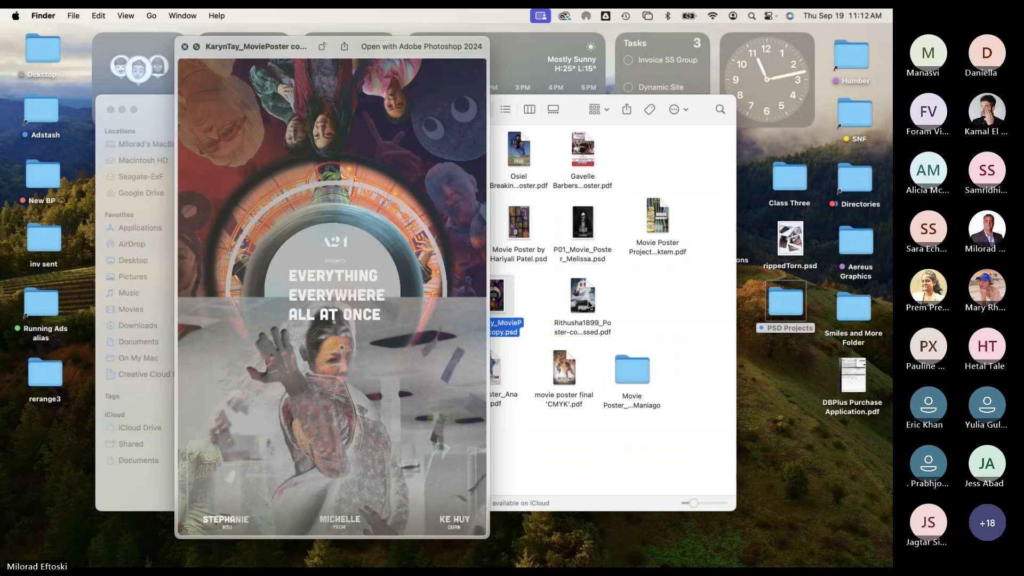
pyautogui.press('space')
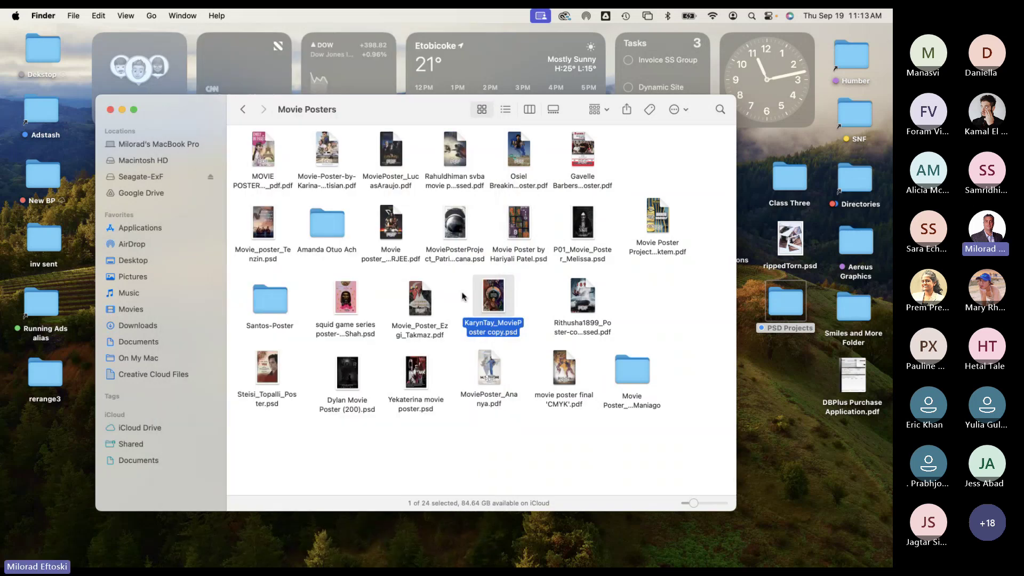
pyautogui.doubleClick(491, 297)
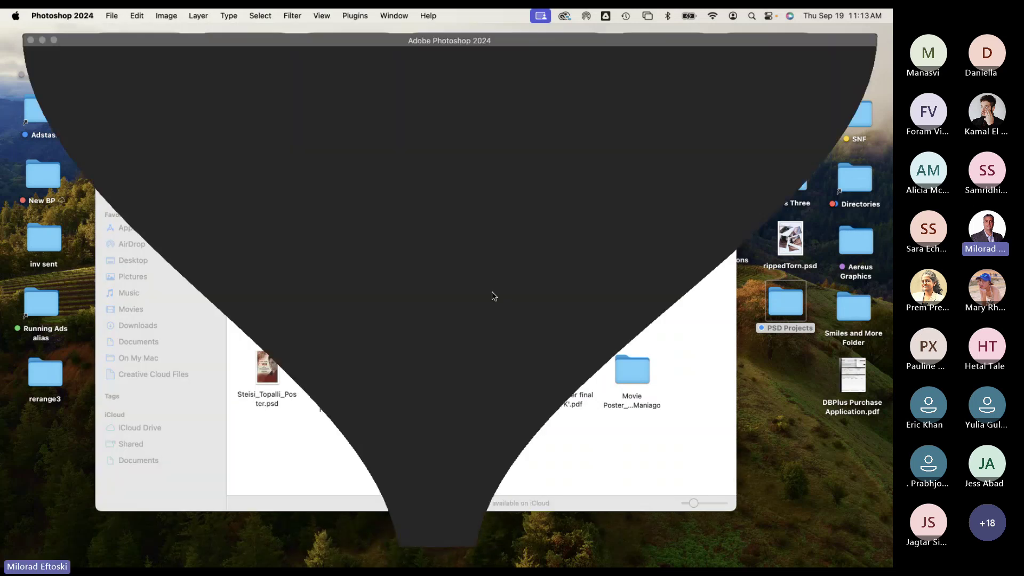
pyautogui.scroll(5, 536, 290)
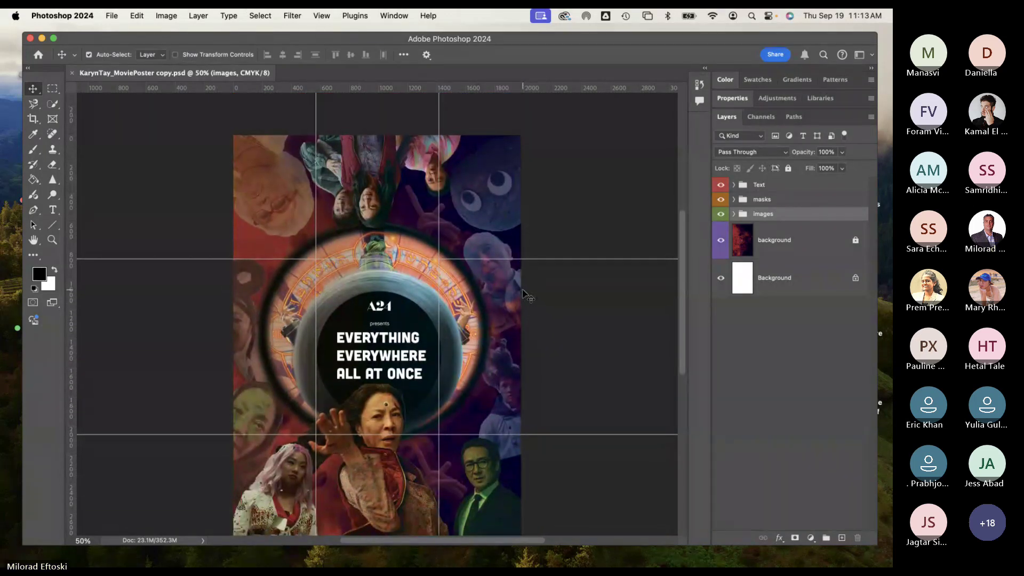
pyautogui.scroll(-3, 525, 295)
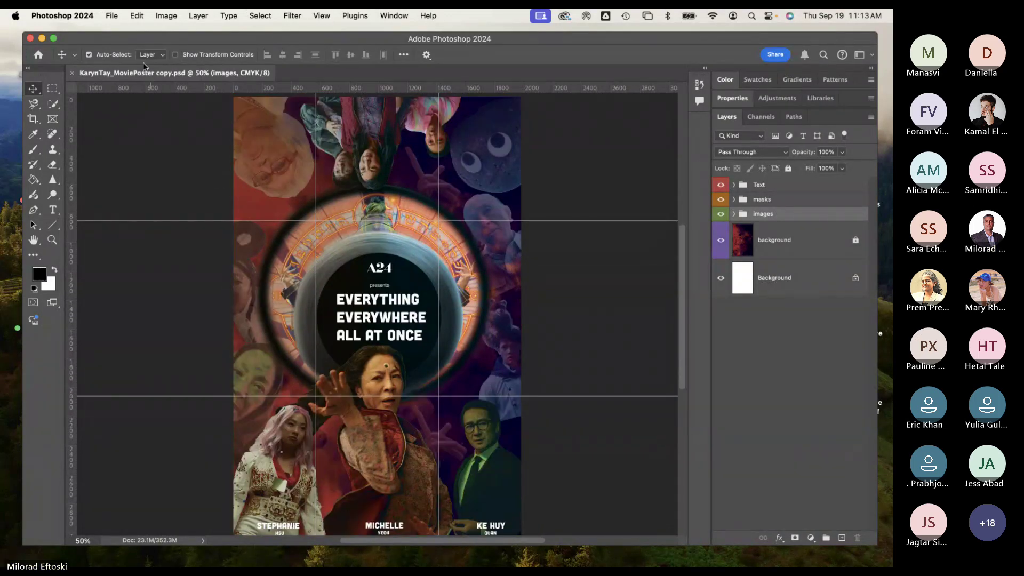
pyautogui.click(352, 282)
pyautogui.scroll(-4, 752, 357)
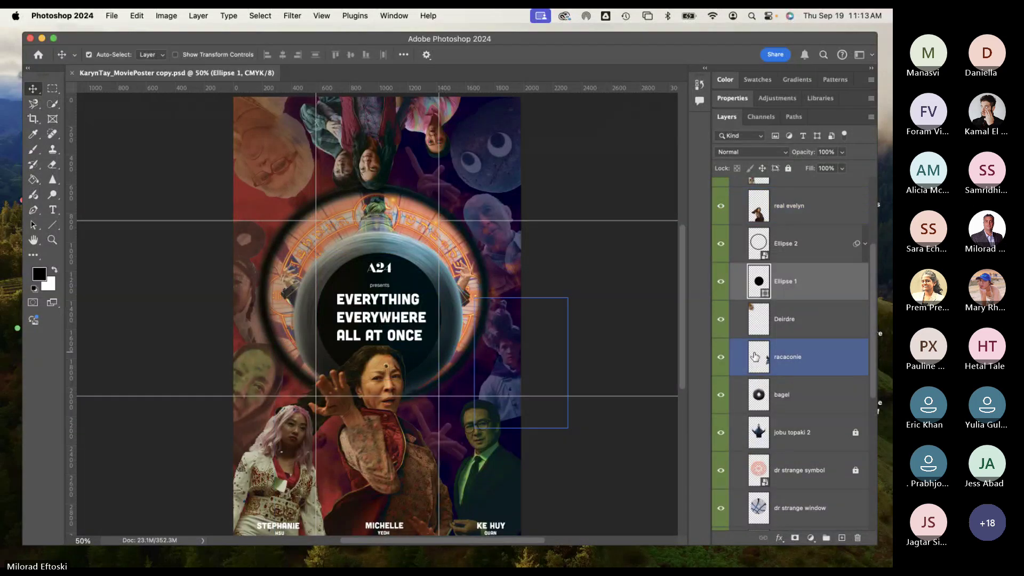
pyautogui.scroll(4, 752, 357)
# Step: Move the Michelle, Stephanie and Ke Huy character cut-outs to new positions
pyautogui.click(383, 381)
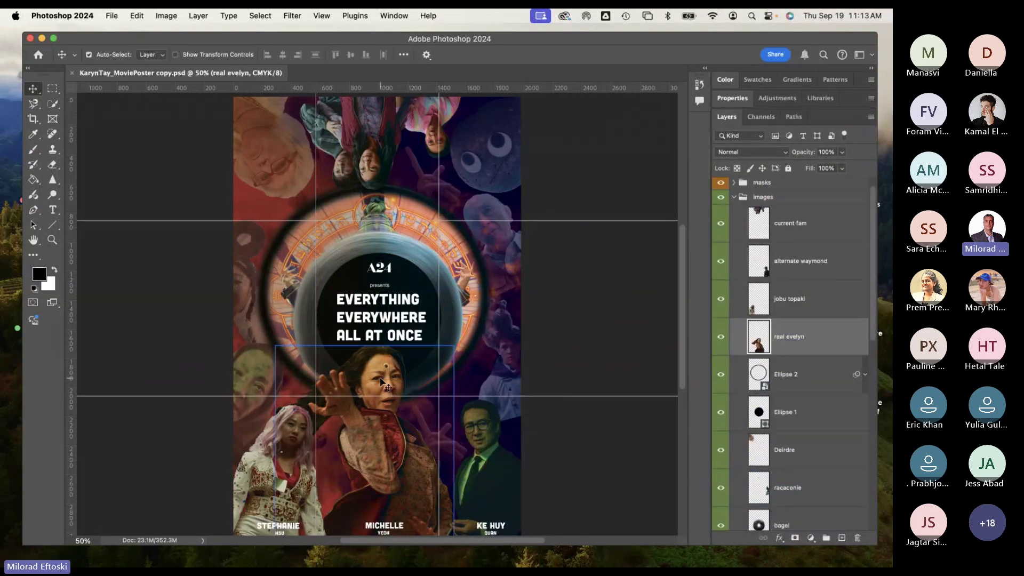
pyautogui.moveTo(383, 381); pyautogui.dragTo(447, 321)
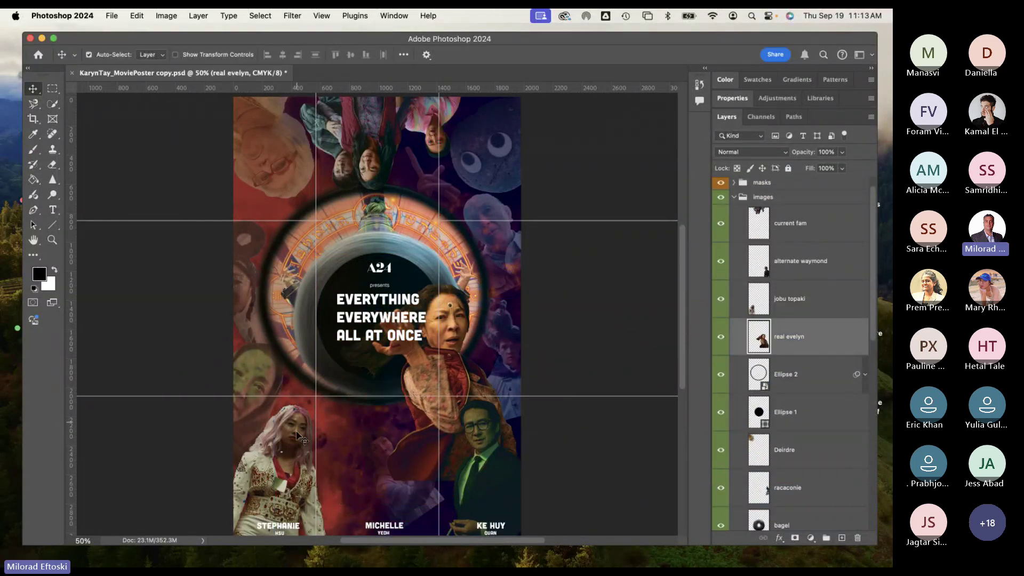
pyautogui.moveTo(291, 418); pyautogui.dragTo(320, 368)
pyautogui.moveTo(251, 373); pyautogui.dragTo(283, 293)
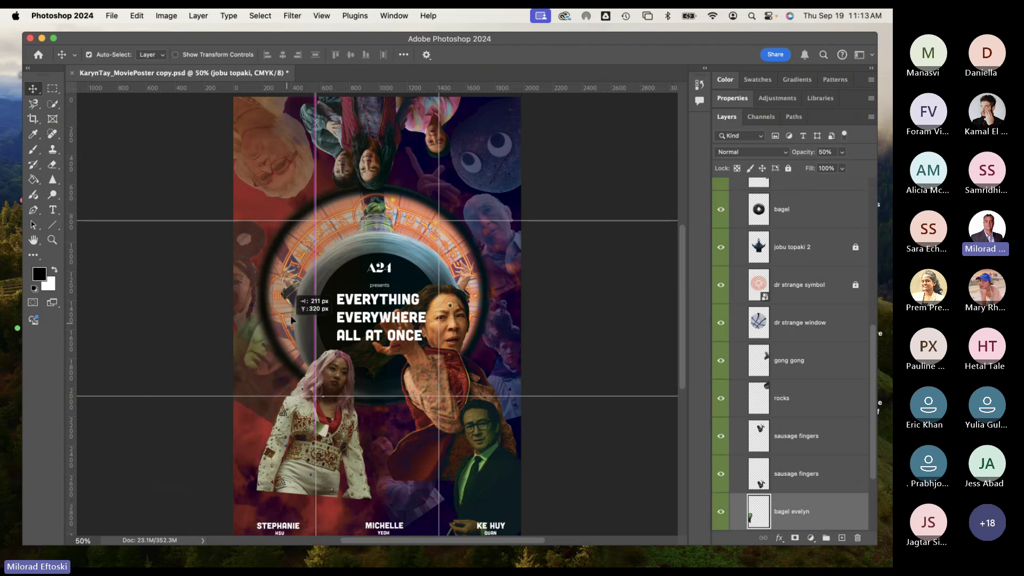
pyautogui.moveTo(448, 454); pyautogui.dragTo(367, 433)
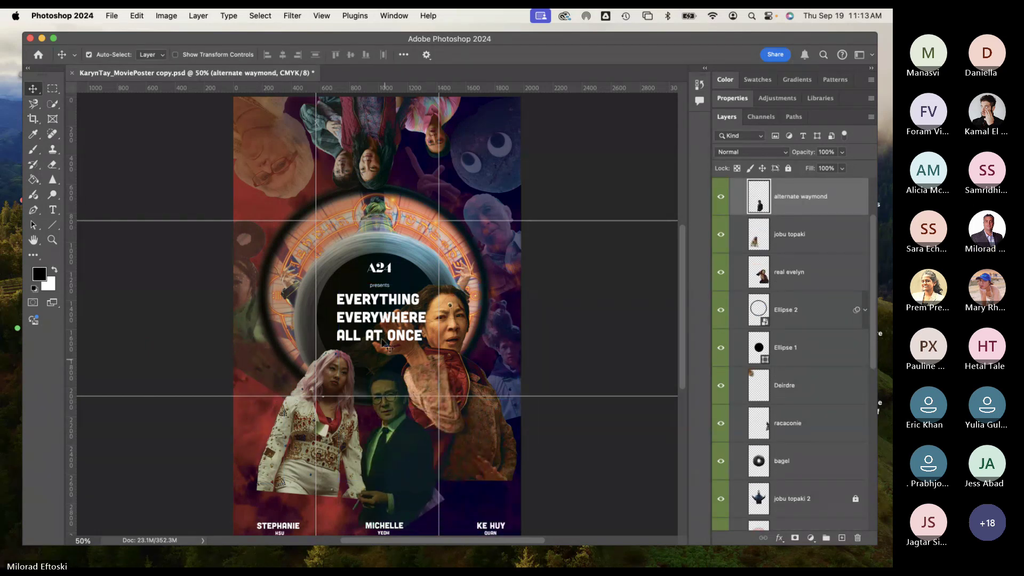
# Step: Shift the black circle, dr strange window, clock-window and upside-down family images
pyautogui.moveTo(367, 320); pyautogui.dragTo(344, 296)
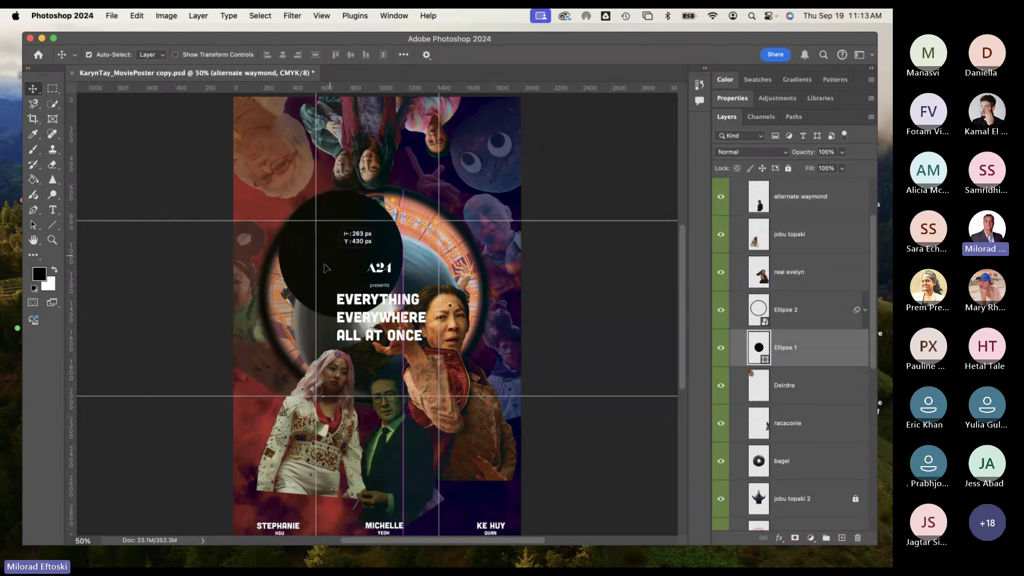
pyautogui.moveTo(327, 237); pyautogui.dragTo(408, 192)
pyautogui.moveTo(256, 229); pyautogui.dragTo(256, 363)
pyautogui.moveTo(328, 146); pyautogui.dragTo(315, 192)
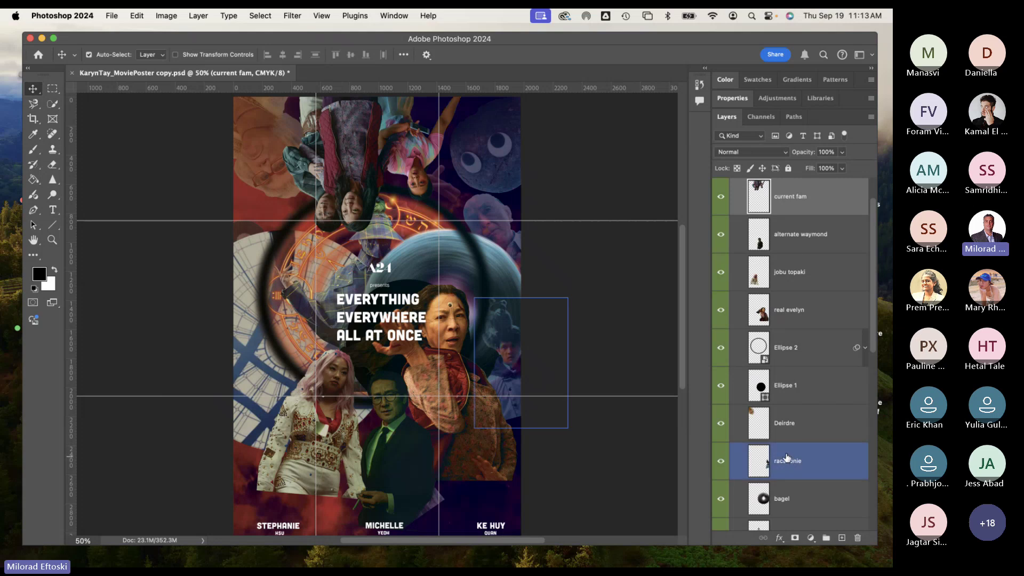
pyautogui.scroll(2, 782, 458)
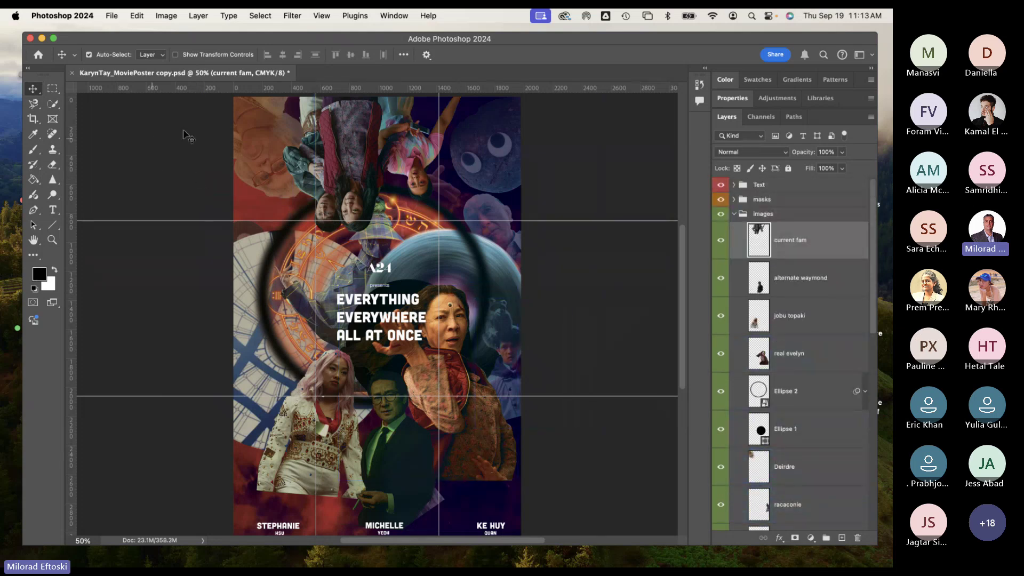
pyautogui.click(72, 73)
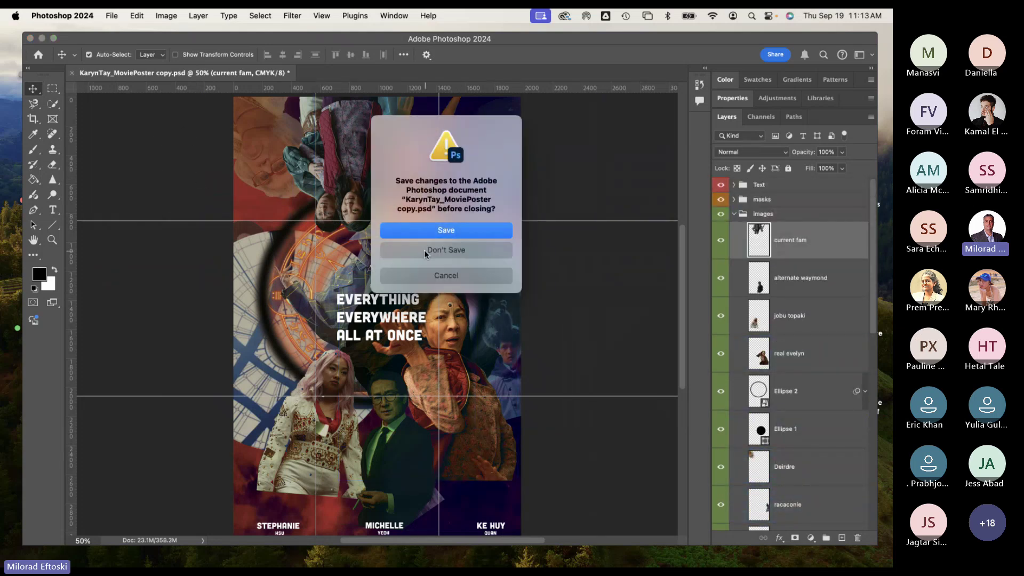
pyautogui.click(425, 254)
# Step: Quick Look Rithusha1899_Poster-compressed.pdf in the Movie Posters folder
pyautogui.click(42, 39)
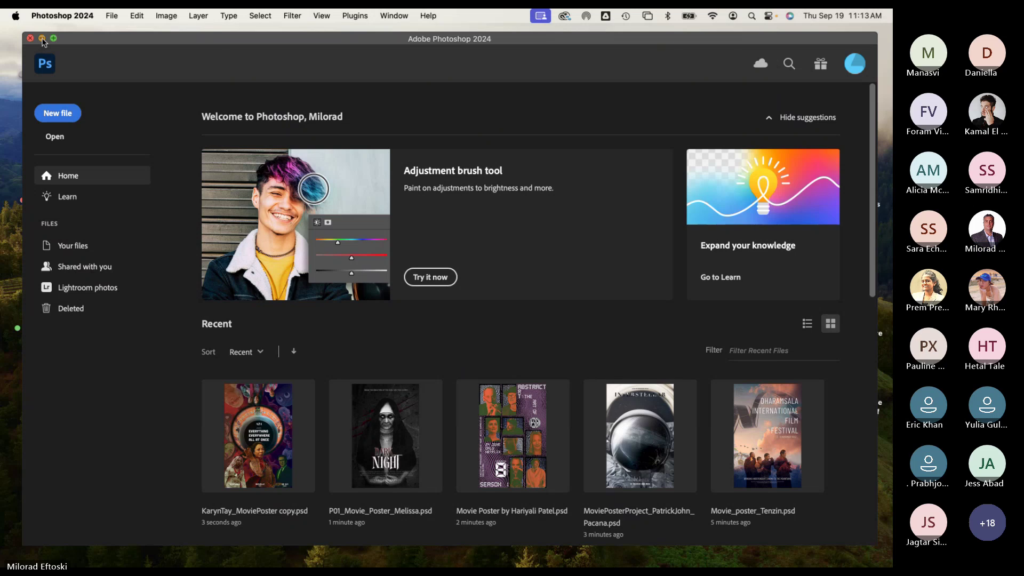
pyautogui.click(581, 301)
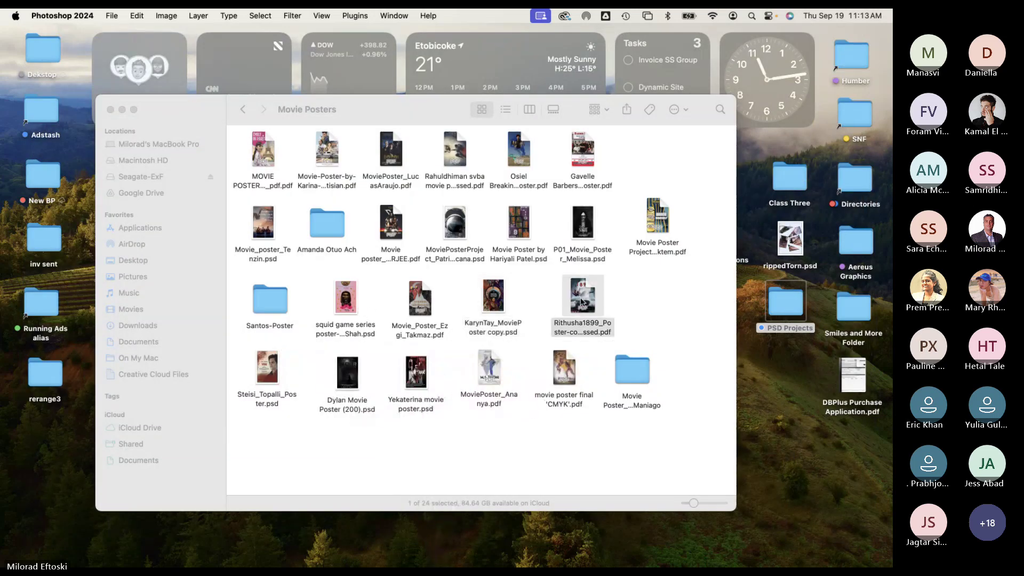
pyautogui.press('space')
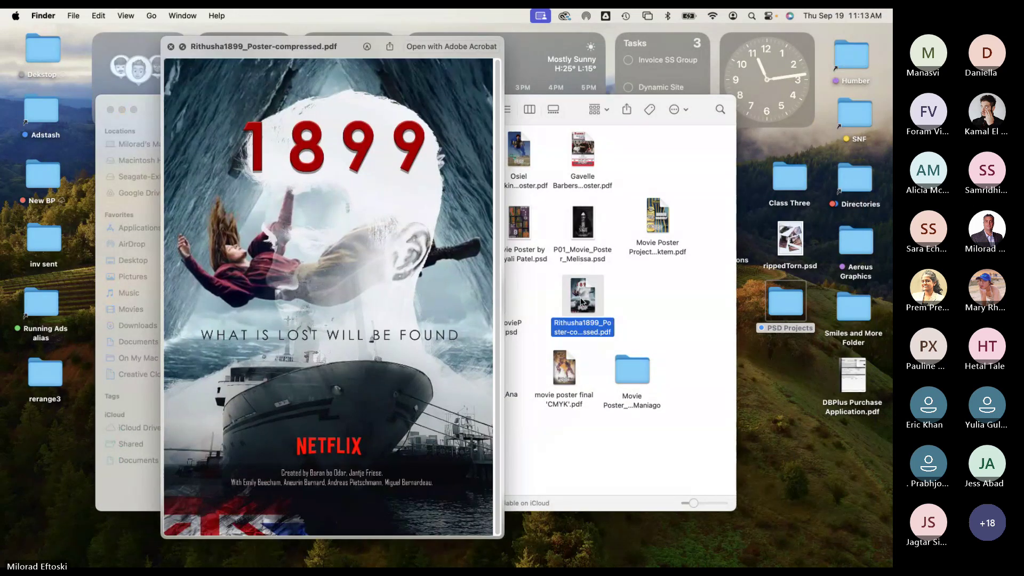
pyautogui.press('space')
# Step: Preview the Istanbul Earthquake and Squid Game posters
pyautogui.click(420, 302)
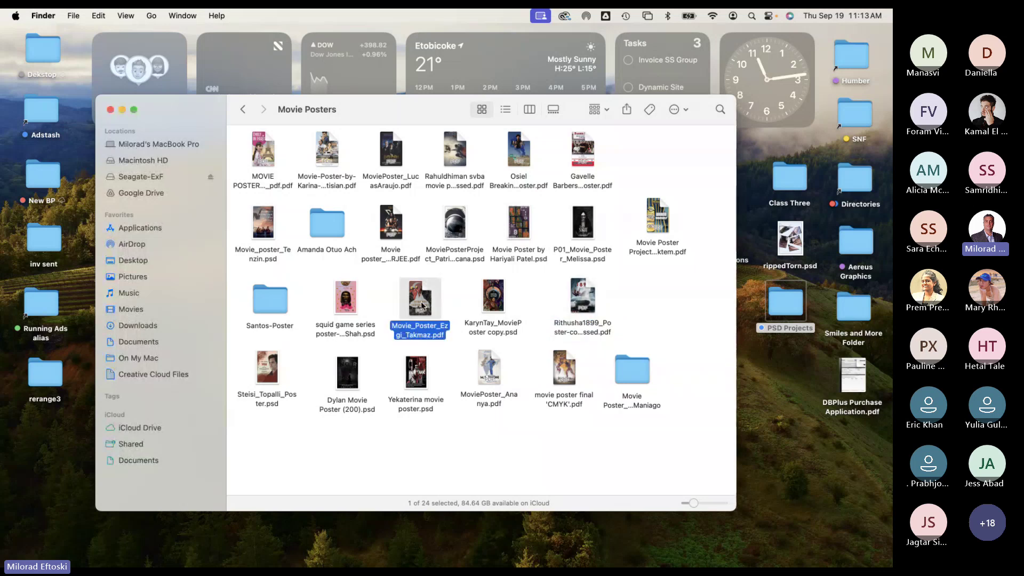
pyautogui.press('space')
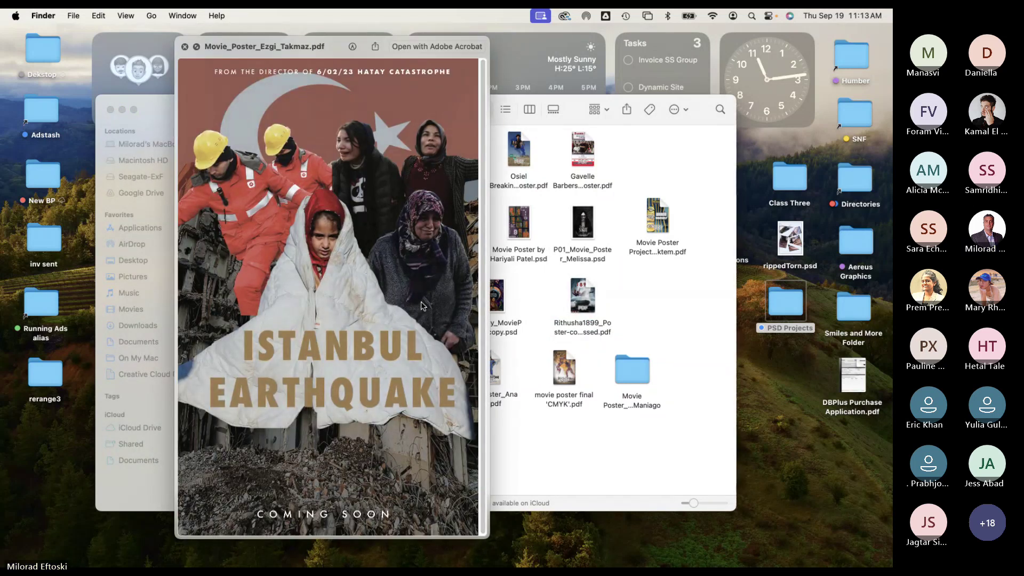
pyautogui.press('Right')
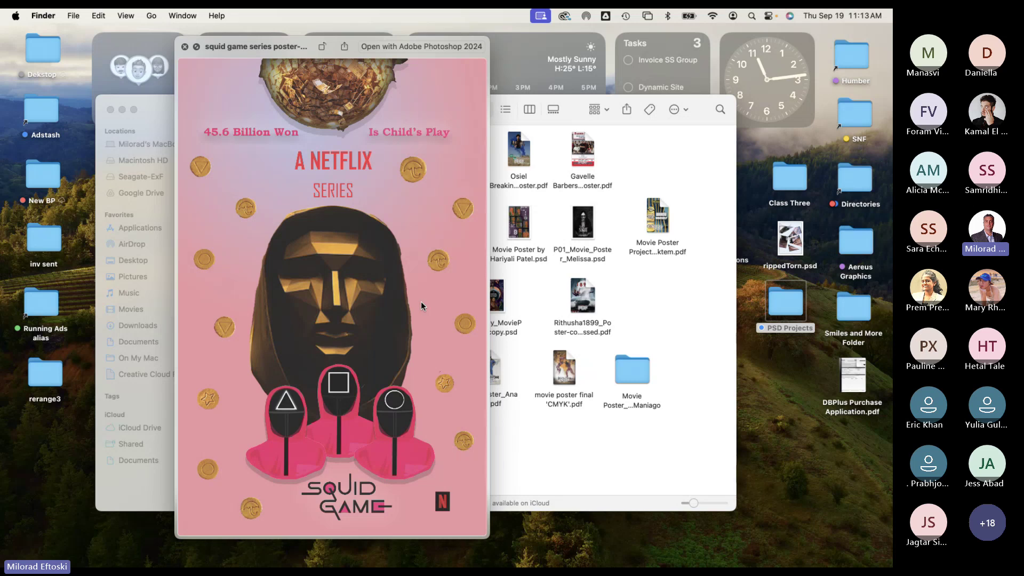
pyautogui.press('space')
# Step: Preview The Real You, NOIR, perfume-bottle murder, M.S. Dhoni and Attack on Titan posters
pyautogui.click(266, 365)
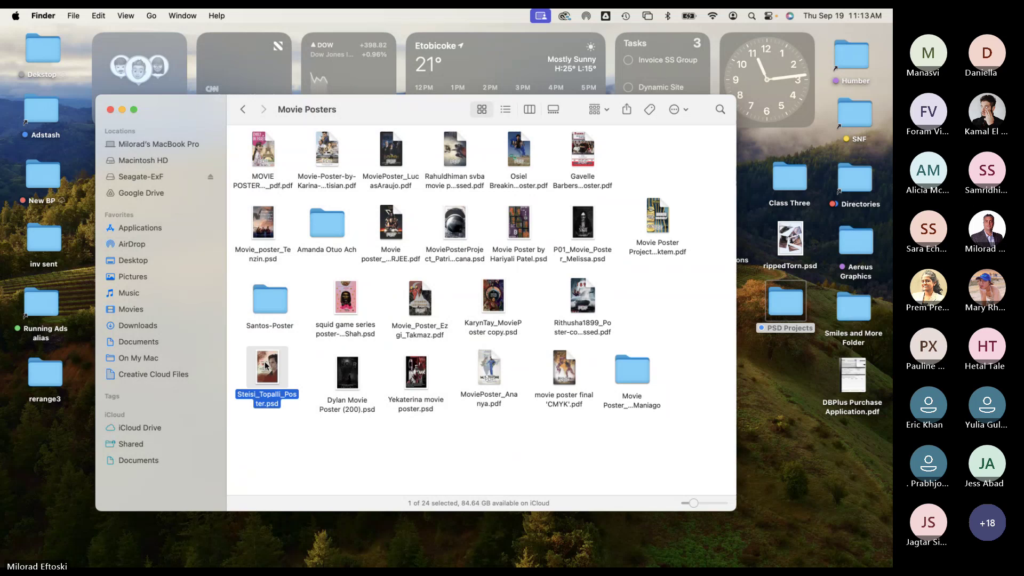
pyautogui.press('space')
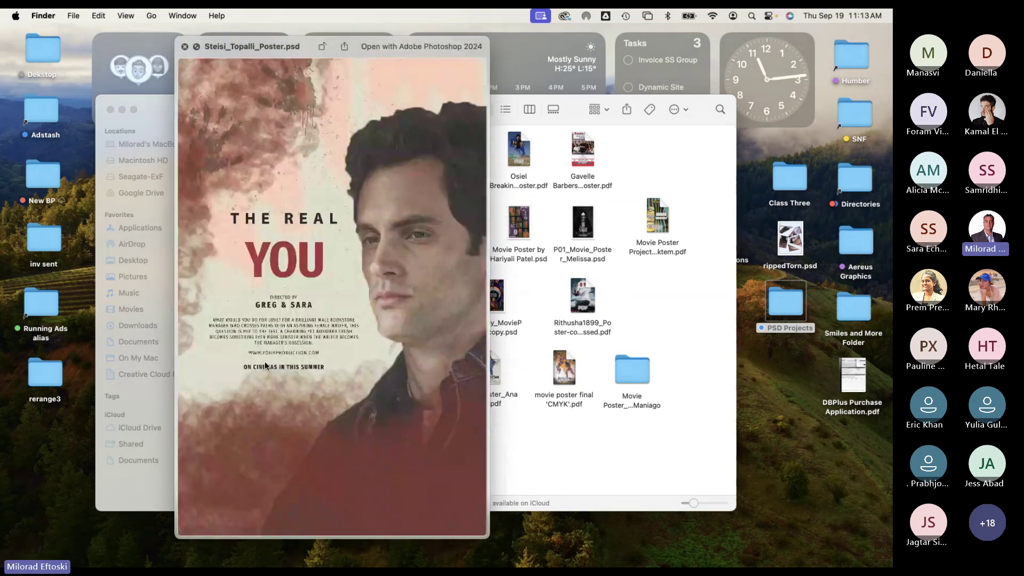
pyautogui.press('Right')
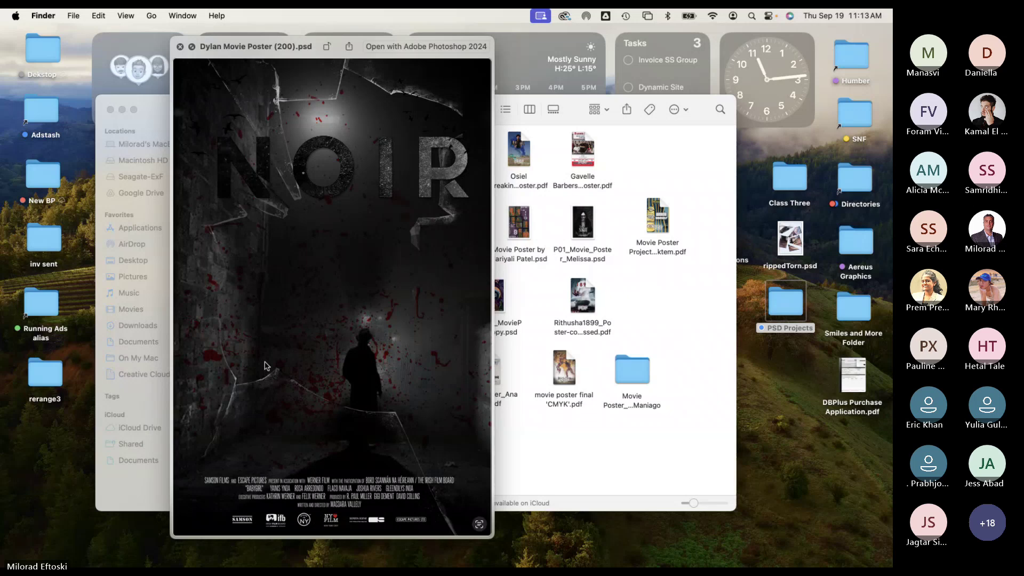
pyautogui.press('Right')
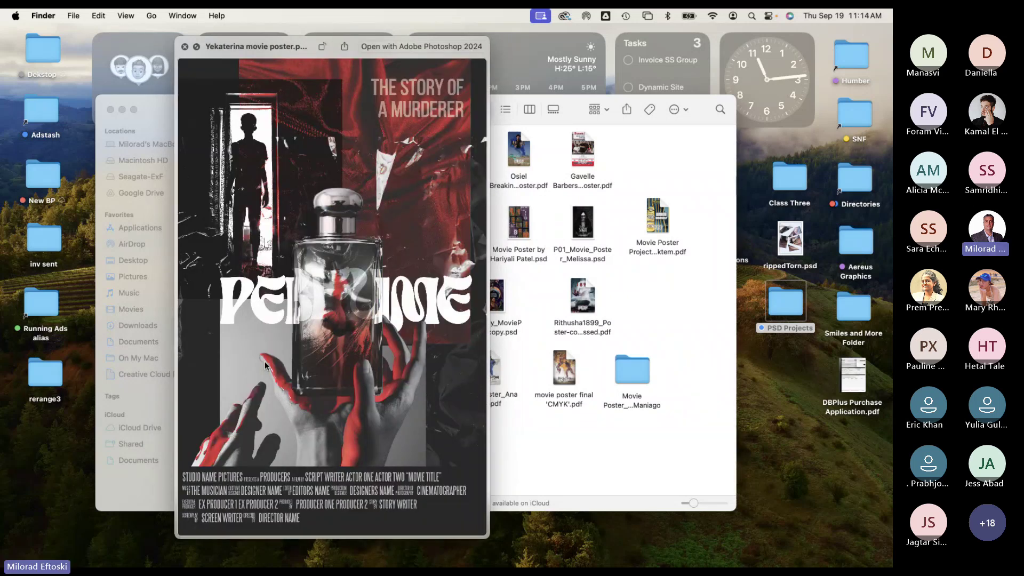
pyautogui.press('Right')
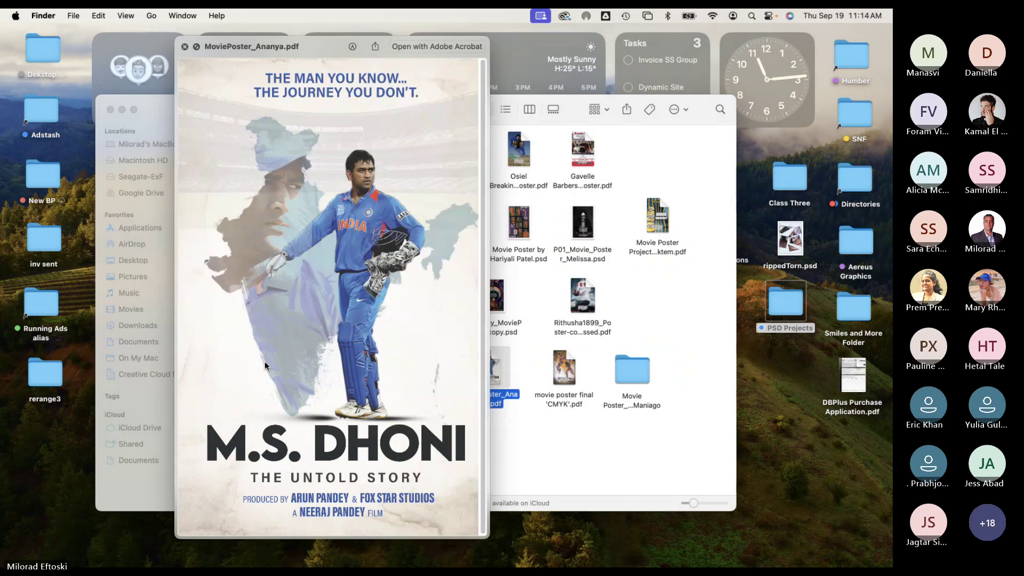
pyautogui.press('Right')
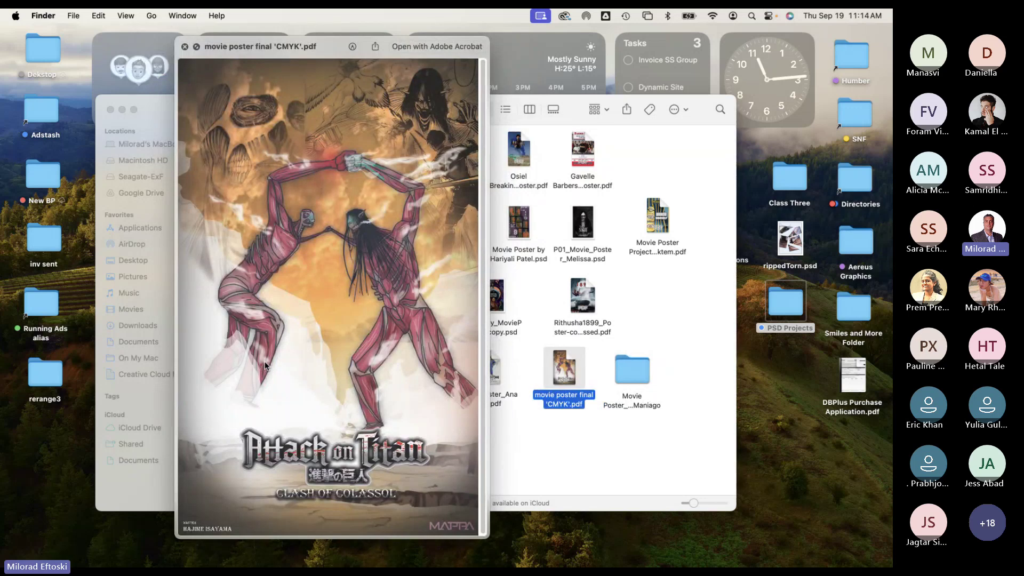
pyautogui.press('space')
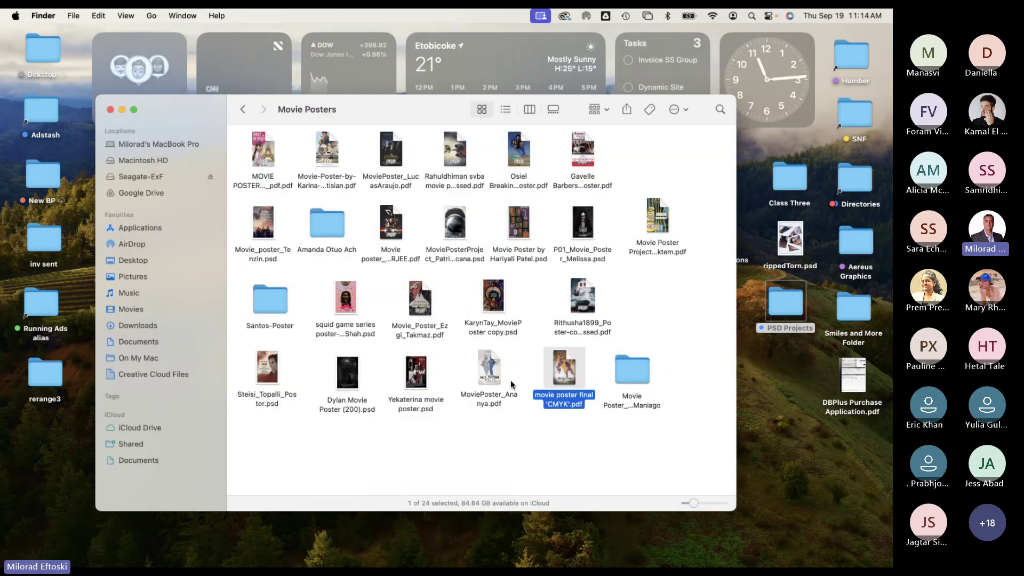
# Step: Reposition, shrink and close the Movie Posters window; move rippedTorn_reconstructed.psd below PSD Projects
pyautogui.moveTo(384, 114); pyautogui.dragTo(375, 103)
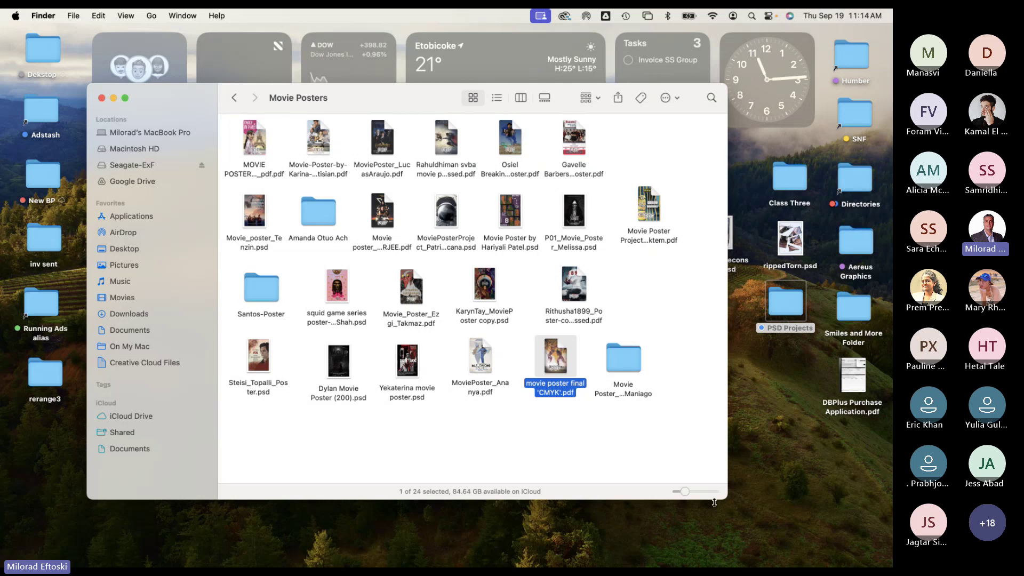
pyautogui.moveTo(723, 499); pyautogui.dragTo(714, 496)
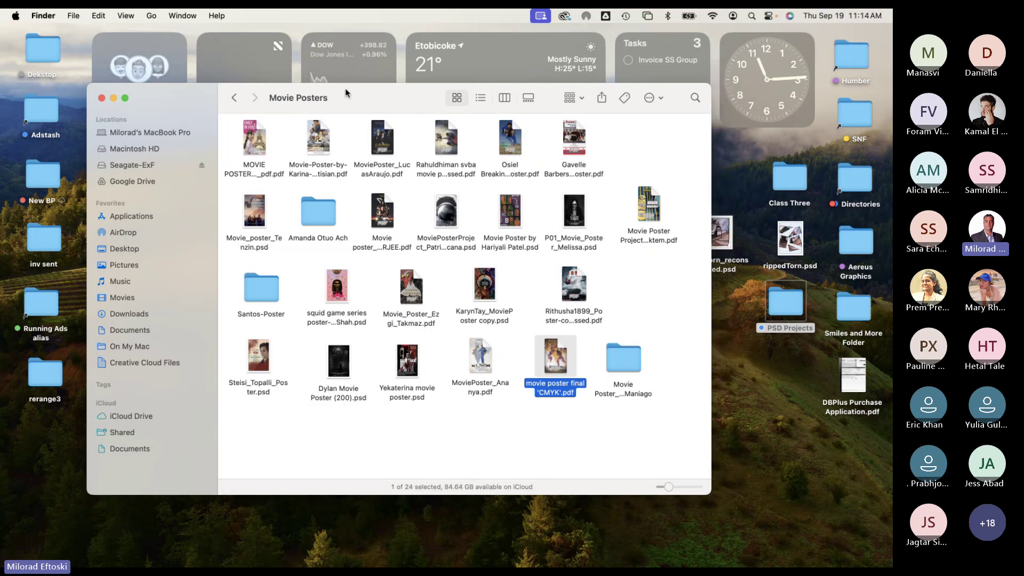
pyautogui.moveTo(341, 90); pyautogui.dragTo(329, 134)
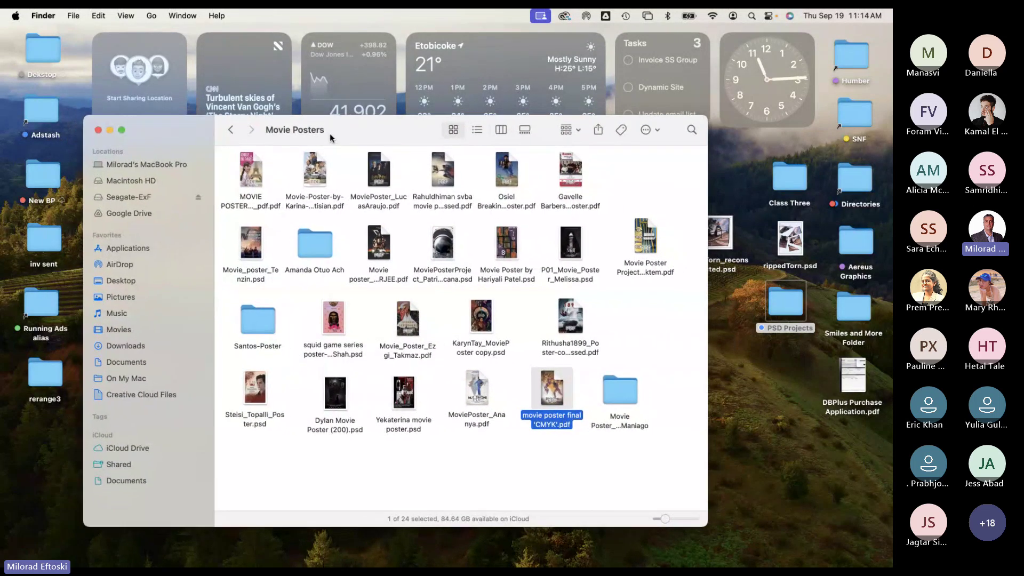
pyautogui.click(97, 131)
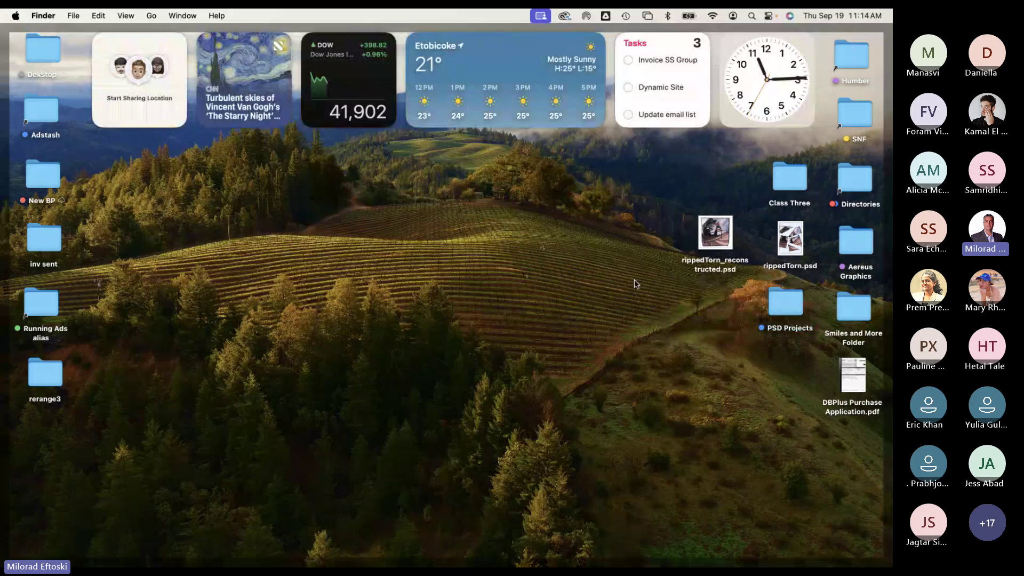
pyautogui.moveTo(727, 272); pyautogui.dragTo(797, 408)
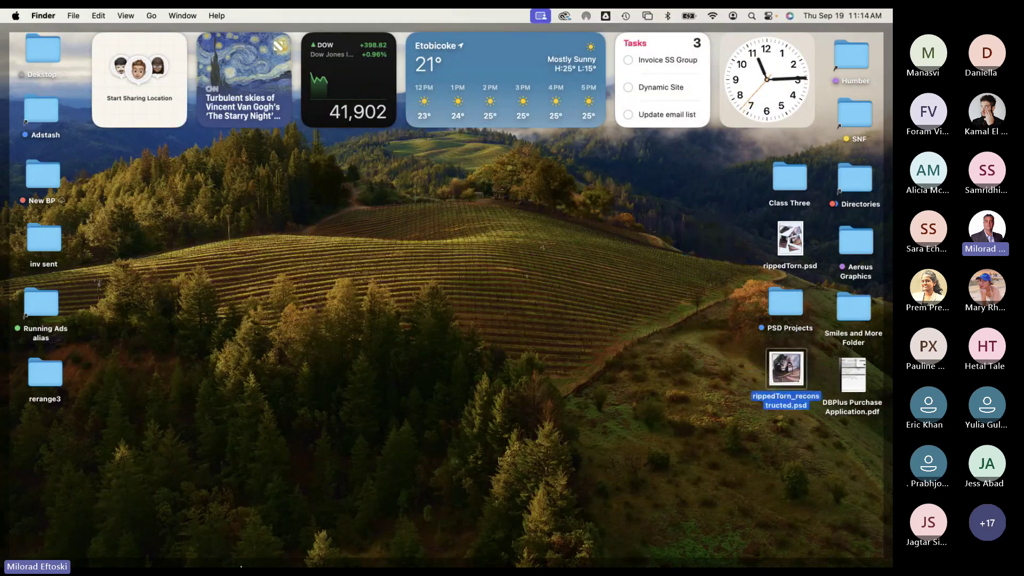
pyautogui.moveTo(166, 549)
pyautogui.click(121, 550)
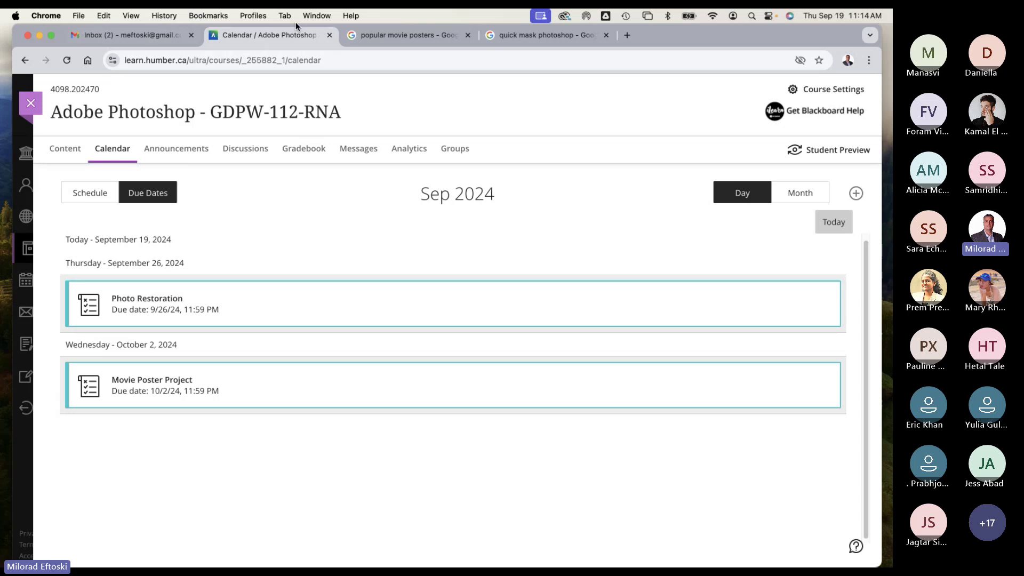
pyautogui.click(317, 16)
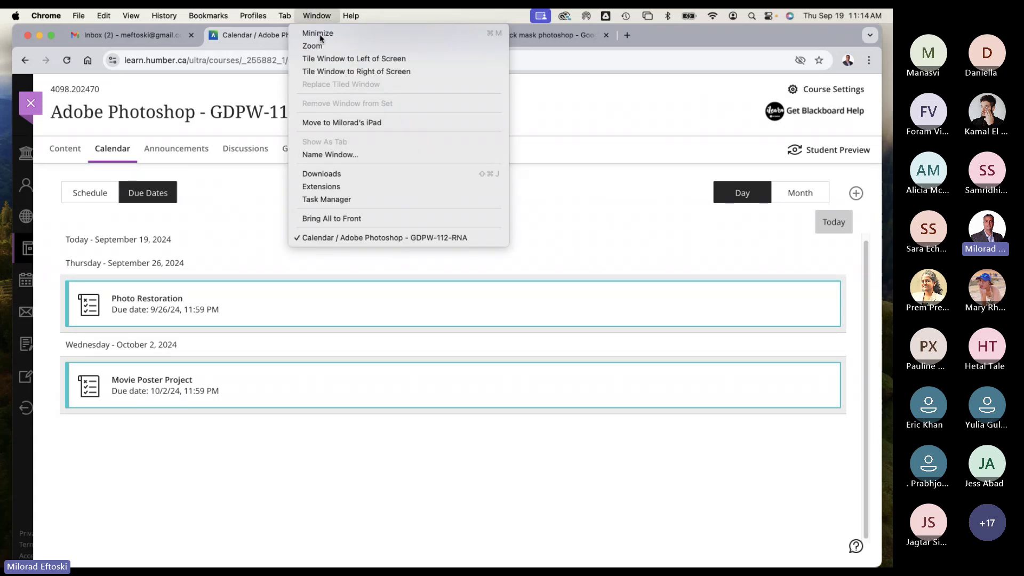
pyautogui.click(316, 15)
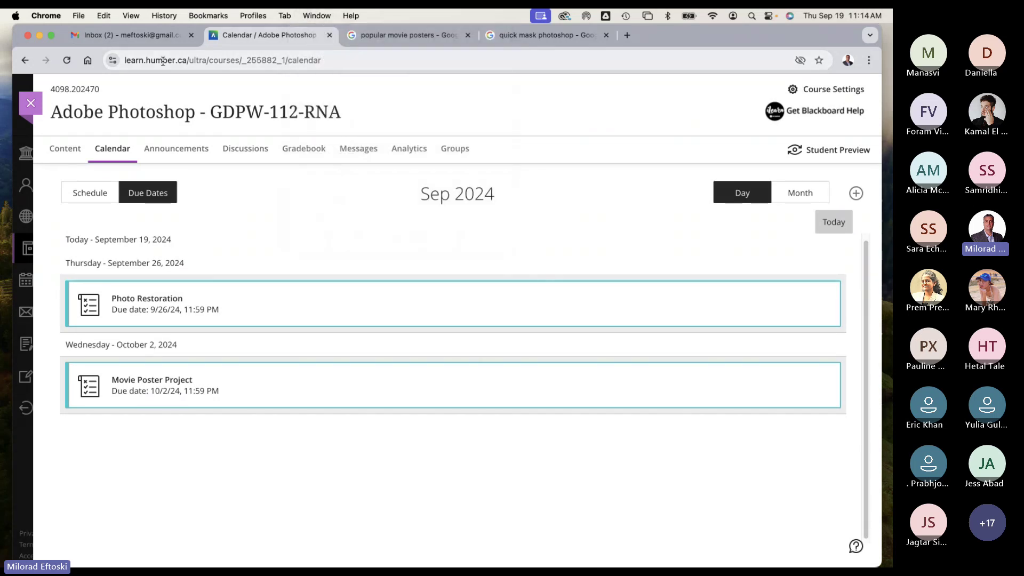
pyautogui.click(38, 35)
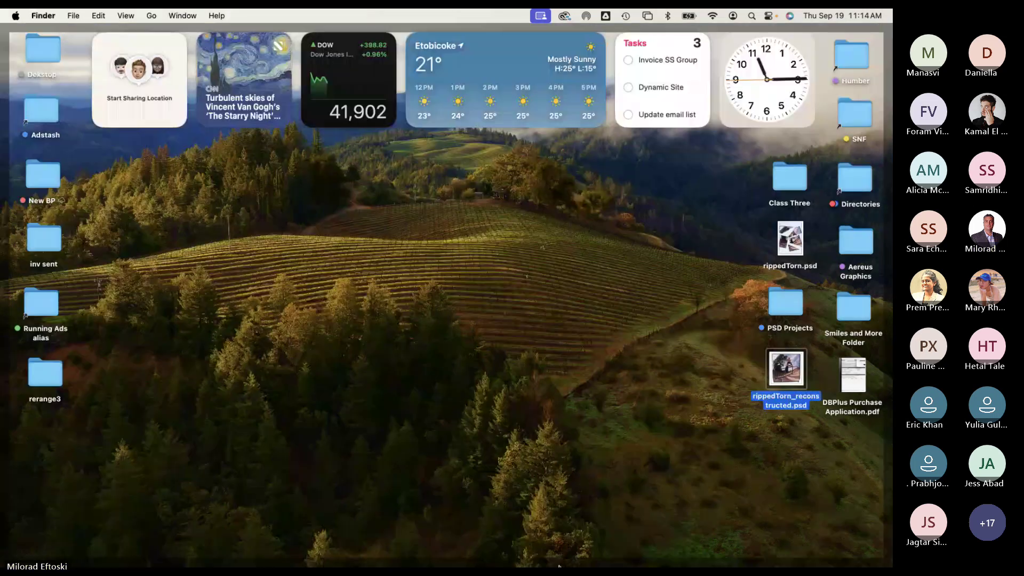
# Step: Bring up the General | Microsoft Teams window from the Window menu and enlarge it
pyautogui.click(661, 549)
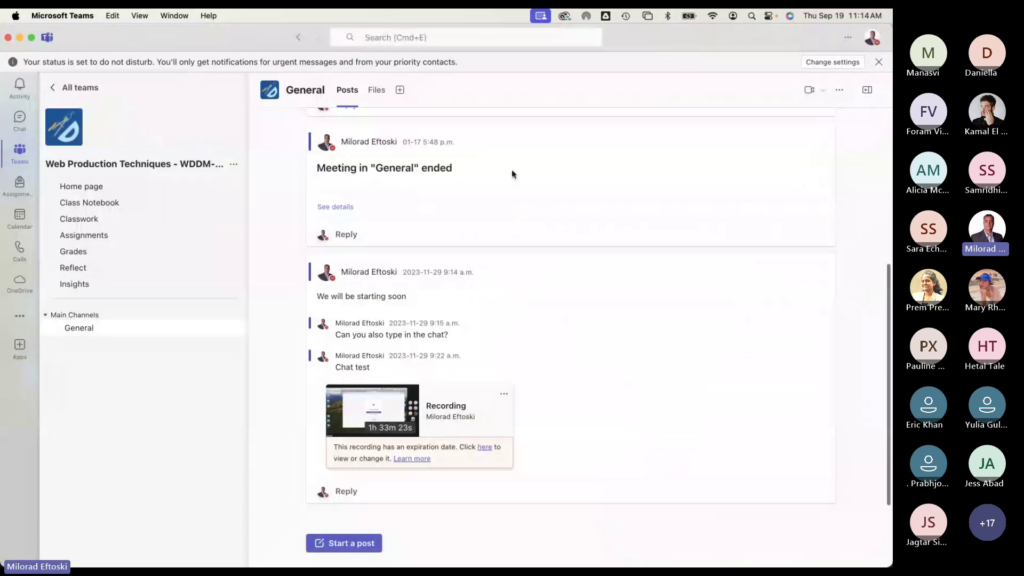
pyautogui.click(175, 15)
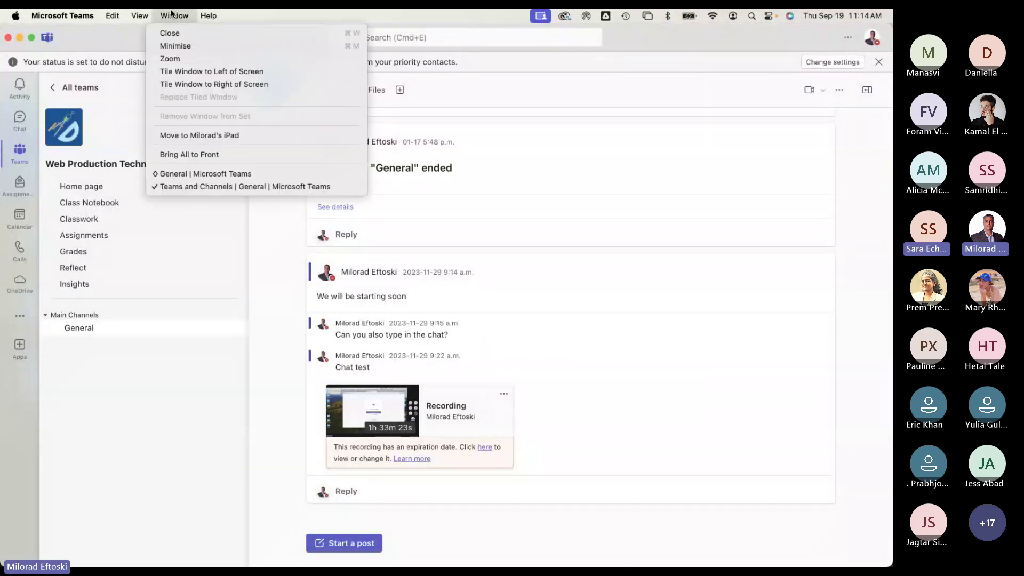
pyautogui.click(193, 174)
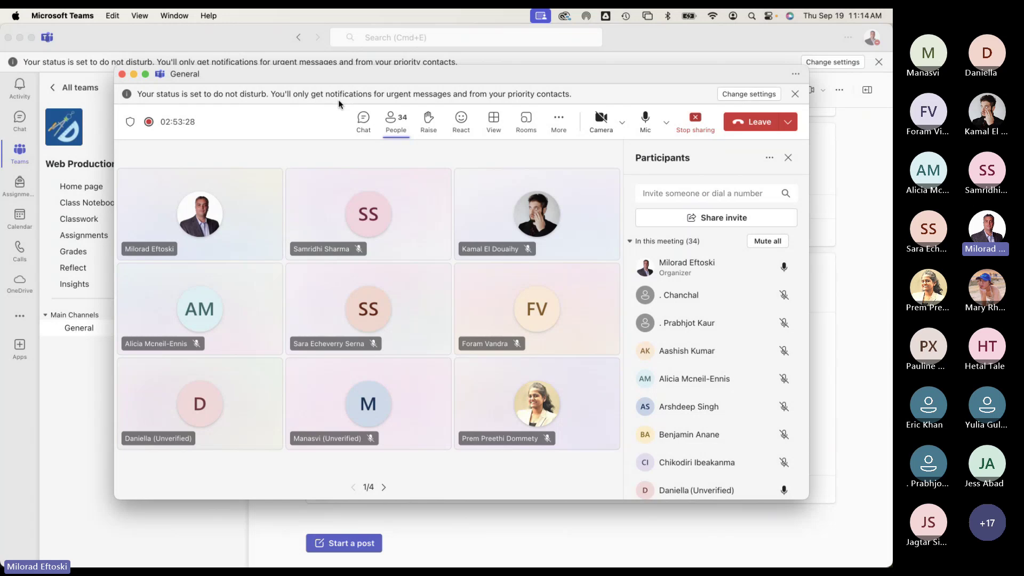
pyautogui.moveTo(343, 79); pyautogui.dragTo(315, 57)
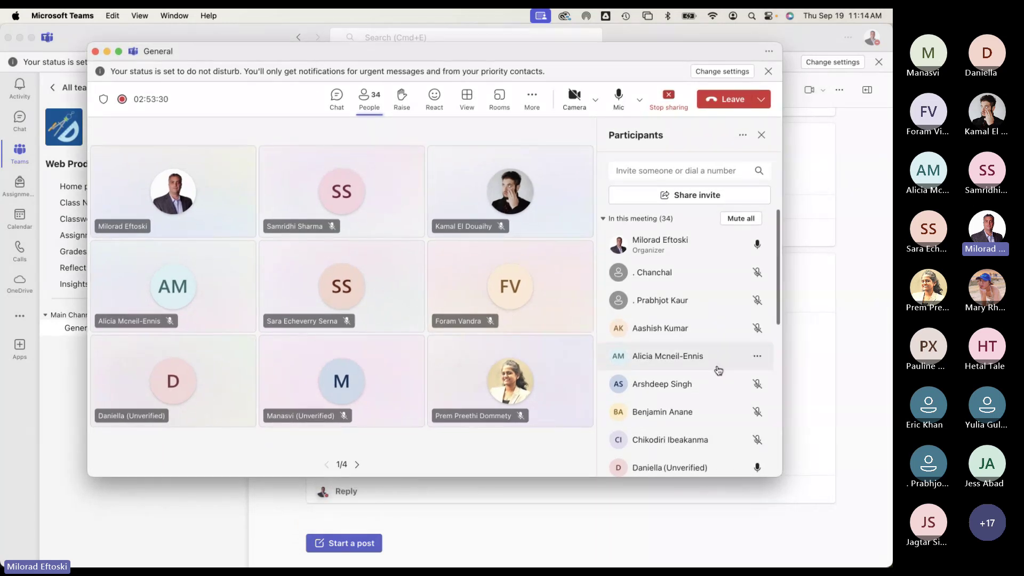
pyautogui.moveTo(783, 477); pyautogui.dragTo(845, 528)
pyautogui.moveTo(683, 408)
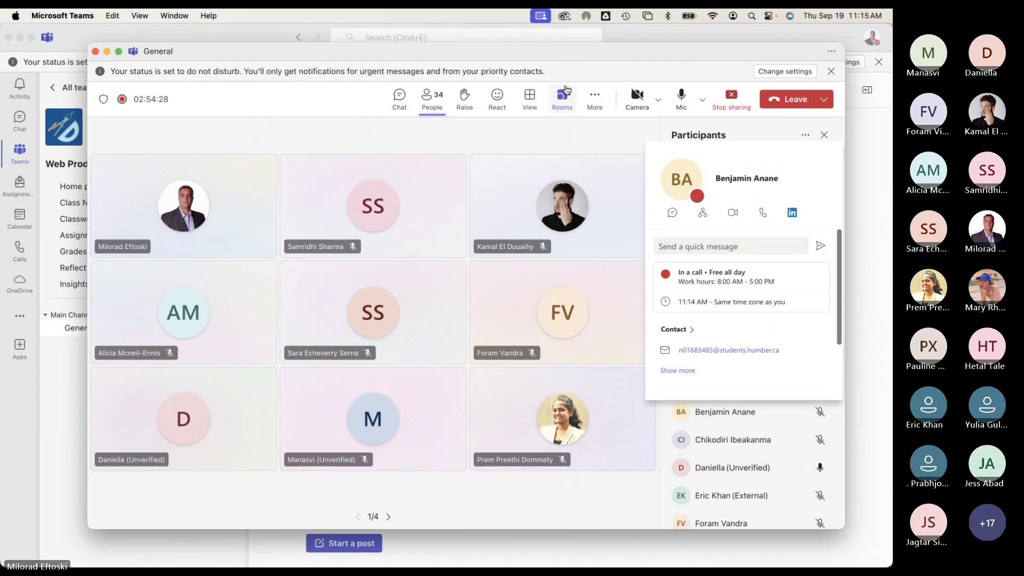
# Step: Shift the meeting window slightly left and stop sharing the screen
pyautogui.tripleClick(555, 71)
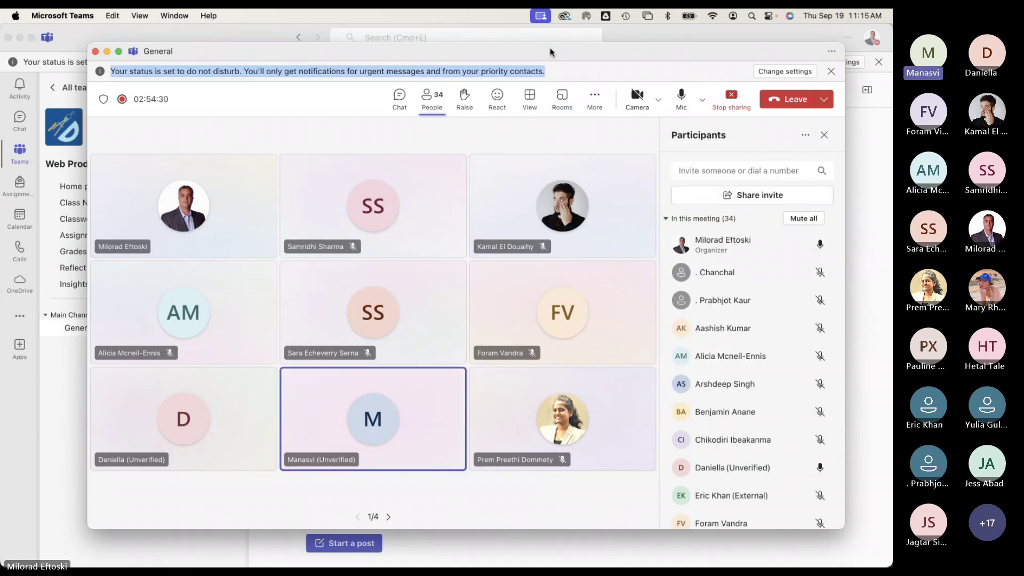
pyautogui.moveTo(549, 47); pyautogui.dragTo(531, 43)
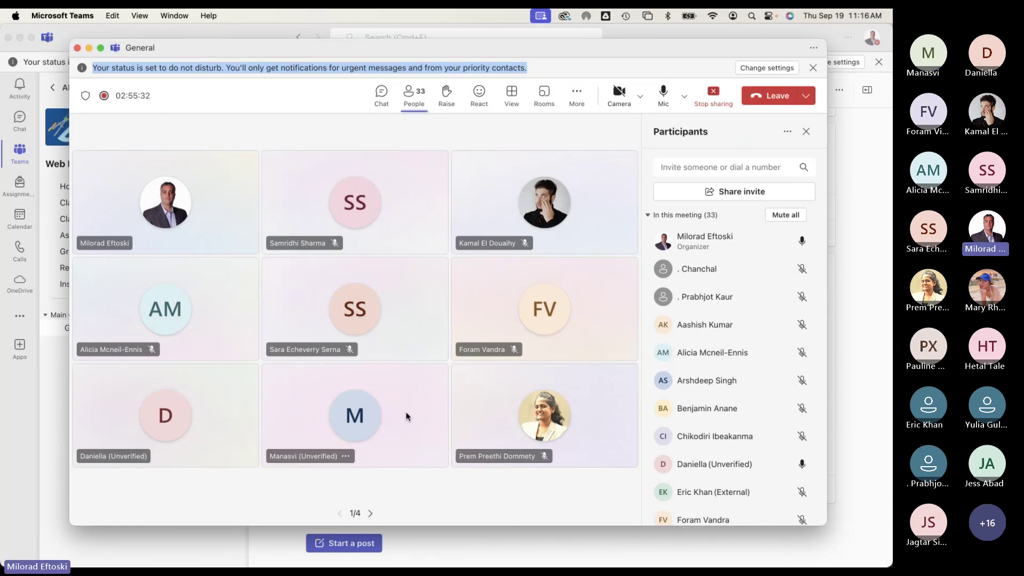
pyautogui.click(724, 98)
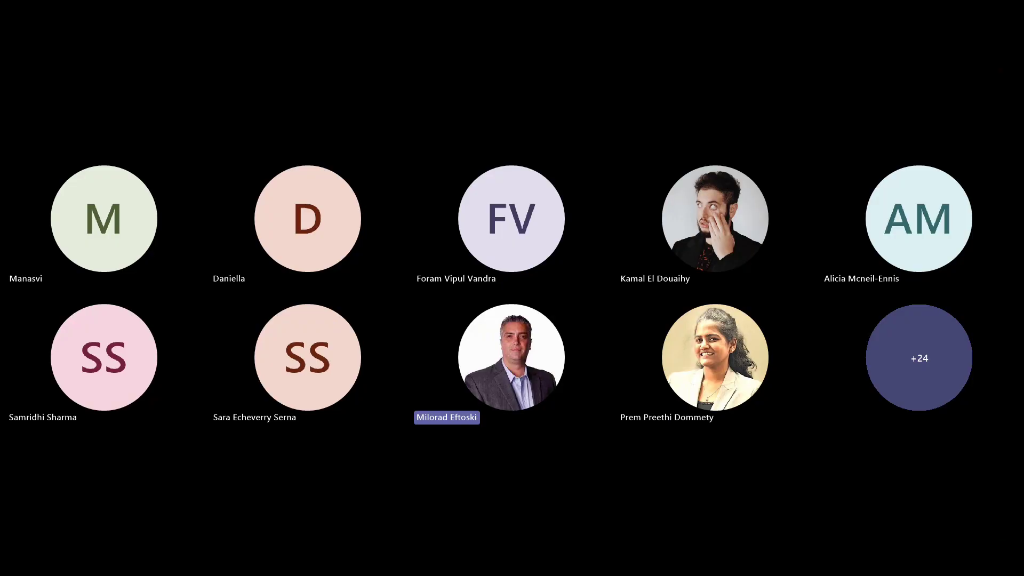